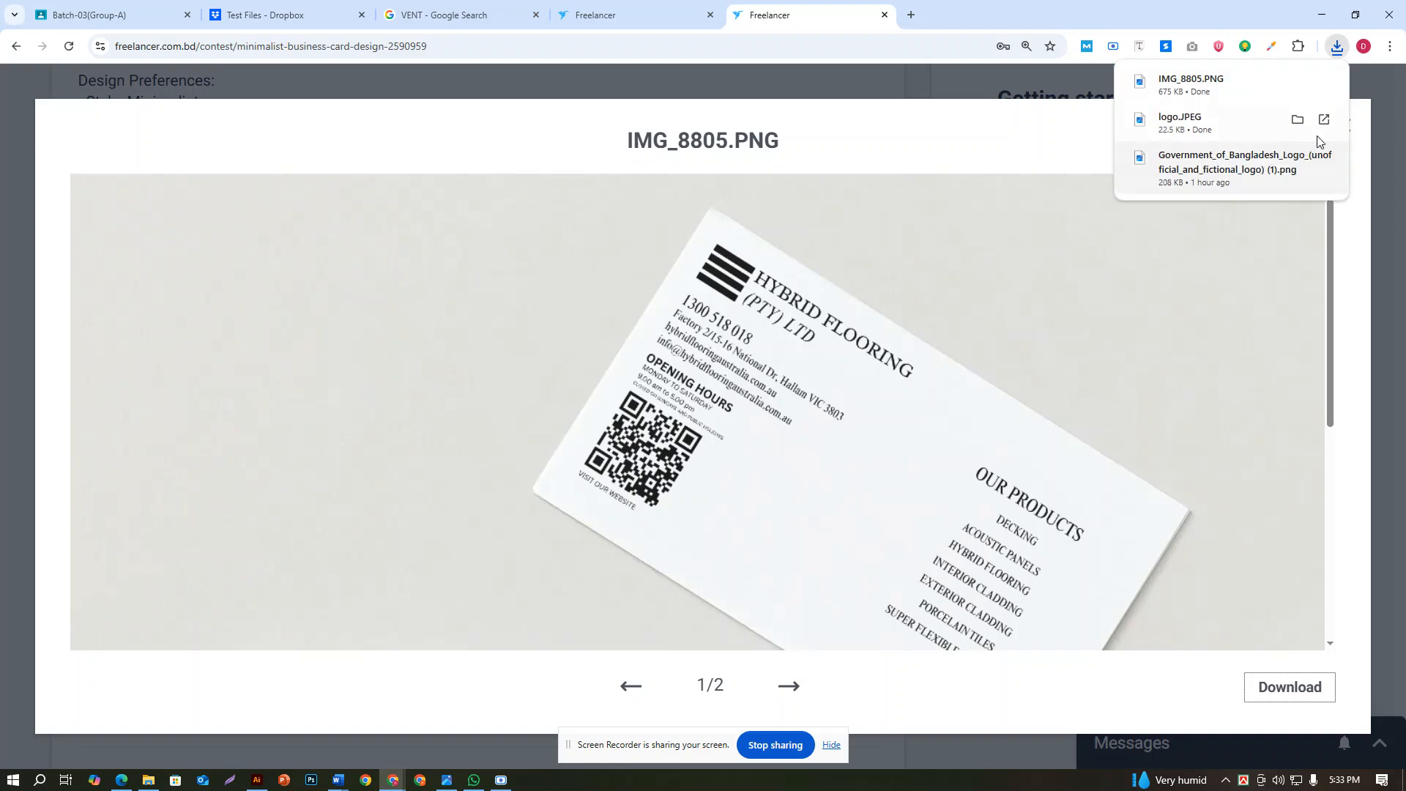
# Close the attached image preview and review the contest brief's essential card details, including the opening hours and product list
pyautogui.click(1348, 129)
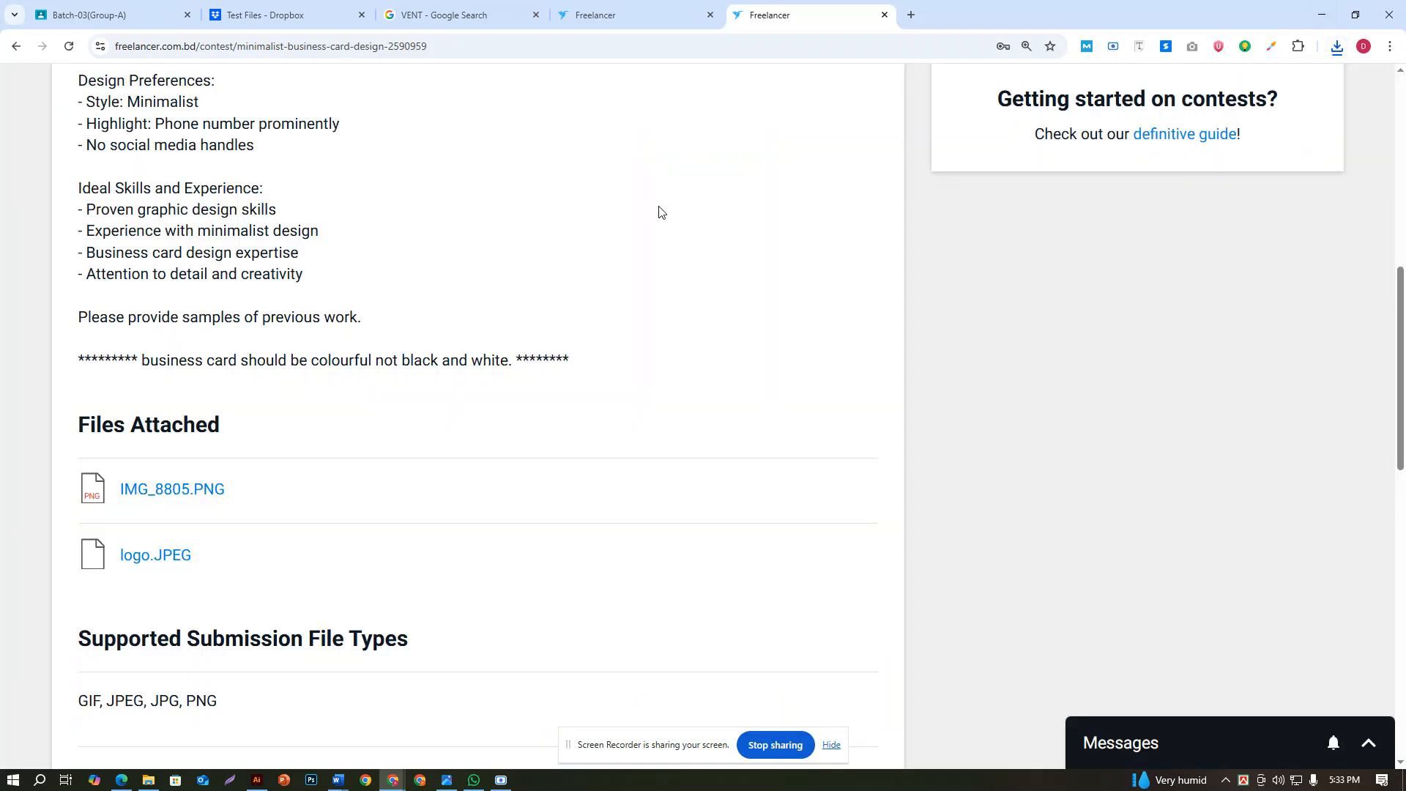
pyautogui.scroll(6, 571, 298)
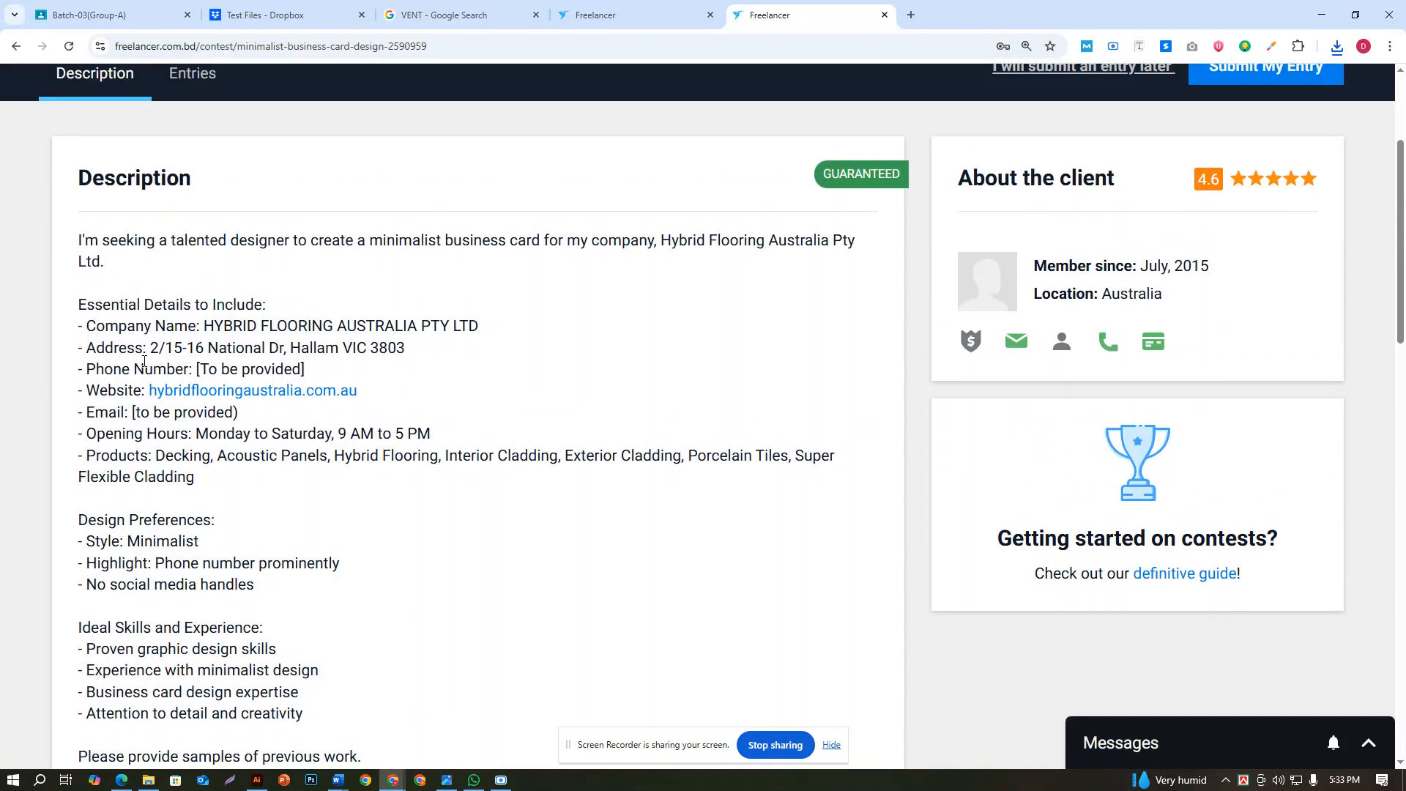
pyautogui.scroll(-2, 144, 361)
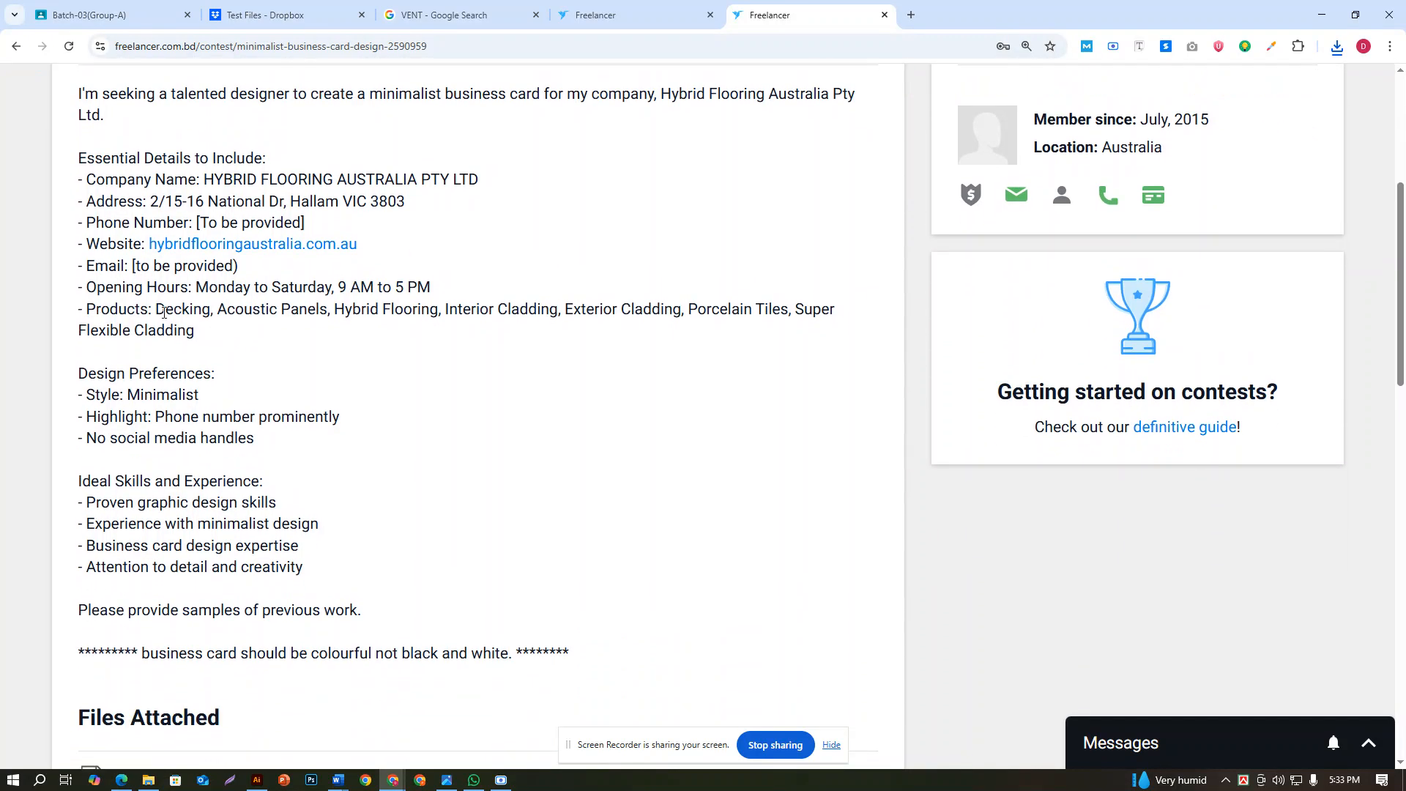
pyautogui.moveTo(155, 307); pyautogui.dragTo(203, 338)
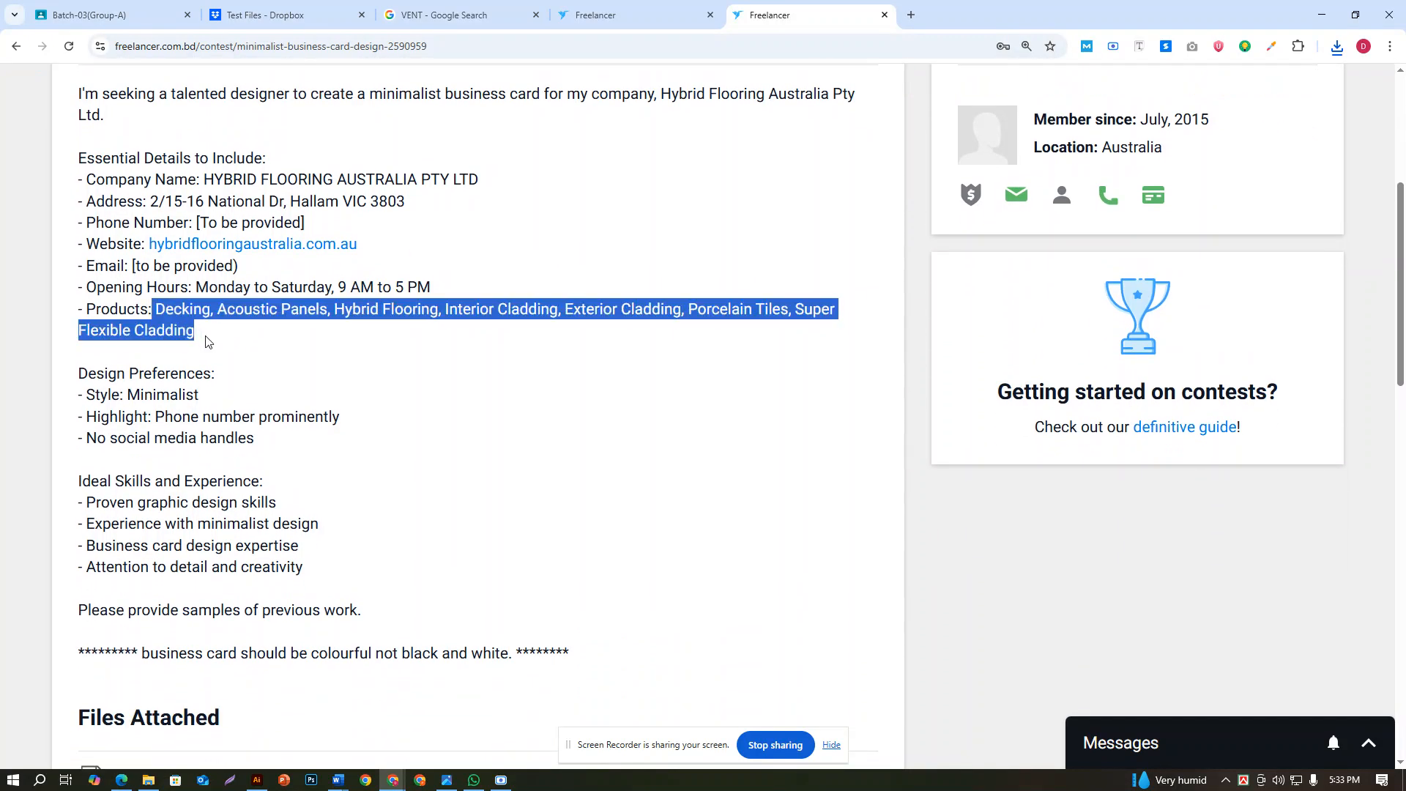
pyautogui.moveTo(77, 161); pyautogui.dragTo(286, 162)
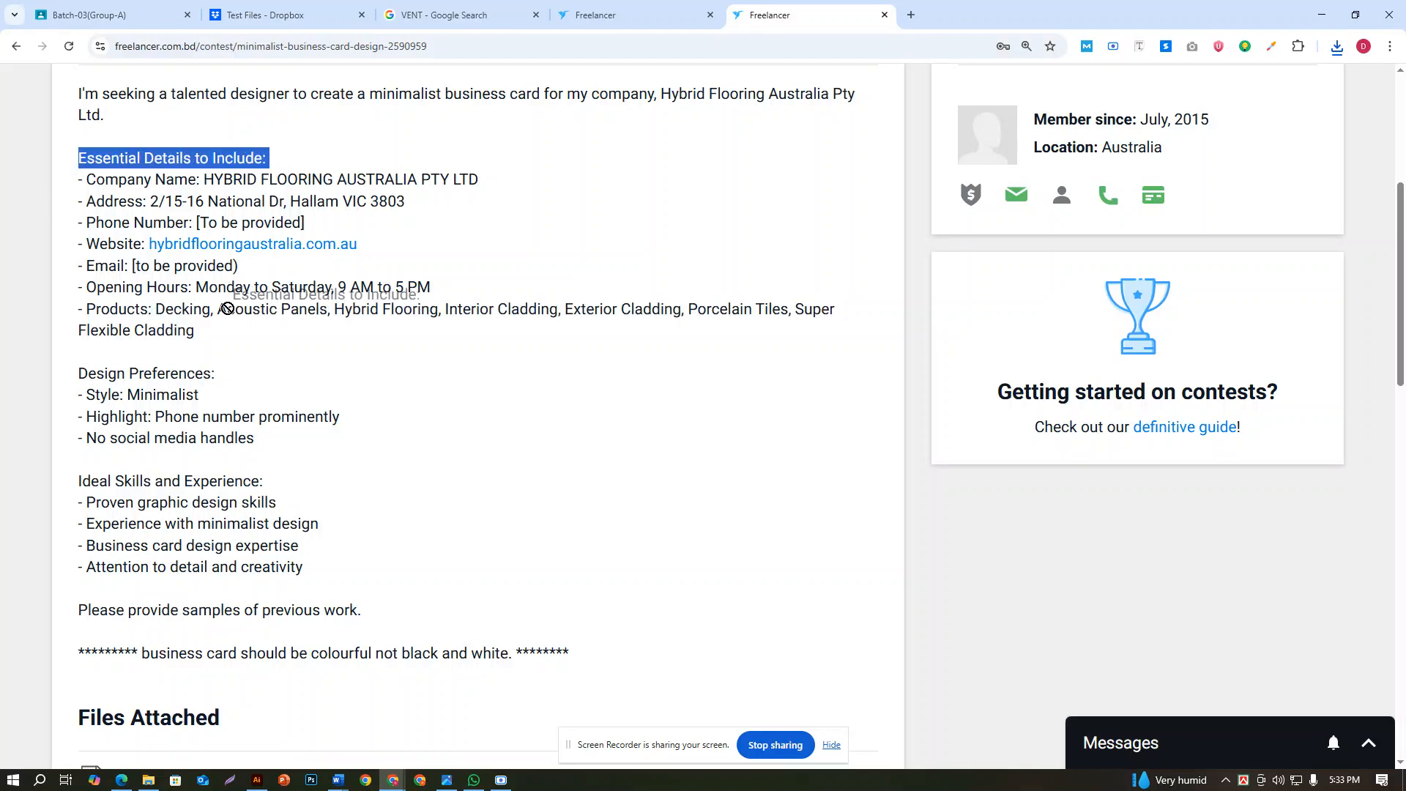
pyautogui.moveTo(83, 180); pyautogui.dragTo(344, 334)
pyautogui.click(81, 186)
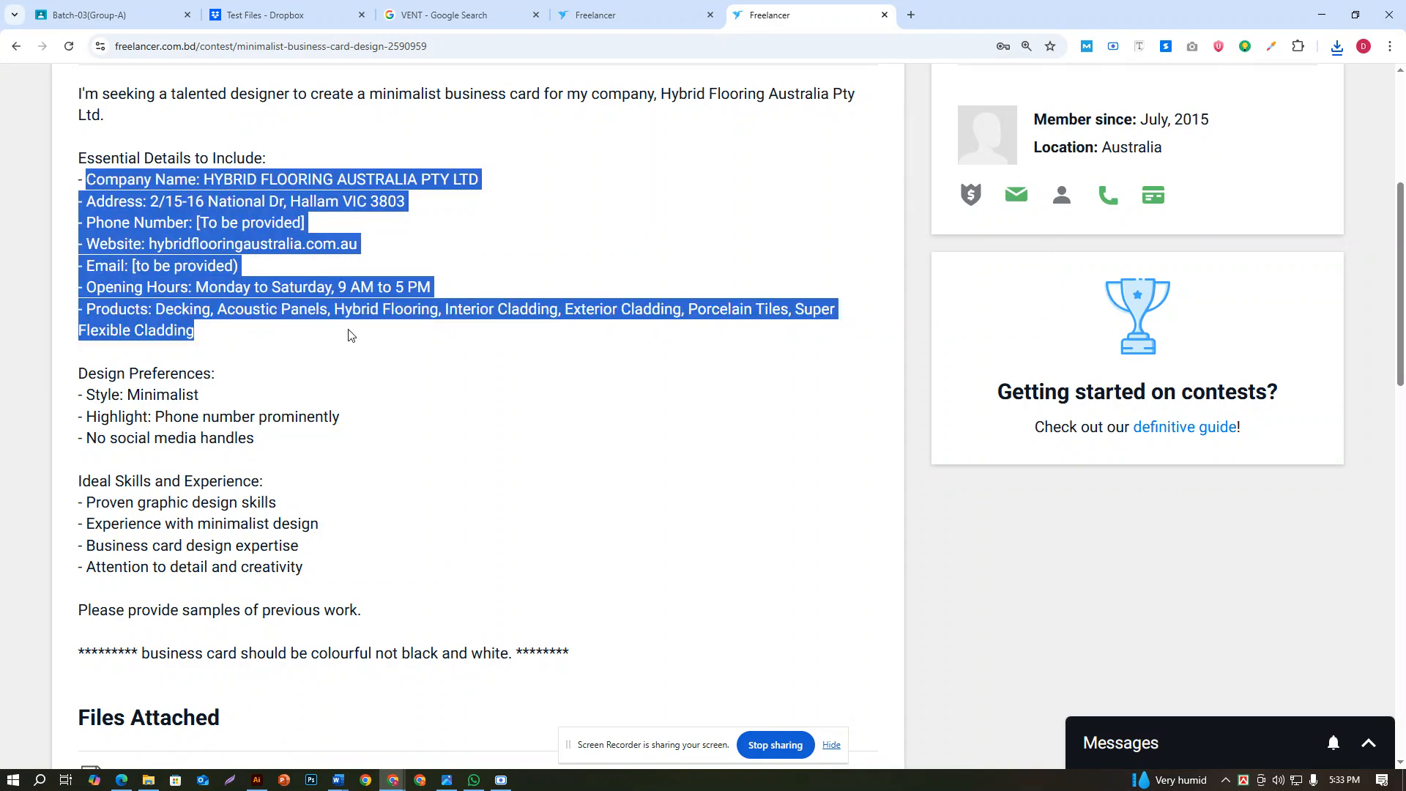
pyautogui.click(294, 284)
pyautogui.moveTo(196, 286); pyautogui.dragTo(355, 285)
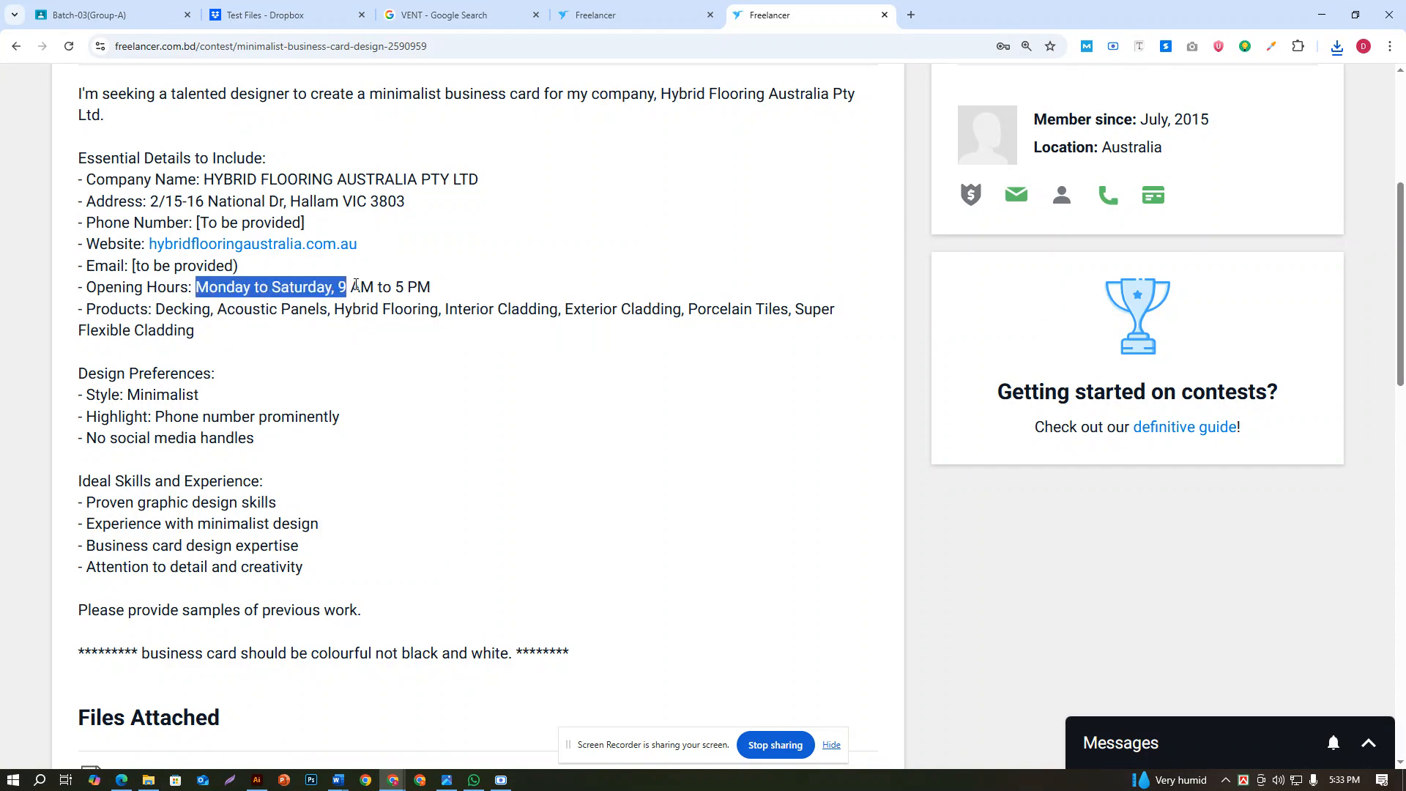
pyautogui.click(431, 290)
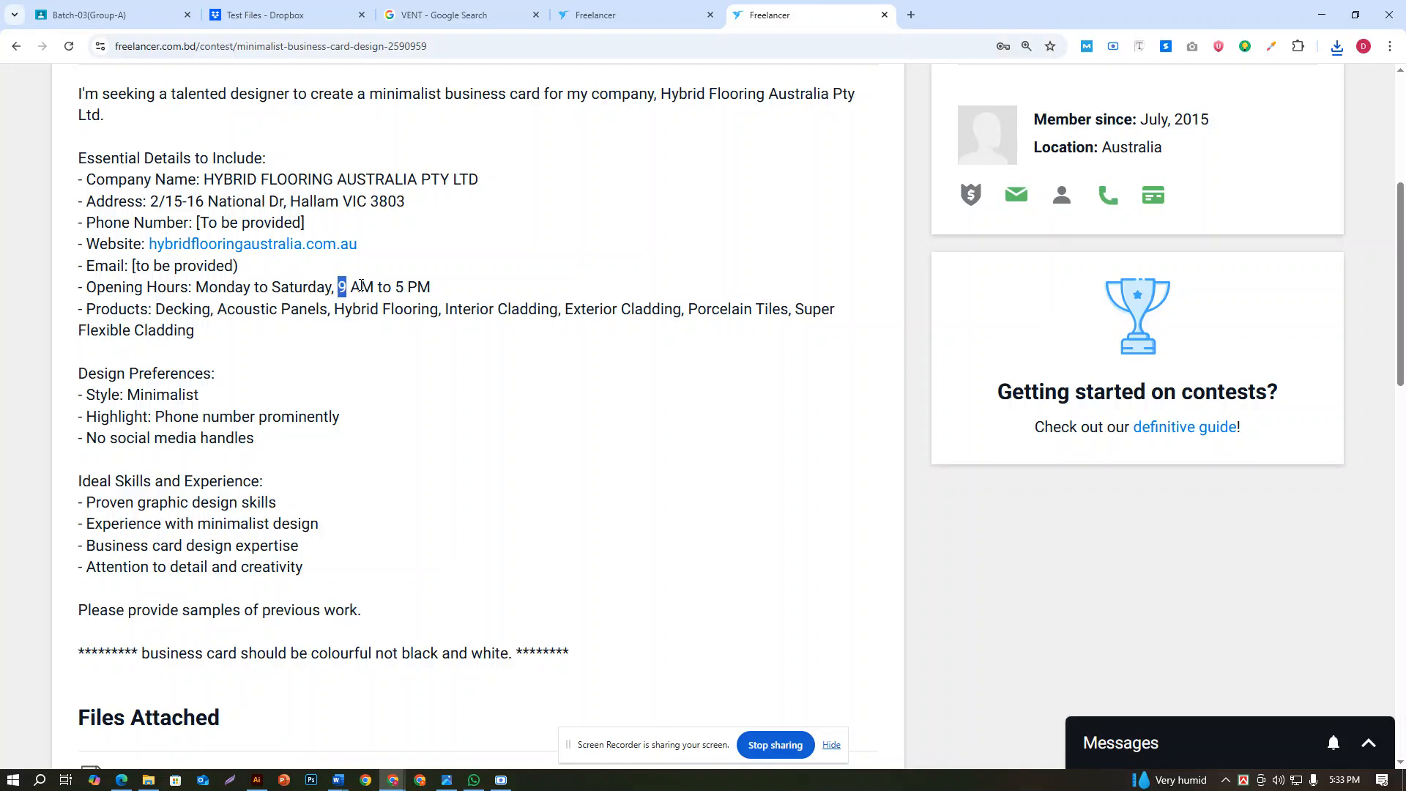
pyautogui.moveTo(362, 285); pyautogui.dragTo(436, 289)
pyautogui.click(436, 288)
pyautogui.scroll(2, 242, 292)
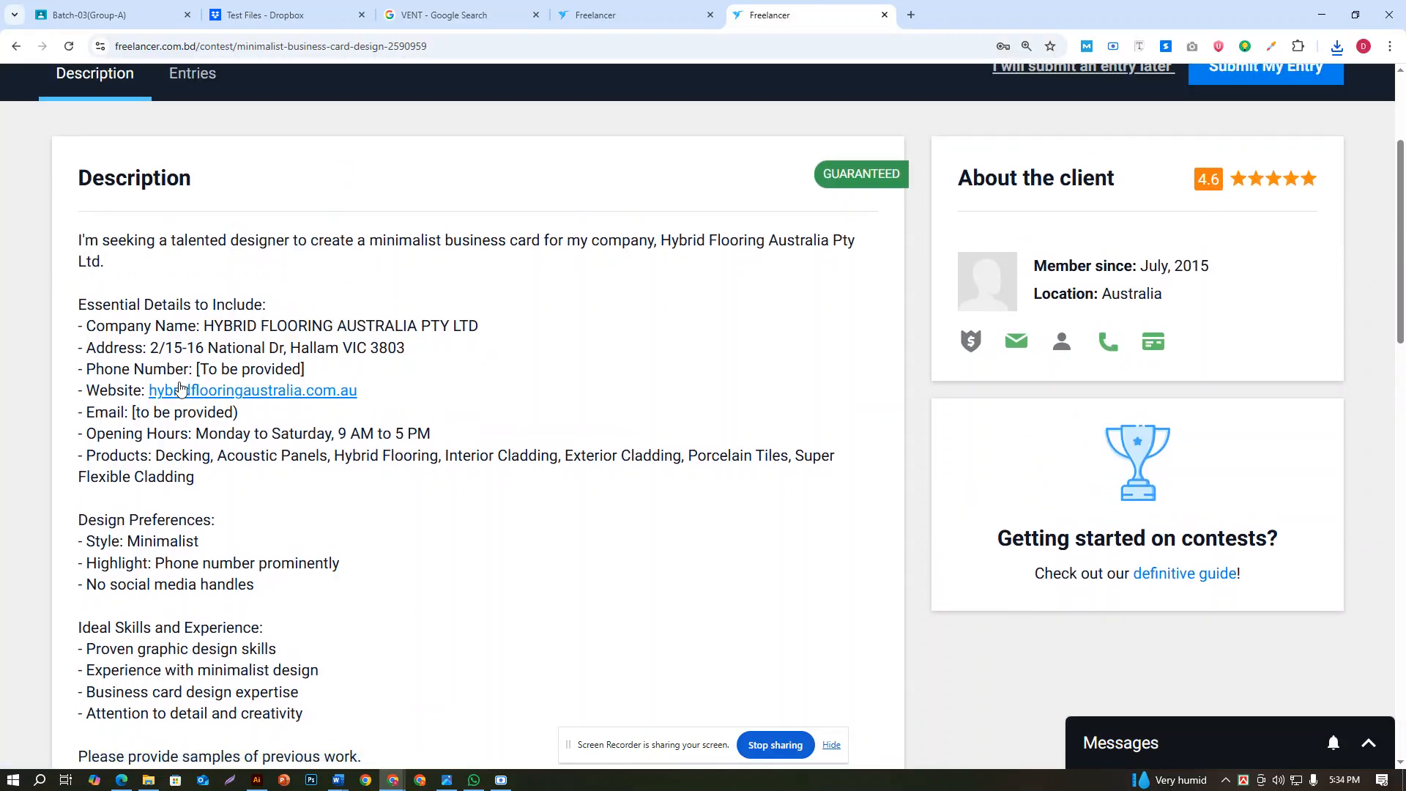
# Open the client's website hybridflooringaustralia.com.au from the brief in a new tab and check its loading before returning to the brief
pyautogui.rightClick(181, 389)
pyautogui.click(248, 407)
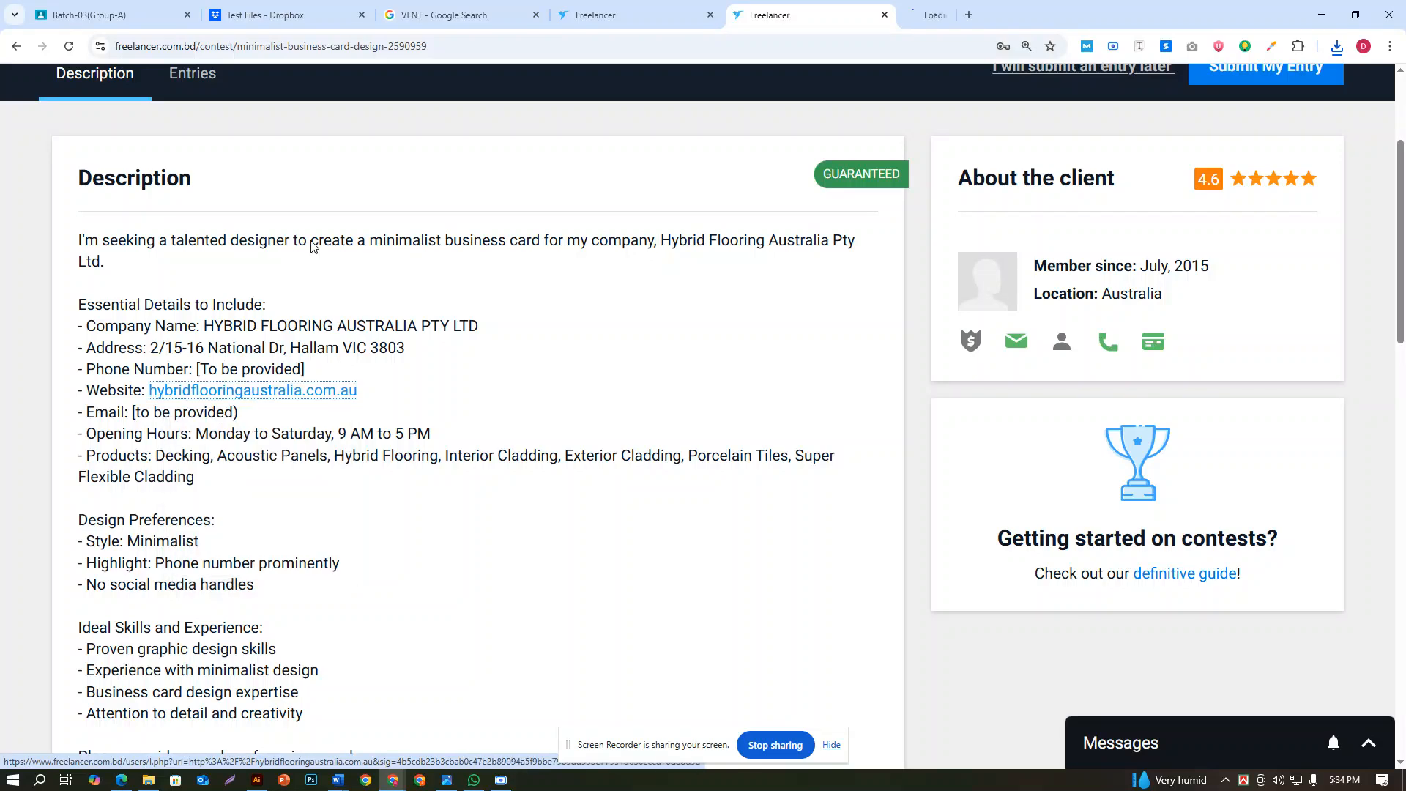
pyautogui.click(960, 15)
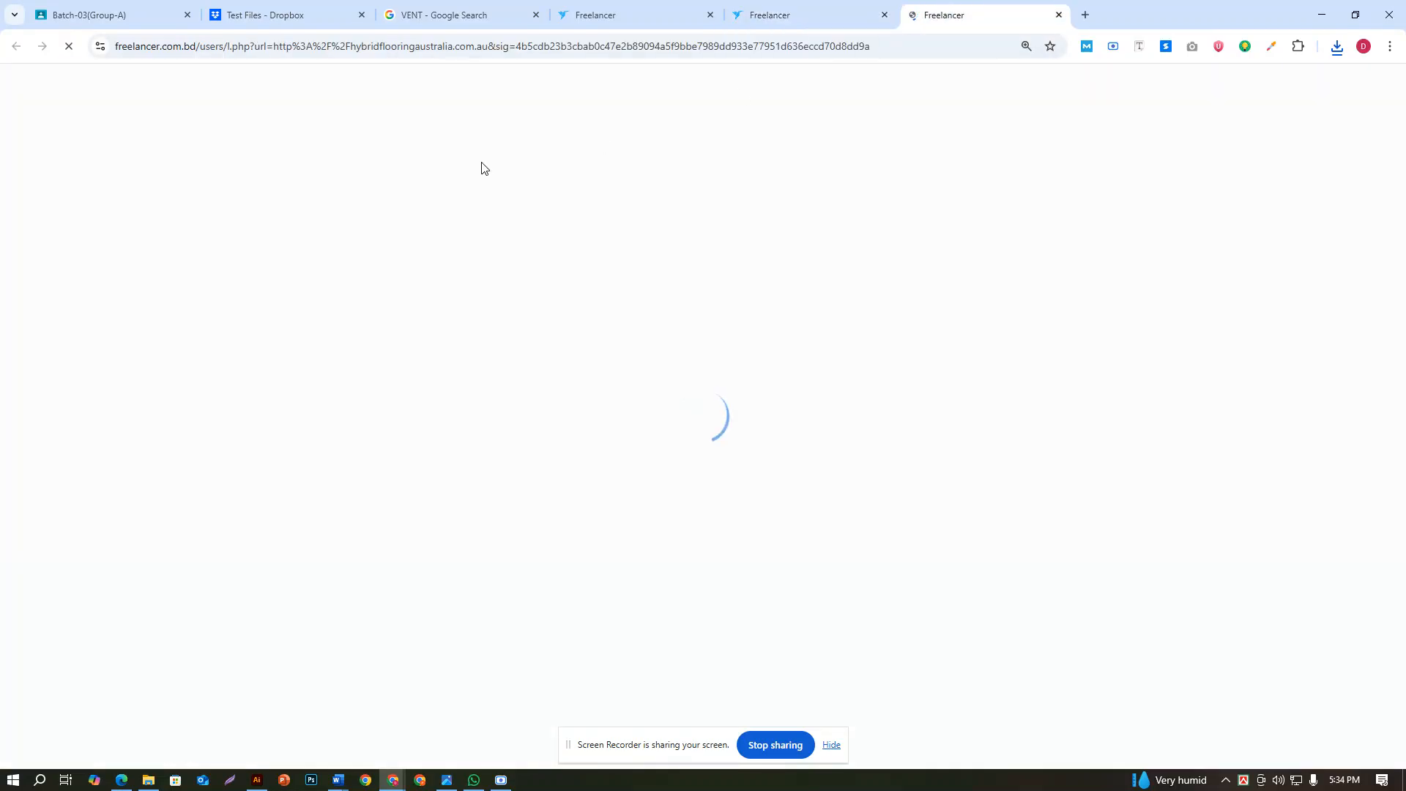
pyautogui.click(831, 745)
pyautogui.click(810, 11)
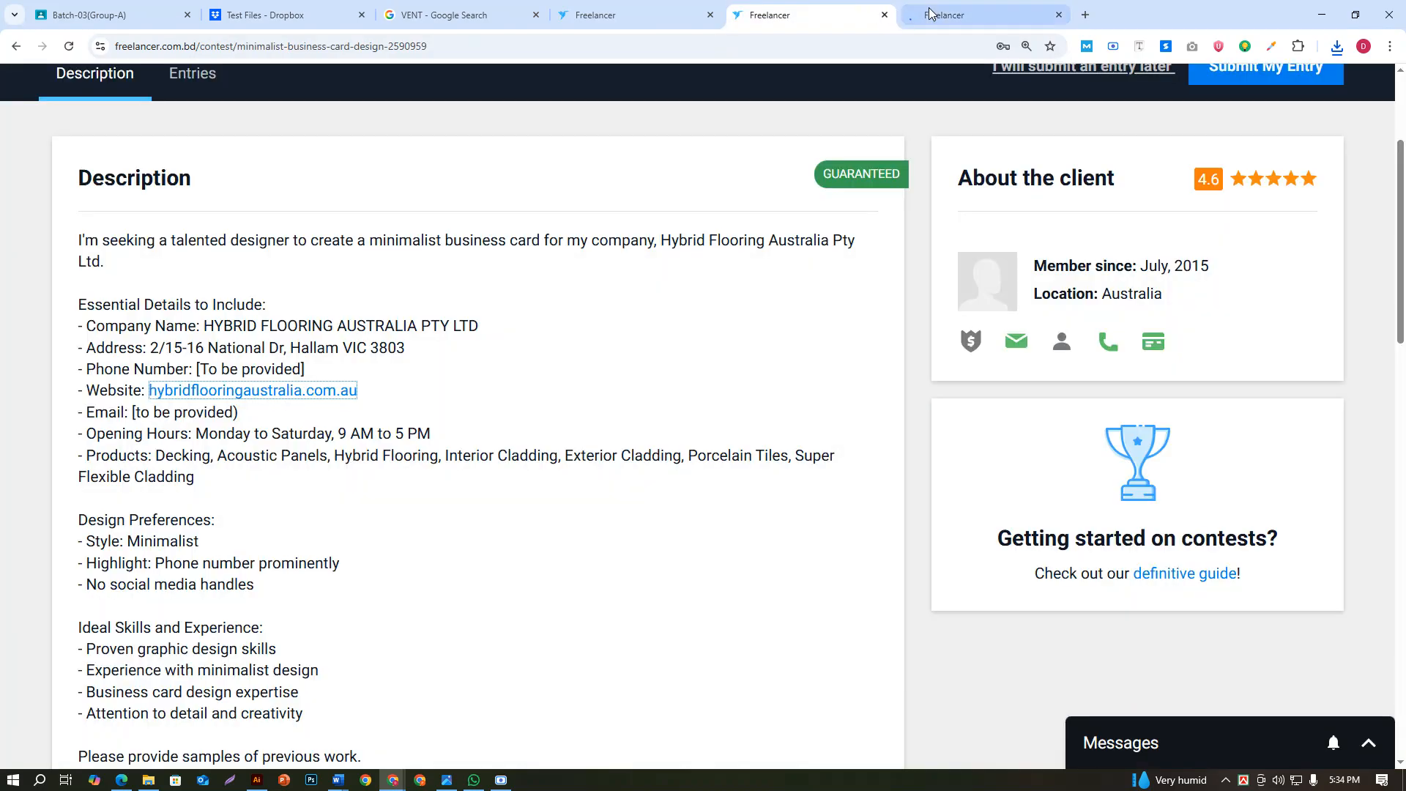
pyautogui.click(928, 12)
pyautogui.click(787, 8)
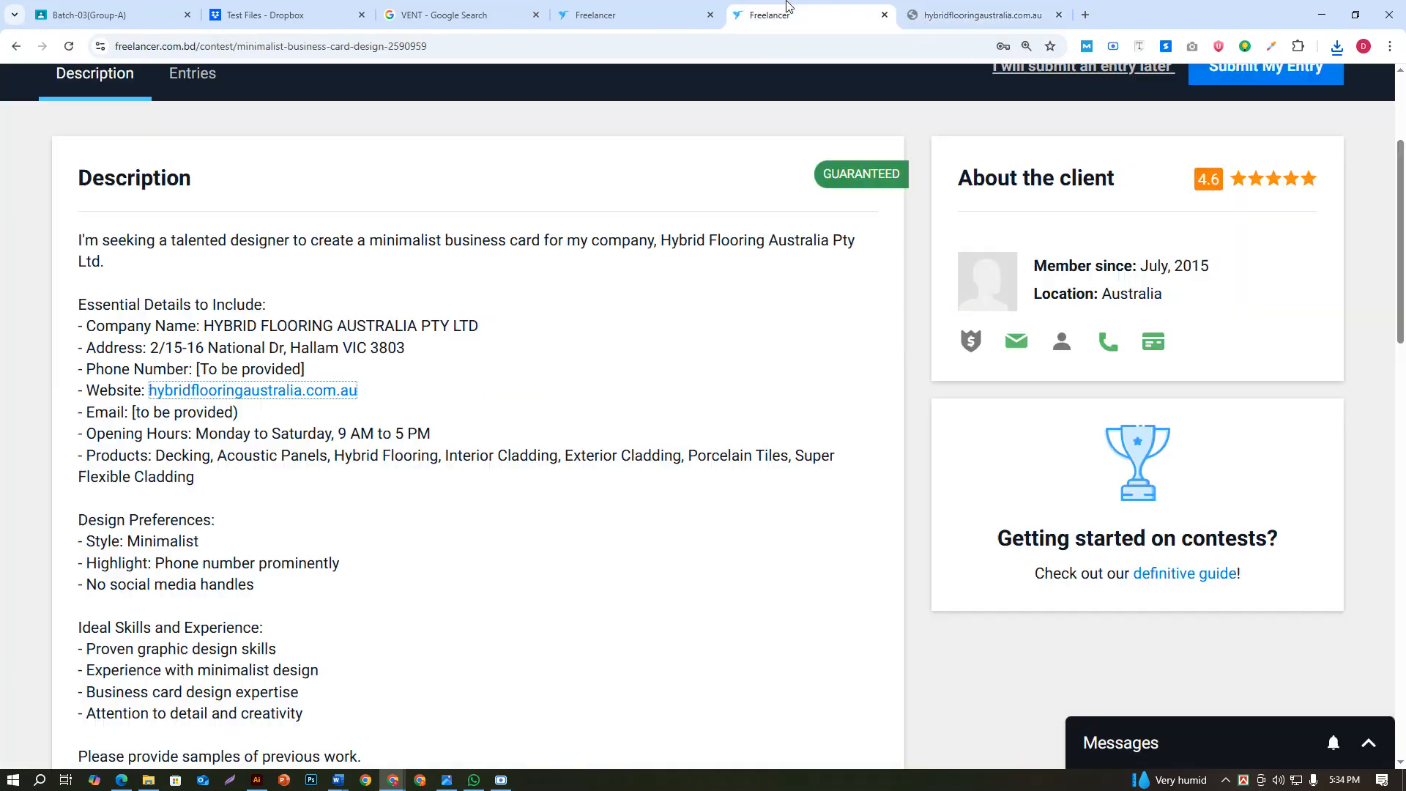
pyautogui.click(919, 13)
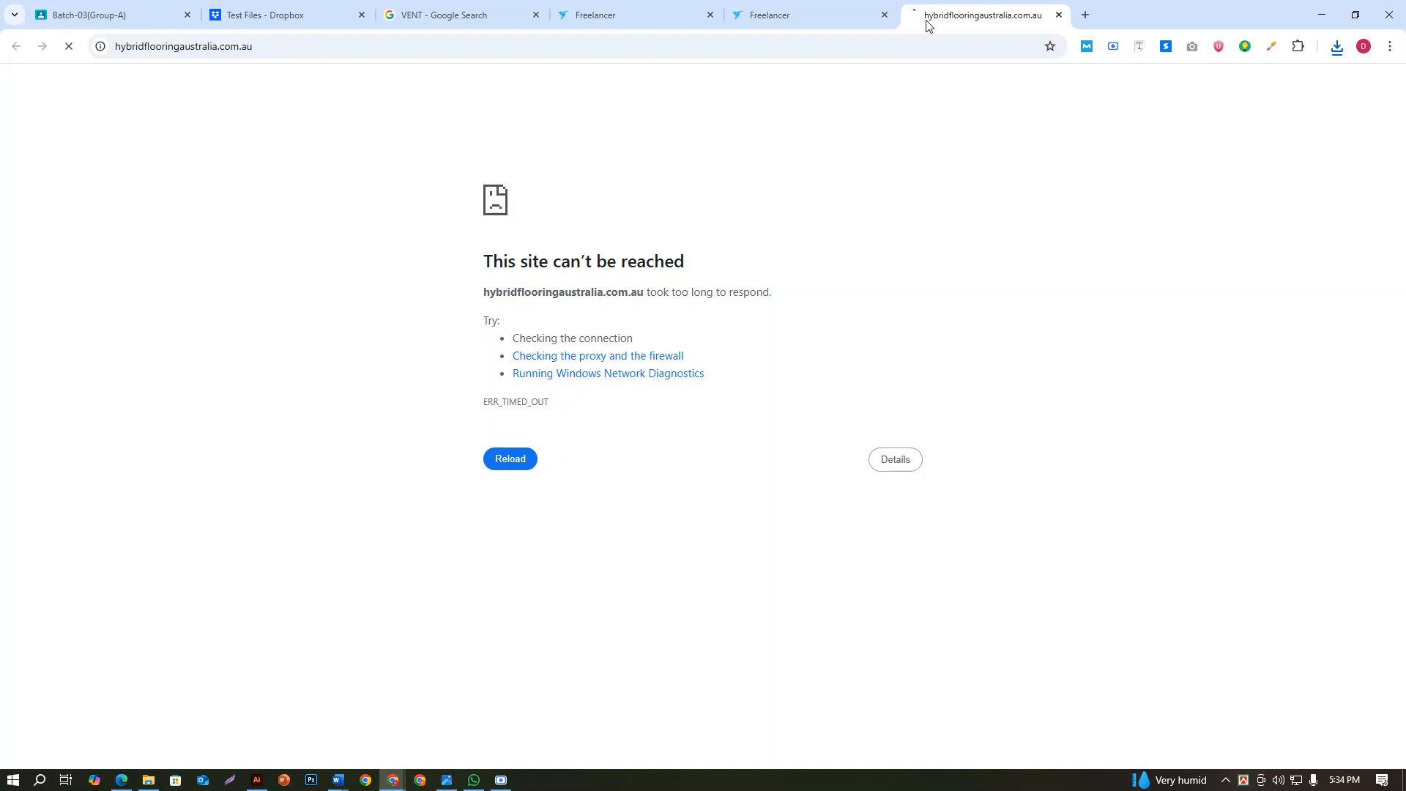
pyautogui.click(816, 12)
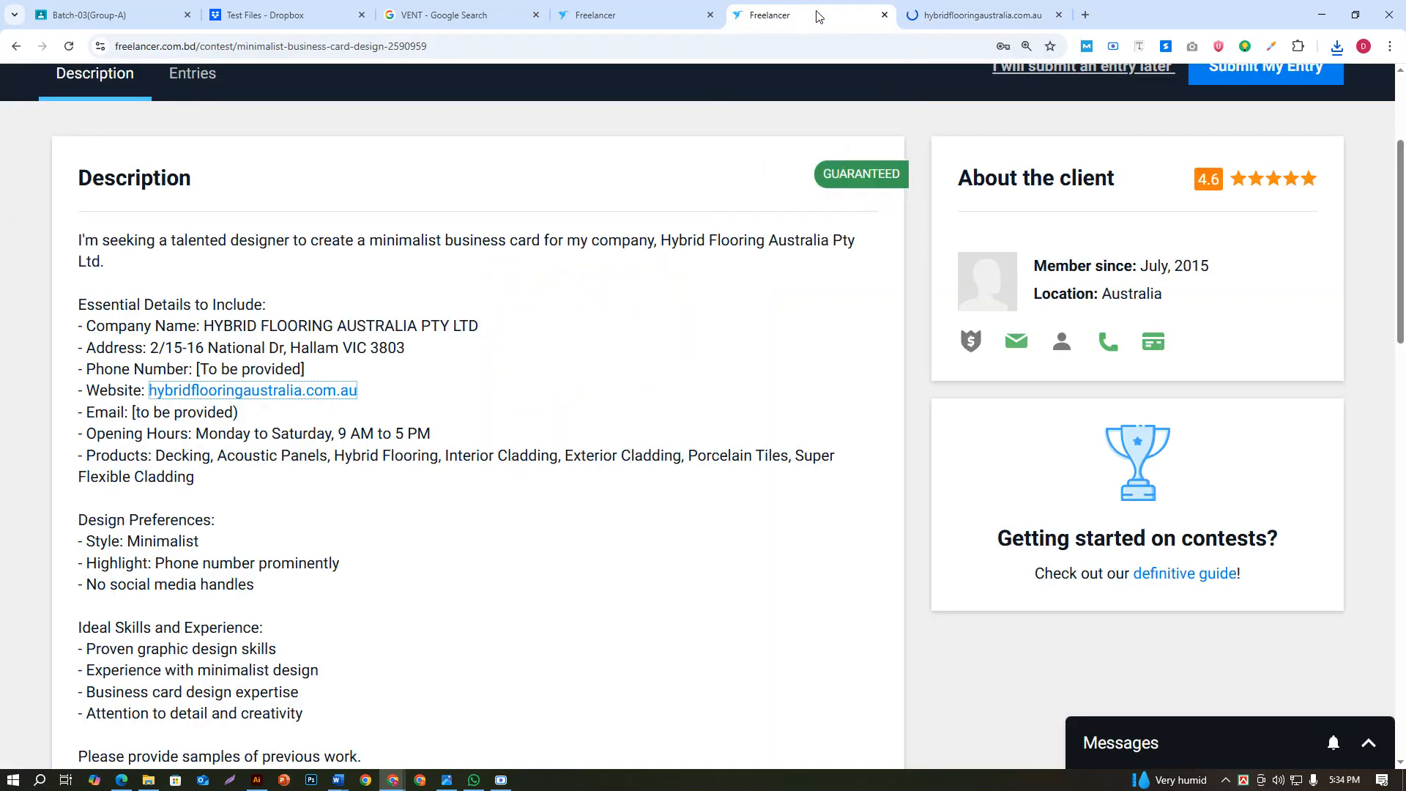
pyautogui.hotkey('ctrl', 'Tab')
pyautogui.hotkey('ctrl', 'shift', 'Tab')
pyautogui.hotkey('ctrl', 'Tab')
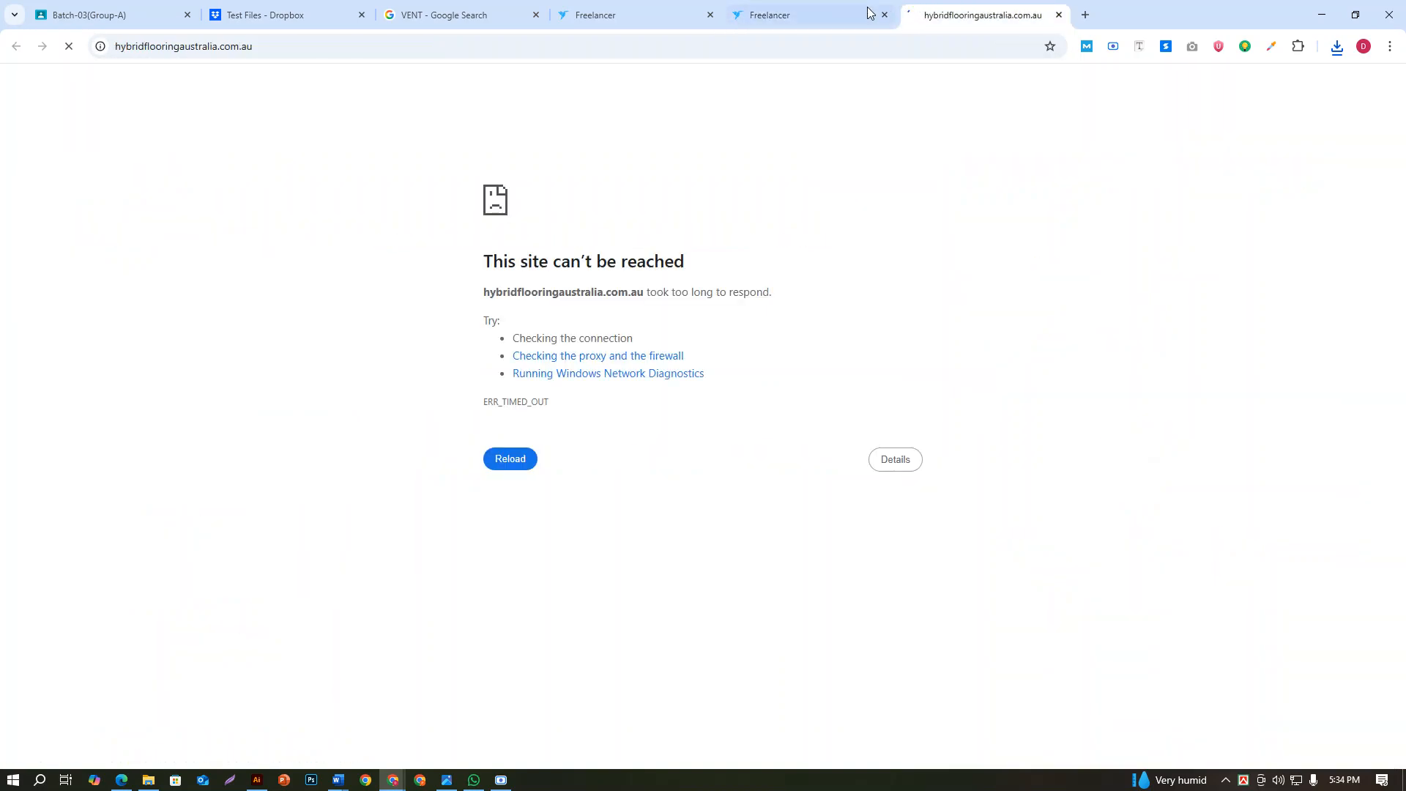
pyautogui.click(870, 13)
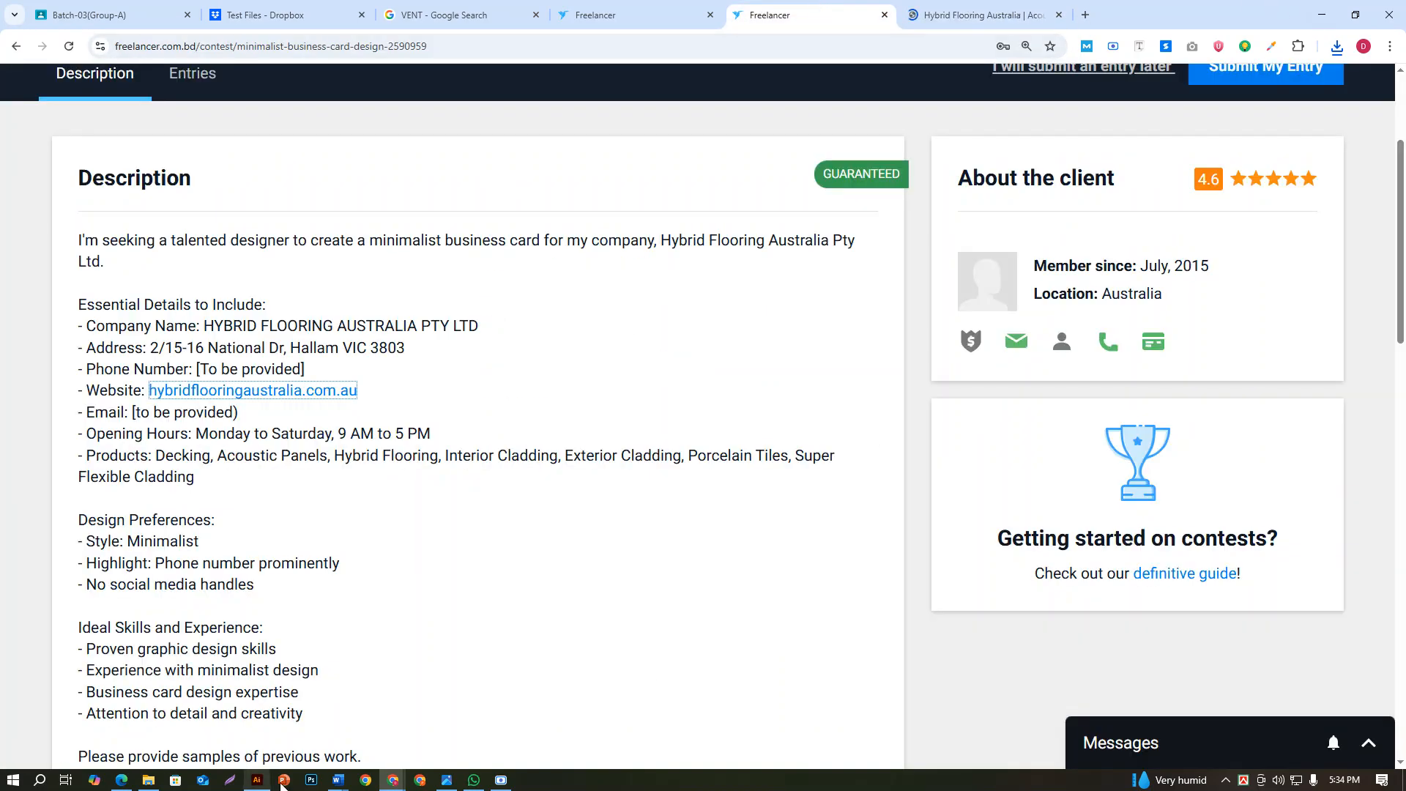
# Switch to Illustrator and create a 3.5 x 2 in CMYK document with 2 artboards arranged by column and 0.125 in bleed
pyautogui.click(256, 780)
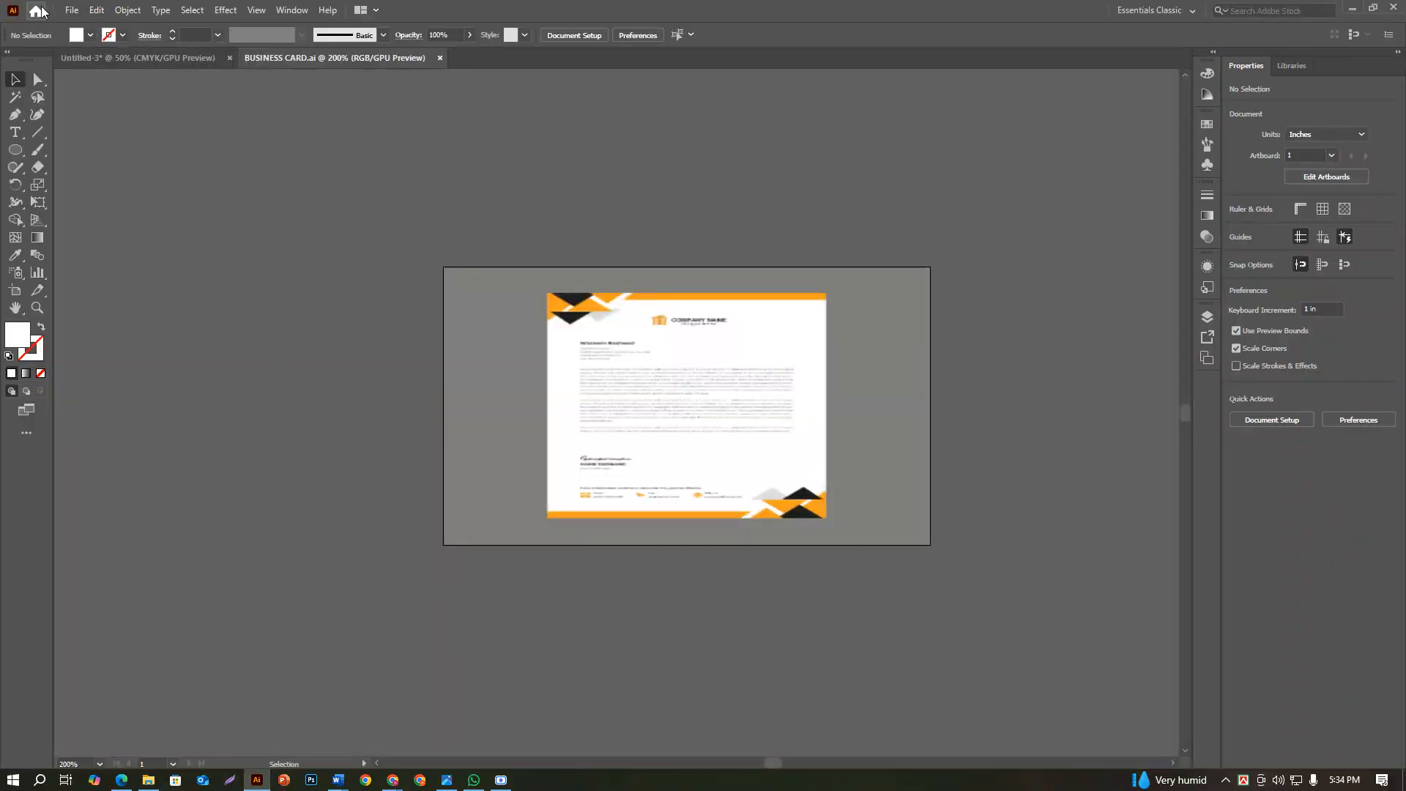
pyautogui.click(38, 11)
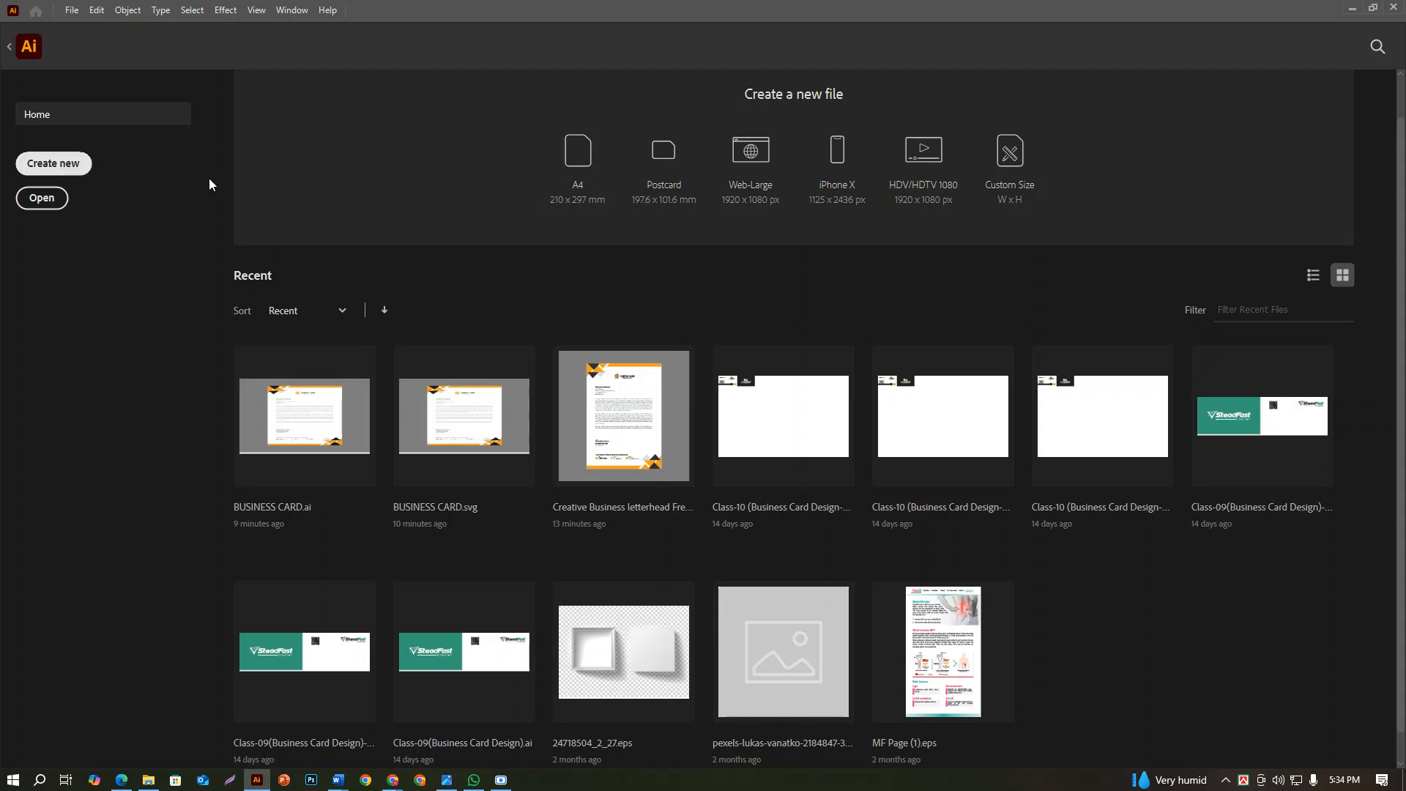
pyautogui.click(73, 164)
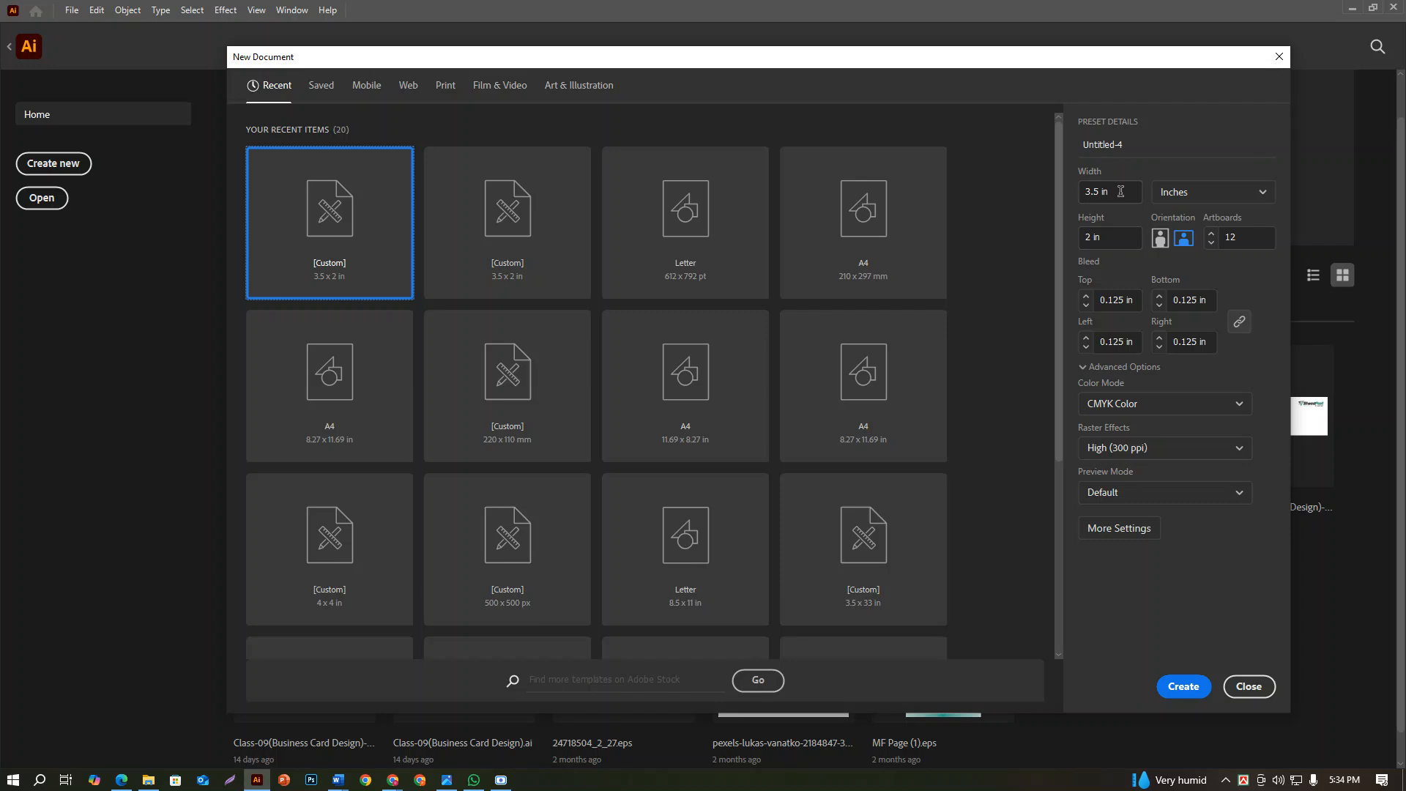
pyautogui.click(1118, 527)
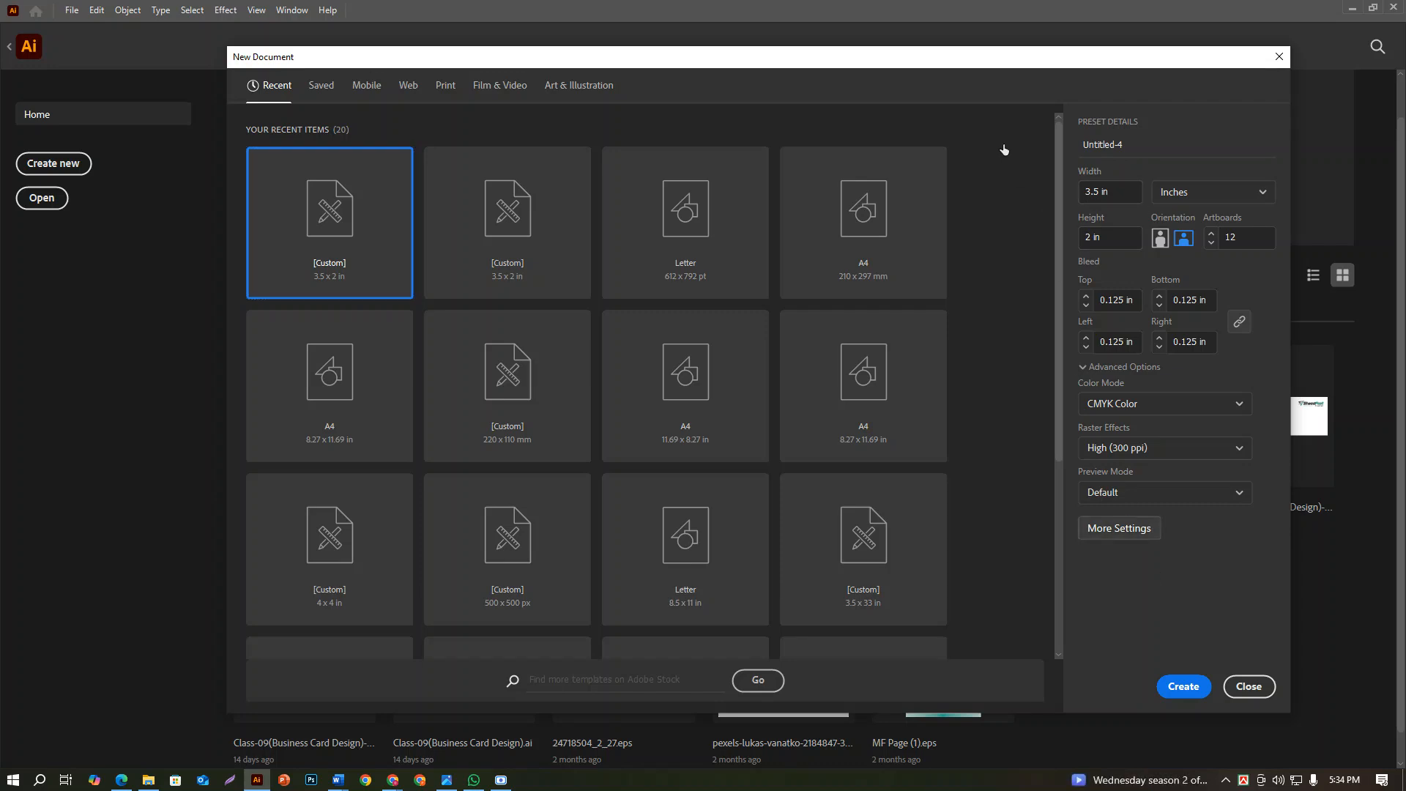
pyautogui.doubleClick(663, 233)
pyautogui.write('1')
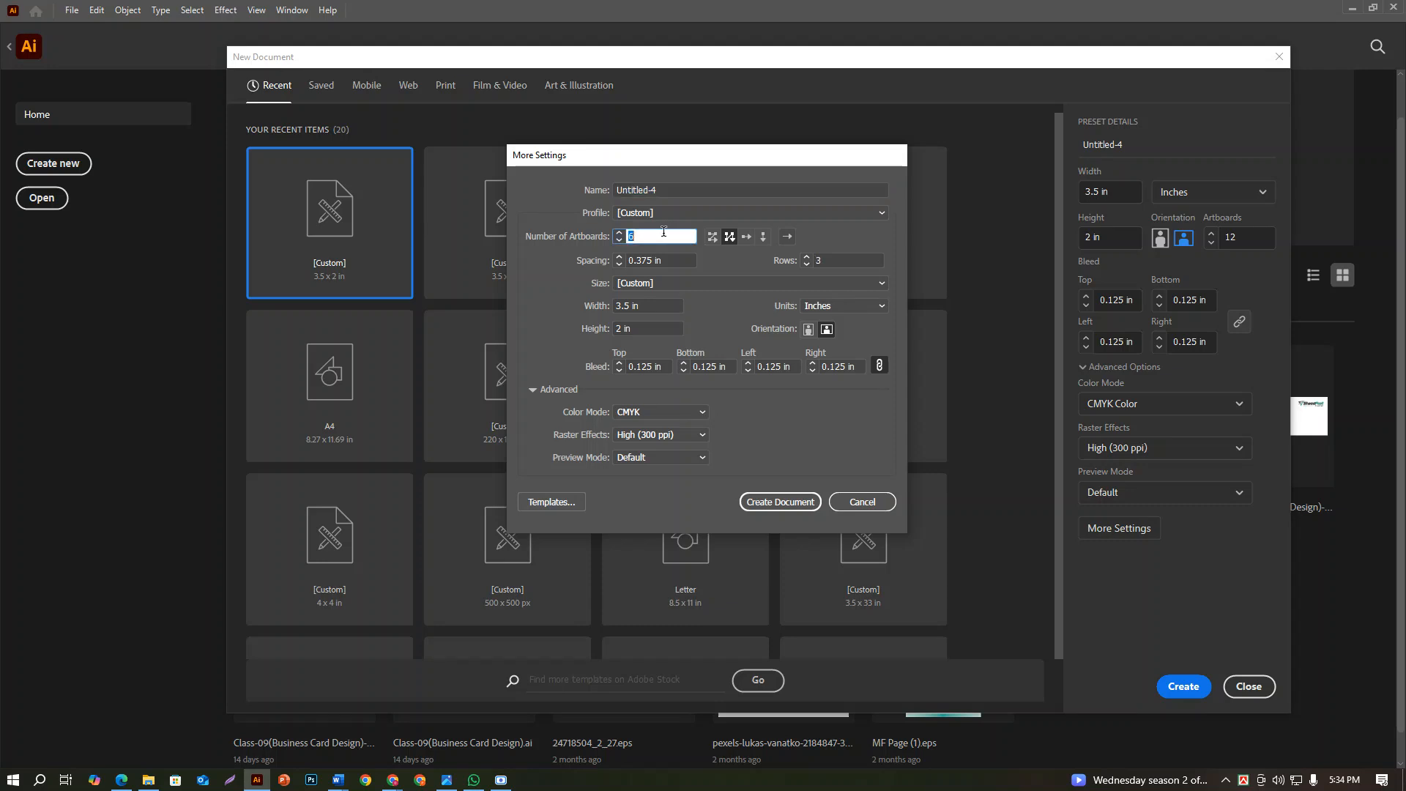
pyautogui.press('Up')
pyautogui.click(760, 236)
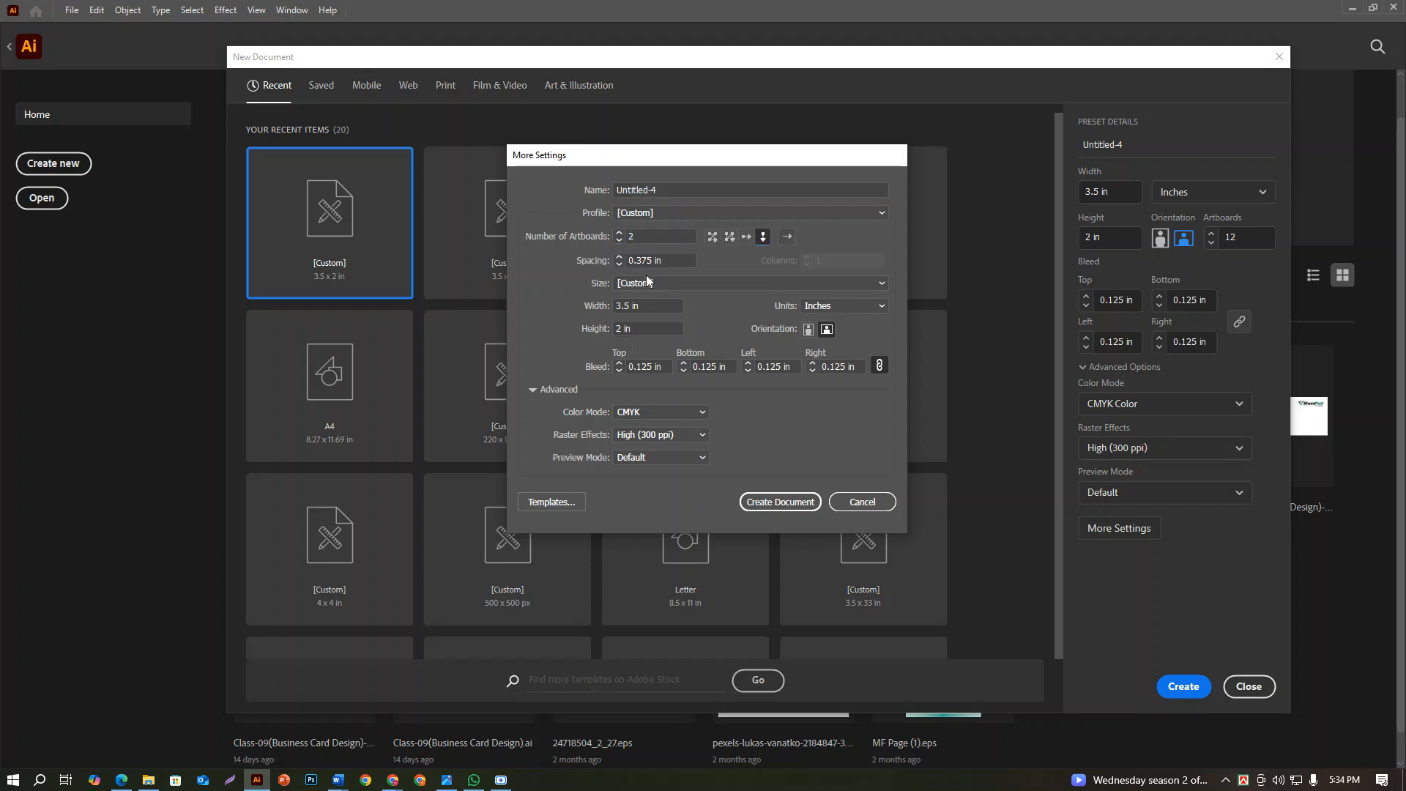
pyautogui.click(800, 506)
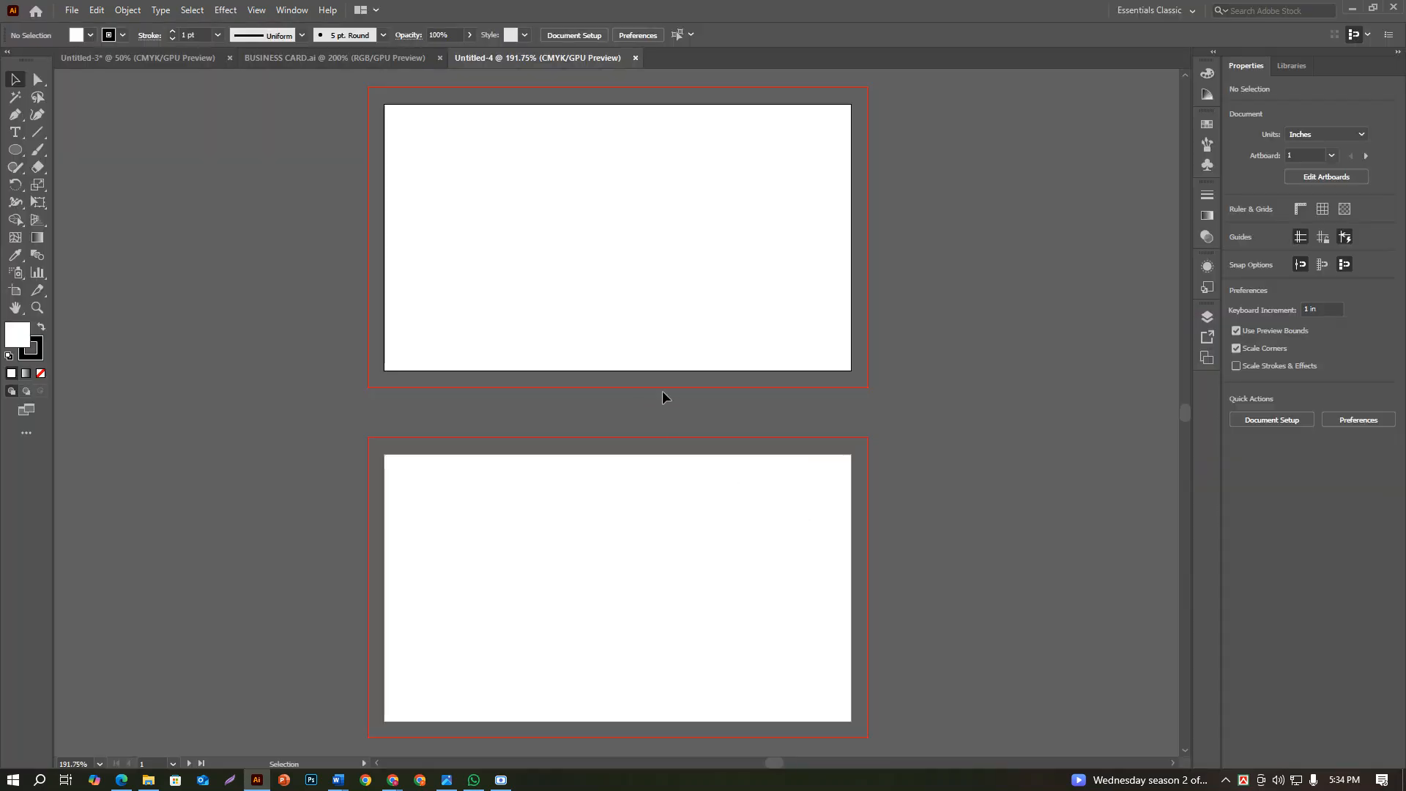
pyautogui.scroll(1, 649, 344)
pyautogui.moveTo(15, 150); pyautogui.dragTo(61, 156)
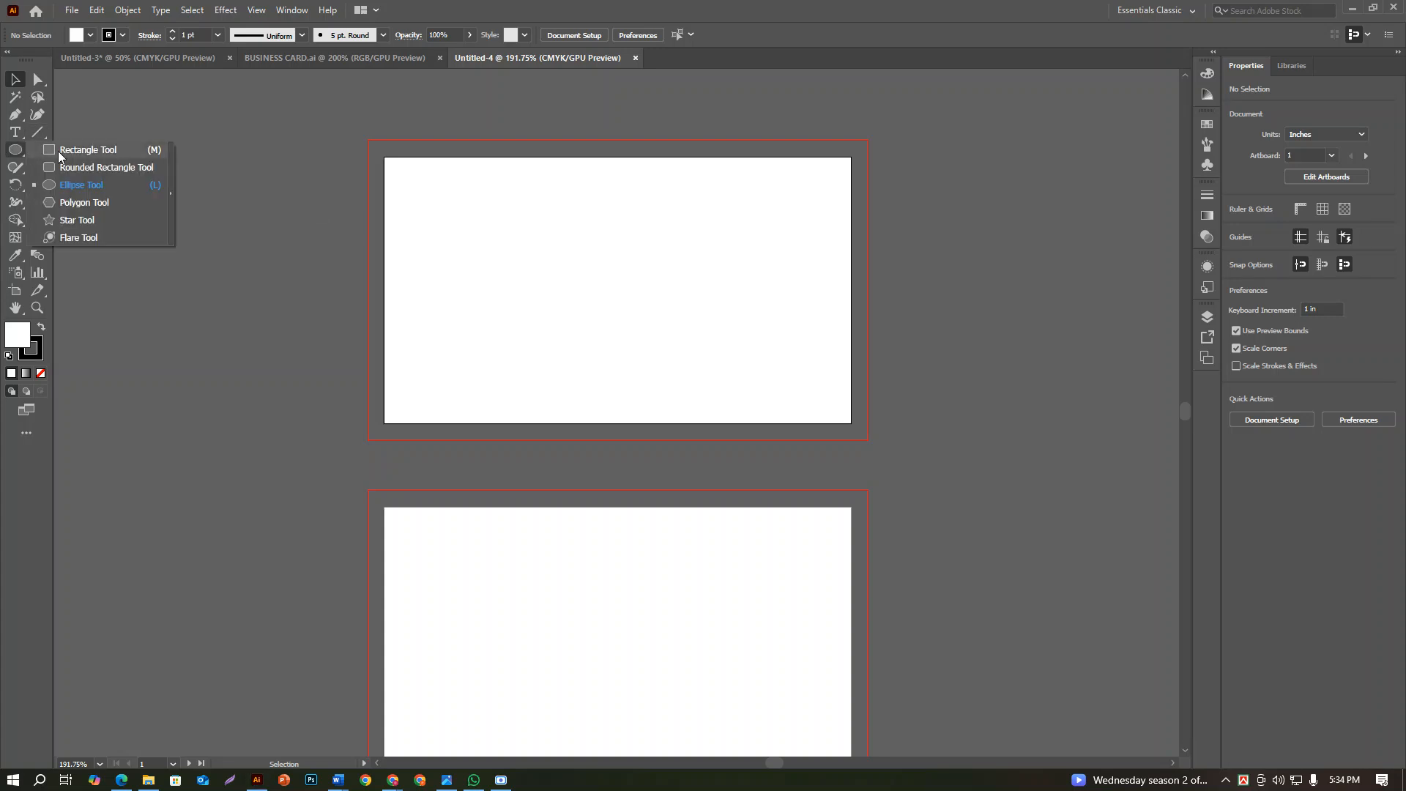
pyautogui.click(957, 288)
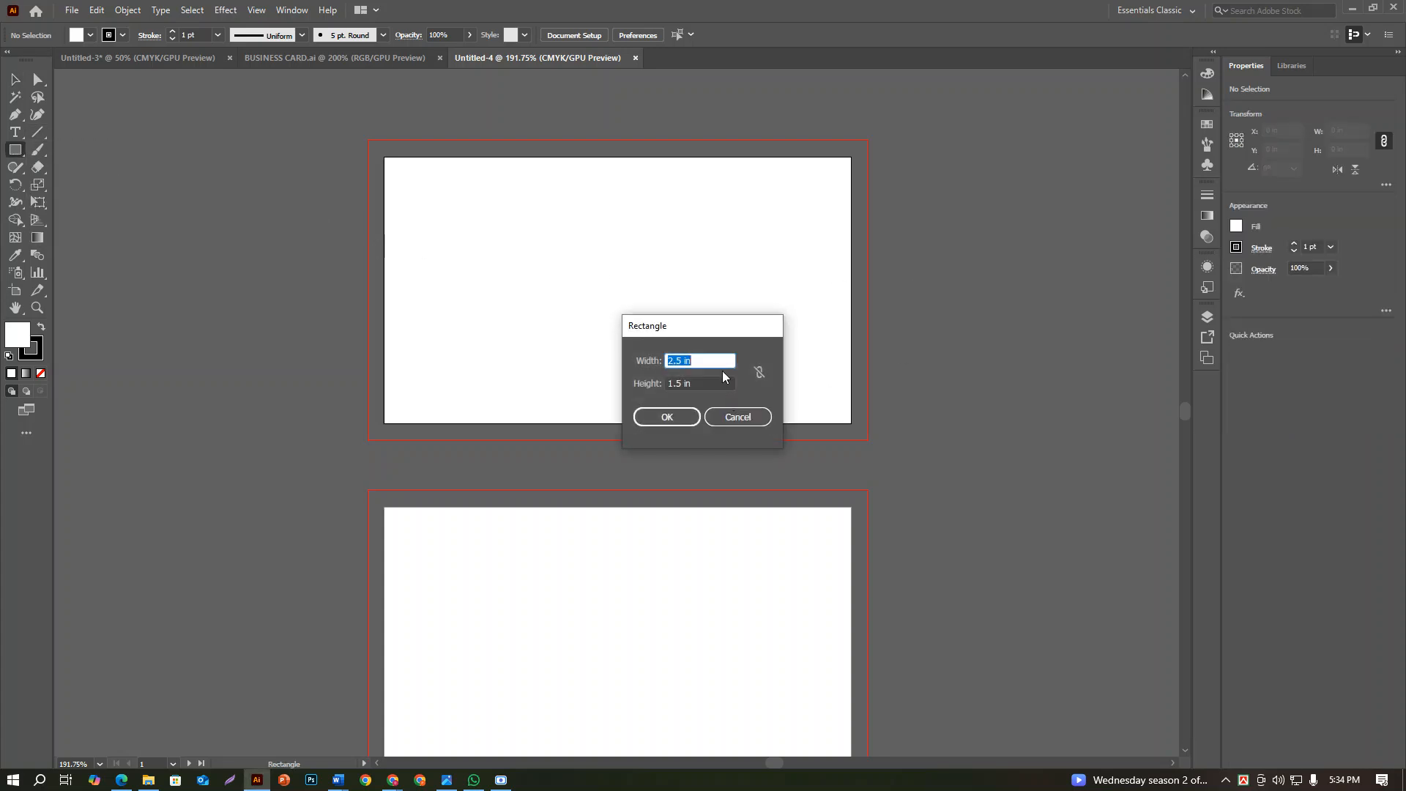
pyautogui.write('3')
pyautogui.press('Return')
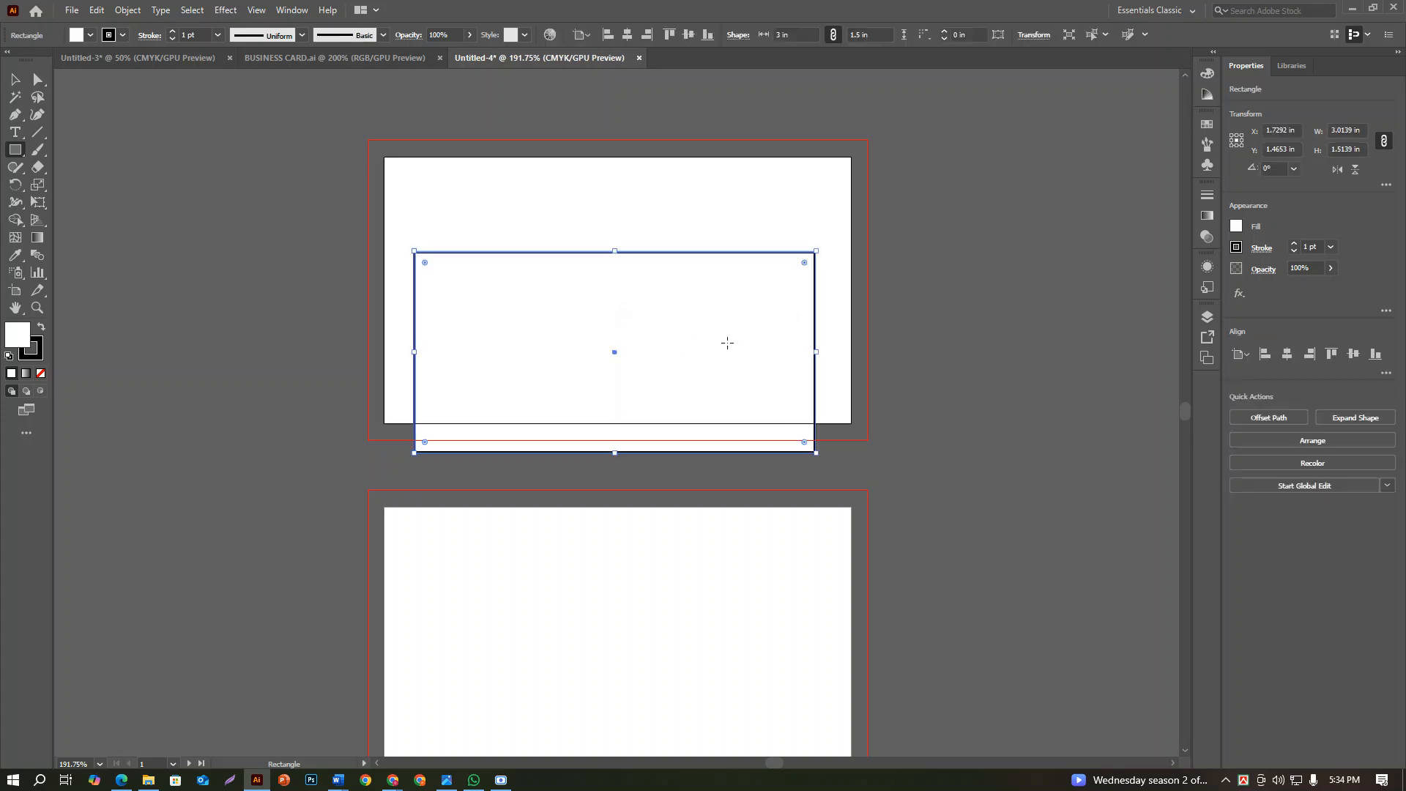
pyautogui.press('Delete')
# Draw a 3.5 x 2 in rectangle and centre it horizontally and vertically on the first artboard
pyautogui.click(552, 266)
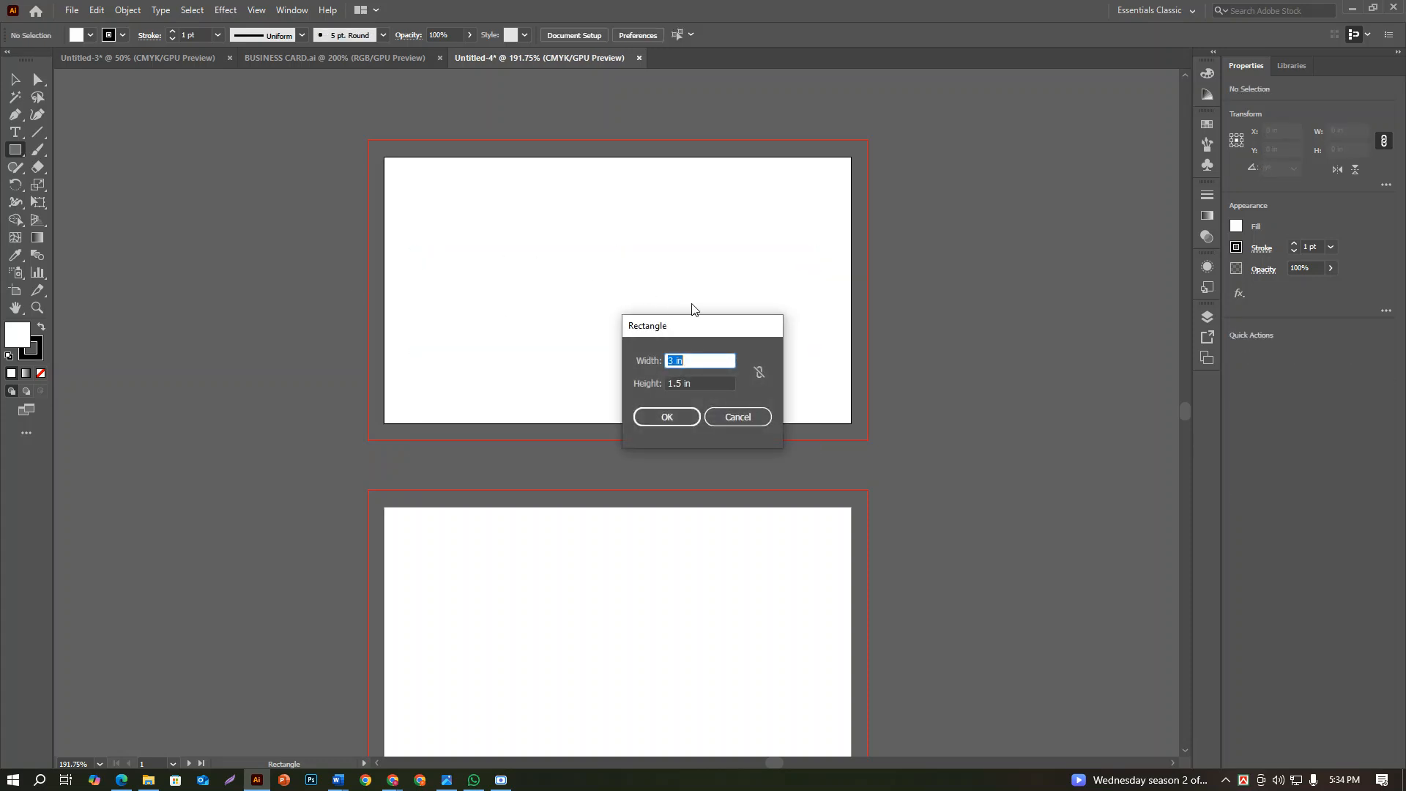
pyautogui.write('3.5')
pyautogui.press('Tab')
pyautogui.write('2')
pyautogui.click(669, 419)
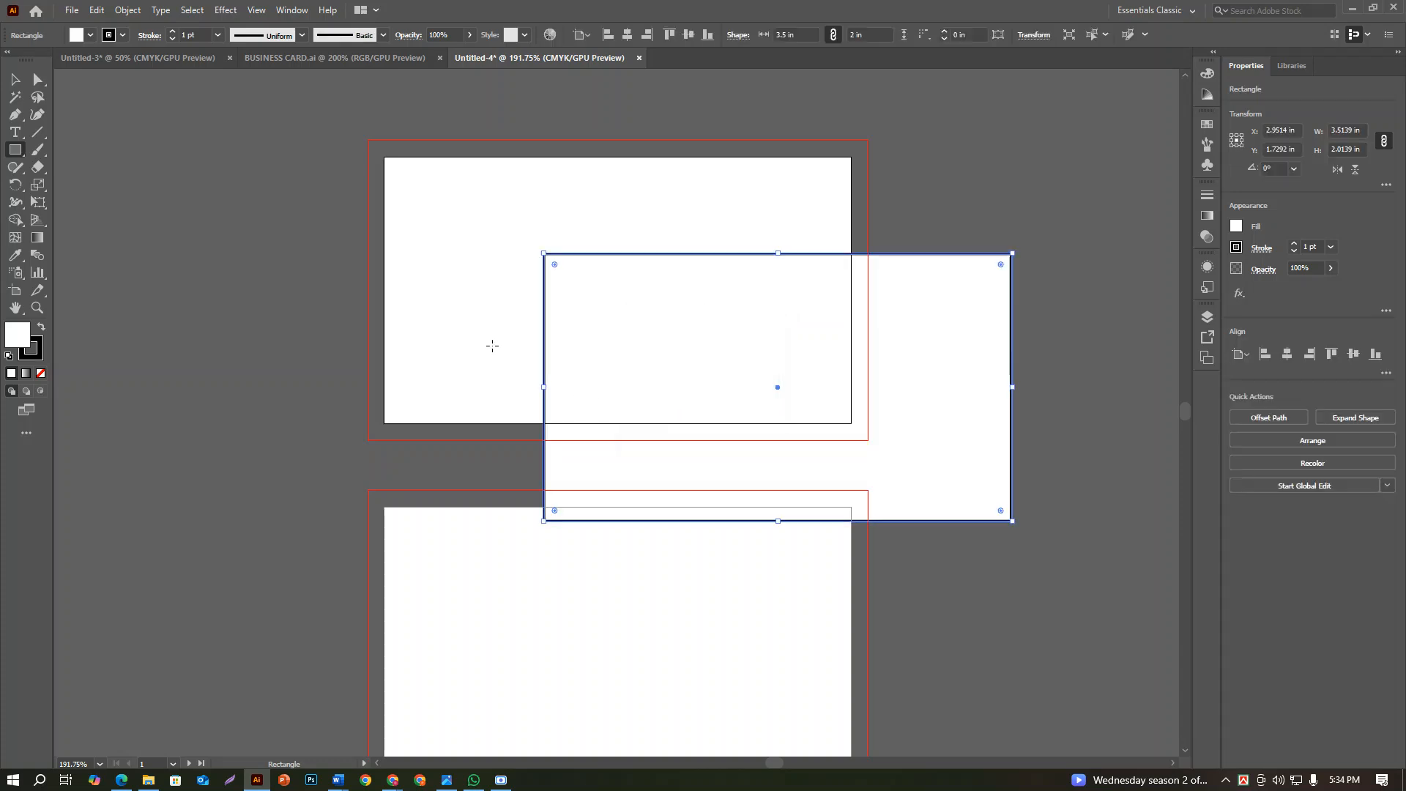
pyautogui.press('v')
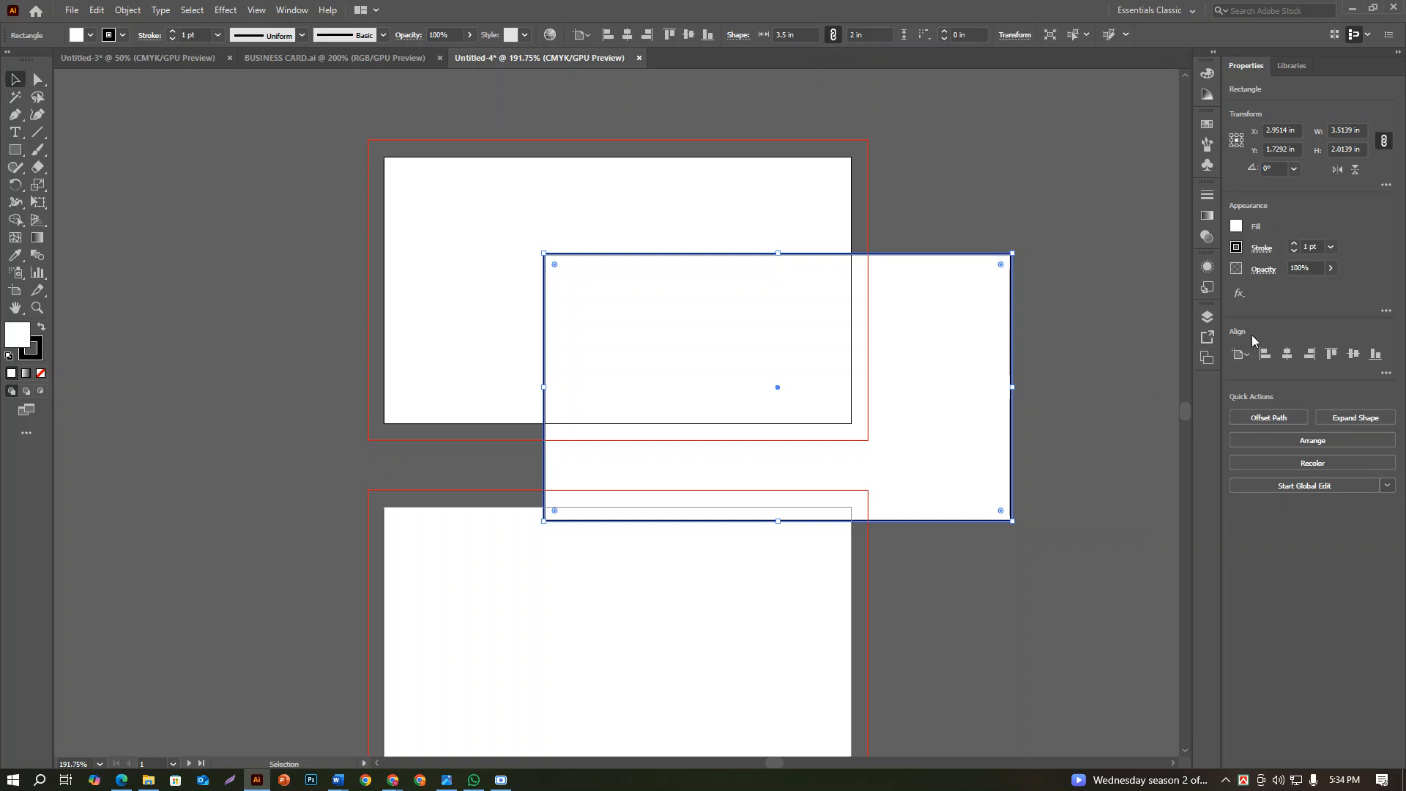
pyautogui.click(1287, 354)
pyautogui.click(1353, 354)
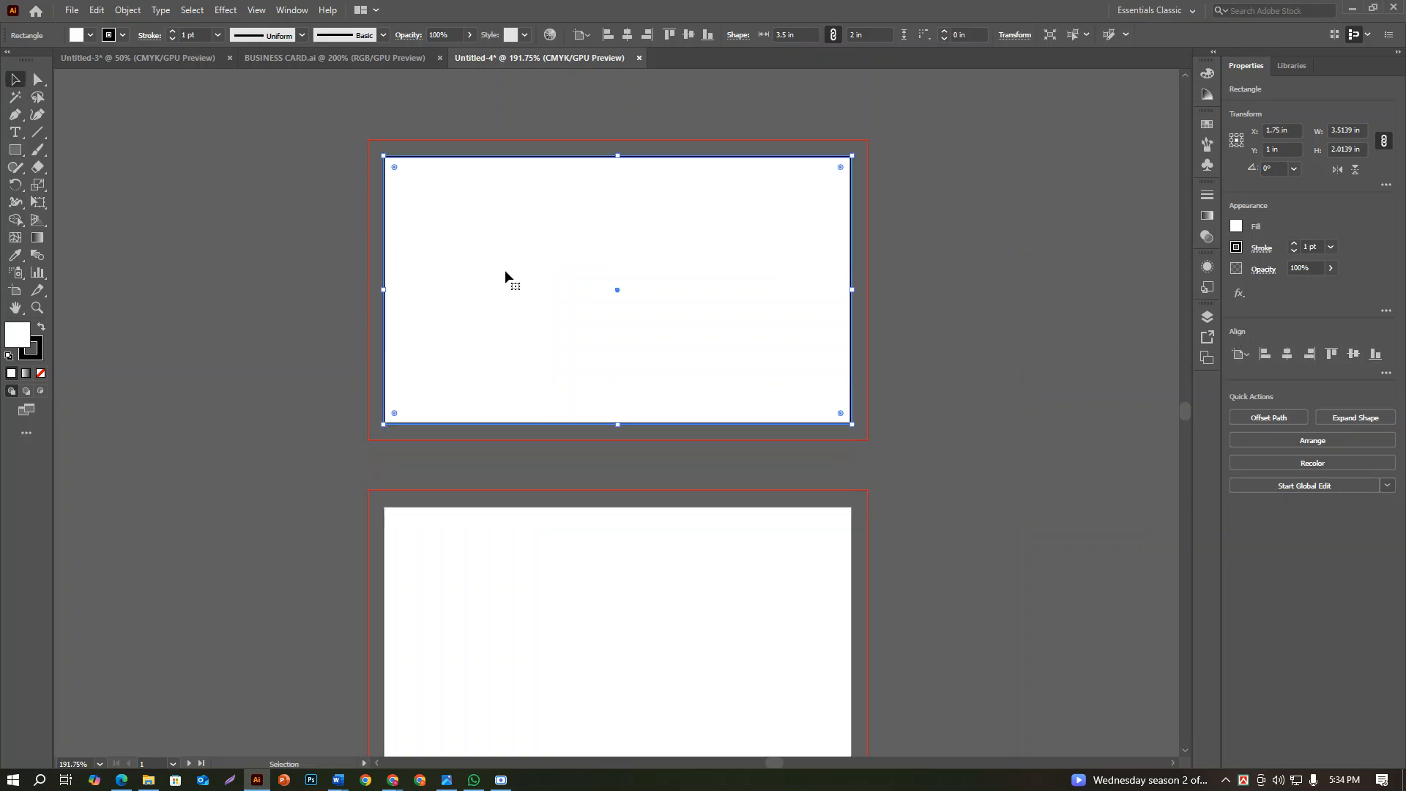
# Set both the fill and the stroke of the artboard-sized rectangle to none, and reselect the rectangle
pyautogui.click(916, 279)
pyautogui.click(845, 290)
pyautogui.click(1236, 227)
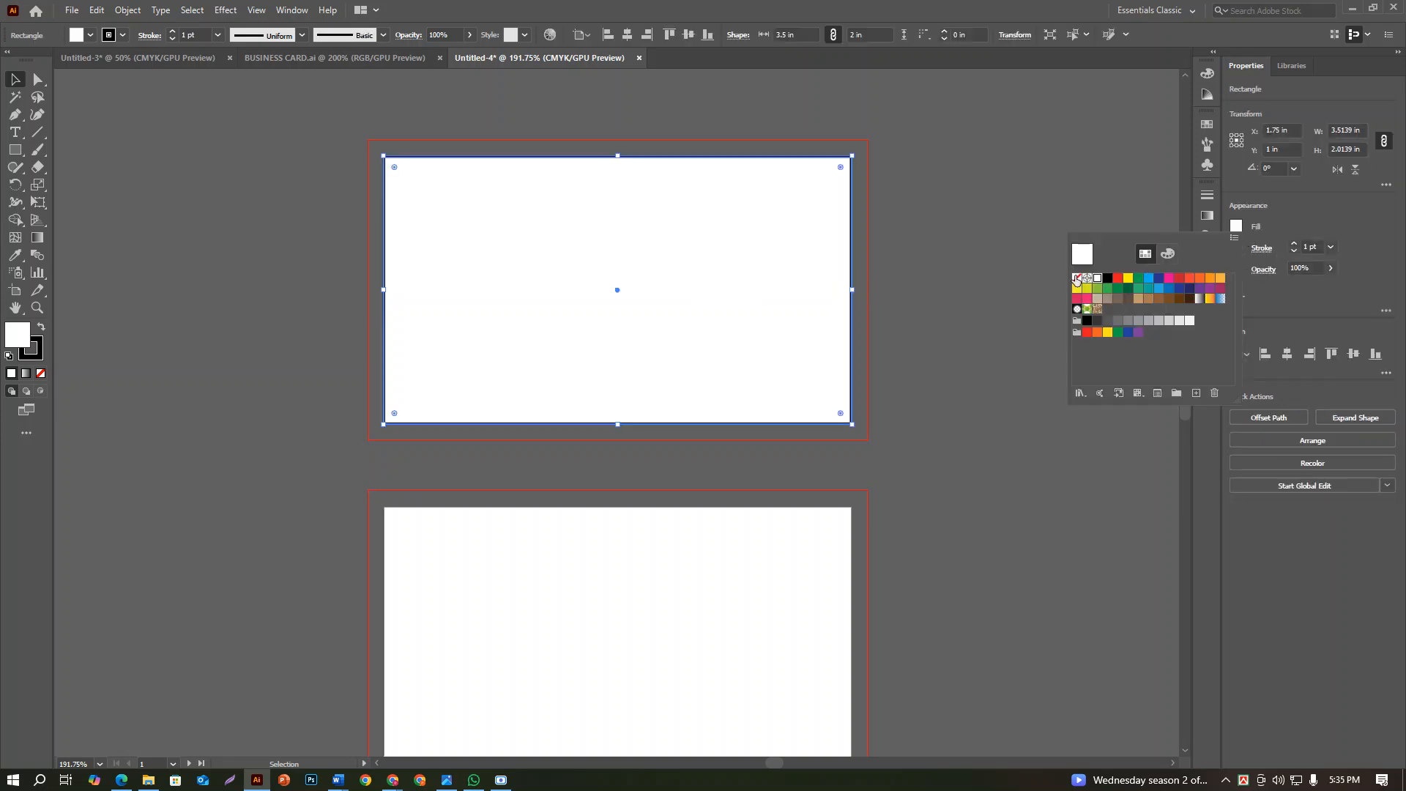
pyautogui.click(1076, 279)
pyautogui.click(1271, 231)
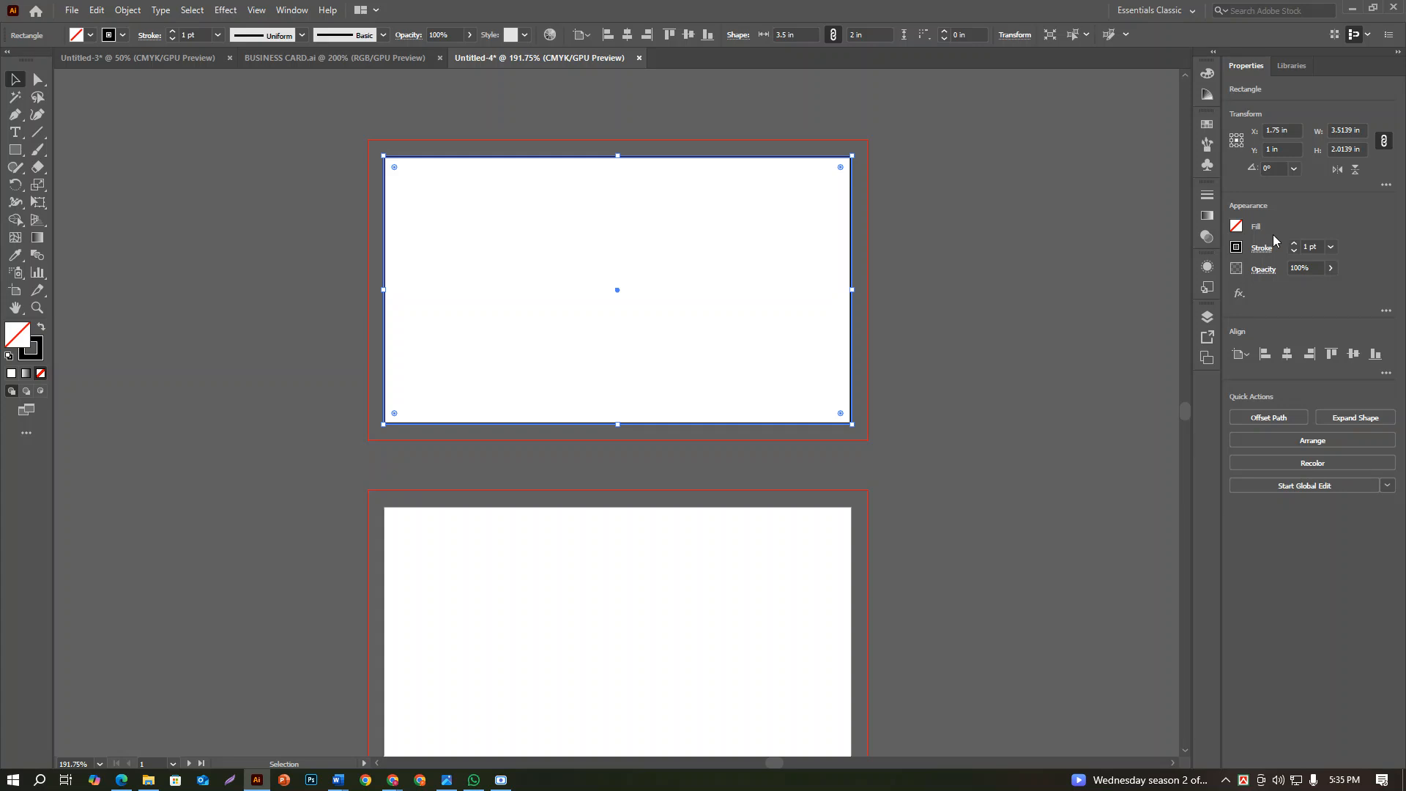
pyautogui.click(1237, 248)
pyautogui.click(1076, 300)
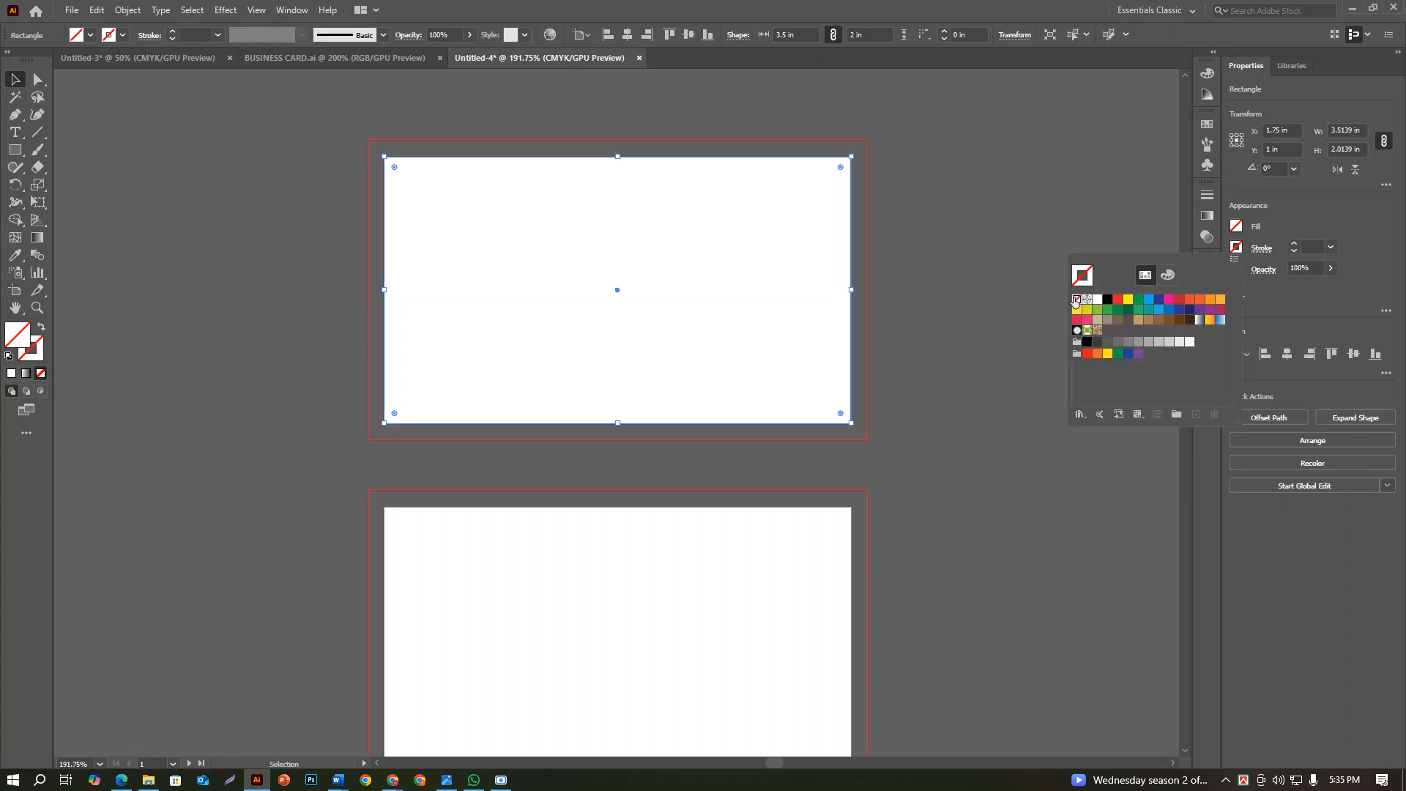
pyautogui.click(949, 260)
pyautogui.click(615, 118)
pyautogui.moveTo(613, 115); pyautogui.dragTo(741, 310)
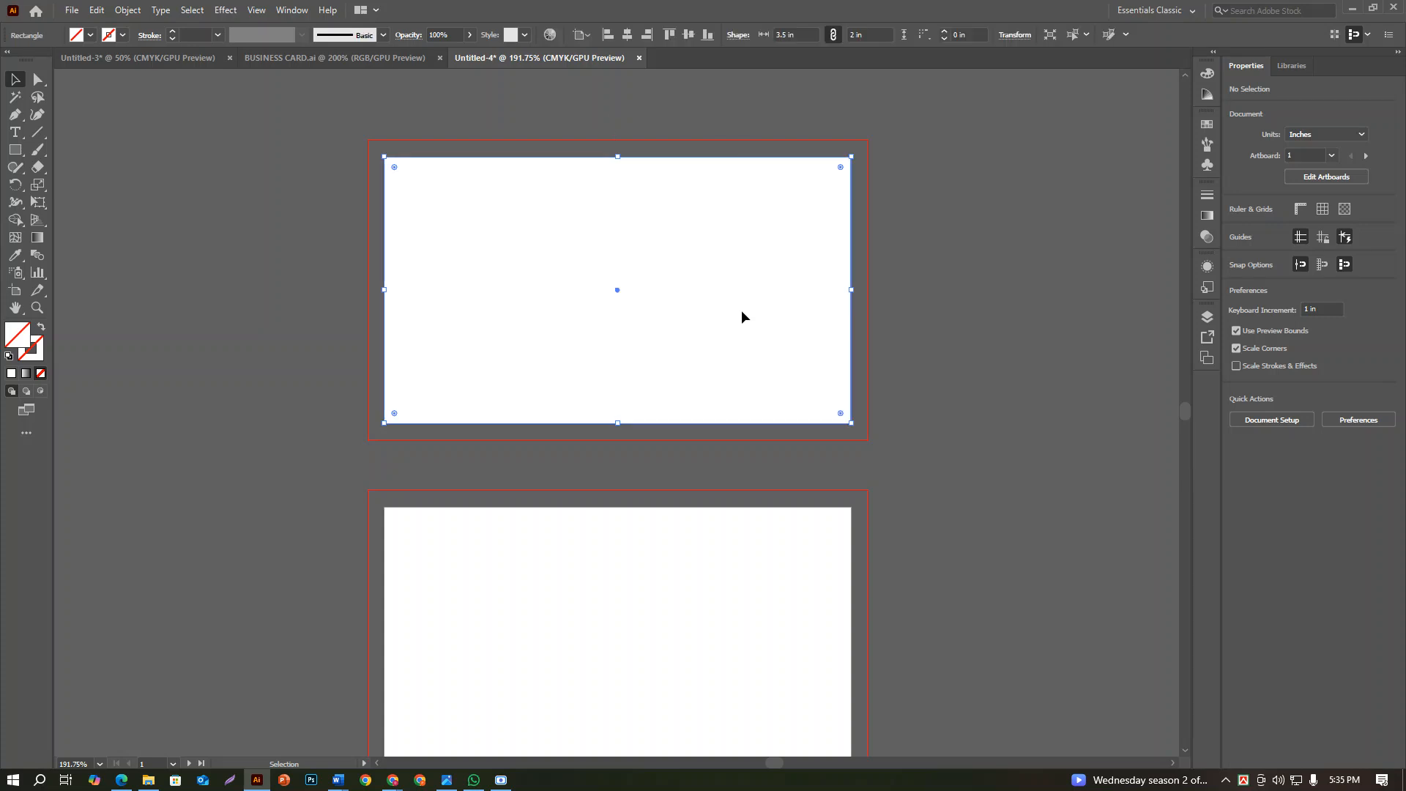
# Put the 3.5 x 2 in rectangle on both artboards with Paste on All Artboards, and select both rectangles
pyautogui.moveTo(694, 157); pyautogui.dragTo(491, 168)
pyautogui.click(500, 111)
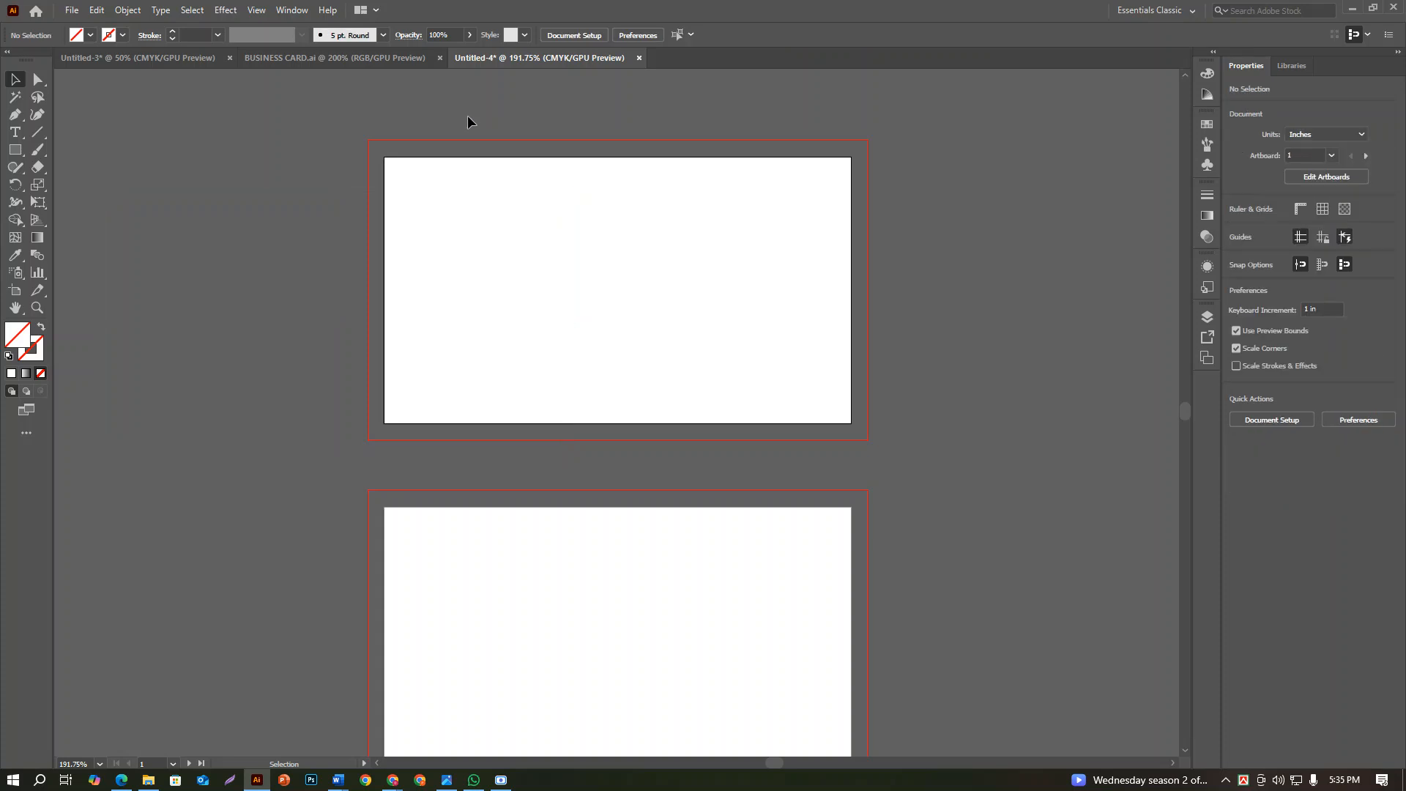
pyautogui.moveTo(361, 140); pyautogui.dragTo(417, 183)
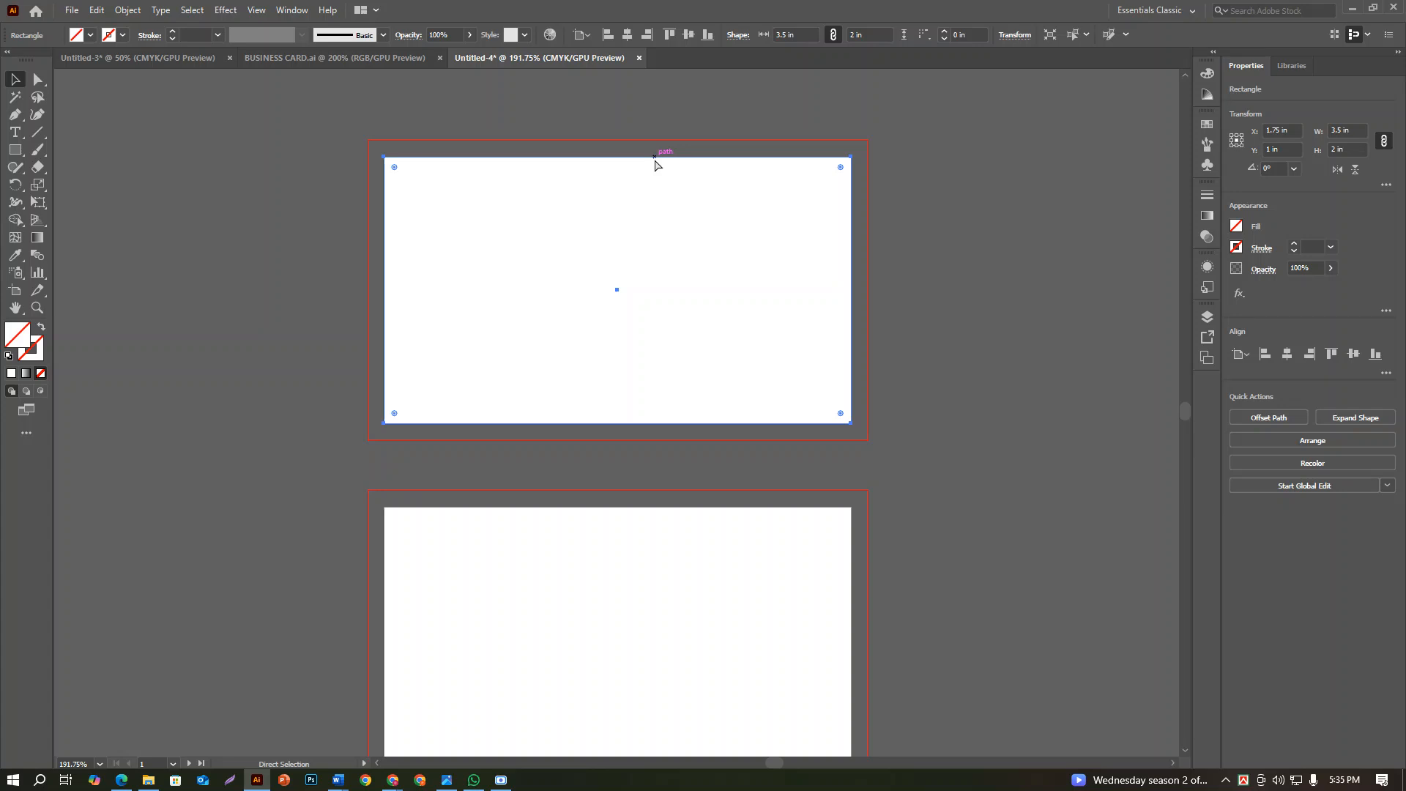
pyautogui.hotkey('ctrl', 'alt', 'shift', 'v')
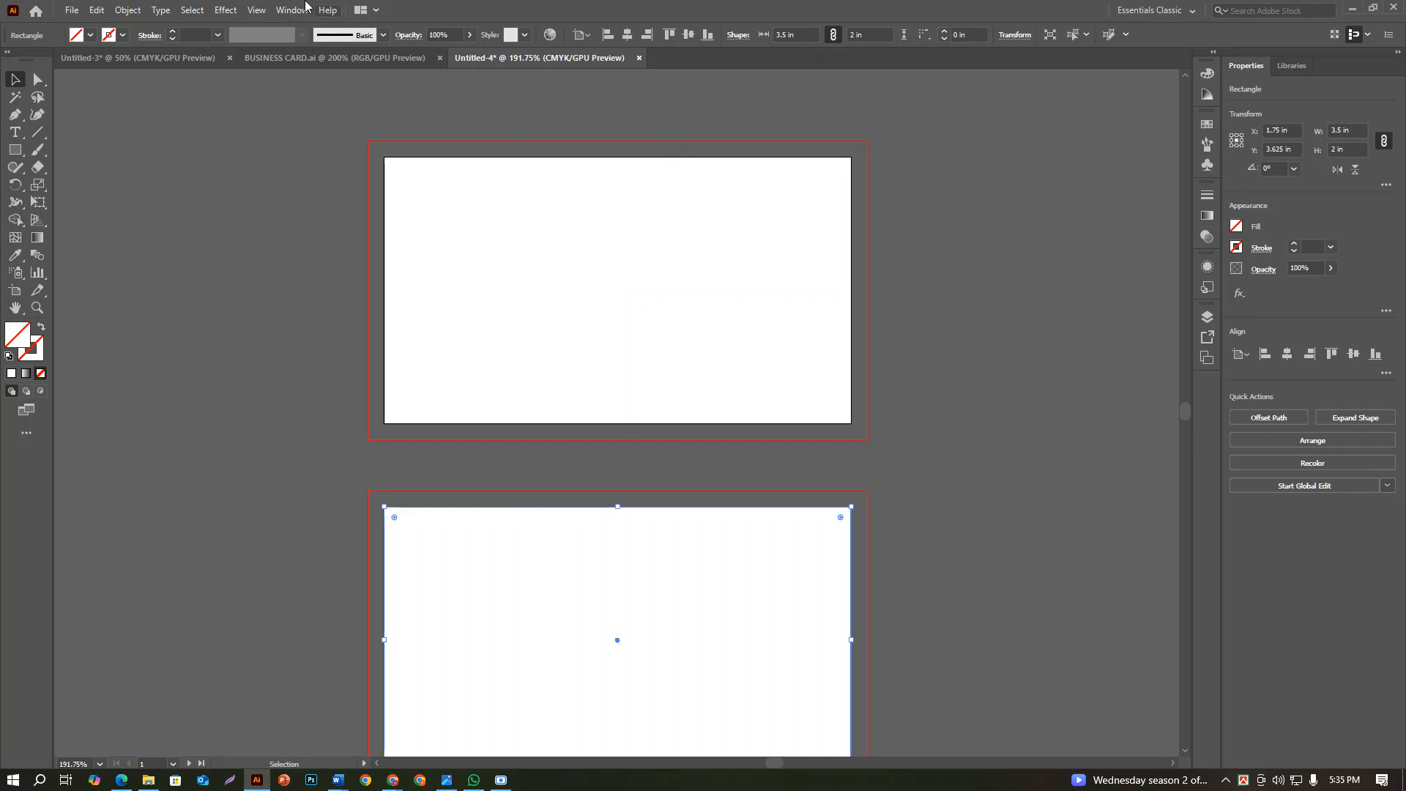
pyautogui.click(96, 11)
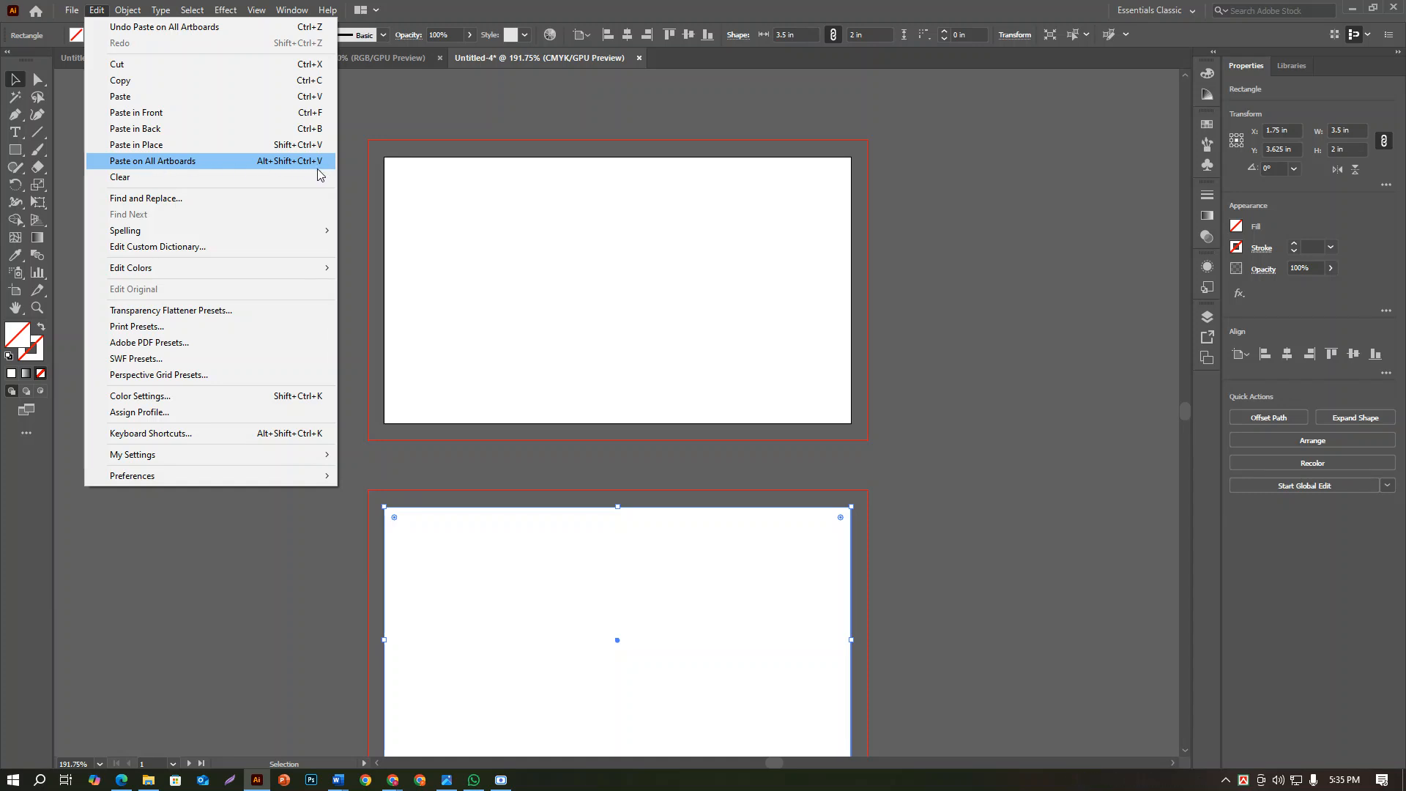
pyautogui.click(470, 204)
pyautogui.moveTo(377, 113); pyautogui.dragTo(580, 579)
# Try to convert the two artboard-sized rectangles to guides, and undo the conversion
pyautogui.rightClick(569, 574)
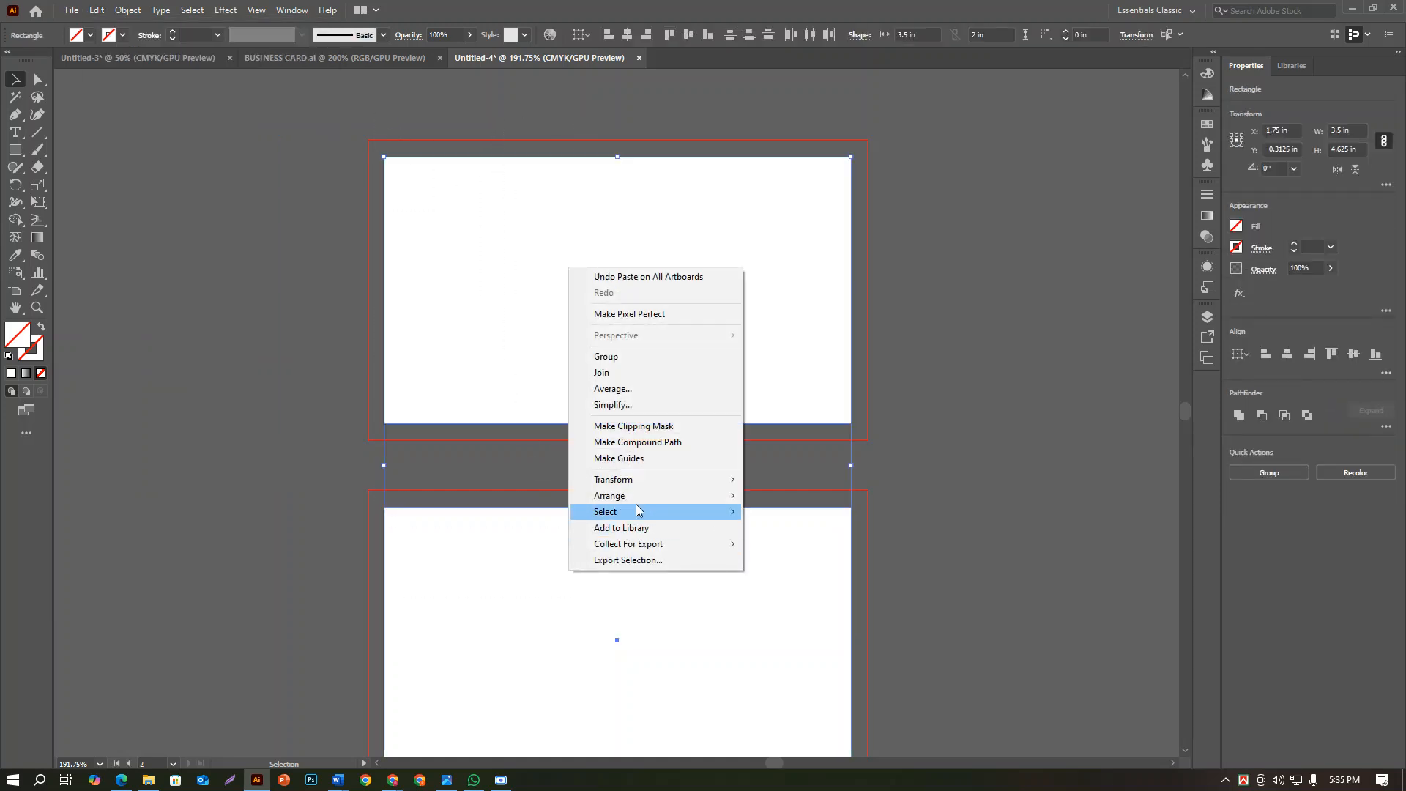
pyautogui.click(635, 459)
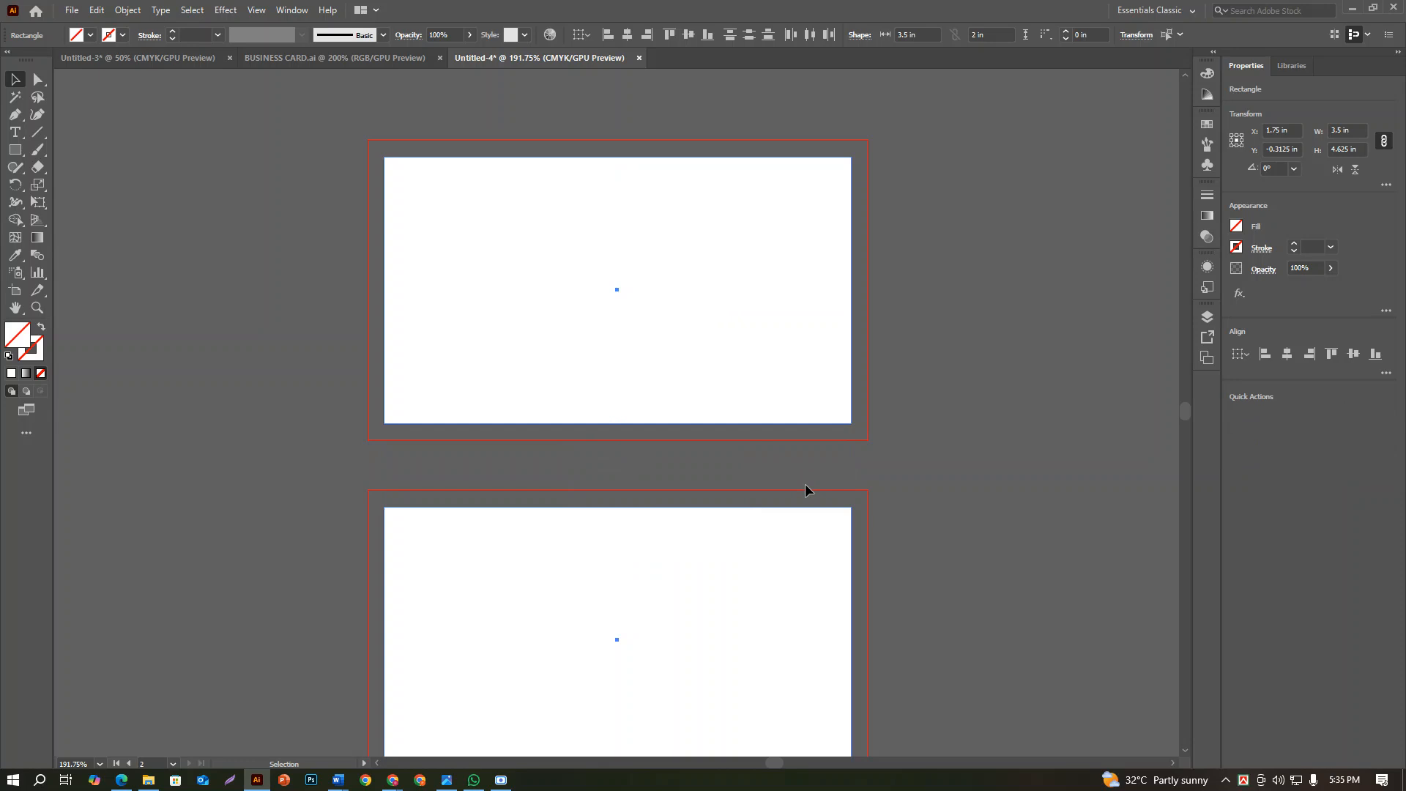
pyautogui.hotkey('ctrl', 'z')
# Offset the paths of both rectangles by -0.125 in with mitered joins to create inner safe-area rectangles
pyautogui.click(127, 9)
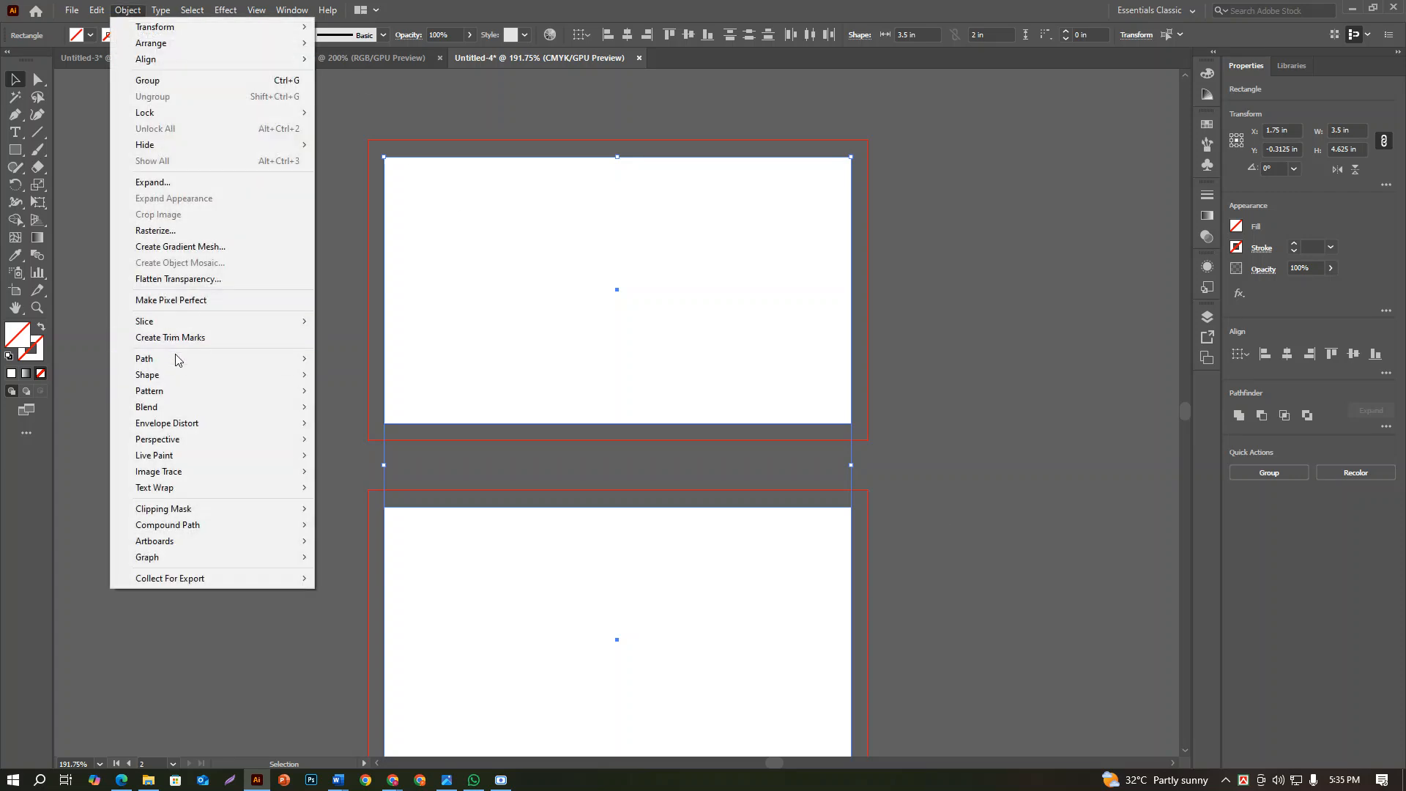
pyautogui.moveTo(185, 360)
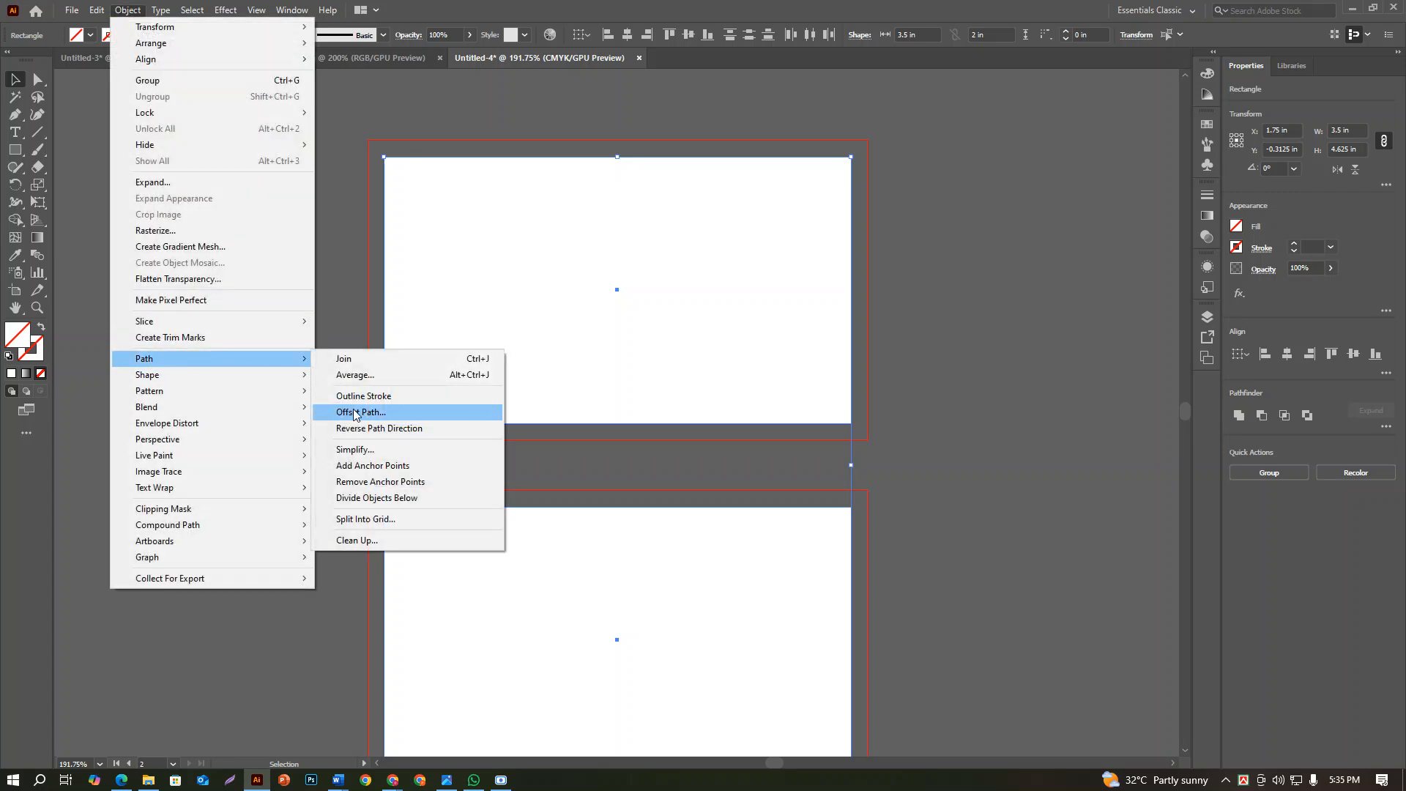
pyautogui.click(344, 408)
pyautogui.write('-0.25')
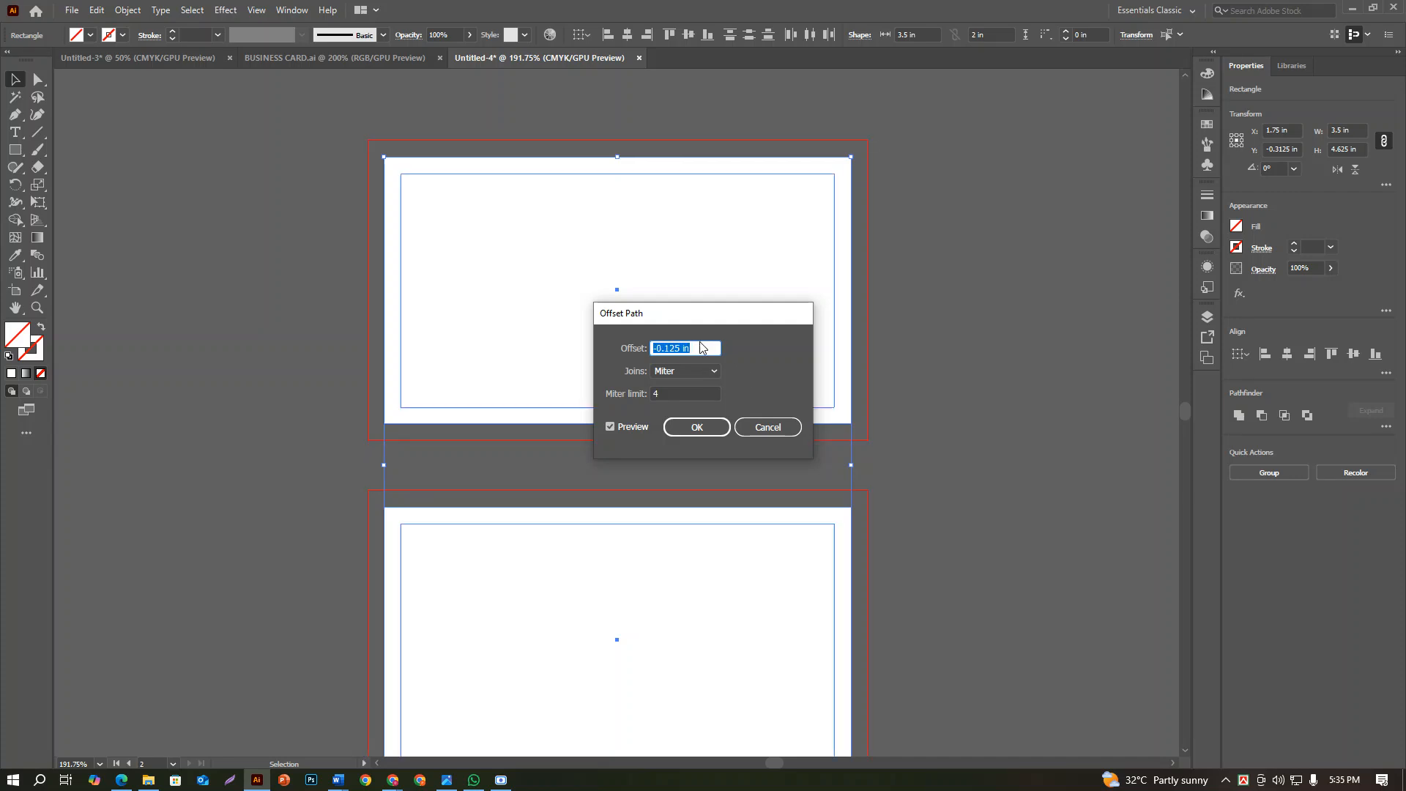
pyautogui.click(694, 429)
# Select all the rectangles on both artboards and convert them to guides
pyautogui.rightClick(654, 384)
pyautogui.moveTo(287, 110); pyautogui.dragTo(831, 650)
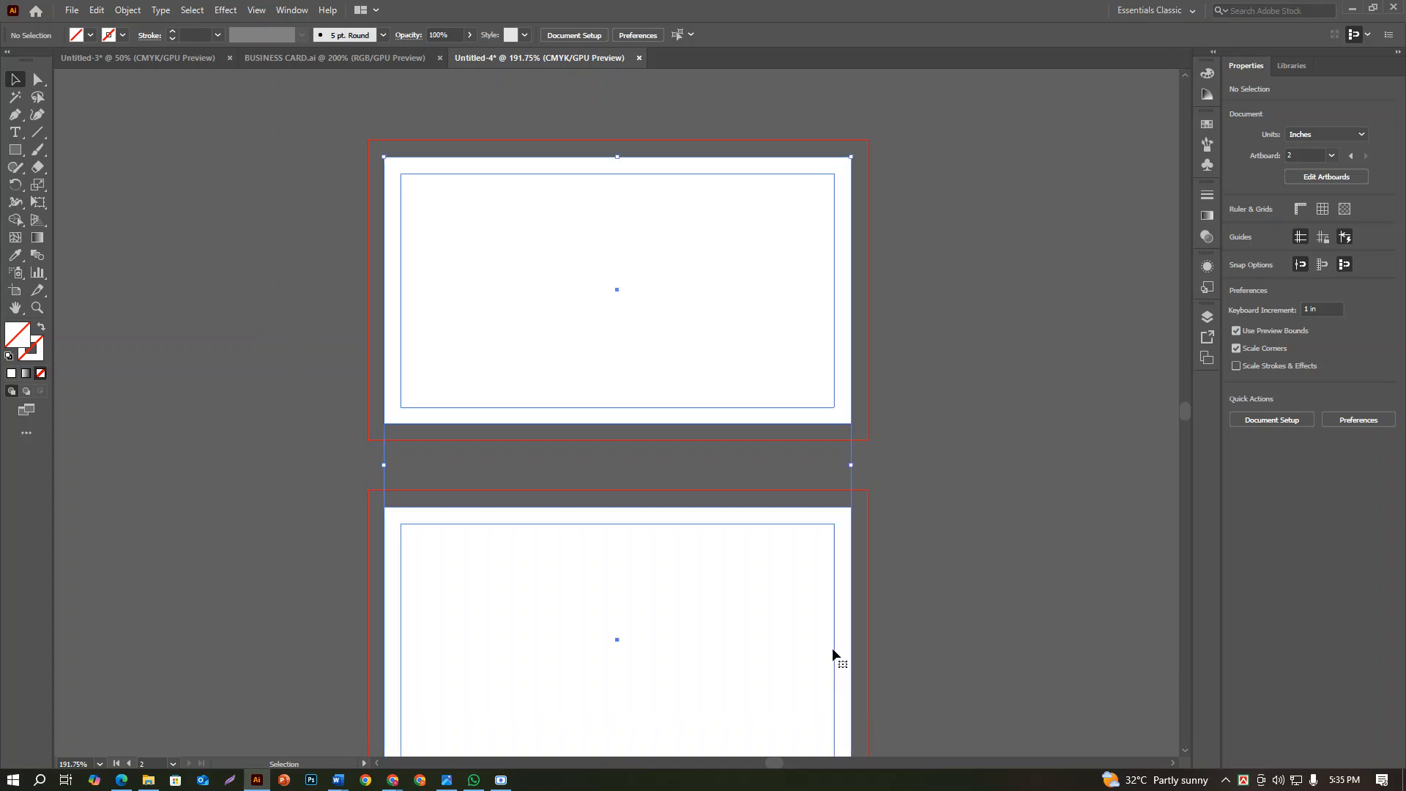
pyautogui.rightClick(707, 456)
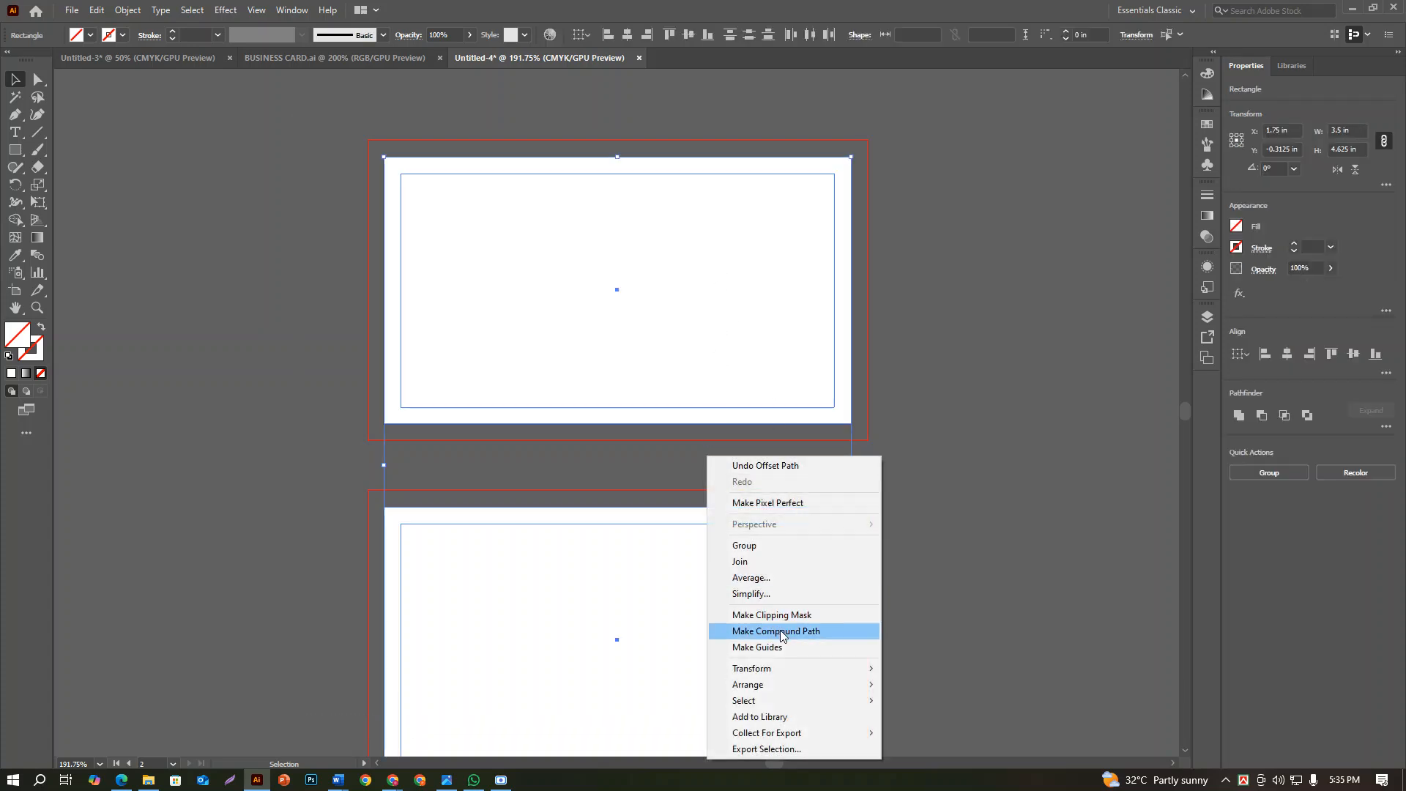
pyautogui.click(769, 647)
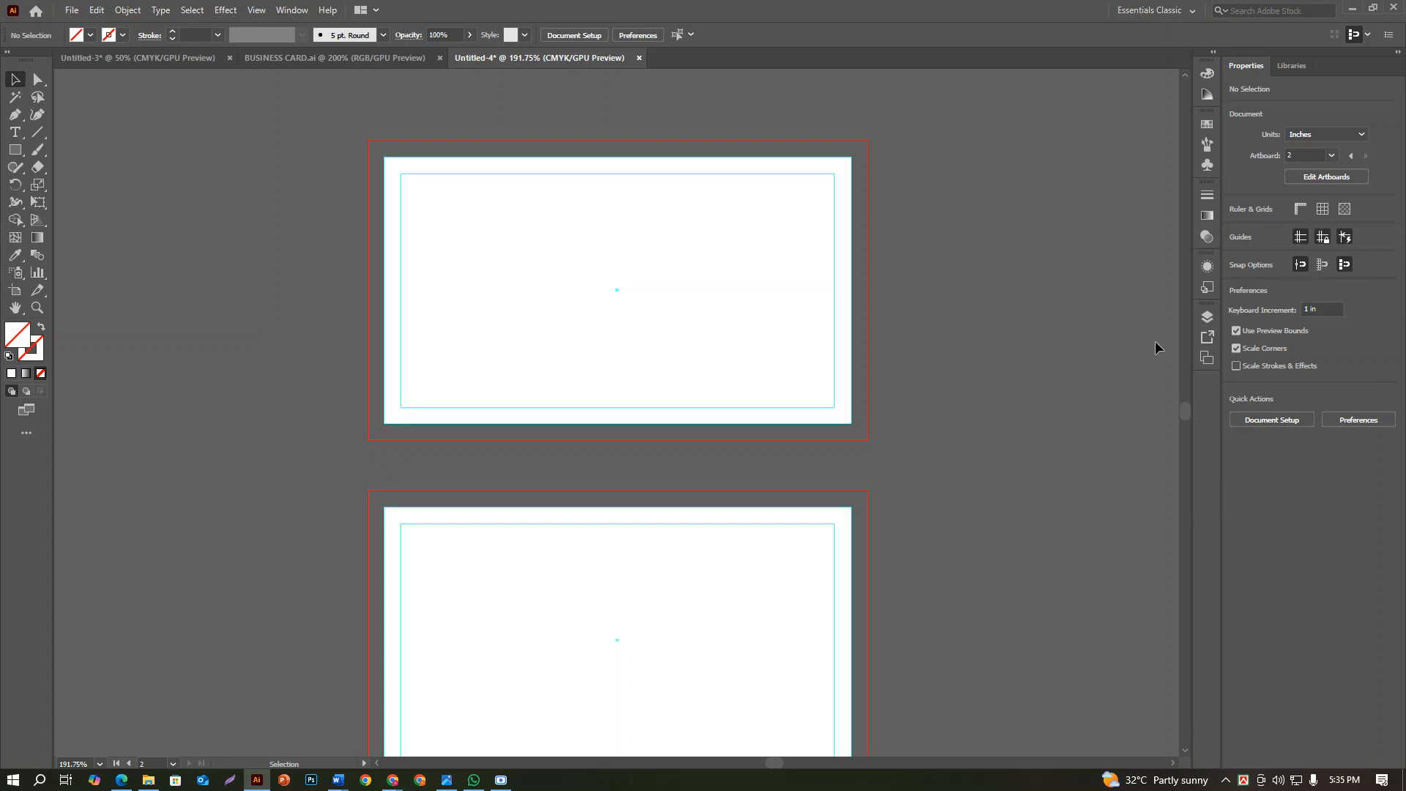
# Place the logo image from the Downloads folder as a linked file about 4.27 in square and move it above the artboards
pyautogui.scroll(1, 599, 207)
pyautogui.scroll(-3, 628, 242)
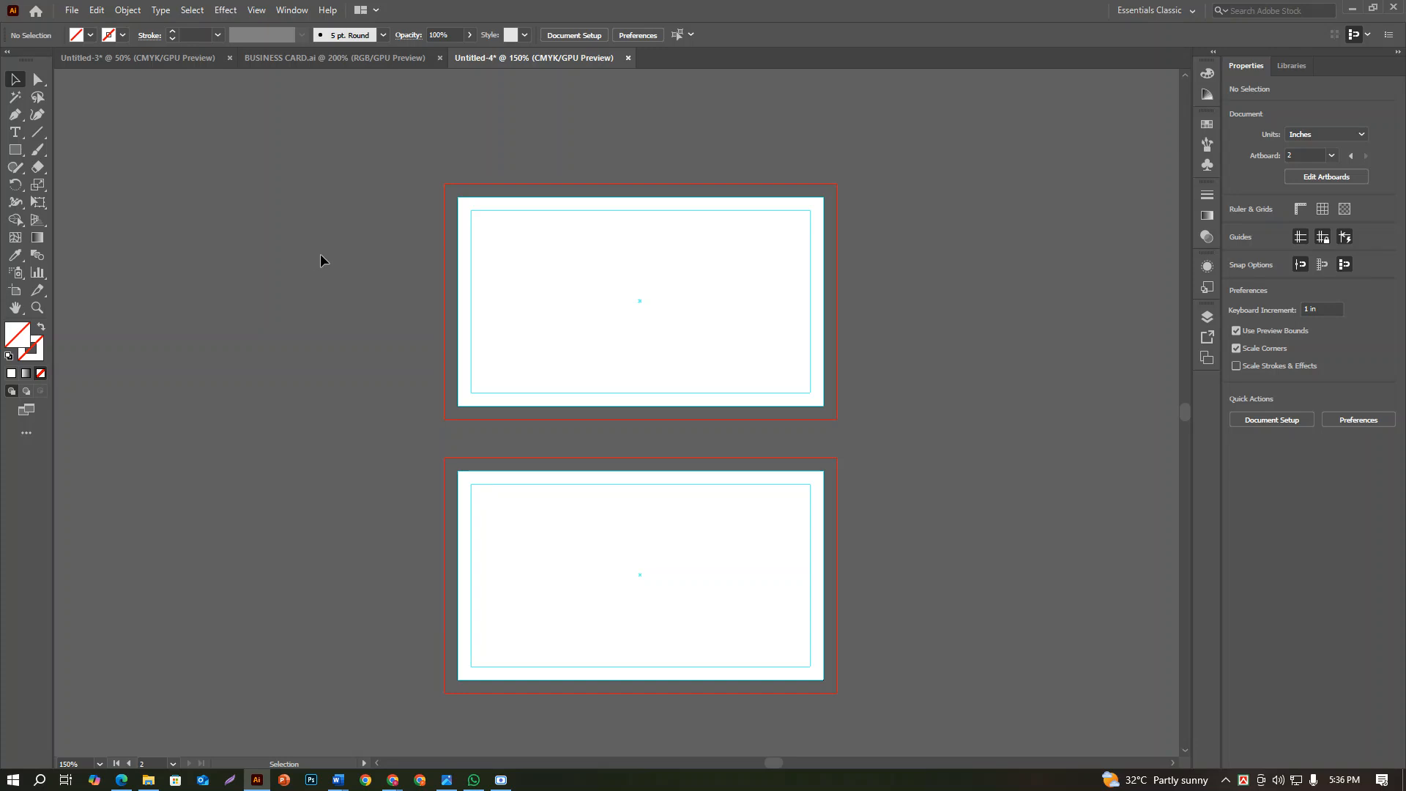
pyautogui.scroll(3, 475, 337)
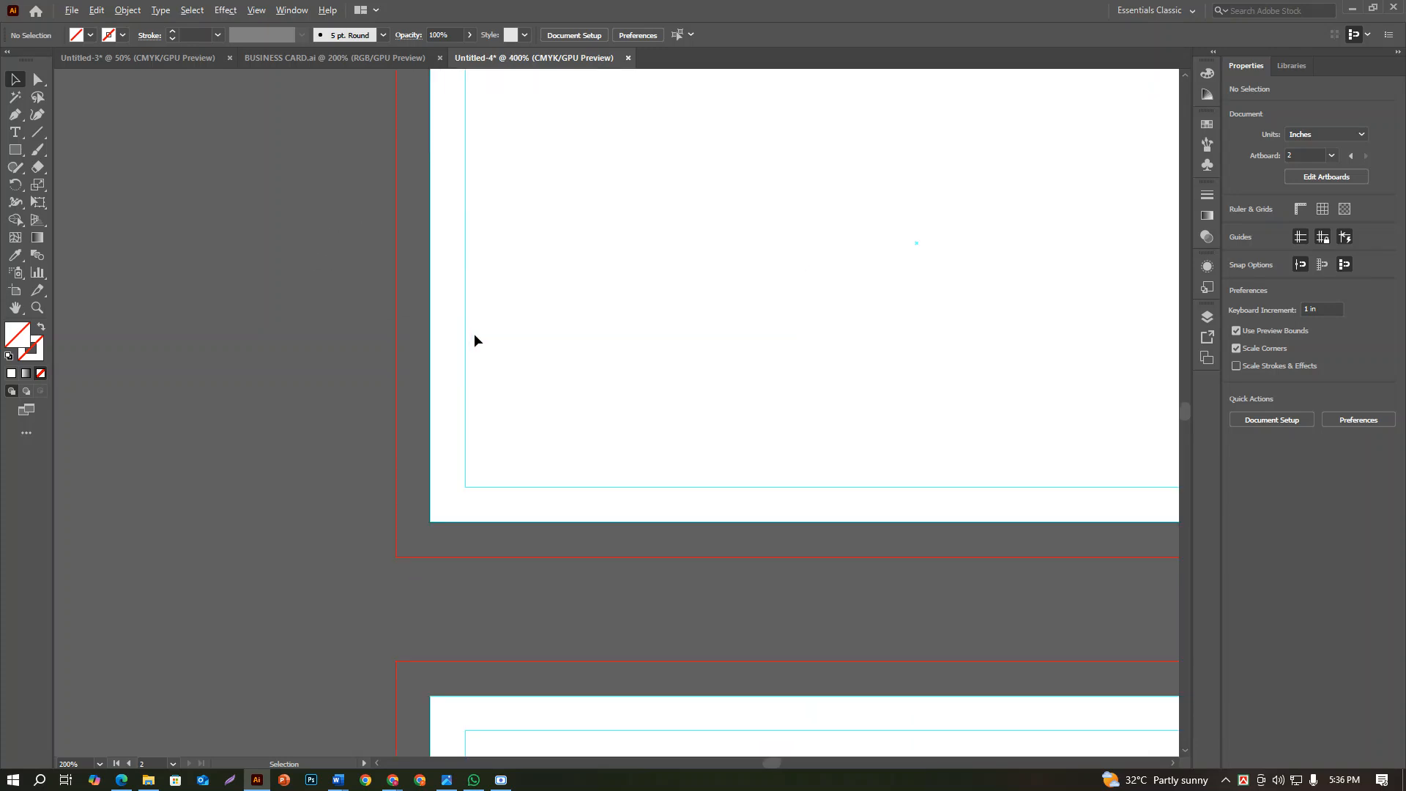
pyautogui.moveTo(615, 340); pyautogui.dragTo(414, 468)
pyautogui.scroll(-2, 571, 409)
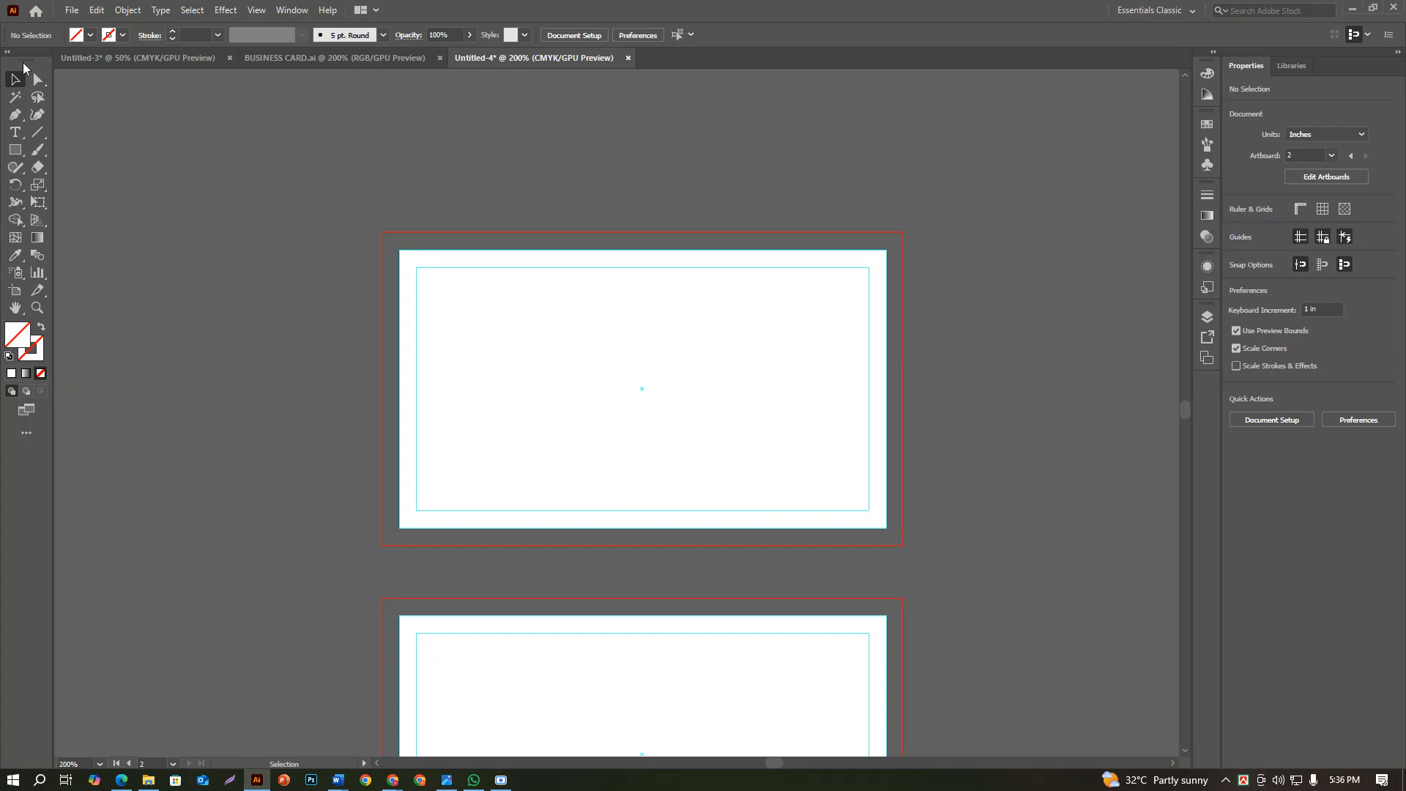
pyautogui.click(71, 10)
pyautogui.click(139, 269)
pyautogui.click(280, 139)
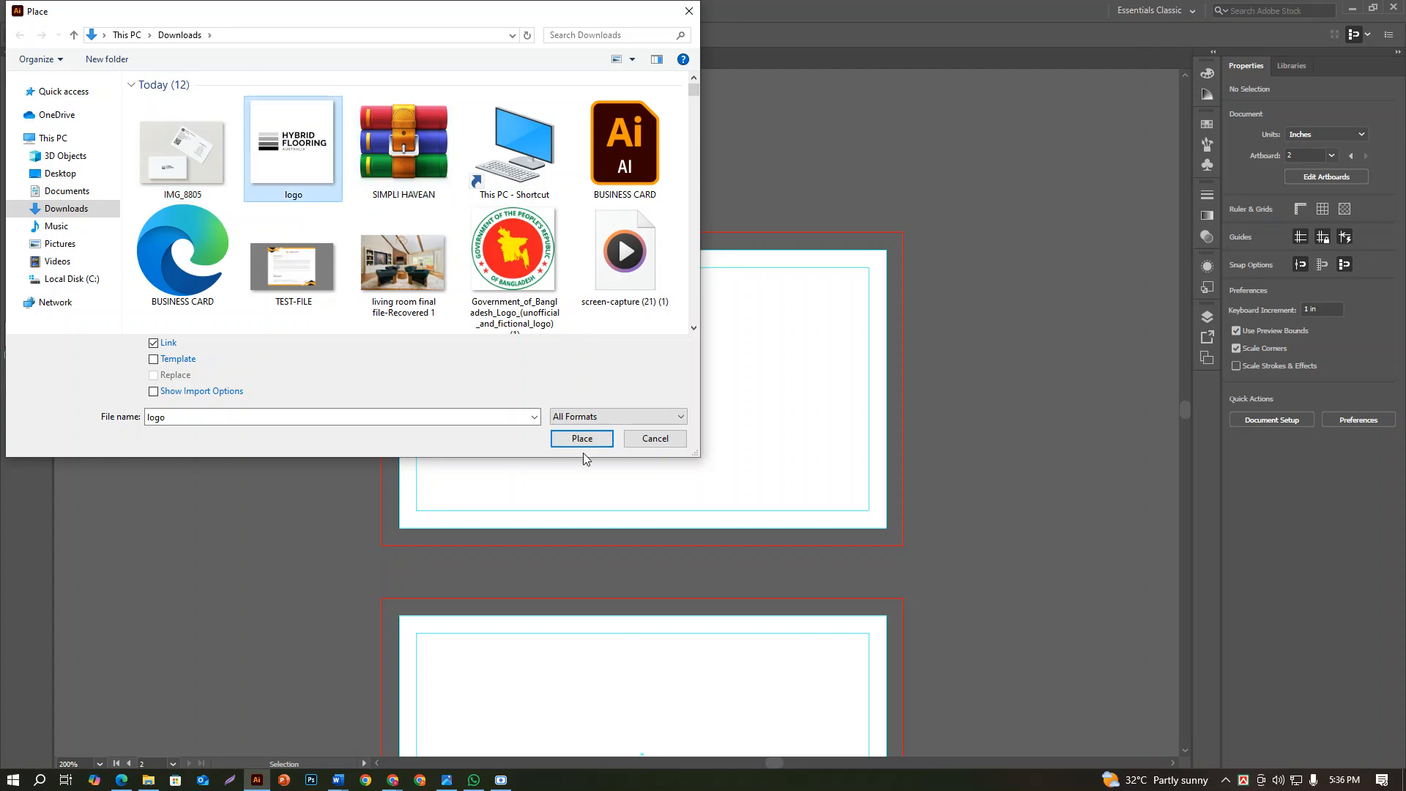
pyautogui.click(582, 438)
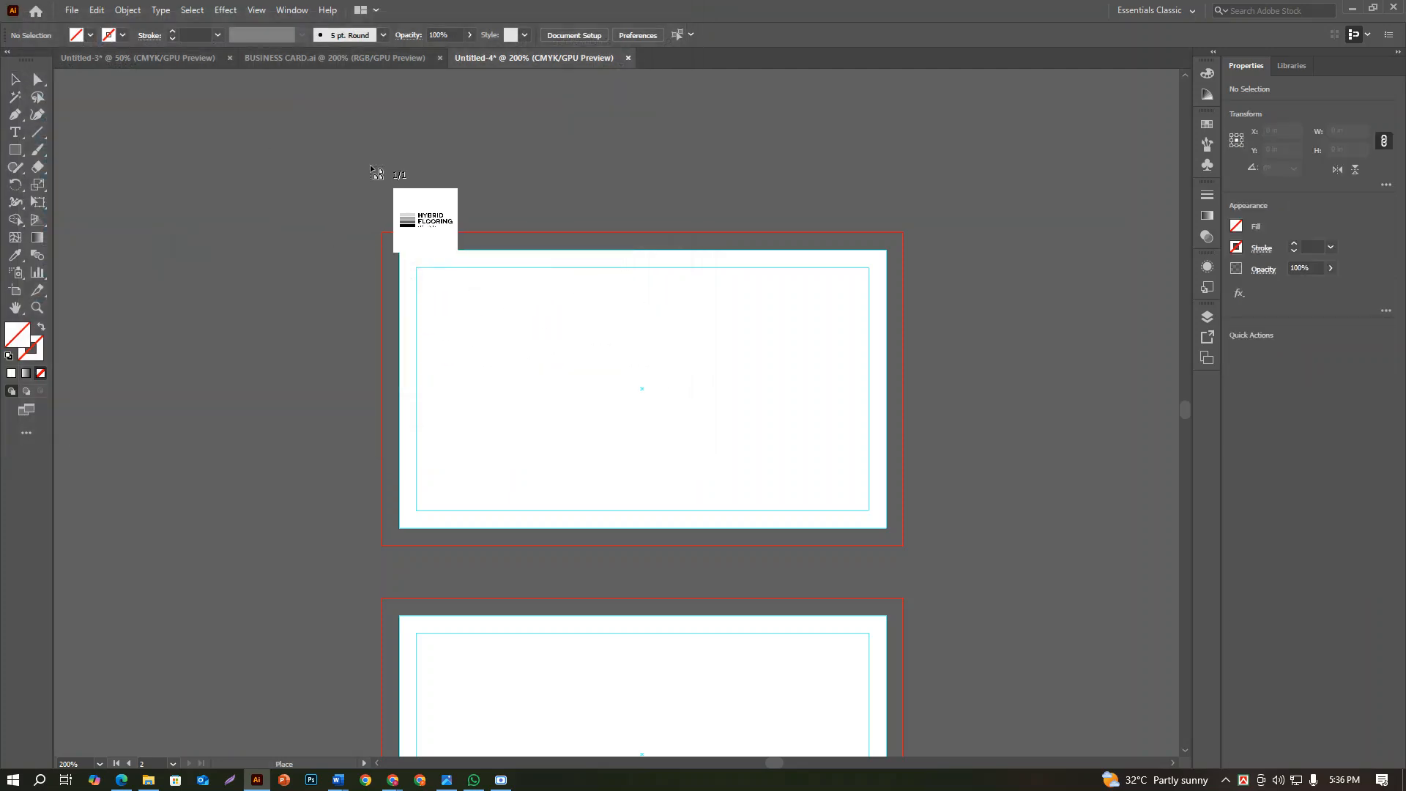
pyautogui.moveTo(427, 204); pyautogui.dragTo(1018, 739)
pyautogui.scroll(-3, 905, 594)
pyautogui.moveTo(889, 591); pyautogui.dragTo(808, 395)
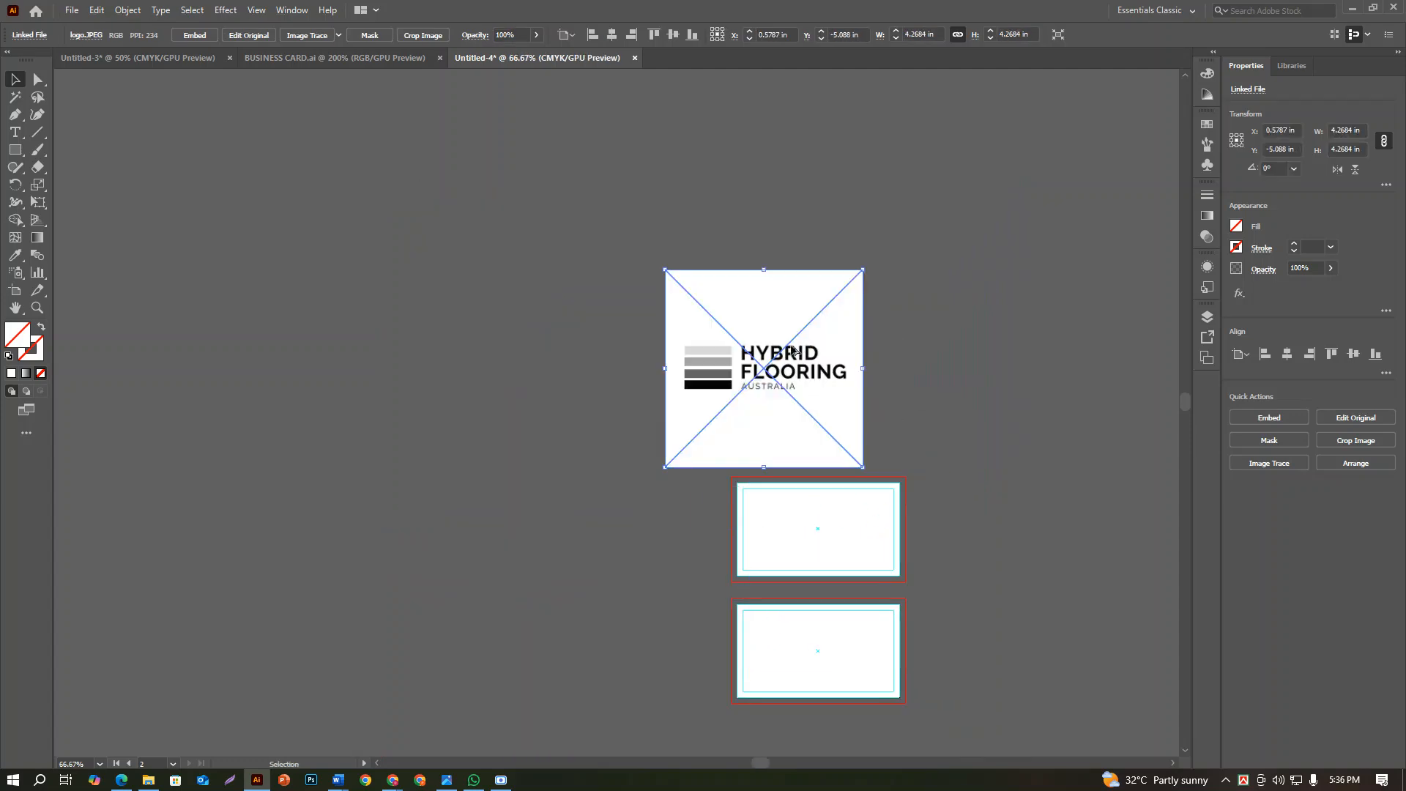
# Embed the placed logo image in the document and deselect it
pyautogui.scroll(5, 790, 405)
pyautogui.scroll(-3, 789, 405)
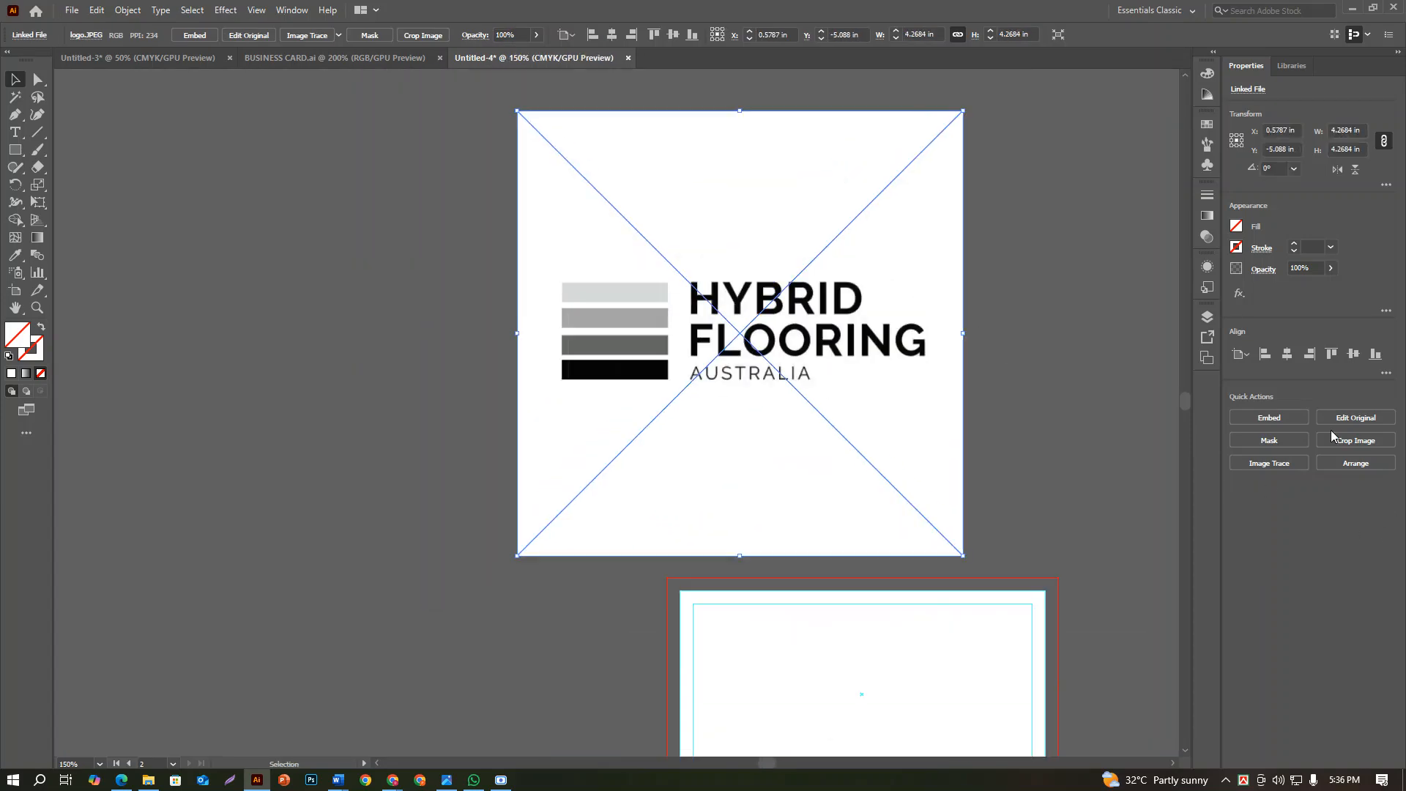
pyautogui.click(1269, 417)
pyautogui.click(1120, 395)
pyautogui.scroll(3, 804, 377)
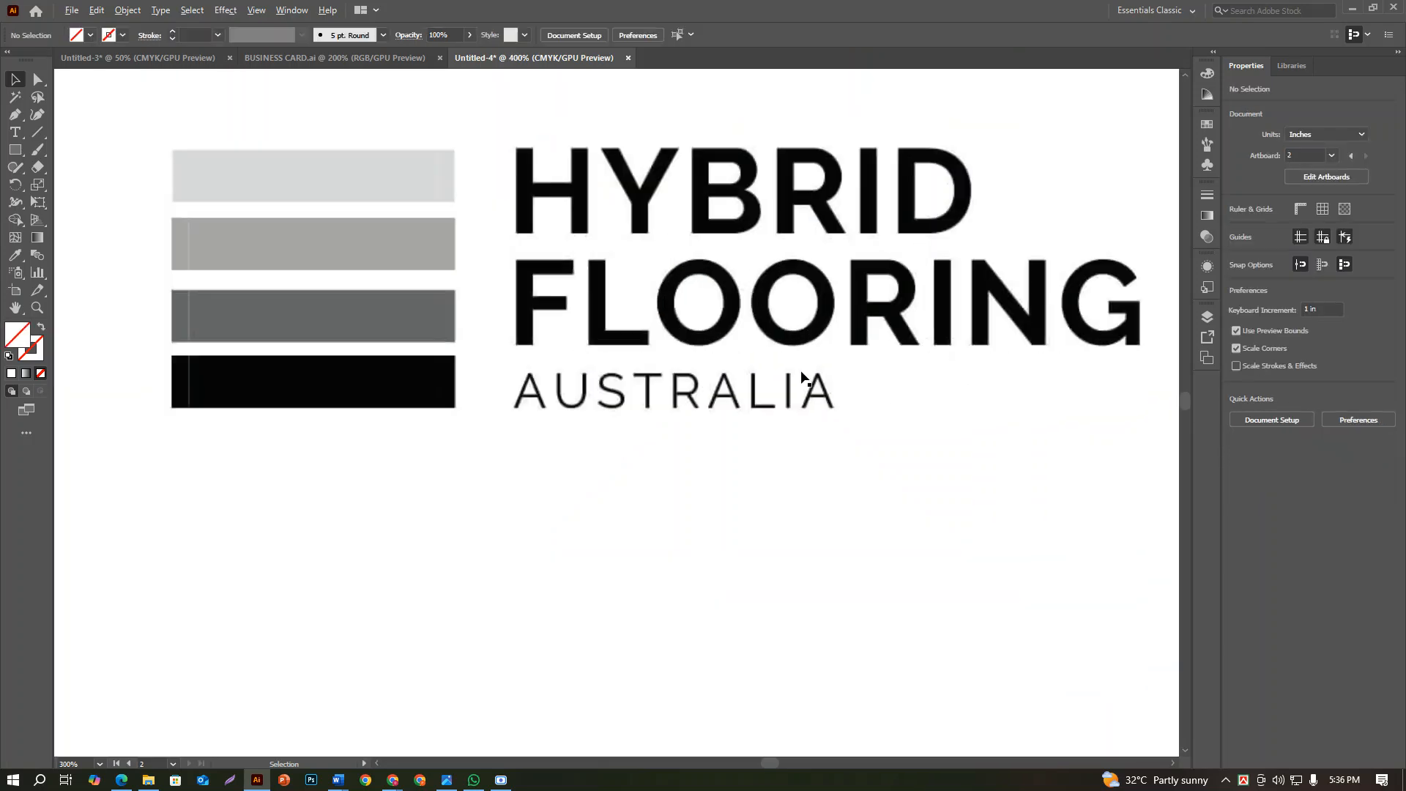
pyautogui.scroll(-3, 996, 465)
# Move the embedded logo away from the artboards and duplicate it so two copies sit side by side
pyautogui.moveTo(979, 465); pyautogui.dragTo(766, 424)
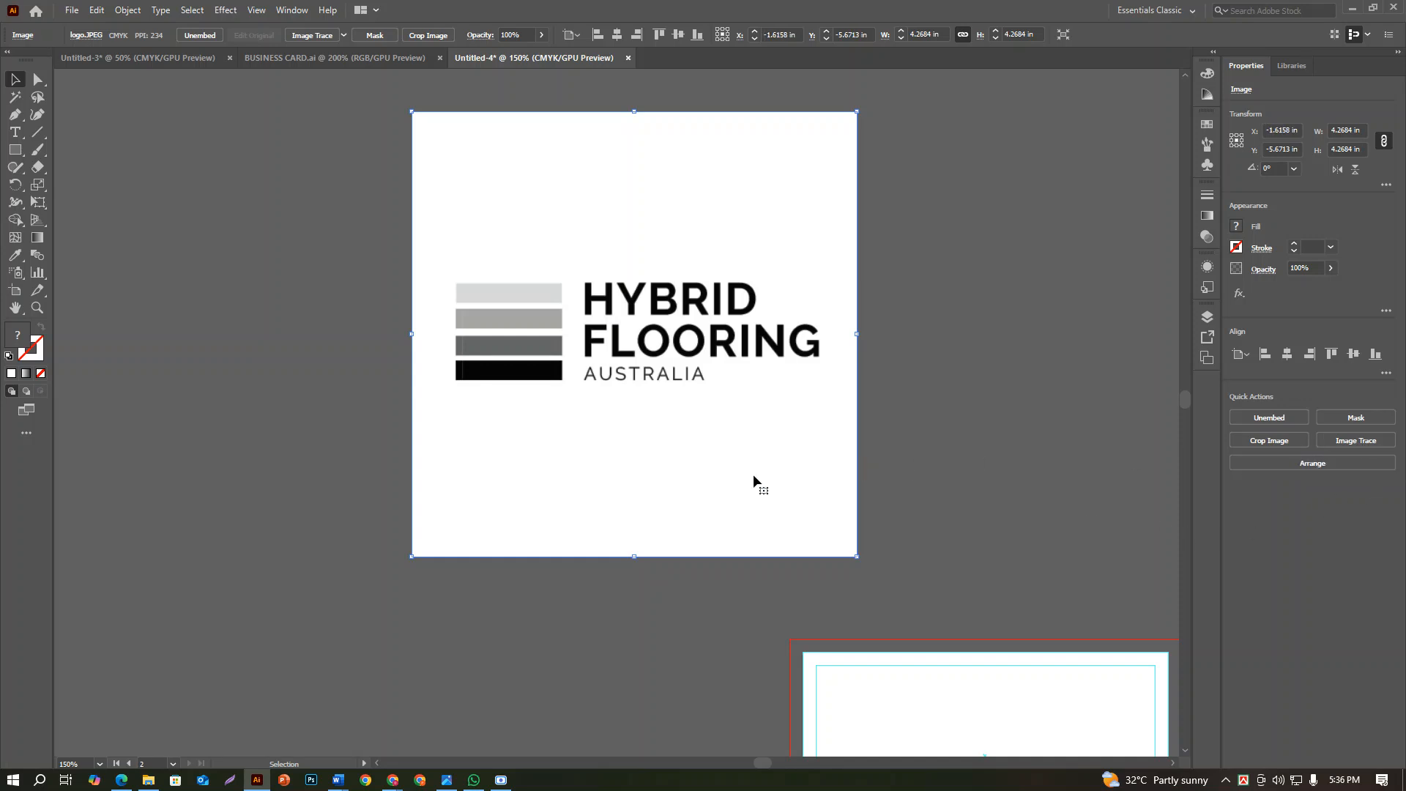
pyautogui.moveTo(751, 477); pyautogui.dragTo(250, 457)
pyautogui.moveTo(427, 491); pyautogui.dragTo(1102, 465)
pyautogui.moveTo(997, 471); pyautogui.dragTo(433, 537)
pyautogui.click(639, 475)
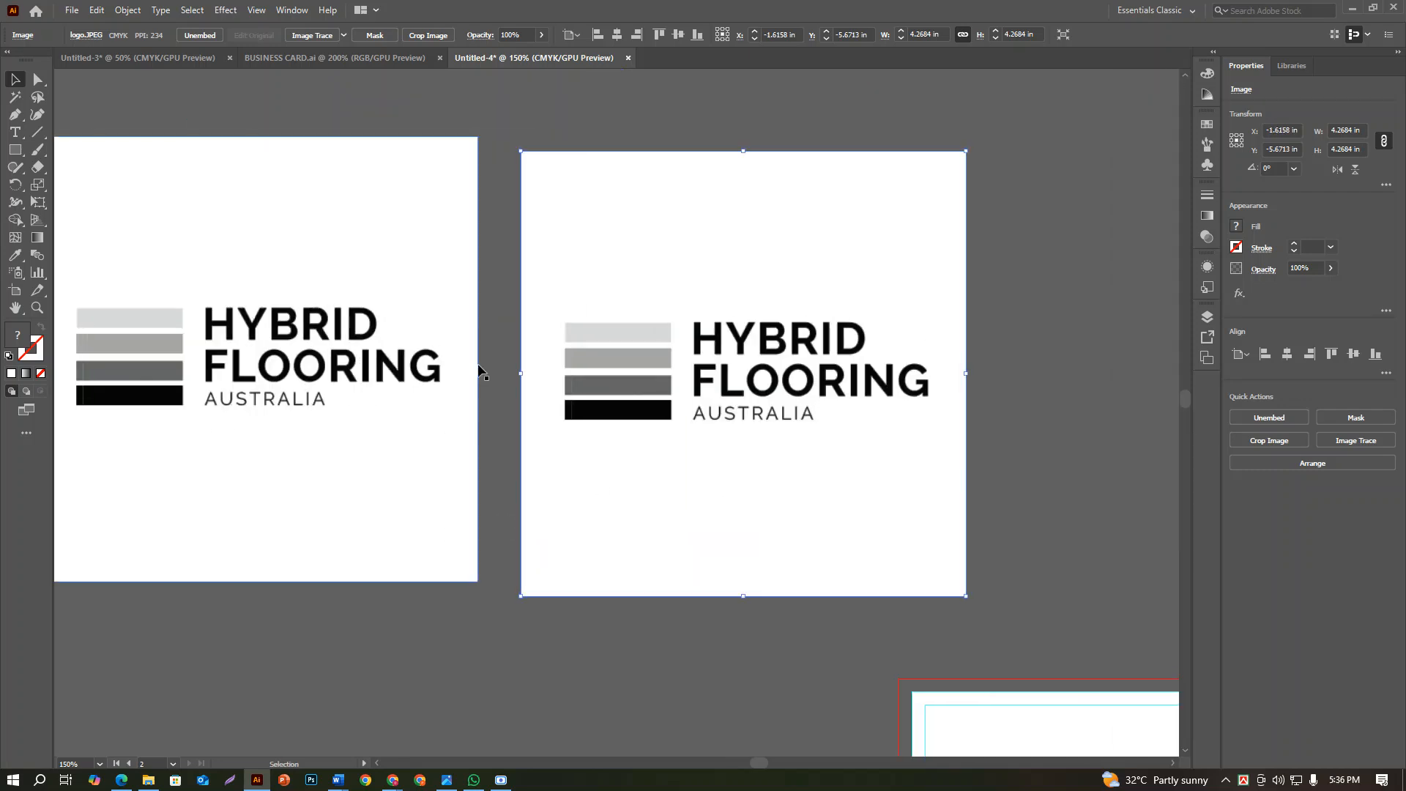
# Examine the edges and fine lines of the logo's four bars and its lettering at high magnification
pyautogui.scroll(4, 547, 365)
pyautogui.scroll(3, 670, 438)
pyautogui.scroll(-3, 684, 474)
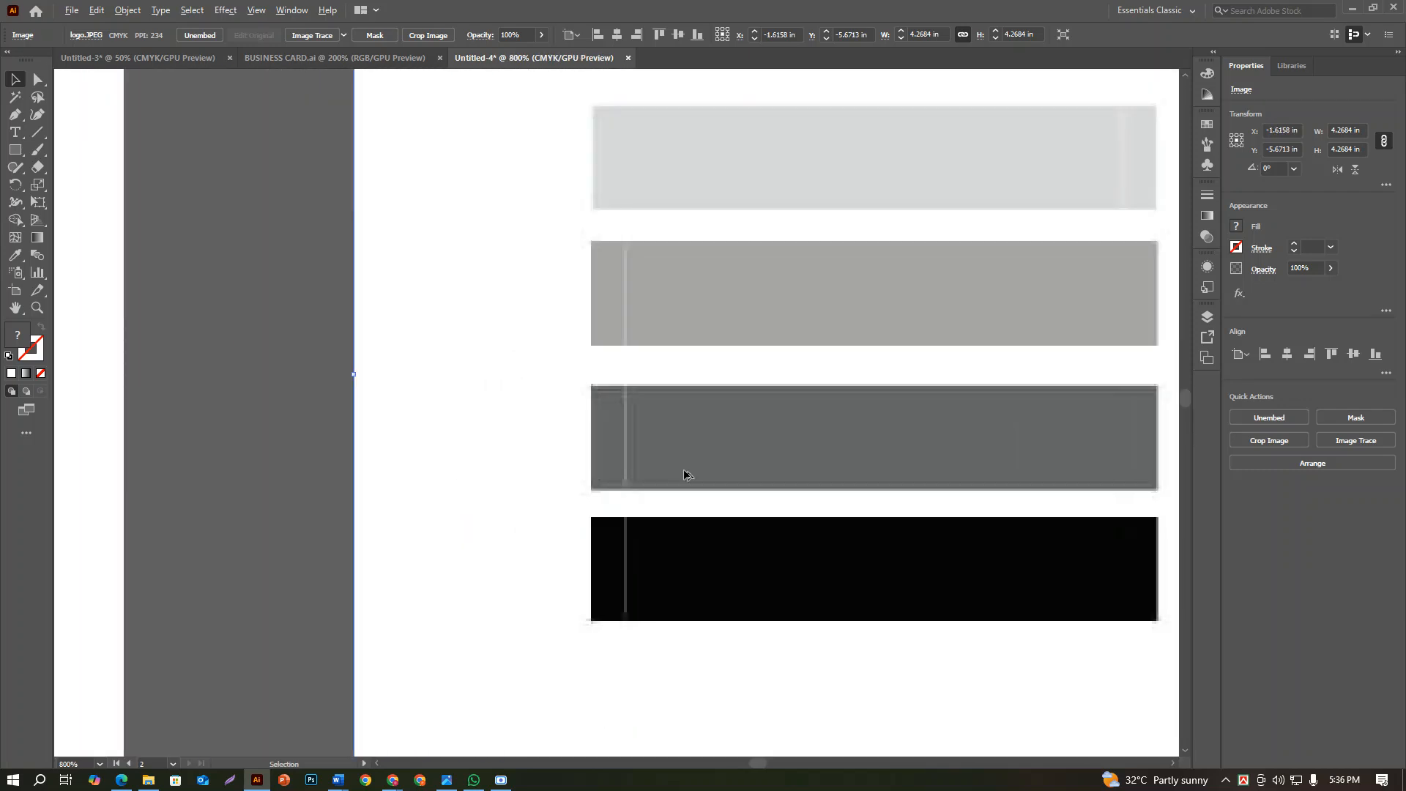
pyautogui.scroll(5, 684, 476)
pyautogui.scroll(-3, 596, 417)
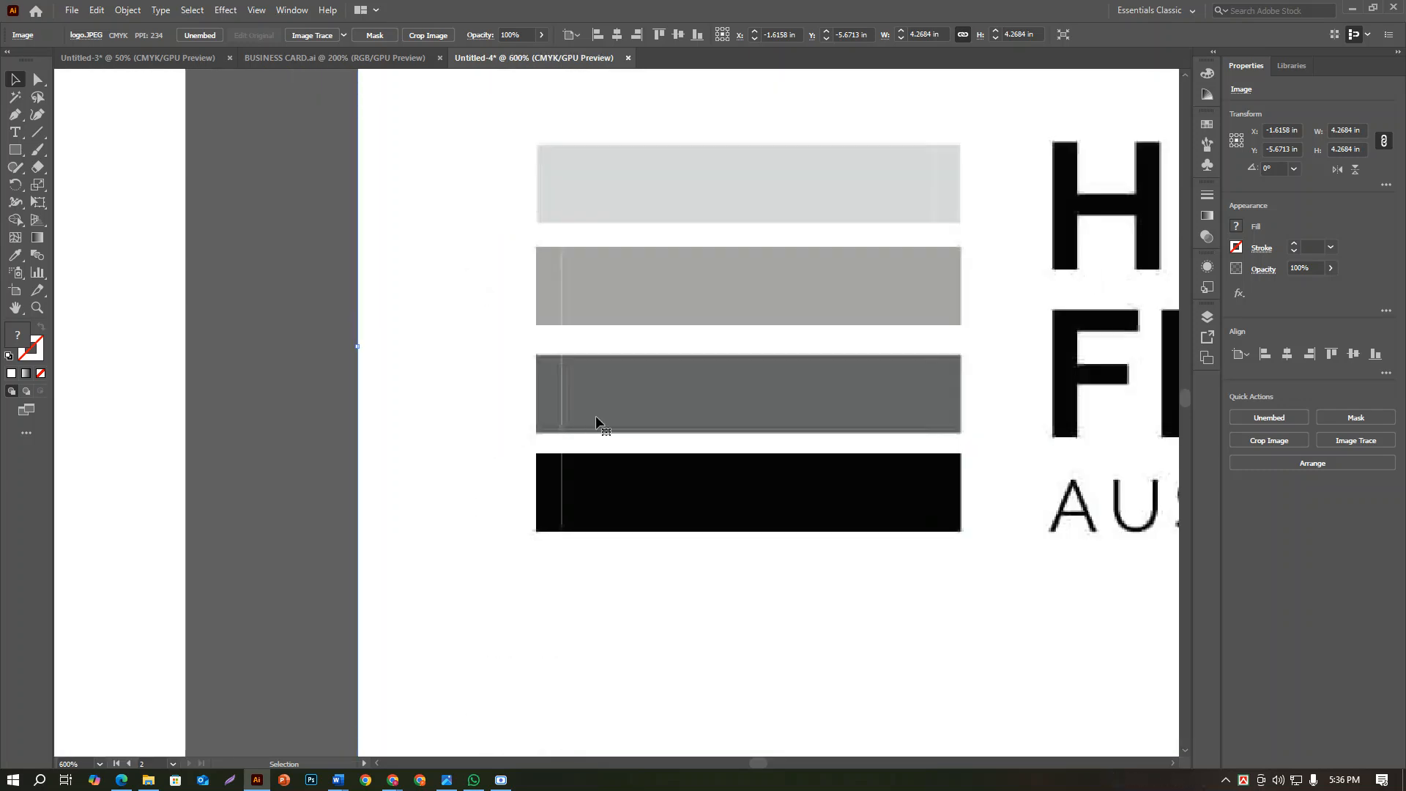
pyautogui.scroll(1, 557, 461)
pyautogui.scroll(1, 540, 450)
pyautogui.scroll(-5, 540, 450)
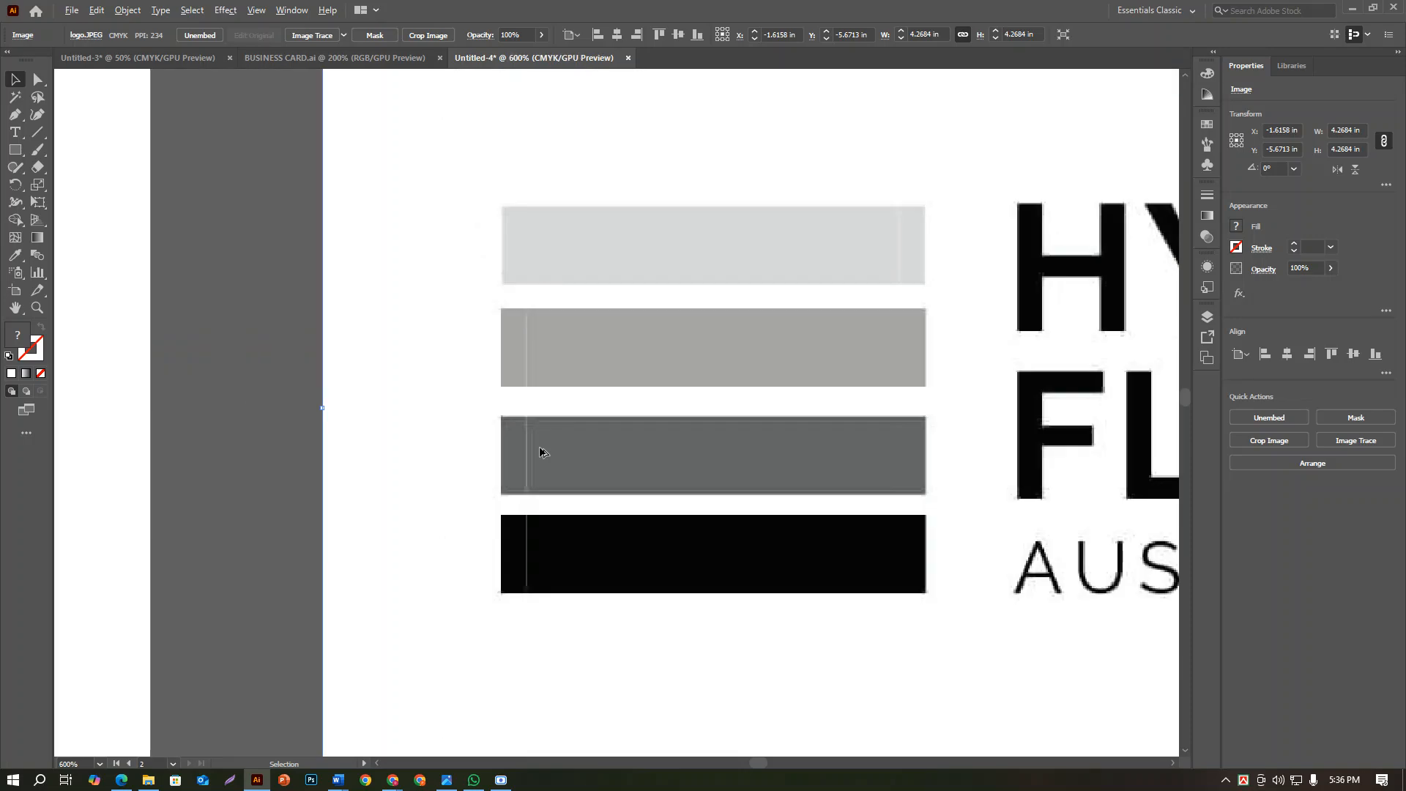
pyautogui.scroll(5, 657, 477)
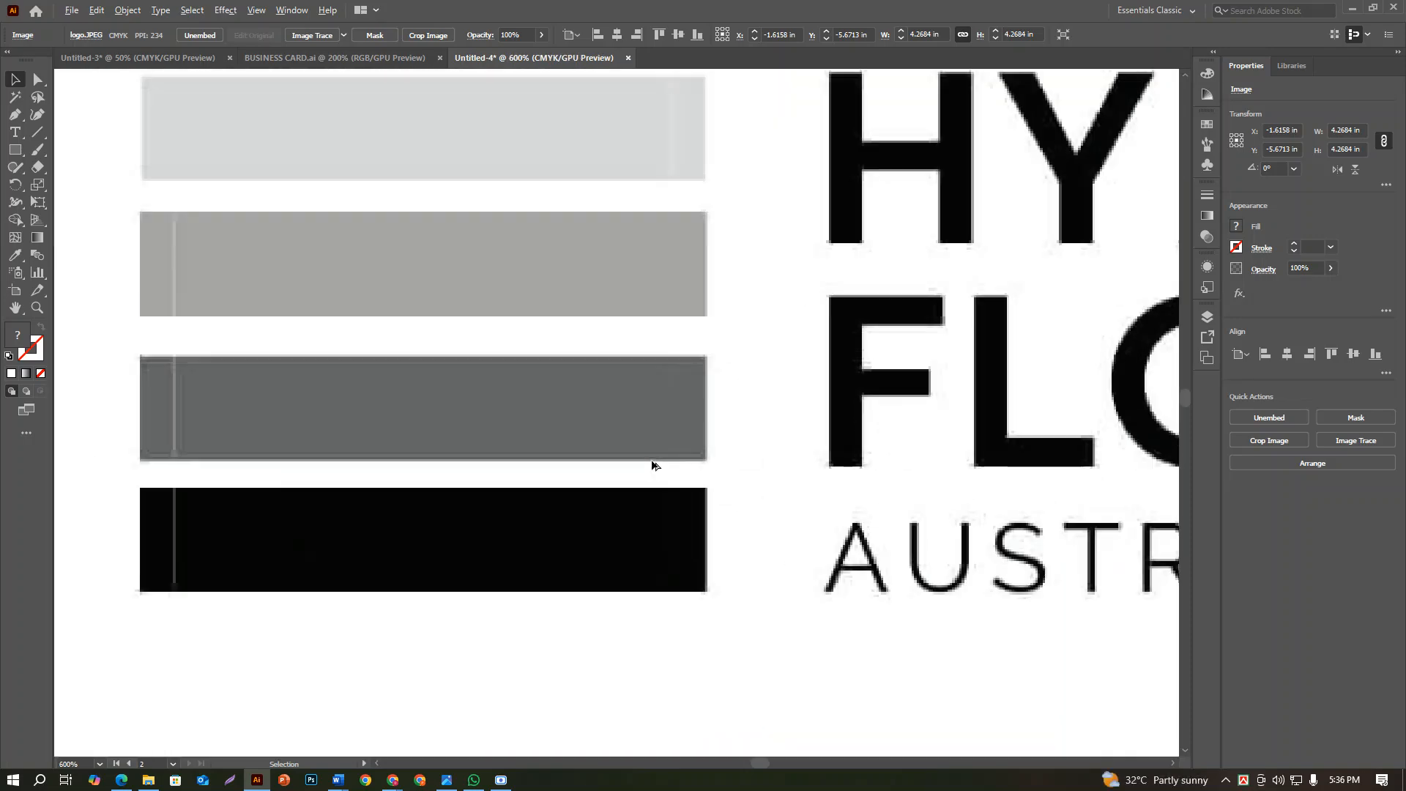
pyautogui.scroll(-2, 654, 465)
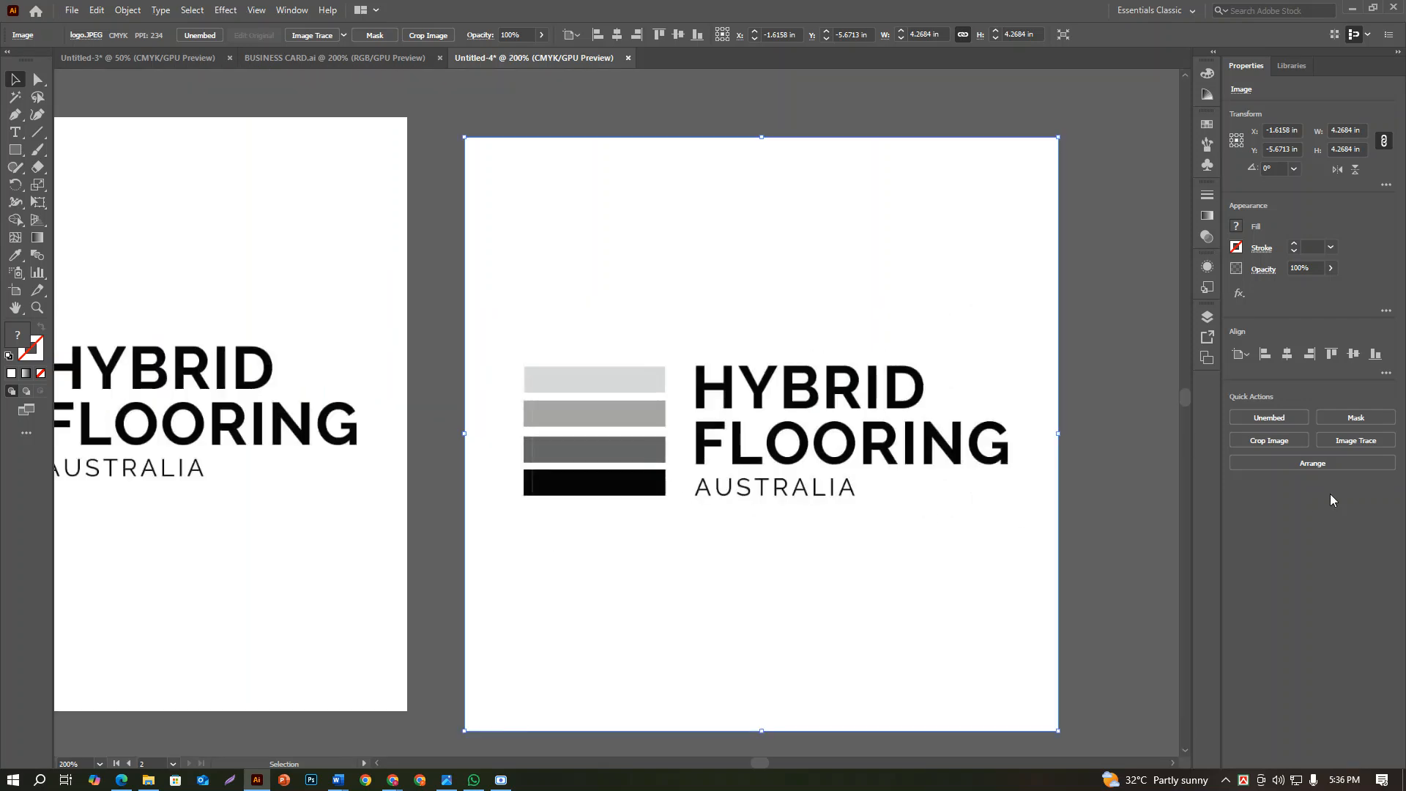
# Apply Image Trace with the 6 Colors preset to the selected logo copy
pyautogui.click(1354, 440)
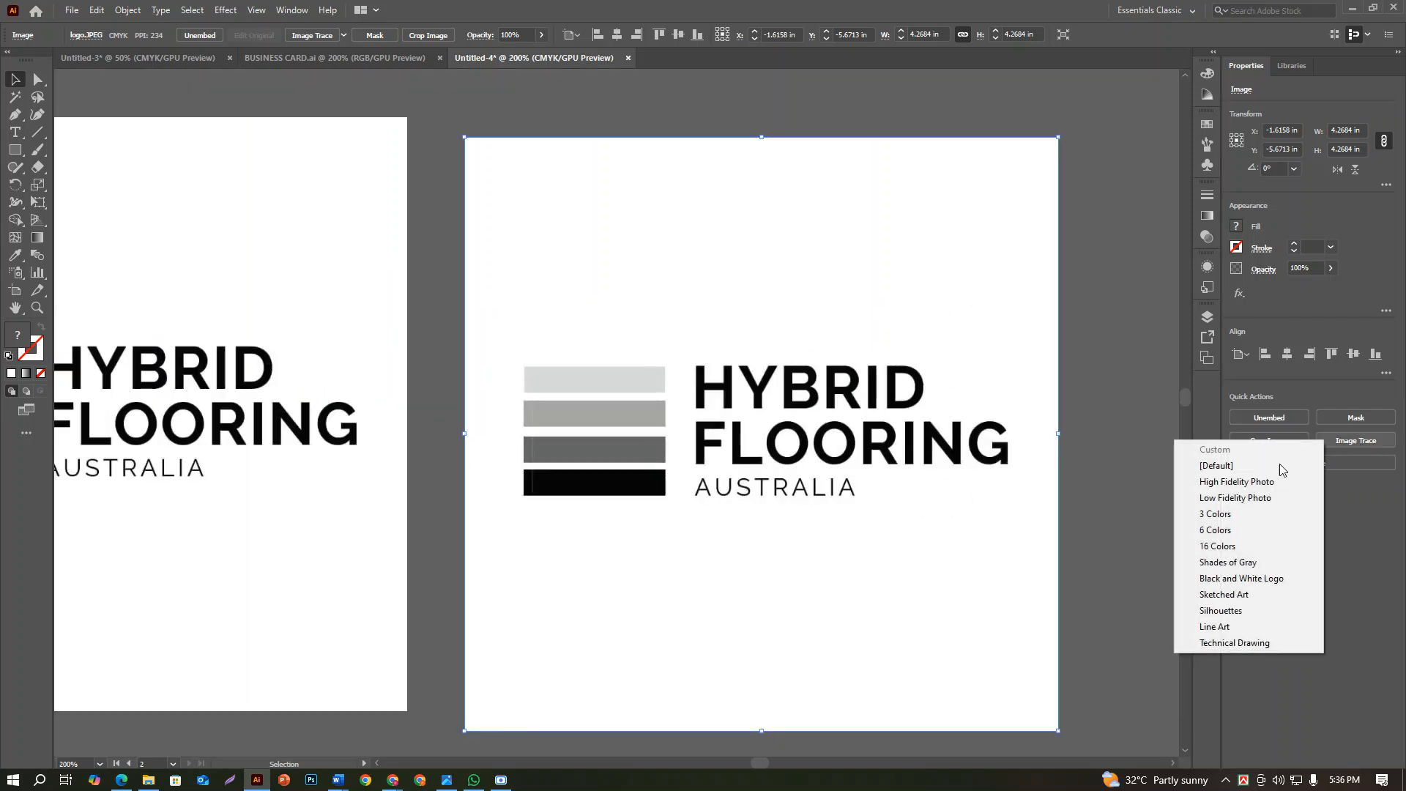
pyautogui.click(1236, 532)
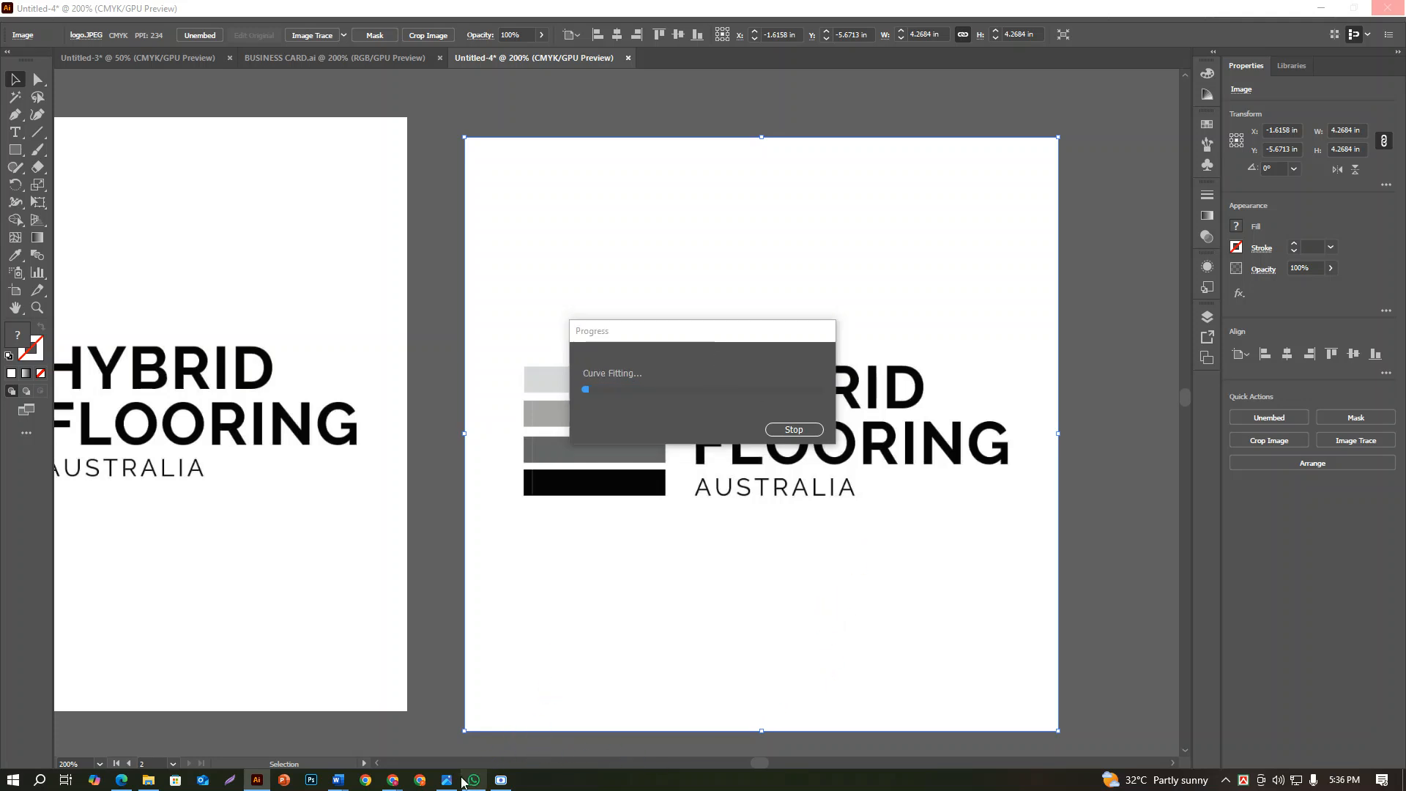
# Switch to Chrome, review the Hybrid Flooring Australia home page's colours, banner and featured products, and return to Illustrator
pyautogui.moveTo(392, 782)
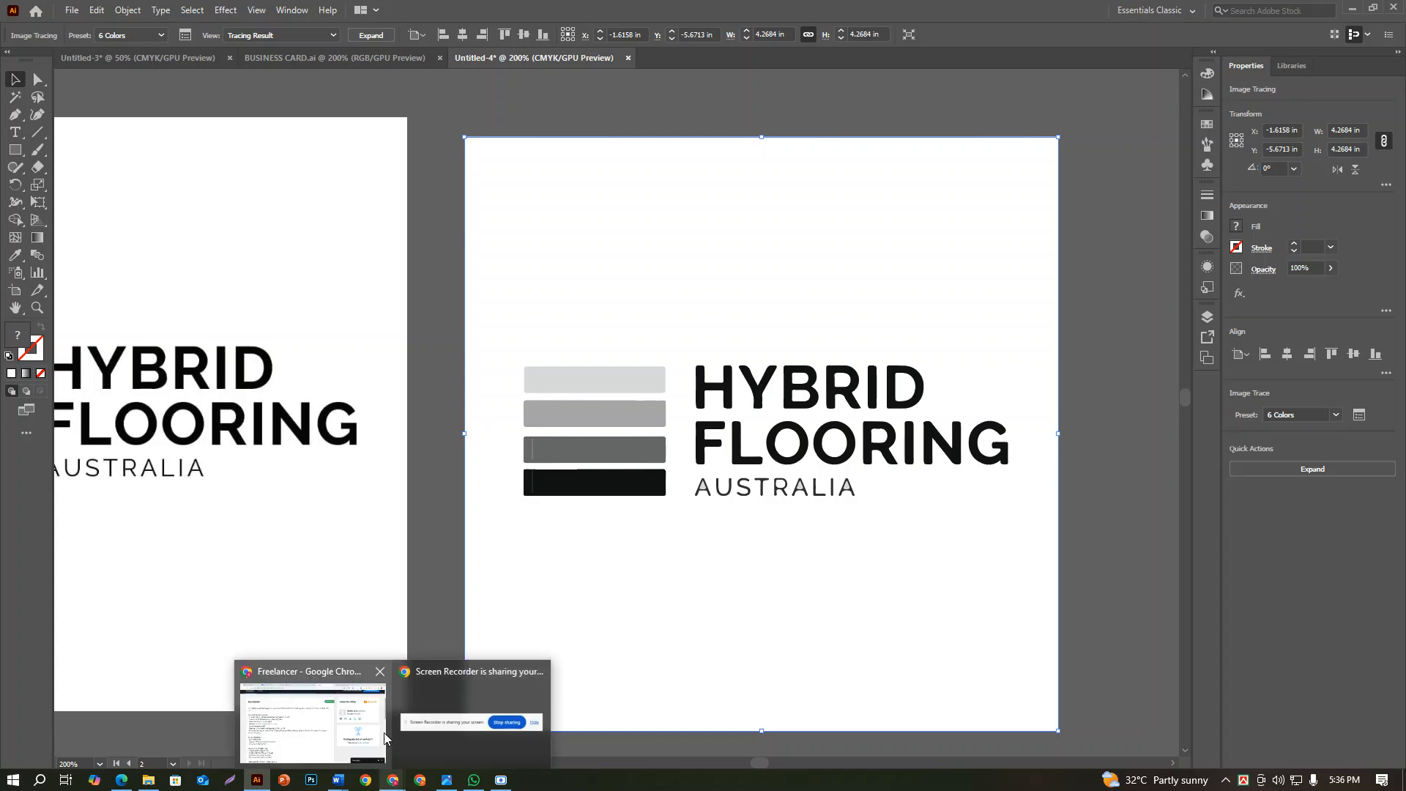
pyautogui.click(314, 690)
pyautogui.click(960, 17)
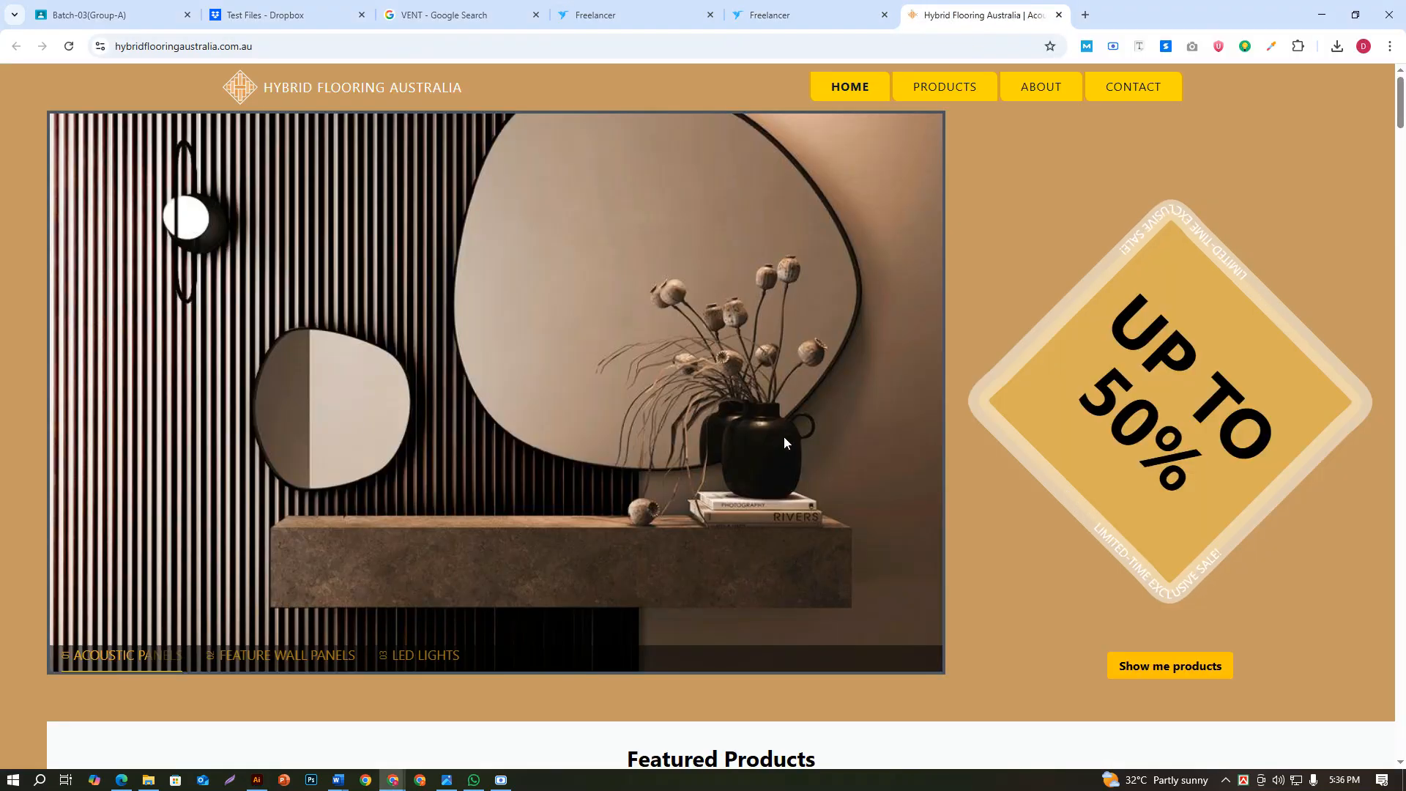
pyautogui.scroll(-3, 986, 358)
pyautogui.scroll(3, 982, 410)
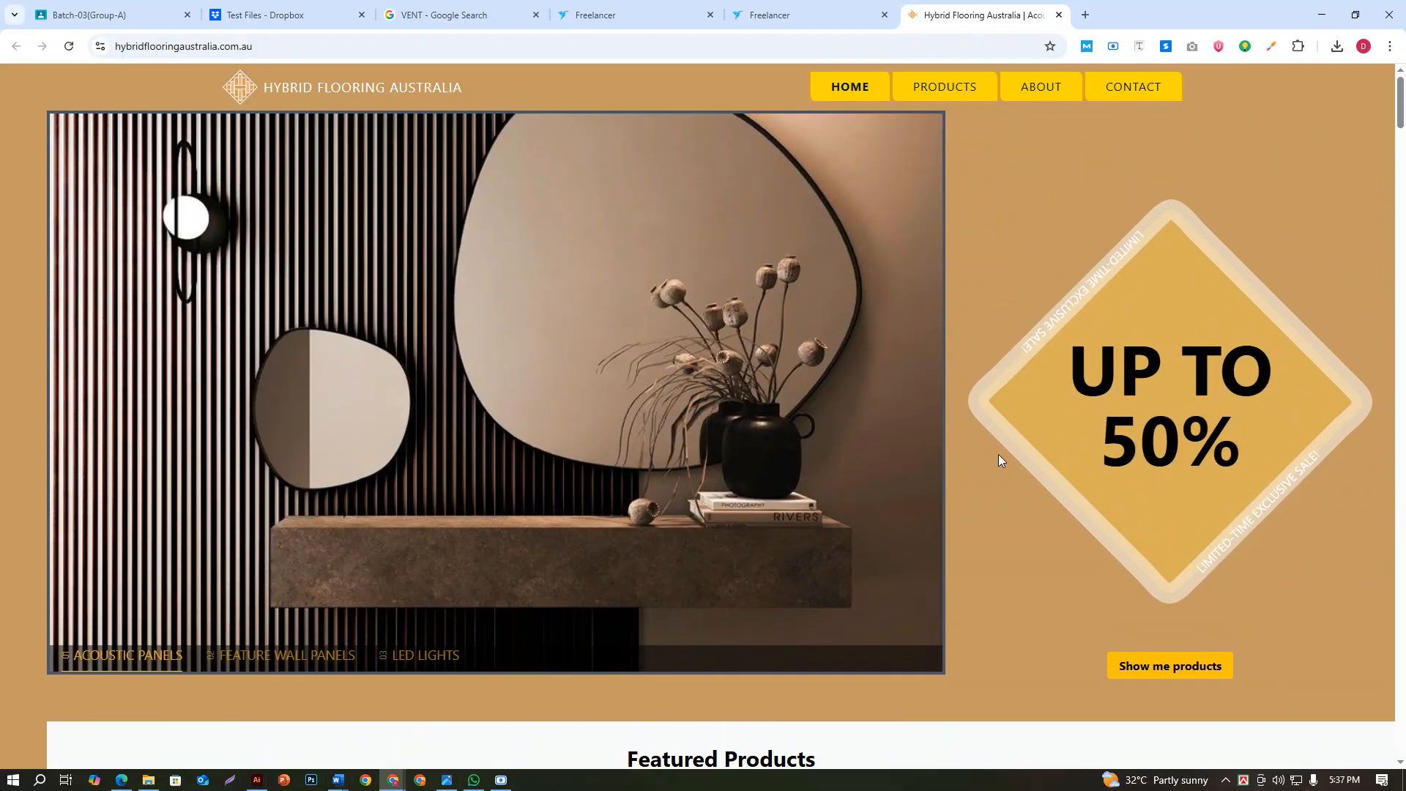
pyautogui.keyDown('ctrl'); pyautogui.scroll(-3, 998, 454); pyautogui.keyUp('ctrl')
pyautogui.scroll(-3, 1000, 453)
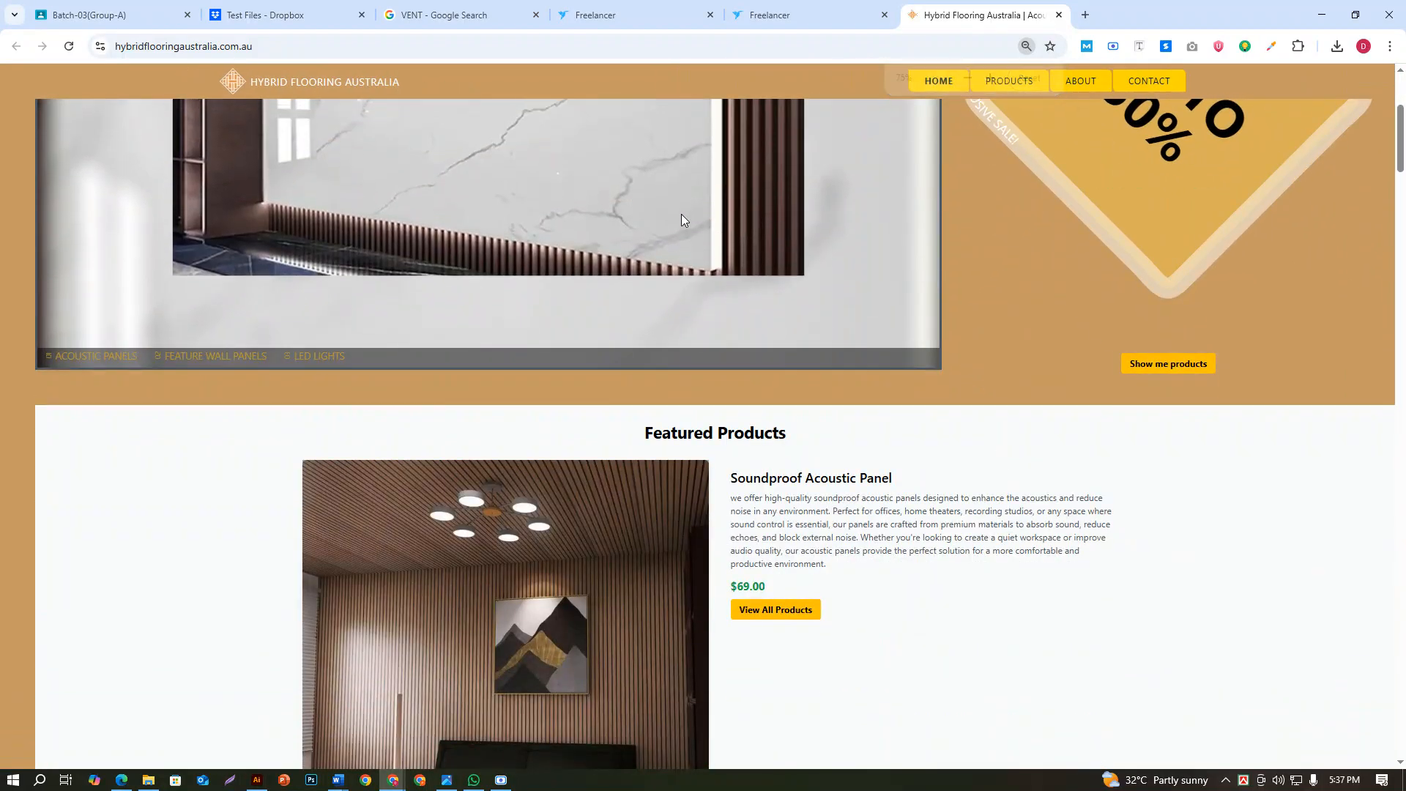
pyautogui.scroll(3, 694, 334)
pyautogui.scroll(-3, 697, 336)
pyautogui.scroll(3, 697, 336)
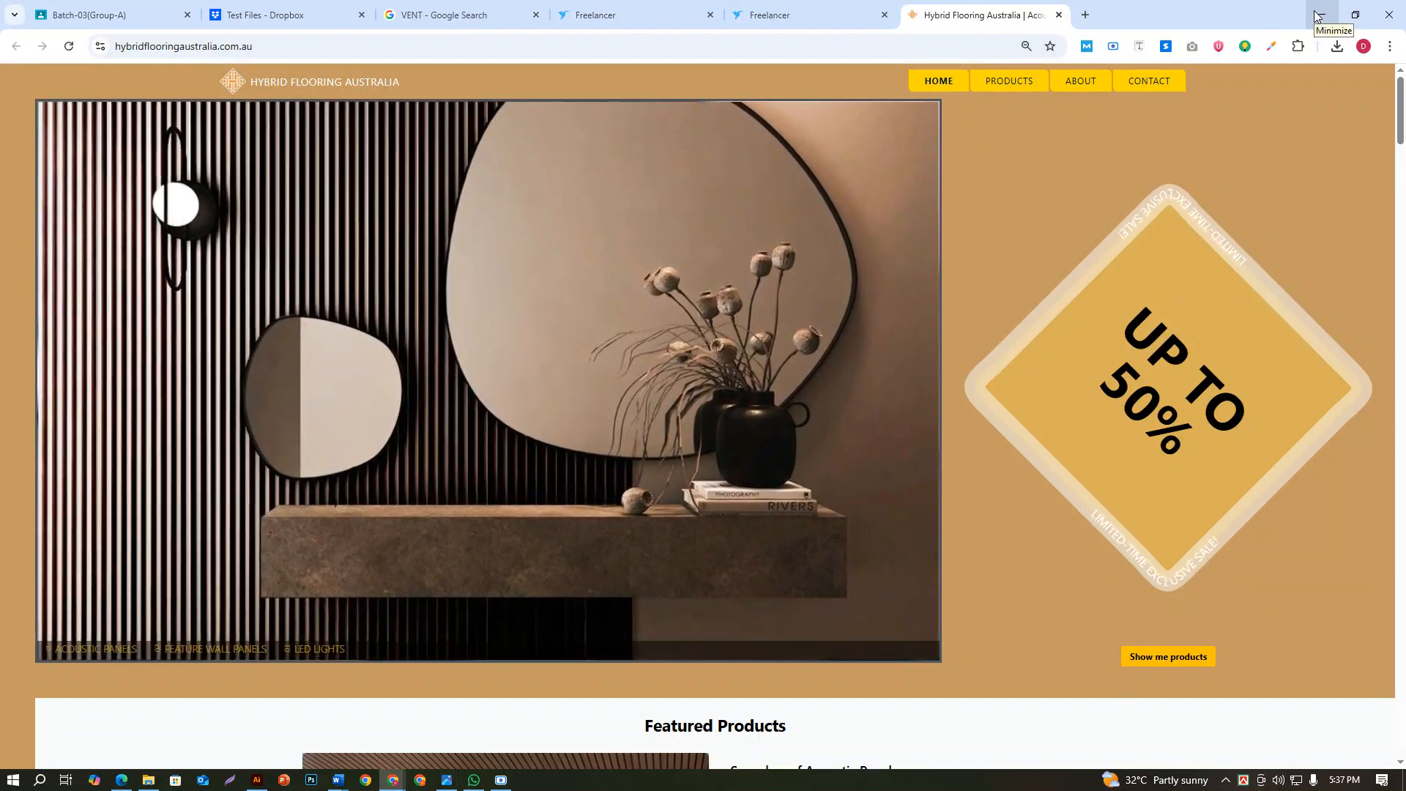
pyautogui.click(1318, 17)
pyautogui.scroll(-4, 799, 398)
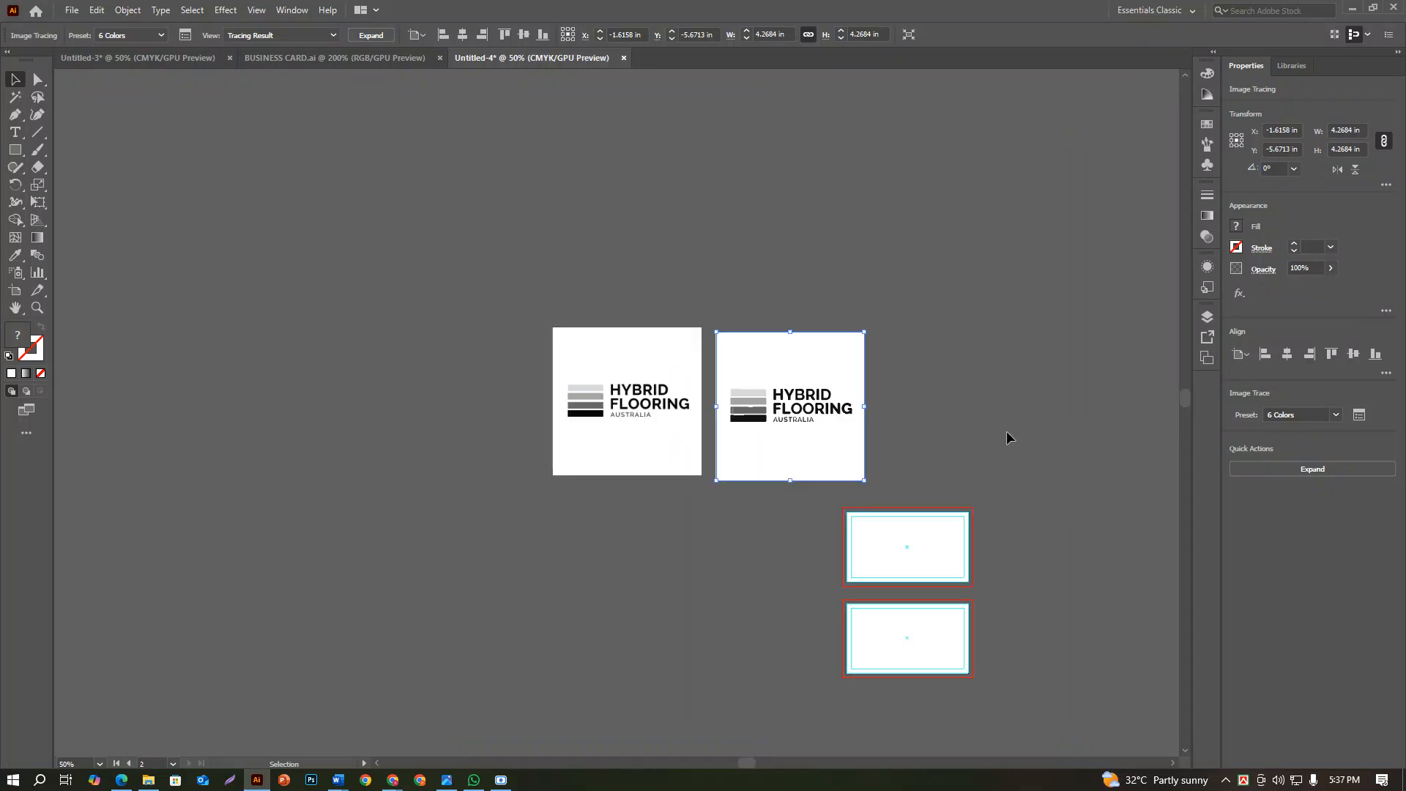
# Discard the 6 Colors trace and apply Image Trace to the logo copy with the Black and White preset instead
pyautogui.scroll(3, 875, 418)
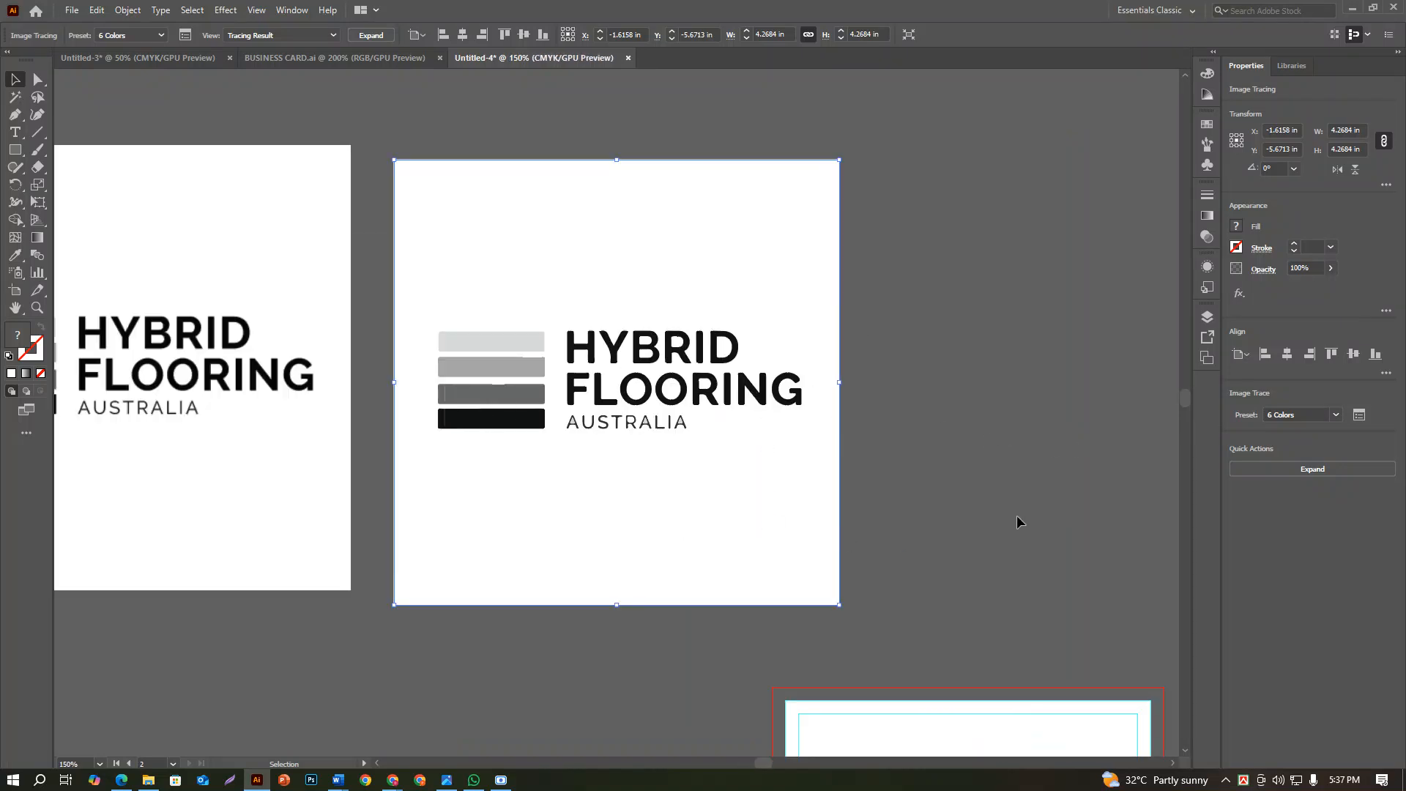
pyautogui.scroll(3, 654, 446)
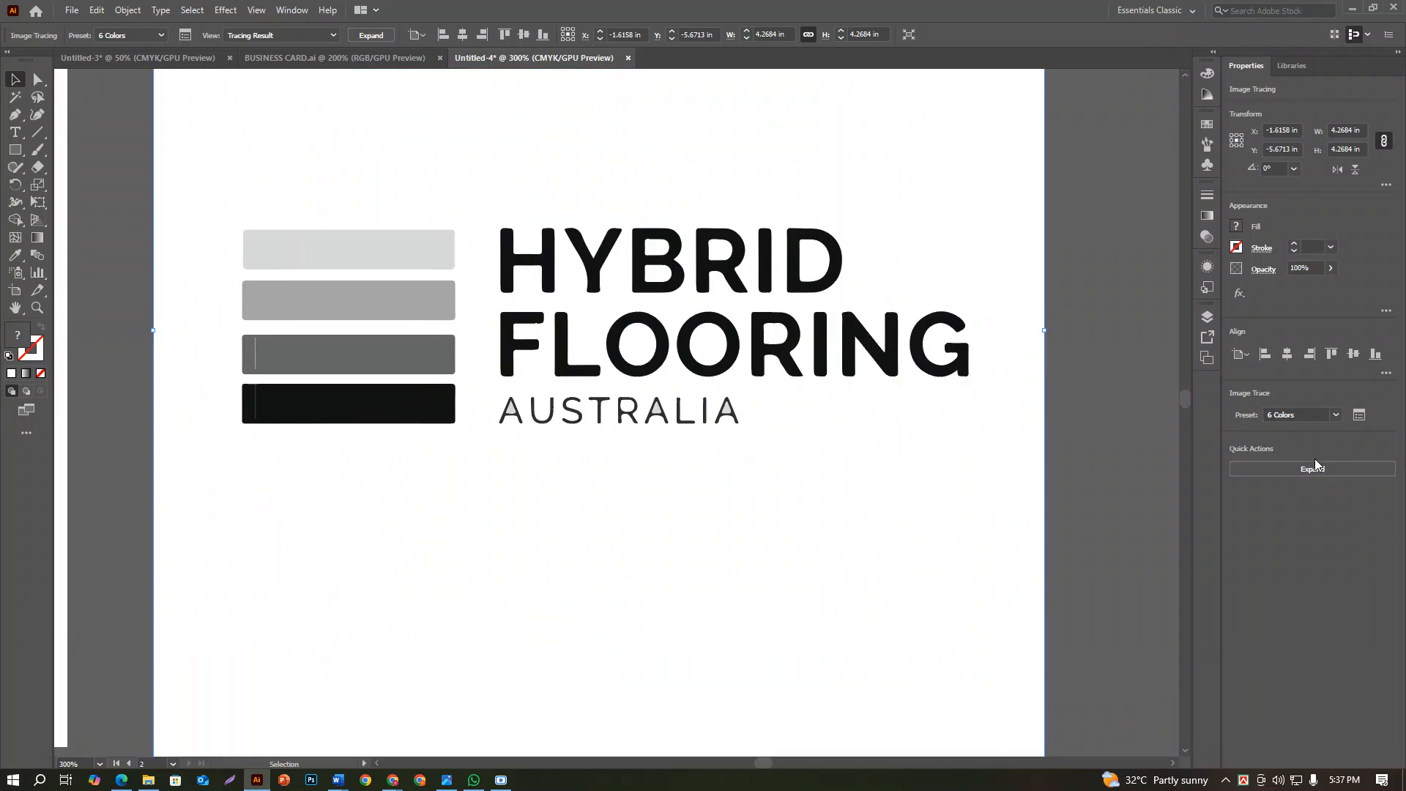
pyautogui.click(1310, 471)
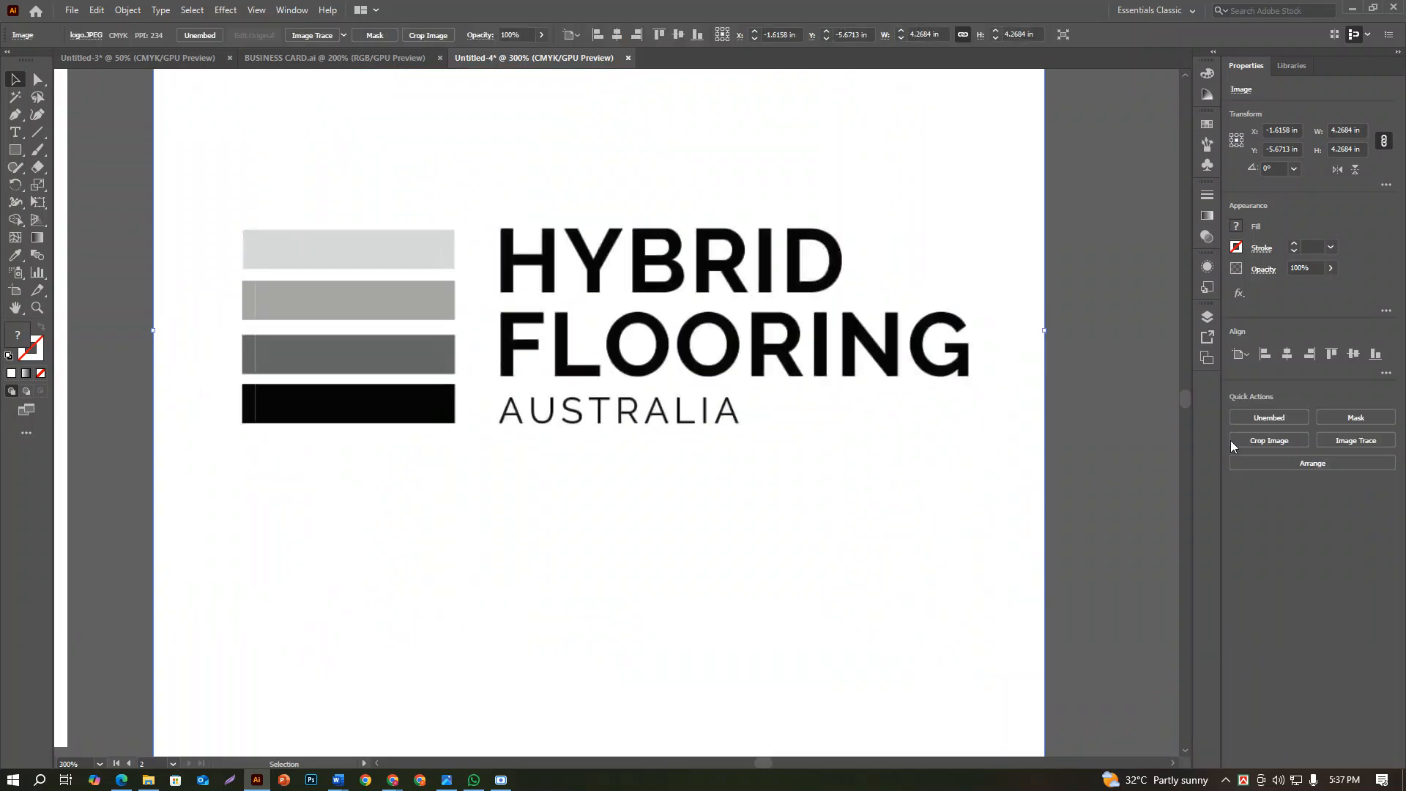
pyautogui.click(1341, 442)
pyautogui.click(1244, 578)
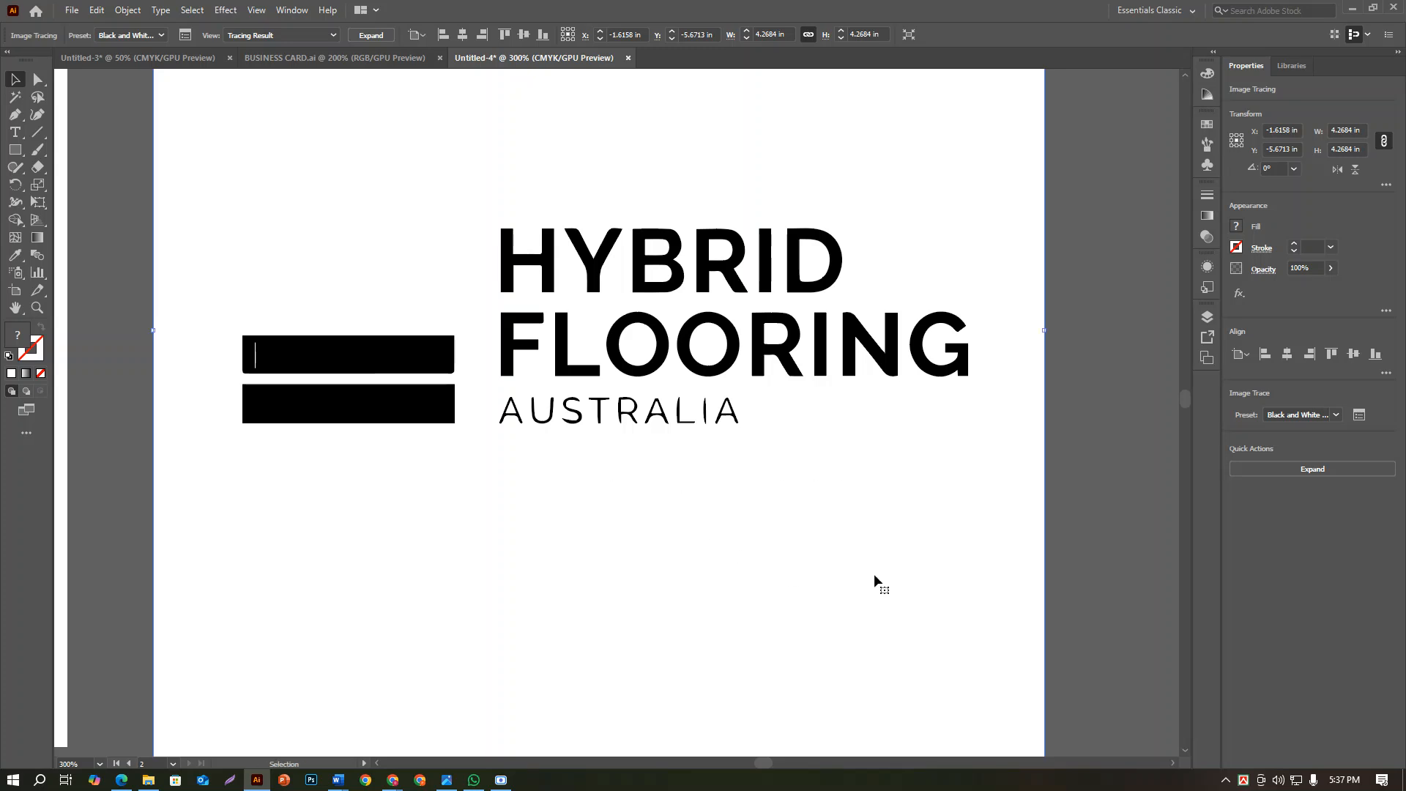
# Expand and ungroup the traced logo, and delete its white background shapes by selecting them with the Magic Wand
pyautogui.click(1273, 466)
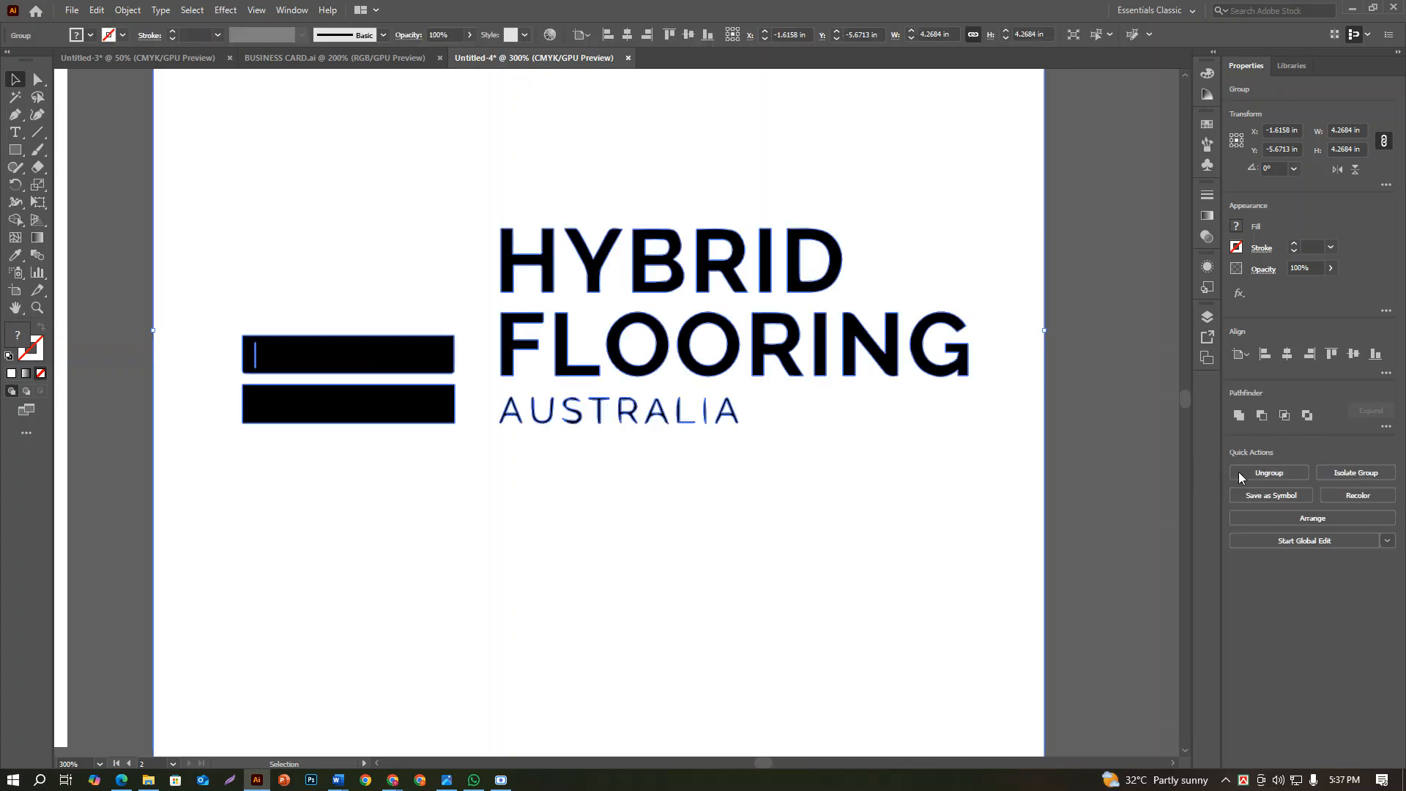
pyautogui.click(1239, 474)
pyautogui.hotkey('ctrl', '1')
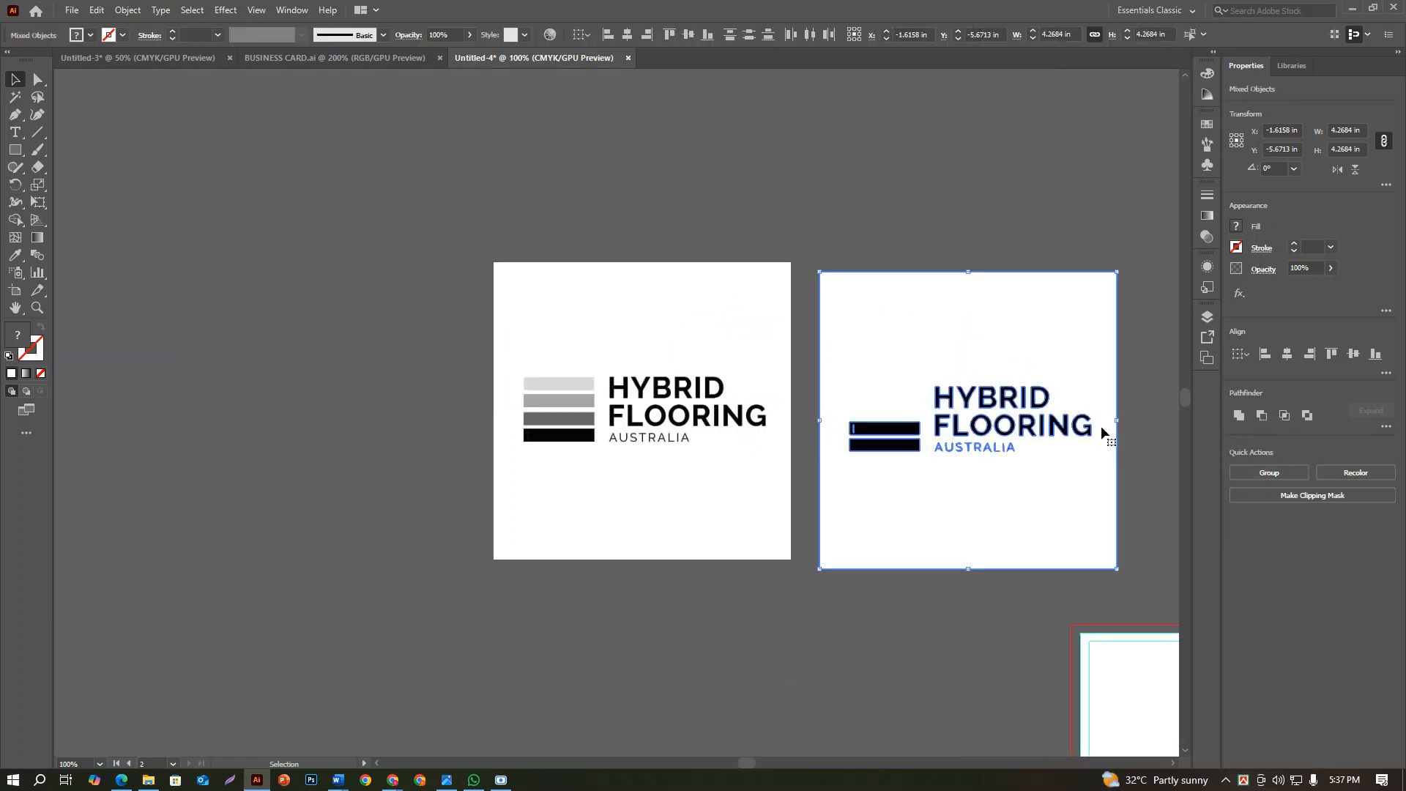
pyautogui.click(16, 99)
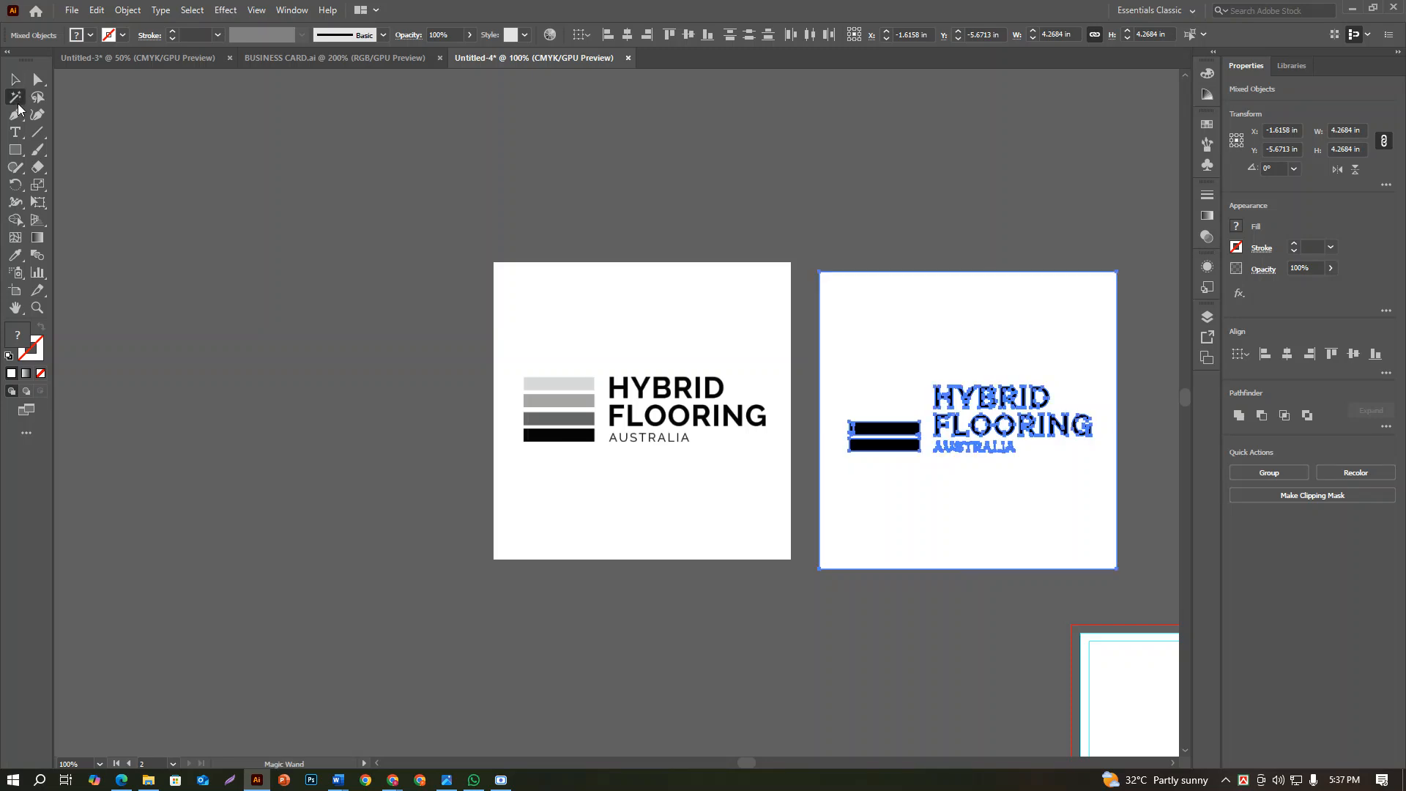
pyautogui.click(933, 329)
pyautogui.press('Delete')
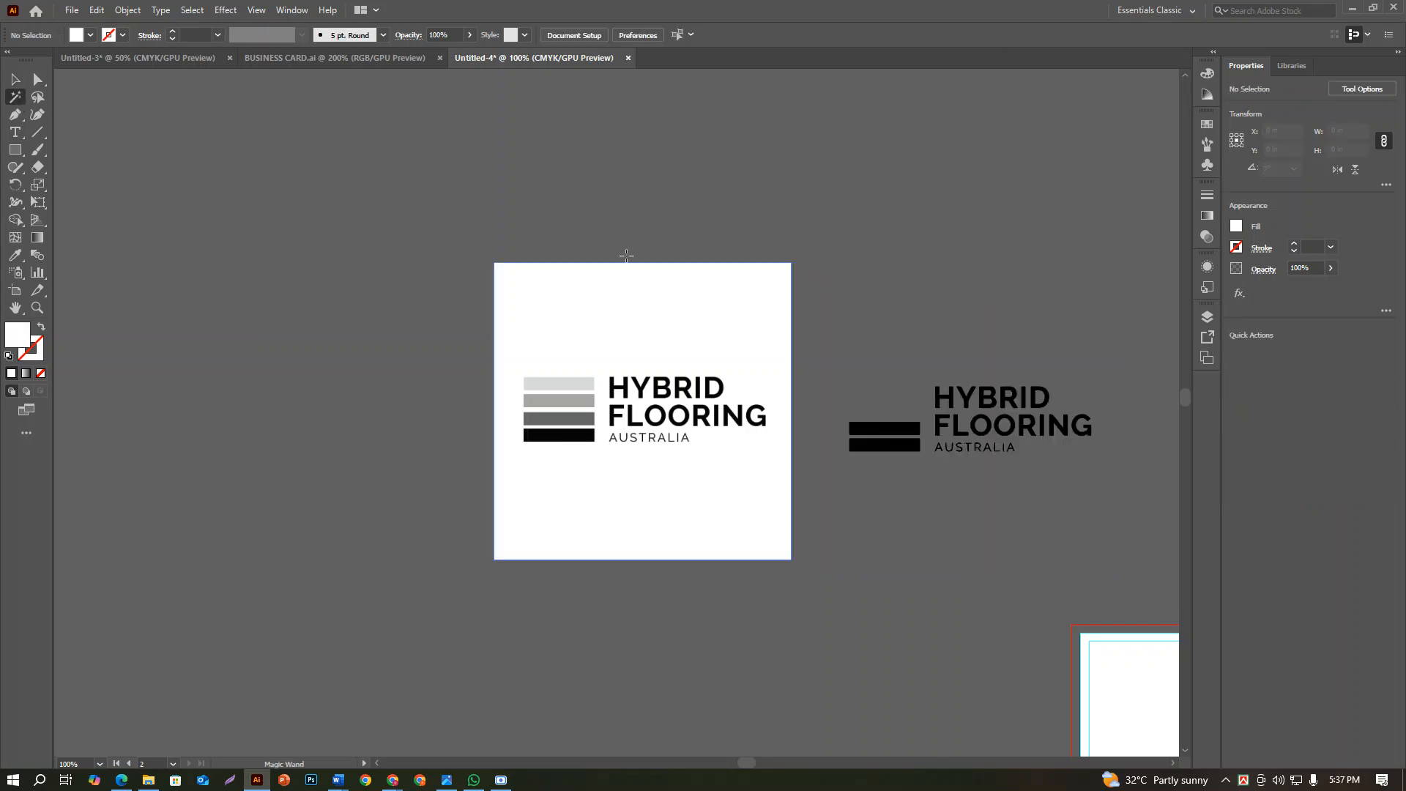
# Duplicate the traced logo's two black bars directly above the originals to form a stack of four bars
pyautogui.click(21, 84)
pyautogui.scroll(2, 1002, 455)
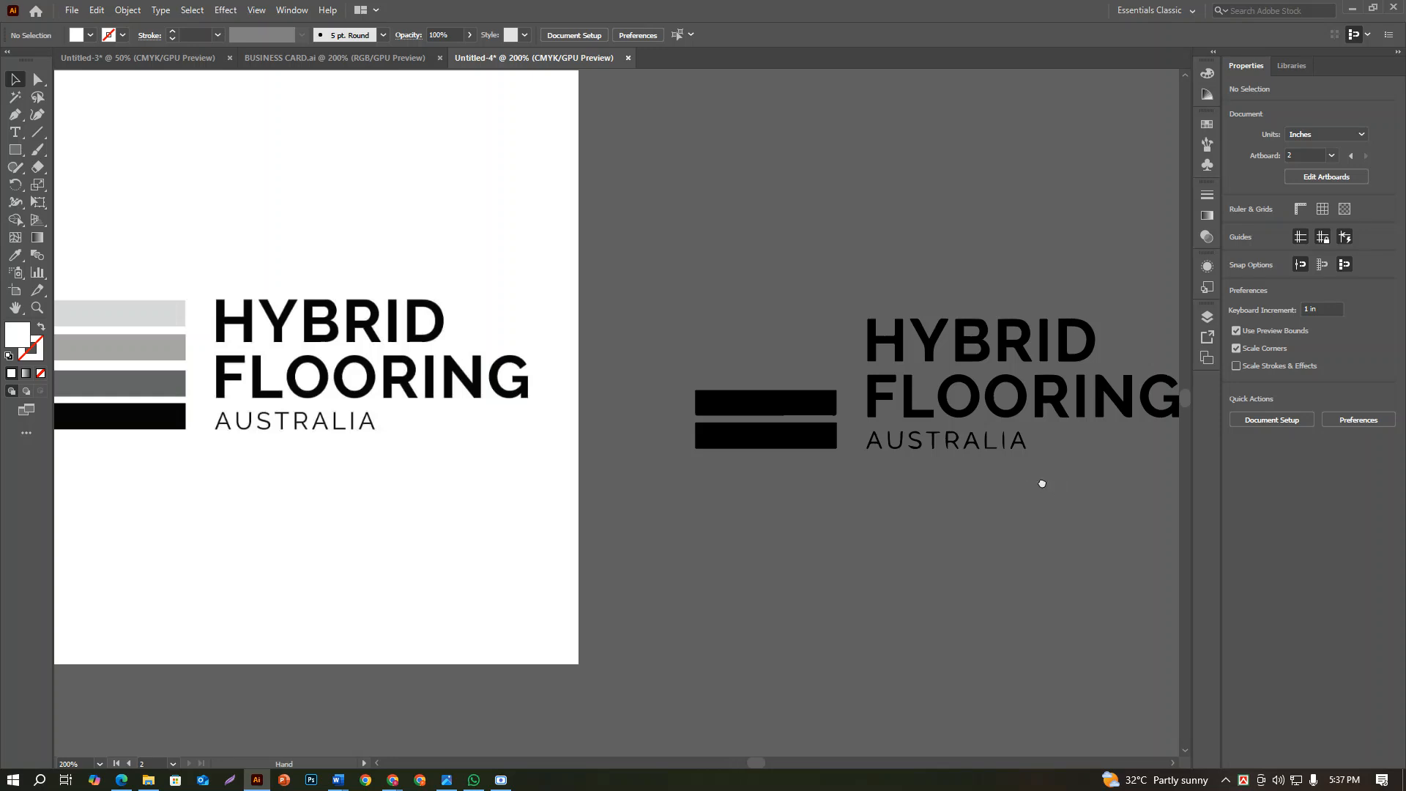
pyautogui.hscroll(3, 1036, 521)
pyautogui.scroll(1, 549, 408)
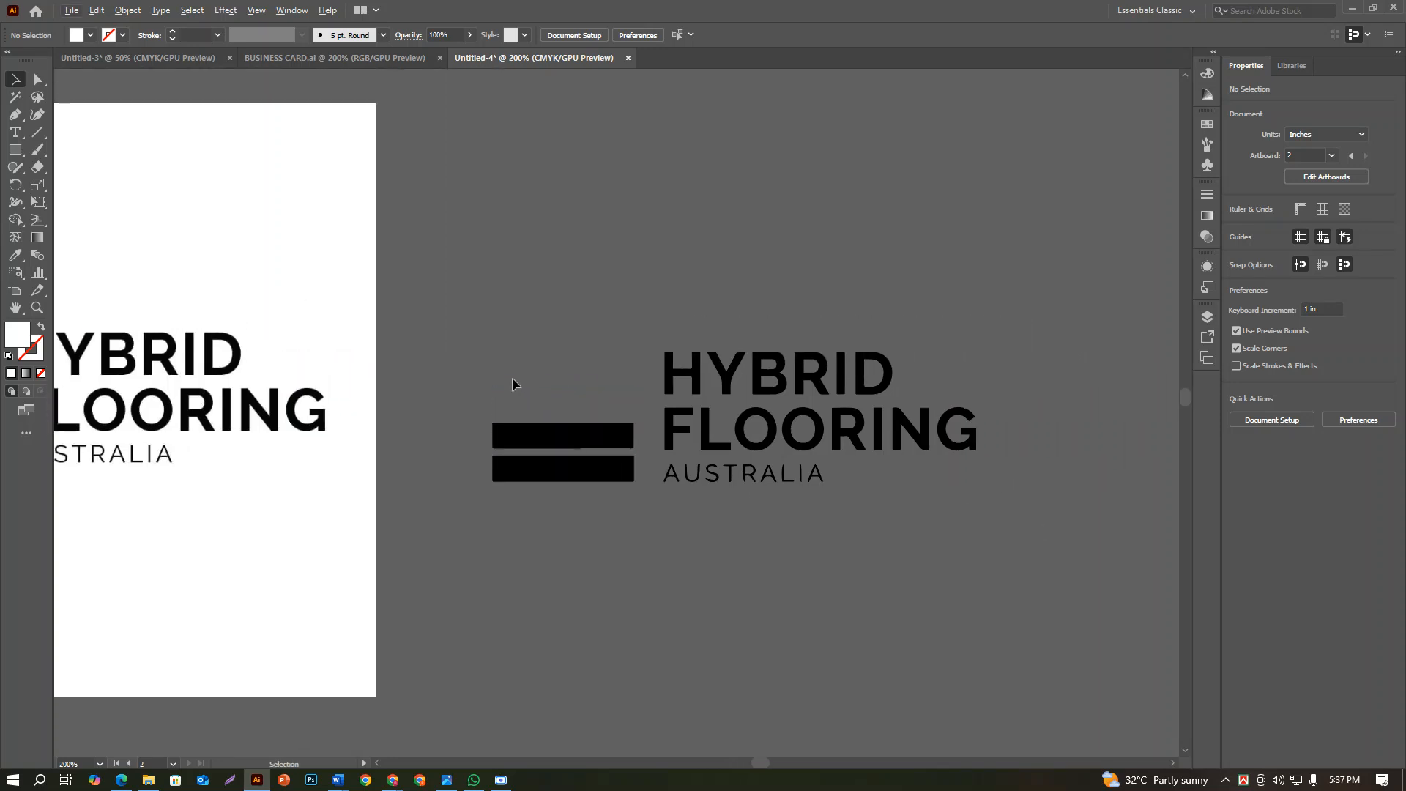
pyautogui.moveTo(498, 369); pyautogui.dragTo(709, 430)
pyautogui.moveTo(758, 555); pyautogui.dragTo(774, 466)
pyautogui.click(793, 589)
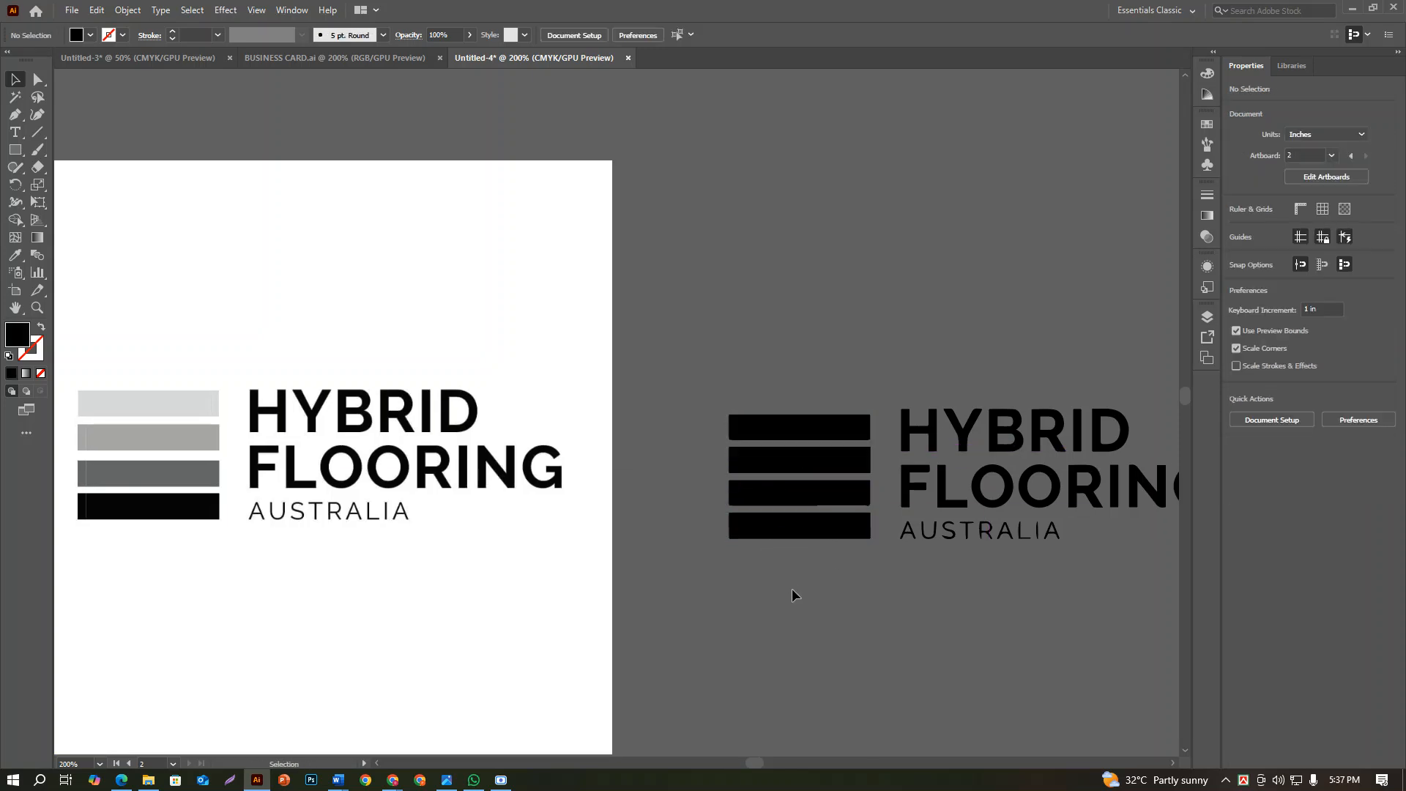
# Move the two upper bars of the traced logo slightly upward, widening the gap above the third bar
pyautogui.scroll(-1, 785, 582)
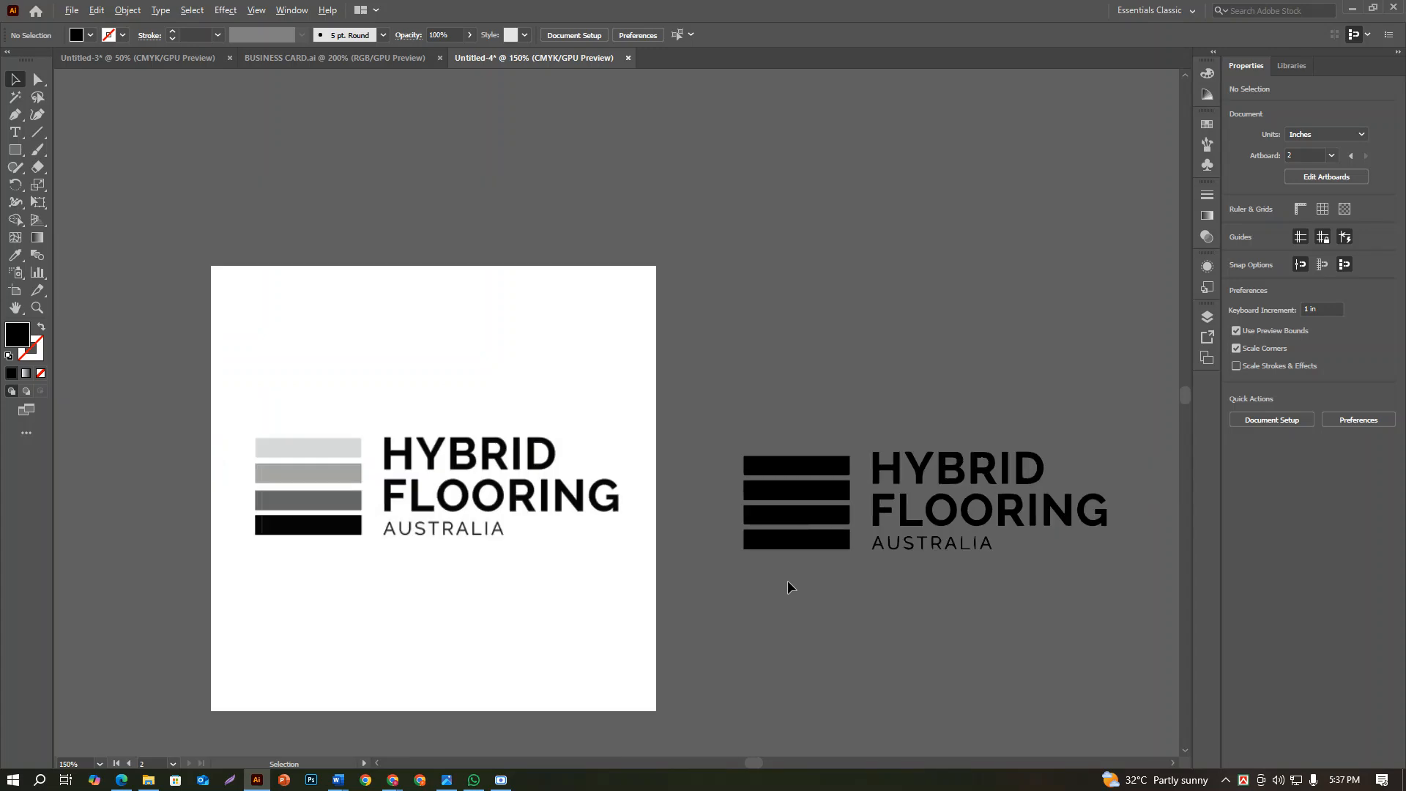
pyautogui.scroll(3, 825, 575)
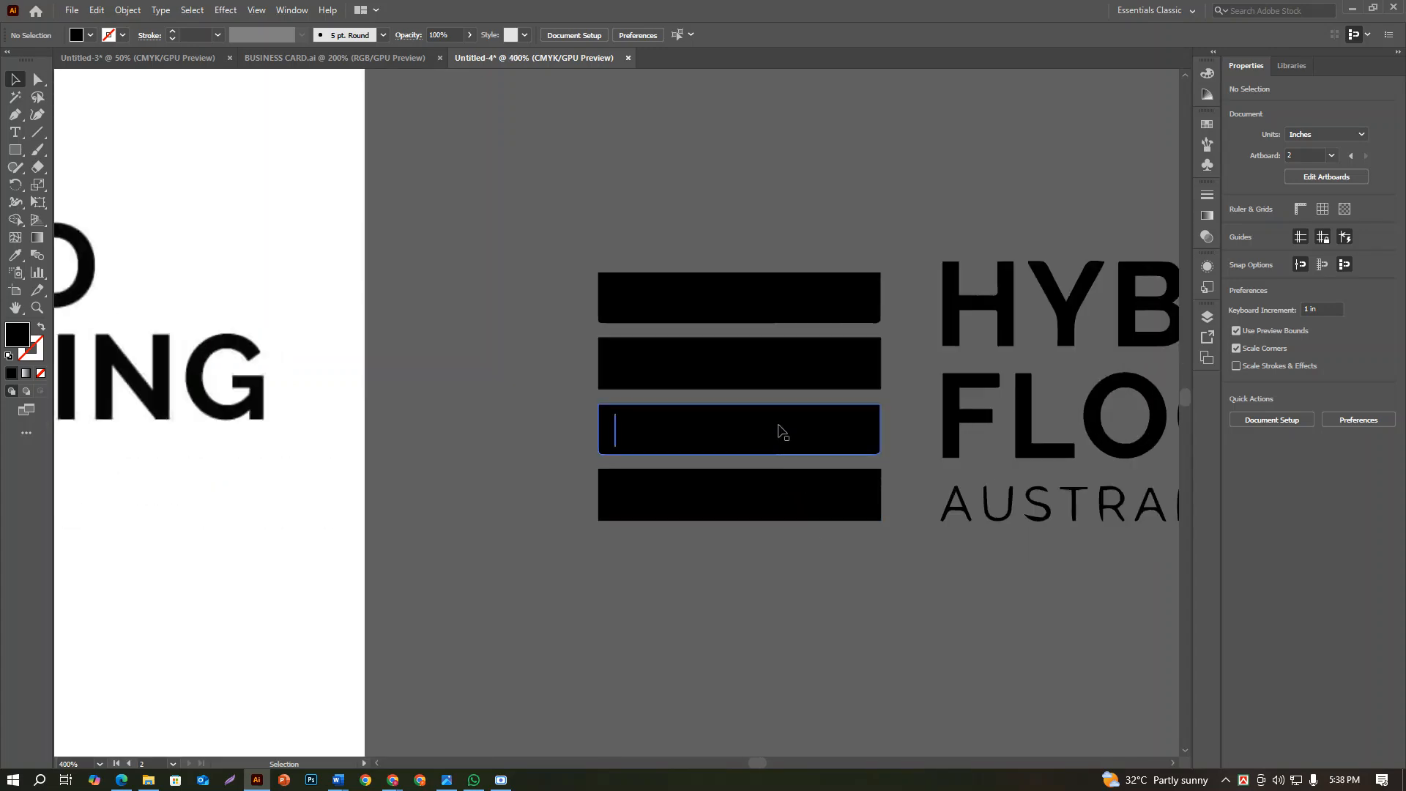
pyautogui.click(762, 370)
pyautogui.keyDown('shift'); pyautogui.click(741, 307); pyautogui.keyUp('shift')
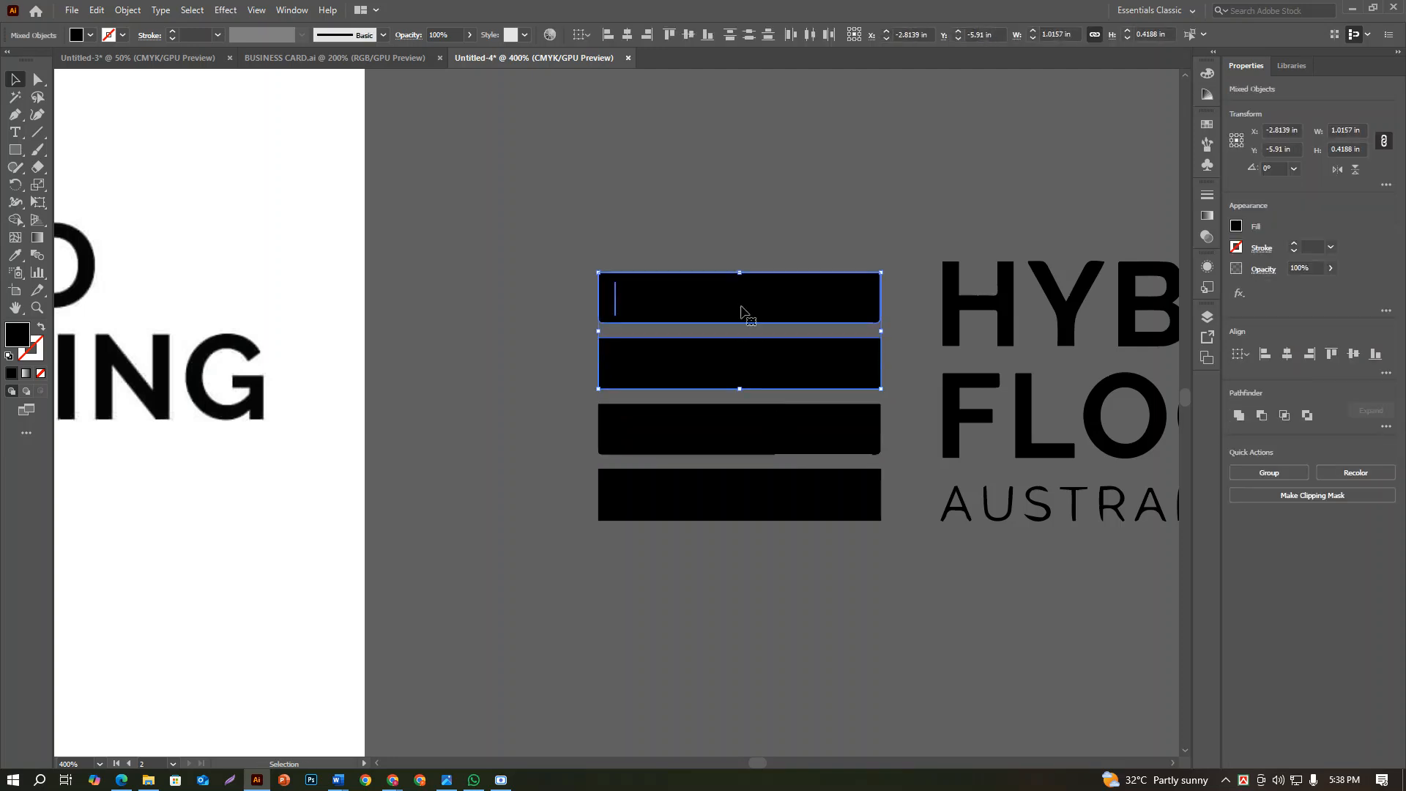
pyautogui.moveTo(740, 306); pyautogui.dragTo(740, 306)
pyautogui.click(510, 396)
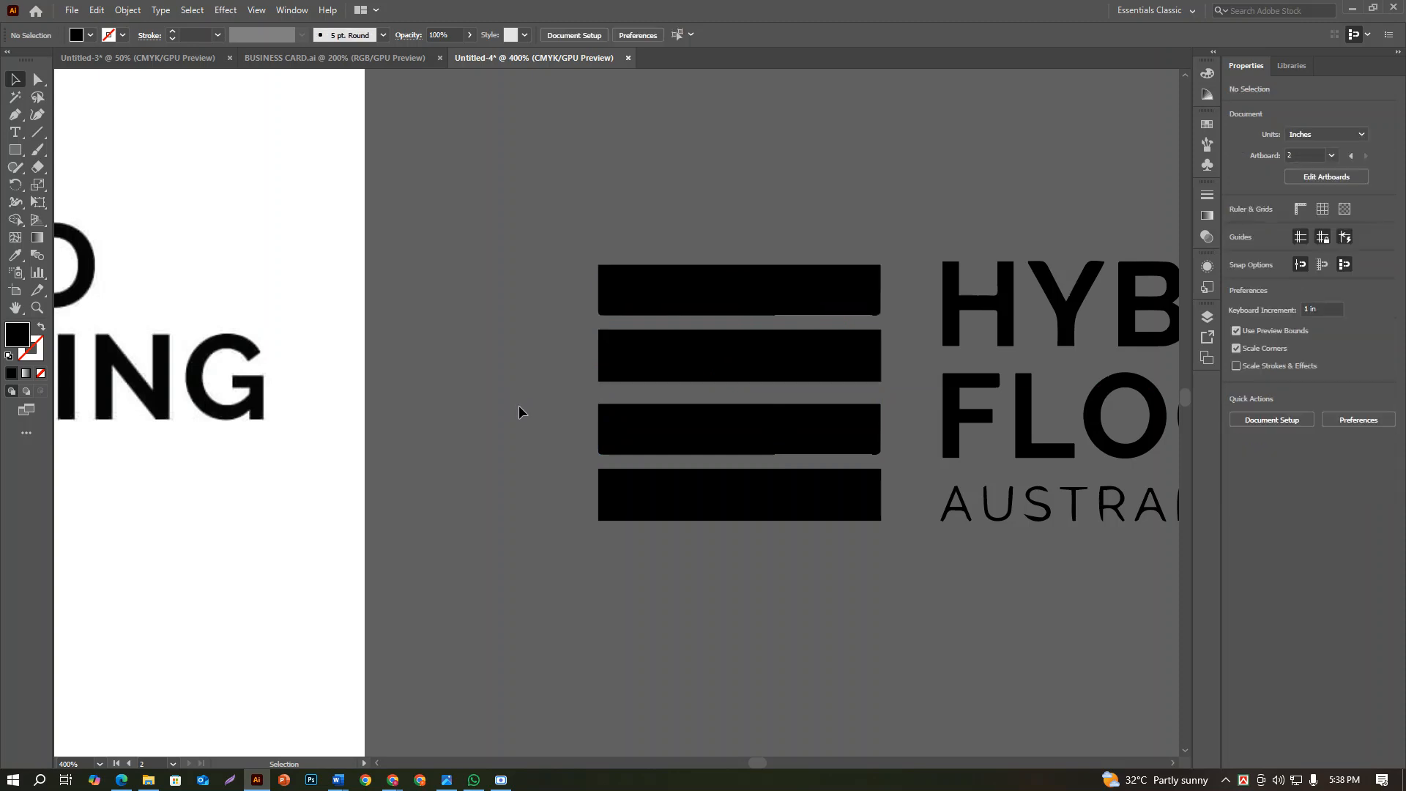
pyautogui.scroll(-2, 518, 406)
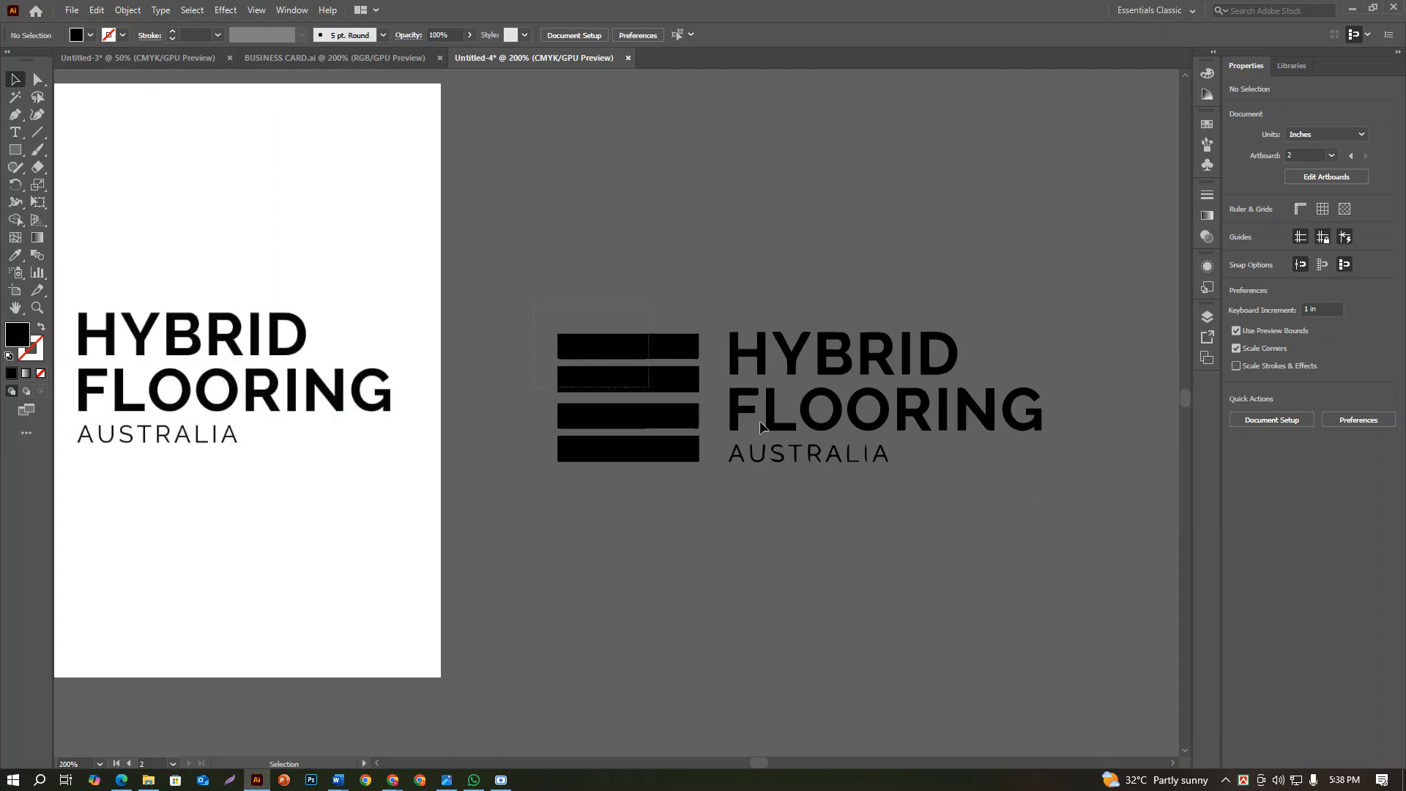
pyautogui.moveTo(761, 426); pyautogui.dragTo(823, 334)
pyautogui.scroll(-2, 1025, 549)
pyautogui.click(824, 334)
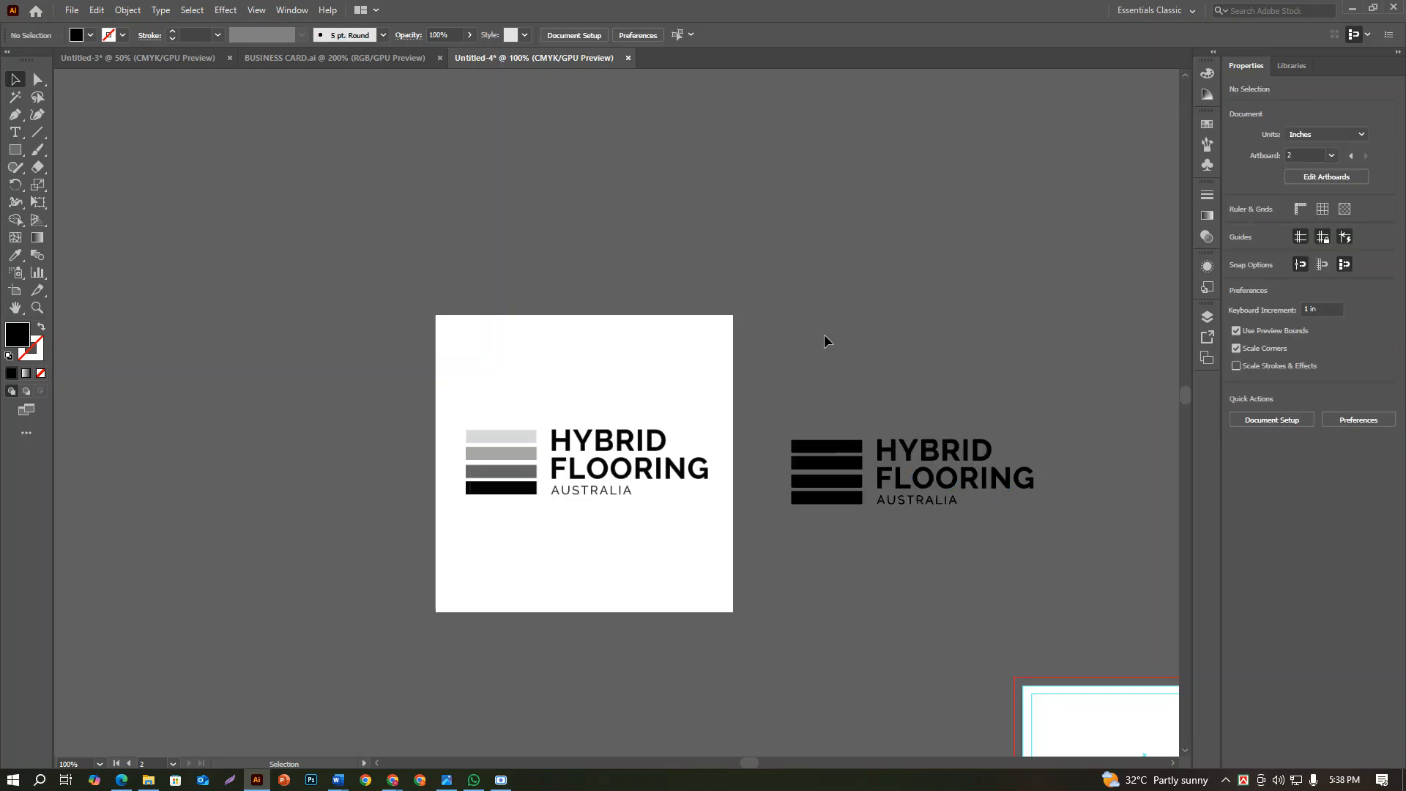
pyautogui.moveTo(1015, 542); pyautogui.dragTo(1018, 552)
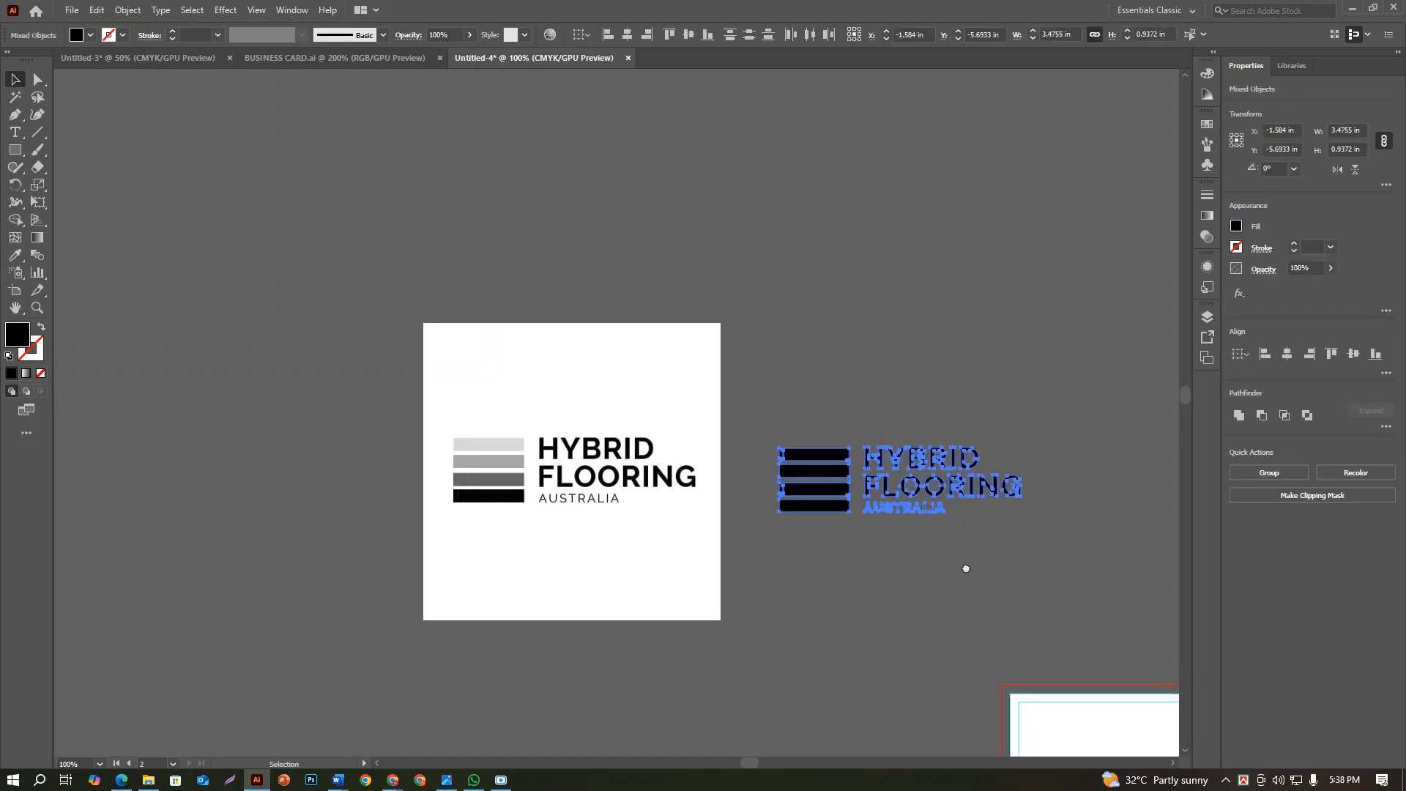
pyautogui.scroll(2, 879, 547)
pyautogui.moveTo(801, 618); pyautogui.dragTo(934, 651)
pyautogui.click(899, 645)
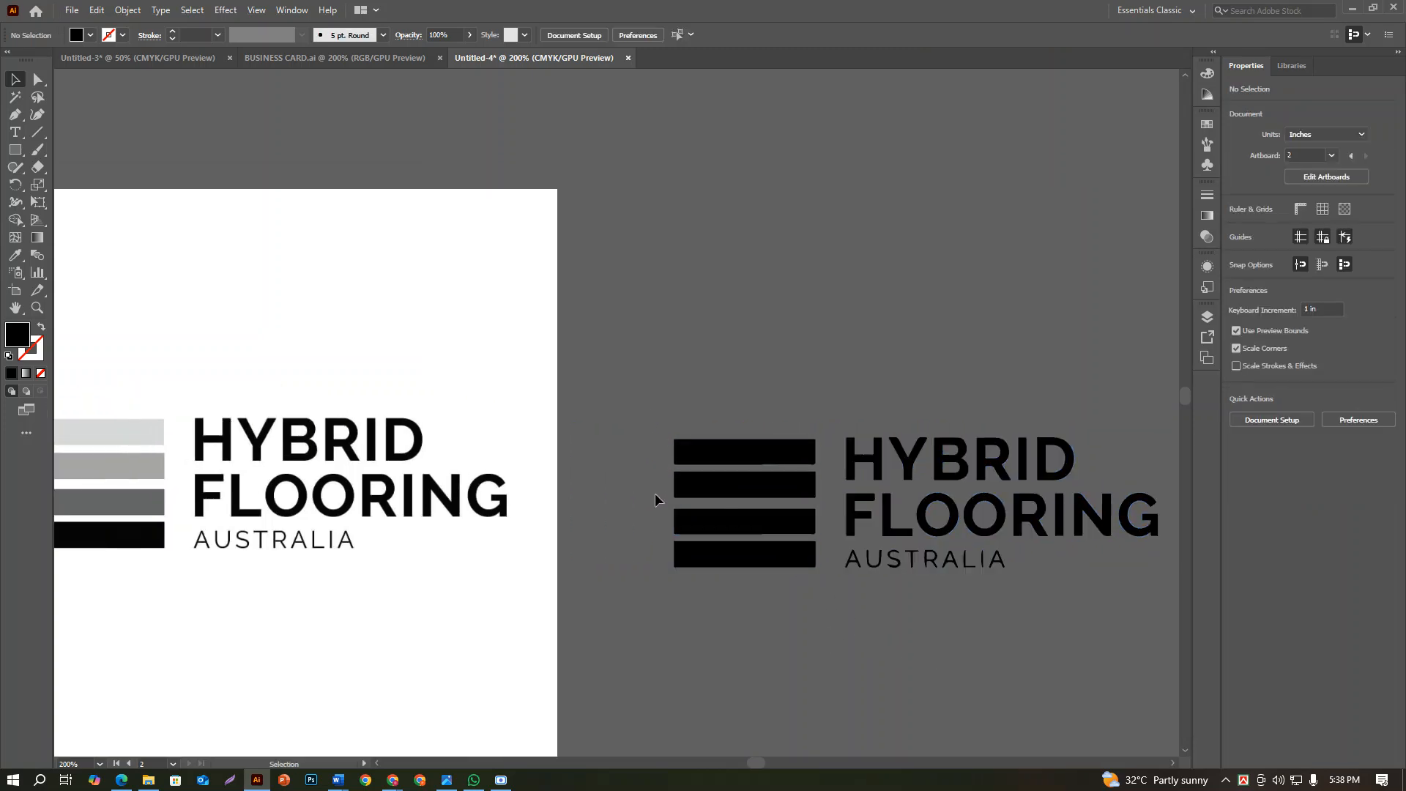
# Recolour the traced logo's third and second bars with the Eyedropper, sampling the matching dark and medium greys from the original logo
pyautogui.moveTo(767, 526); pyautogui.dragTo(769, 528)
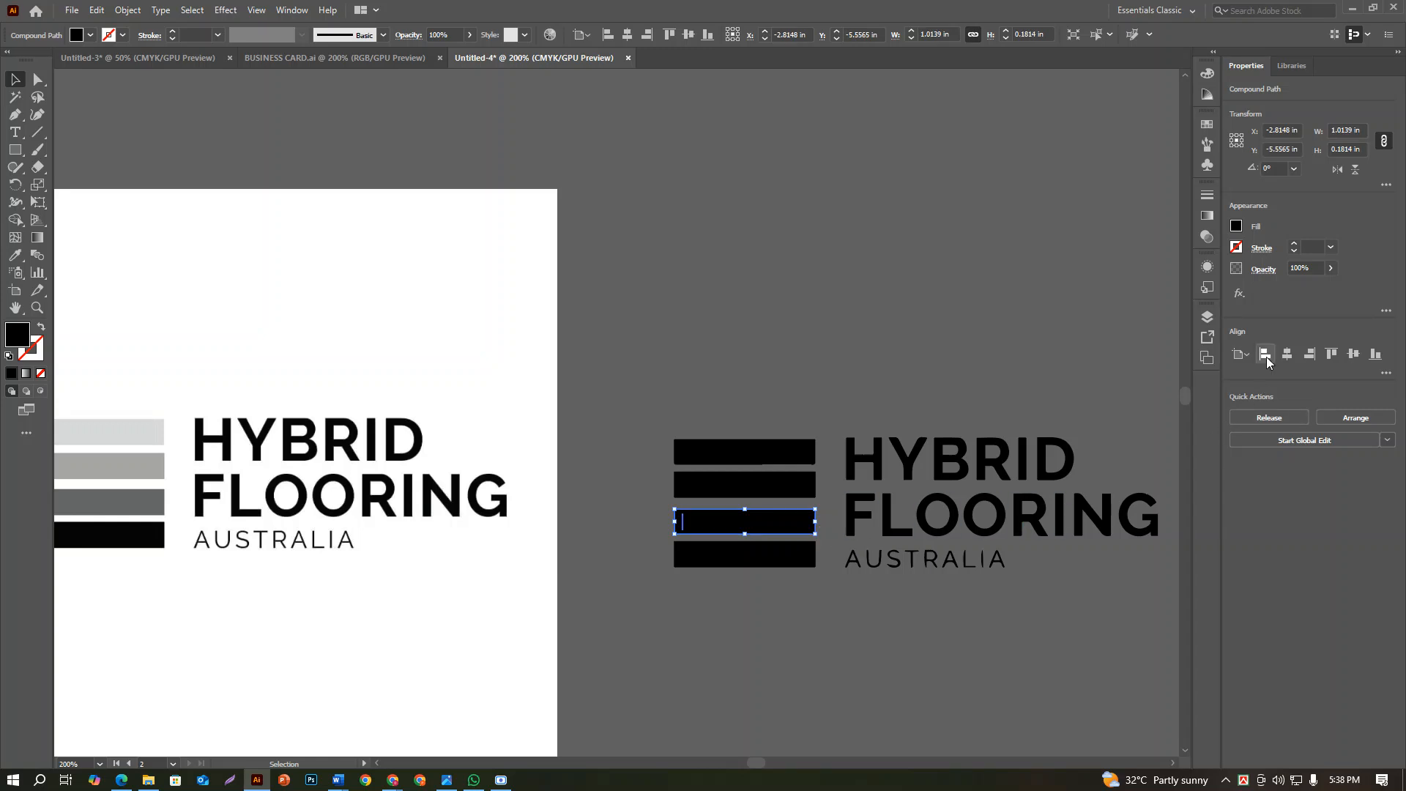
pyautogui.click(15, 255)
pyautogui.click(139, 504)
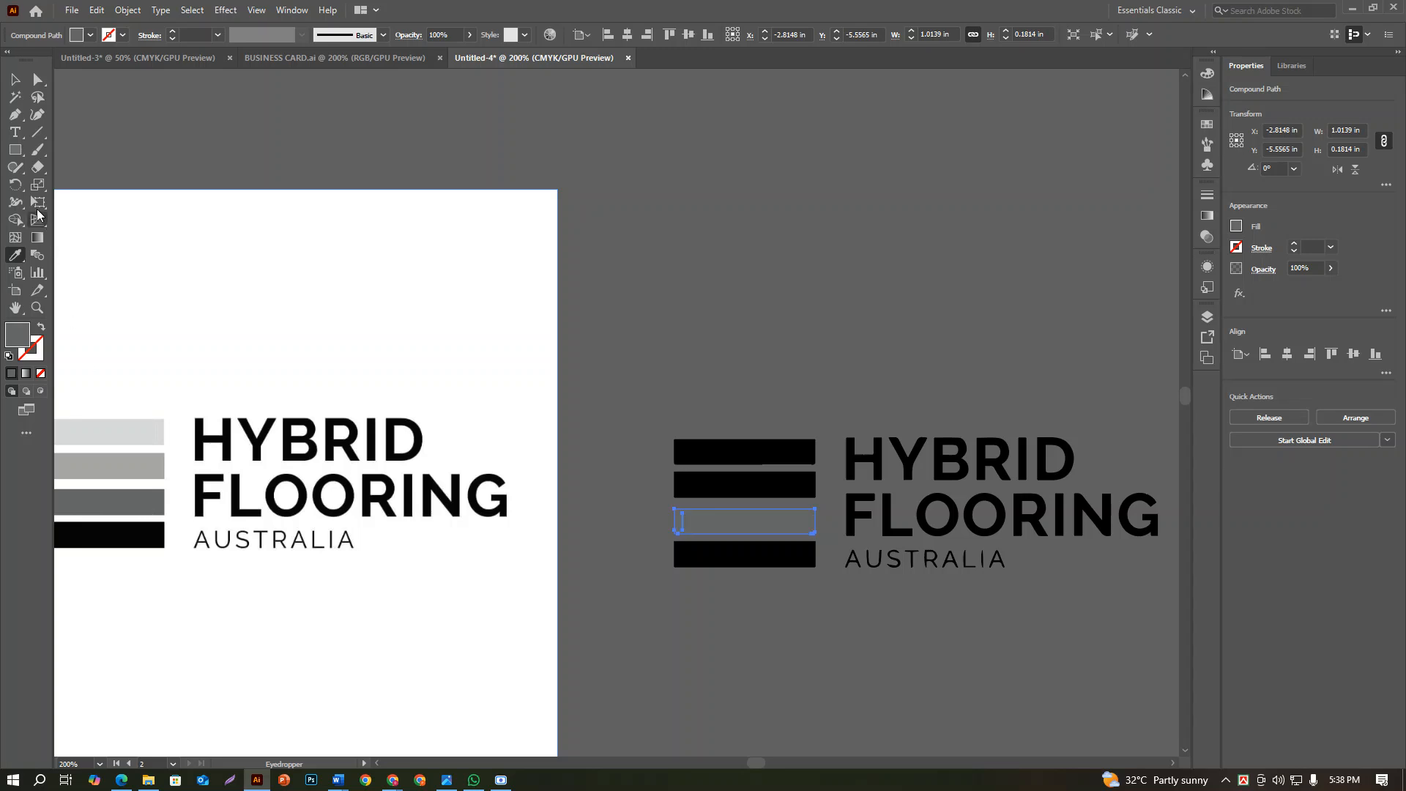
pyautogui.click(618, 481)
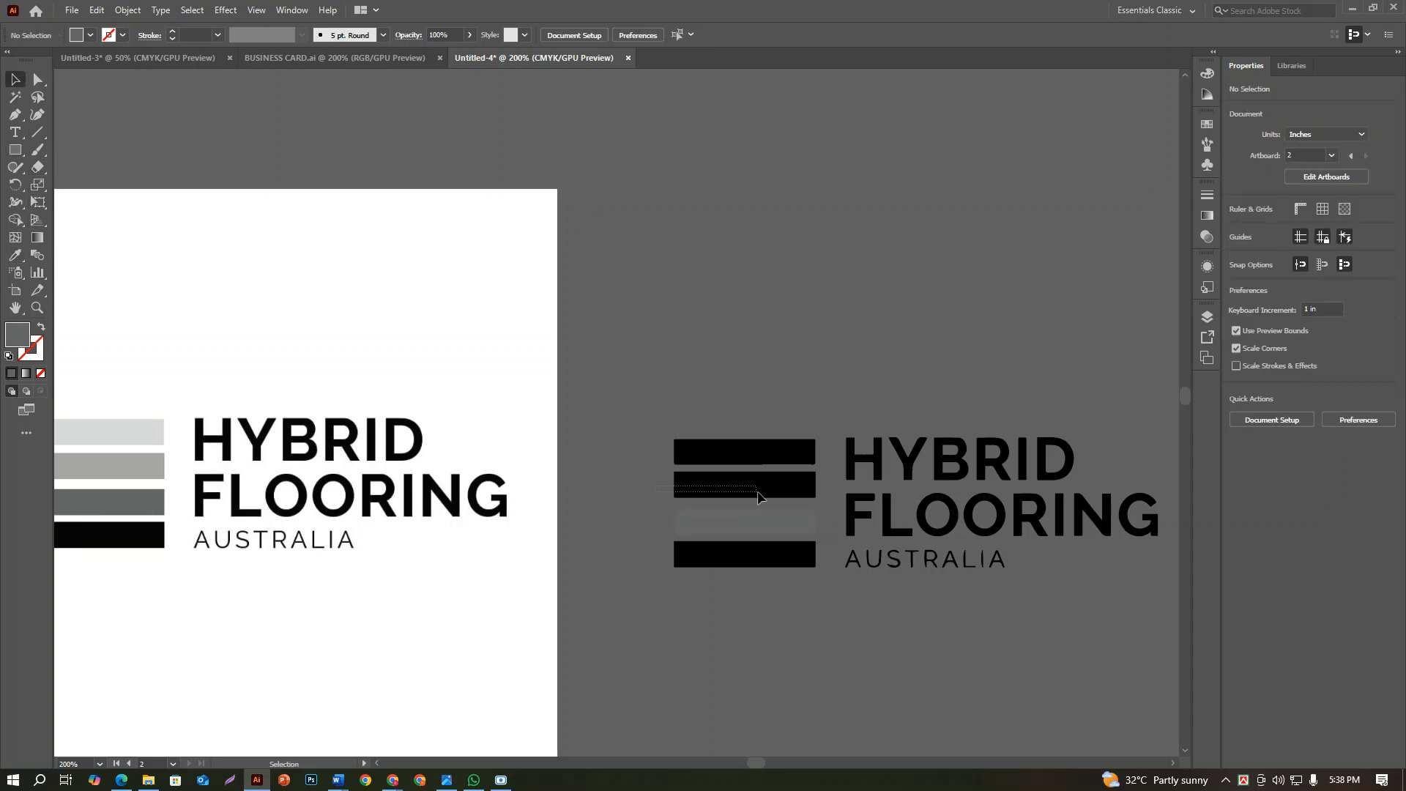
pyautogui.click(759, 491)
pyautogui.click(15, 255)
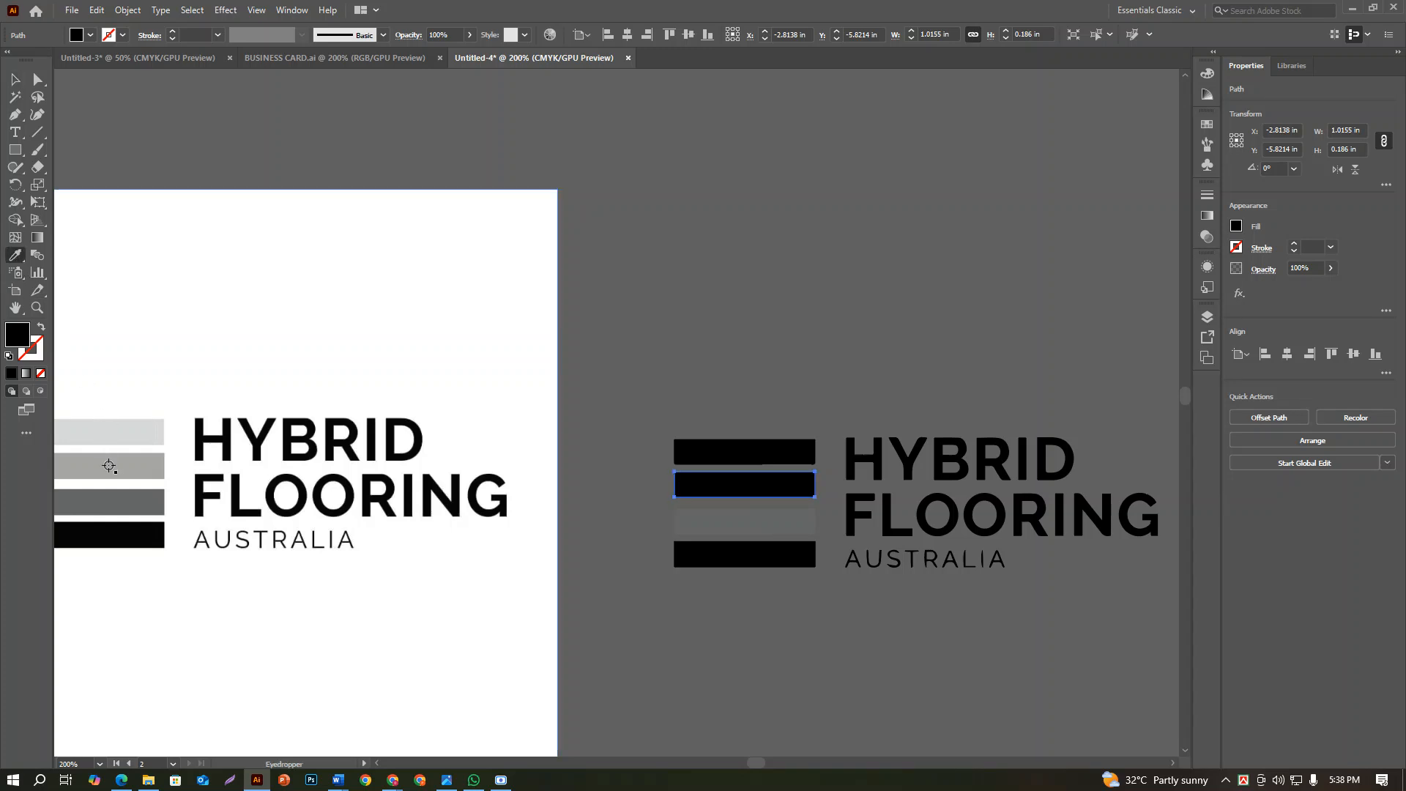
pyautogui.click(106, 465)
pyautogui.click(16, 79)
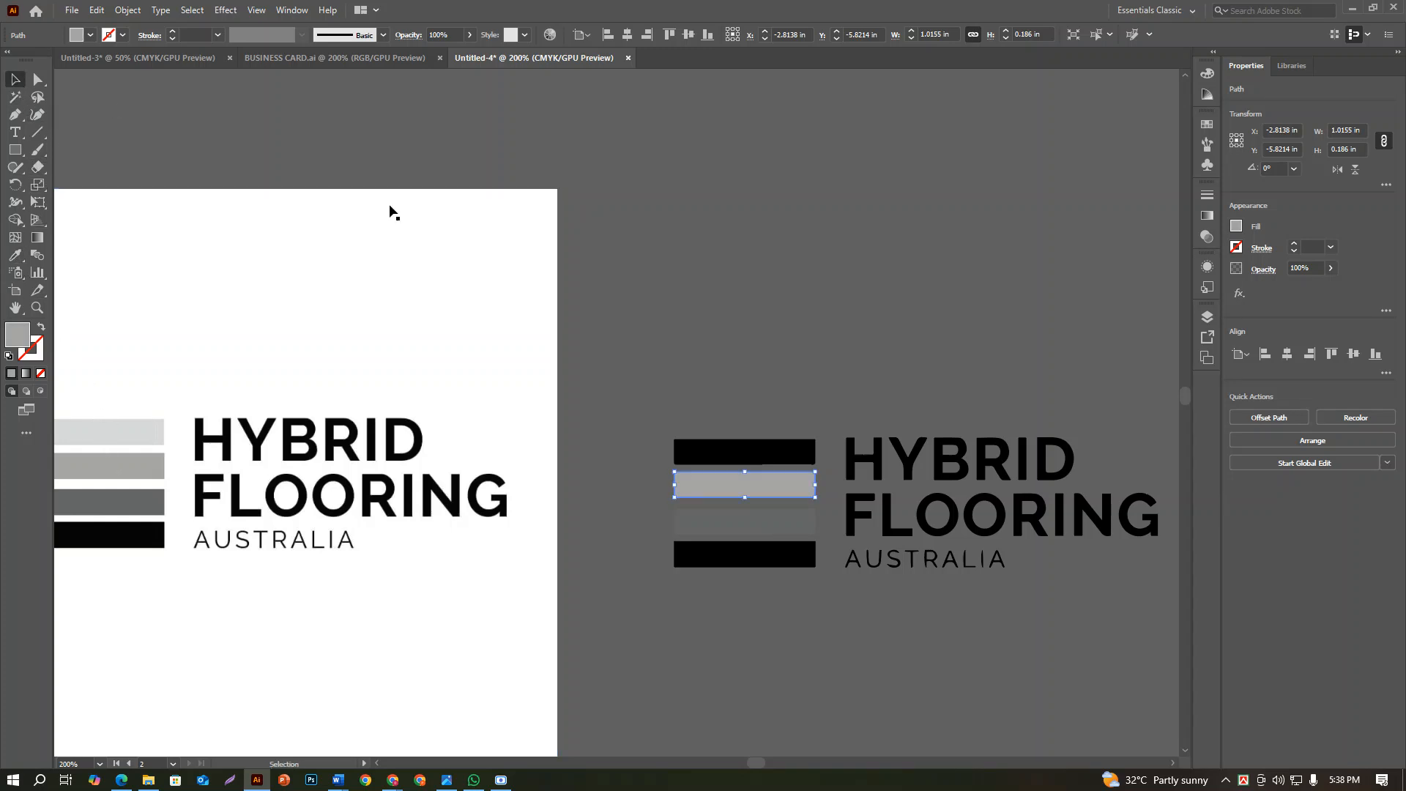
pyautogui.click(708, 397)
# Fill the traced logo's uppermost bar with the light grey sampled from the original logo's uppermost bar
pyautogui.moveTo(733, 471); pyautogui.dragTo(732, 469)
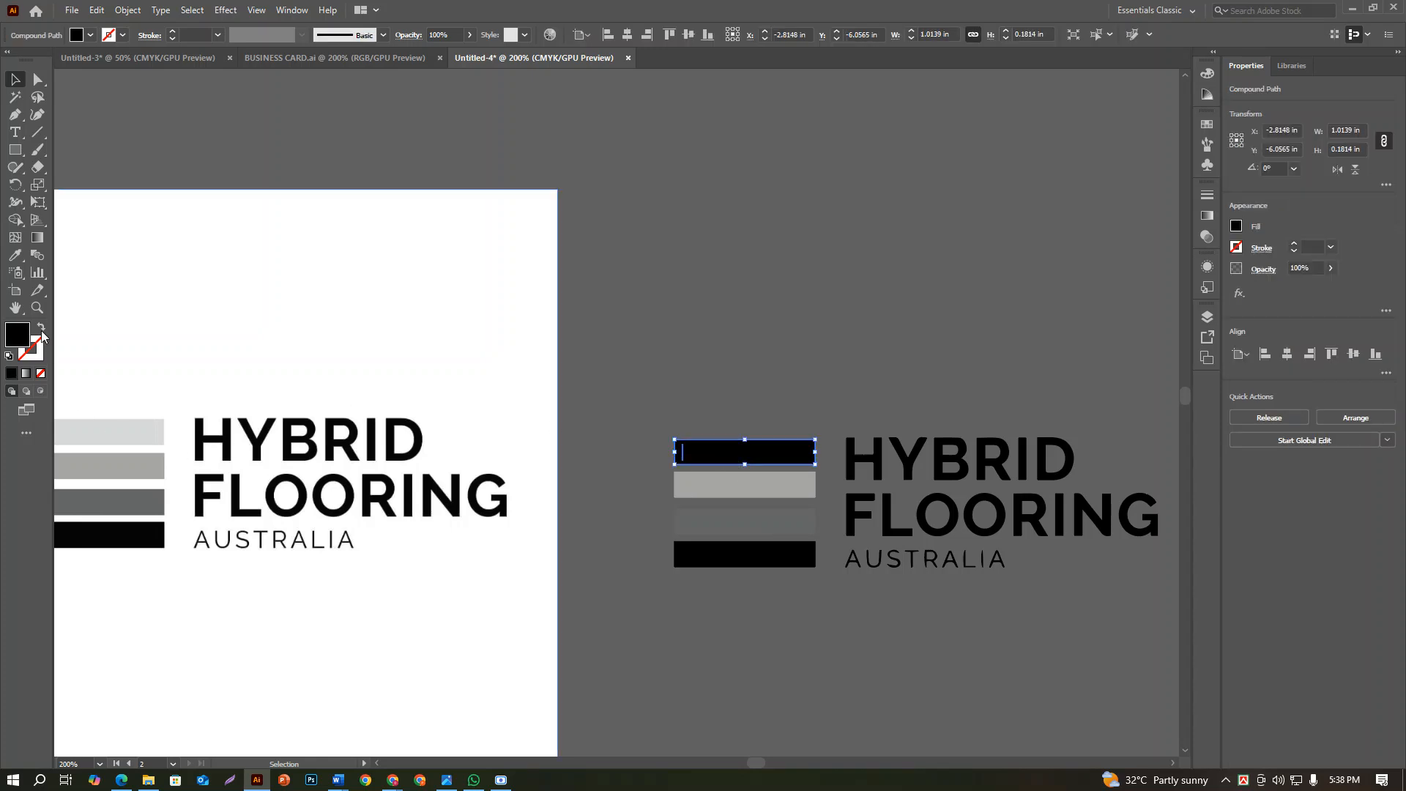
pyautogui.click(15, 255)
pyautogui.click(145, 437)
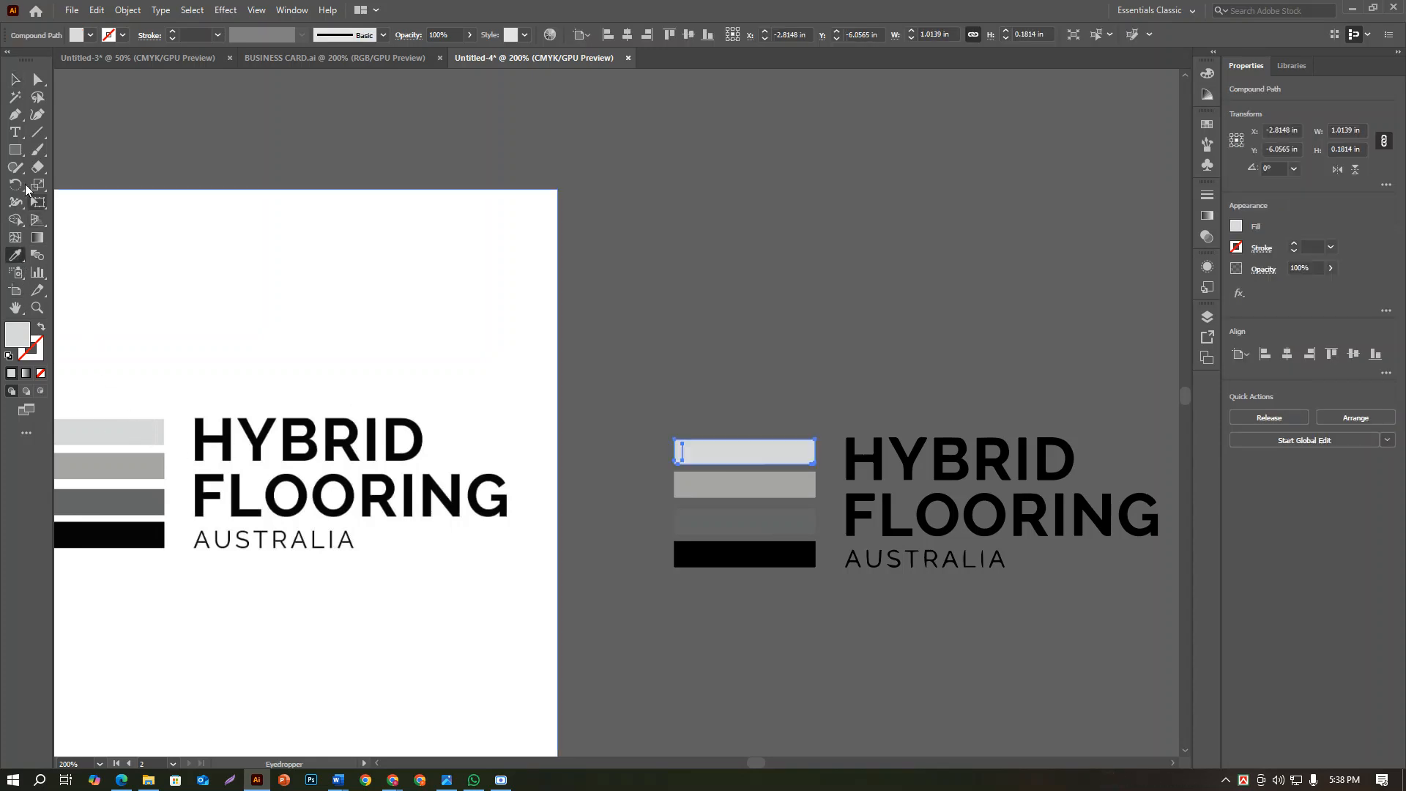
pyautogui.click(16, 79)
pyautogui.click(701, 246)
# Select all bars and lettering of the traced logo and group them into one object
pyautogui.scroll(-2, 768, 439)
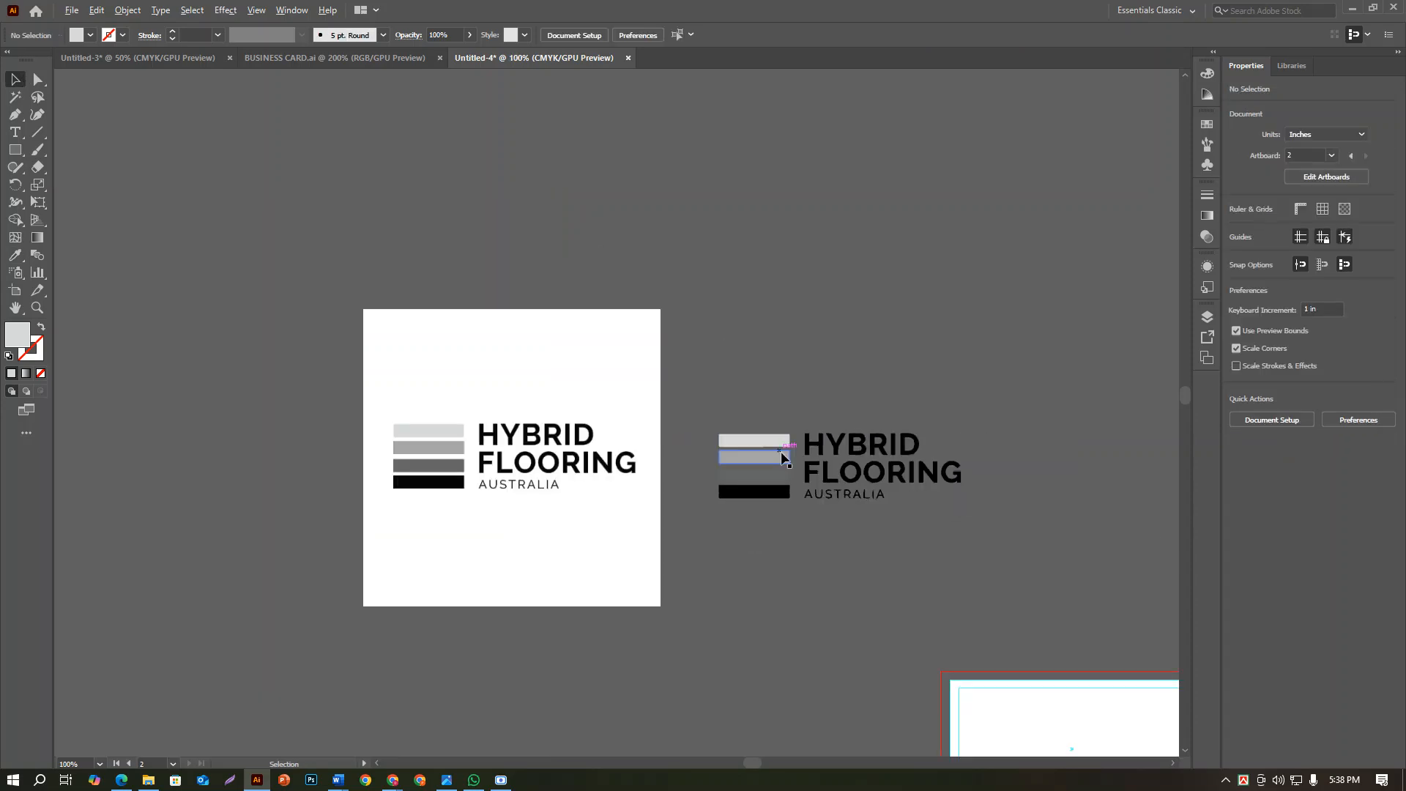
pyautogui.scroll(2, 836, 521)
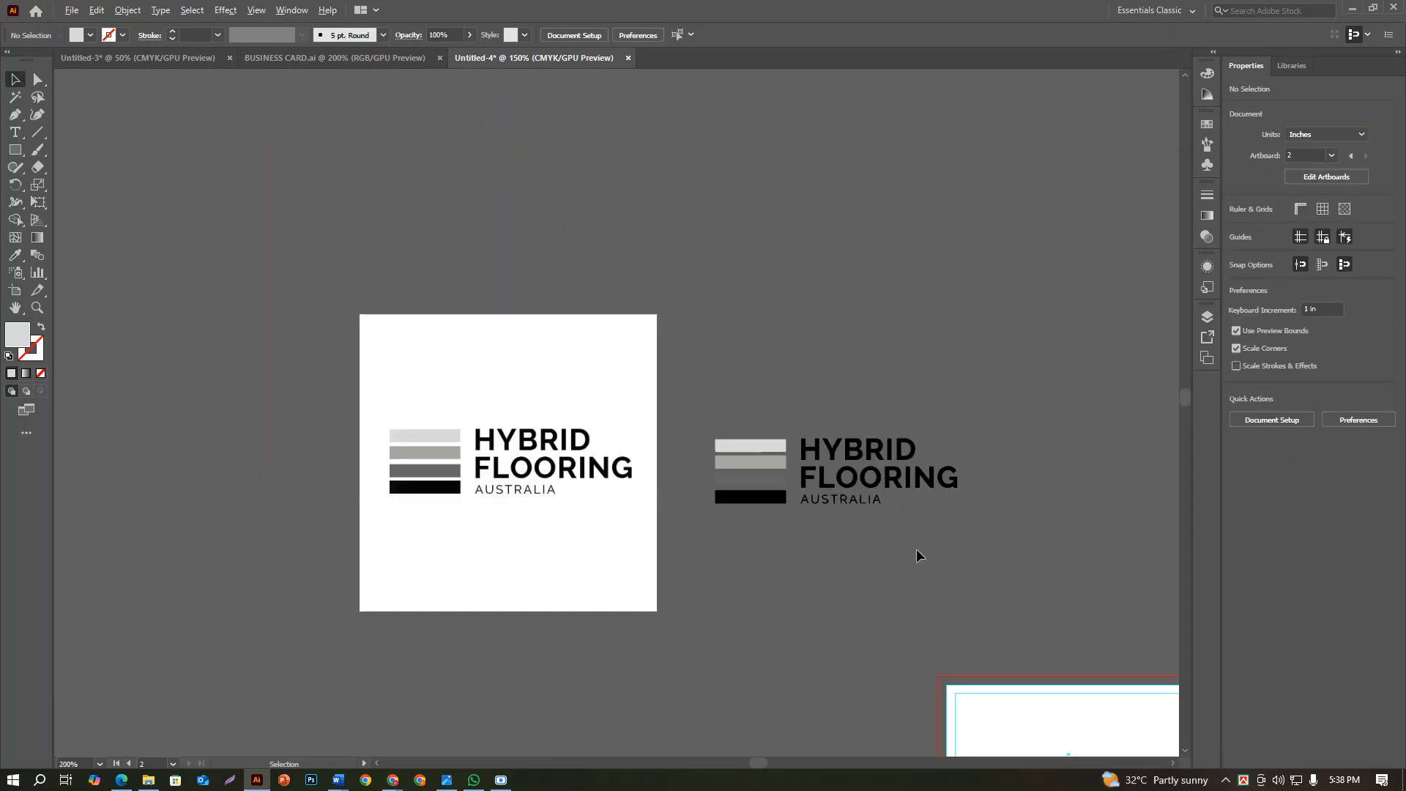
pyautogui.moveTo(704, 369); pyautogui.dragTo(713, 382)
pyautogui.scroll(-1, 713, 382)
pyautogui.moveTo(941, 514); pyautogui.dragTo(776, 491)
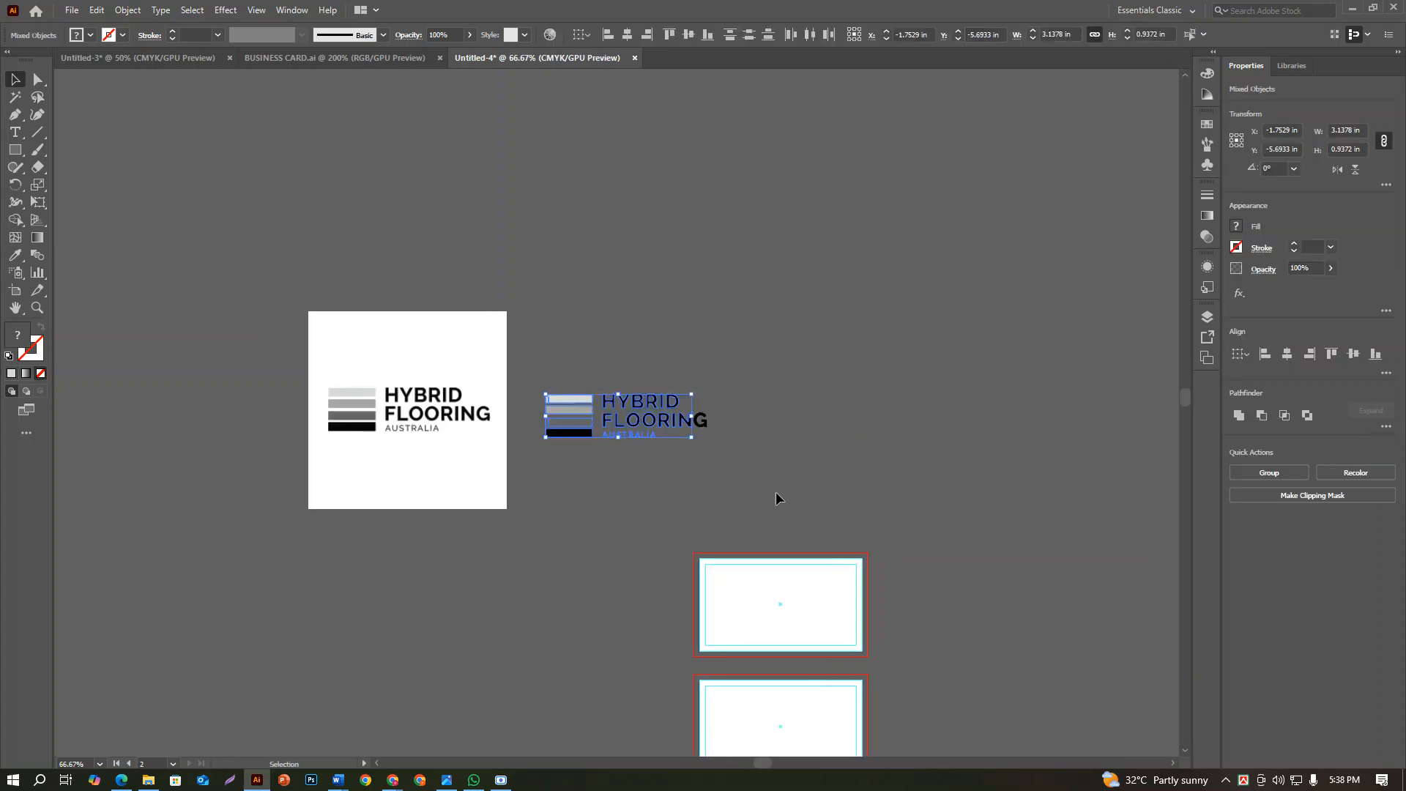
pyautogui.click(719, 464)
pyautogui.moveTo(550, 367); pyautogui.dragTo(549, 364)
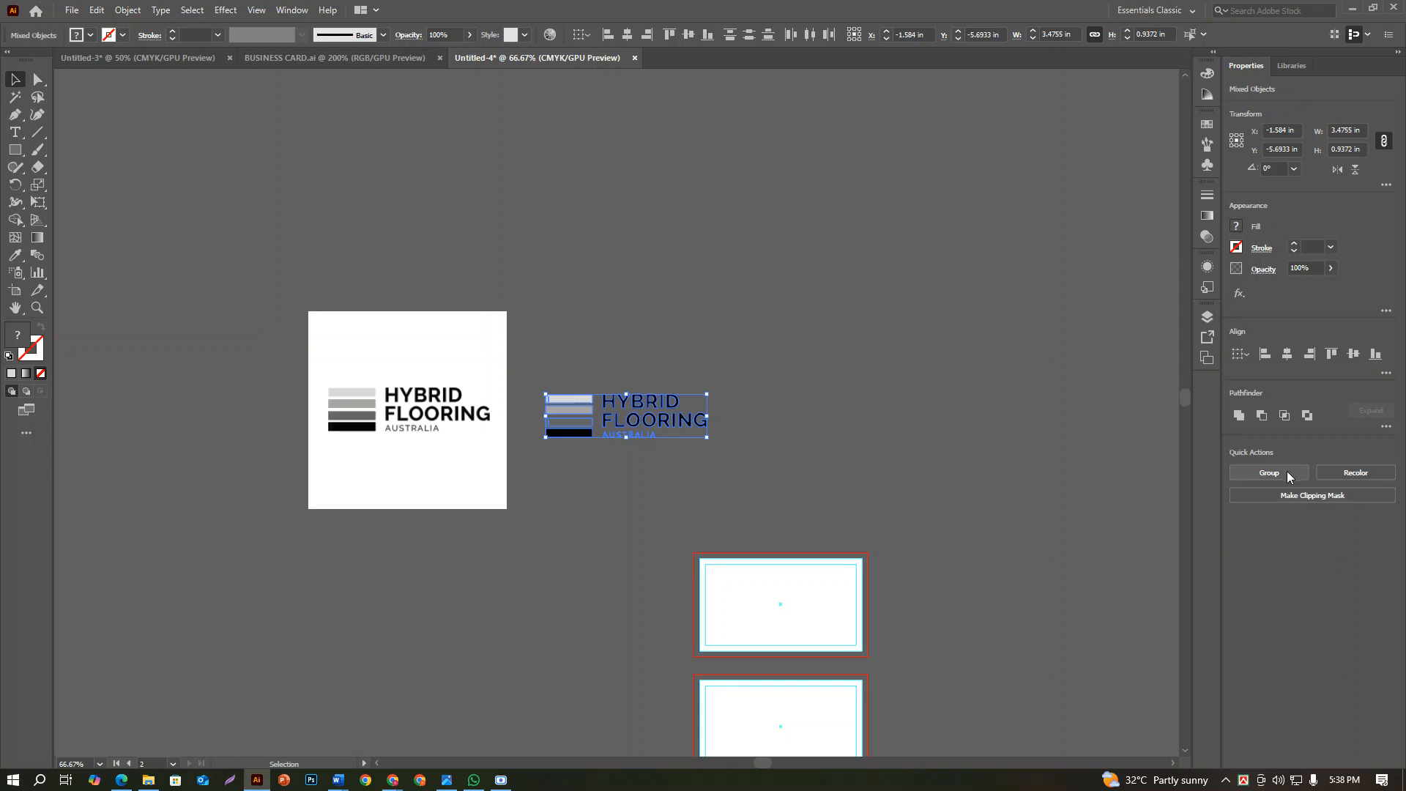
pyautogui.click(1269, 472)
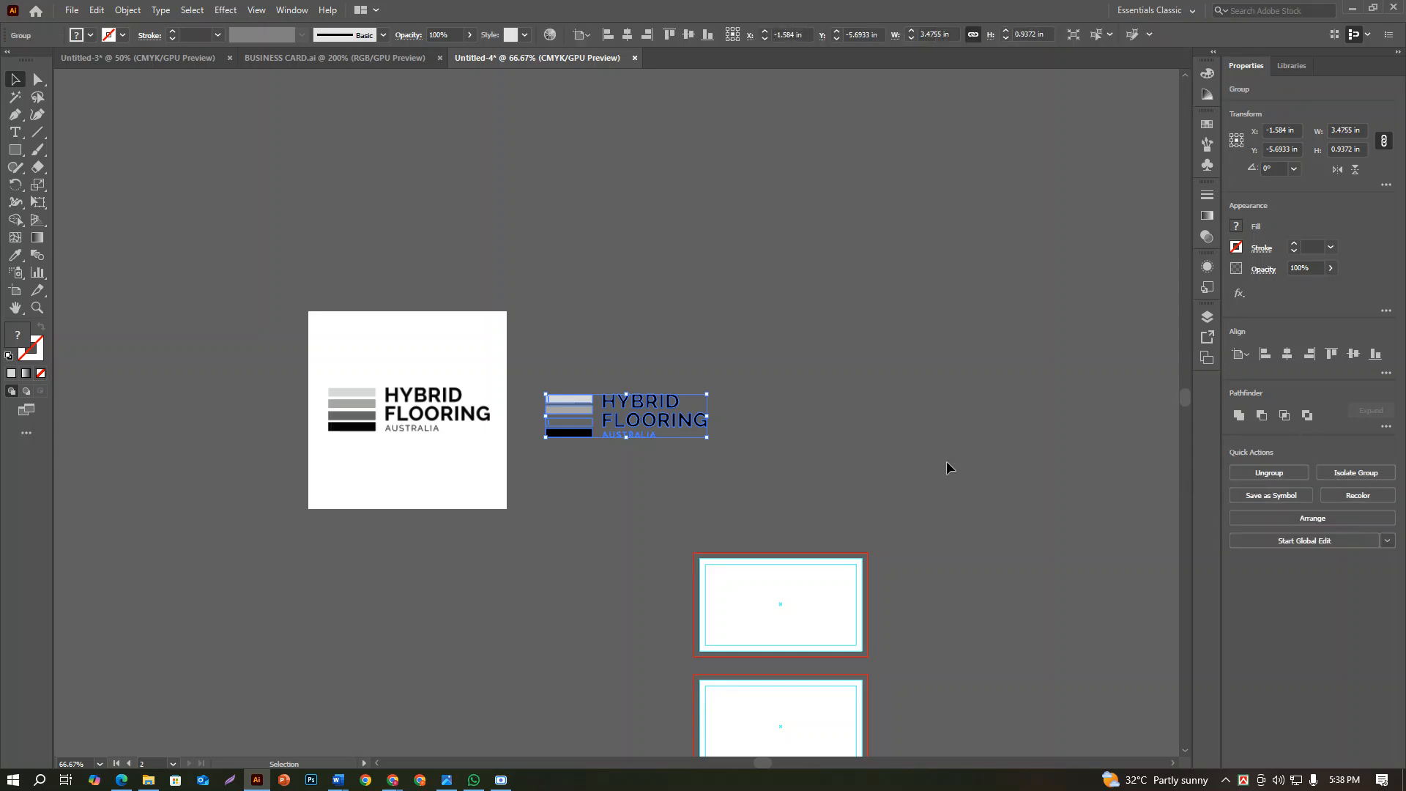
# Move the grouped logo onto the first card, scale it proportionally to about 1.66 in wide, and place it near the card's centre
pyautogui.moveTo(577, 416); pyautogui.dragTo(761, 606)
pyautogui.scroll(2, 776, 615)
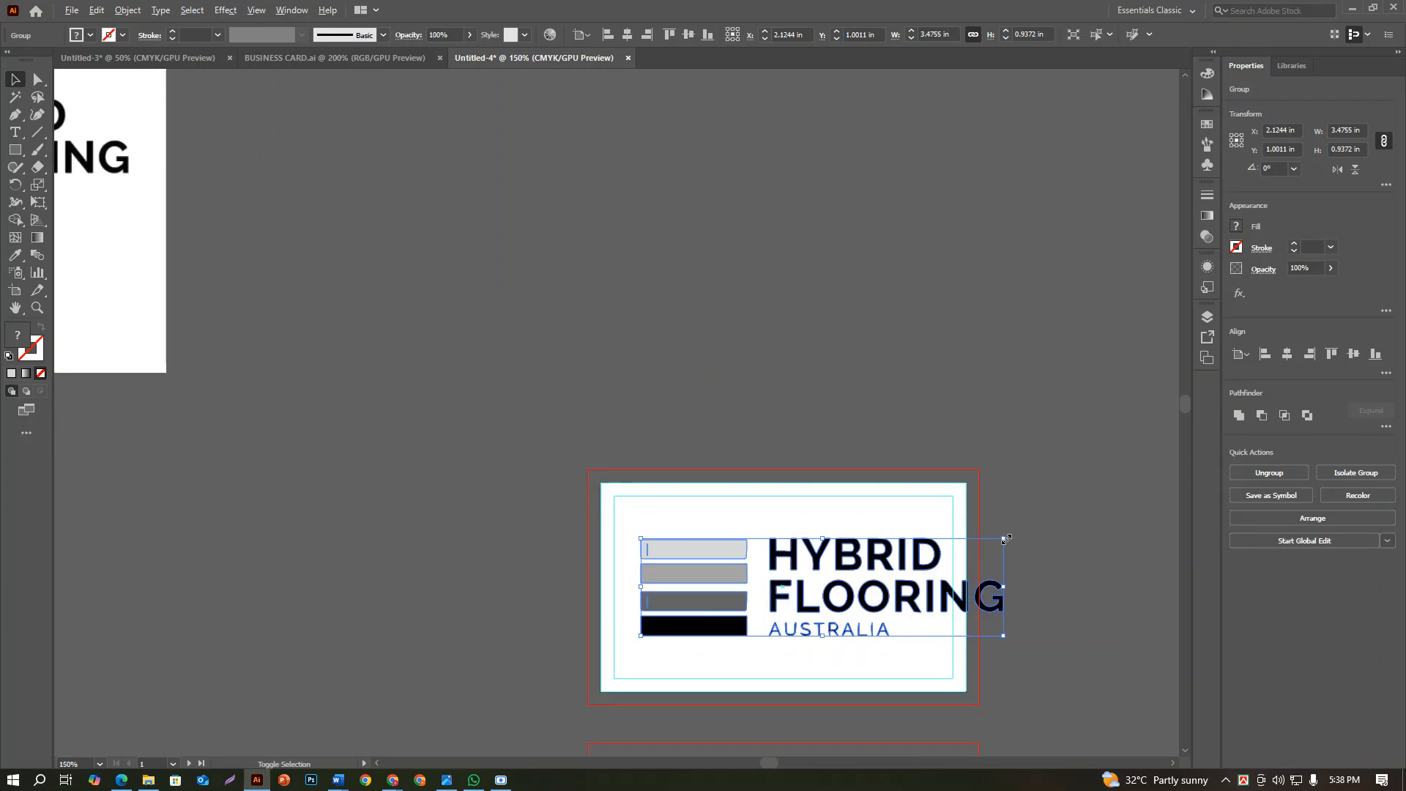
pyautogui.moveTo(1006, 539); pyautogui.dragTo(981, 564)
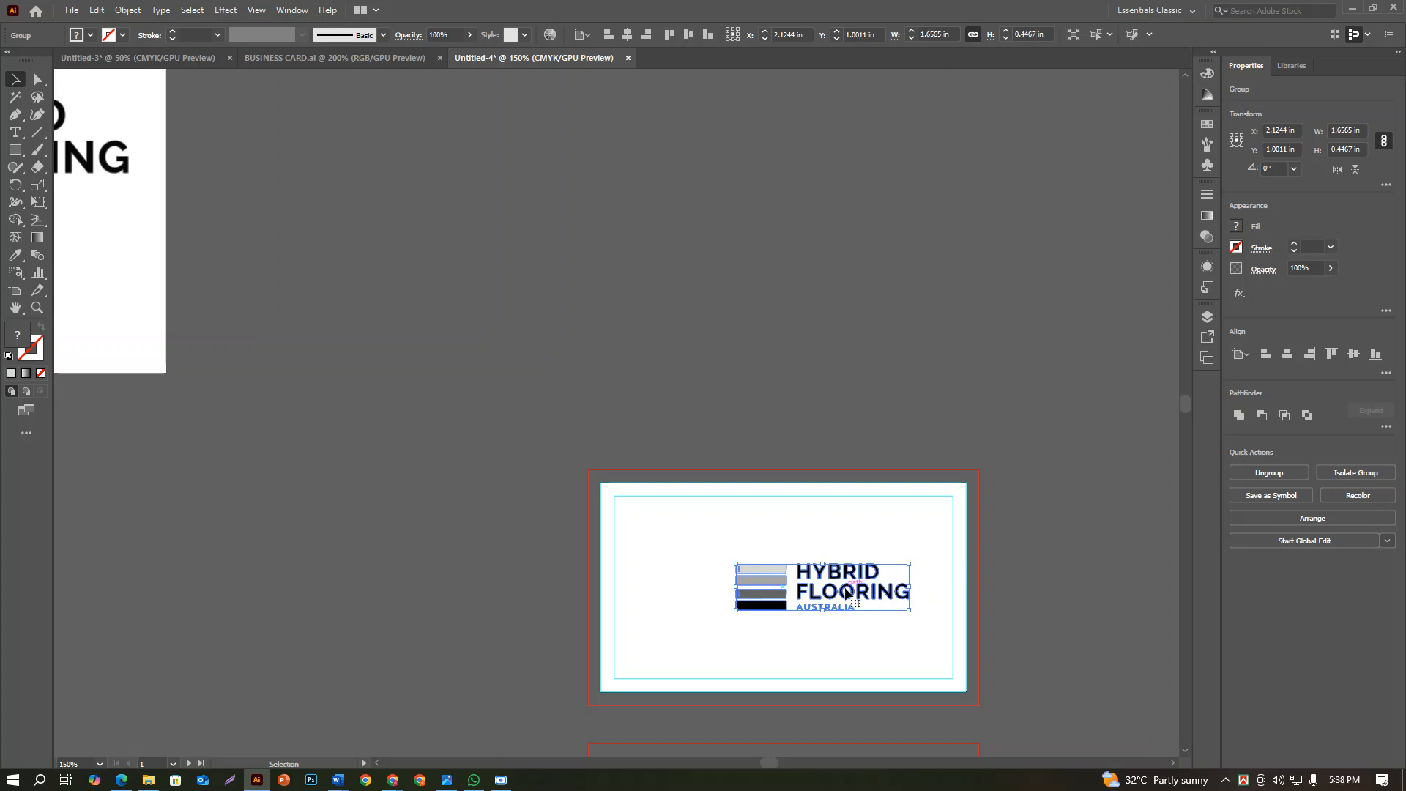
pyautogui.moveTo(846, 592)
pyautogui.mouseDown()
pyautogui.moveTo(815, 591)
pyautogui.moveTo(867, 576)
pyautogui.mouseUp()
pyautogui.click(848, 639)
pyautogui.scroll(-1, 848, 639)
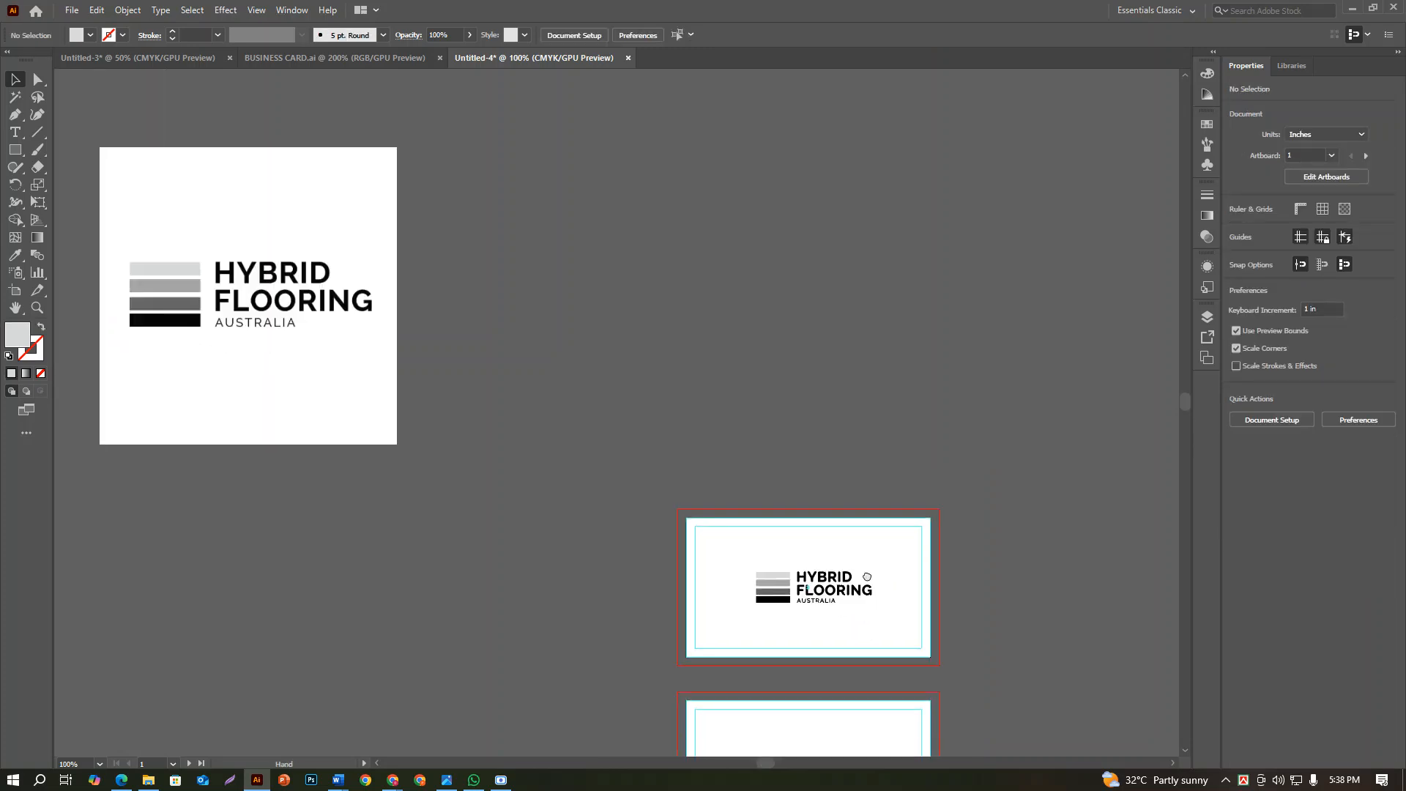
pyautogui.scroll(-3, 842, 568)
pyautogui.scroll(2, 759, 479)
pyautogui.click(759, 480)
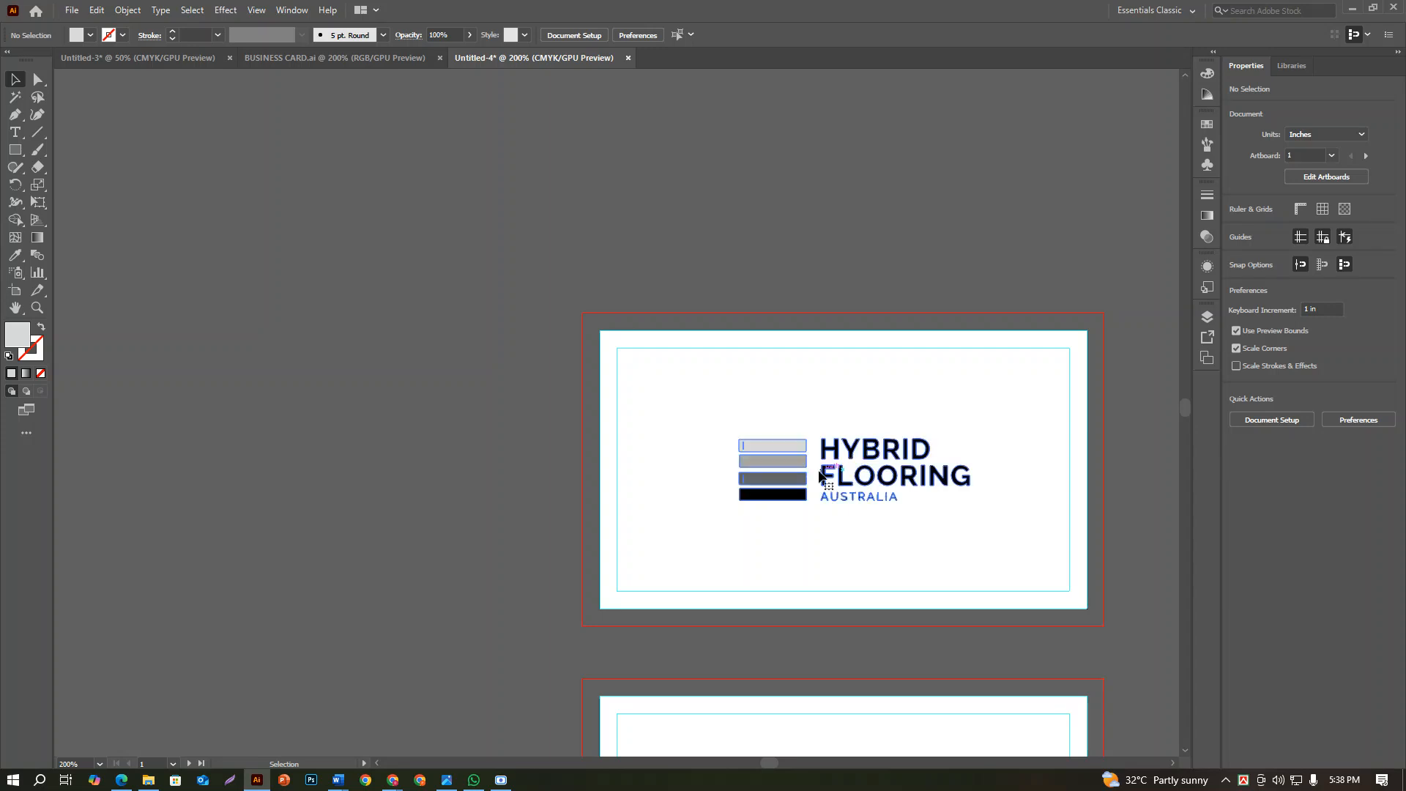
# Centre the grouped logo horizontally on the first card
pyautogui.click(1288, 355)
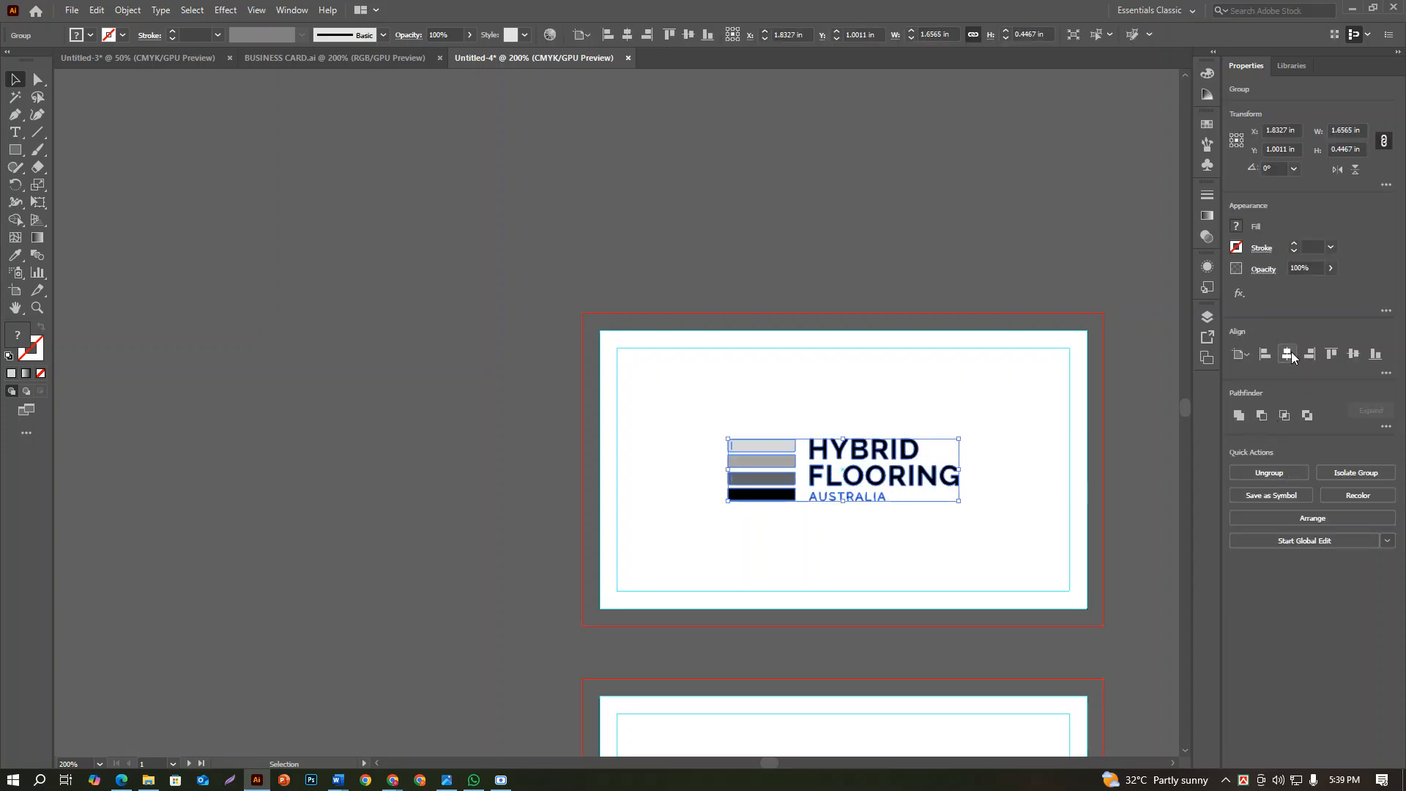
pyautogui.click(1029, 398)
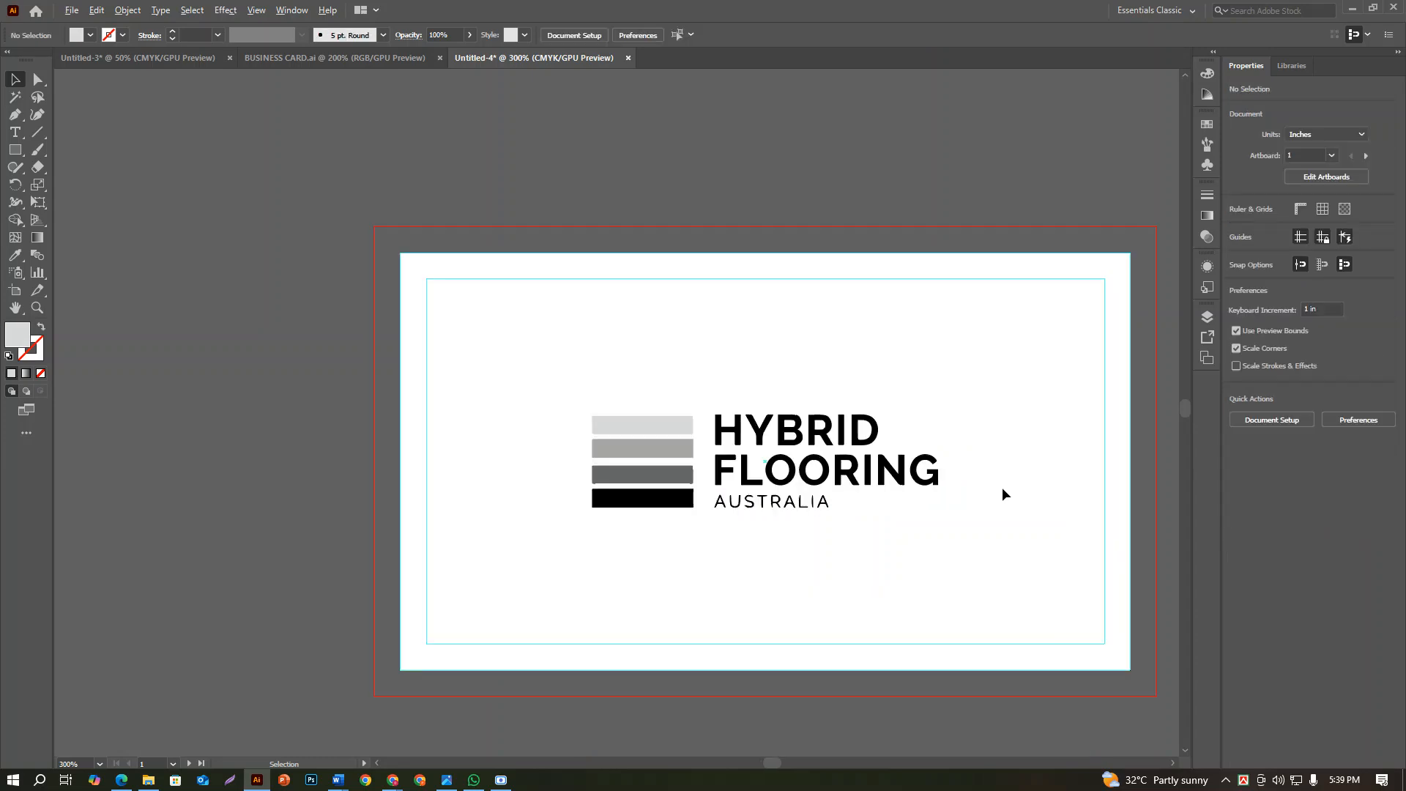
pyautogui.moveTo(984, 497); pyautogui.dragTo(858, 442)
pyautogui.scroll(1, 825, 462)
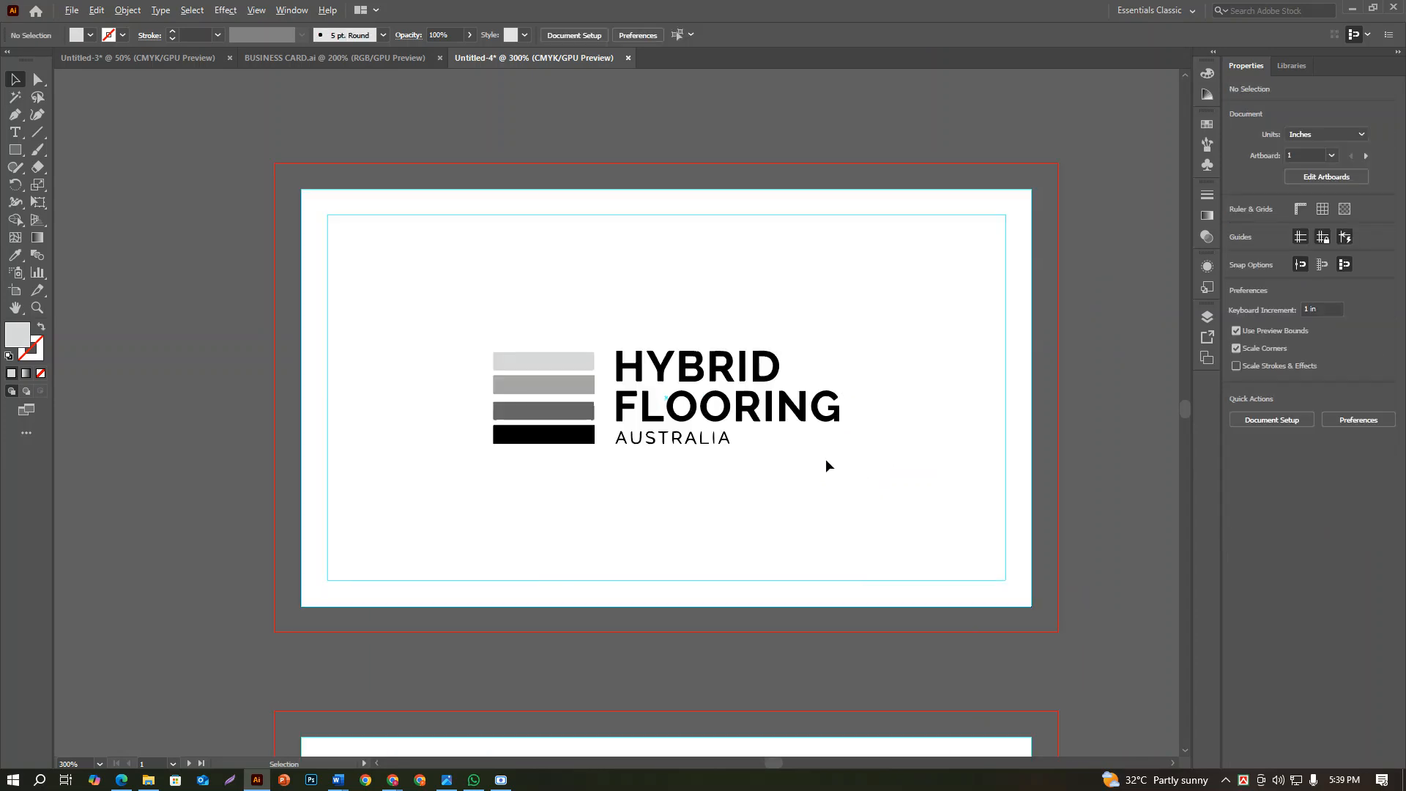
pyautogui.scroll(-2, 827, 462)
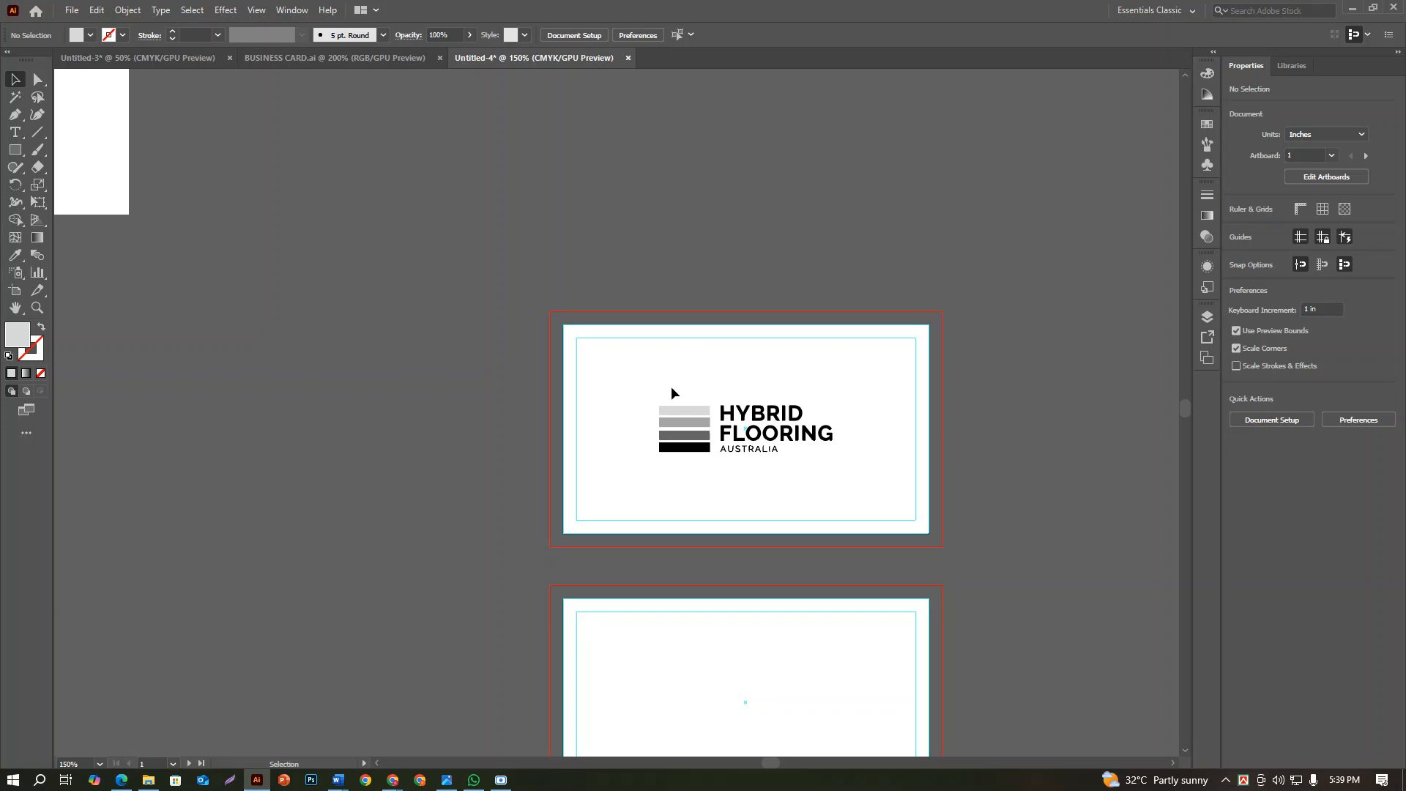
pyautogui.scroll(2, 683, 432)
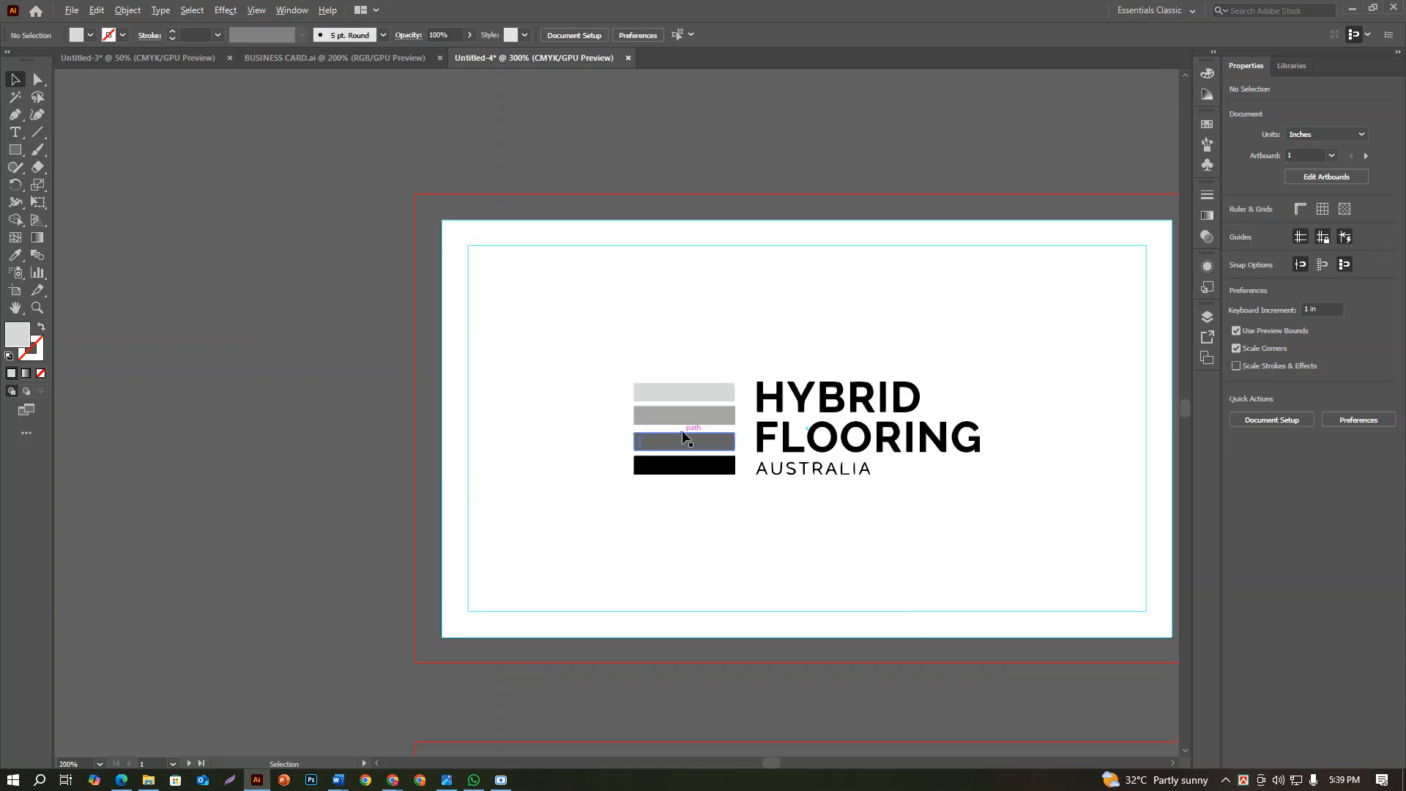
pyautogui.scroll(-3, 681, 437)
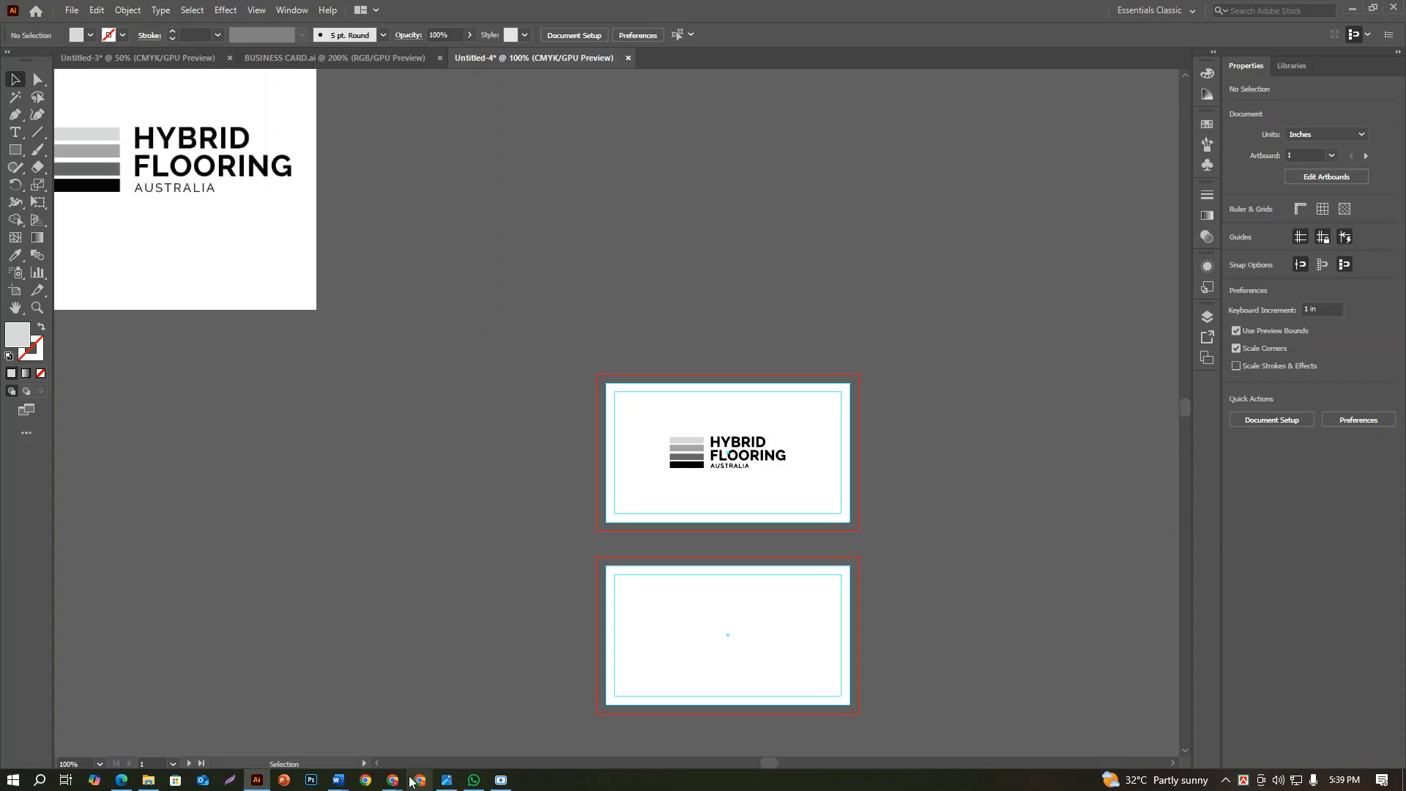
# Switch to the Hybrid Flooring Australia website in Chrome, sample the wood slat panel with the colour picker extension, and copy hex code #ab8e8a
pyautogui.moveTo(410, 782)
pyautogui.click(353, 659)
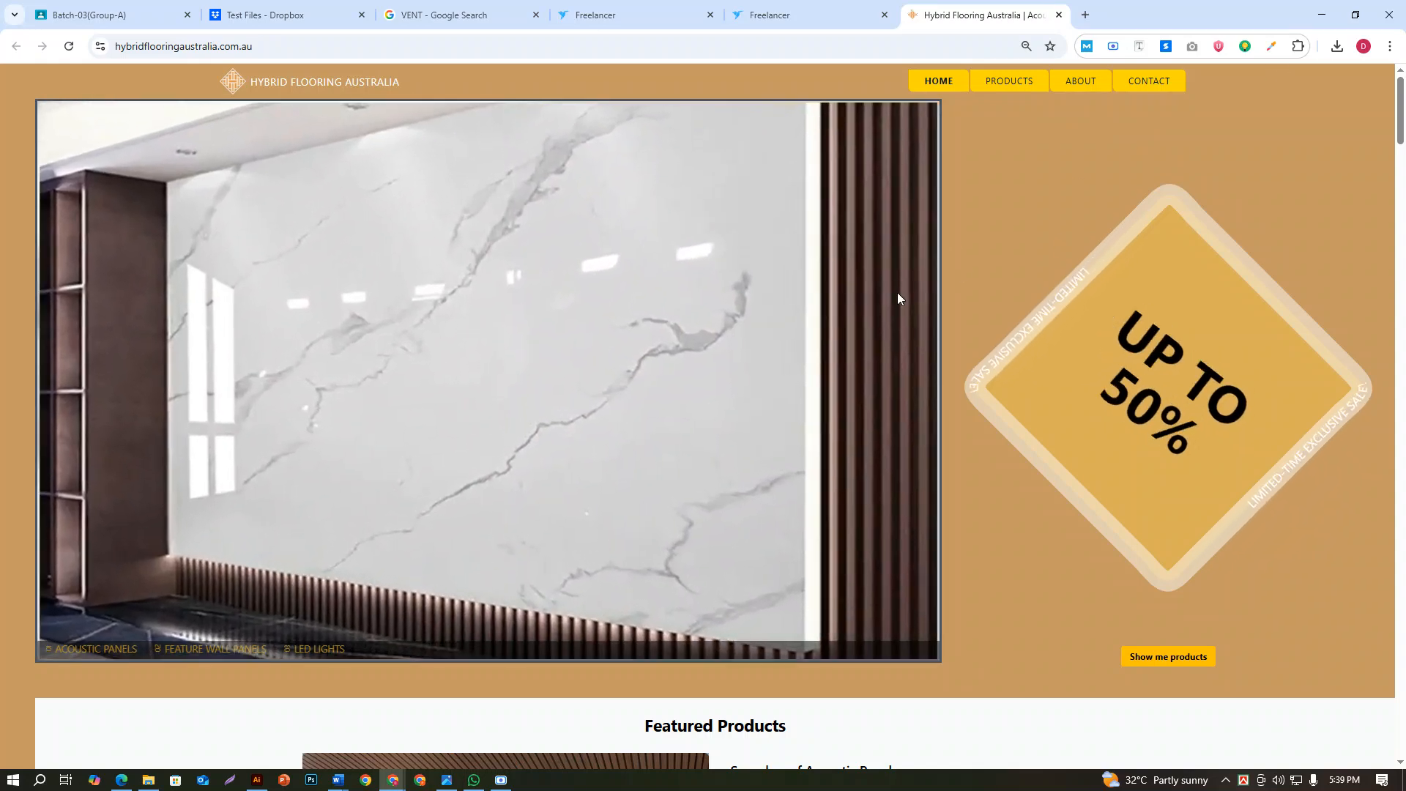
pyautogui.click(1270, 46)
pyautogui.click(1239, 80)
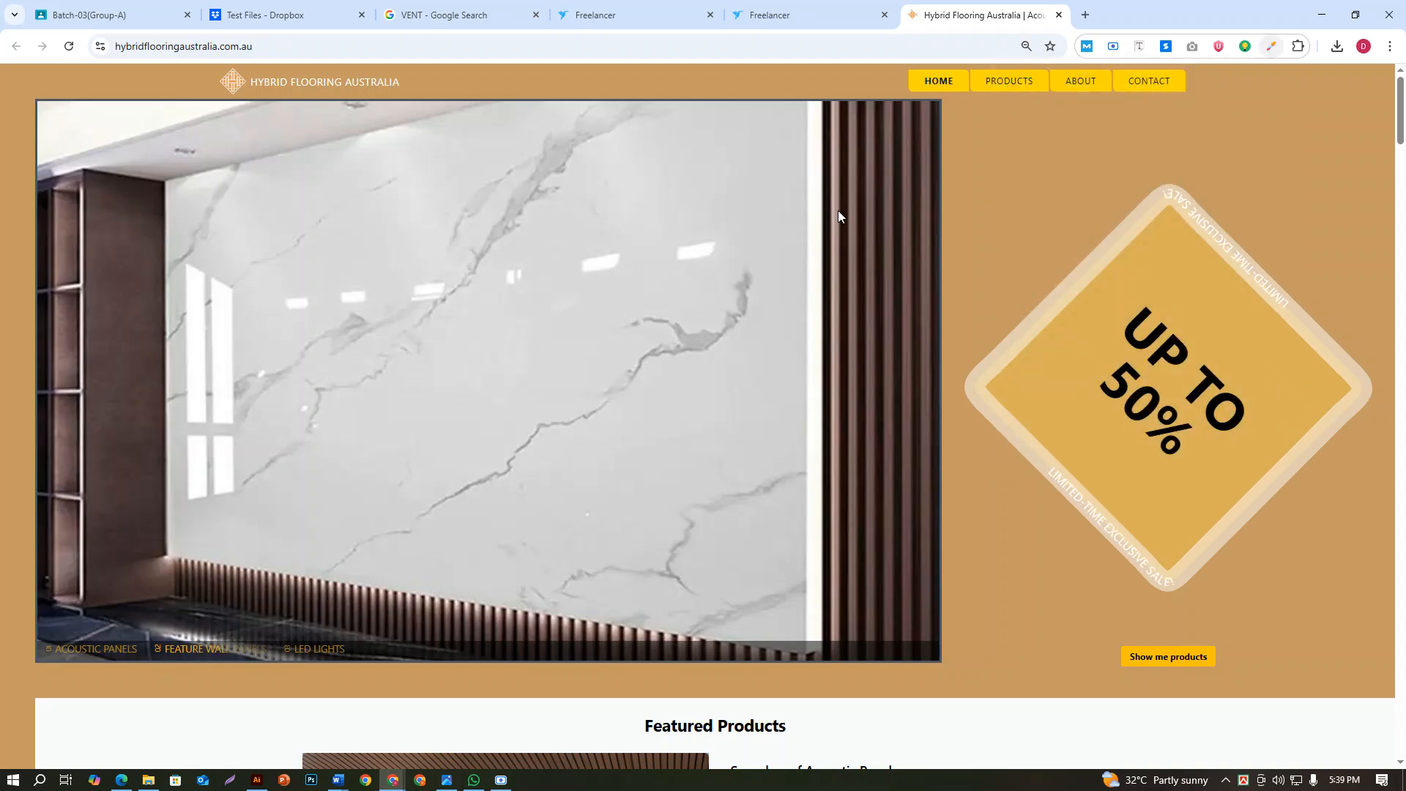
pyautogui.click(838, 212)
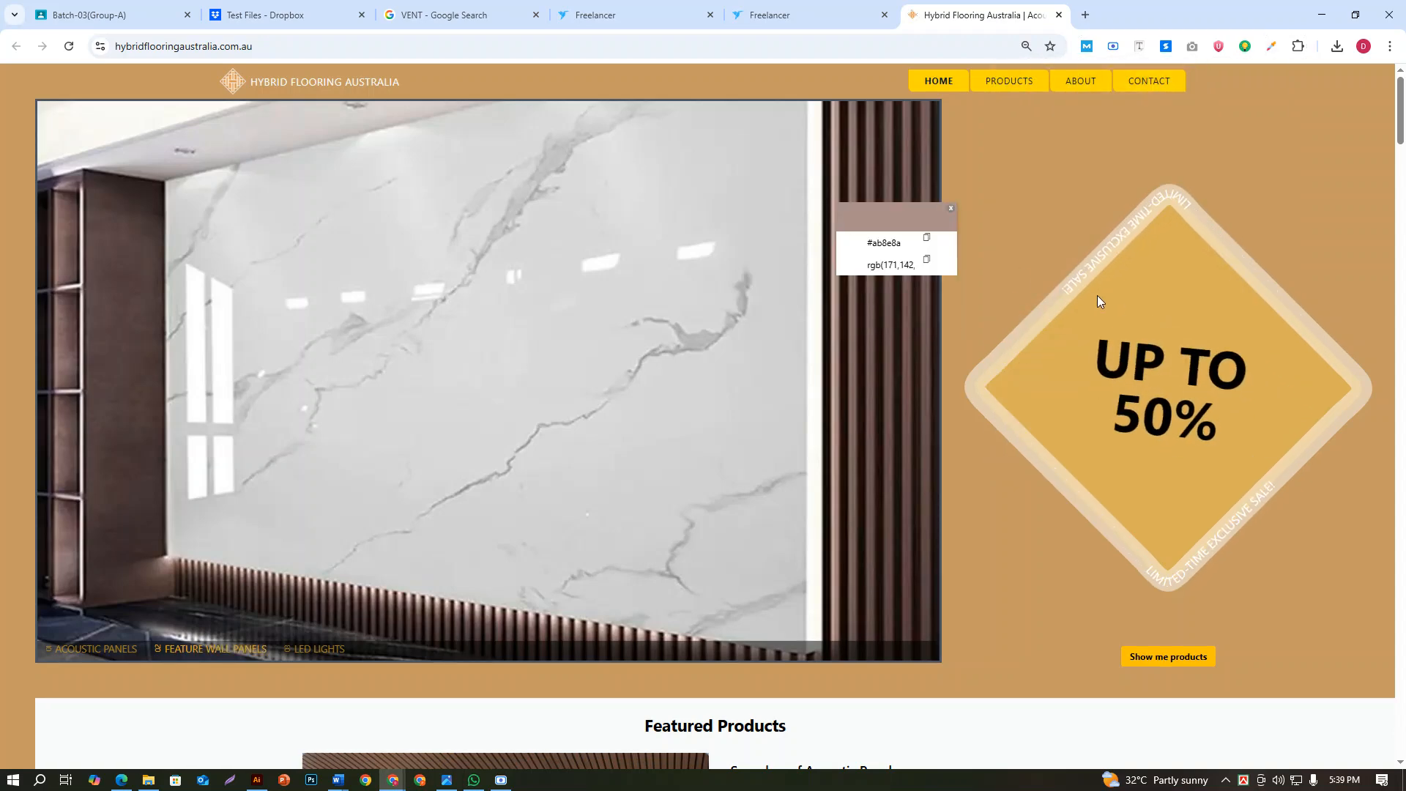
pyautogui.click(927, 239)
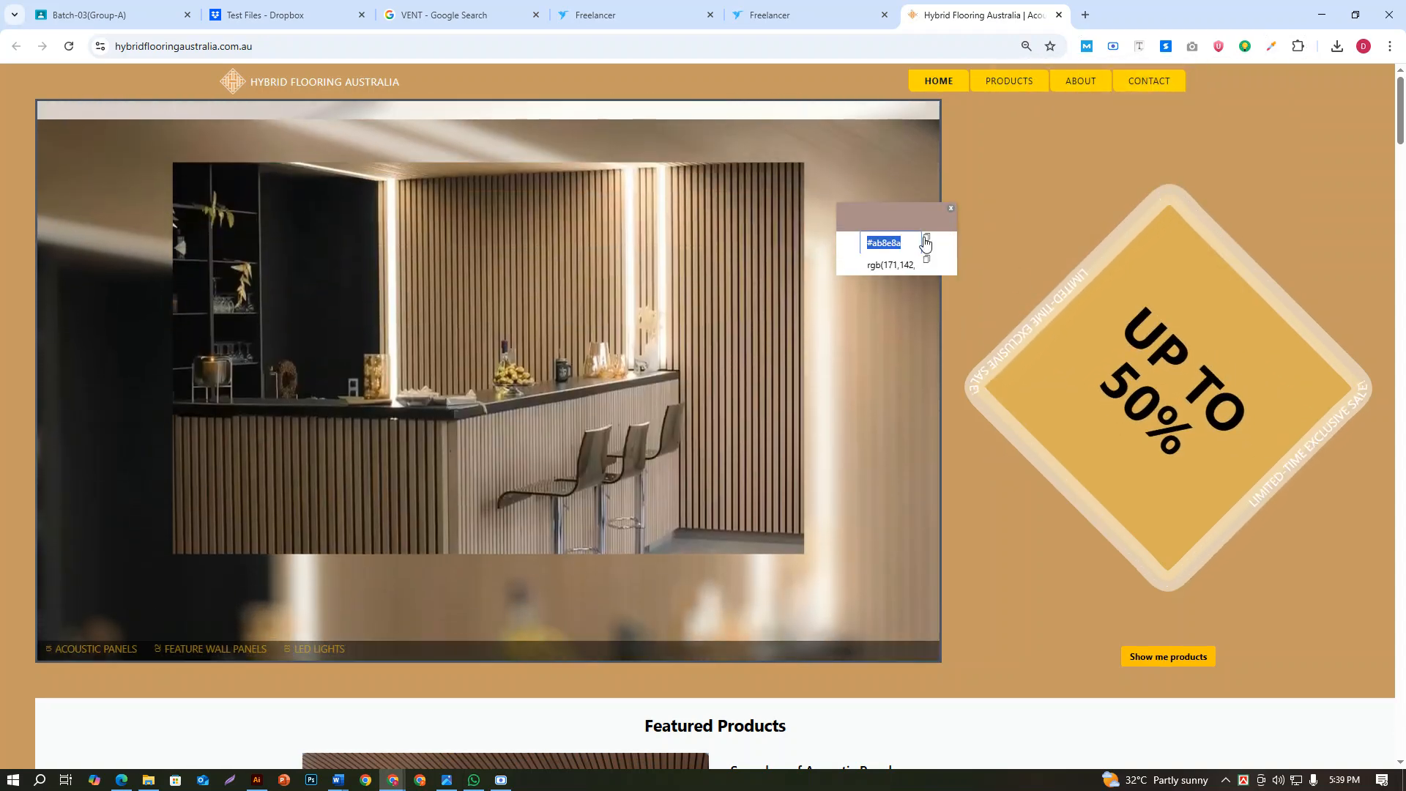
pyautogui.click(926, 238)
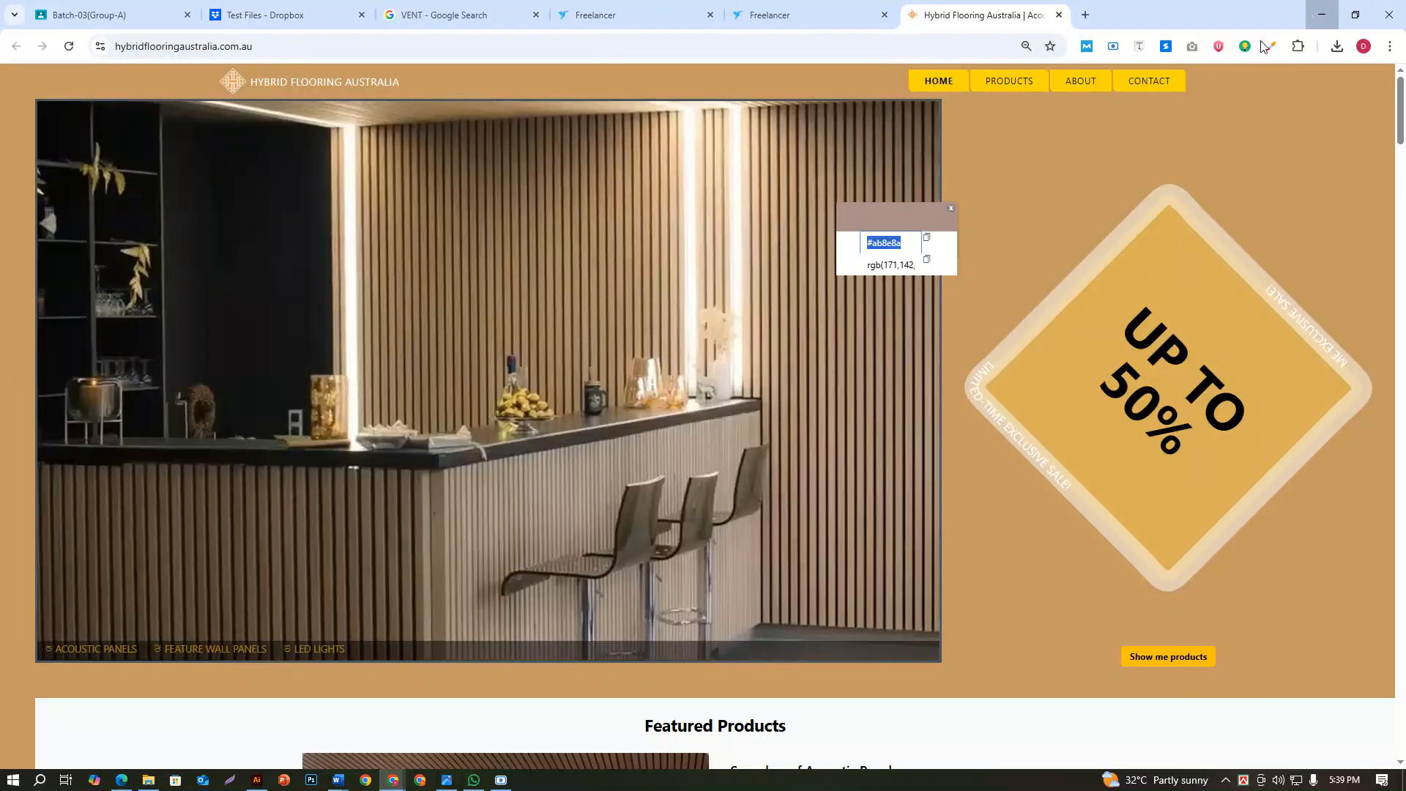
# Return to Illustrator and draw a narrow vertical rectangle about 0.11 in wide and 2.14 in high on the empty canvas beside the first card
pyautogui.click(1322, 14)
pyautogui.click(15, 150)
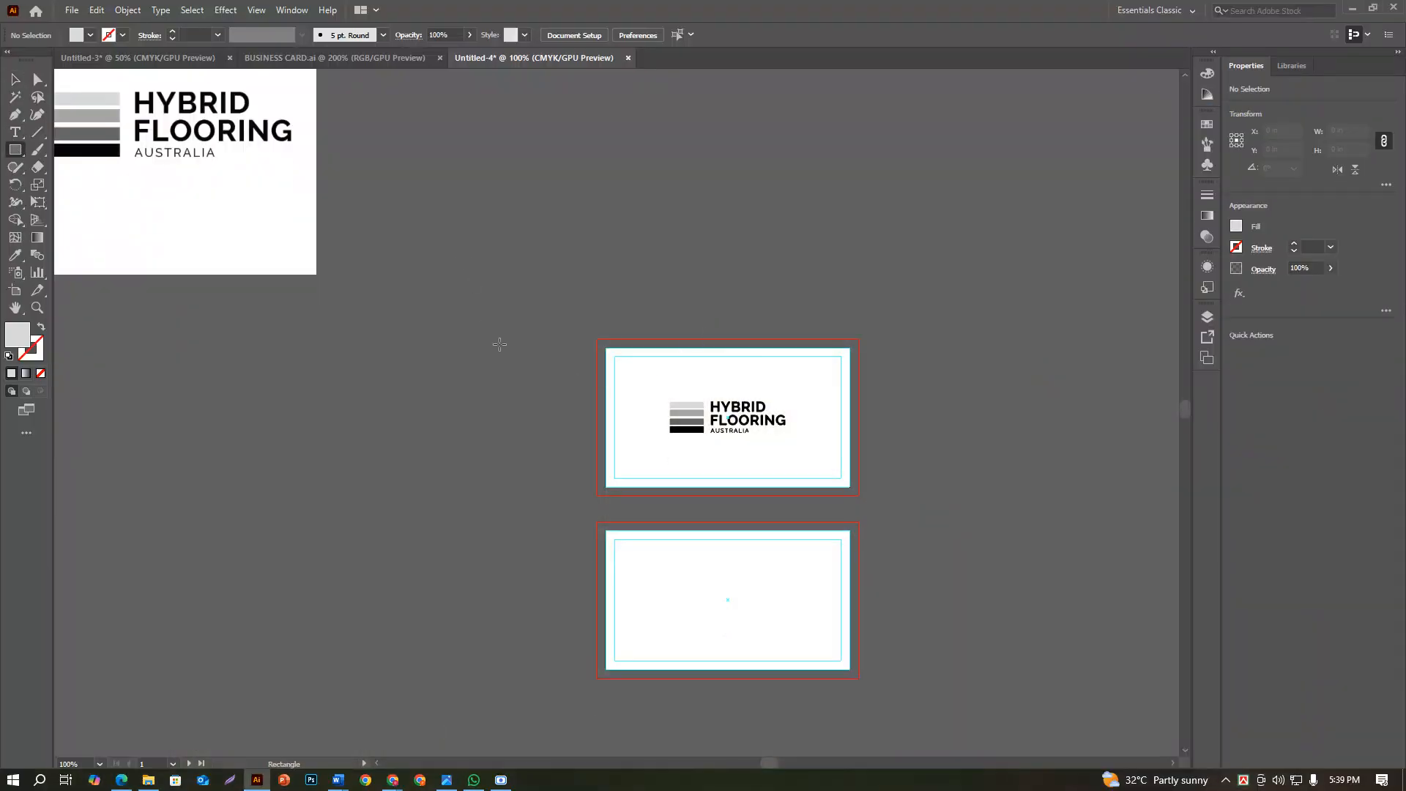
pyautogui.moveTo(506, 357); pyautogui.dragTo(511, 505)
pyautogui.scroll(3, 513, 493)
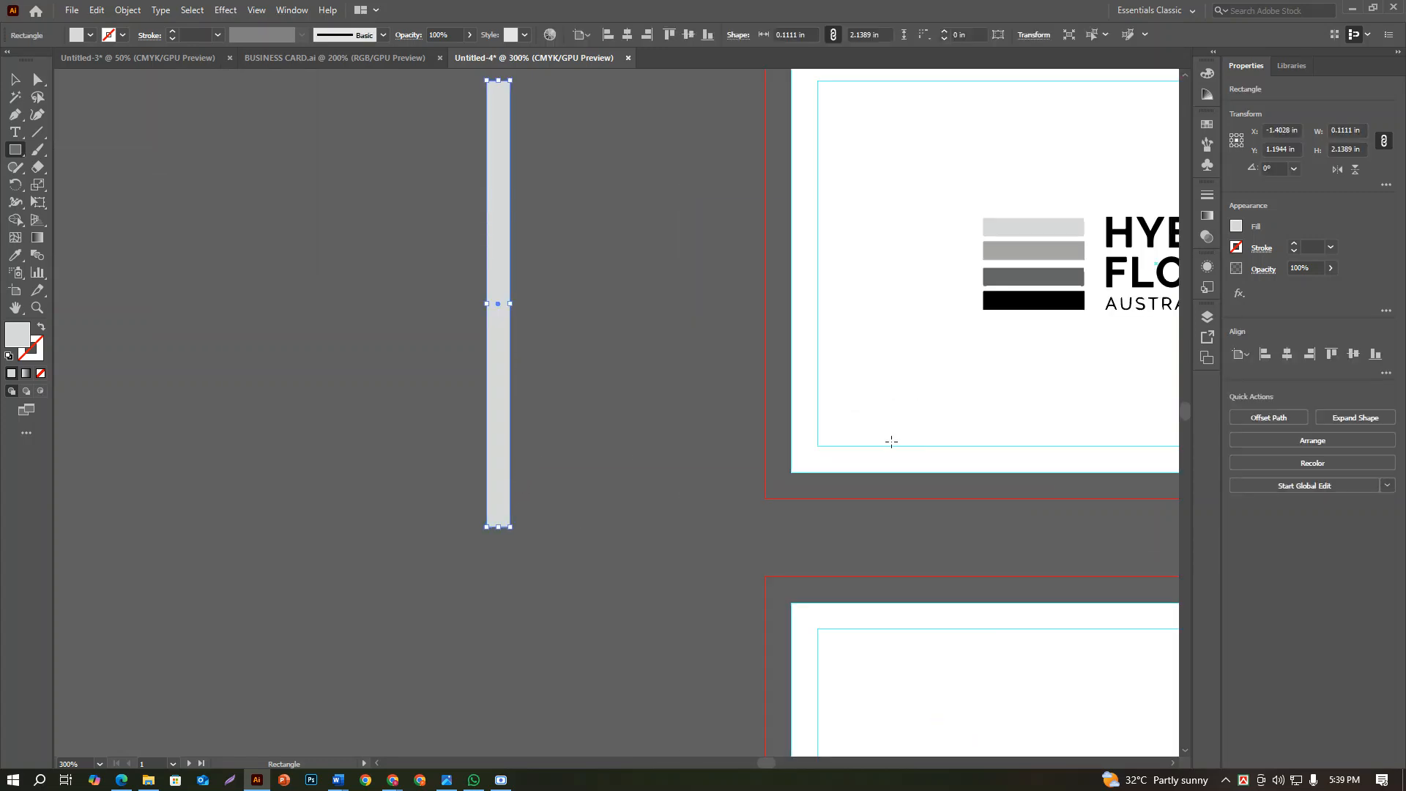
pyautogui.scroll(1, 891, 441)
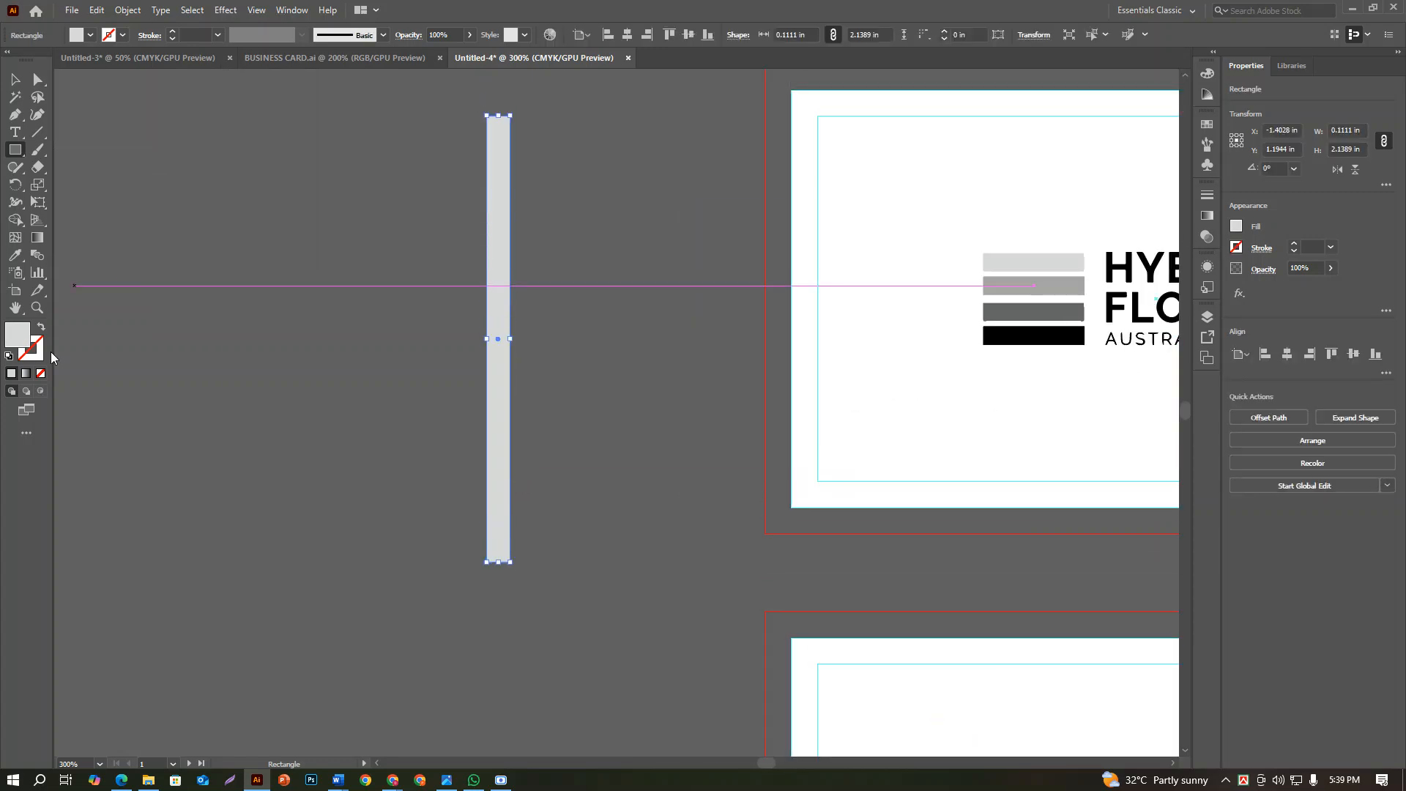
# Fill the narrow rectangle with the copied website colour #ab8e8a
pyautogui.doubleClick(19, 344)
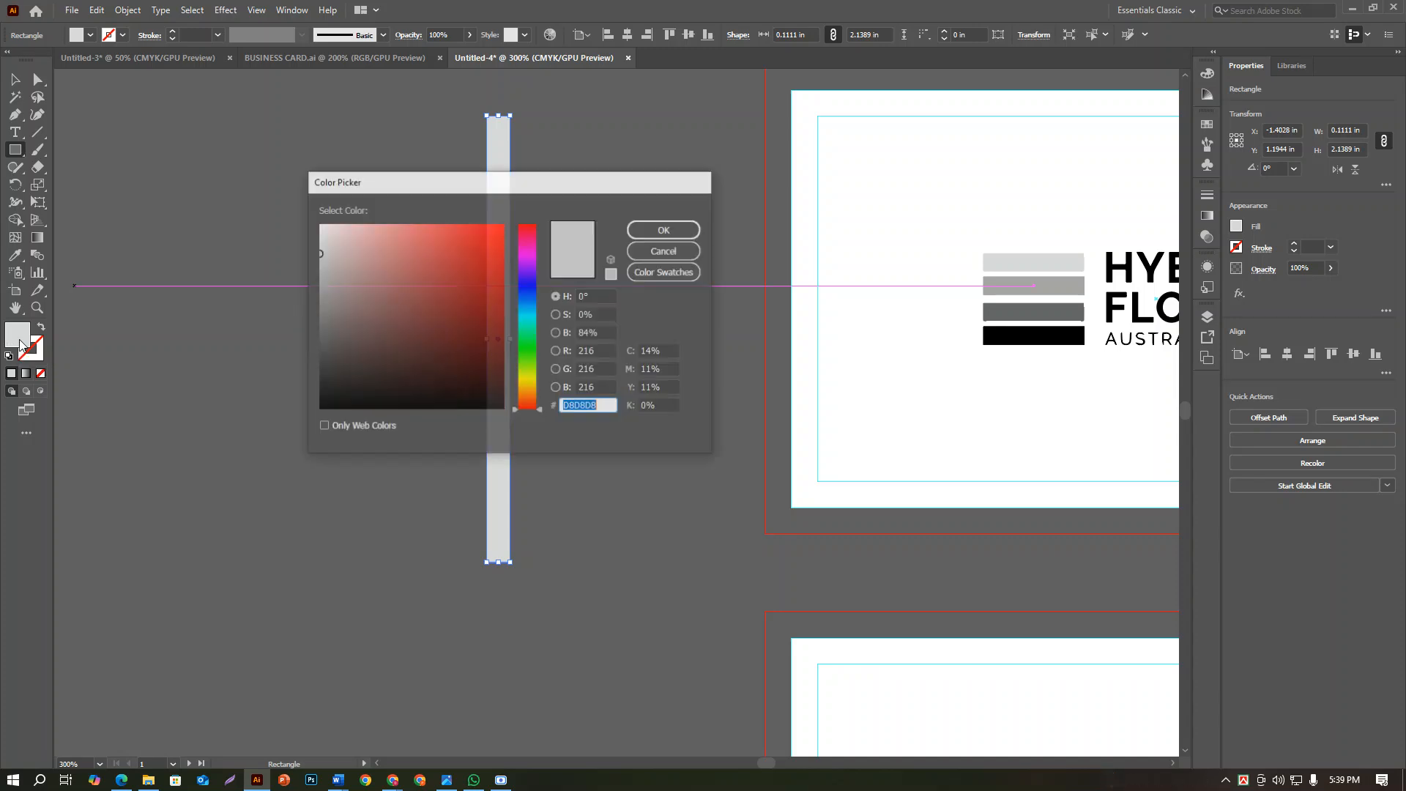
pyautogui.hotkey('ctrl', 'v')
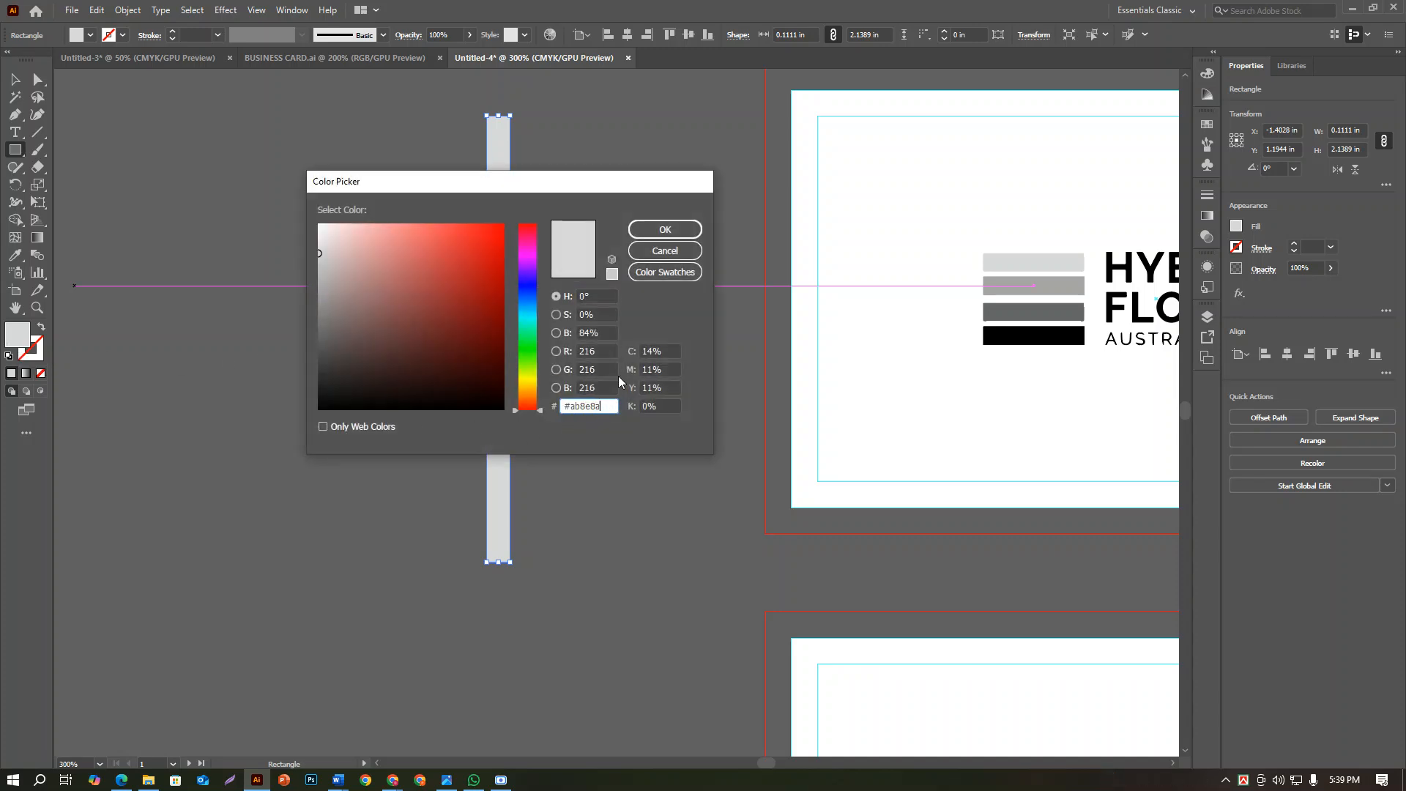
pyautogui.click(669, 229)
# Set the rectangle's height to 2 in with proportions linked and place it flush inside the first card's left edge, spanning its full height
pyautogui.click(15, 79)
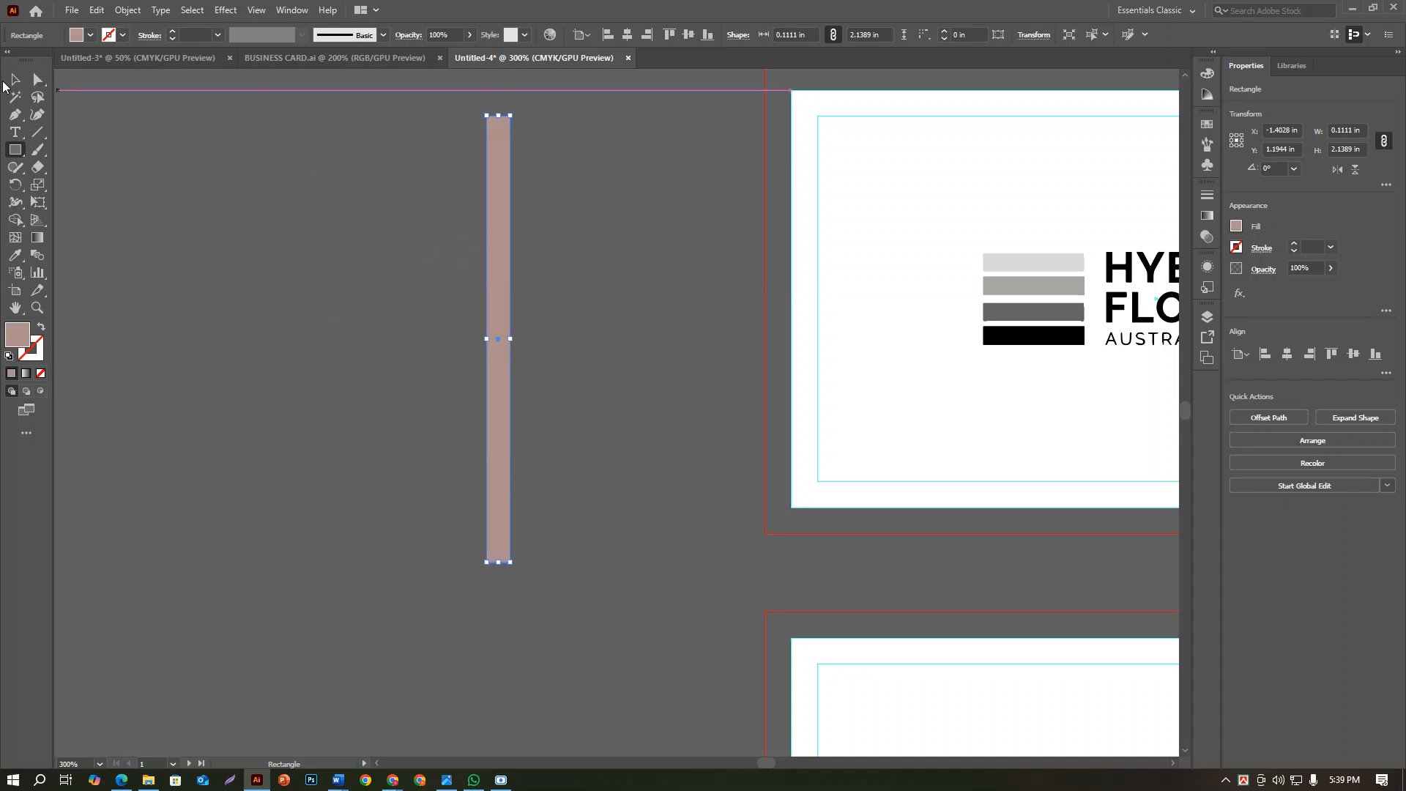
pyautogui.click(1359, 150)
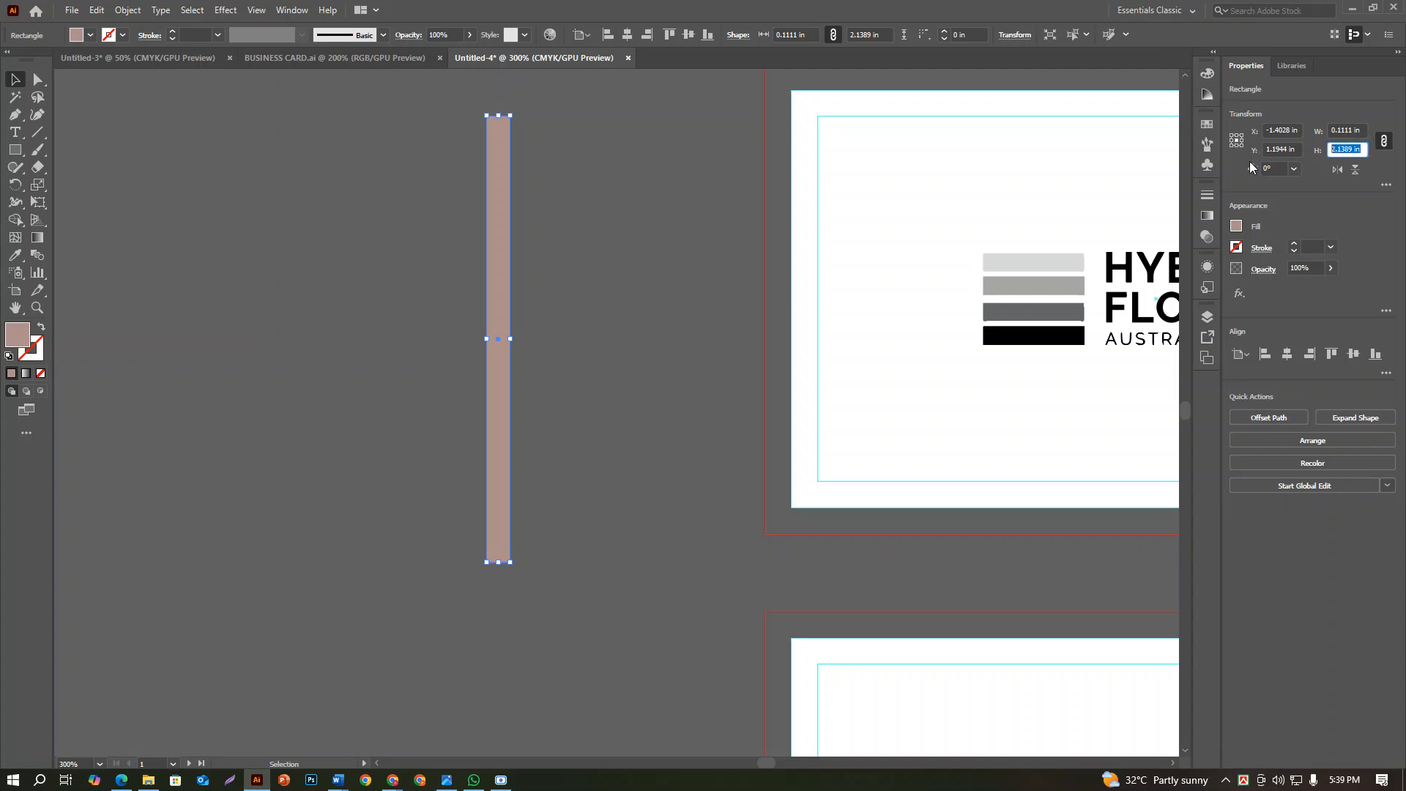
pyautogui.press('Return')
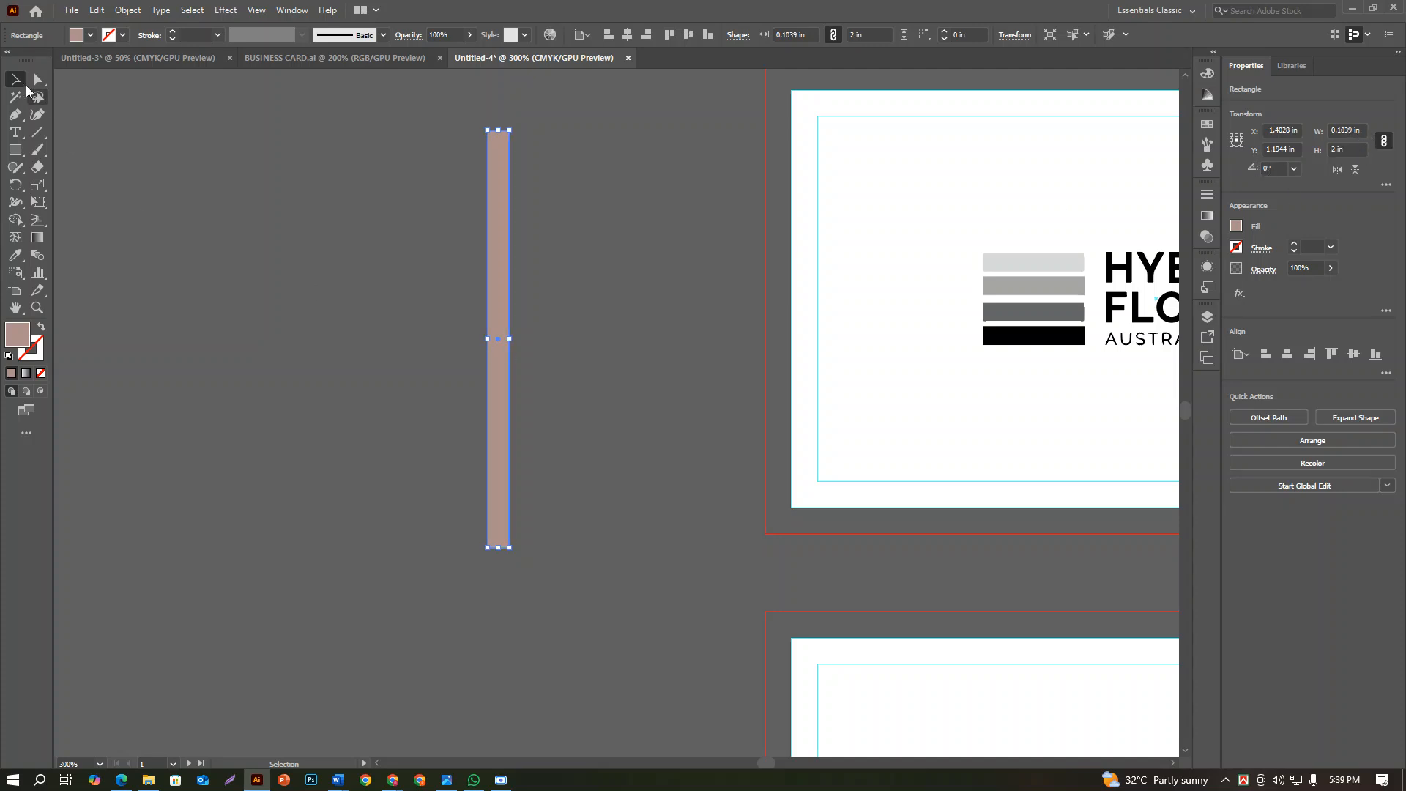
pyautogui.moveTo(497, 254); pyautogui.dragTo(802, 213)
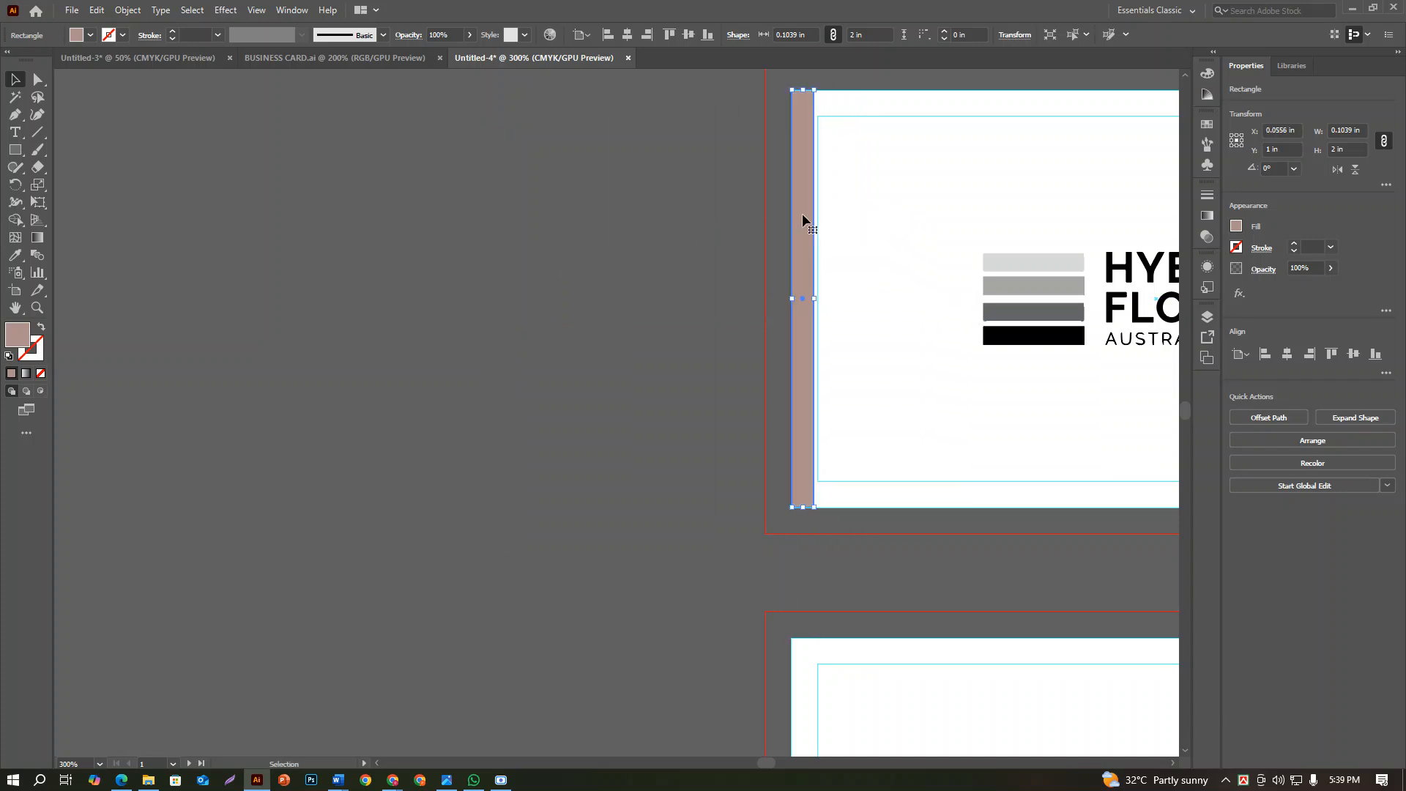
# Move the grouped logo off the first card onto the empty canvas beside it
pyautogui.moveTo(922, 295); pyautogui.dragTo(616, 295)
pyautogui.click(770, 307)
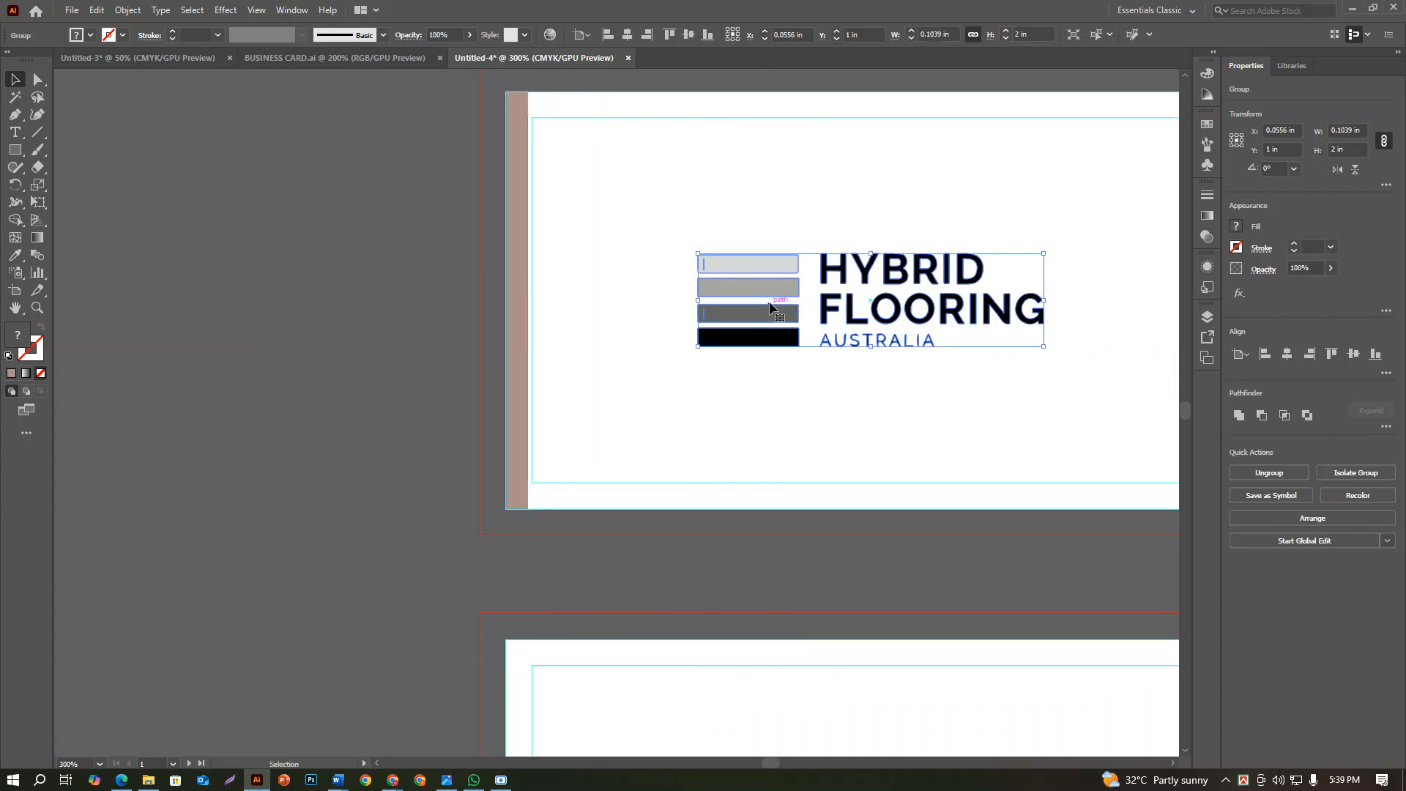
pyautogui.moveTo(766, 306); pyautogui.dragTo(126, 199)
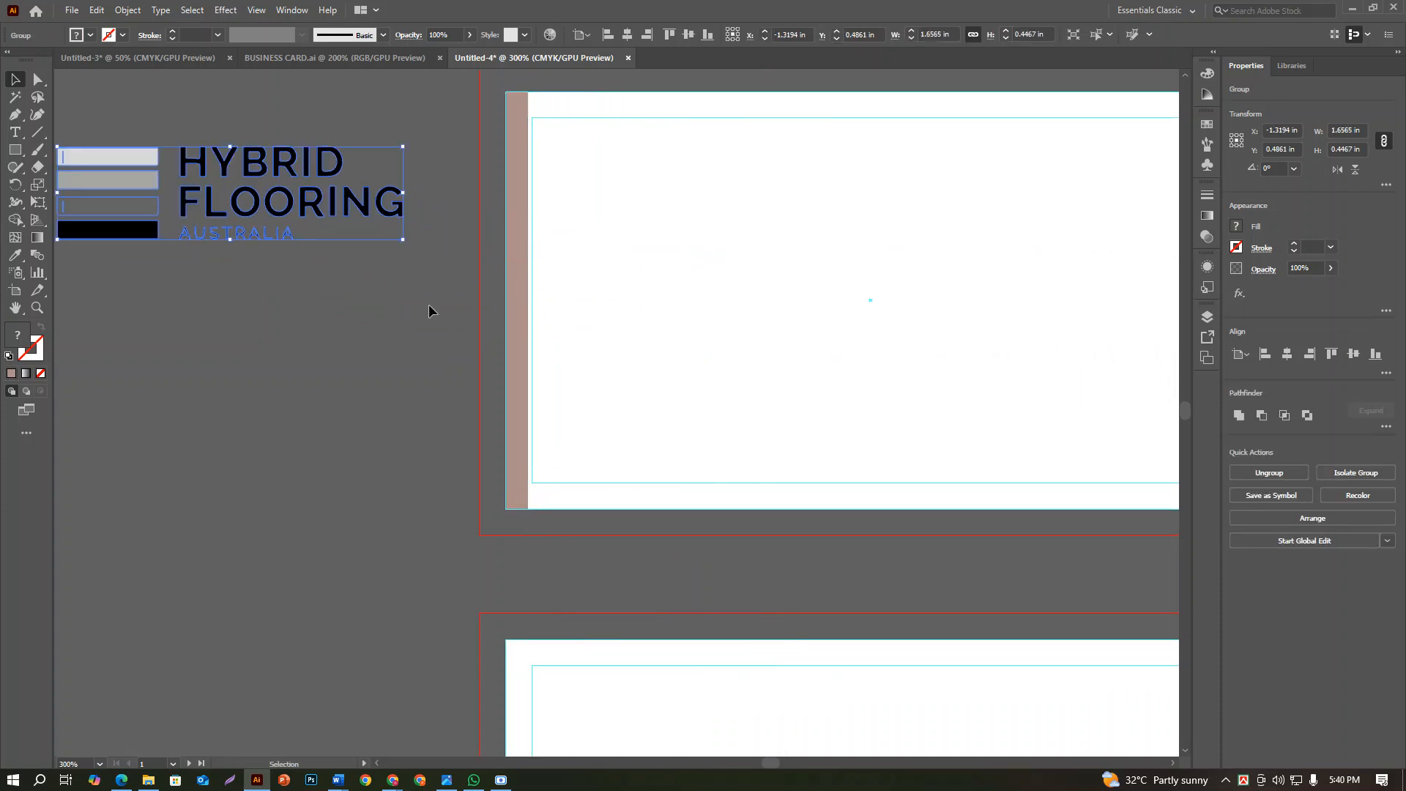
# Duplicate the brown bar 0.125 in to the right and repeat the copy until evenly spaced bars cover the first card's width
pyautogui.moveTo(514, 297); pyautogui.dragTo(544, 292)
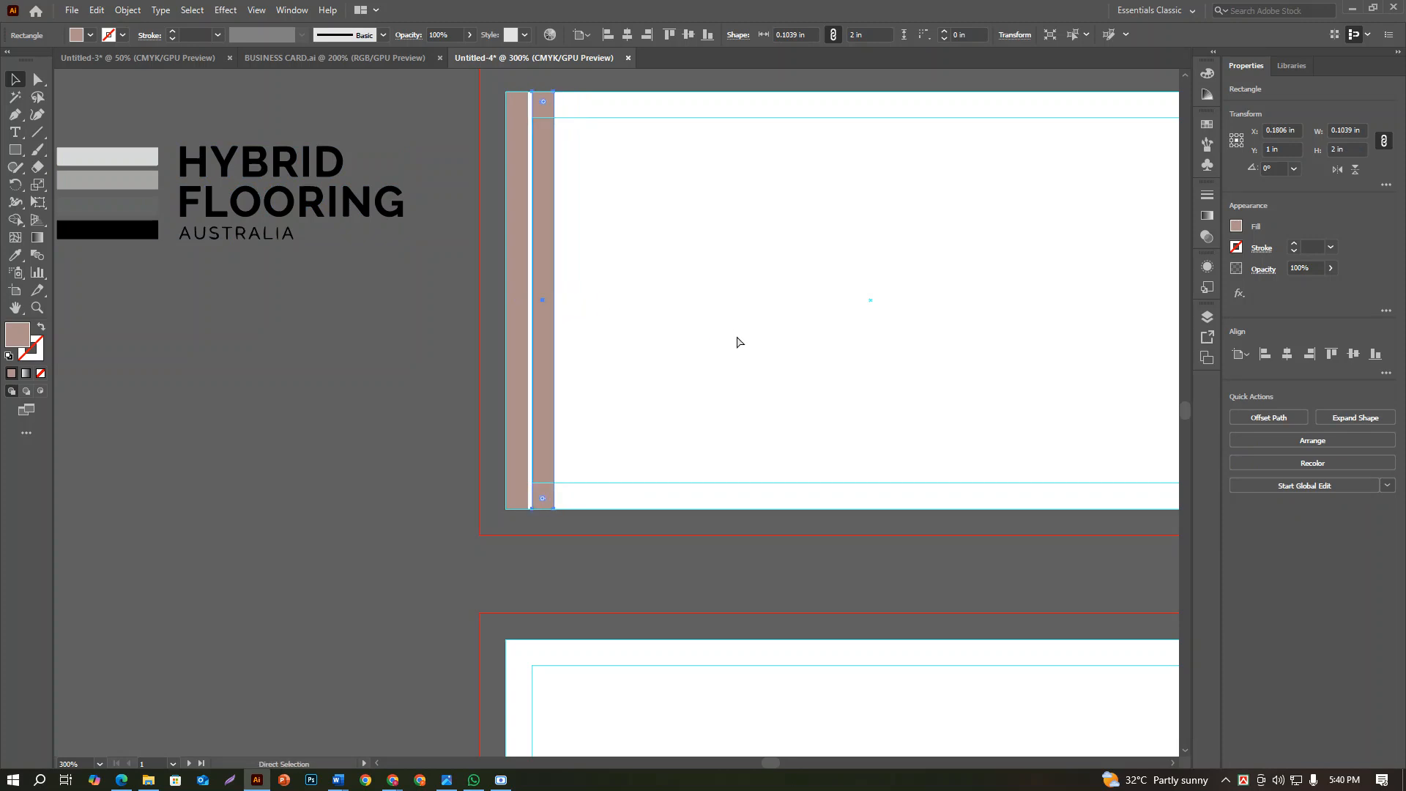
pyautogui.hotkey('ctrl', 'd')
pyautogui.hotkey('ctrl', 'd')
pyautogui.hotkey('ctrl', 'd')
pyautogui.hotkey('ctrl', 'd')
pyautogui.hotkey('ctrl', 'd')
pyautogui.hotkey('ctrl', 'd')
pyautogui.hotkey('ctrl', 'd')
pyautogui.hotkey('ctrl', 'd')
pyautogui.hotkey('ctrl', 'd')
pyautogui.hotkey('ctrl', 'd')
pyautogui.hotkey('ctrl', 'd')
pyautogui.hotkey('ctrl', 'd')
pyautogui.hotkey('ctrl', 'd')
pyautogui.hotkey('ctrl', 'd')
pyautogui.hotkey('ctrl', 'd')
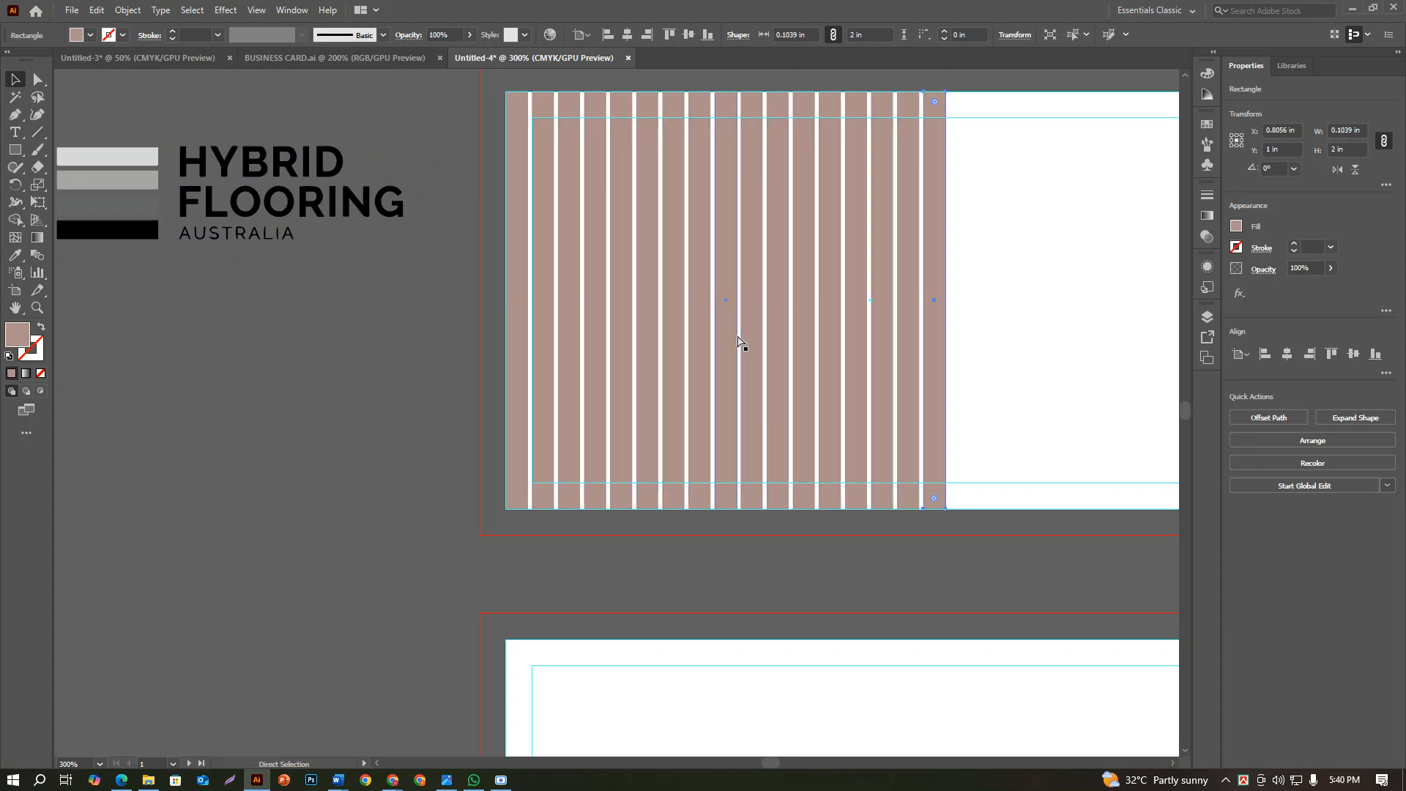
pyautogui.hotkey('ctrl', 'd')
pyautogui.hotkey('ctrl', 'd')
pyautogui.hotkey('ctrl', 'd')
pyautogui.hotkey('ctrl', 'd')
pyautogui.hscroll(8, 775, 349)
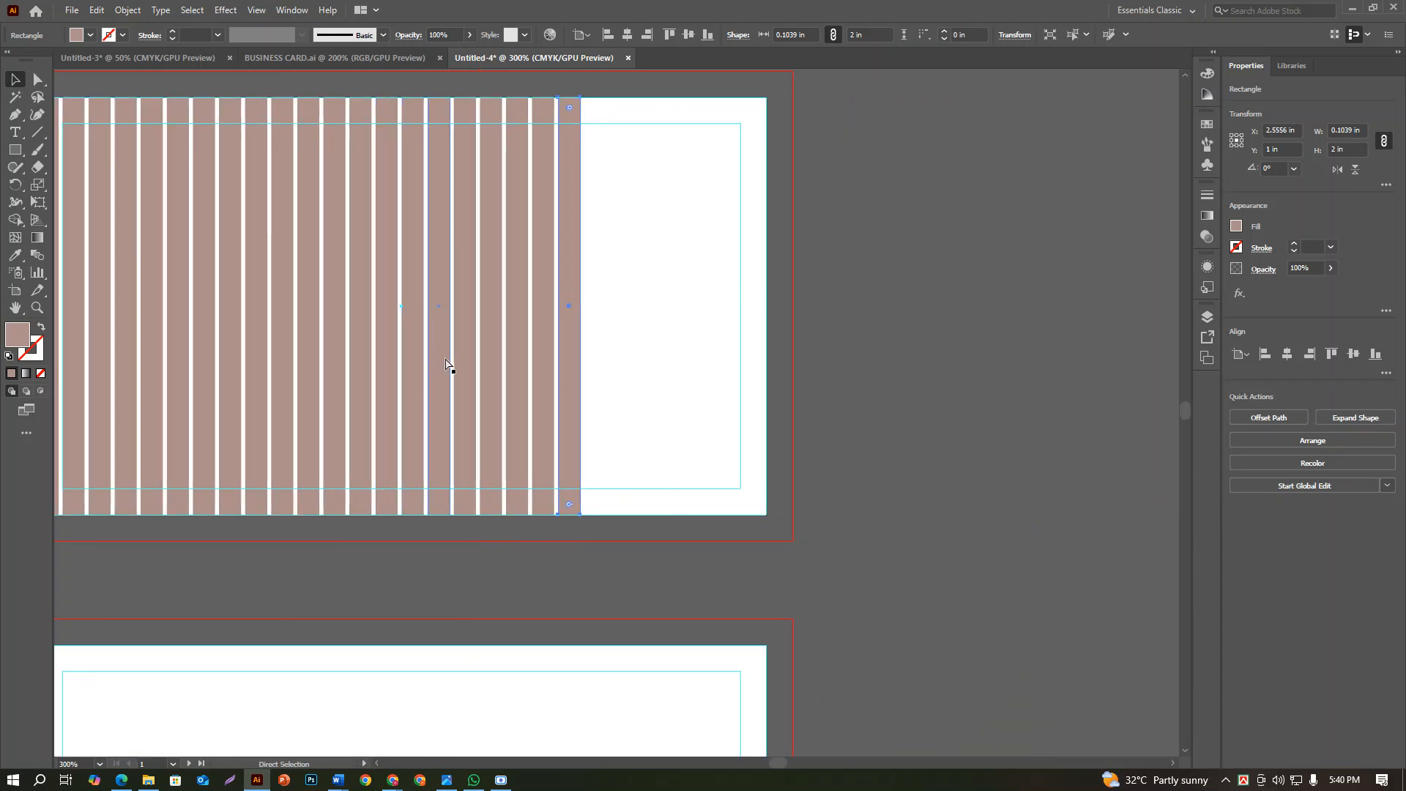
pyautogui.hotkey('ctrl', 'd')
pyautogui.hotkey('ctrl', 'd')
pyautogui.hotkey('ctrl', 'd')
pyautogui.hotkey('ctrl', 'd')
pyautogui.hotkey('ctrl', 'd')
pyautogui.hotkey('ctrl', 'd')
pyautogui.hotkey('ctrl', 'd')
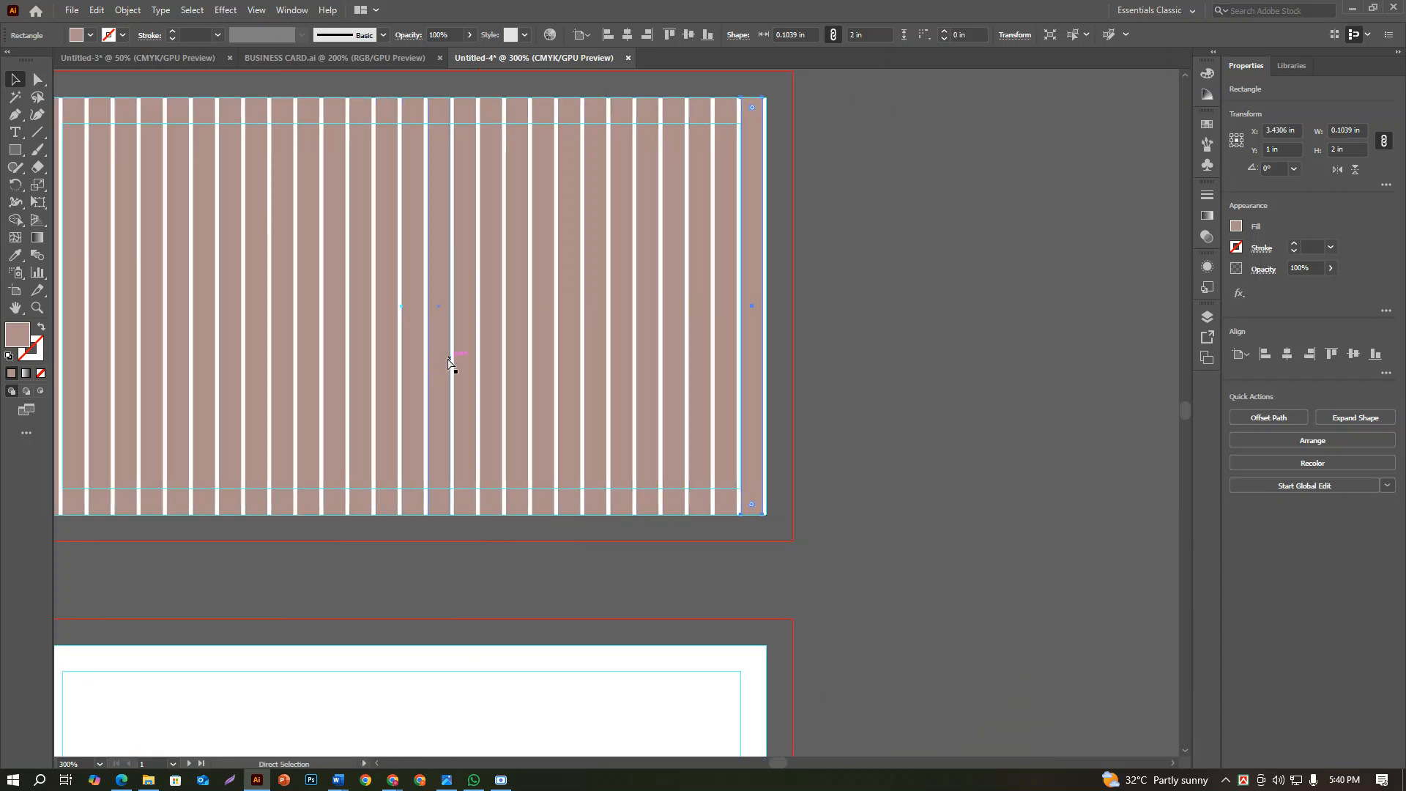
pyautogui.scroll(-1, 754, 368)
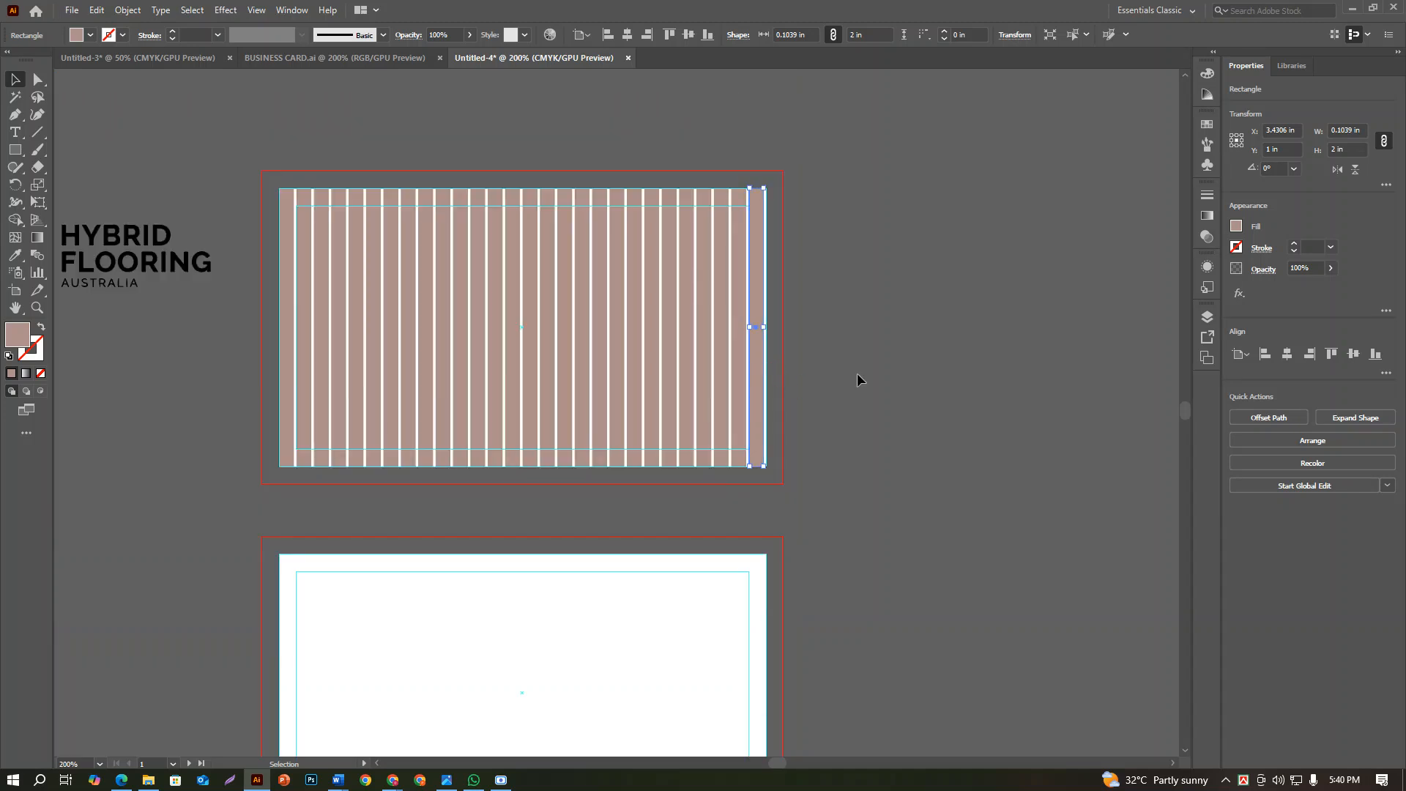
# Select all the bars and stretch them to both side edges of the first card, 3.5 in wide overall
pyautogui.moveTo(307, 353); pyautogui.dragTo(254, 323)
pyautogui.scroll(4, 788, 323)
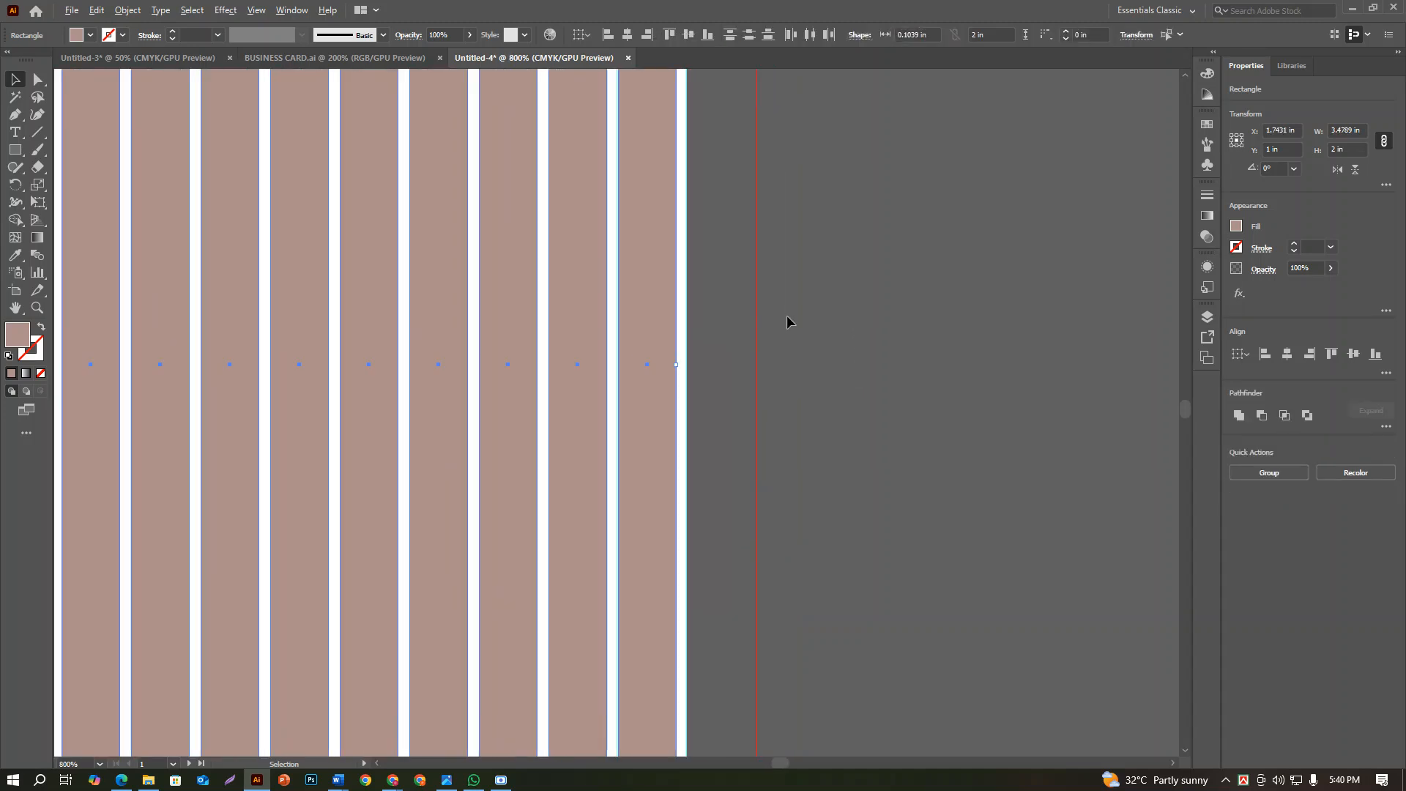
pyautogui.scroll(3, 685, 372)
pyautogui.scroll(3, 675, 377)
pyautogui.moveTo(602, 313); pyautogui.dragTo(633, 329)
pyautogui.scroll(-8, 633, 332)
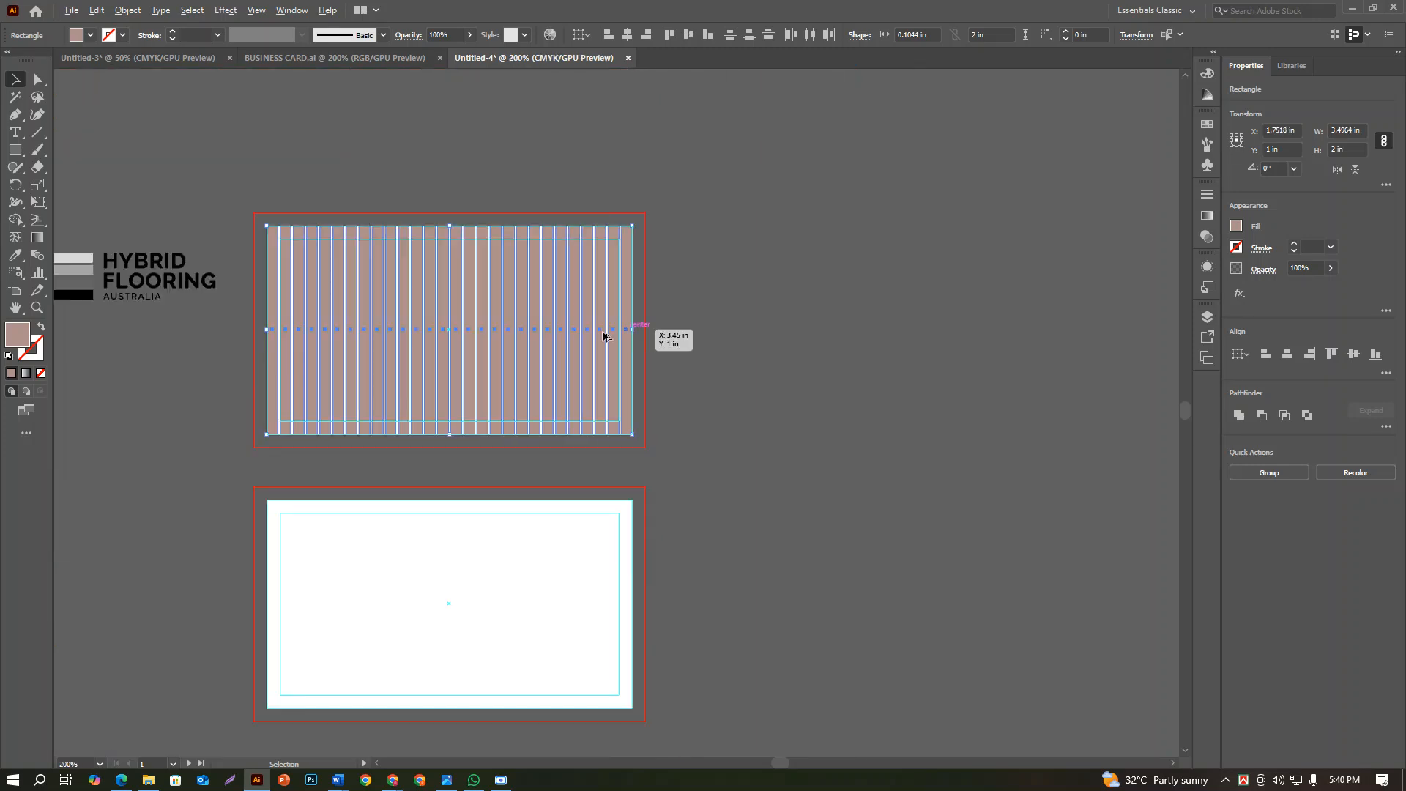
pyautogui.scroll(8, 293, 344)
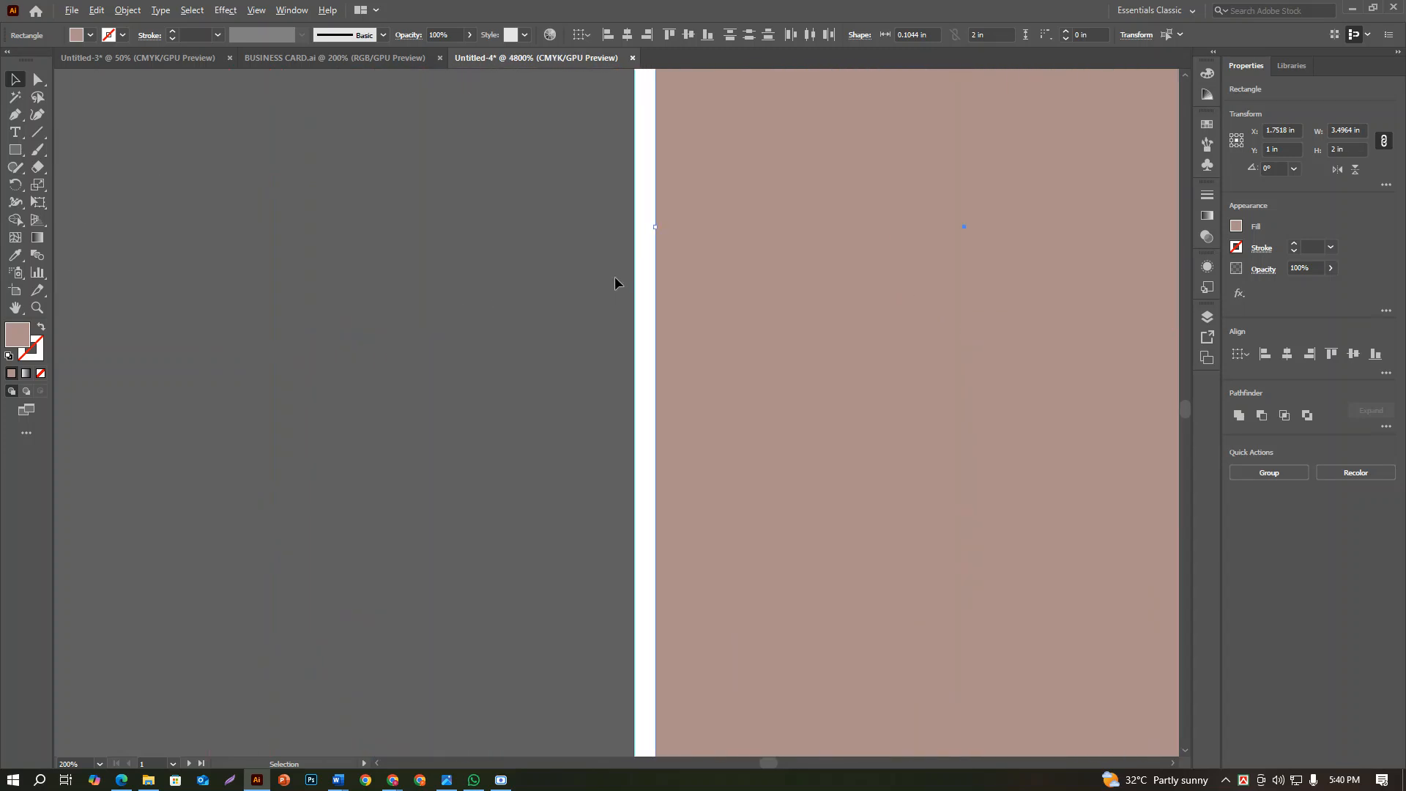
pyautogui.moveTo(654, 227); pyautogui.dragTo(617, 241)
pyautogui.scroll(-4, 613, 253)
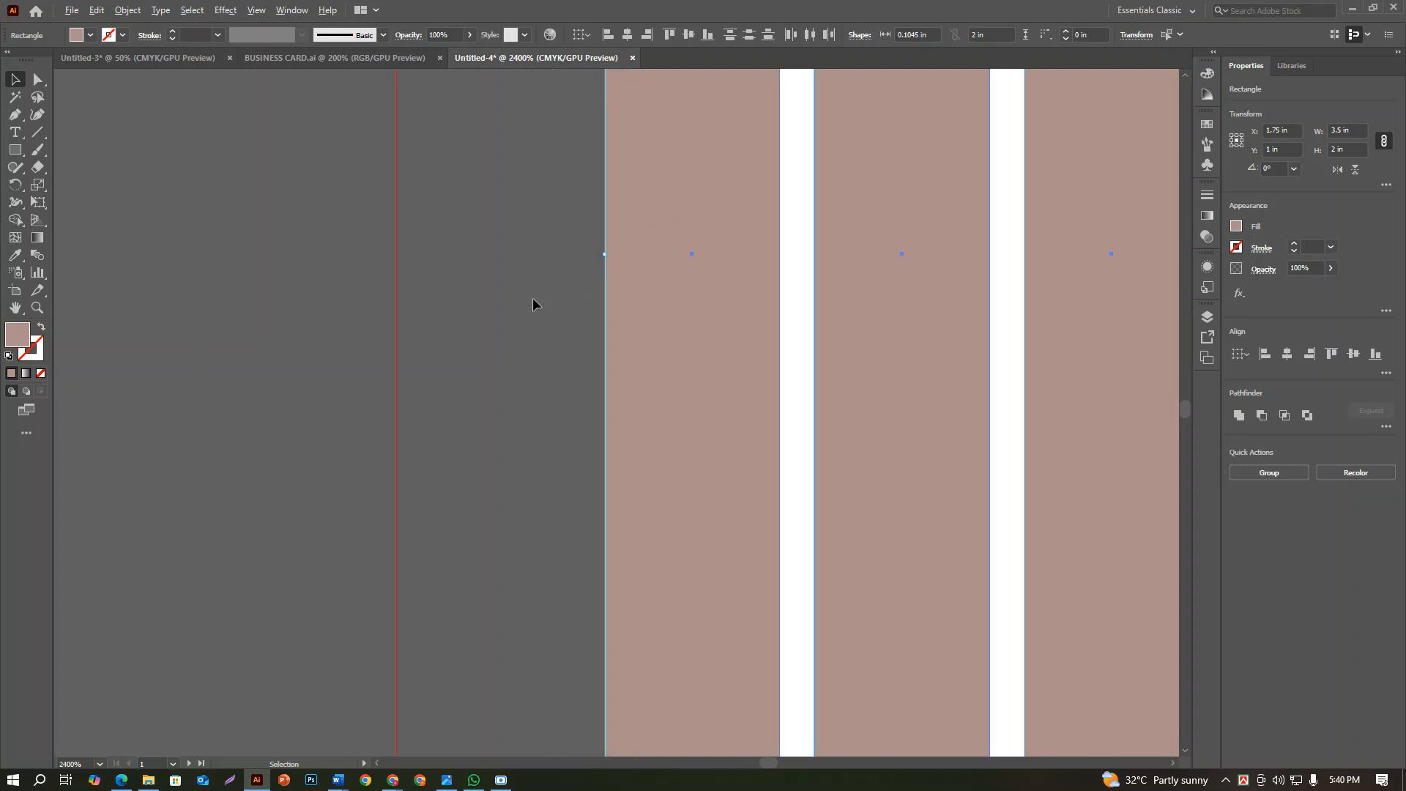
pyautogui.scroll(-10, 533, 304)
pyautogui.click(837, 345)
# Group all the bars on the first card and set the group's width to 3.5-0.25 in with proportions linked
pyautogui.scroll(3, 534, 317)
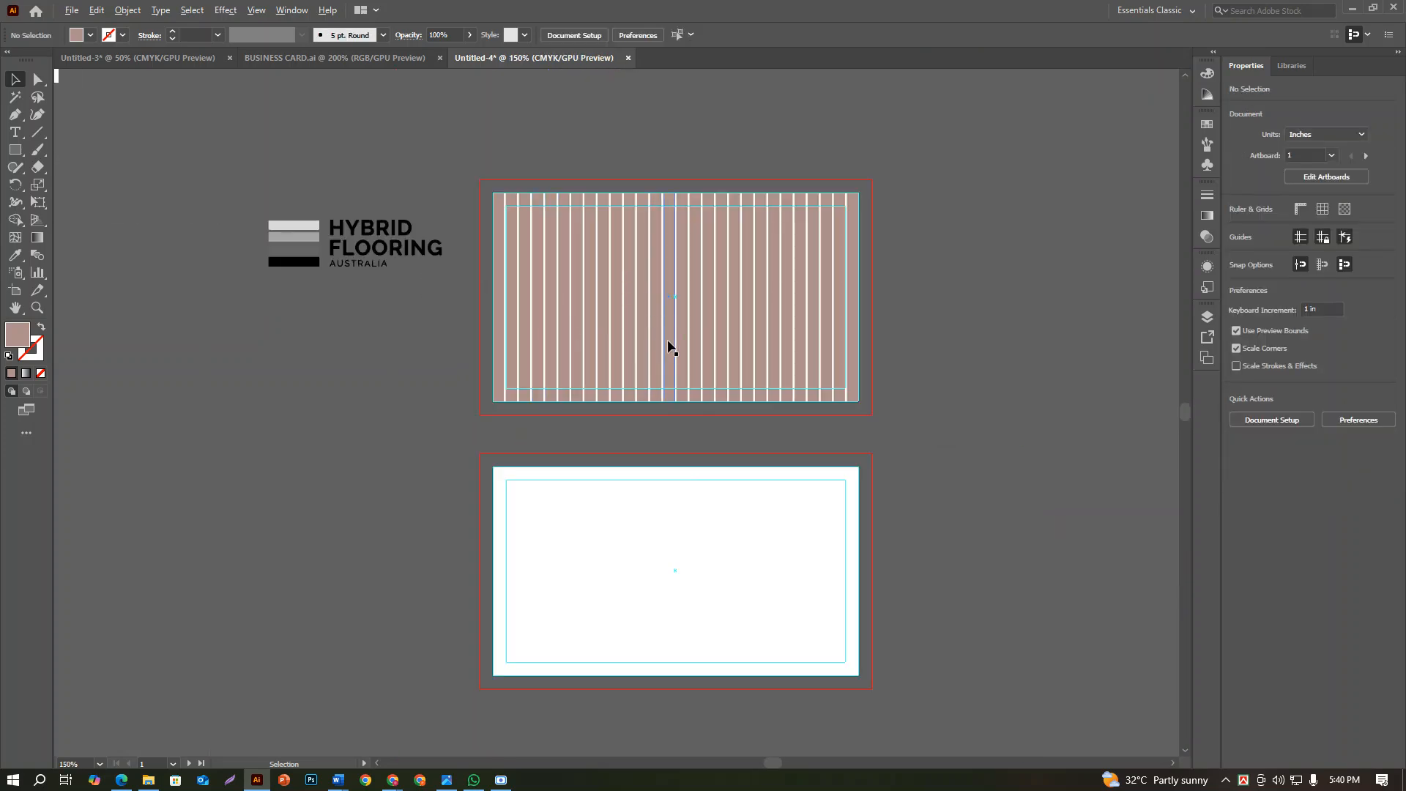
pyautogui.scroll(2, 669, 346)
pyautogui.scroll(-1, 673, 345)
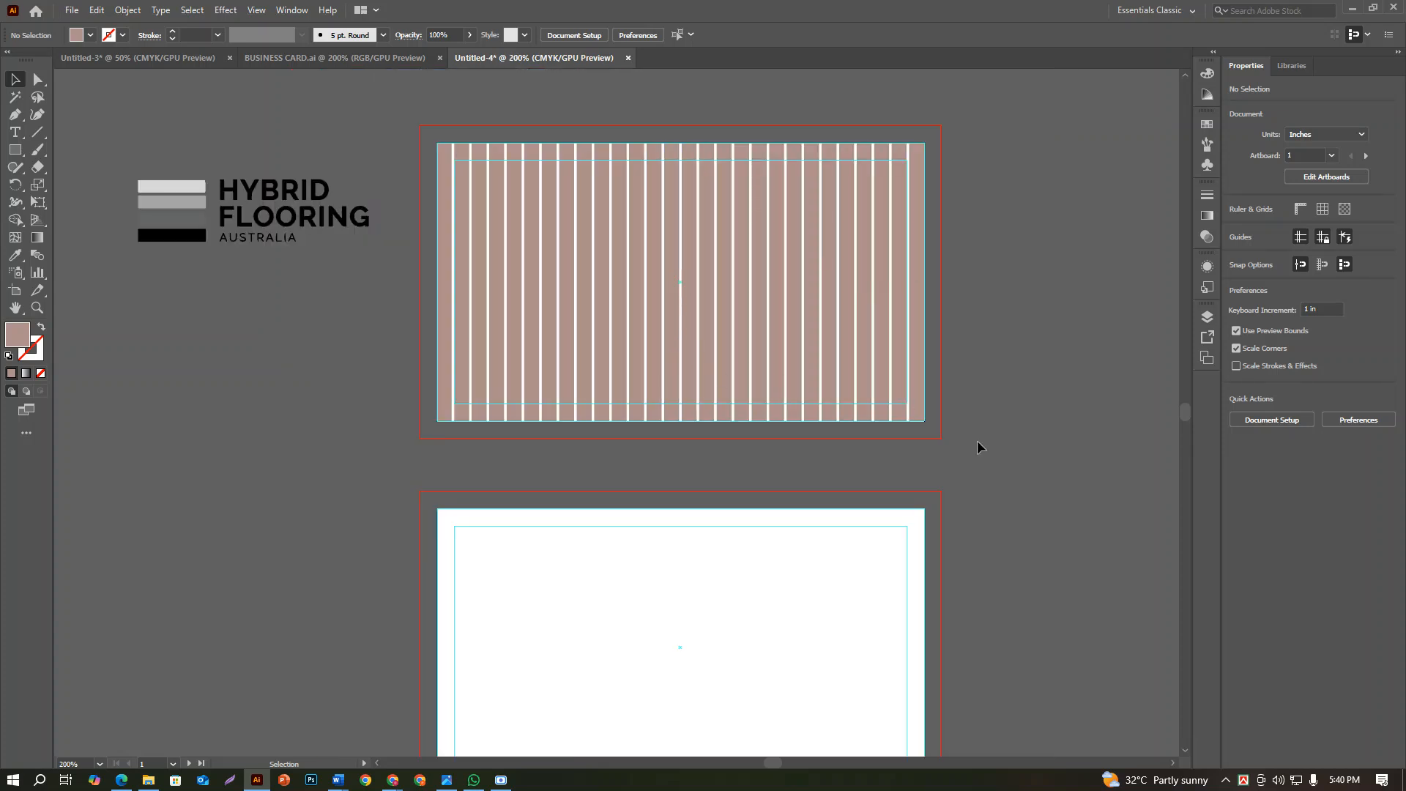
pyautogui.moveTo(407, 134); pyautogui.dragTo(403, 123)
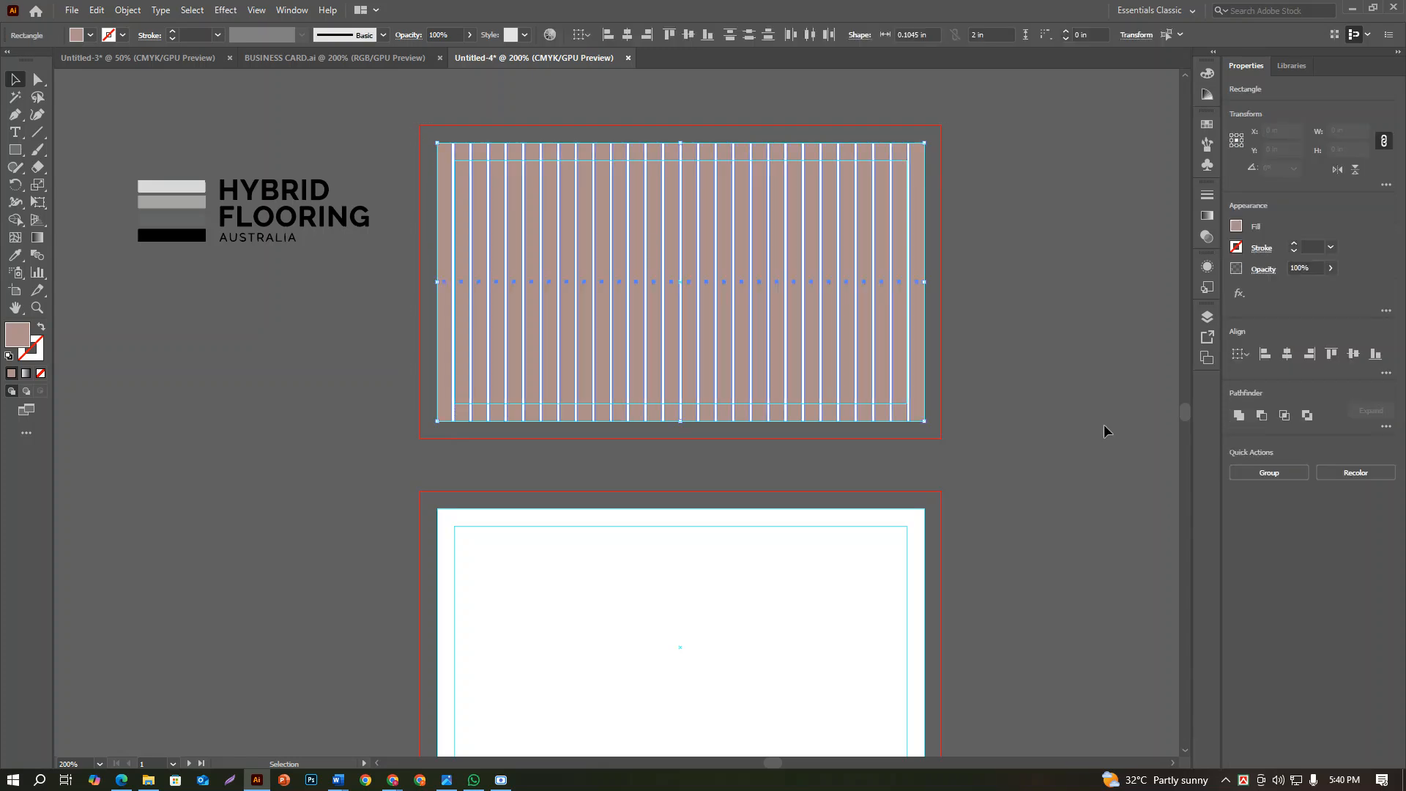
pyautogui.click(1262, 475)
pyautogui.click(1351, 130)
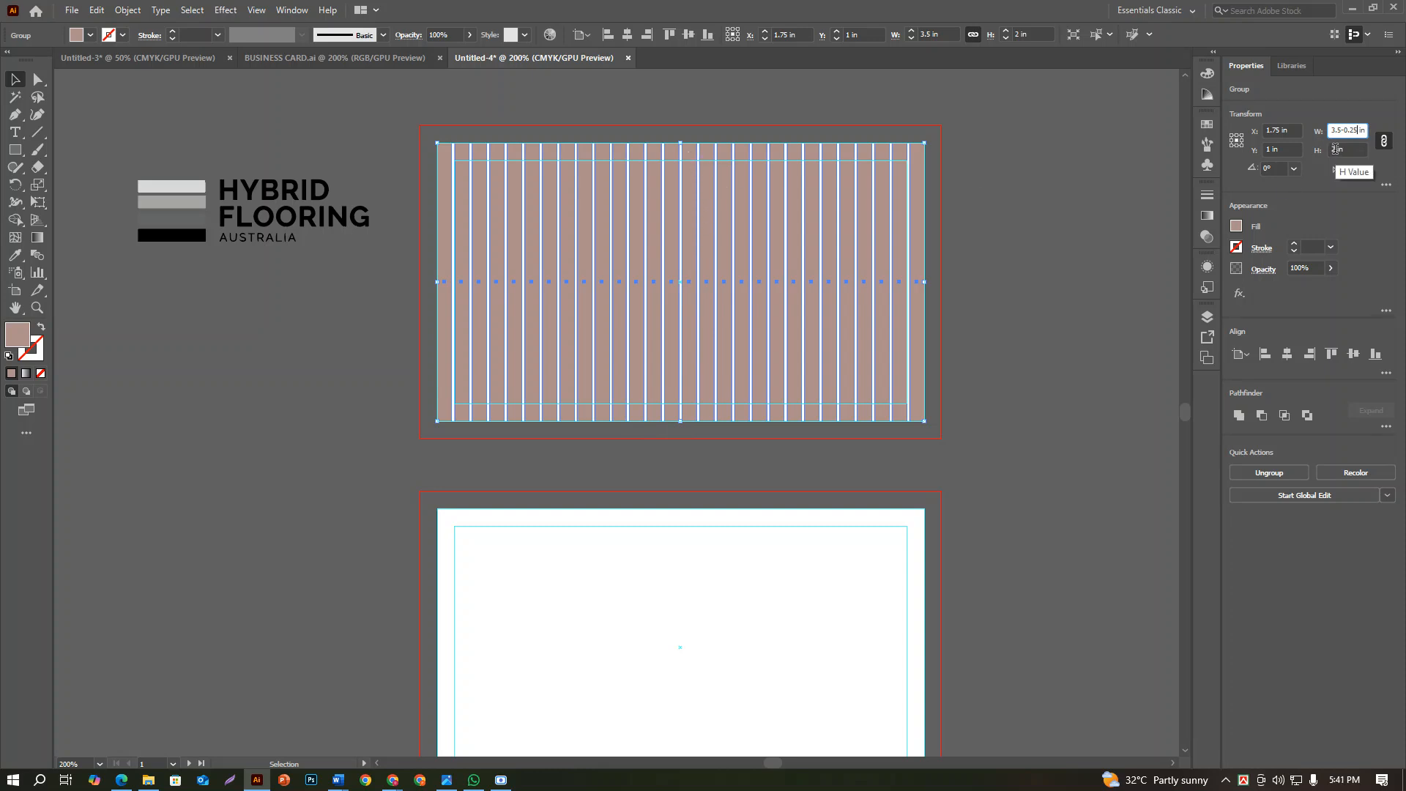
pyautogui.press('Tab')
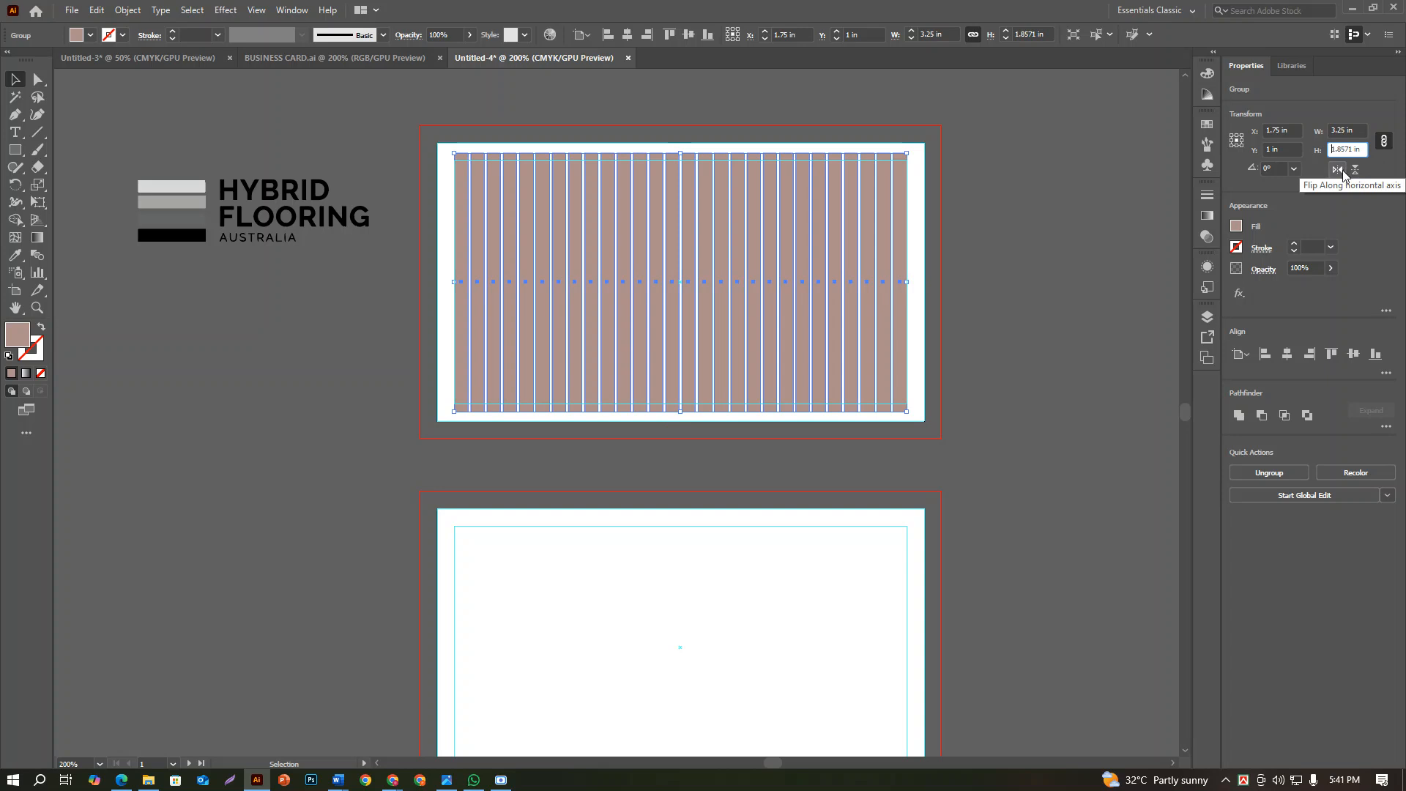
# Unlink the bar group's width and height and set its height to 1.75 in
pyautogui.click(1383, 141)
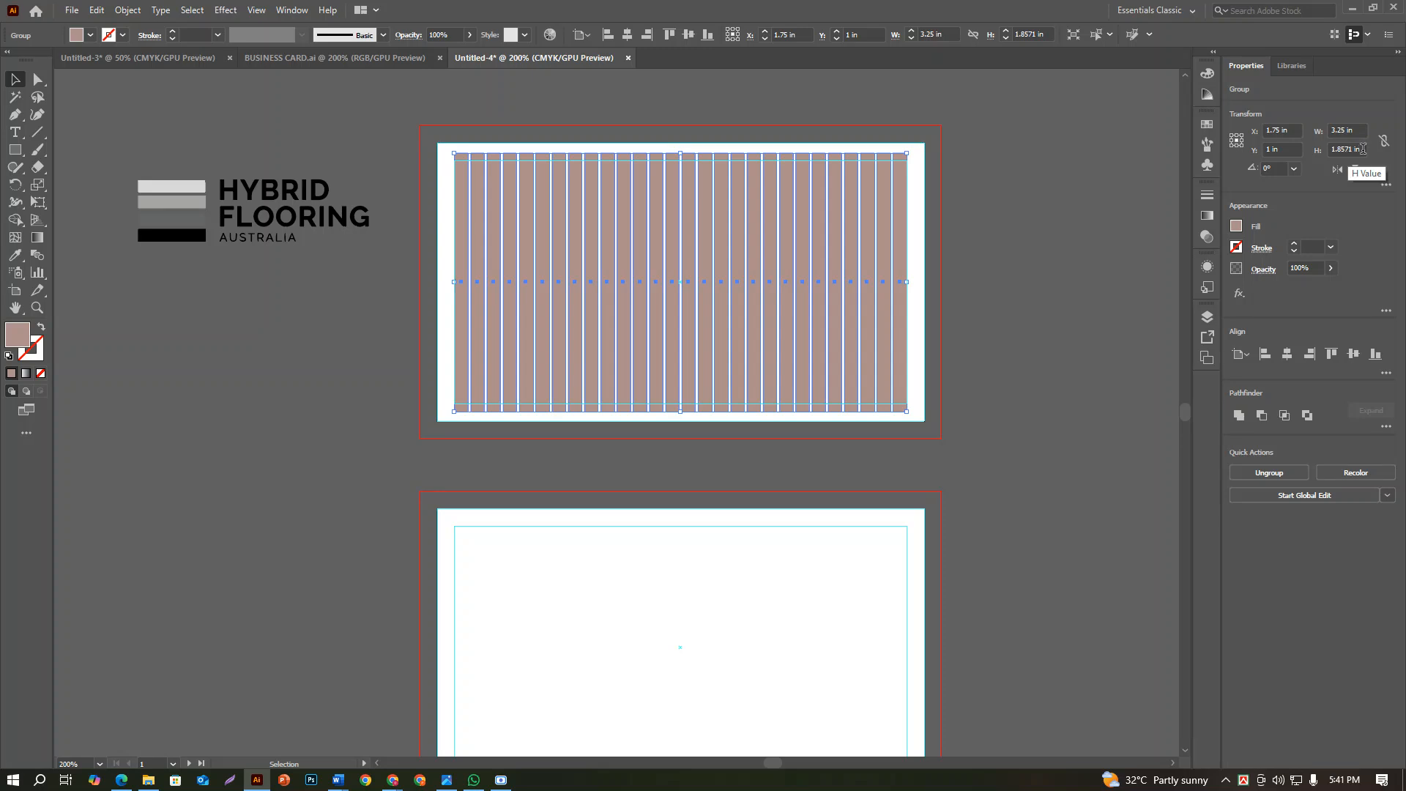
pyautogui.click(1363, 149)
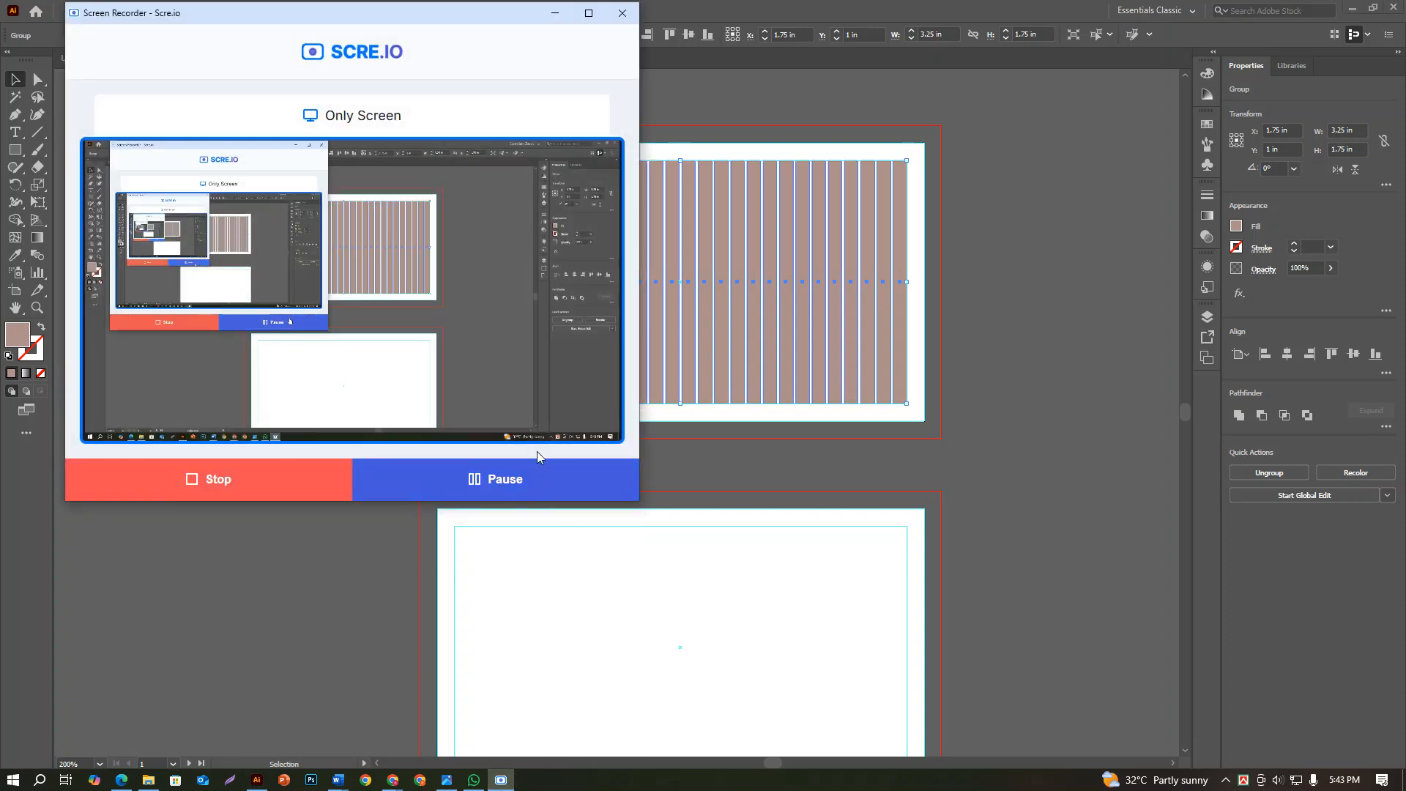
pyautogui.click(555, 15)
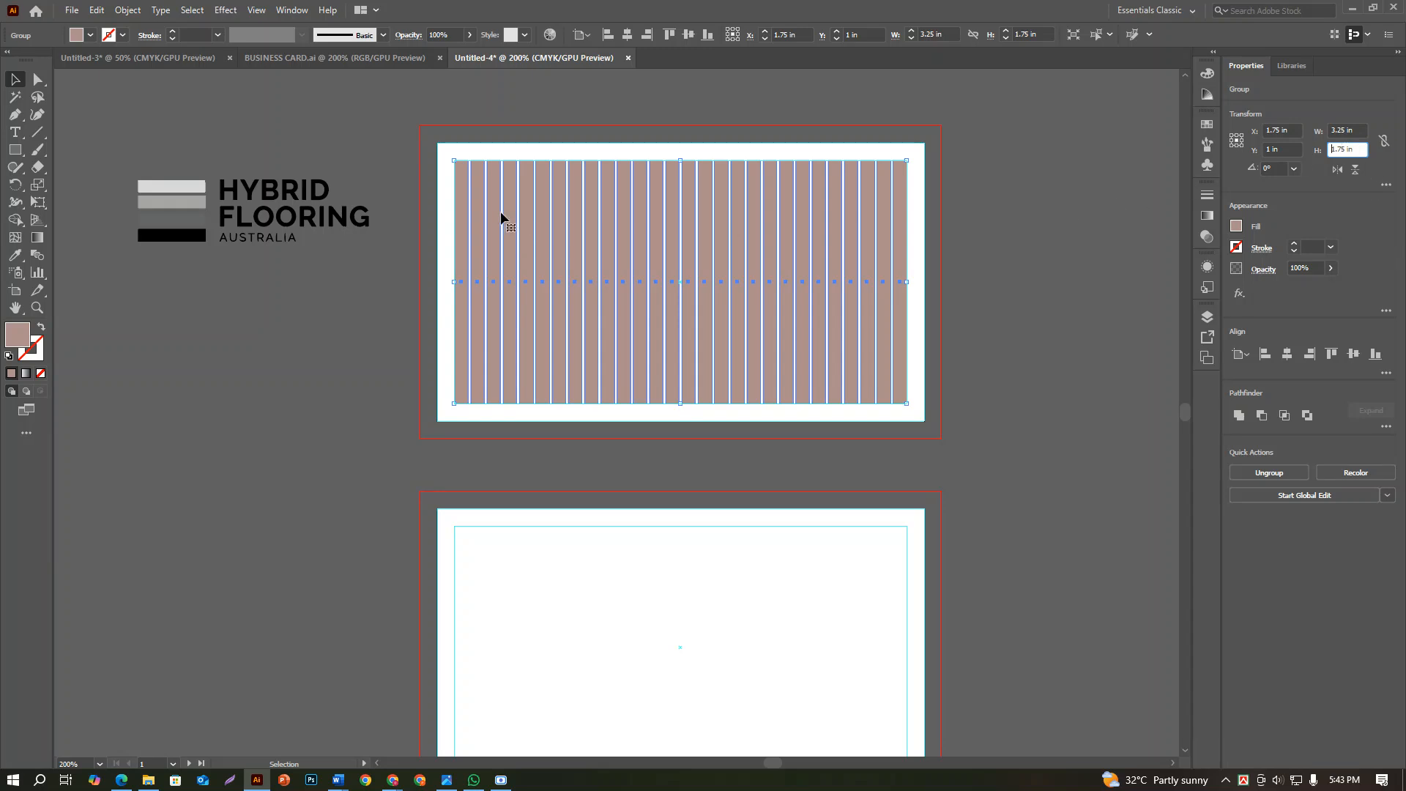
pyautogui.click(428, 235)
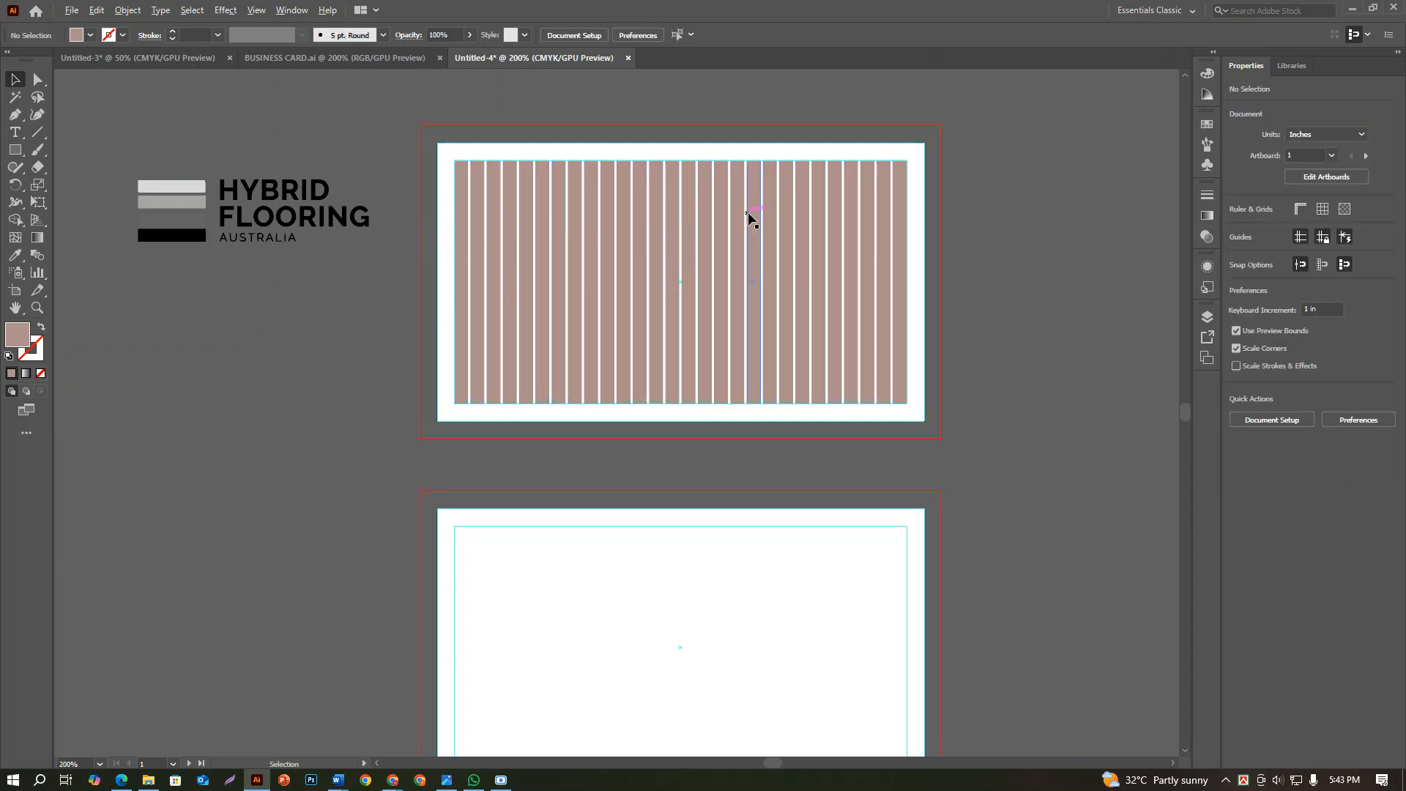
pyautogui.scroll(2, 748, 213)
pyautogui.scroll(-2, 749, 213)
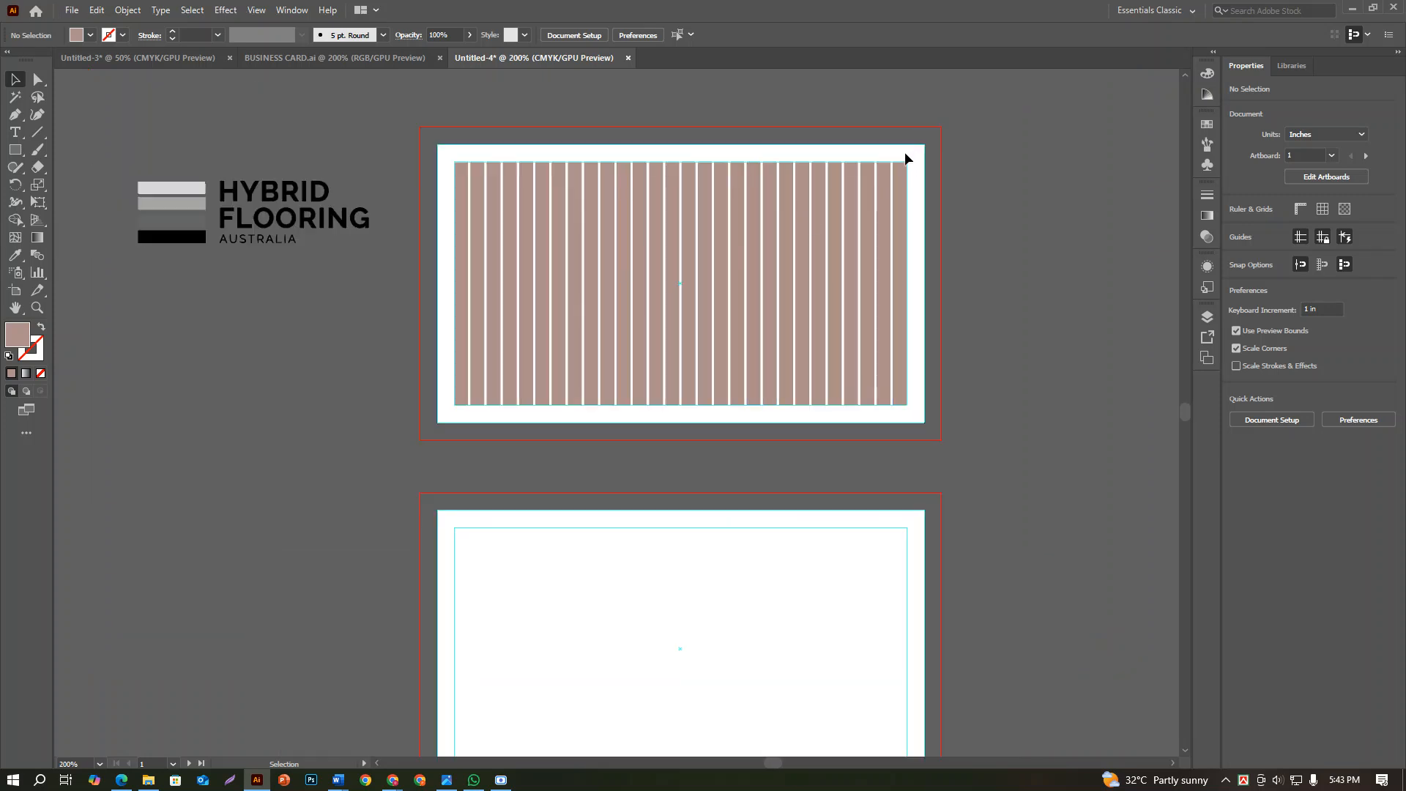
# Create a rectangle 3.5 in wide and 2 in high with the Rectangle tool
pyautogui.click(15, 149)
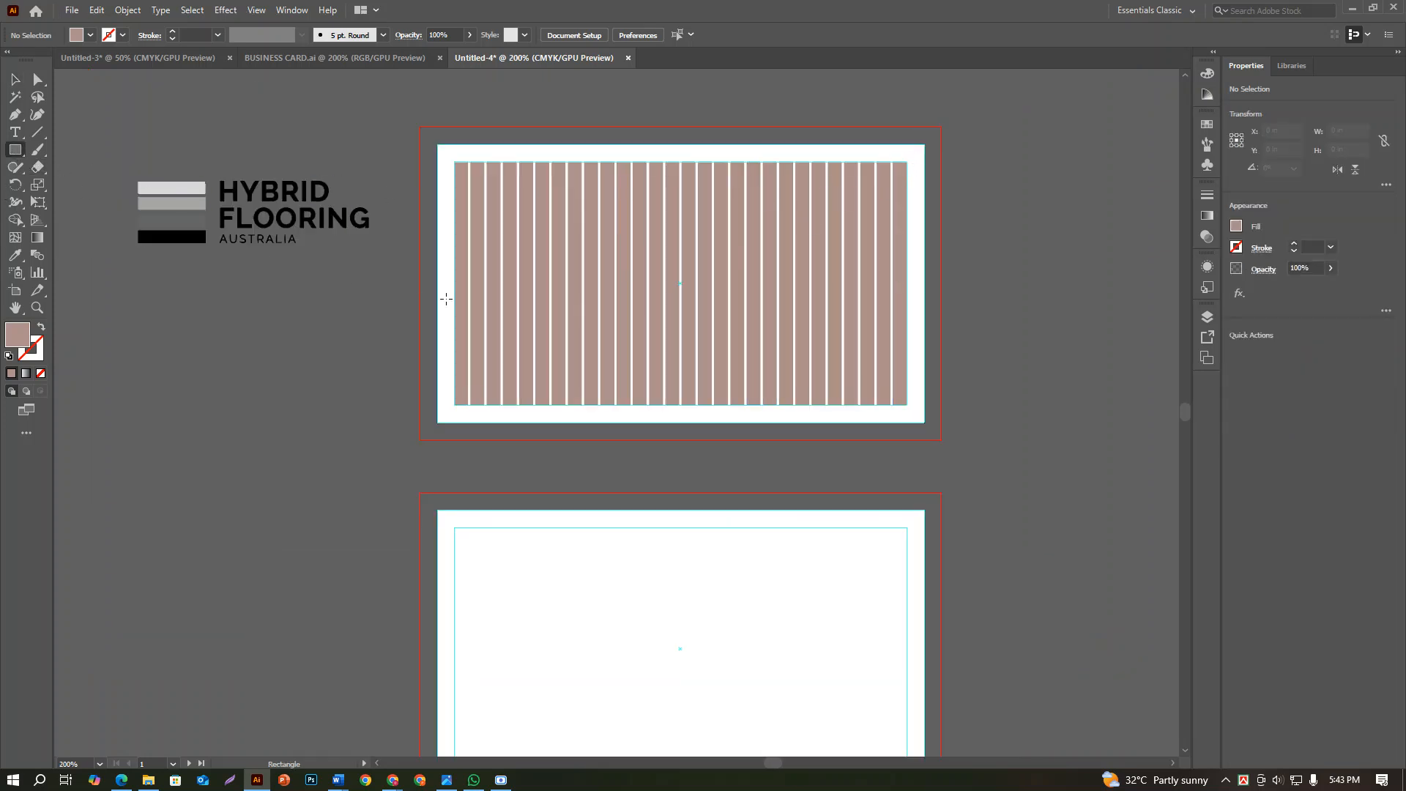
pyautogui.click(711, 374)
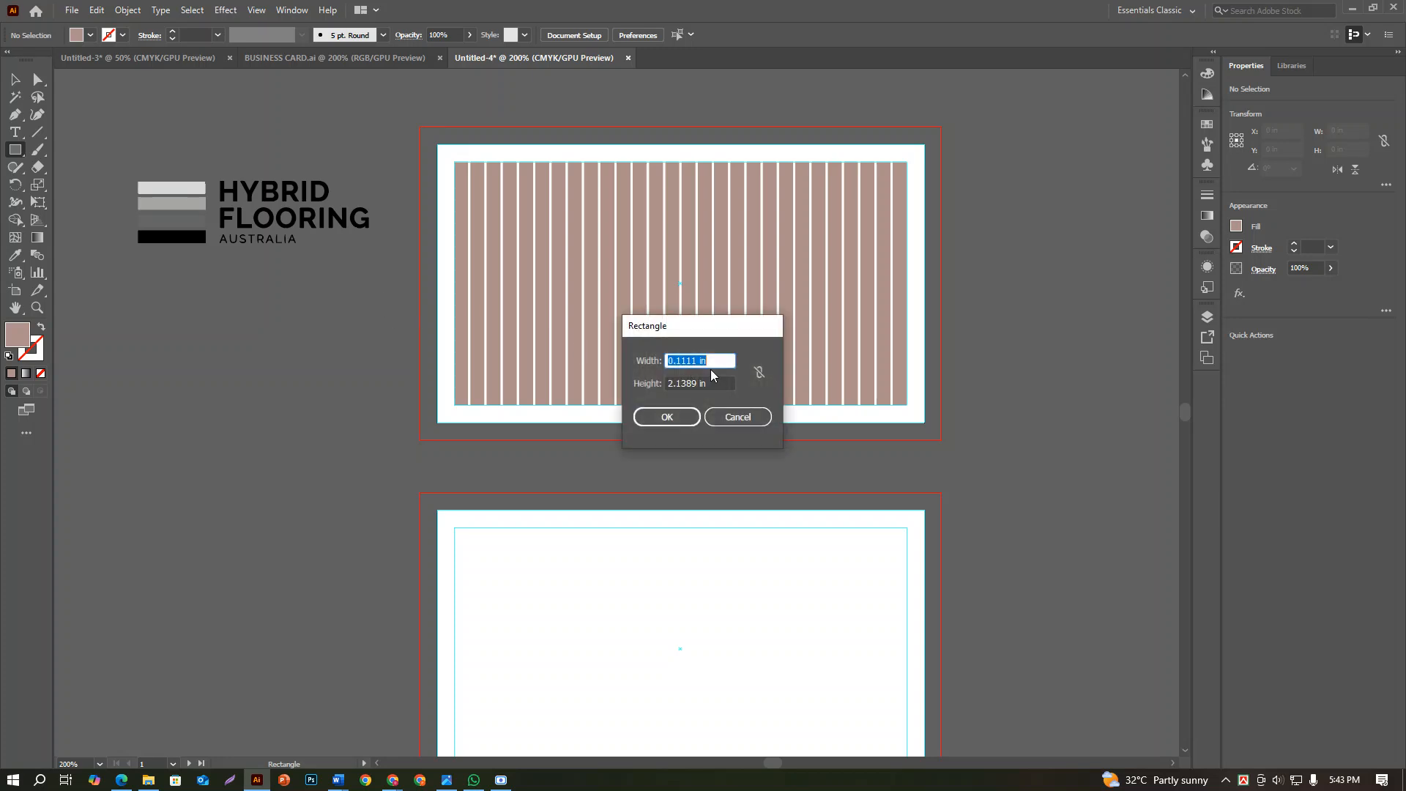
pyautogui.write('3.5')
pyautogui.press('Tab')
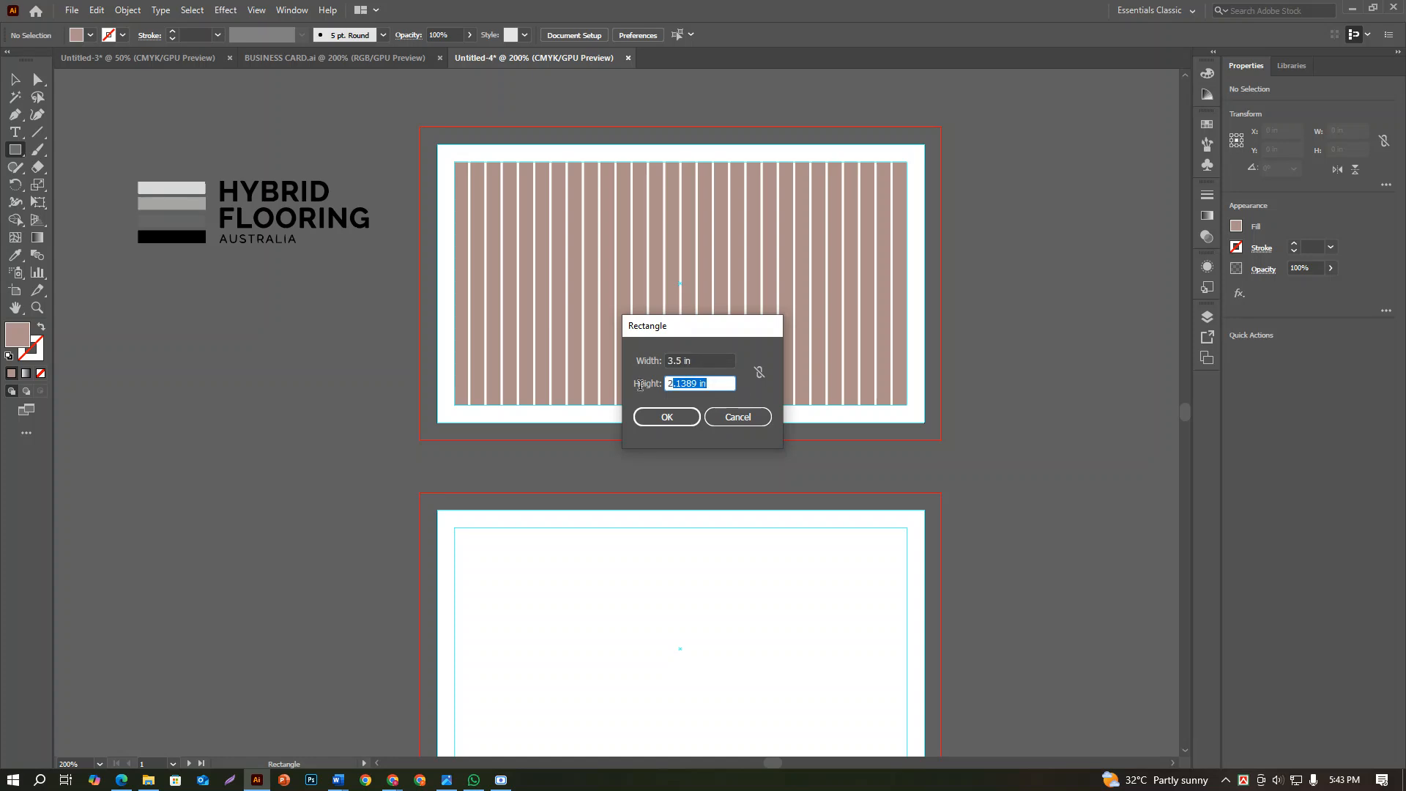
pyautogui.write('2')
pyautogui.click(639, 423)
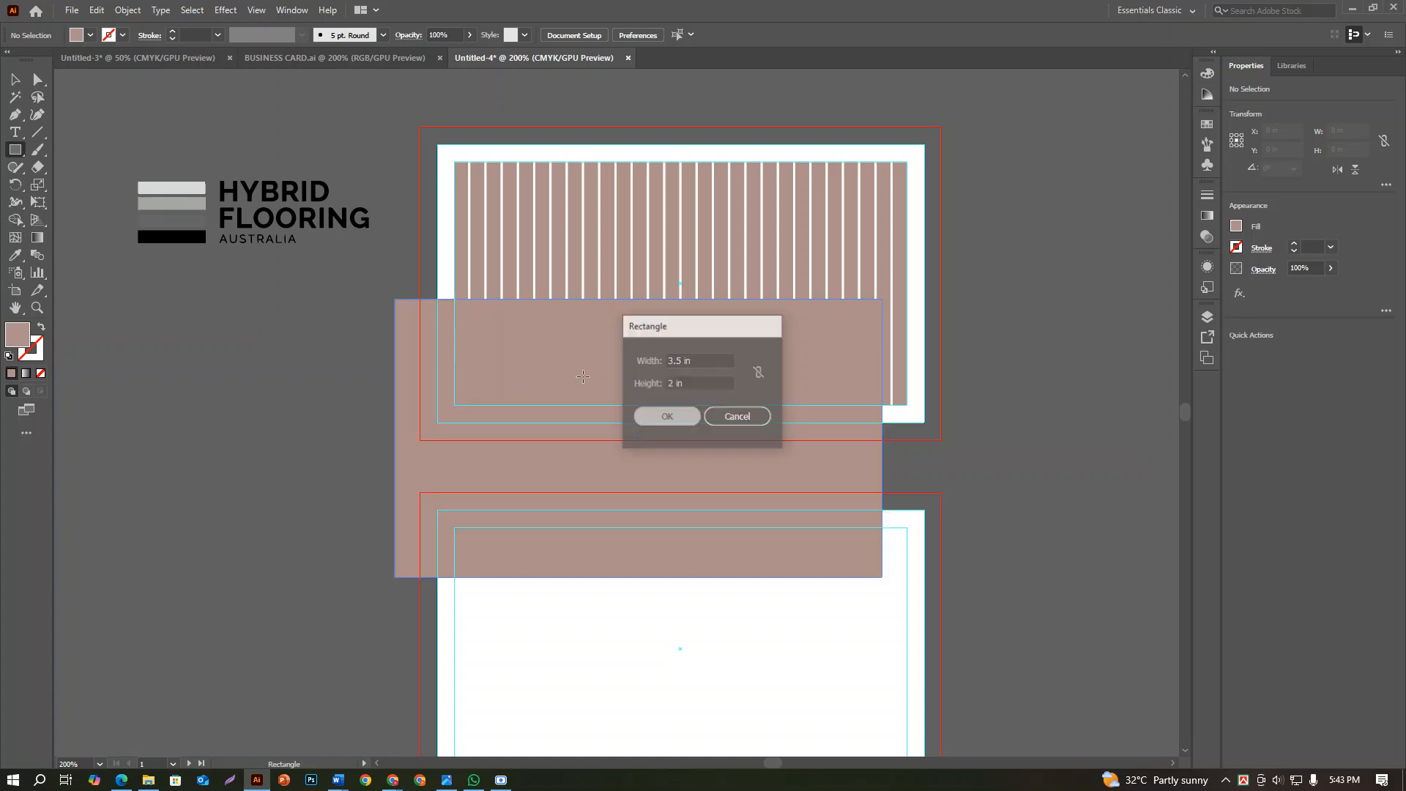
# Centre the new rectangle horizontally and vertically on the first card and send it behind the bars
pyautogui.press('v')
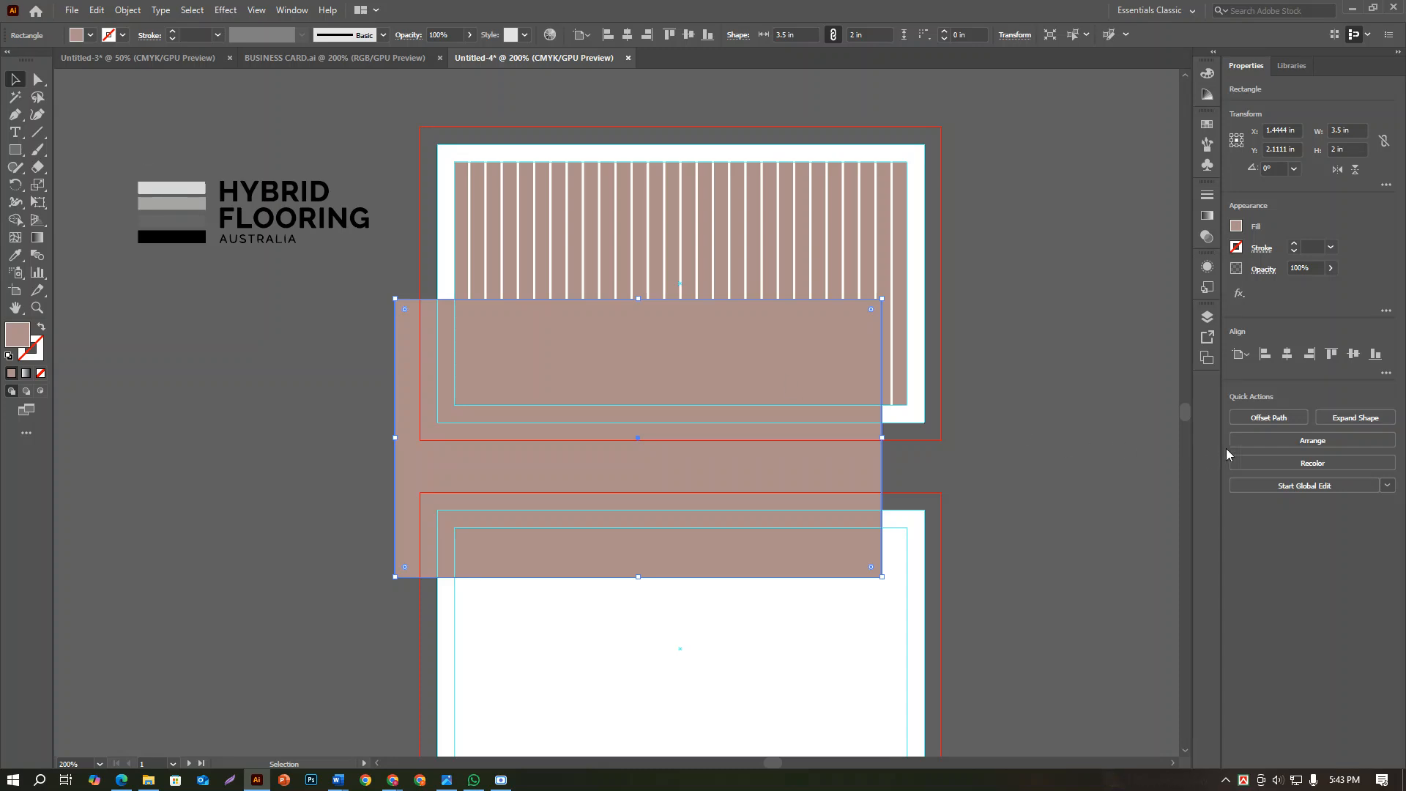
pyautogui.click(1286, 354)
pyautogui.click(1353, 354)
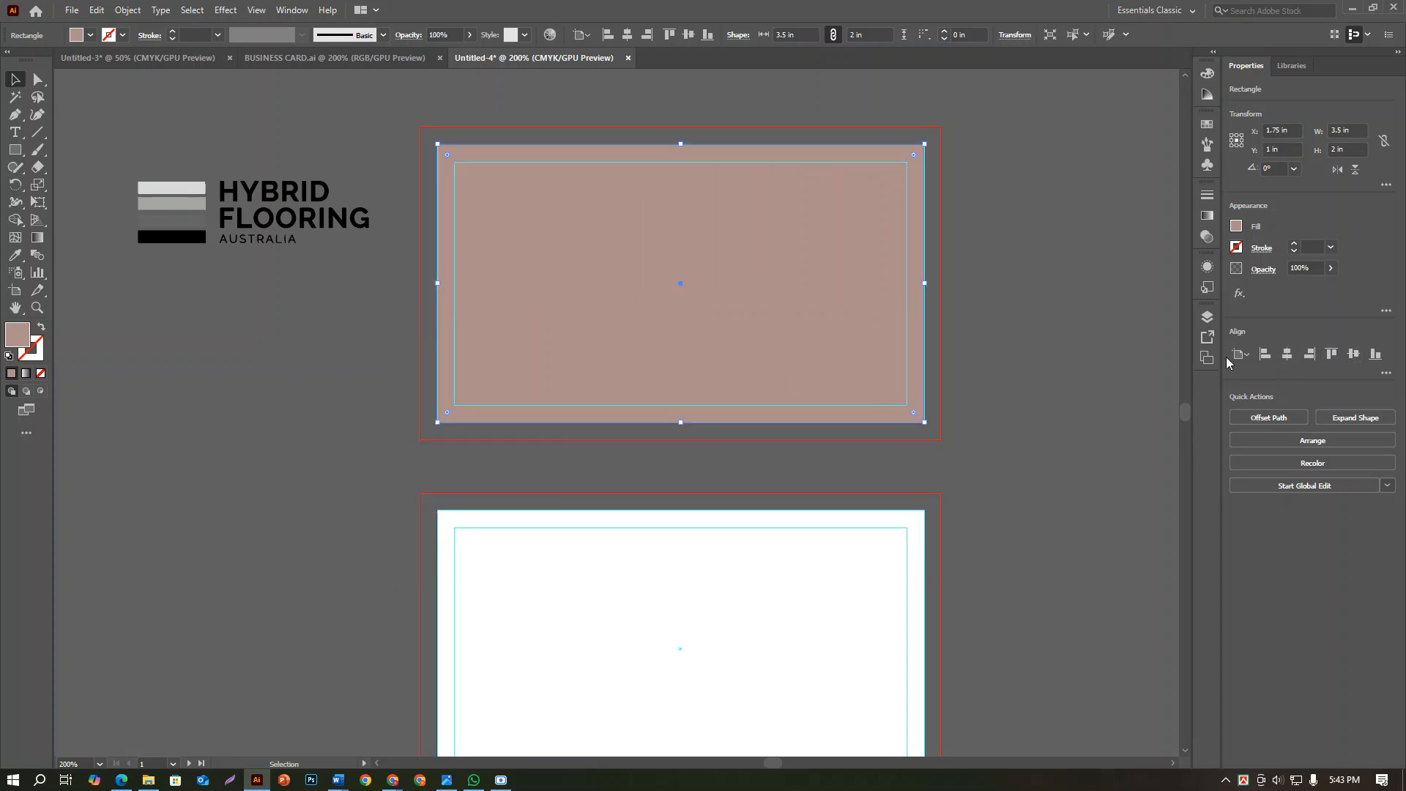
pyautogui.rightClick(797, 359)
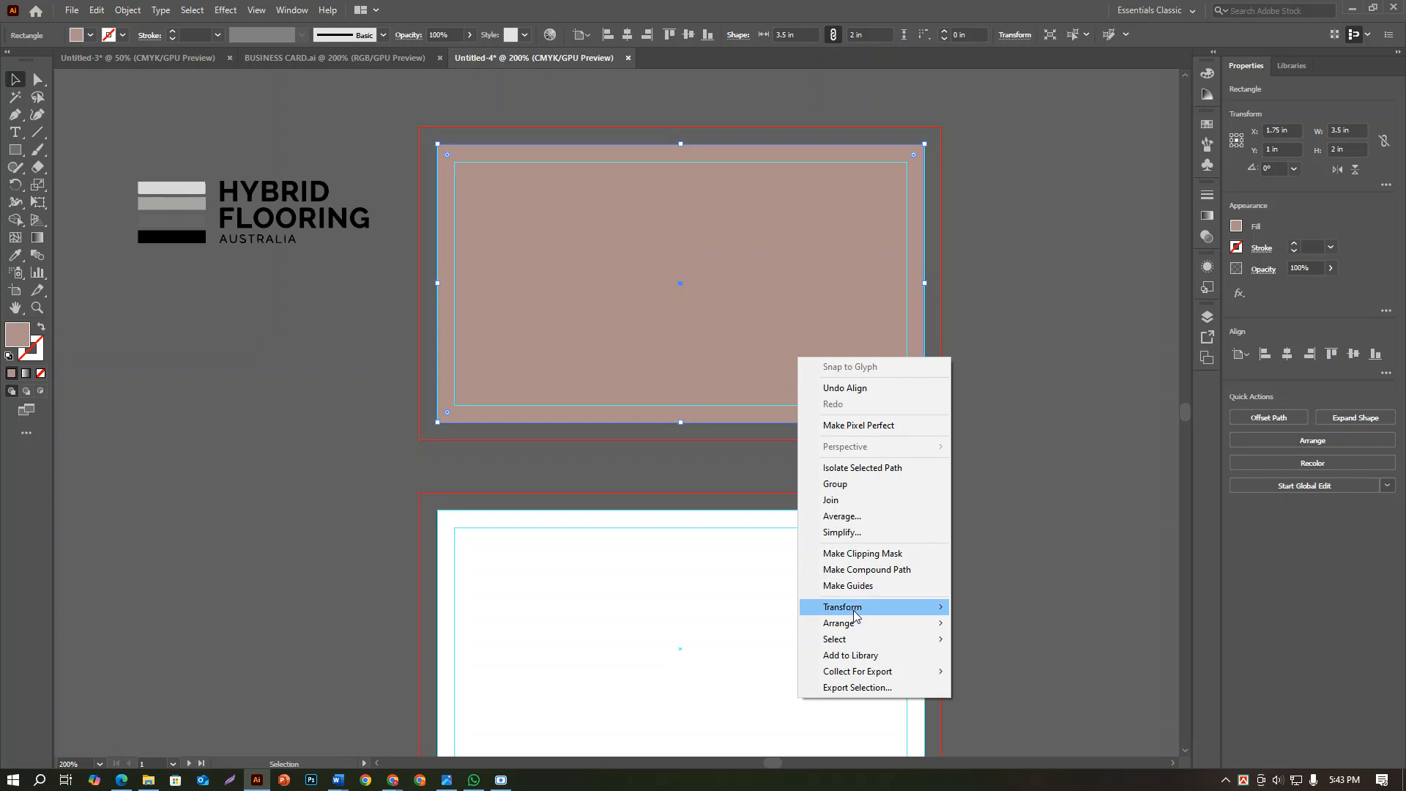
pyautogui.moveTo(854, 623)
pyautogui.click(988, 665)
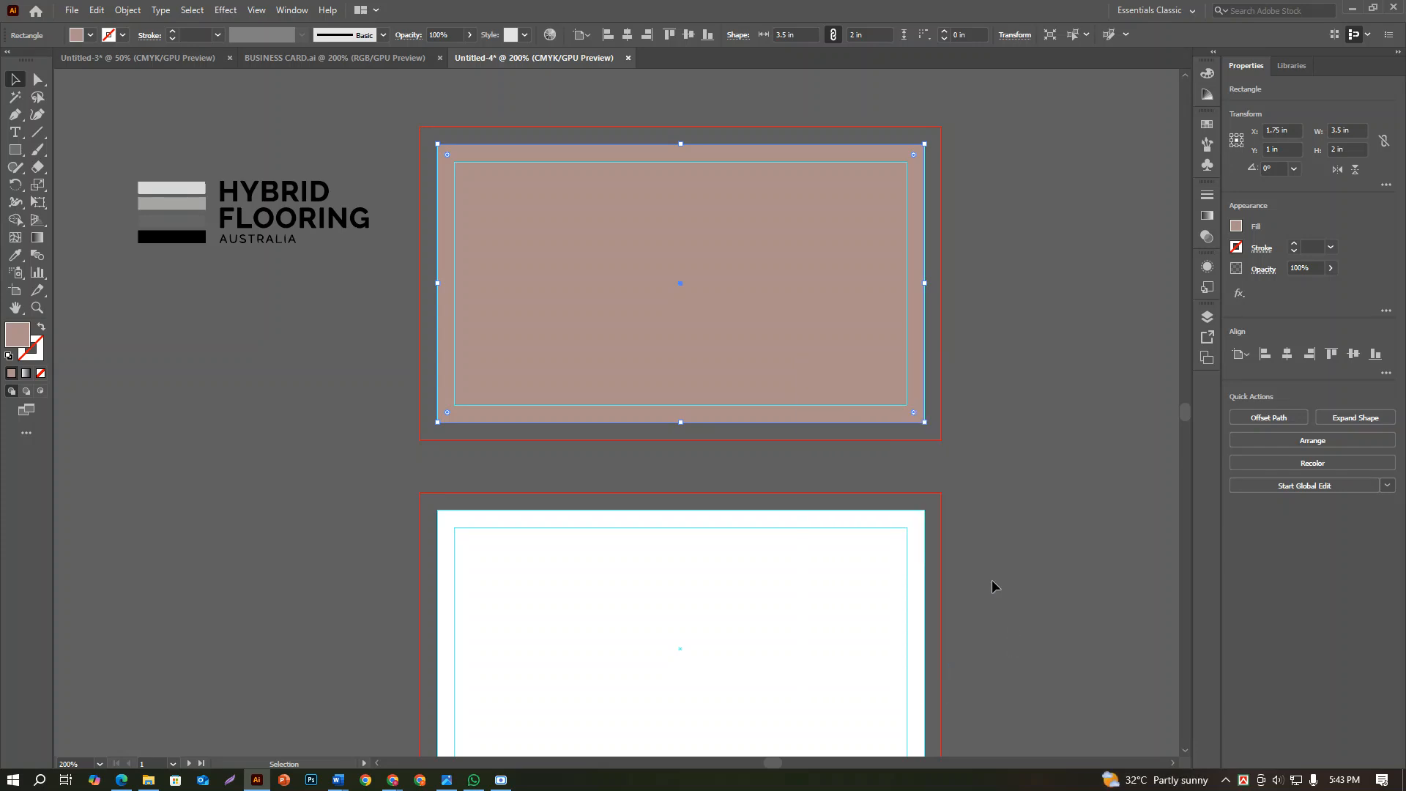
# Fill the background rectangle on the first card with light grey #d8d3d2
pyautogui.click(1237, 226)
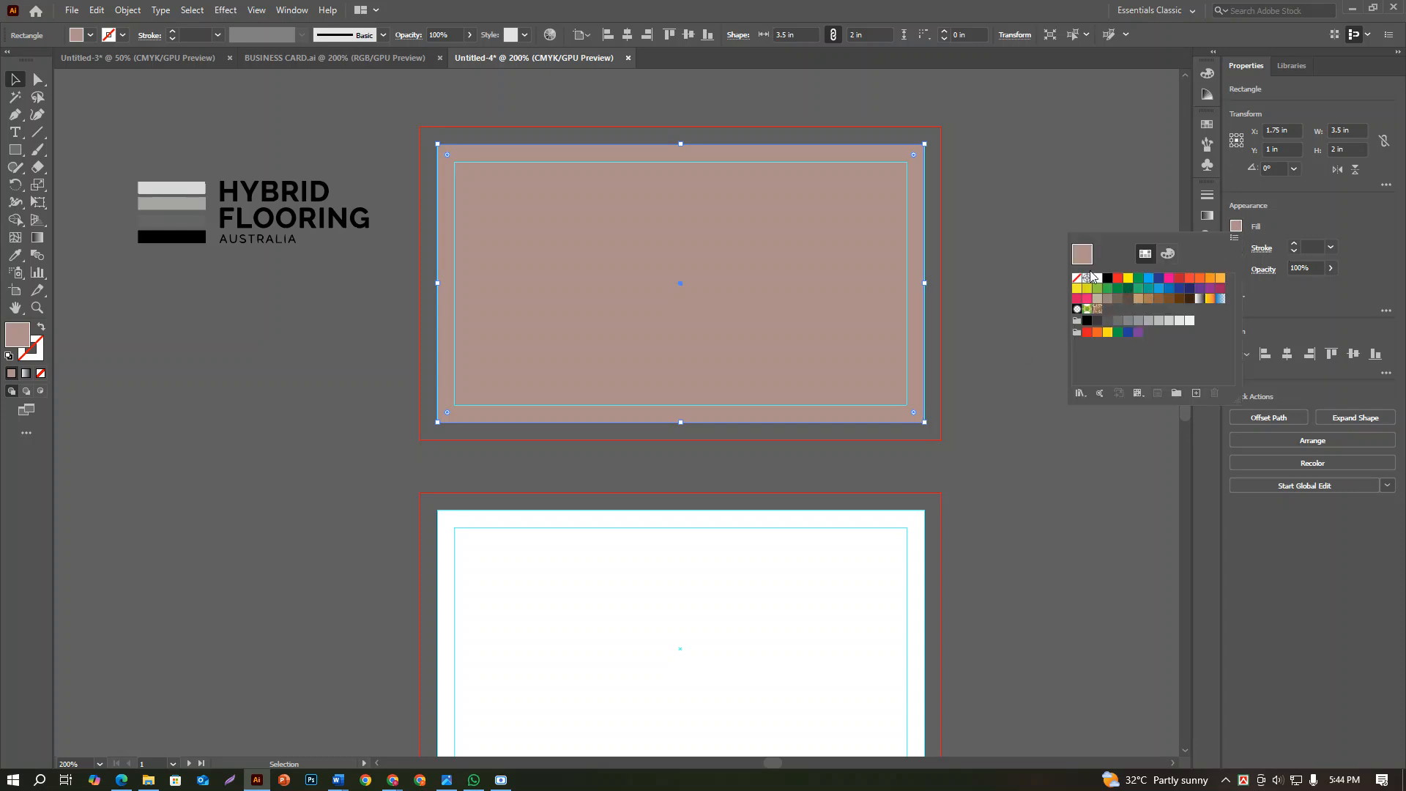
pyautogui.doubleClick(25, 333)
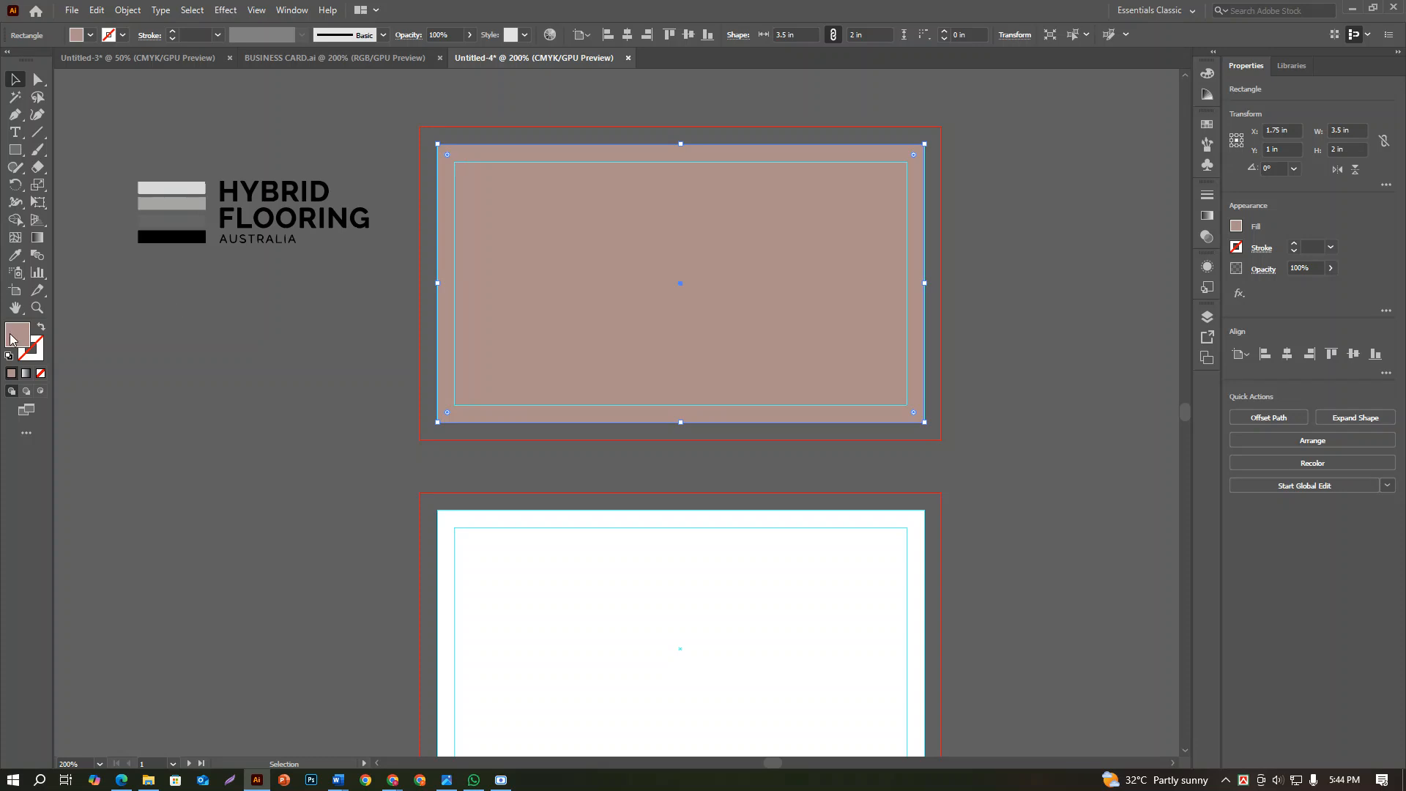
pyautogui.moveTo(539, 185); pyautogui.dragTo(393, 332)
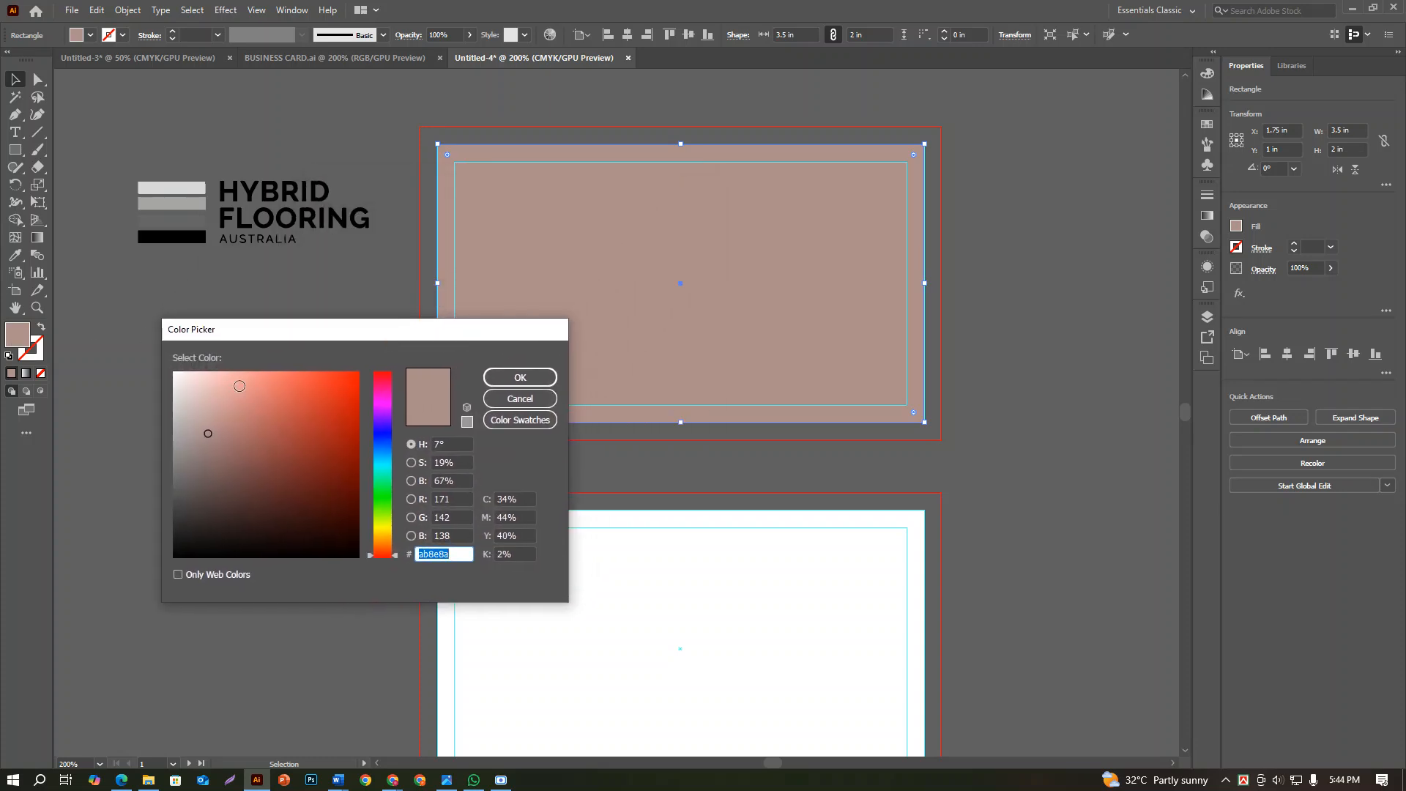
pyautogui.click(196, 388)
pyautogui.click(179, 397)
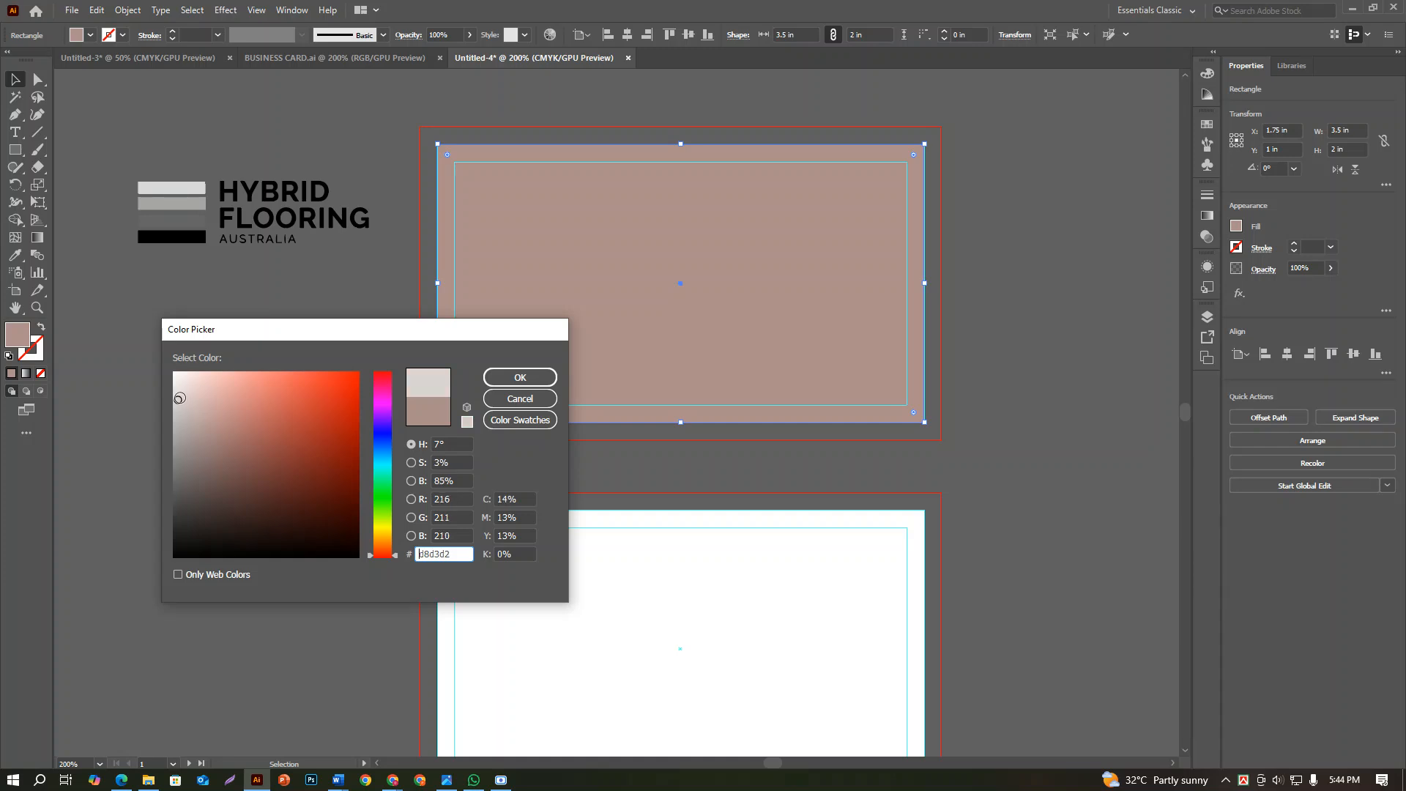
pyautogui.click(520, 378)
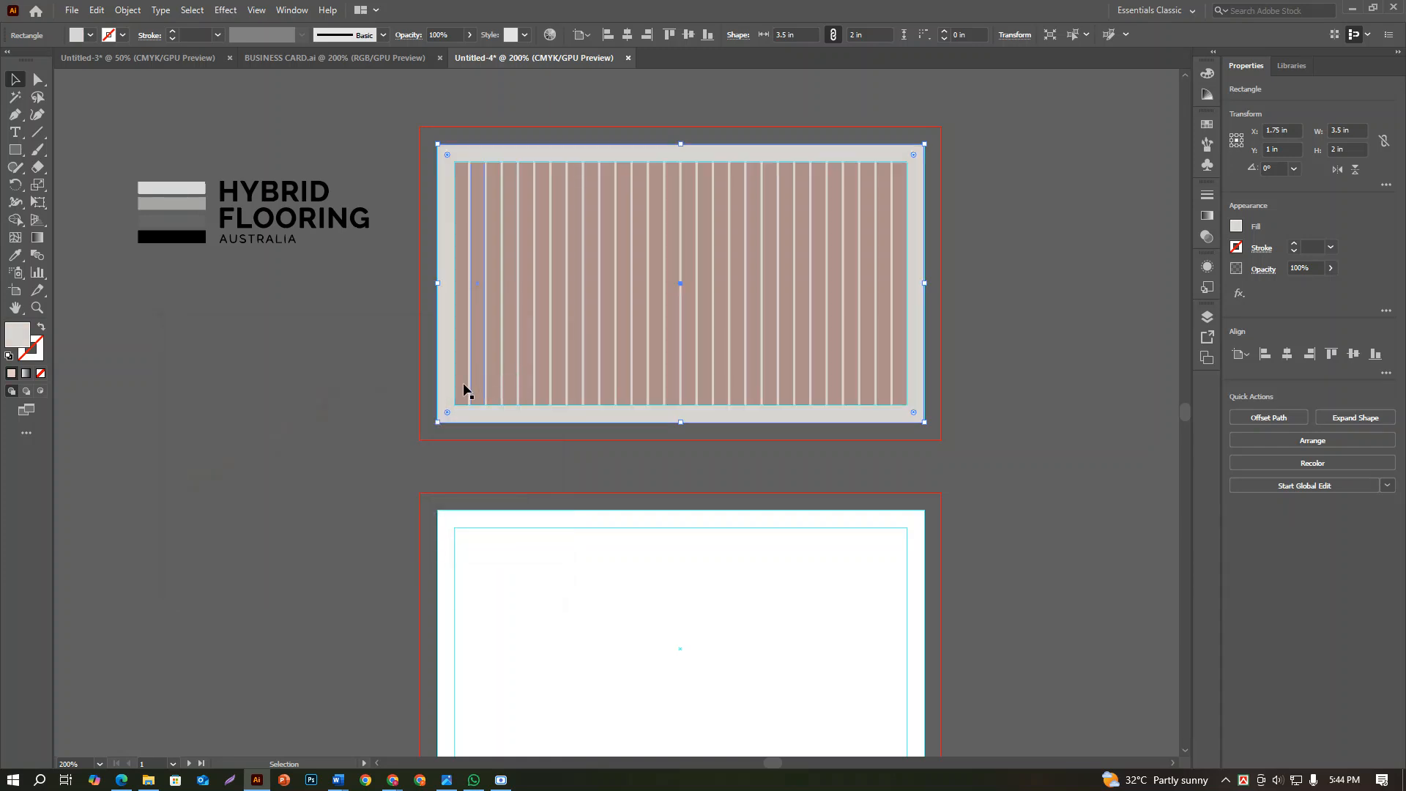
pyautogui.click(351, 388)
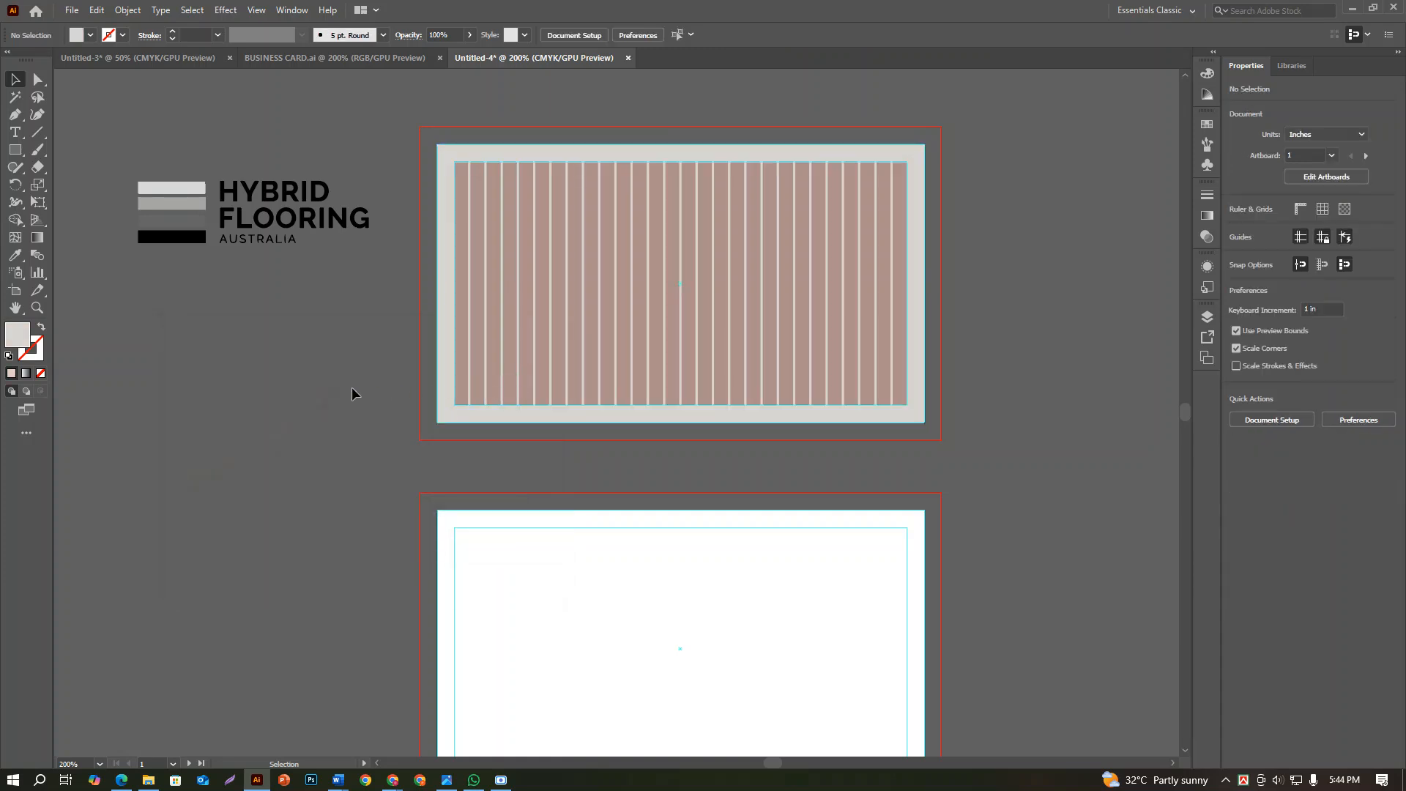
# Change the background rectangle's fill on the first card to the Black swatch
pyautogui.scroll(3, 790, 364)
pyautogui.scroll(-3, 804, 357)
pyautogui.moveTo(756, 341); pyautogui.dragTo(766, 437)
pyautogui.scroll(3, 924, 277)
pyautogui.scroll(1, 929, 275)
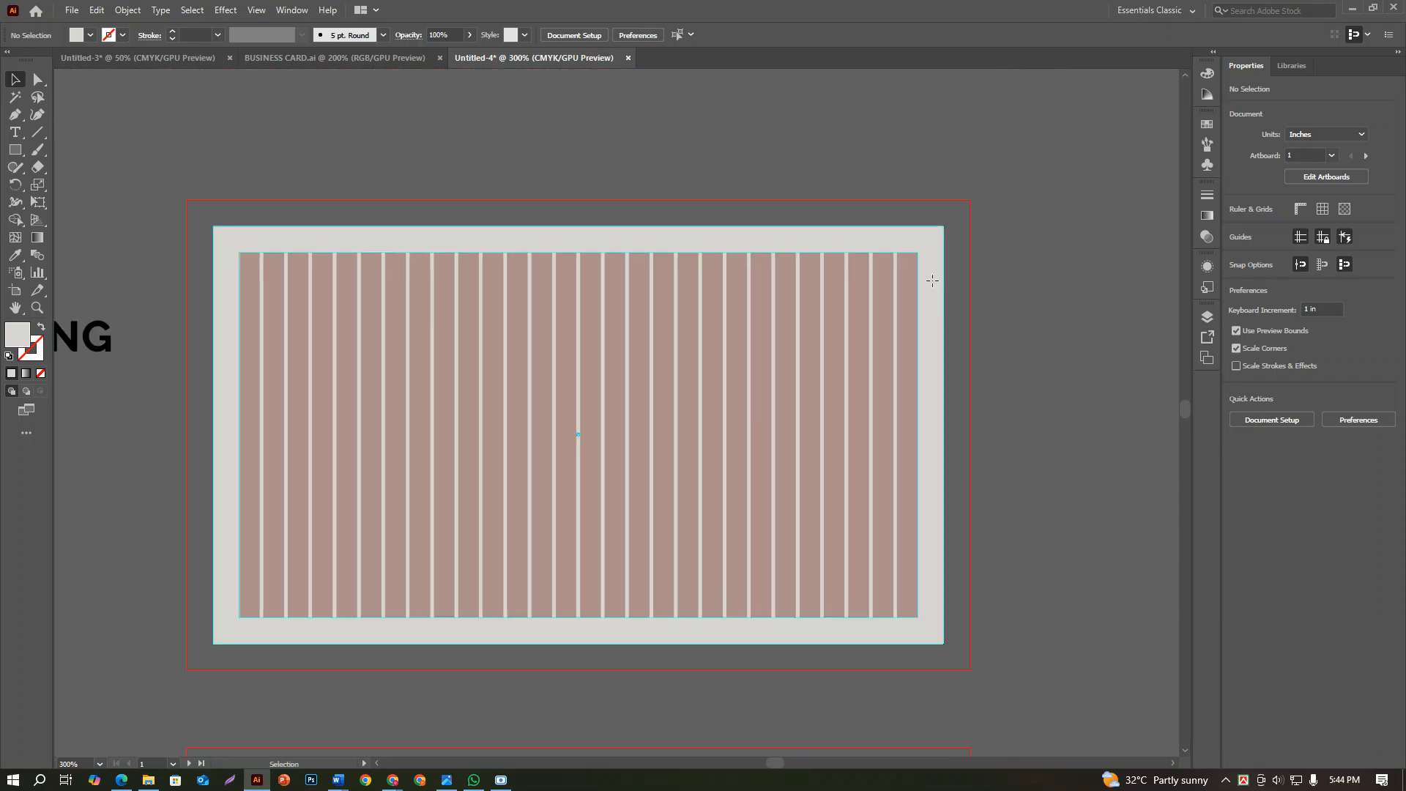
pyautogui.click(932, 280)
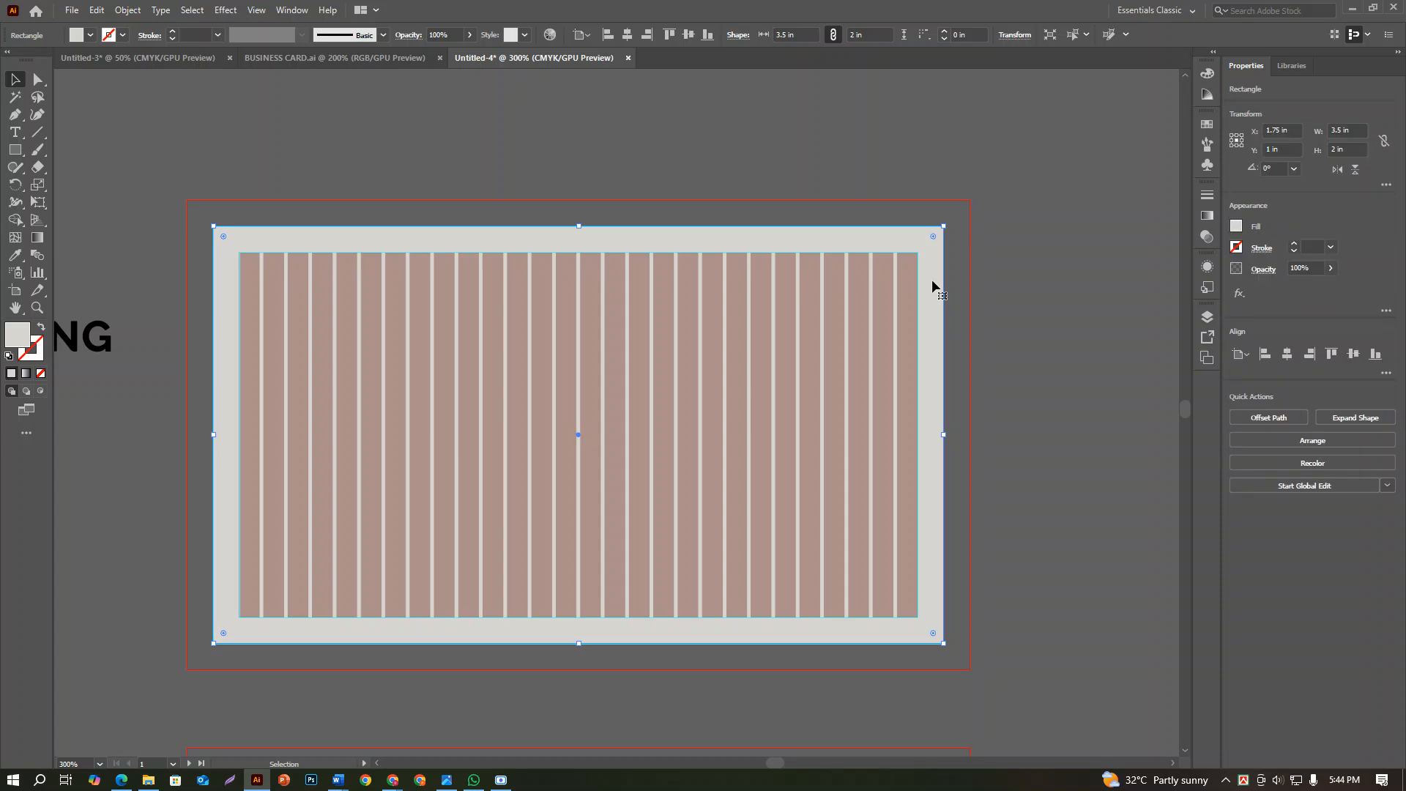
pyautogui.click(1236, 227)
pyautogui.click(1107, 280)
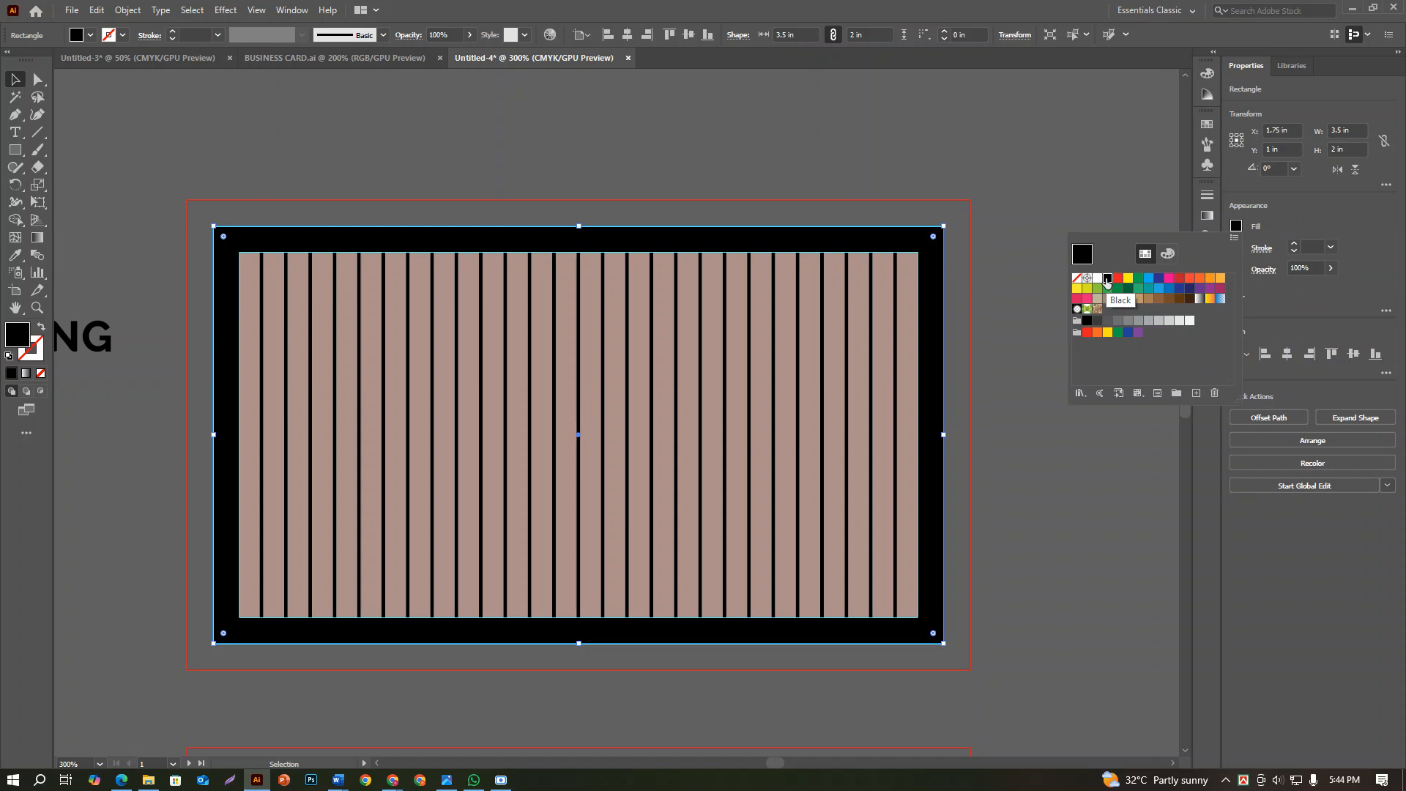
pyautogui.click(1036, 205)
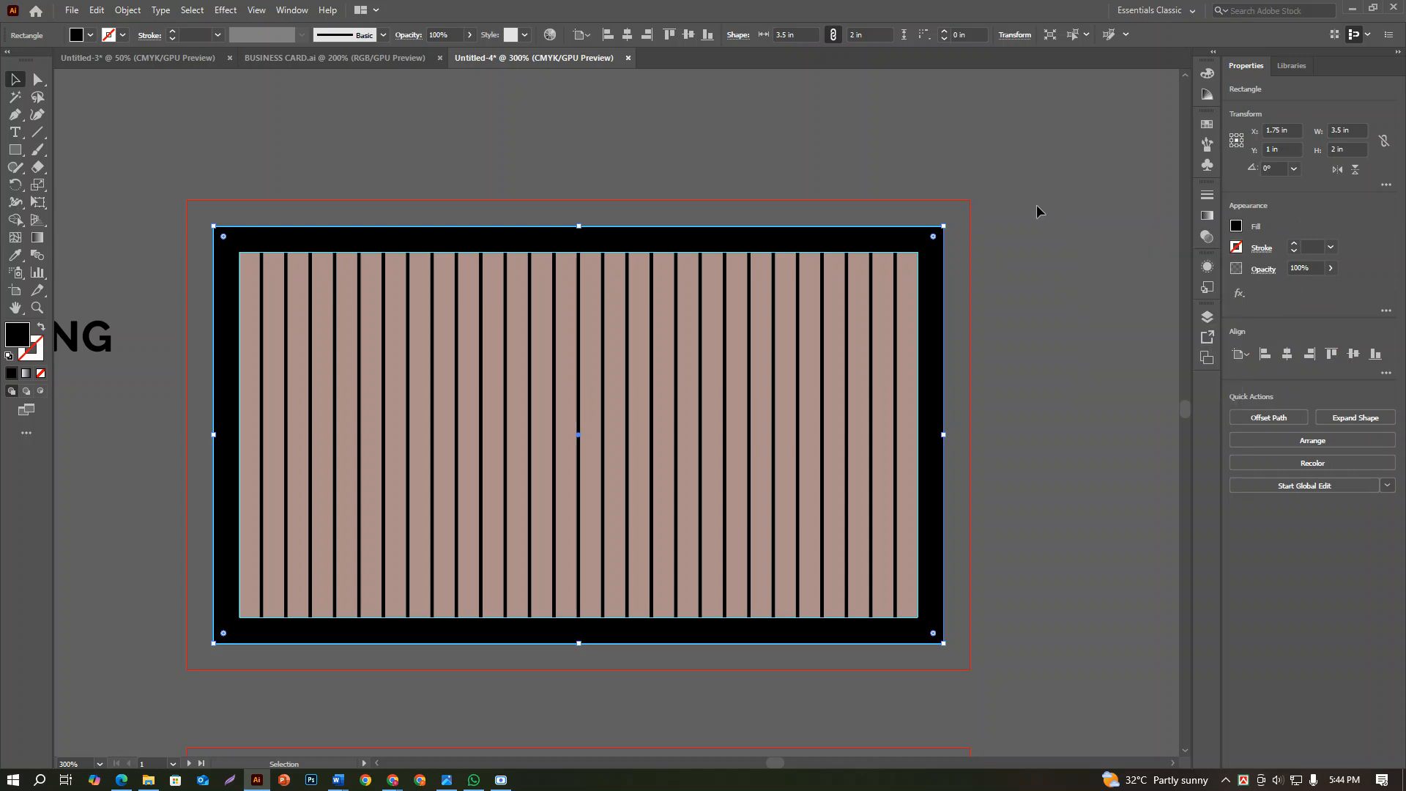
pyautogui.click(1036, 205)
# Group the bars and the black background rectangle on the first card
pyautogui.scroll(-1, 1035, 205)
pyautogui.scroll(1, 1030, 246)
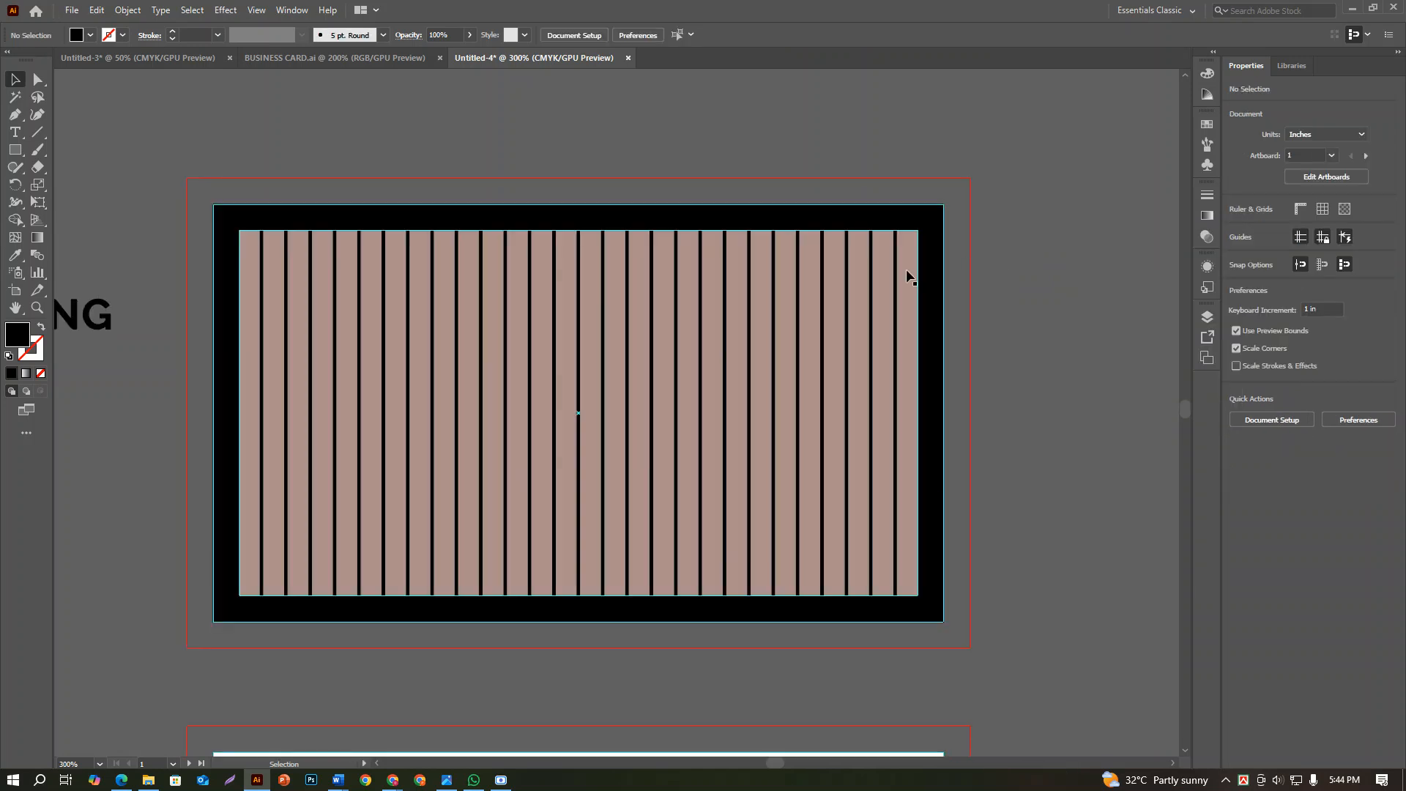
pyautogui.scroll(-1, 575, 352)
pyautogui.moveTo(890, 430); pyautogui.dragTo(310, 284)
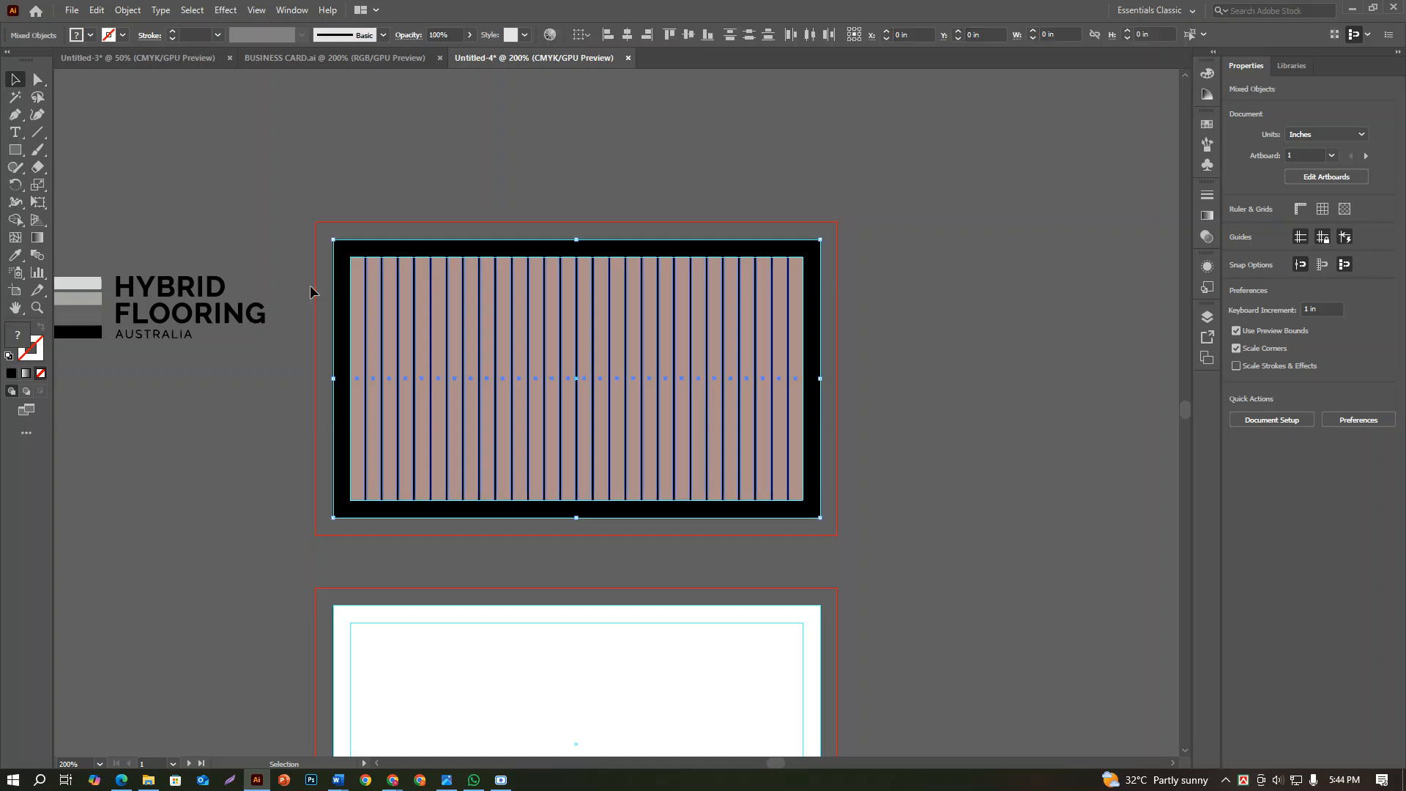
pyautogui.click(852, 291)
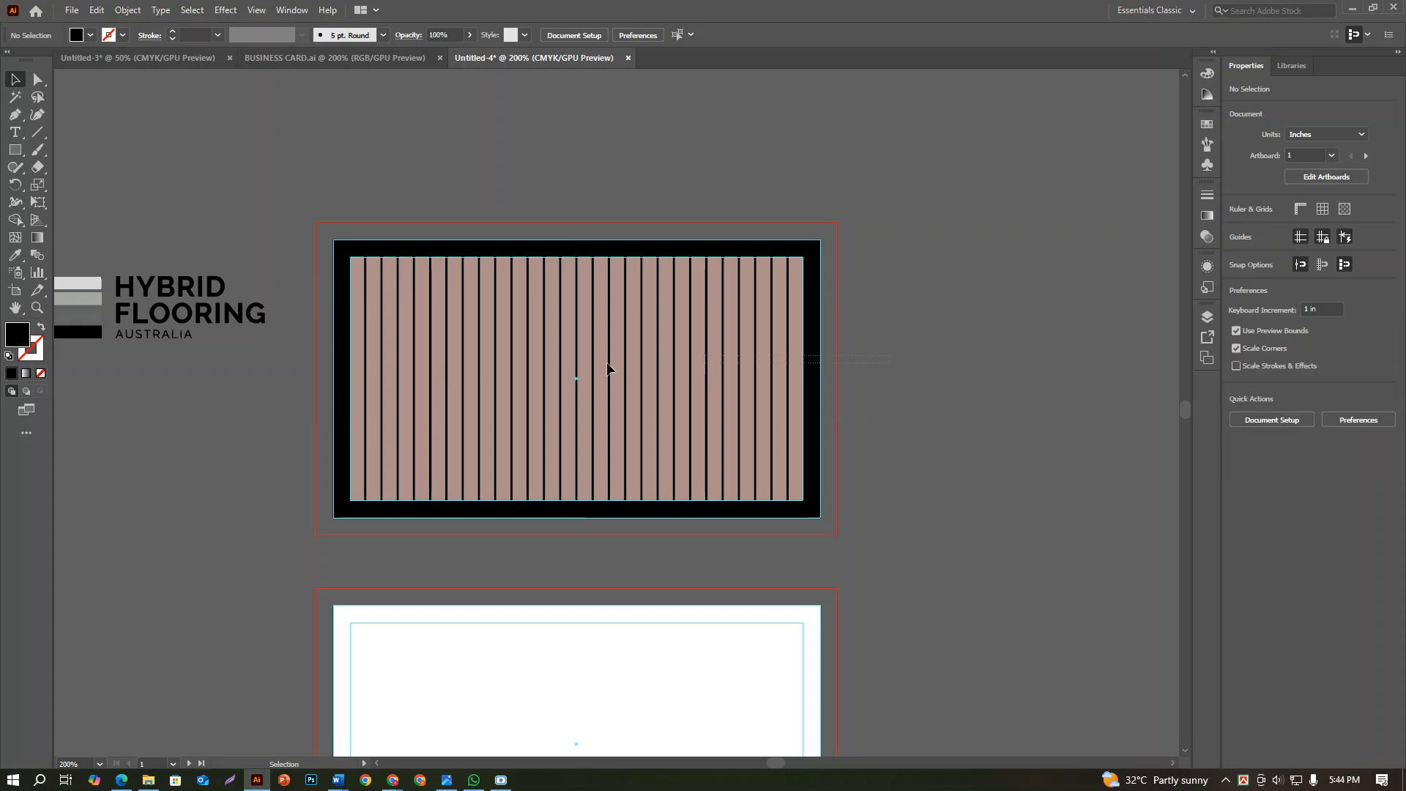
pyautogui.moveTo(305, 282); pyautogui.dragTo(306, 284)
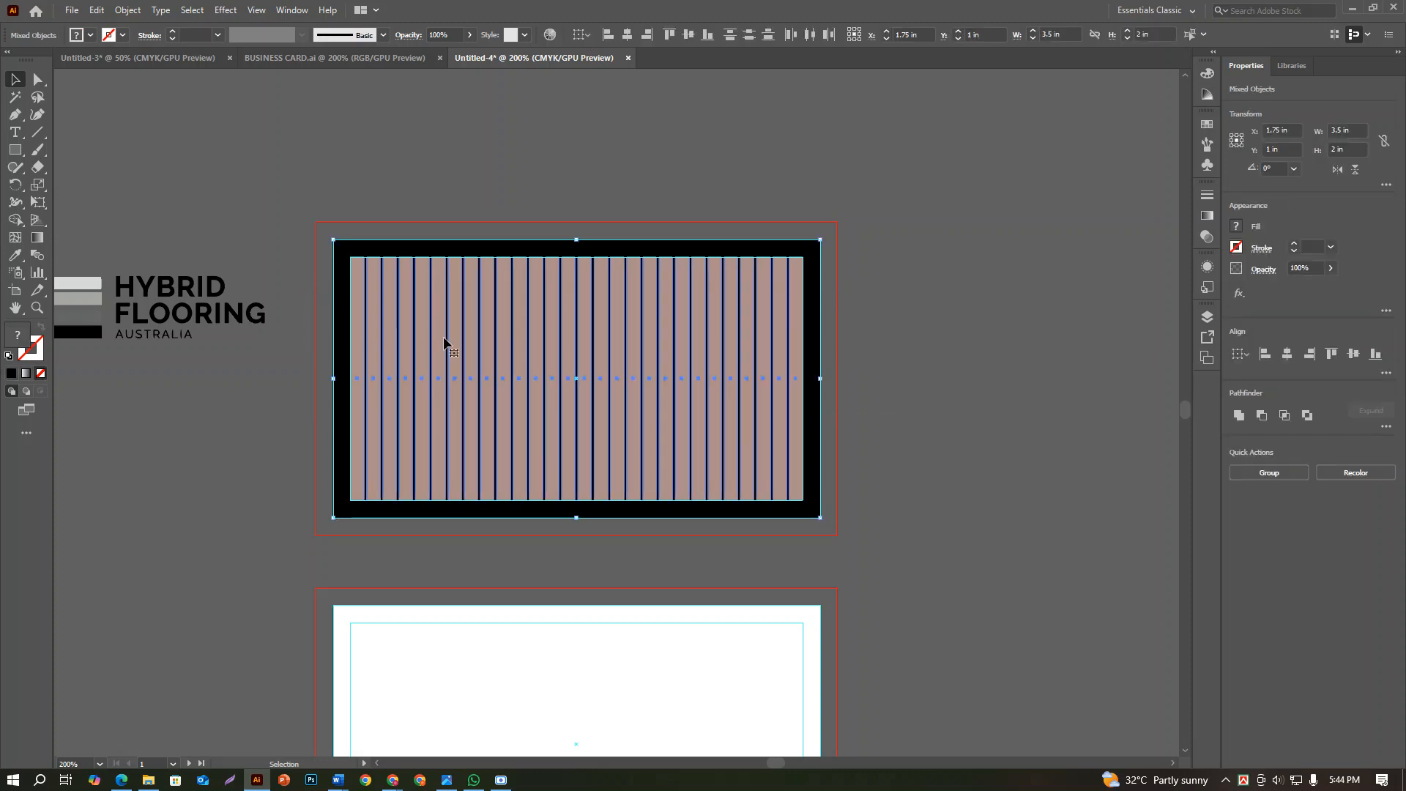
pyautogui.click(1269, 472)
pyautogui.click(930, 414)
# Move the logo onto the first card and centre it over the bars
pyautogui.moveTo(206, 310); pyautogui.dragTo(628, 373)
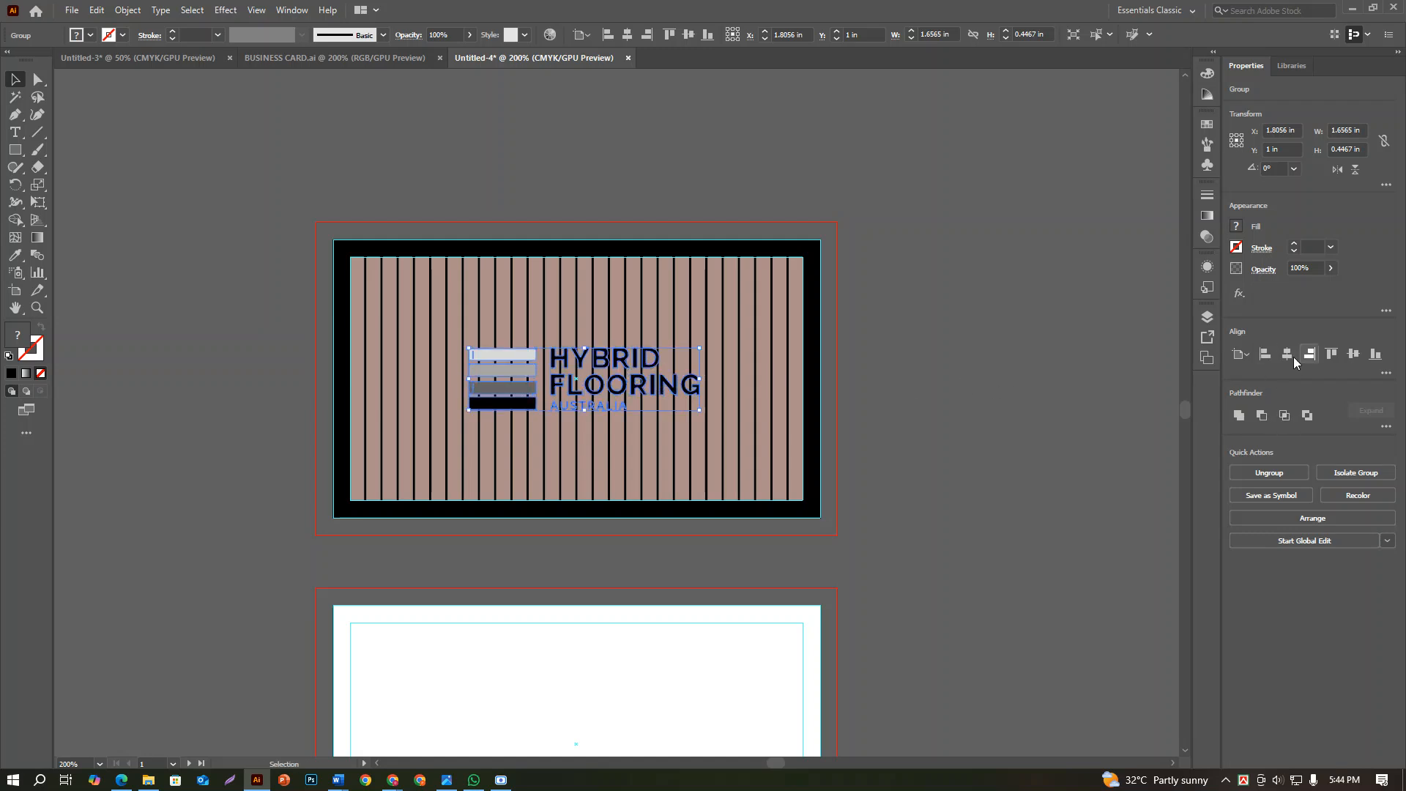
pyautogui.click(1013, 427)
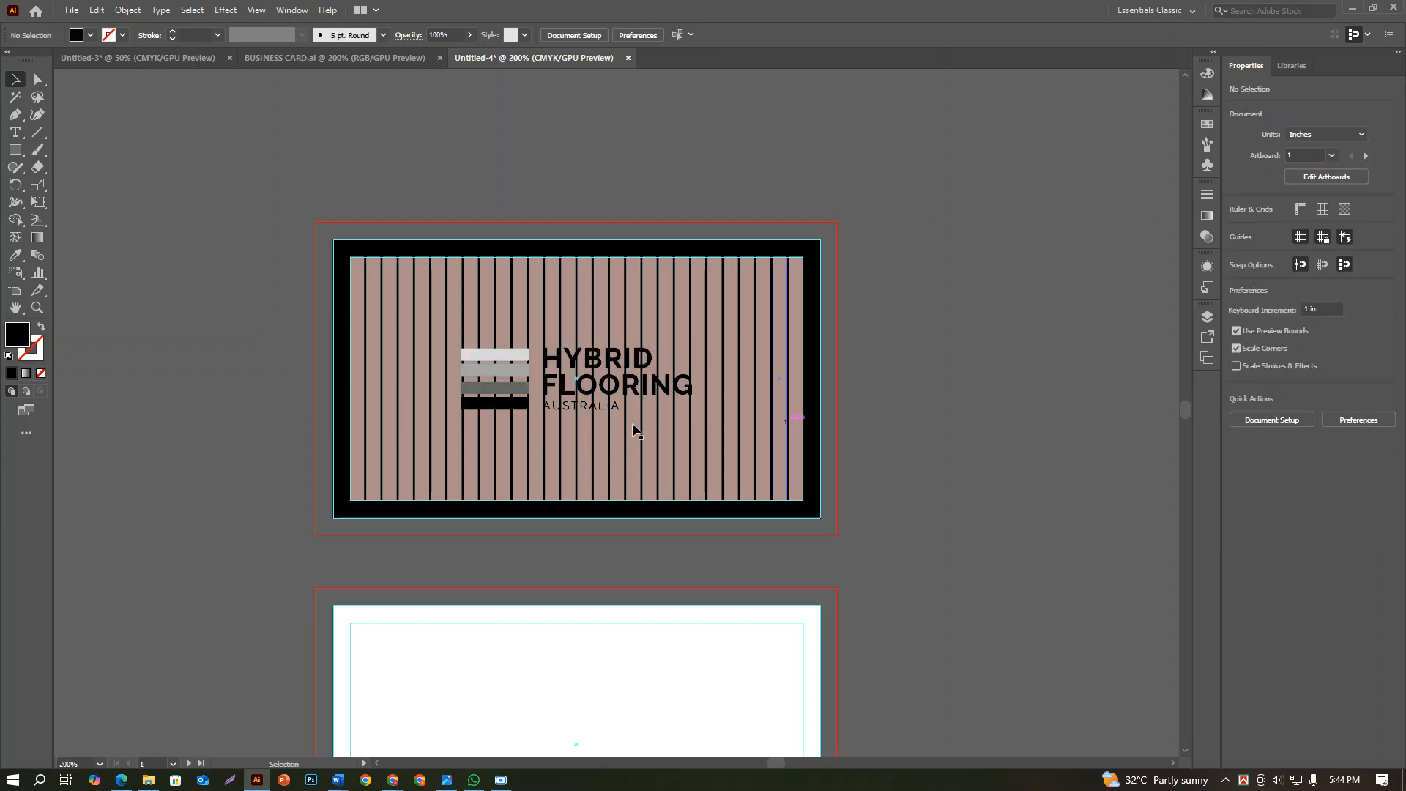
pyautogui.scroll(3, 554, 388)
pyautogui.scroll(-1, 554, 388)
pyautogui.click(586, 397)
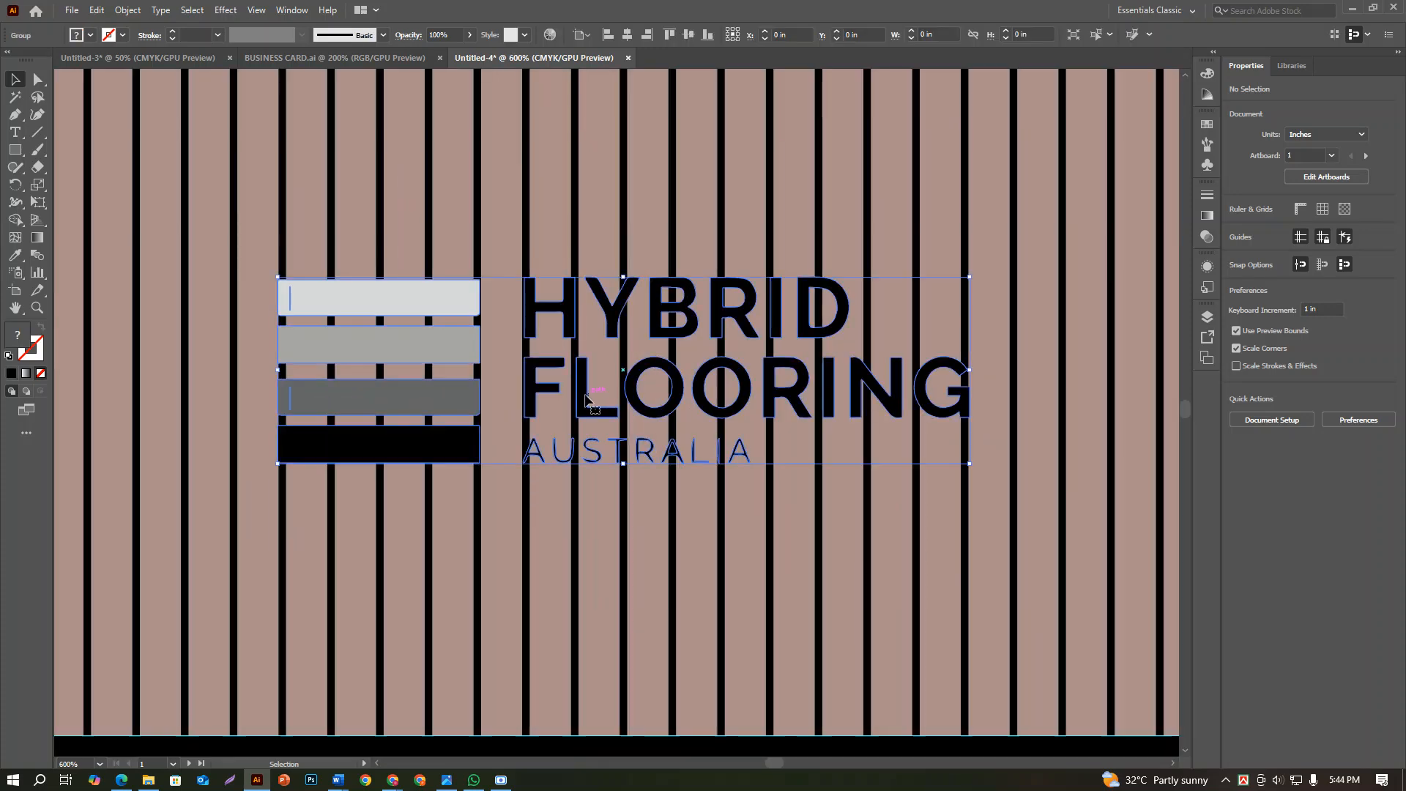
pyautogui.scroll(1, 586, 398)
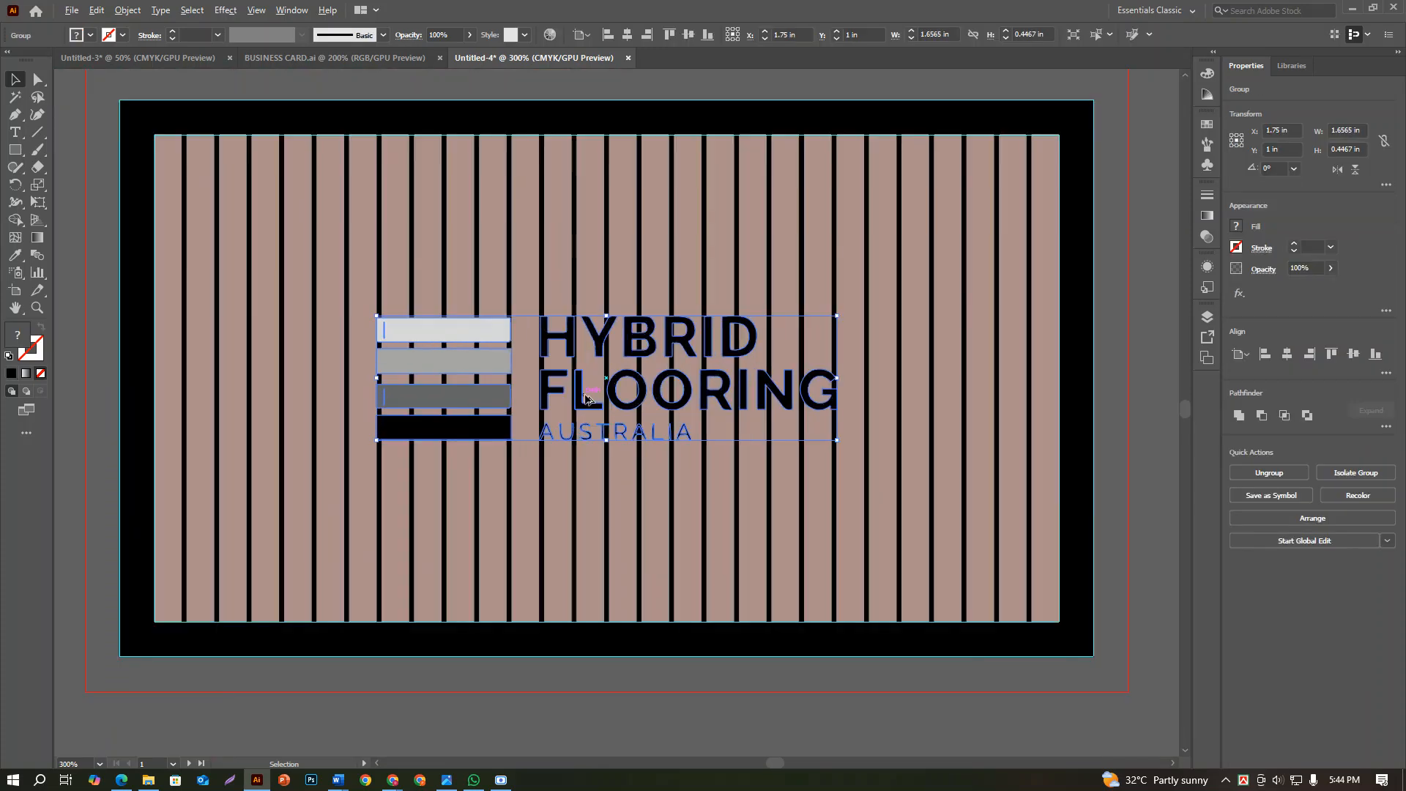
pyautogui.scroll(1, 586, 397)
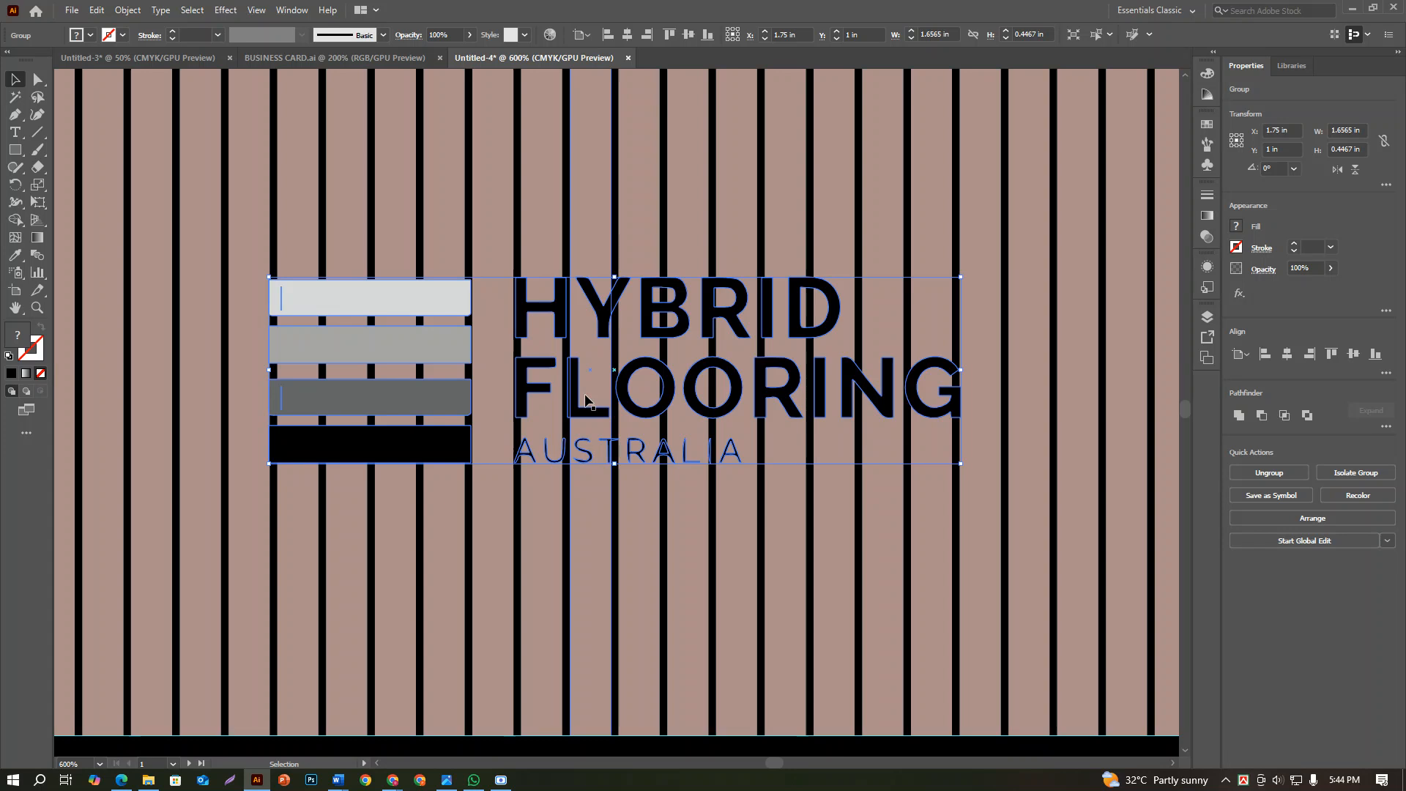
pyautogui.scroll(-3, 586, 397)
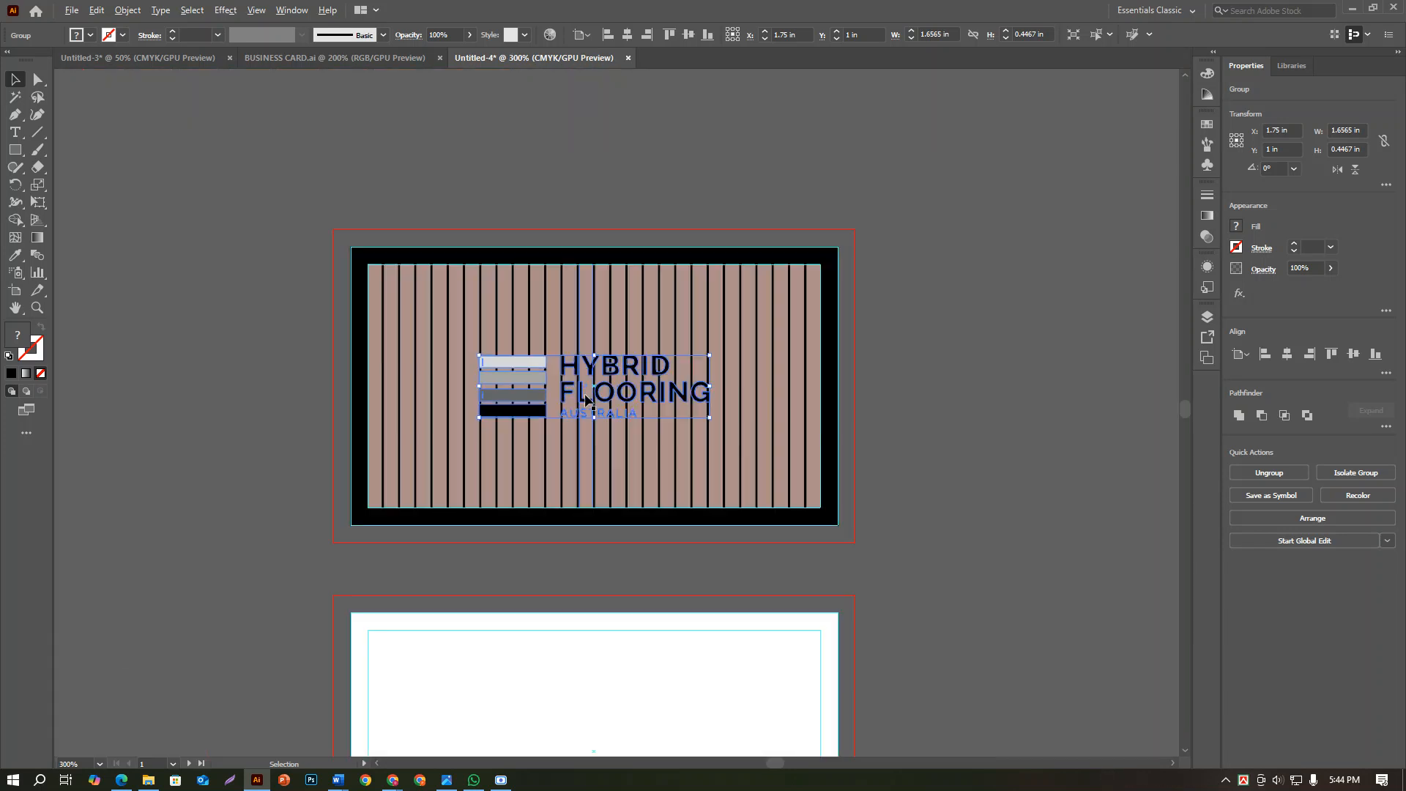
# Draw a rectangle about 1.86 by 0.57 in over the logo, extending slightly past its edges
pyautogui.click(313, 236)
pyautogui.click(15, 150)
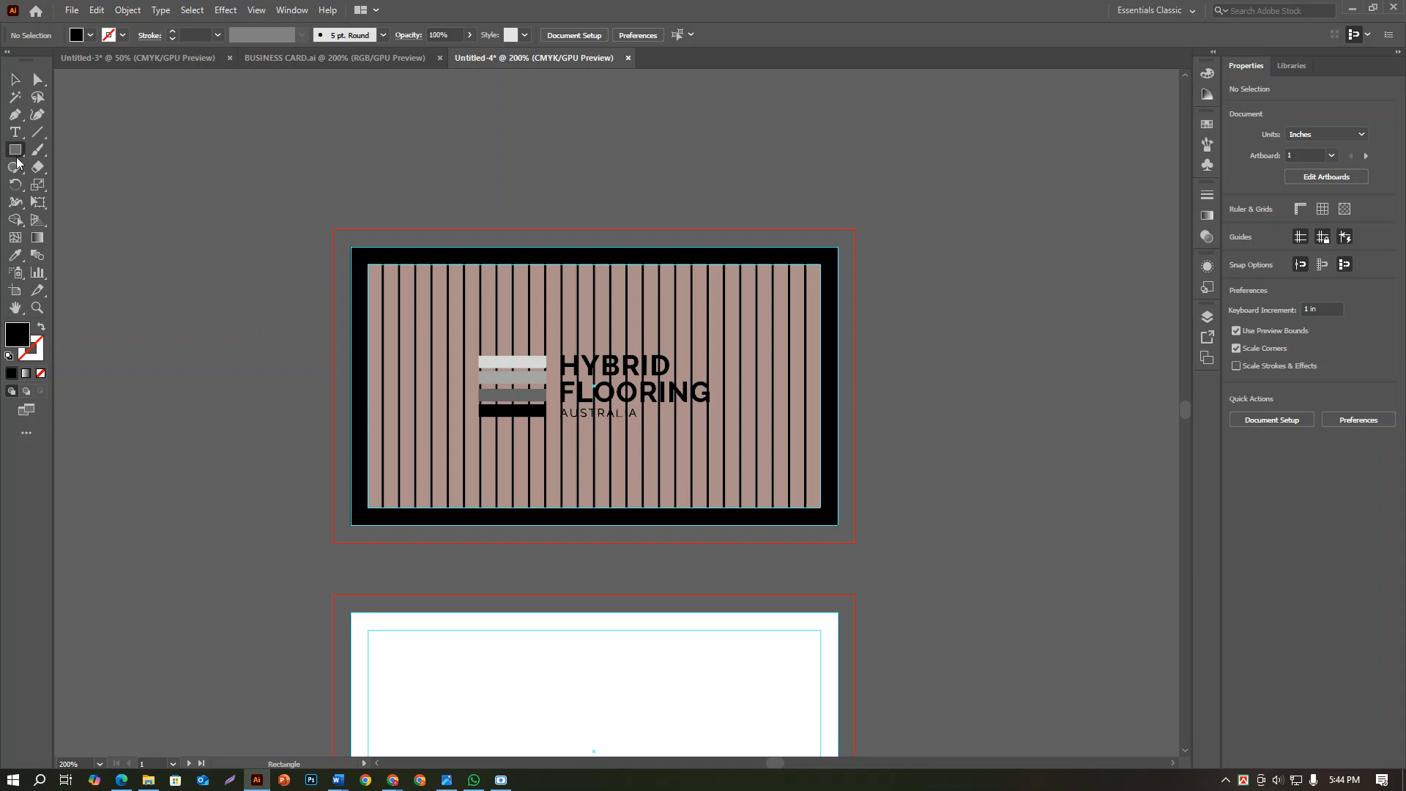
pyautogui.moveTo(466, 347); pyautogui.dragTo(724, 424)
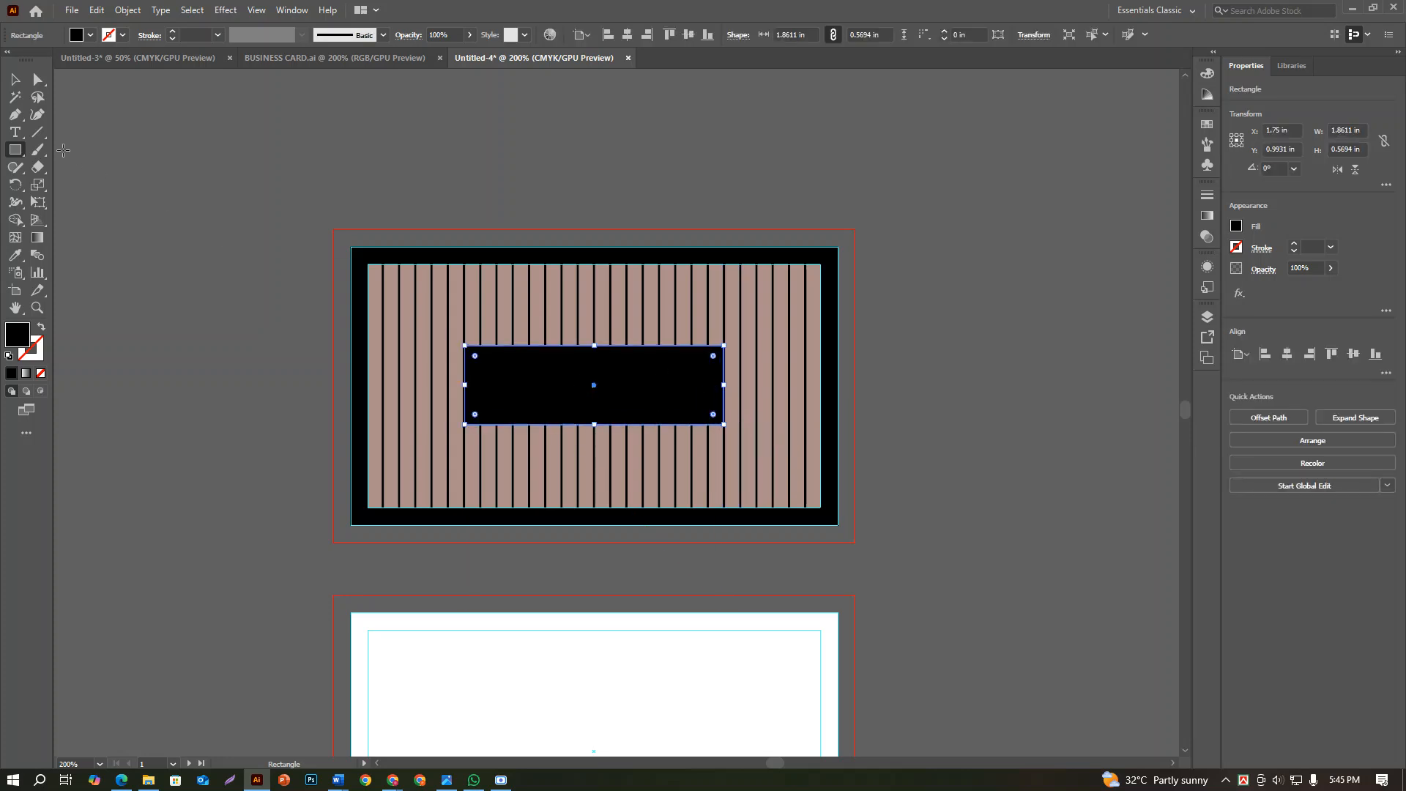
# Try to send the black rectangle over the logo to the back of the stacking order
pyautogui.click(14, 82)
pyautogui.hotkey('ctrl', 'shift', '[')
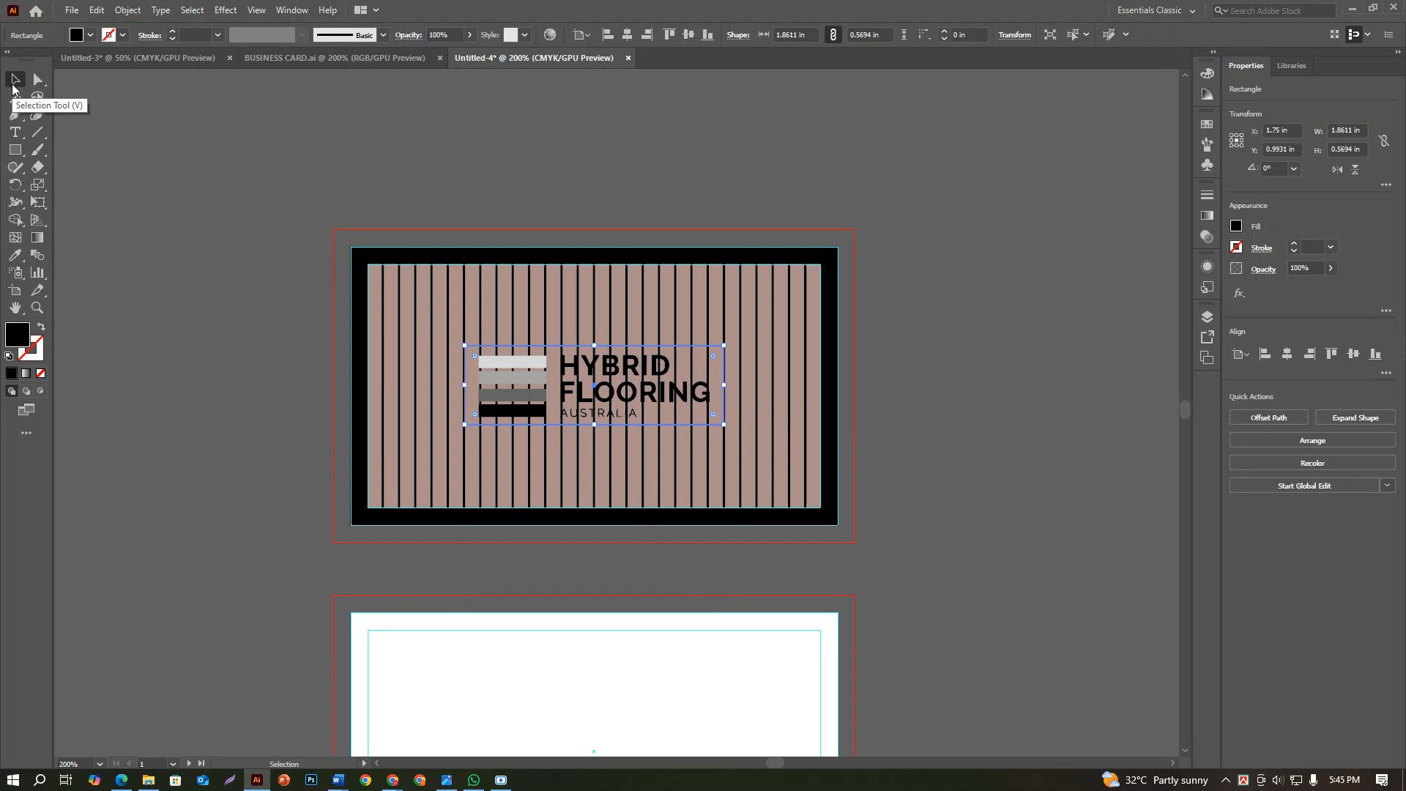
pyautogui.hotkey('ctrl', 'z')
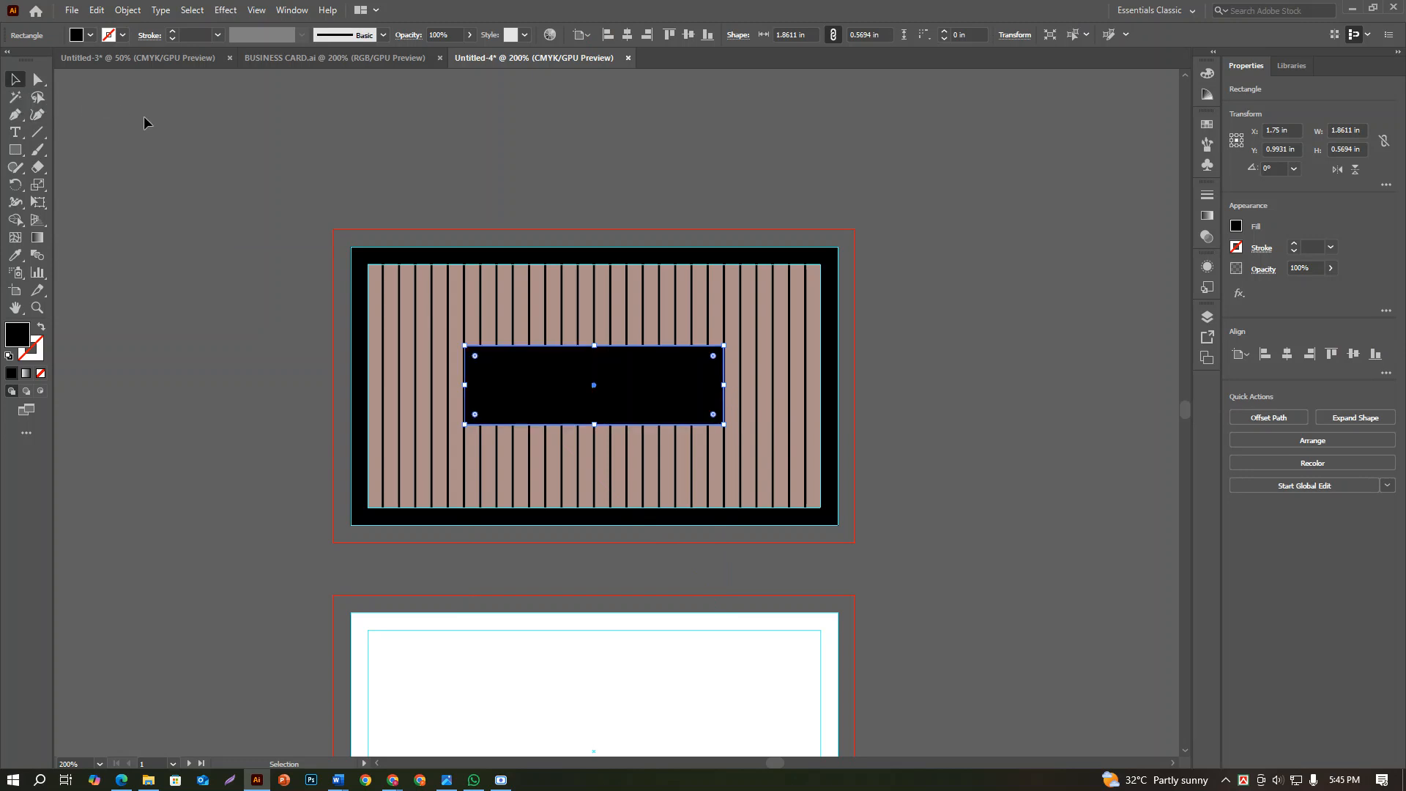
# Move the black rectangle to the empty canvas above the first card and the logo beside it
pyautogui.click(201, 119)
pyautogui.moveTo(533, 383); pyautogui.dragTo(622, 150)
pyautogui.moveTo(592, 414); pyautogui.dragTo(768, 314)
pyautogui.hotkey('ctrl', 'z')
pyautogui.click(967, 351)
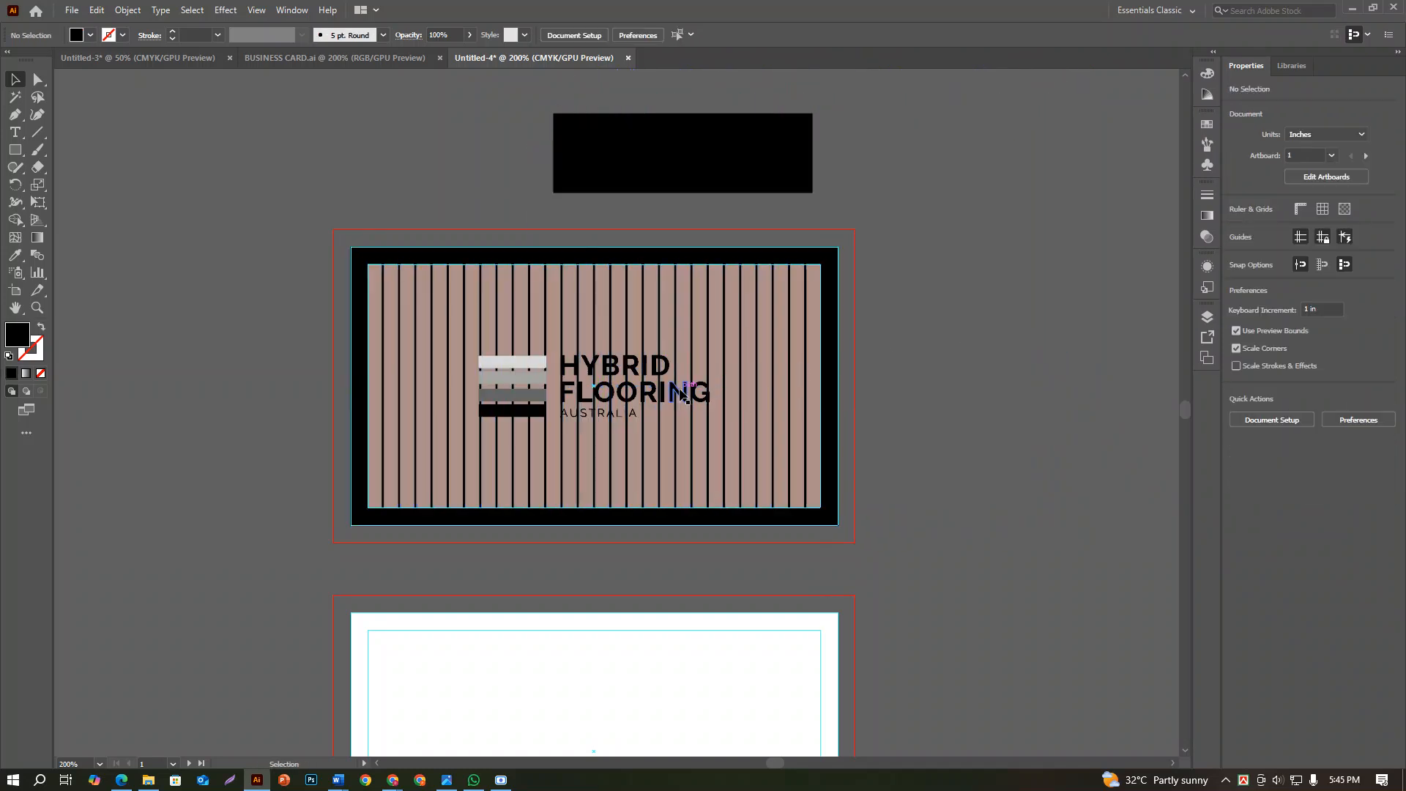
pyautogui.moveTo(681, 391); pyautogui.dragTo(1064, 147)
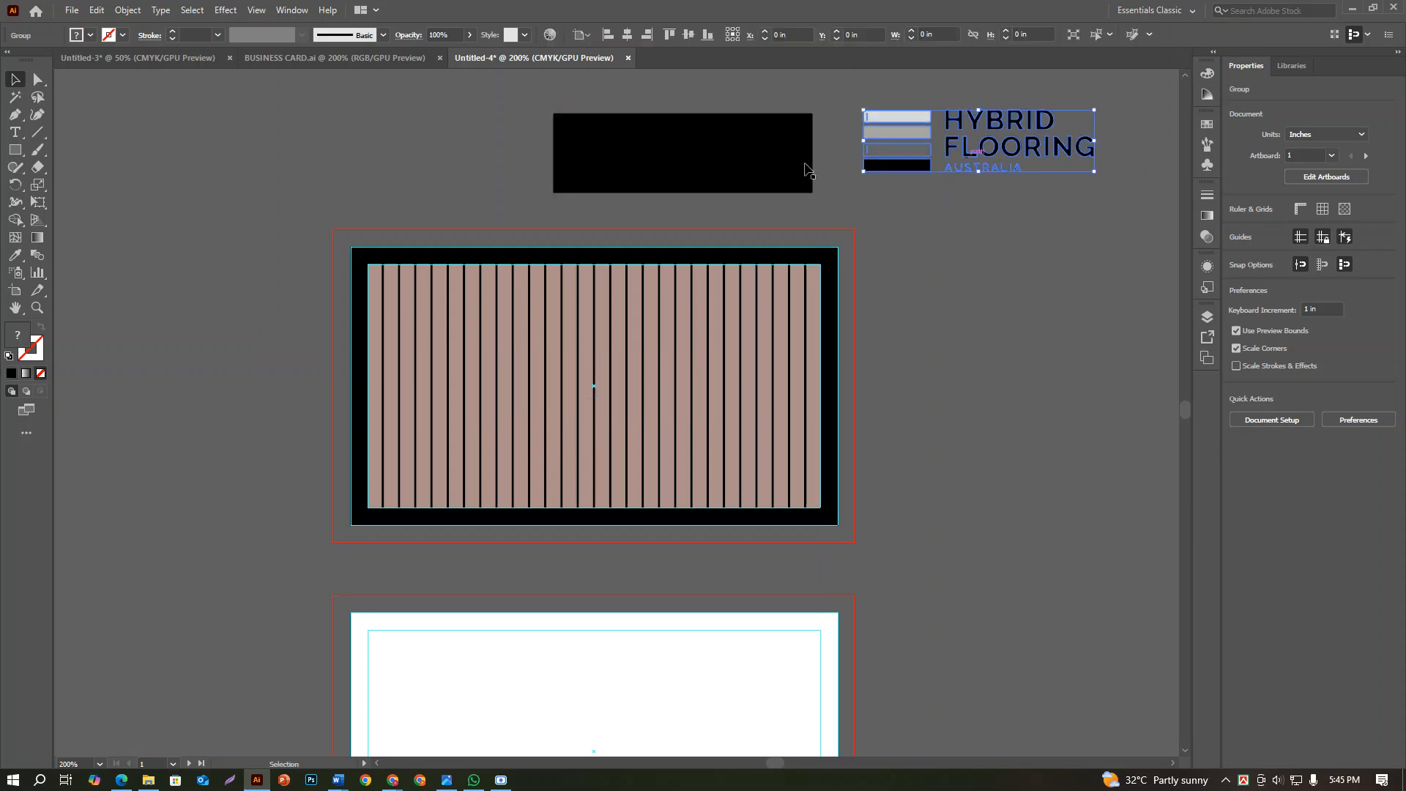
# Fill the black rectangle with the brown sampled from the bars using the Eyedropper
pyautogui.click(806, 169)
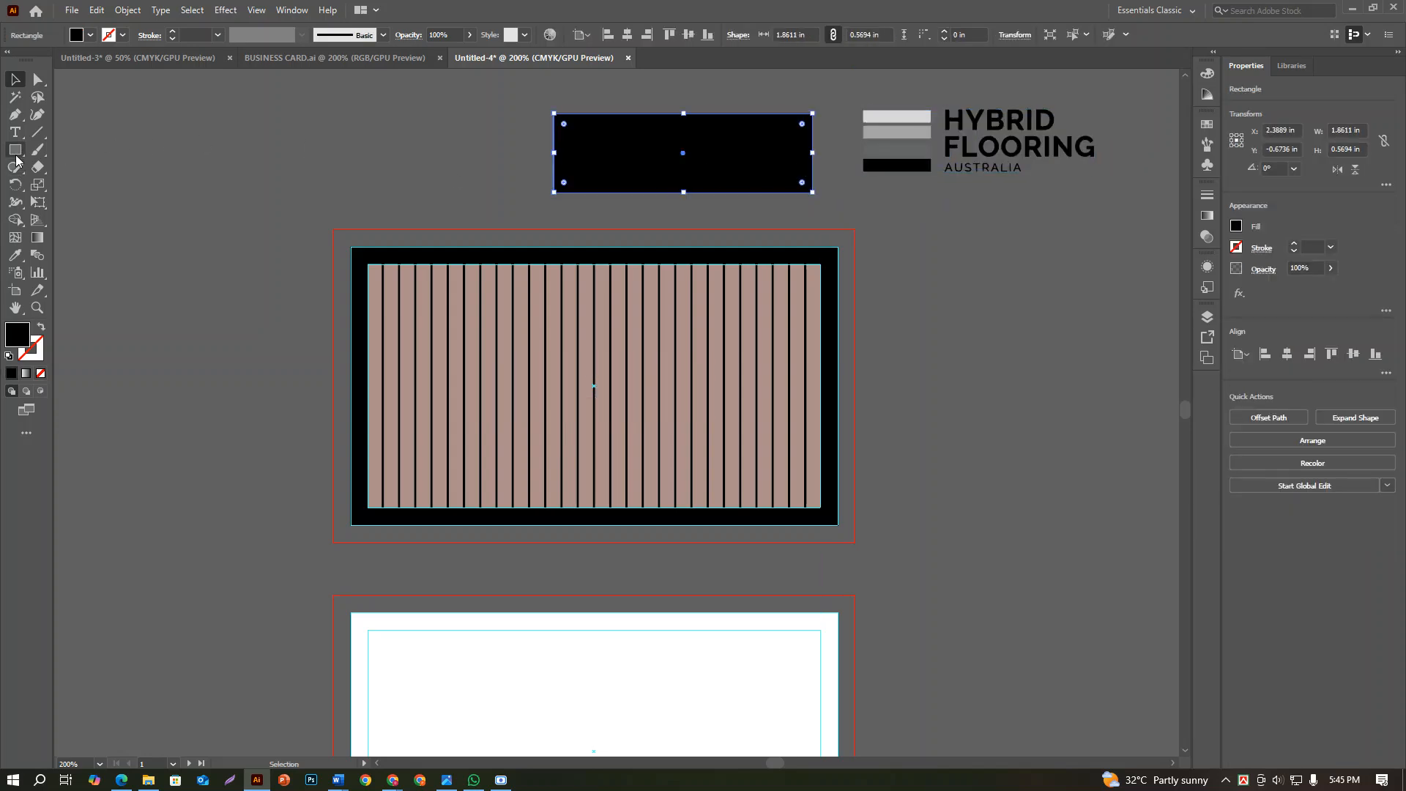
pyautogui.click(14, 255)
pyautogui.click(388, 288)
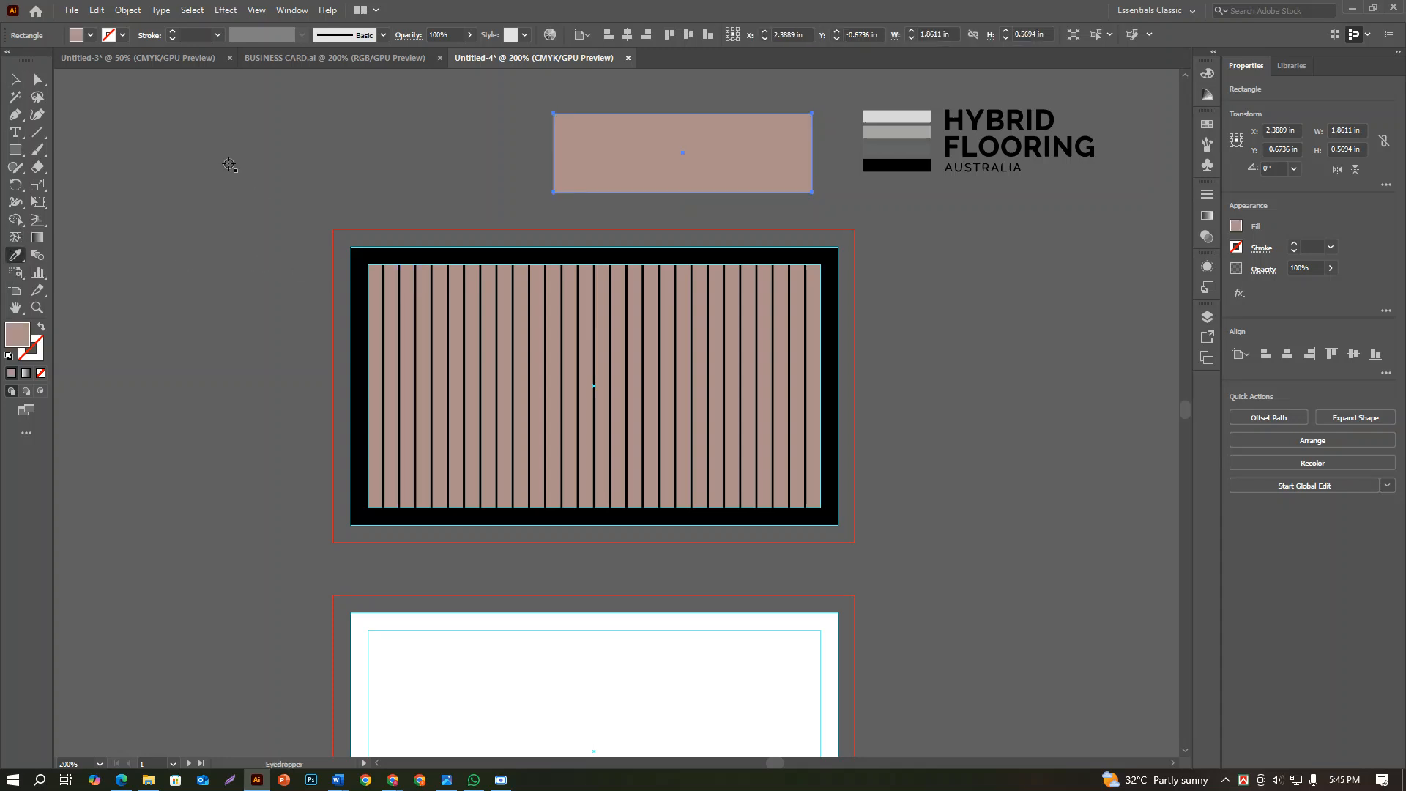
# Centre the brown rectangle horizontally and vertically on the first card
pyautogui.click(15, 80)
pyautogui.moveTo(703, 157); pyautogui.dragTo(709, 173)
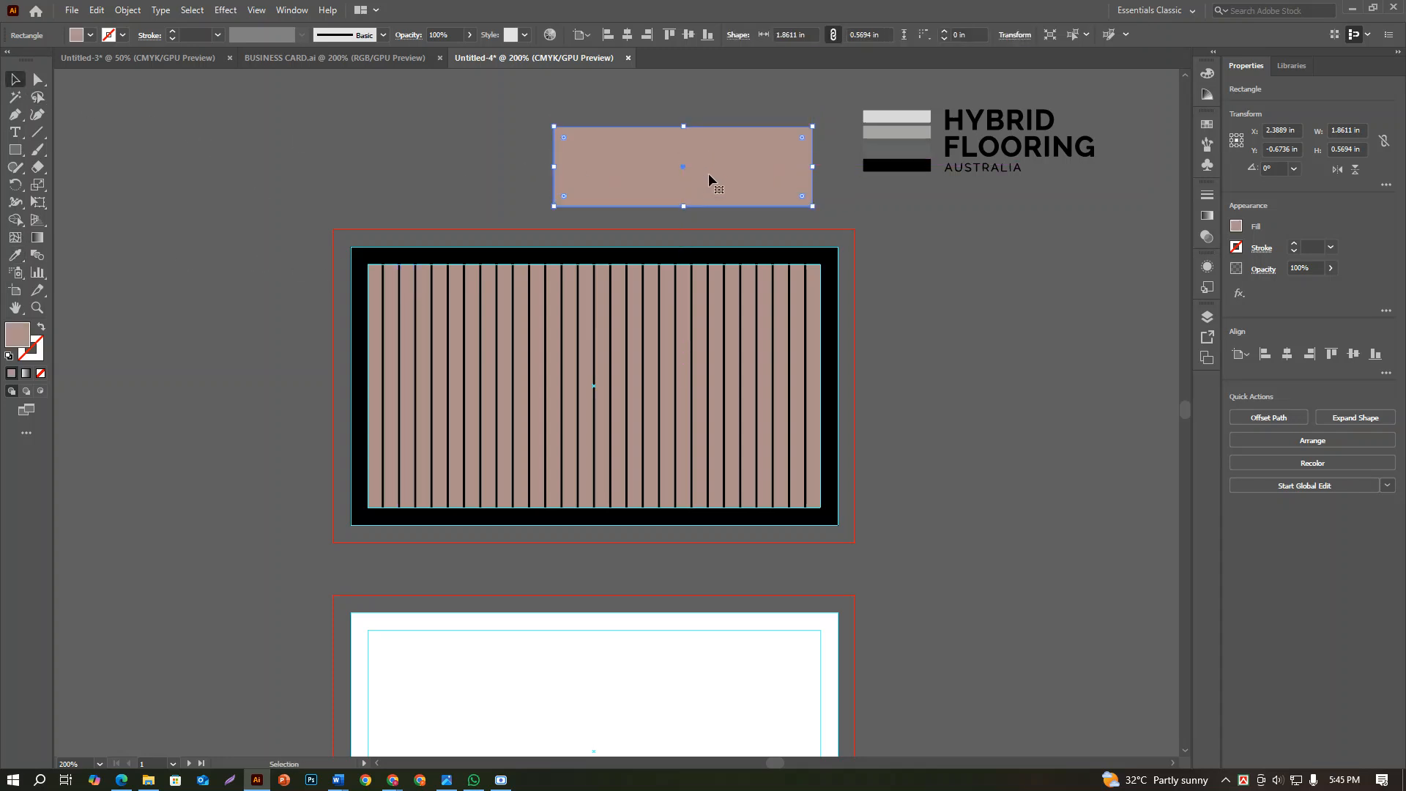
pyautogui.click(1286, 354)
pyautogui.click(1353, 354)
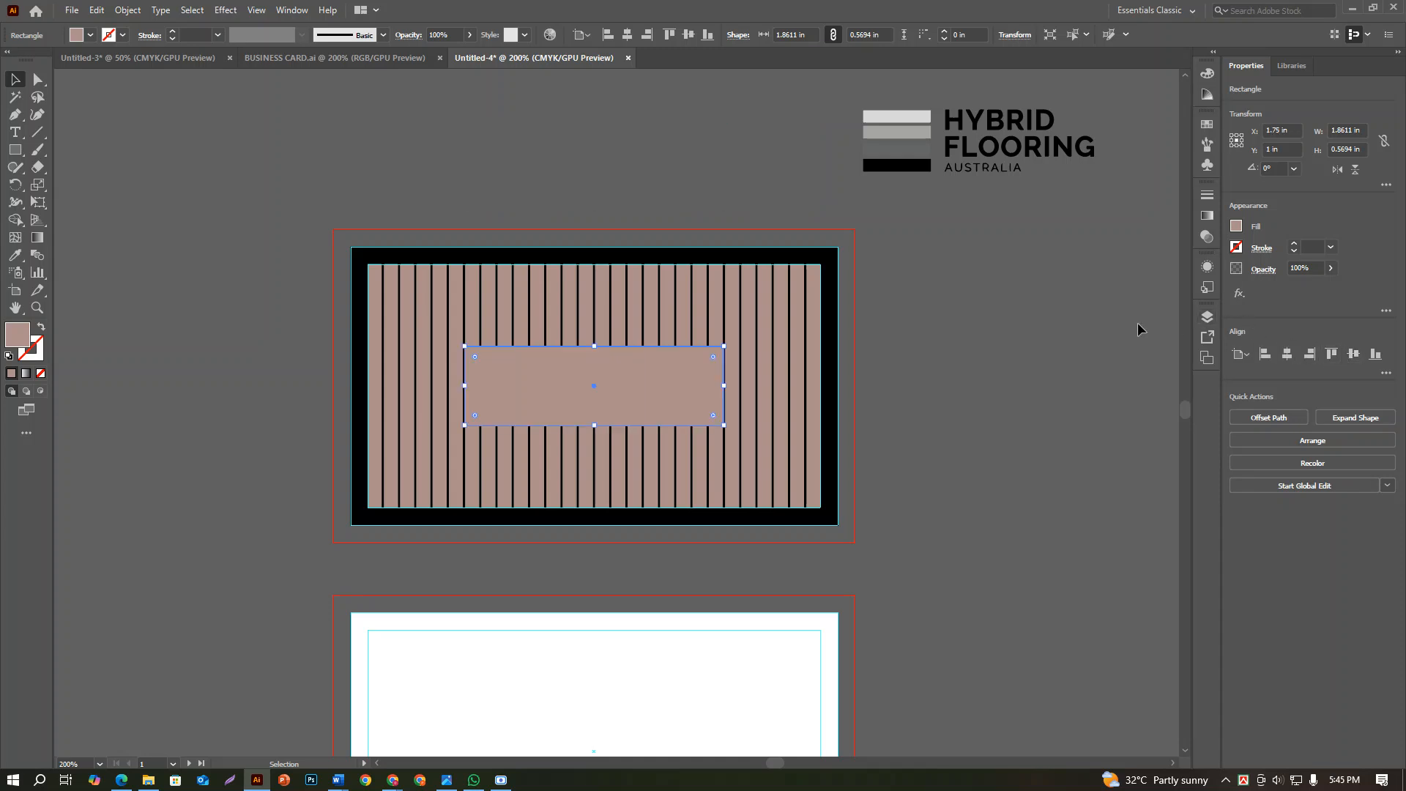
pyautogui.click(979, 304)
# Centre the logo group horizontally and vertically on the first card, over the brown rectangle
pyautogui.click(897, 146)
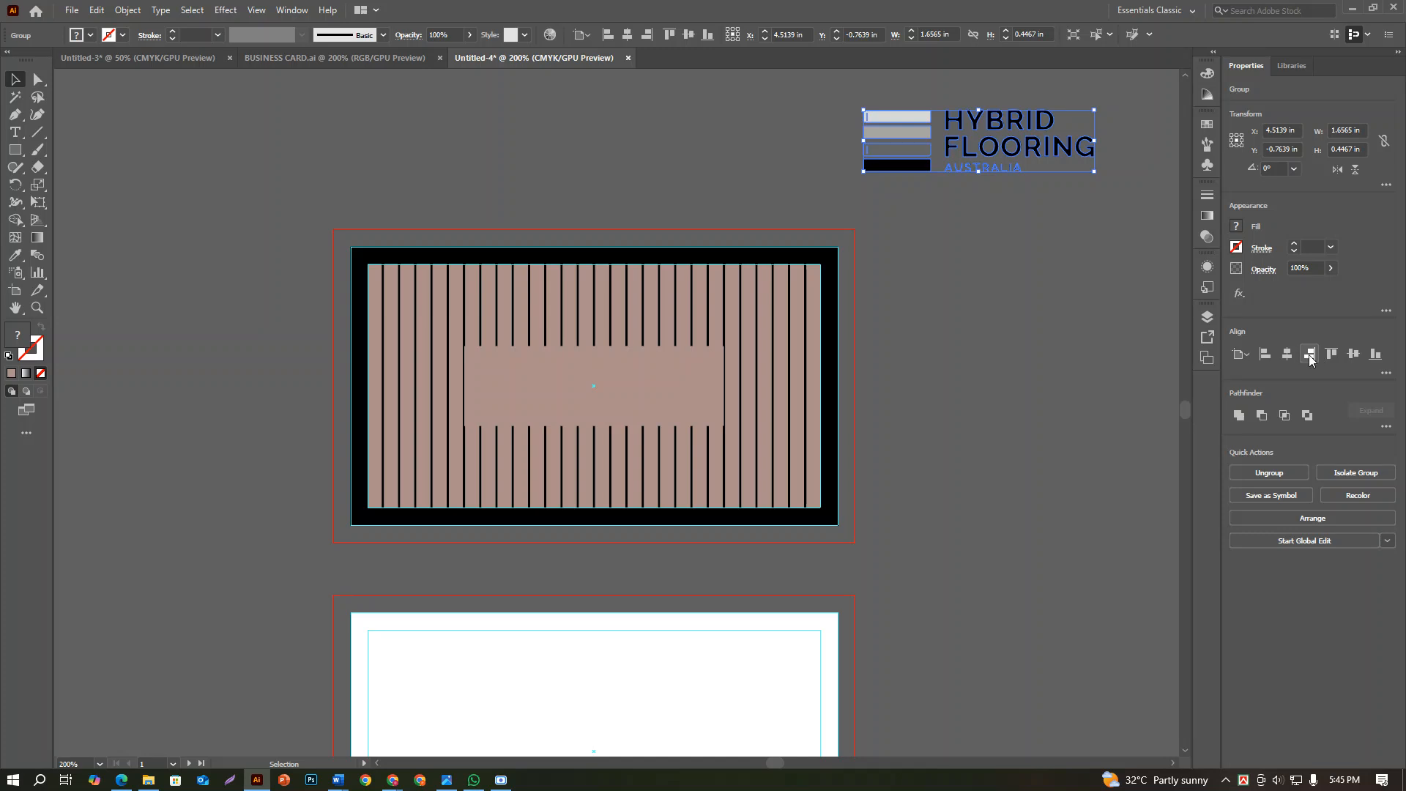
pyautogui.click(1286, 354)
pyautogui.click(1353, 353)
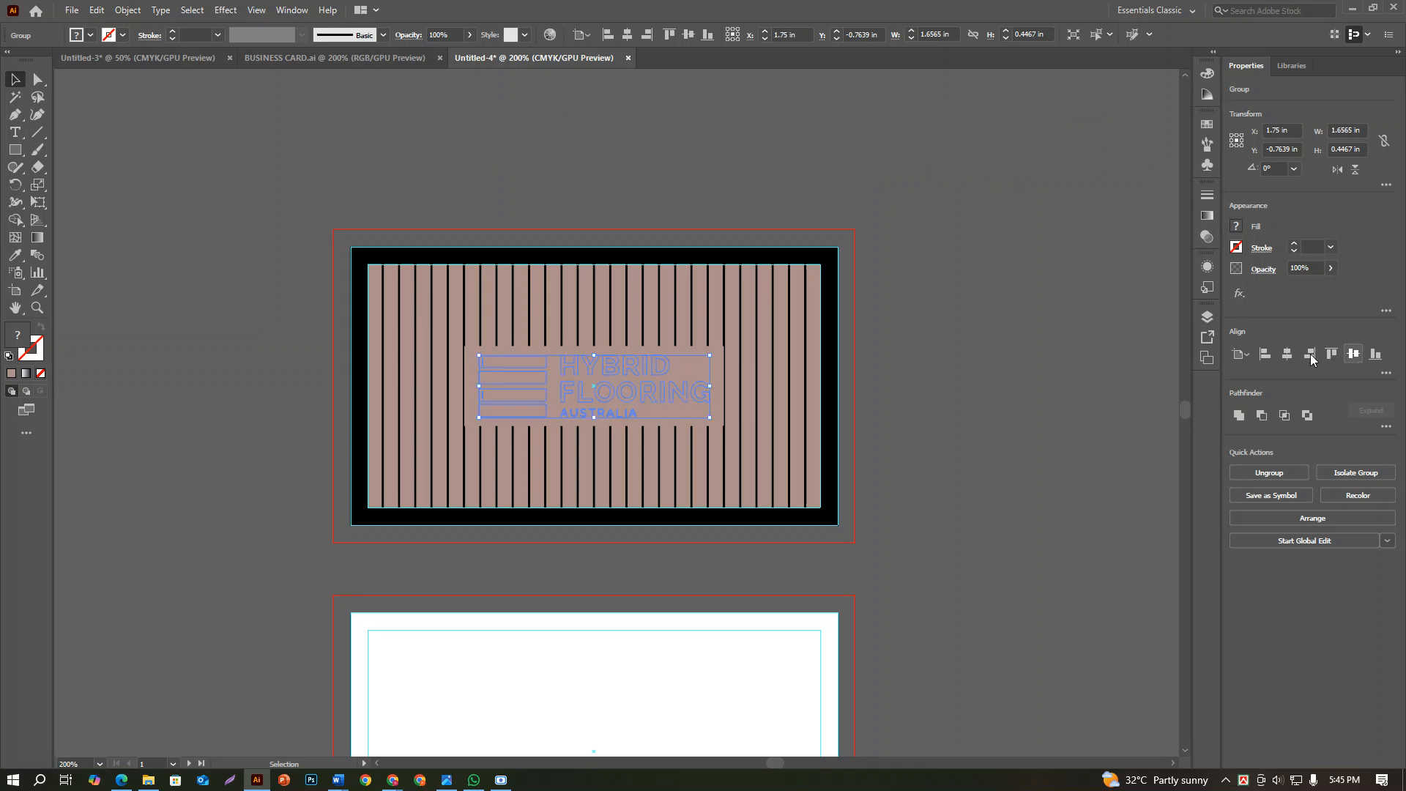
pyautogui.click(1065, 342)
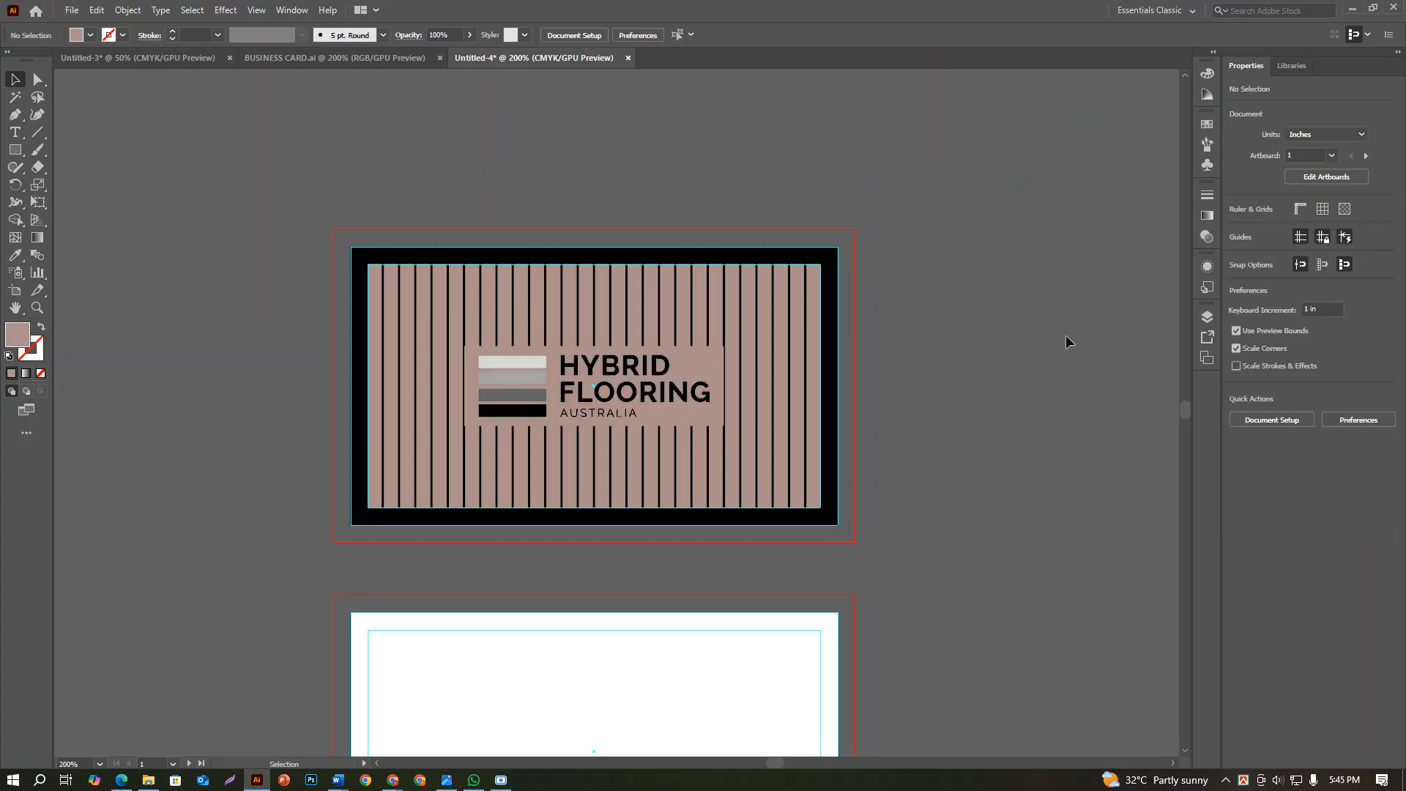
# Examine the logo, its brown panel and the surrounding bars on the first card
pyautogui.scroll(-1, 1066, 341)
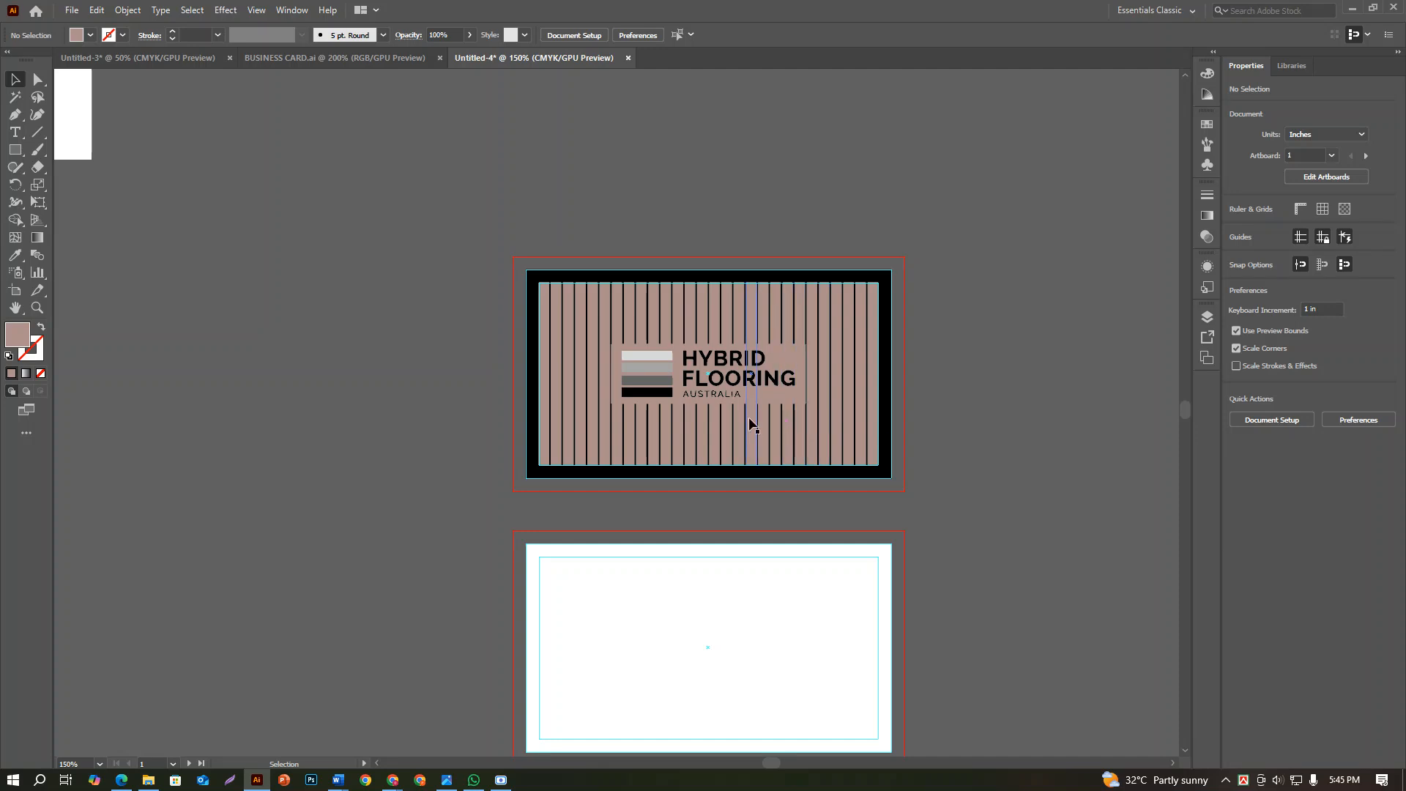
pyautogui.scroll(2, 750, 415)
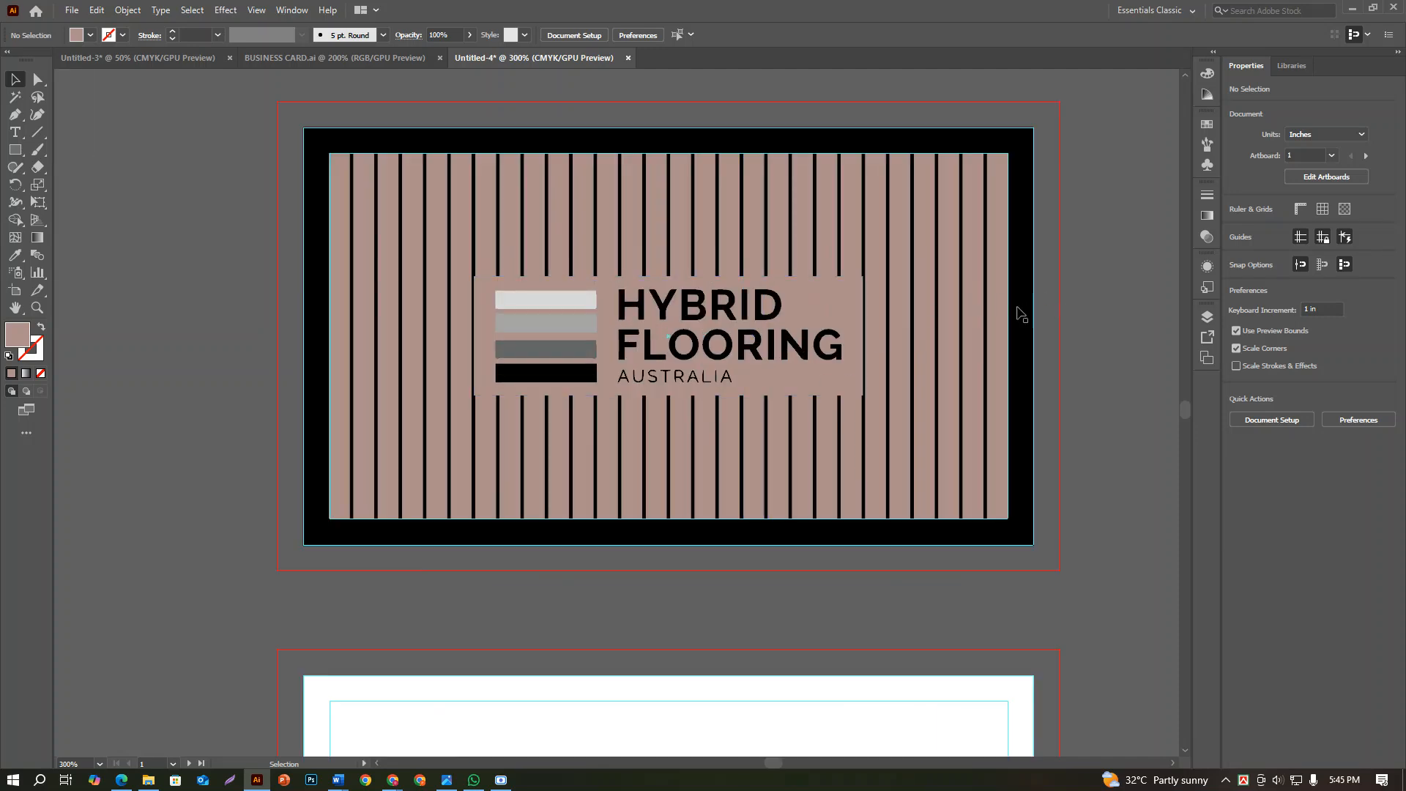
pyautogui.scroll(-1, 805, 366)
pyautogui.scroll(2, 674, 421)
pyautogui.scroll(-1, 677, 468)
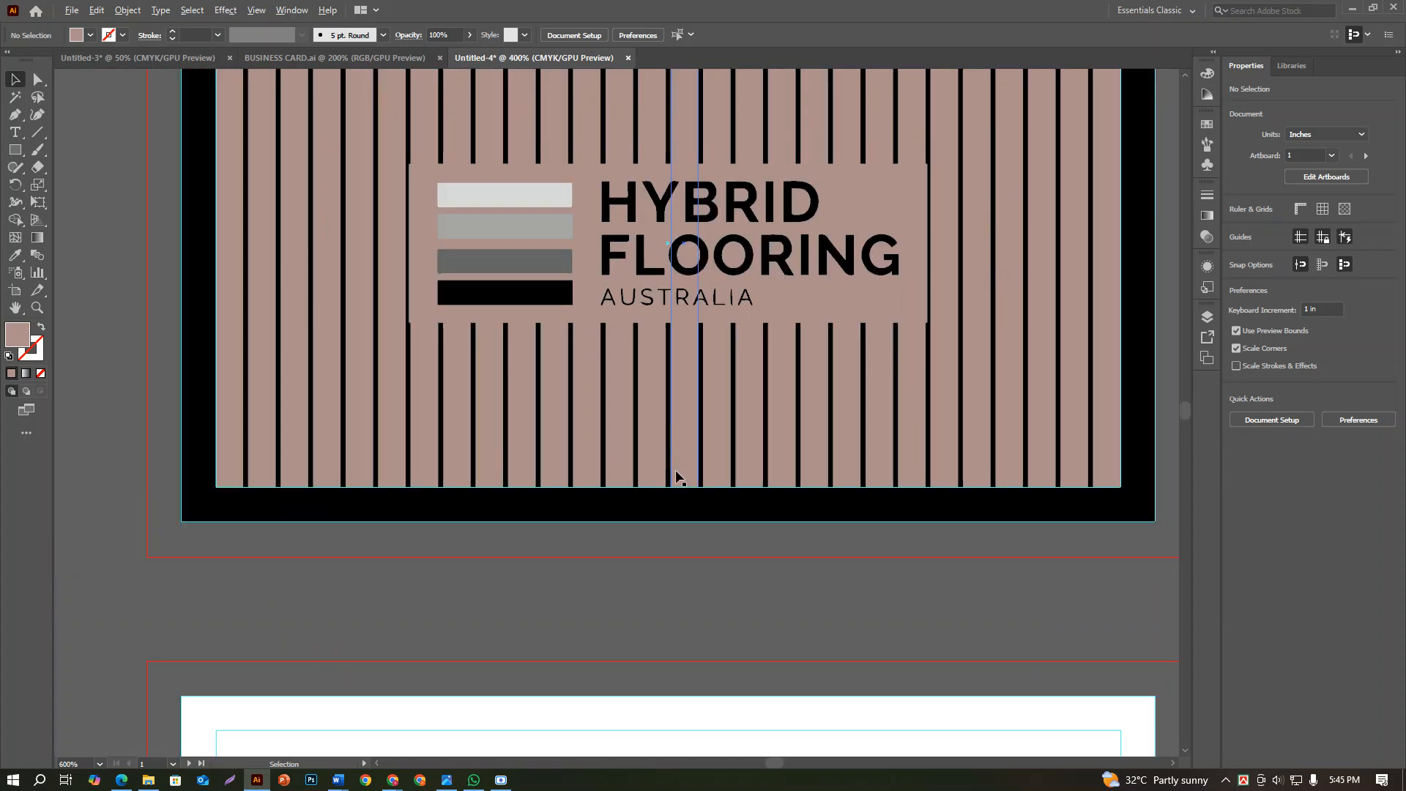
pyautogui.scroll(-1, 684, 497)
pyautogui.moveTo(826, 478); pyautogui.dragTo(690, 393)
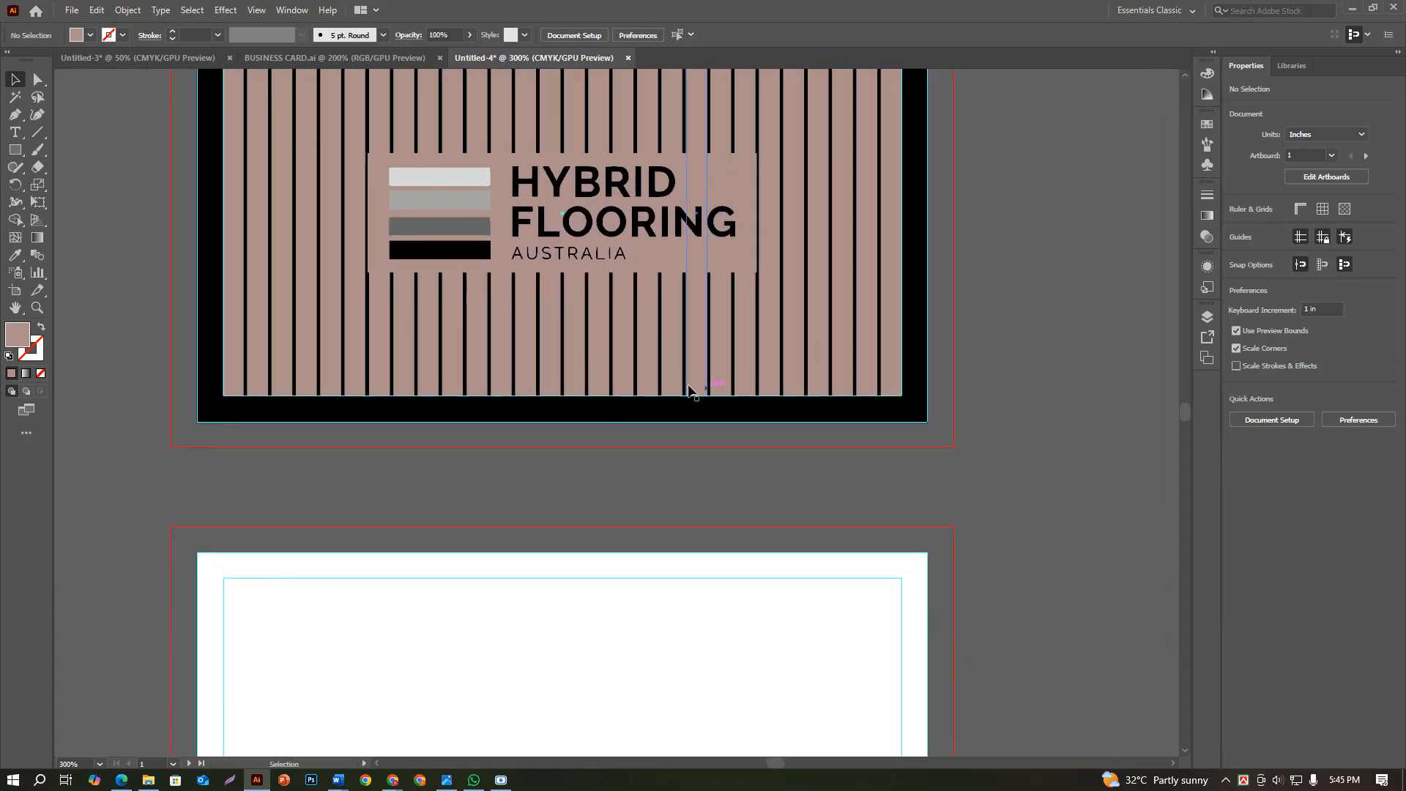
pyautogui.scroll(-2, 634, 326)
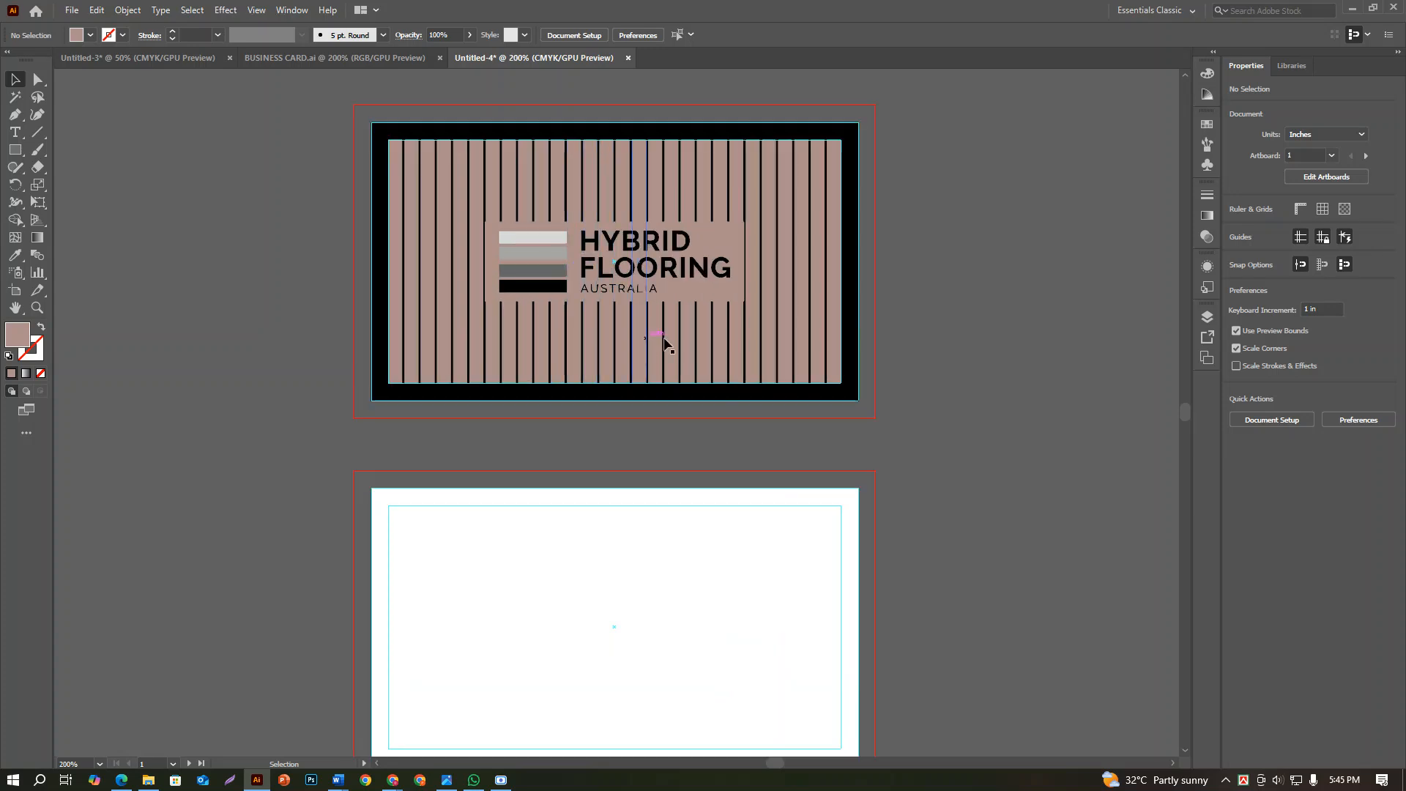
# Draw a brown rectangle about 1.86 by 0.15 in below the logo, matching the logo panel's width
pyautogui.click(15, 150)
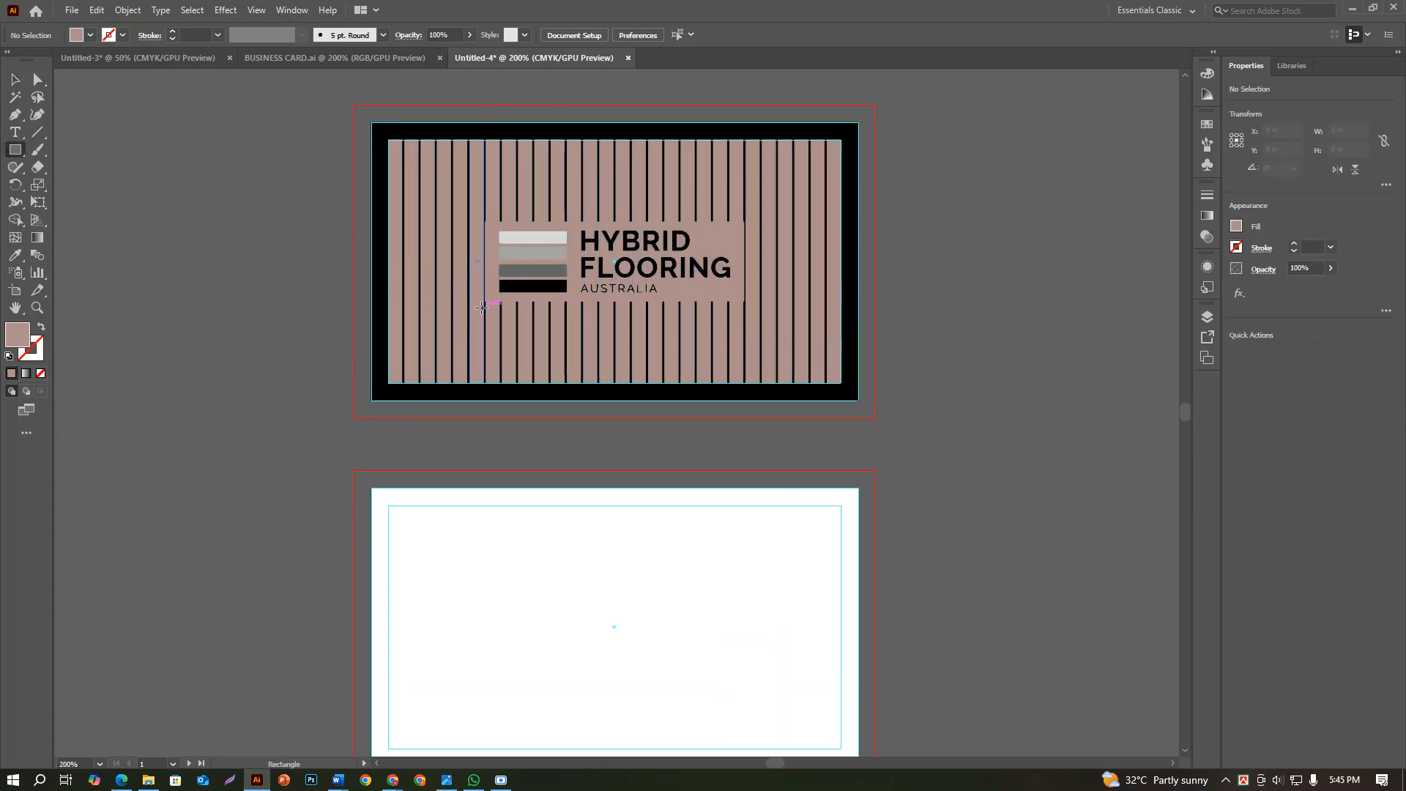
pyautogui.moveTo(484, 320); pyautogui.dragTo(744, 340)
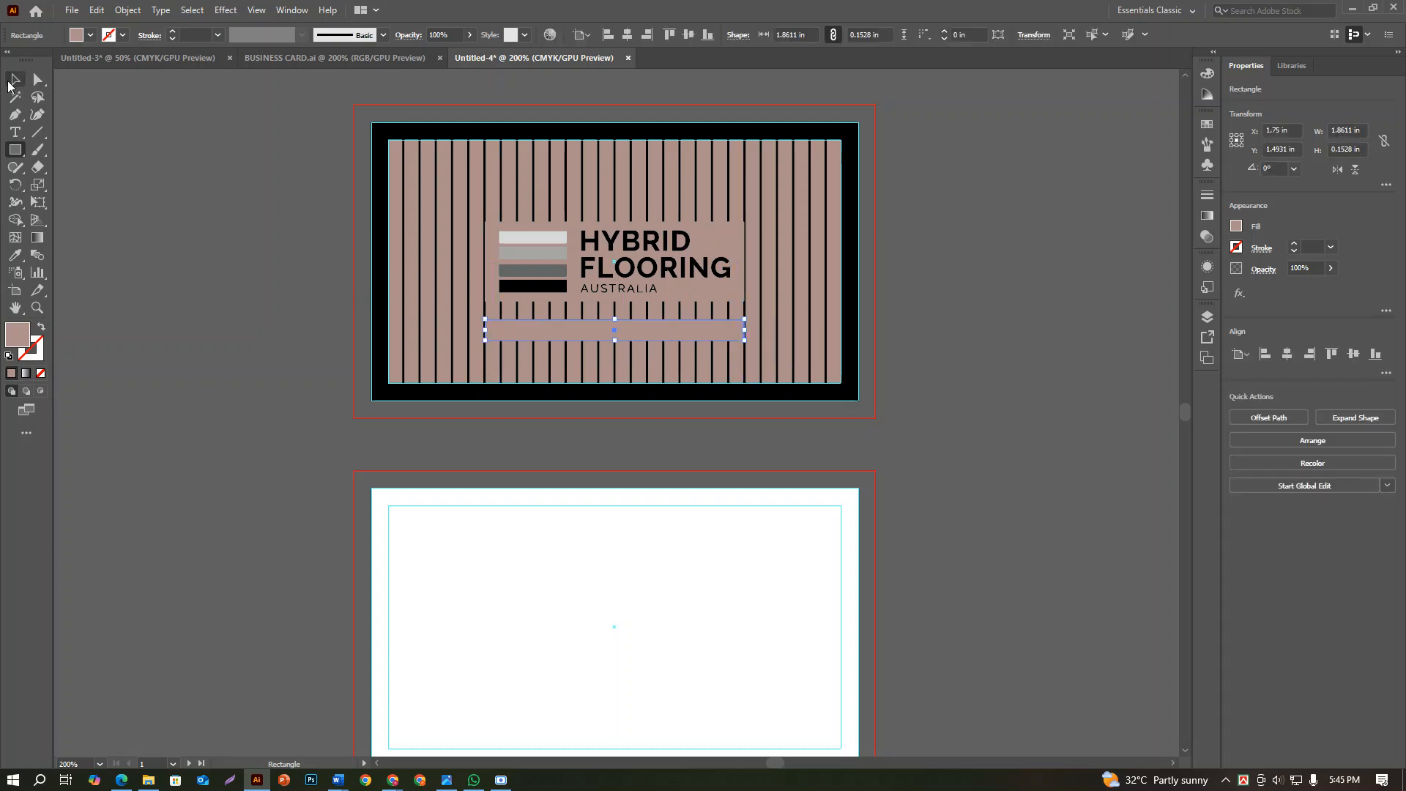
pyautogui.click(15, 80)
# Move the narrow brown rectangle down to the lower end of the bars and centre it horizontally on the first card
pyautogui.scroll(1, 607, 341)
pyautogui.scroll(2, 605, 341)
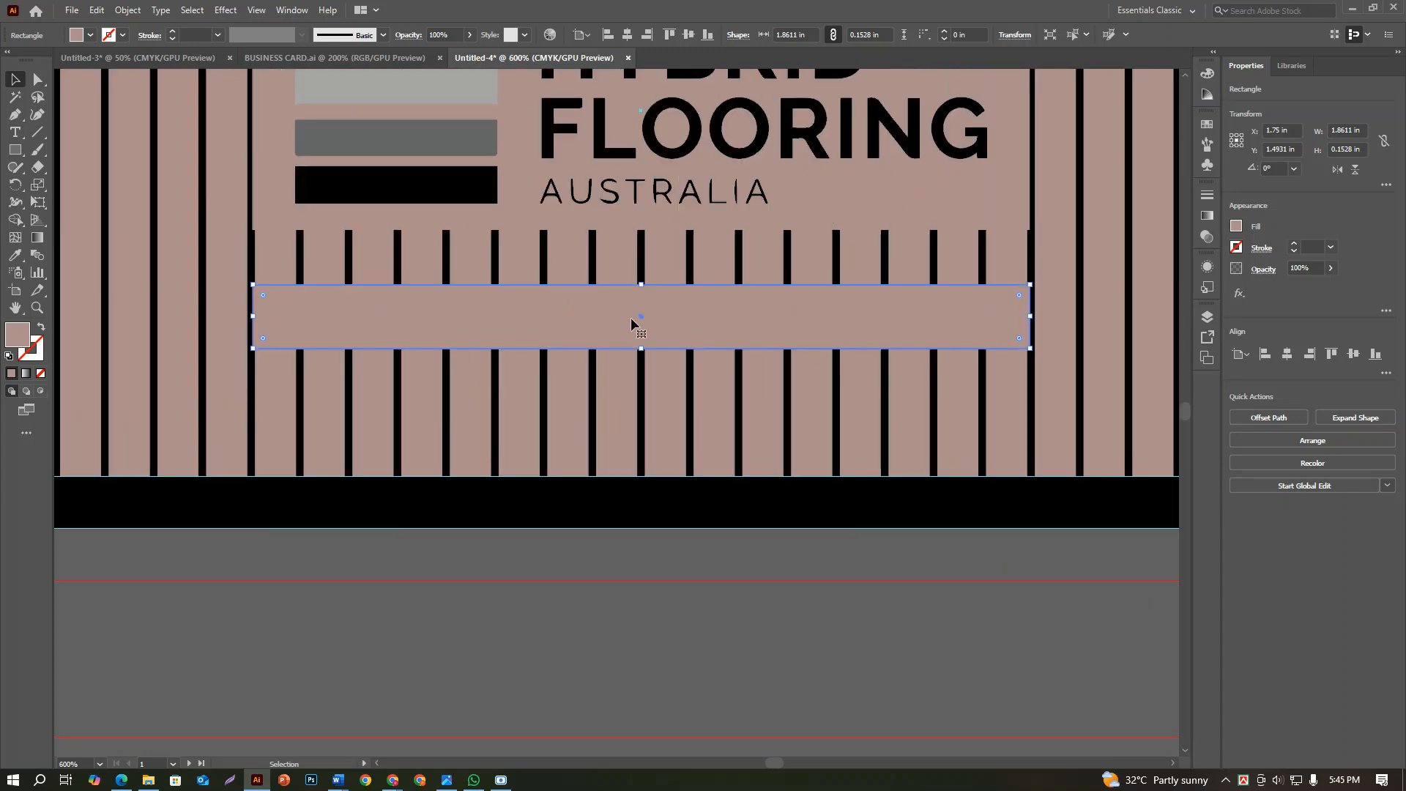
pyautogui.moveTo(636, 327); pyautogui.dragTo(637, 454)
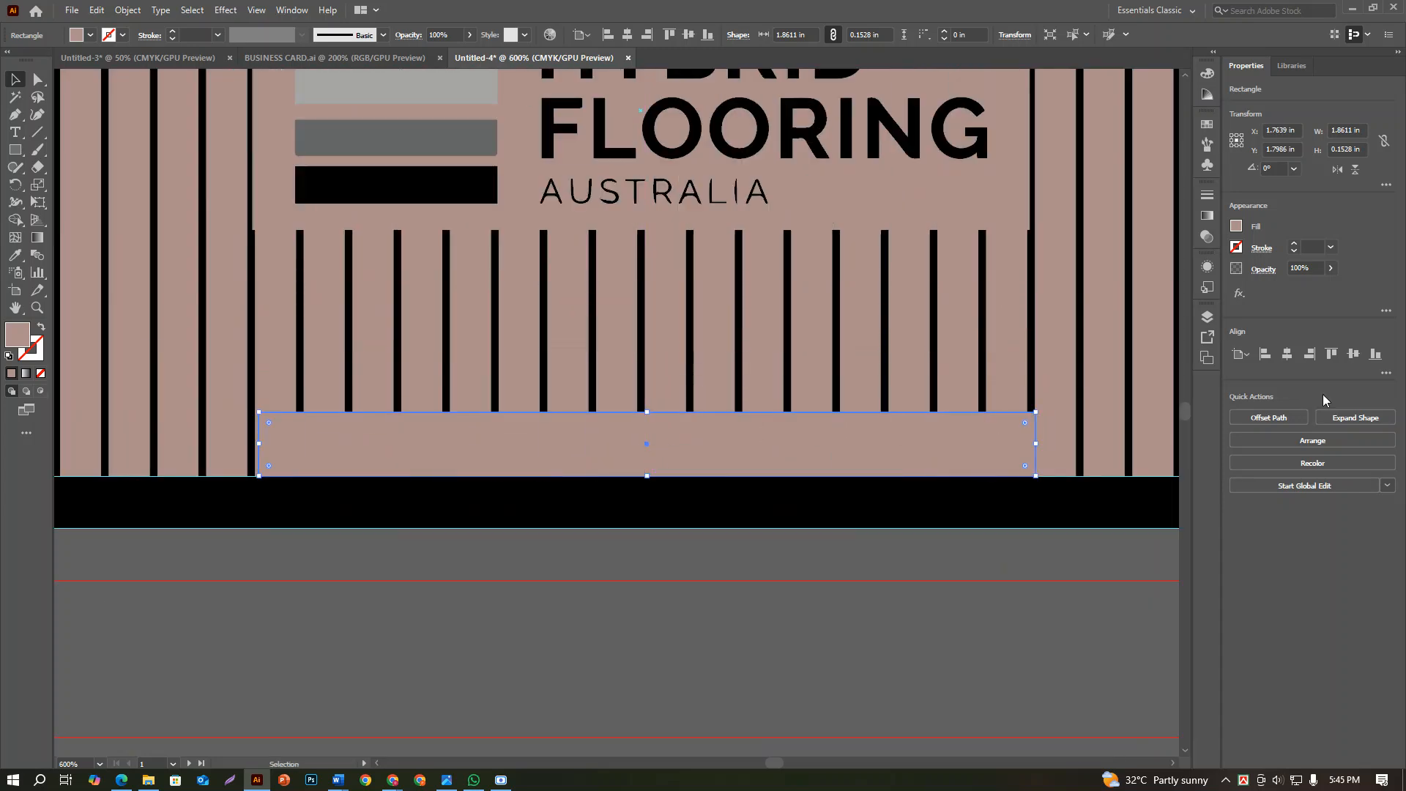
pyautogui.click(1287, 353)
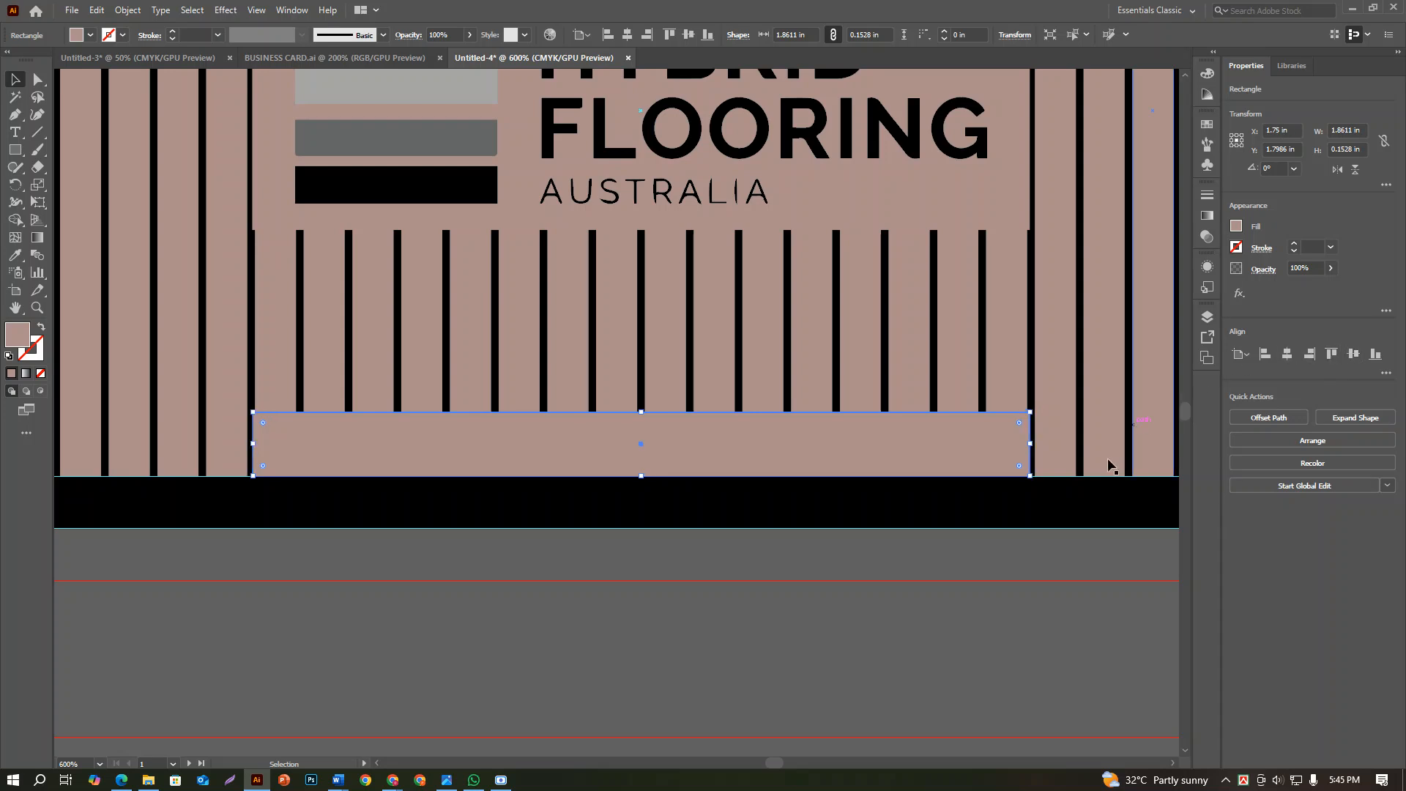
pyautogui.click(962, 580)
pyautogui.scroll(-2, 961, 577)
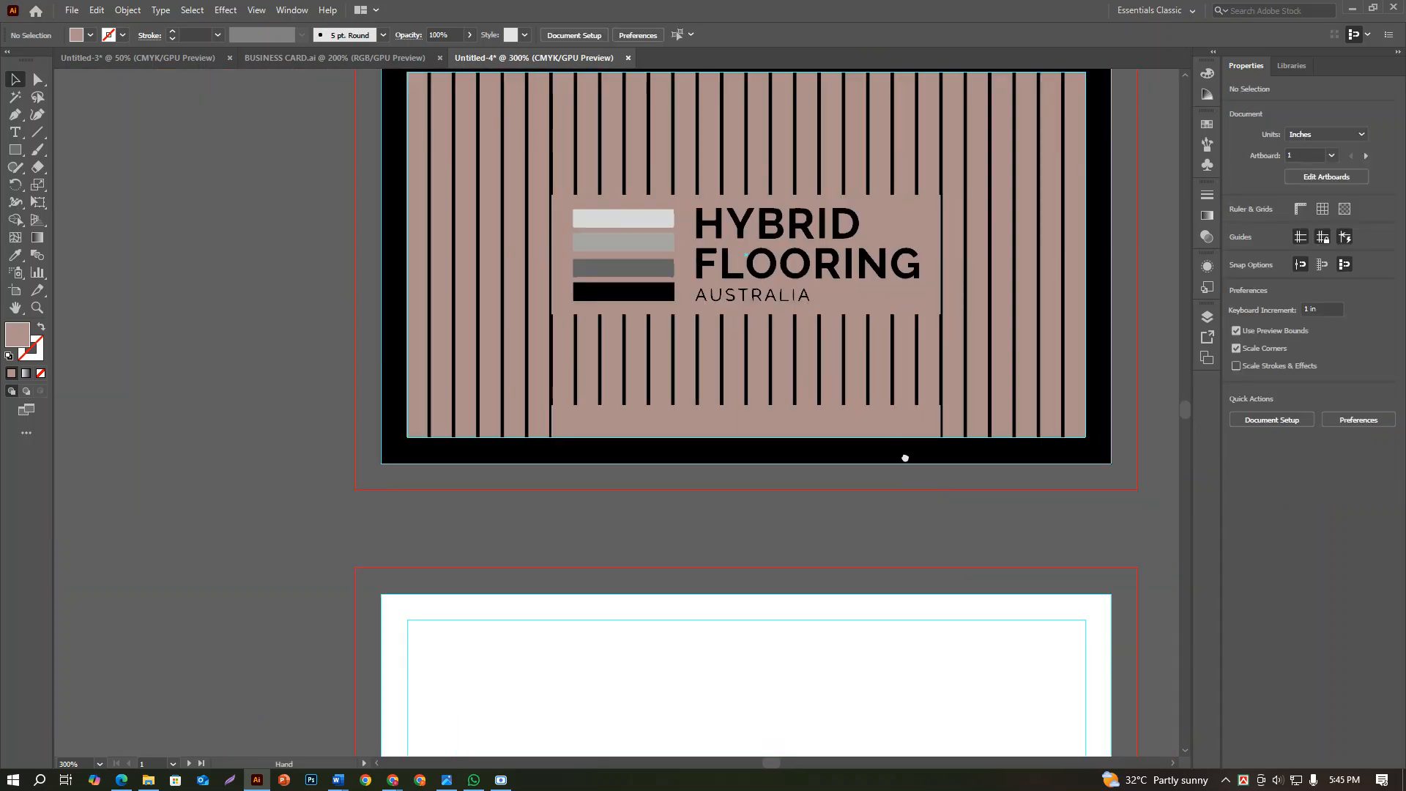
pyautogui.scroll(-1, 880, 446)
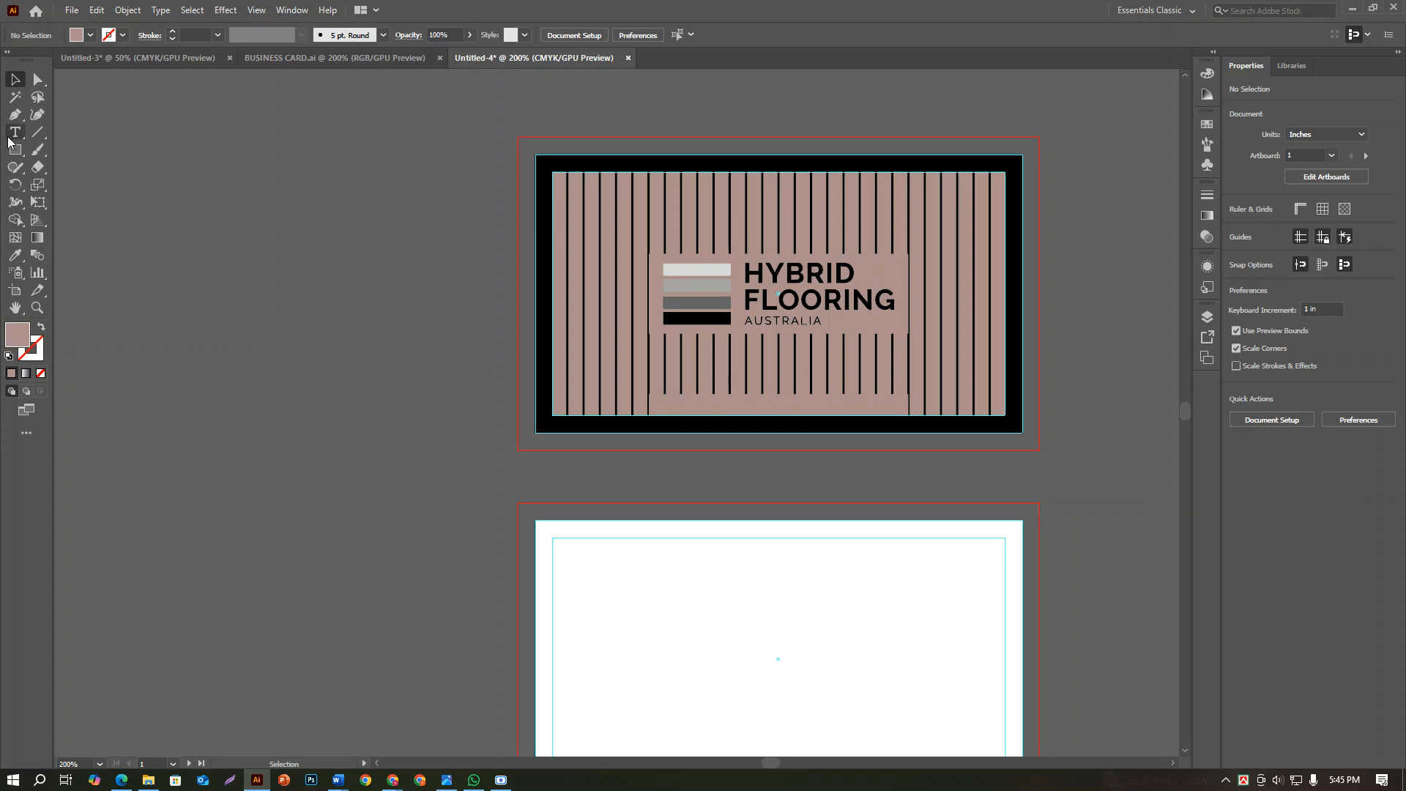
# Switch to the Freelancer contest page in Chrome and copy the website address hybridflooringaustralia.com.au from the brief
pyautogui.moveTo(421, 780)
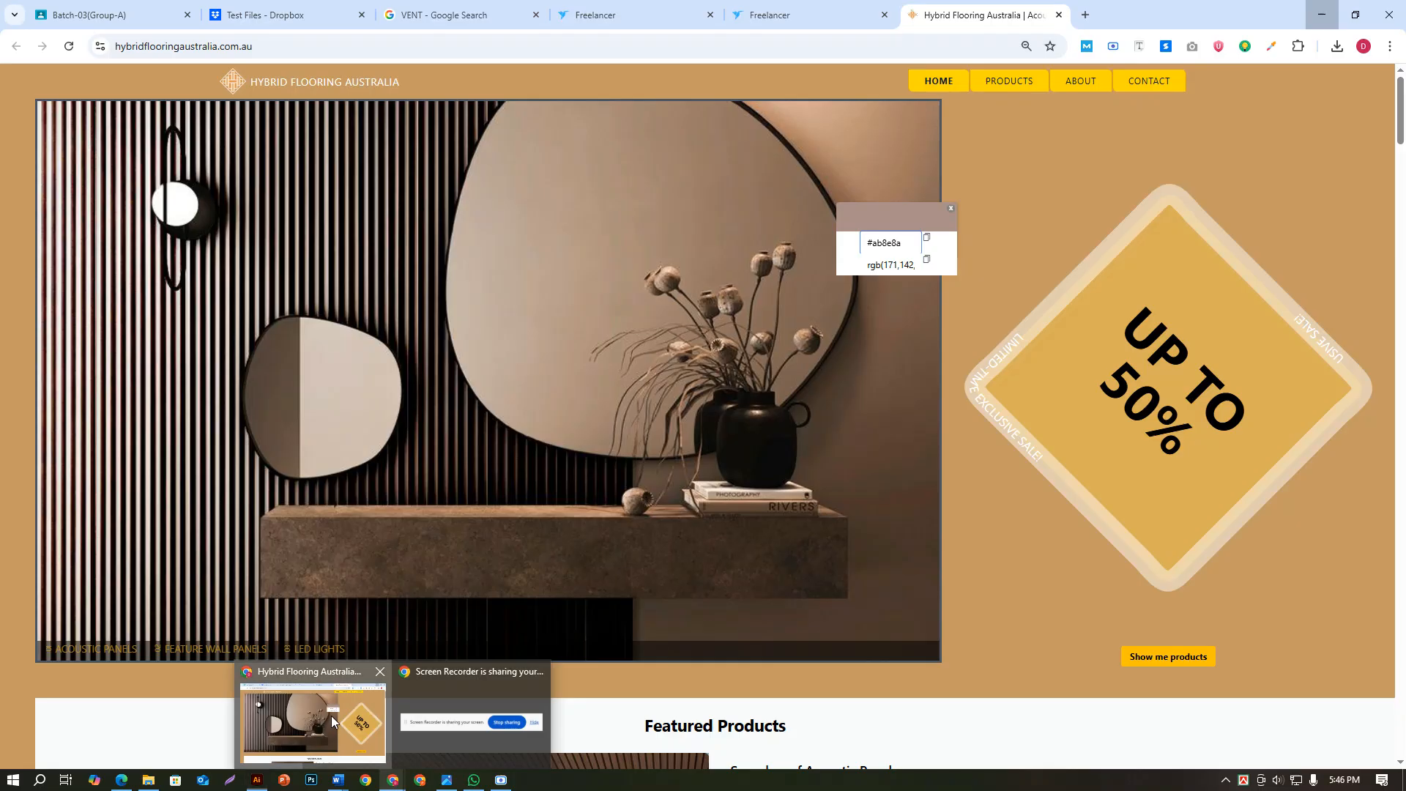
pyautogui.click(331, 714)
pyautogui.click(776, 14)
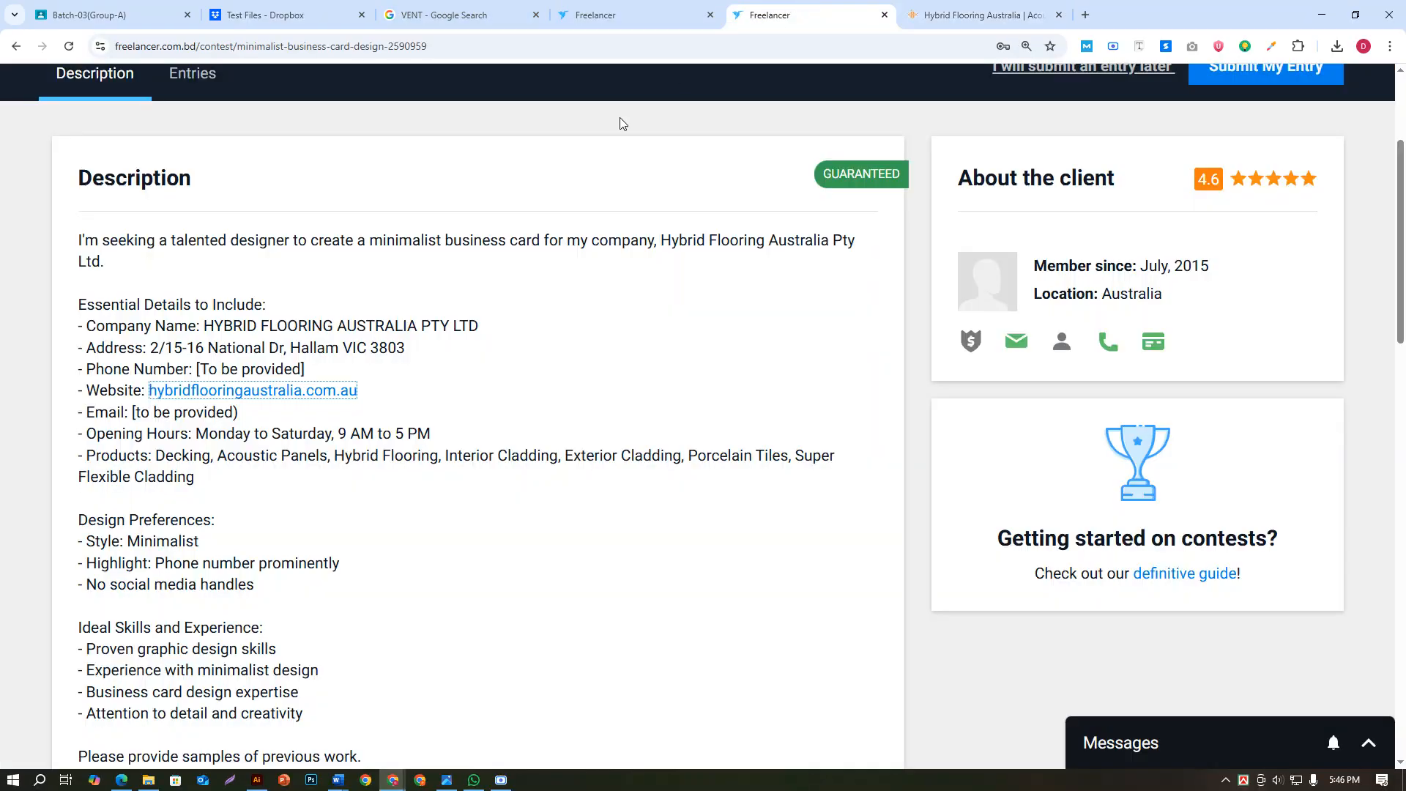
pyautogui.moveTo(407, 400); pyautogui.dragTo(173, 395)
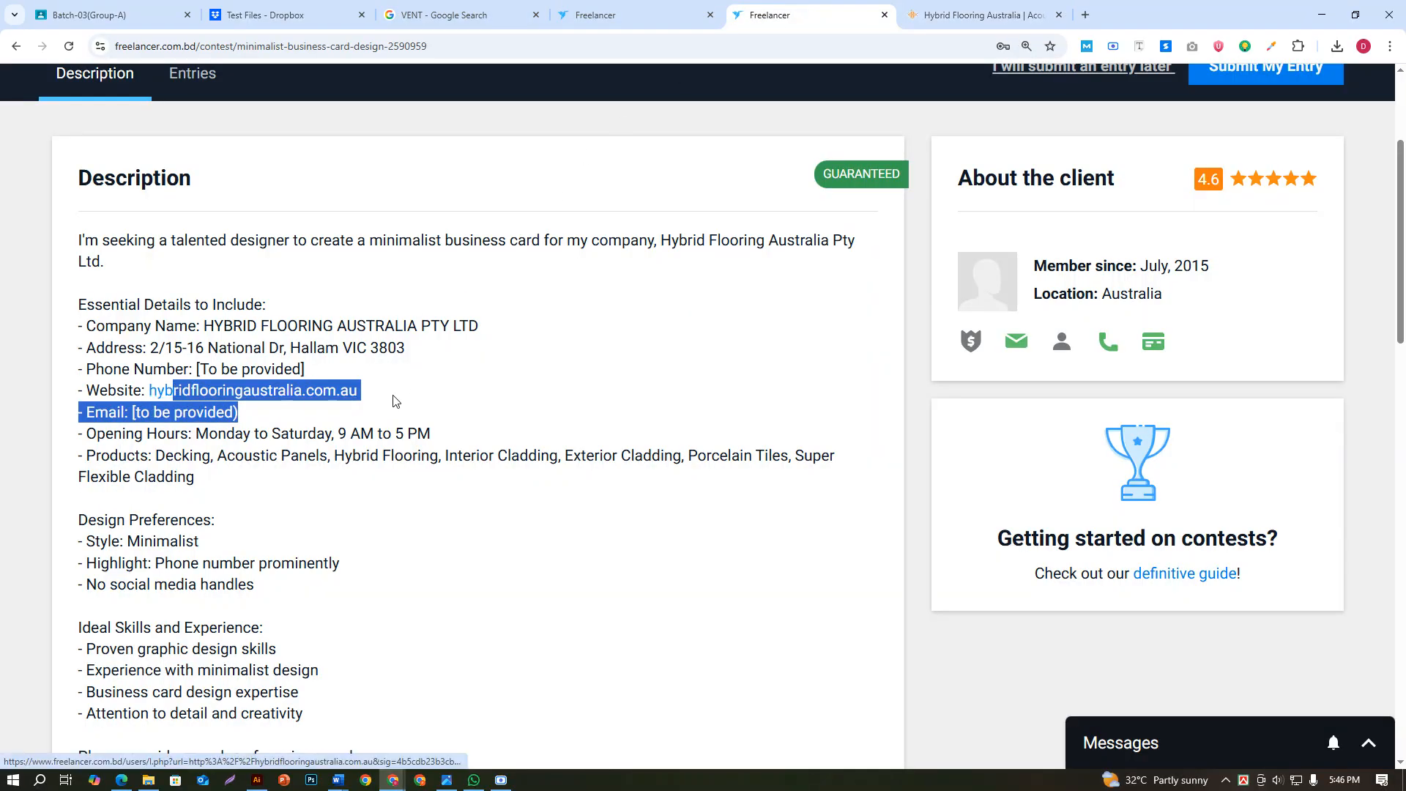
pyautogui.moveTo(368, 402); pyautogui.dragTo(157, 396)
pyautogui.rightClick(151, 396)
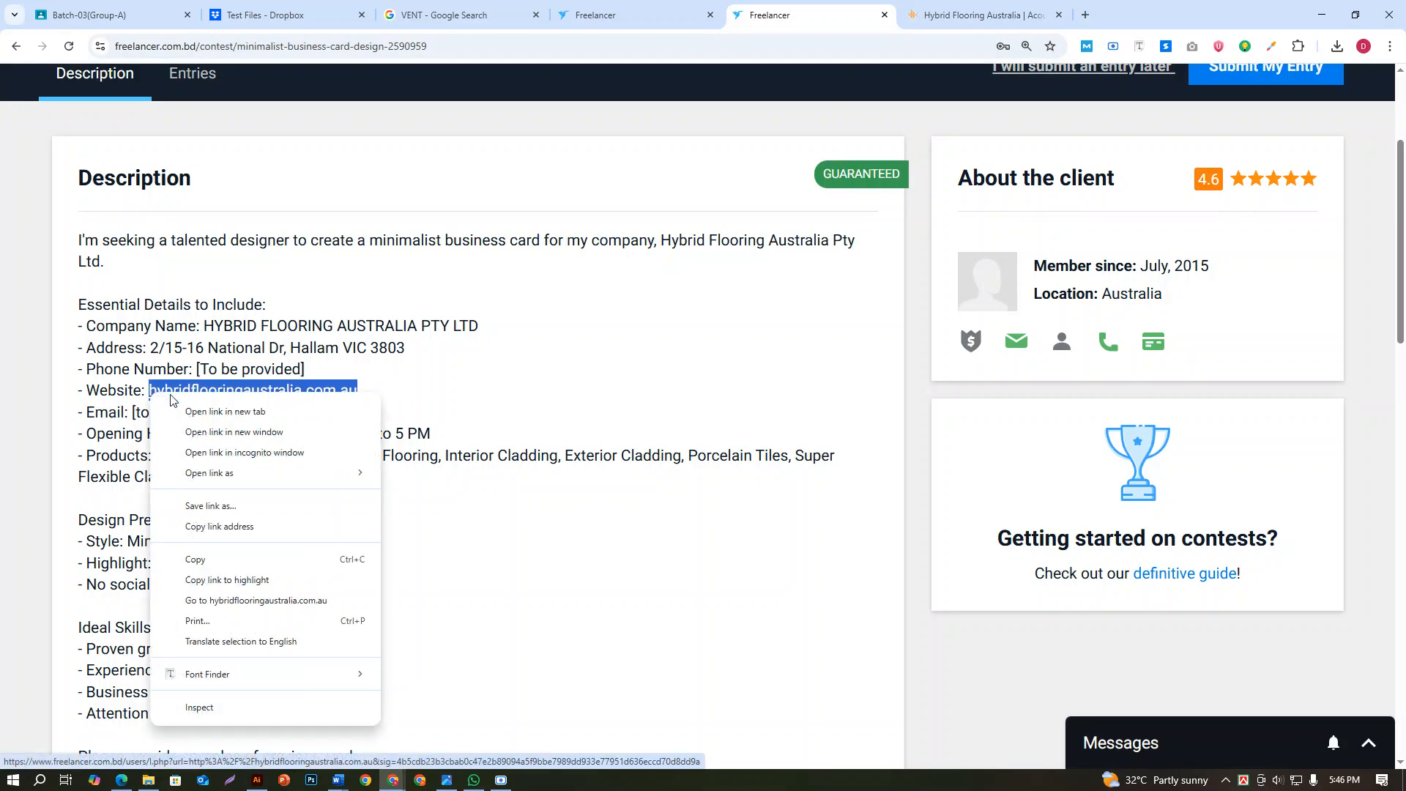
pyautogui.click(206, 550)
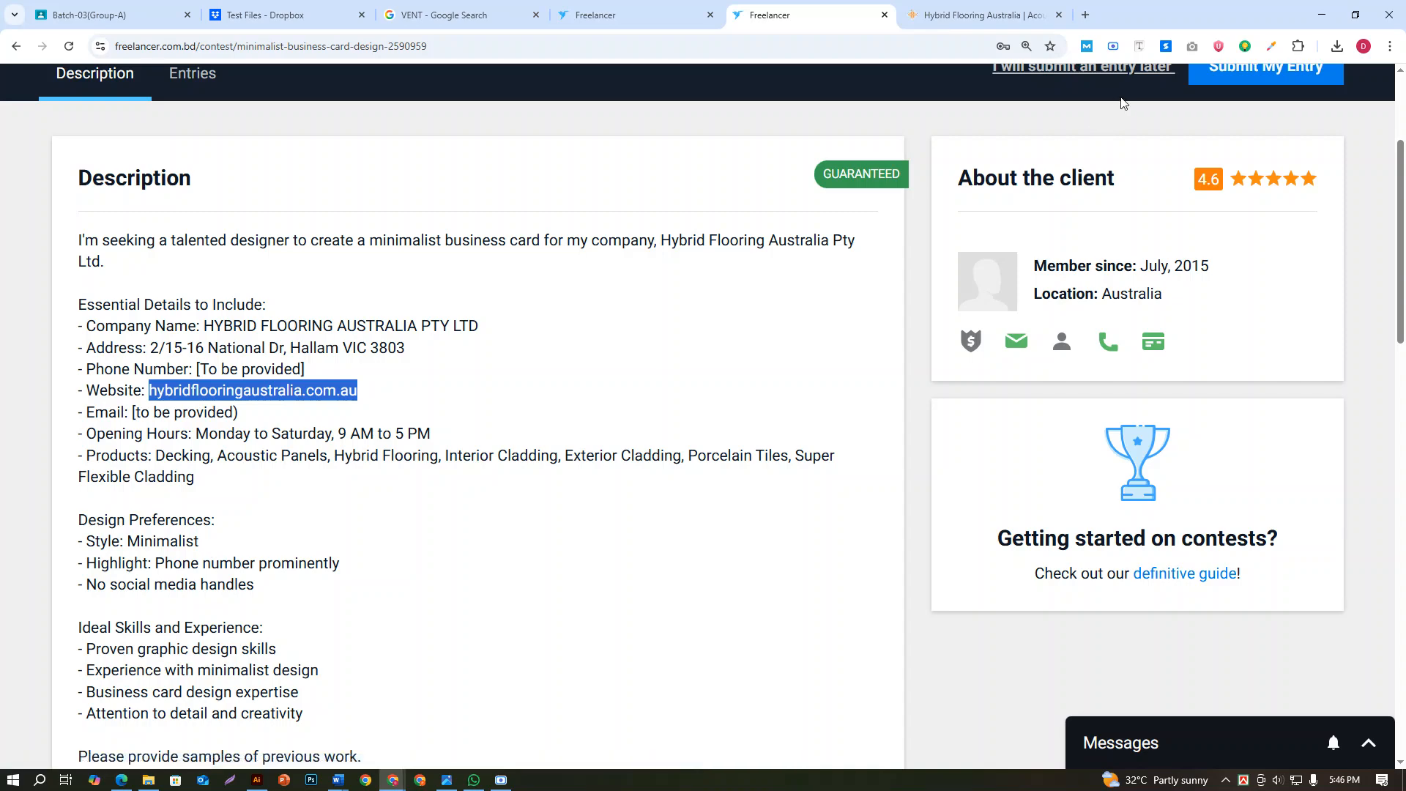
# Return to Illustrator, paste the website address as text just below the first card, and set its font size to 8 pt
pyautogui.click(1322, 14)
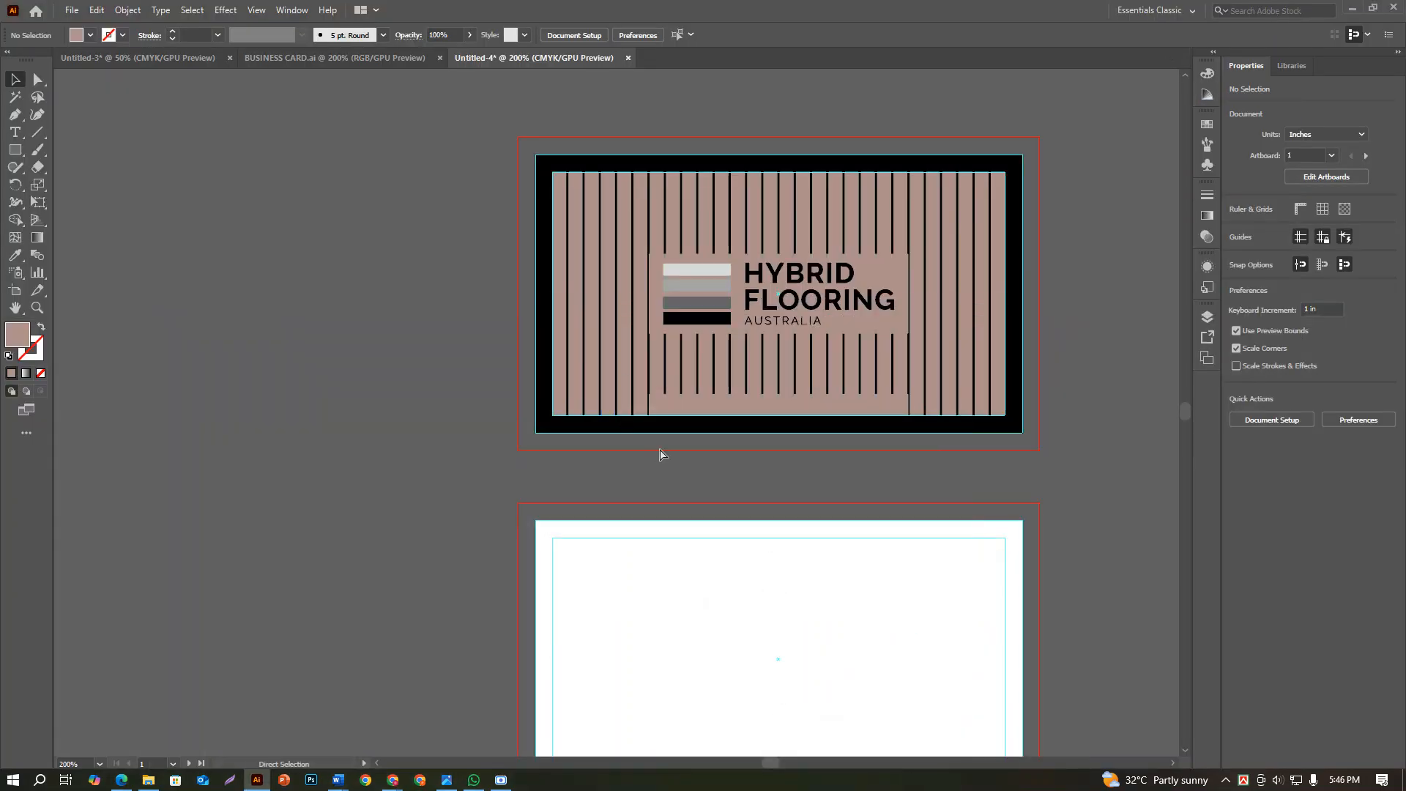
pyautogui.hotkey('ctrl', 'v')
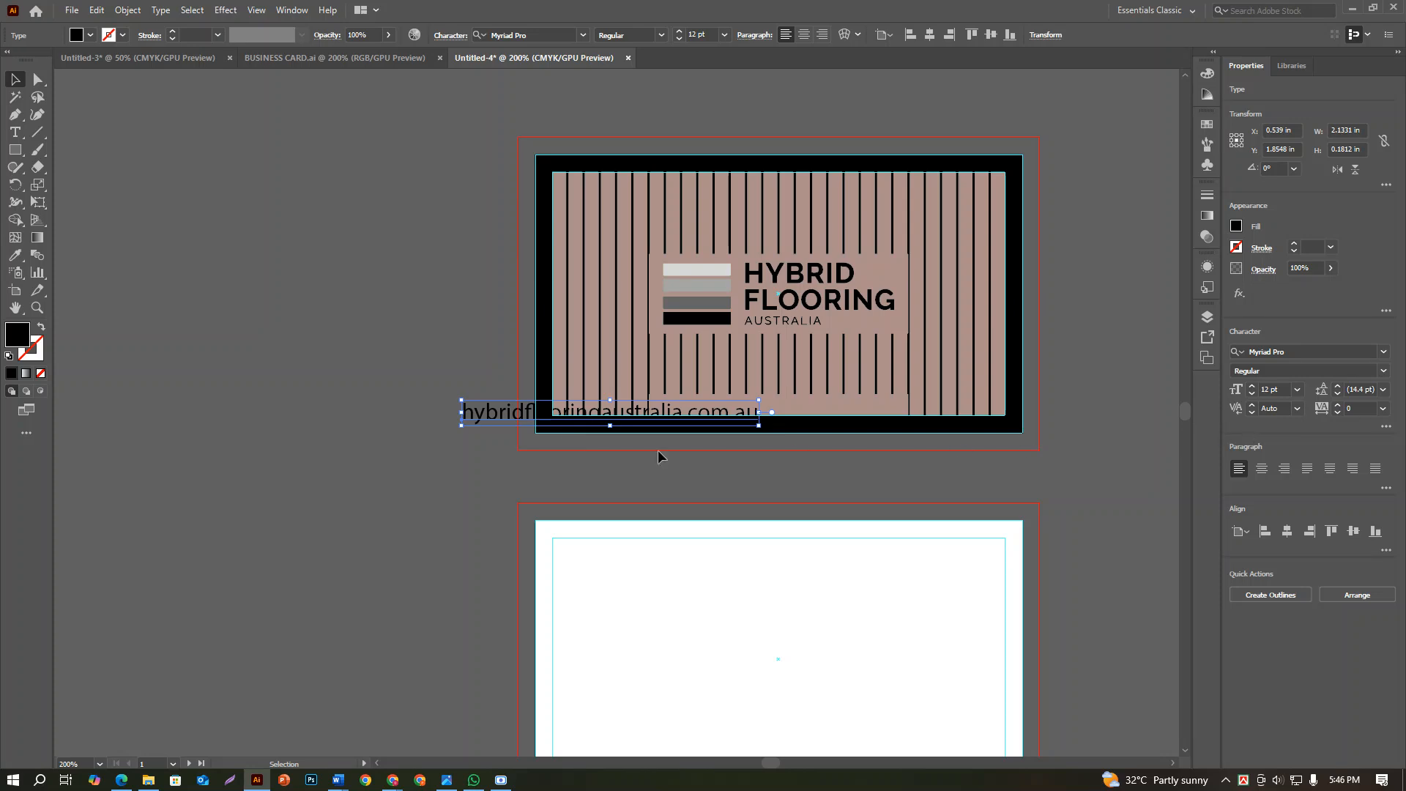
pyautogui.moveTo(464, 402); pyautogui.dragTo(636, 455)
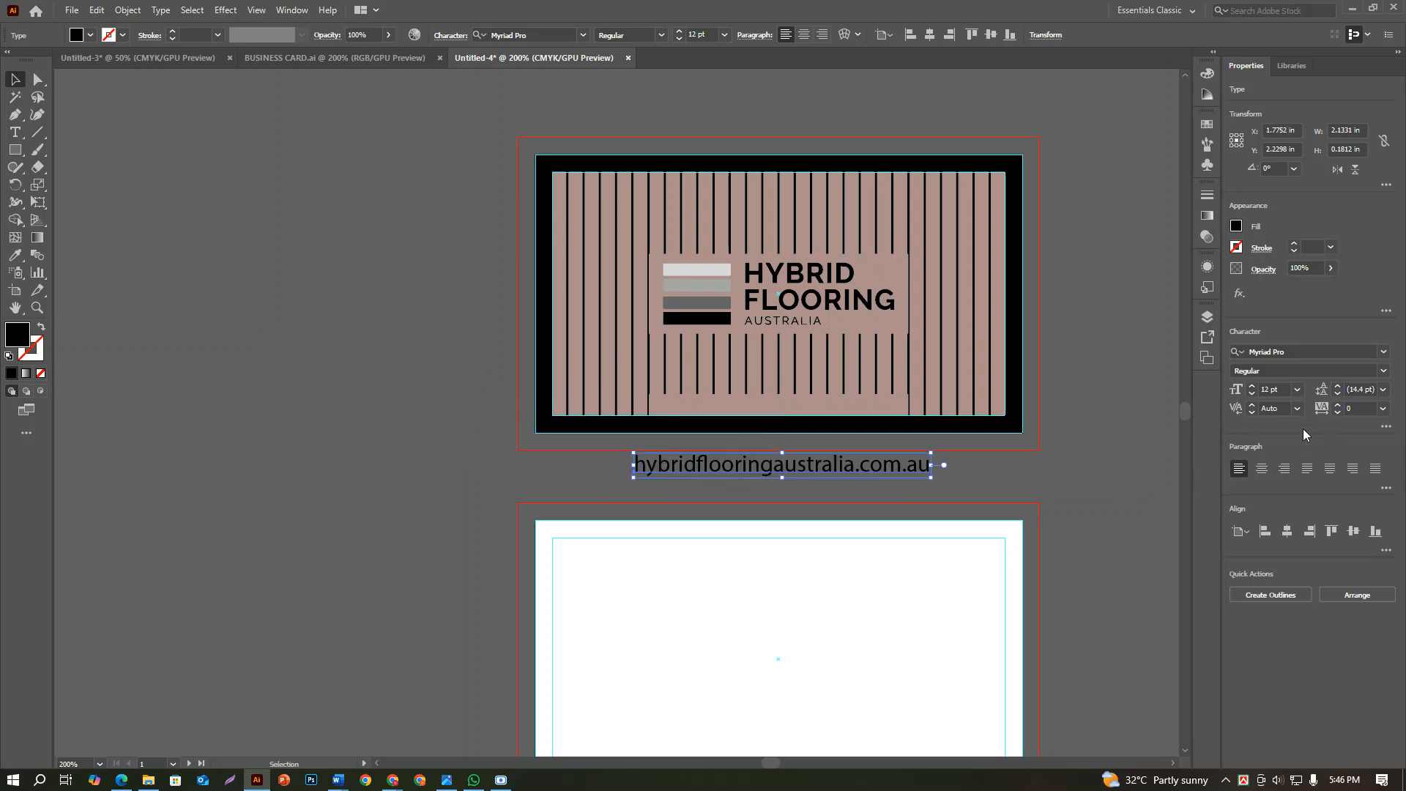
pyautogui.click(1297, 388)
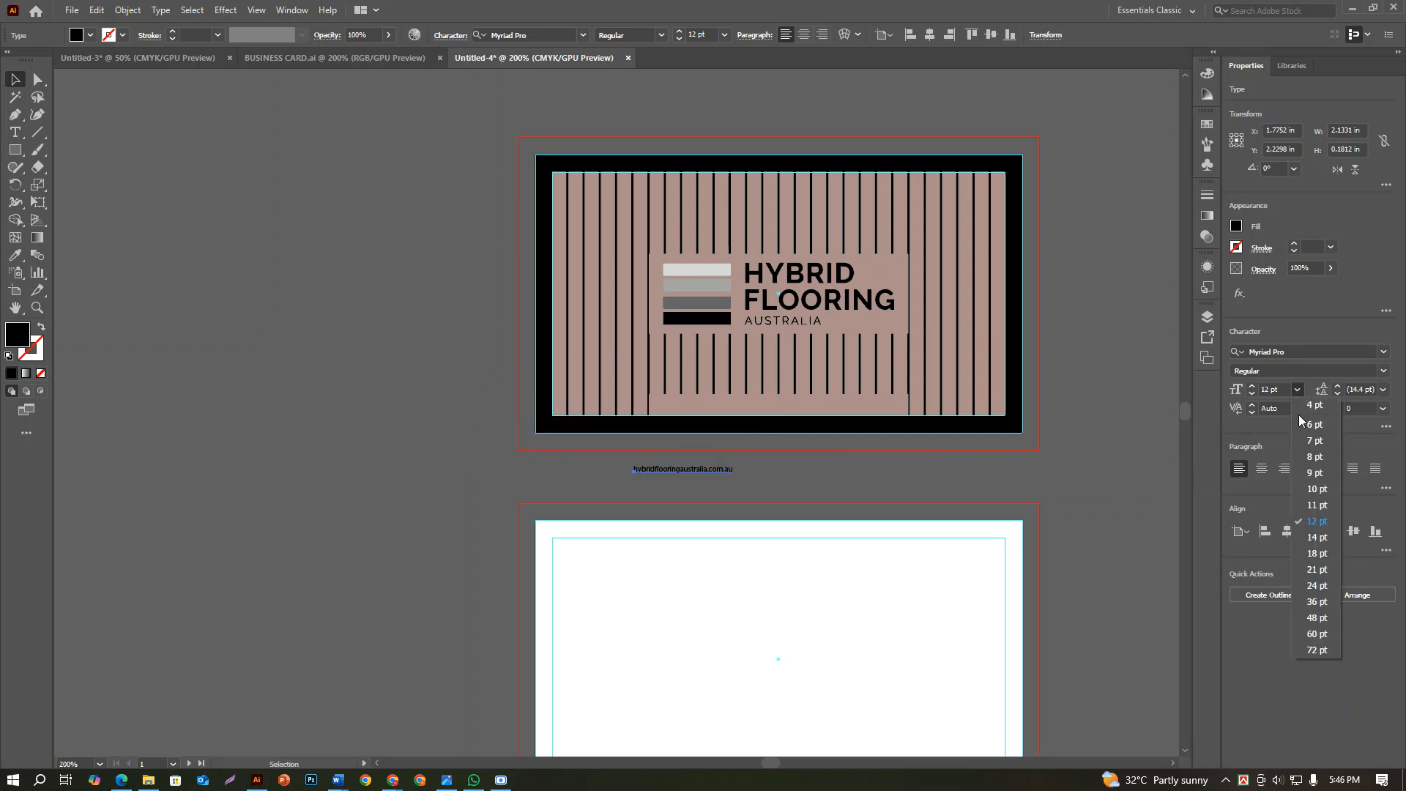
pyautogui.click(1316, 457)
# Move the website address text onto the narrow brown panel at the lower end of the first card
pyautogui.scroll(2, 770, 455)
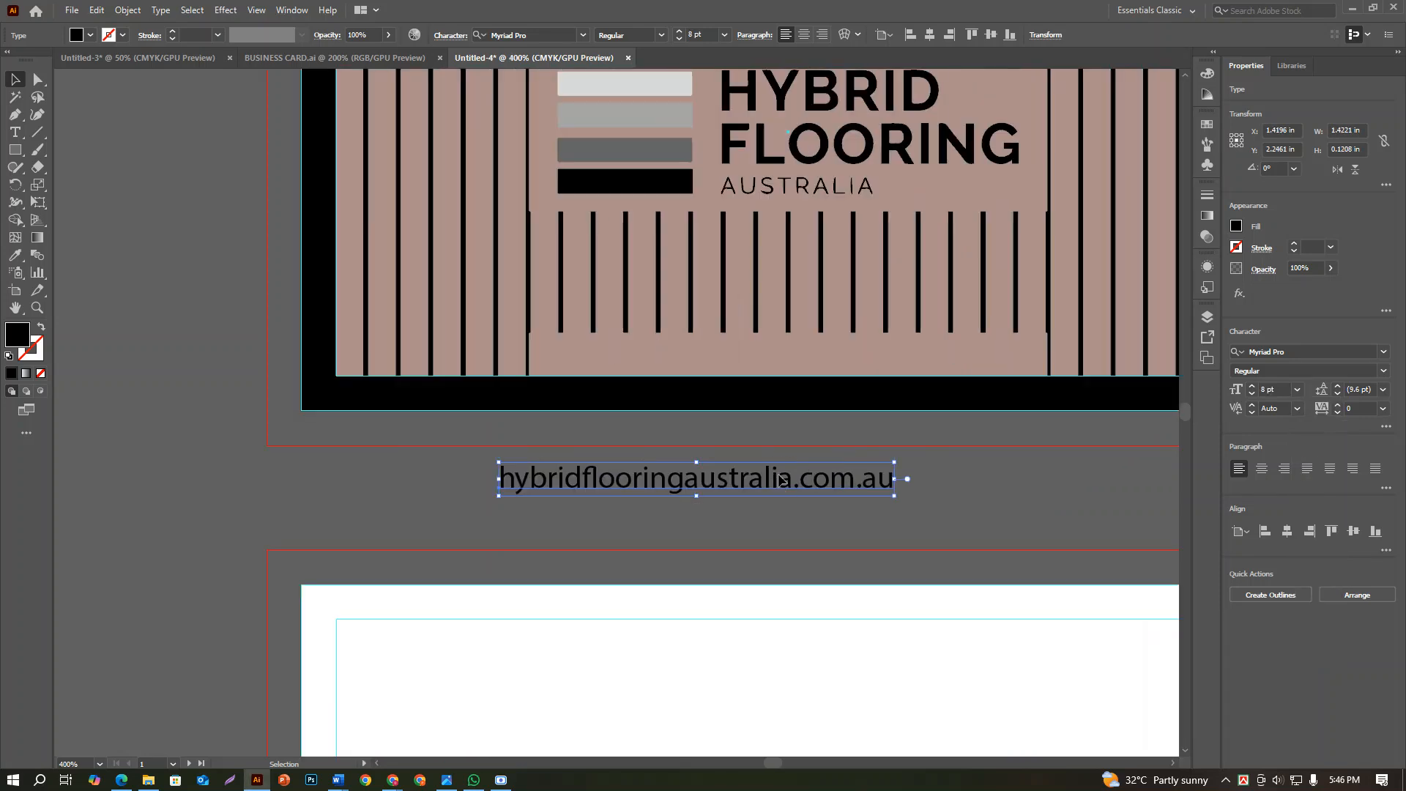
pyautogui.moveTo(774, 484); pyautogui.dragTo(850, 363)
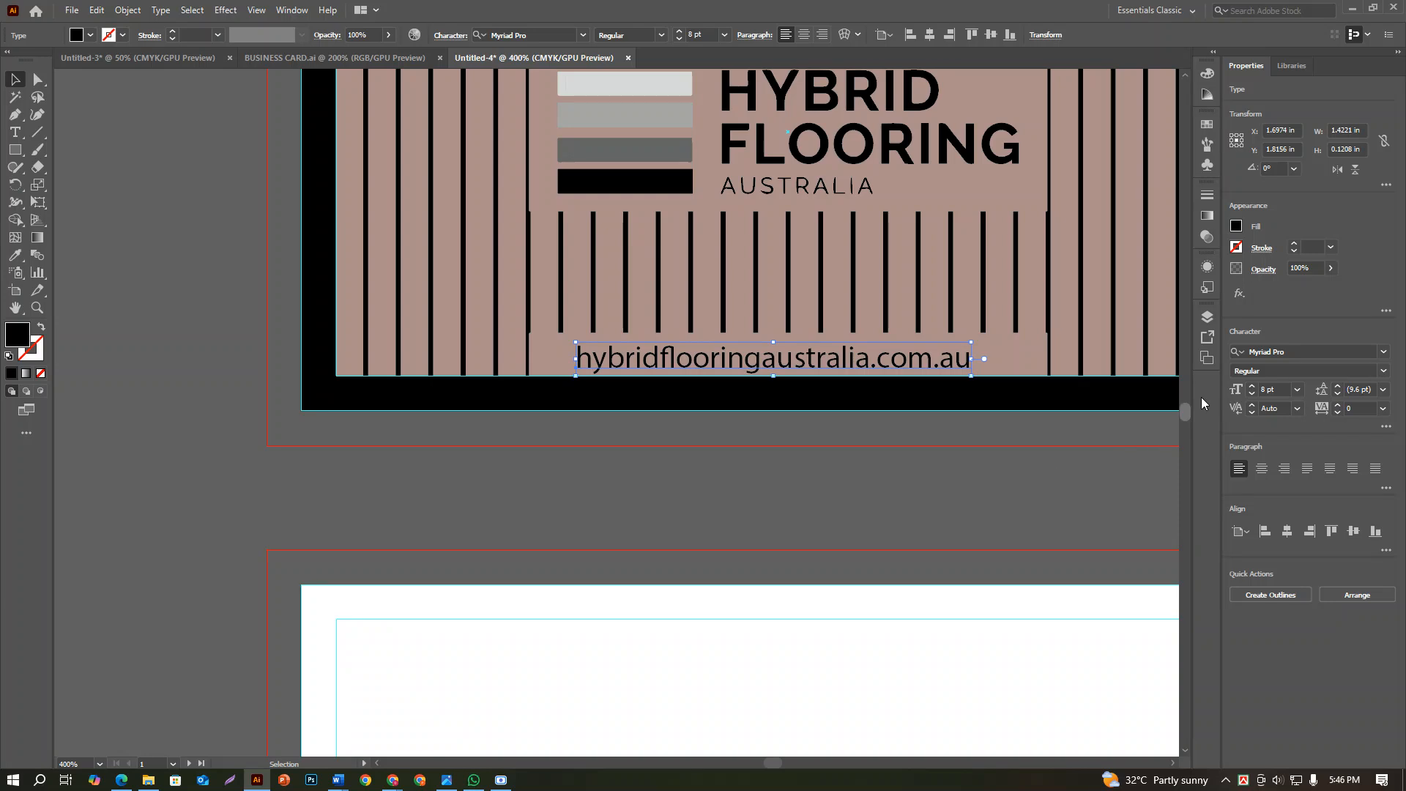
# Try recolouring the website address with the logo's lightest grey bar and with white
pyautogui.click(15, 255)
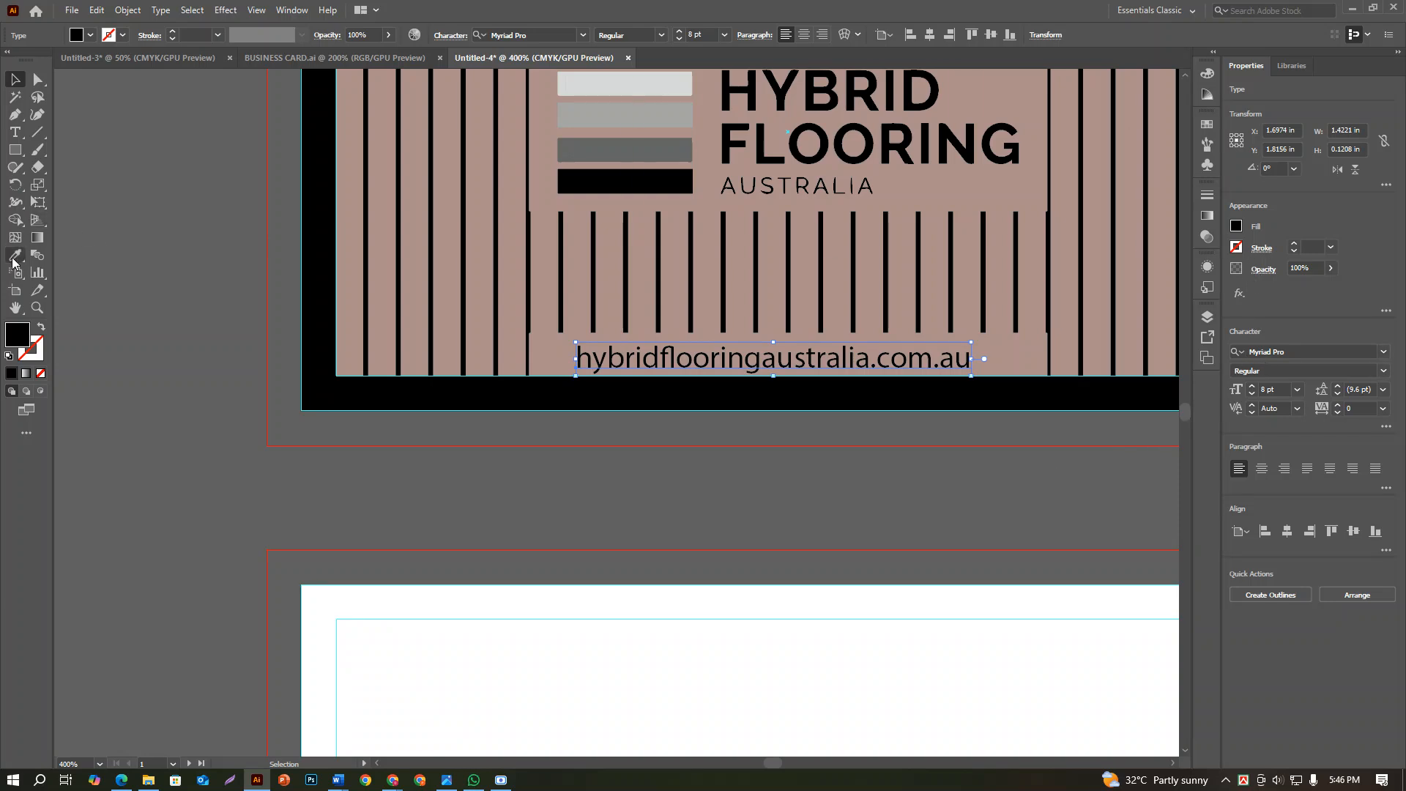
pyautogui.click(624, 83)
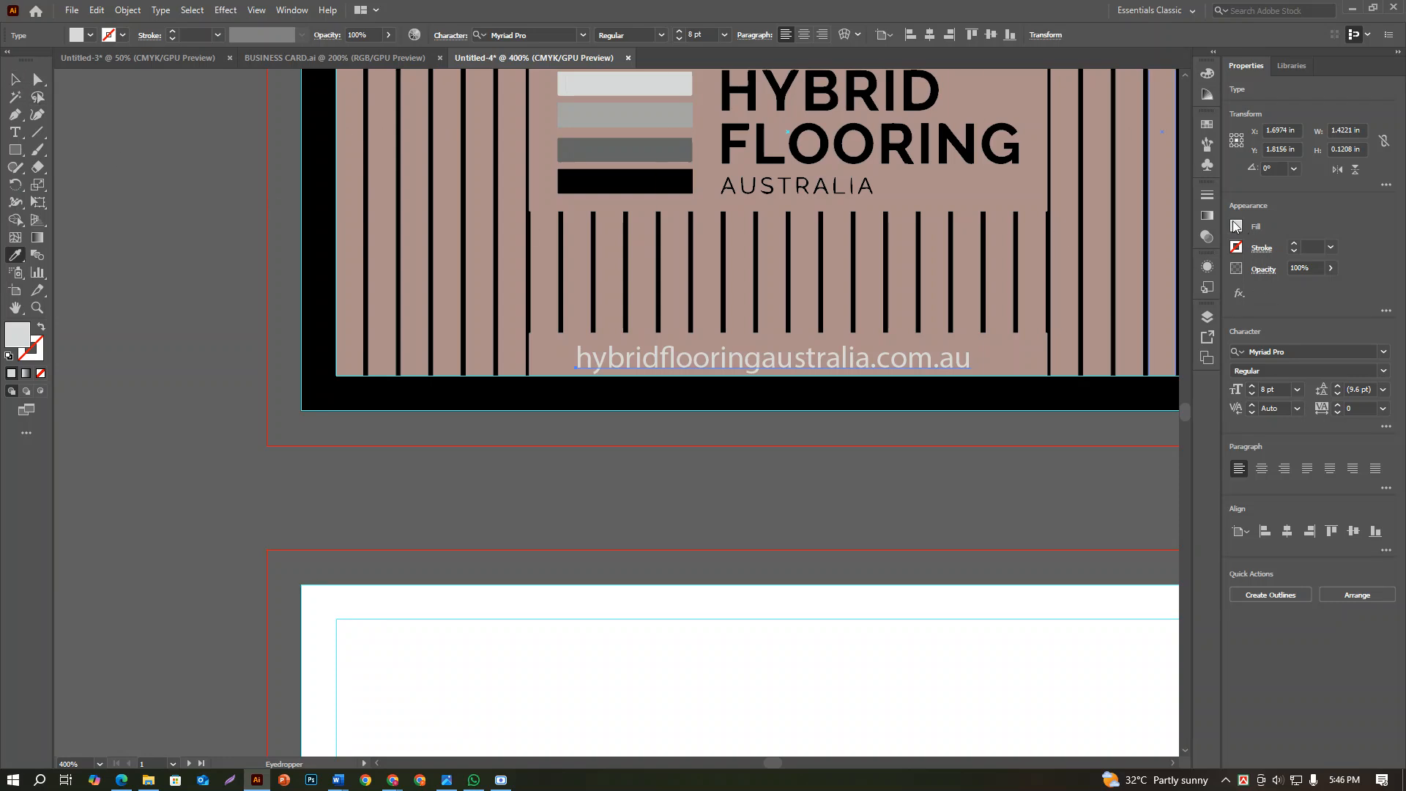
pyautogui.click(1235, 226)
pyautogui.click(1096, 282)
pyautogui.click(886, 451)
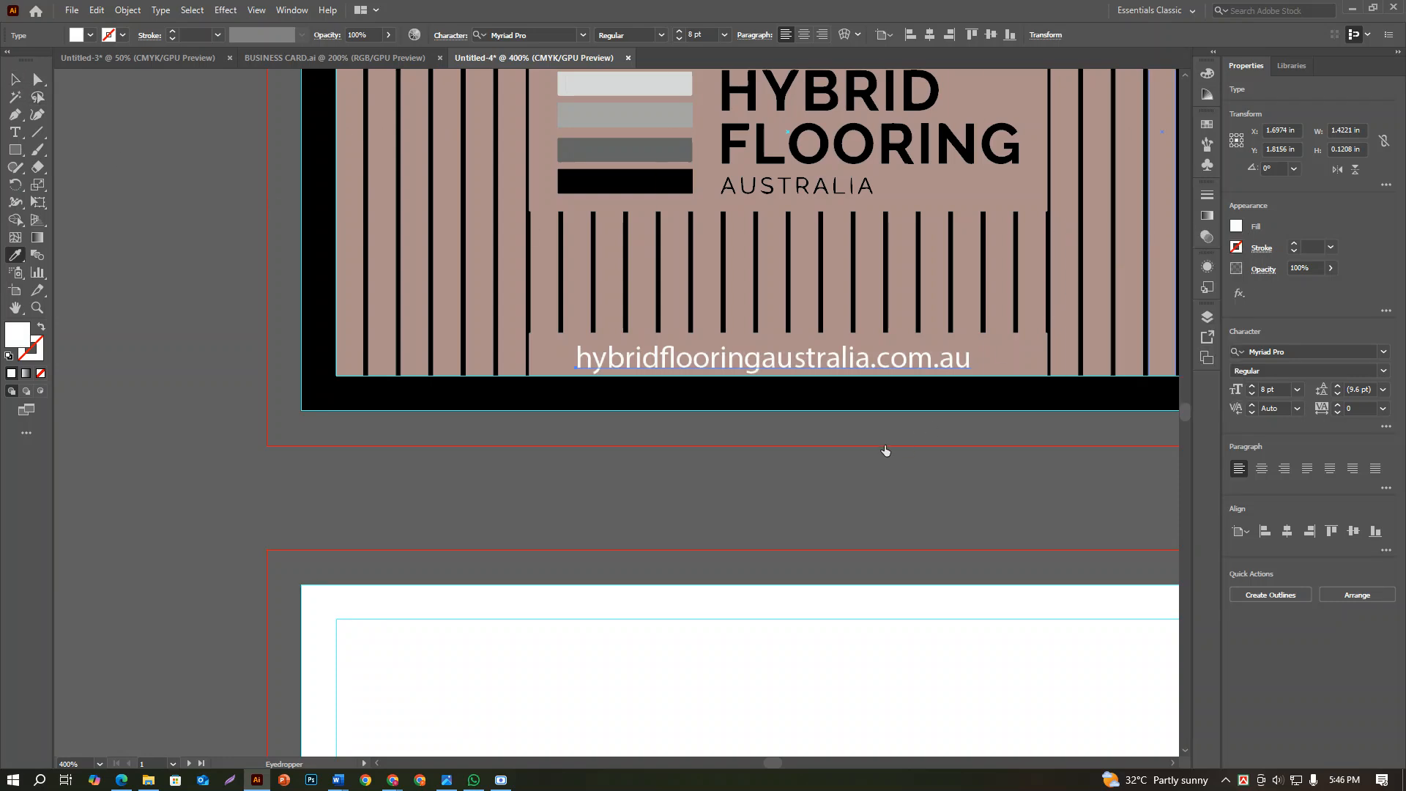
pyautogui.click(884, 448)
pyautogui.scroll(-1, 881, 445)
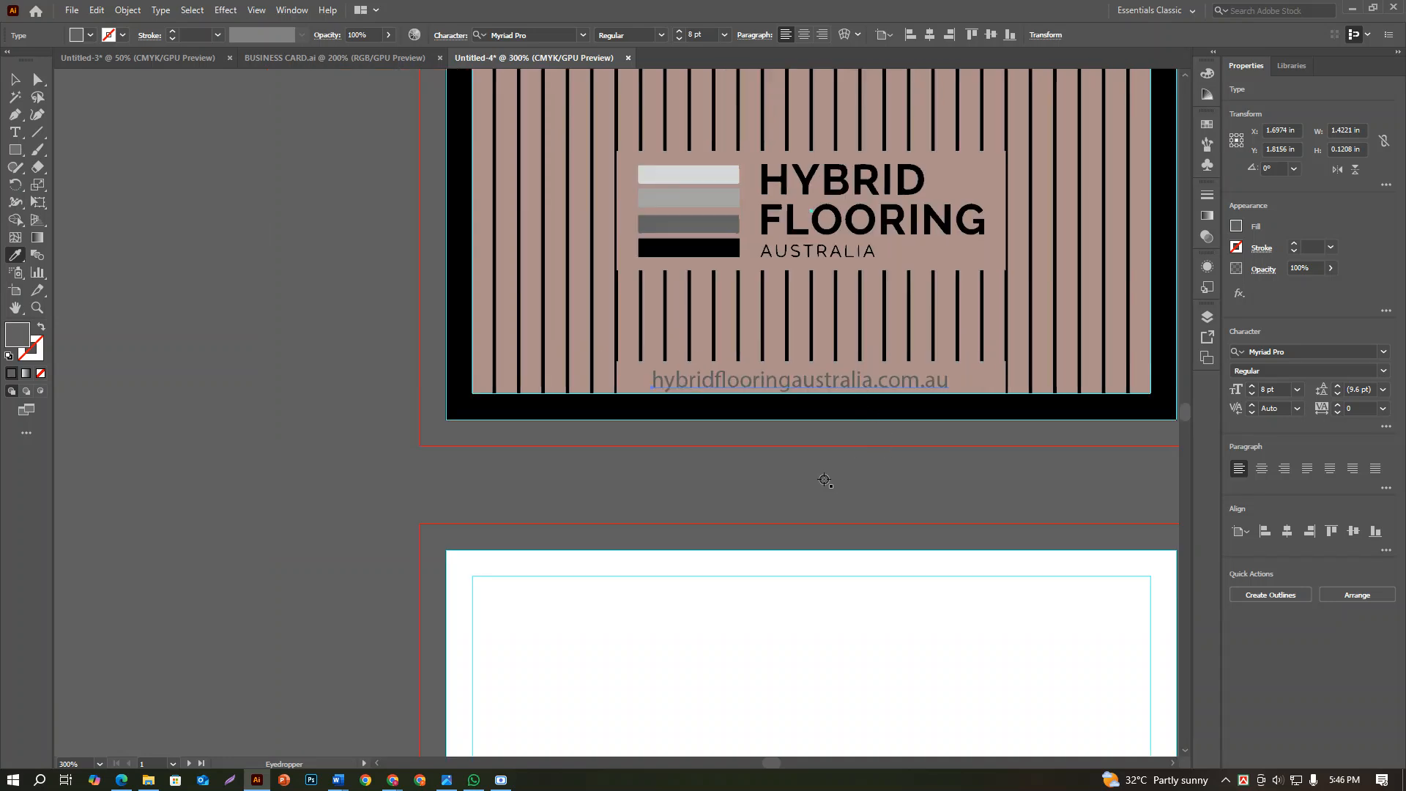
# Set the fill of the website address text to white
pyautogui.click(15, 79)
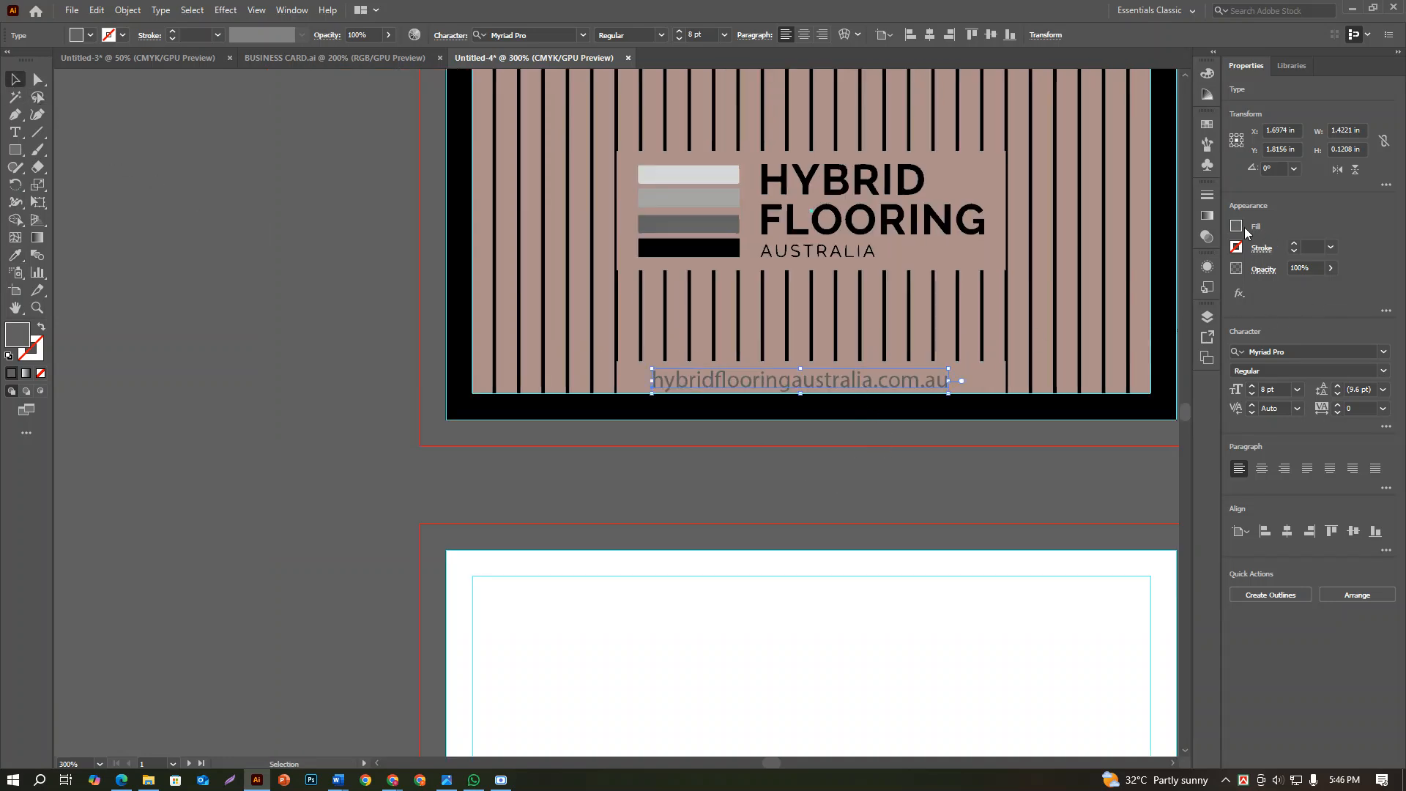
pyautogui.click(1236, 227)
pyautogui.click(1096, 282)
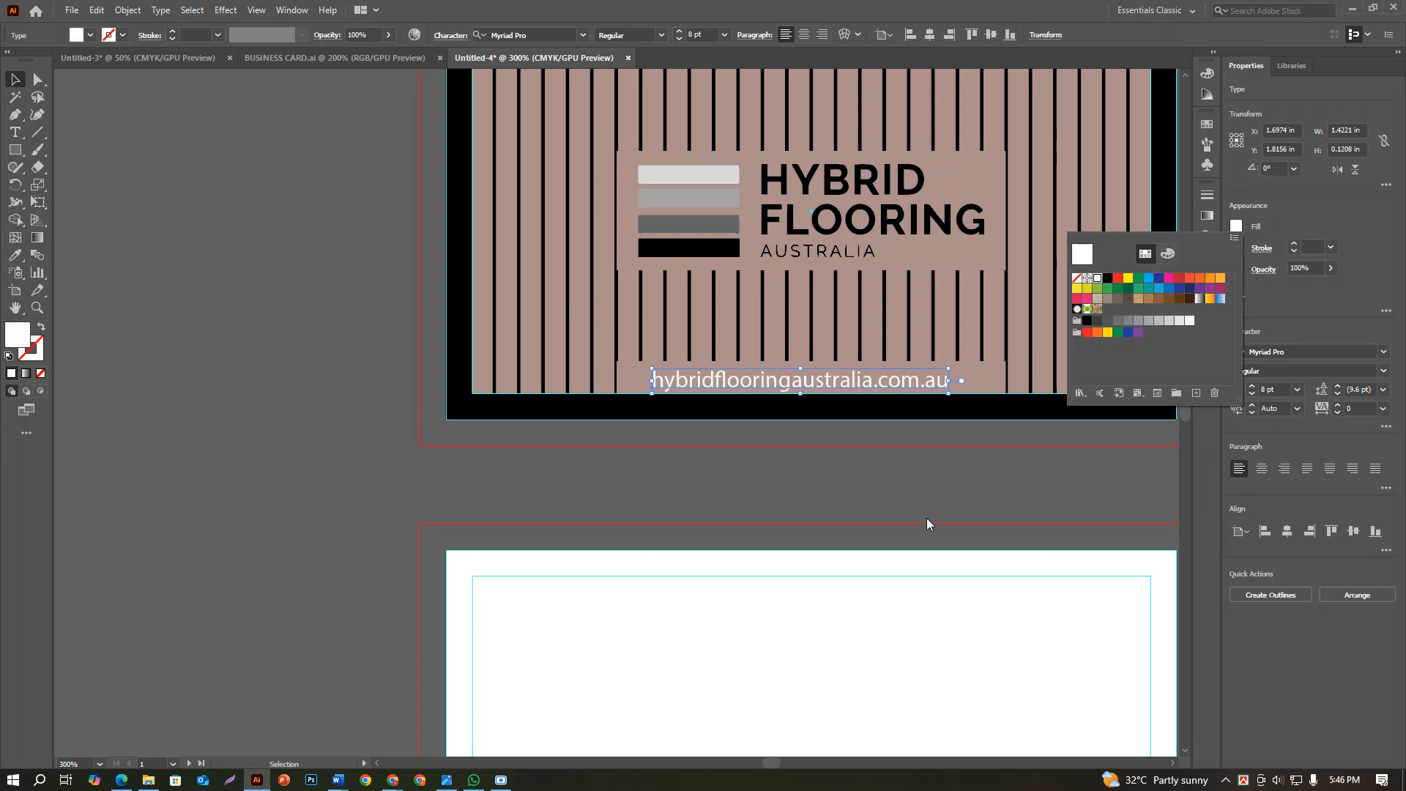
pyautogui.click(909, 510)
pyautogui.scroll(-2, 908, 507)
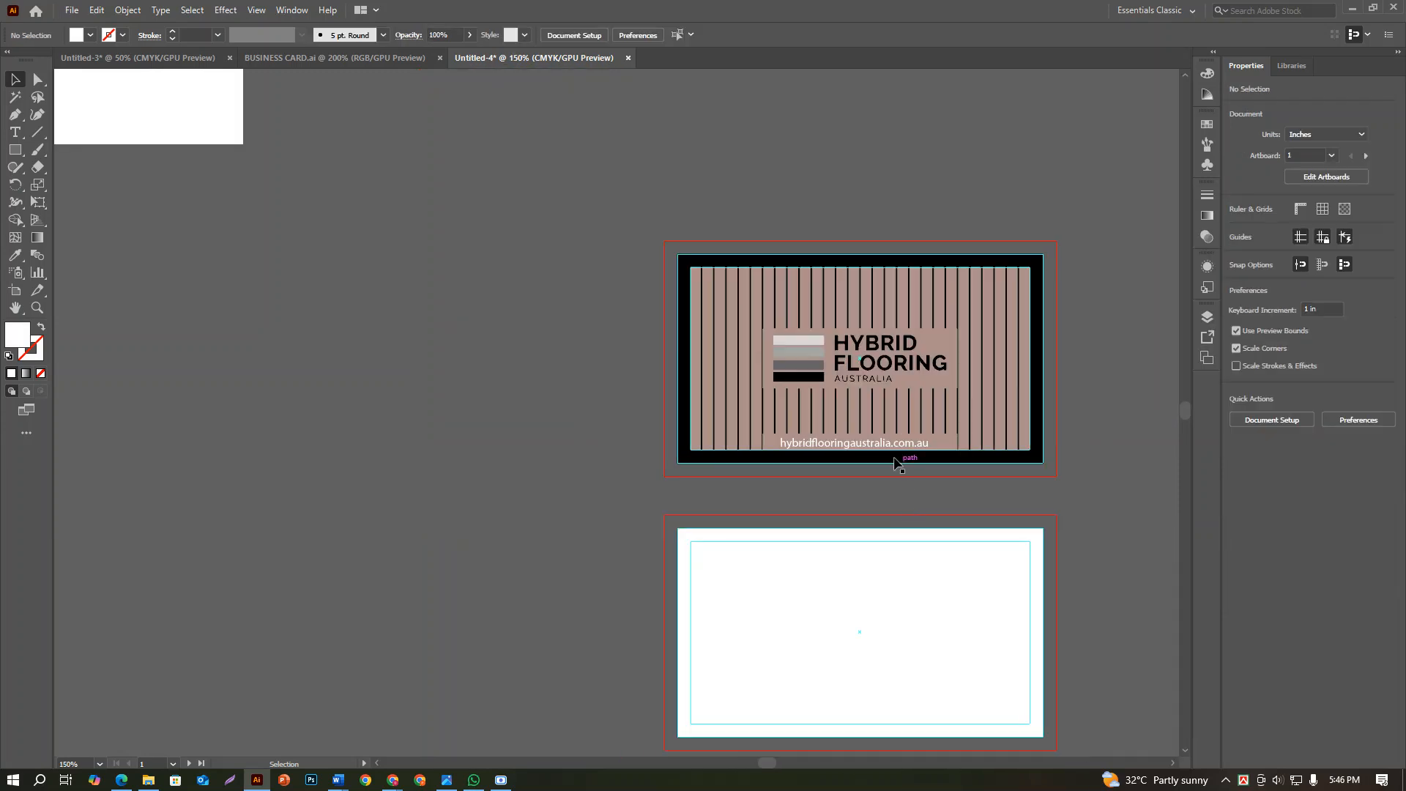
# Centre the website address horizontally with the narrow brown panel behind it
pyautogui.click(909, 449)
pyautogui.scroll(4, 909, 449)
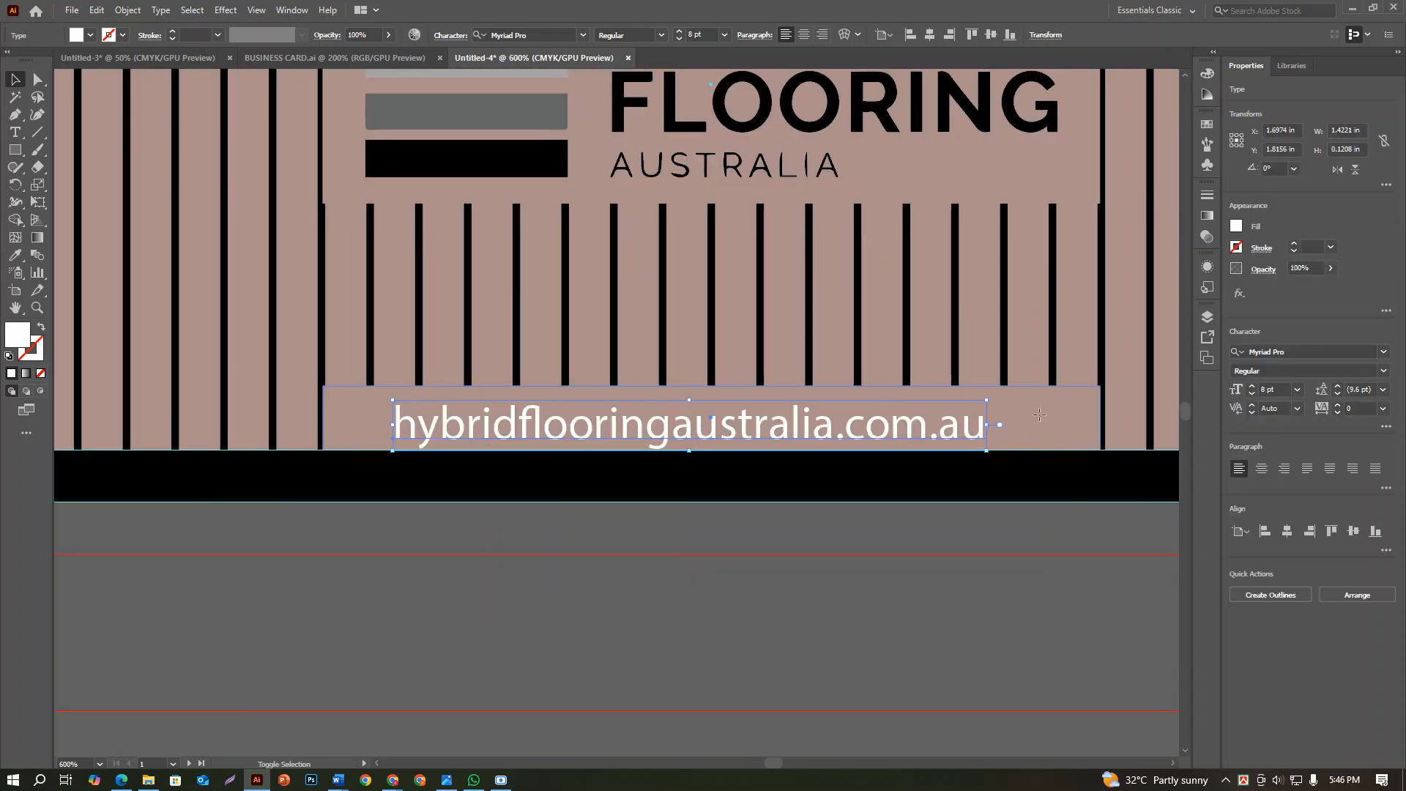
pyautogui.keyDown('shift'); pyautogui.click(1038, 413); pyautogui.keyUp('shift')
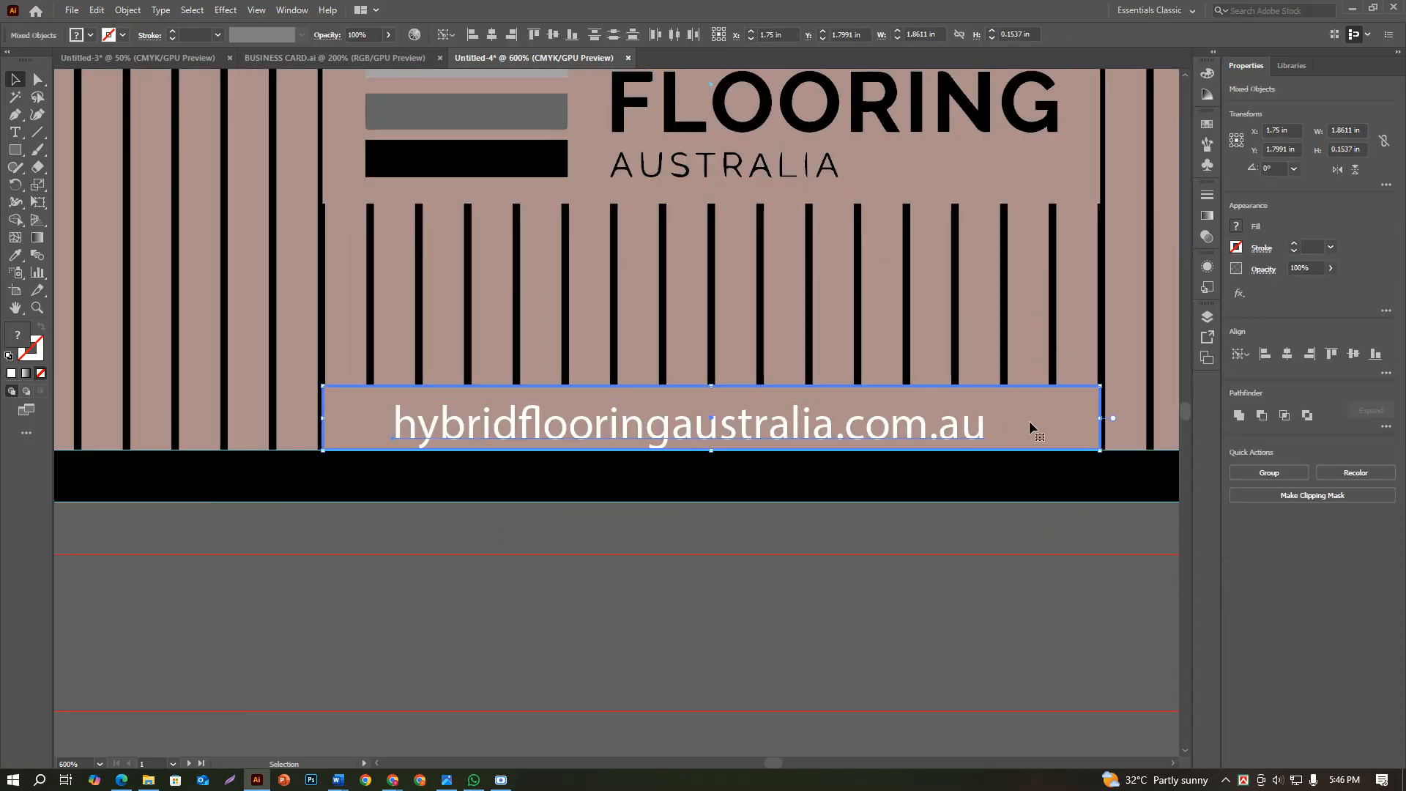
pyautogui.click(1286, 355)
pyautogui.click(849, 594)
pyautogui.scroll(-3, 849, 593)
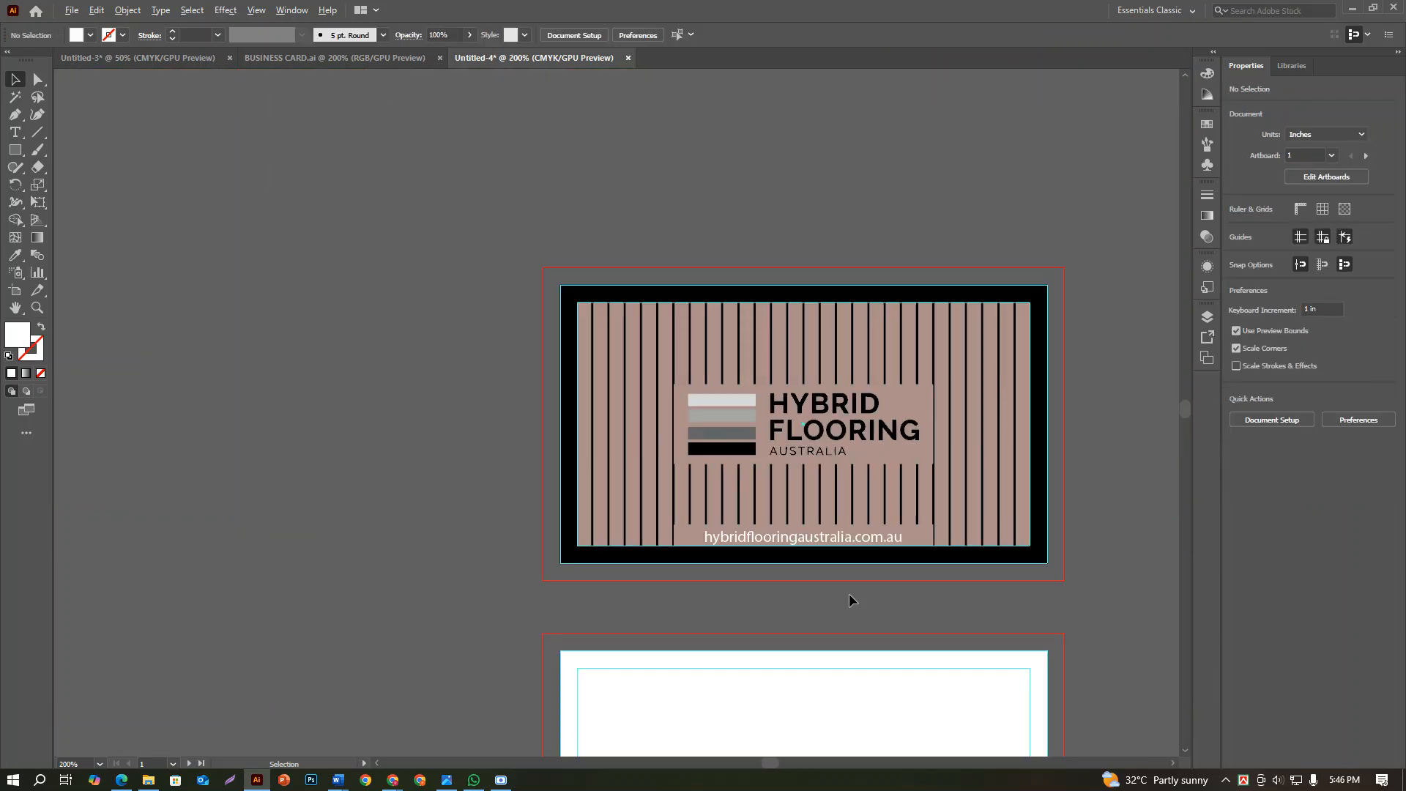
# Set the fill of the website address text on the first card to black
pyautogui.scroll(-1, 850, 596)
pyautogui.scroll(2, 862, 565)
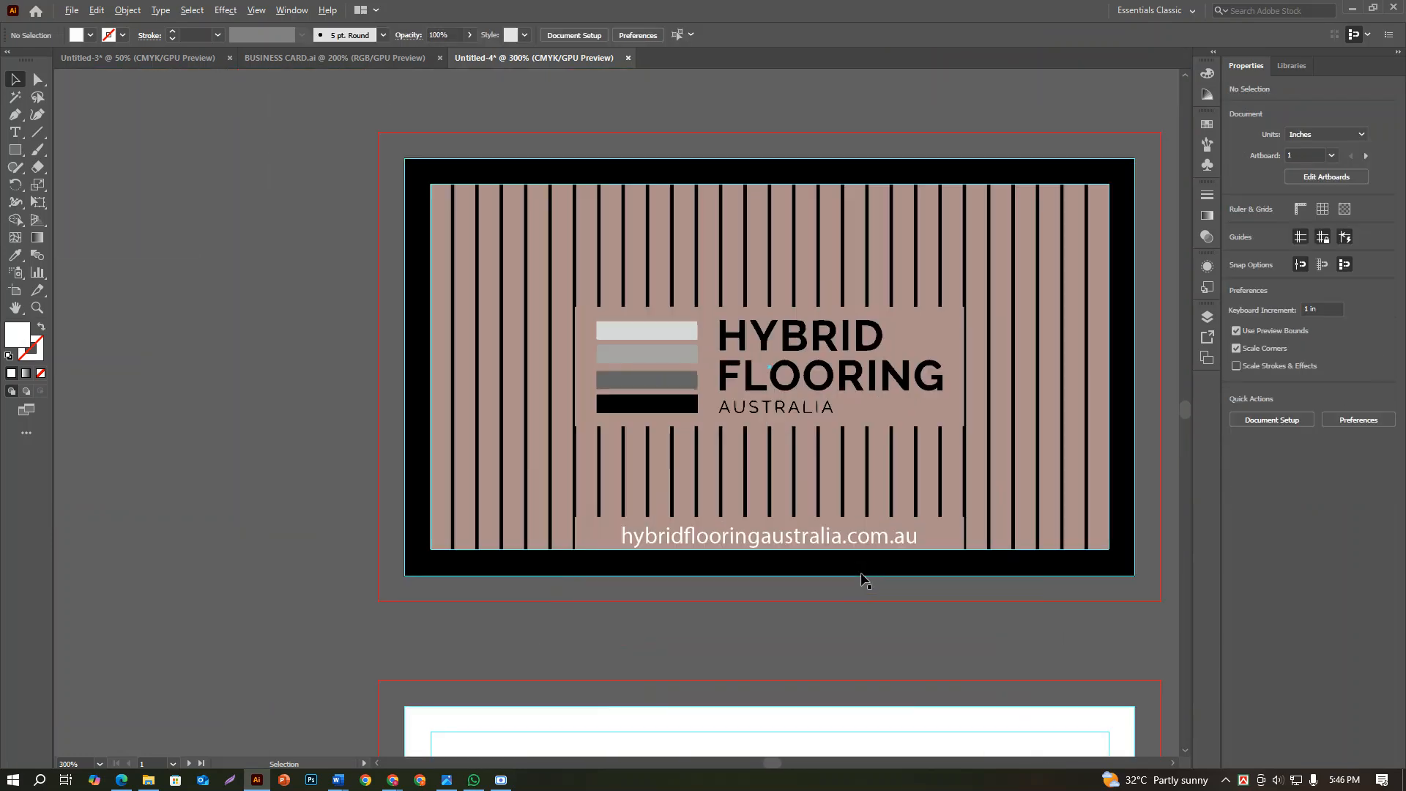
pyautogui.click(814, 543)
pyautogui.click(1237, 226)
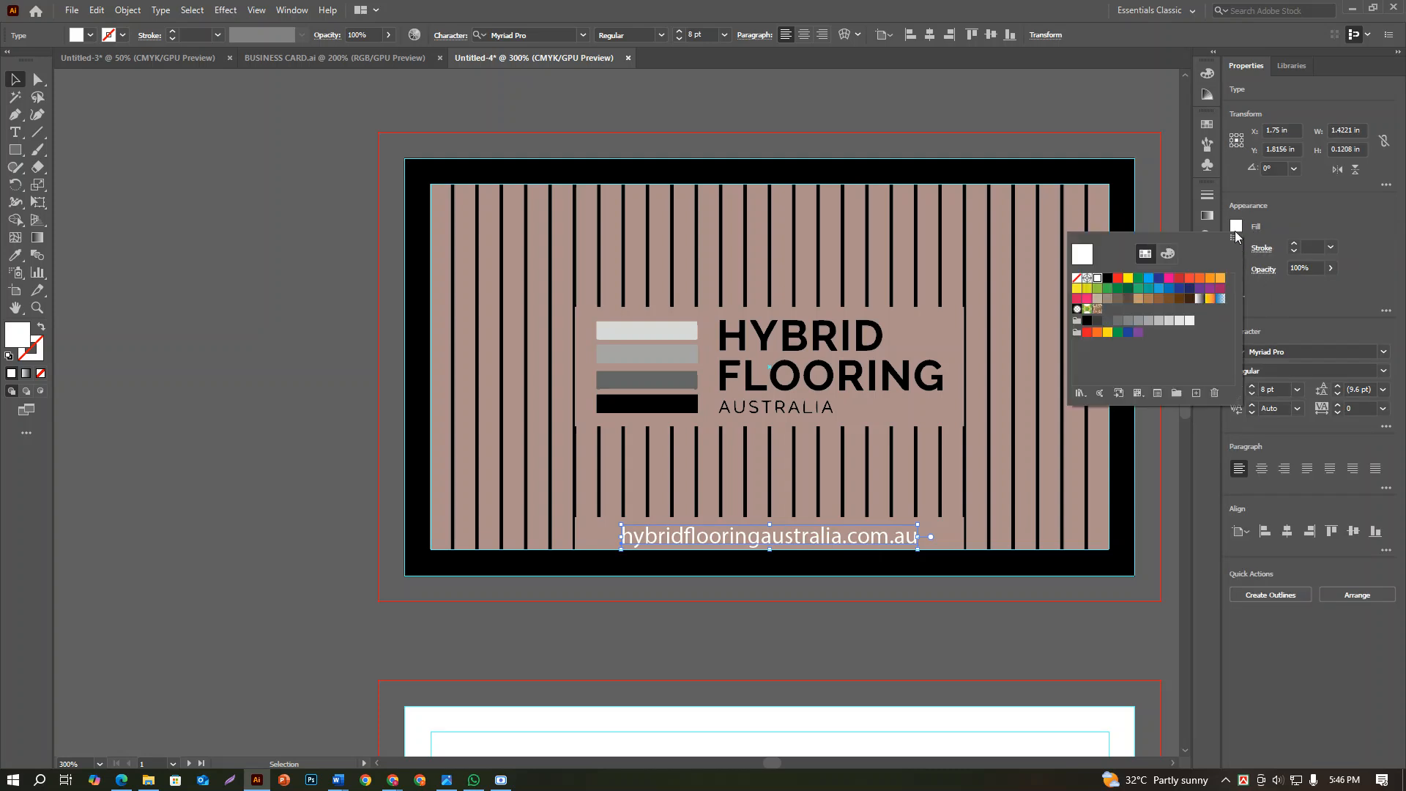
pyautogui.click(1107, 279)
pyautogui.click(899, 616)
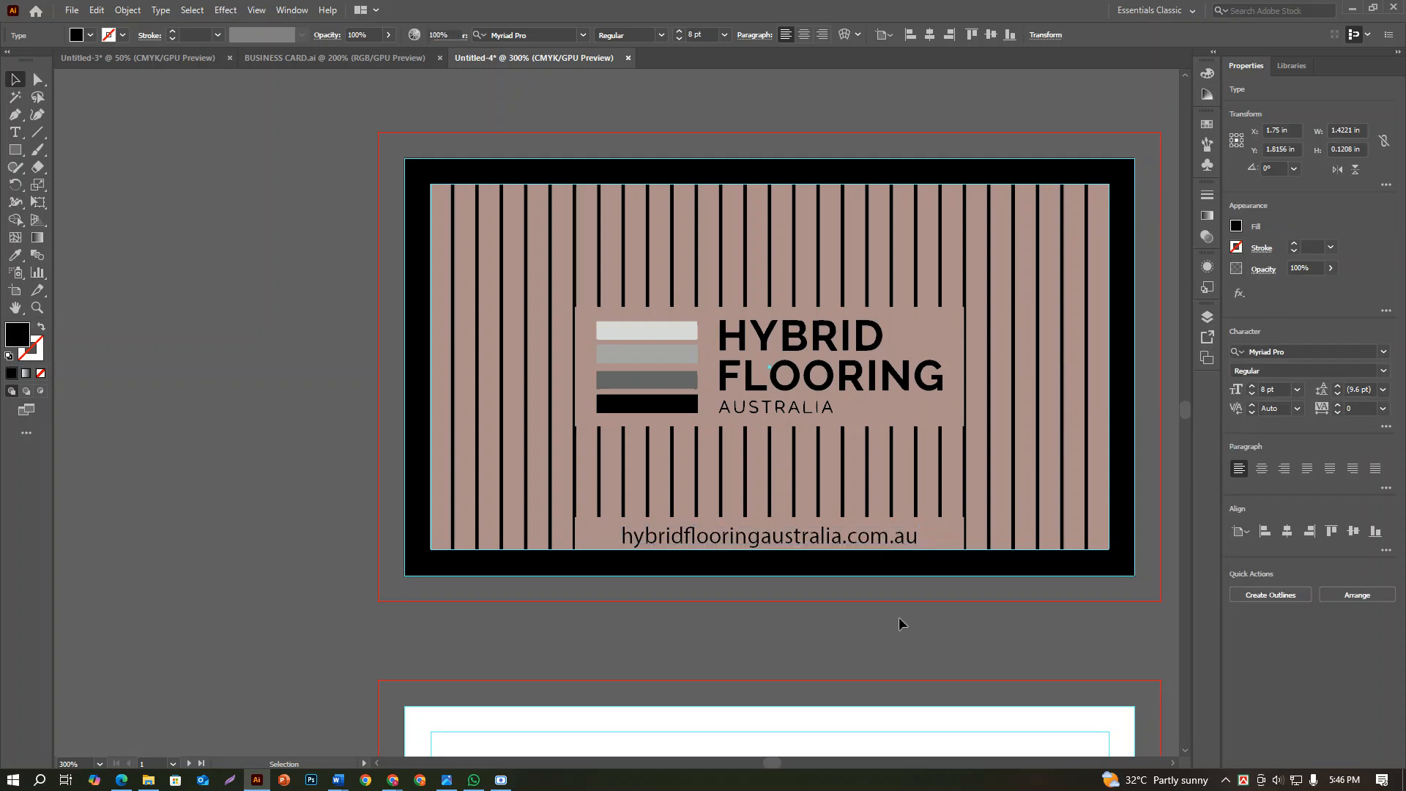
# Search the font list for "ROBO" for the website address text, and clear the search
pyautogui.scroll(-1, 897, 616)
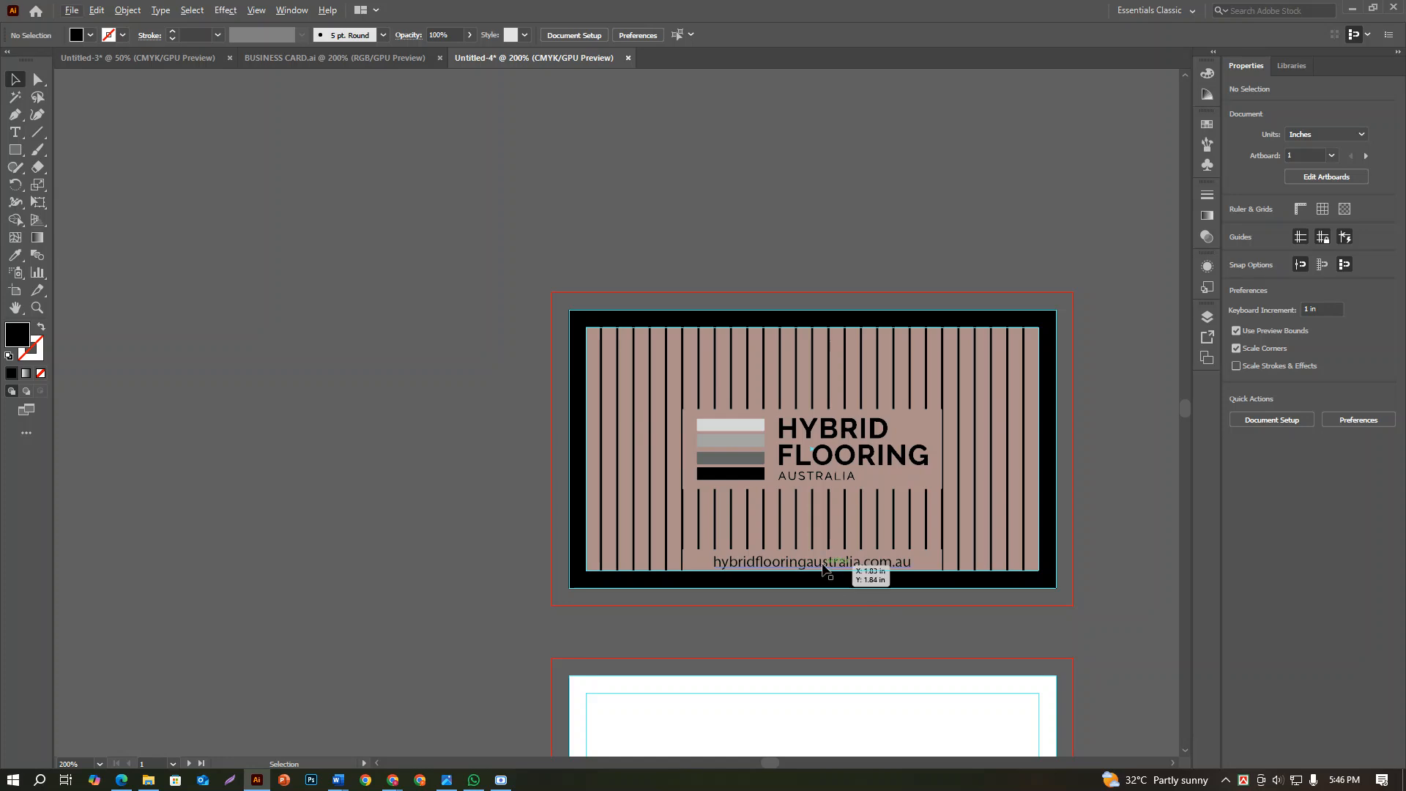
pyautogui.click(857, 565)
pyautogui.click(1287, 344)
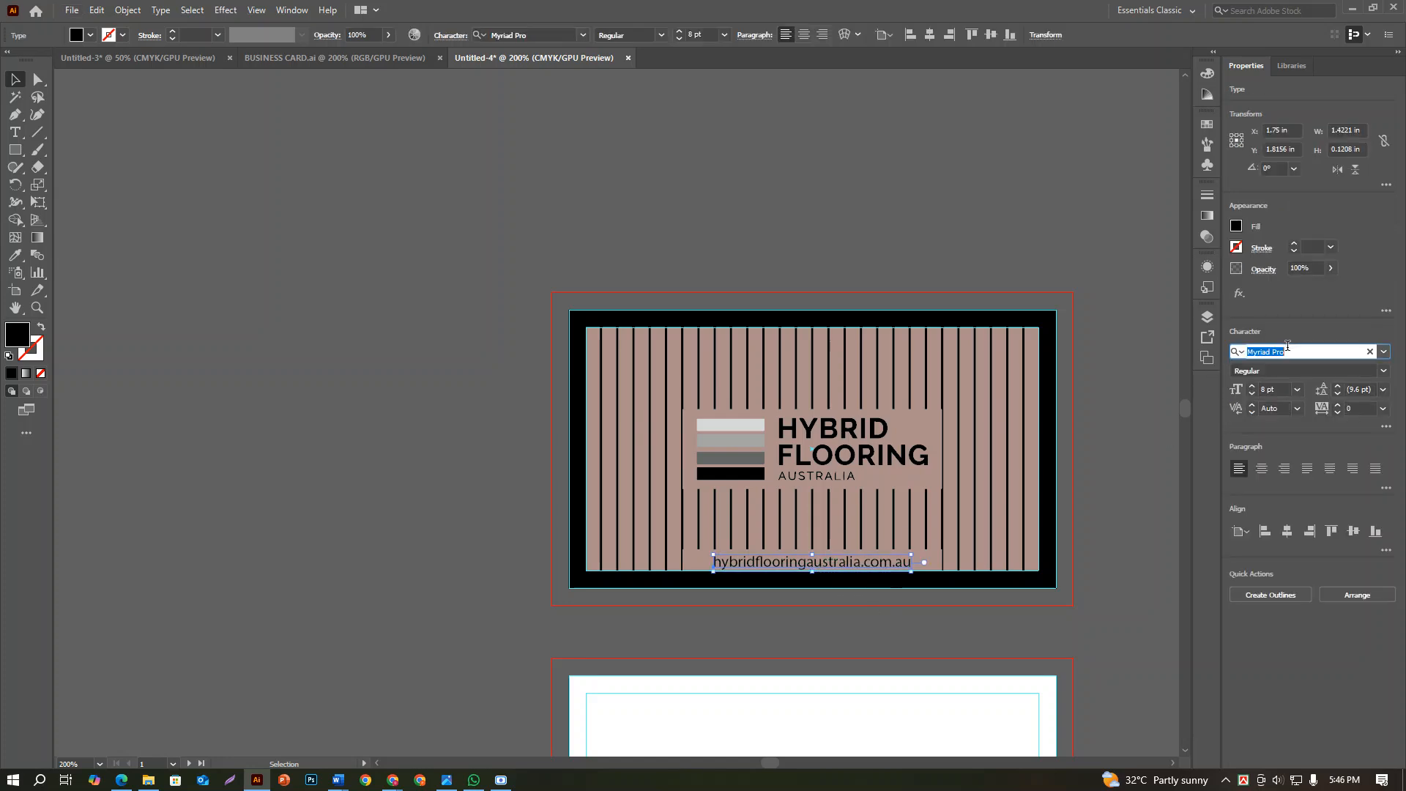
pyautogui.write('RO')
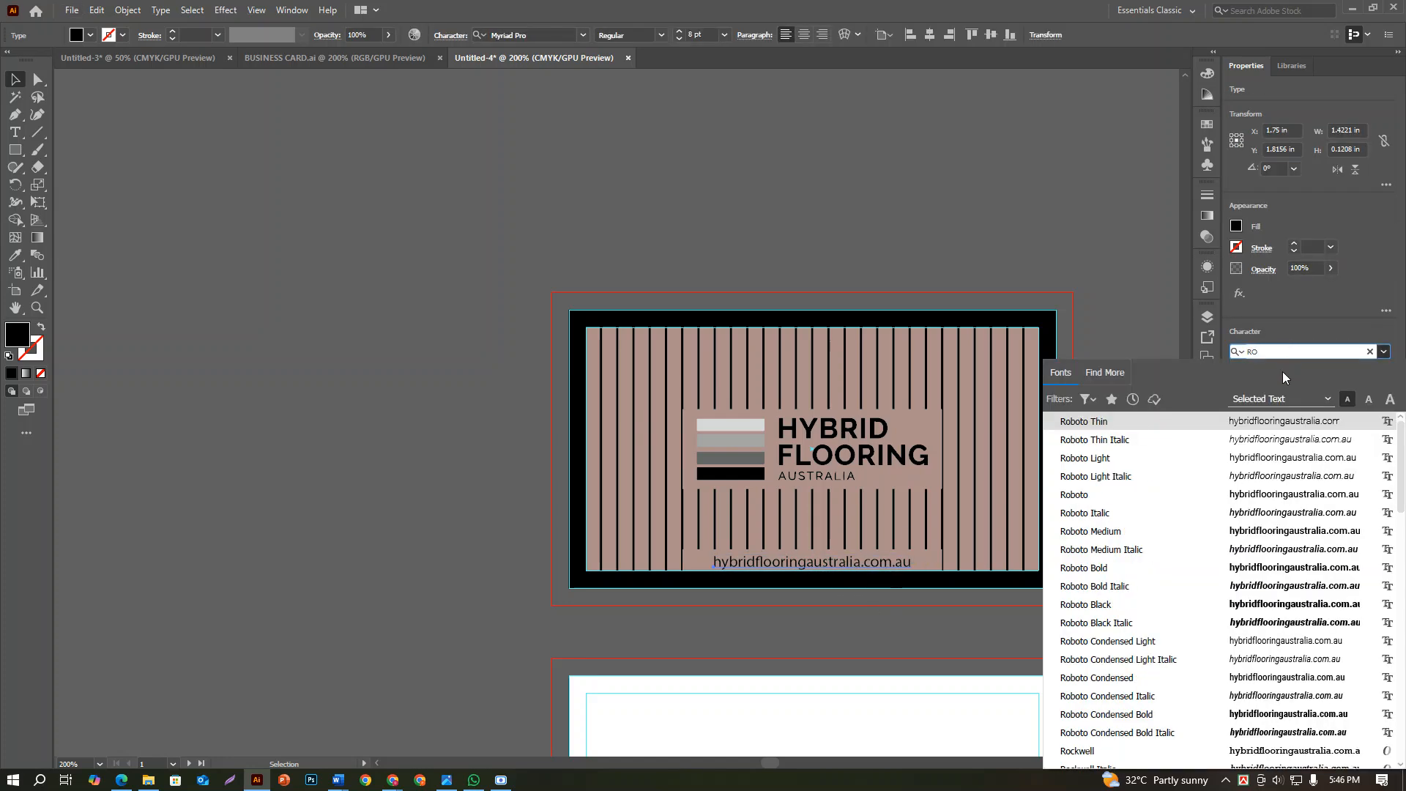
pyautogui.write('BO')
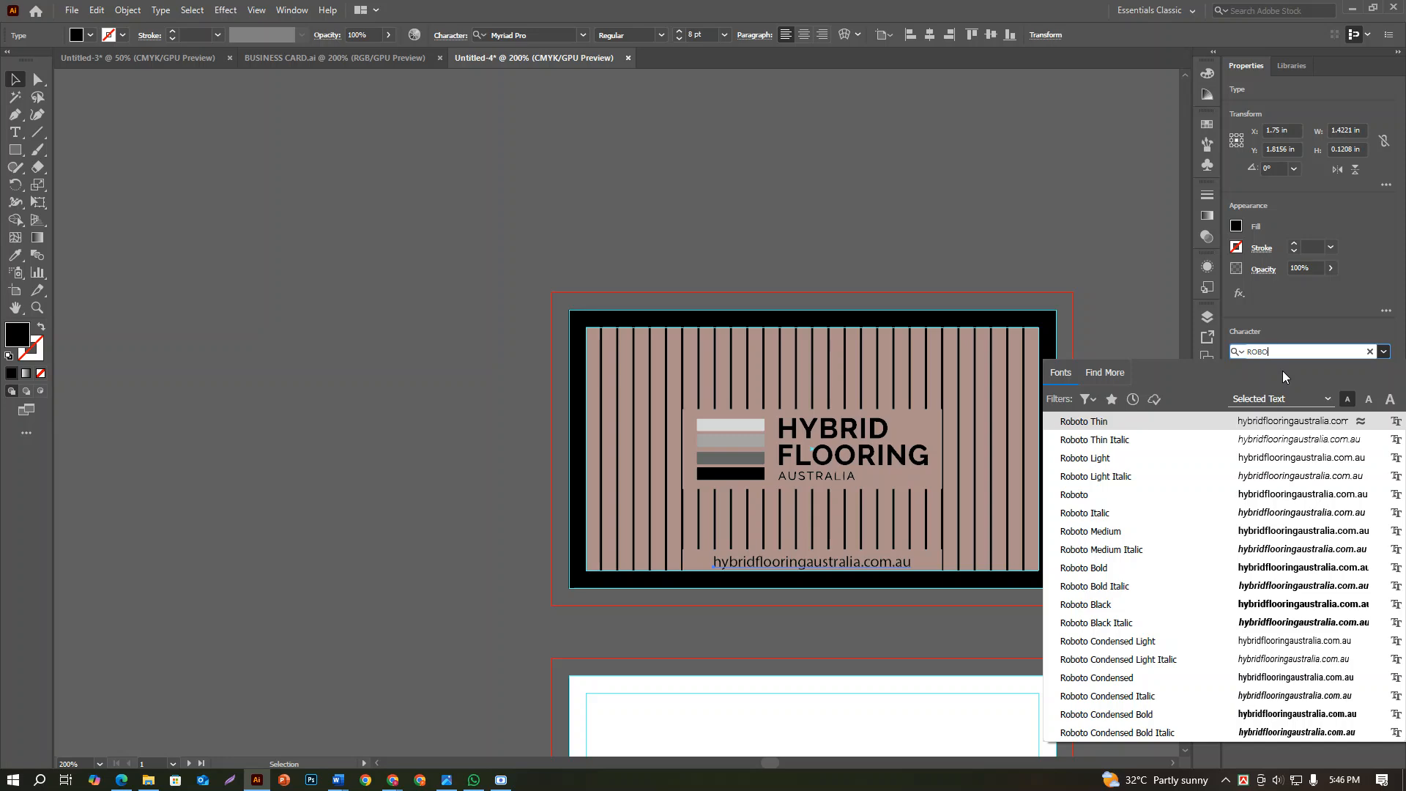
pyautogui.press('BackSpace')
pyautogui.press('BackSpace')
pyautogui.press('BackSpace')
pyautogui.press('BackSpace')
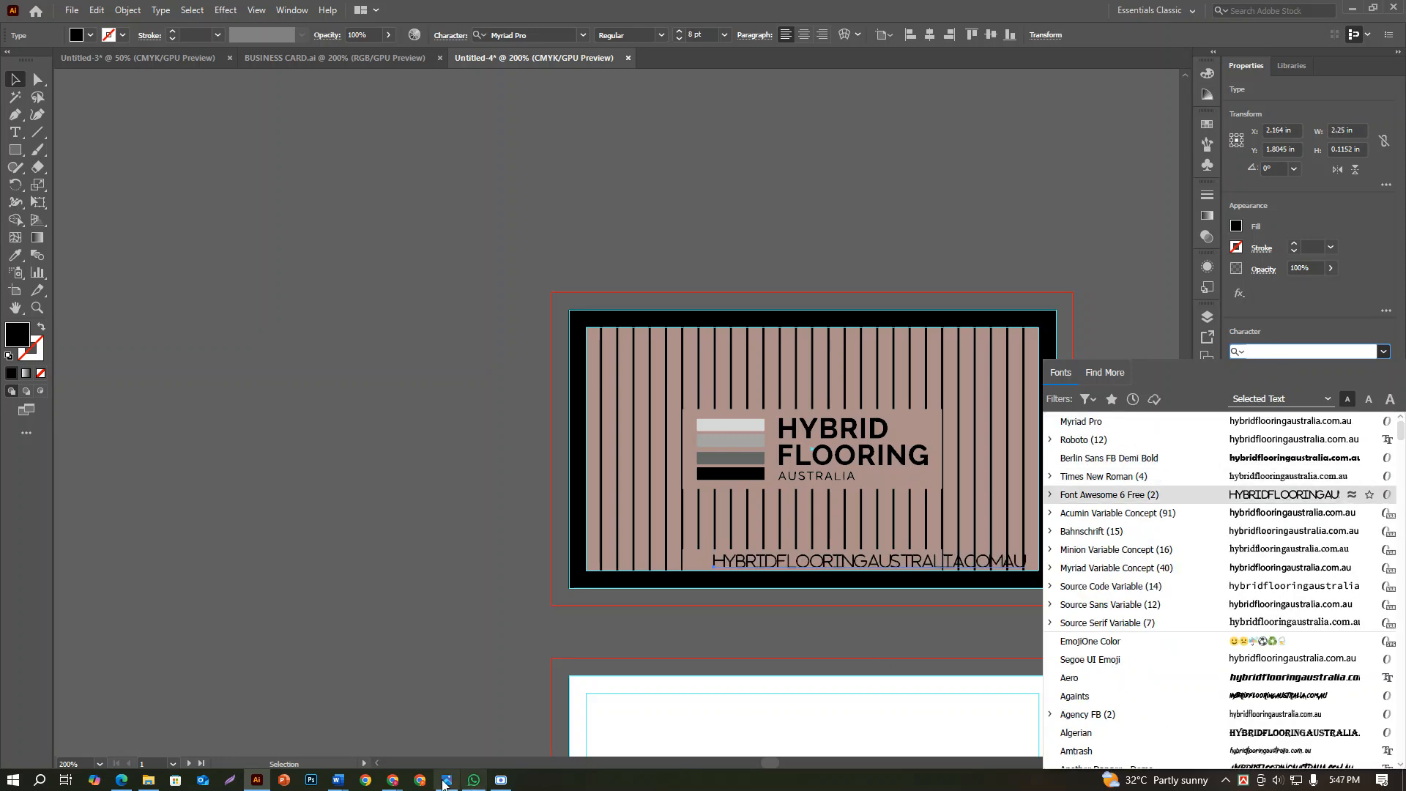
# Switch to Chrome and open the DaFont website, dafont.com, in a new tab
pyautogui.click(392, 780)
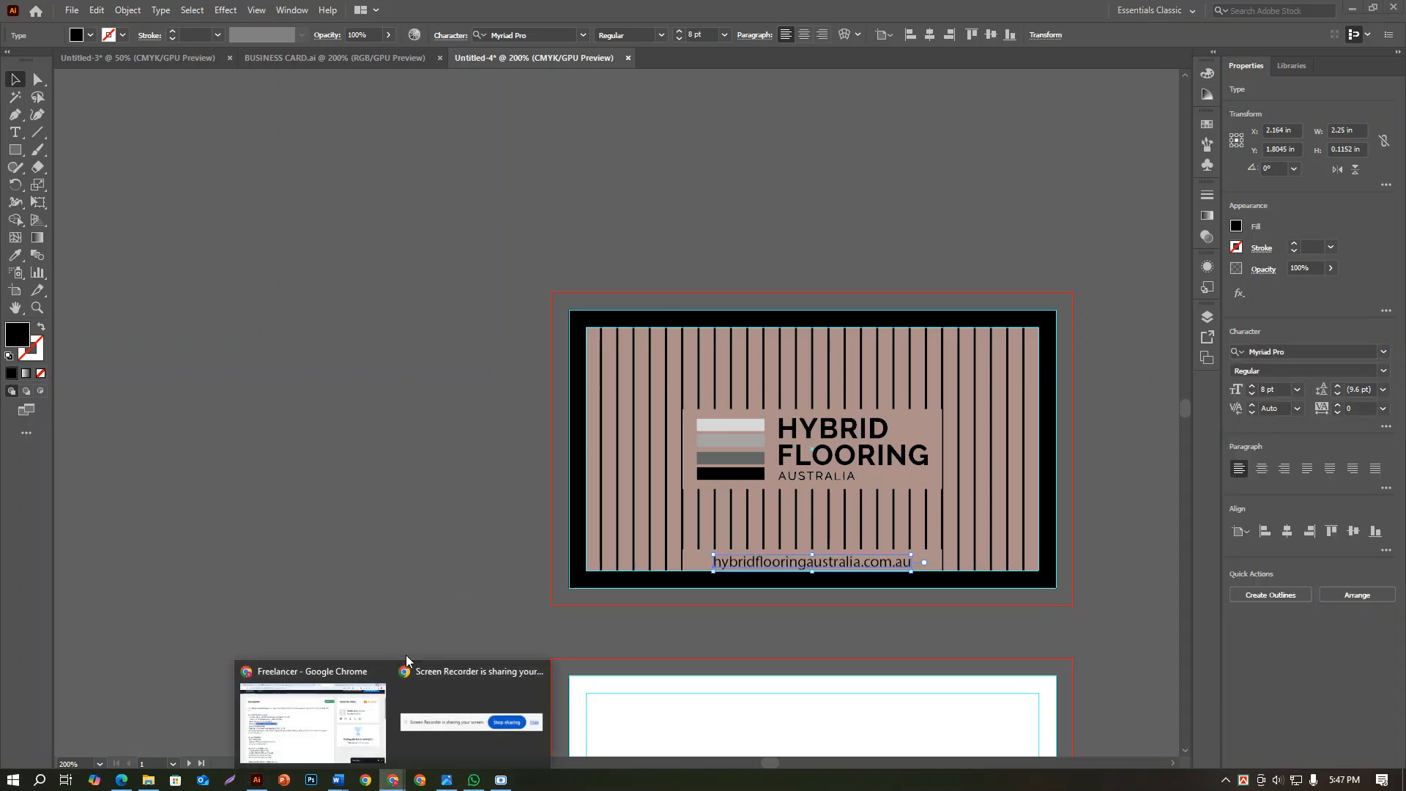
pyautogui.click(317, 739)
pyautogui.click(1088, 16)
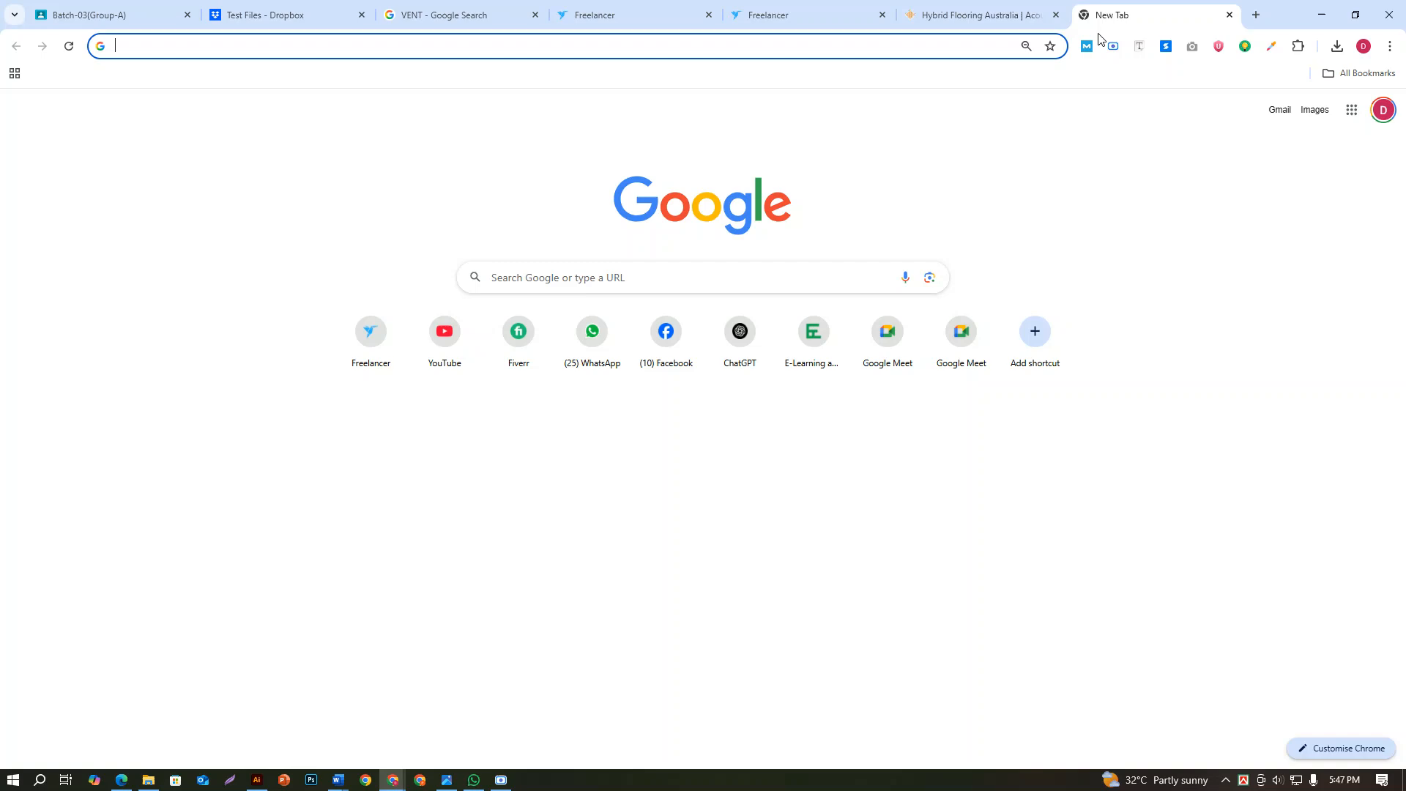
pyautogui.write('DAFO')
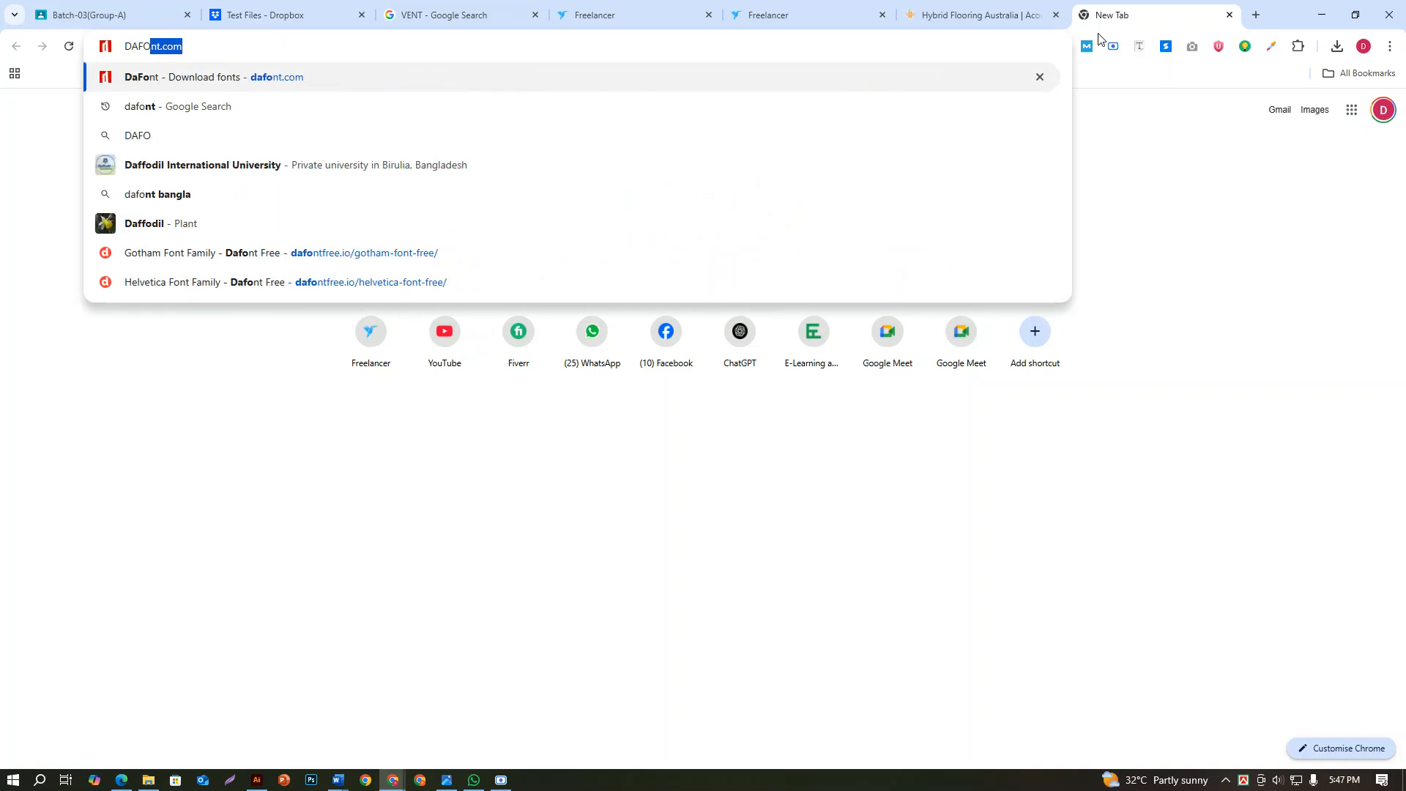
pyautogui.press('Return')
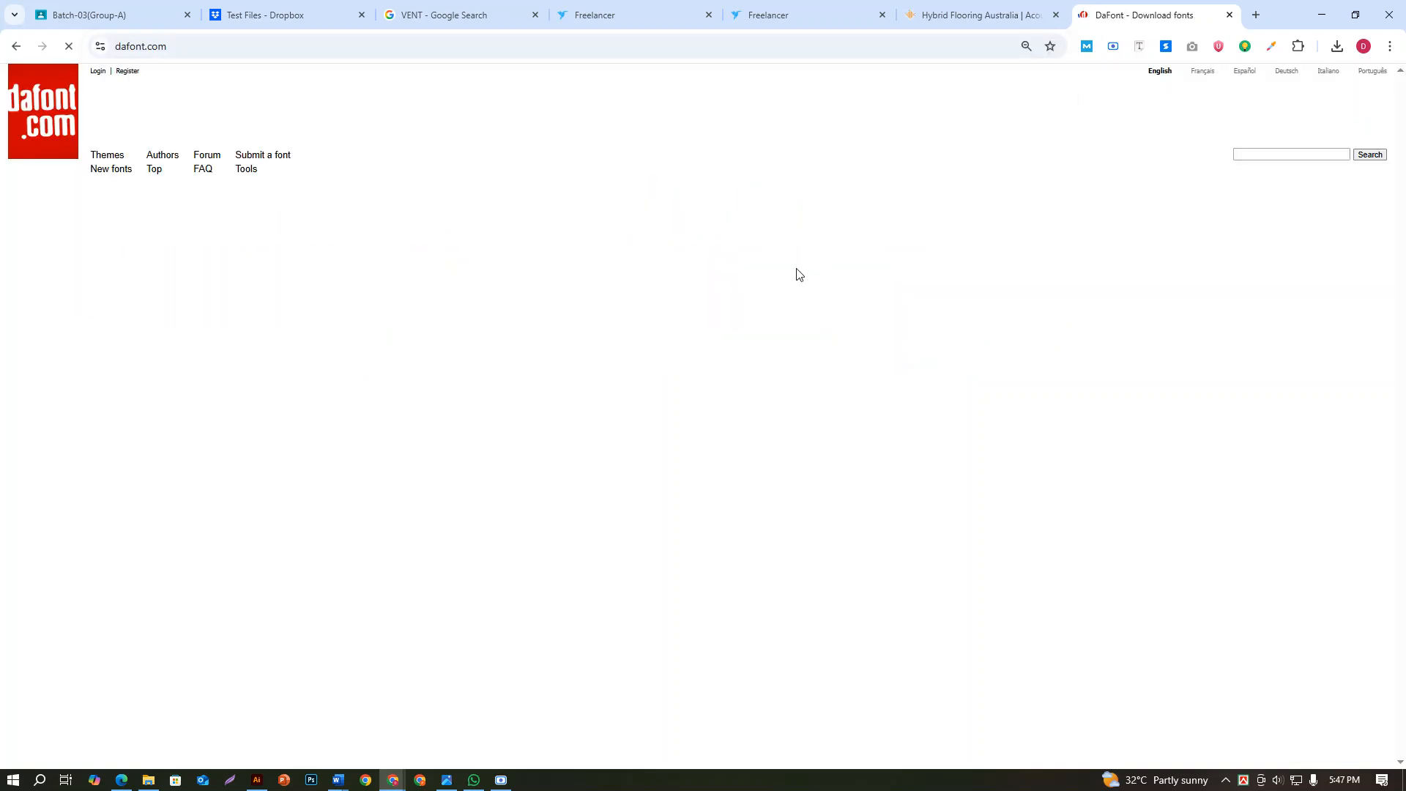
# Search DaFont for "helvetica" and look through the matching fonts
pyautogui.click(1264, 154)
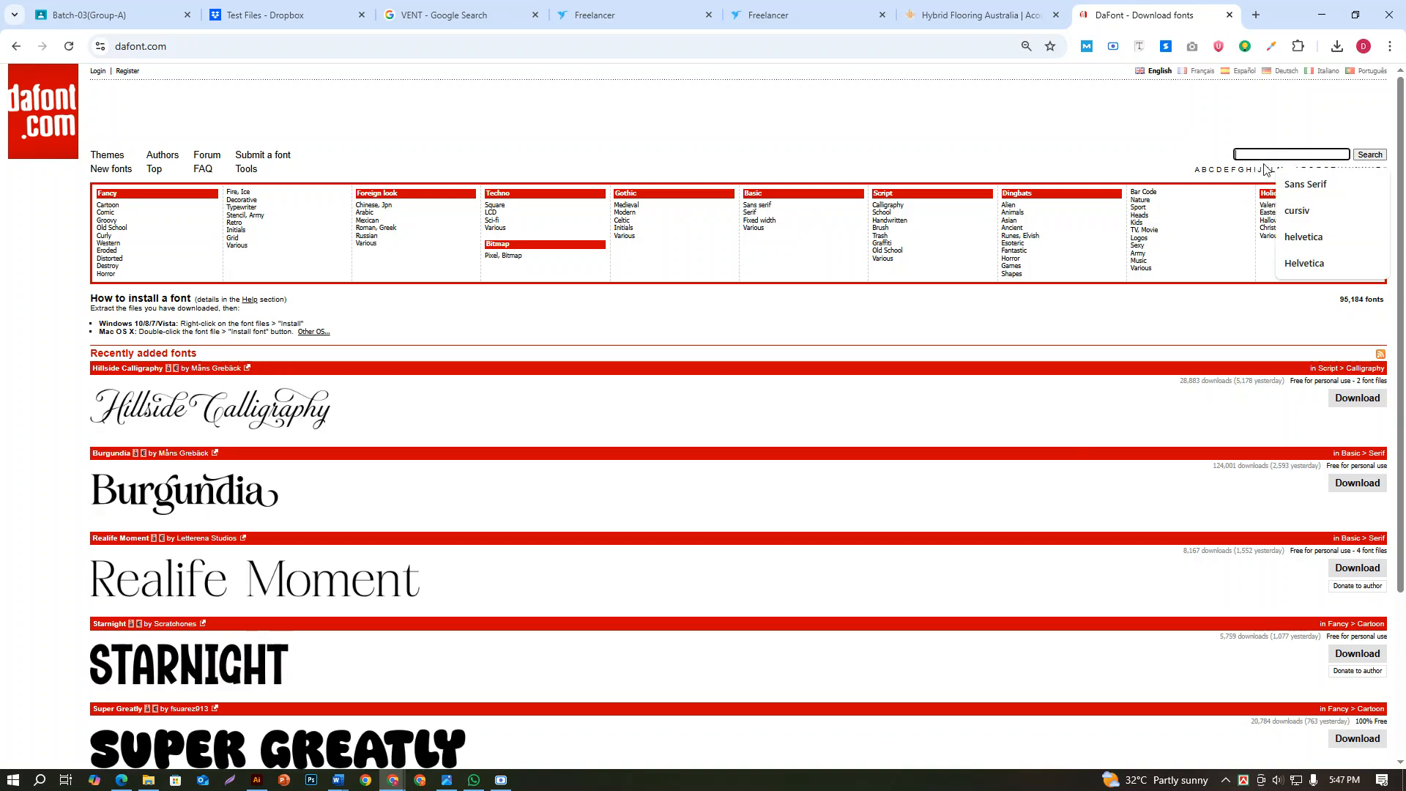
pyautogui.write('H')
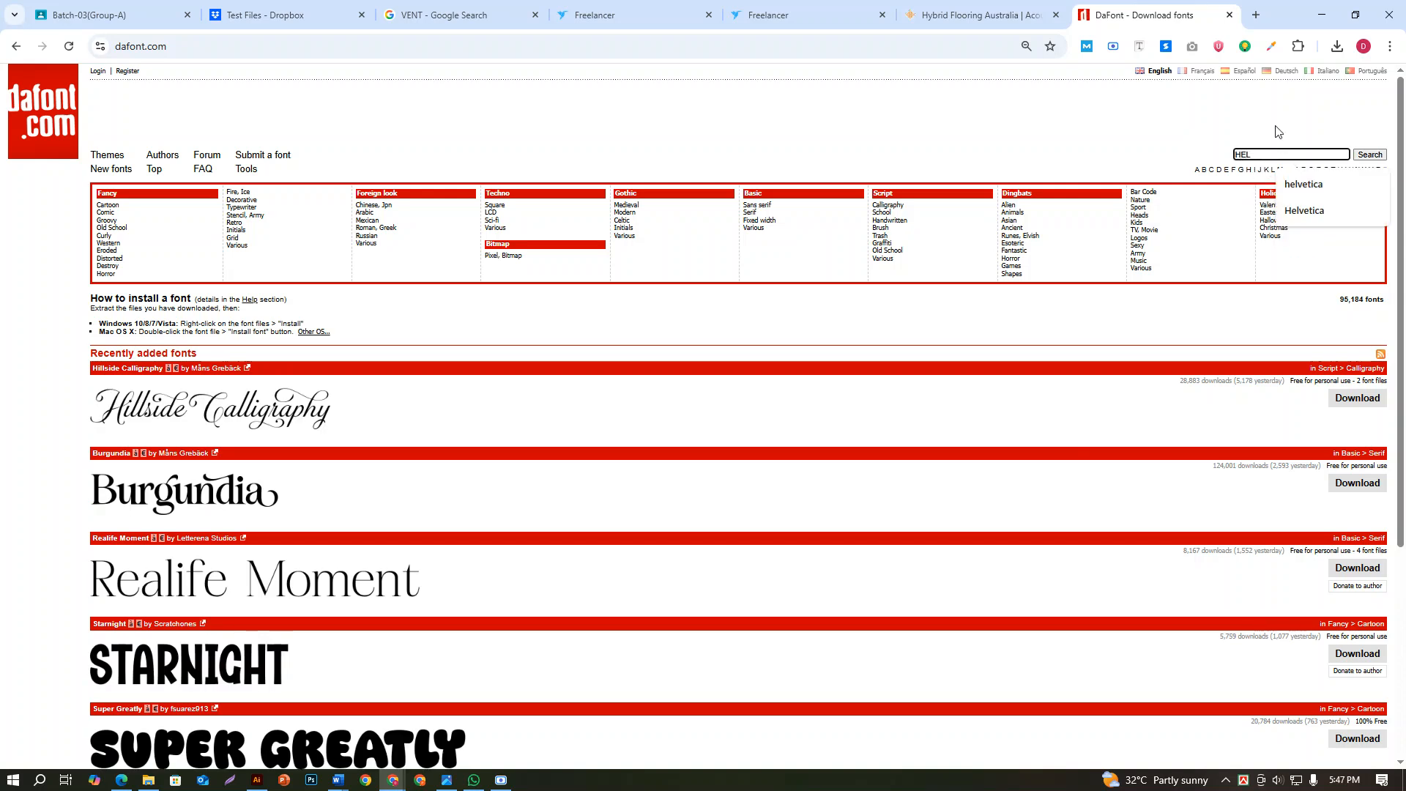
pyautogui.click(1334, 184)
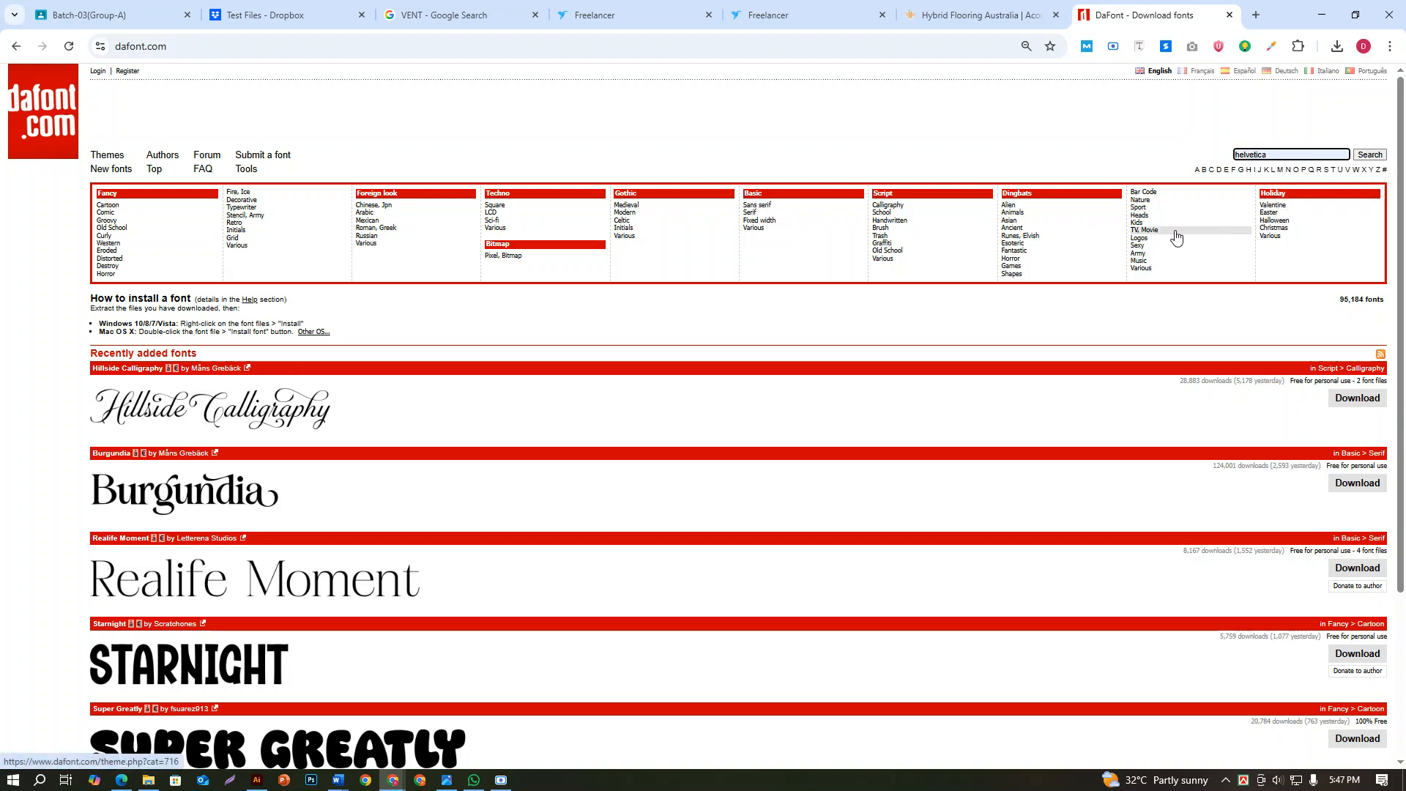
pyautogui.click(1368, 155)
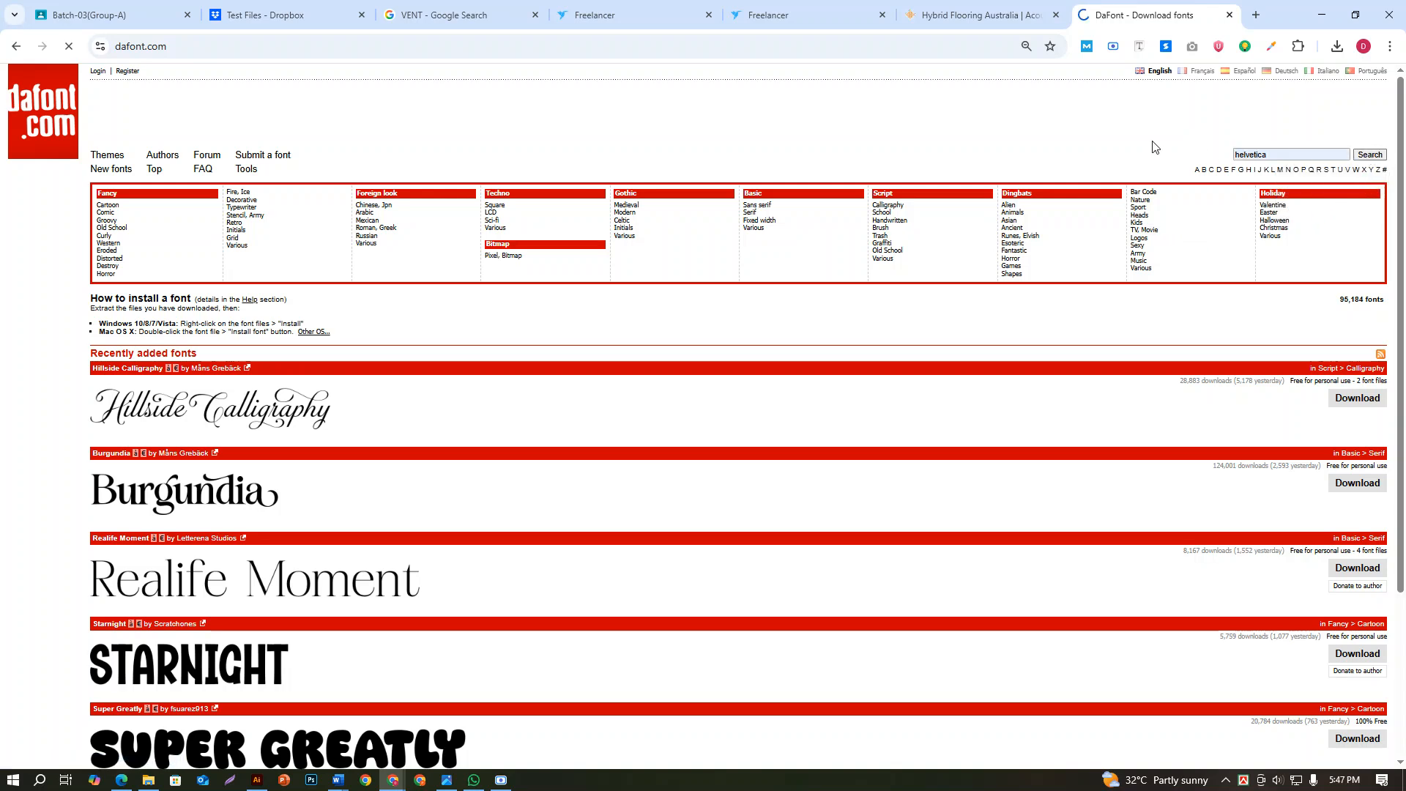
pyautogui.scroll(-1, 287, 331)
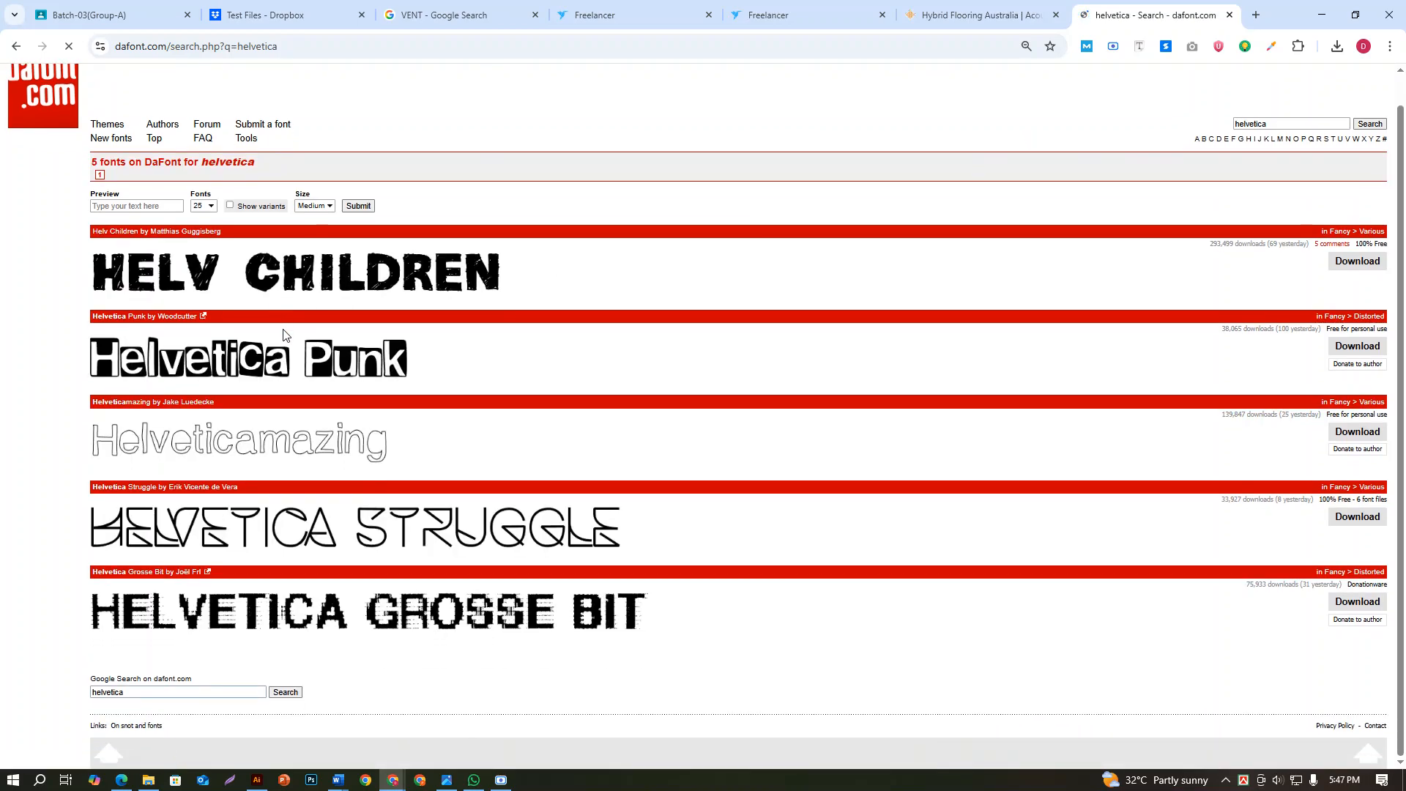
pyautogui.scroll(1, 284, 335)
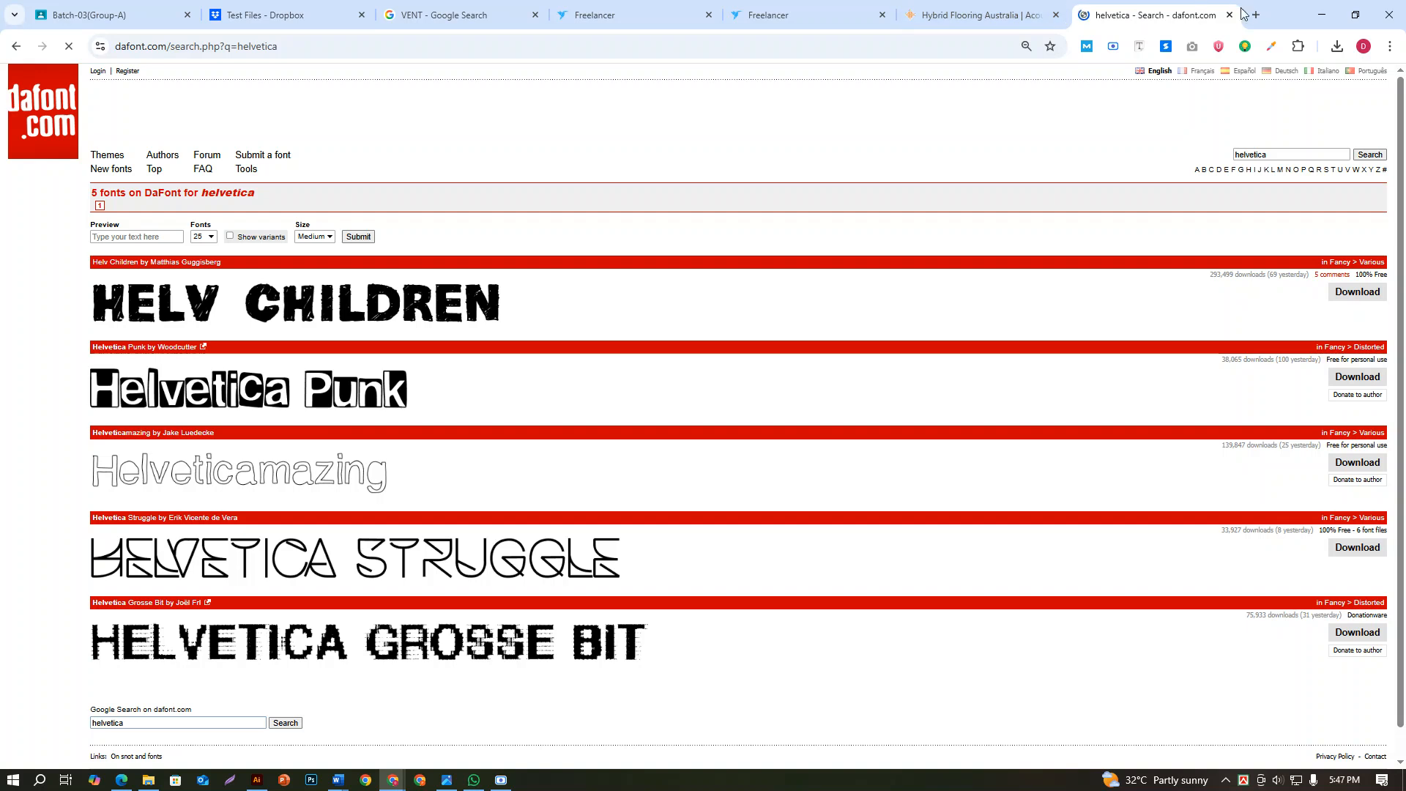
# Search Google in a new tab for "helvetica font free download"
pyautogui.click(1255, 14)
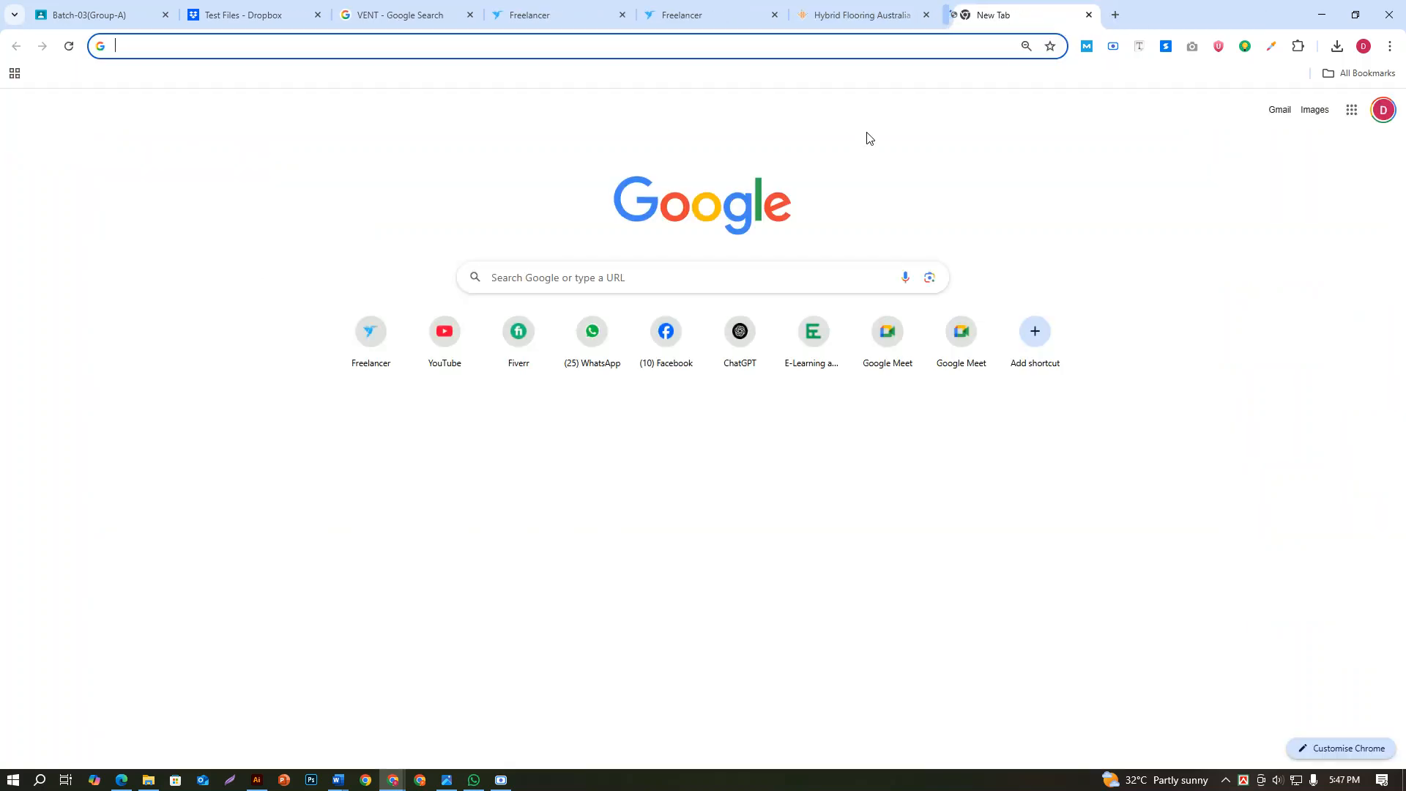
pyautogui.click(582, 268)
pyautogui.write('SEL')
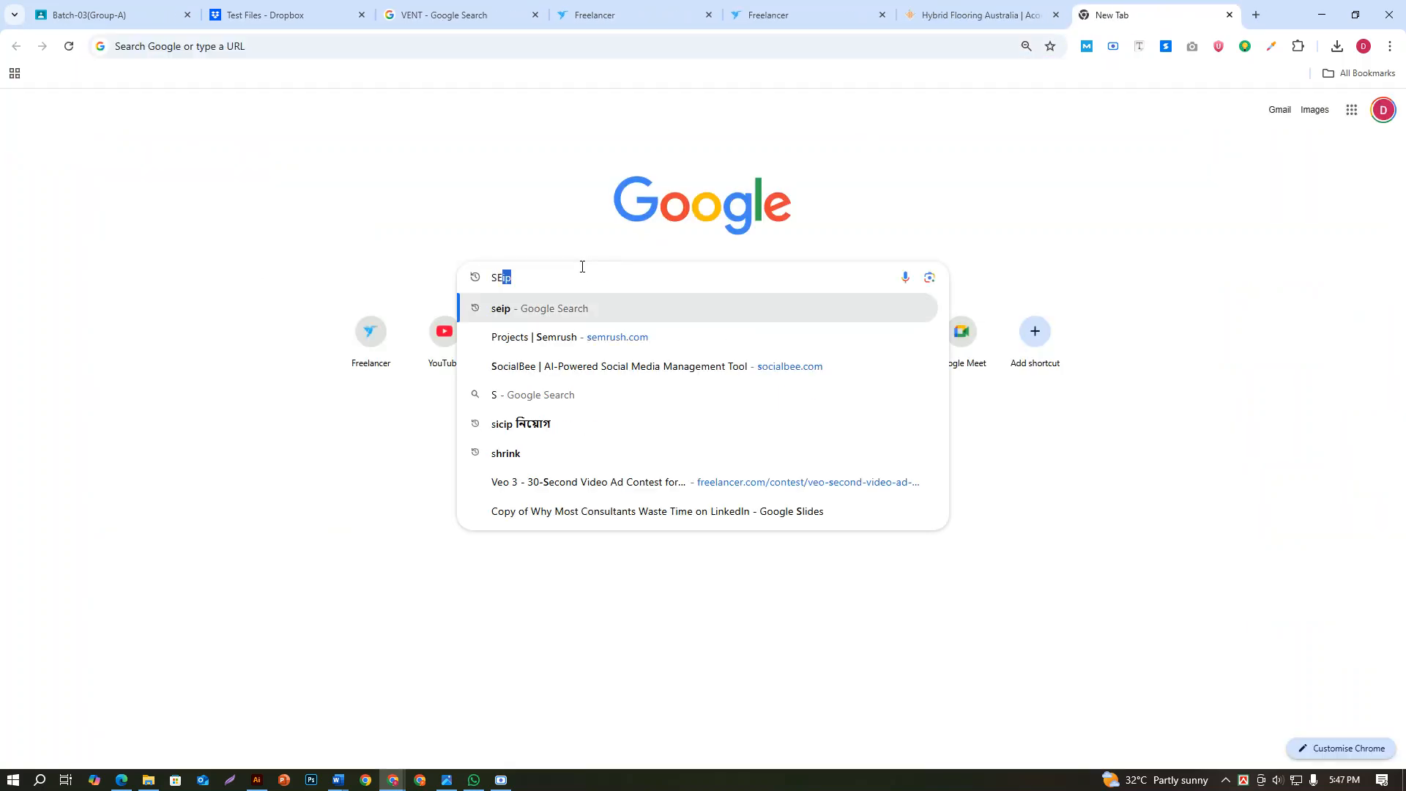
pyautogui.press('BackSpace')
pyautogui.press('BackSpace')
pyautogui.press('BackSpace')
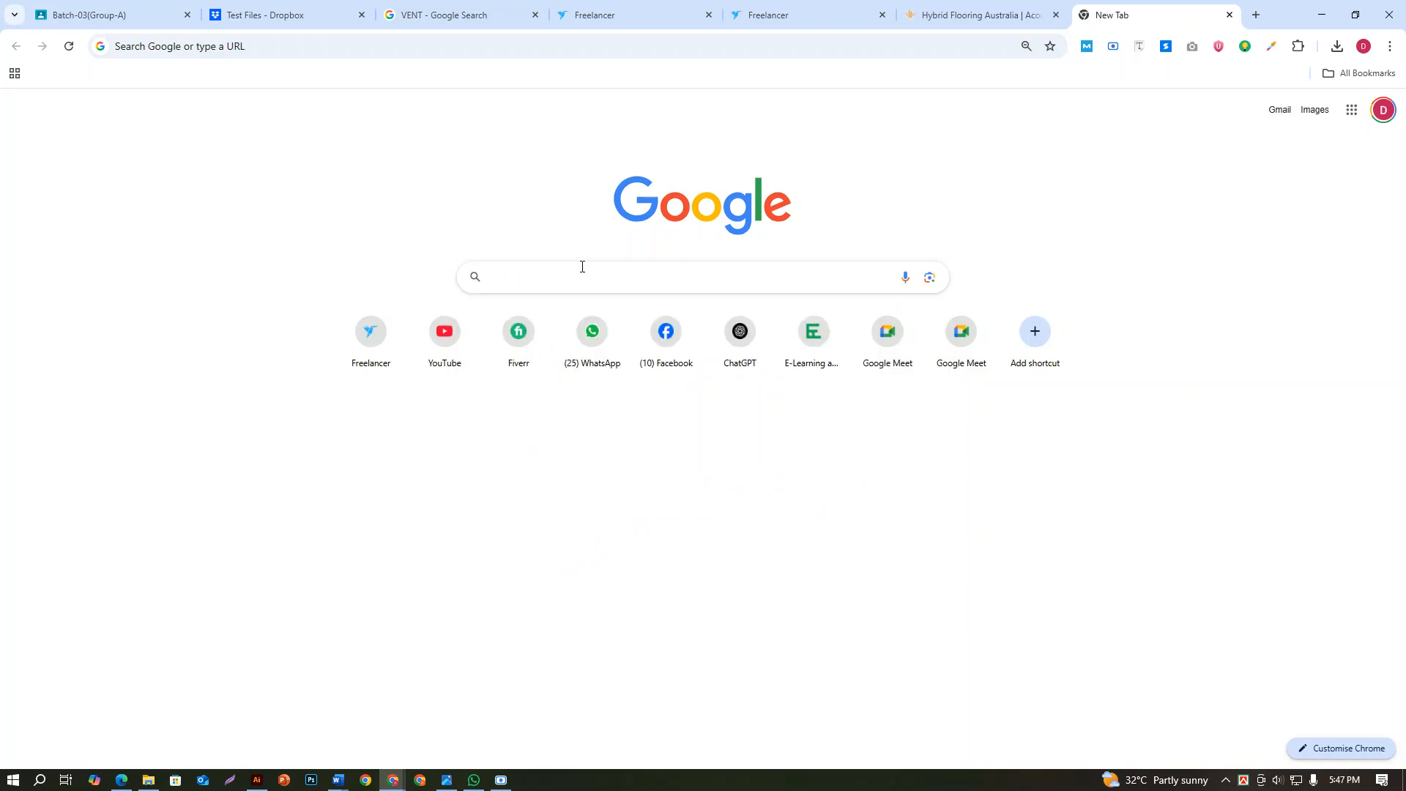
pyautogui.write('HEL')
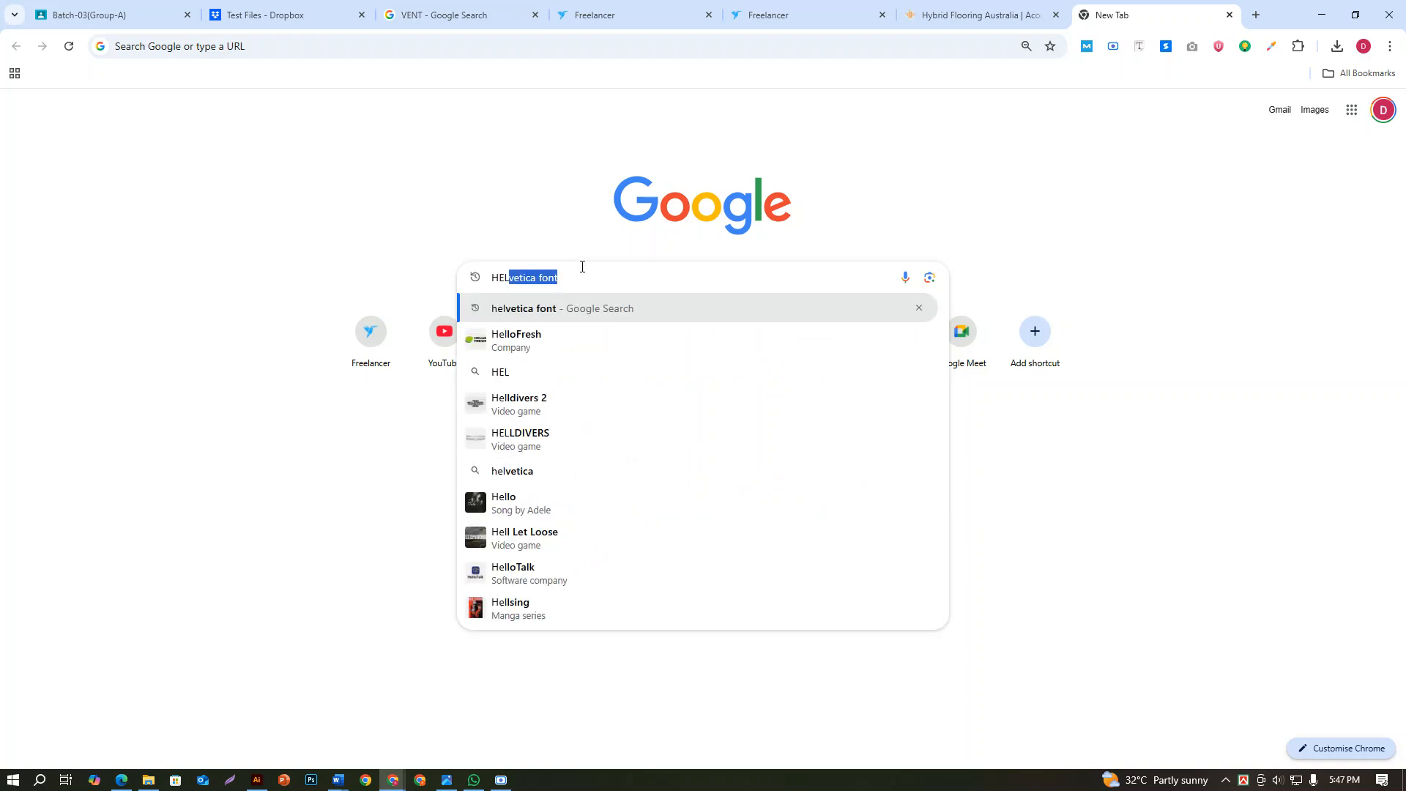
pyautogui.press('Right')
pyautogui.write('FR')
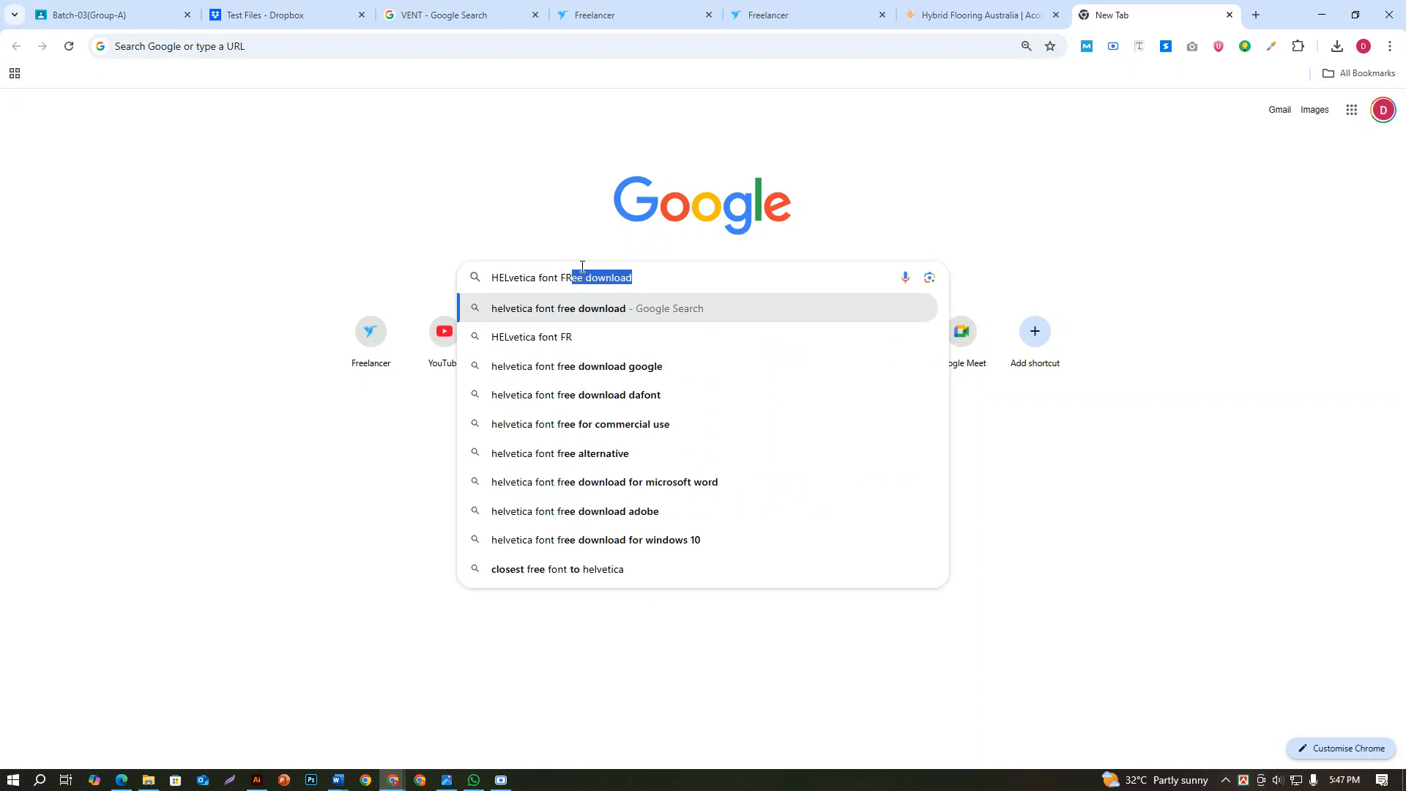
pyautogui.press('Return')
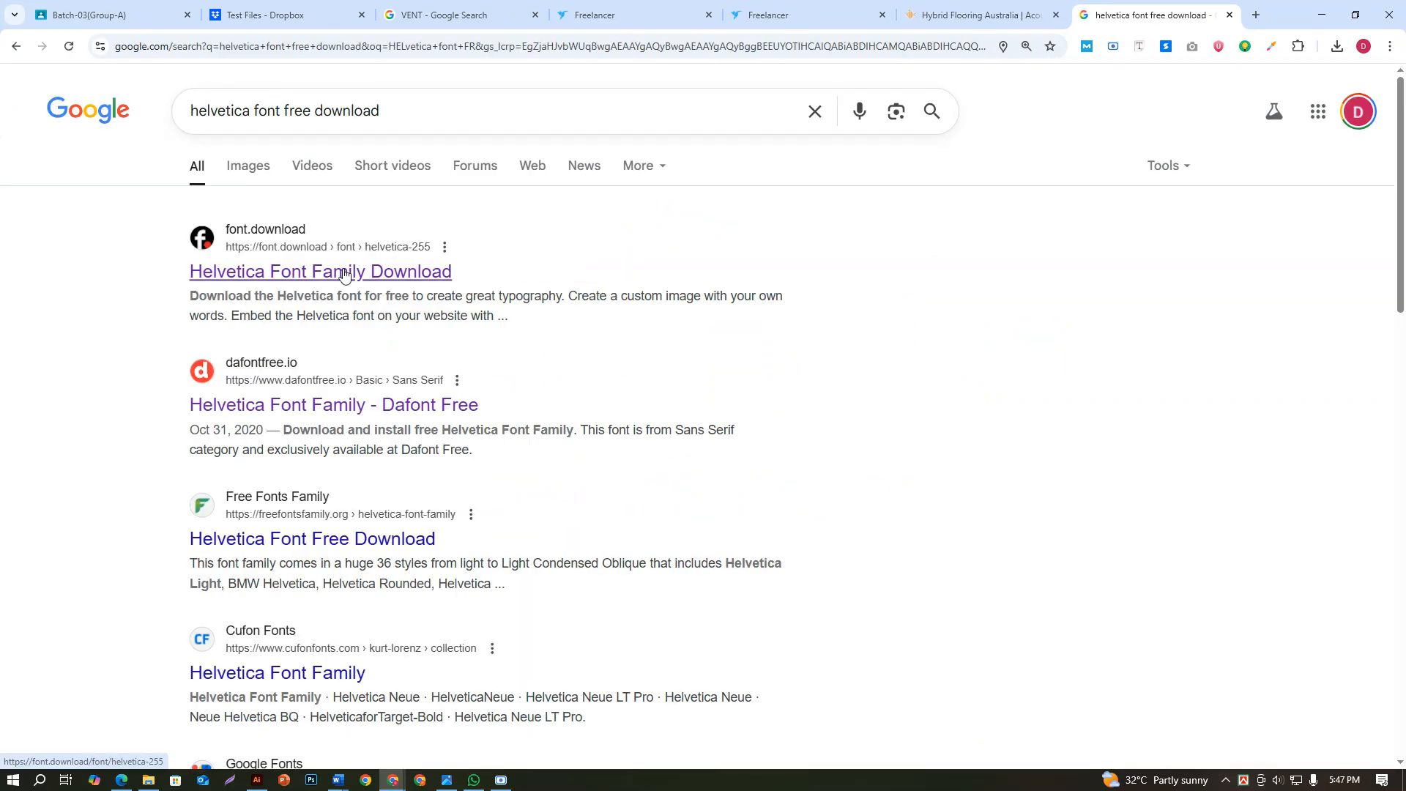
# Download the free Helvetica font from font.download and open the helvetica-255.zip archive, dismissing the WinRAR licence reminder
pyautogui.click(345, 272)
pyautogui.scroll(-7, 704, 436)
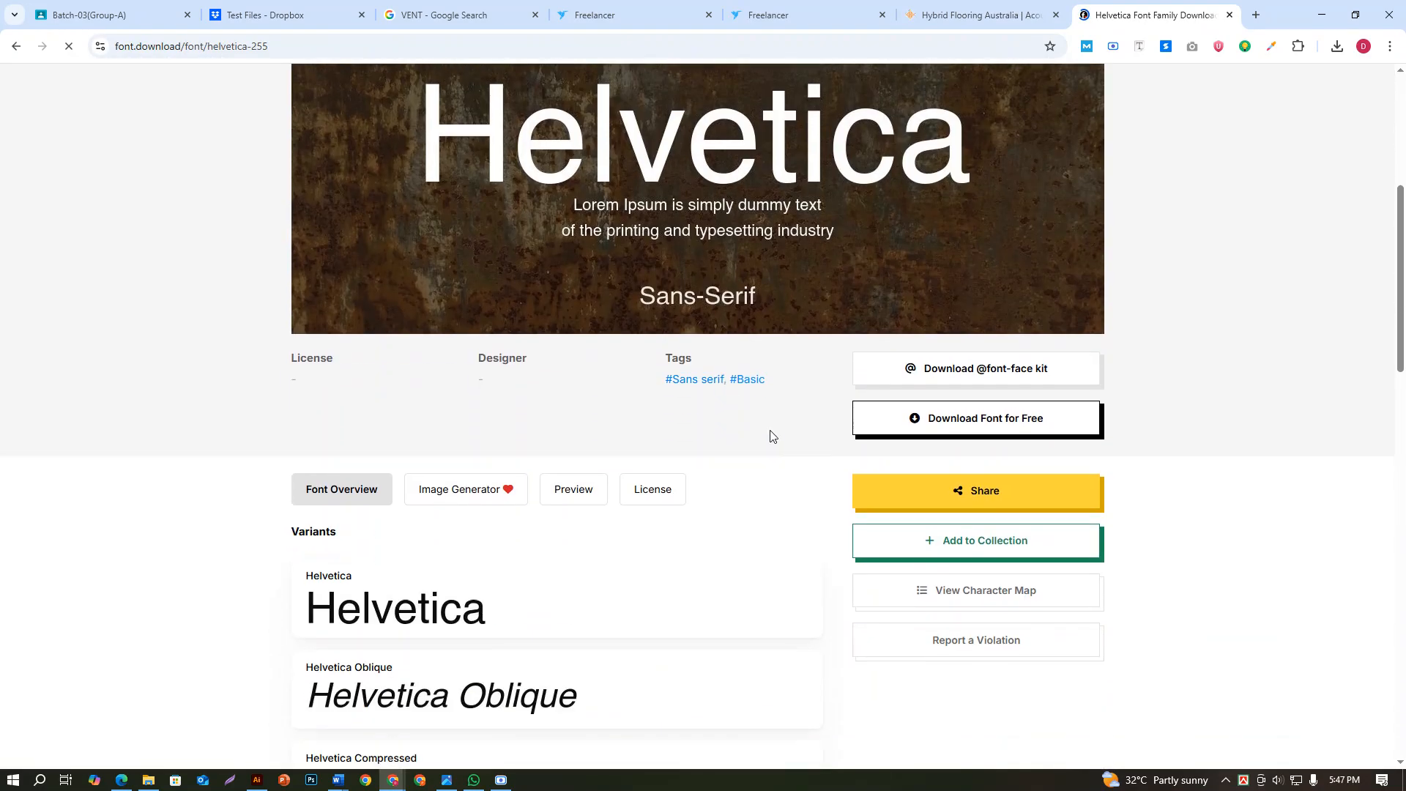
pyautogui.click(945, 314)
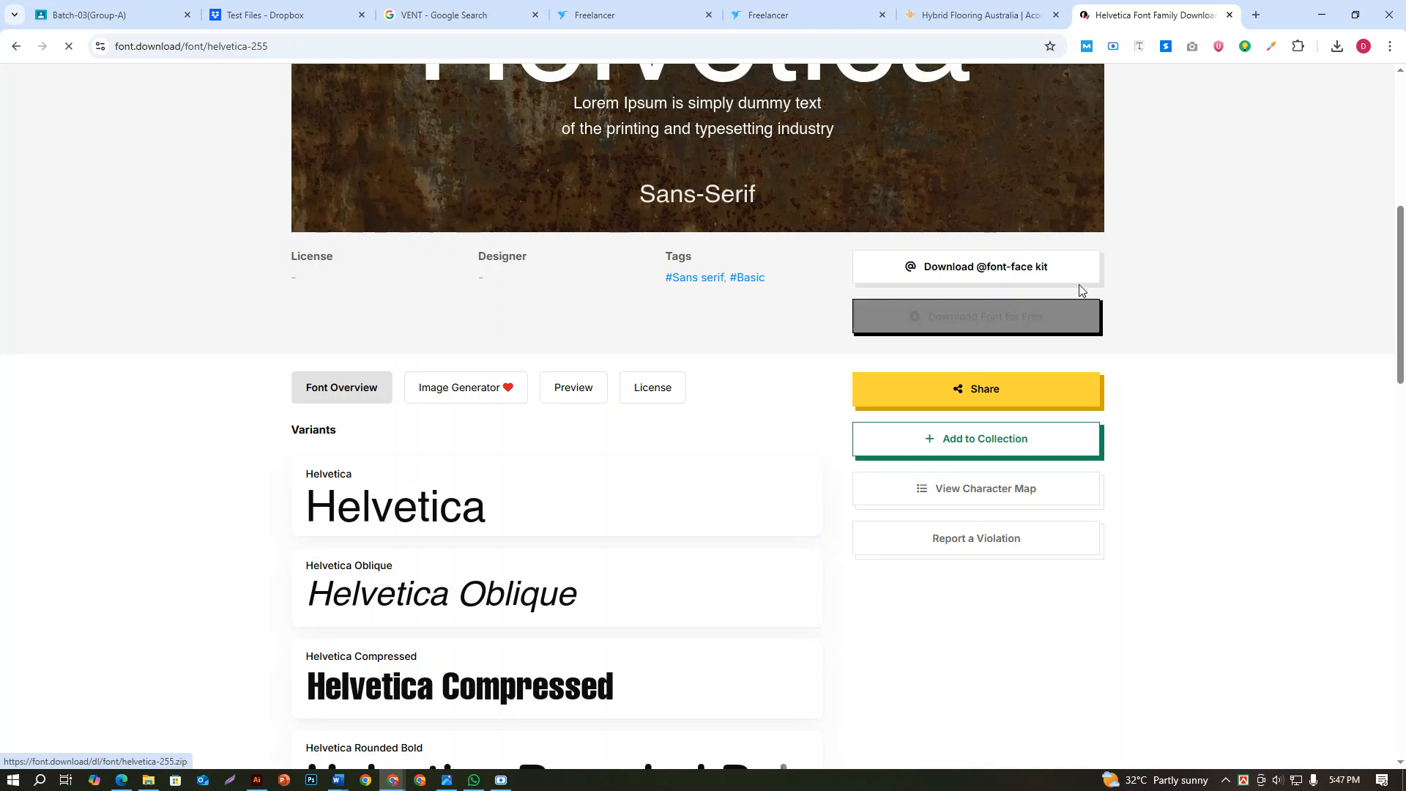
pyautogui.click(1336, 48)
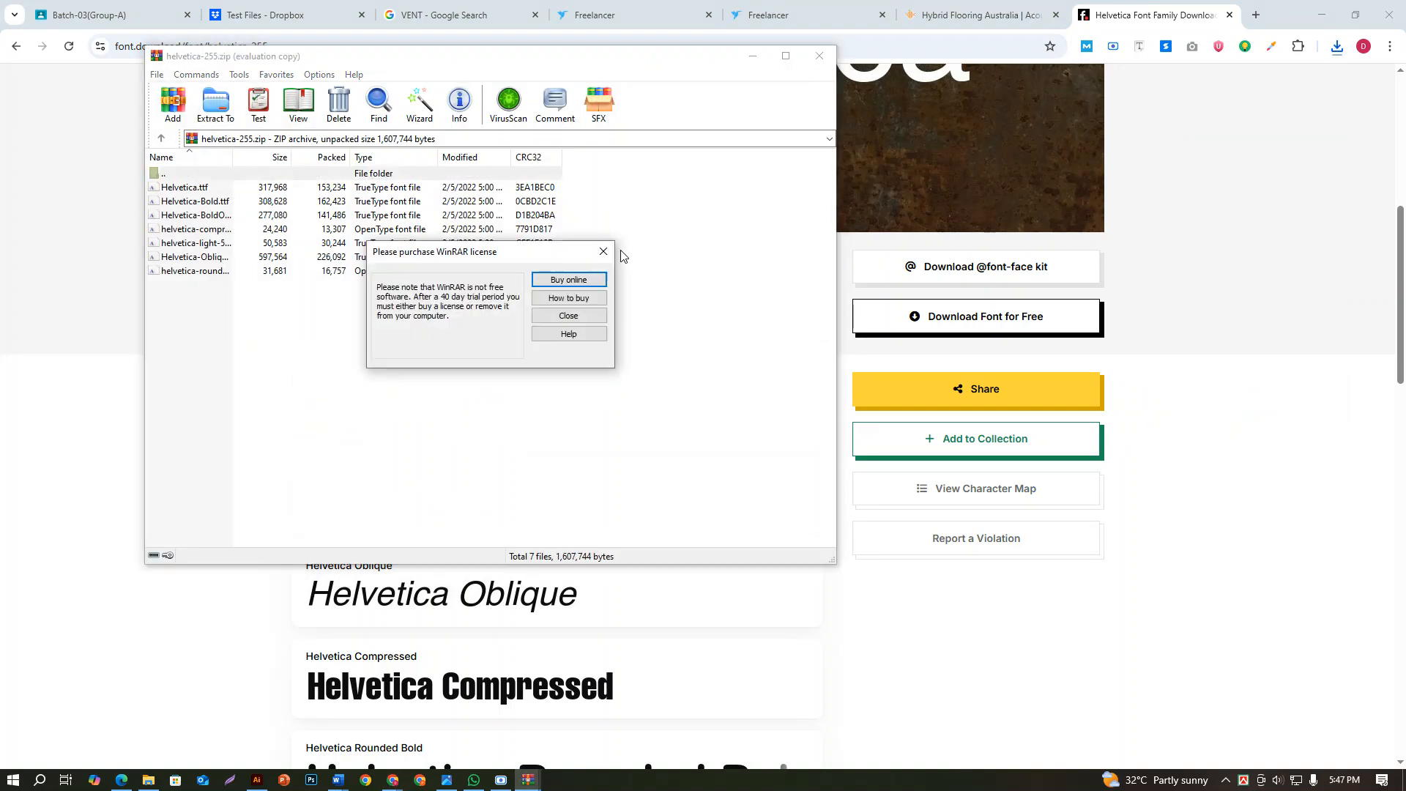
pyautogui.click(603, 253)
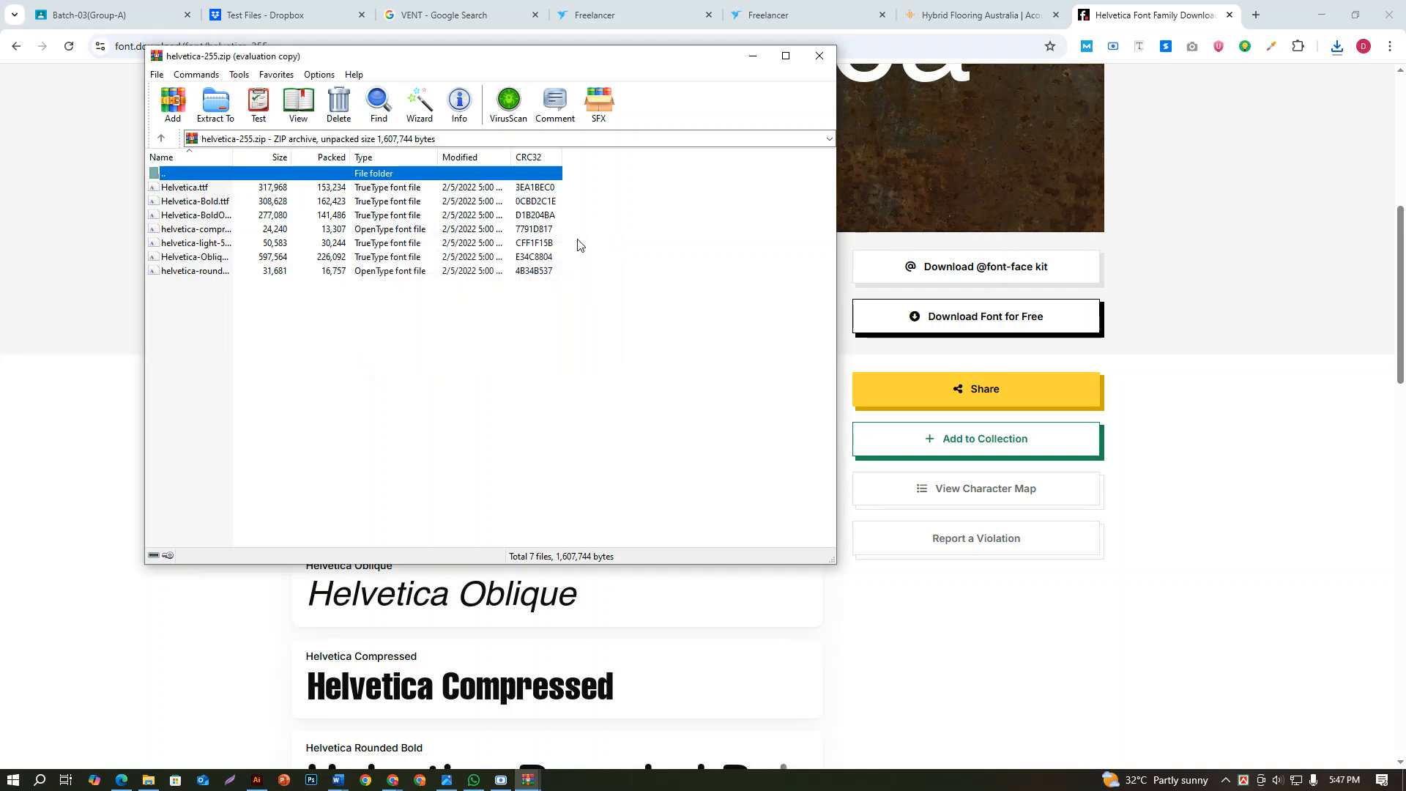
# Install the Helvetica.ttf font from the archive, and close the font preview and the archive
pyautogui.click(186, 187)
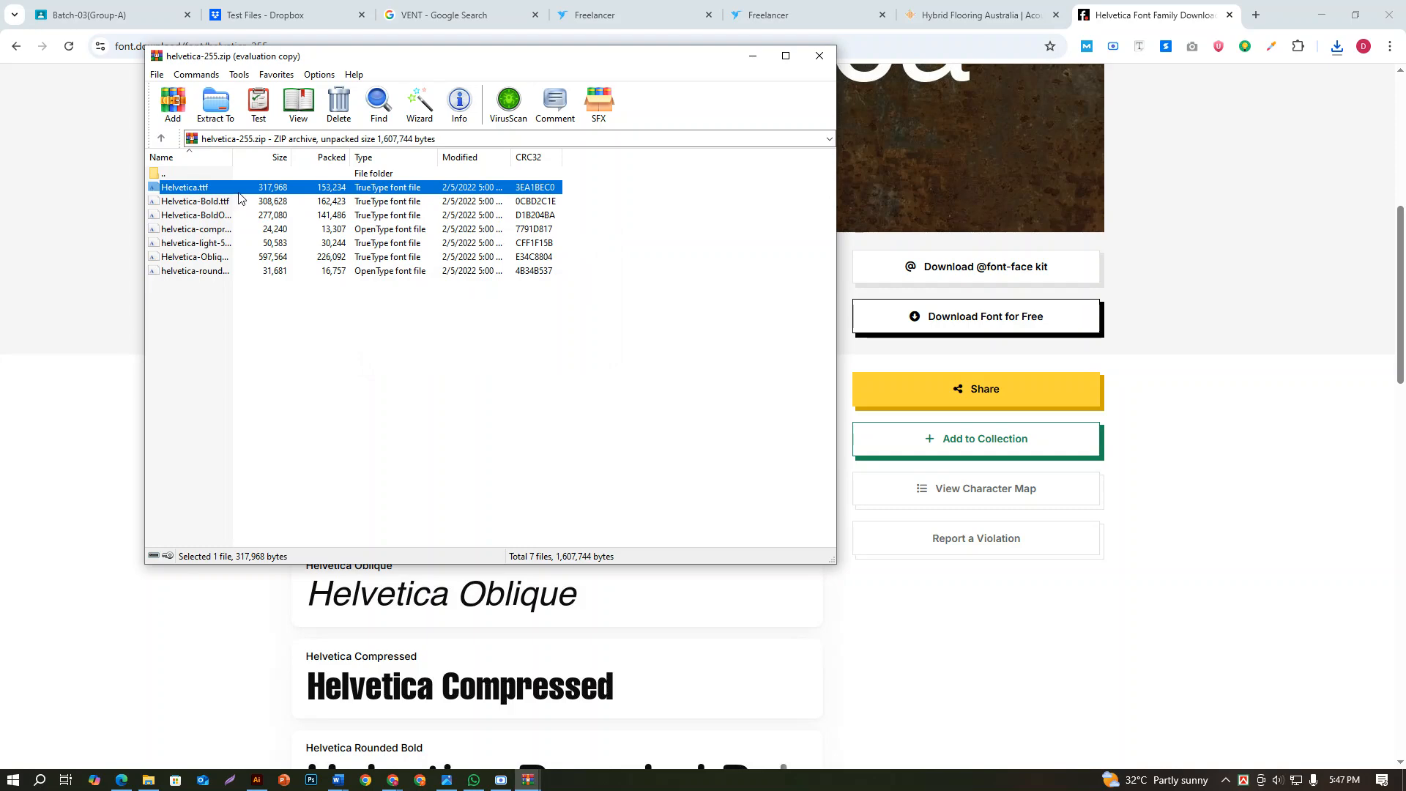
pyautogui.doubleClick(249, 189)
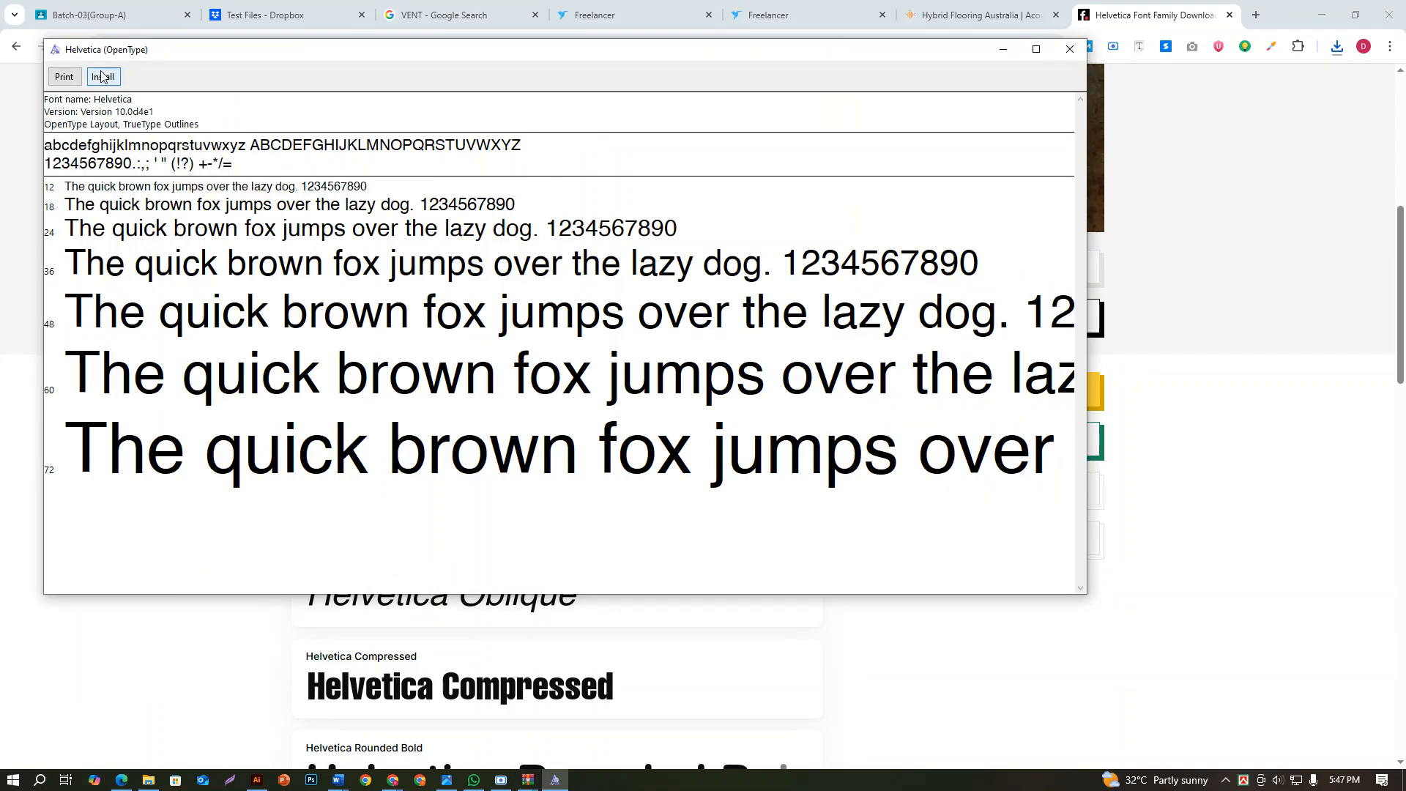
pyautogui.click(102, 77)
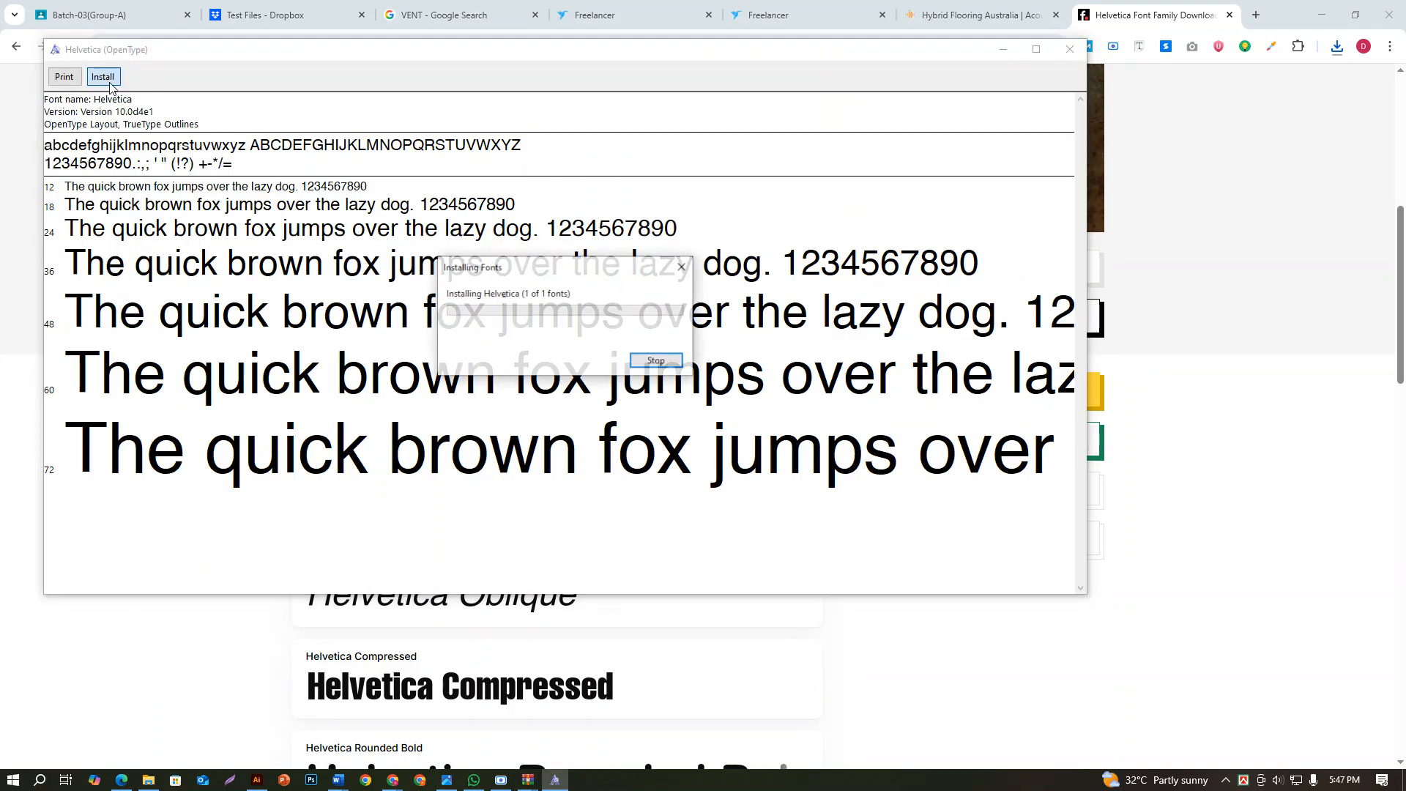
pyautogui.click(1069, 50)
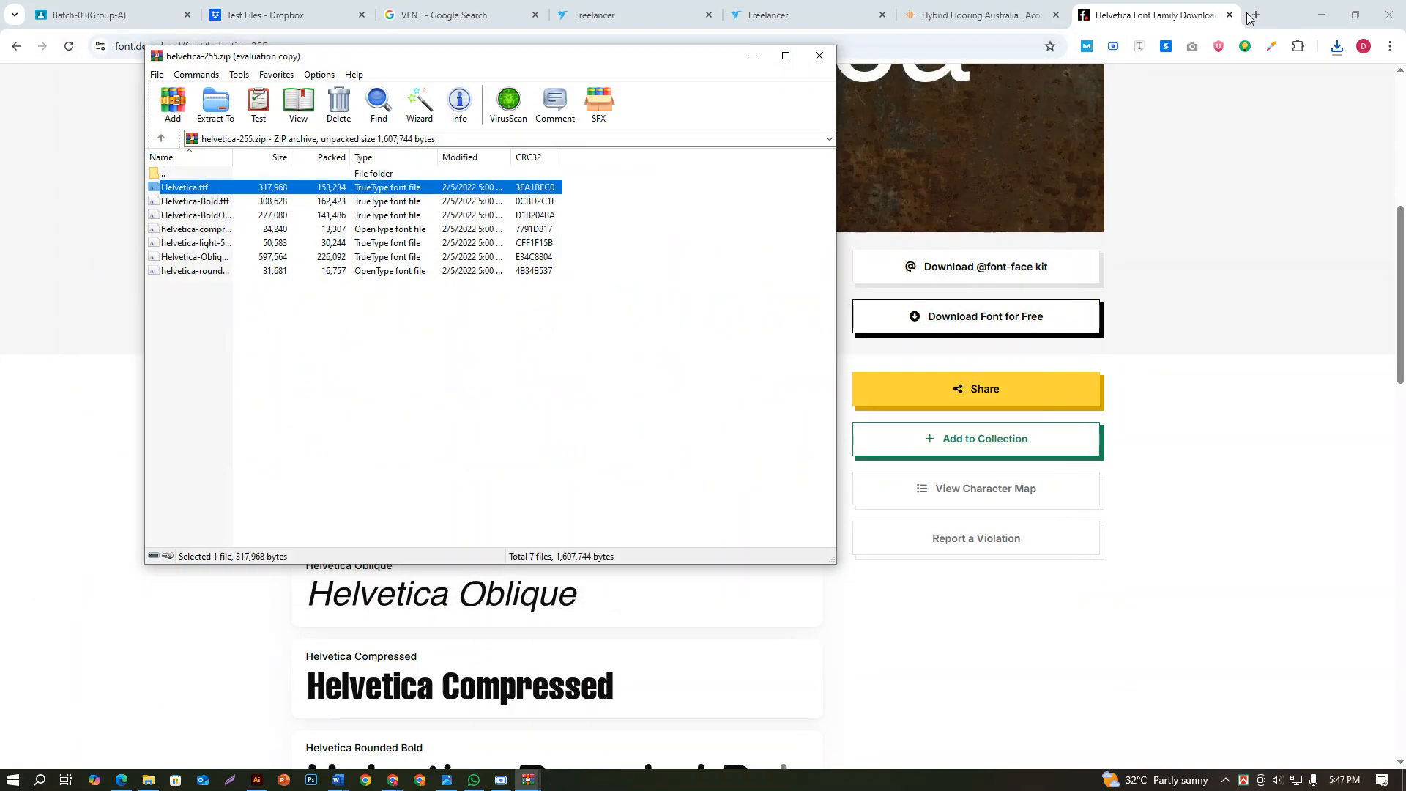
pyautogui.click(820, 55)
# Switch back to Illustrator and set the font of the website address text on the first card to Helvetica
pyautogui.click(1321, 14)
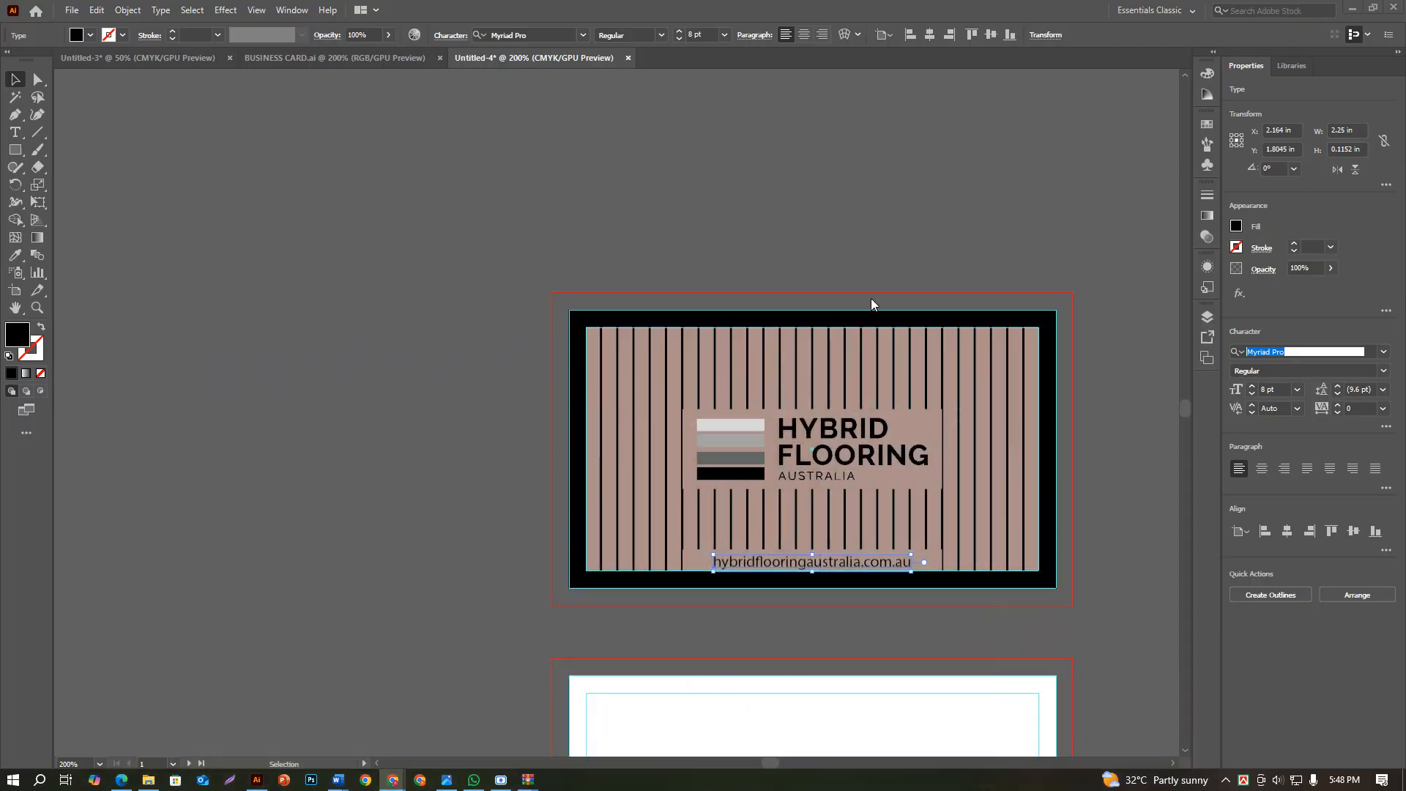
pyautogui.click(1290, 353)
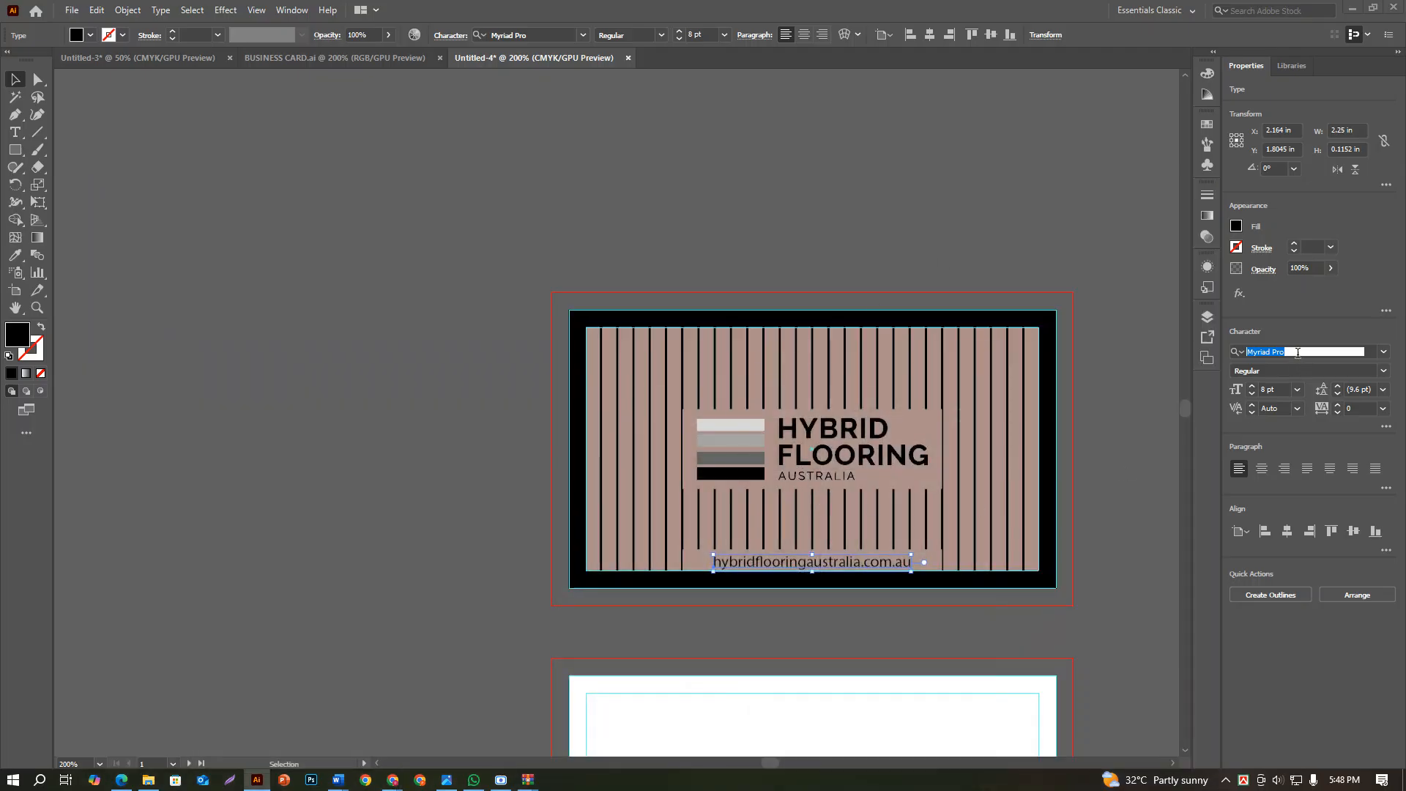
pyautogui.write('HEL')
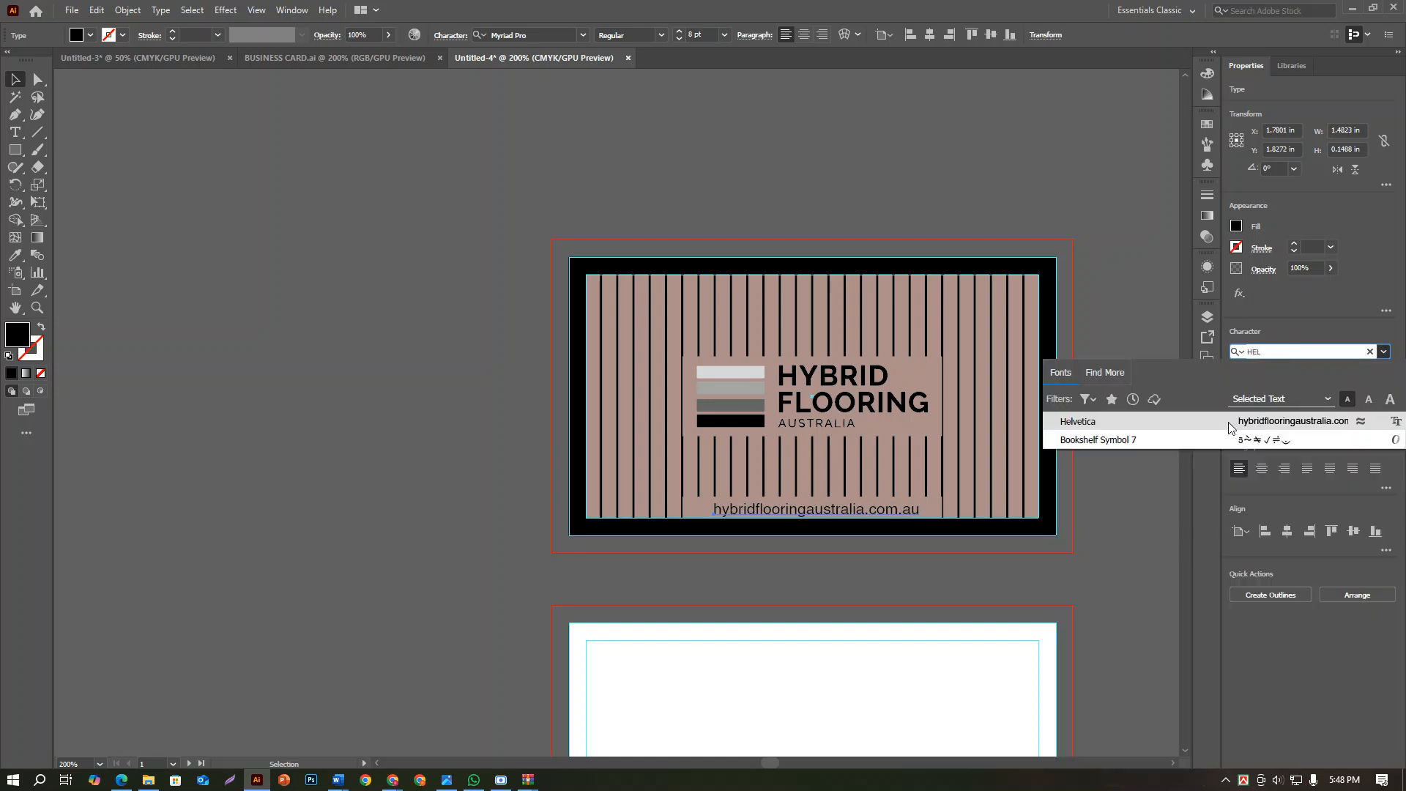
pyautogui.click(1228, 422)
pyautogui.click(1106, 549)
# Center the website address text horizontally on its brown panel at the first card's lower edge
pyautogui.scroll(3, 799, 535)
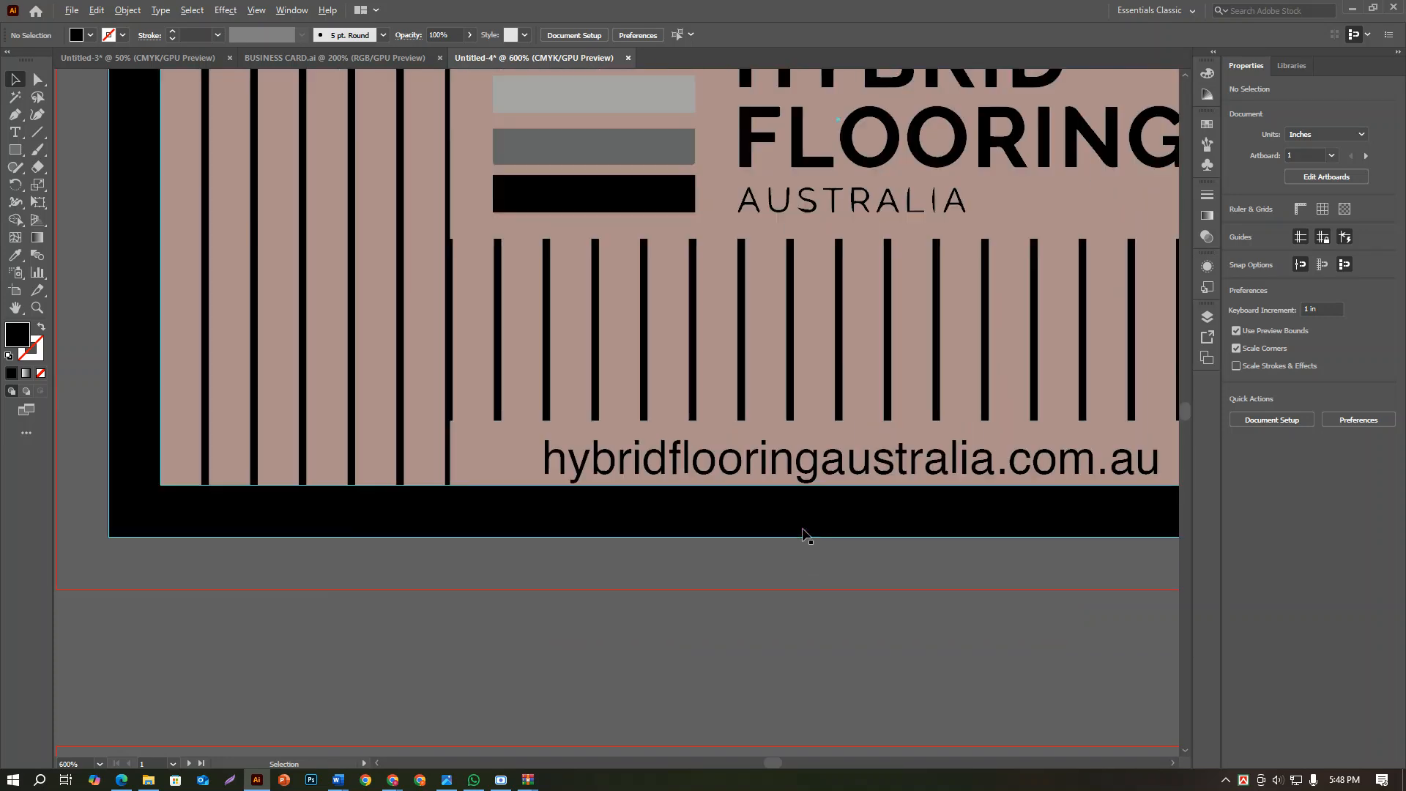
pyautogui.click(812, 460)
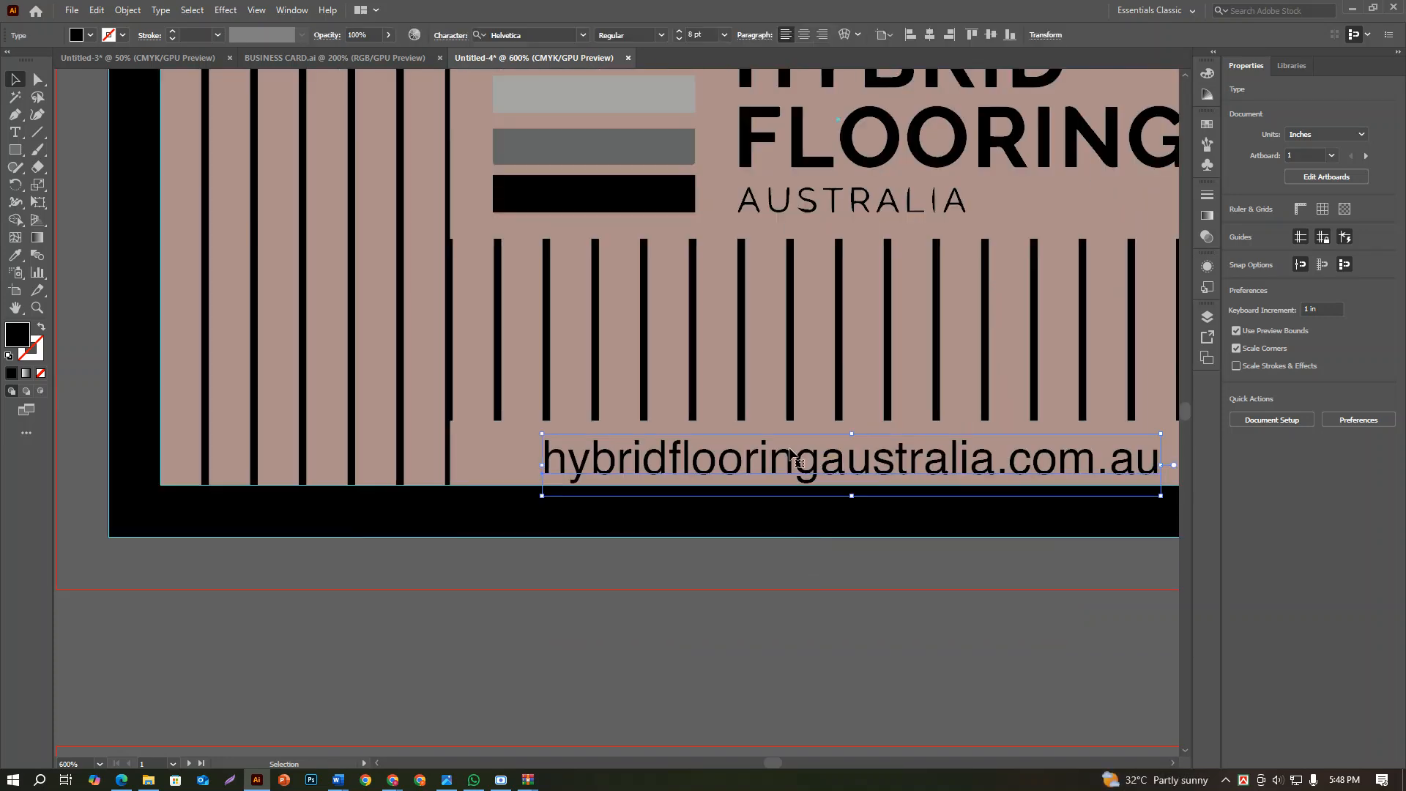
pyautogui.keyDown('shift'); pyautogui.click(512, 478); pyautogui.keyUp('shift')
pyautogui.click(1287, 354)
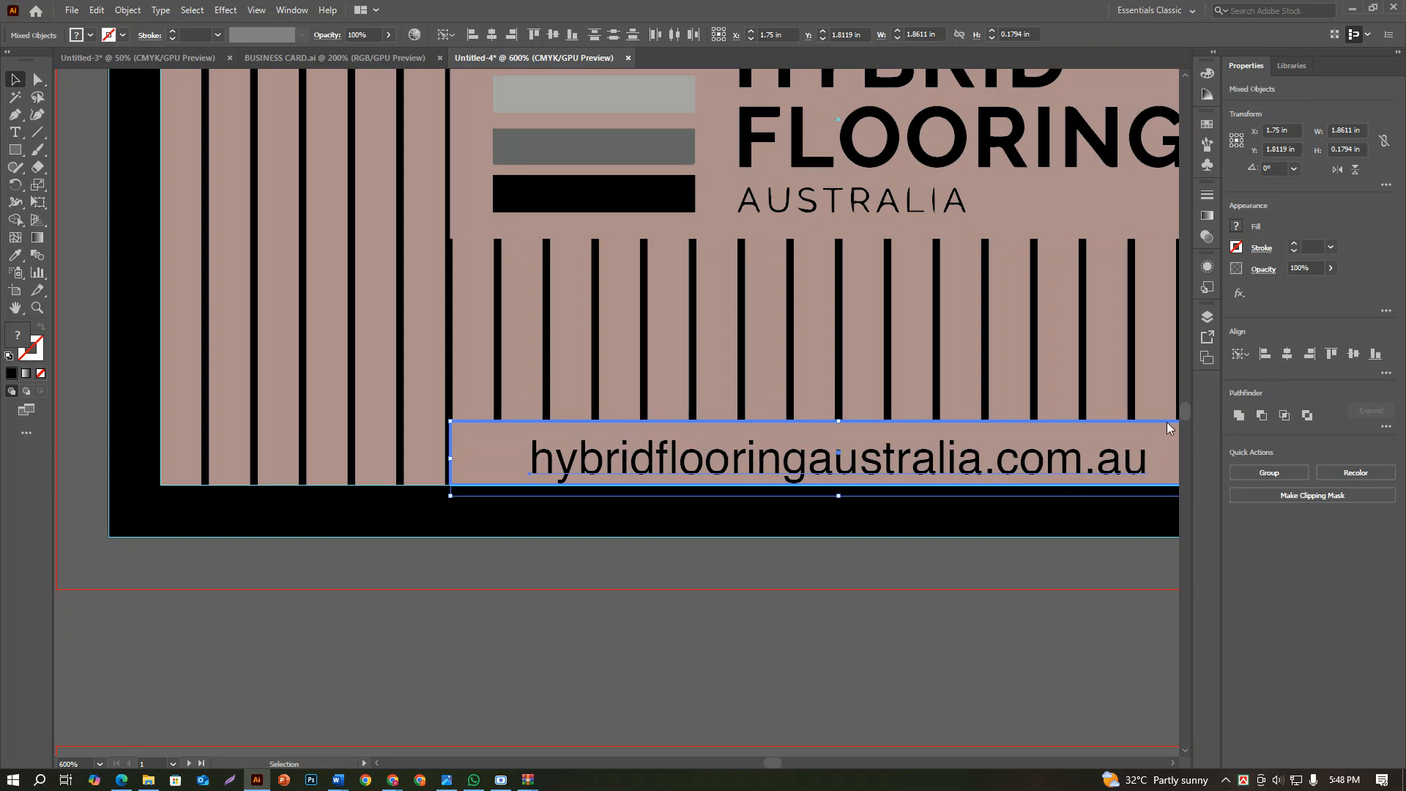
pyautogui.doubleClick(959, 534)
pyautogui.scroll(-2, 959, 539)
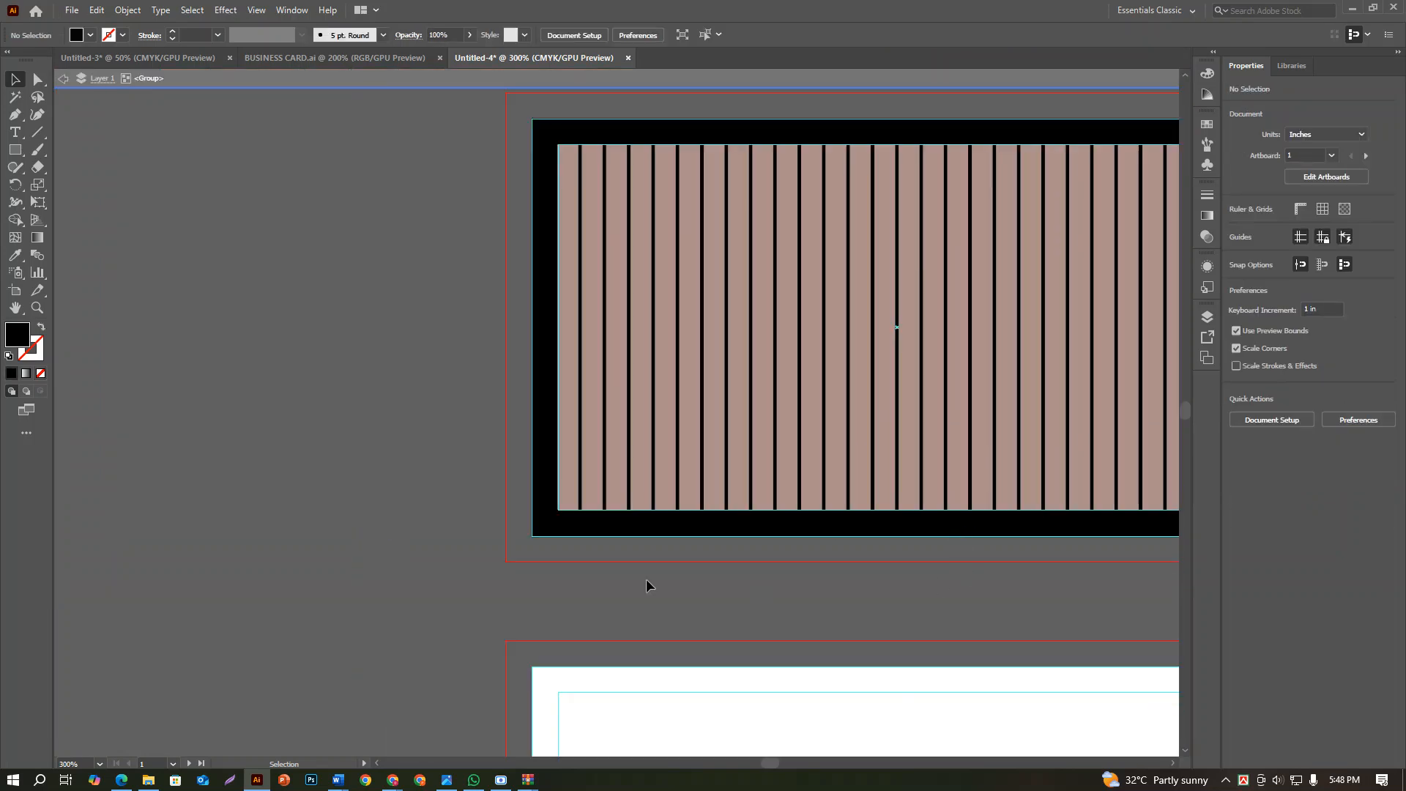
pyautogui.doubleClick(438, 563)
pyautogui.scroll(-2, 437, 564)
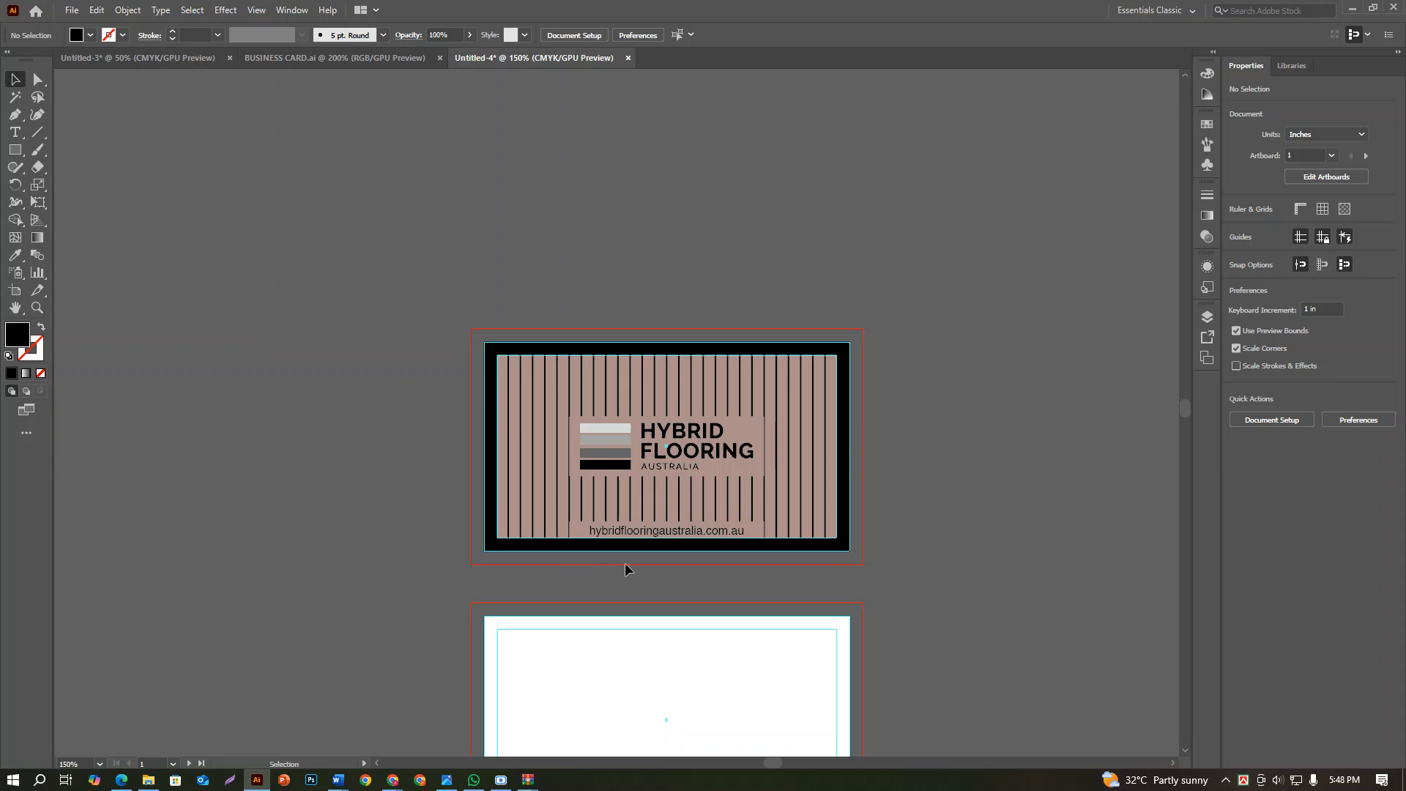
pyautogui.scroll(-2, 650, 485)
pyautogui.moveTo(659, 498); pyautogui.dragTo(676, 450)
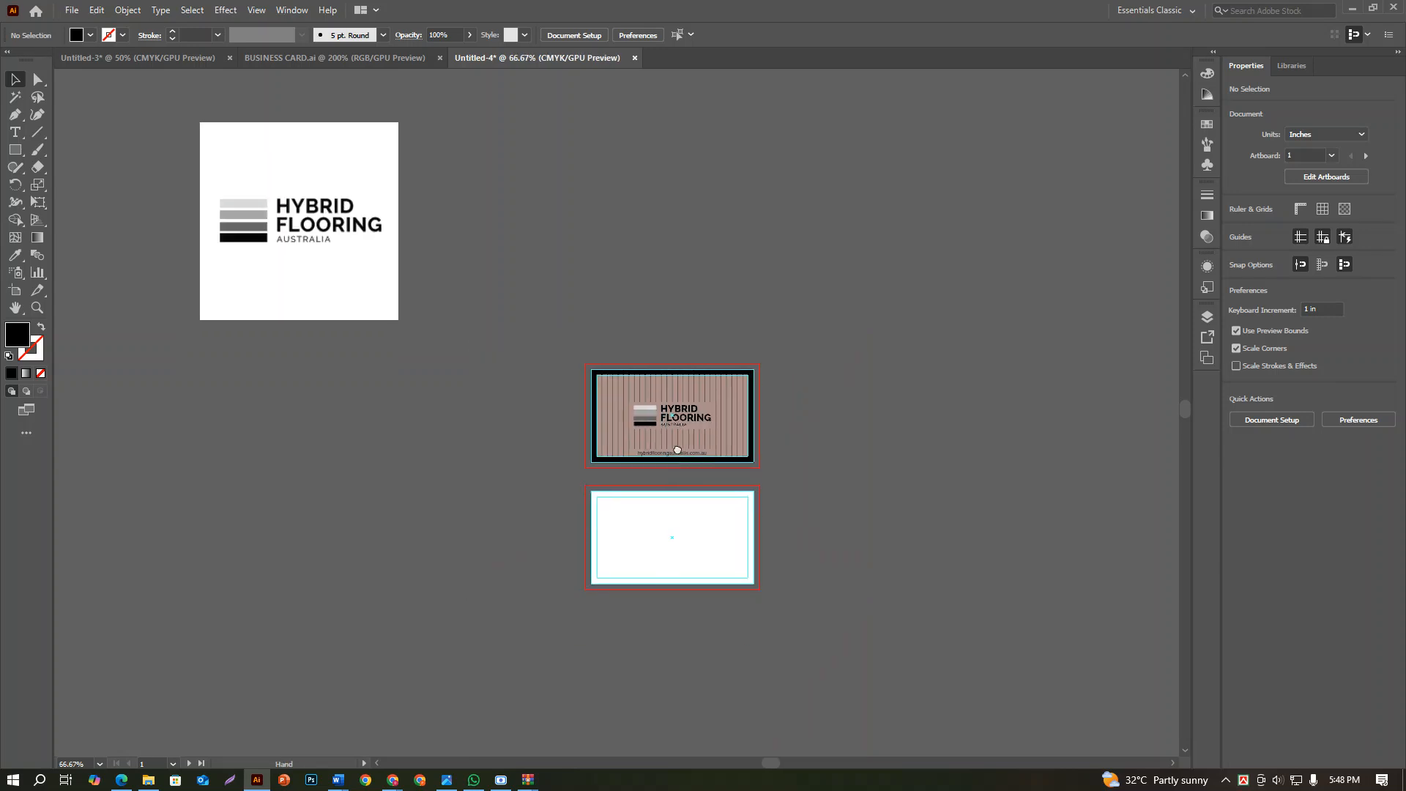
pyautogui.scroll(2, 677, 450)
pyautogui.scroll(-1, 671, 462)
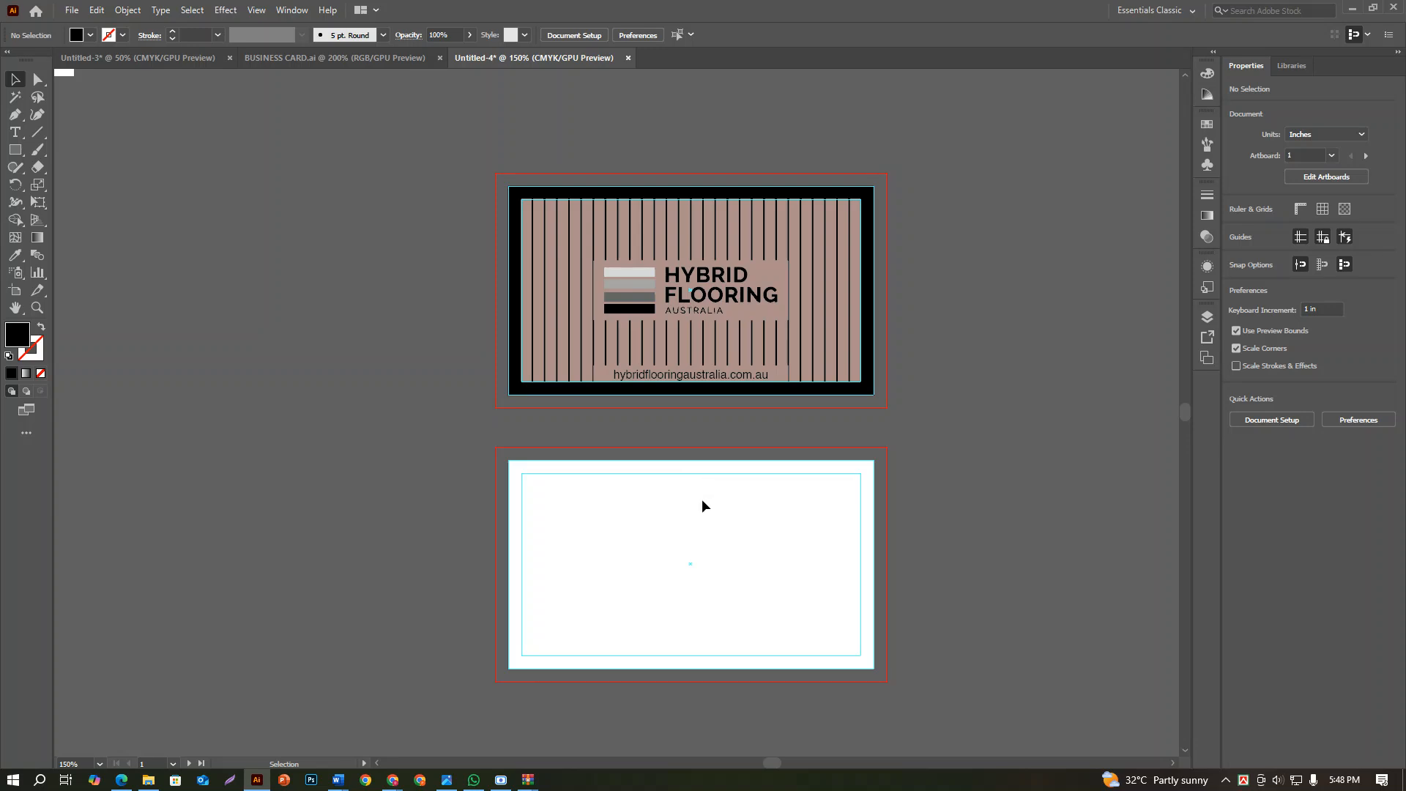
# Ungroup the first card's background and place a copy of its brown stripes on the second card
pyautogui.scroll(1, 700, 508)
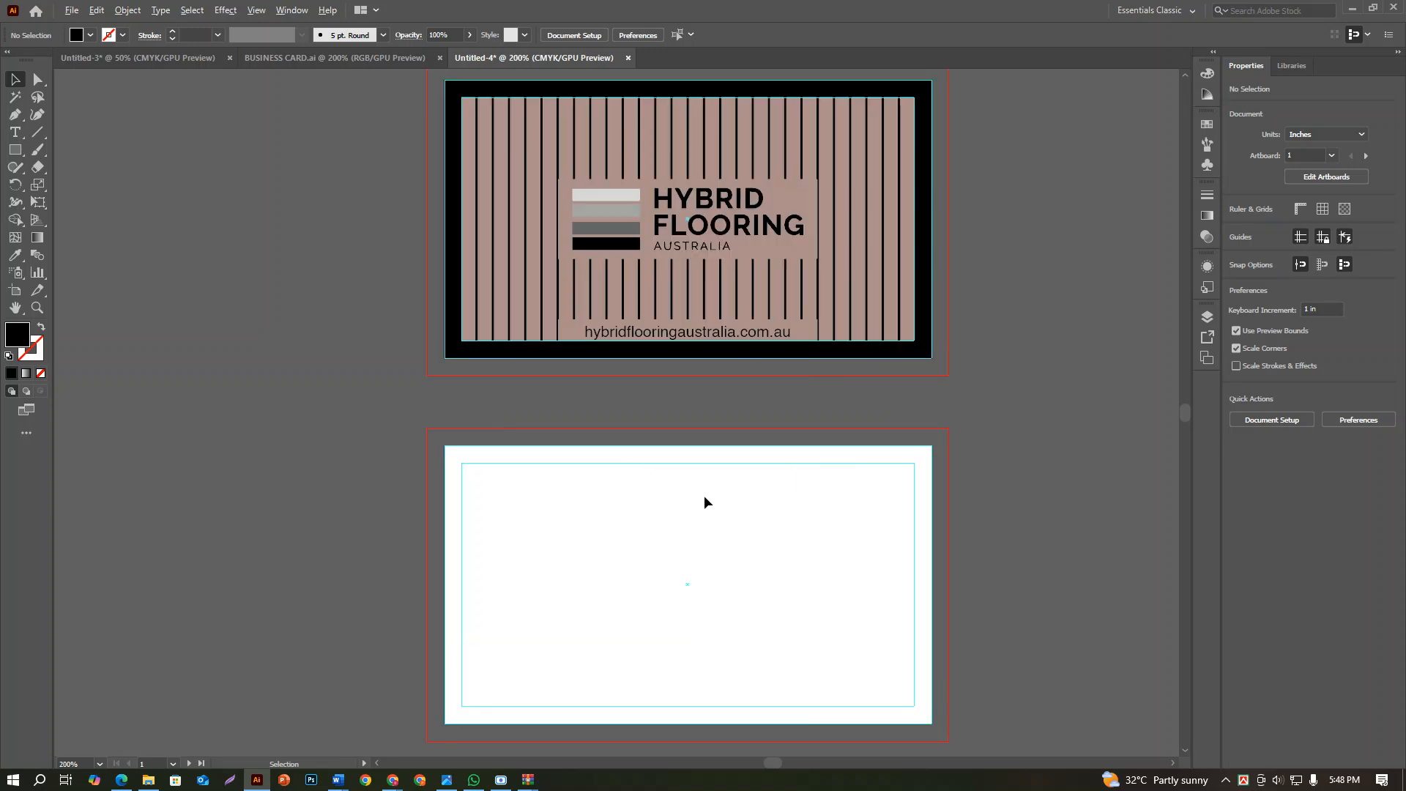
pyautogui.click(887, 300)
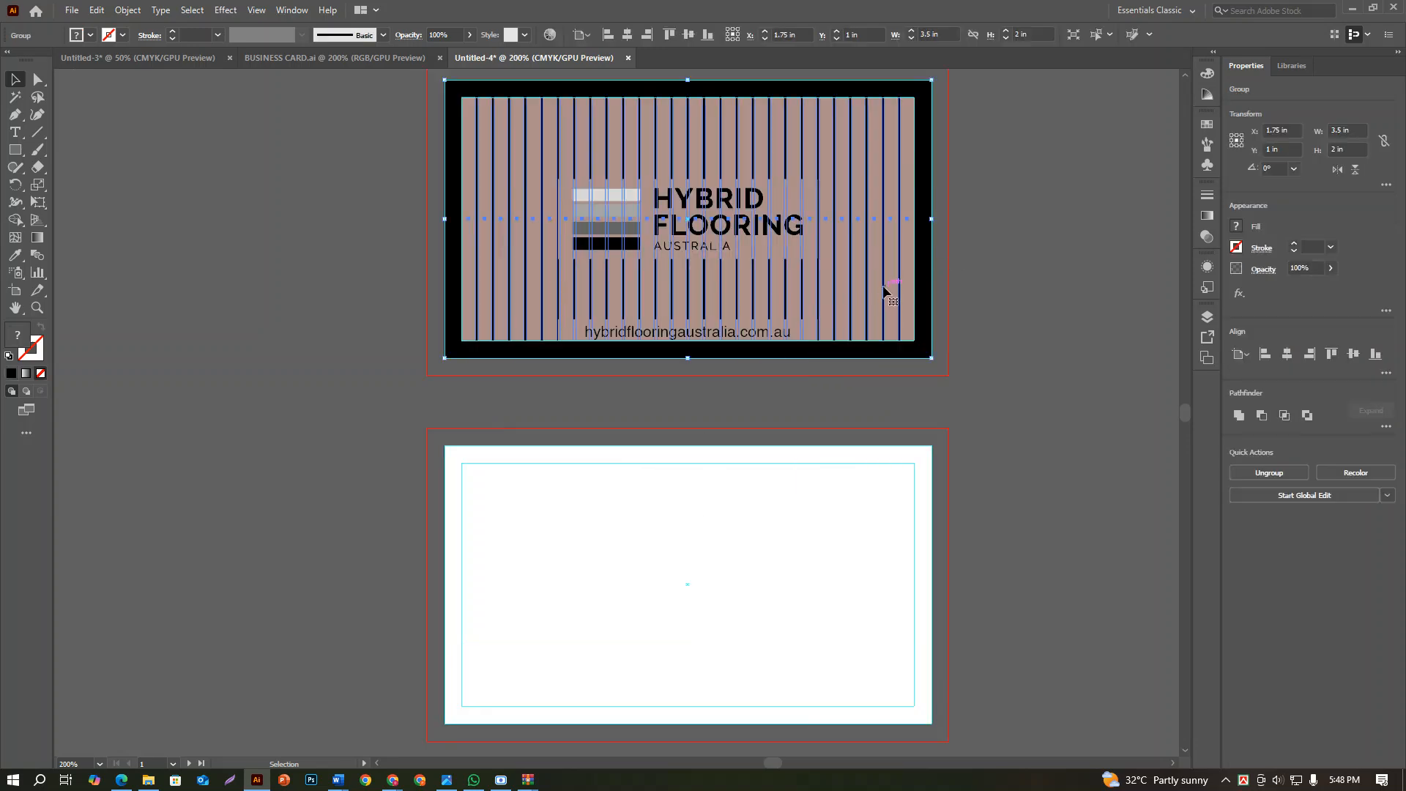
pyautogui.click(1279, 474)
pyautogui.click(1054, 372)
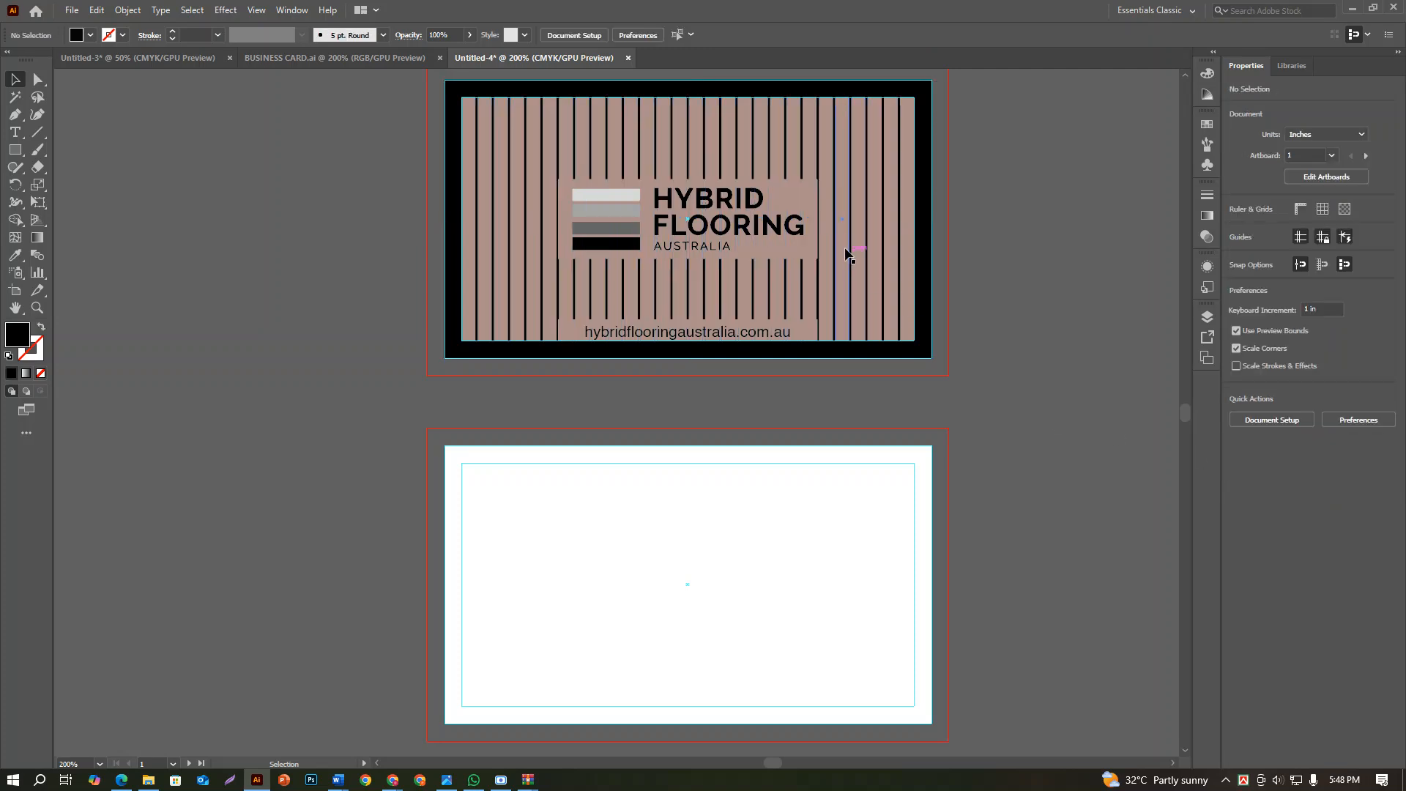
pyautogui.click(860, 238)
pyautogui.moveTo(860, 235); pyautogui.dragTo(863, 602)
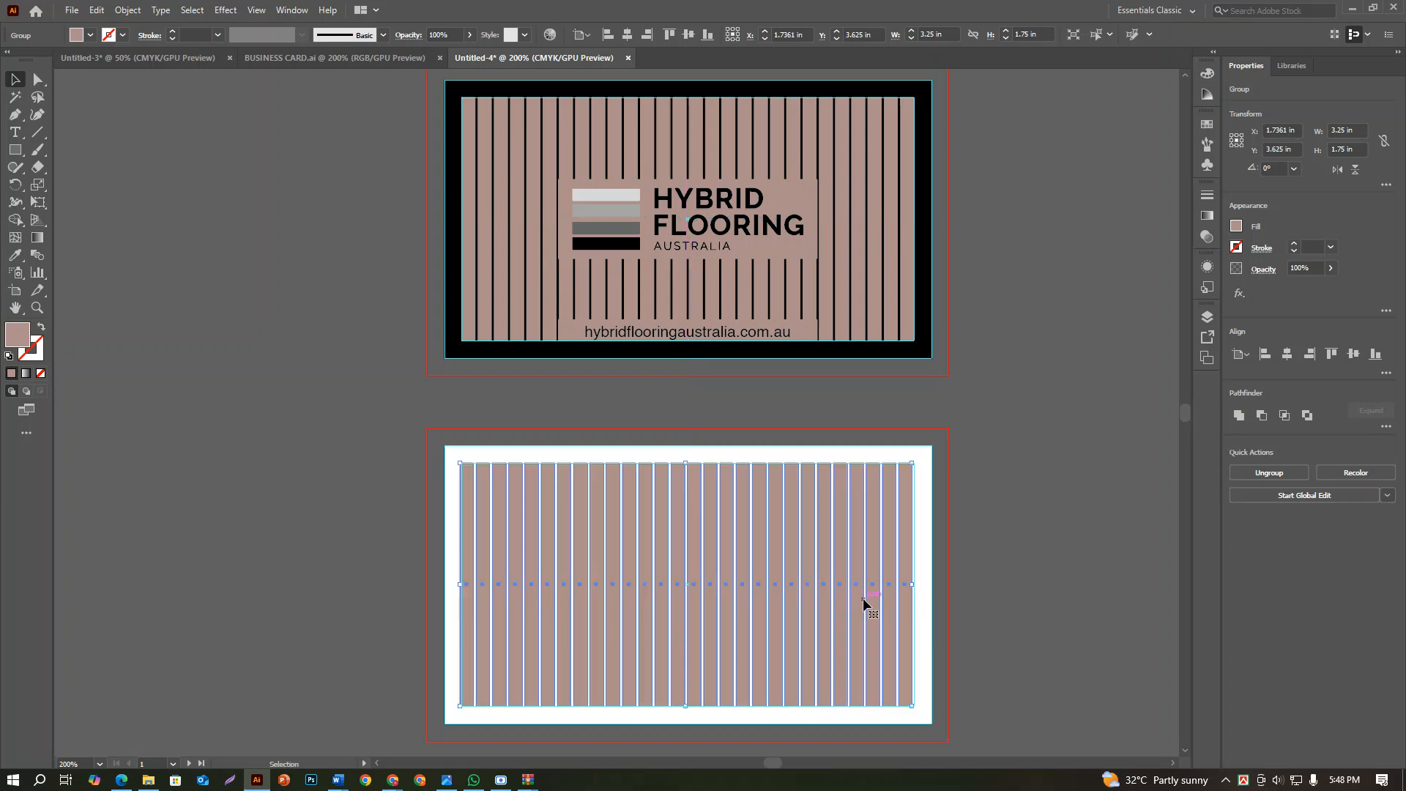
# Resize the copied stripes group on the second card to 3.5 in wide and 2 in high
pyautogui.click(1356, 129)
pyautogui.write('3.5')
pyautogui.press('Tab')
pyautogui.write('2')
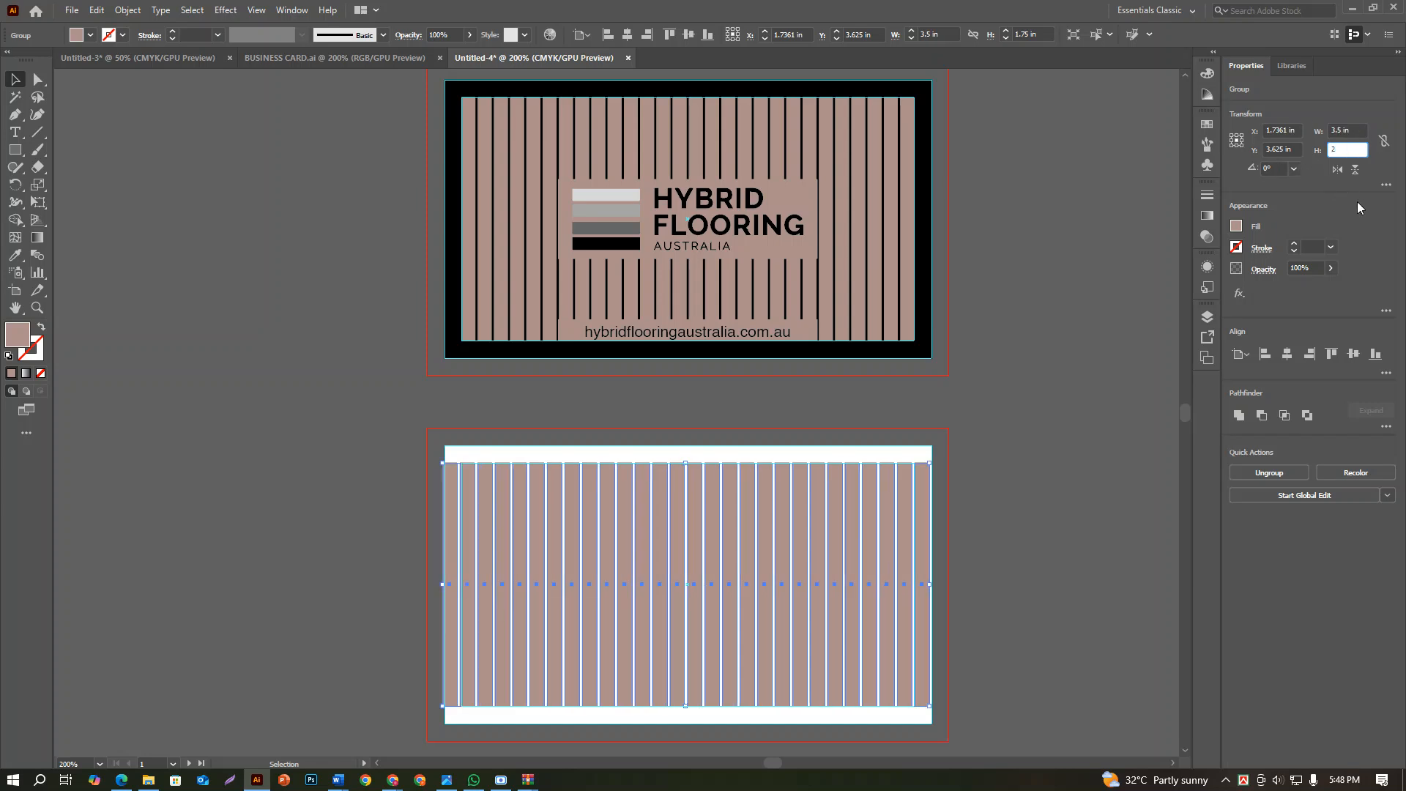
pyautogui.press('Return')
pyautogui.click(67, 199)
# Create a brown rectangle 3.25 in wide, with its height entered as 2-0.25 in
pyautogui.click(15, 149)
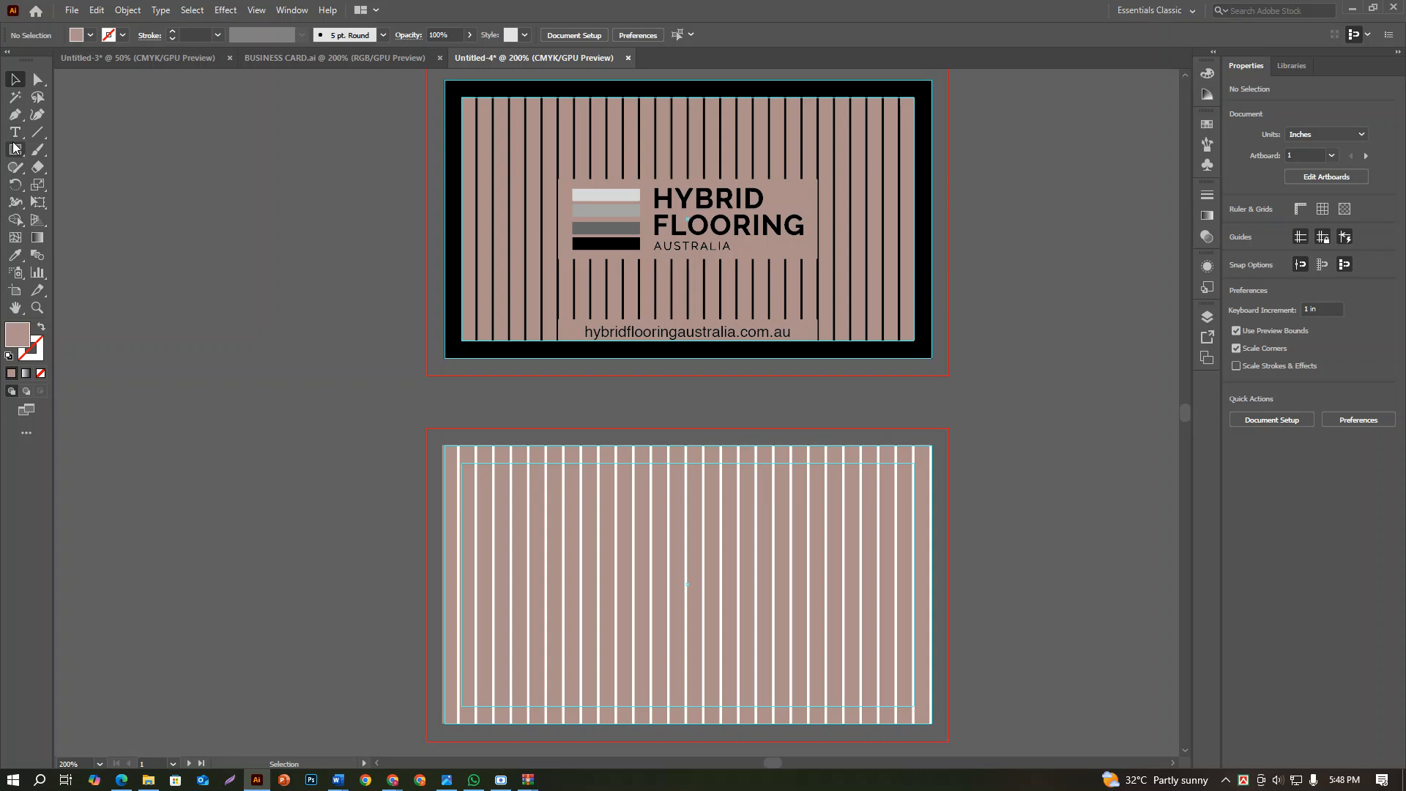
pyautogui.click(735, 437)
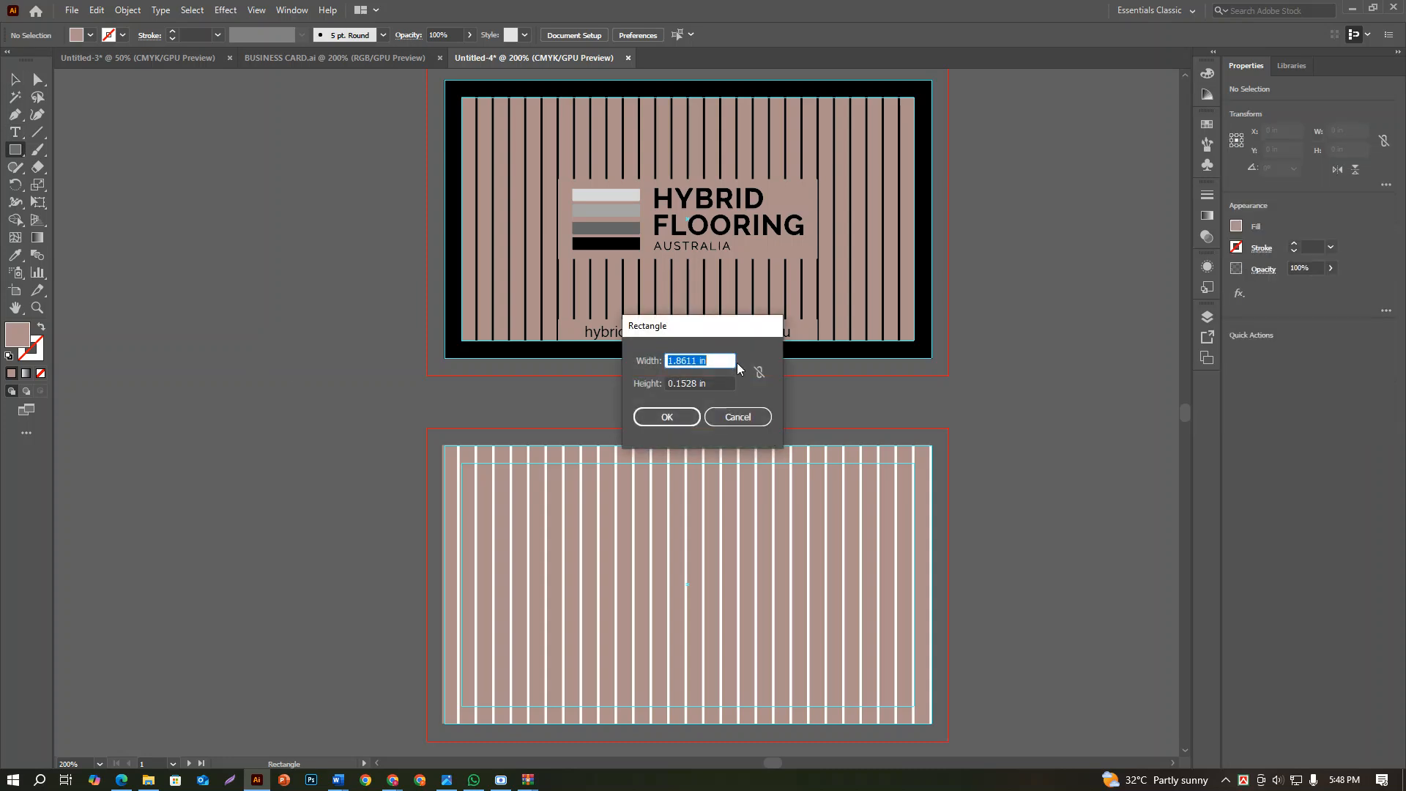
pyautogui.write('3.25')
pyautogui.press('Tab')
pyautogui.write('2-0.25')
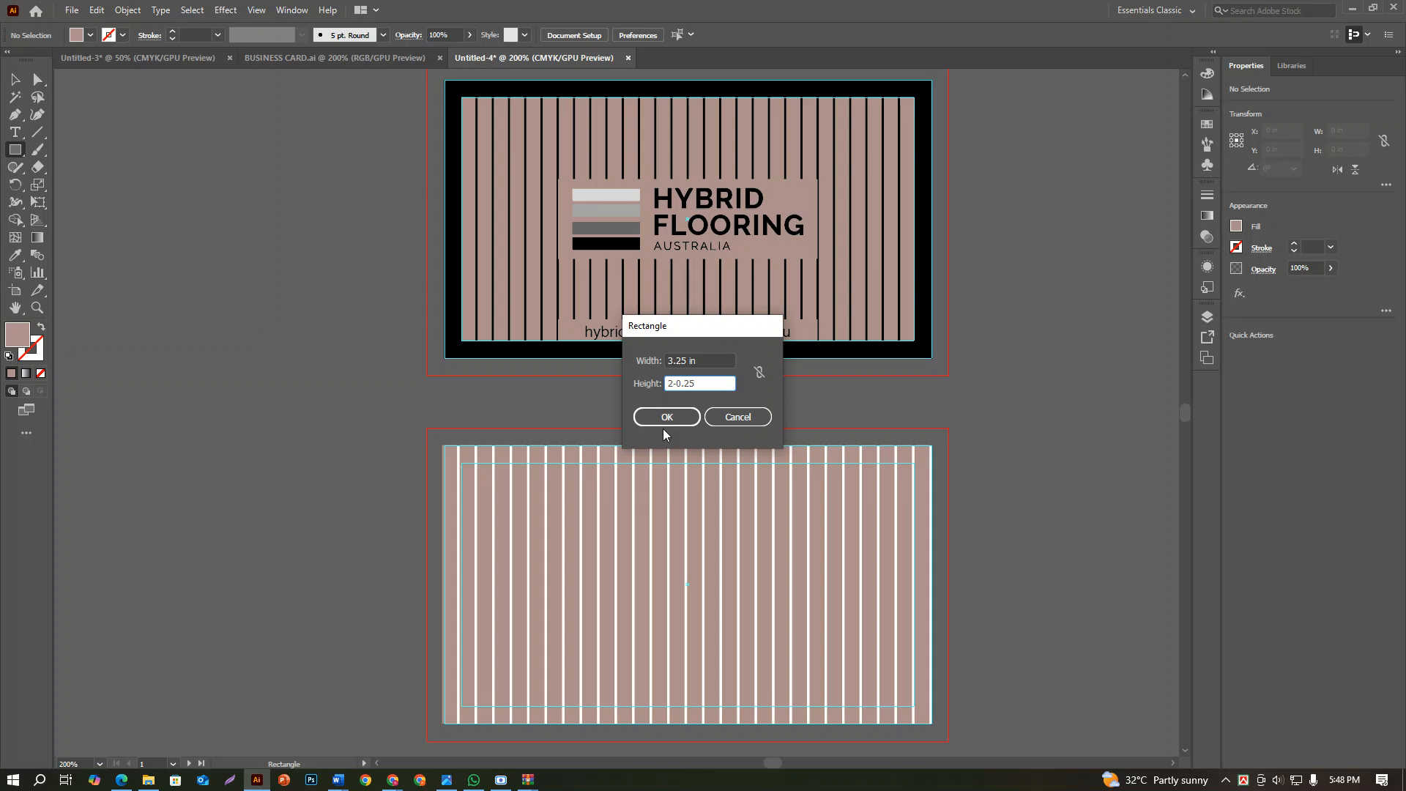
pyautogui.click(667, 416)
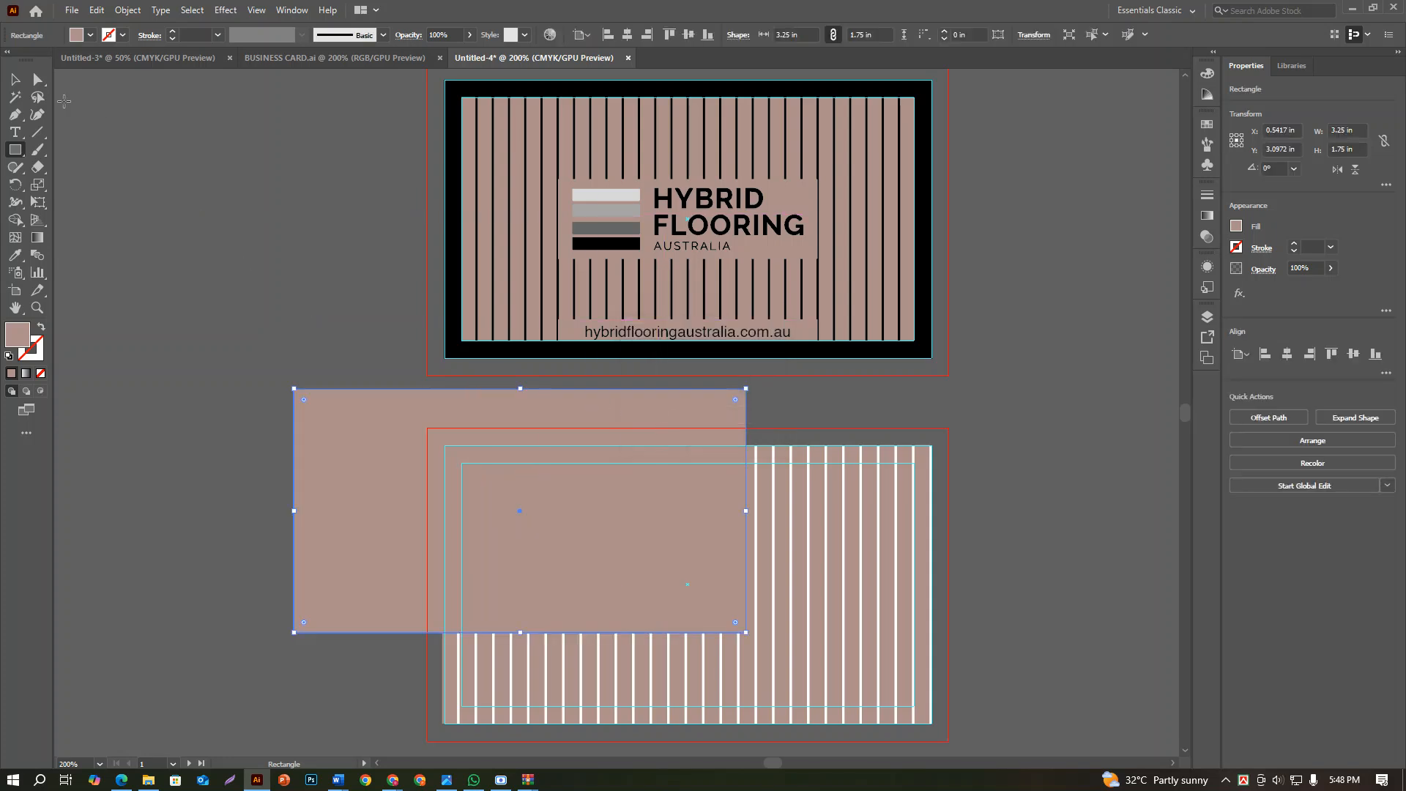
pyautogui.click(15, 79)
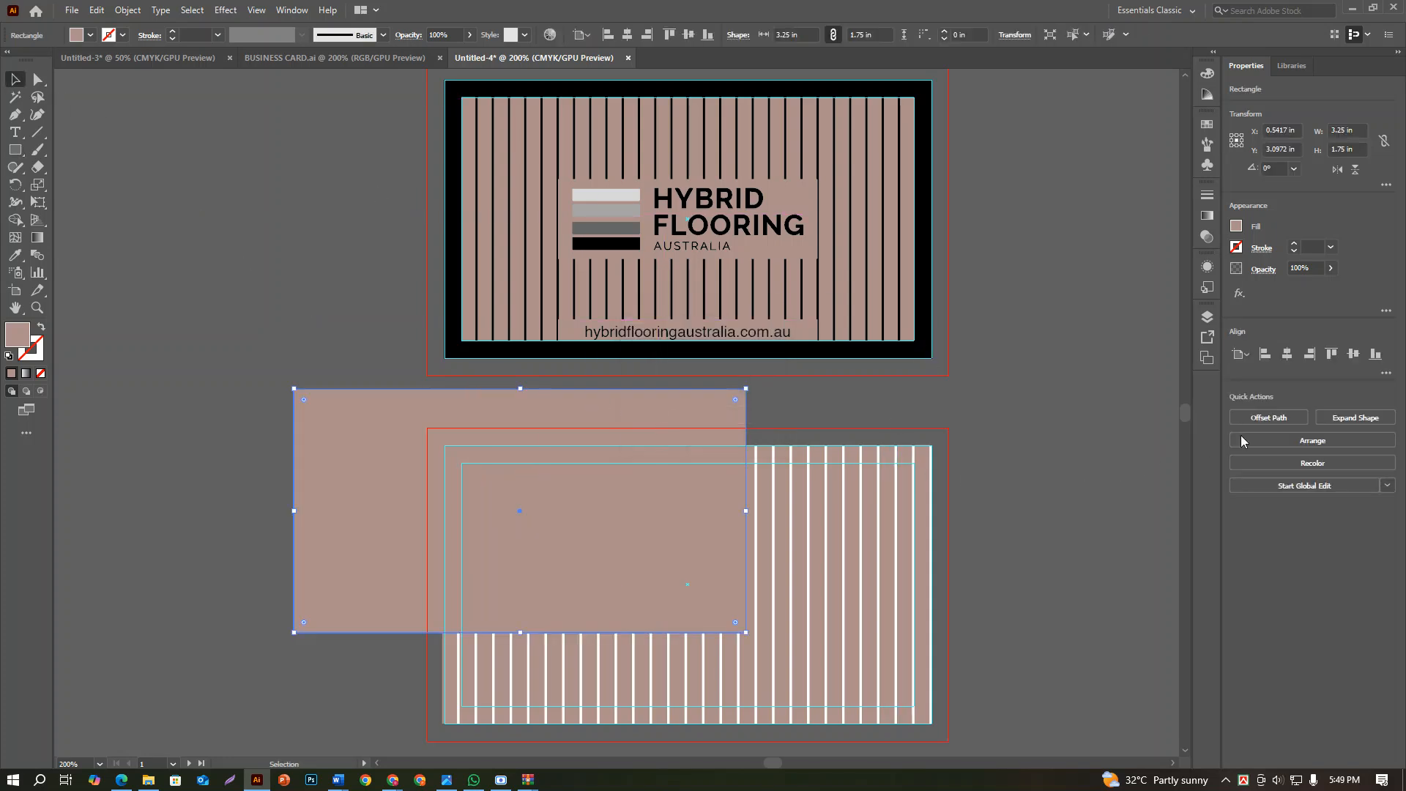
# Move the stripes group aside and center the new rectangle horizontally and vertically on the second card
pyautogui.click(1283, 356)
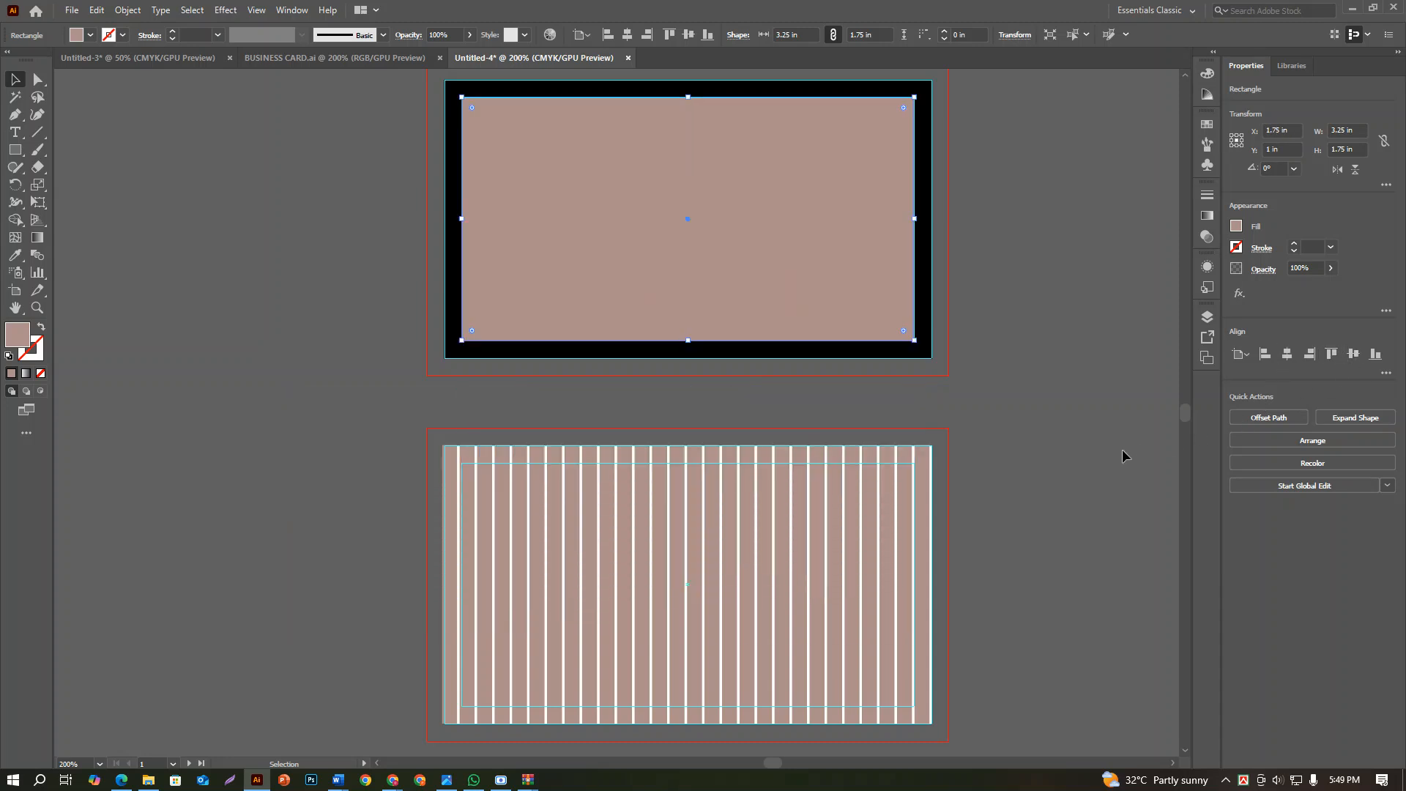
pyautogui.hotkey('ctrl', 'z')
pyautogui.scroll(-2, 1070, 480)
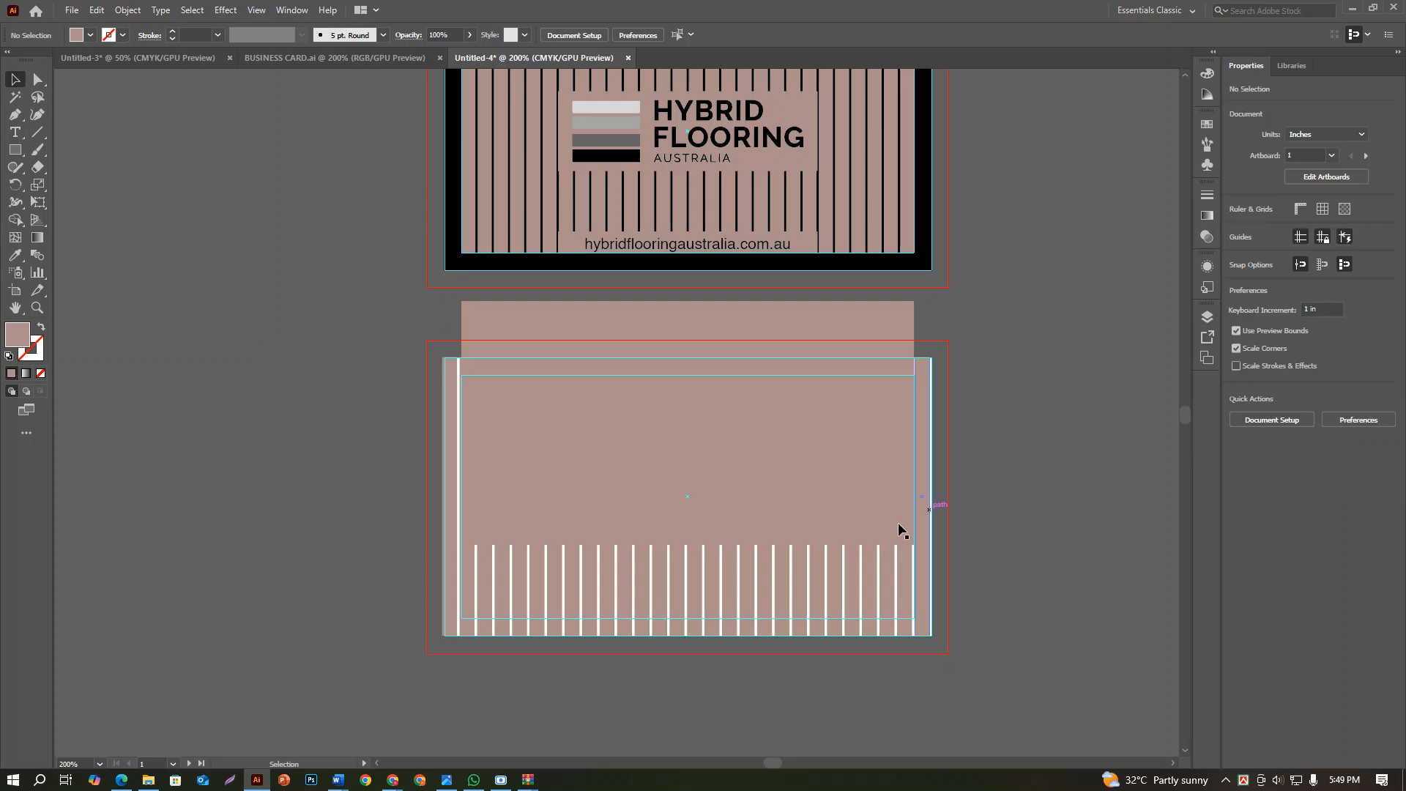
pyautogui.moveTo(873, 587); pyautogui.dragTo(499, 546)
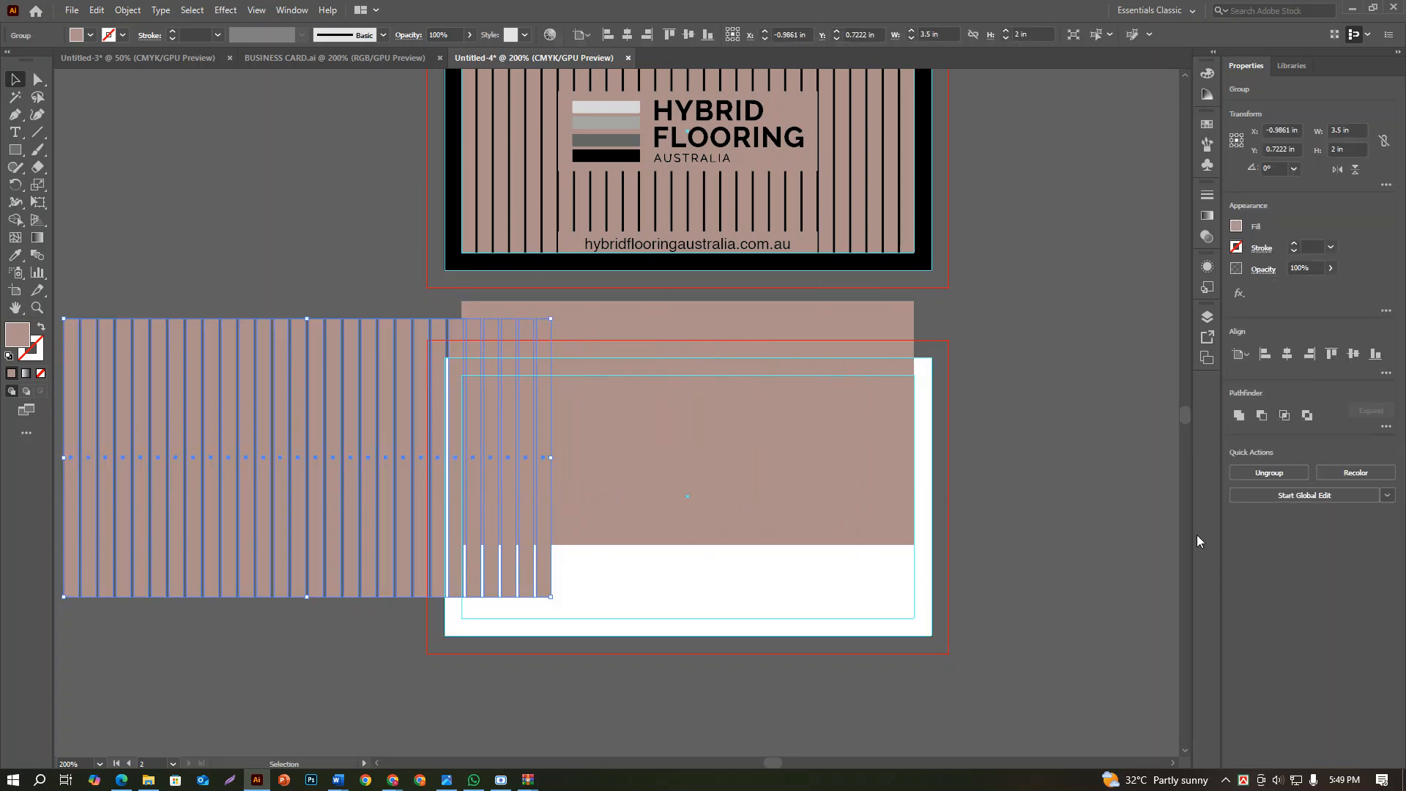
pyautogui.click(892, 595)
pyautogui.scroll(5, 911, 615)
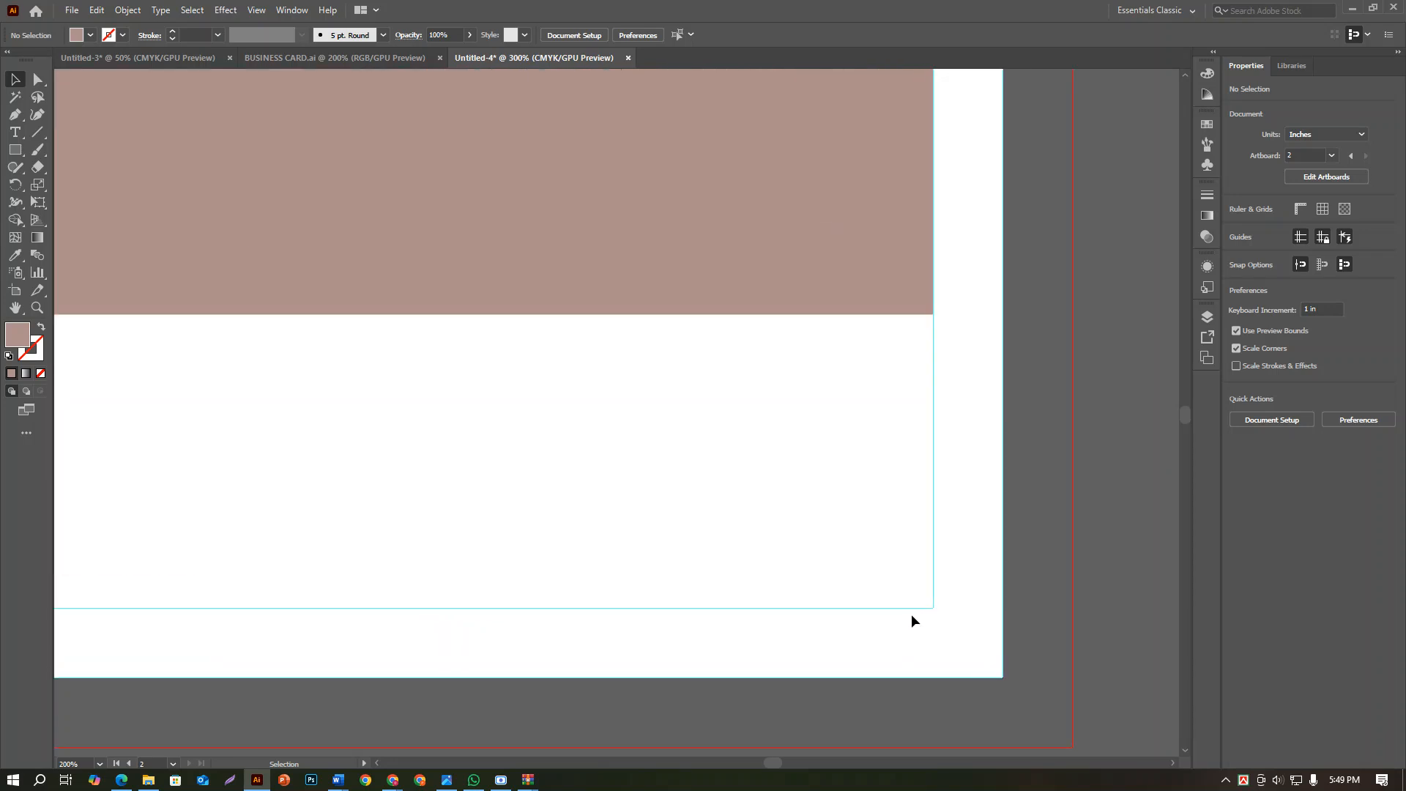
pyautogui.scroll(-5, 991, 543)
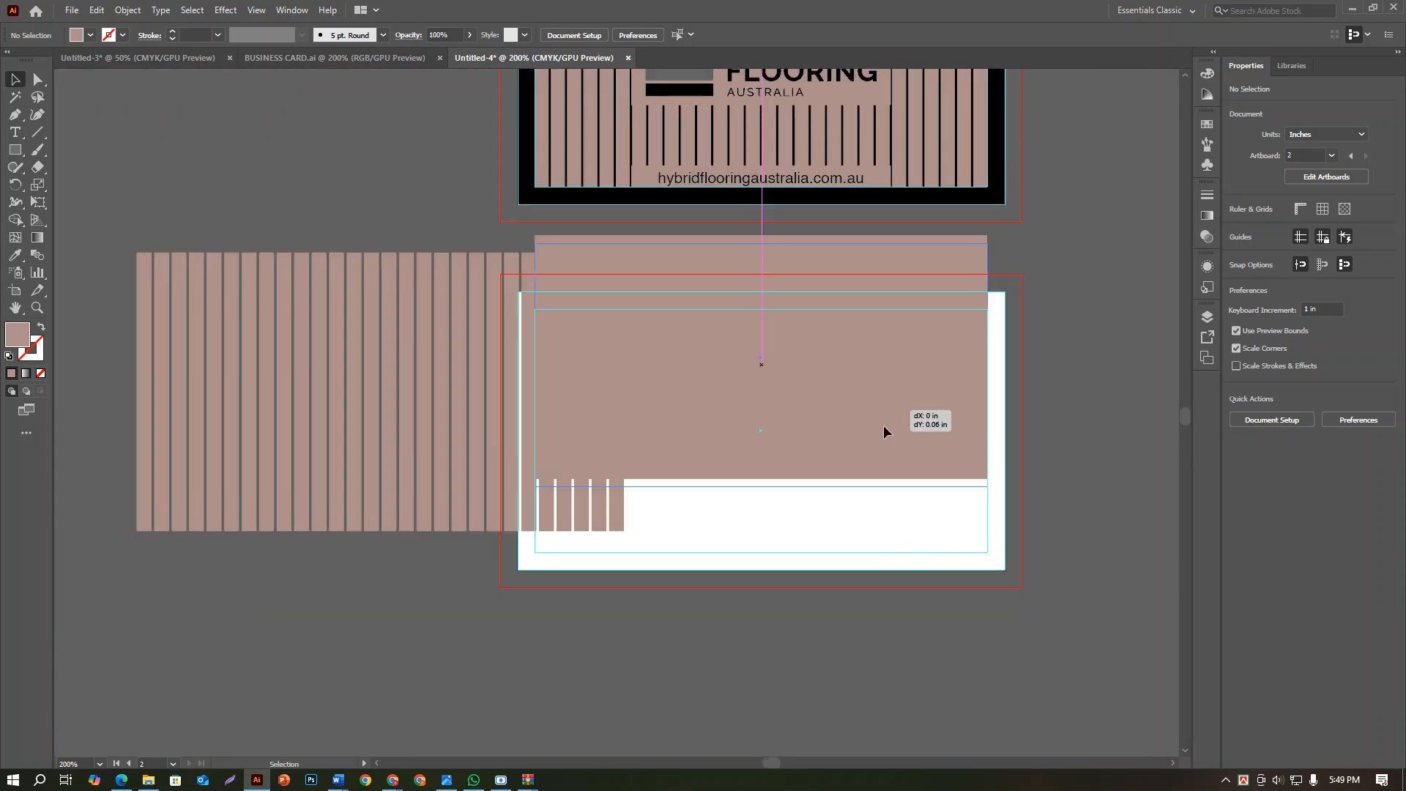
pyautogui.moveTo(883, 424); pyautogui.dragTo(891, 542)
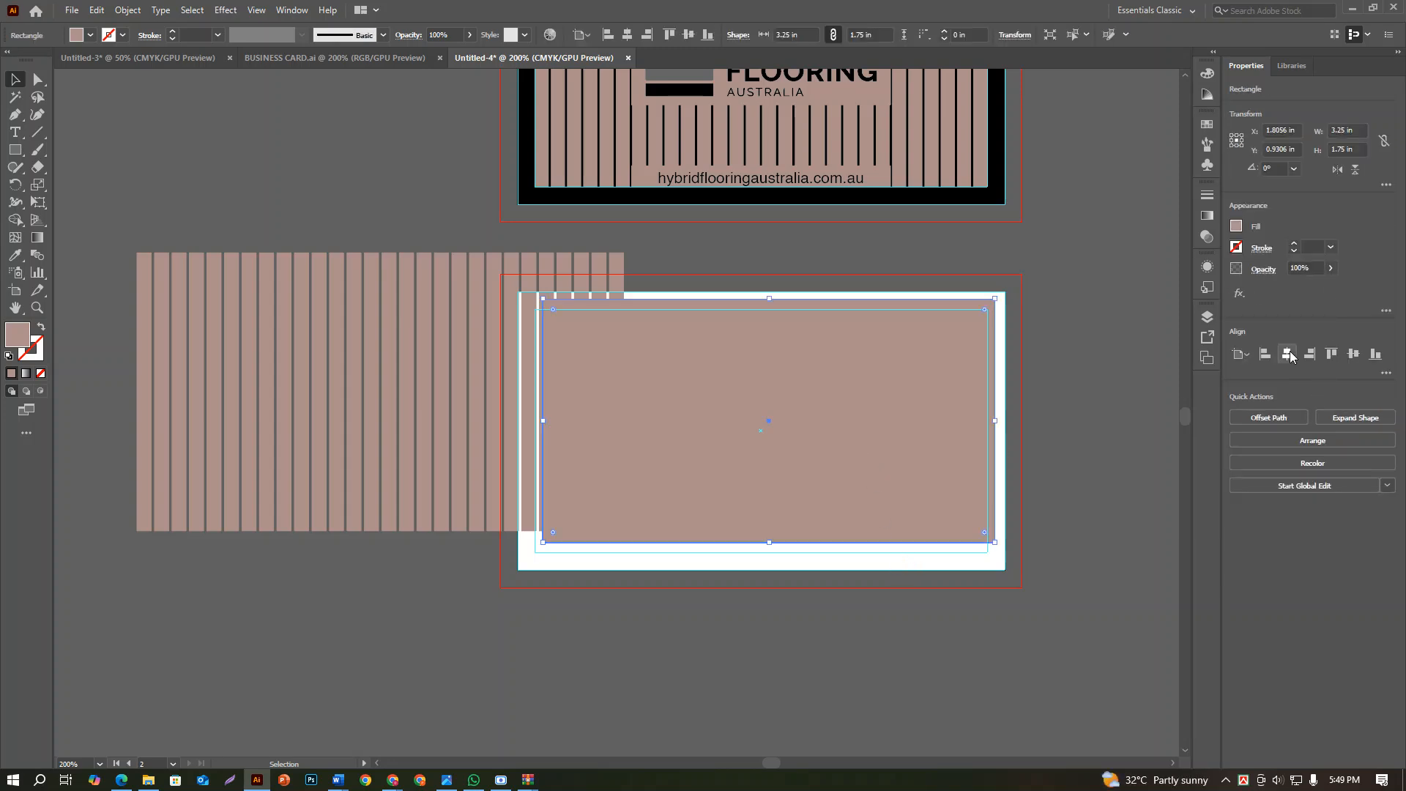
pyautogui.click(1288, 355)
pyautogui.click(1354, 355)
pyautogui.click(1158, 438)
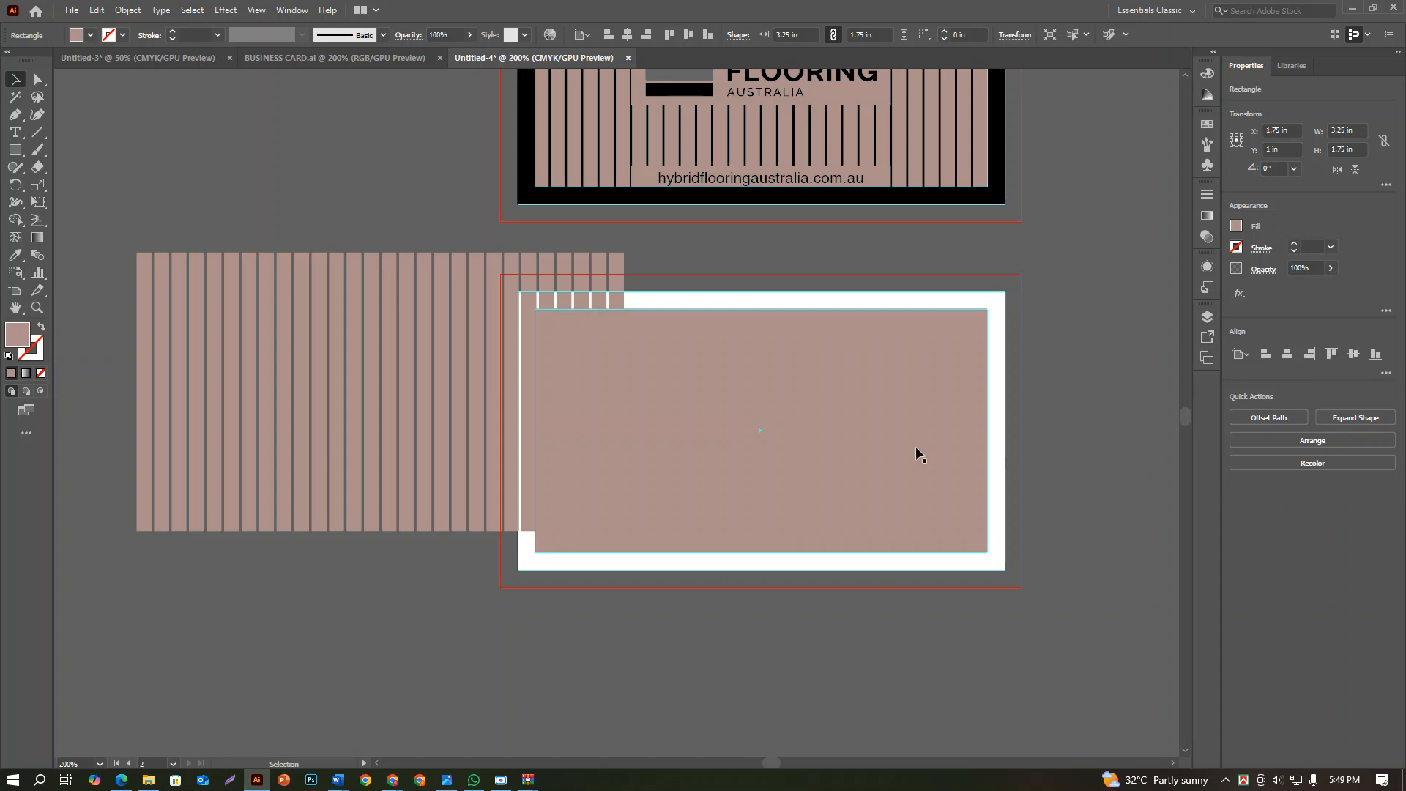
# Center the brown stripes group horizontally and vertically on the second card
pyautogui.click(395, 385)
pyautogui.click(1288, 355)
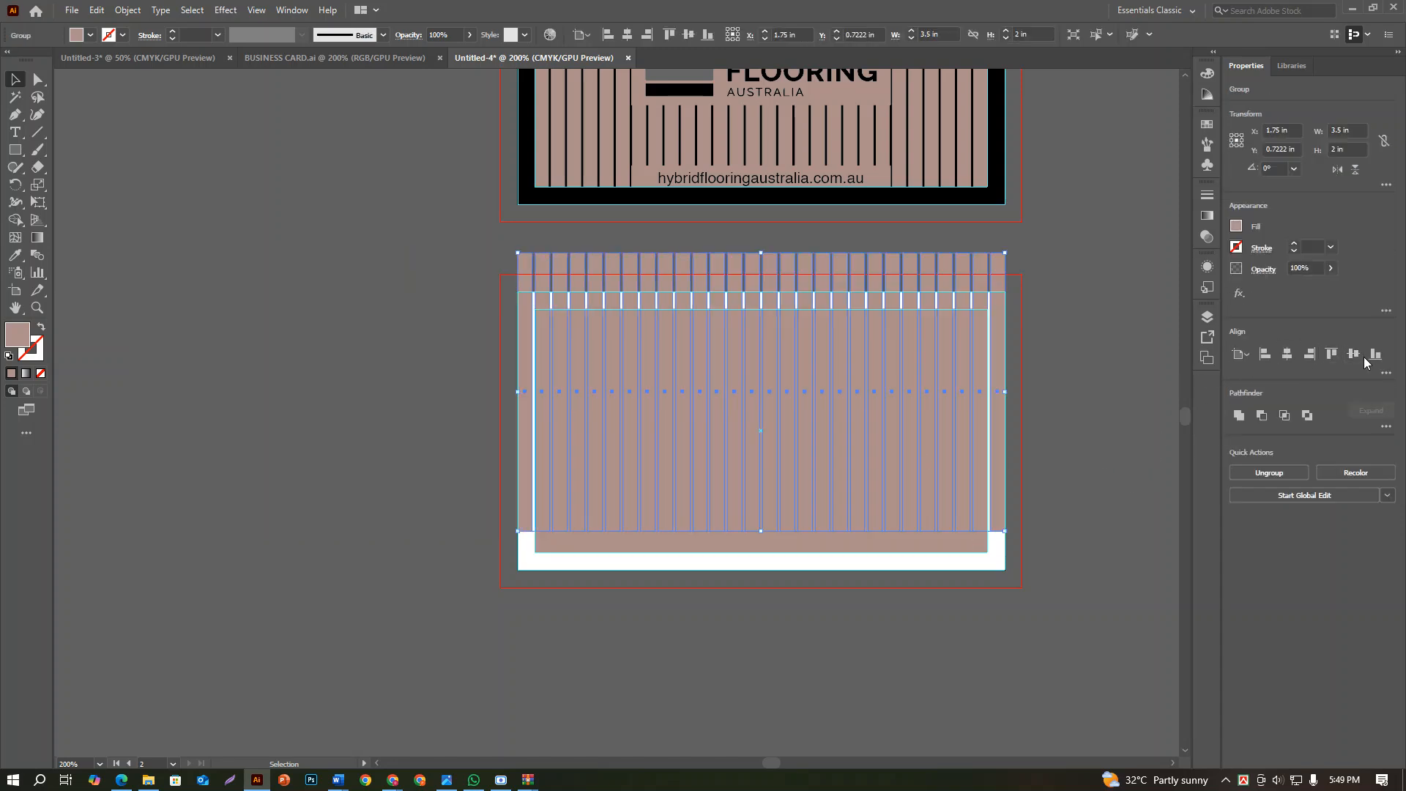
pyautogui.click(1354, 354)
pyautogui.click(1117, 464)
# Fill the inner rectangle of the second card with white
pyautogui.click(854, 434)
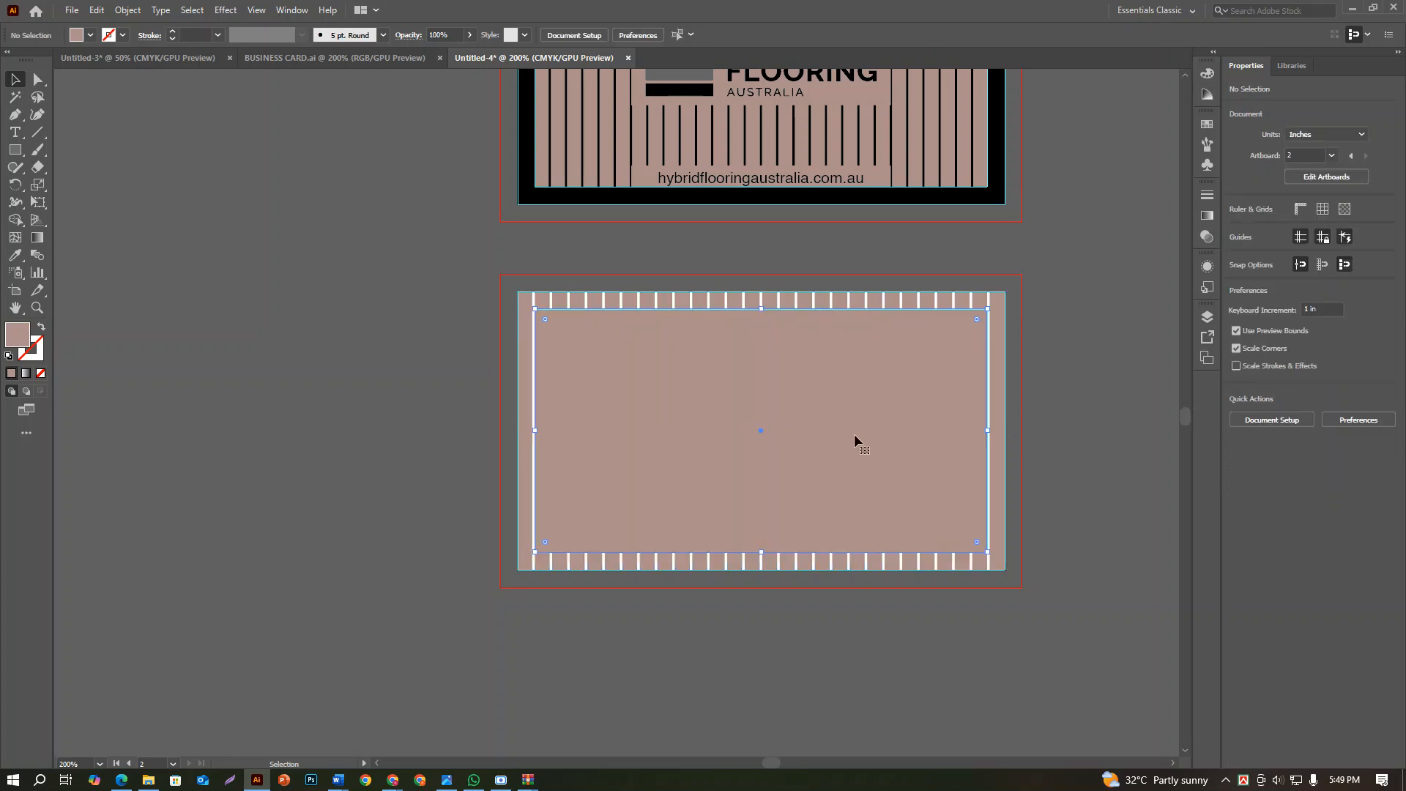
pyautogui.click(1236, 226)
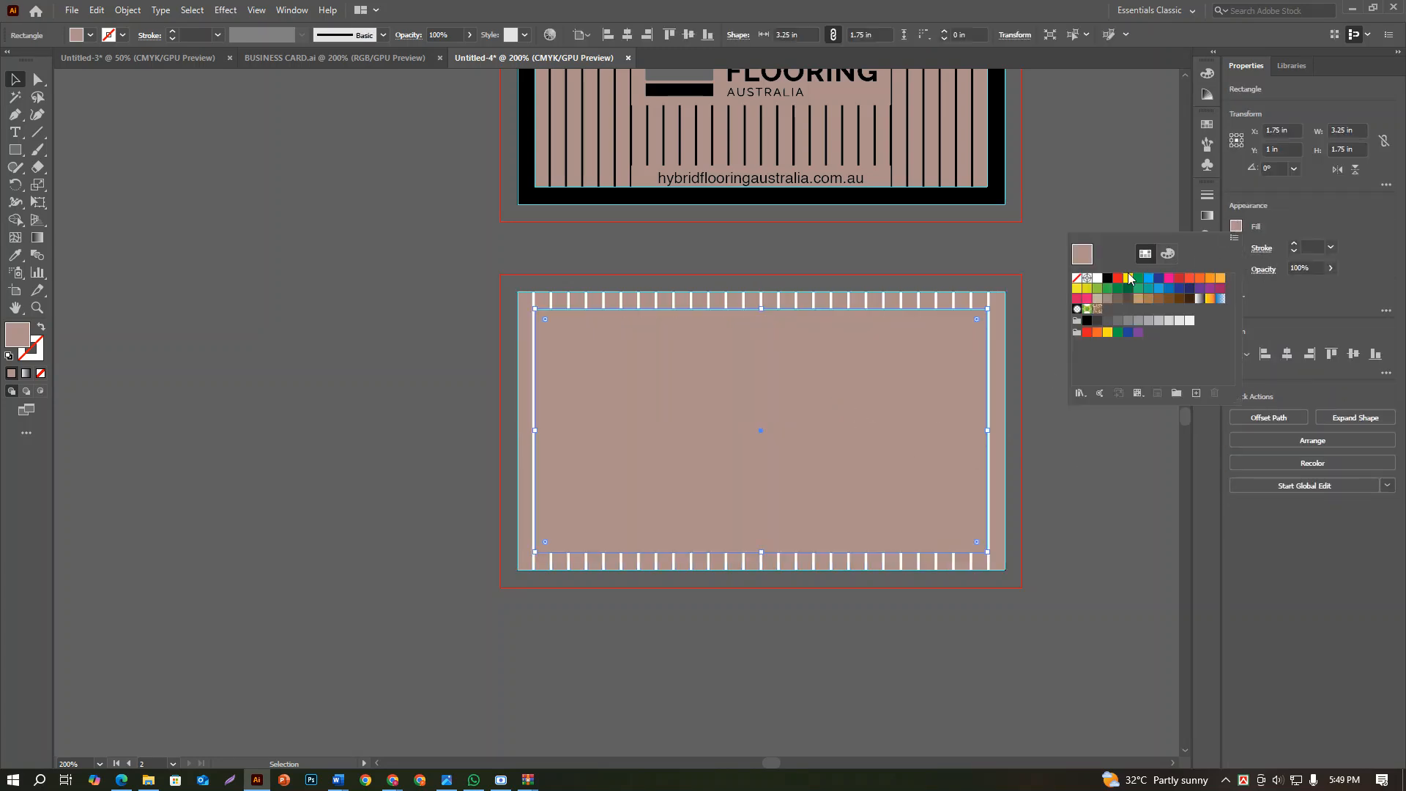
pyautogui.click(1096, 279)
pyautogui.click(1102, 510)
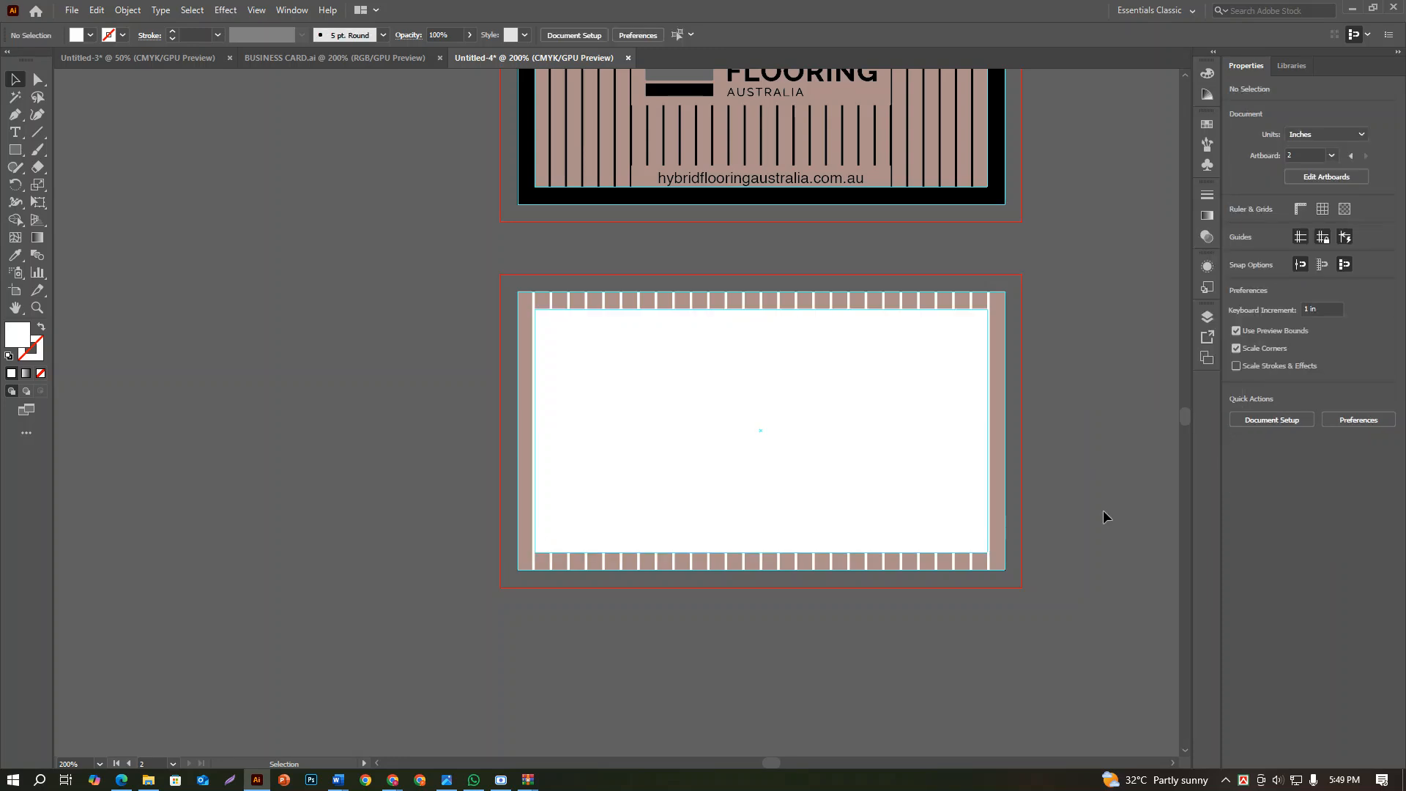
# Examine the second card's striped border up close and compare both card sides with the logo artboard
pyautogui.scroll(-2, 1103, 510)
pyautogui.moveTo(1100, 501); pyautogui.dragTo(1012, 495)
pyautogui.scroll(2, 1012, 528)
pyautogui.scroll(-2, 1012, 514)
pyautogui.scroll(-1, 1012, 521)
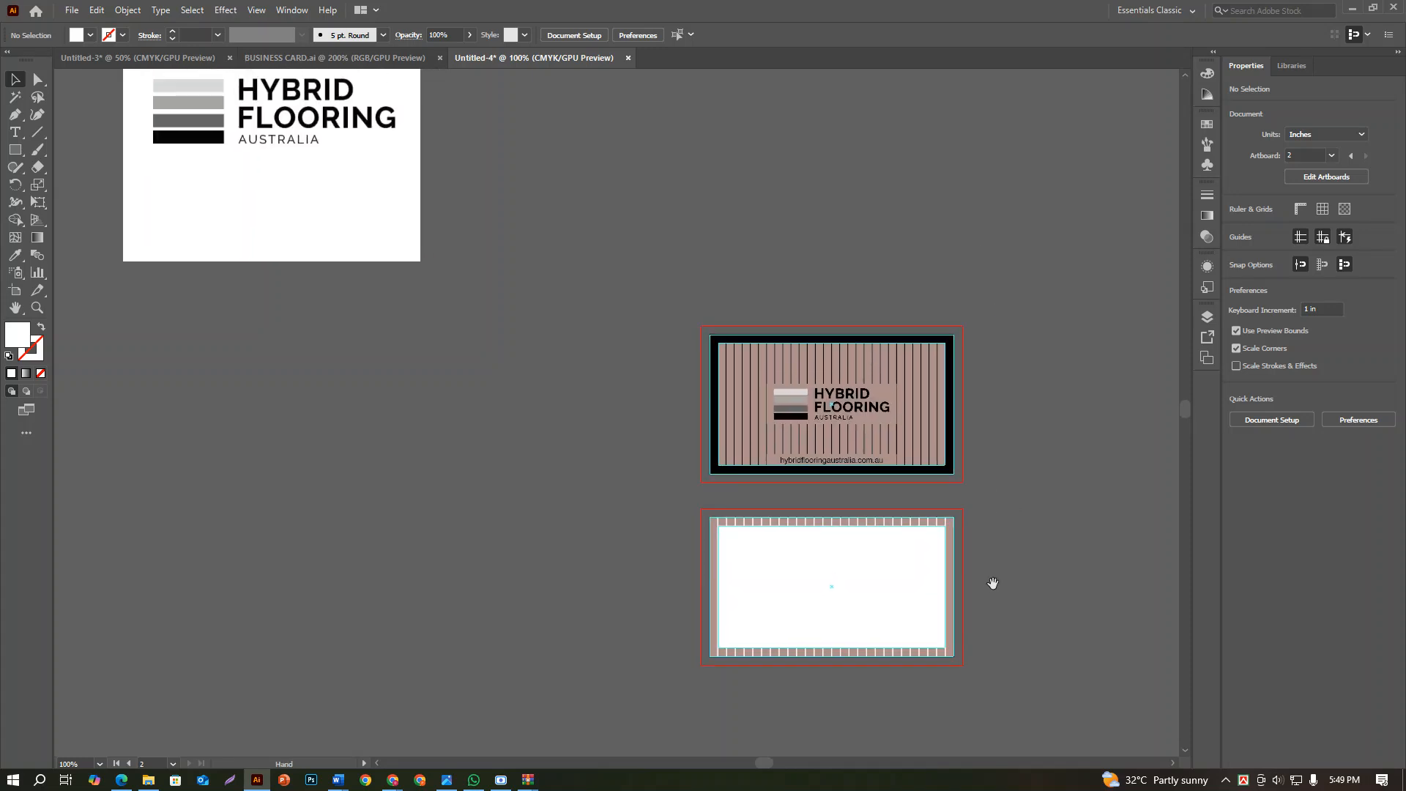
pyautogui.scroll(5, 718, 531)
pyautogui.moveTo(774, 525); pyautogui.dragTo(780, 519)
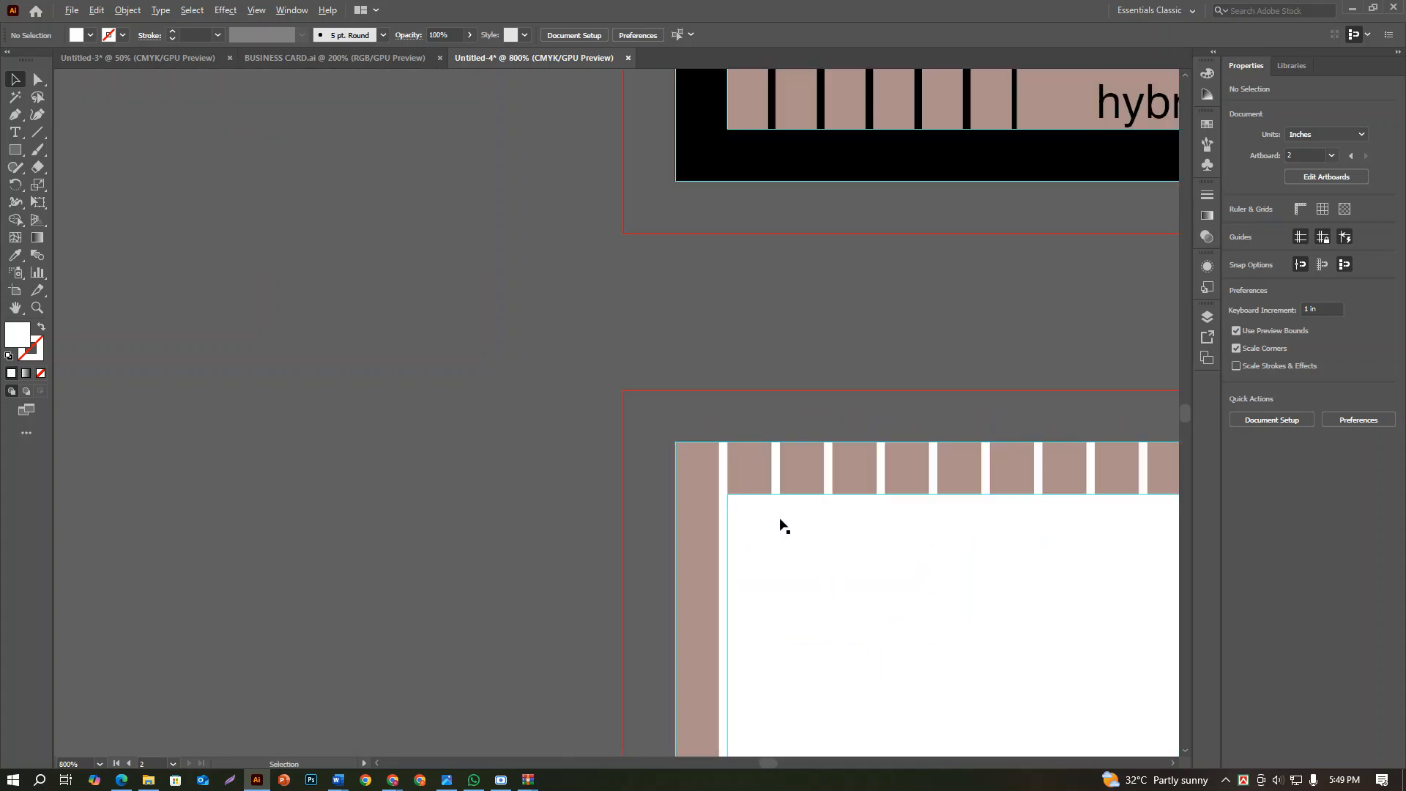
pyautogui.scroll(-4, 780, 518)
pyautogui.moveTo(1116, 528); pyautogui.dragTo(967, 464)
pyautogui.scroll(4, 879, 481)
pyautogui.scroll(-5, 901, 474)
pyautogui.scroll(-2, 967, 464)
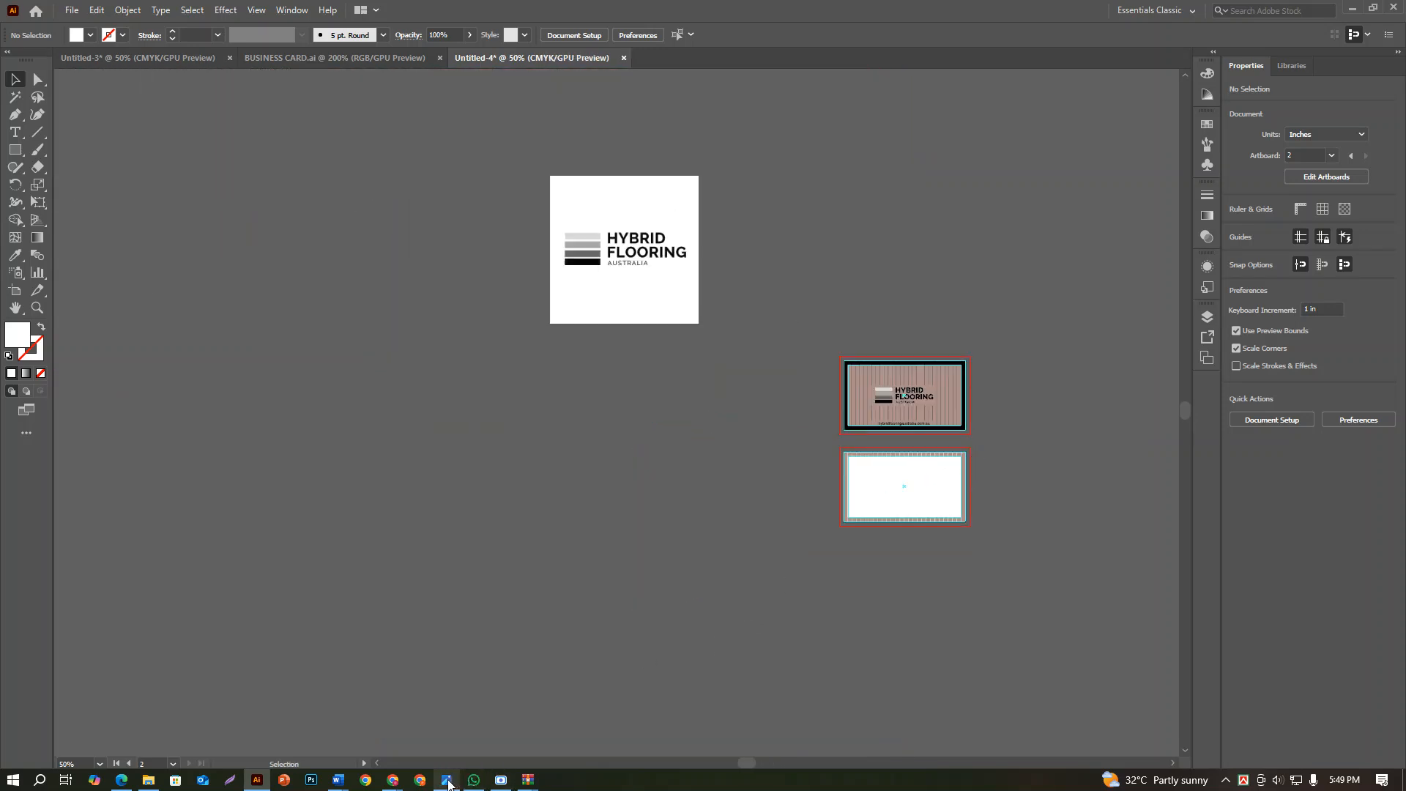
# Switch to Chrome and copy the essential details, from company name to products, from the Freelancer contest description
pyautogui.moveTo(401, 782)
pyautogui.click(345, 725)
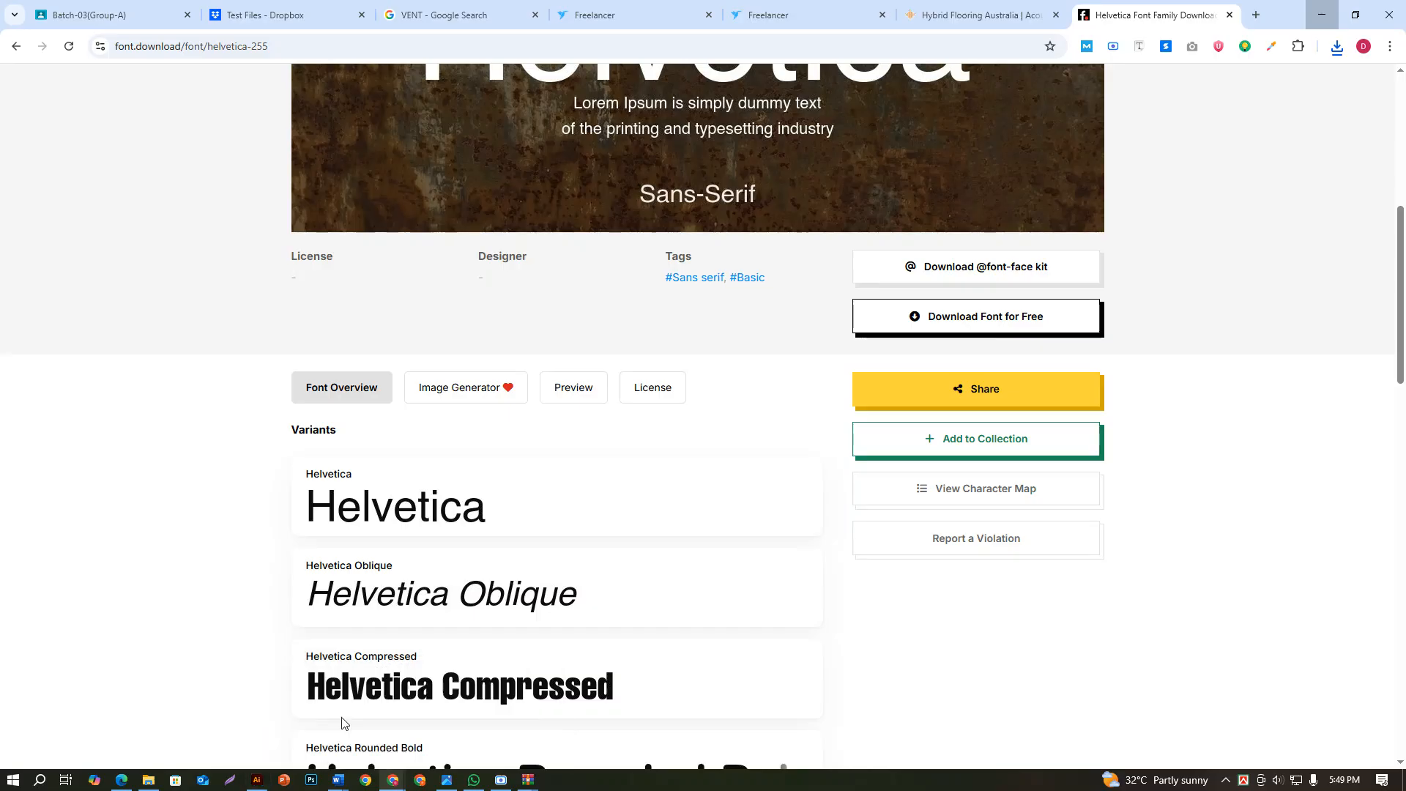
pyautogui.click(647, 7)
pyautogui.click(772, 6)
pyautogui.scroll(-1, 124, 203)
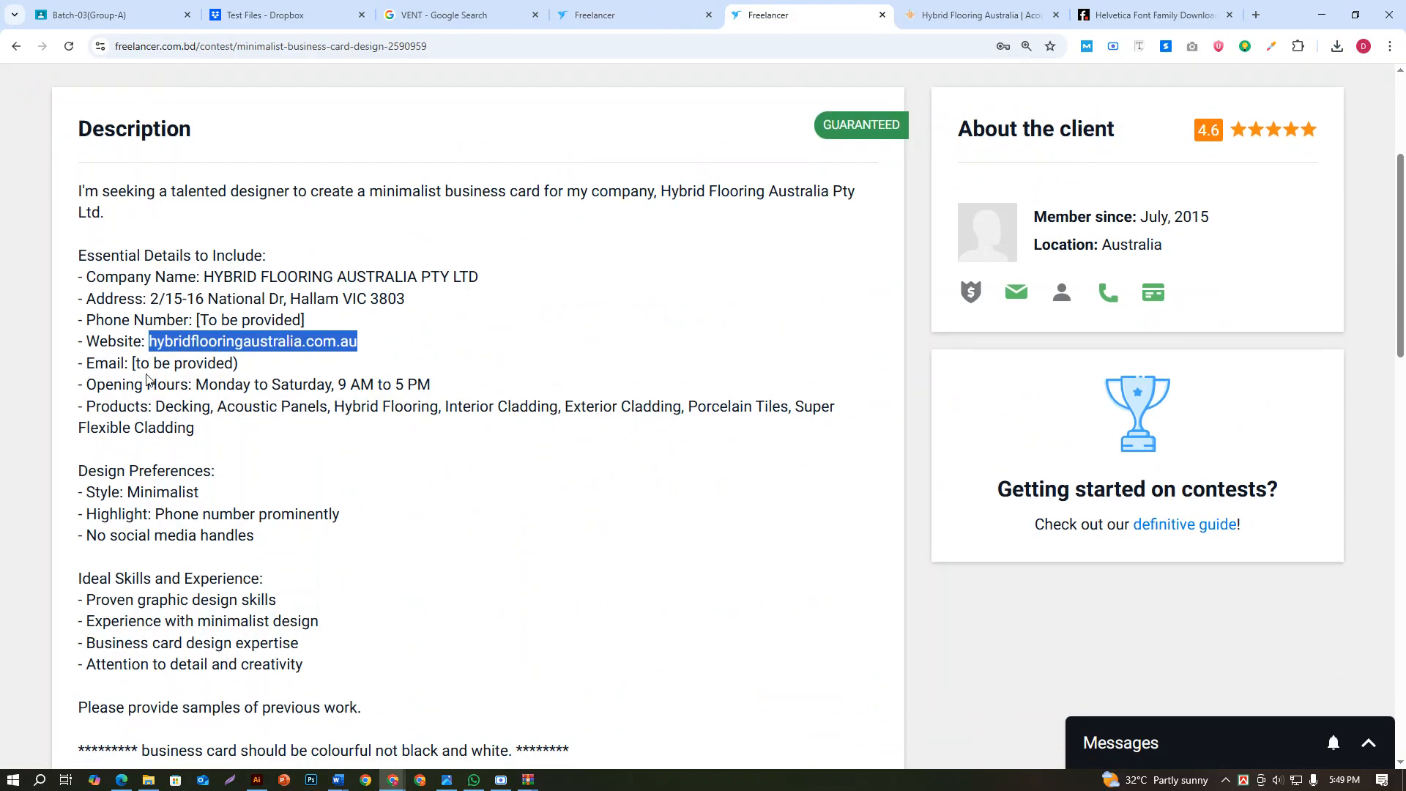
pyautogui.moveTo(79, 180); pyautogui.dragTo(470, 346)
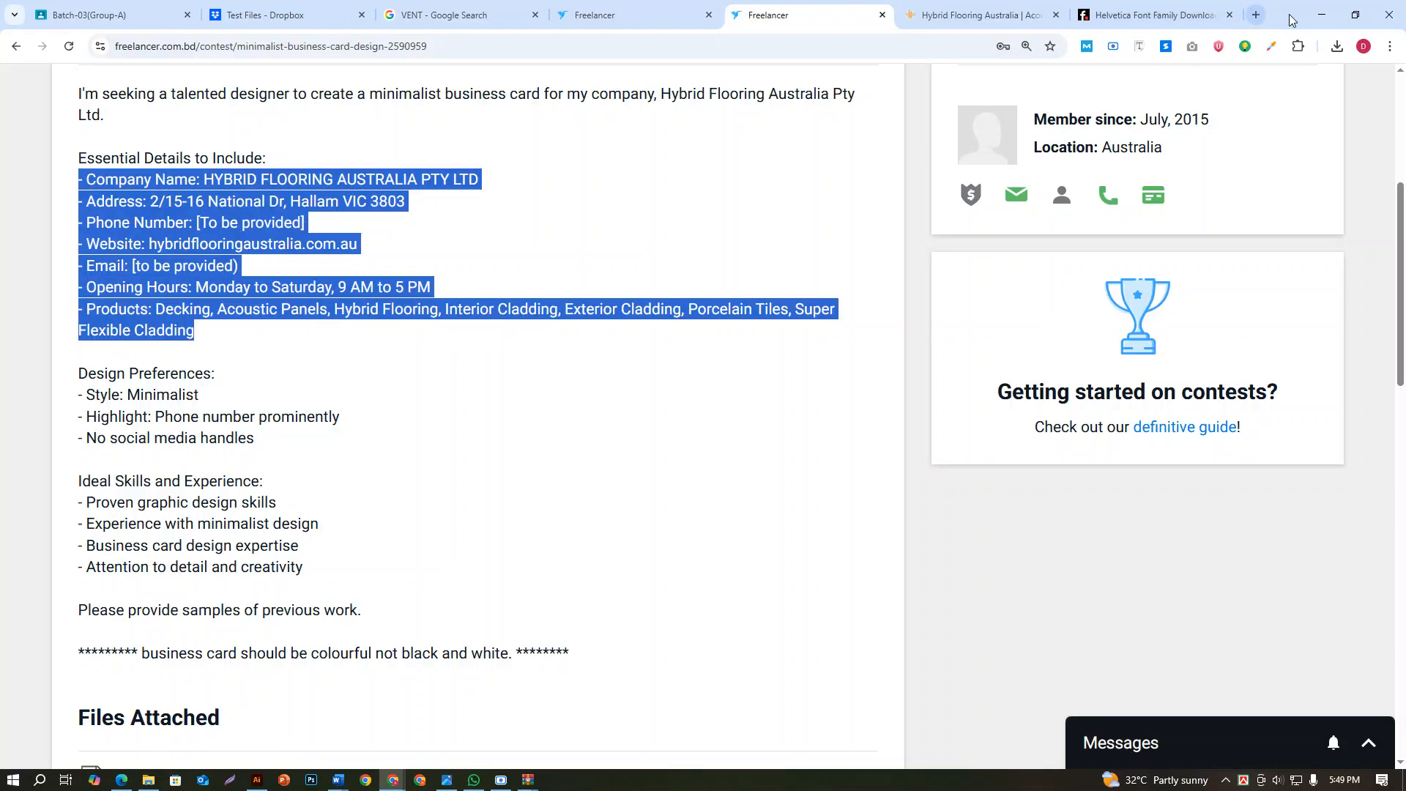
# Return to Illustrator, paste the copied contest details as text, and place the text block above the first card
pyautogui.click(1322, 15)
pyautogui.write('- Company Name: HYBRID FLOORING AUSTRALIA PTY LTD - Address: 2/15-16 National Dr, Hallam VIC 3803 - Phone Number: [To be provided] - Website: hybridflooringaustralia.com.au - Email: [to be provided] - Opening Hours: Monday to Saturday, 9 AM to 5 PM - Products: Decking, Acoustic Panels, Hybrid Flooring, Interior Cladding, Exterior Cladding, Porcelain Tiles, Super Flexible Cladding')
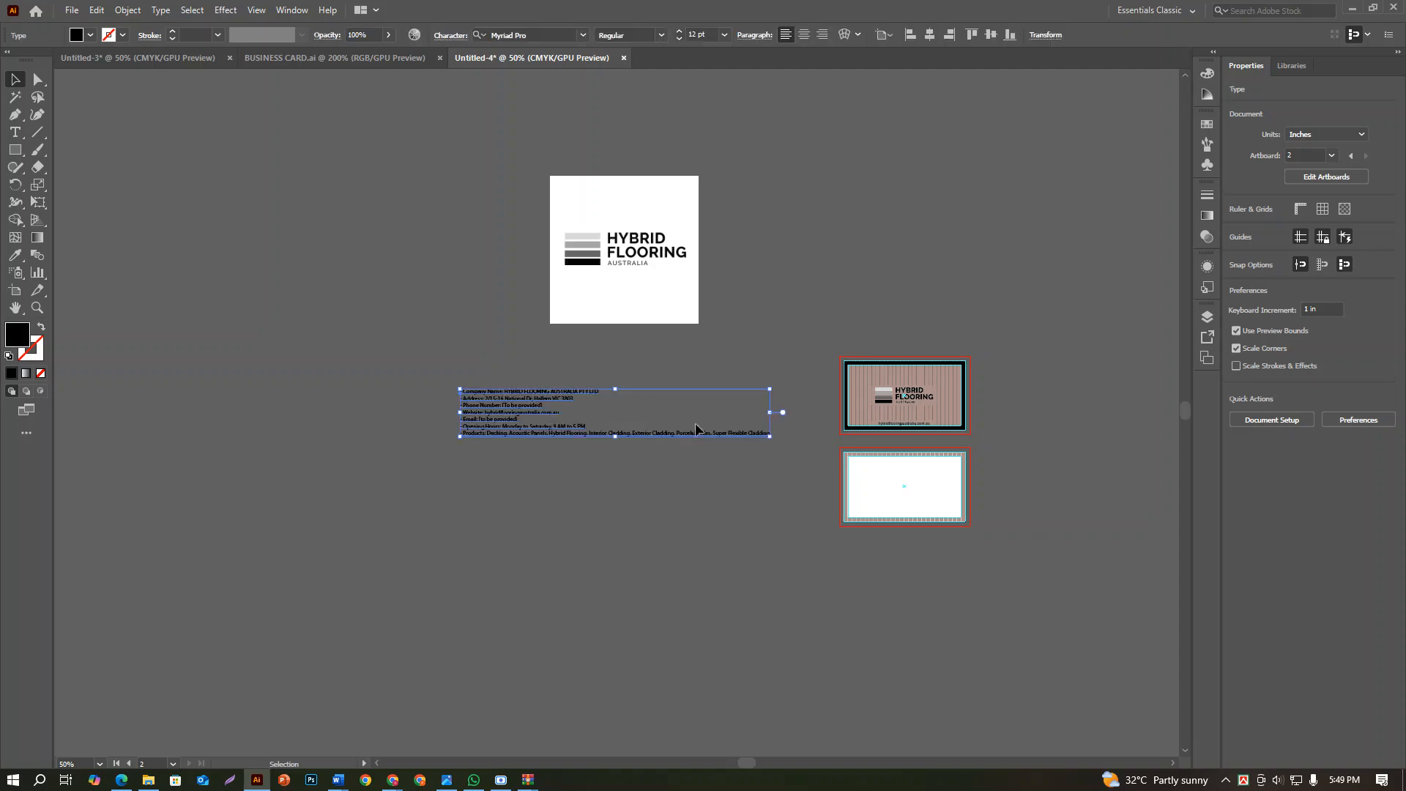
pyautogui.moveTo(534, 394); pyautogui.dragTo(915, 300)
pyautogui.click(1010, 379)
# Copy the company name HYBRID FLOORING AUSTRALIA PTY LTD from the details text and paste it as a separate text object
pyautogui.scroll(5, 1008, 381)
pyautogui.scroll(-2, 959, 384)
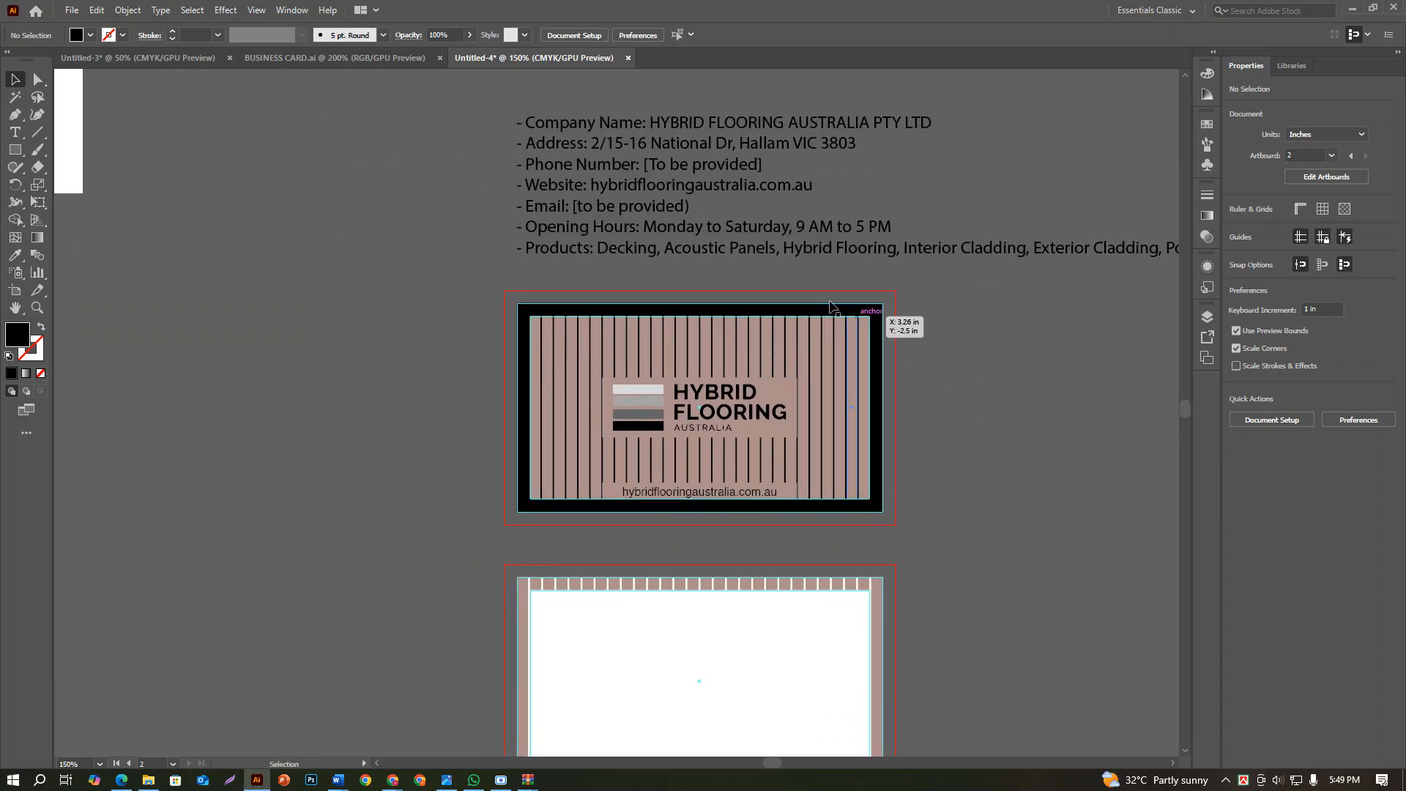
pyautogui.scroll(-1, 707, 362)
pyautogui.scroll(2, 707, 362)
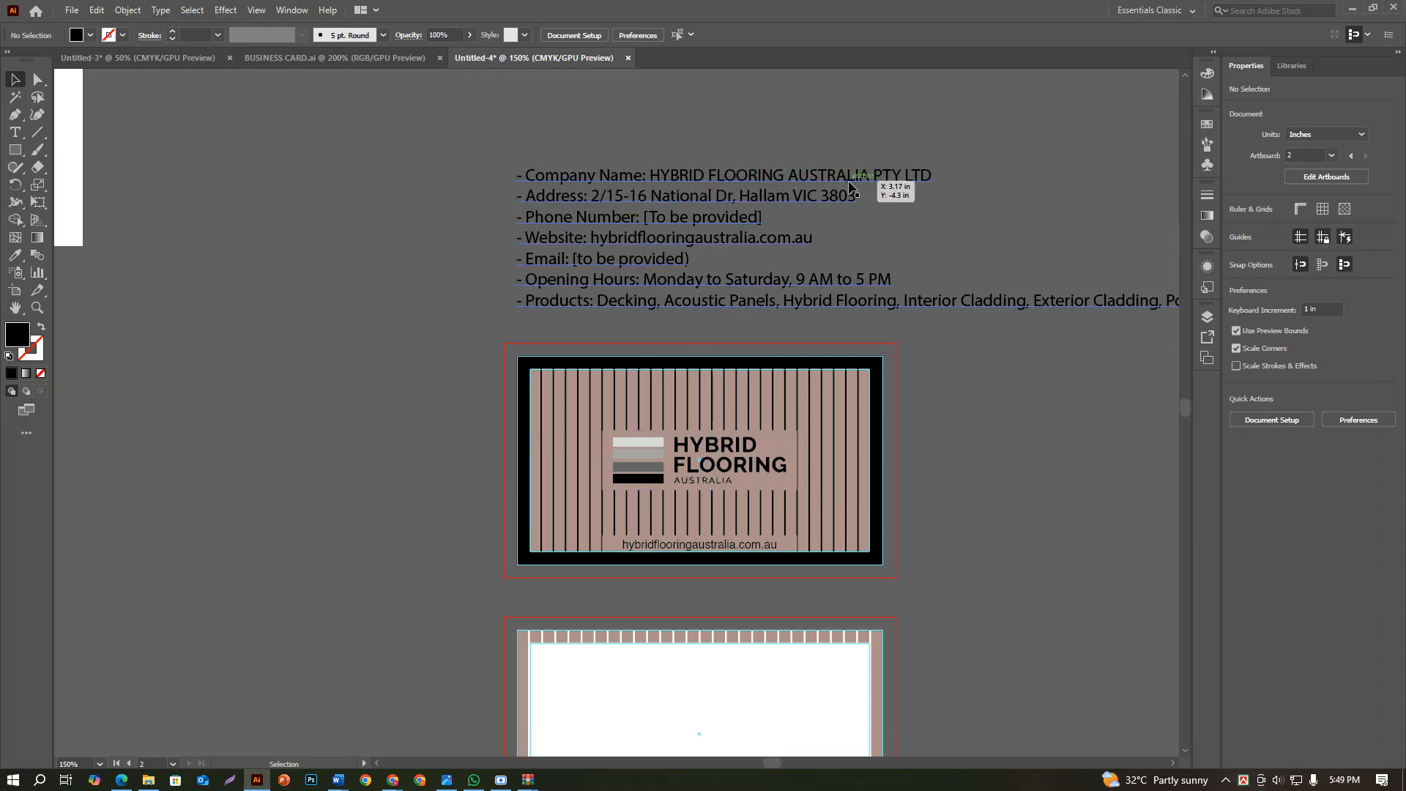
pyautogui.scroll(-2, 798, 249)
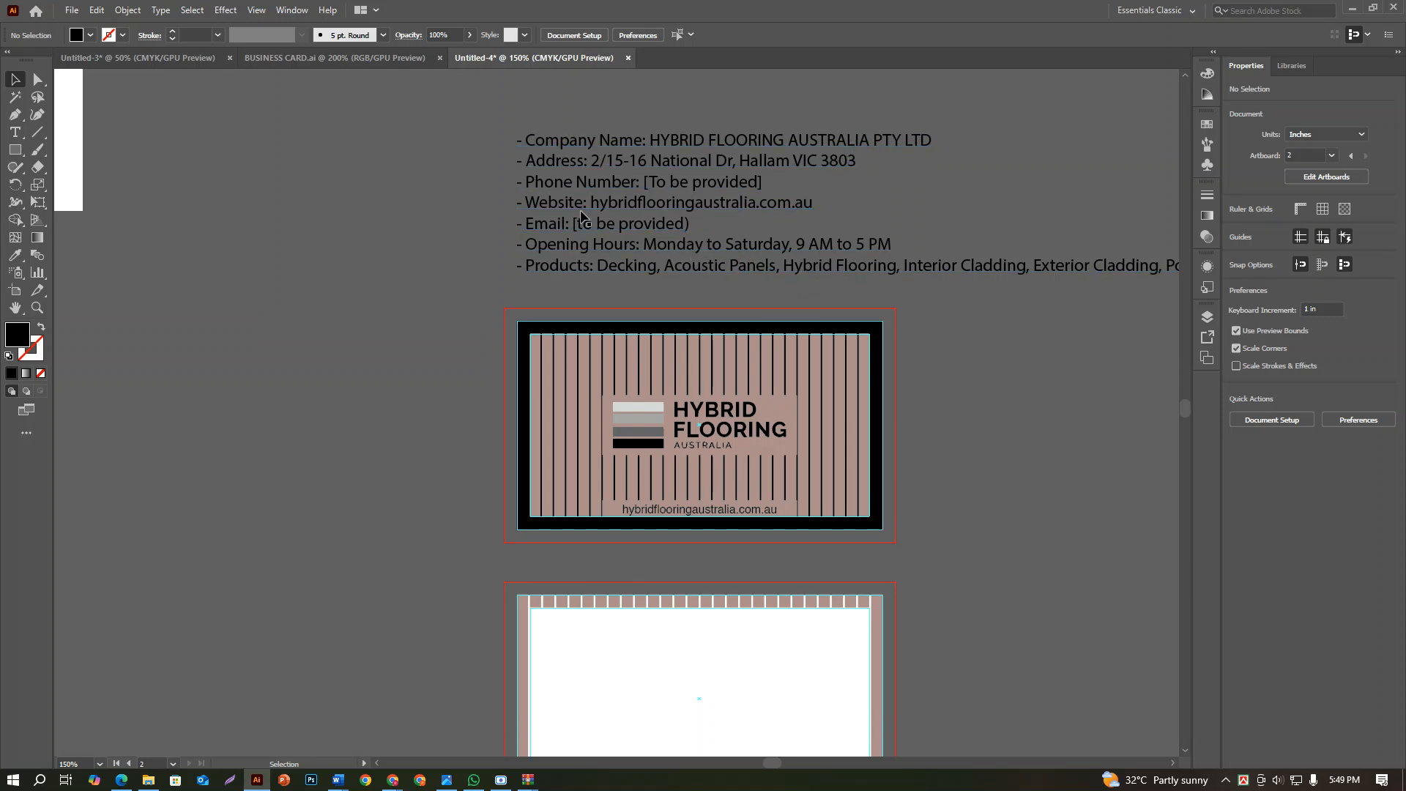
pyautogui.doubleClick(661, 145)
pyautogui.moveTo(650, 140); pyautogui.dragTo(871, 137)
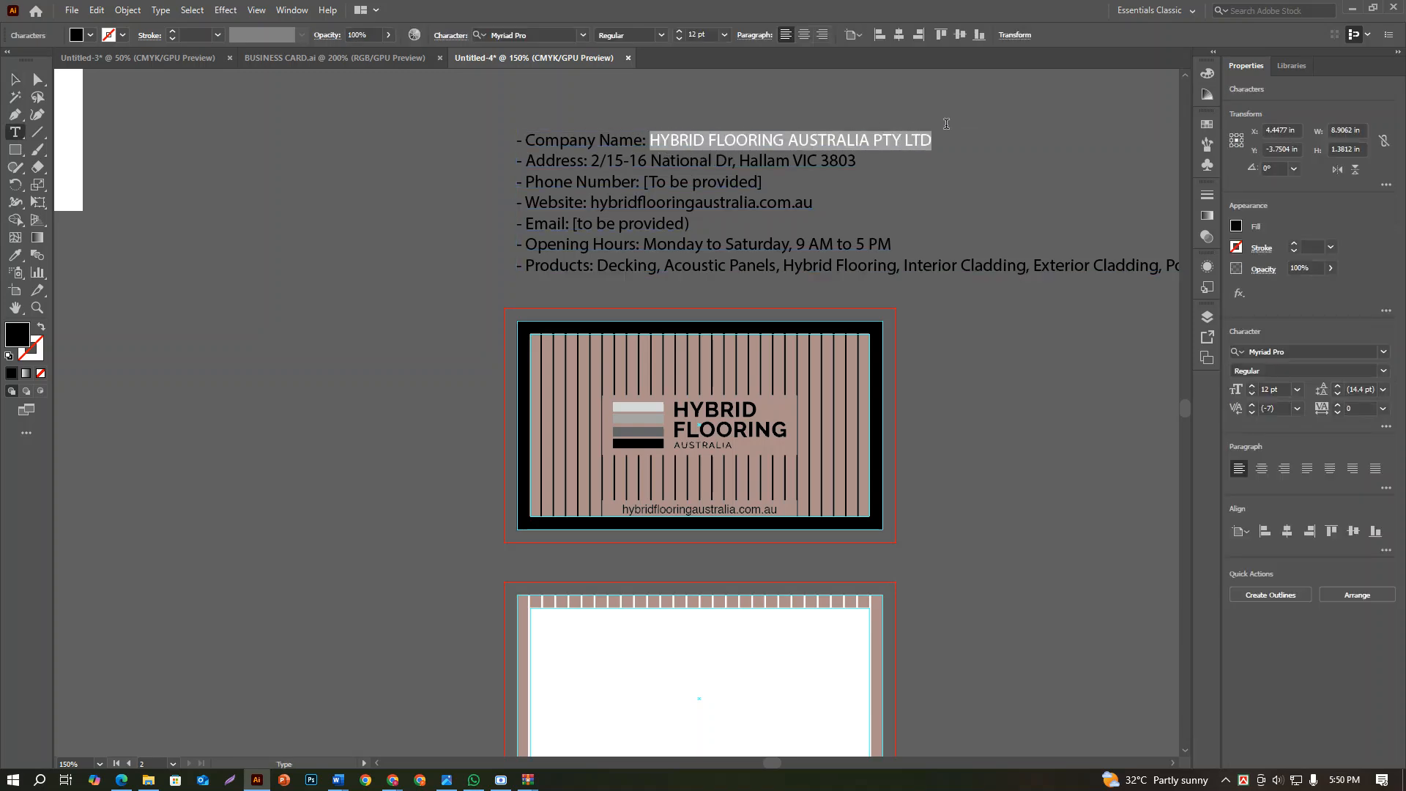
pyautogui.hotkey('ctrl', 'c')
pyautogui.scroll(-2, 185, 168)
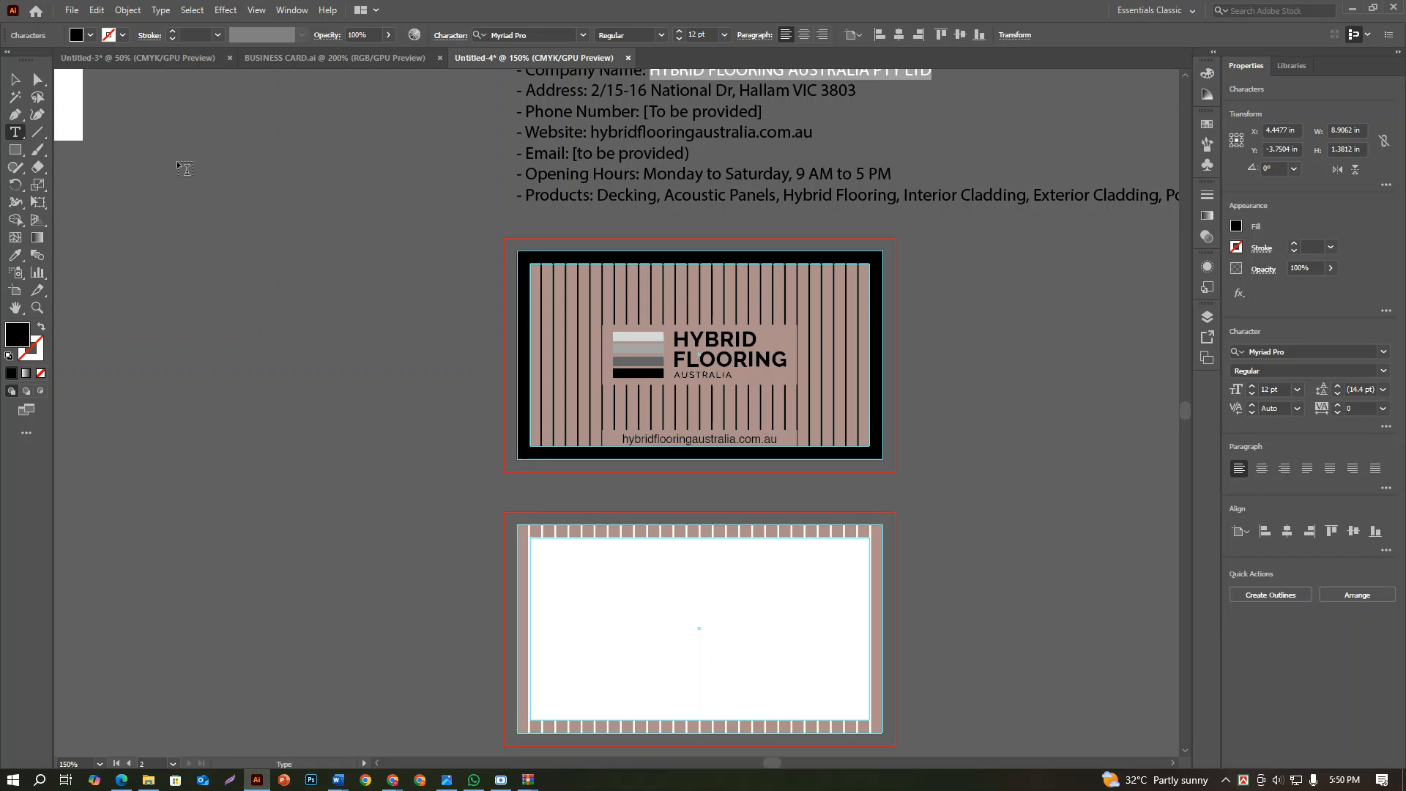
pyautogui.click(18, 78)
pyautogui.click(1057, 580)
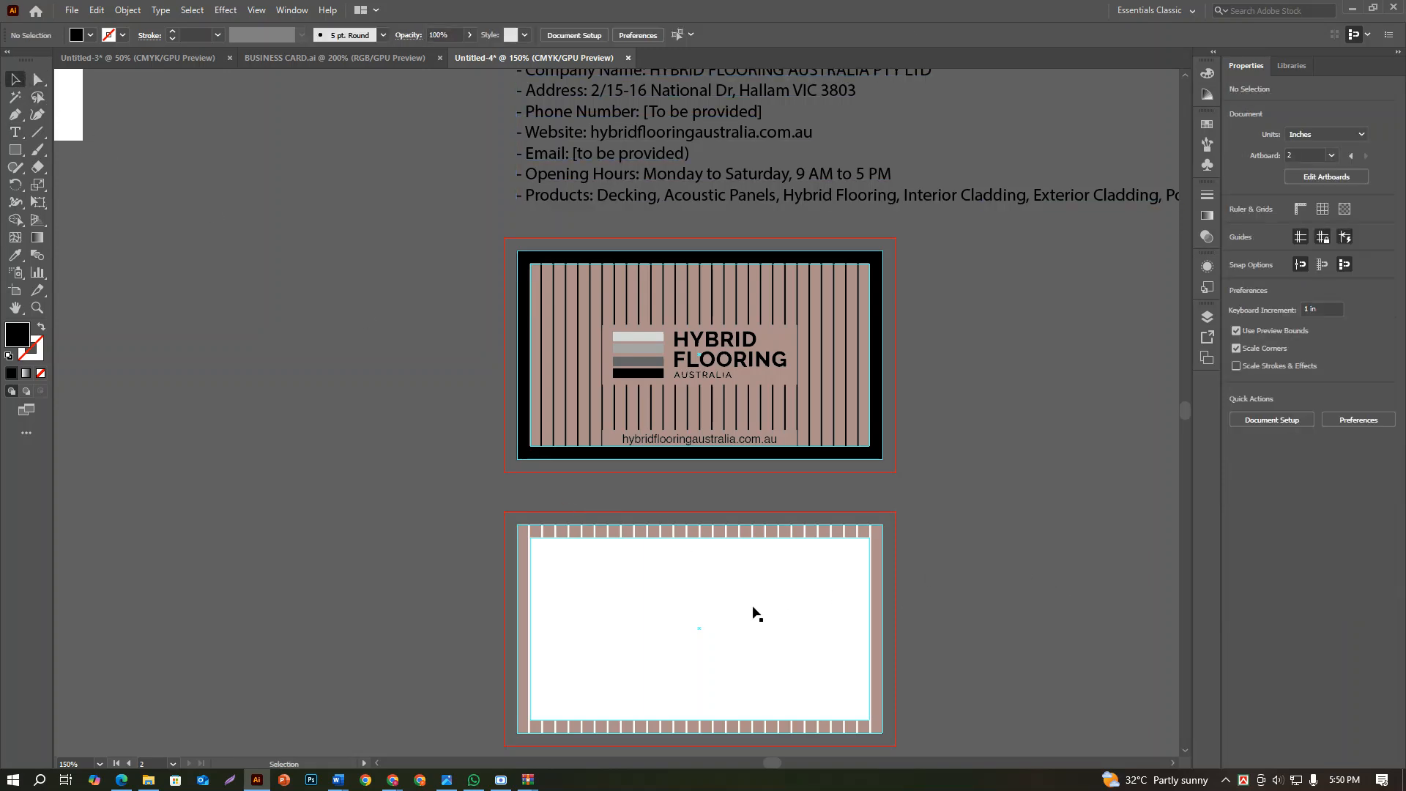
pyautogui.hotkey('ctrl', 'v')
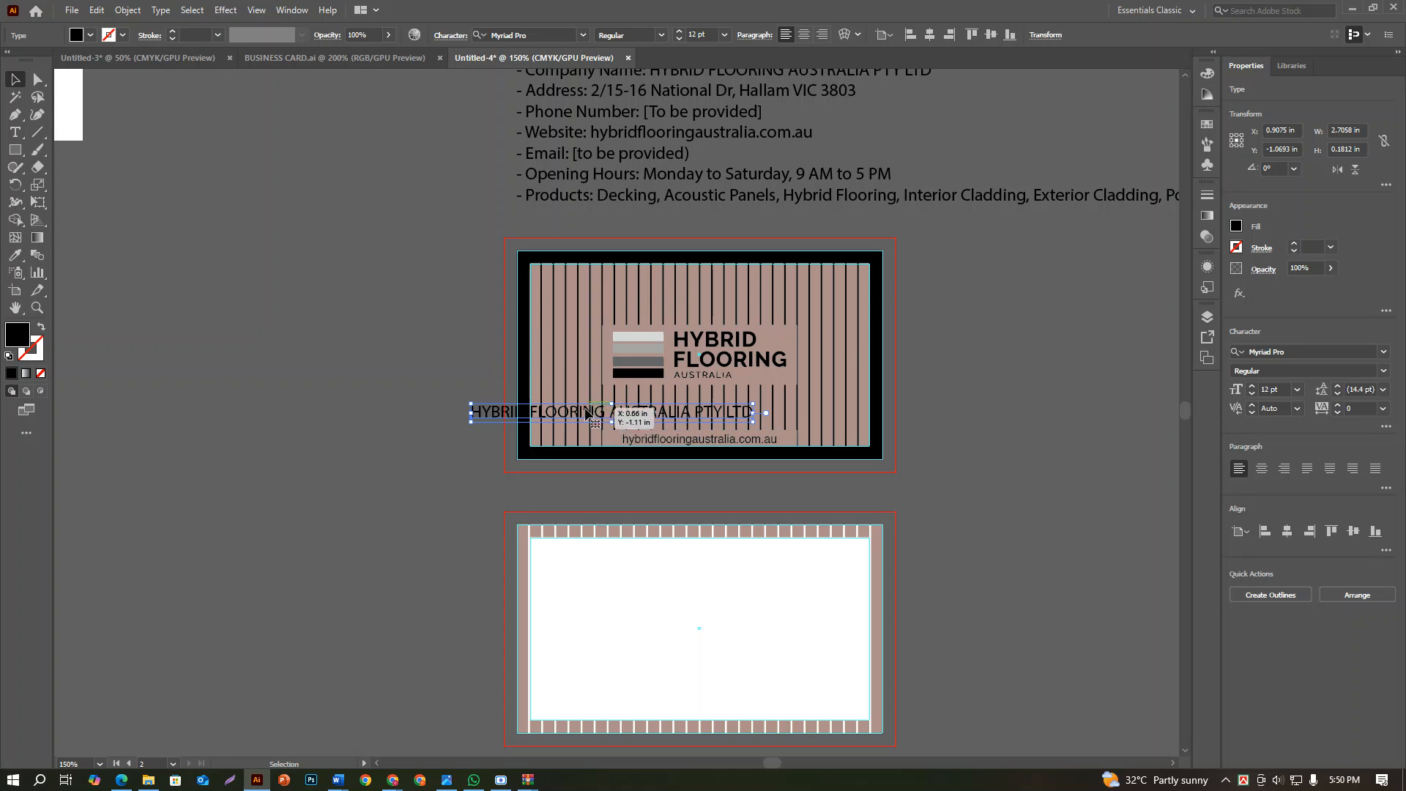
# Move the company name text onto the upper part of the second card's white area and set it in 8 pt Helvetica
pyautogui.moveTo(586, 414); pyautogui.dragTo(648, 553)
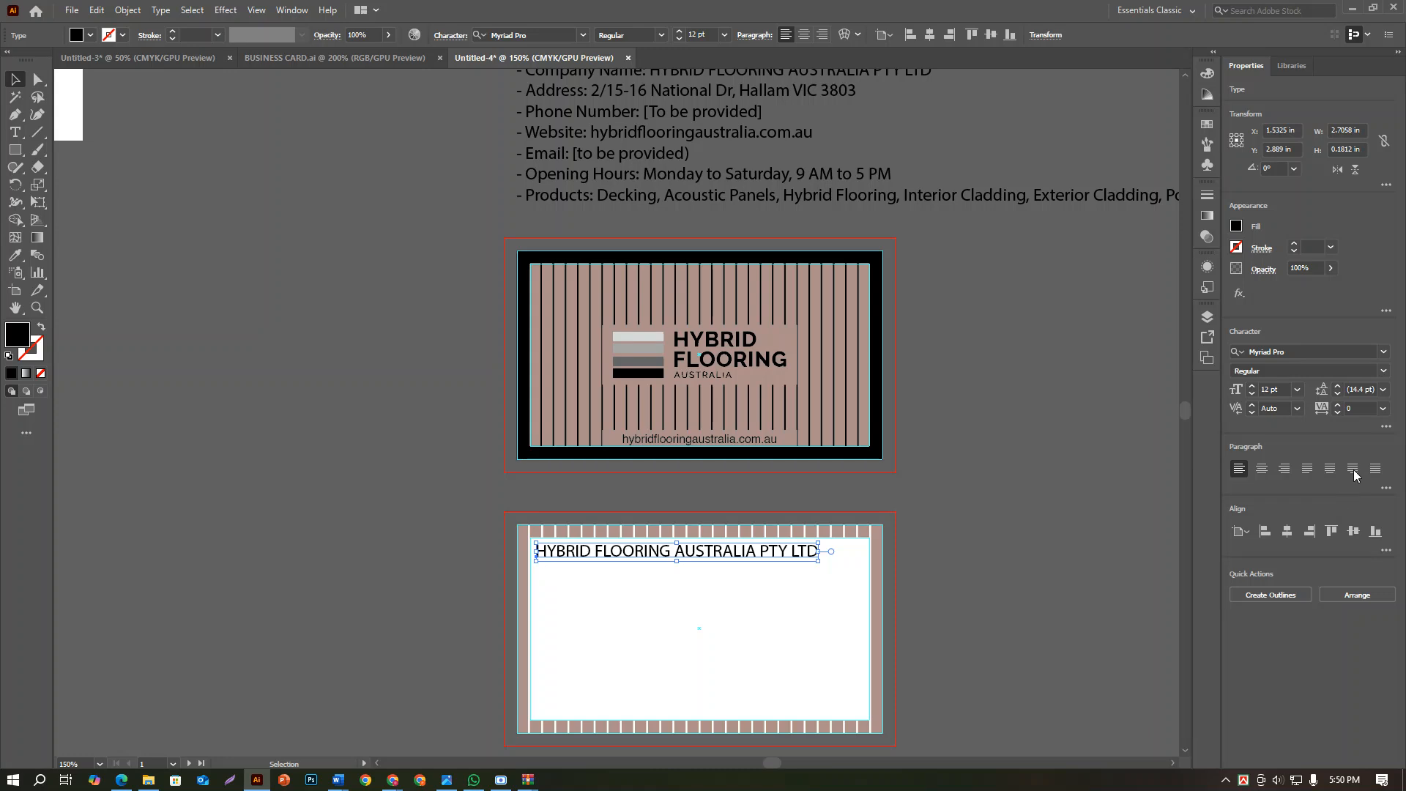
pyautogui.click(1298, 390)
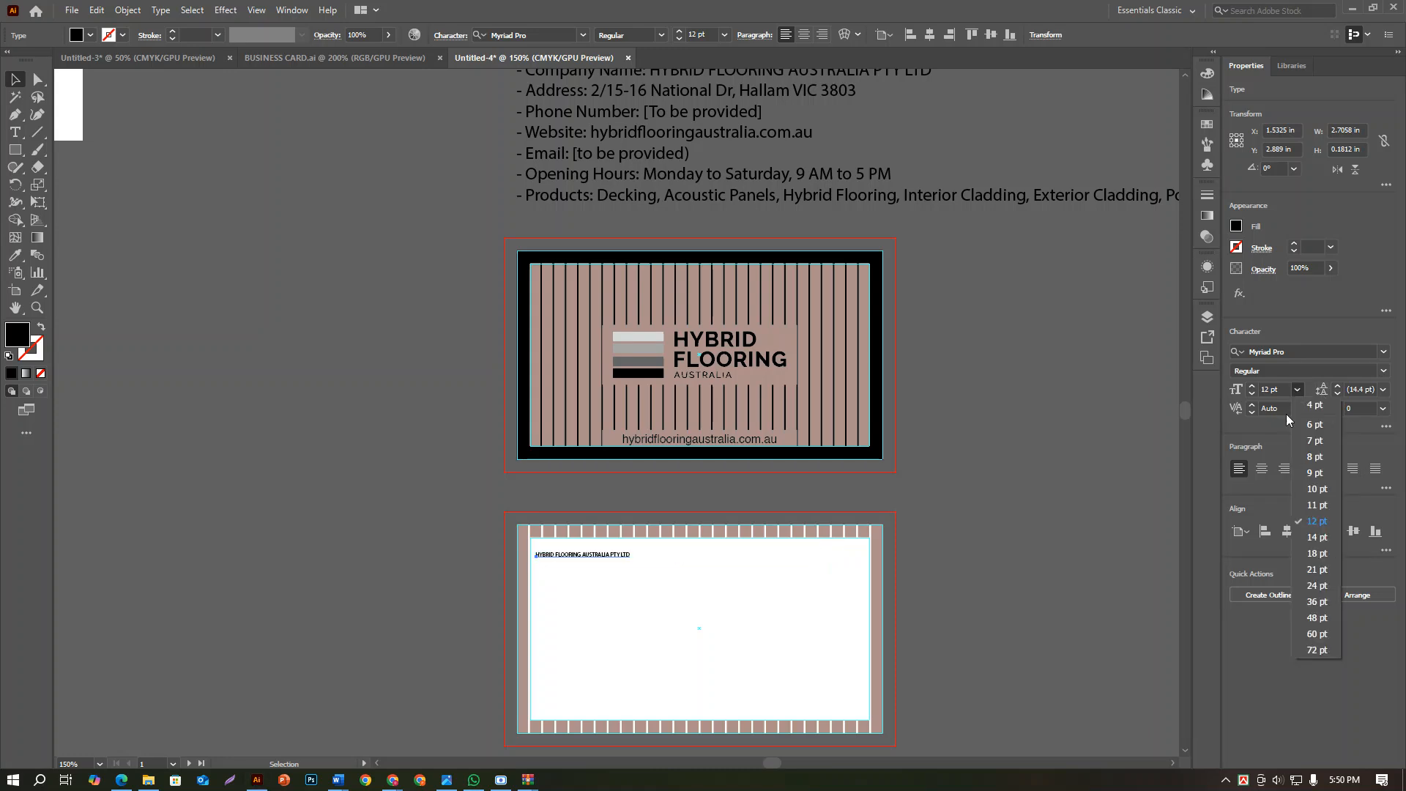
pyautogui.click(1315, 457)
pyautogui.hotkey('ctrl', '+')
pyautogui.hotkey('ctrl', '+')
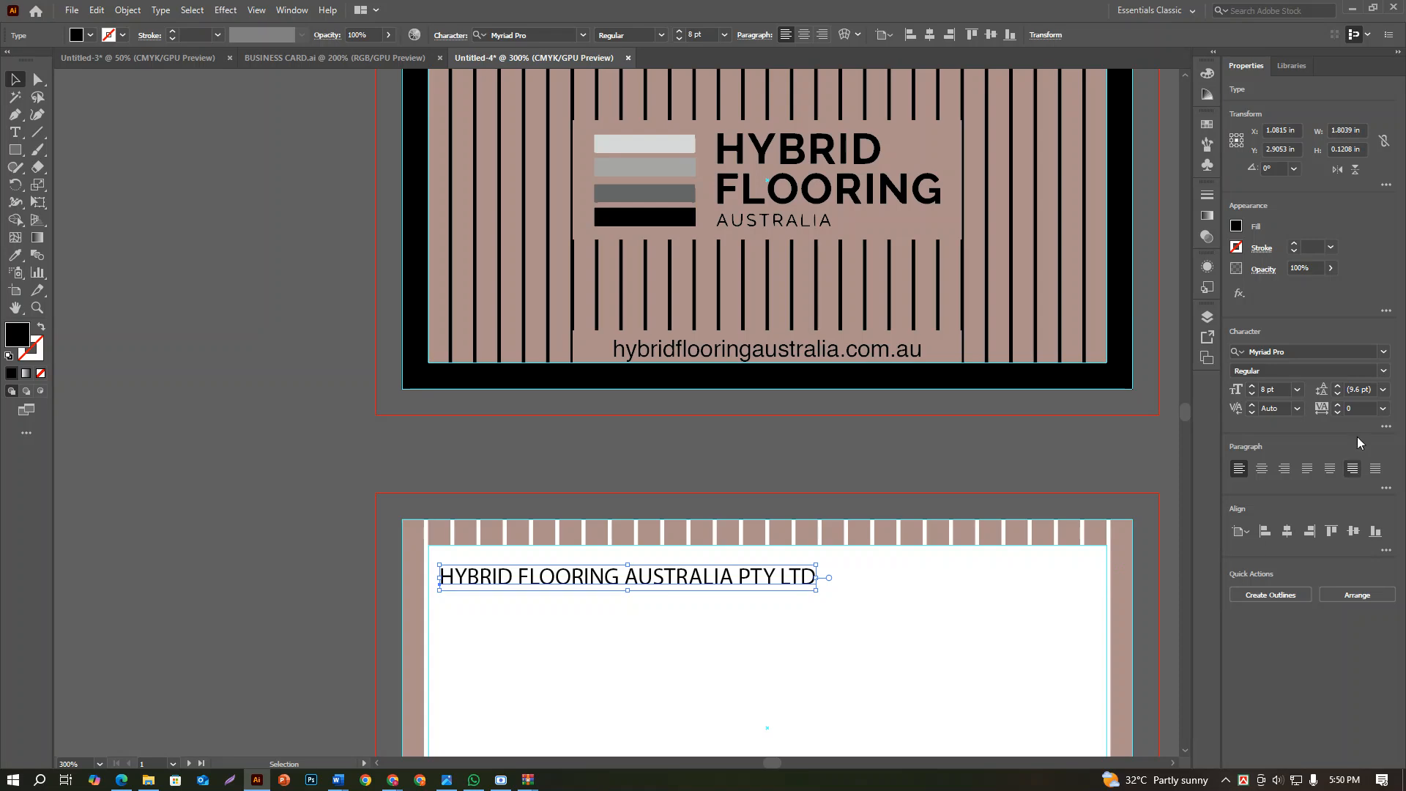
pyautogui.click(1333, 346)
pyautogui.write('HEL')
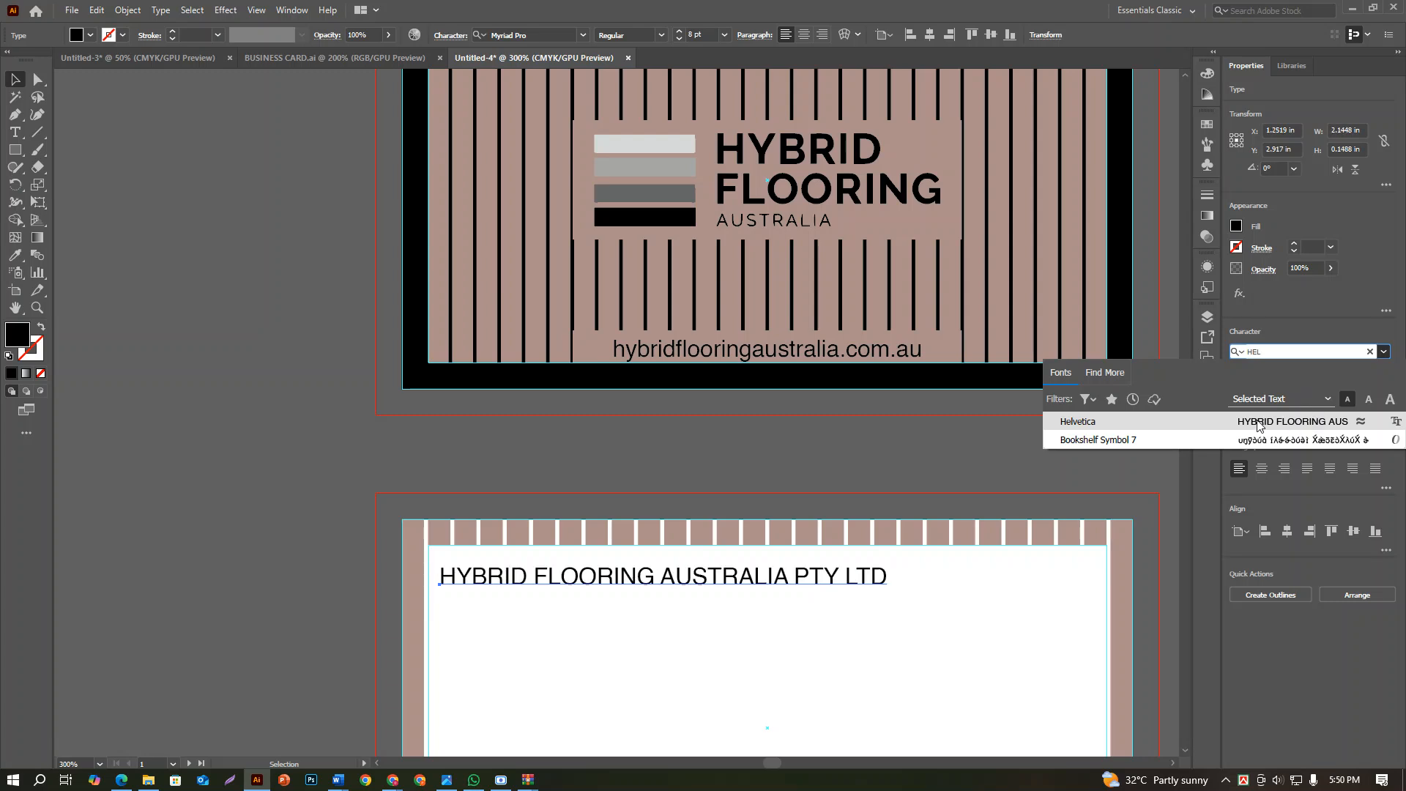
pyautogui.click(1262, 422)
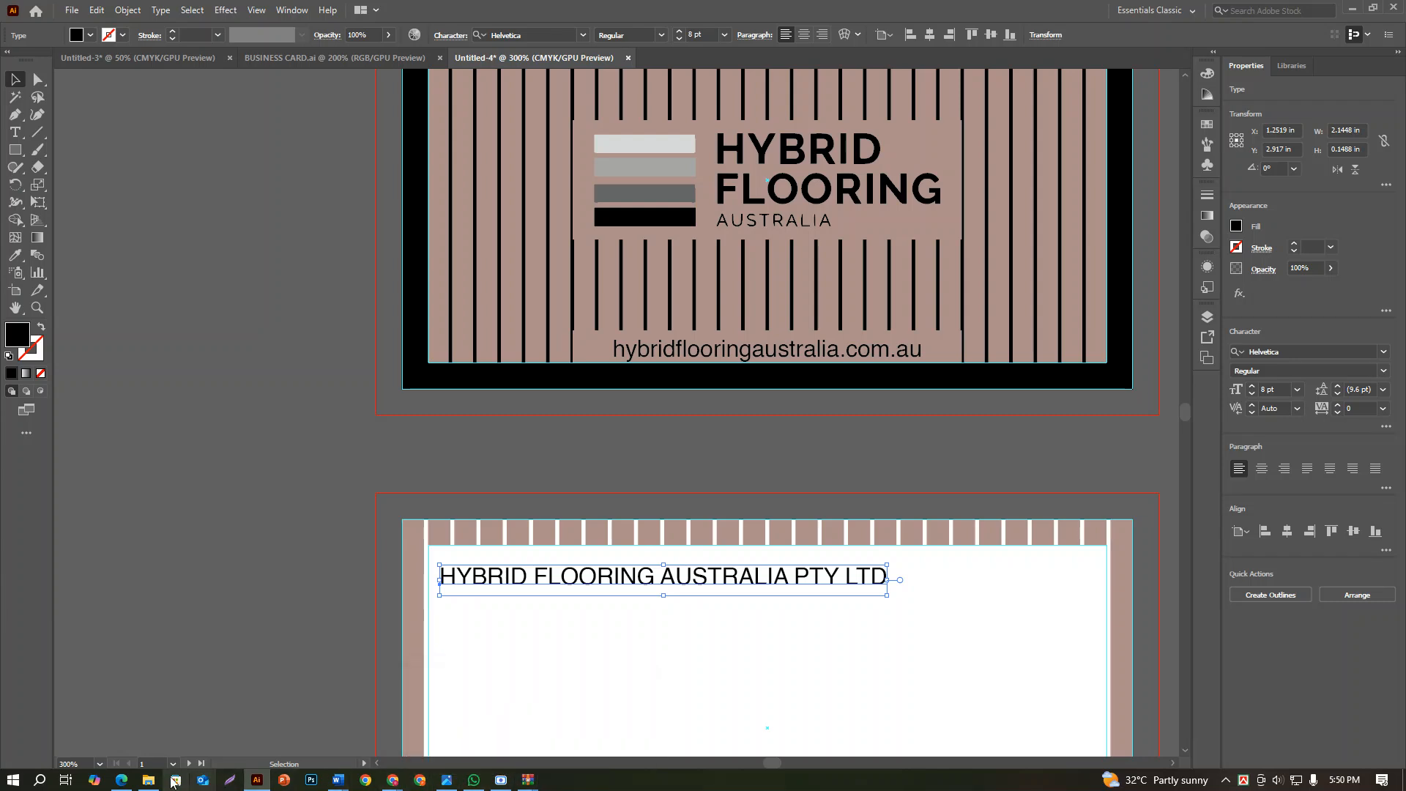
# Switch to the helvetica-255.zip archive in WinRAR, install the Helvetica-Bold.ttf font from it, and close the preview and archive
pyautogui.moveTo(157, 782)
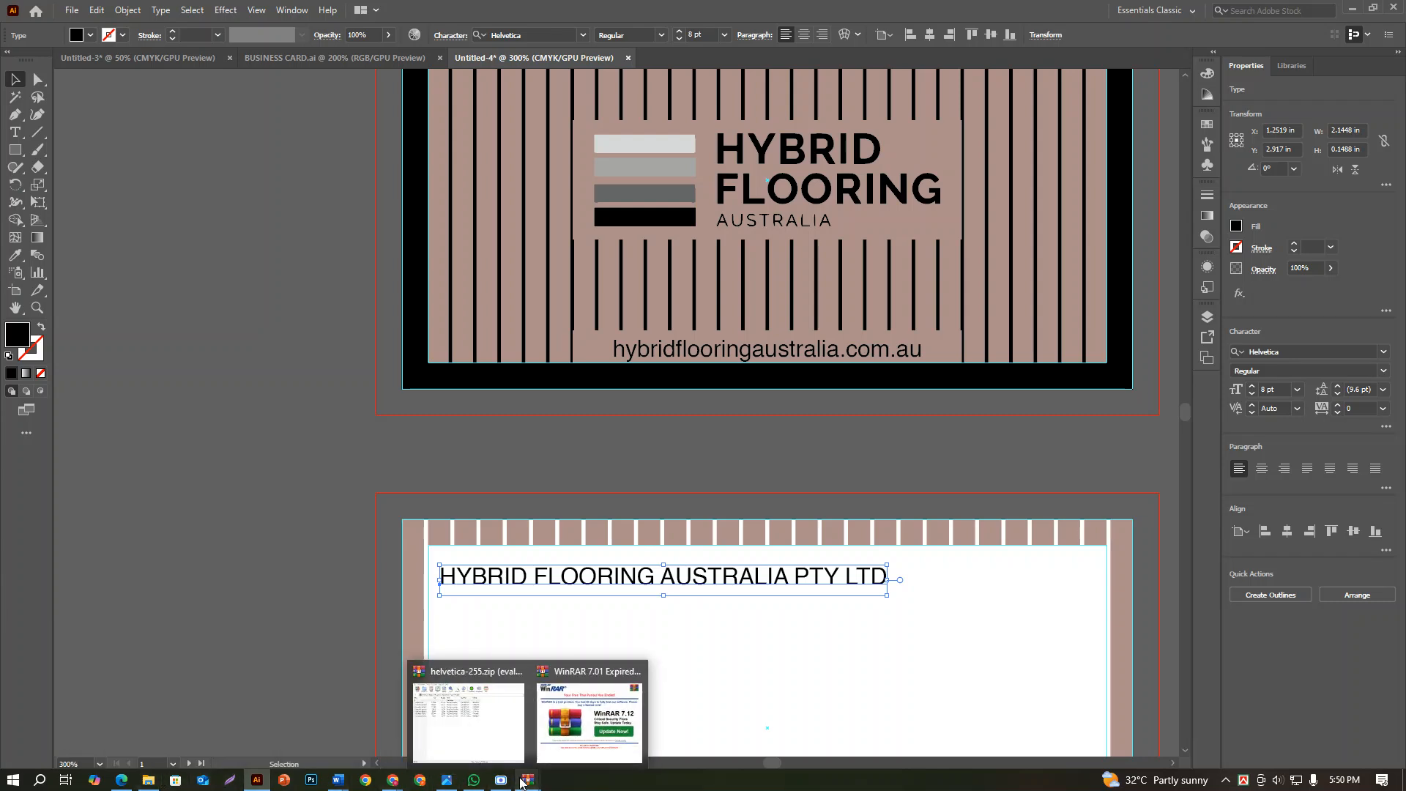
pyautogui.click(489, 725)
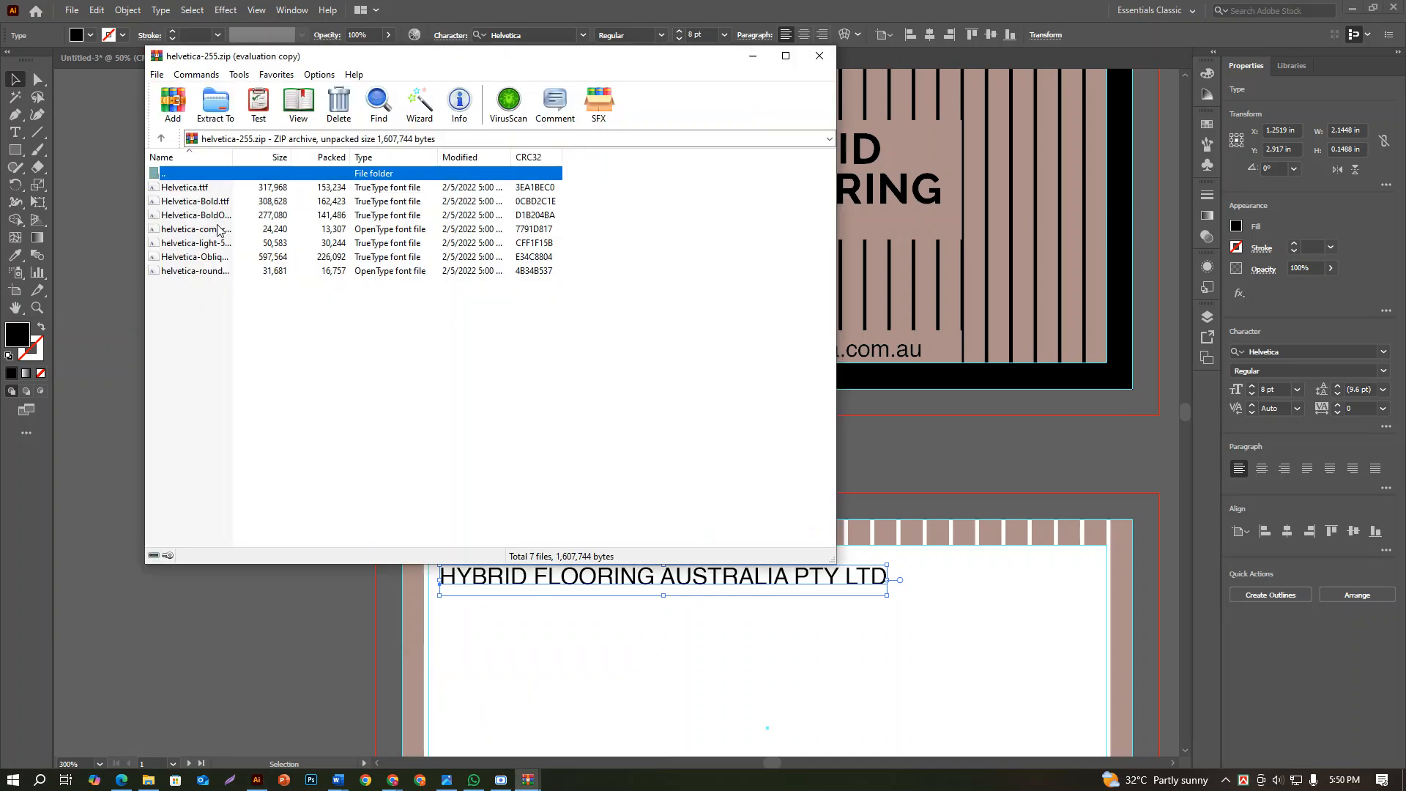
pyautogui.click(208, 202)
pyautogui.doubleClick(208, 202)
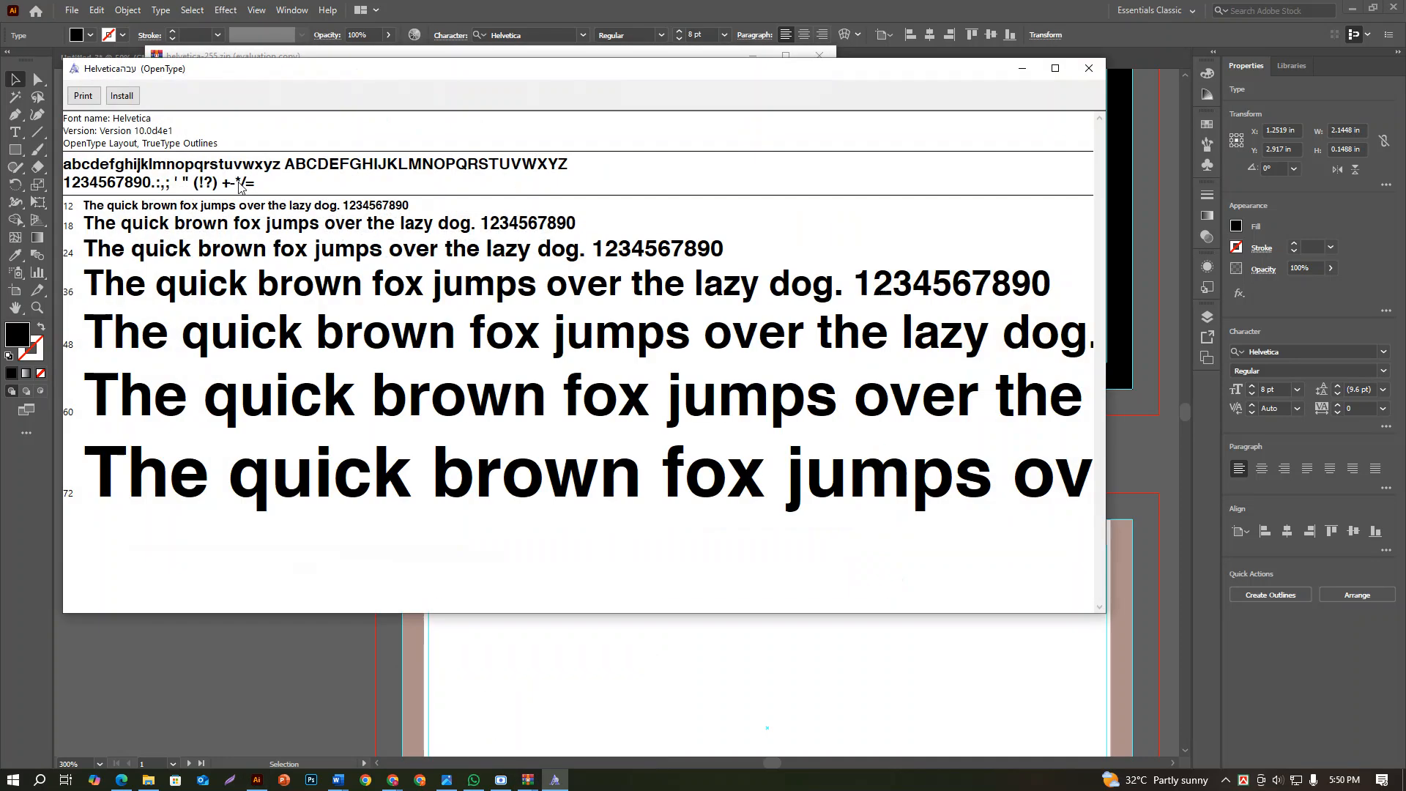
pyautogui.click(122, 97)
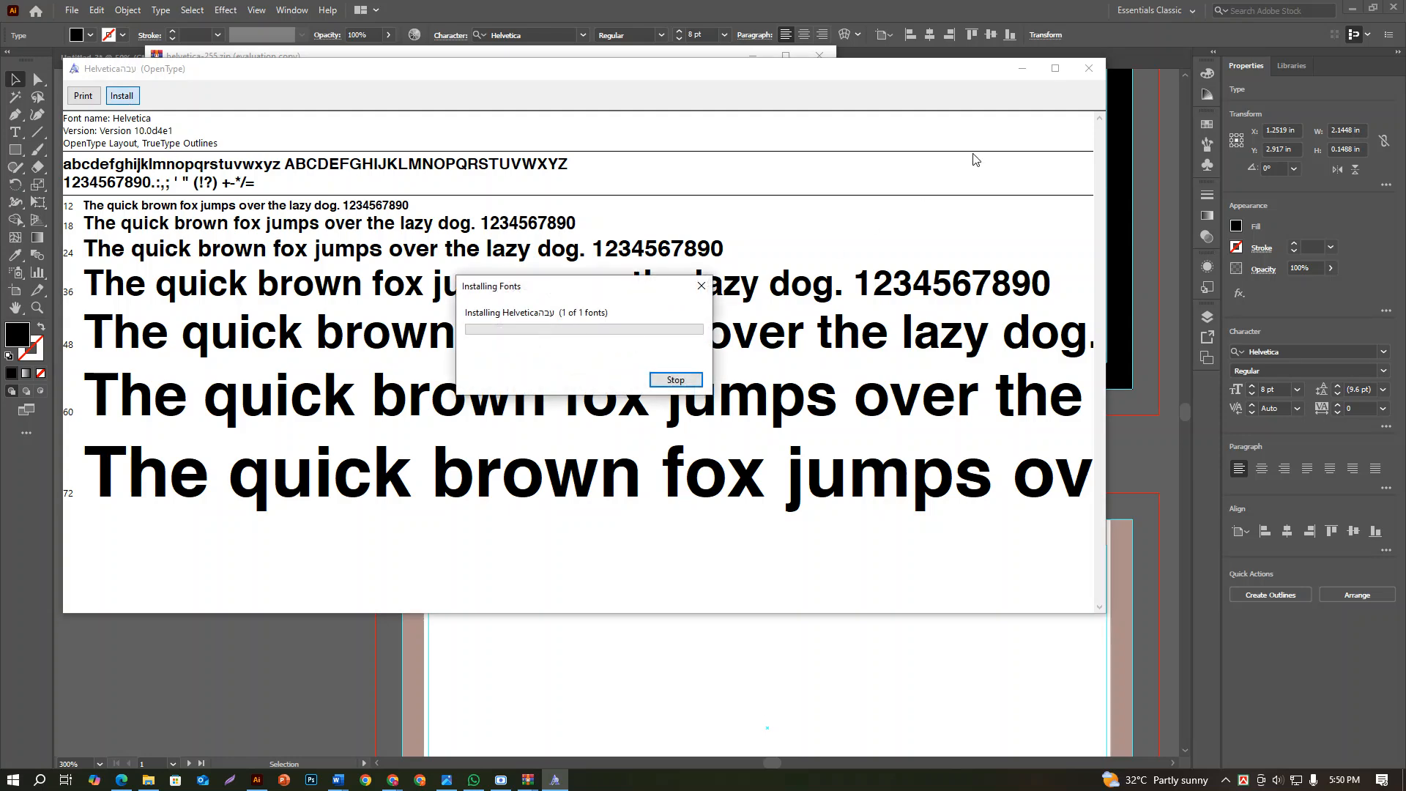
pyautogui.click(1088, 70)
pyautogui.click(817, 65)
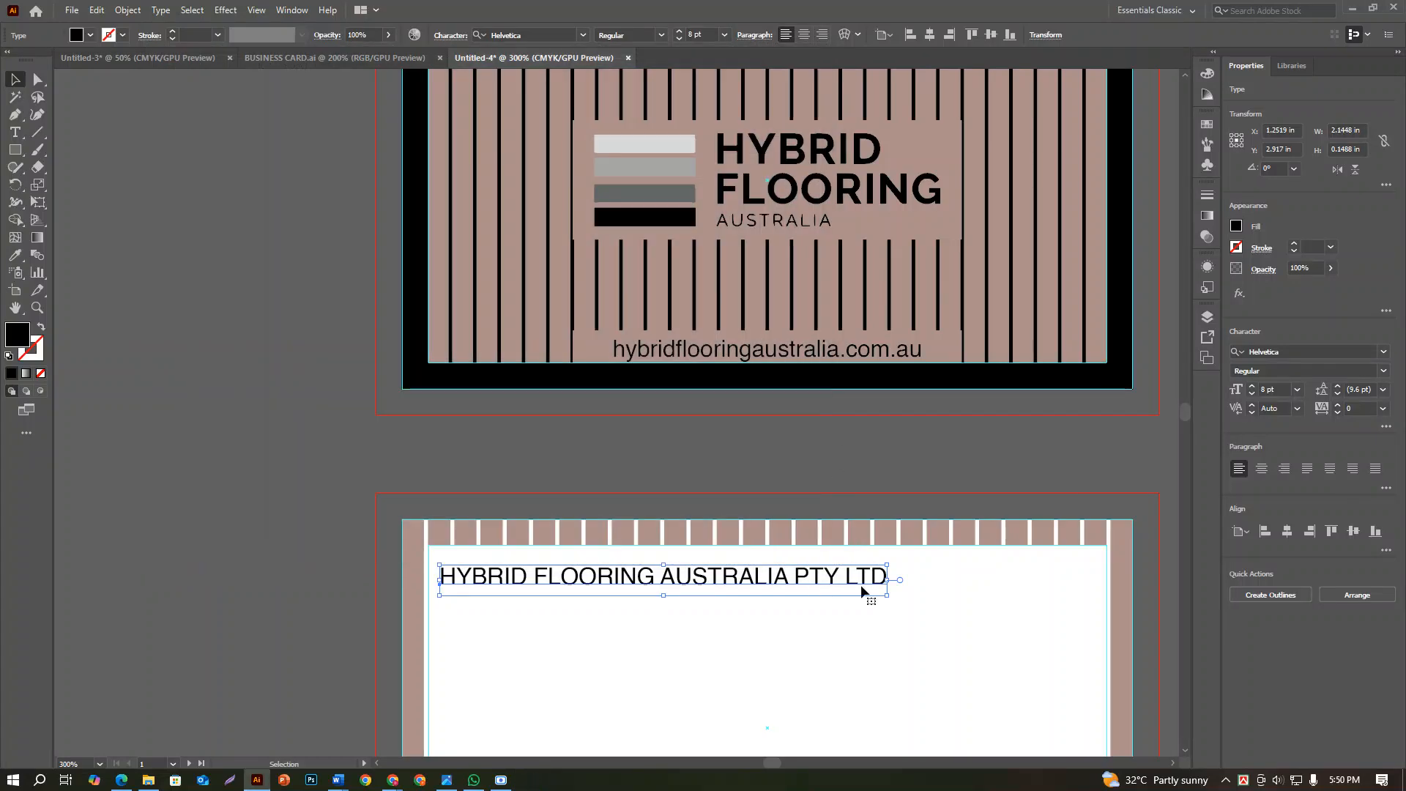
# Set the company name in Helvetica Bold and align its left edge with the white rectangle on the second card
pyautogui.click(1384, 371)
pyautogui.click(1312, 402)
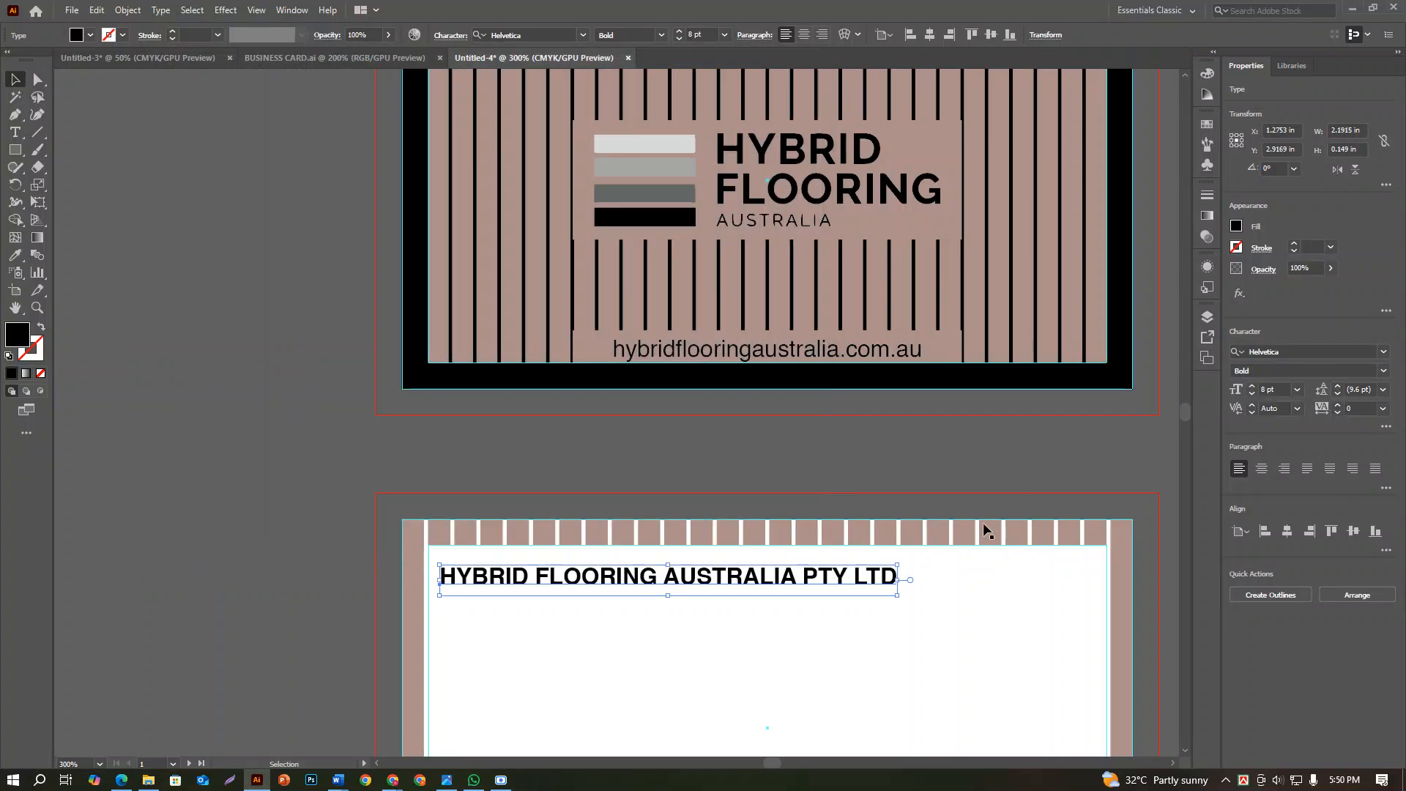
pyautogui.click(754, 668)
pyautogui.scroll(-1, 753, 651)
pyautogui.scroll(-2, 754, 649)
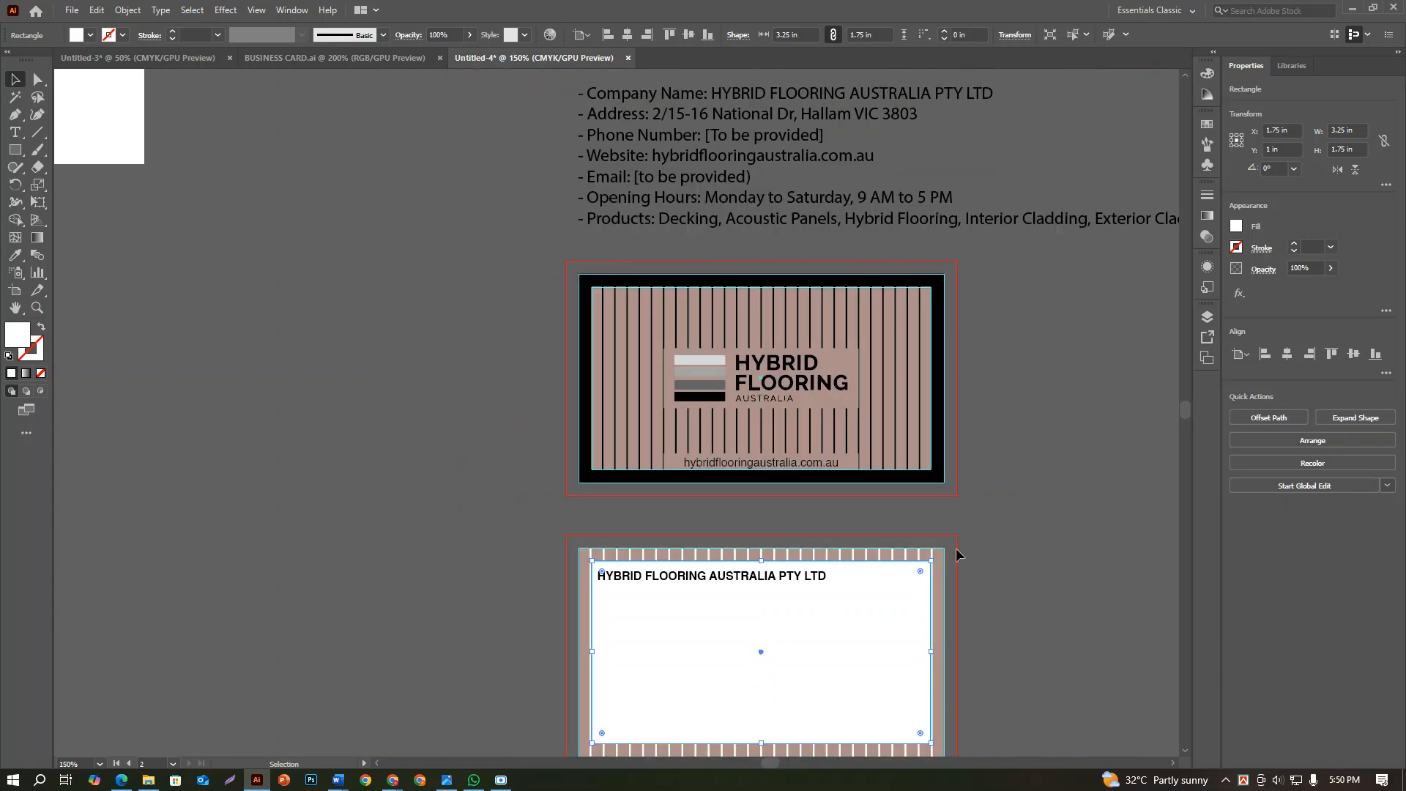
pyautogui.click(1020, 544)
pyautogui.scroll(5, 739, 637)
pyautogui.click(582, 479)
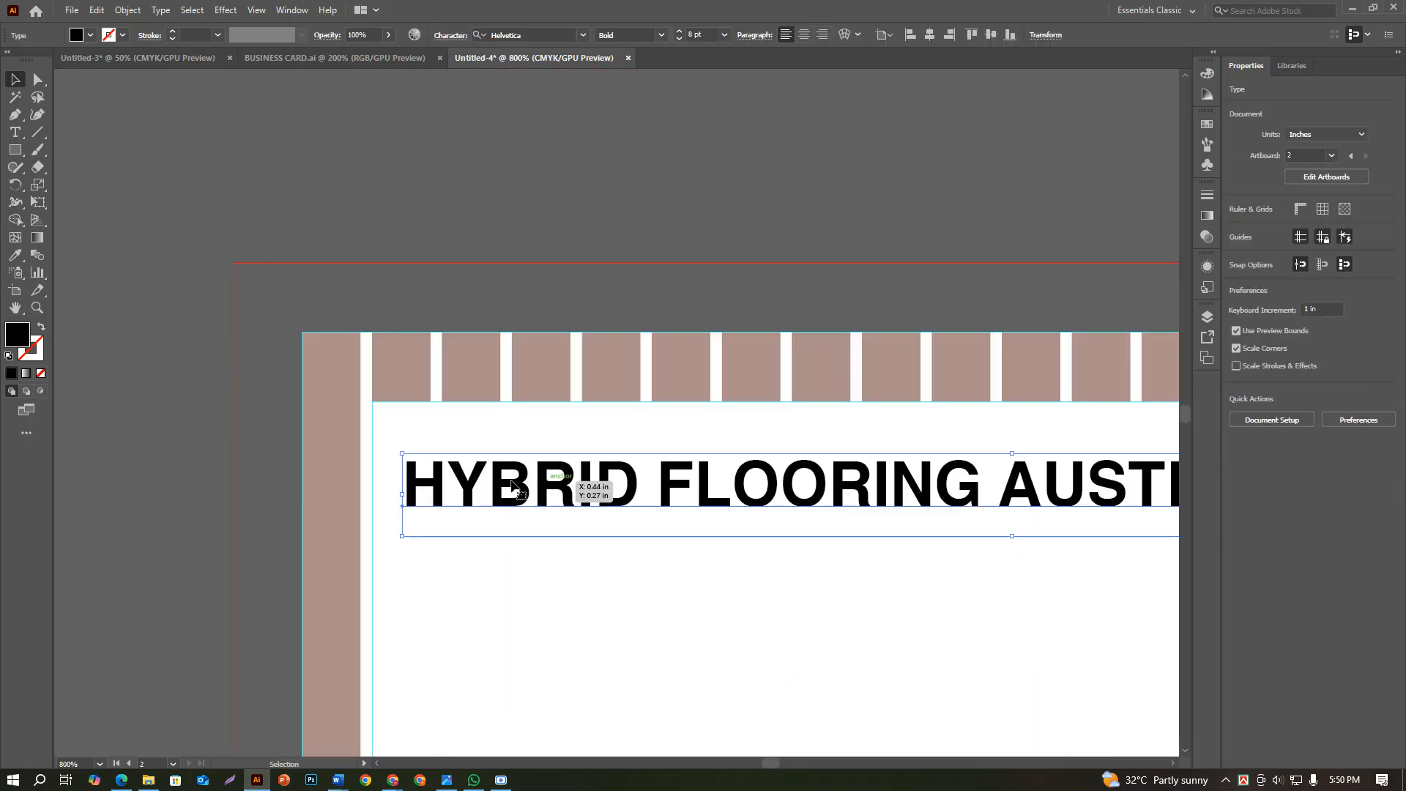
pyautogui.keyDown('shift'); pyautogui.click(407, 561); pyautogui.keyUp('shift')
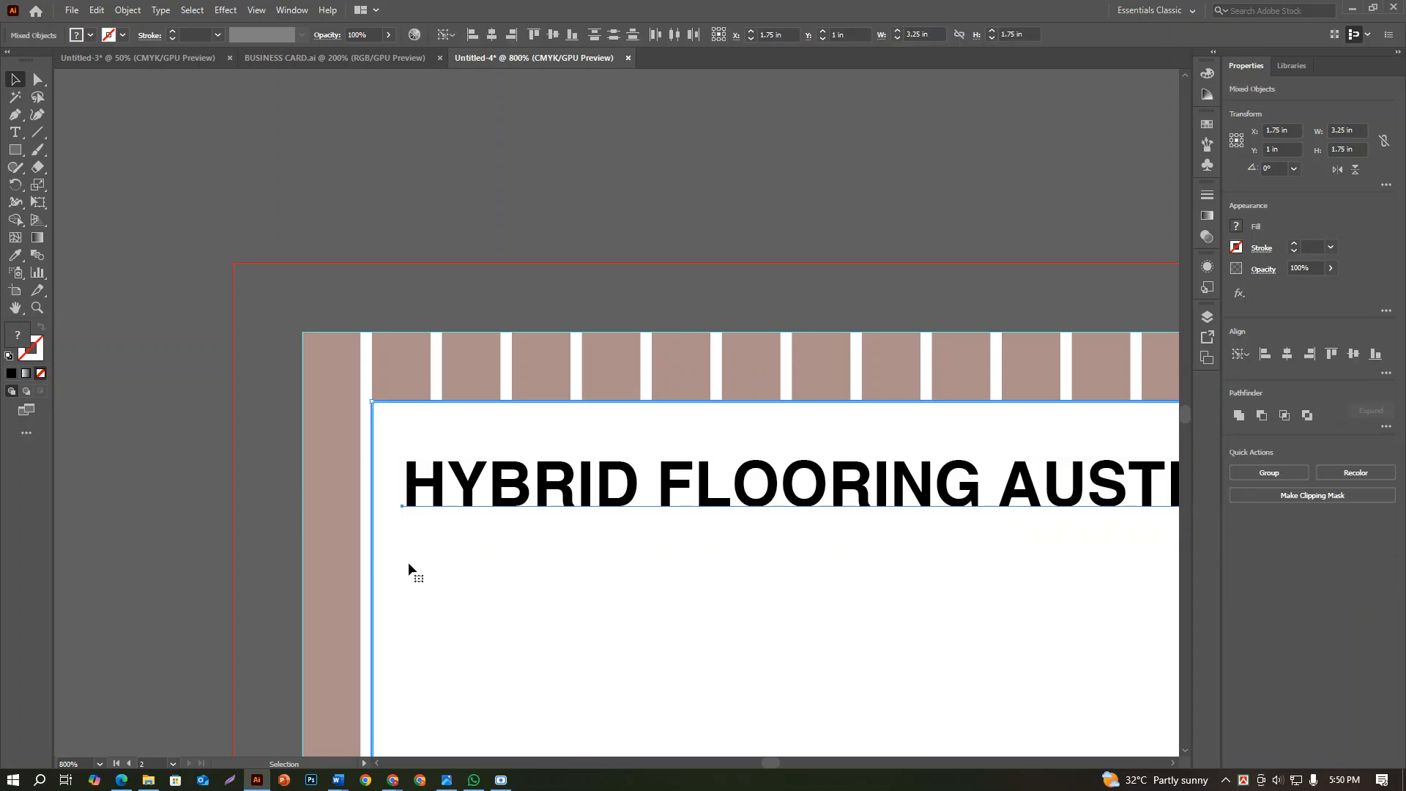
pyautogui.click(1262, 352)
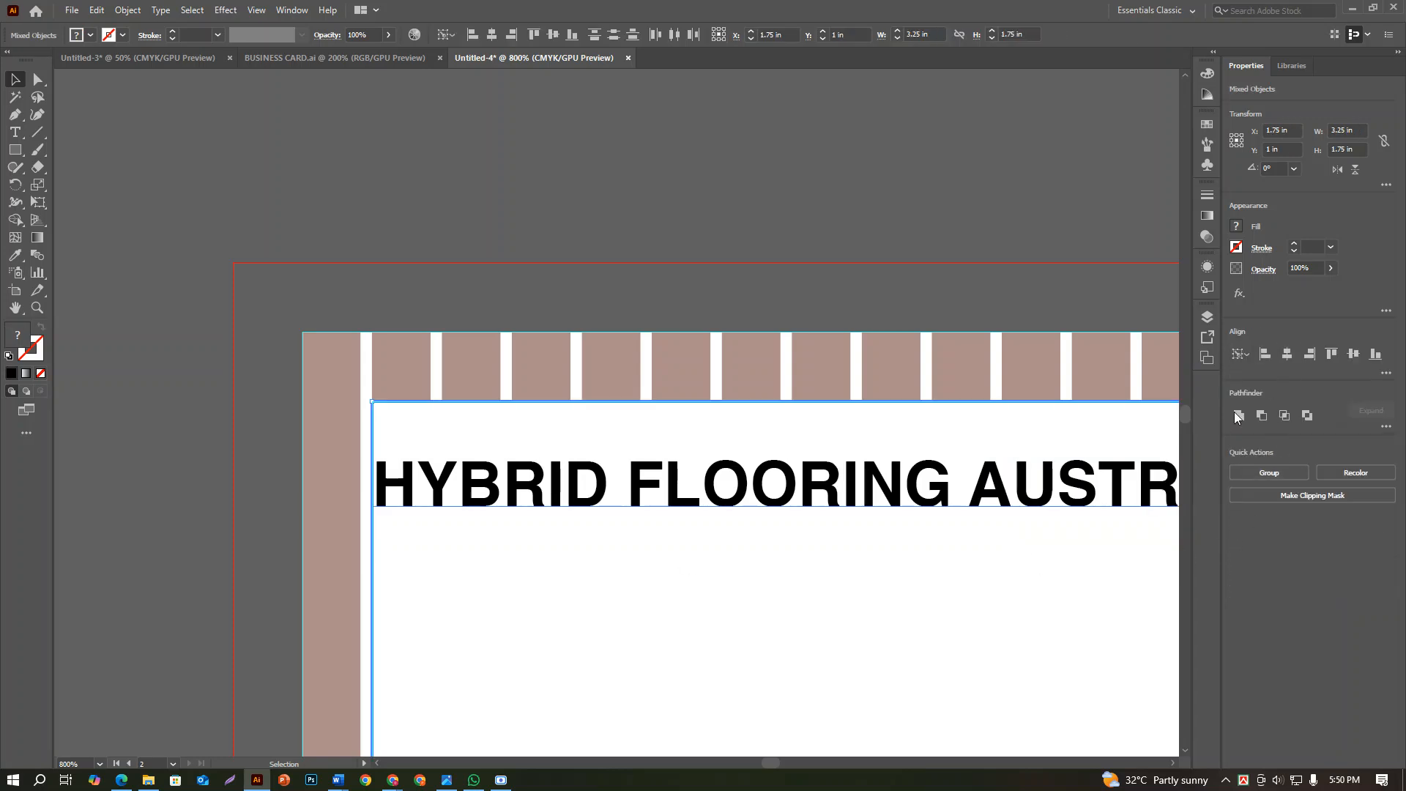
pyautogui.scroll(-2, 866, 614)
pyautogui.click(353, 522)
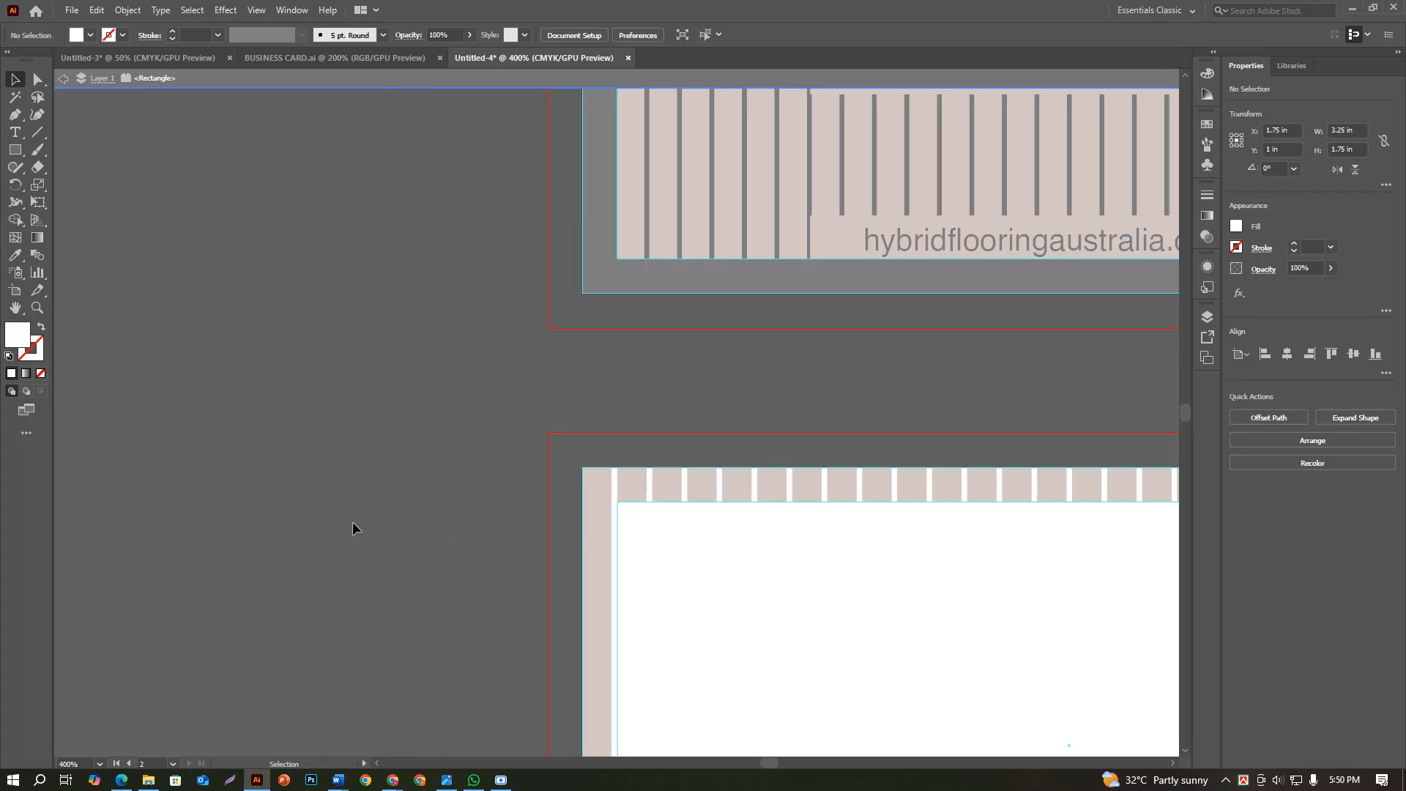
# Review the contest details text above the cards and the overall layout of both card sides and the logo artboard
pyautogui.scroll(-2, 364, 526)
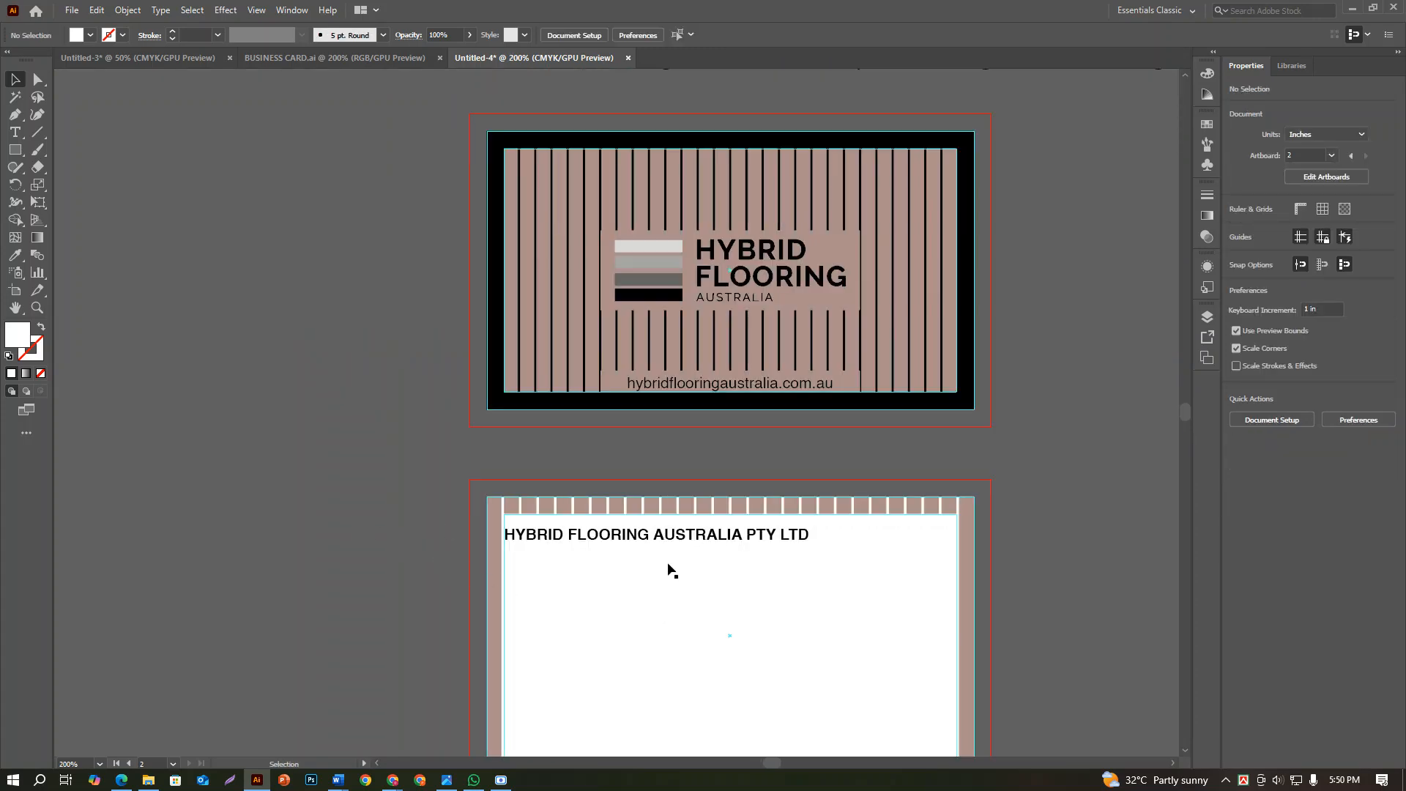
pyautogui.scroll(-1, 689, 564)
pyautogui.scroll(2, 648, 491)
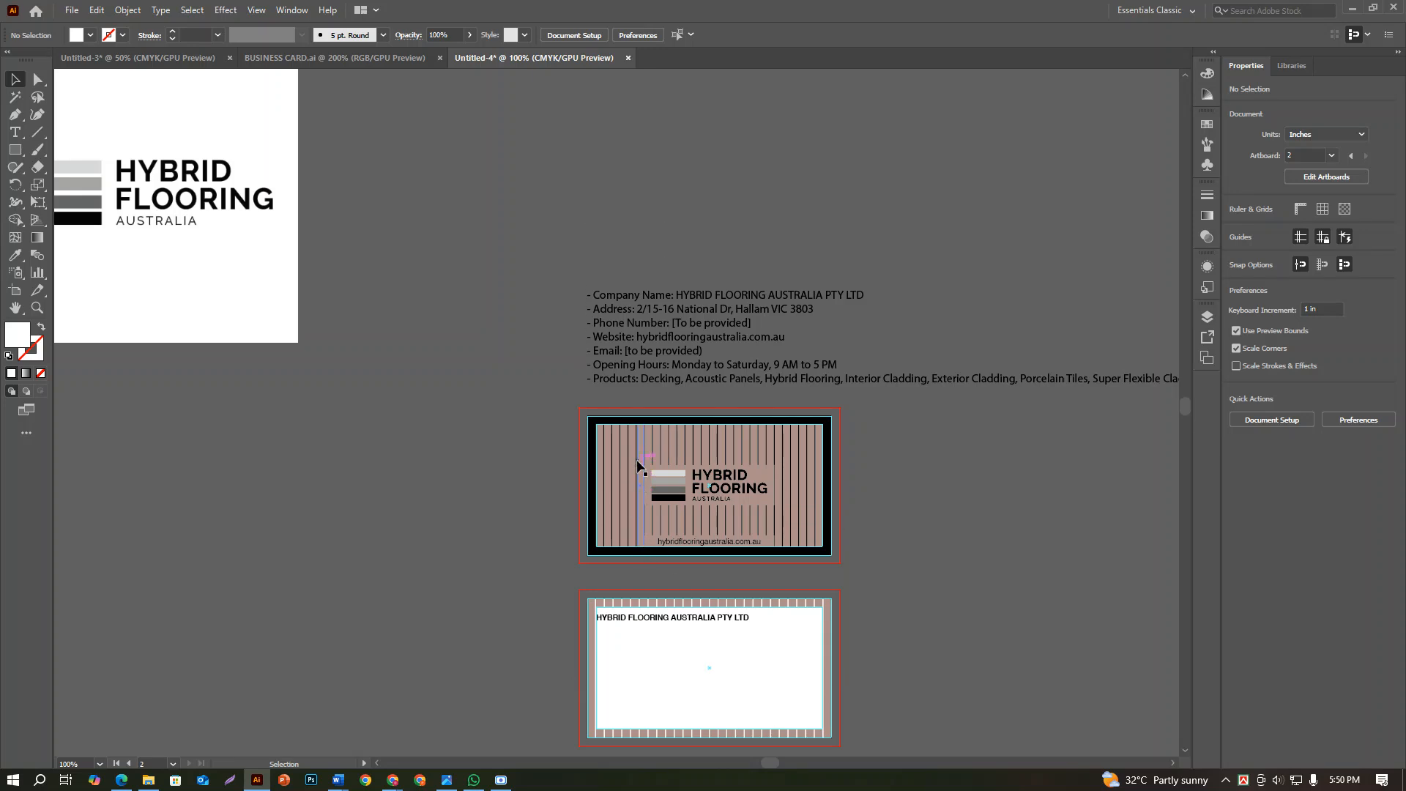
pyautogui.scroll(-1, 646, 344)
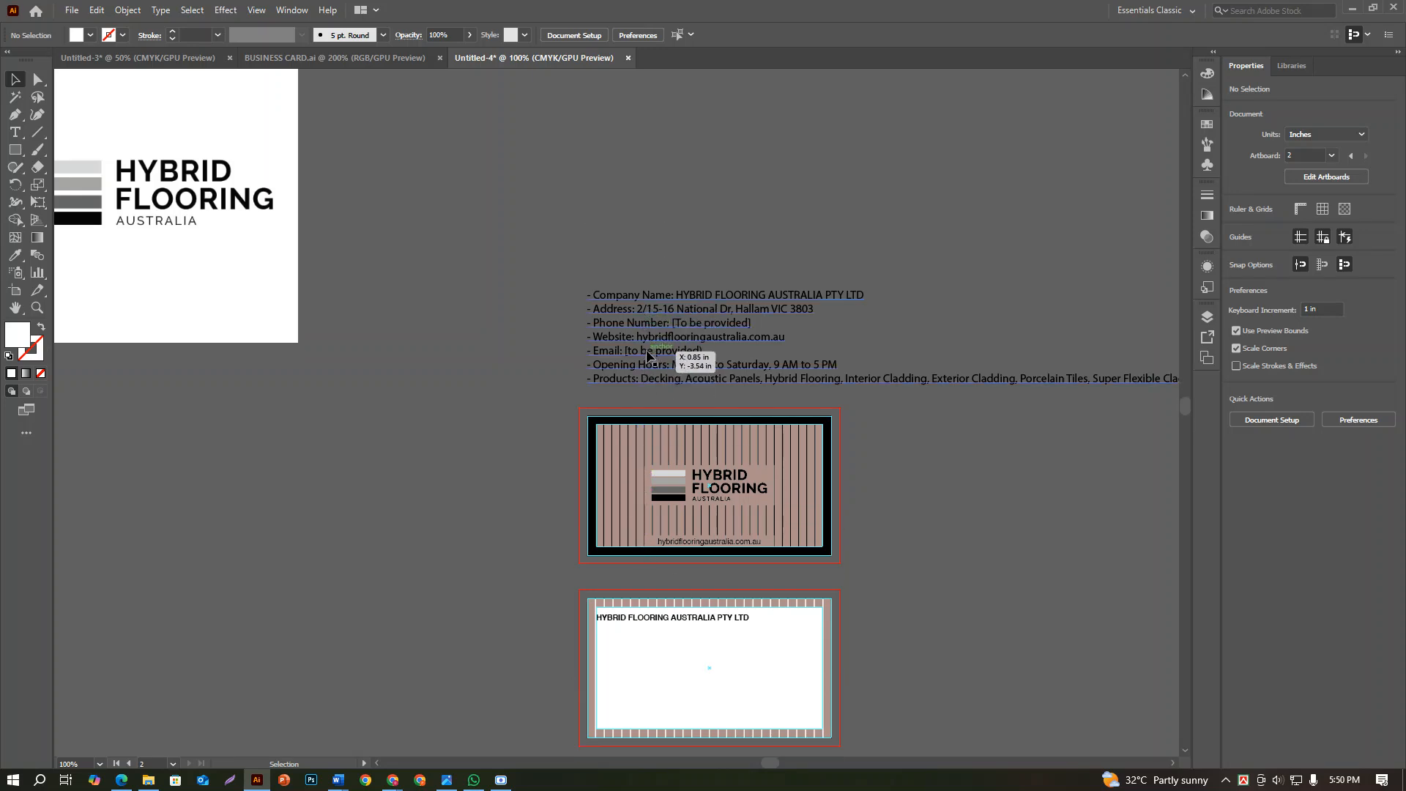
pyautogui.scroll(-2, 648, 357)
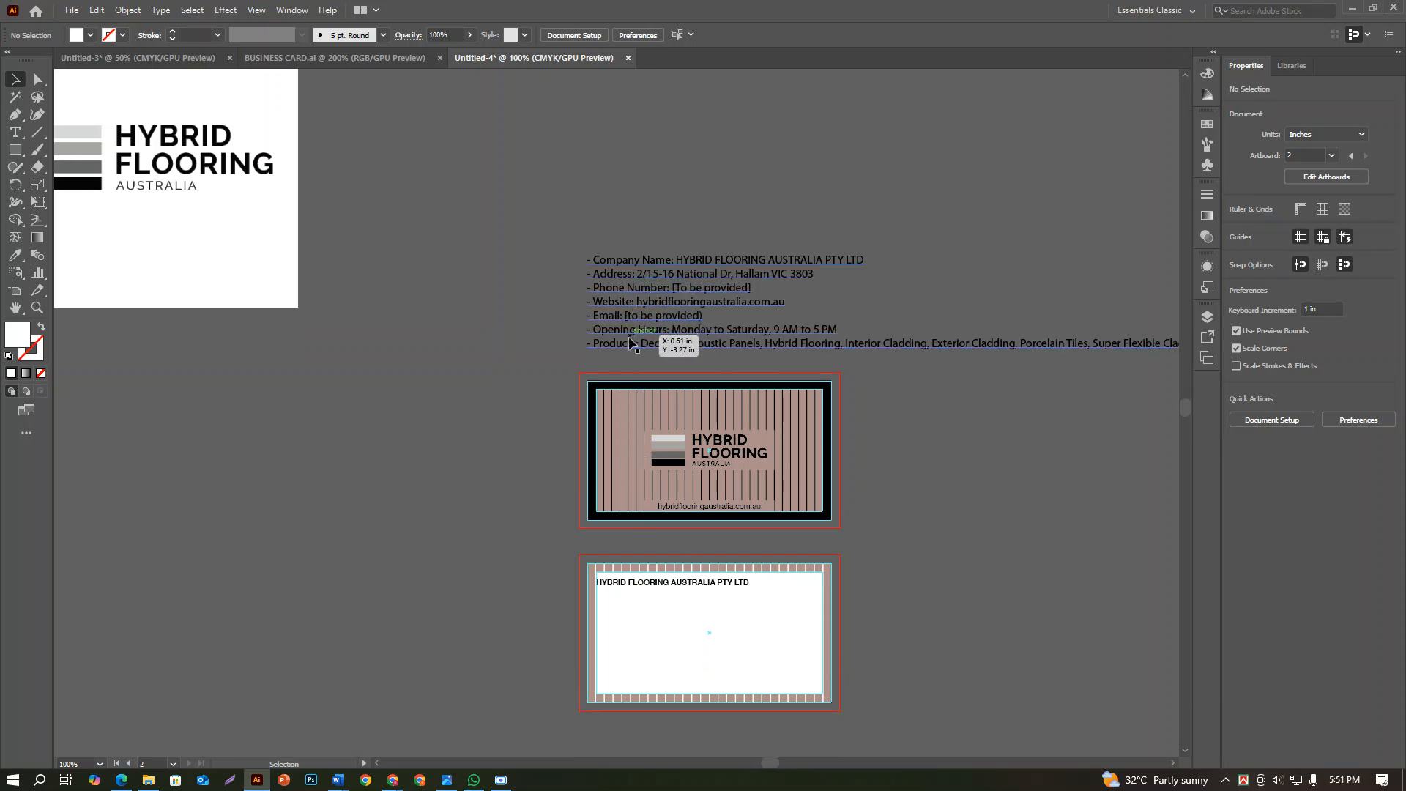
pyautogui.scroll(-3, 631, 358)
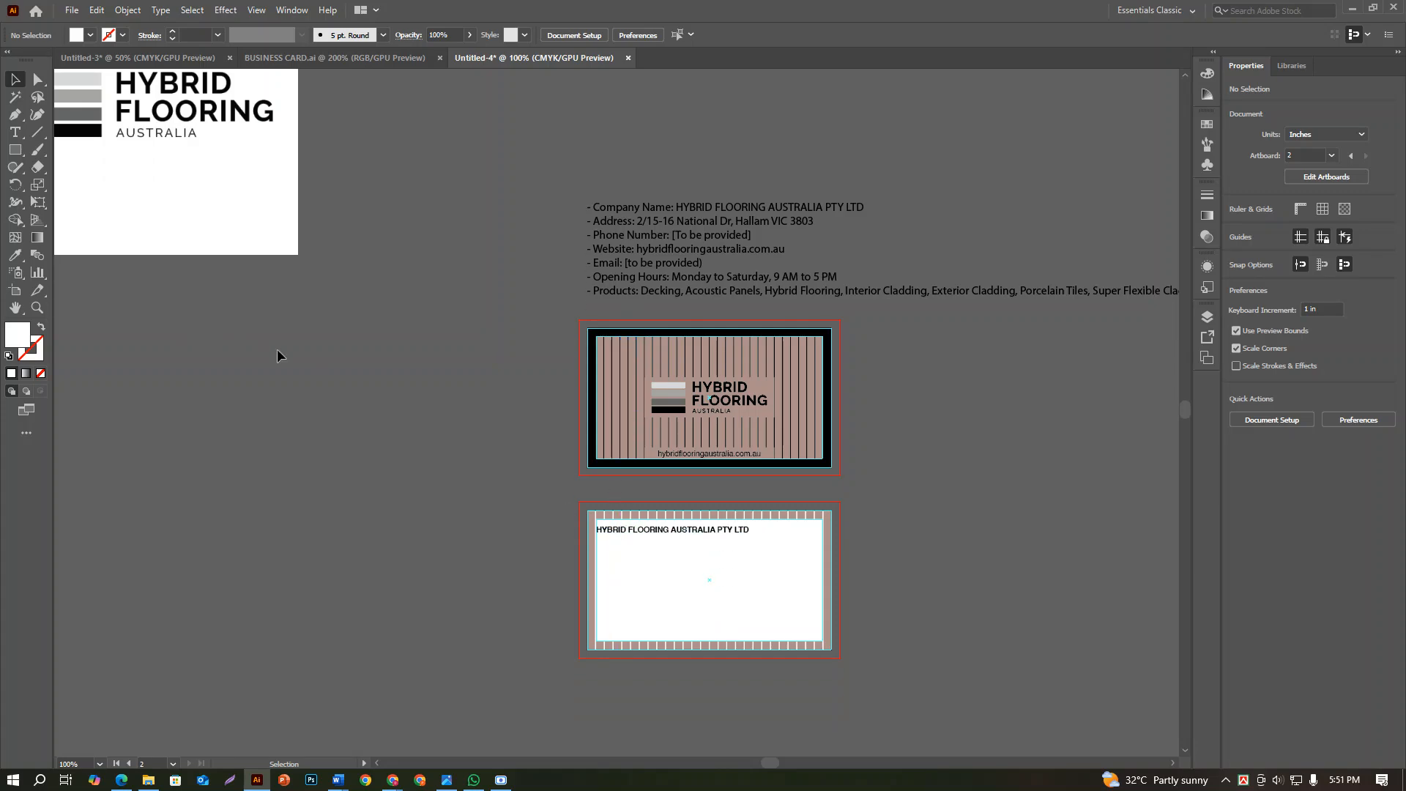
pyautogui.scroll(-2, 204, 288)
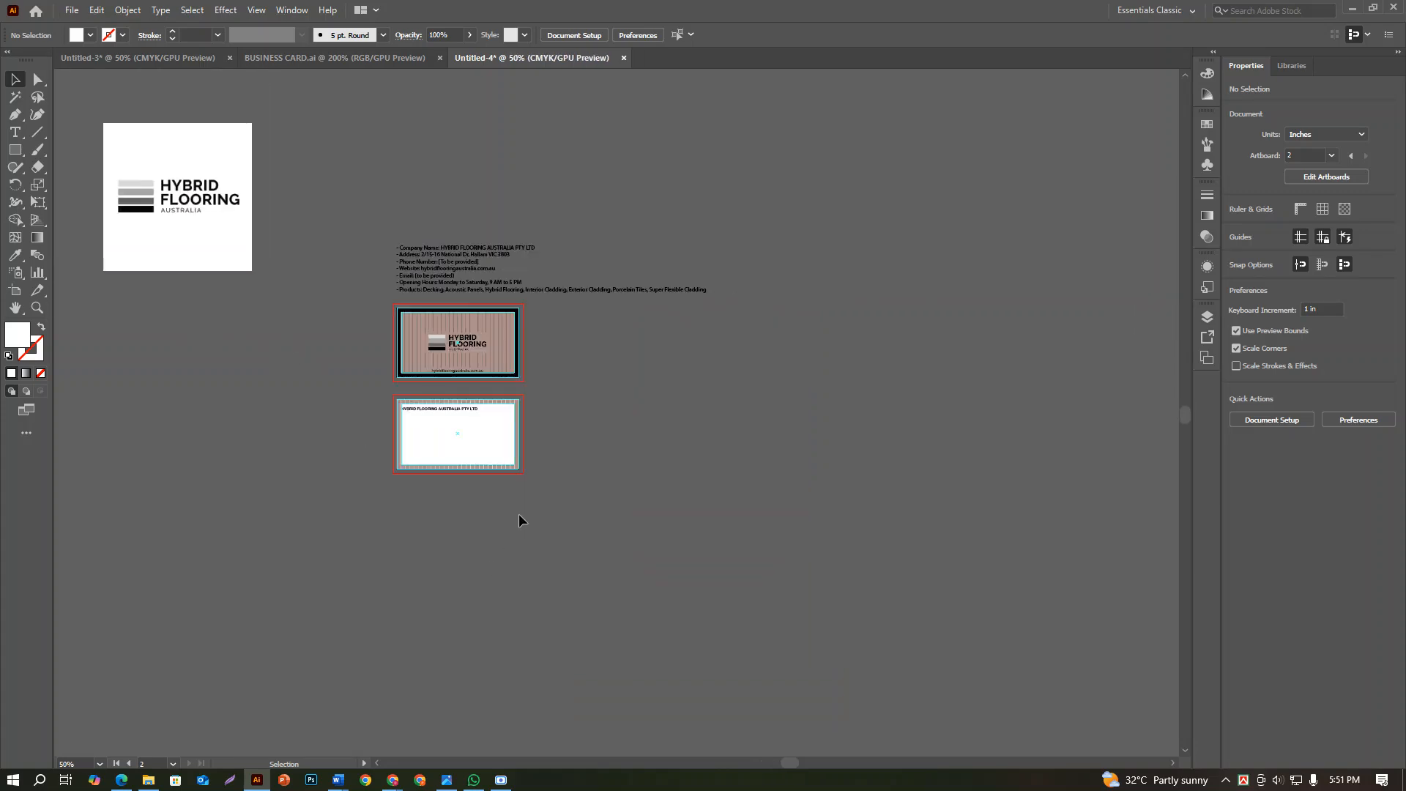
pyautogui.scroll(-1, 275, 93)
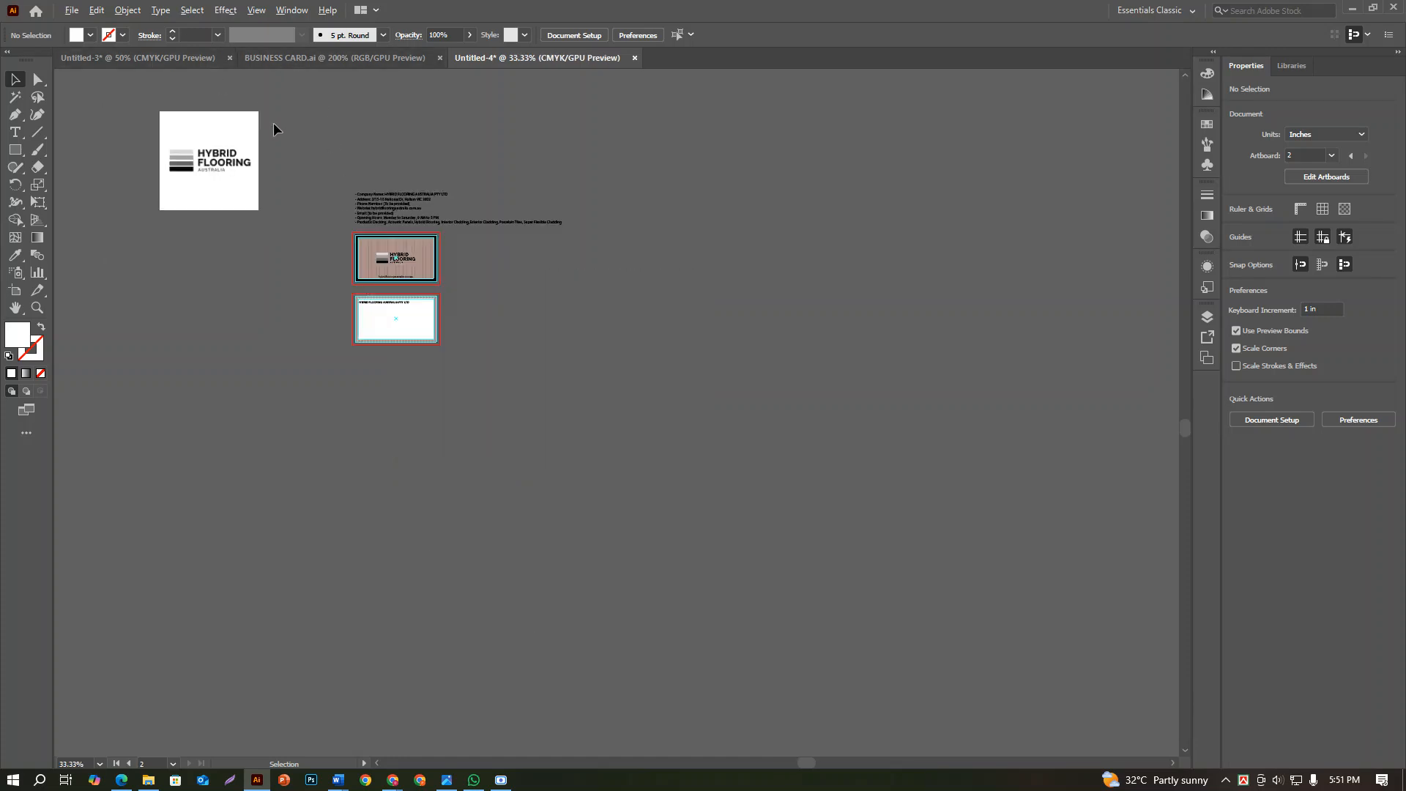
# Place the reference image IMG_8805 from Downloads on the empty canvas beside the two cards
pyautogui.moveTo(286, 132); pyautogui.dragTo(344, 277)
pyautogui.click(66, 11)
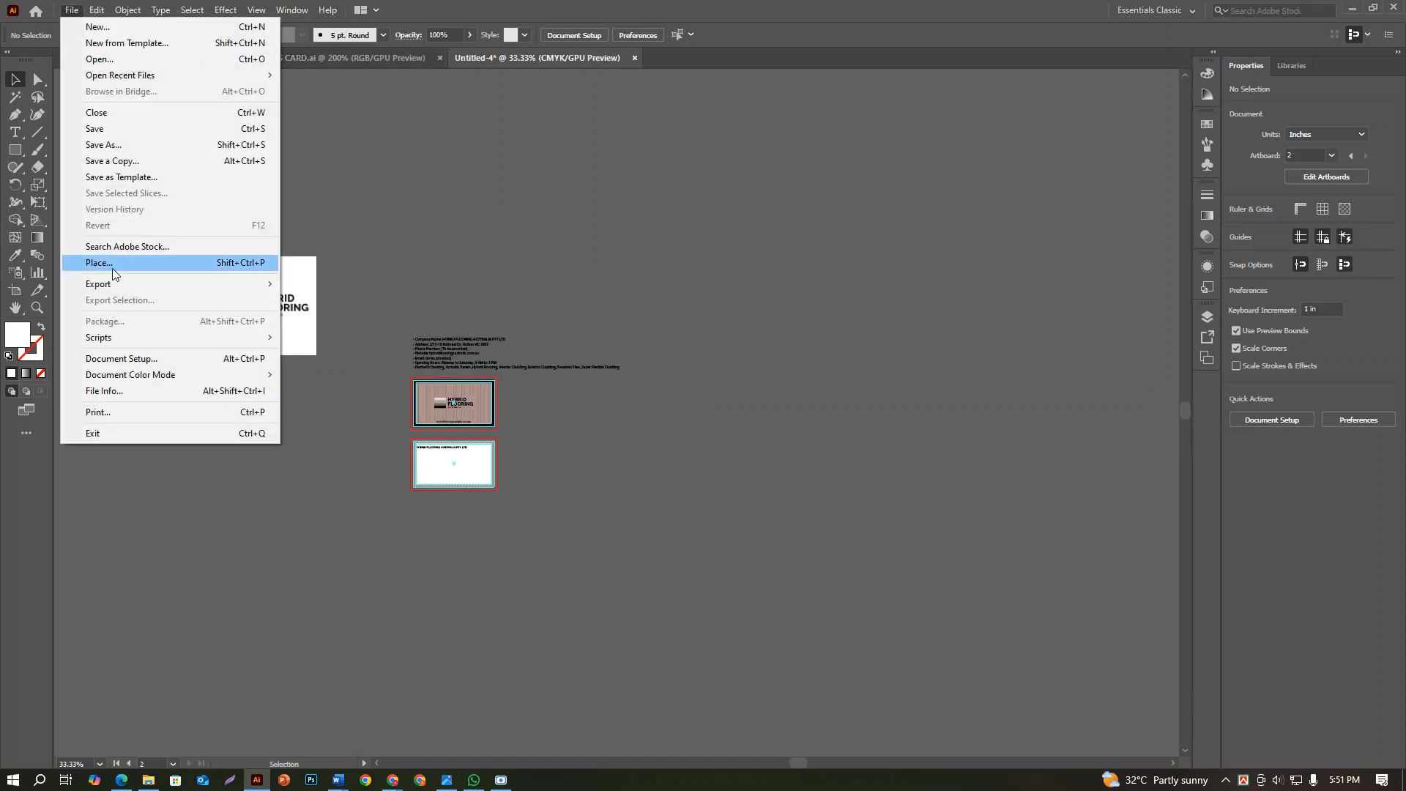
pyautogui.click(116, 268)
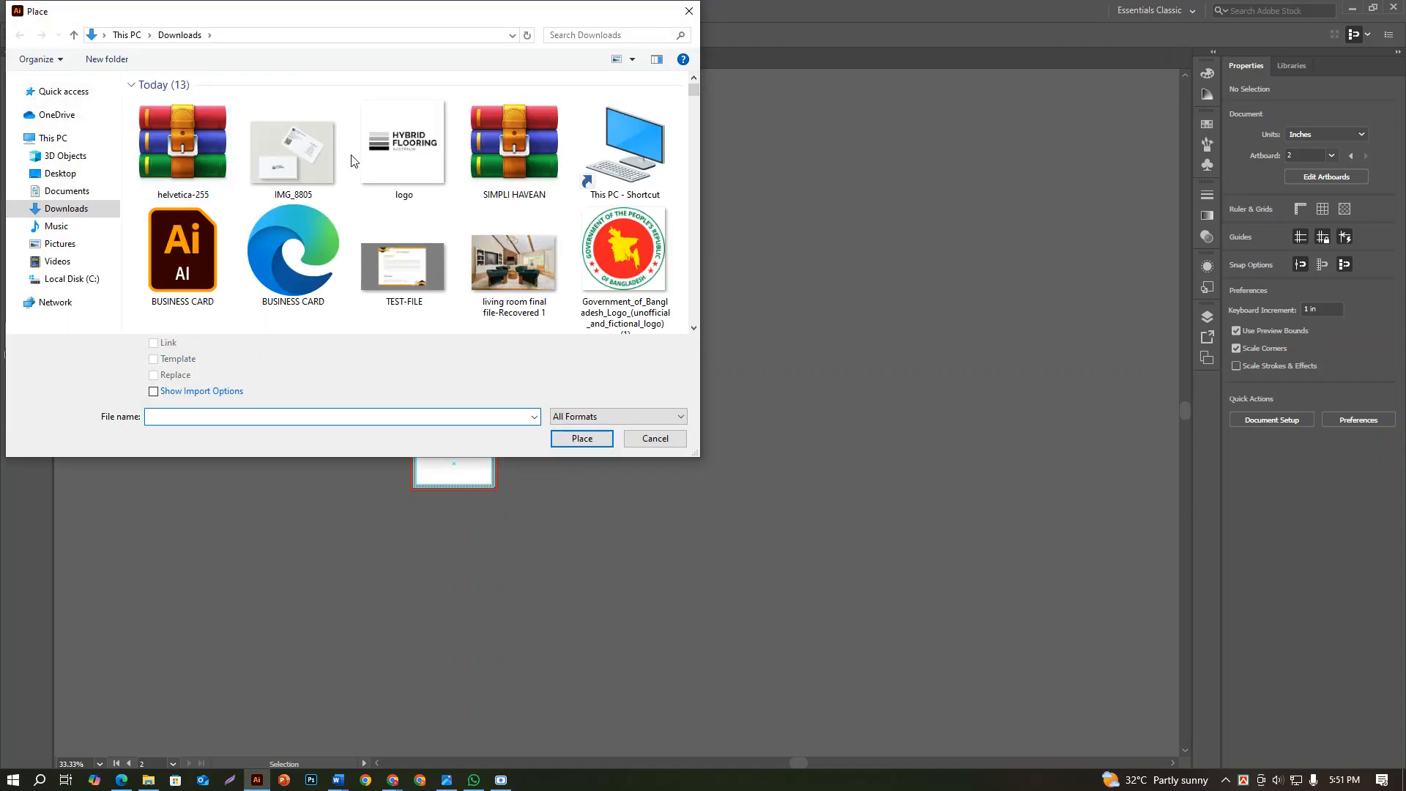
pyautogui.click(293, 150)
pyautogui.click(581, 439)
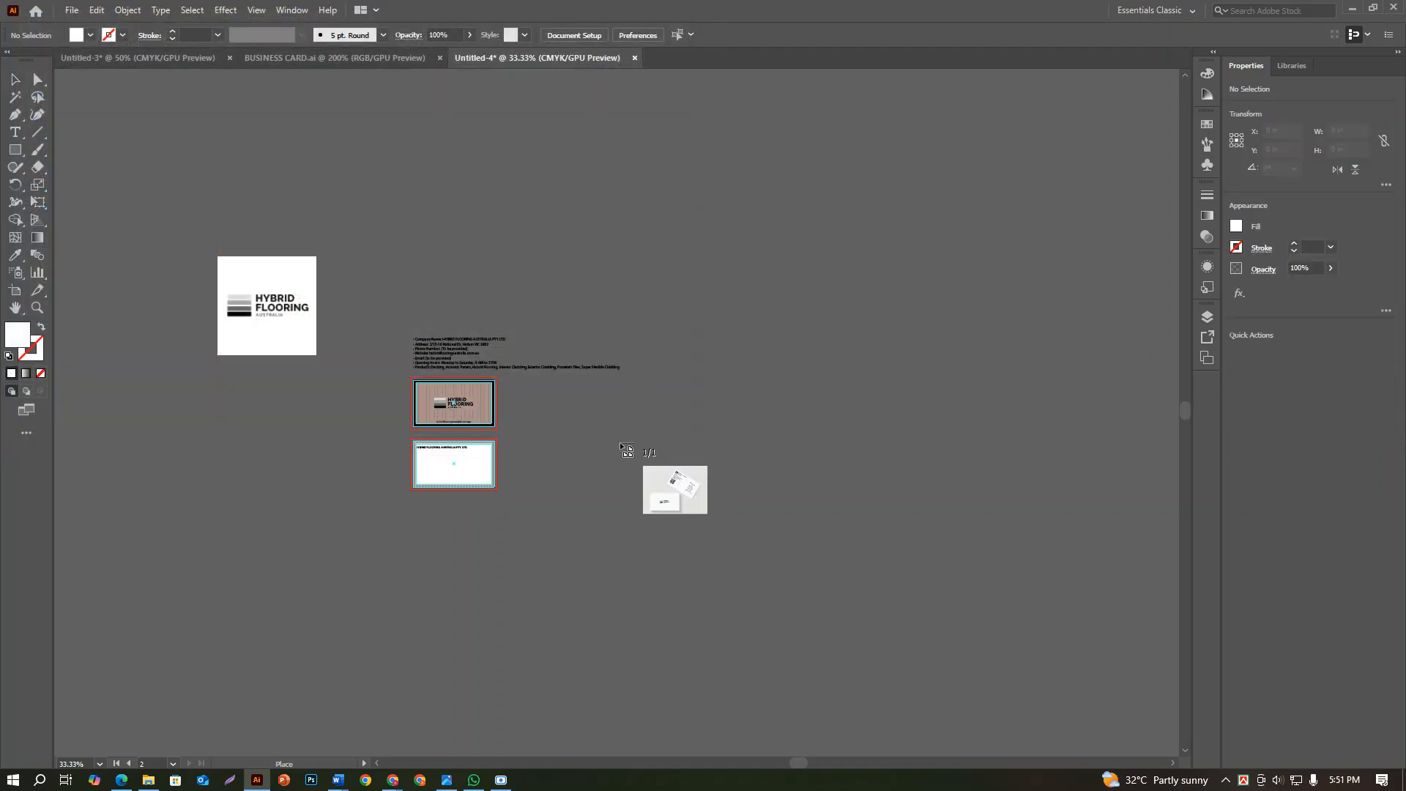
pyautogui.scroll(4, 628, 455)
pyautogui.moveTo(568, 433); pyautogui.dragTo(796, 638)
pyautogui.click(807, 608)
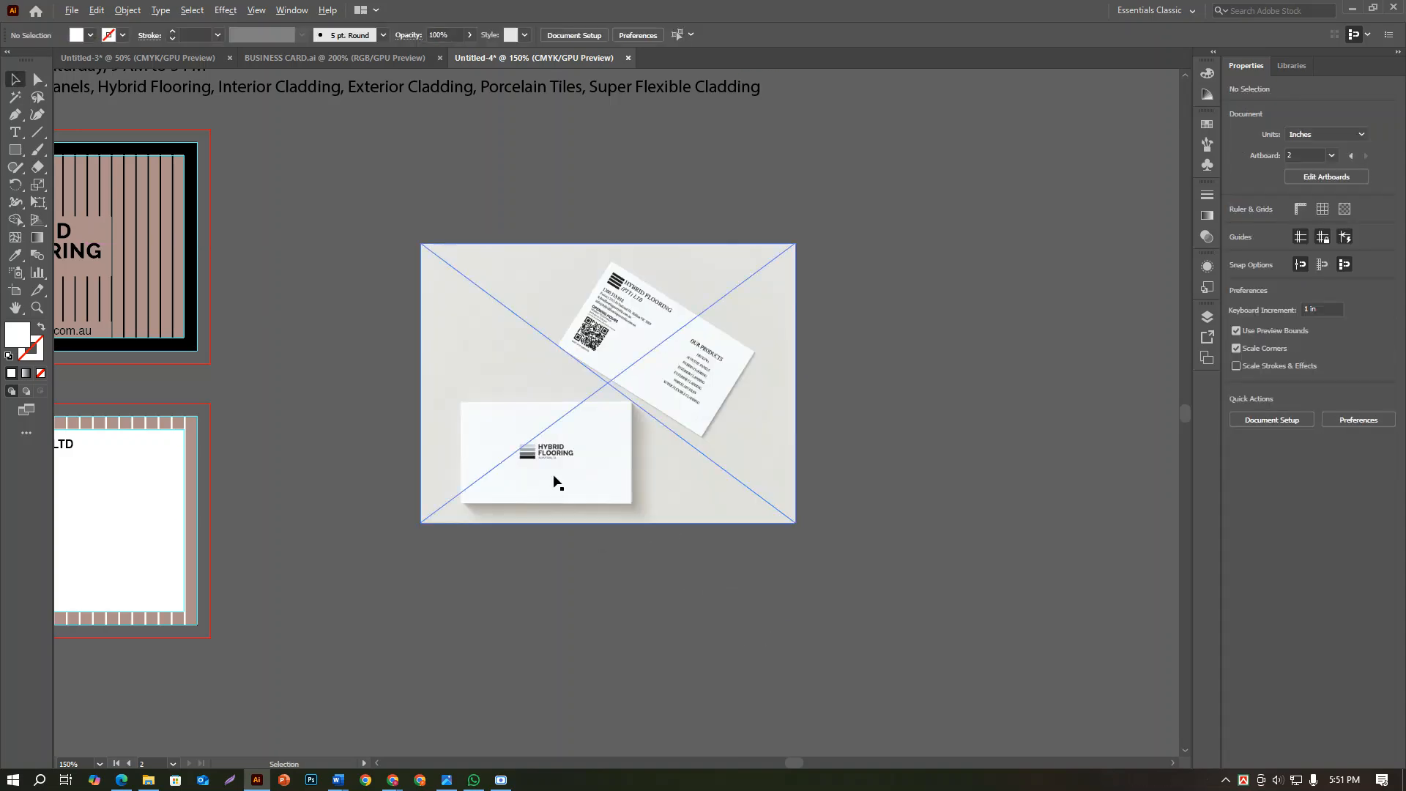
# Examine the placed reference image up close, reading the sample card's contact details, opening hours, QR code and product list
pyautogui.scroll(4, 554, 480)
pyautogui.scroll(-1, 554, 480)
pyautogui.moveTo(622, 460); pyautogui.dragTo(568, 702)
pyautogui.scroll(2, 691, 421)
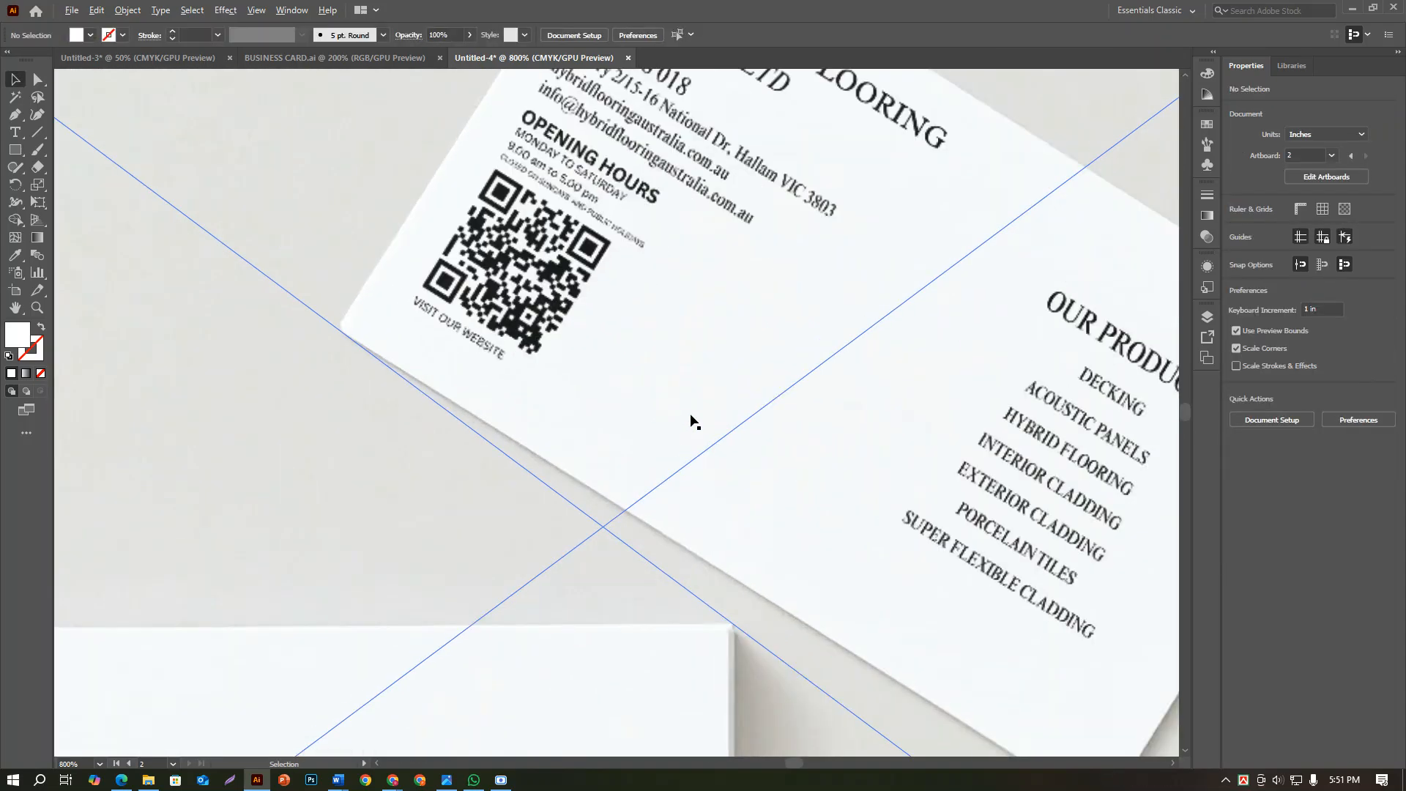
pyautogui.moveTo(638, 436); pyautogui.dragTo(493, 560)
pyautogui.scroll(-5, 549, 395)
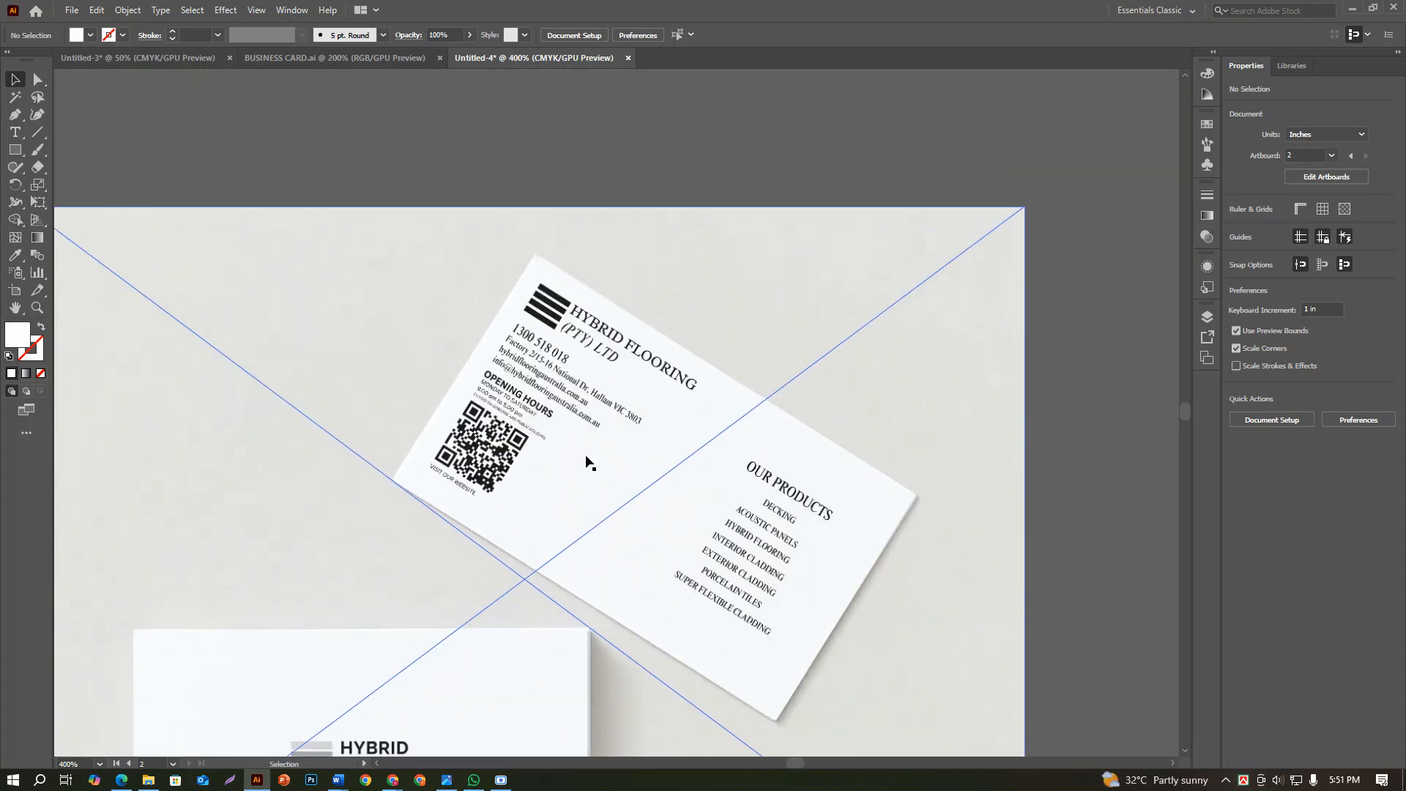
pyautogui.scroll(3, 596, 418)
pyautogui.scroll(2, 600, 405)
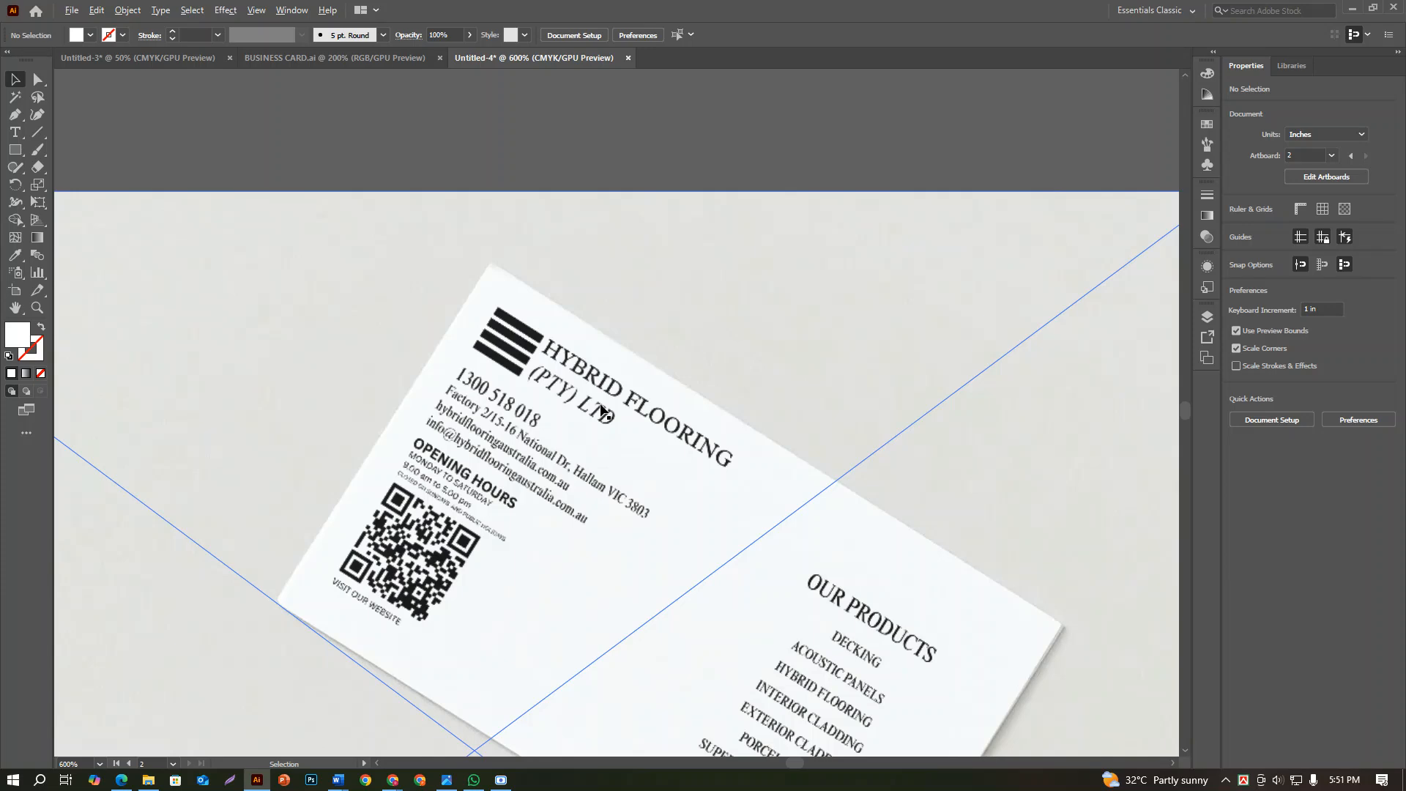
pyautogui.scroll(-3, 600, 414)
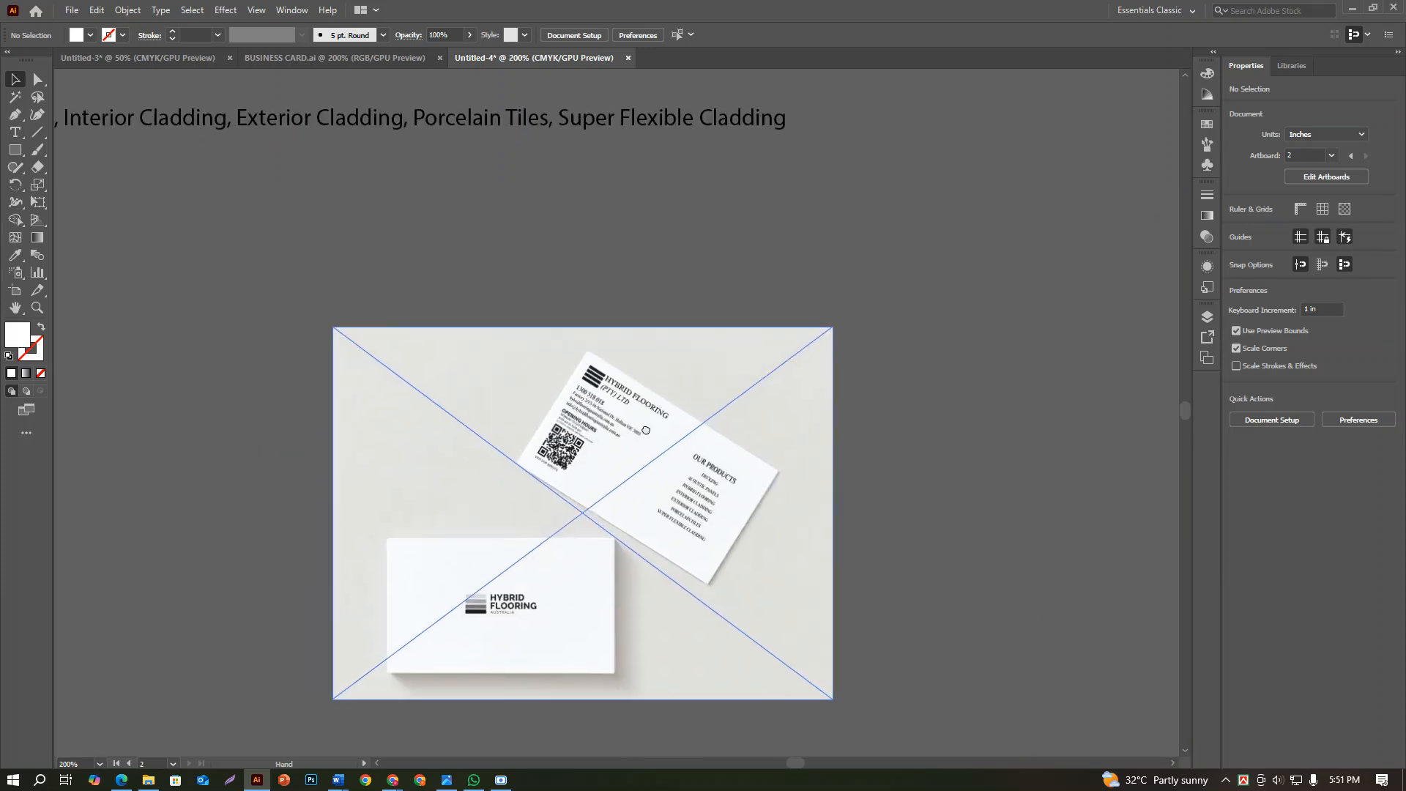
pyautogui.scroll(1, 666, 458)
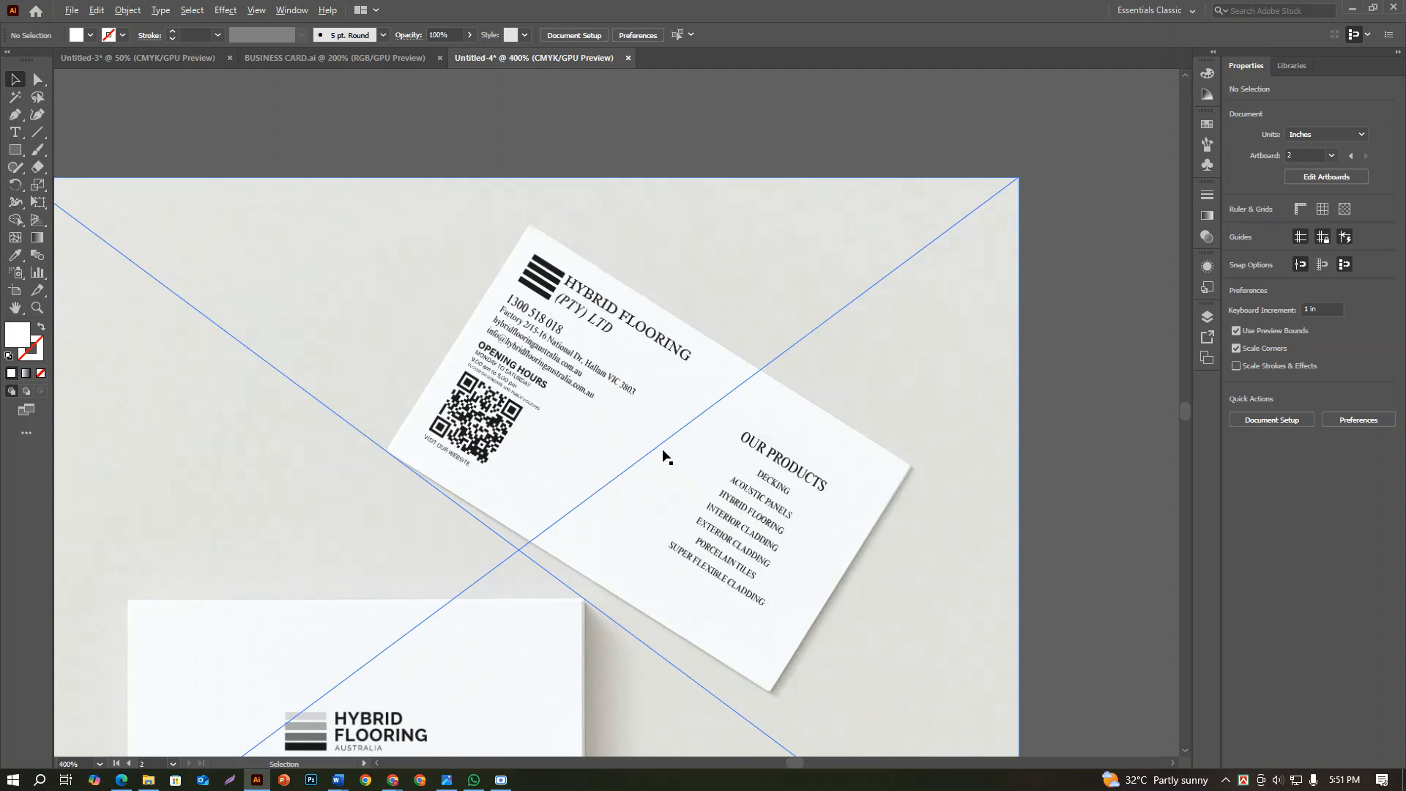
pyautogui.scroll(-2, 665, 459)
# Delete the company name text from the second card and place a copy of the first card's logo in the white area's upper-left corner
pyautogui.moveTo(688, 453); pyautogui.dragTo(1046, 323)
pyautogui.scroll(-3, 512, 356)
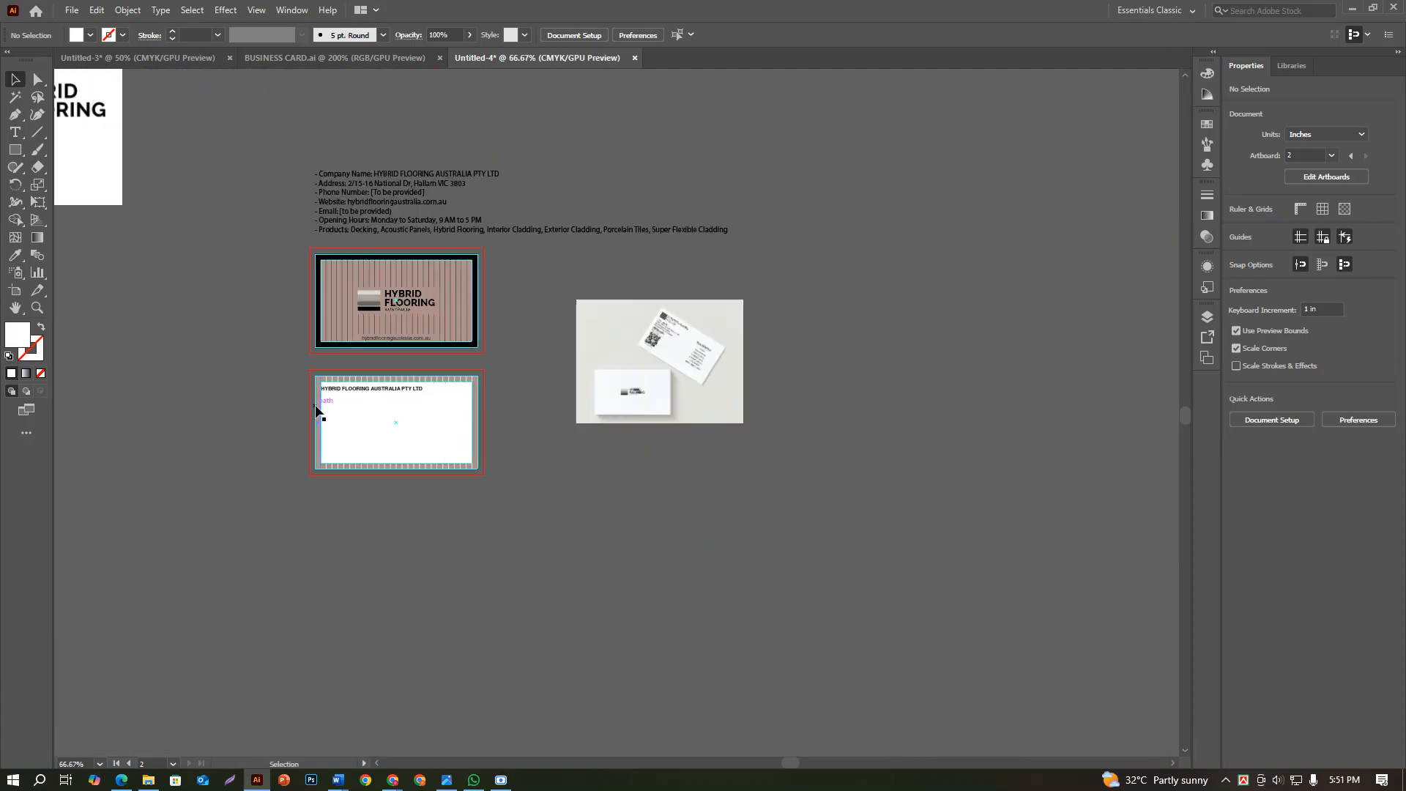
pyautogui.scroll(3, 331, 400)
pyautogui.click(389, 374)
pyautogui.press('Delete')
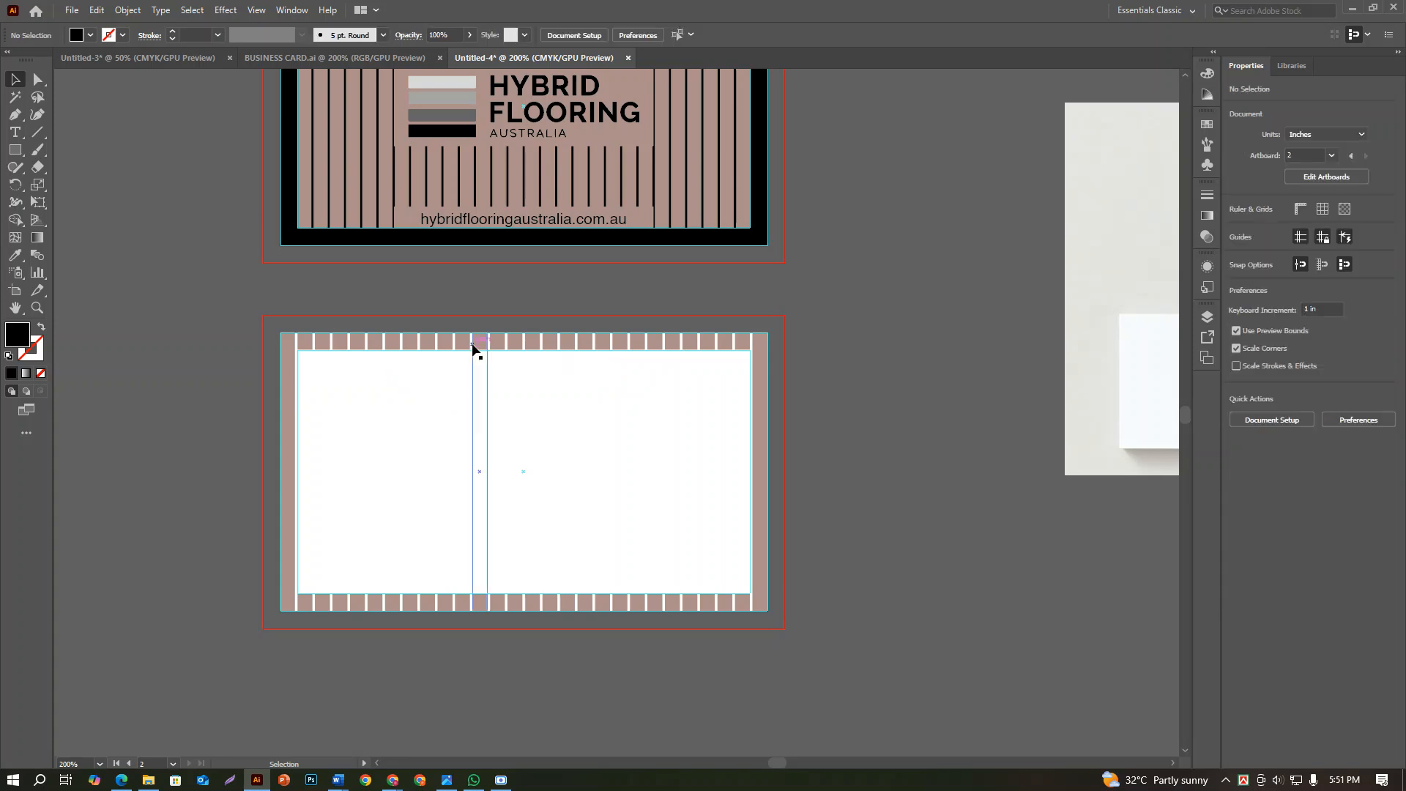
pyautogui.scroll(1, 483, 337)
pyautogui.moveTo(479, 202); pyautogui.dragTo(365, 488)
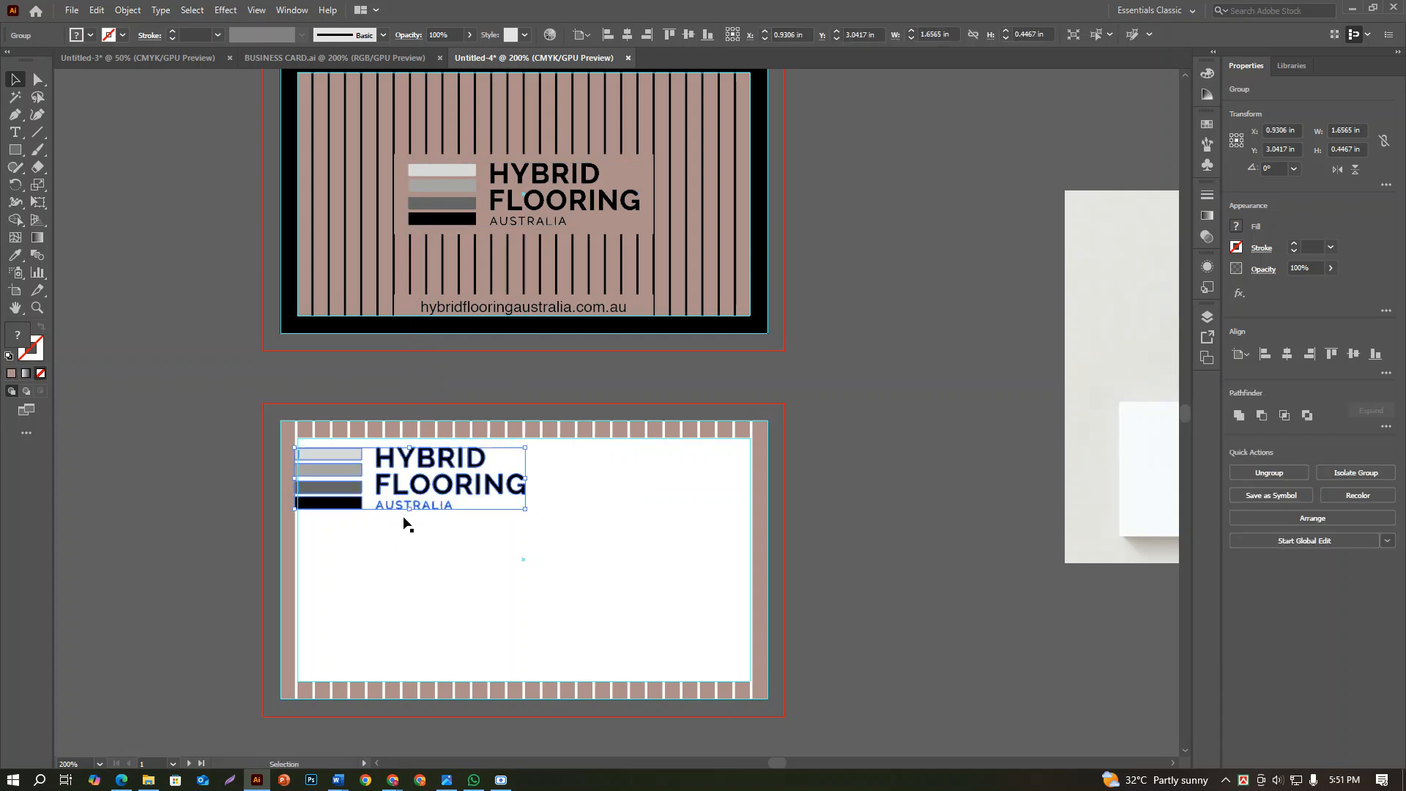
# Scale the second card's logo down to about 0.93 in wide and inset it slightly from the white area's upper-left corner
pyautogui.scroll(3, 339, 476)
pyautogui.scroll(-3, 379, 439)
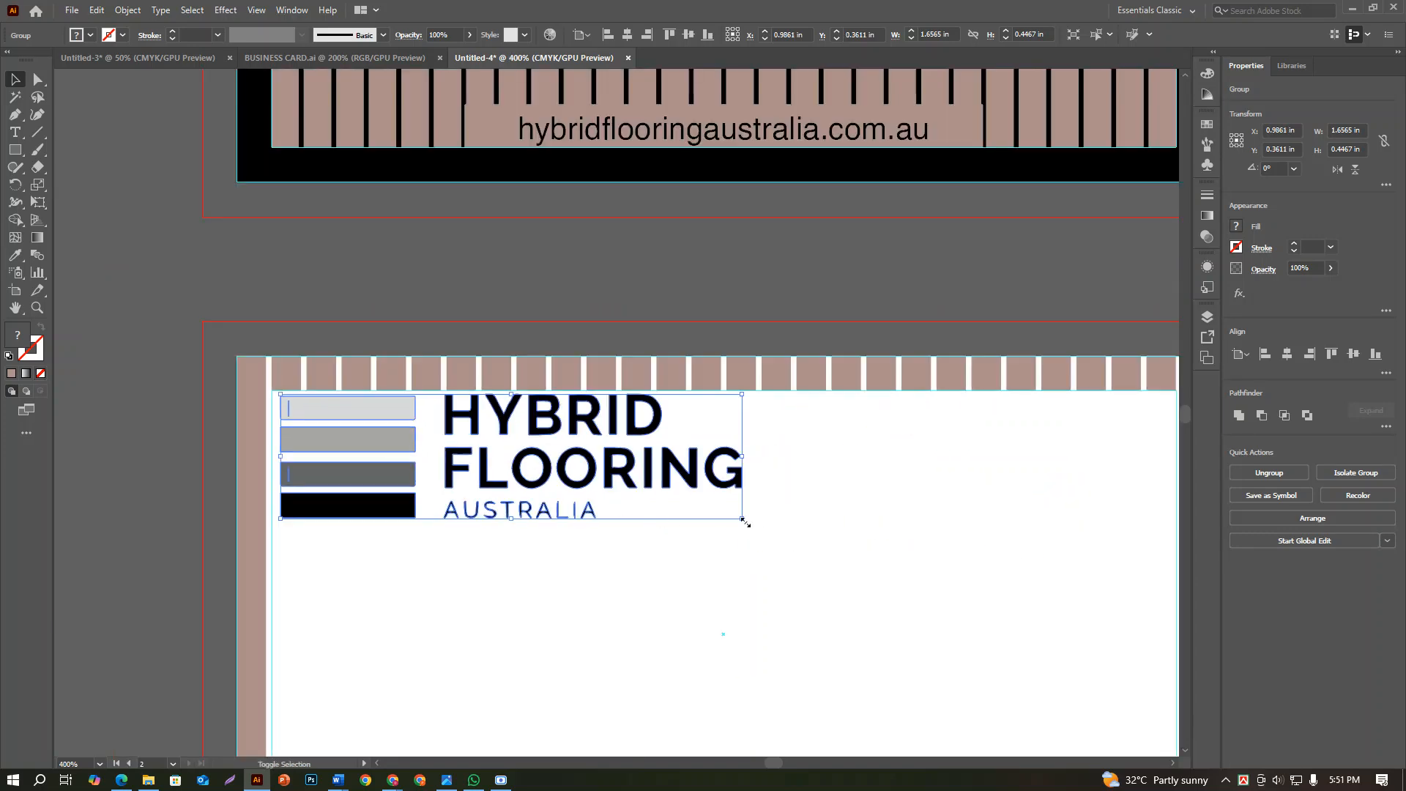
pyautogui.moveTo(745, 522); pyautogui.dragTo(540, 471)
pyautogui.scroll(-2, 440, 457)
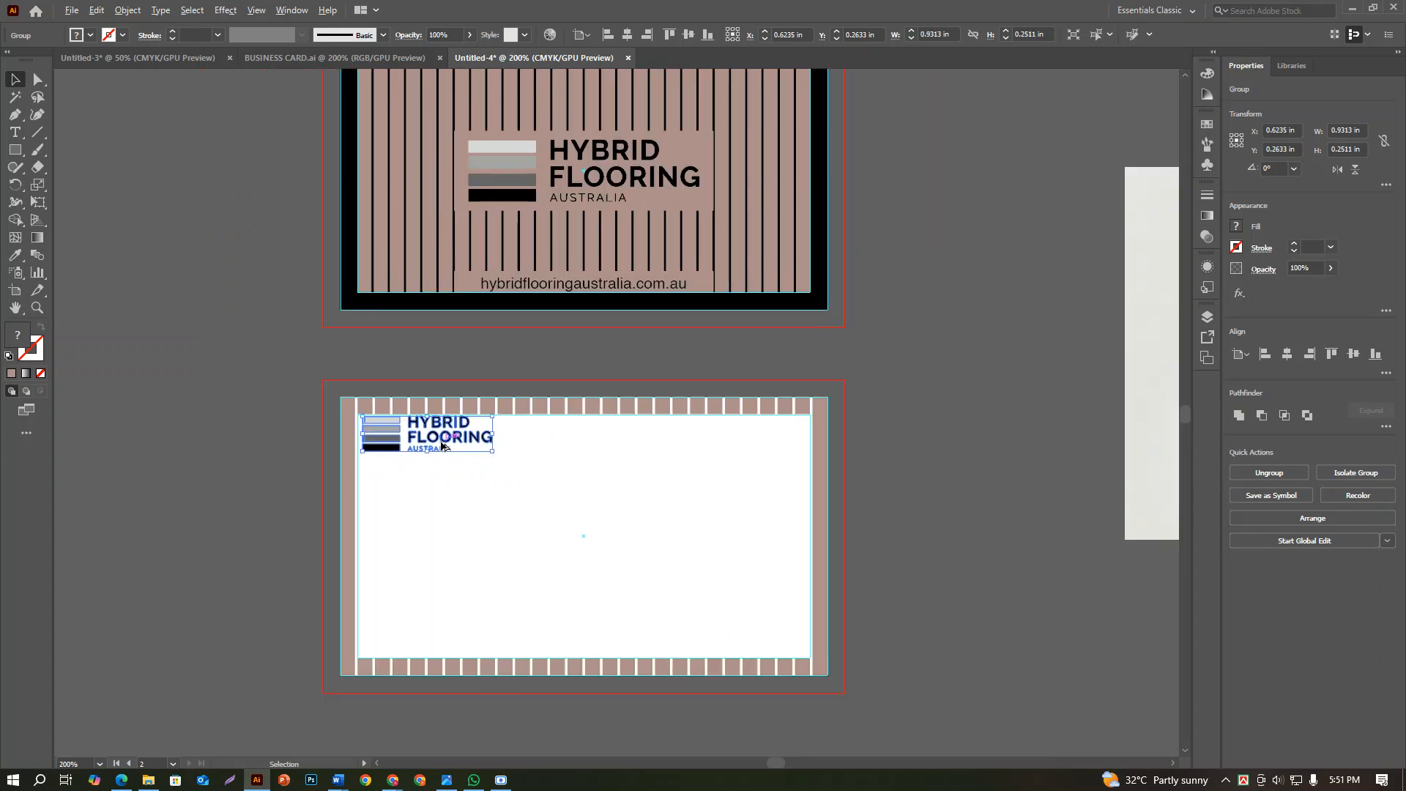
pyautogui.moveTo(454, 441); pyautogui.dragTo(459, 454)
pyautogui.click(469, 512)
# Lock all of the second card's artwork, including its background, stripes and logo
pyautogui.scroll(-2, 455, 509)
pyautogui.click(799, 518)
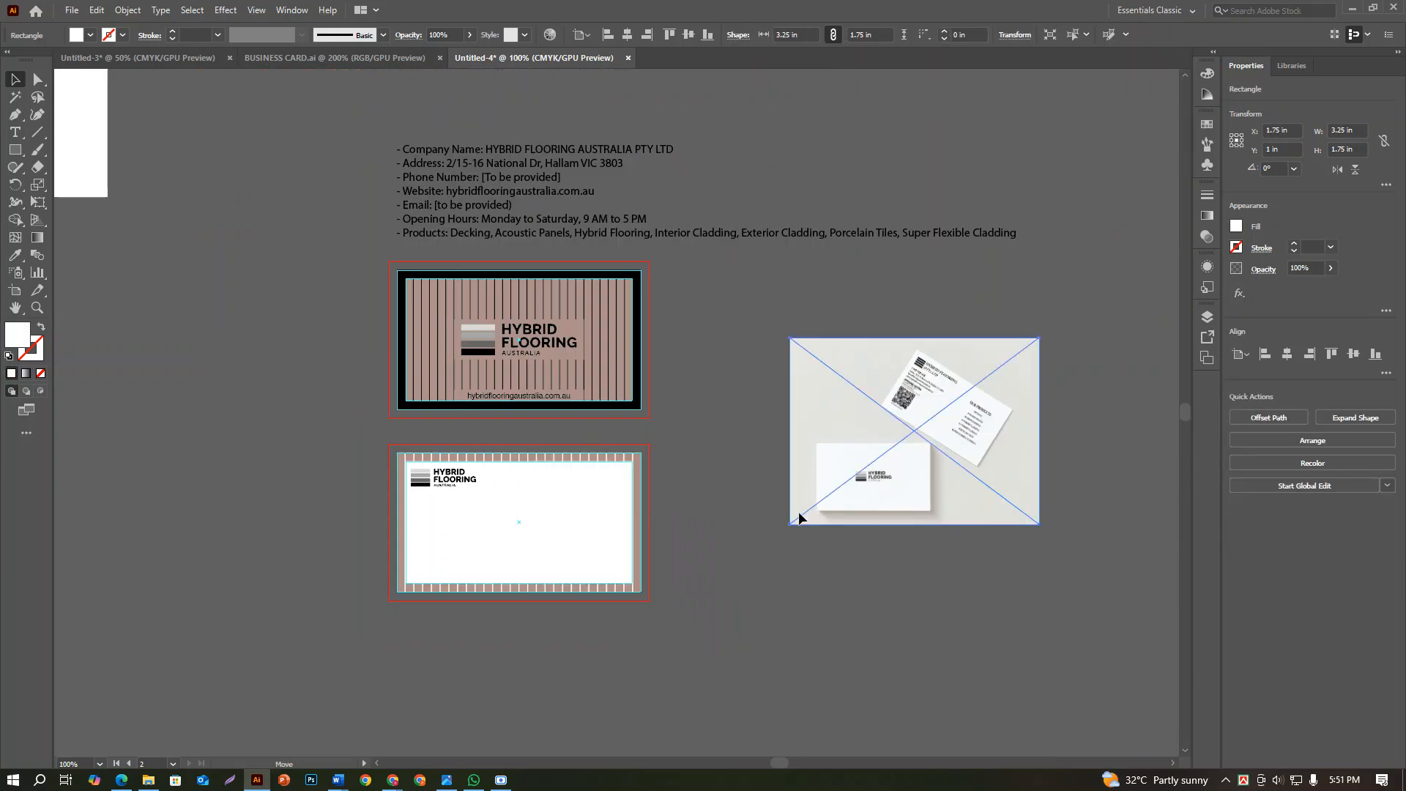
pyautogui.click(696, 533)
pyautogui.moveTo(689, 586); pyautogui.dragTo(385, 565)
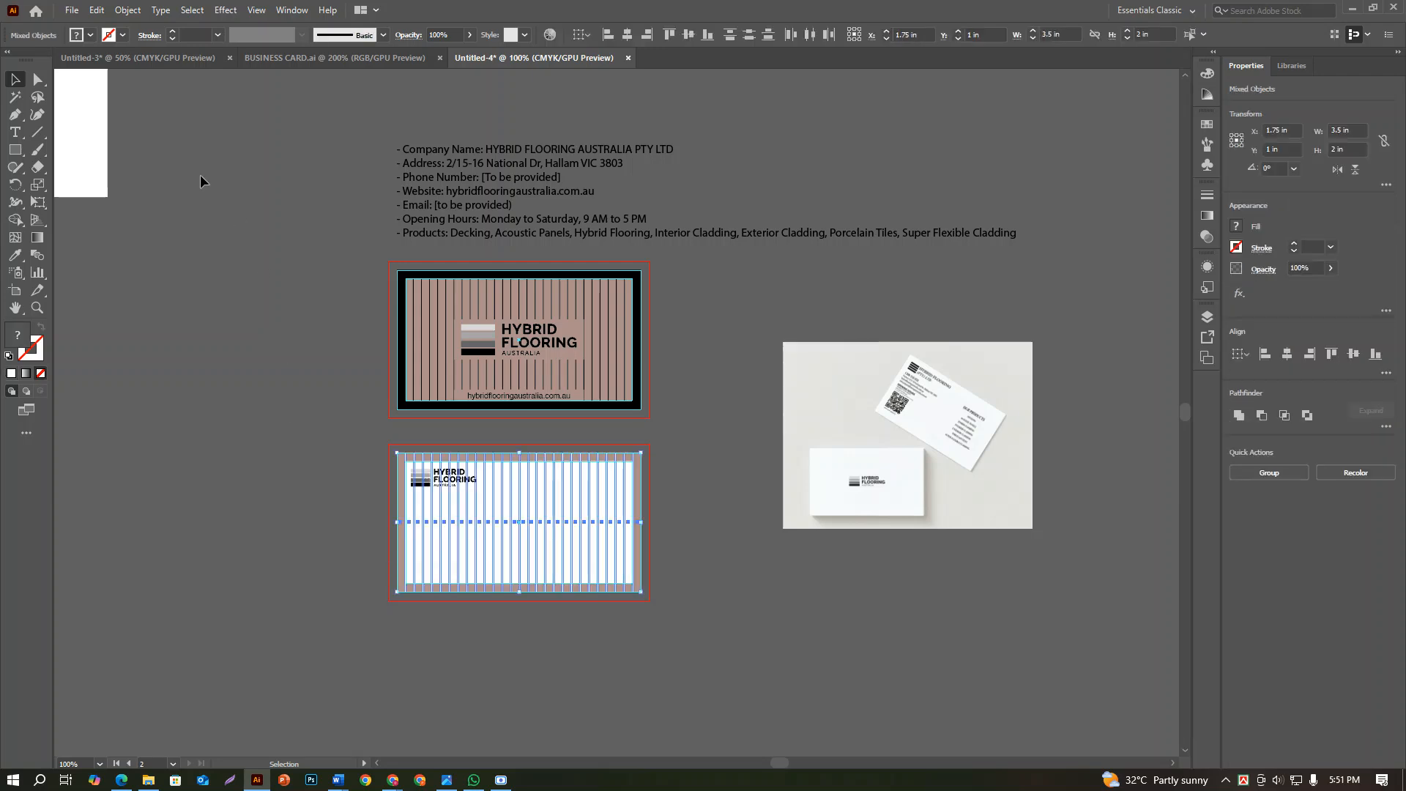
pyautogui.click(121, 9)
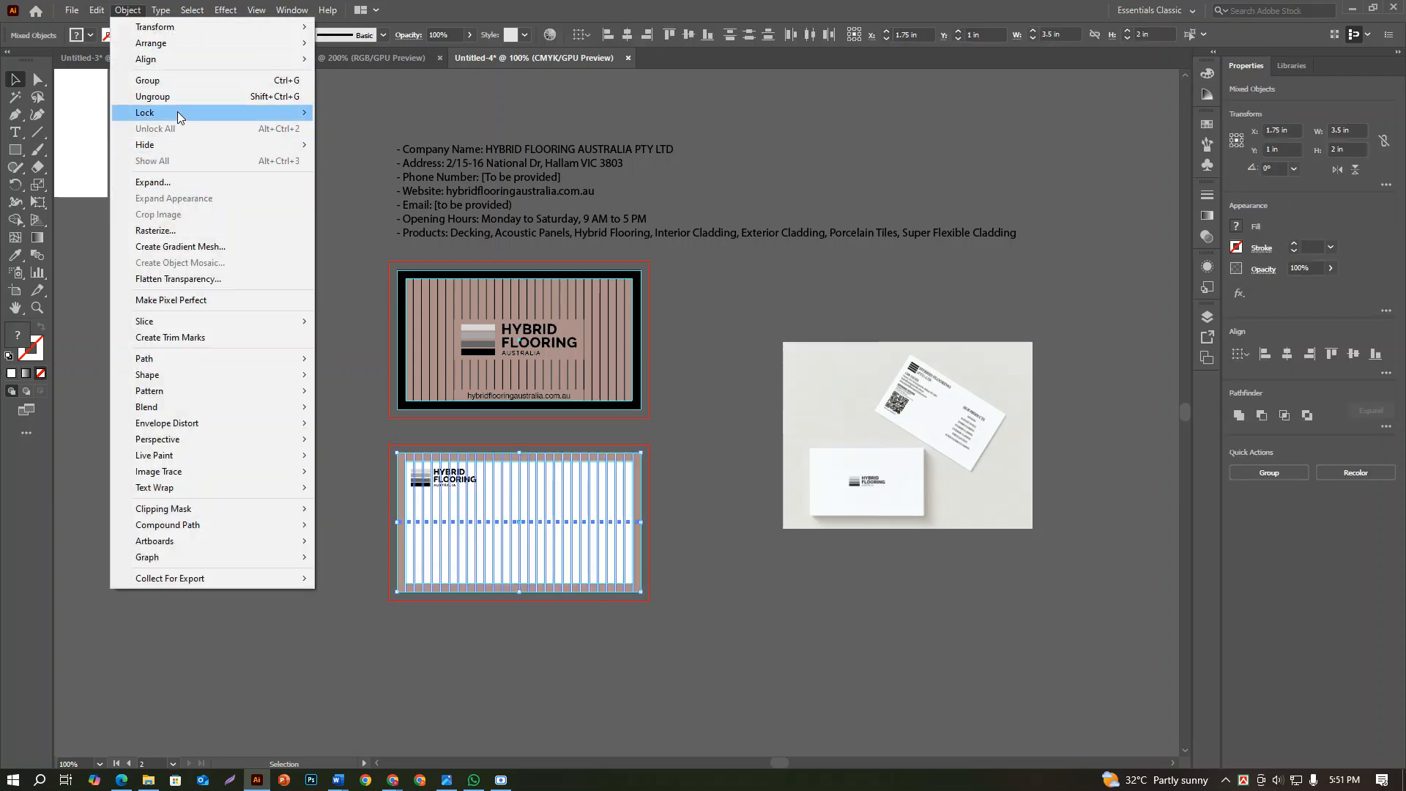
pyautogui.moveTo(178, 112)
pyautogui.click(352, 112)
# Examine the second card's logo placement and striped border, both up close and in the overall layout
pyautogui.scroll(3, 502, 534)
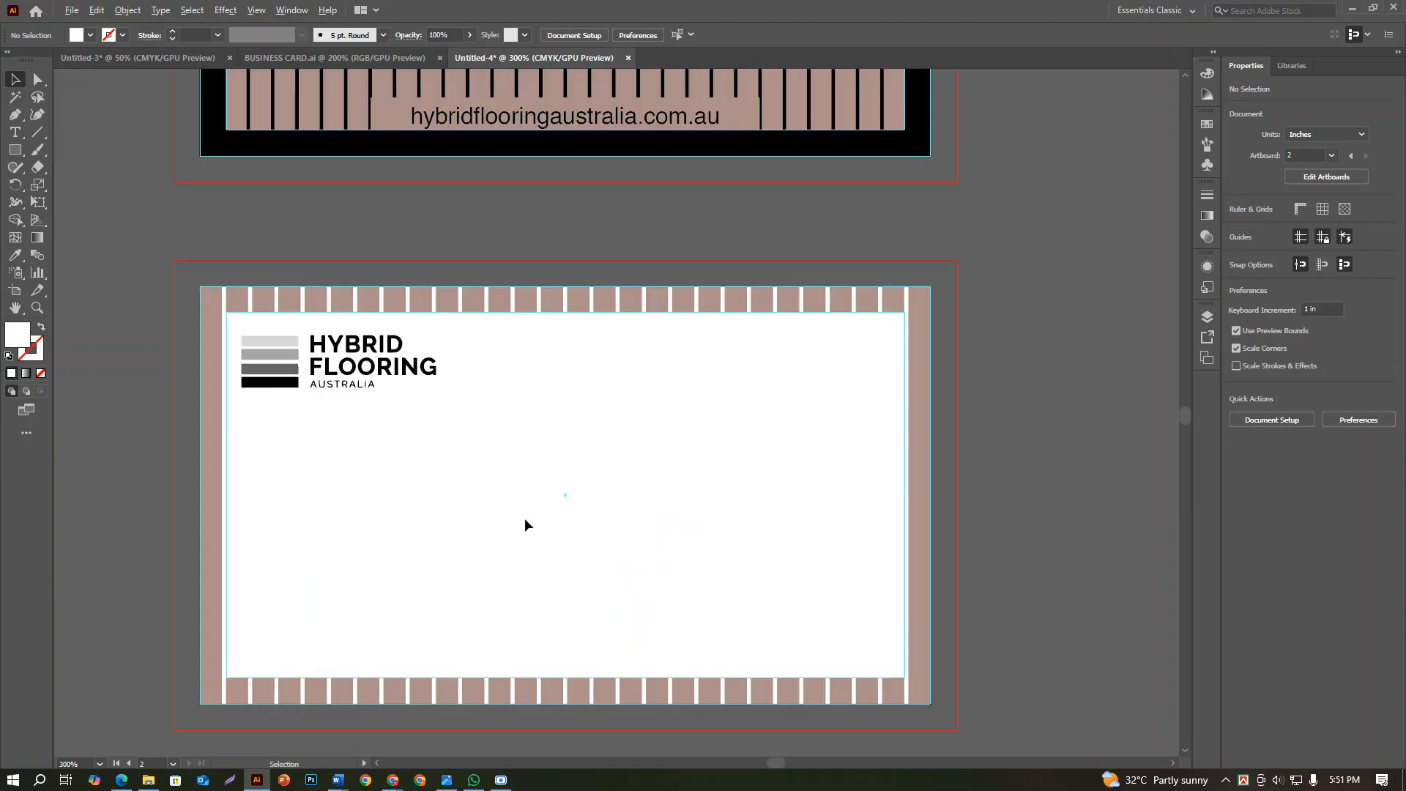
pyautogui.moveTo(606, 516); pyautogui.dragTo(612, 447)
pyautogui.scroll(-1, 612, 448)
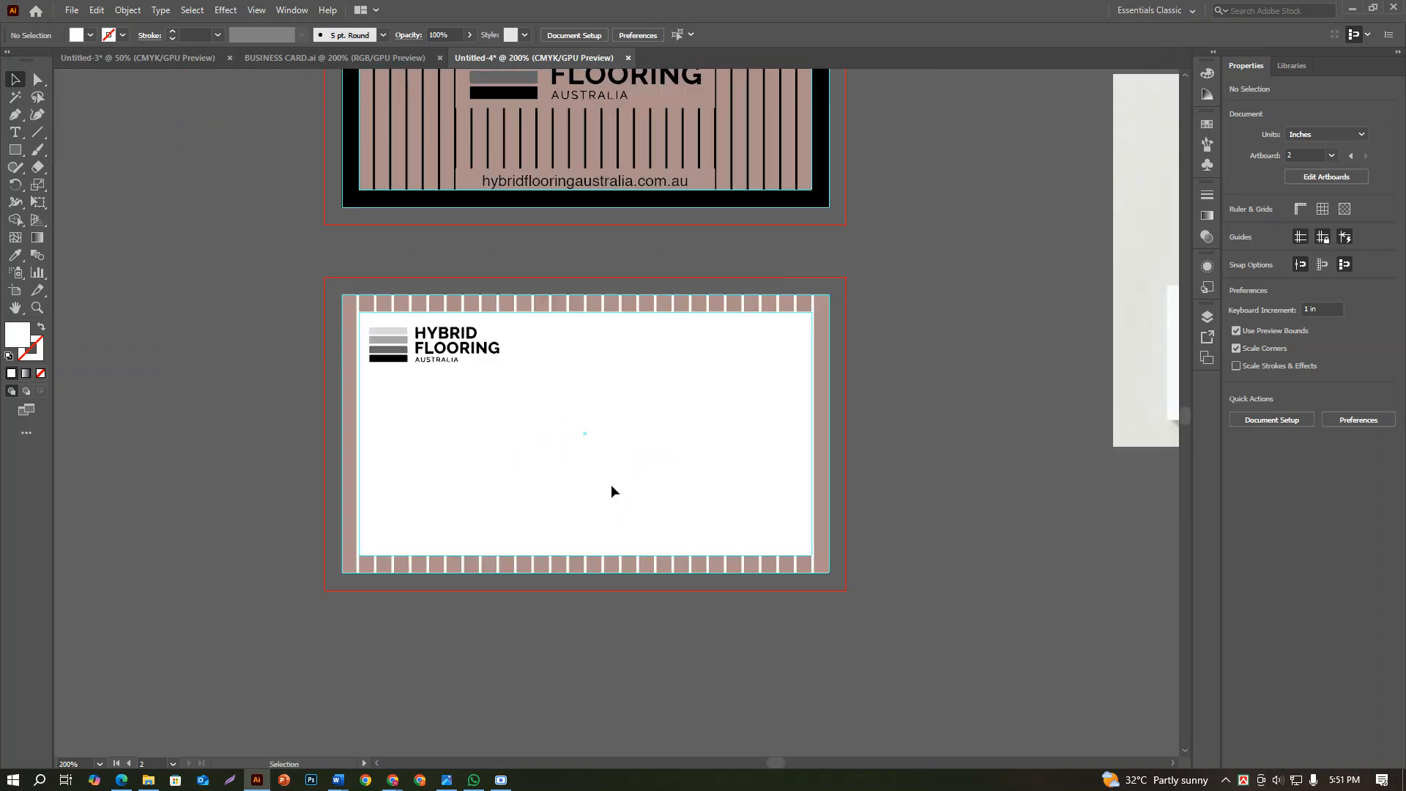
pyautogui.scroll(1, 429, 434)
pyautogui.scroll(2, 438, 301)
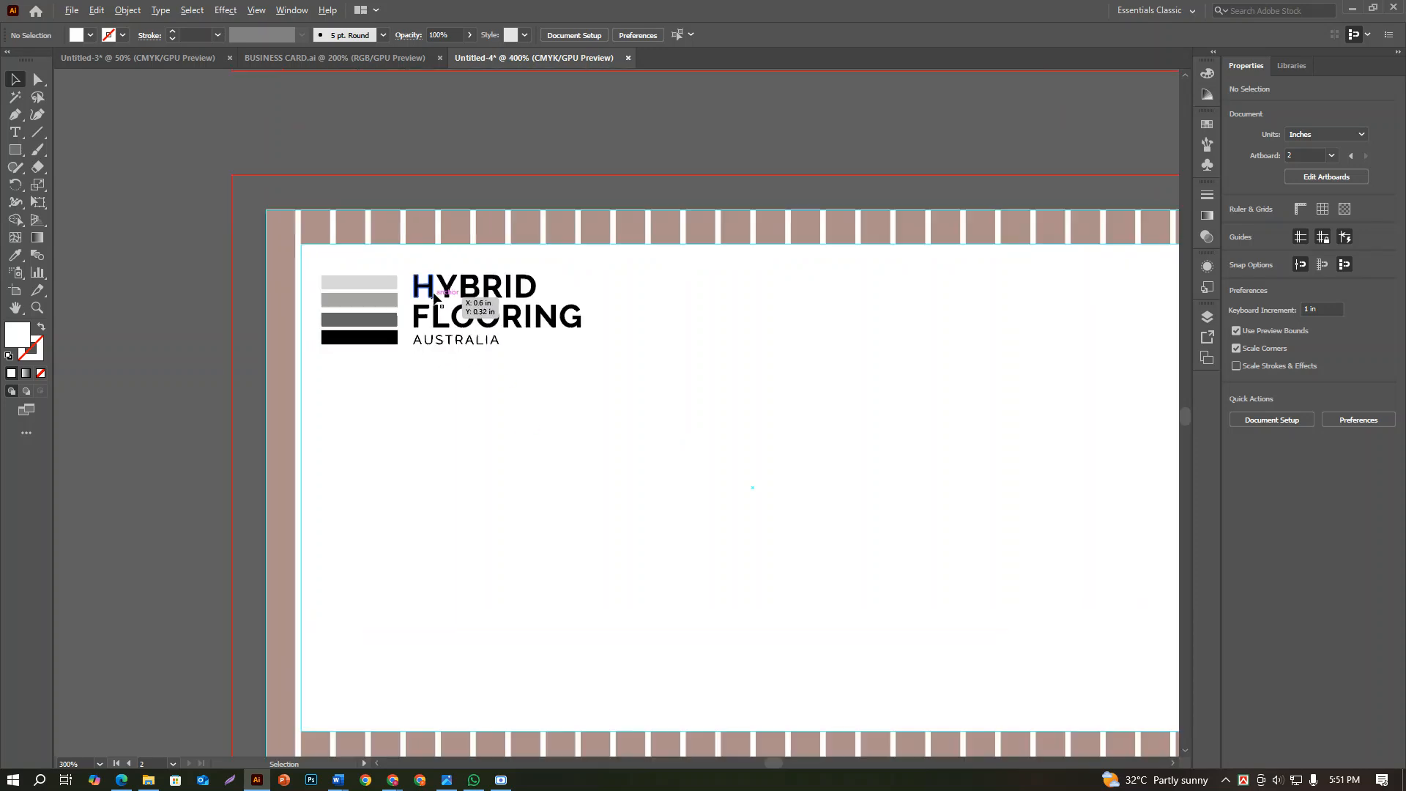
pyautogui.scroll(-3, 542, 340)
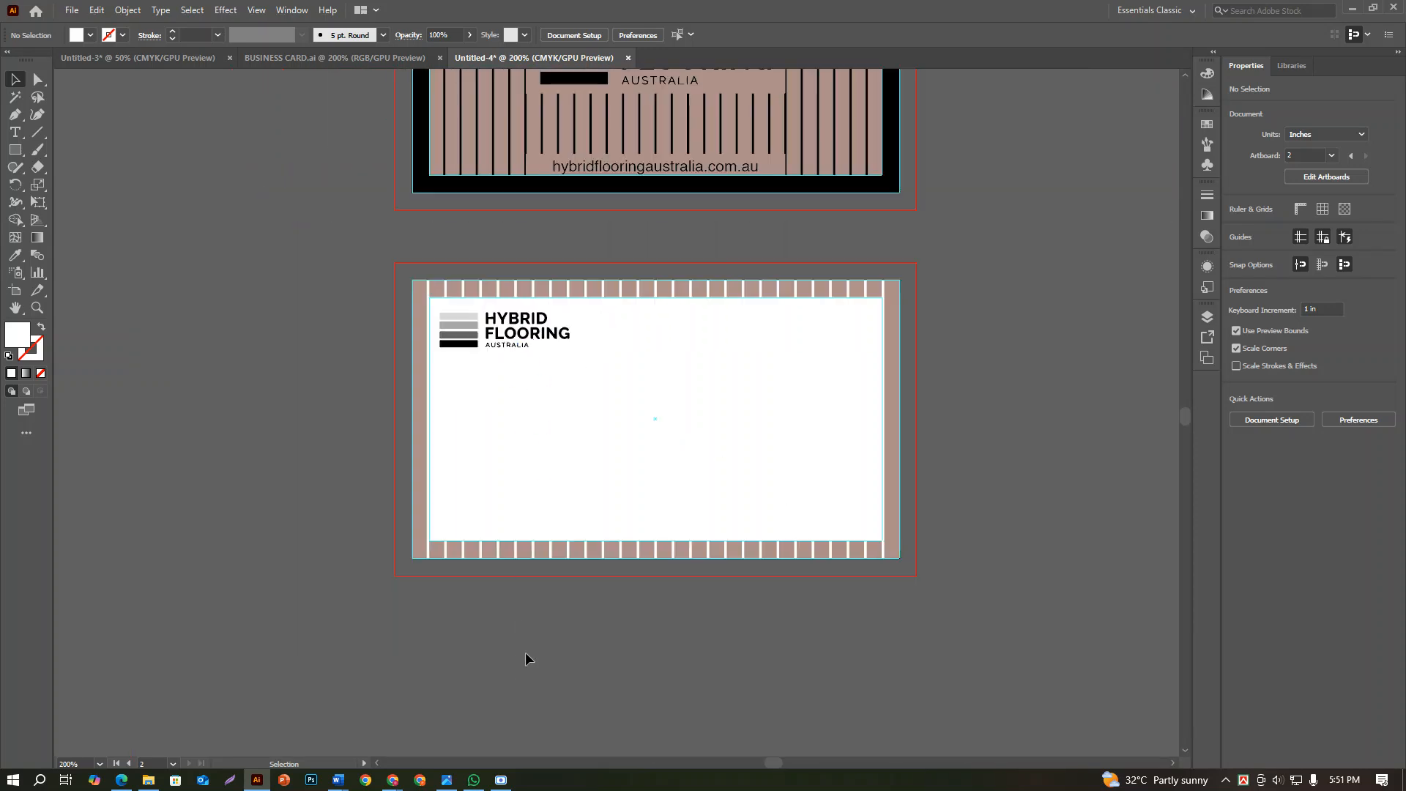
pyautogui.scroll(-1, 522, 630)
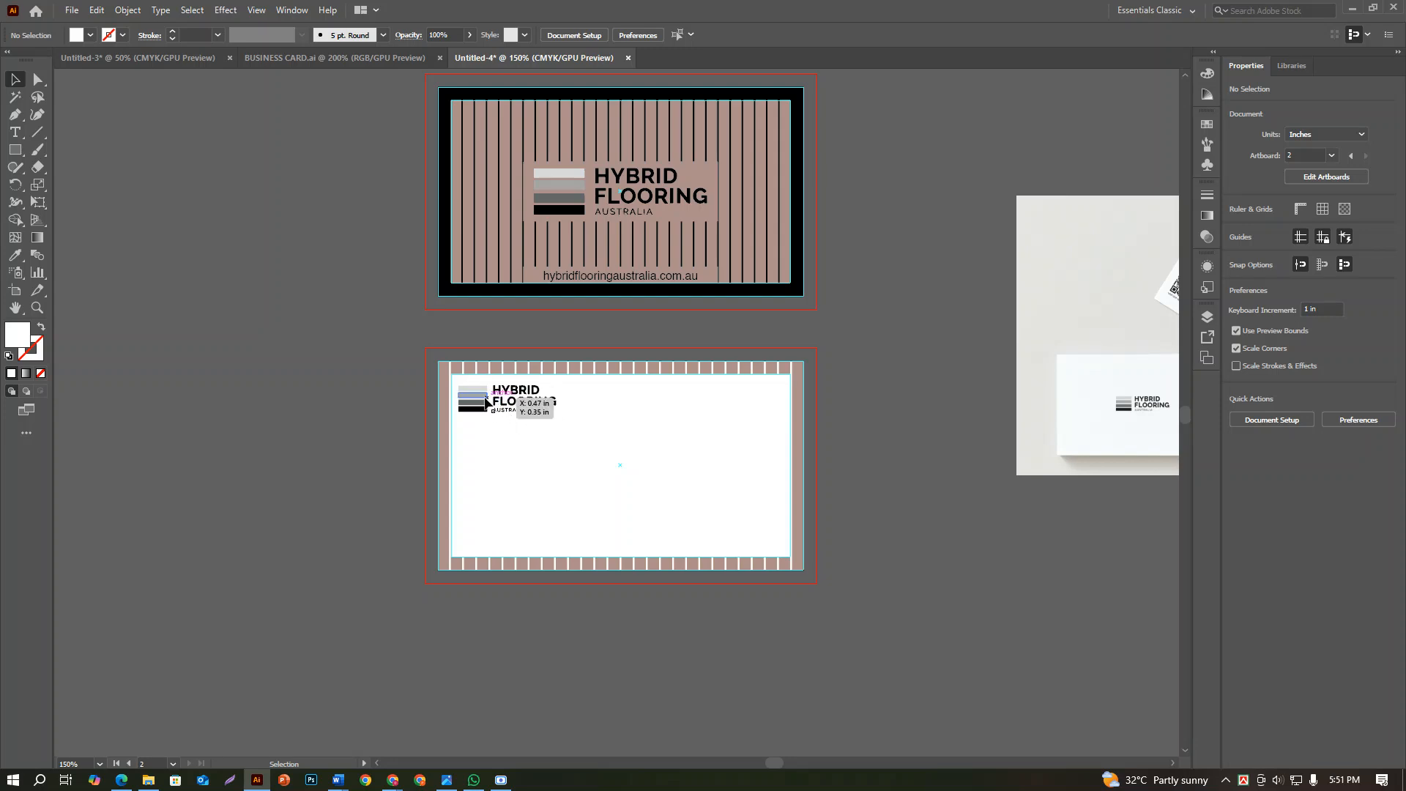
pyautogui.scroll(1, 480, 389)
pyautogui.scroll(-1, 479, 390)
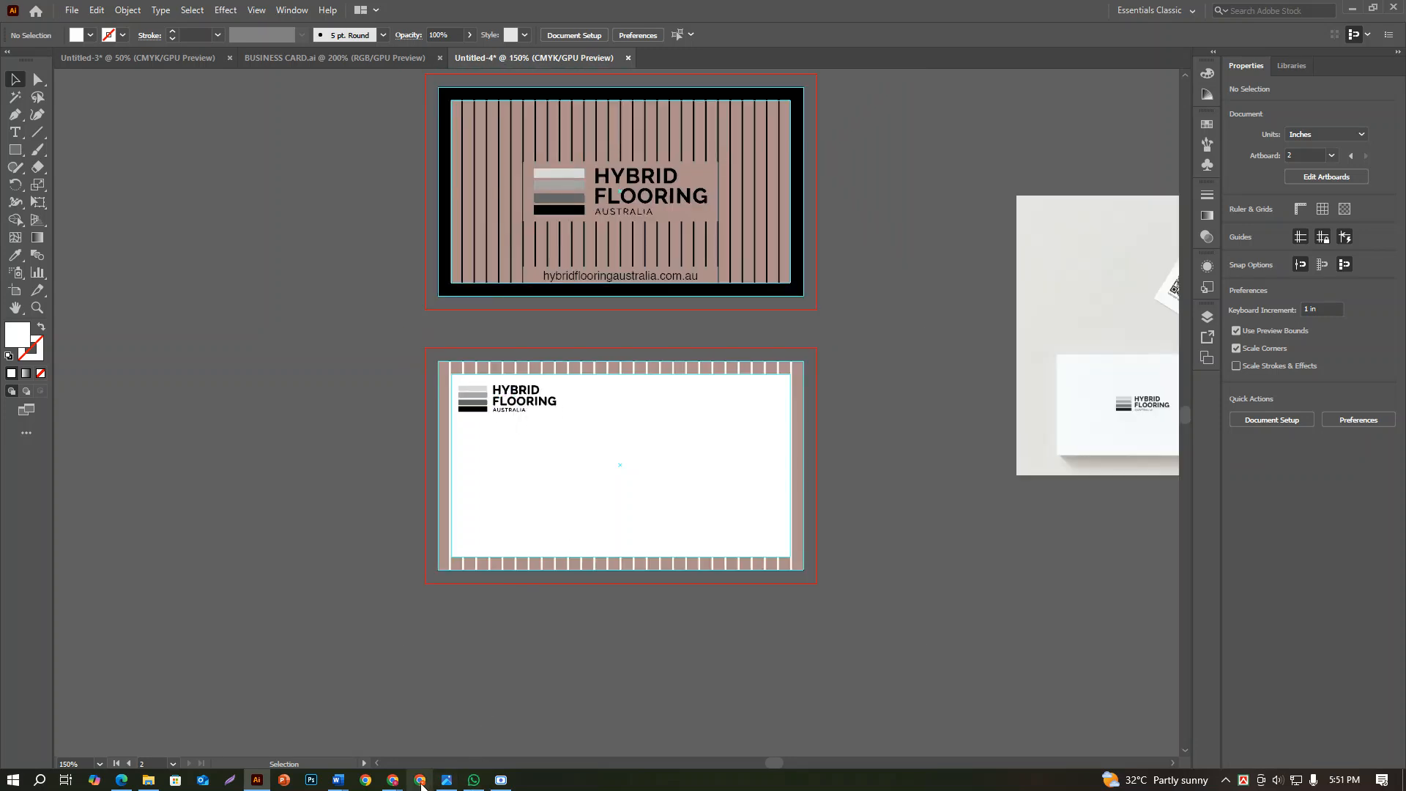
# Copy the street address from the contest details text and place it as a separate line below the second card's logo
pyautogui.scroll(5, 587, 489)
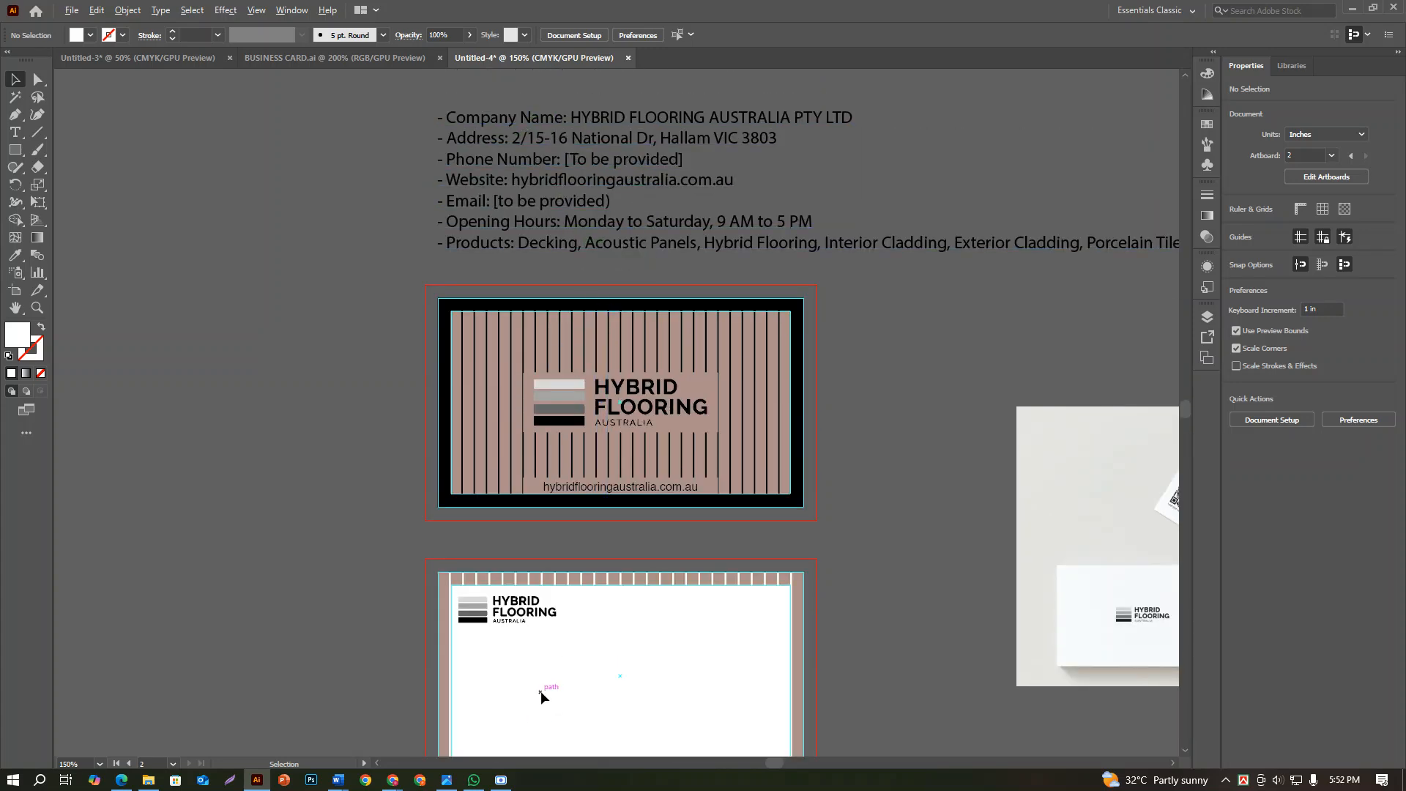
pyautogui.scroll(1, 542, 690)
pyautogui.scroll(3, 577, 658)
pyautogui.scroll(-1, 580, 659)
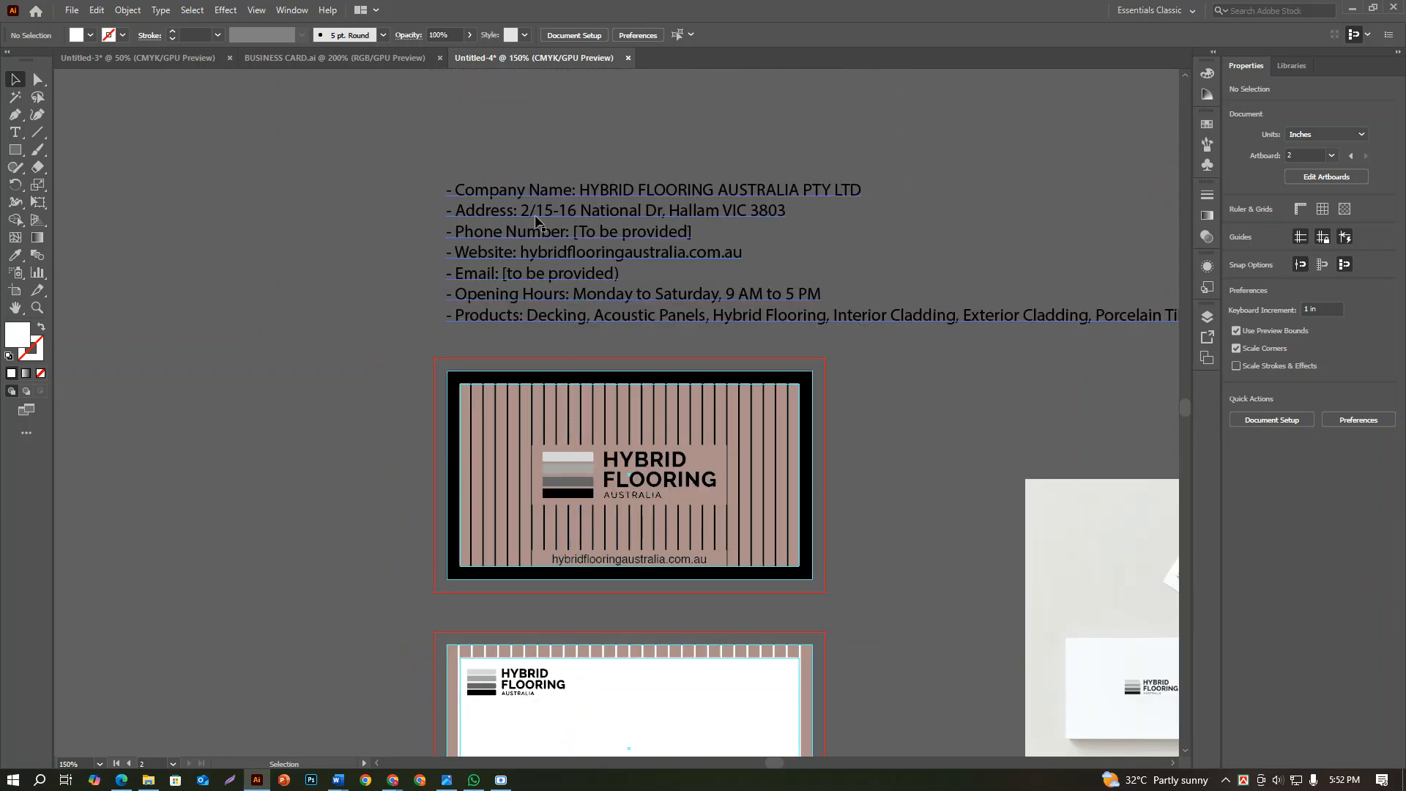
pyautogui.doubleClick(567, 222)
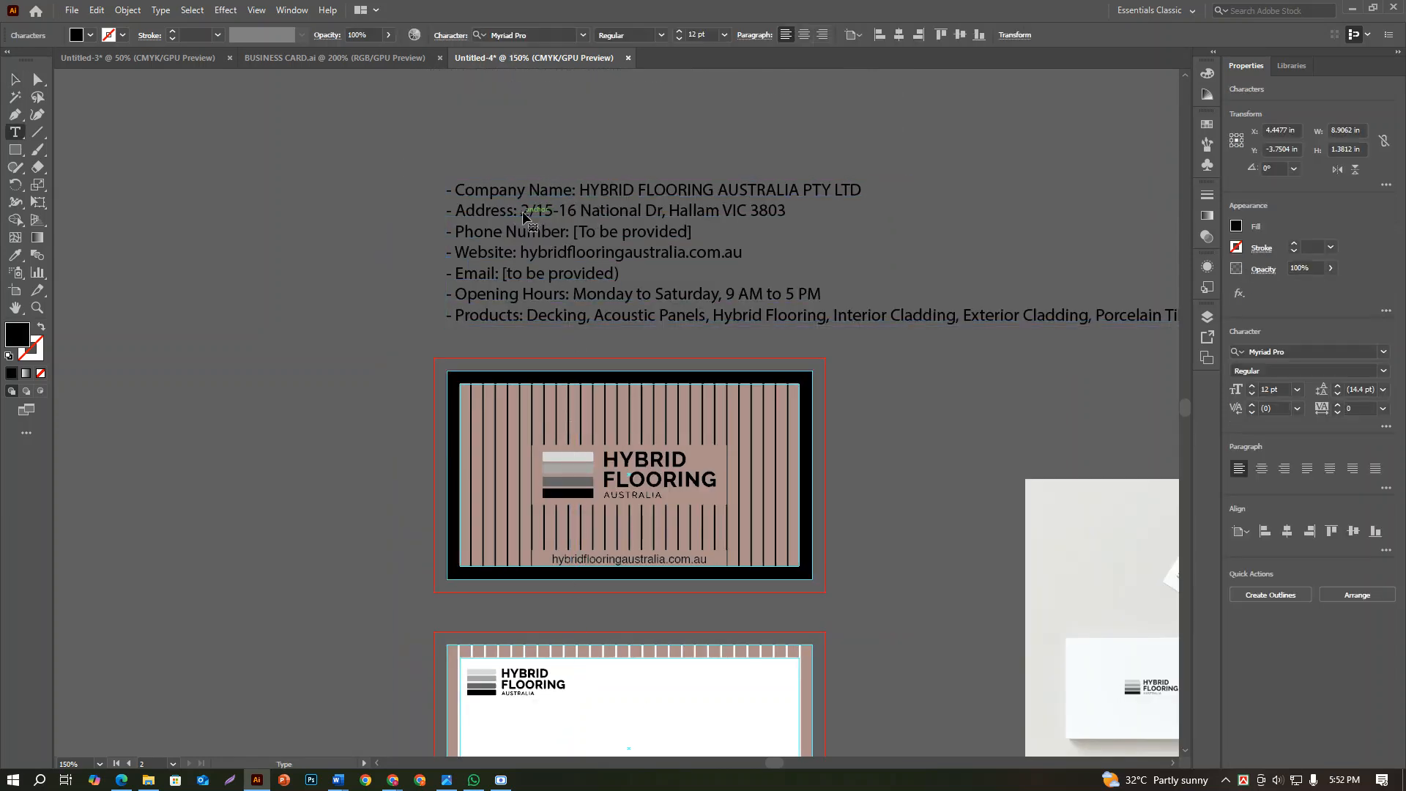
pyautogui.moveTo(522, 215); pyautogui.dragTo(785, 213)
pyautogui.hotkey('ctrl', 'c')
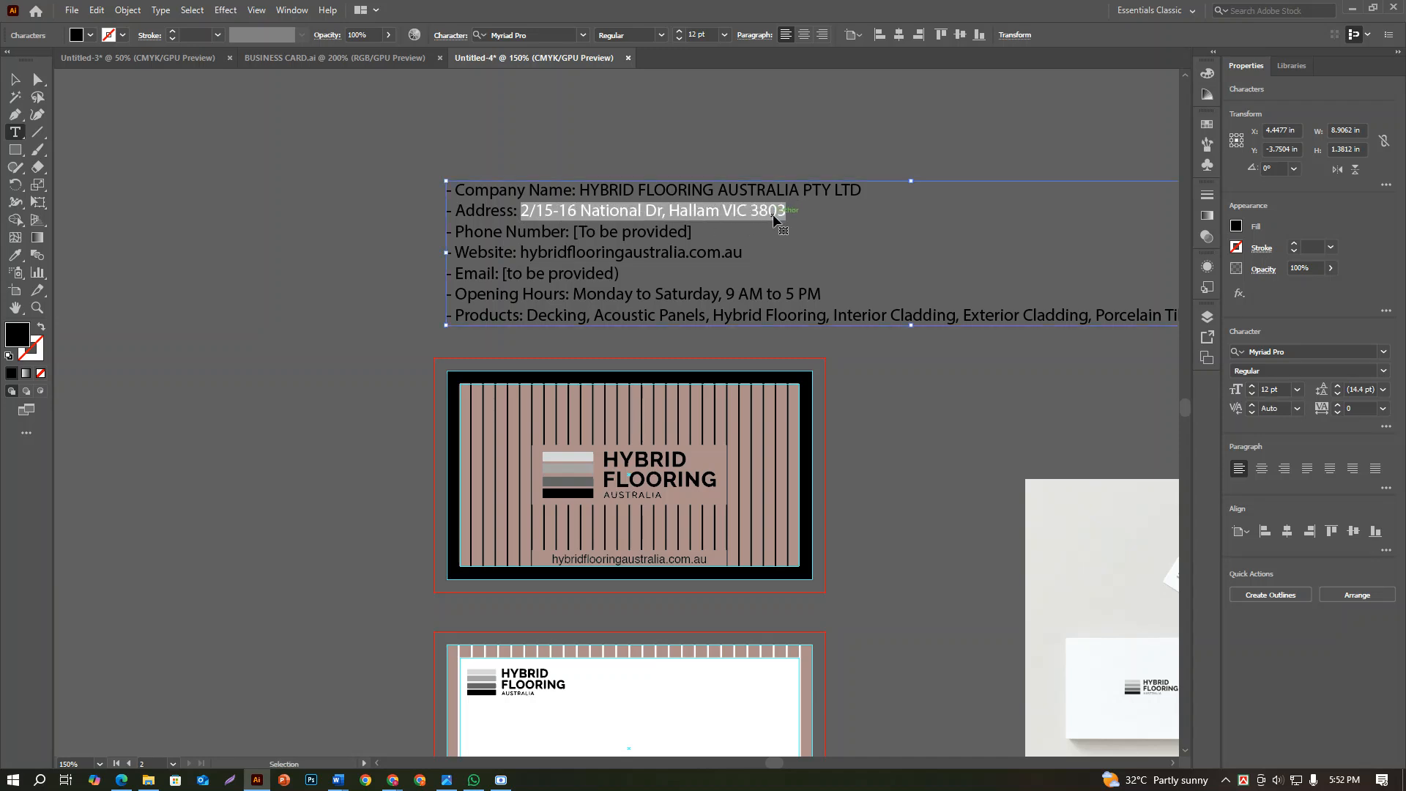
pyautogui.click(16, 81)
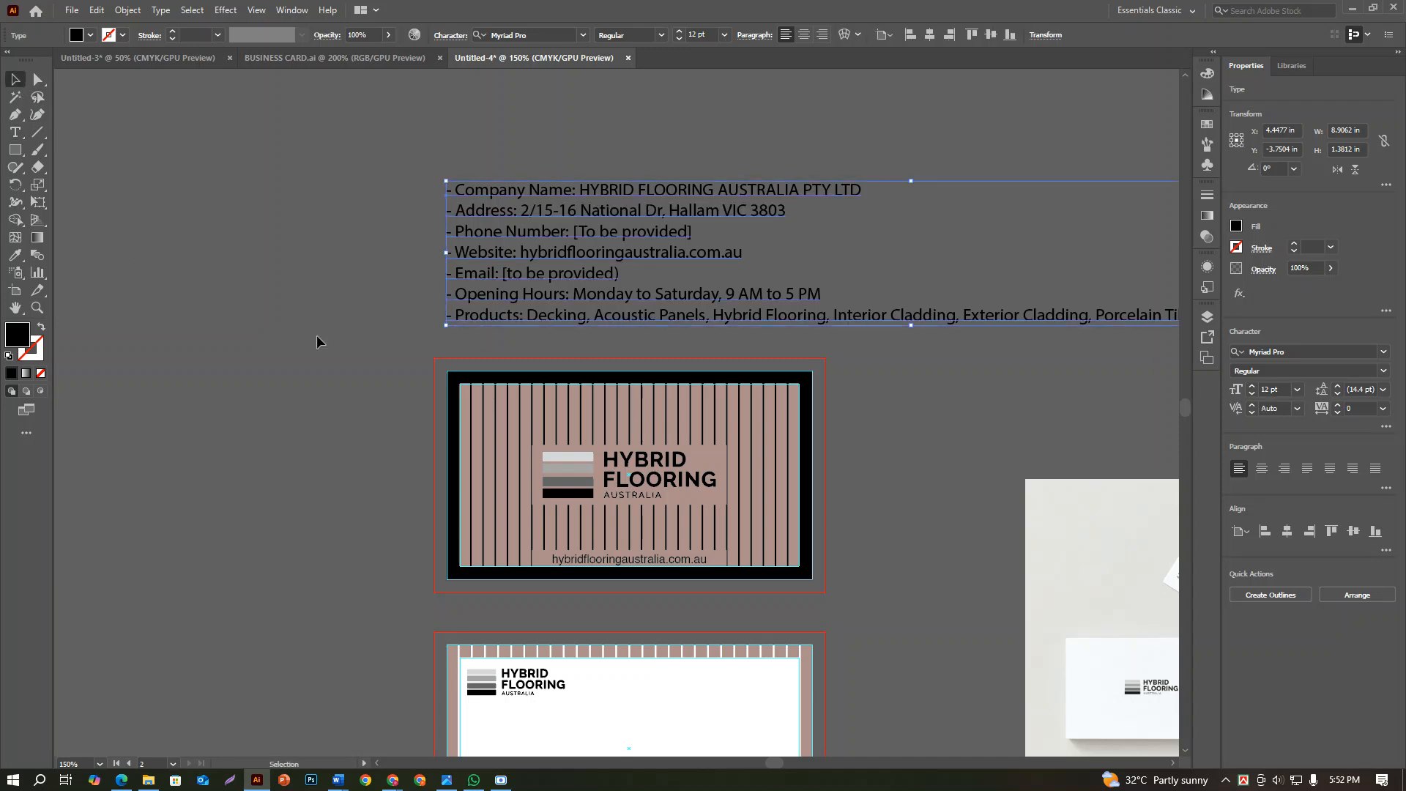
pyautogui.scroll(-3, 439, 439)
pyautogui.hotkey('ctrl', 'v')
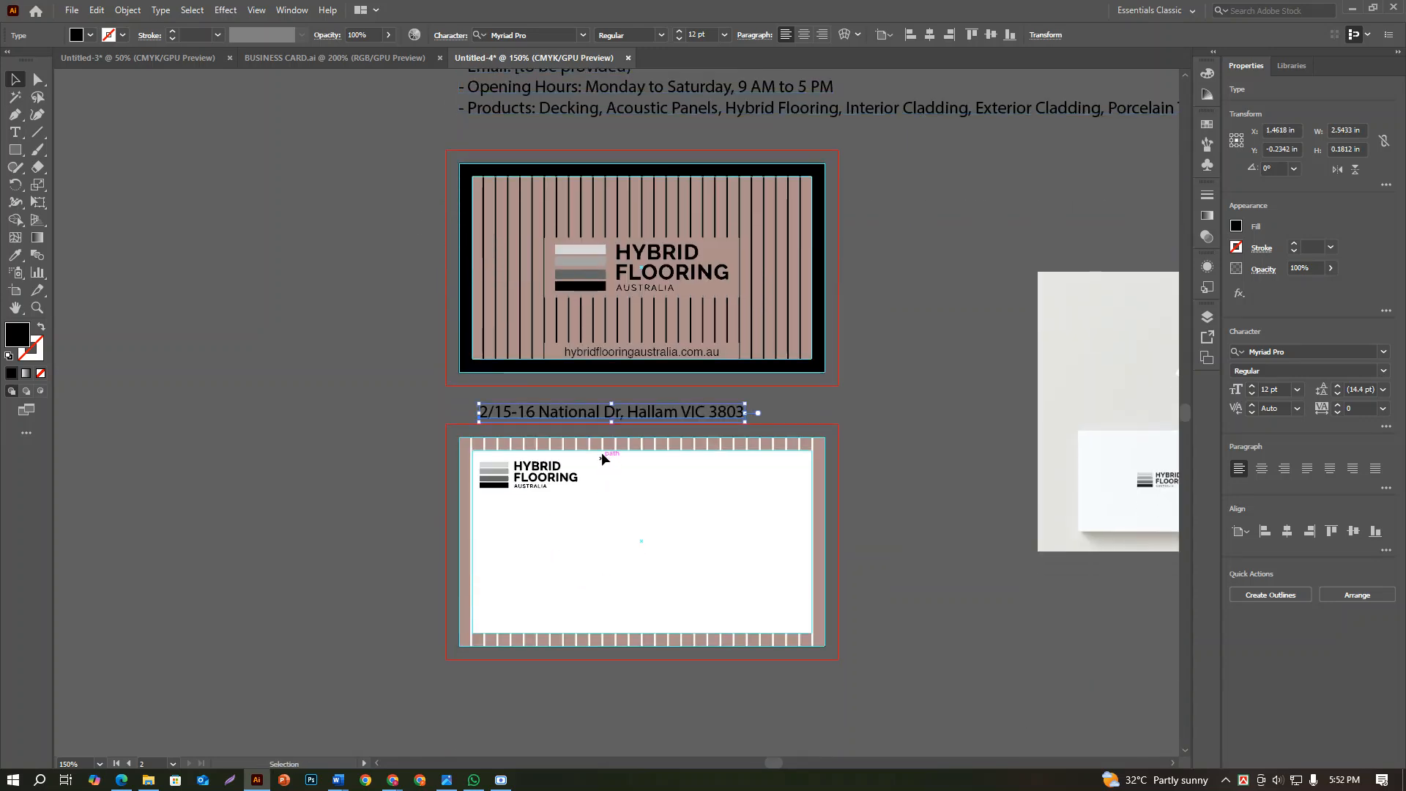
pyautogui.moveTo(630, 416); pyautogui.dragTo(643, 525)
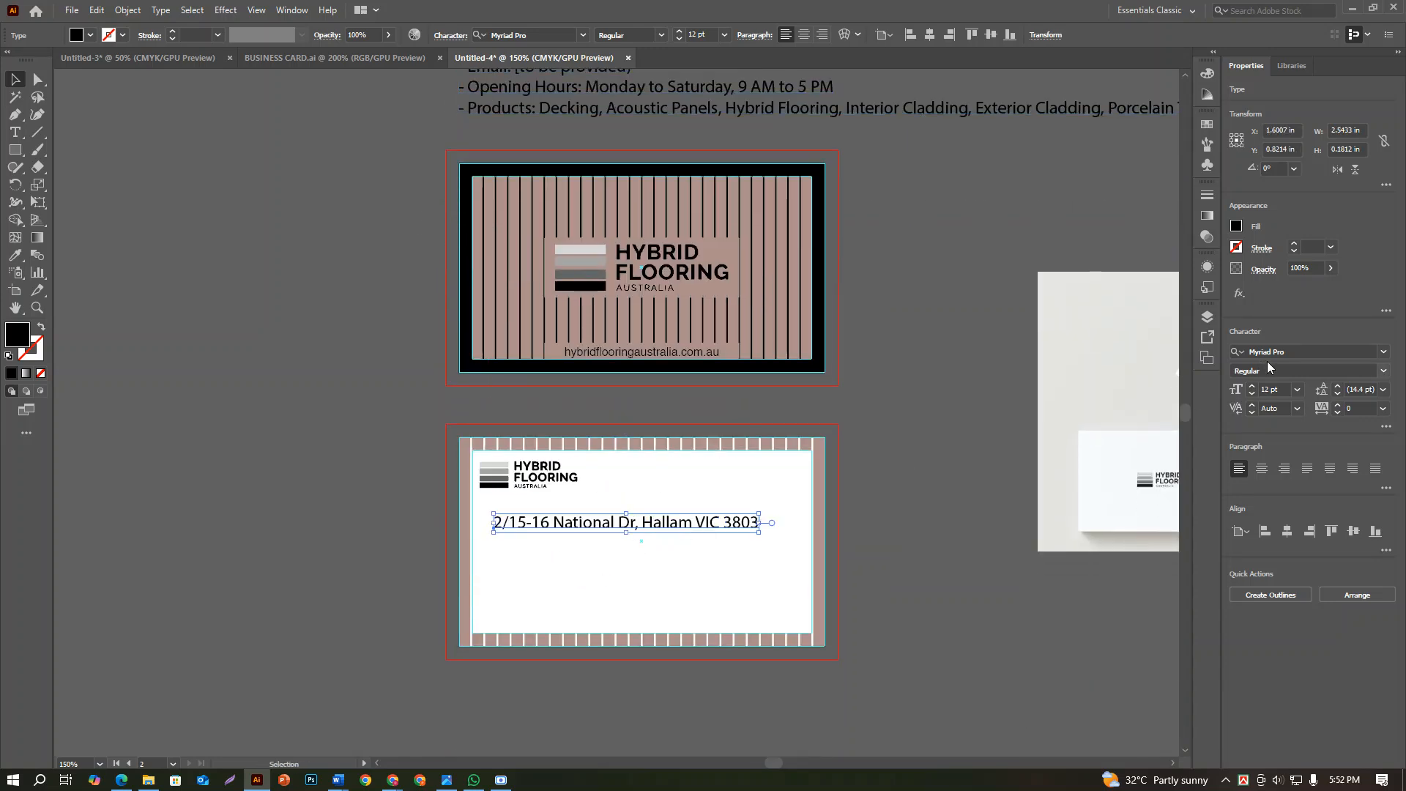
# Set the address line's font size to 7 pt and position it just under the logo, near its left edge
pyautogui.click(1297, 389)
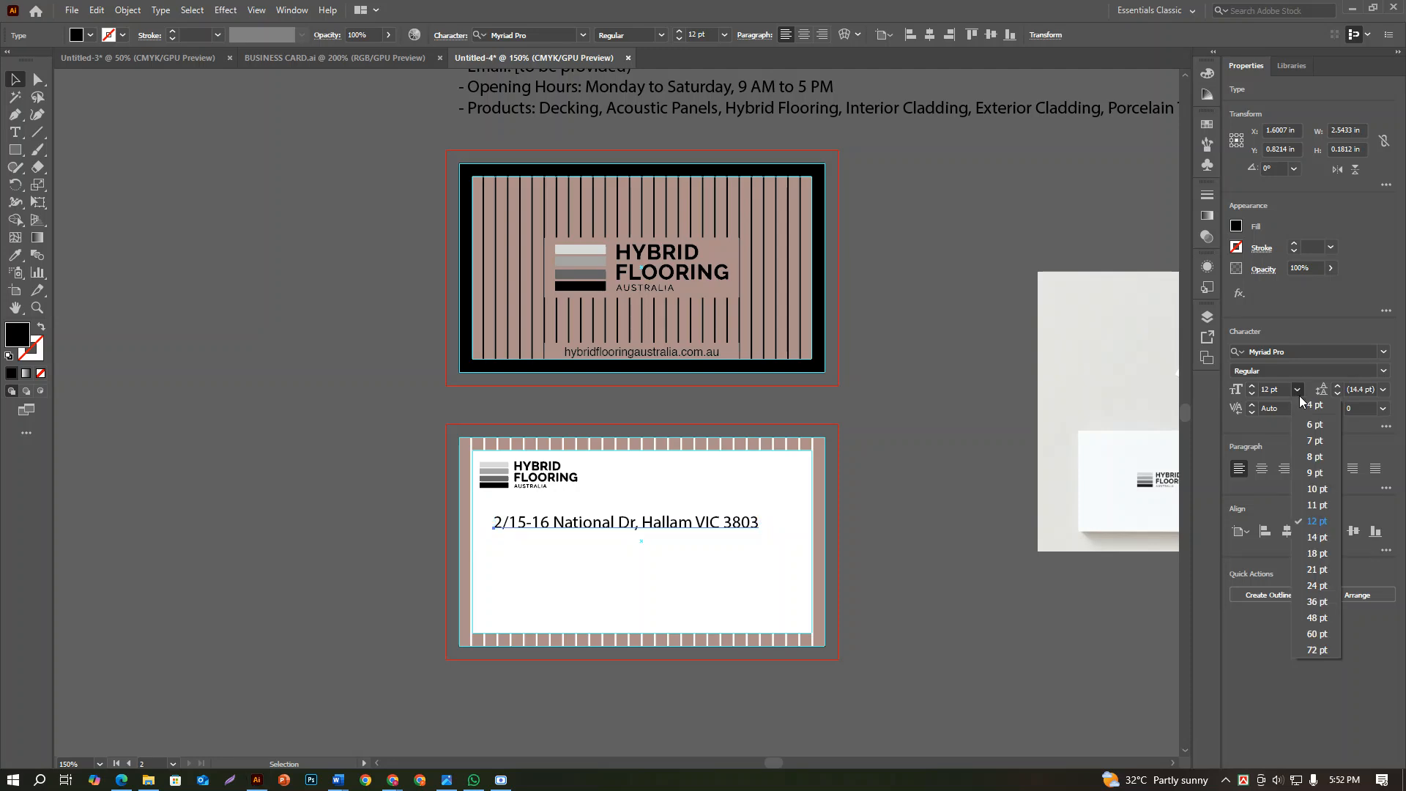
pyautogui.click(1315, 440)
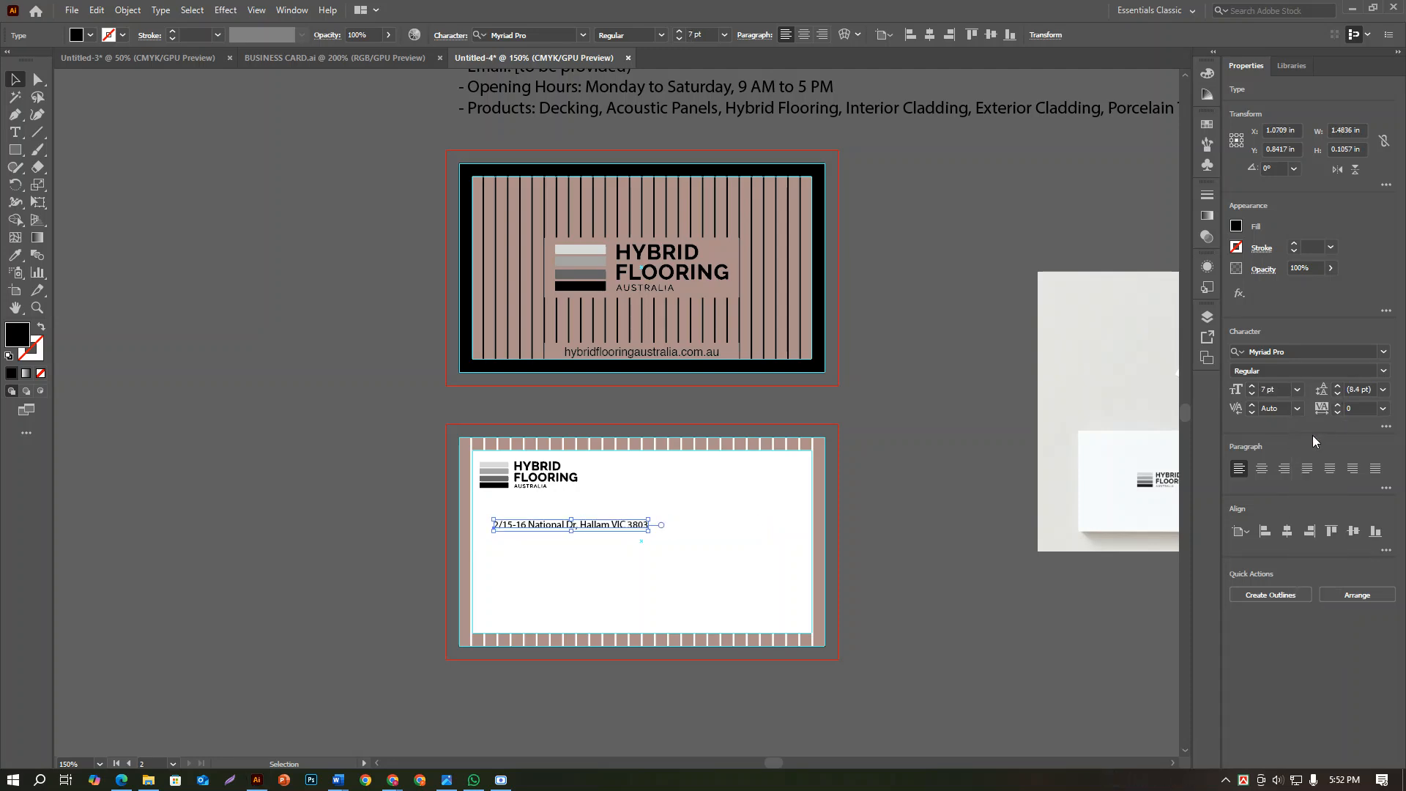
pyautogui.moveTo(540, 526); pyautogui.dragTo(528, 508)
pyautogui.click(306, 475)
pyautogui.scroll(2, 395, 480)
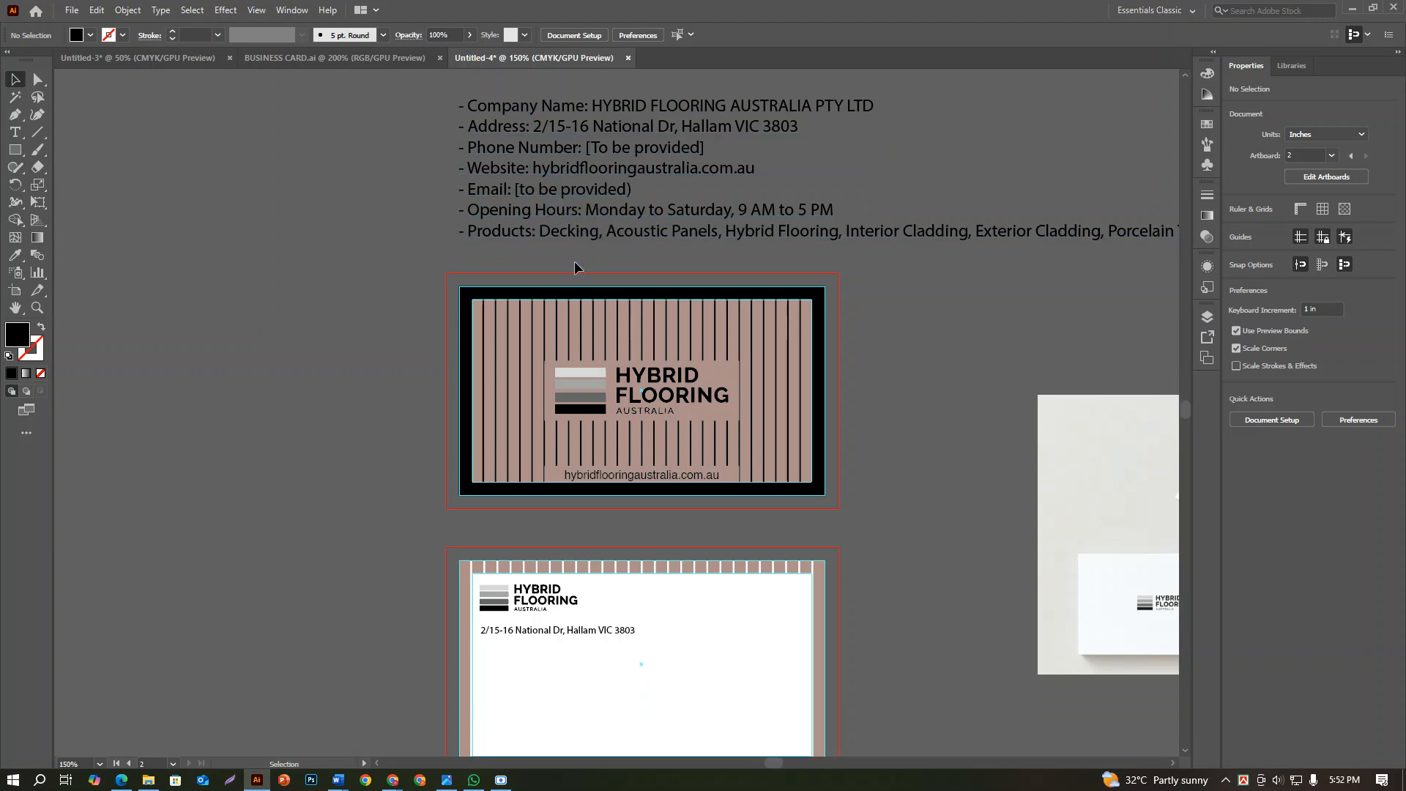
pyautogui.scroll(-3, 557, 366)
pyautogui.scroll(3, 505, 548)
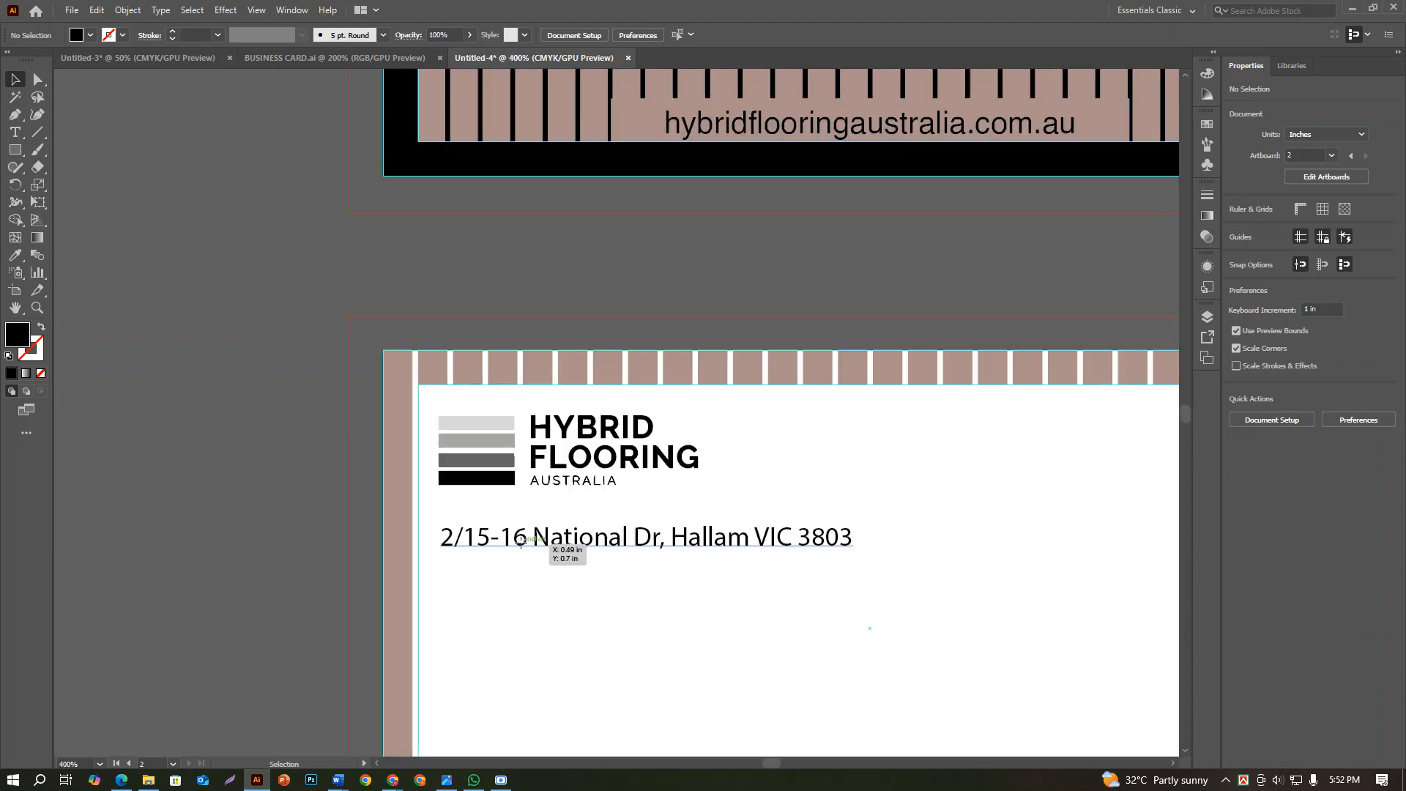
pyautogui.click(529, 553)
pyautogui.scroll(-2, 535, 570)
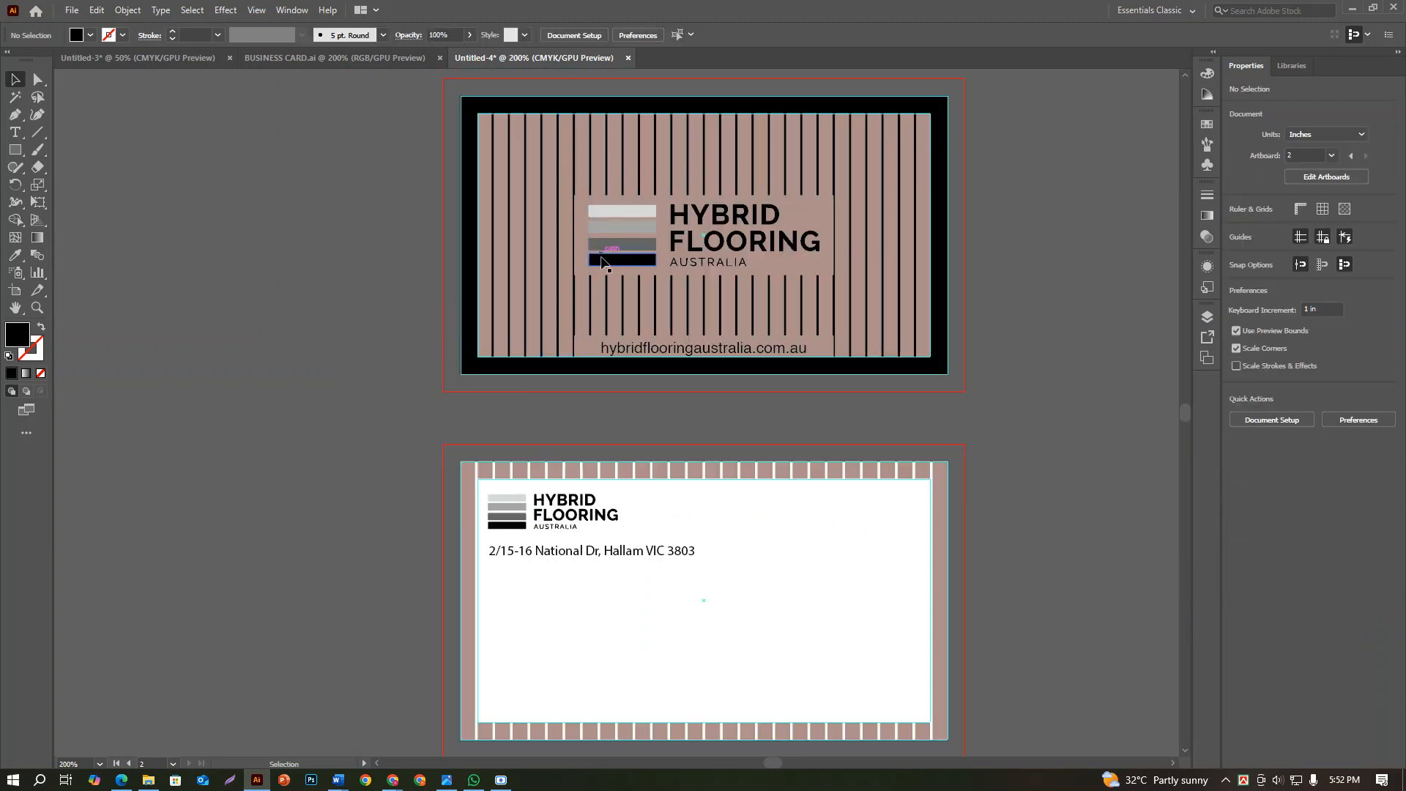
pyautogui.scroll(4, 595, 262)
pyautogui.scroll(-3, 508, 536)
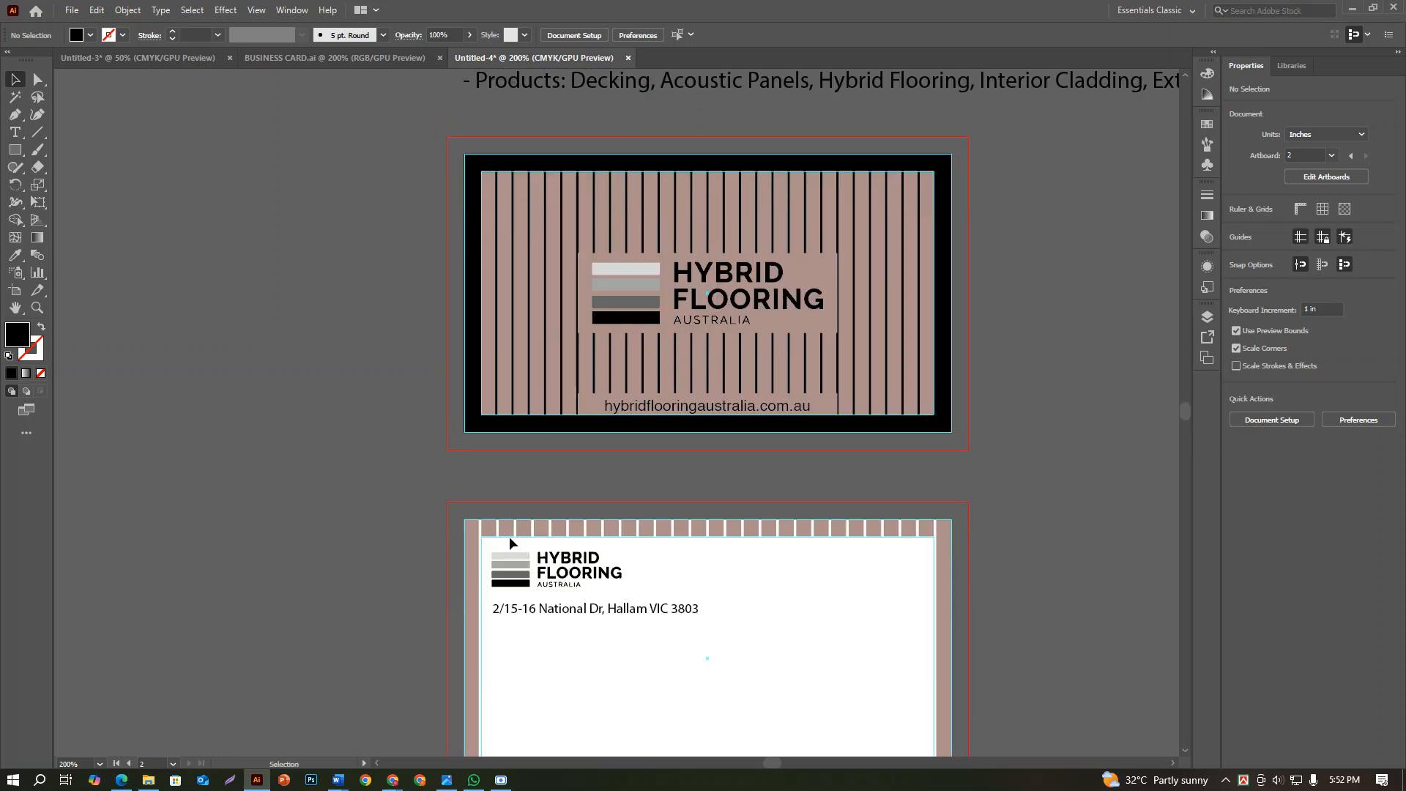
# Create a text line containing a placeholder phone number on the empty canvas beside the cards
pyautogui.click(15, 132)
pyautogui.click(247, 455)
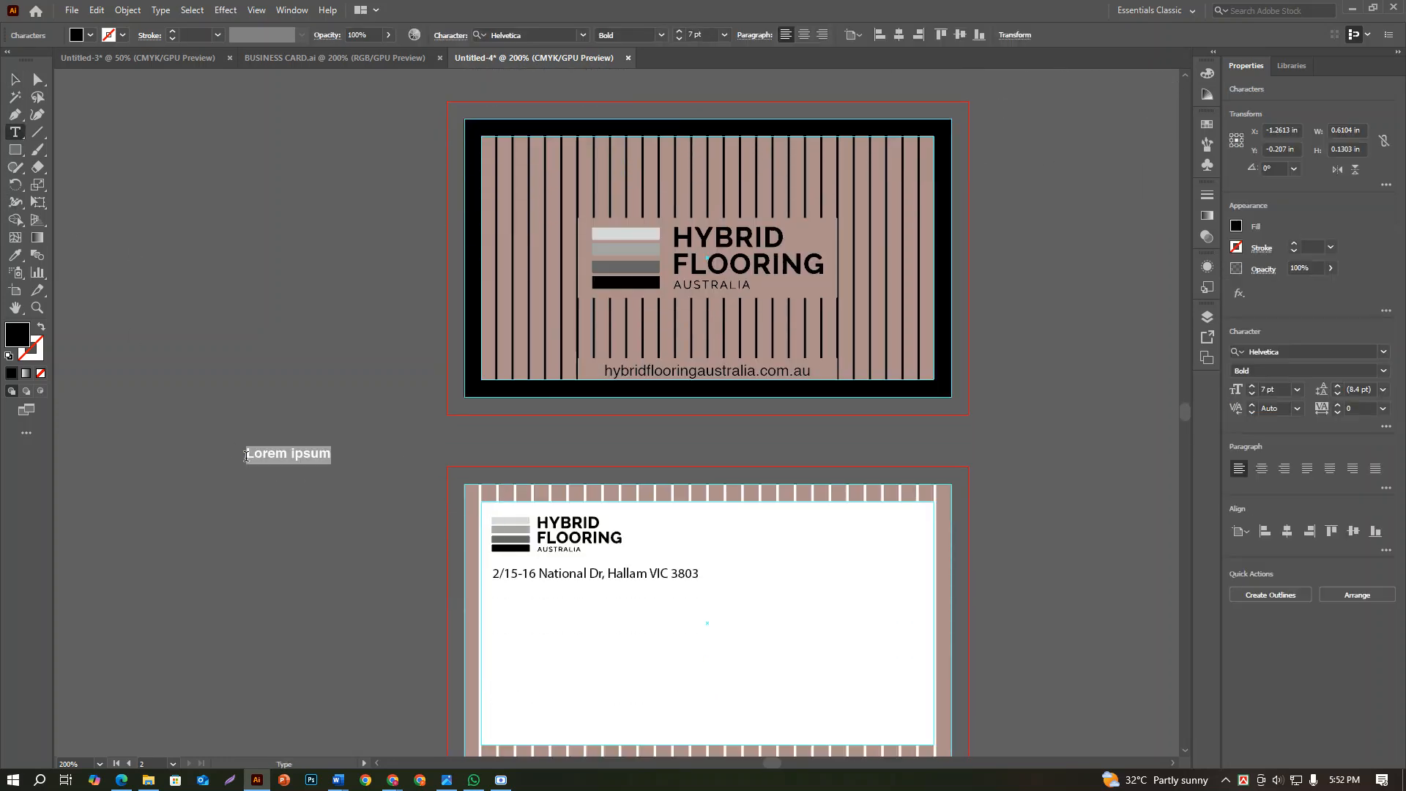
pyautogui.press('BackSpace')
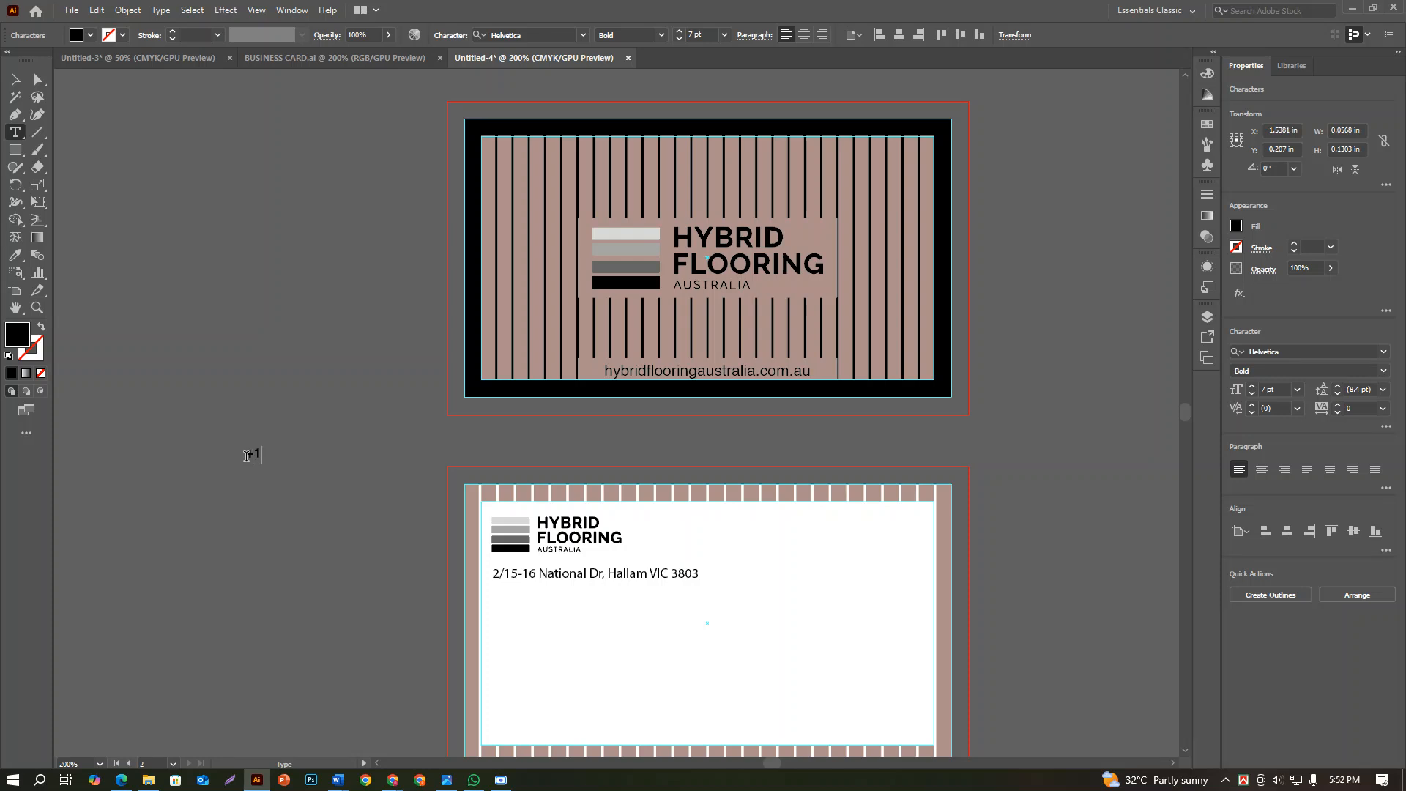
pyautogui.write('+11025-15514')
pyautogui.press('Escape')
# Move the phone number text onto the second card, directly below the address line
pyautogui.click(283, 452)
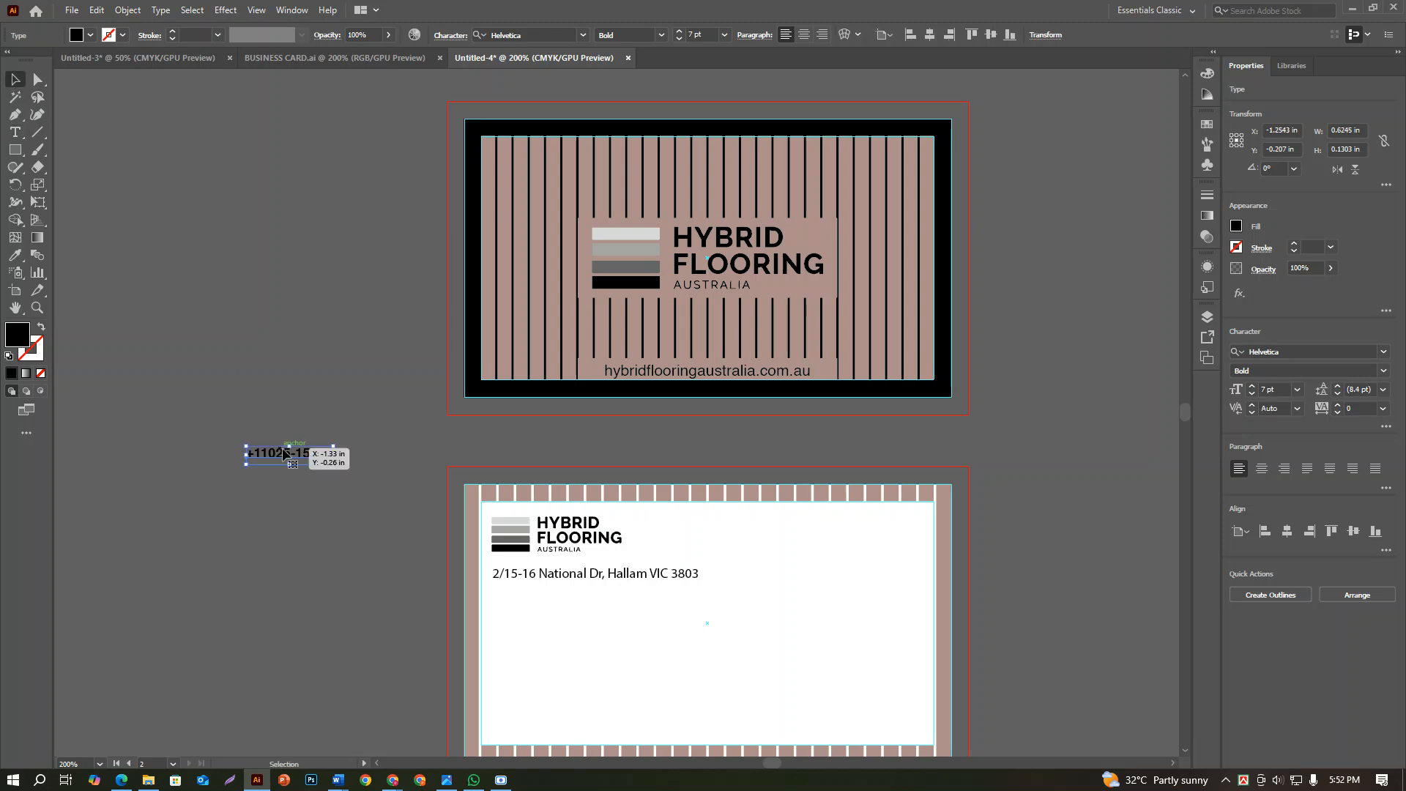
pyautogui.moveTo(283, 449); pyautogui.dragTo(504, 578)
pyautogui.hotkey('ctrl', 'z')
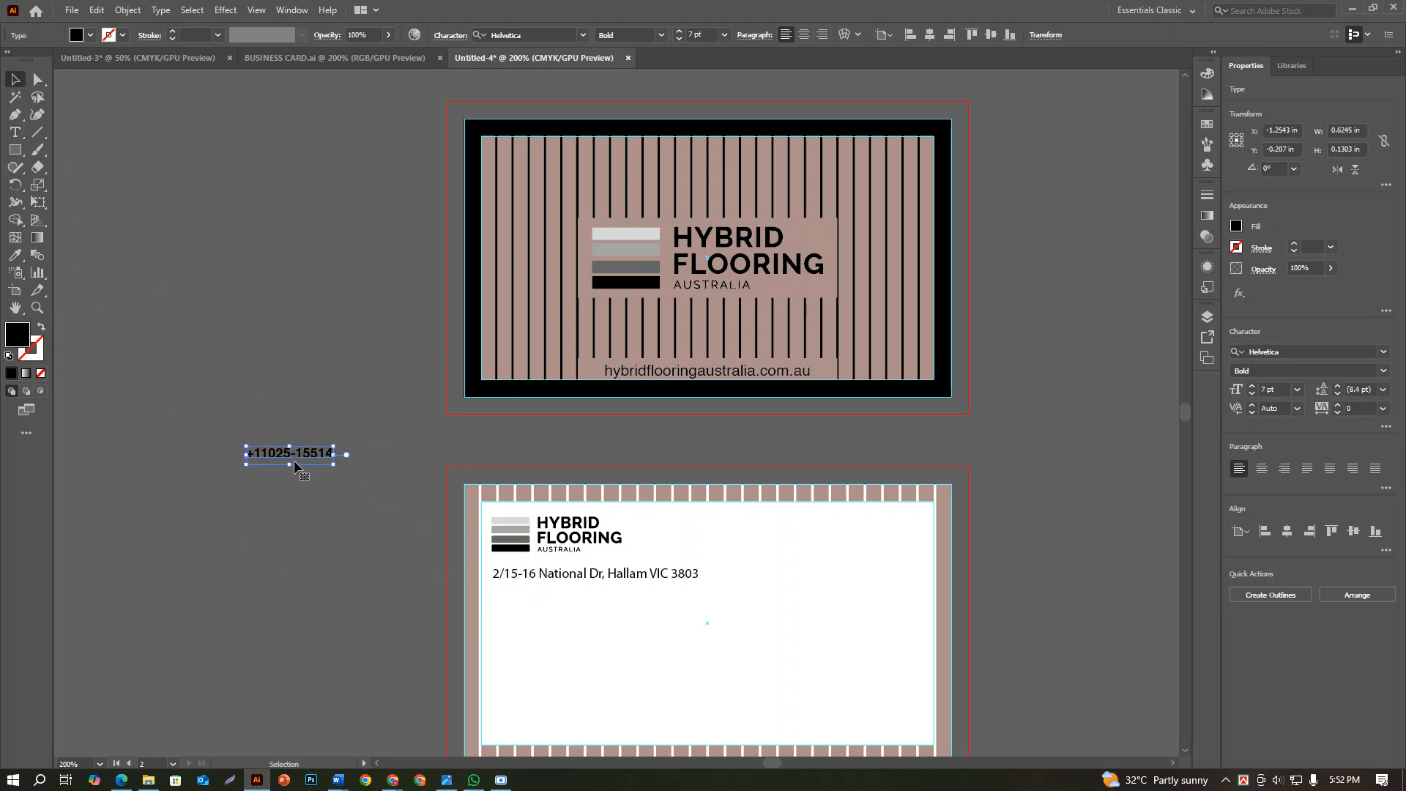
pyautogui.moveTo(297, 469); pyautogui.dragTo(547, 595)
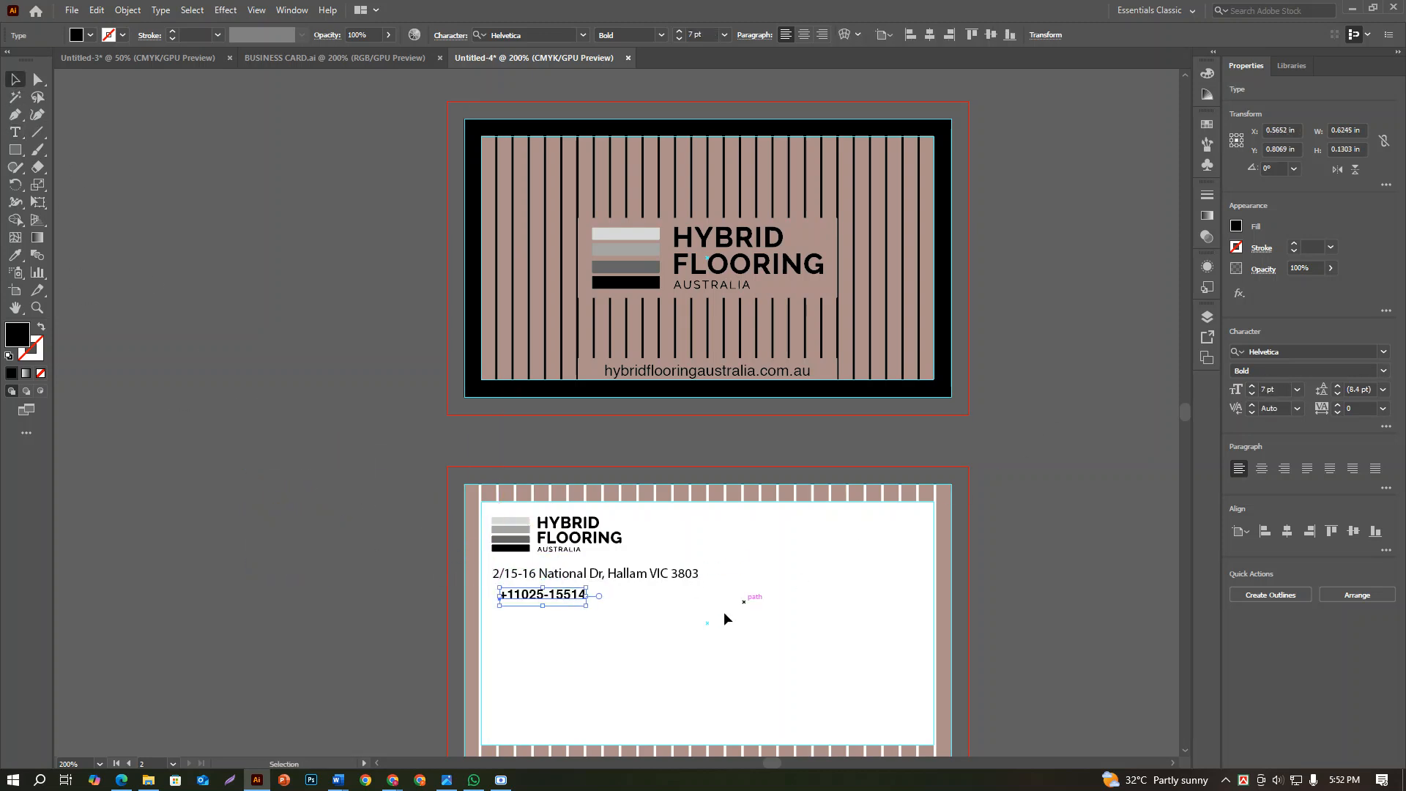
pyautogui.click(1061, 392)
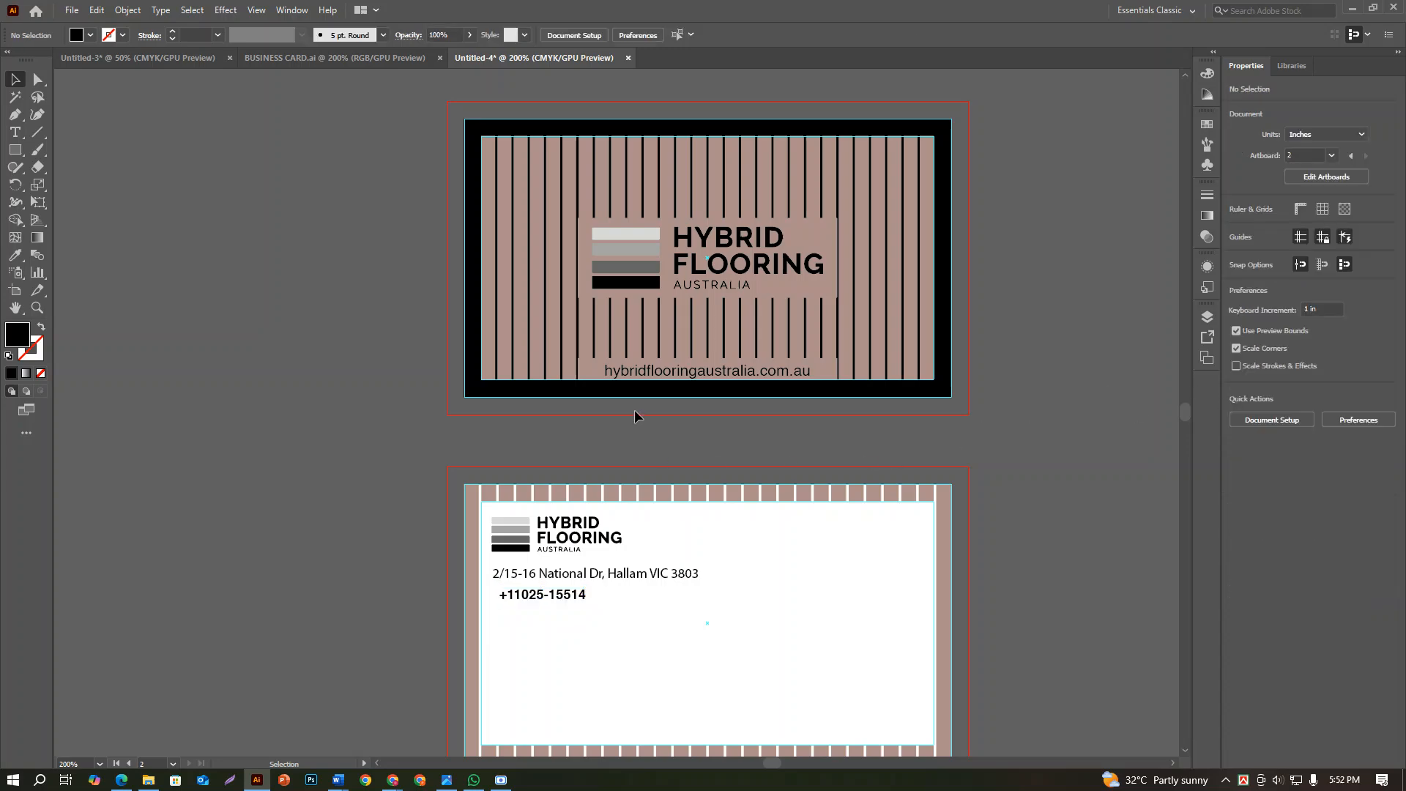
# Copy hybridflooringaustralia.com.au from the contest details text and place it as a separate line below the second card's phone number
pyautogui.click(636, 575)
pyautogui.press('space')
pyautogui.moveTo(648, 447); pyautogui.dragTo(641, 765)
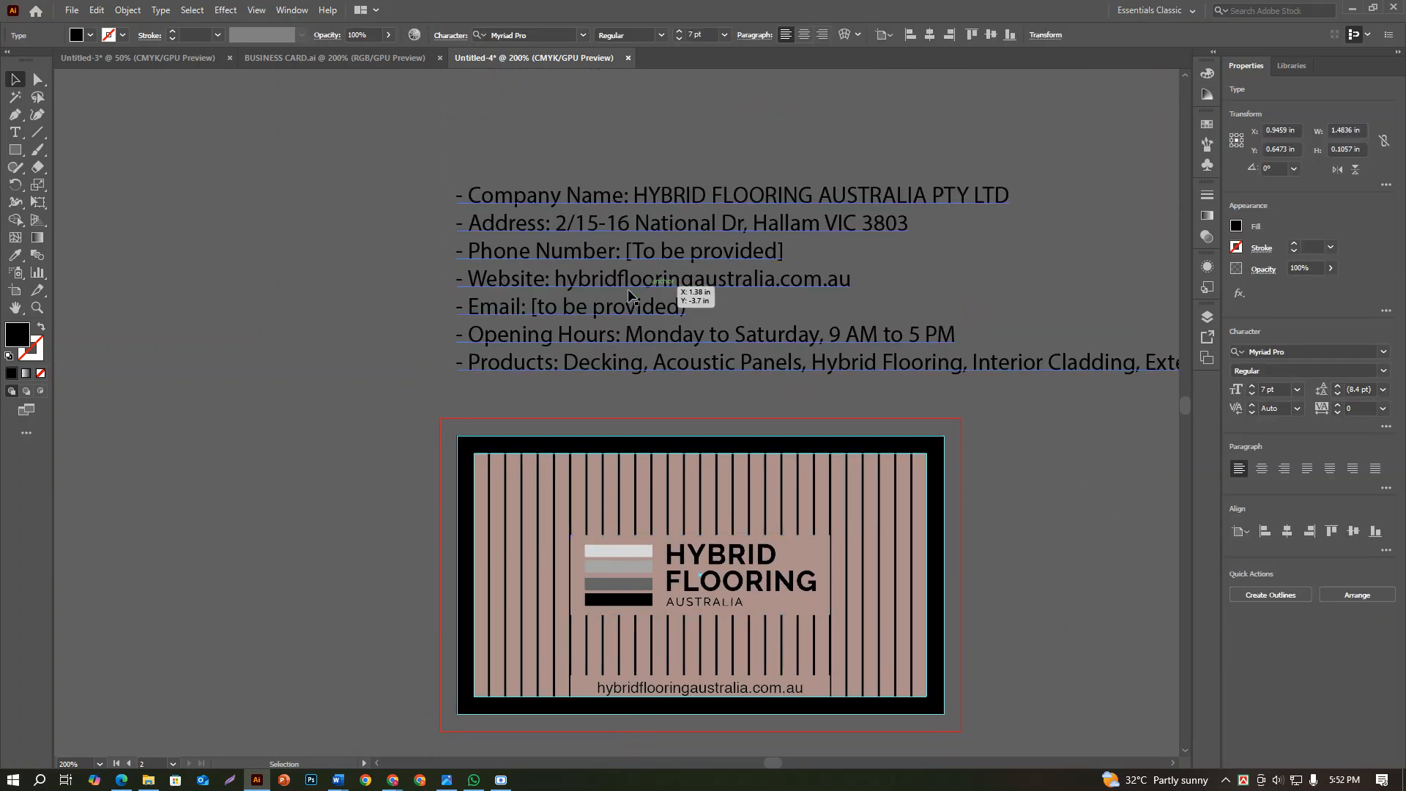
pyautogui.doubleClick(555, 283)
pyautogui.moveTo(555, 282); pyautogui.dragTo(953, 271)
pyautogui.hotkey('ctrl', 'c')
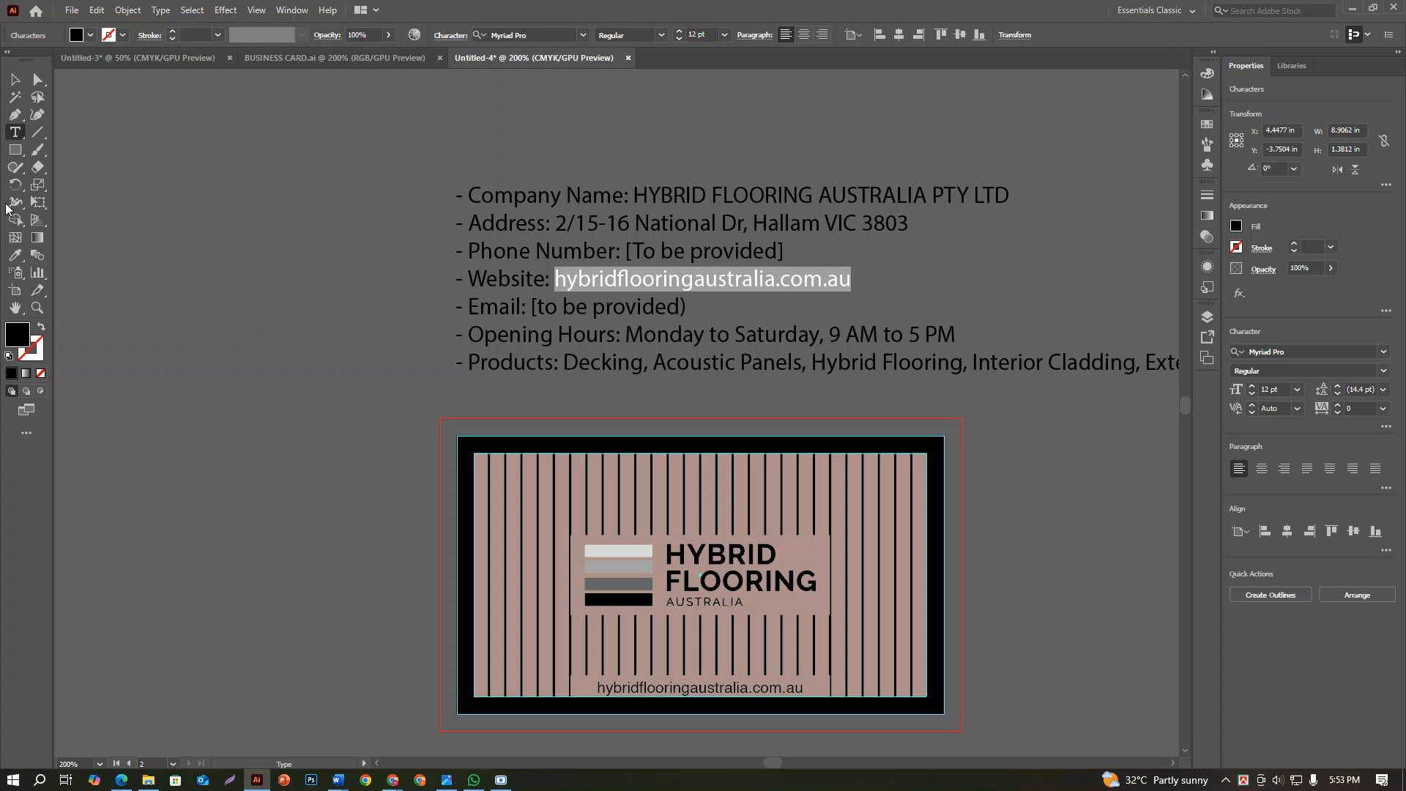
pyautogui.click(15, 80)
pyautogui.hotkey('ctrl', 'v')
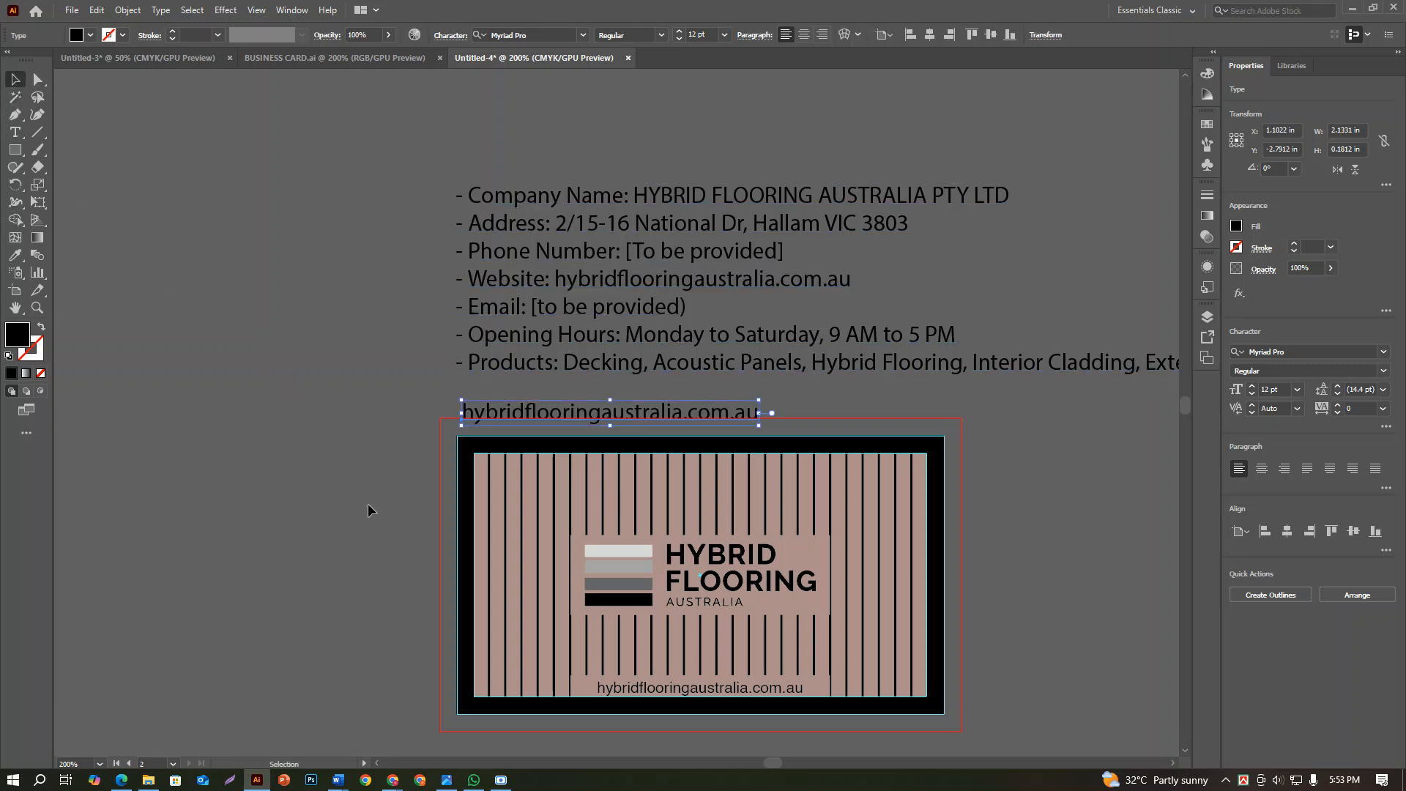
pyautogui.click(367, 510)
pyautogui.scroll(-5, 327, 521)
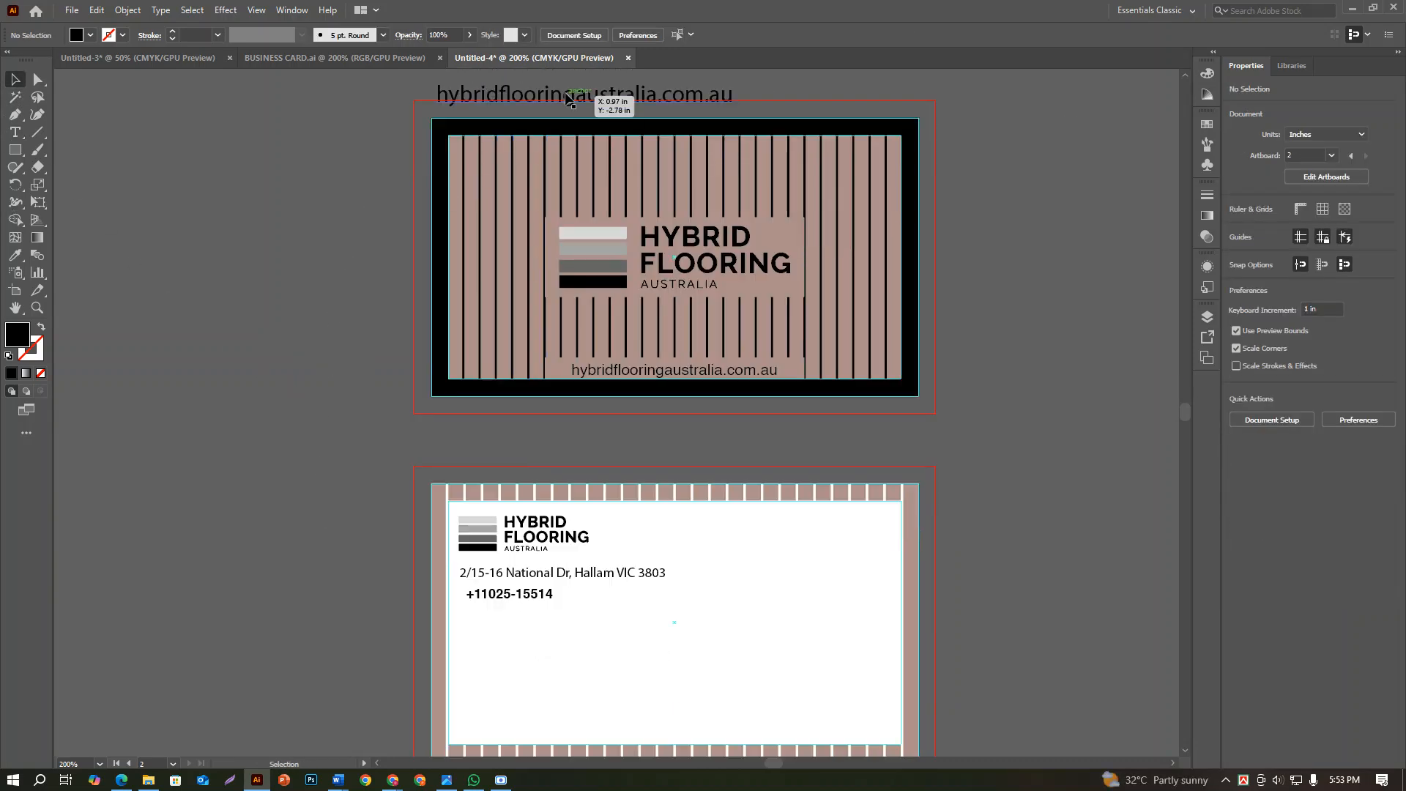
pyautogui.moveTo(570, 99); pyautogui.dragTo(580, 638)
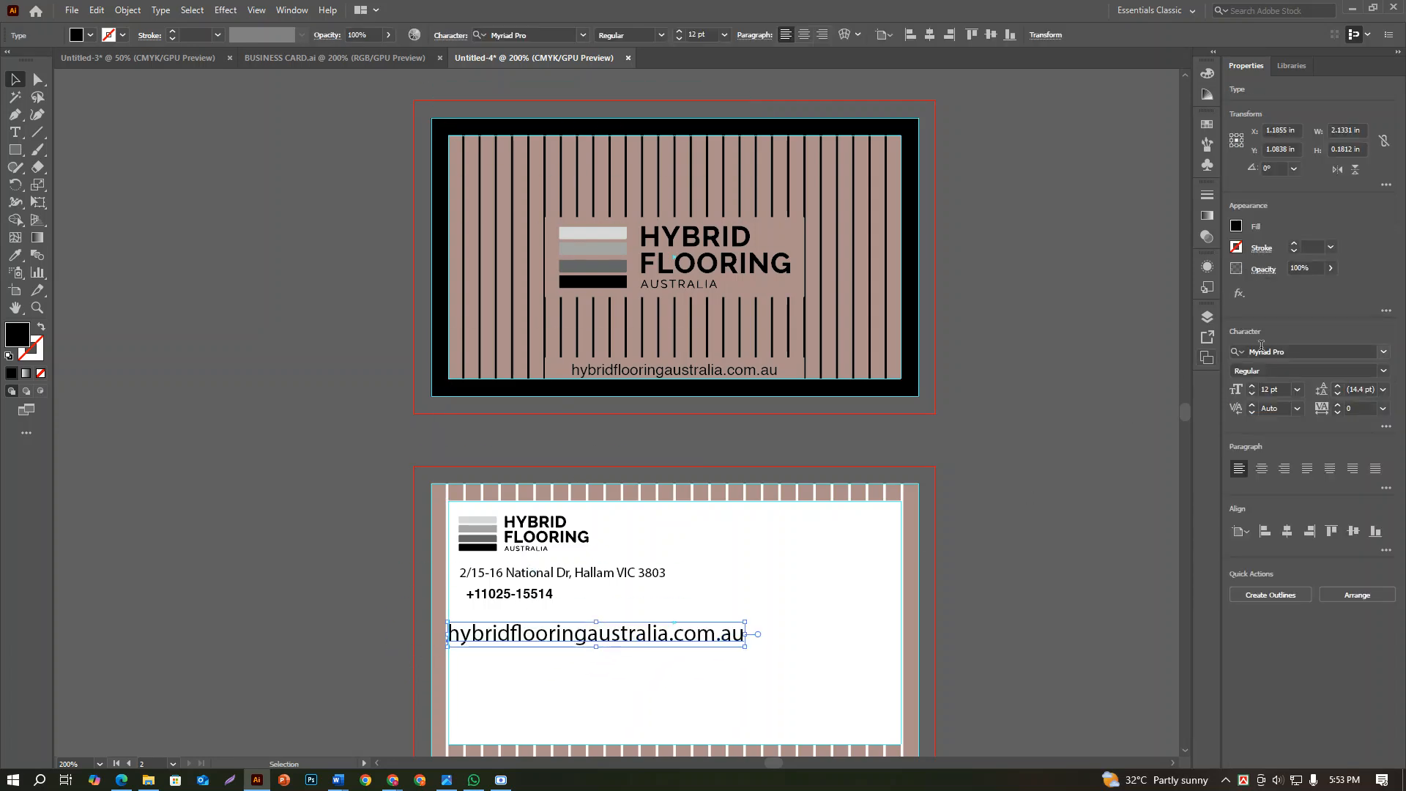
# Set the second card's website line to 8 pt and move it directly below the phone number
pyautogui.click(1297, 389)
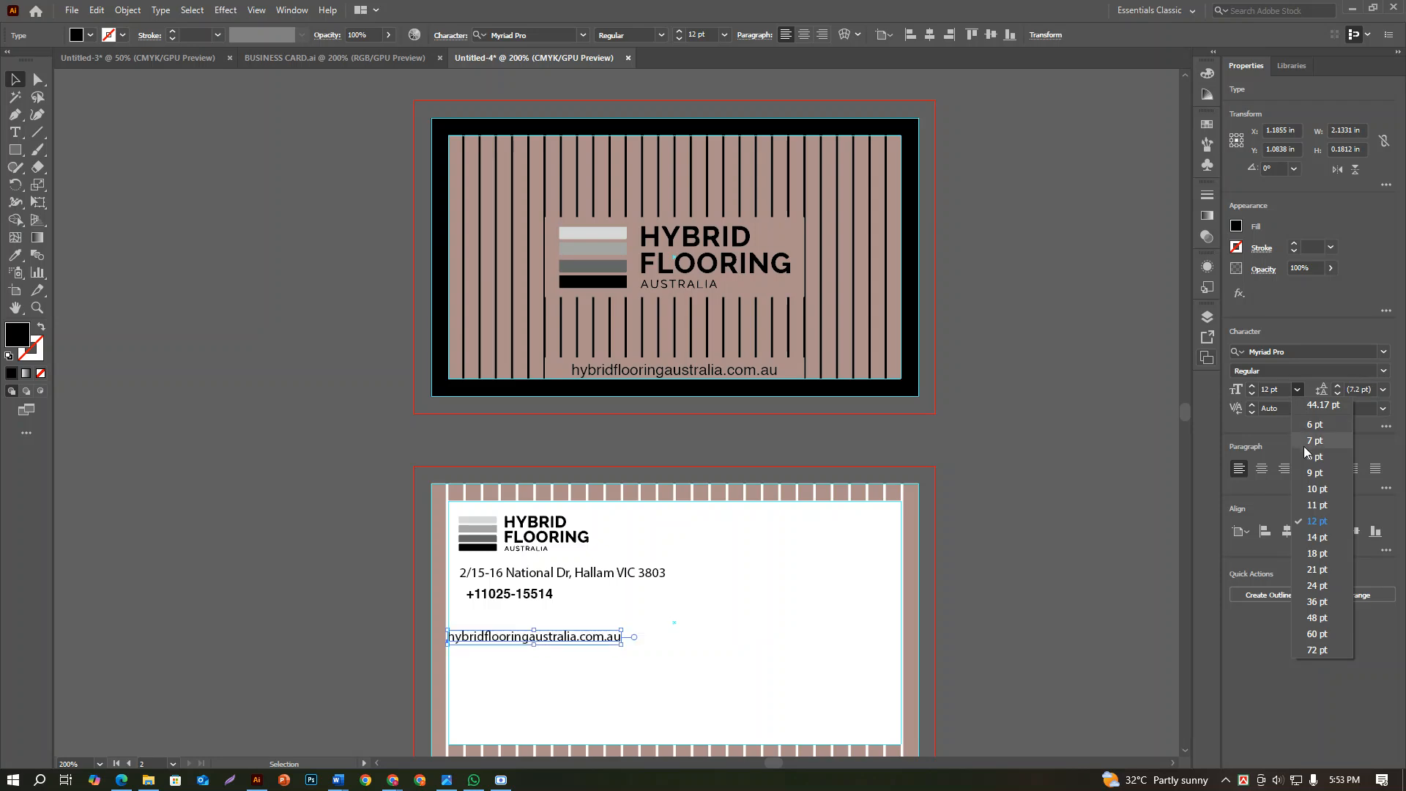
pyautogui.click(1310, 447)
pyautogui.moveTo(547, 627); pyautogui.dragTo(575, 617)
pyautogui.hotkey('ctrl', 'z')
pyautogui.click(579, 640)
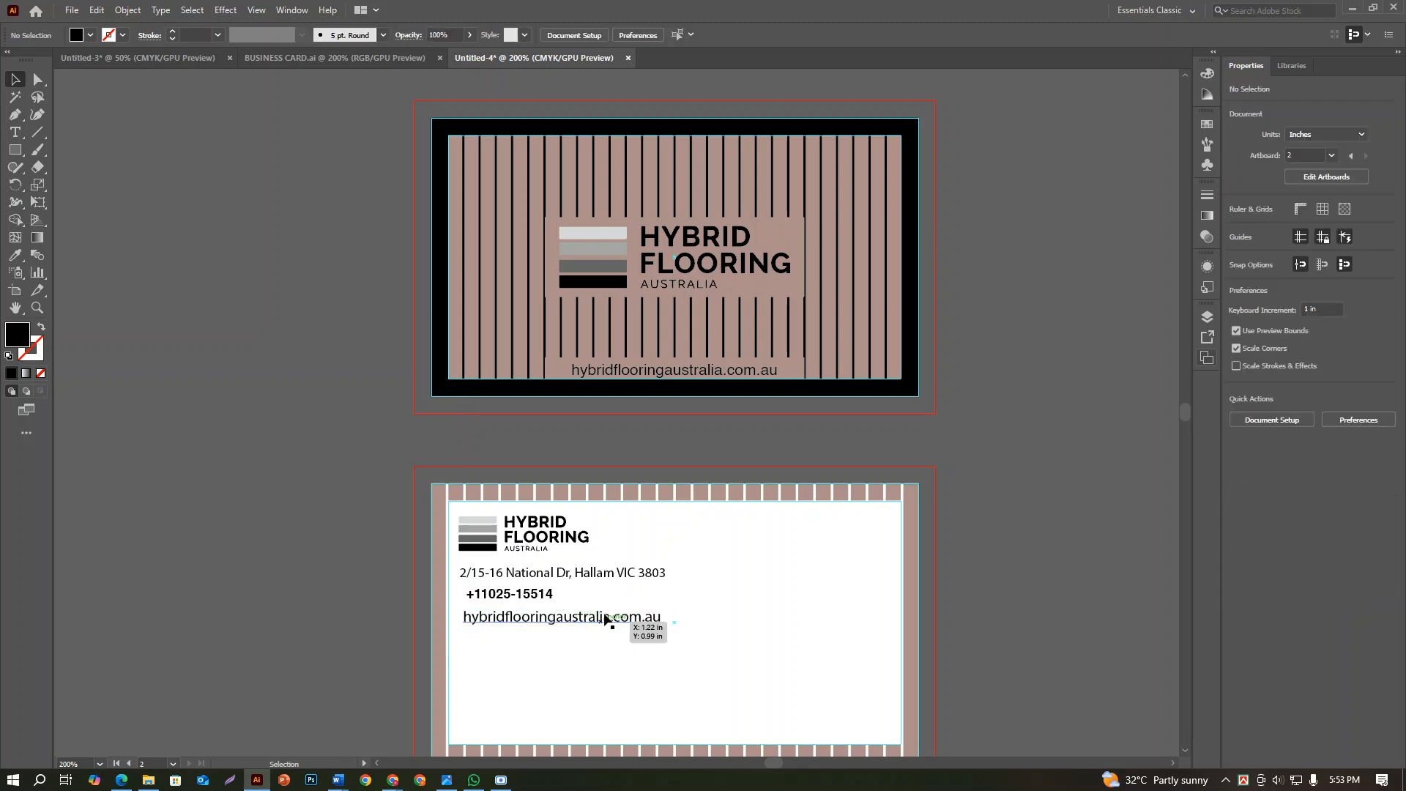
pyautogui.moveTo(626, 377); pyautogui.dragTo(627, 594)
pyautogui.hotkey('ctrl', 'z')
# Review the contact details text above the cards, checking the email entry against the lines already placed
pyautogui.press('space')
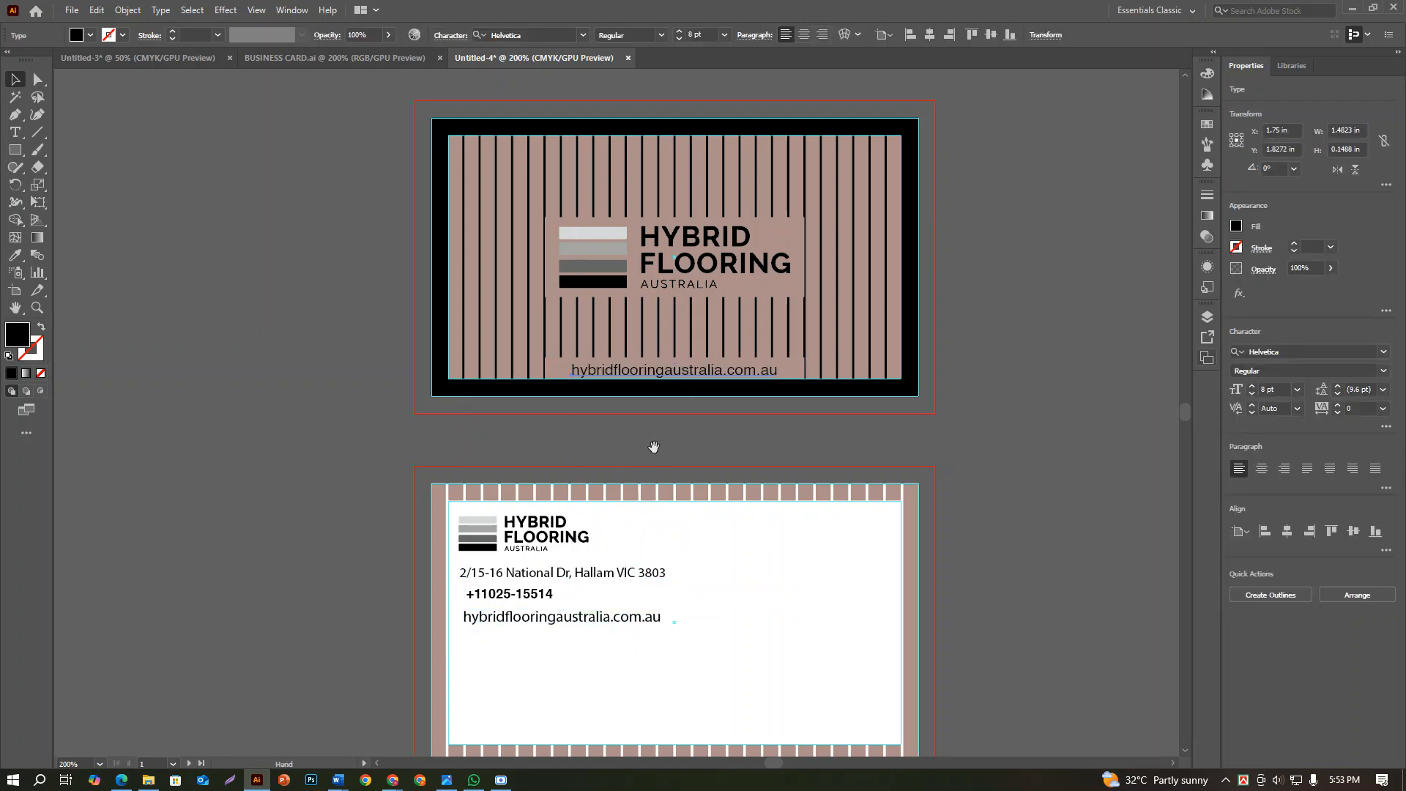
pyautogui.moveTo(654, 448); pyautogui.dragTo(657, 379)
pyautogui.press('space')
pyautogui.moveTo(654, 538); pyautogui.dragTo(652, 588)
pyautogui.scroll(5, 653, 588)
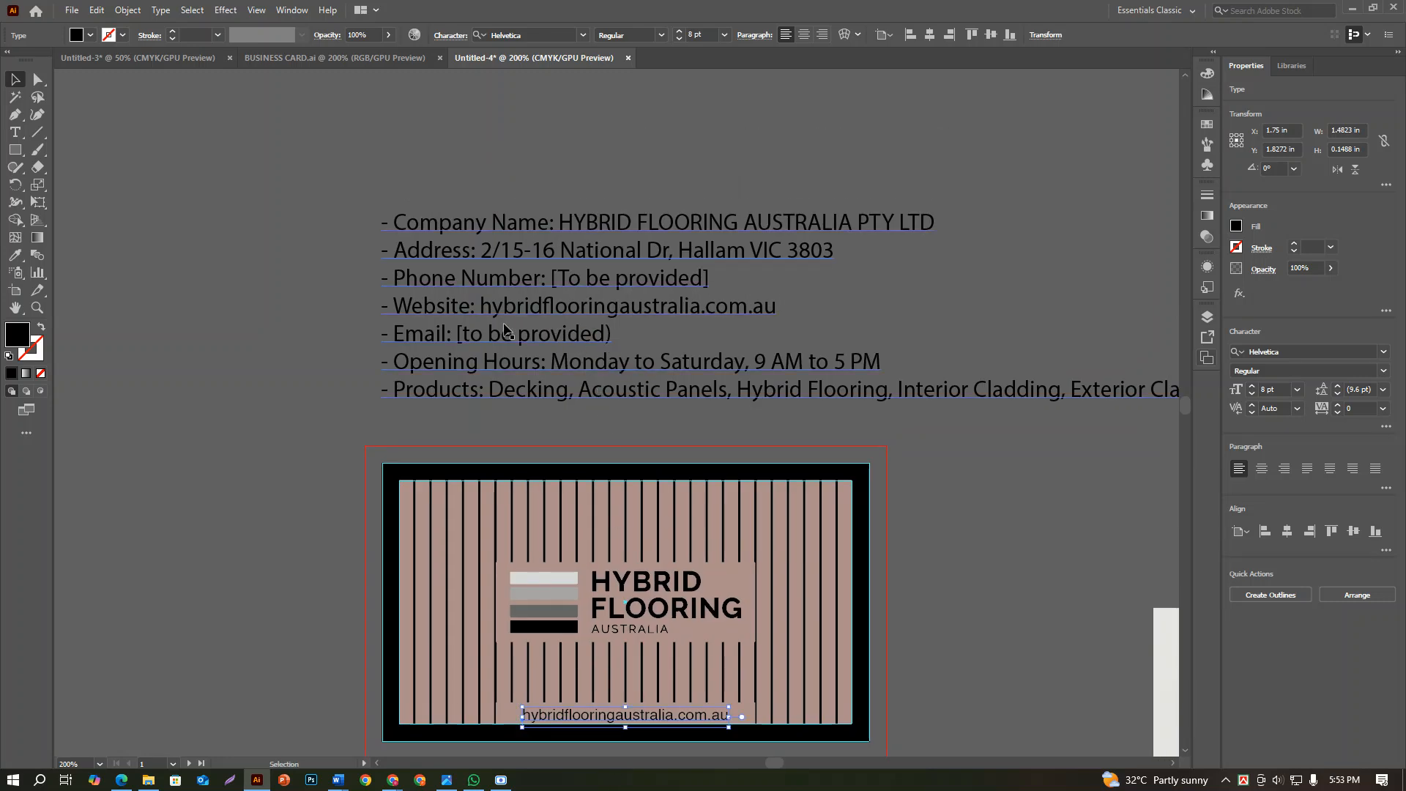
pyautogui.scroll(-1, 463, 348)
pyautogui.scroll(-4, 462, 348)
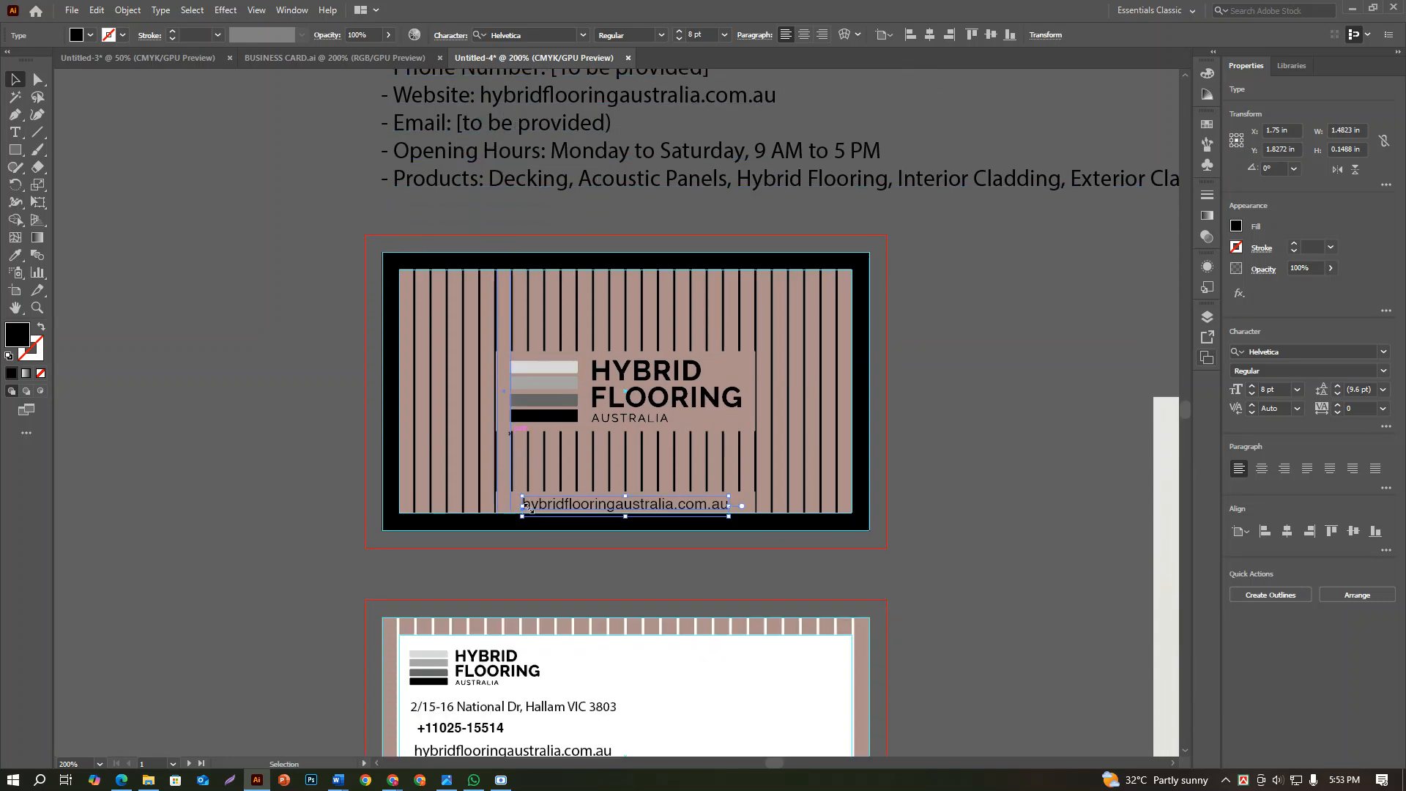
pyautogui.press('space')
pyautogui.moveTo(588, 475); pyautogui.dragTo(600, 340)
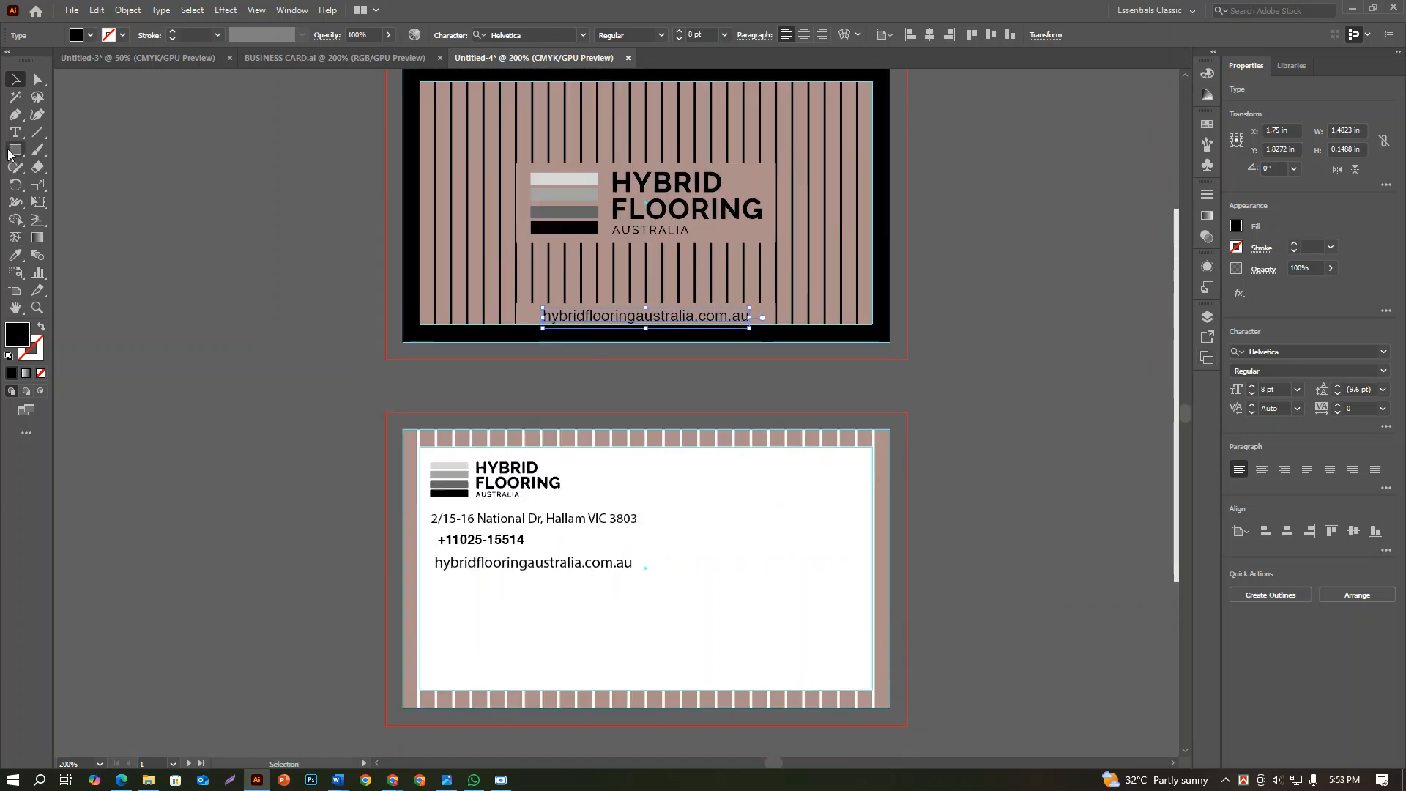
# Add a text line with the company's placeholder e-mail address below the website line on the second card
pyautogui.press('t')
pyautogui.click(472, 629)
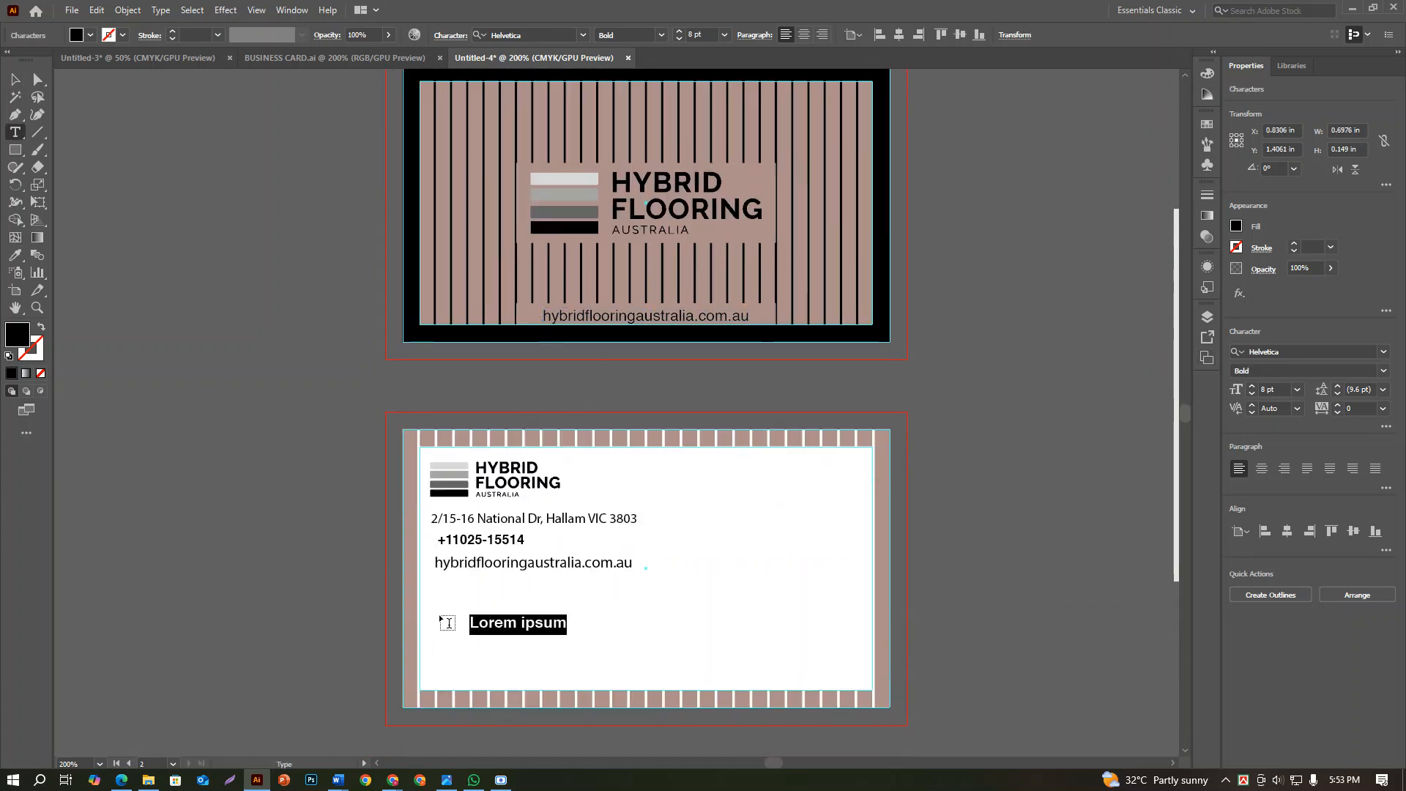
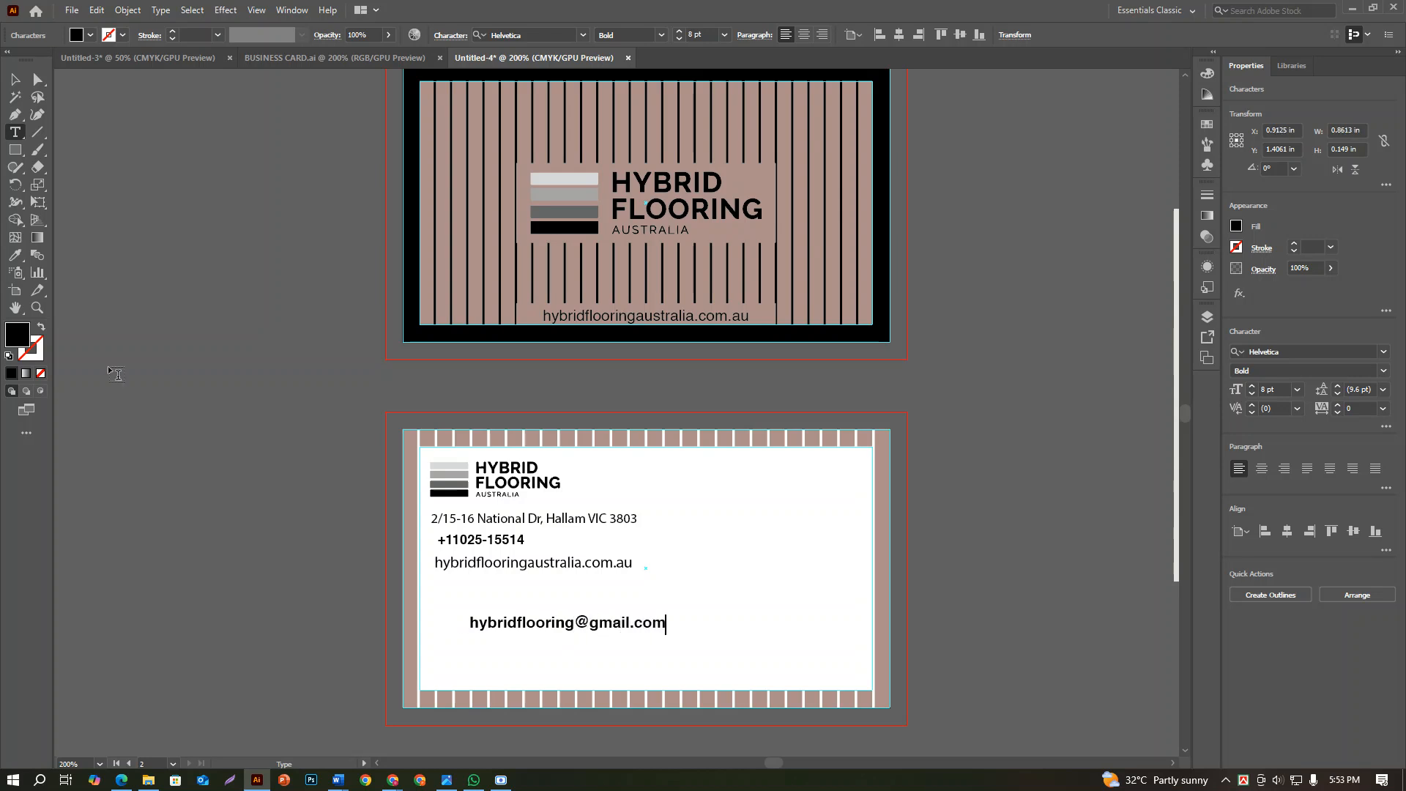
pyautogui.click(15, 79)
# Align the left edges of the second card's address, phone, website and e-mail lines
pyautogui.scroll(3, 332, 335)
pyautogui.scroll(4, 332, 335)
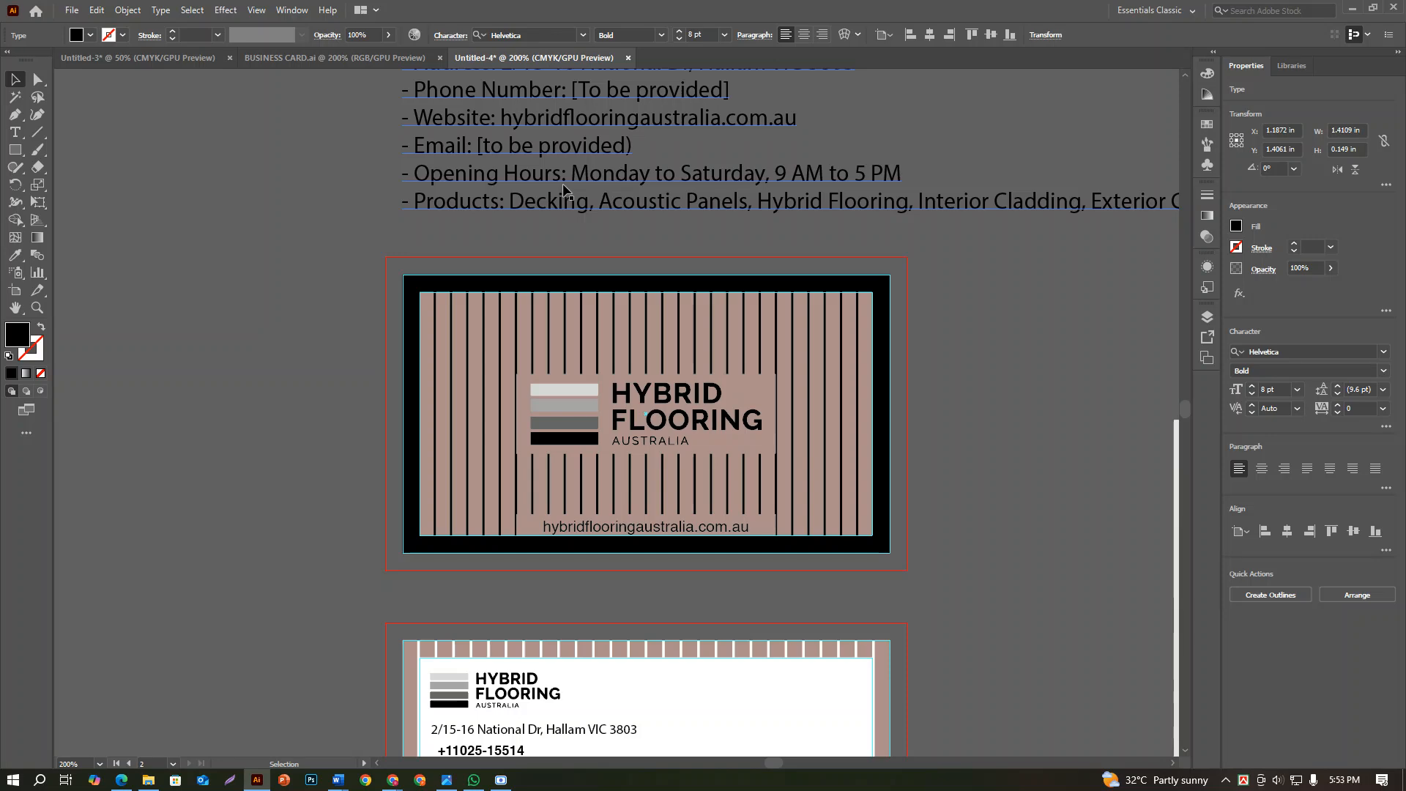
pyautogui.scroll(-8, 445, 589)
pyautogui.scroll(3, 454, 588)
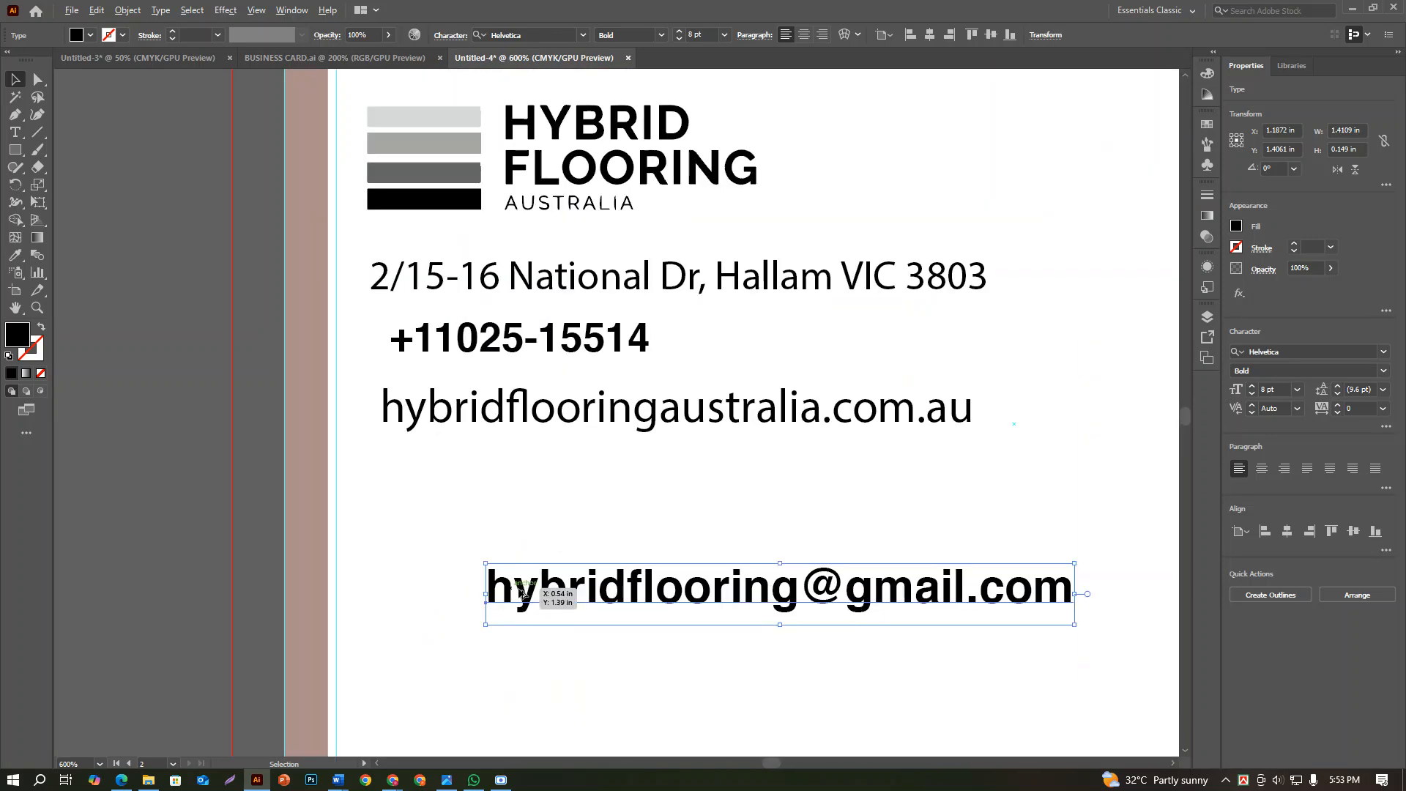
pyautogui.moveTo(675, 655); pyautogui.dragTo(542, 265)
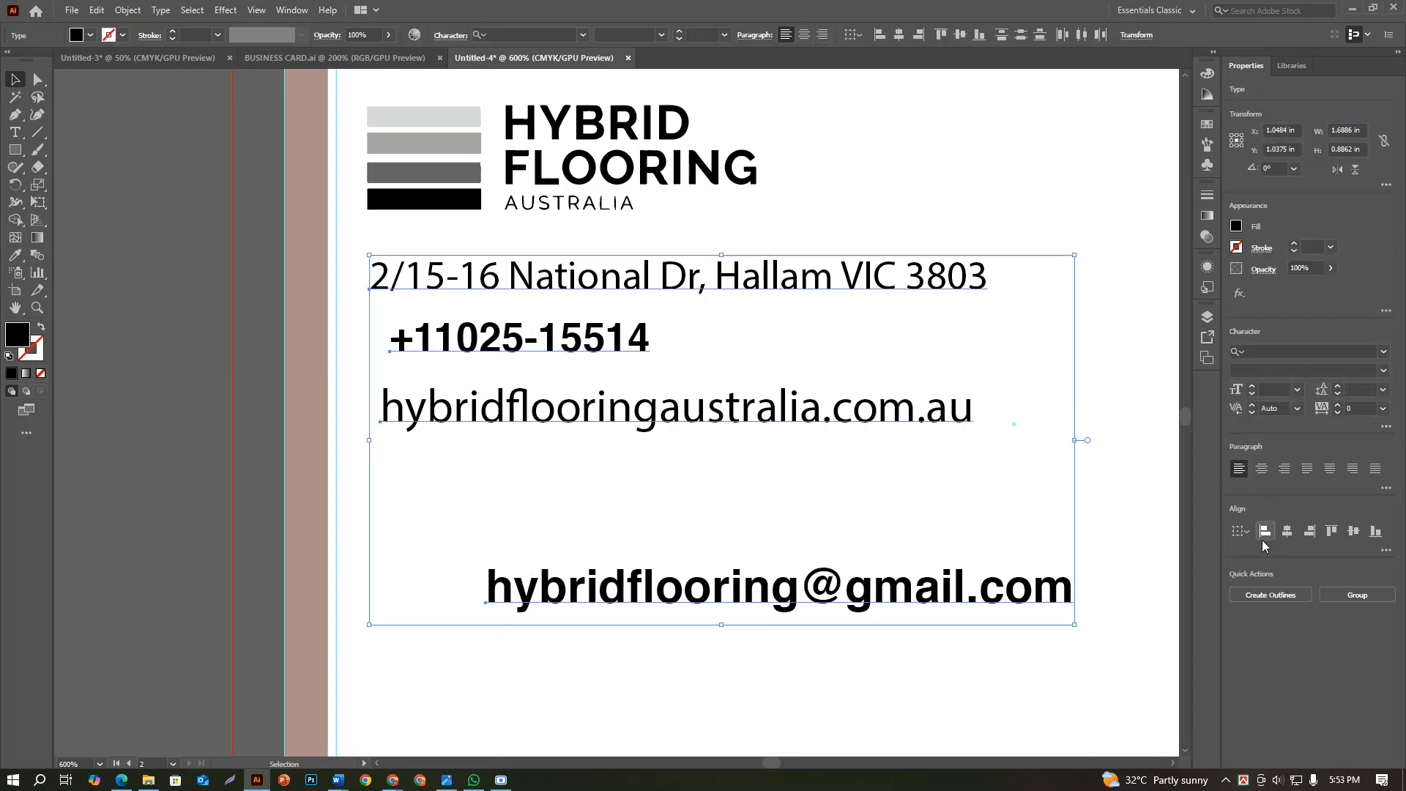
pyautogui.click(1264, 530)
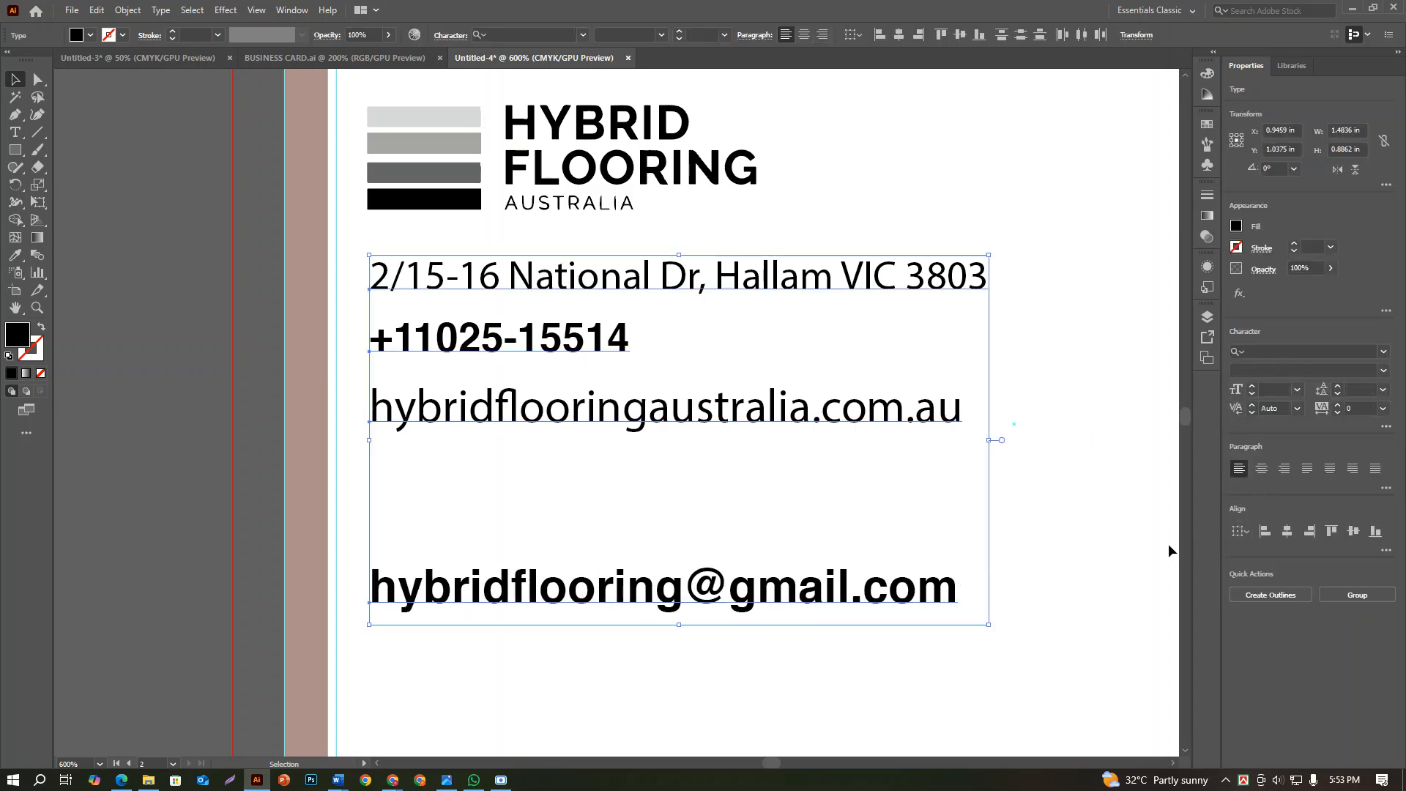
# Distribute the four contact lines vertically with 0.125 in spacing, using the e-mail line as the key object
pyautogui.click(1385, 550)
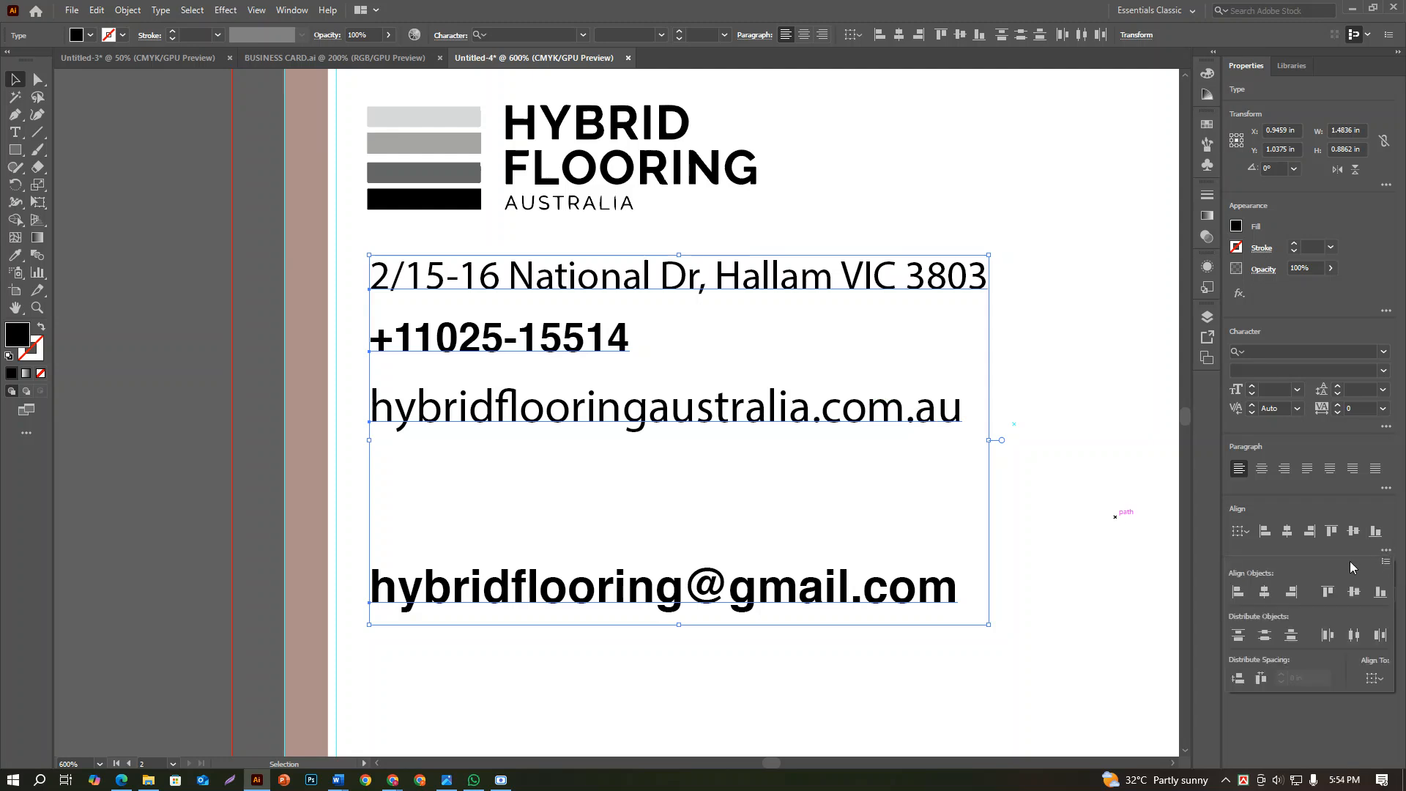
pyautogui.click(1265, 635)
pyautogui.click(1374, 678)
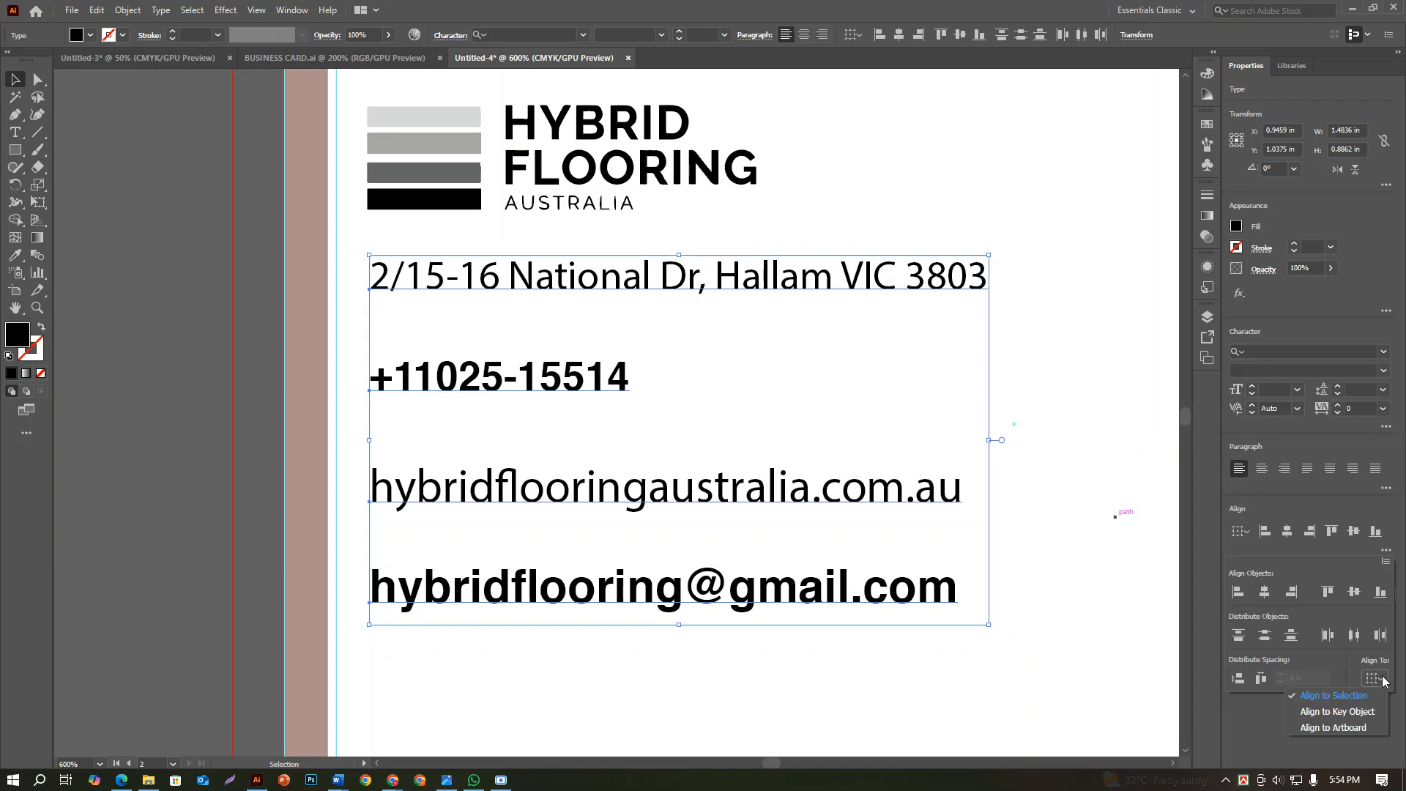
pyautogui.click(1325, 714)
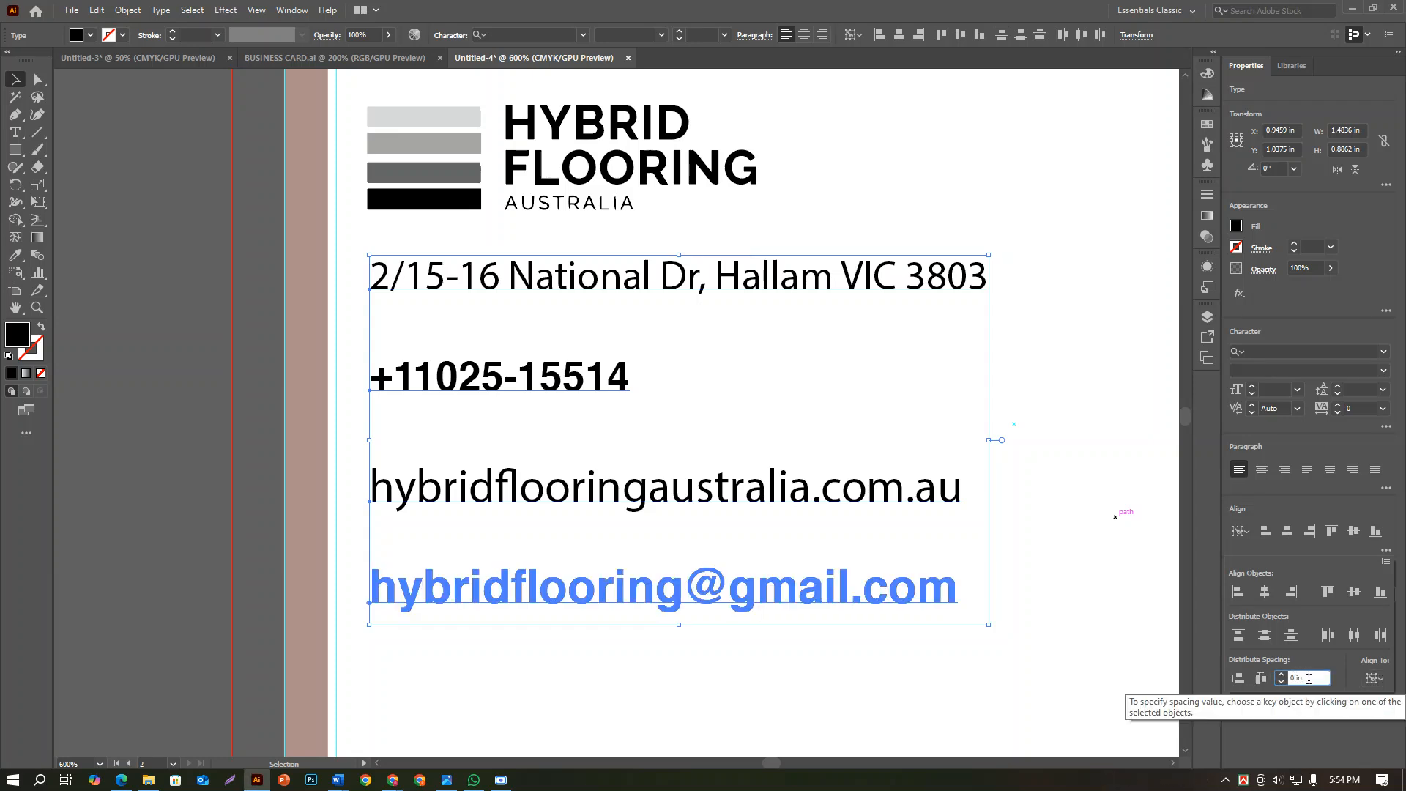
pyautogui.press('Up')
pyautogui.click(1238, 679)
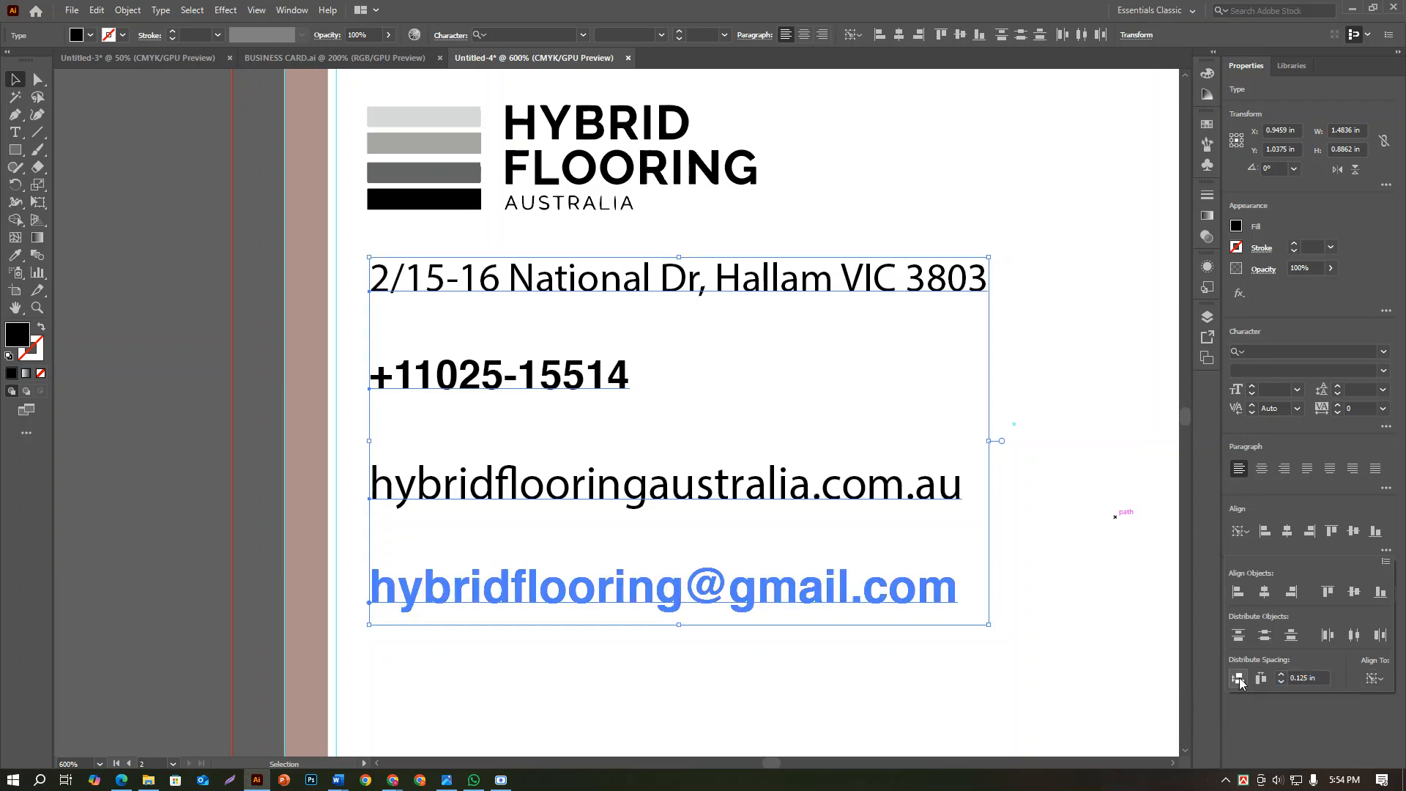
# Set the vertical spacing between the four contact lines to 0.06 in
pyautogui.click(1304, 678)
pyautogui.moveTo(1306, 678); pyautogui.dragTo(1301, 678)
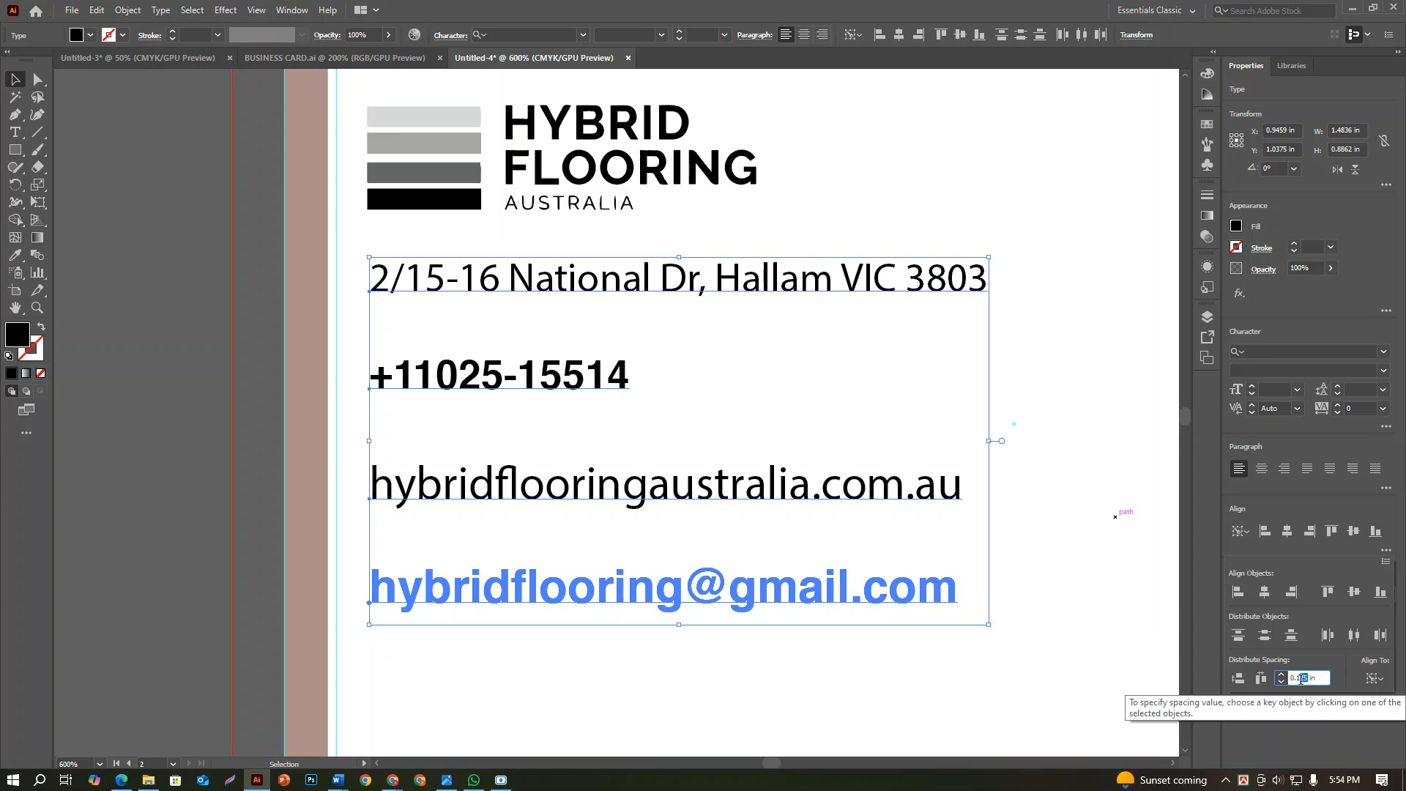
pyautogui.write('0')
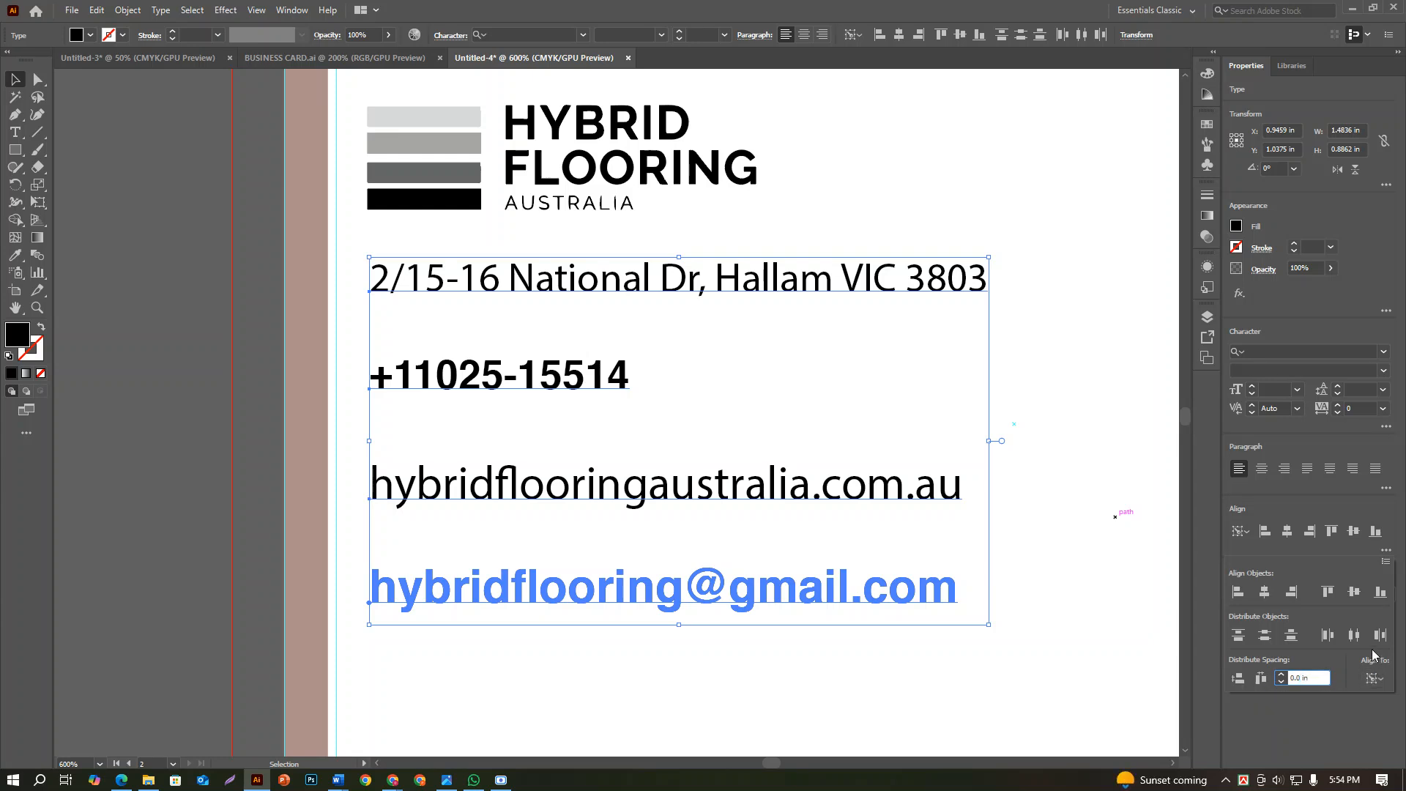
pyautogui.write('60')
pyautogui.click(1238, 680)
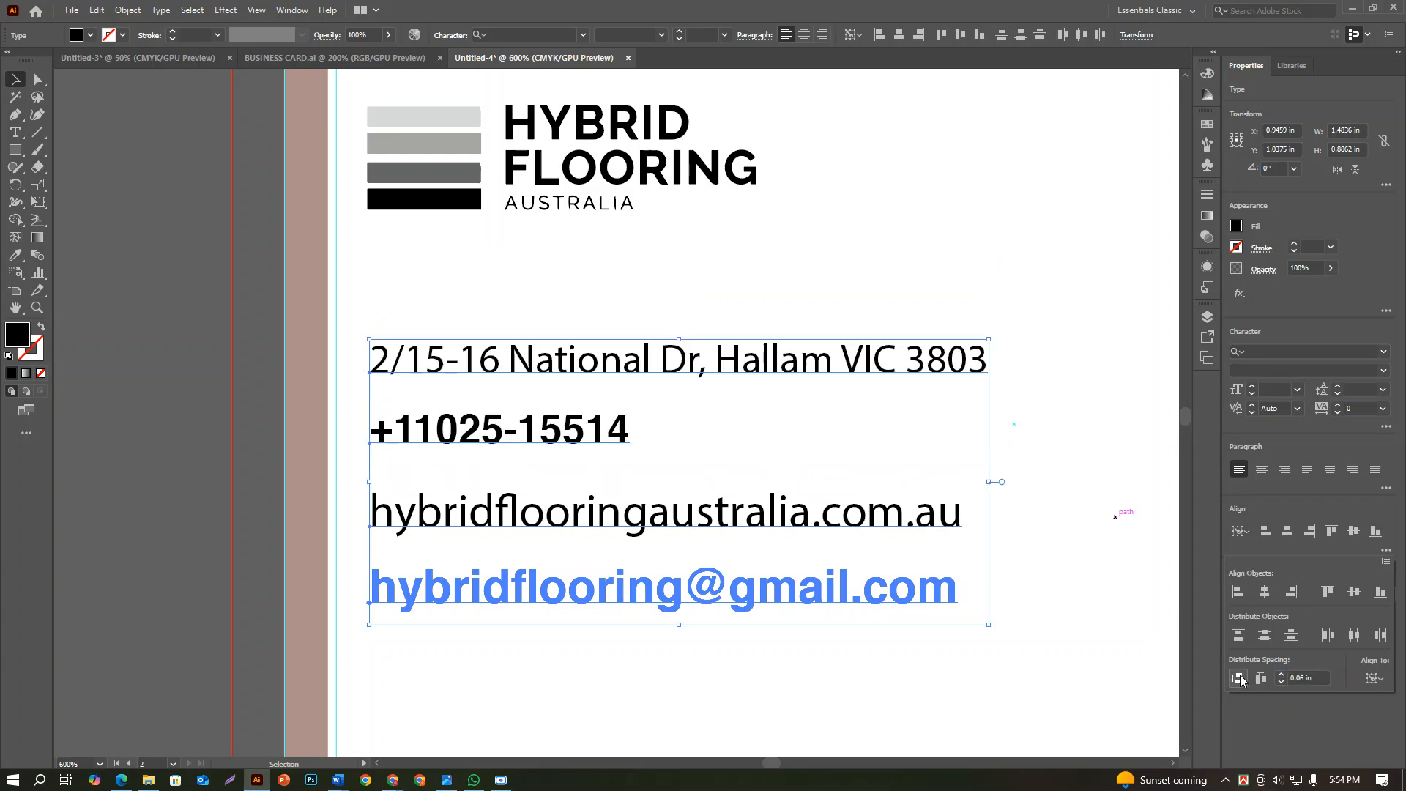
# Tighten the vertical spacing between the four contact lines to 0.04 in, then deselect them
pyautogui.click(1303, 678)
pyautogui.press('BackSpace')
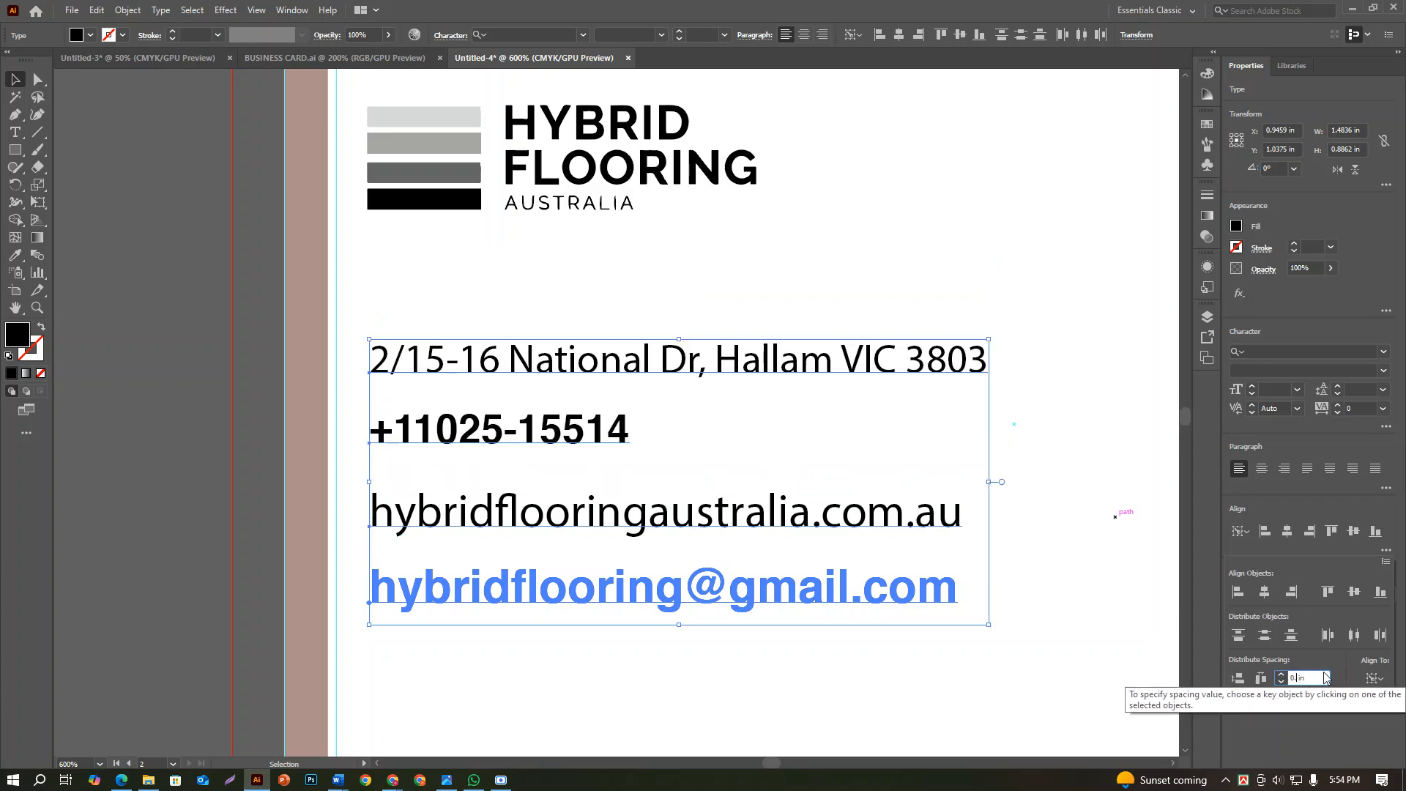
pyautogui.write('04')
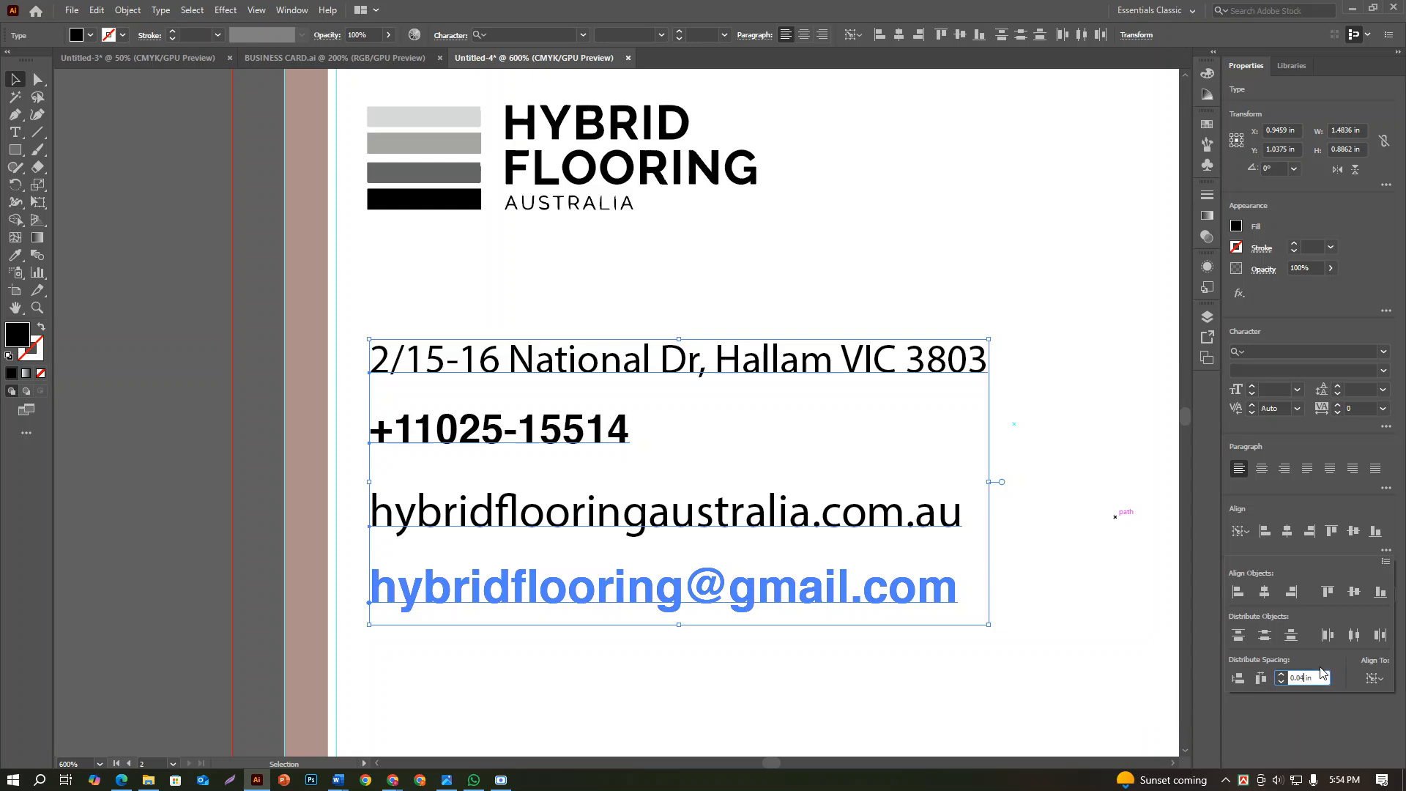
pyautogui.write('0')
pyautogui.click(1237, 678)
pyautogui.click(832, 701)
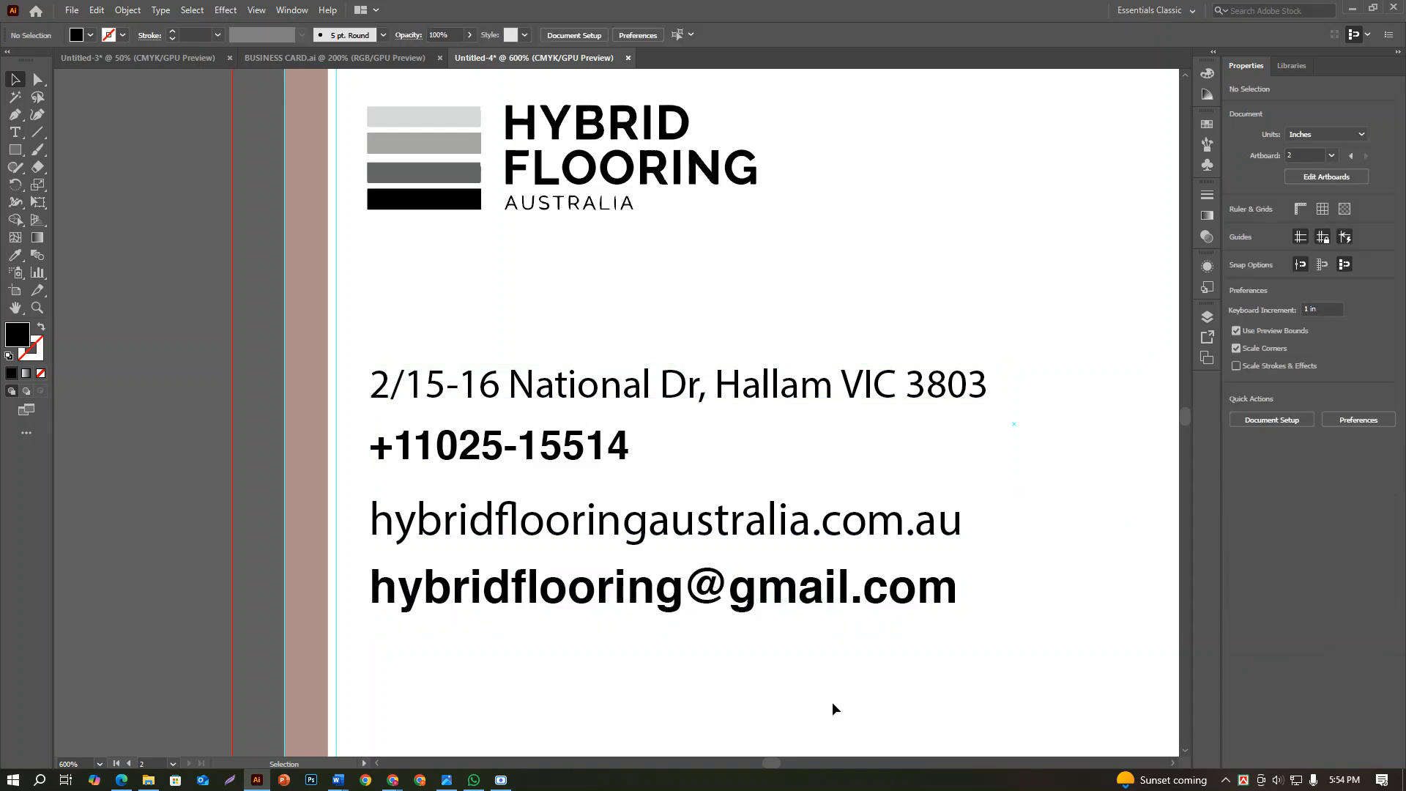
# Distribute the four contact lines vertically at 0.02 in spacing with the e-mail line as key object, and group them
pyautogui.scroll(-2, 832, 702)
pyautogui.click(791, 648)
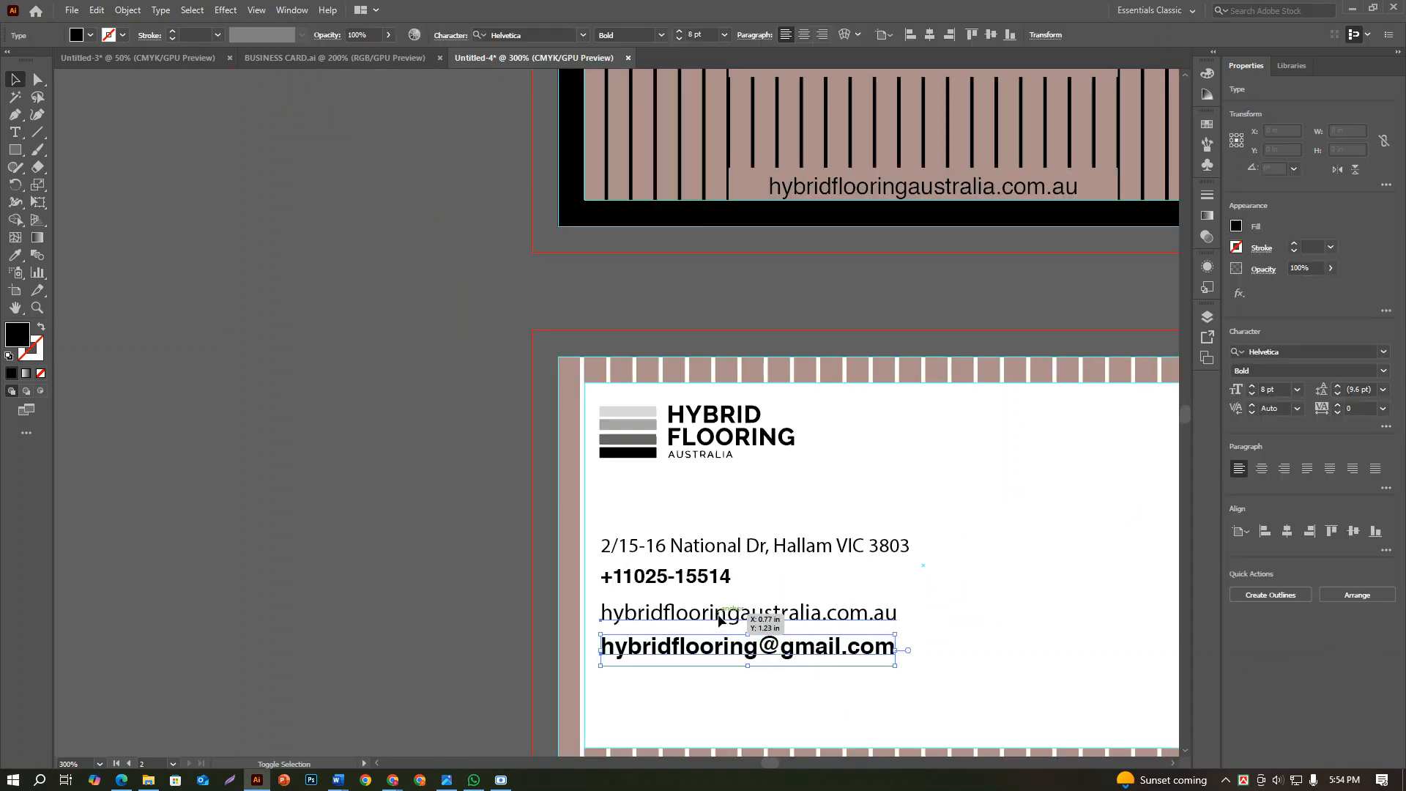
pyautogui.keyDown('shift'); pyautogui.click(763, 617); pyautogui.keyUp('shift')
pyautogui.keyDown('shift'); pyautogui.click(683, 578); pyautogui.keyUp('shift')
pyautogui.keyDown('shift'); pyautogui.click(692, 547); pyautogui.keyUp('shift')
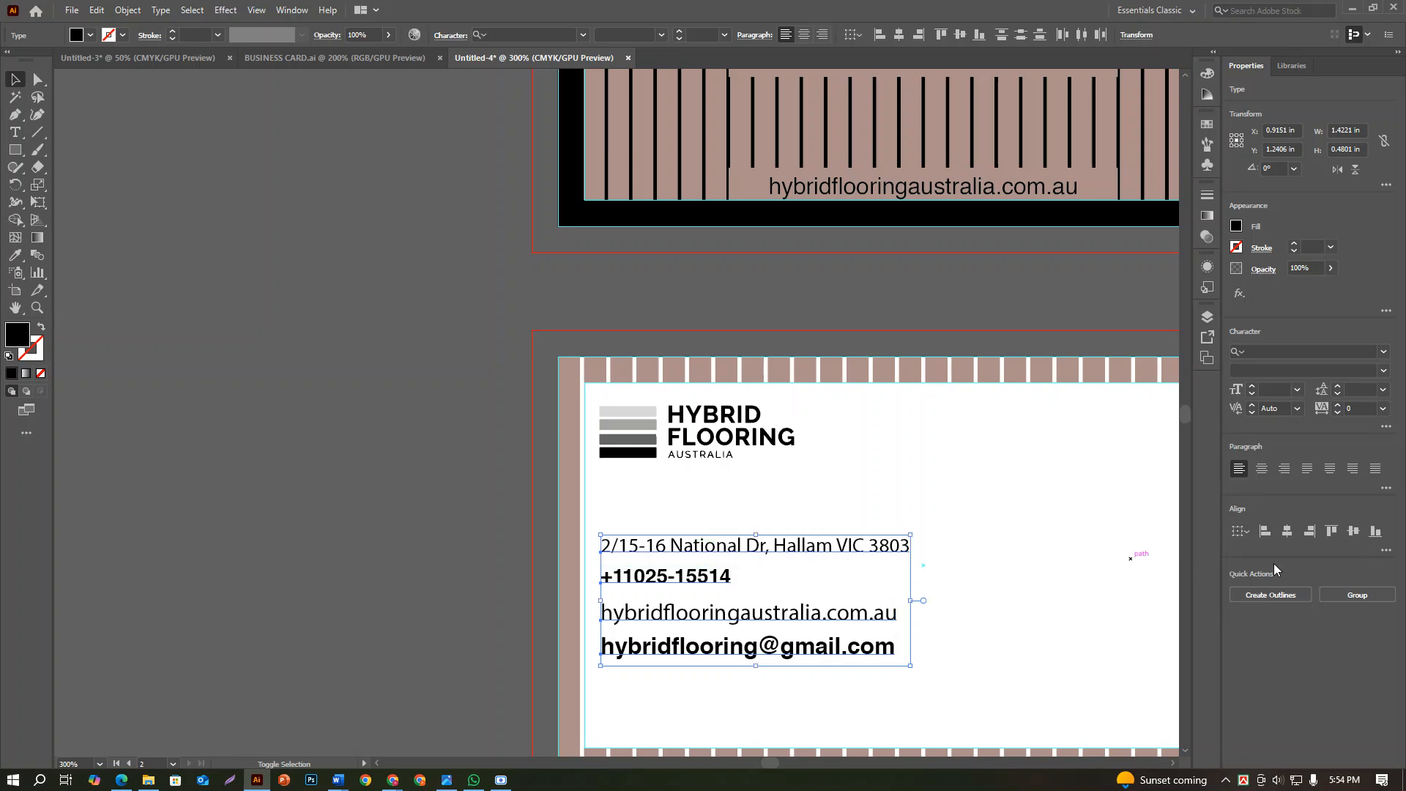
pyautogui.click(1386, 550)
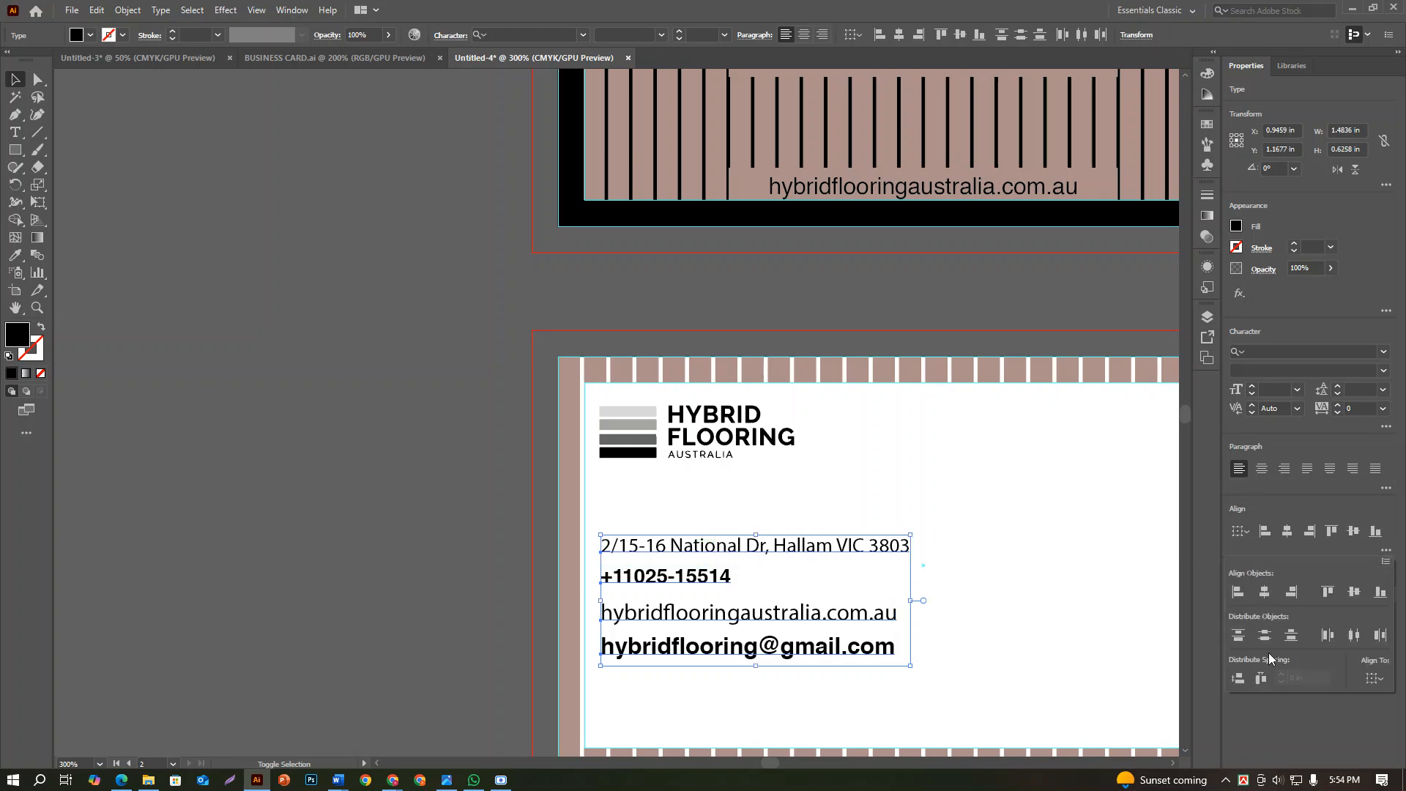
pyautogui.click(1369, 679)
pyautogui.click(1329, 712)
pyautogui.click(1311, 678)
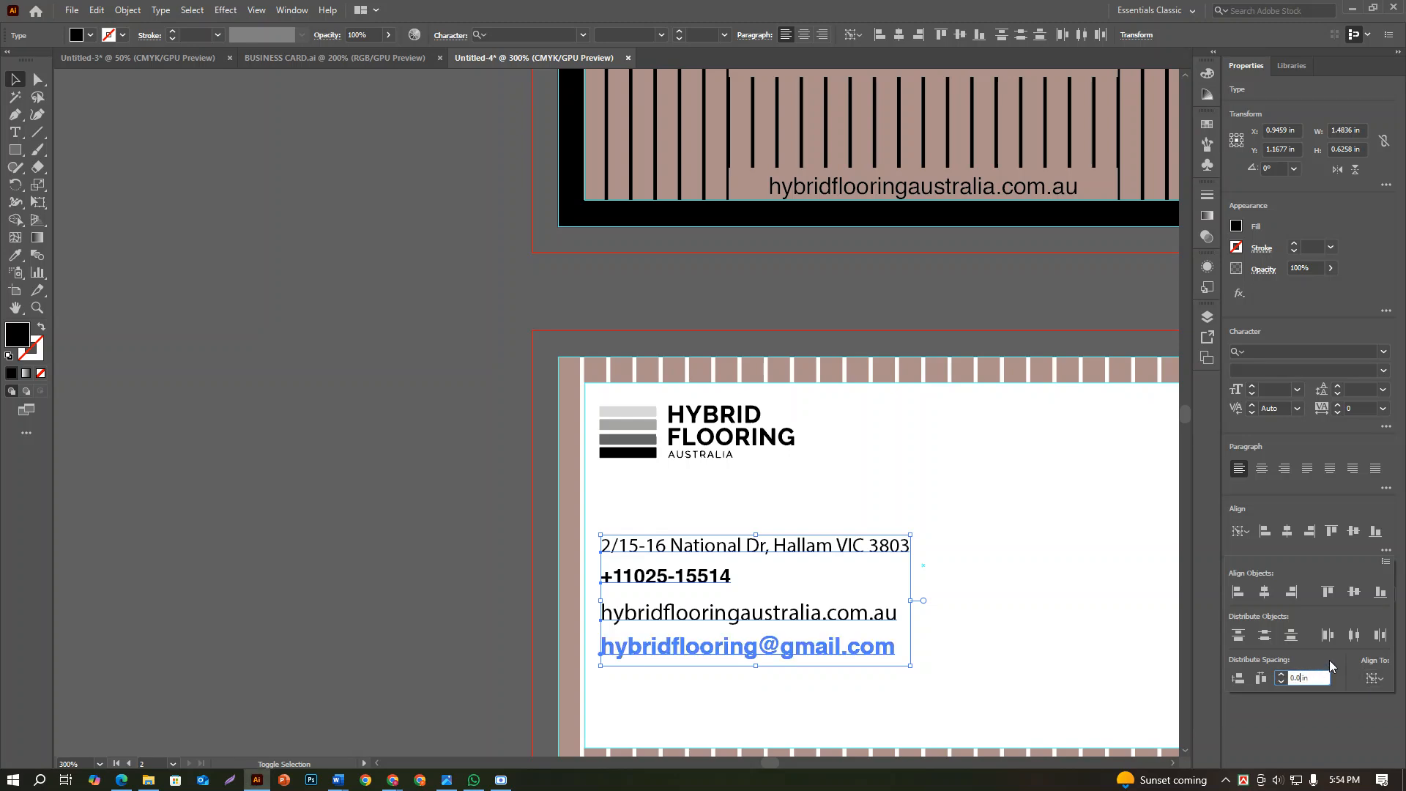
pyautogui.click(1242, 679)
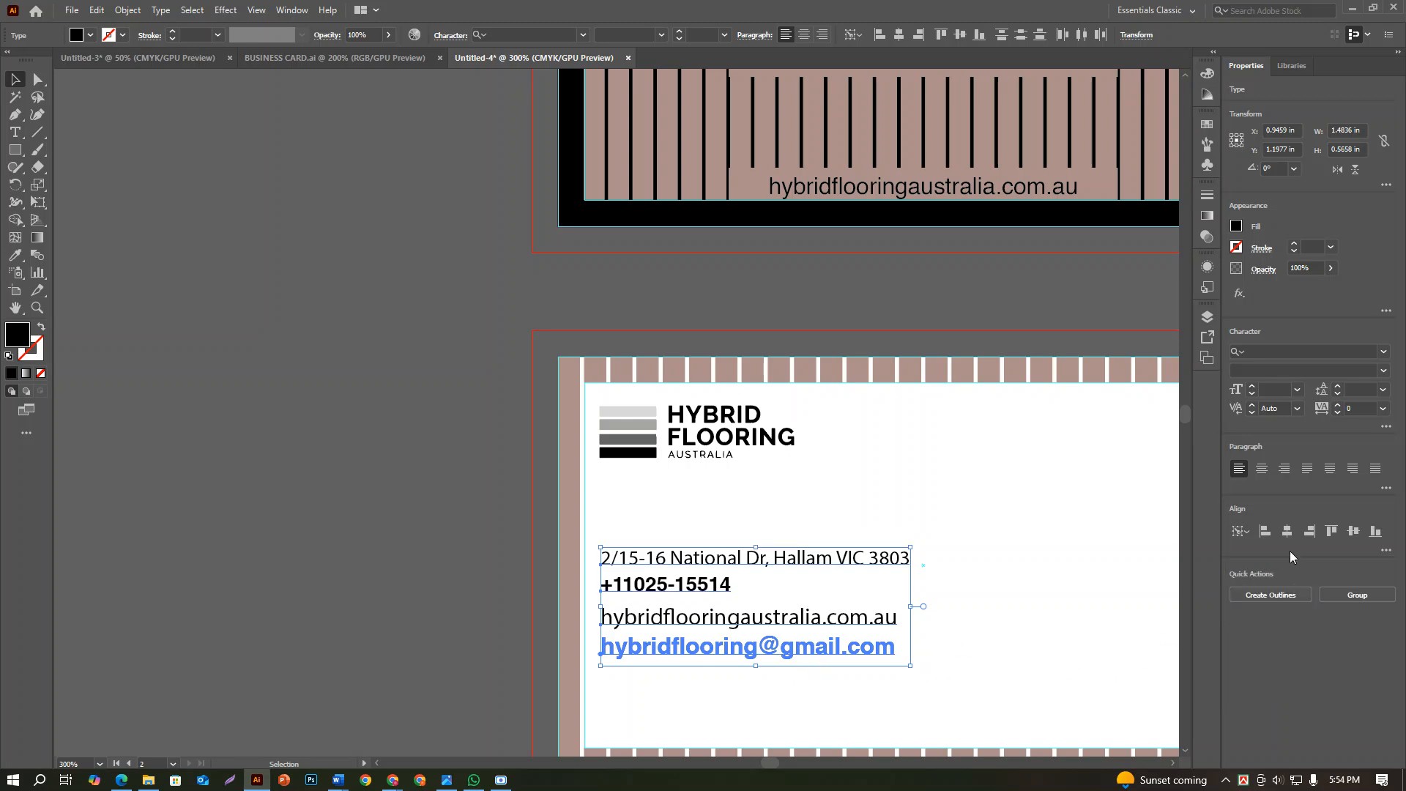
pyautogui.click(1365, 595)
pyautogui.click(986, 587)
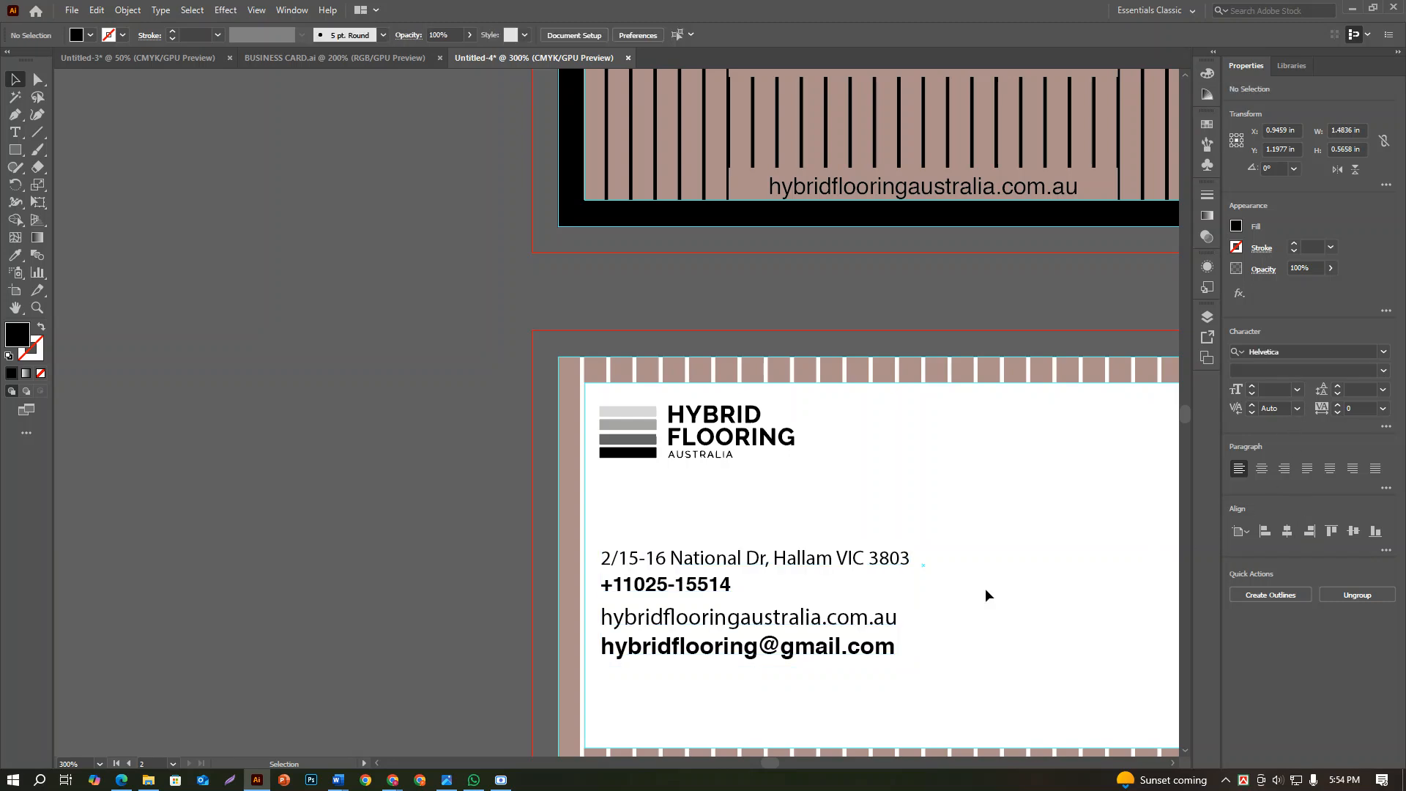
# Set the font of the grouped contact lines to Arial Regular
pyautogui.click(849, 642)
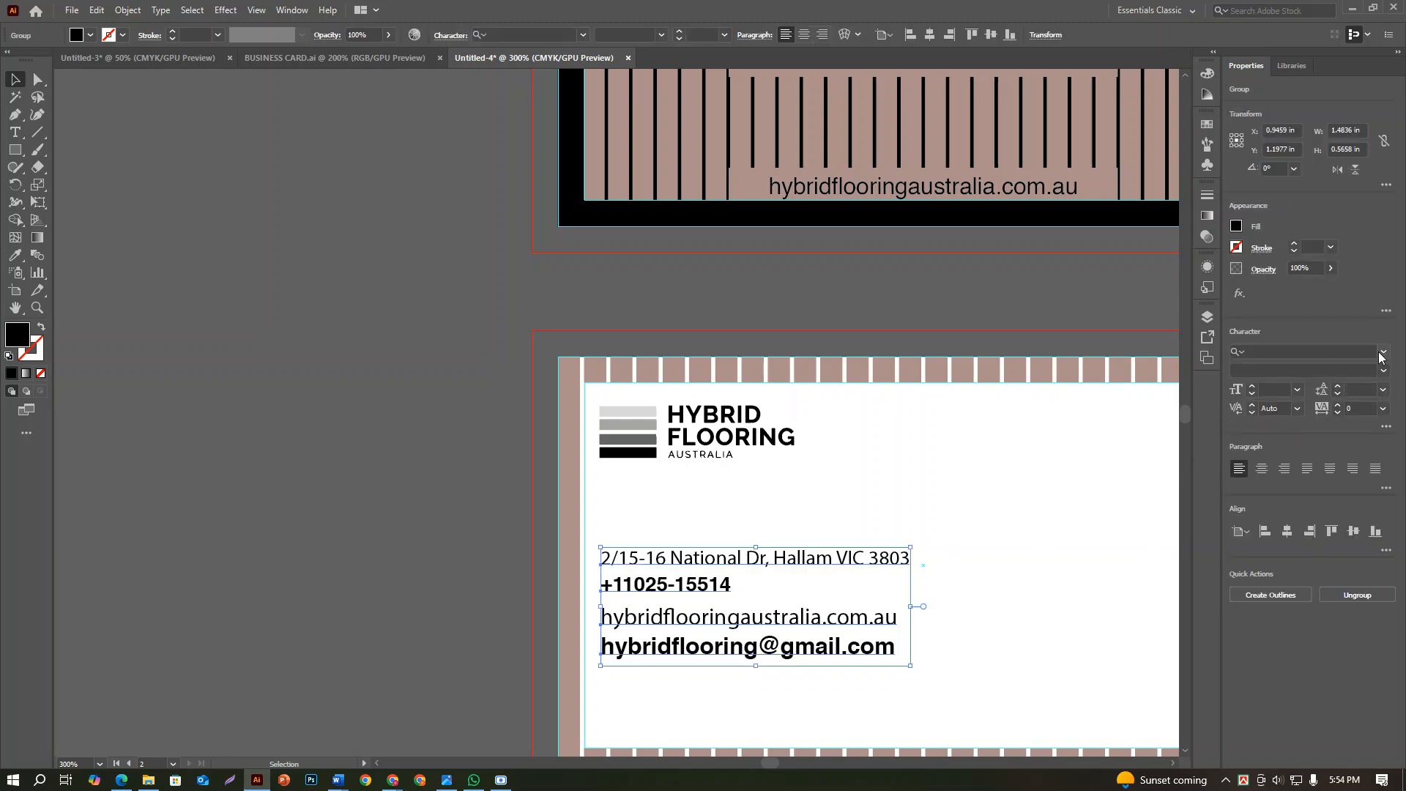
pyautogui.click(1340, 352)
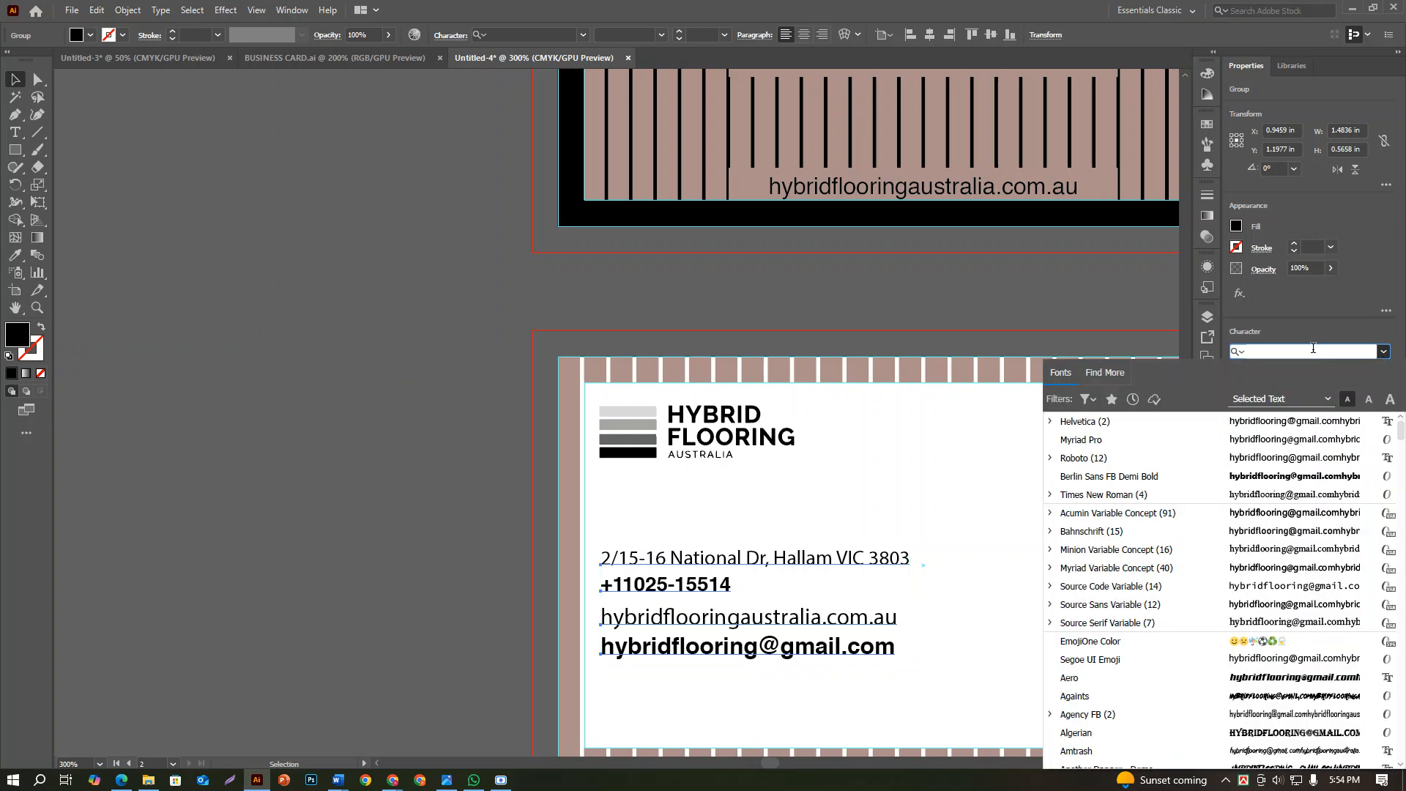
pyautogui.write('aira')
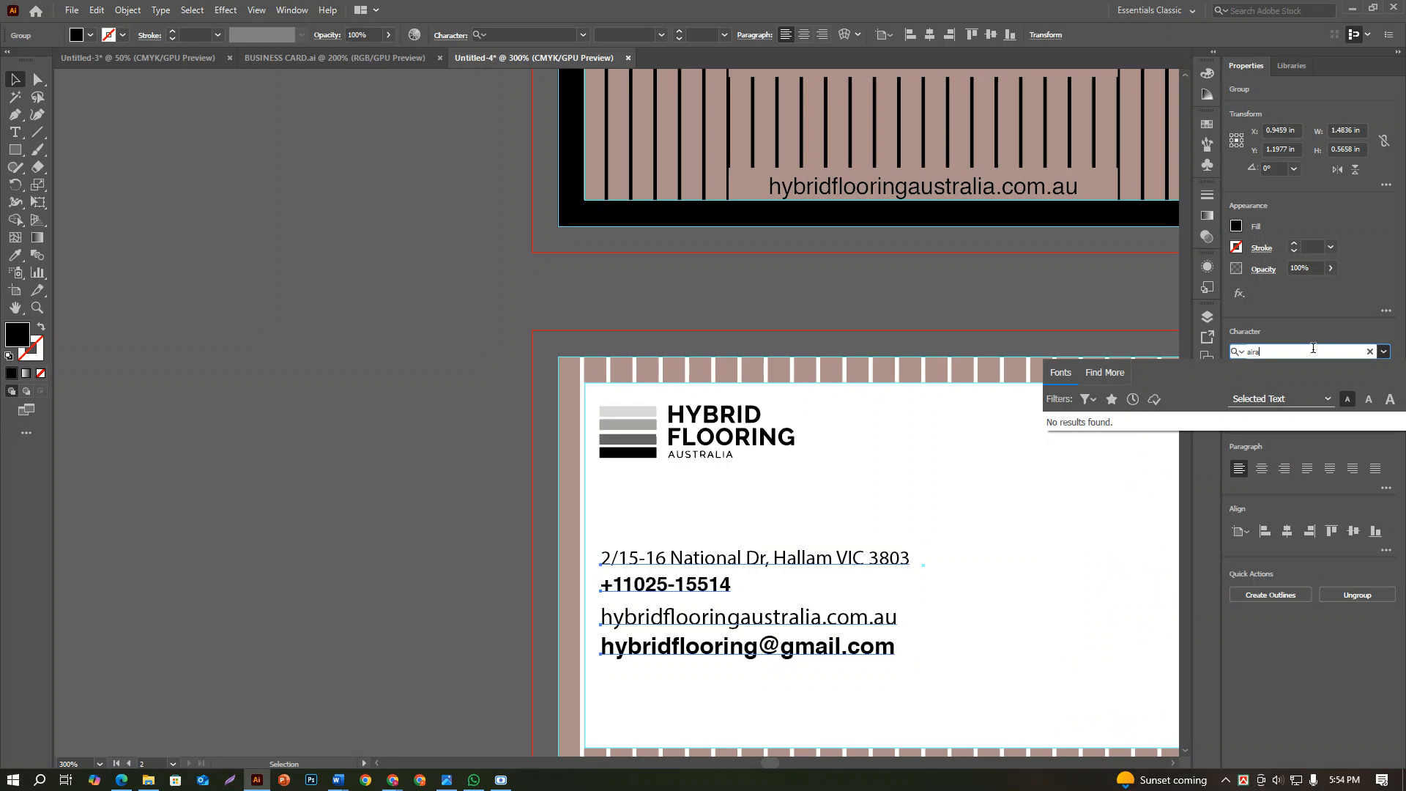
pyautogui.press('BackSpace')
pyautogui.press('BackSpace')
pyautogui.press('BackSpace')
pyautogui.write('ria')
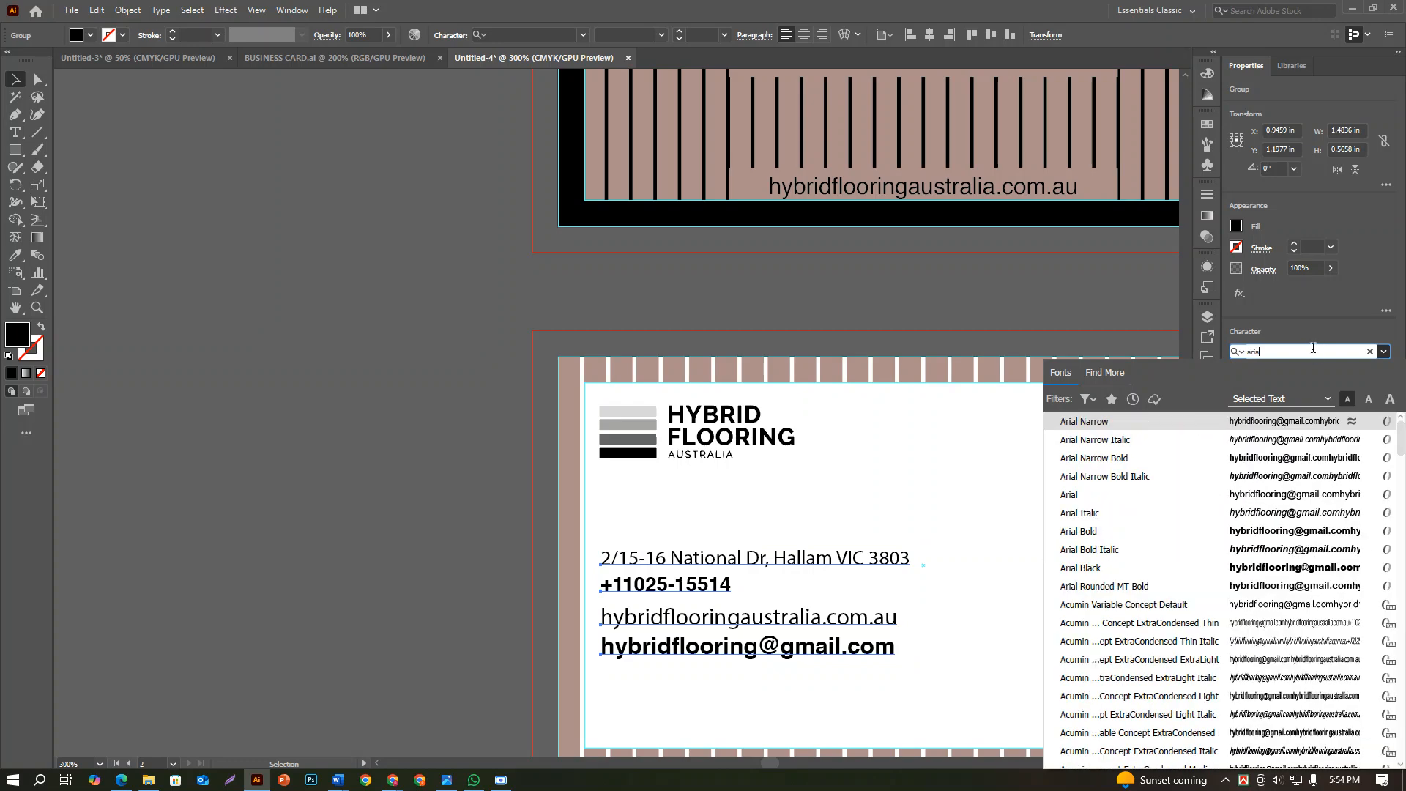
pyautogui.write('l')
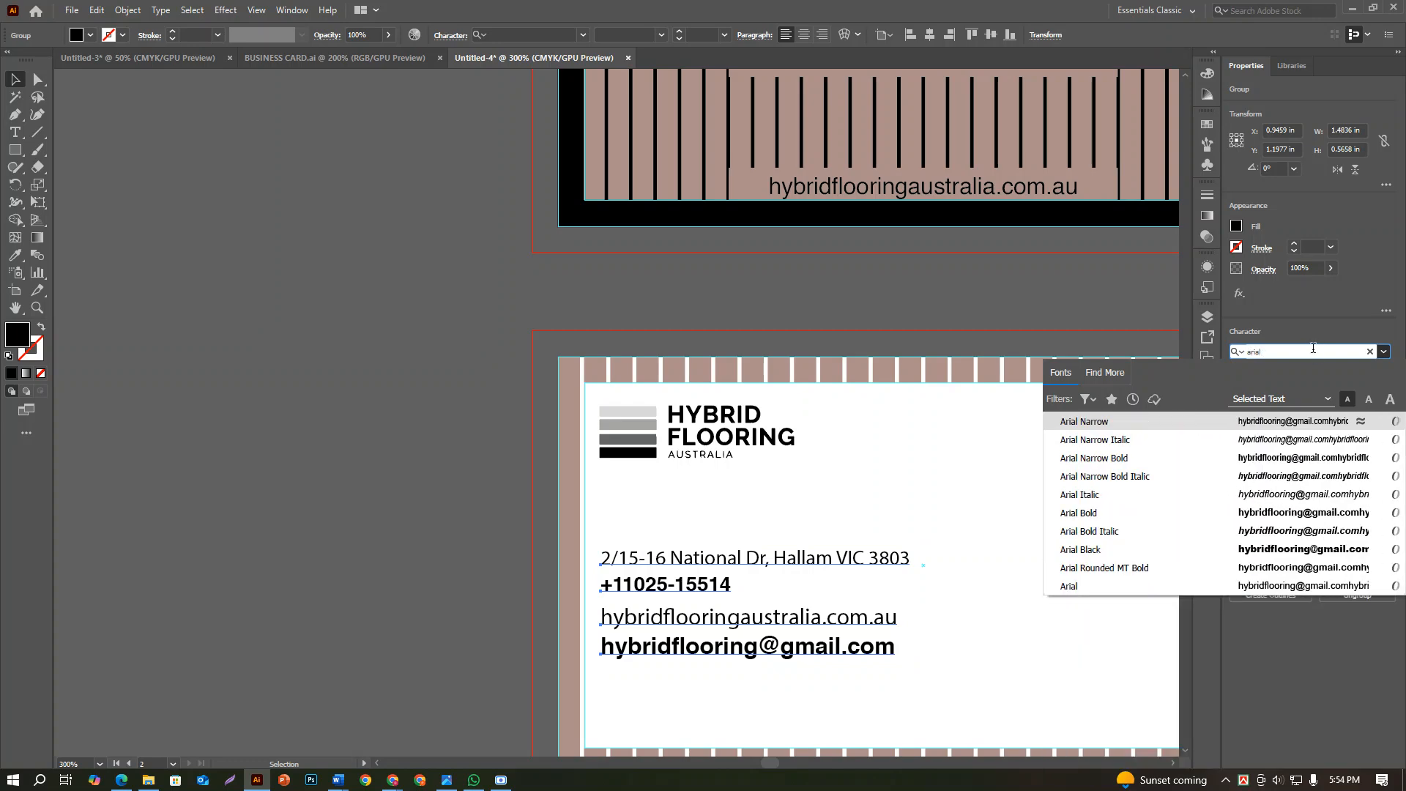
pyautogui.write(' re')
pyautogui.press('BackSpace')
pyautogui.press('BackSpace')
pyautogui.click(1147, 433)
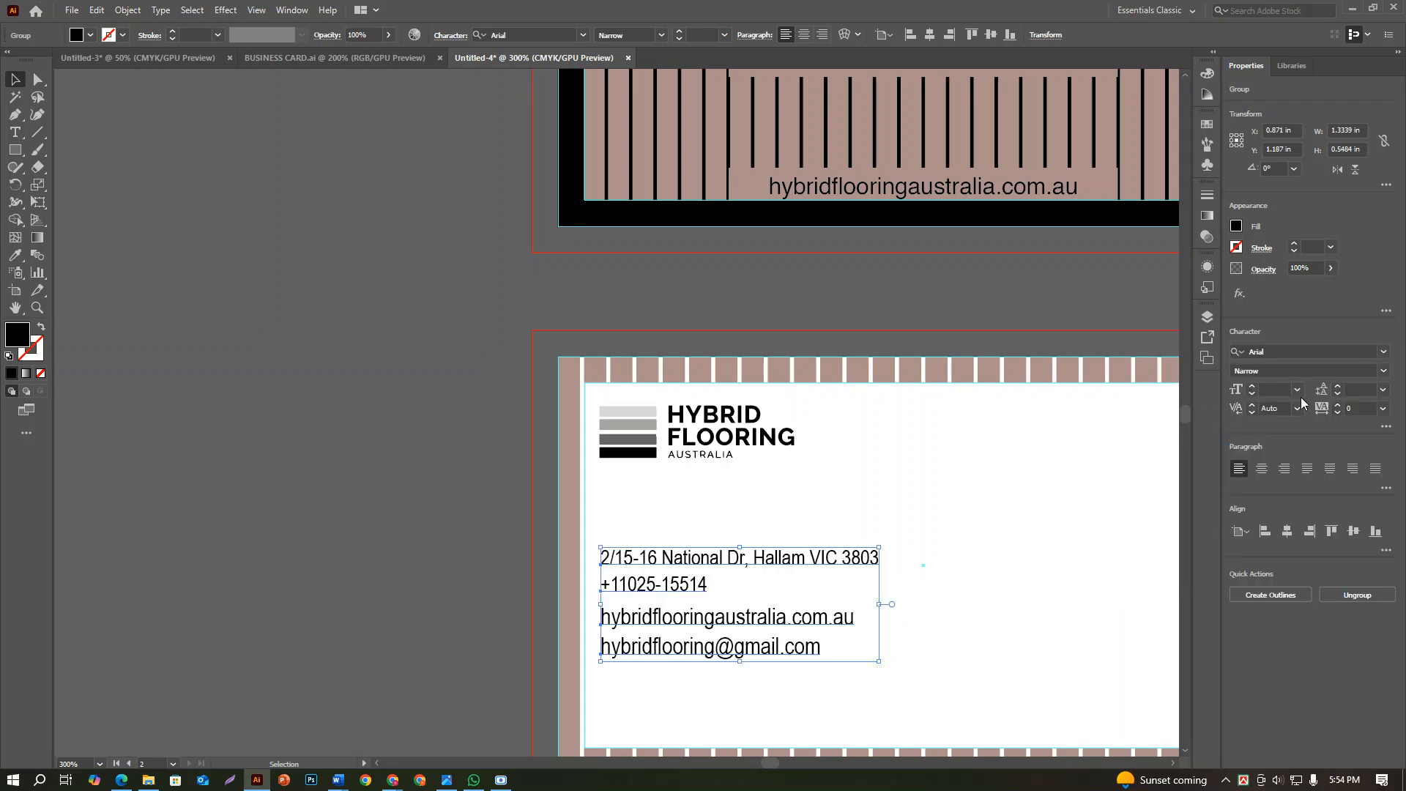
pyautogui.click(1390, 372)
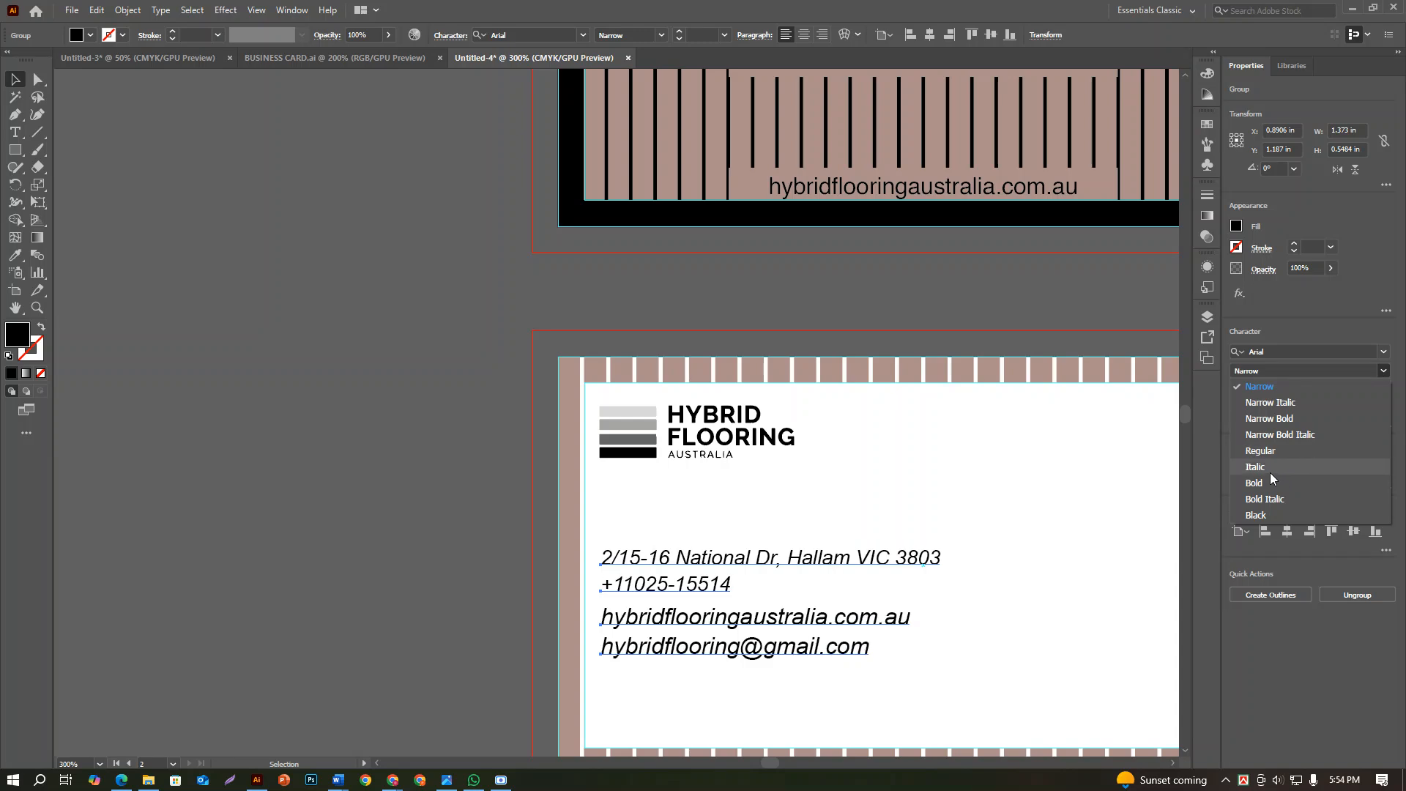
pyautogui.click(1278, 451)
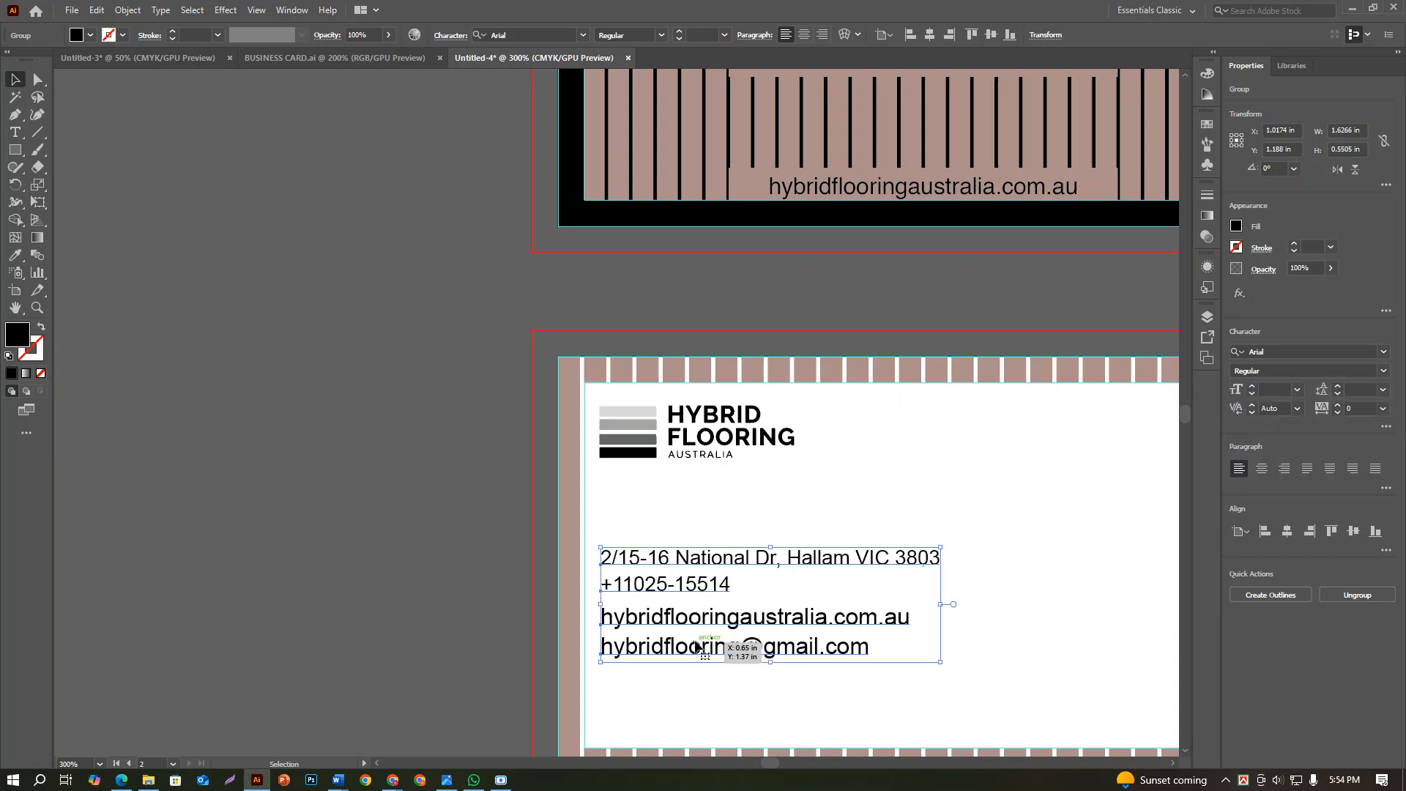
# Move the contact lines group directly beneath the logo and align it with the logo's left edge
pyautogui.click(1272, 532)
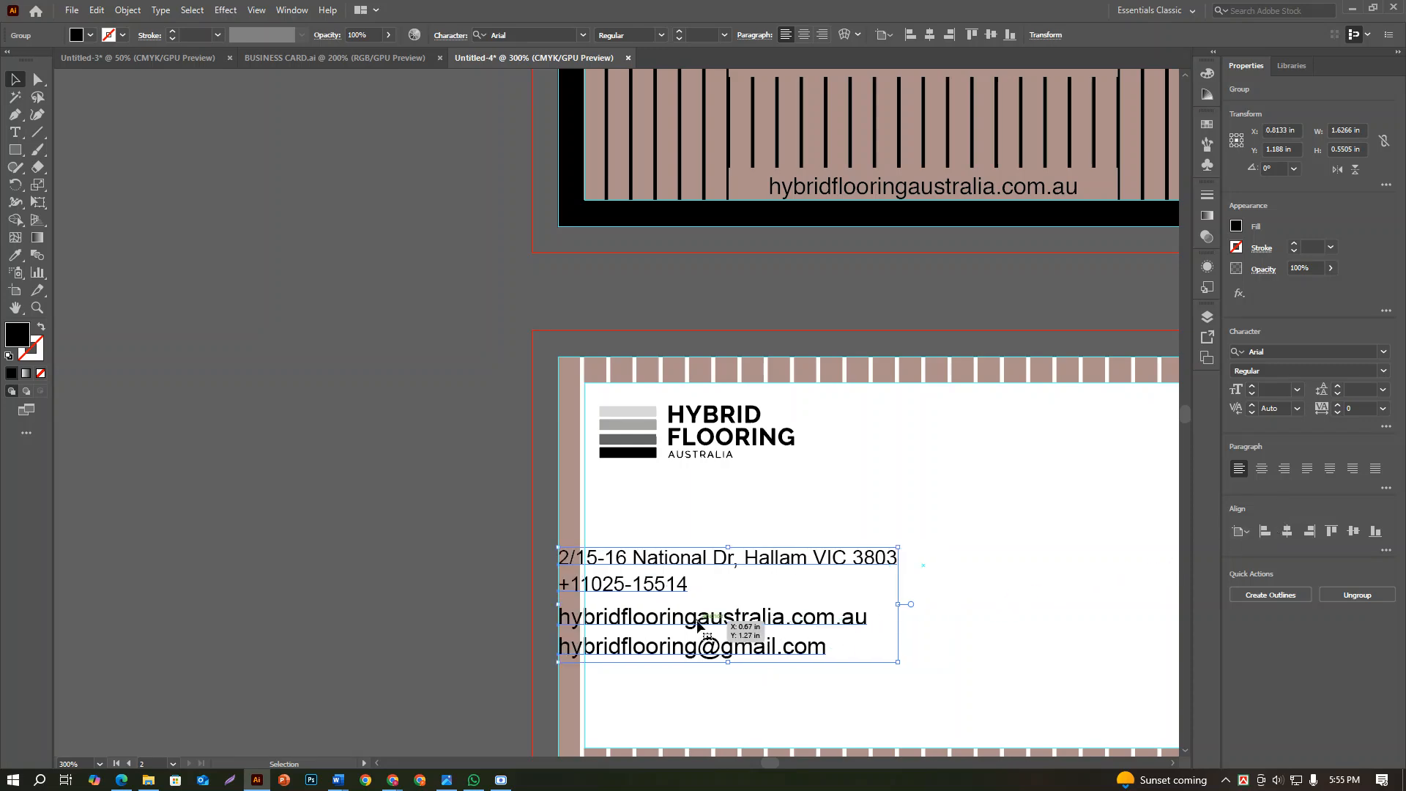
pyautogui.moveTo(705, 618); pyautogui.dragTo(749, 547)
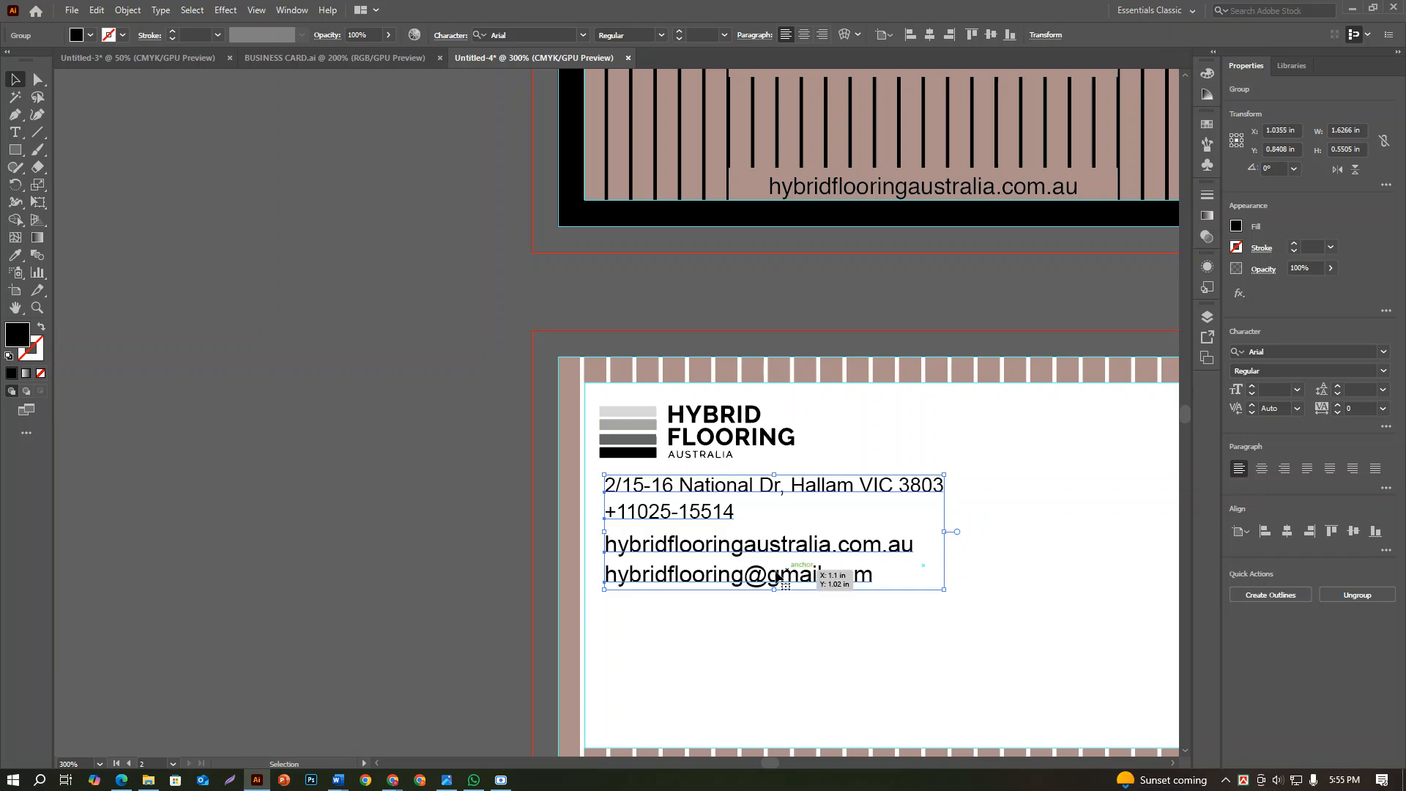
pyautogui.keyDown('shift'); pyautogui.click(642, 442); pyautogui.keyUp('shift')
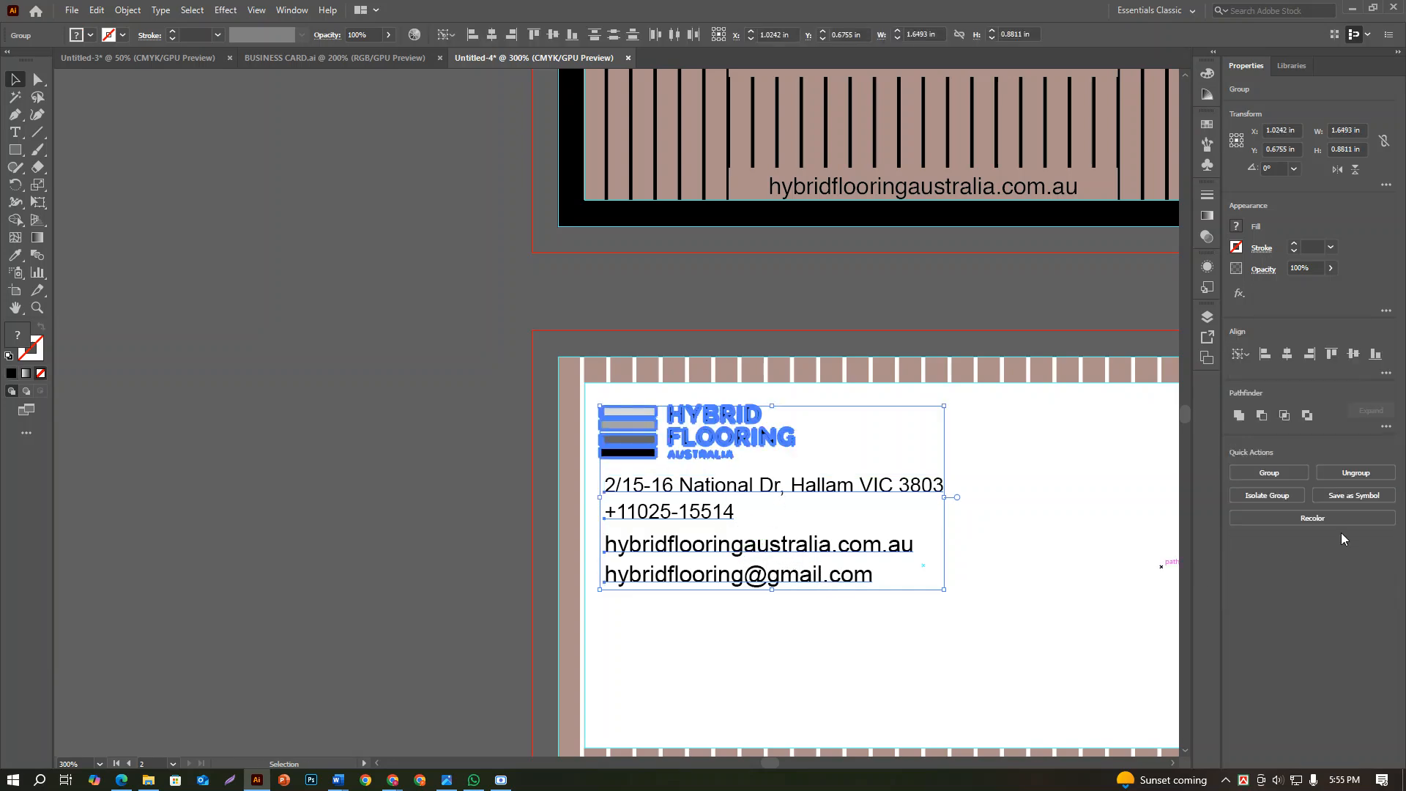
pyautogui.click(936, 688)
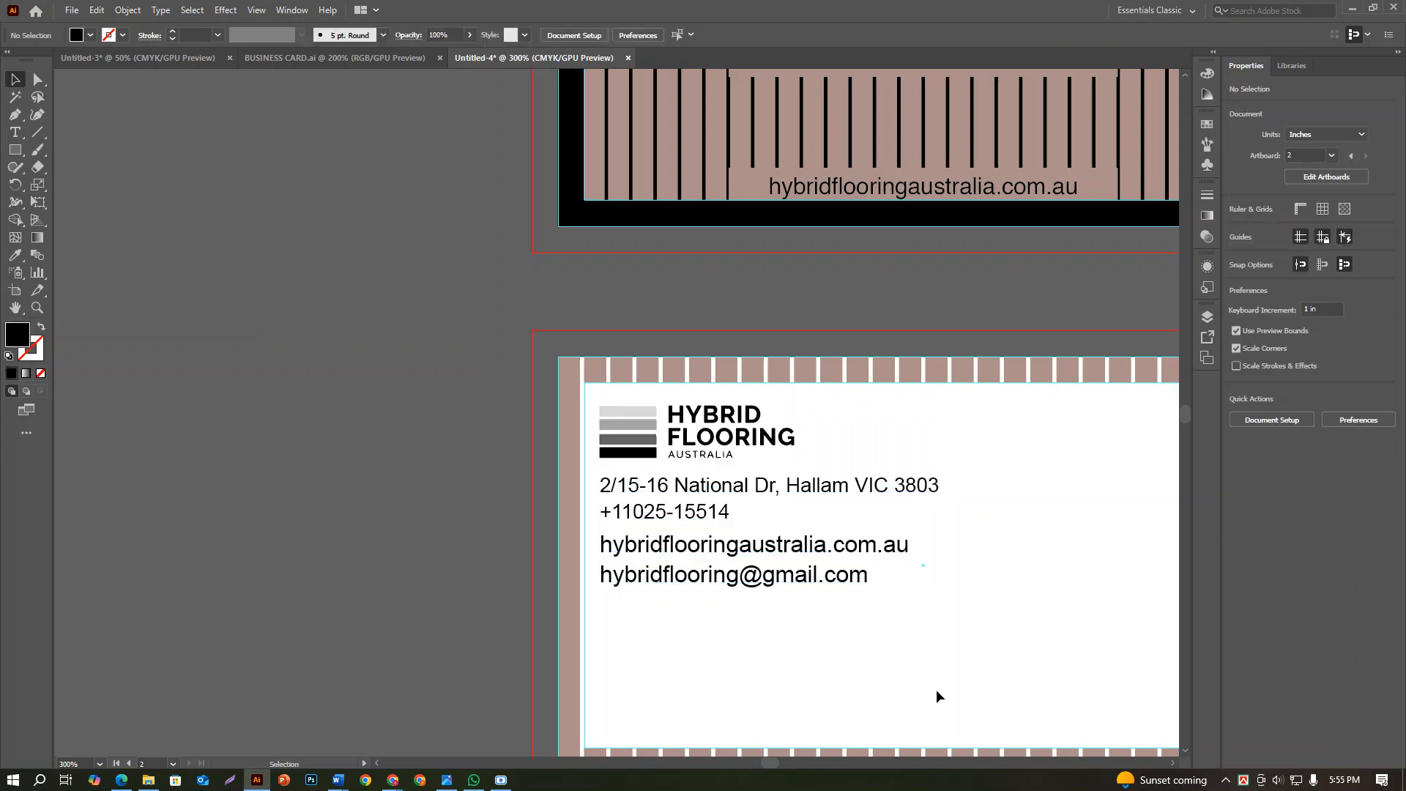
# Set the font size of all the grouped contact lines to 7 pt
pyautogui.scroll(-2, 936, 688)
pyautogui.scroll(-3, 935, 693)
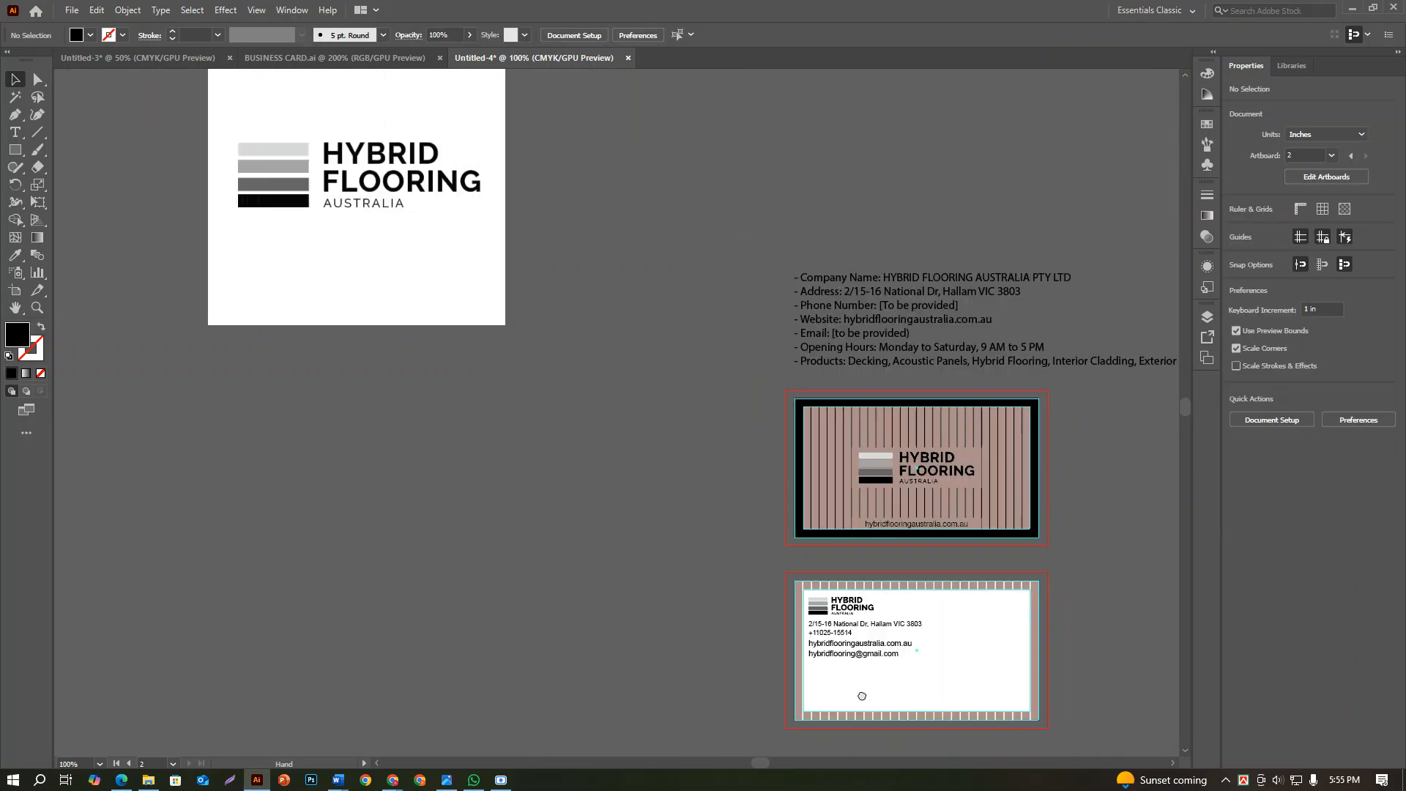
pyautogui.scroll(4, 829, 688)
pyautogui.click(799, 651)
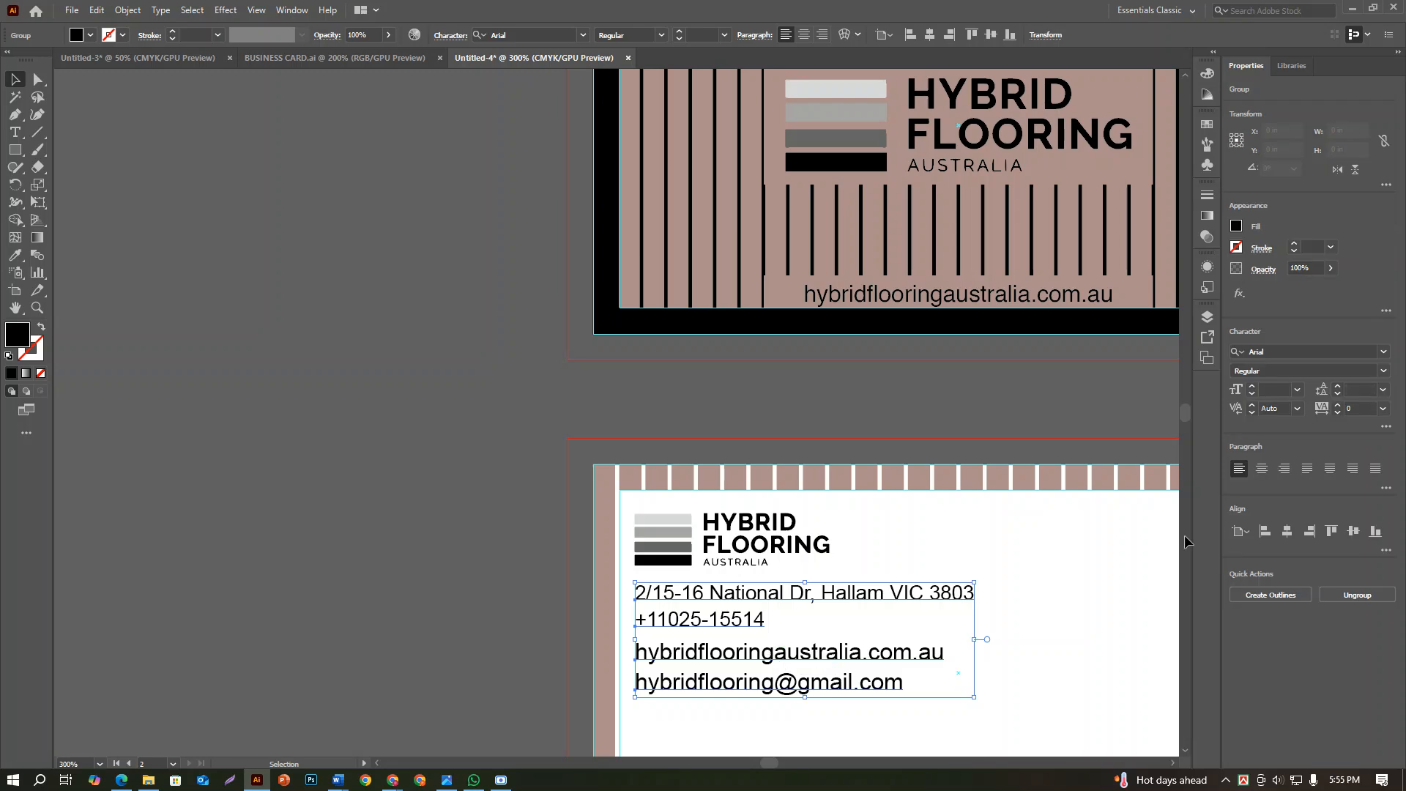
pyautogui.click(1274, 390)
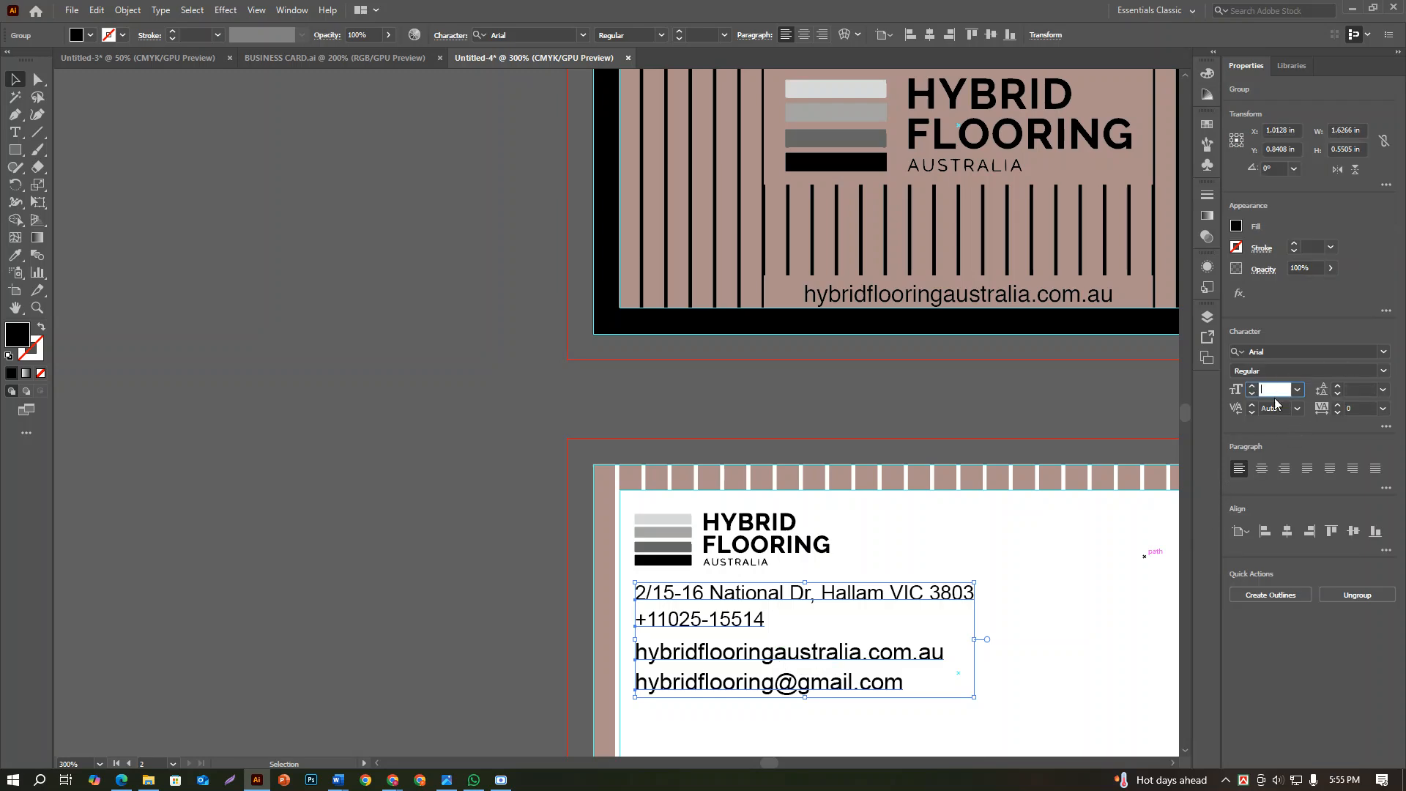
pyautogui.write('7')
pyautogui.press('Return')
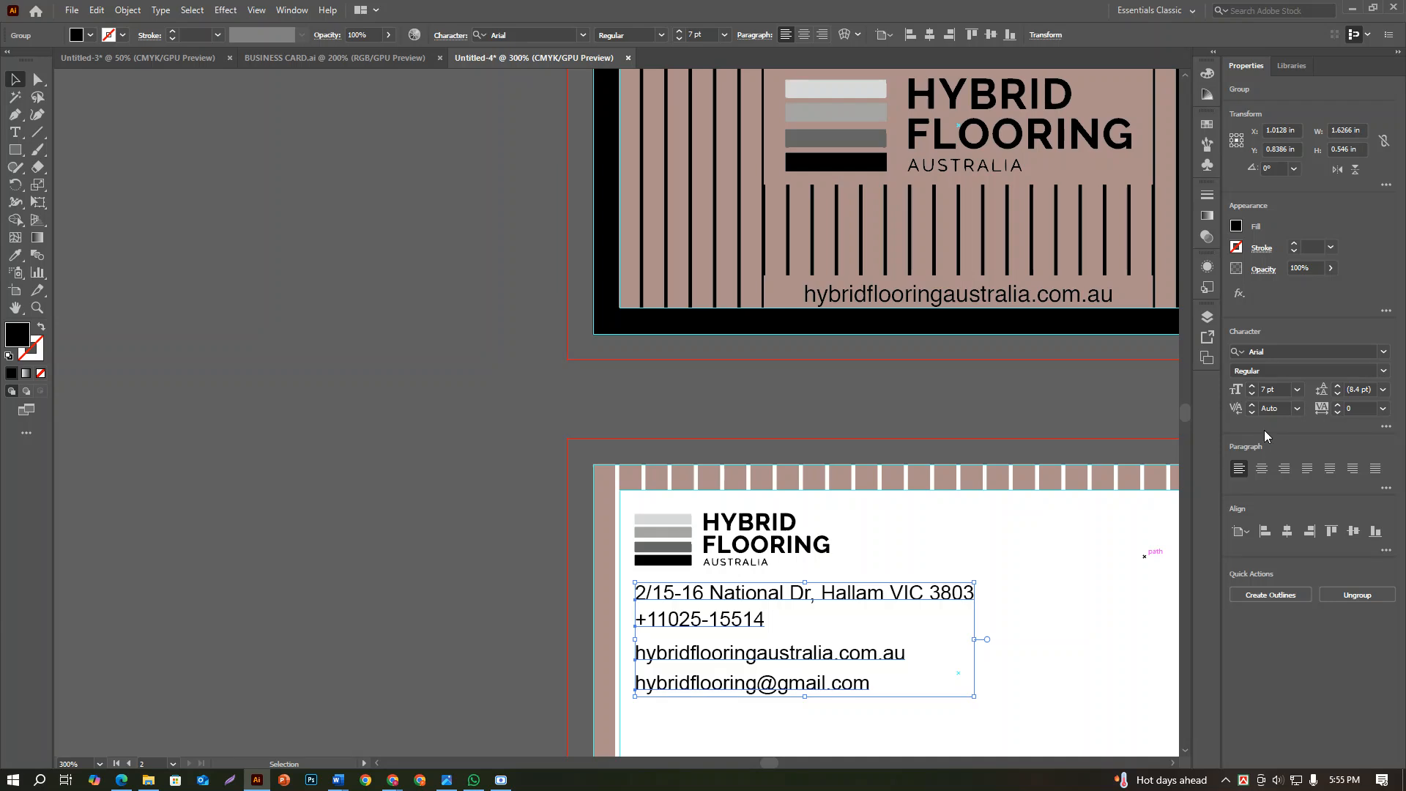
# Reduce the font size of the grouped contact lines to 6 pt
pyautogui.click(1274, 389)
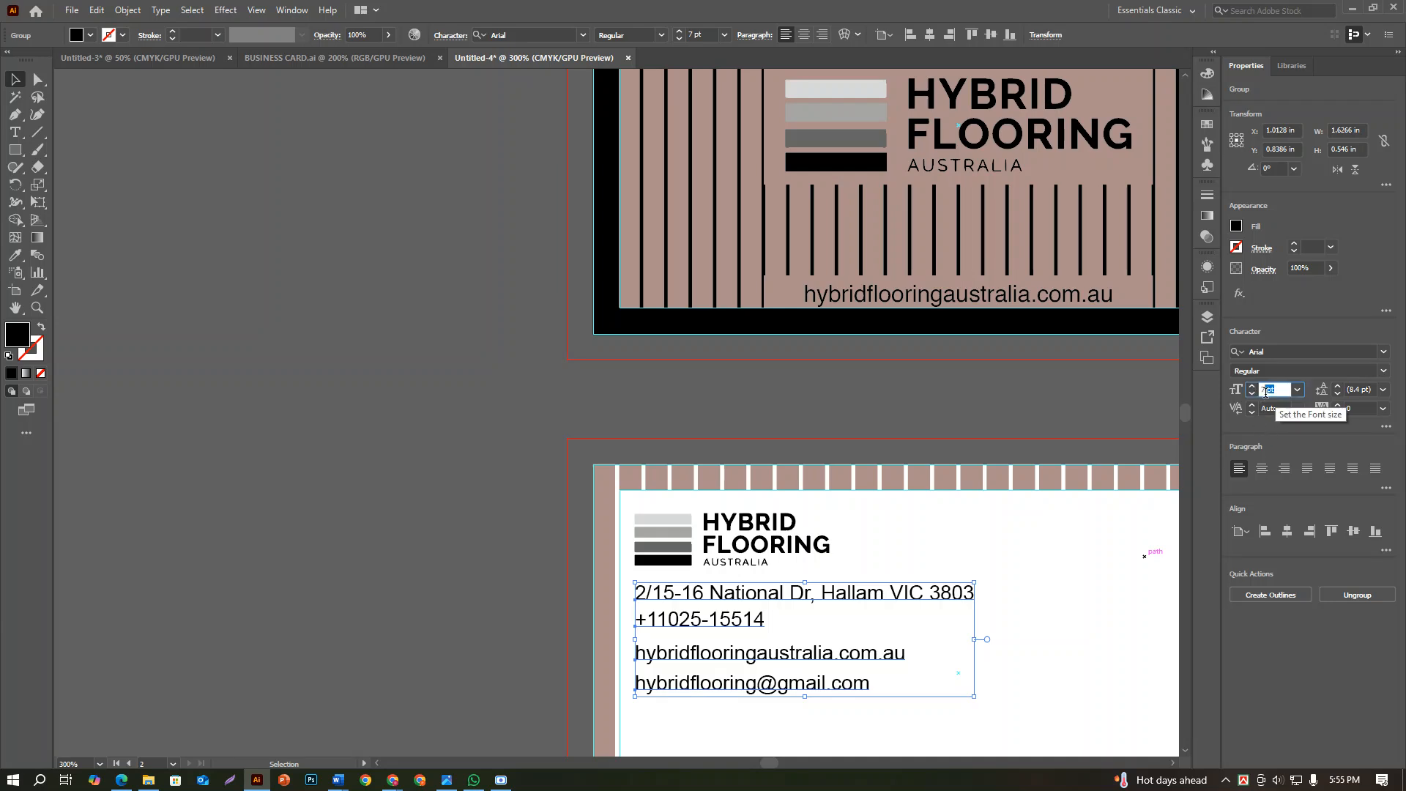
pyautogui.write('6')
pyautogui.press('Return')
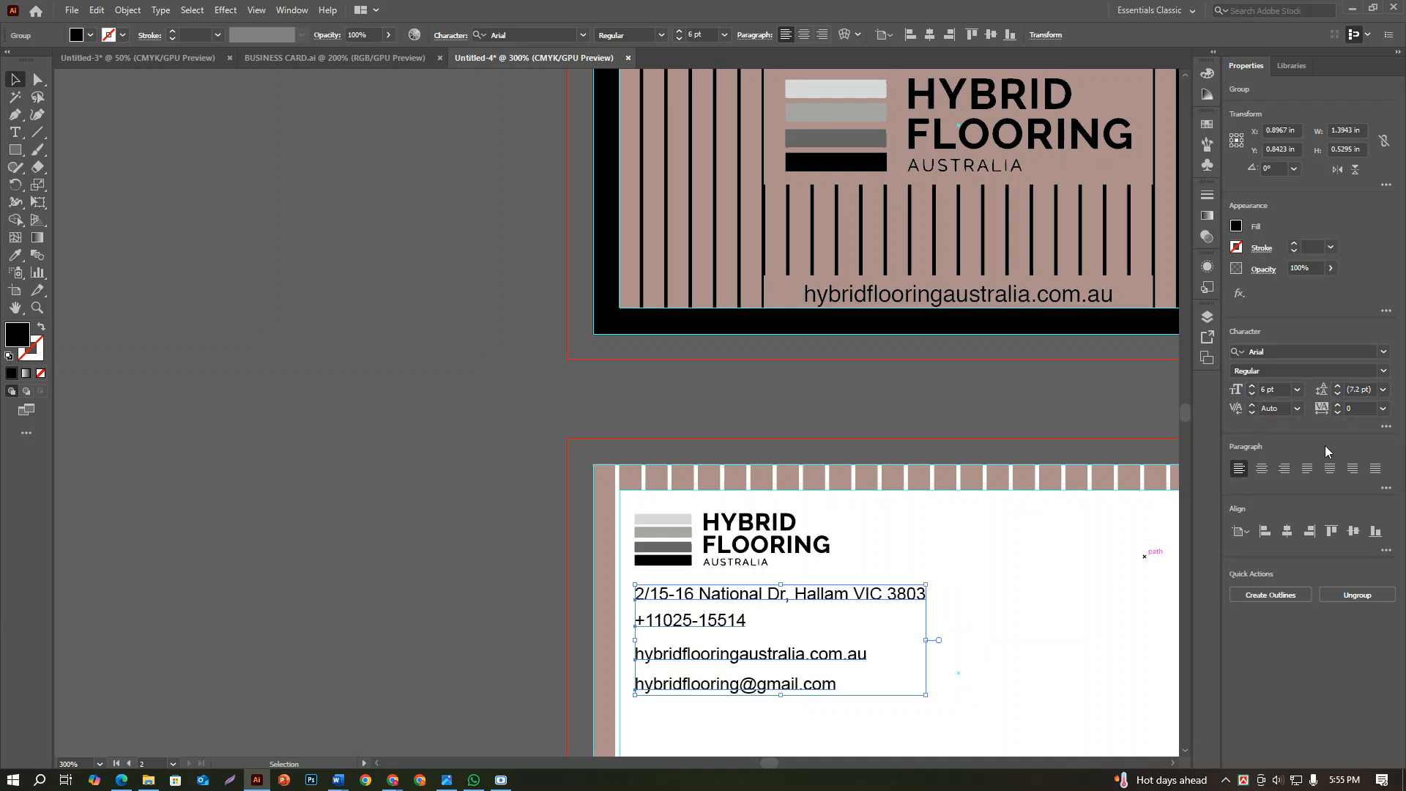
pyautogui.click(946, 656)
pyautogui.click(748, 620)
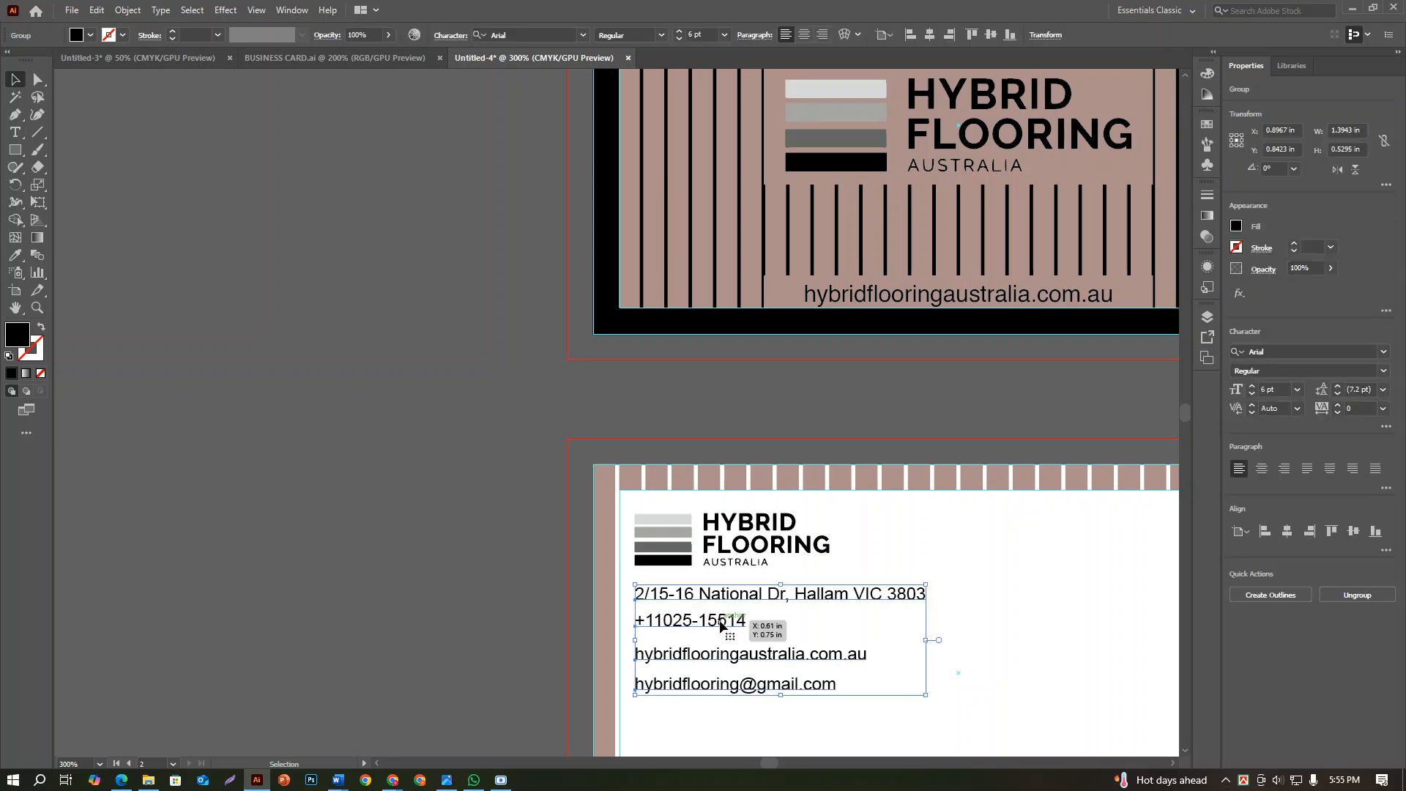
pyautogui.doubleClick(721, 623)
pyautogui.doubleClick(721, 622)
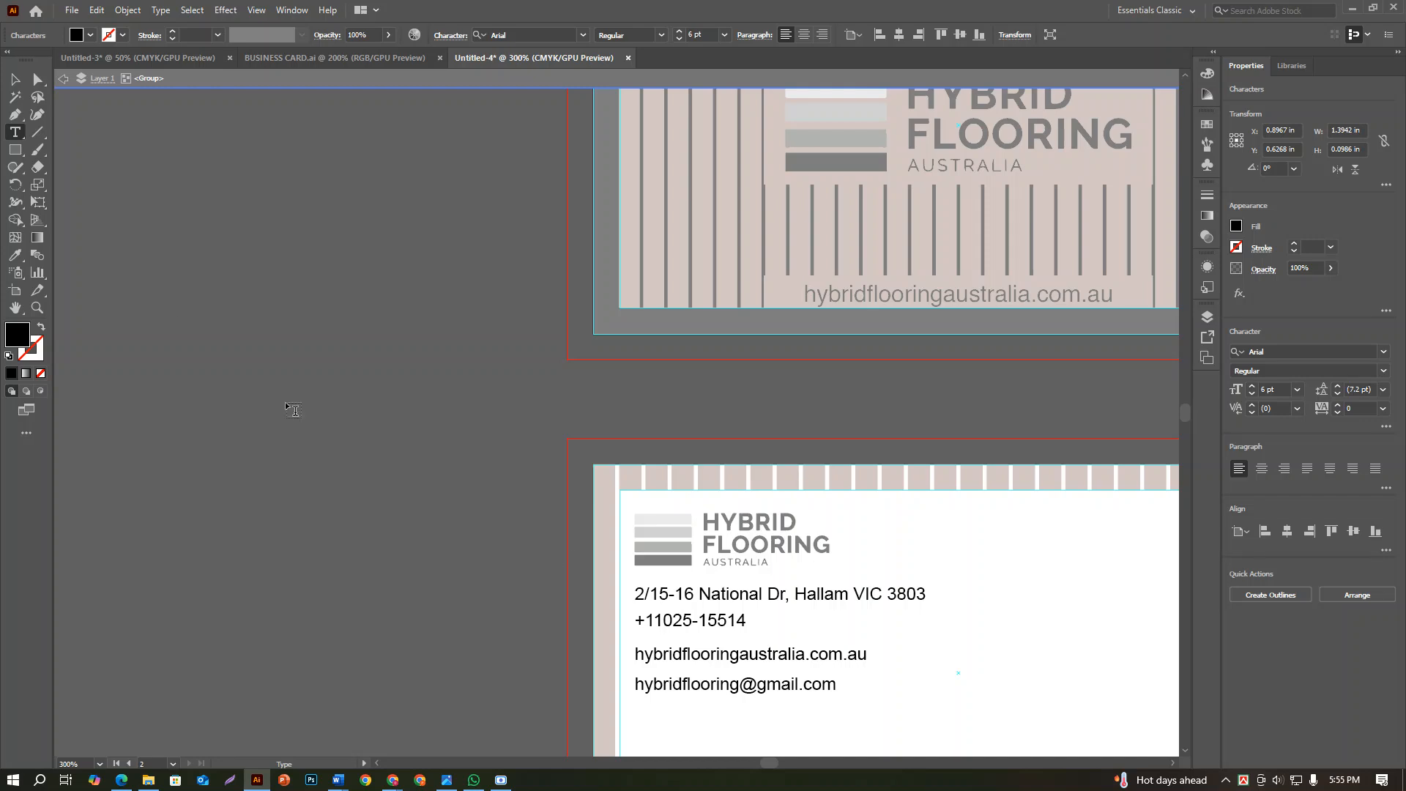
pyautogui.click(13, 83)
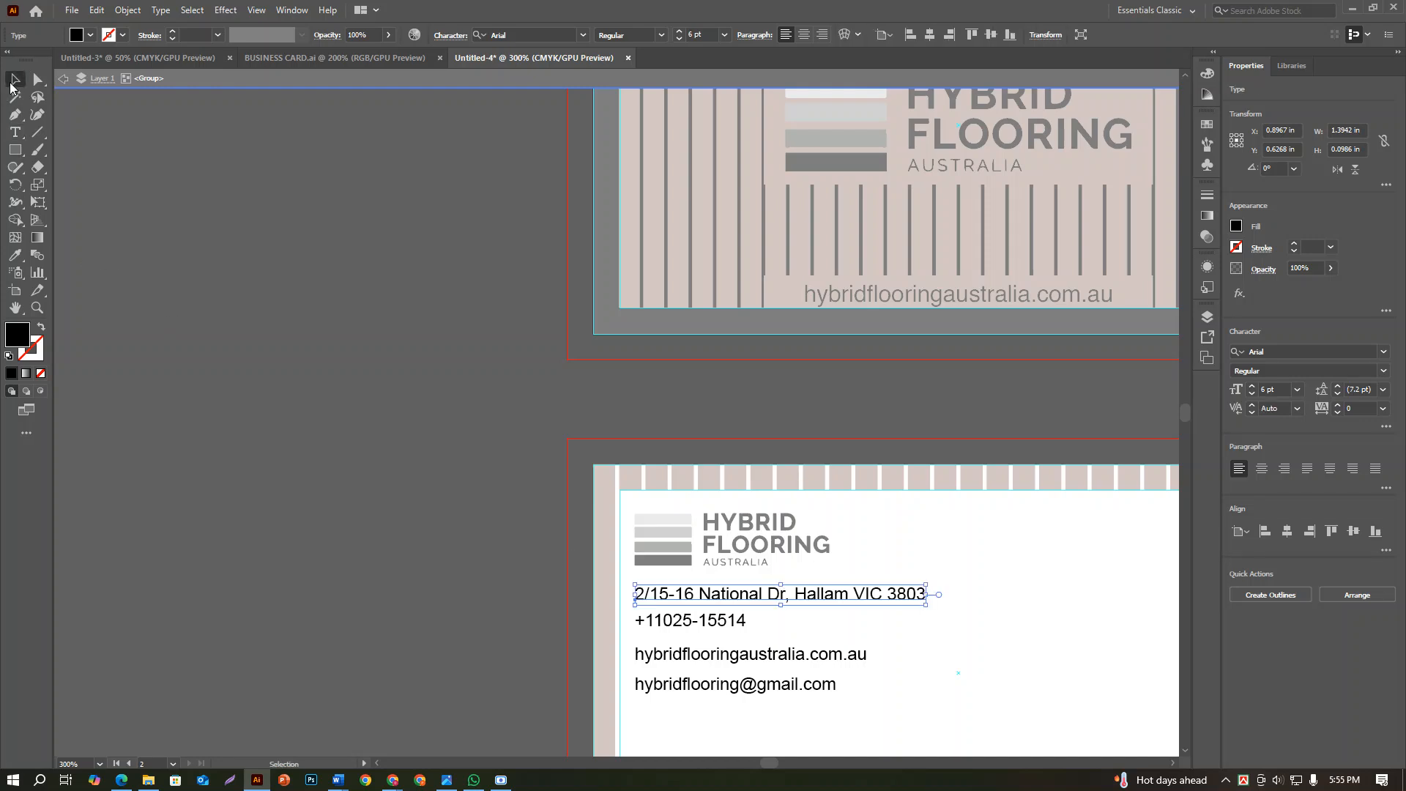
pyautogui.doubleClick(395, 414)
# Ungroup the four contact lines and deselect them
pyautogui.click(866, 653)
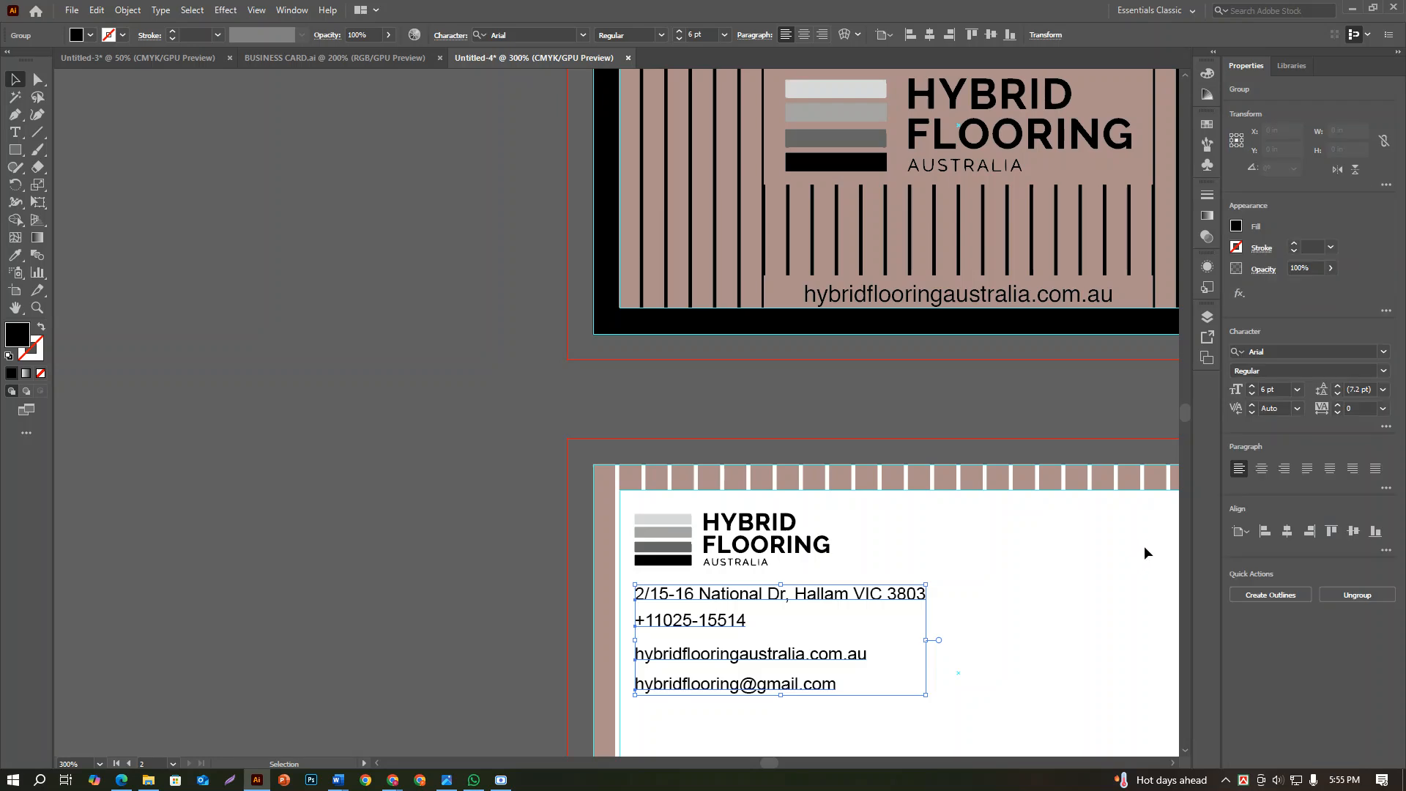
pyautogui.click(1351, 597)
pyautogui.click(1079, 679)
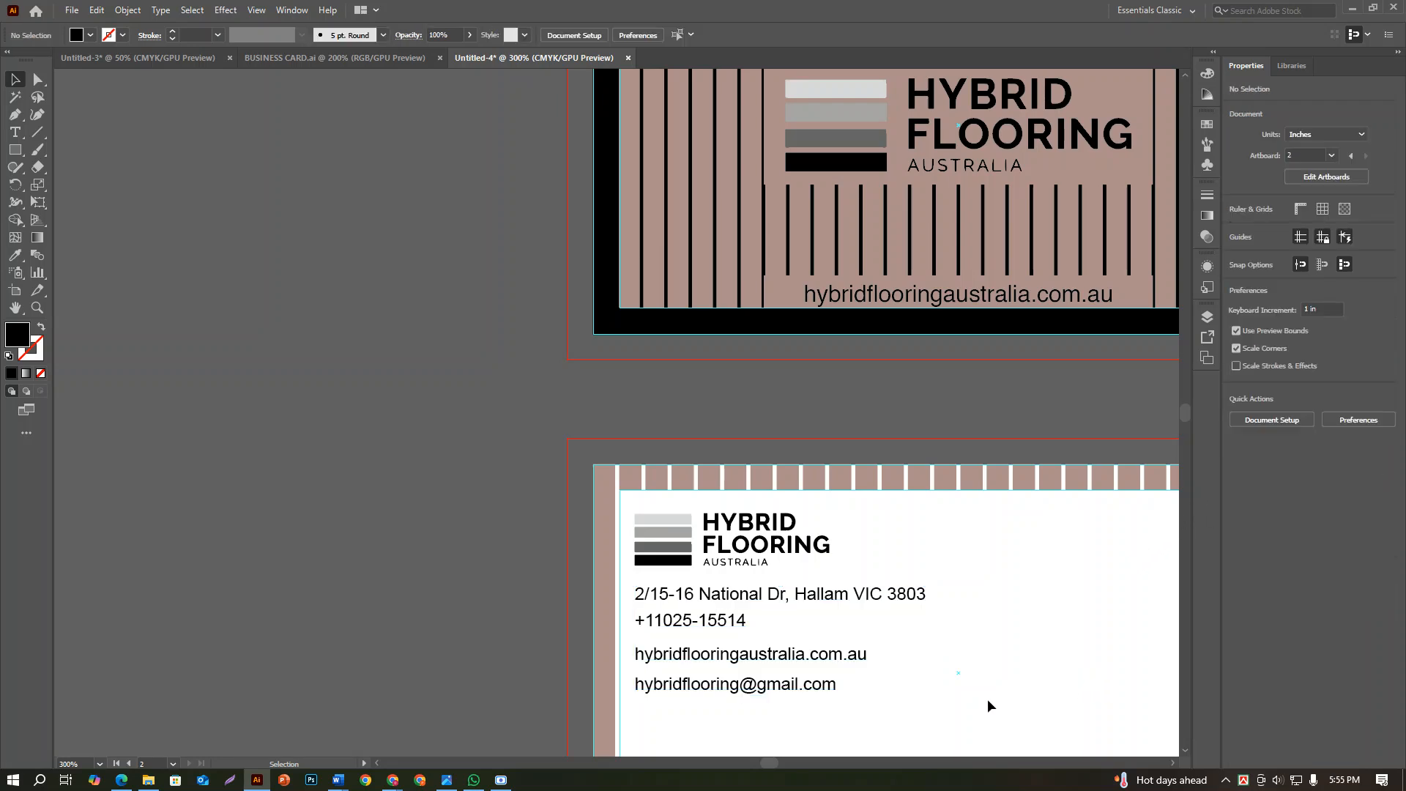
# Check the font style and size of each ungrouped contact line on the white card side
pyautogui.click(867, 594)
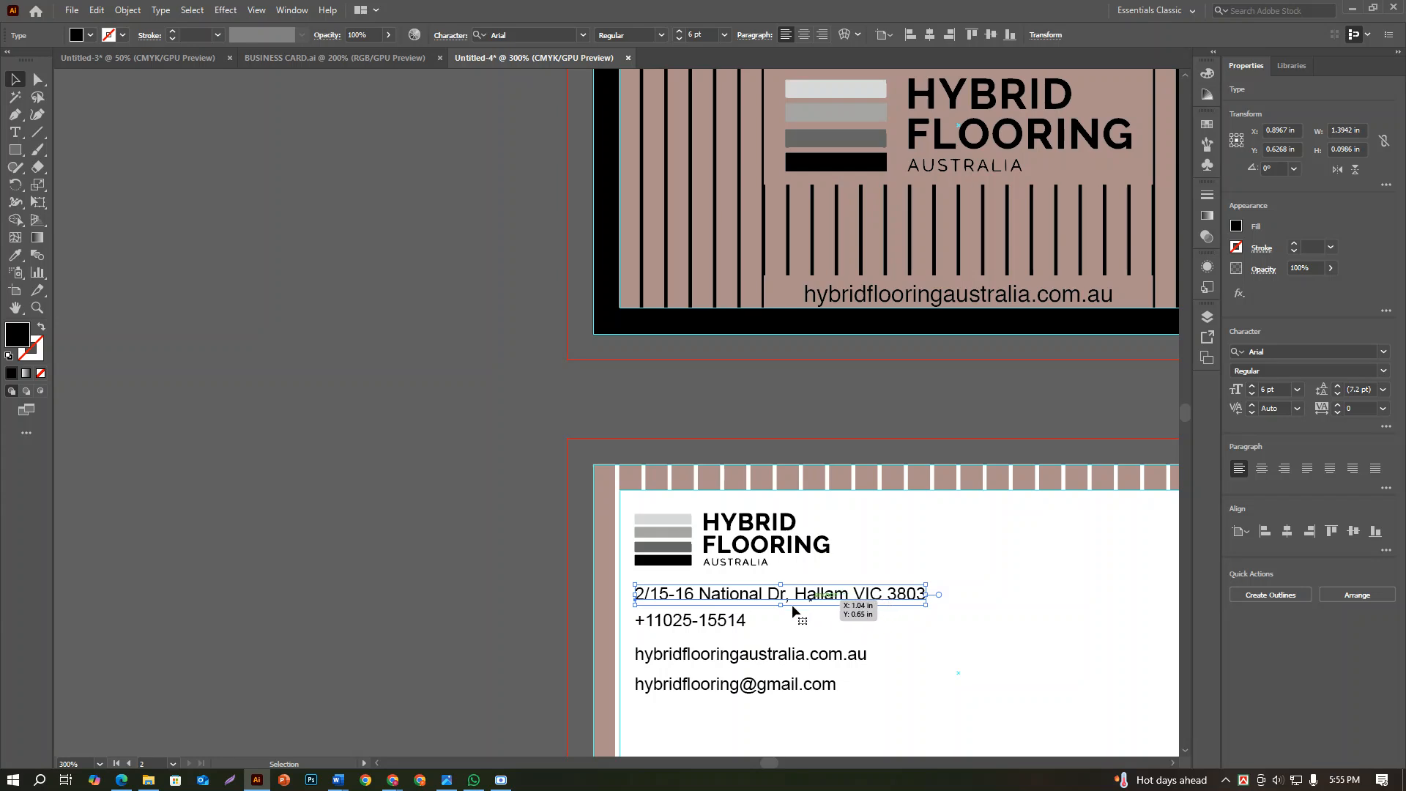
pyautogui.click(692, 624)
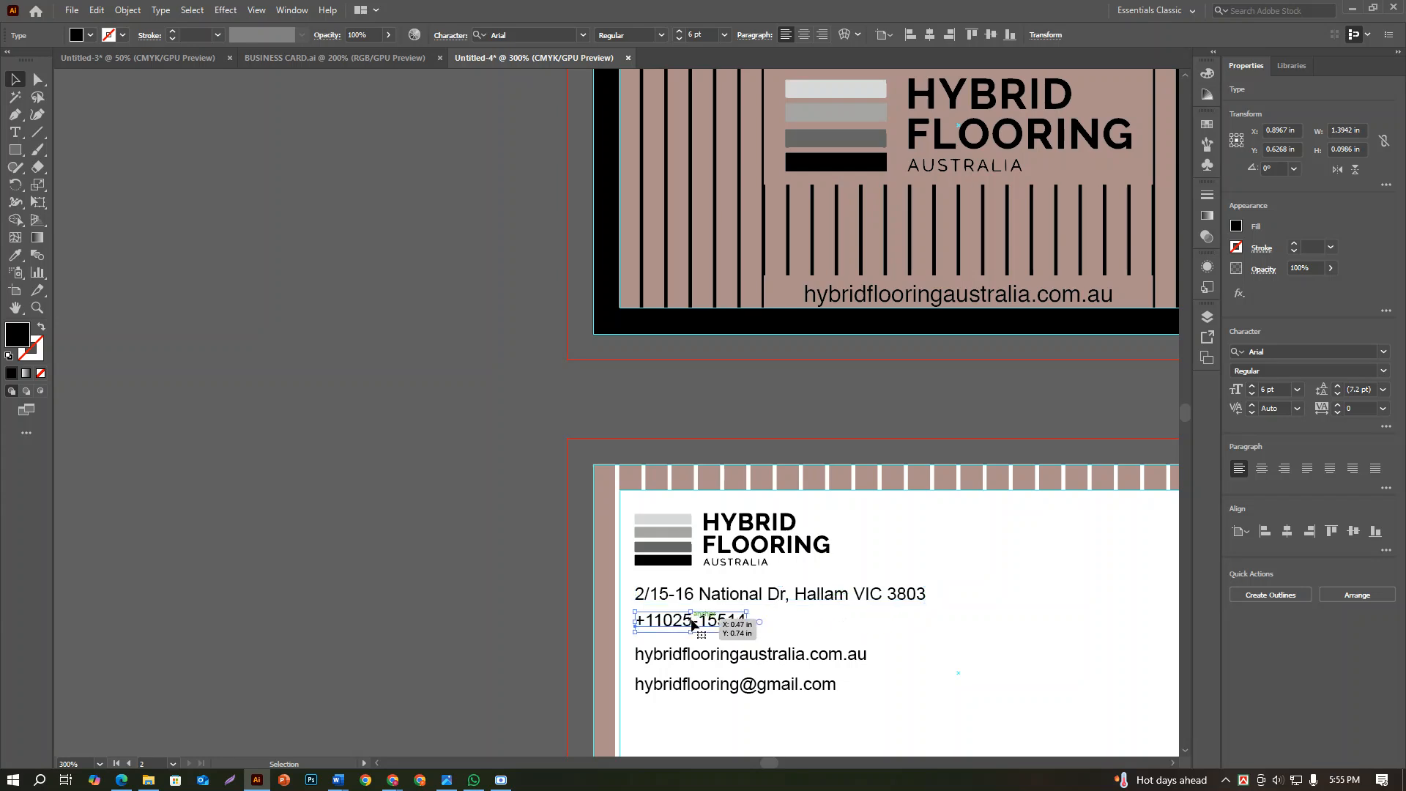
pyautogui.click(740, 652)
pyautogui.click(753, 683)
pyautogui.moveTo(889, 715); pyautogui.dragTo(697, 593)
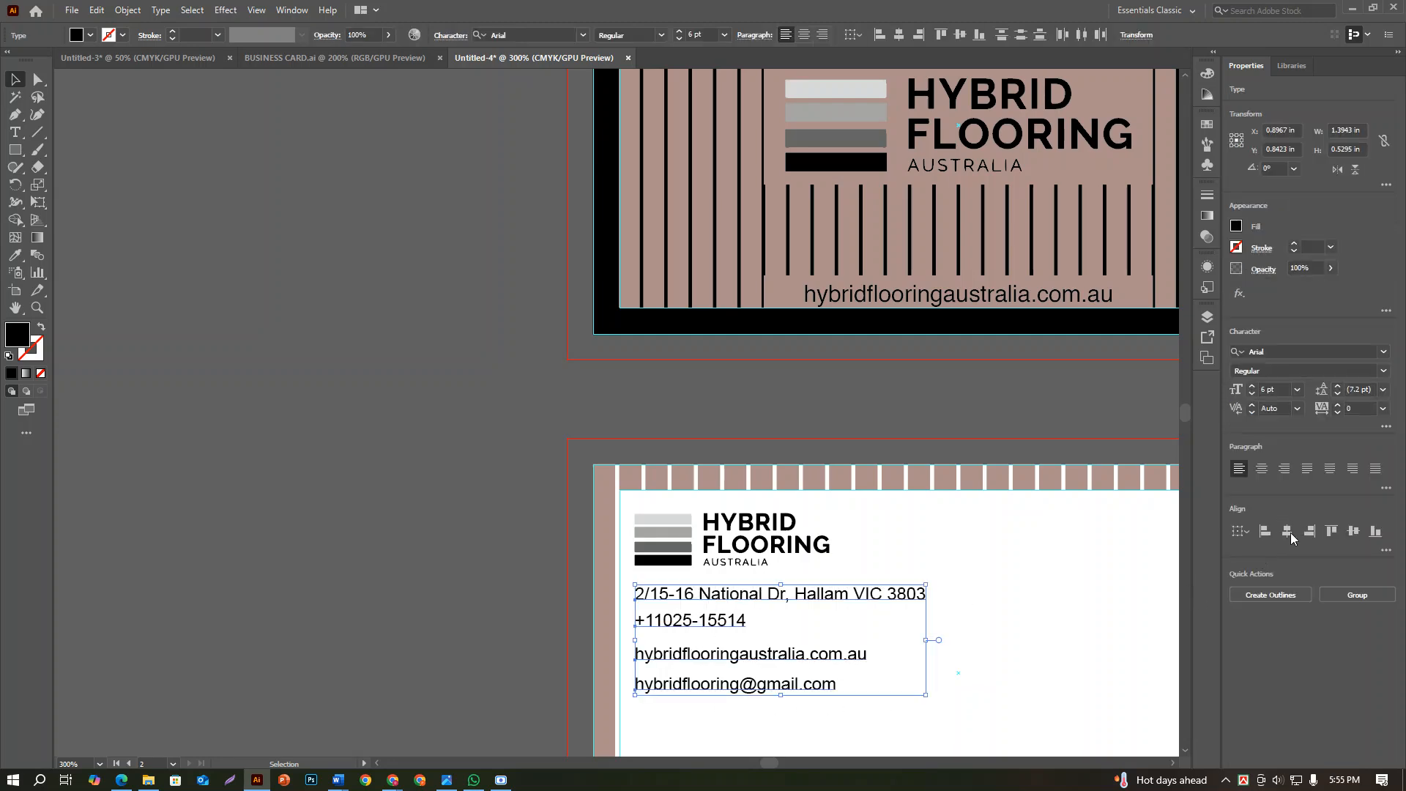
pyautogui.click(1073, 596)
pyautogui.scroll(-1, 1073, 596)
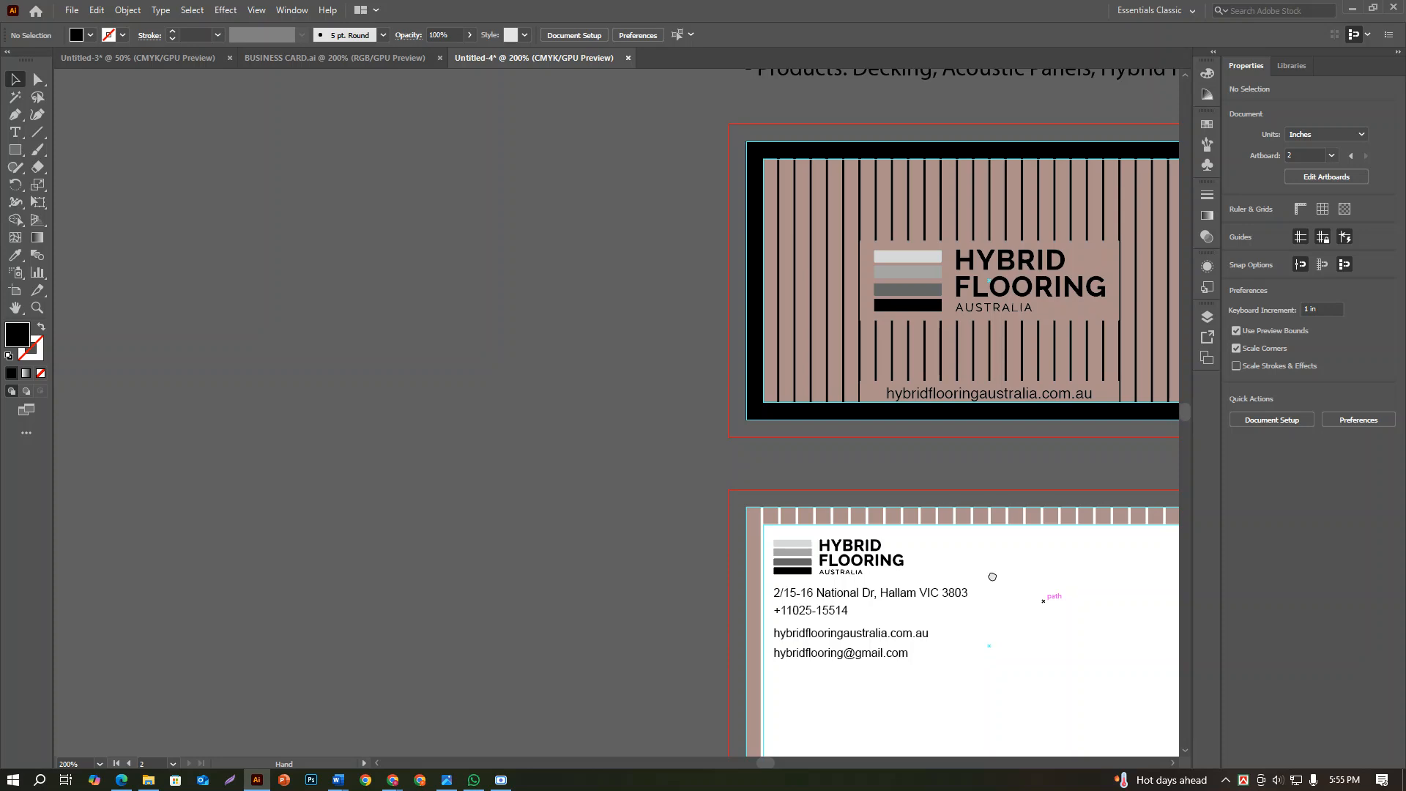
pyautogui.moveTo(1044, 597); pyautogui.dragTo(819, 460)
pyautogui.scroll(1, 613, 564)
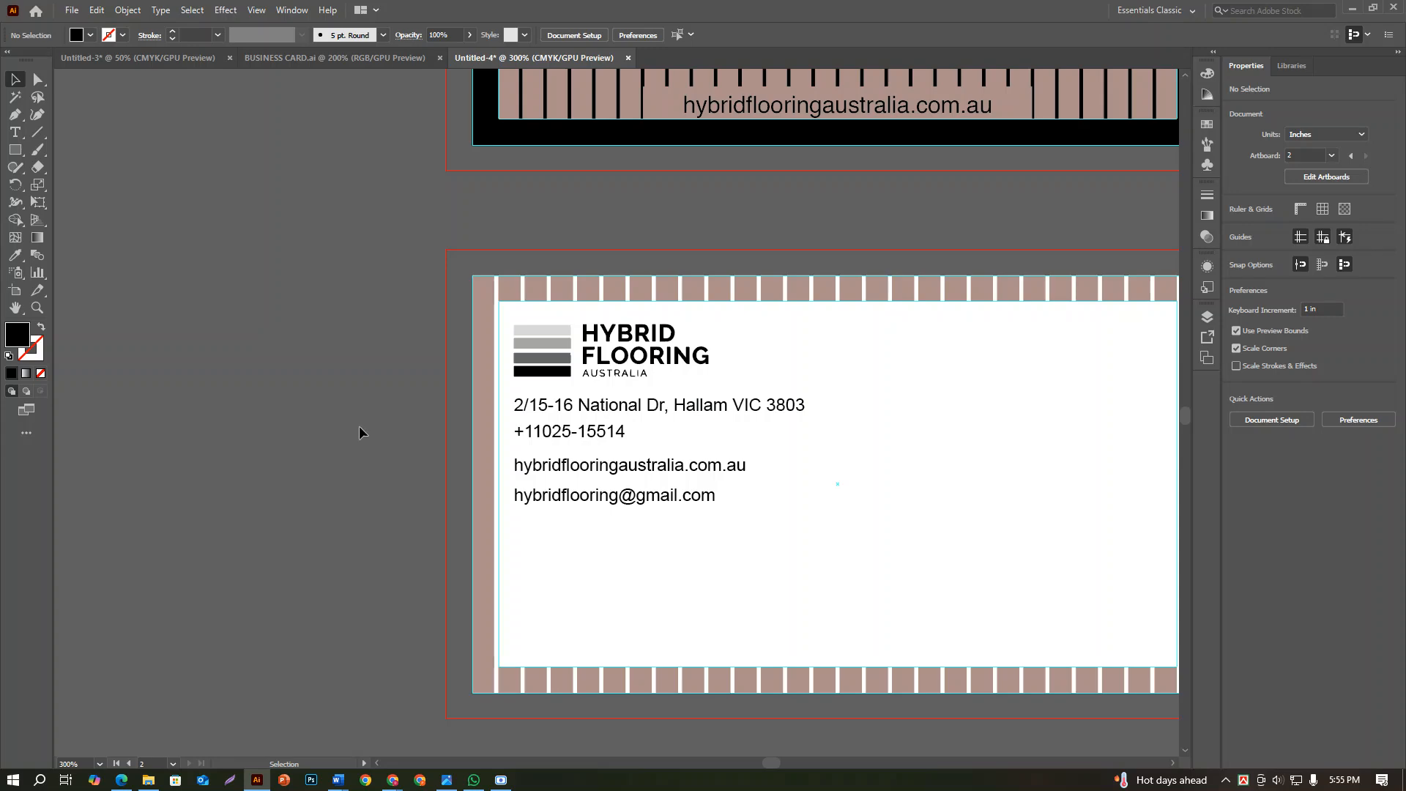
# Compare the card's contact side with the reference mockup's opening hours, QR code and product list, and with the written company details
pyautogui.scroll(-3, 768, 512)
pyautogui.moveTo(1120, 424); pyautogui.dragTo(677, 415)
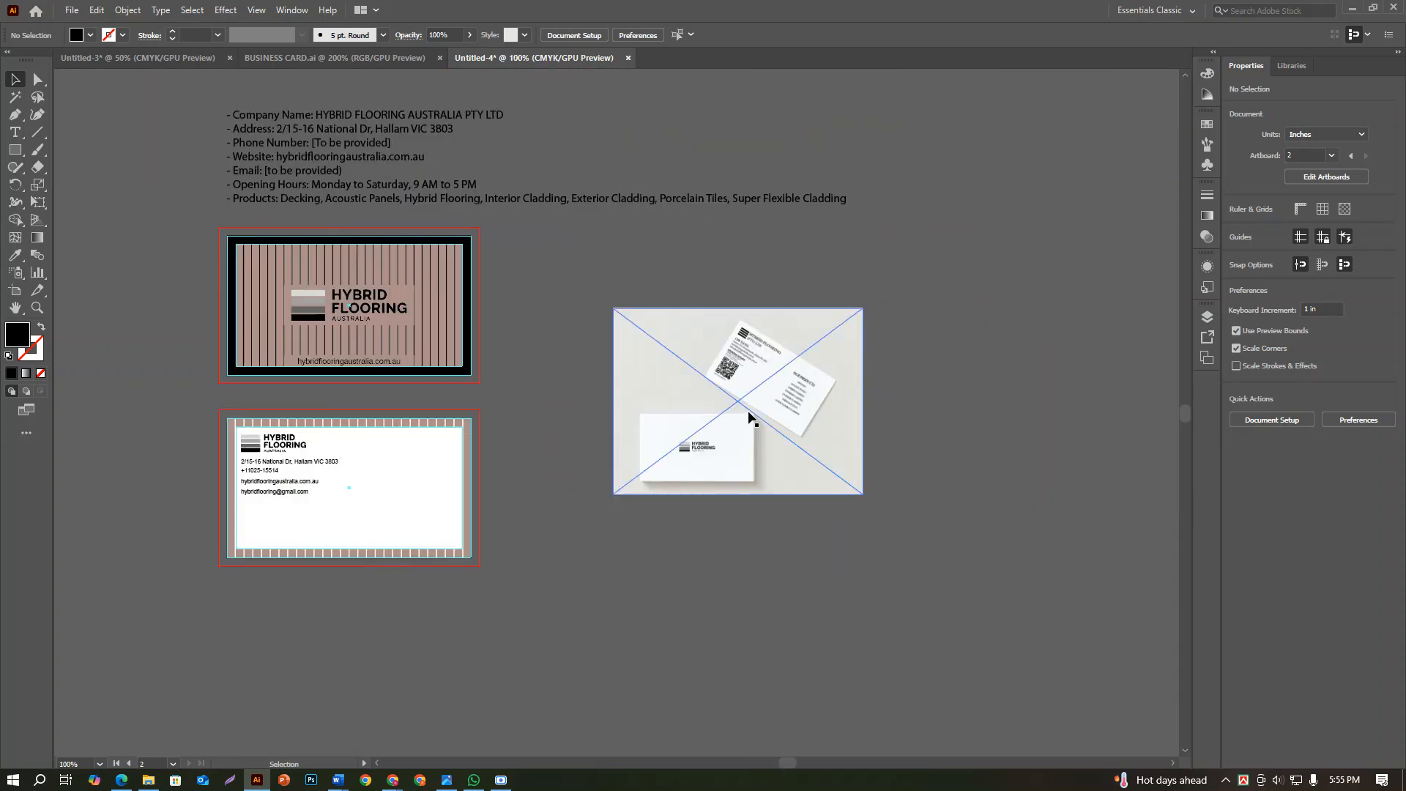
pyautogui.scroll(4, 762, 366)
pyautogui.scroll(1, 762, 336)
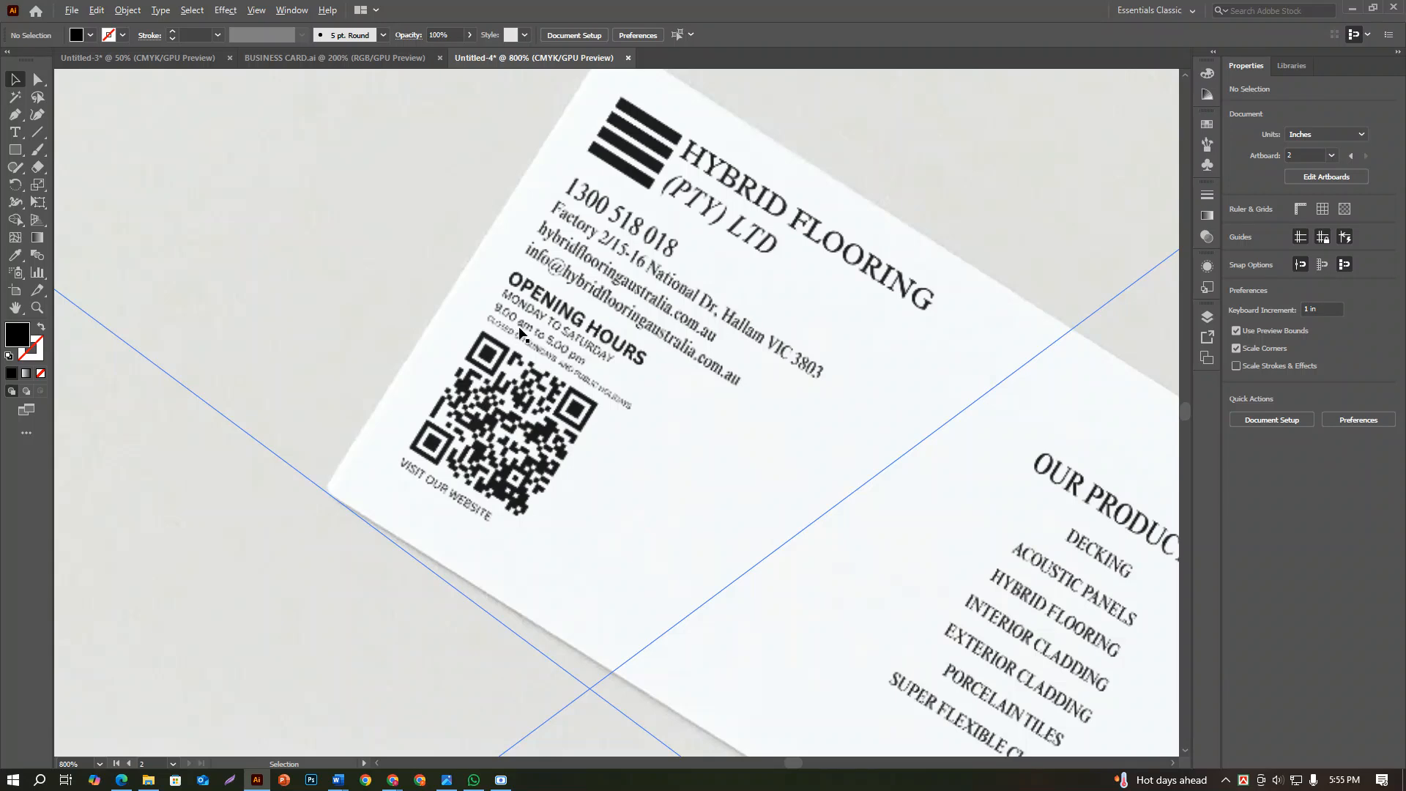
pyautogui.scroll(-3, 555, 344)
pyautogui.moveTo(575, 393); pyautogui.dragTo(861, 278)
pyautogui.scroll(-2, 672, 372)
pyautogui.moveTo(623, 418); pyautogui.dragTo(838, 419)
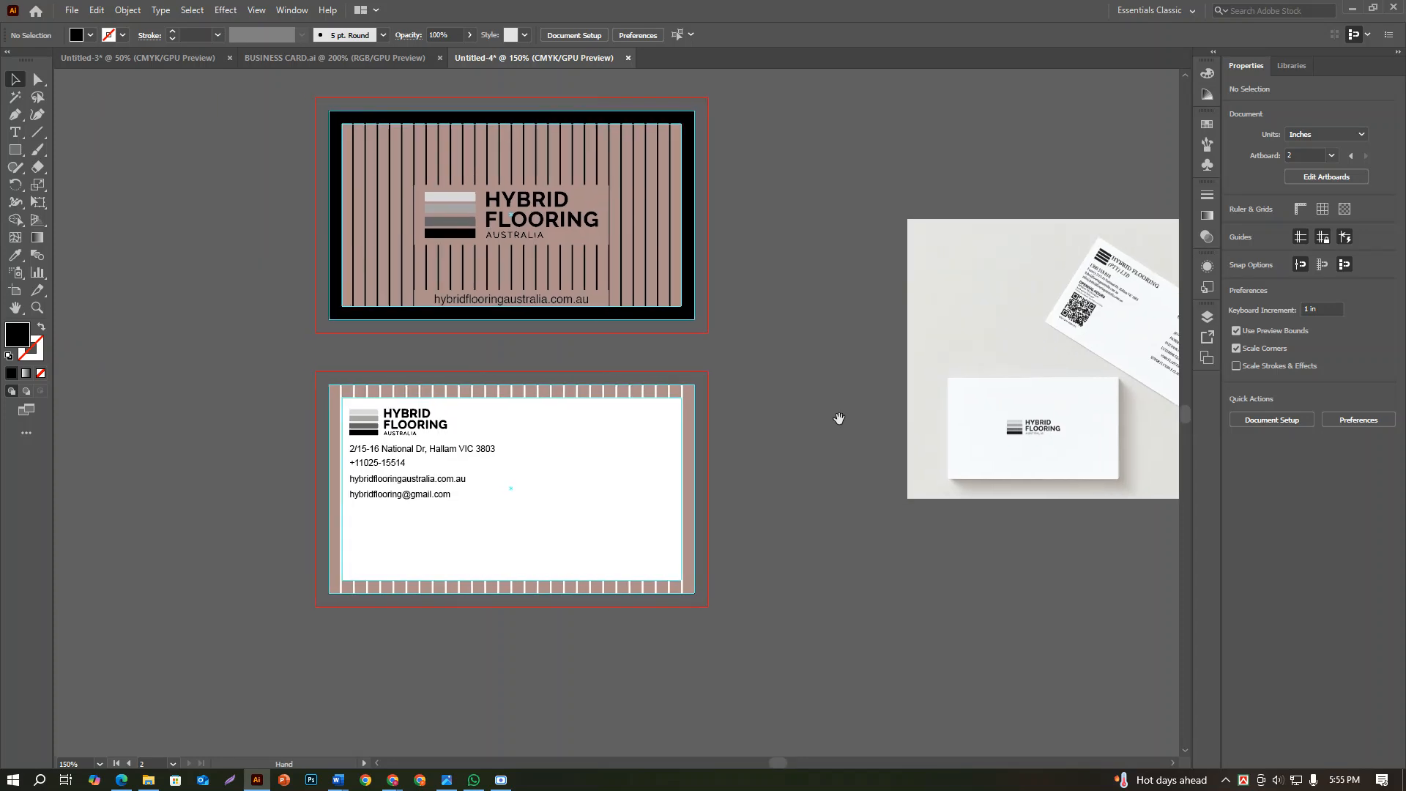
pyautogui.moveTo(1071, 326); pyautogui.dragTo(904, 391)
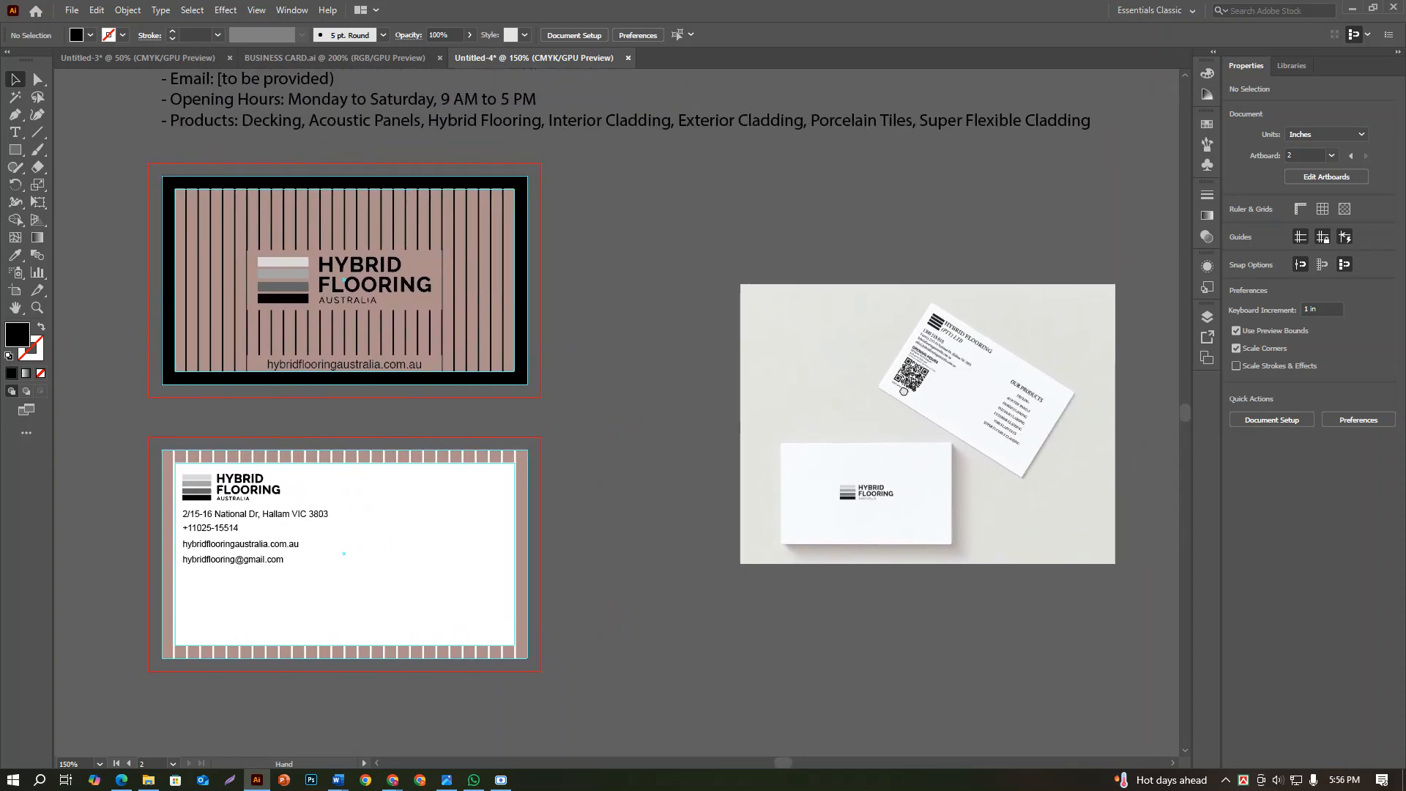
pyautogui.moveTo(684, 387); pyautogui.dragTo(732, 506)
pyautogui.moveTo(933, 507); pyautogui.dragTo(935, 558)
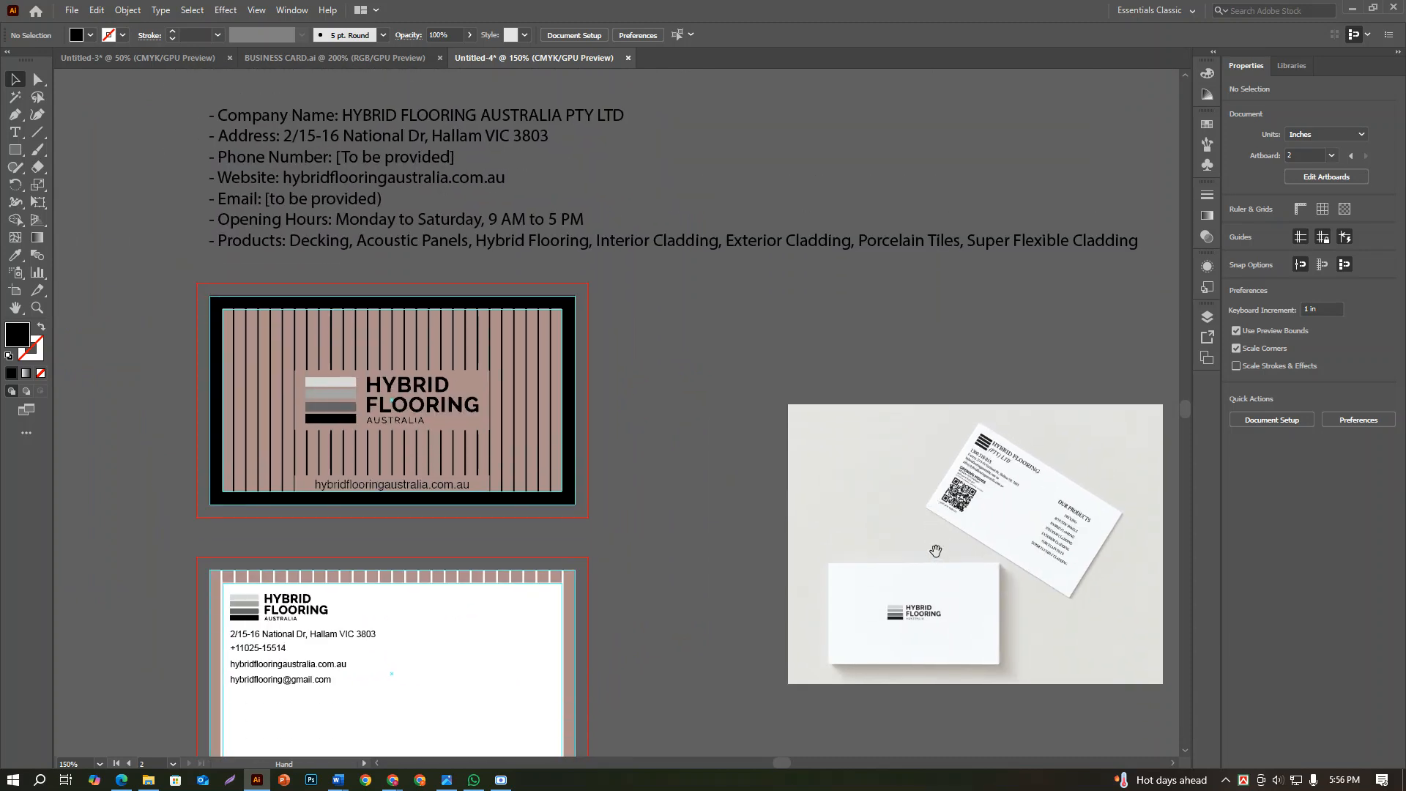
pyautogui.scroll(-5, 854, 521)
pyautogui.moveTo(566, 519); pyautogui.dragTo(722, 481)
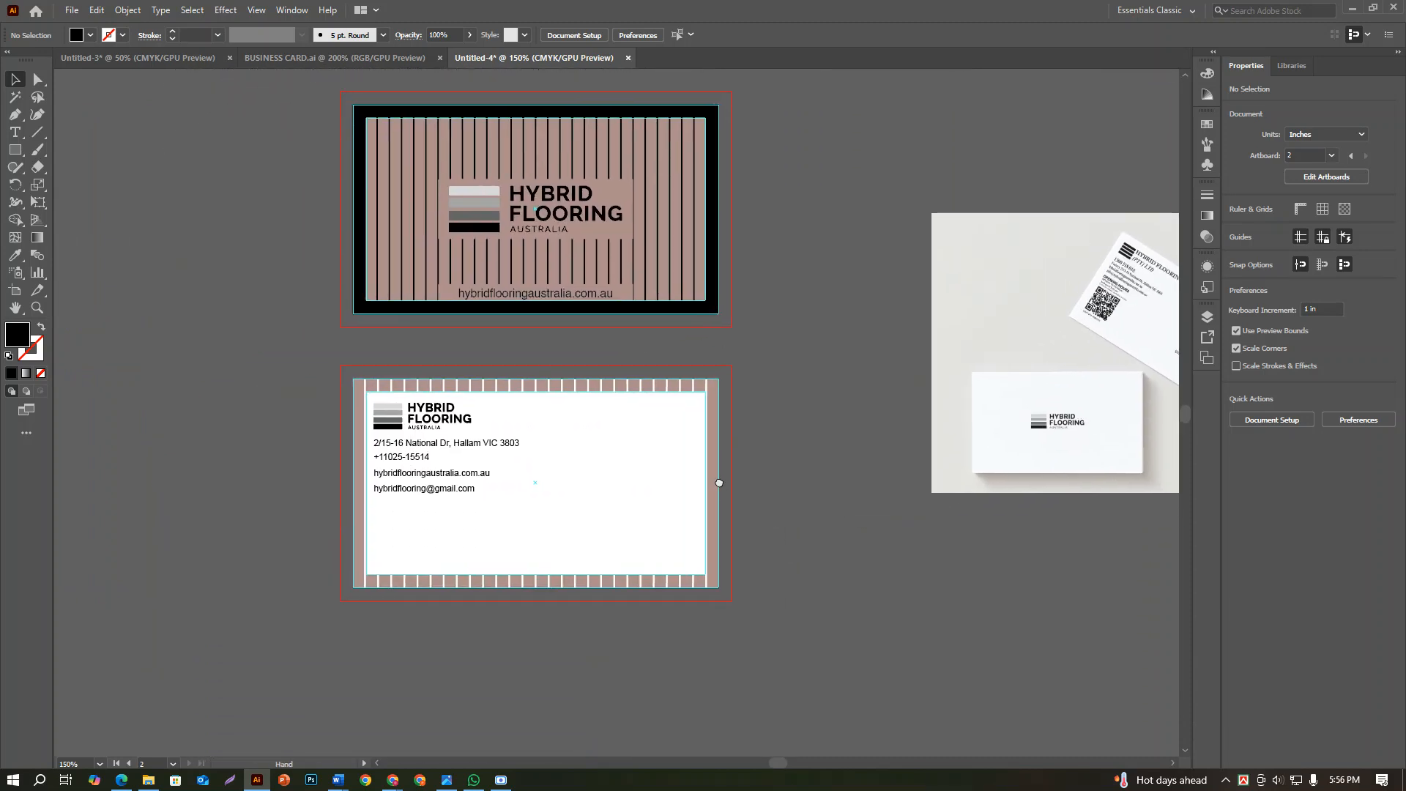
pyautogui.scroll(6, 383, 480)
pyautogui.scroll(-3, 431, 489)
pyautogui.moveTo(514, 544); pyautogui.dragTo(561, 527)
pyautogui.scroll(1, 562, 527)
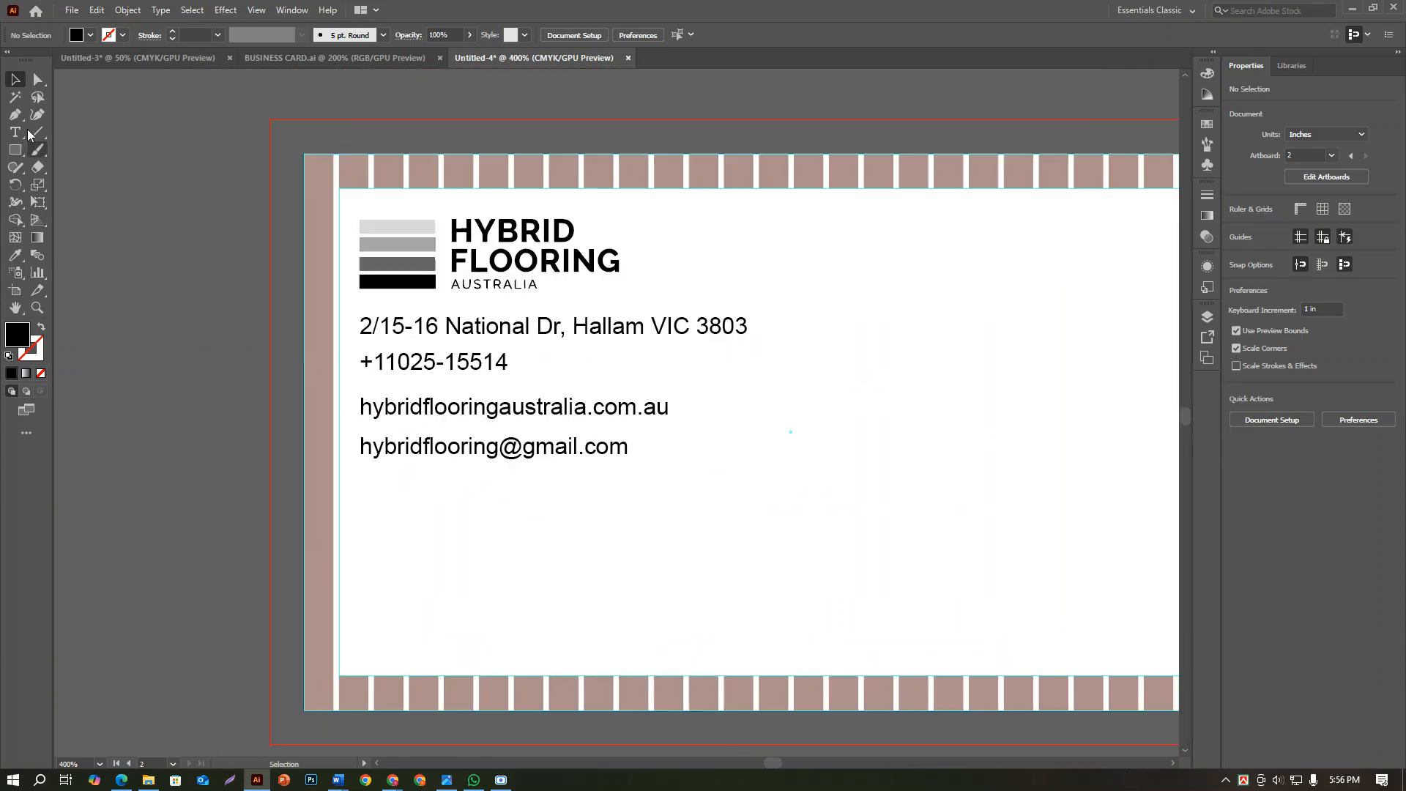
# Copy "Monday to Saturday, 9 AM to 5 PM" from the written company details and place it below the email line on the contact side
pyautogui.scroll(-3, 615, 273)
pyautogui.scroll(6, 710, 255)
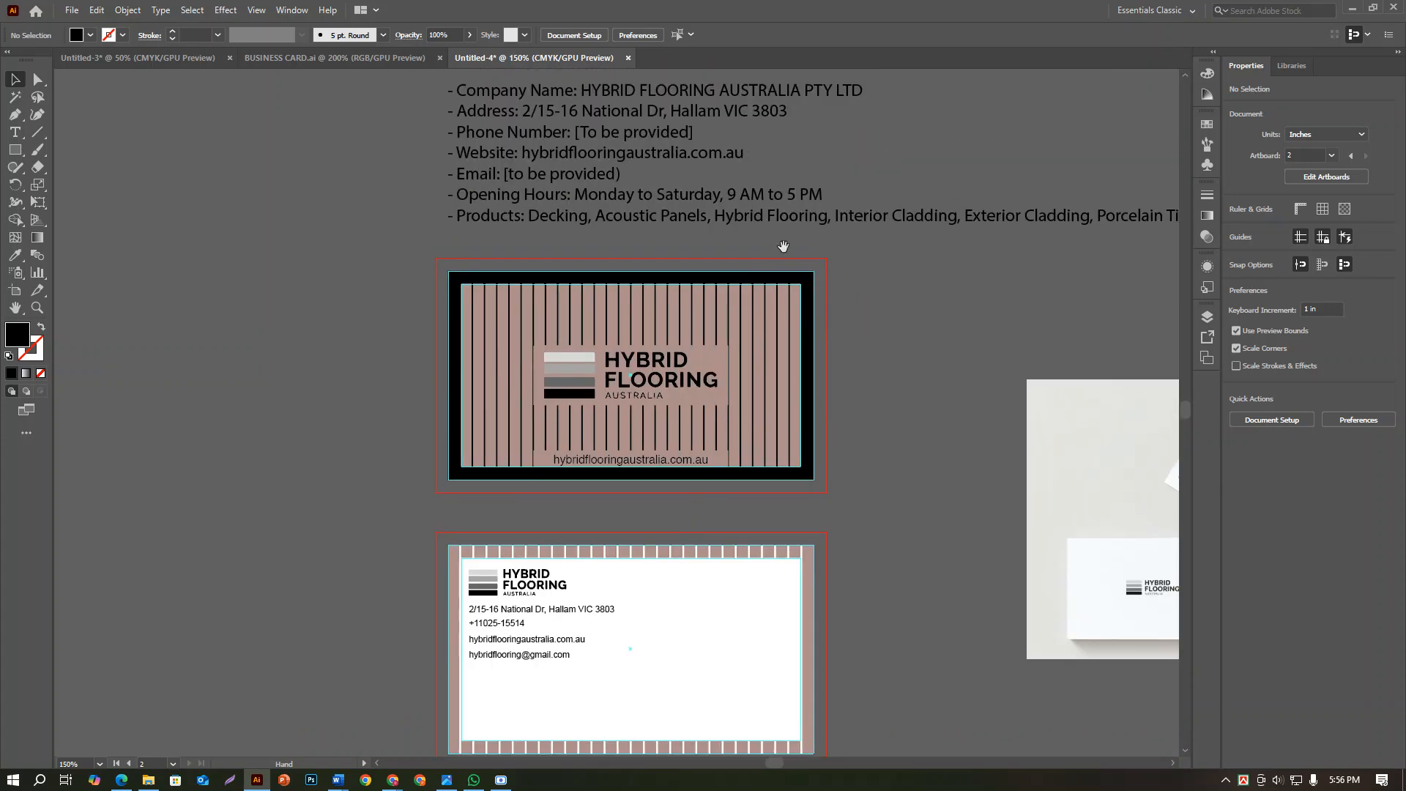
pyautogui.click(594, 249)
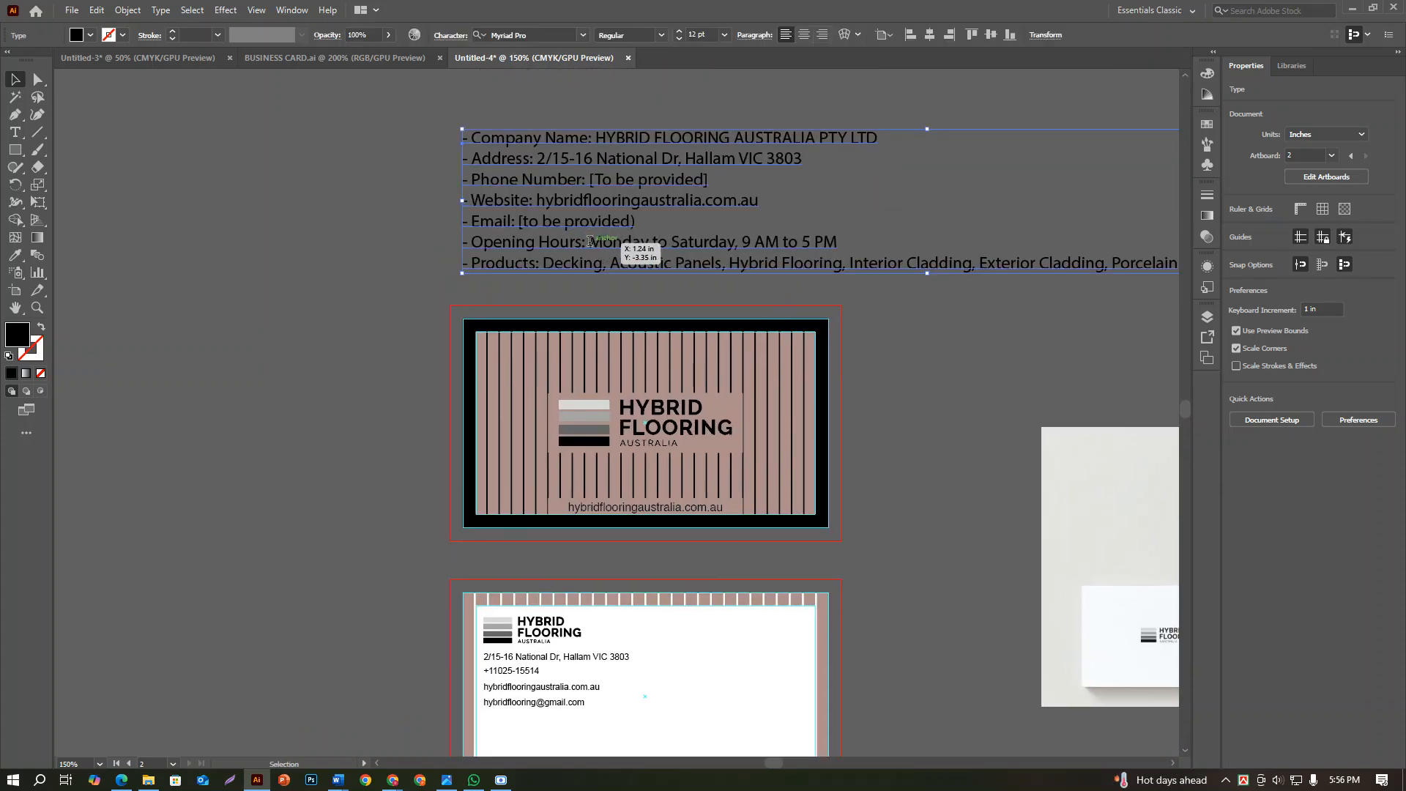
pyautogui.doubleClick(594, 249)
pyautogui.moveTo(590, 242); pyautogui.dragTo(858, 246)
pyautogui.hotkey('ctrl', 'c')
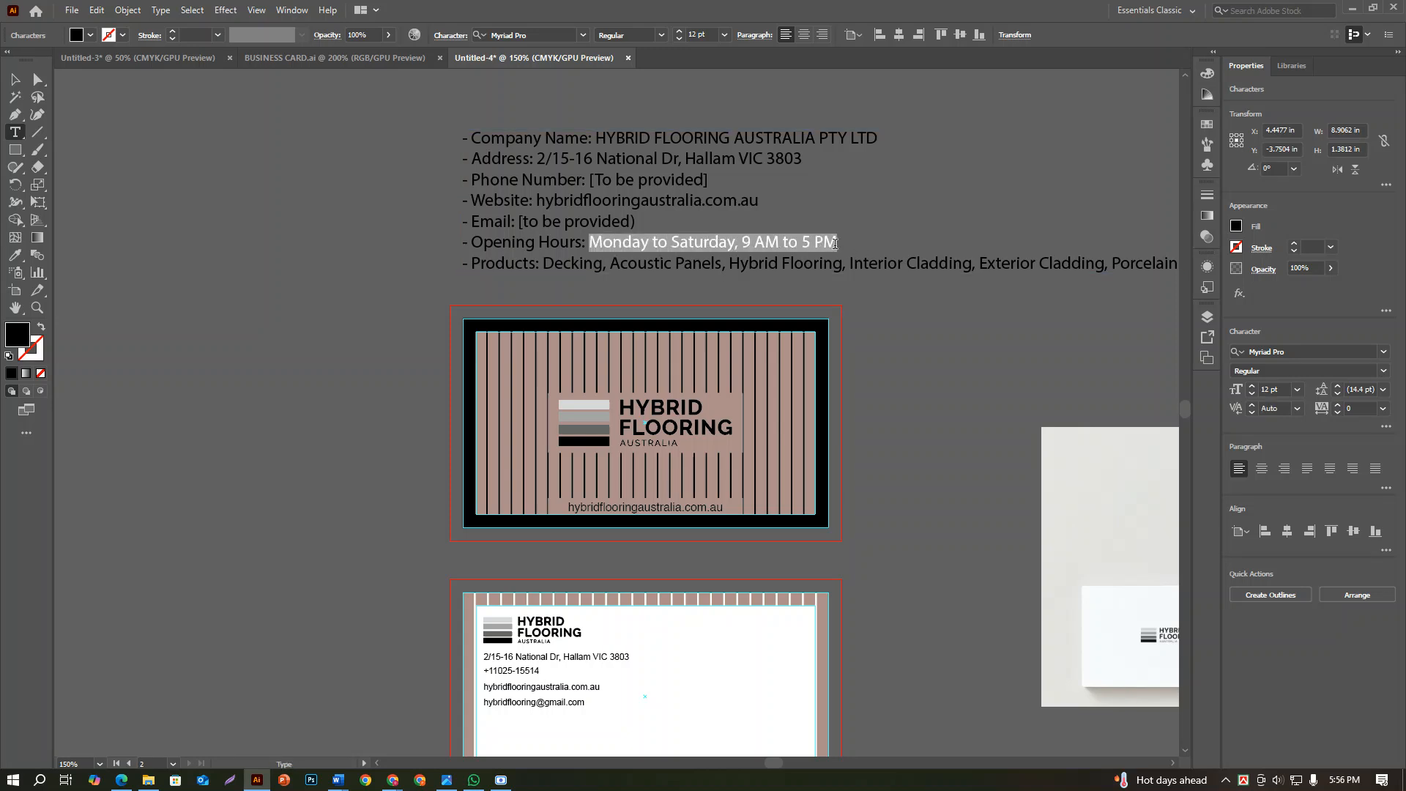
pyautogui.click(15, 79)
pyautogui.moveTo(574, 711); pyautogui.dragTo(686, 363)
pyautogui.scroll(3, 685, 363)
pyautogui.hotkey('ctrl', 'v')
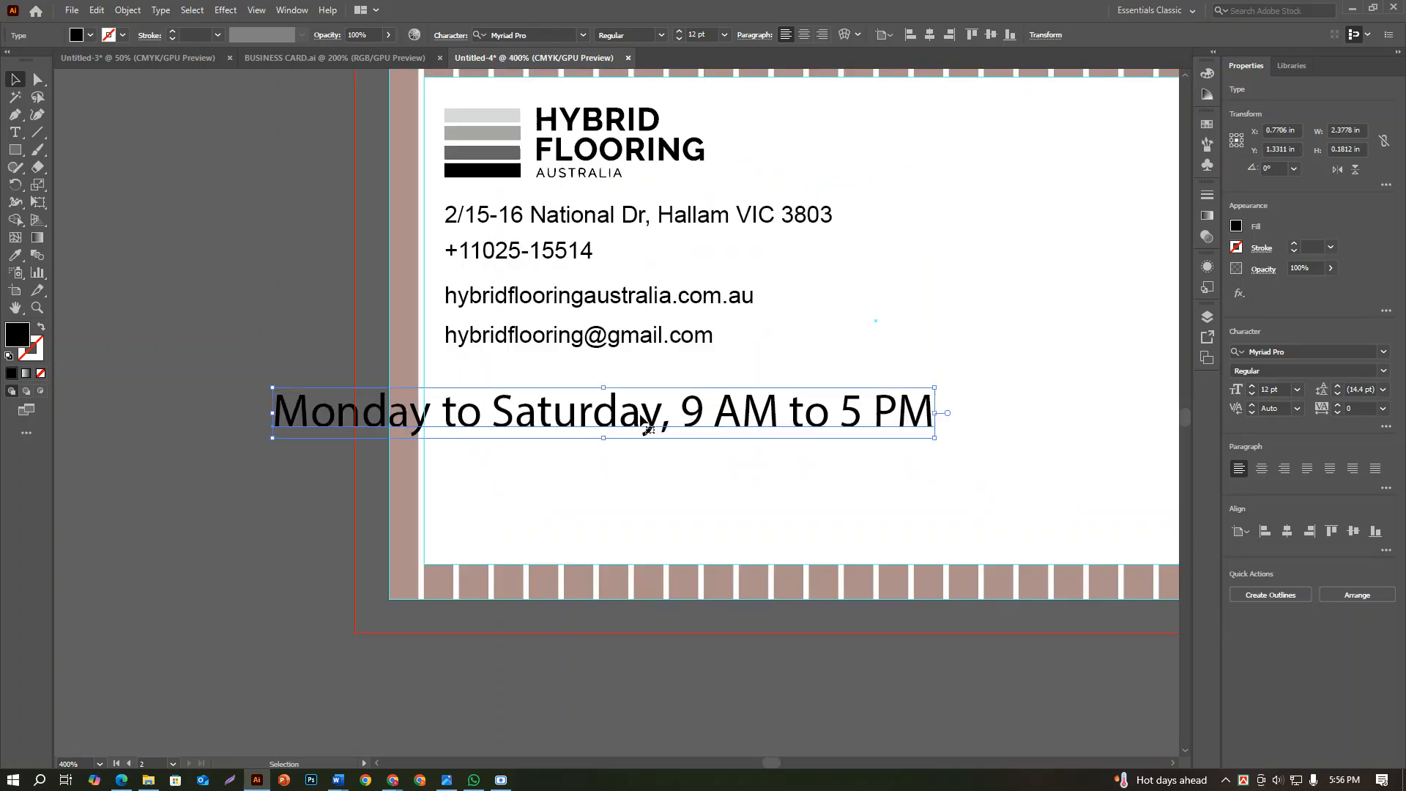
pyautogui.moveTo(652, 417); pyautogui.dragTo(793, 438)
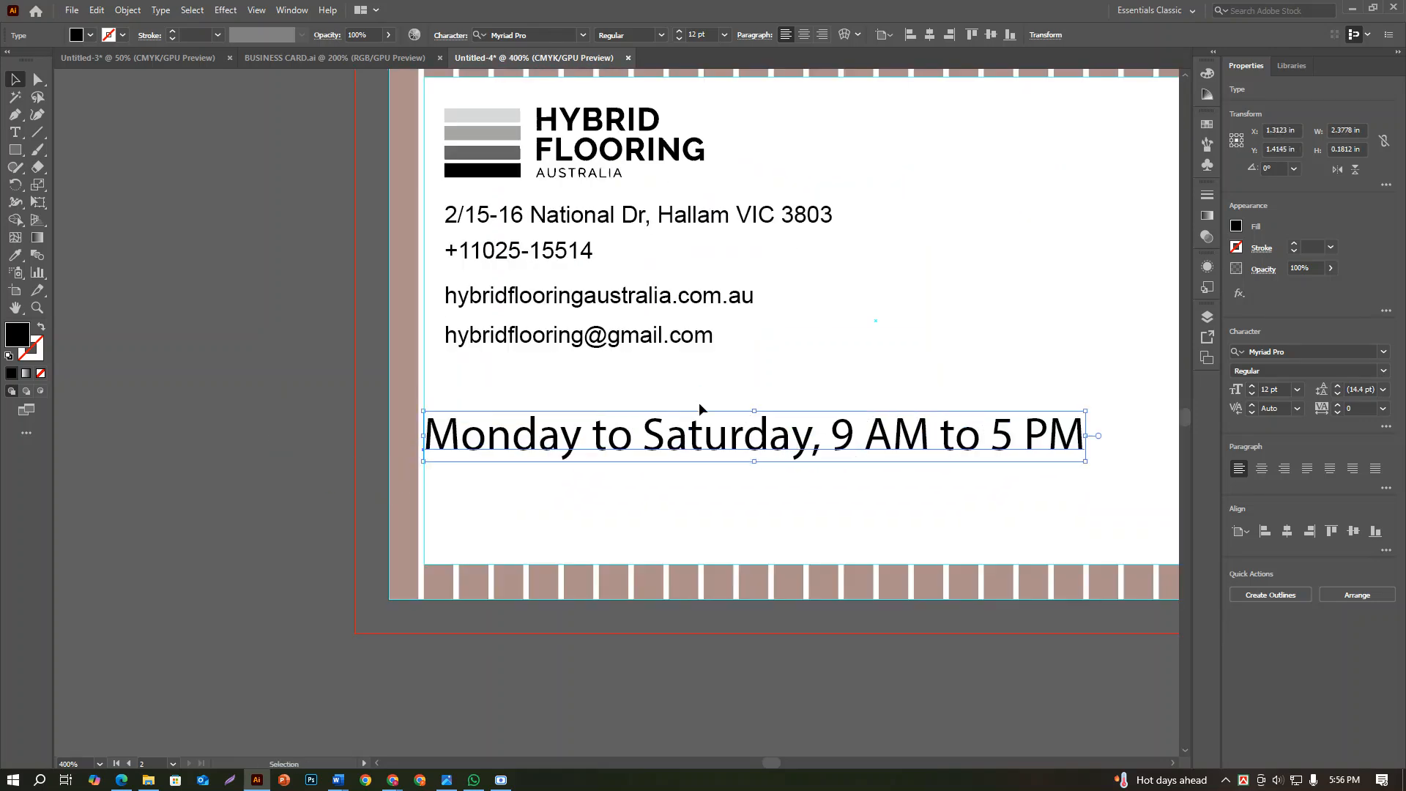
# Draw a black rectangle about 1.61 by 0.26 in below the contact-side artboard
pyautogui.click(15, 150)
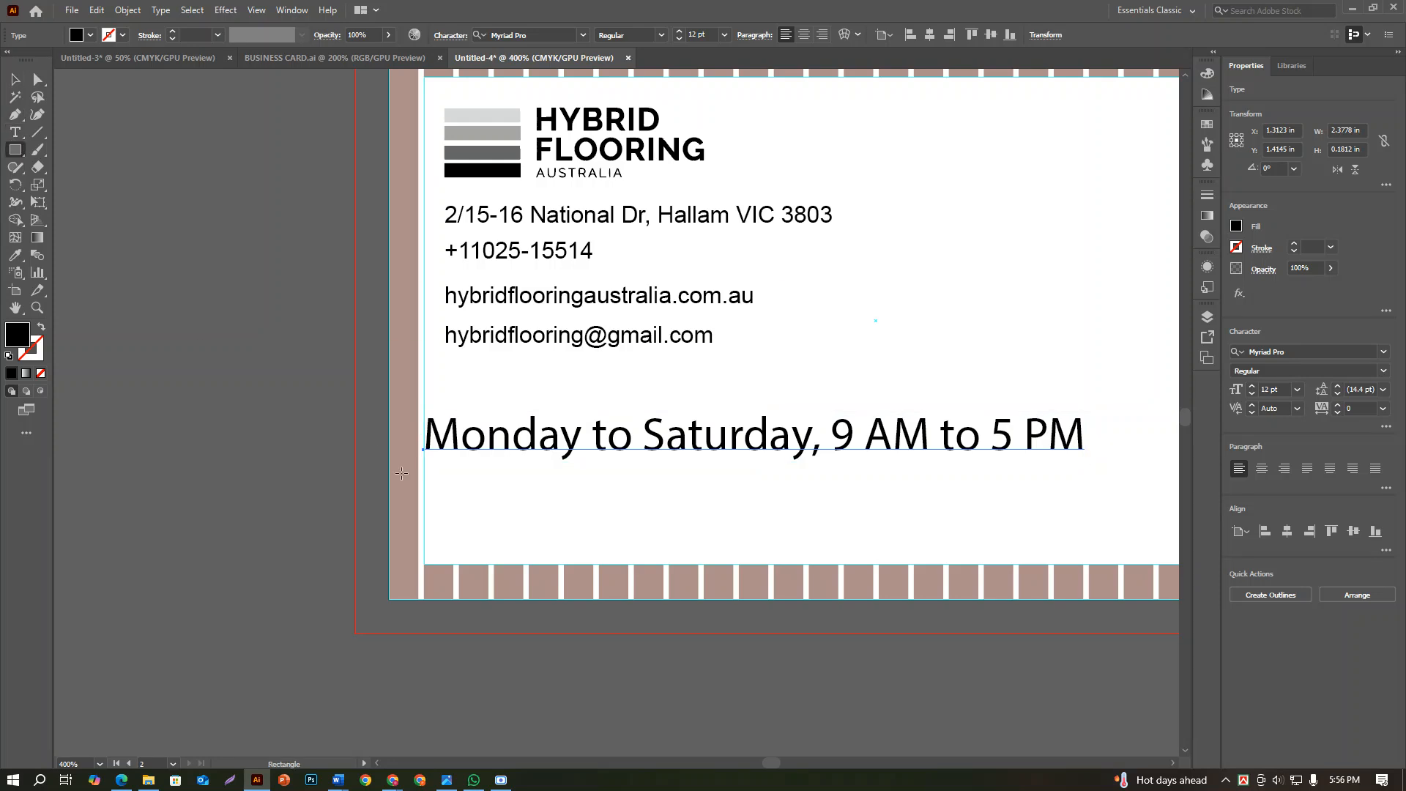
pyautogui.scroll(-3, 512, 439)
pyautogui.moveTo(398, 529); pyautogui.dragTo(845, 600)
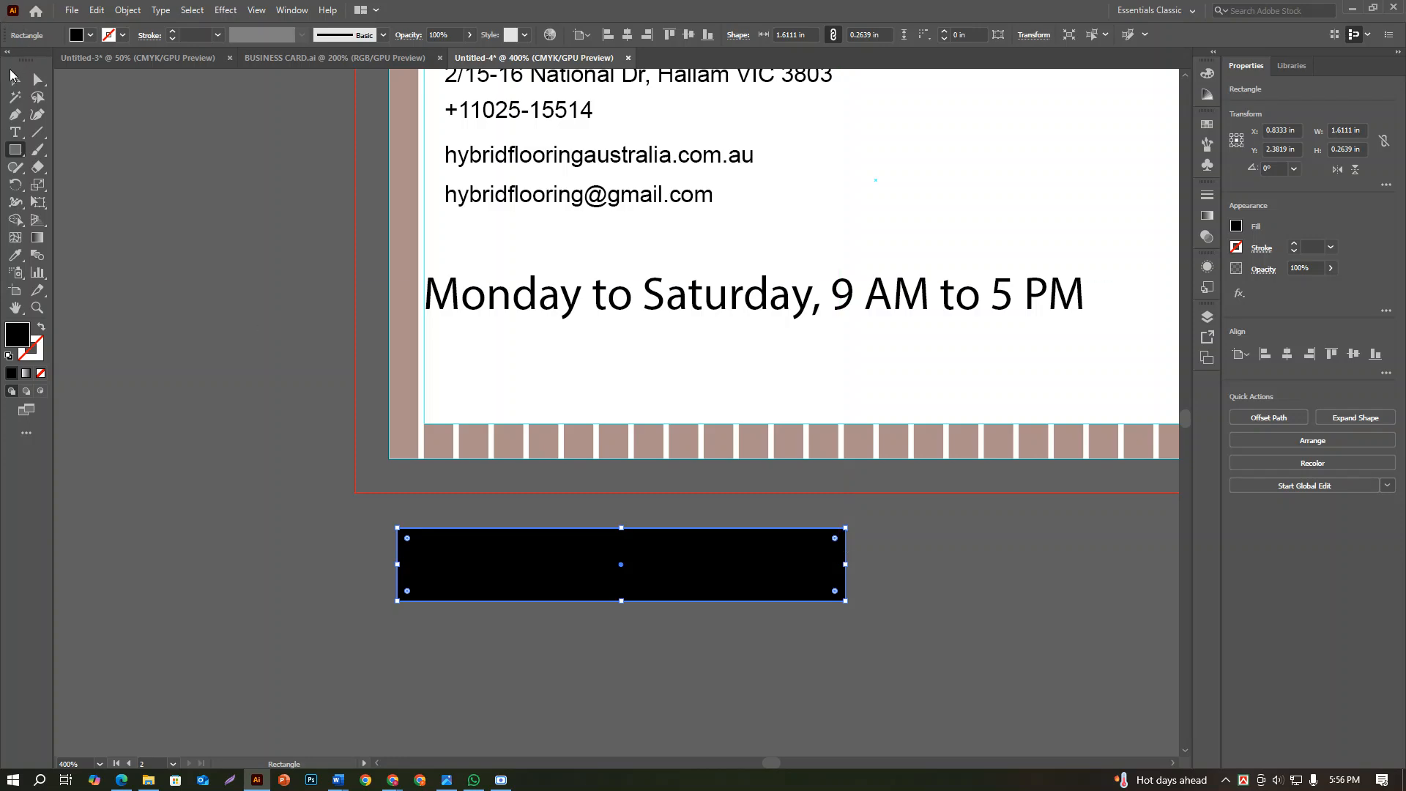
pyautogui.click(11, 75)
# Move the black rectangle between the email and opening-hours lines and shrink it to about 0.97 by 0.17 in
pyautogui.scroll(5, 270, 270)
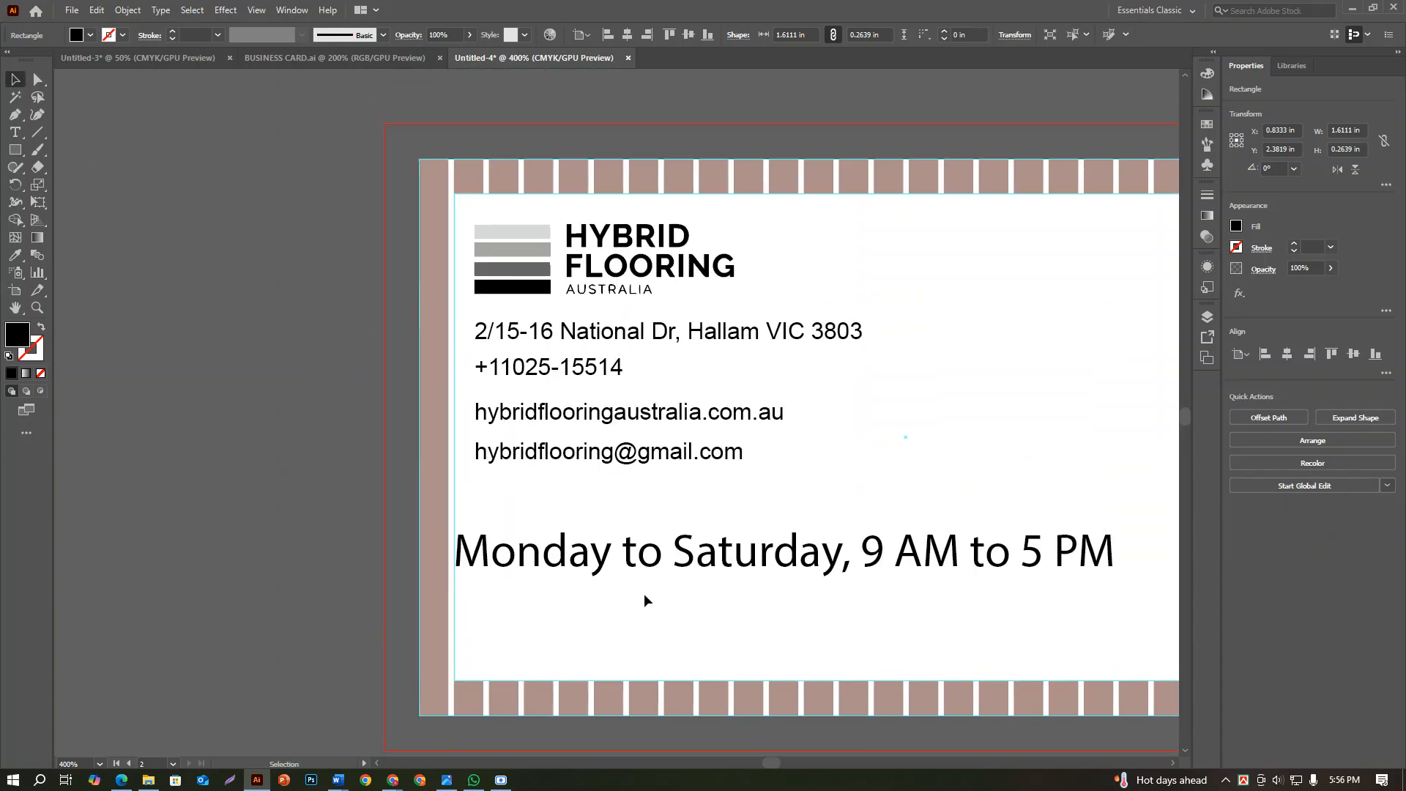
pyautogui.scroll(-1, 645, 600)
pyautogui.moveTo(624, 745); pyautogui.dragTo(661, 498)
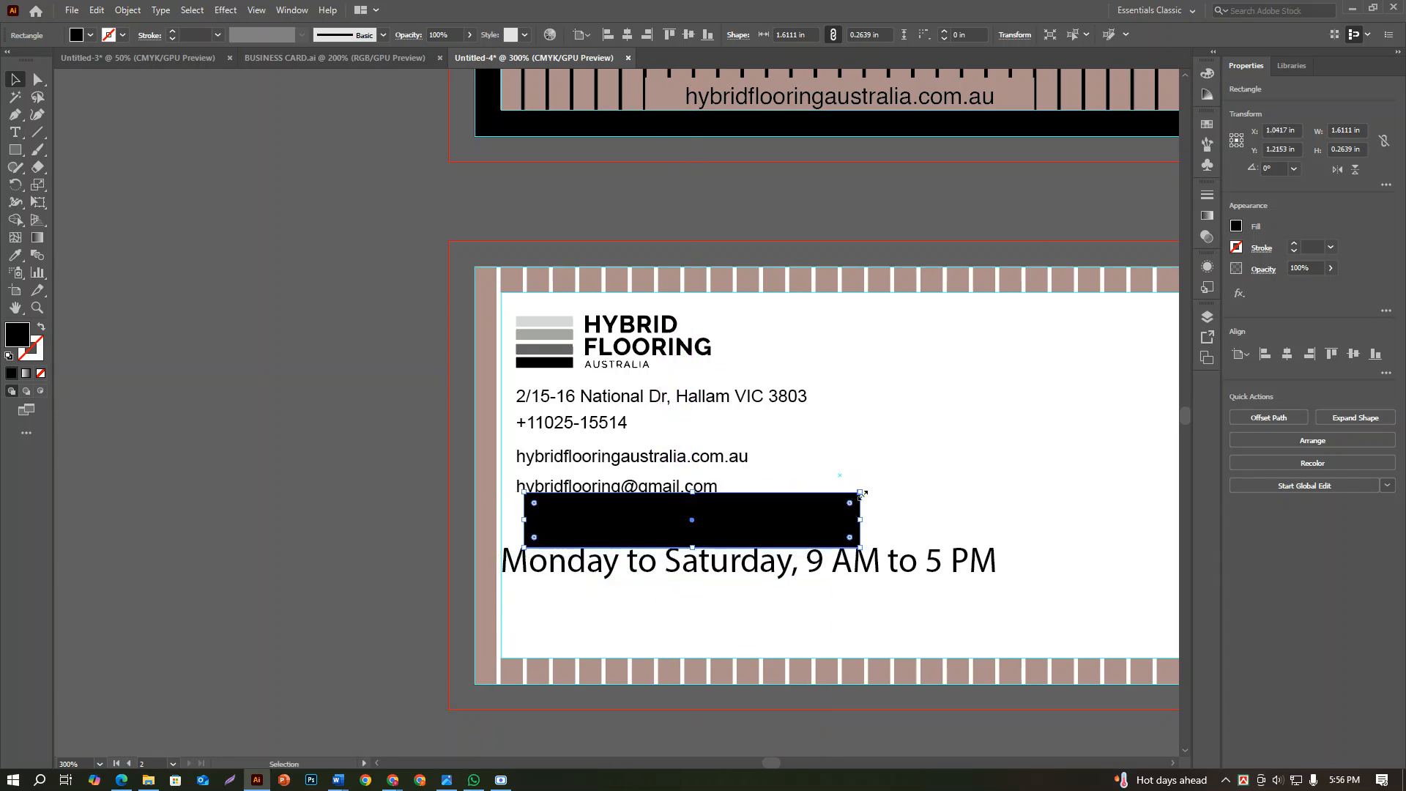
pyautogui.moveTo(861, 493); pyautogui.dragTo(727, 517)
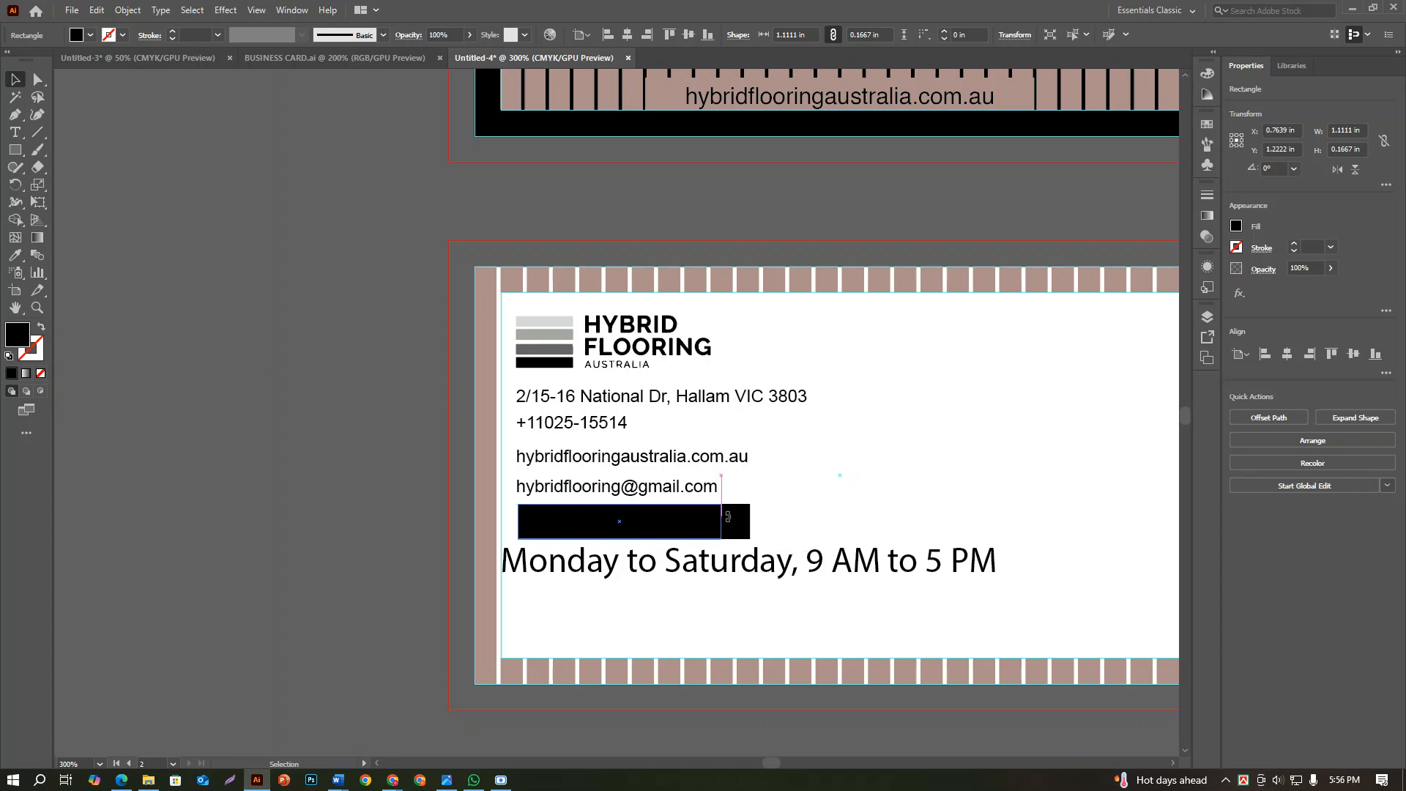
pyautogui.click(312, 437)
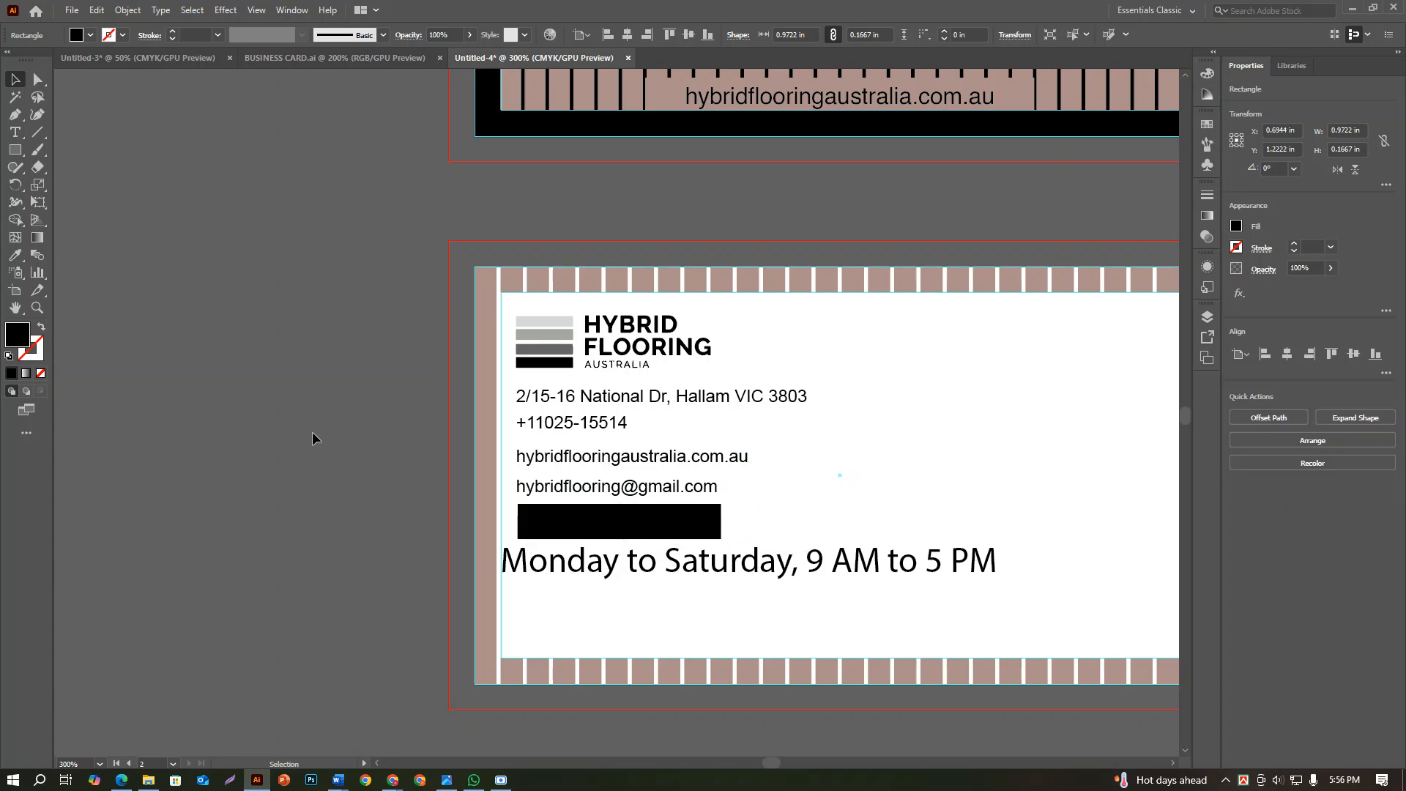
# Add a 6 pt Arial text line reading "Oprning Houre" beside the black rectangle
pyautogui.click(14, 132)
pyautogui.click(165, 366)
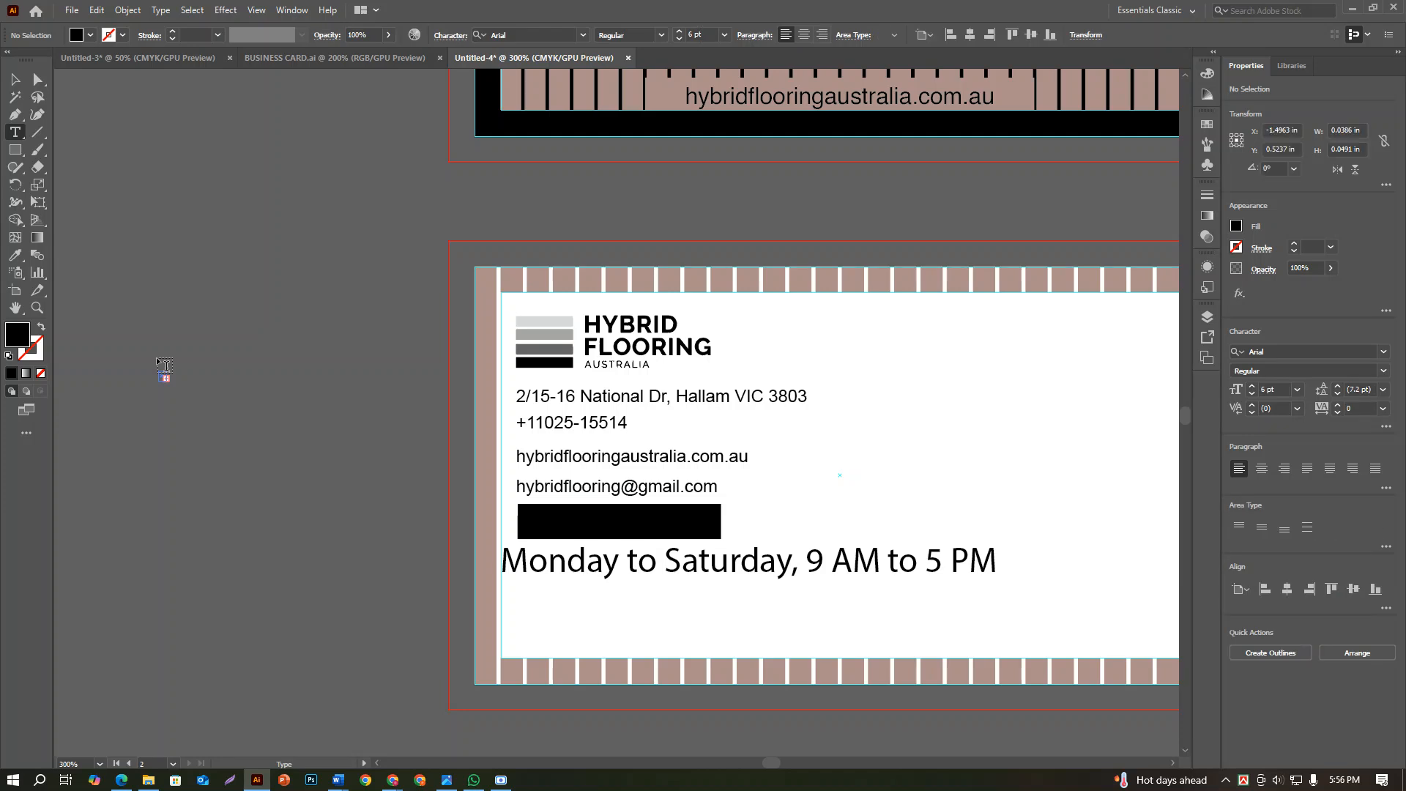
pyautogui.click(275, 457)
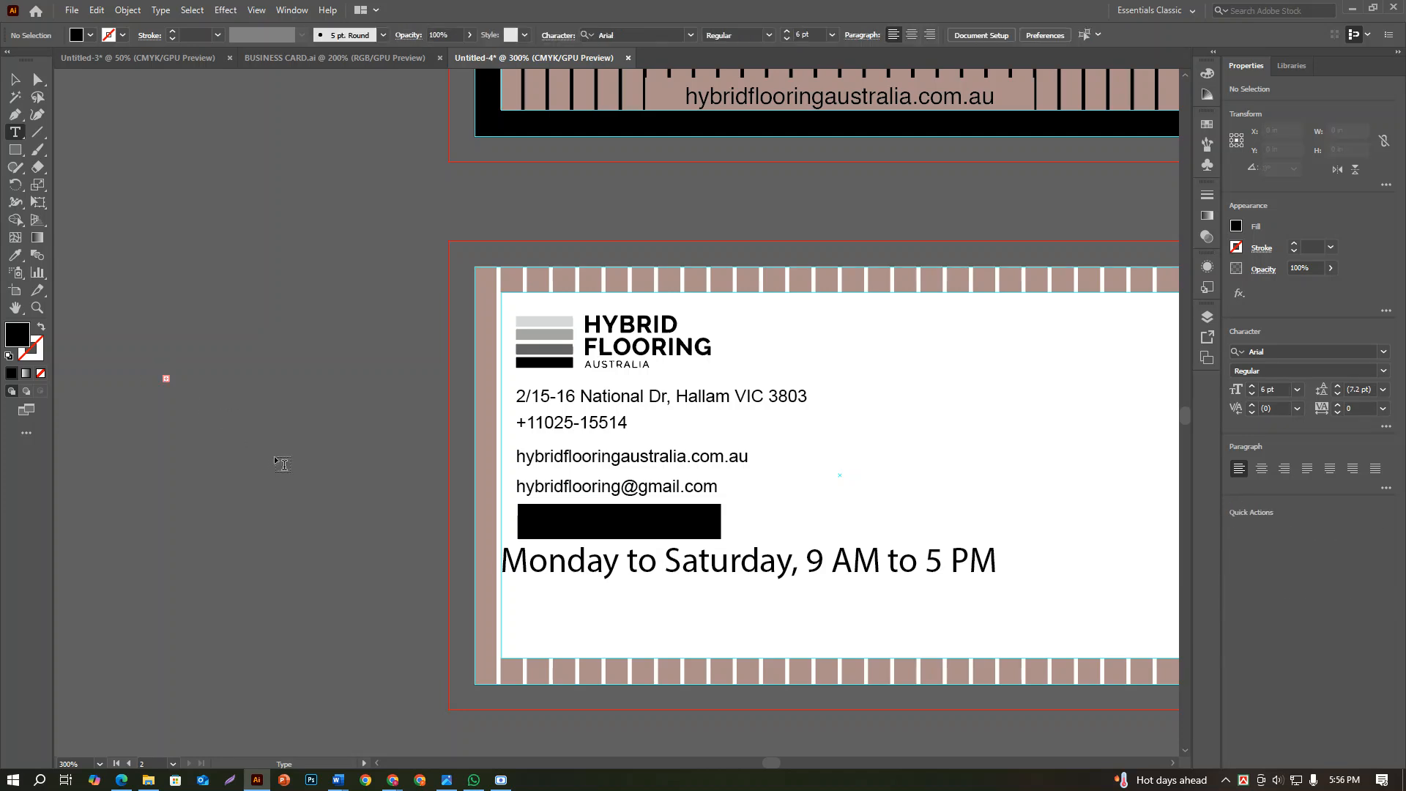
pyautogui.press('p')
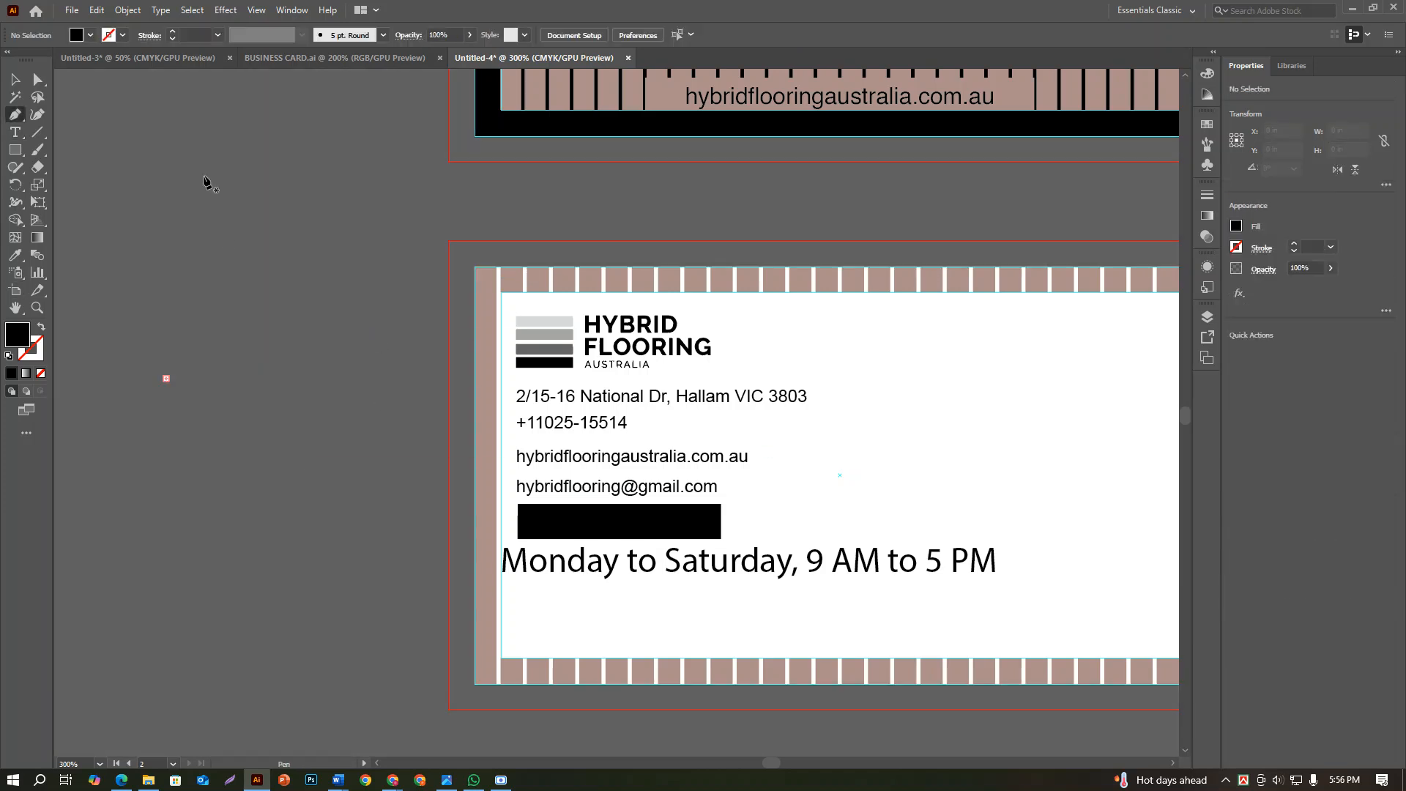
pyautogui.press('t')
pyautogui.click(411, 506)
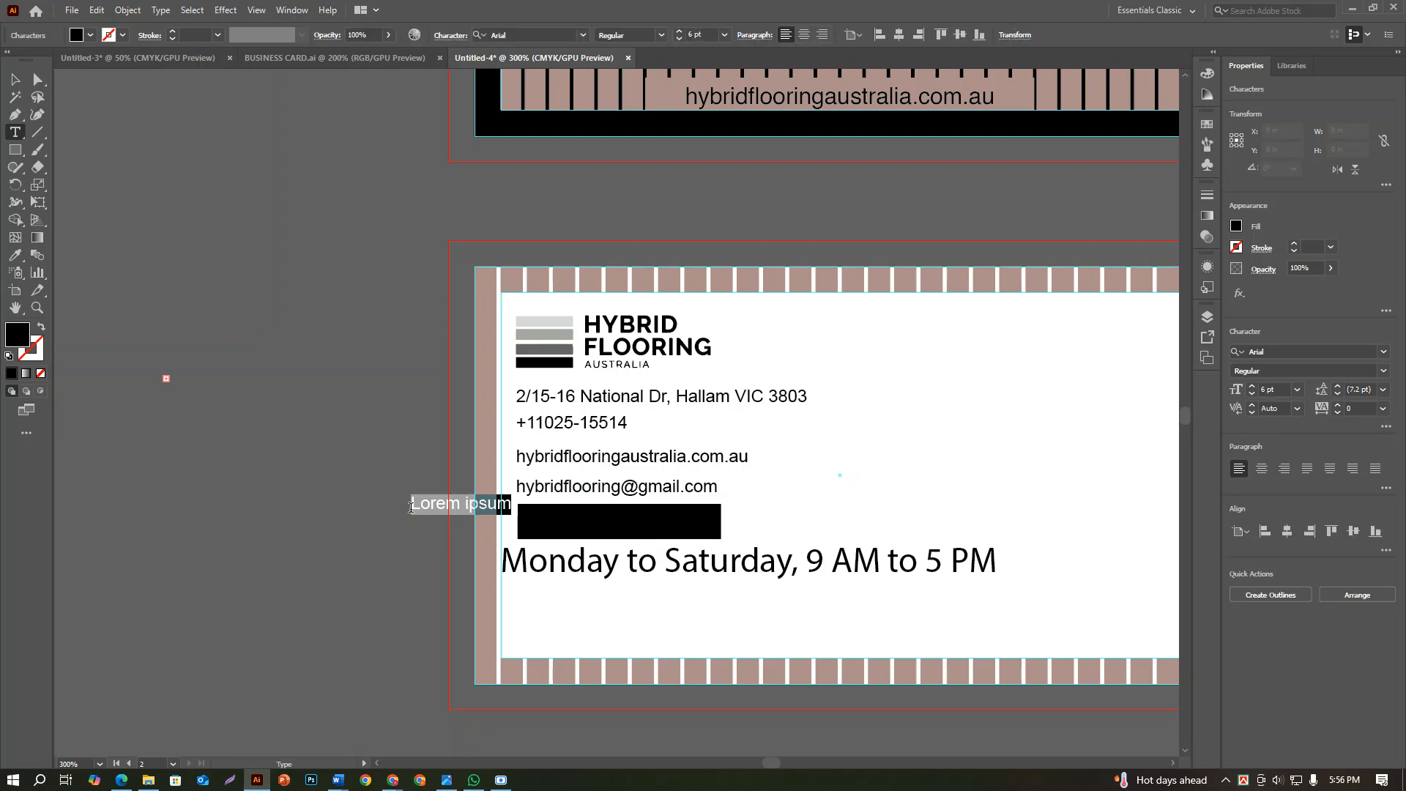
pyautogui.write('Oprning Houre')
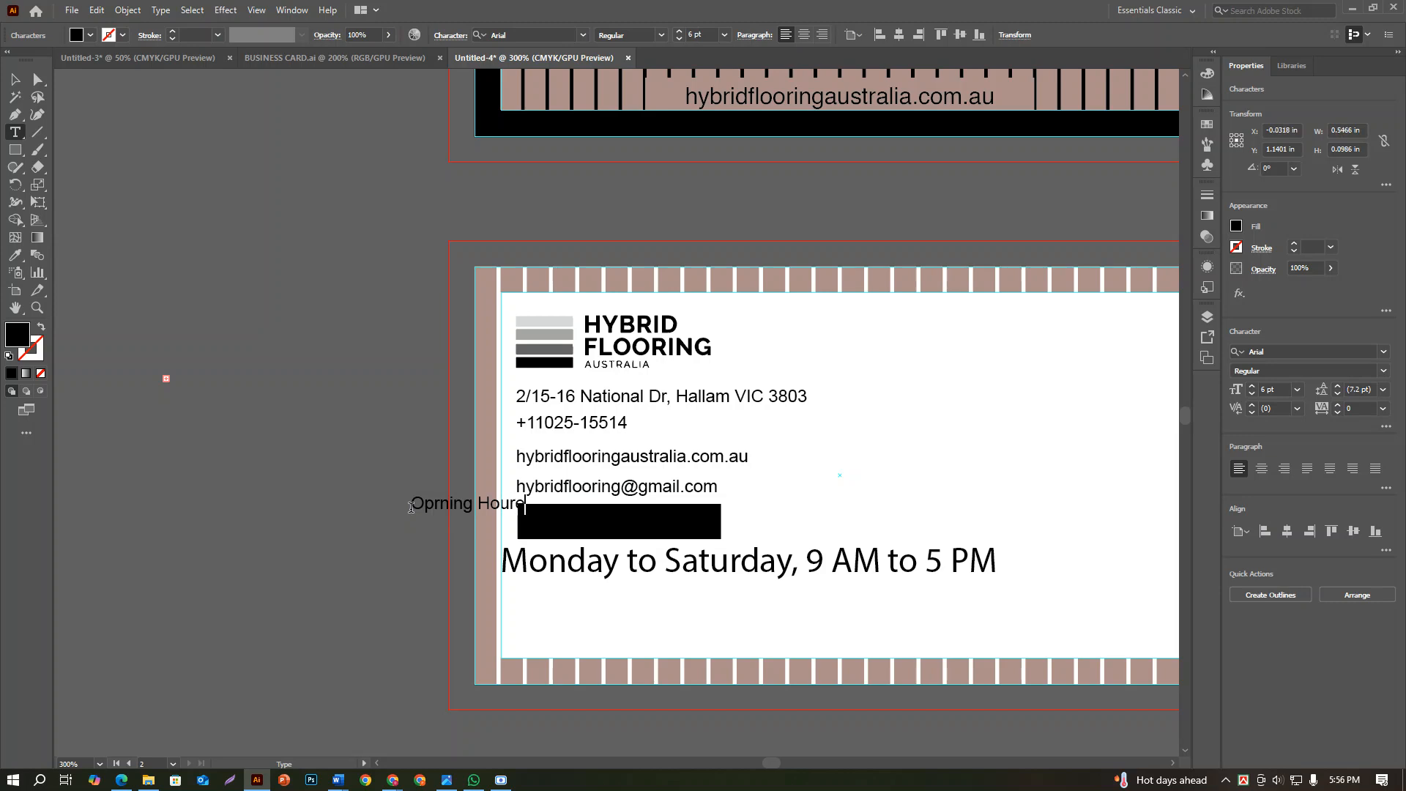
# Move the new heading text off the card onto the canvas beside it and shorten it to "Oprning Hour"
pyautogui.click(20, 81)
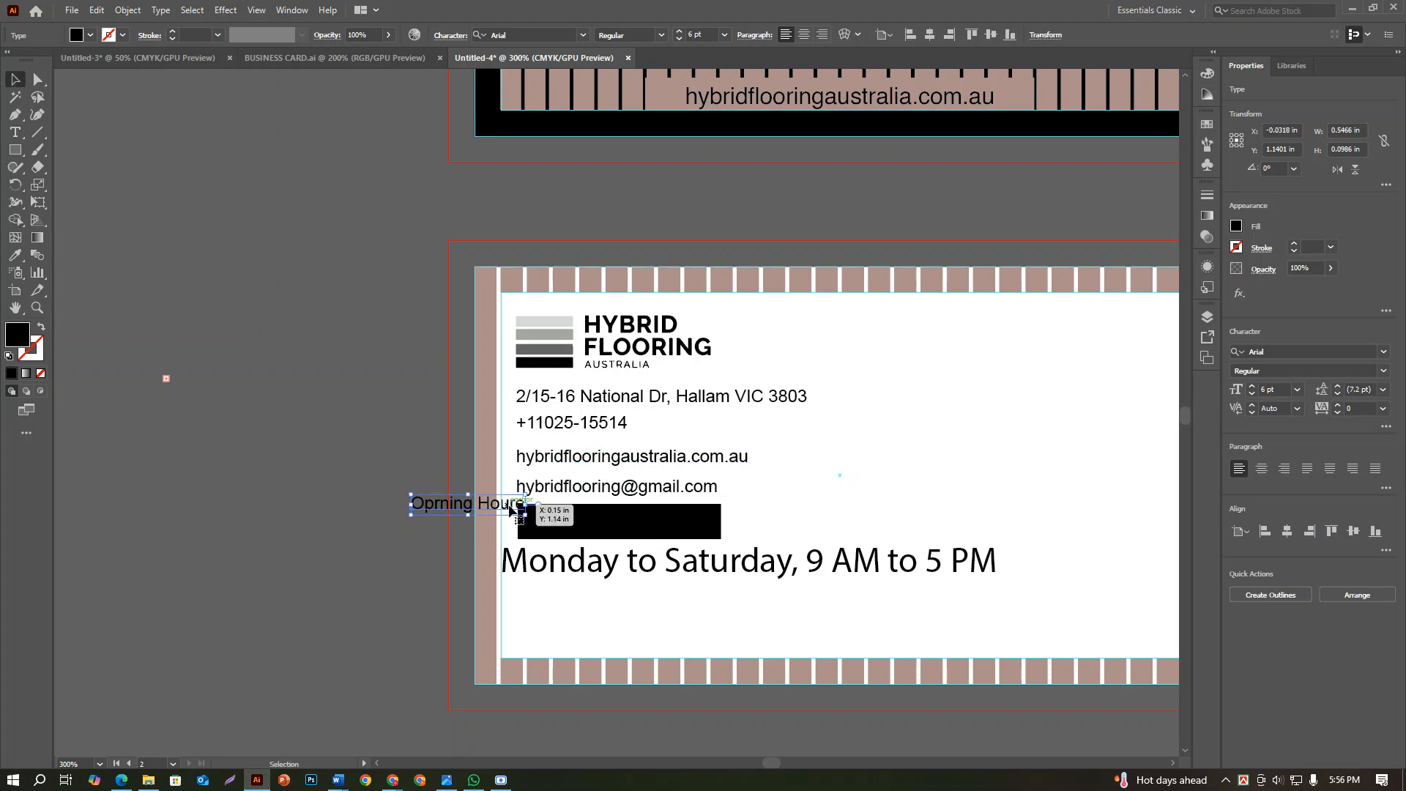
pyautogui.moveTo(508, 511); pyautogui.dragTo(381, 529)
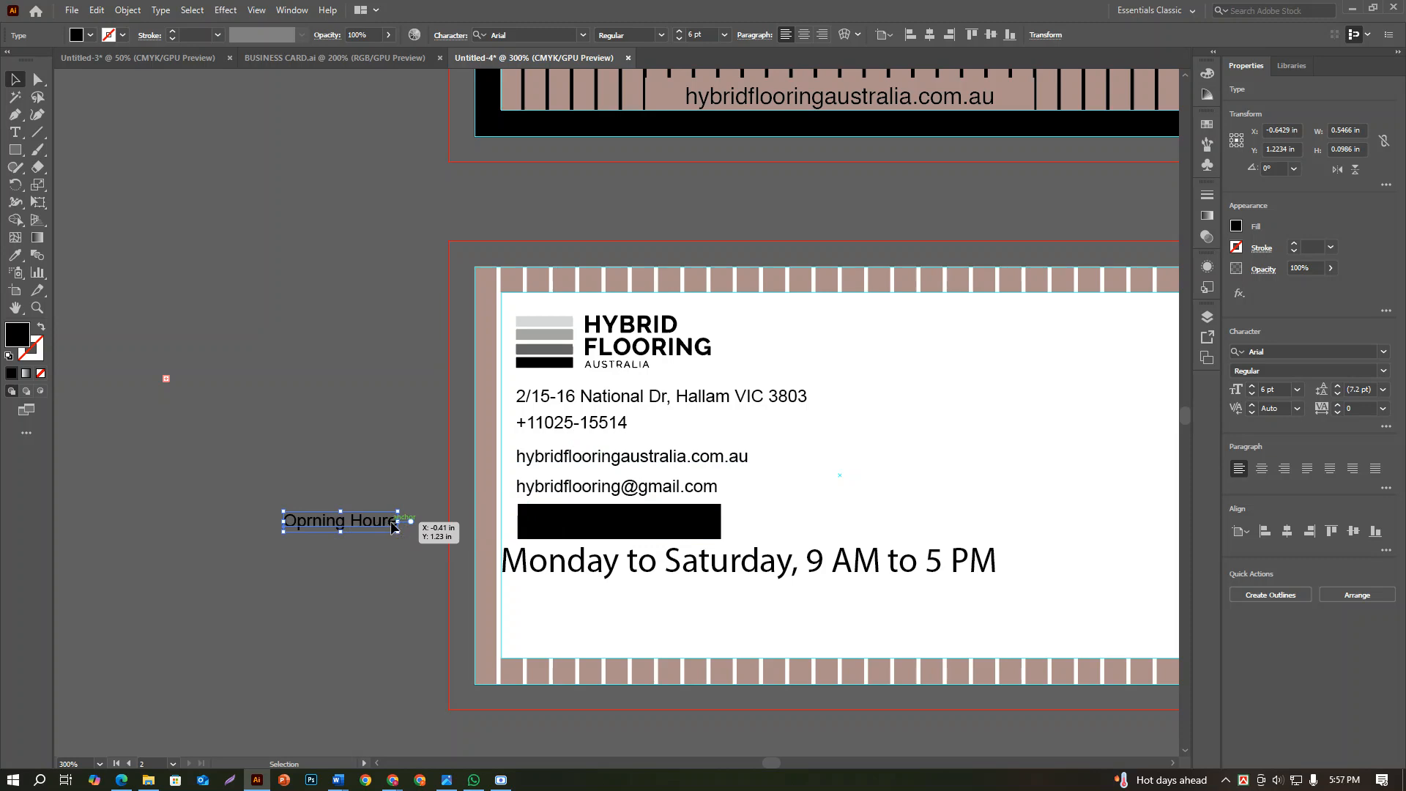
pyautogui.press('t')
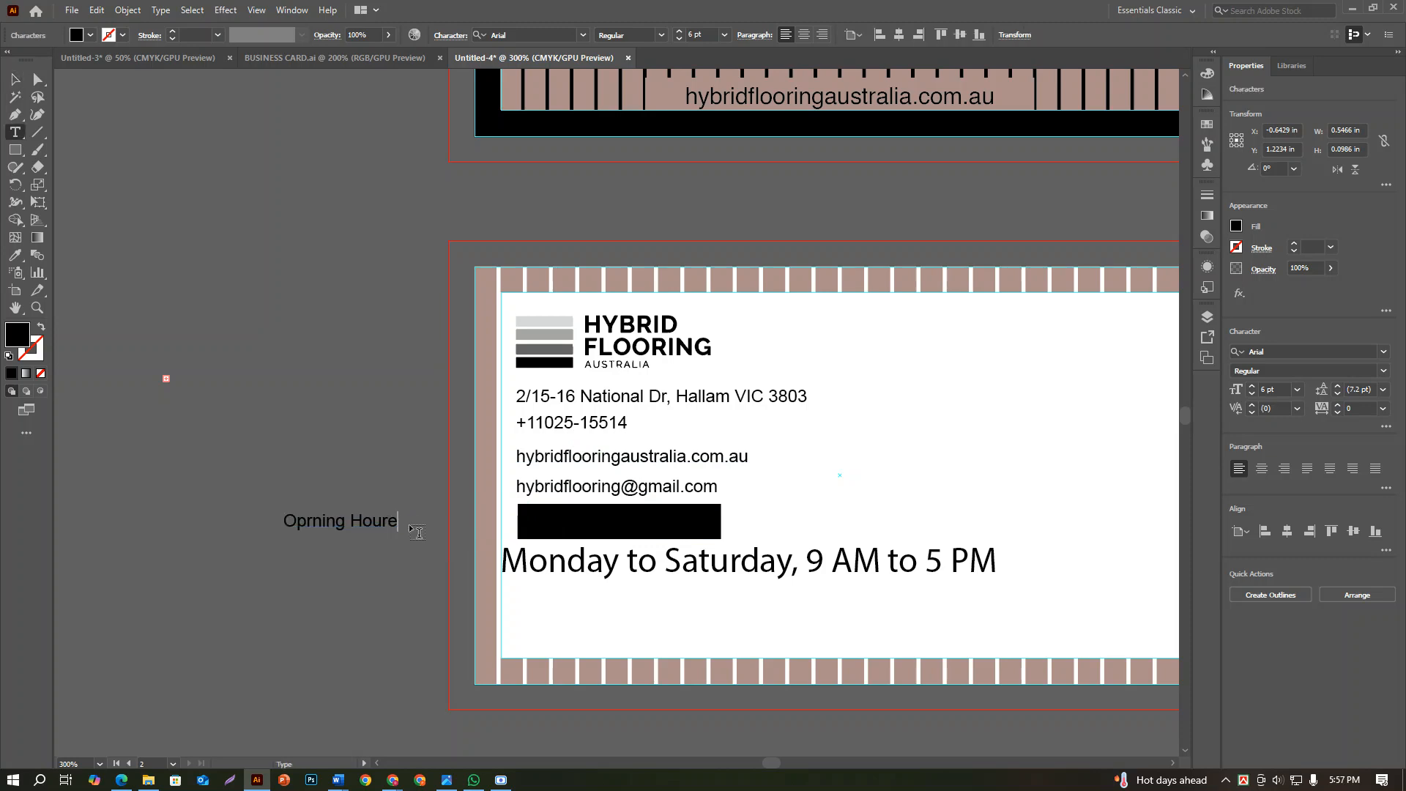
pyautogui.click(14, 86)
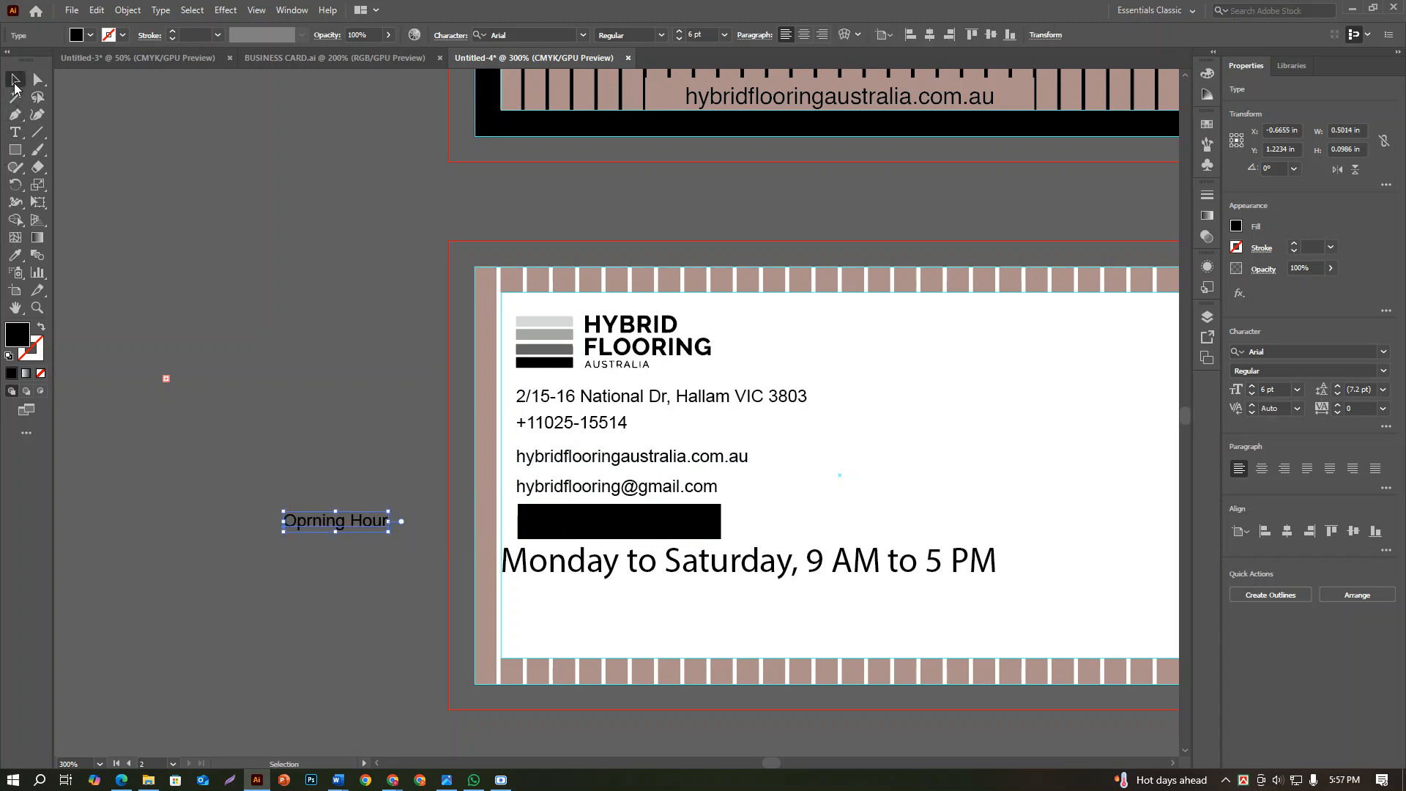
# Fill the heading text with white and place it on the black rectangle
pyautogui.click(1236, 226)
pyautogui.click(1097, 279)
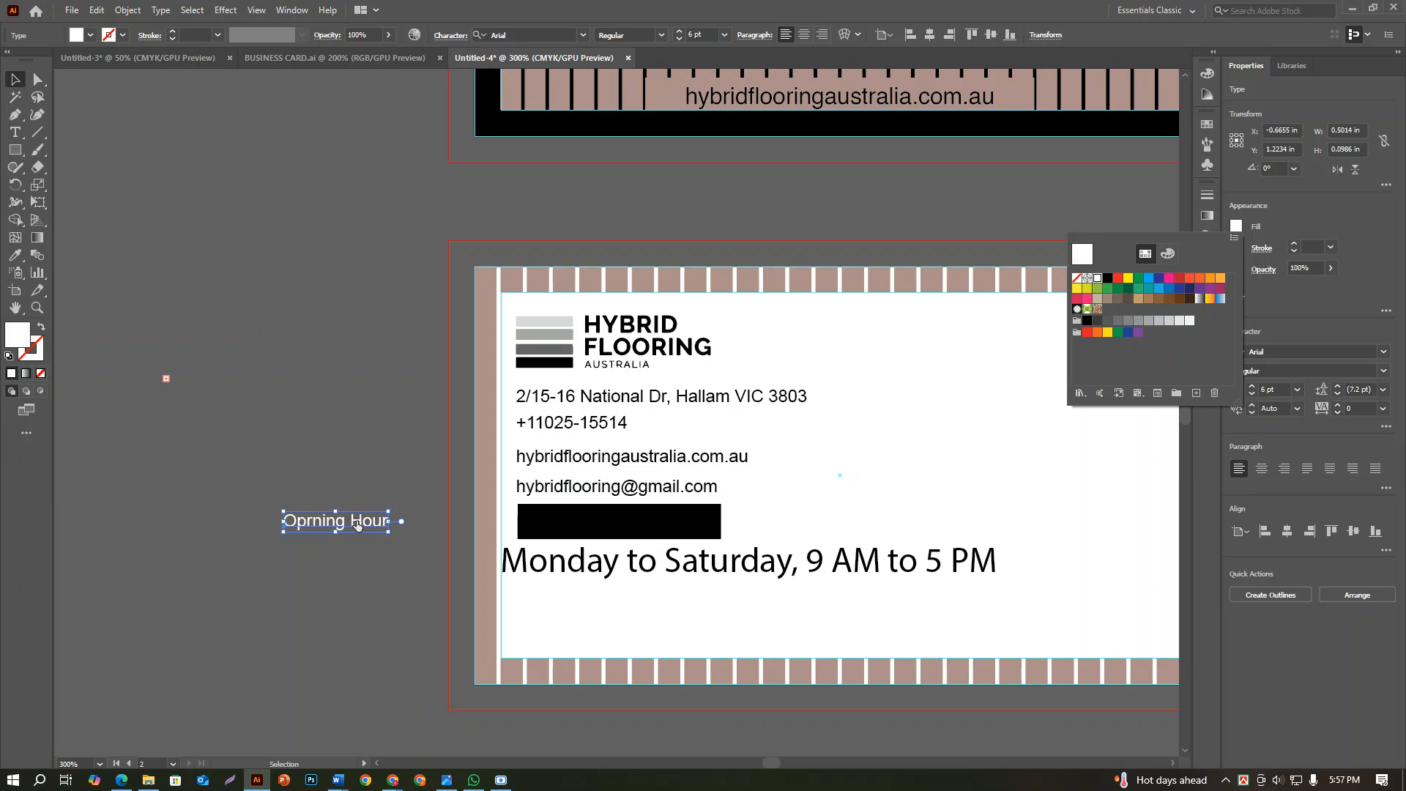
pyautogui.moveTo(356, 525); pyautogui.dragTo(635, 525)
# Centre the white heading and the black rectangle on each other horizontally and vertically
pyautogui.keyDown('shift'); pyautogui.click(673, 528); pyautogui.keyUp('shift')
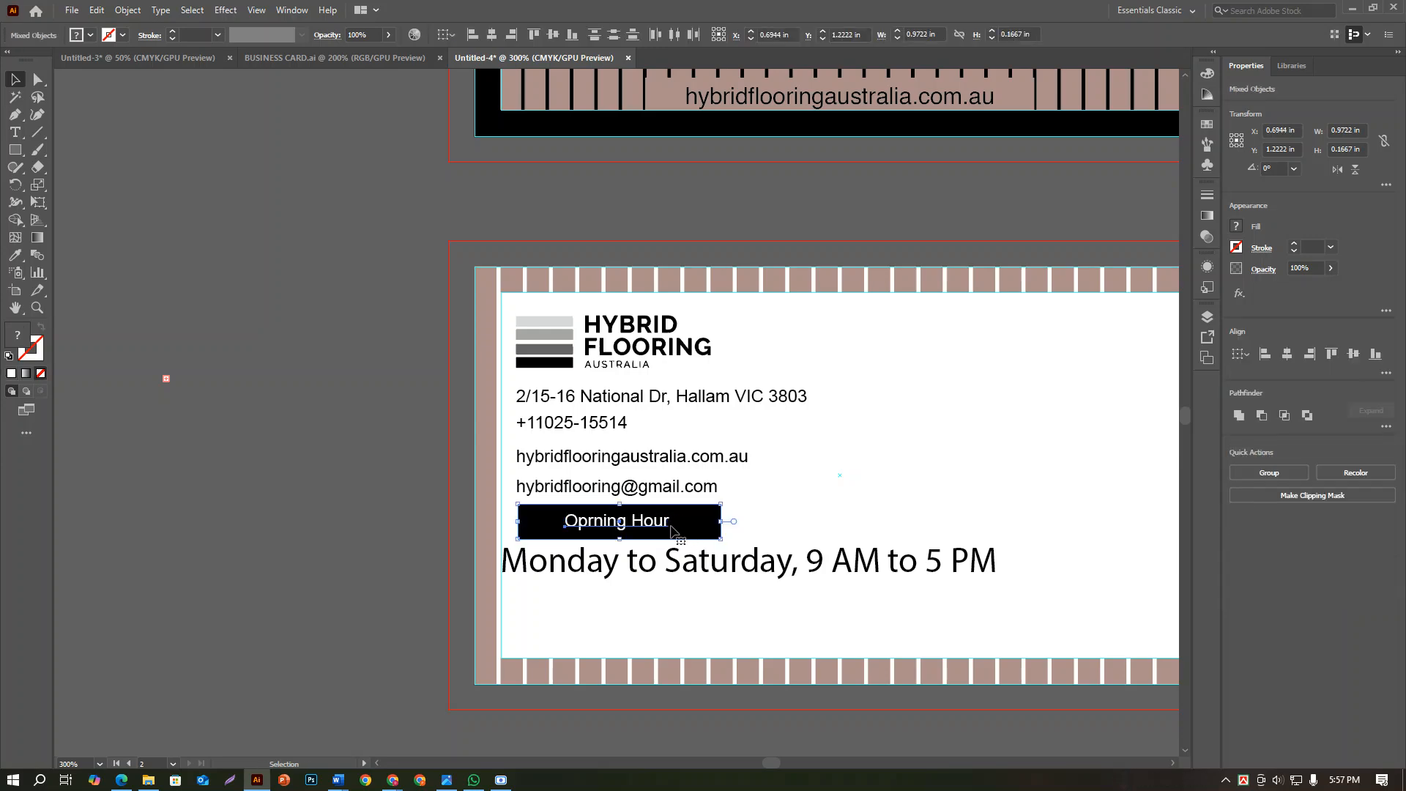
pyautogui.scroll(2, 674, 528)
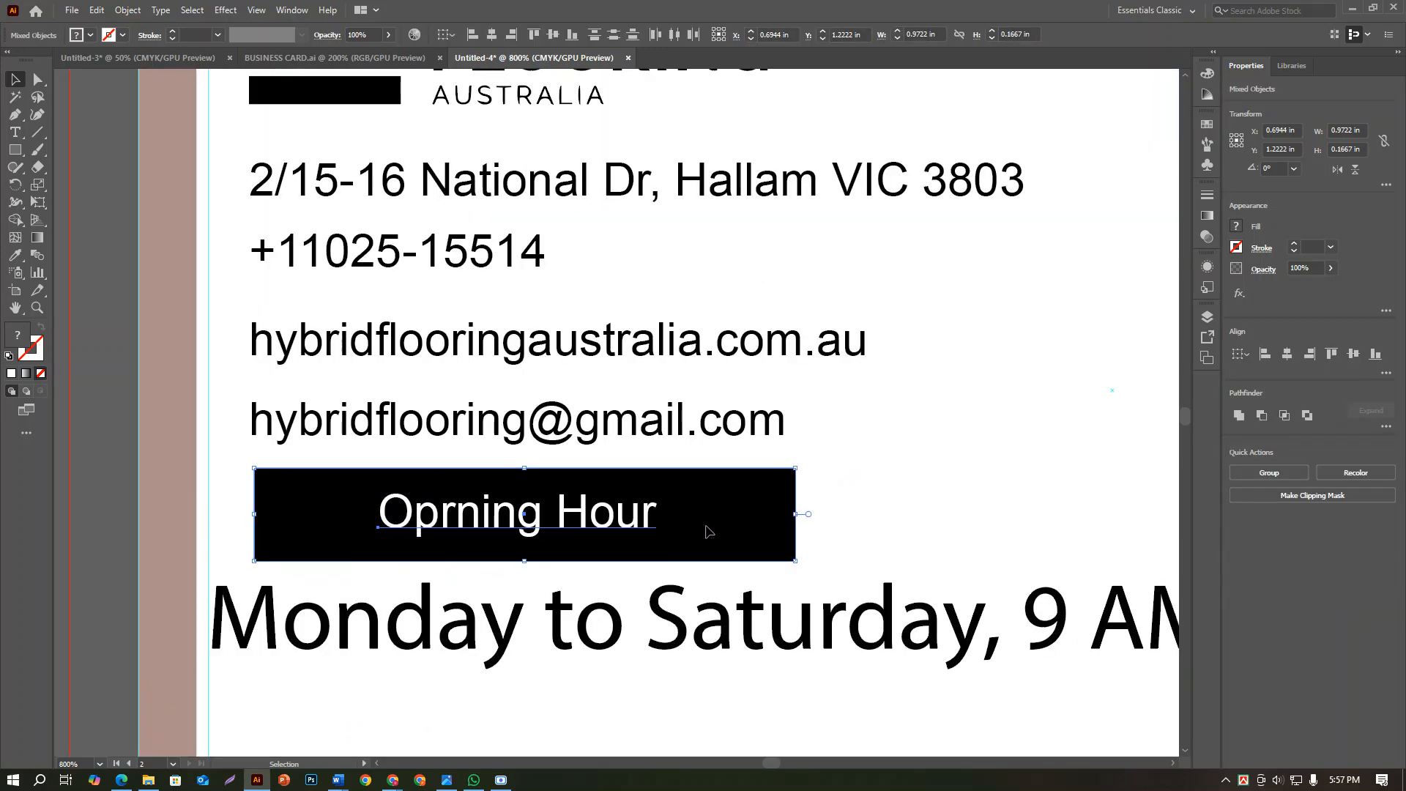
pyautogui.keyDown('shift'); pyautogui.click(706, 526); pyautogui.keyUp('shift')
pyautogui.click(707, 528)
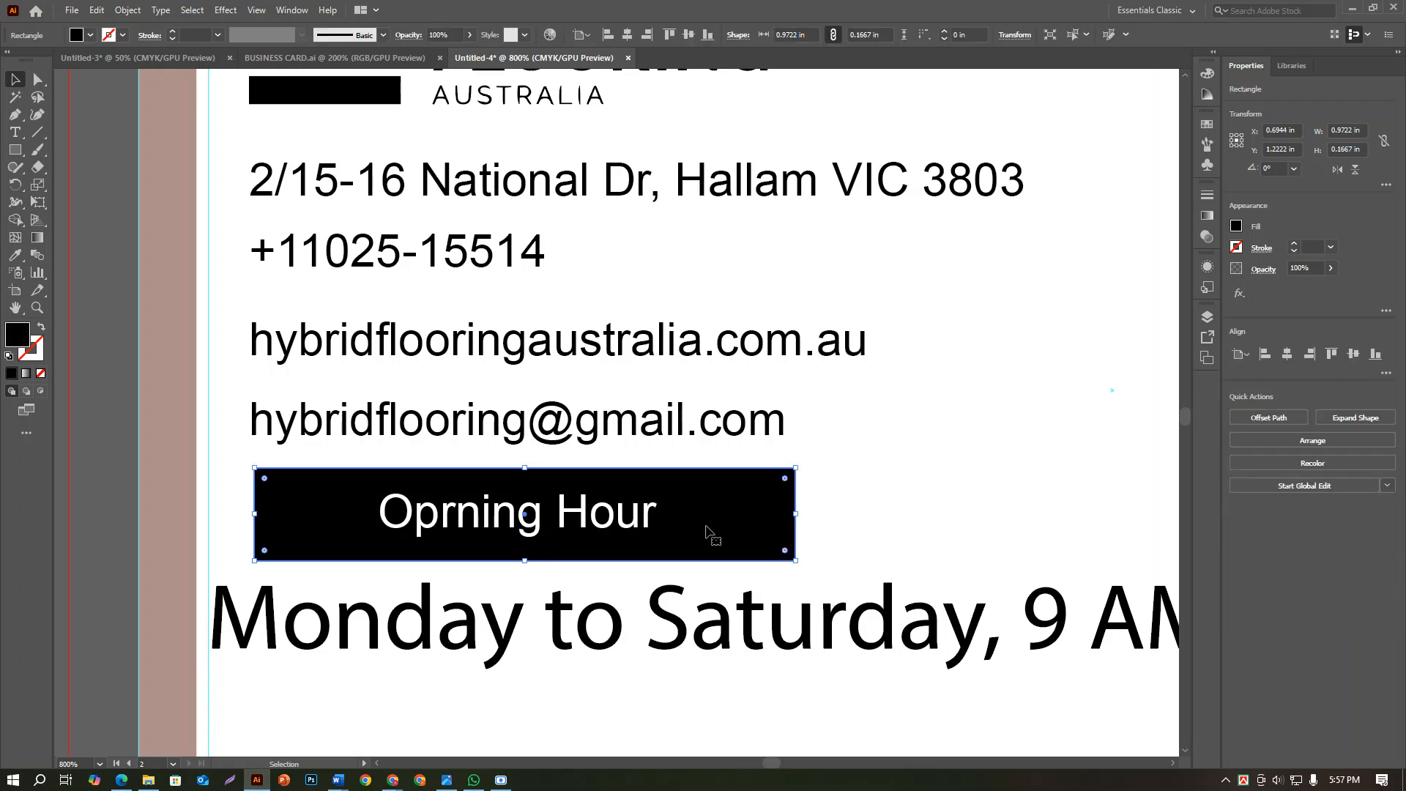
pyautogui.keyDown('shift'); pyautogui.click(633, 529); pyautogui.keyUp('shift')
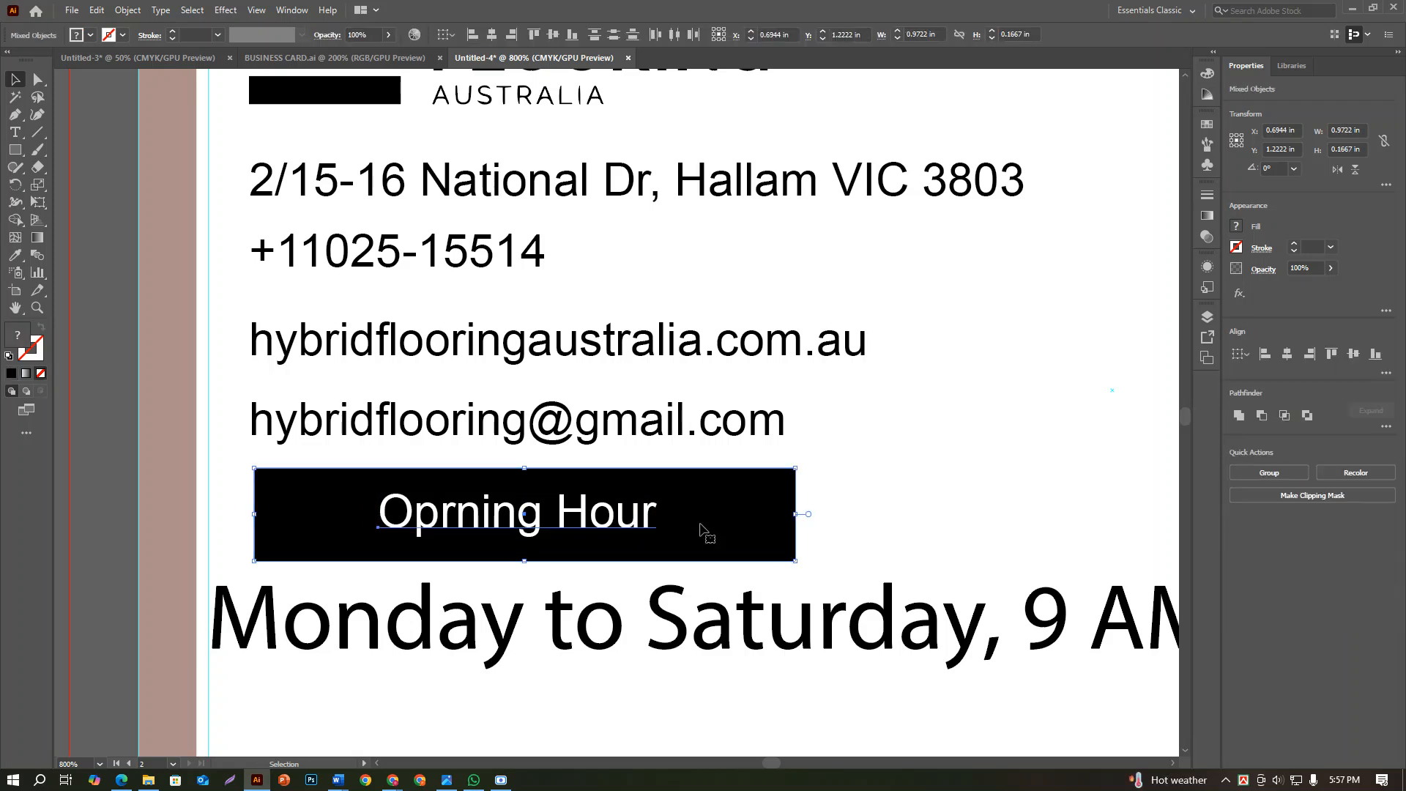
pyautogui.click(1286, 354)
pyautogui.click(1353, 353)
pyautogui.click(809, 505)
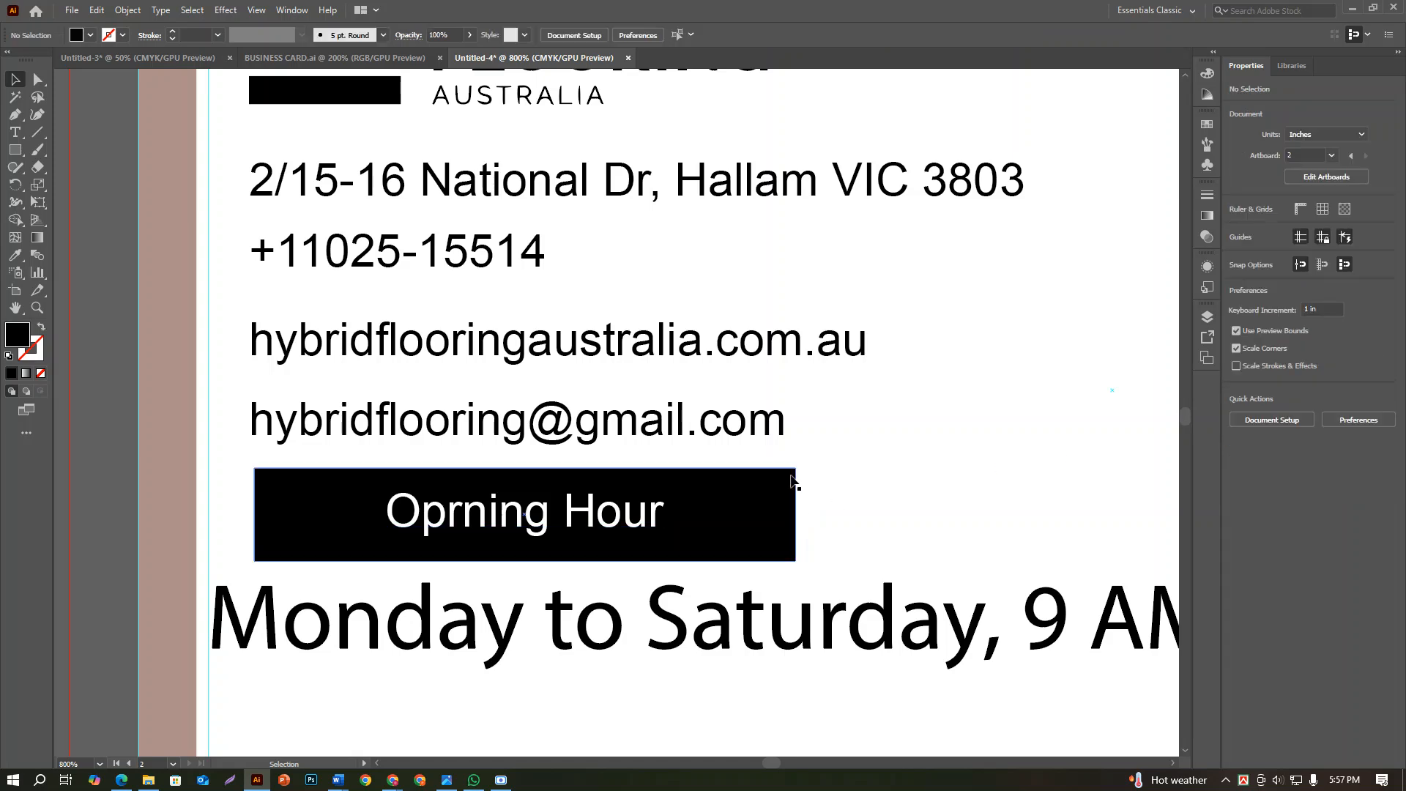
# Shrink the black rectangle around its centre to about 0.65 by 0.11 in so it fits closely around the heading
pyautogui.click(791, 479)
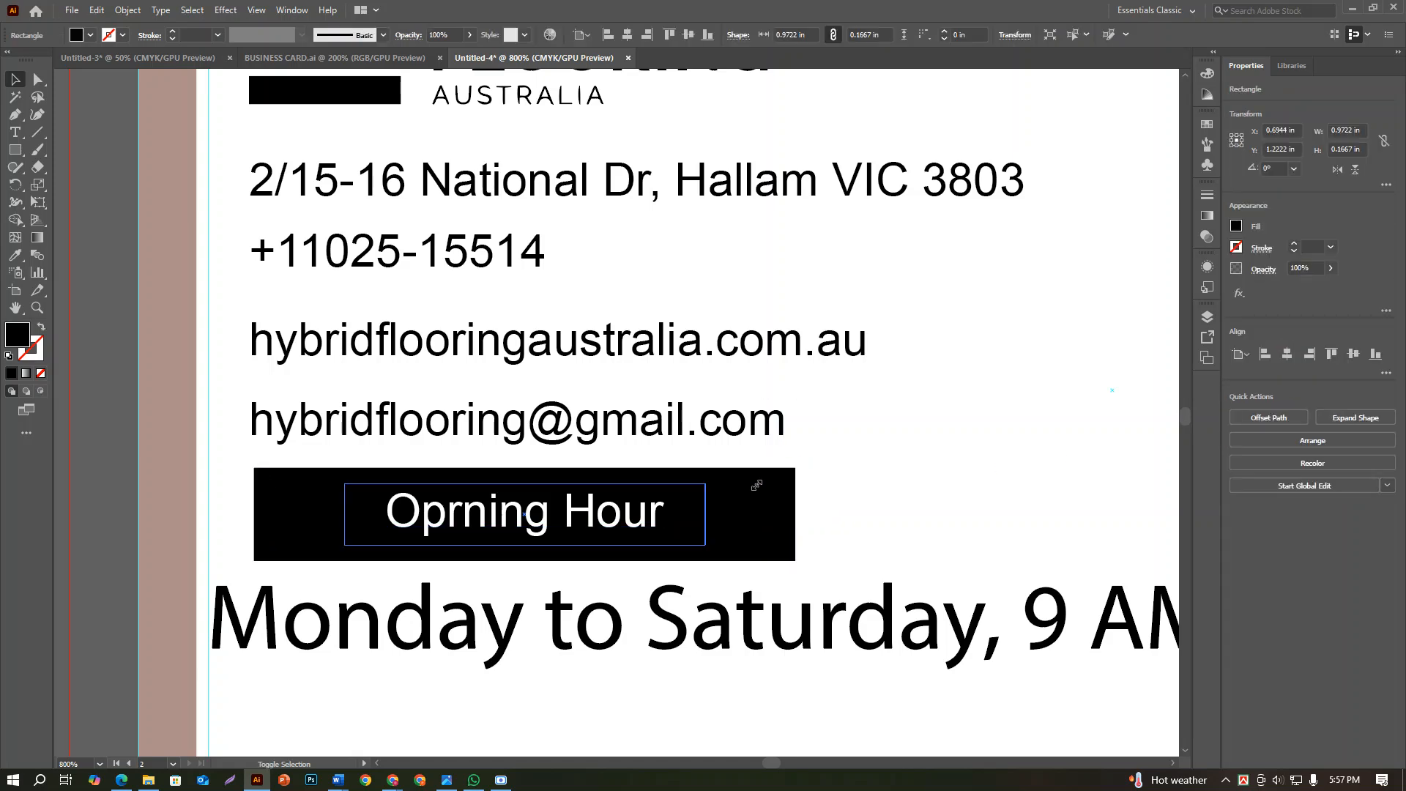
pyautogui.moveTo(756, 484); pyautogui.dragTo(757, 485)
pyautogui.click(797, 476)
pyautogui.scroll(-1, 797, 476)
# Move the heading and its black rectangle together to just under the email line, near the contact lines' starting edge
pyautogui.click(694, 506)
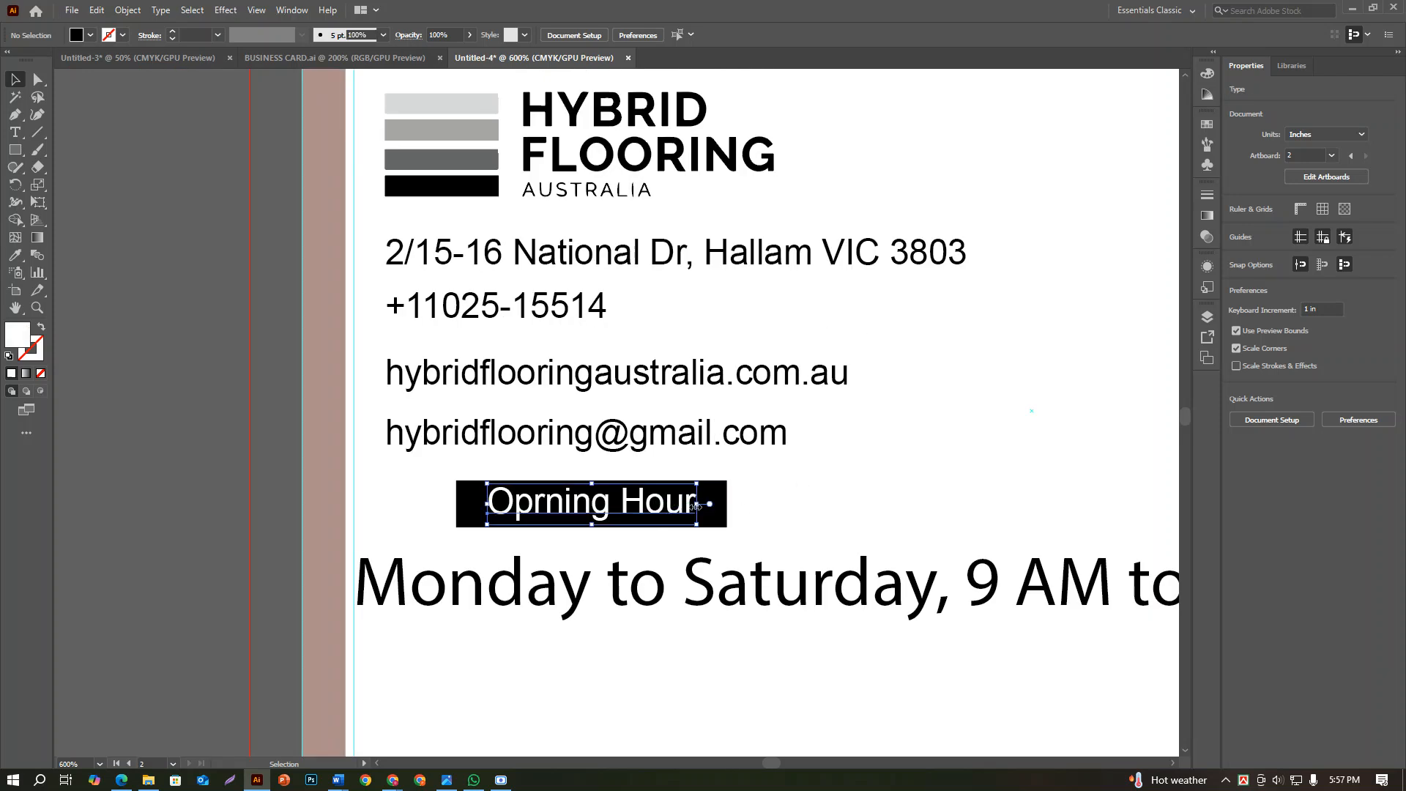
pyautogui.keyDown('shift'); pyautogui.click(714, 501); pyautogui.keyUp('shift')
pyautogui.moveTo(714, 501); pyautogui.dragTo(650, 493)
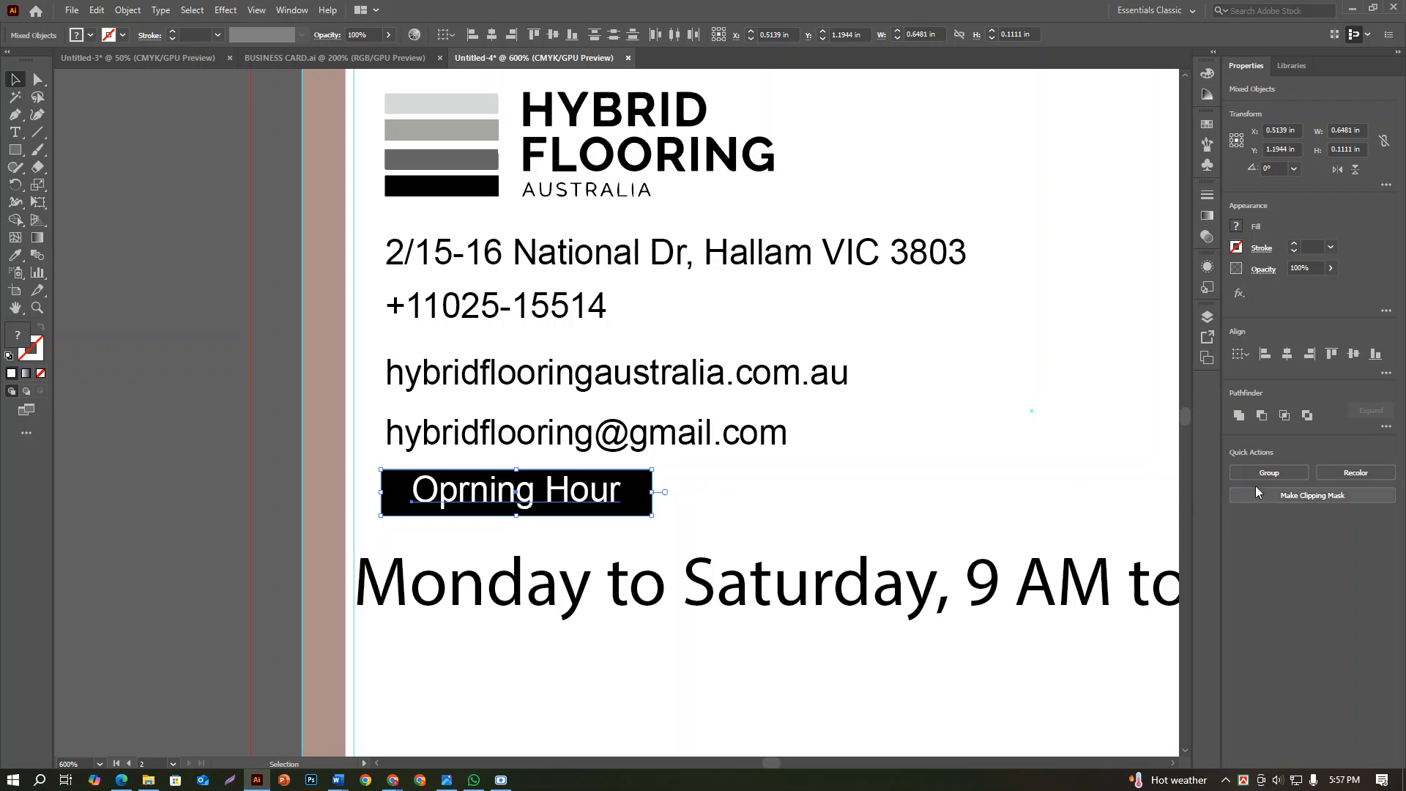
pyautogui.click(718, 522)
# Set the font size of the opening-hours line to 6 pt
pyautogui.scroll(-2, 718, 523)
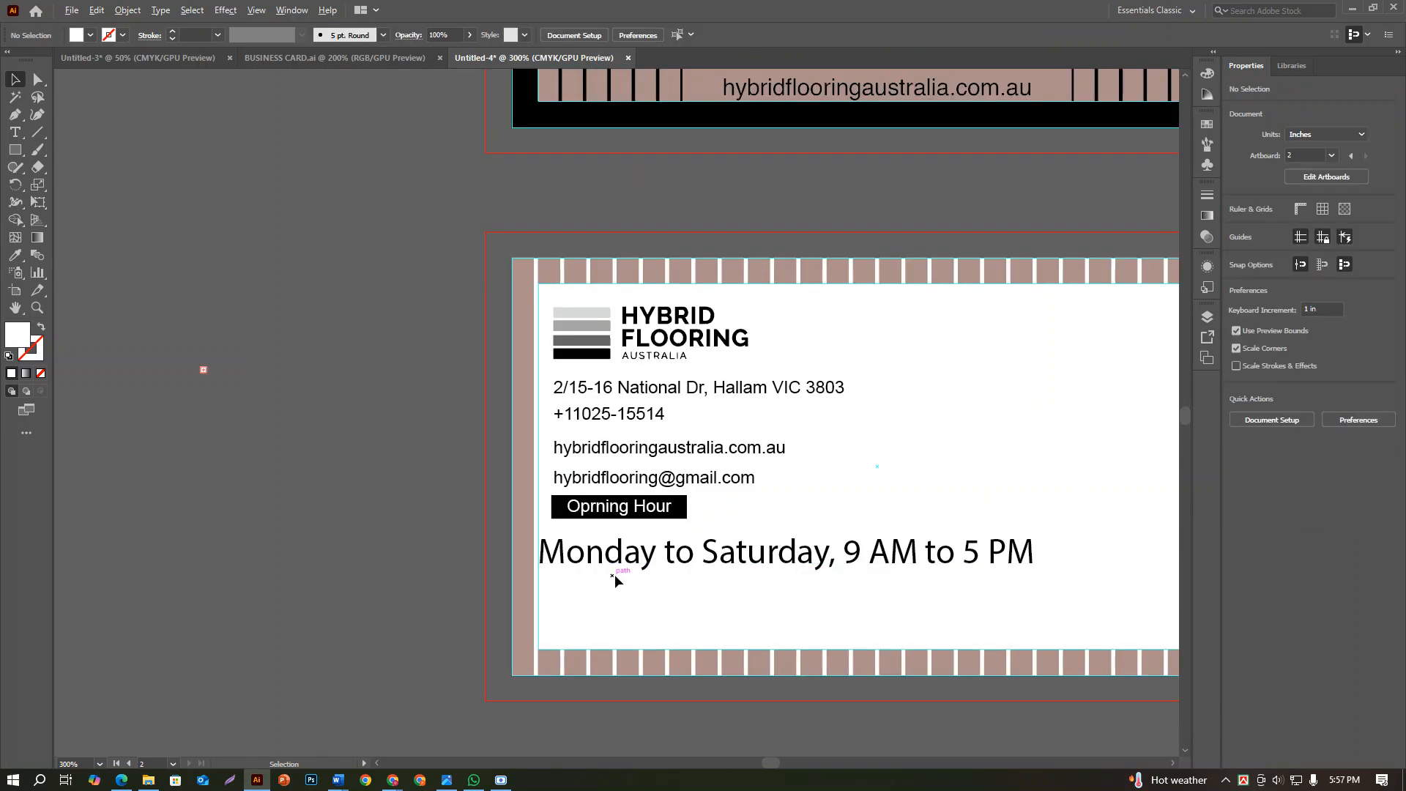
pyautogui.scroll(1, 615, 574)
pyautogui.click(659, 566)
pyautogui.click(1297, 389)
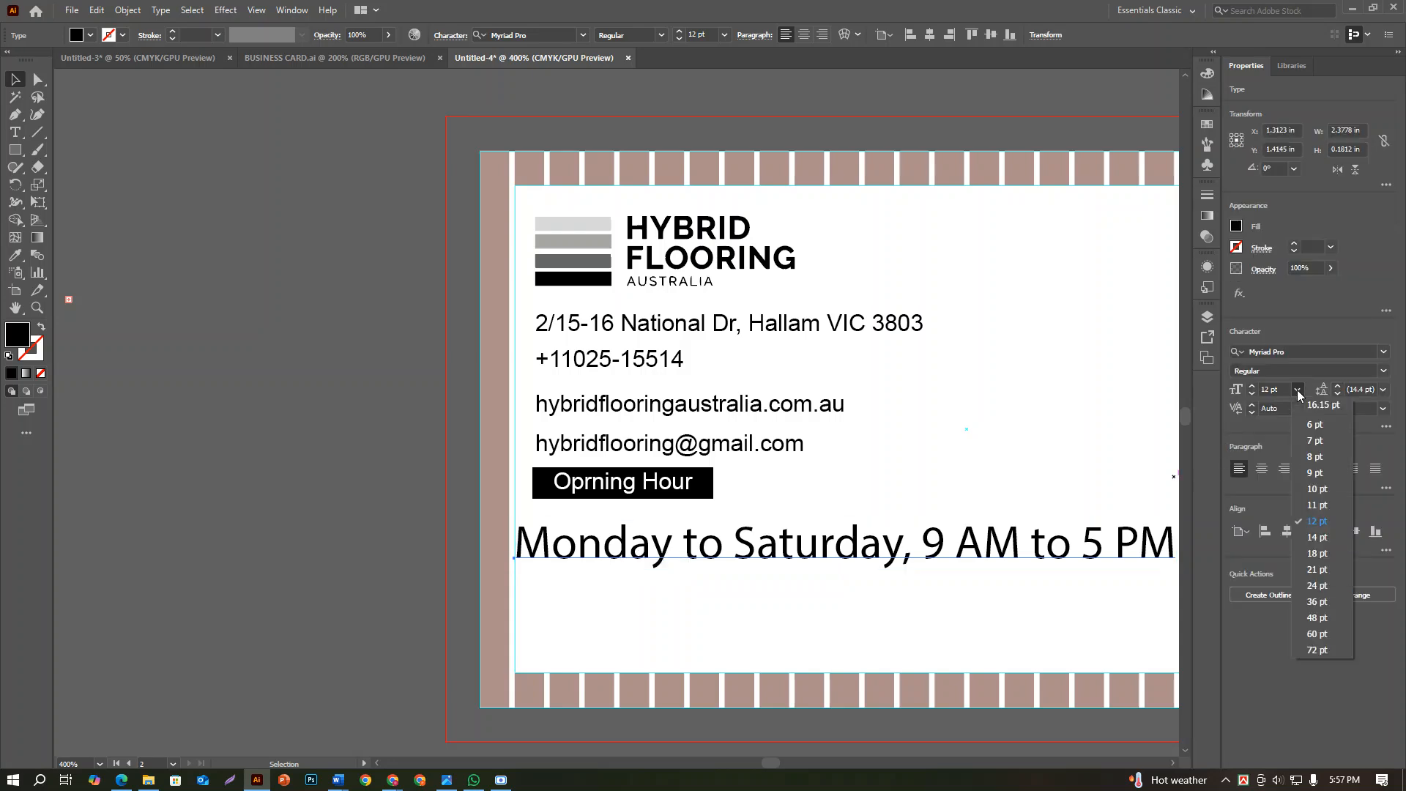
pyautogui.click(692, 581)
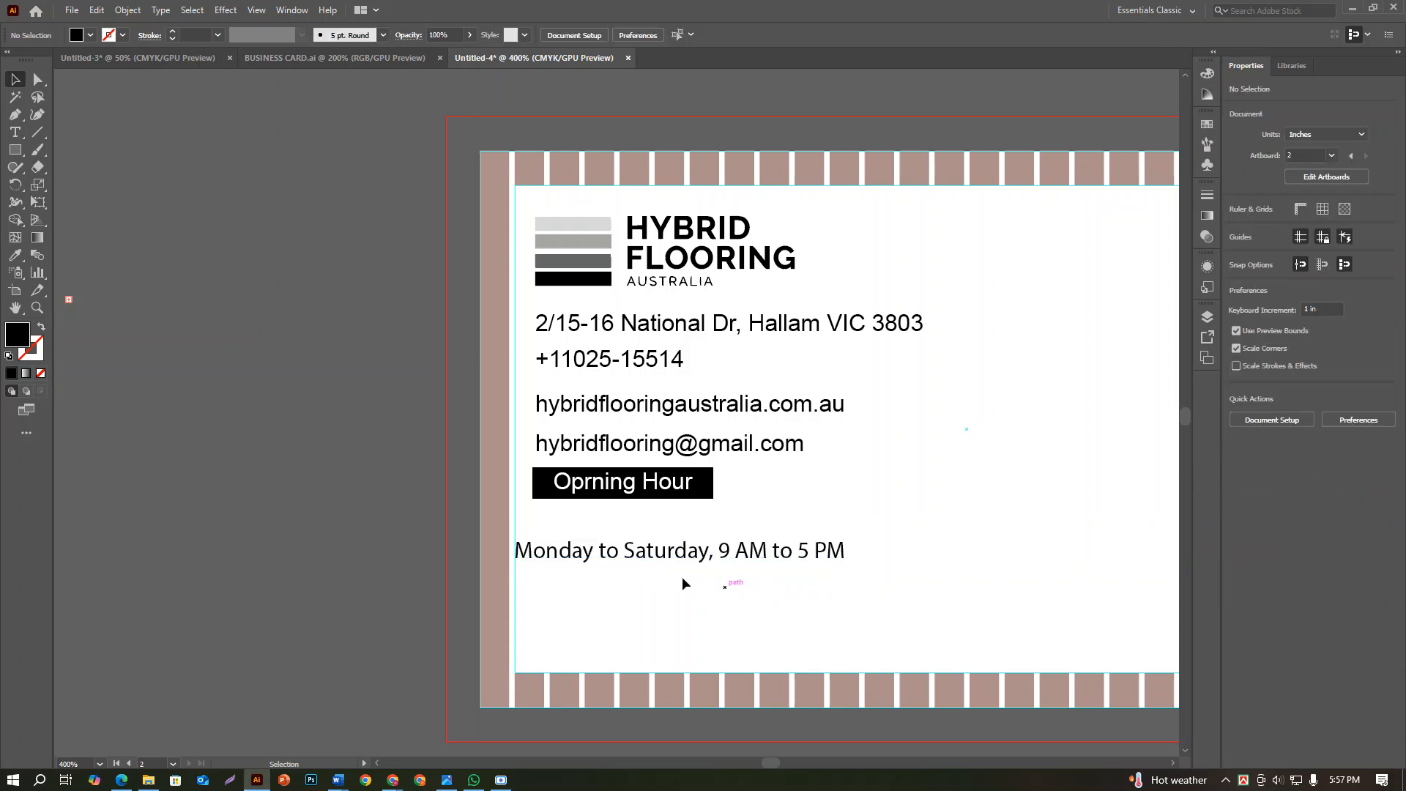
# Break the opening-hours text into two lines before "9 AM to 5 PM"
pyautogui.doubleClick(724, 554)
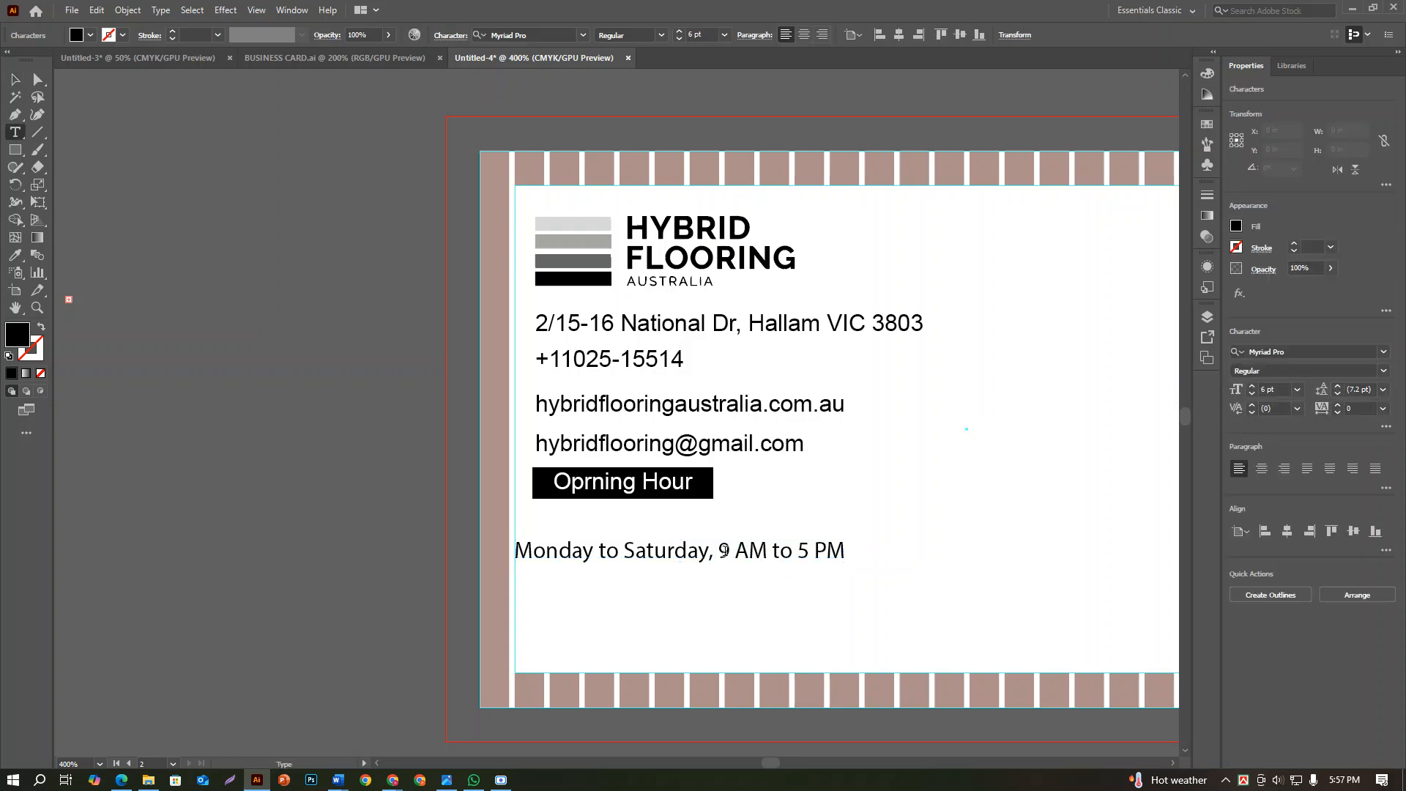
pyautogui.press('Return')
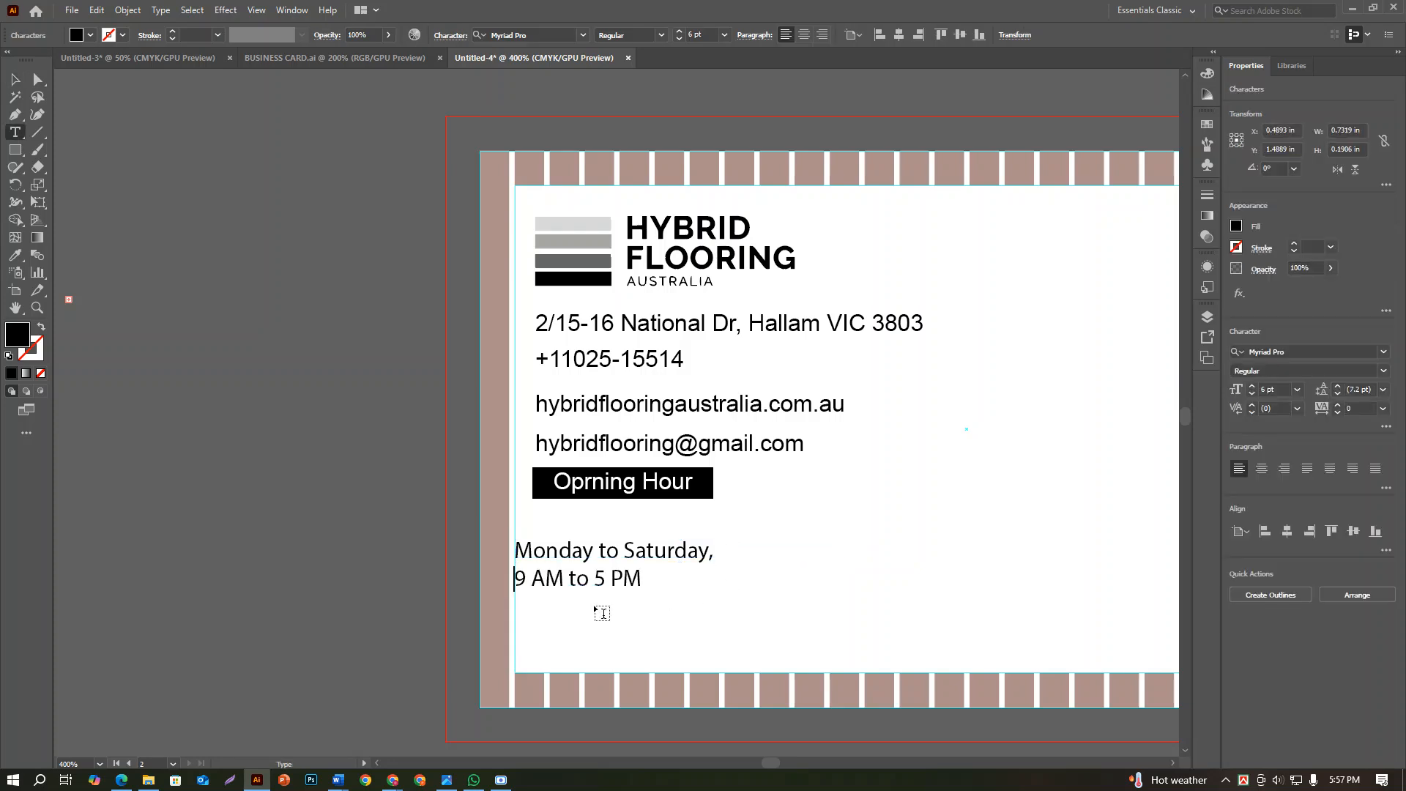
pyautogui.click(16, 79)
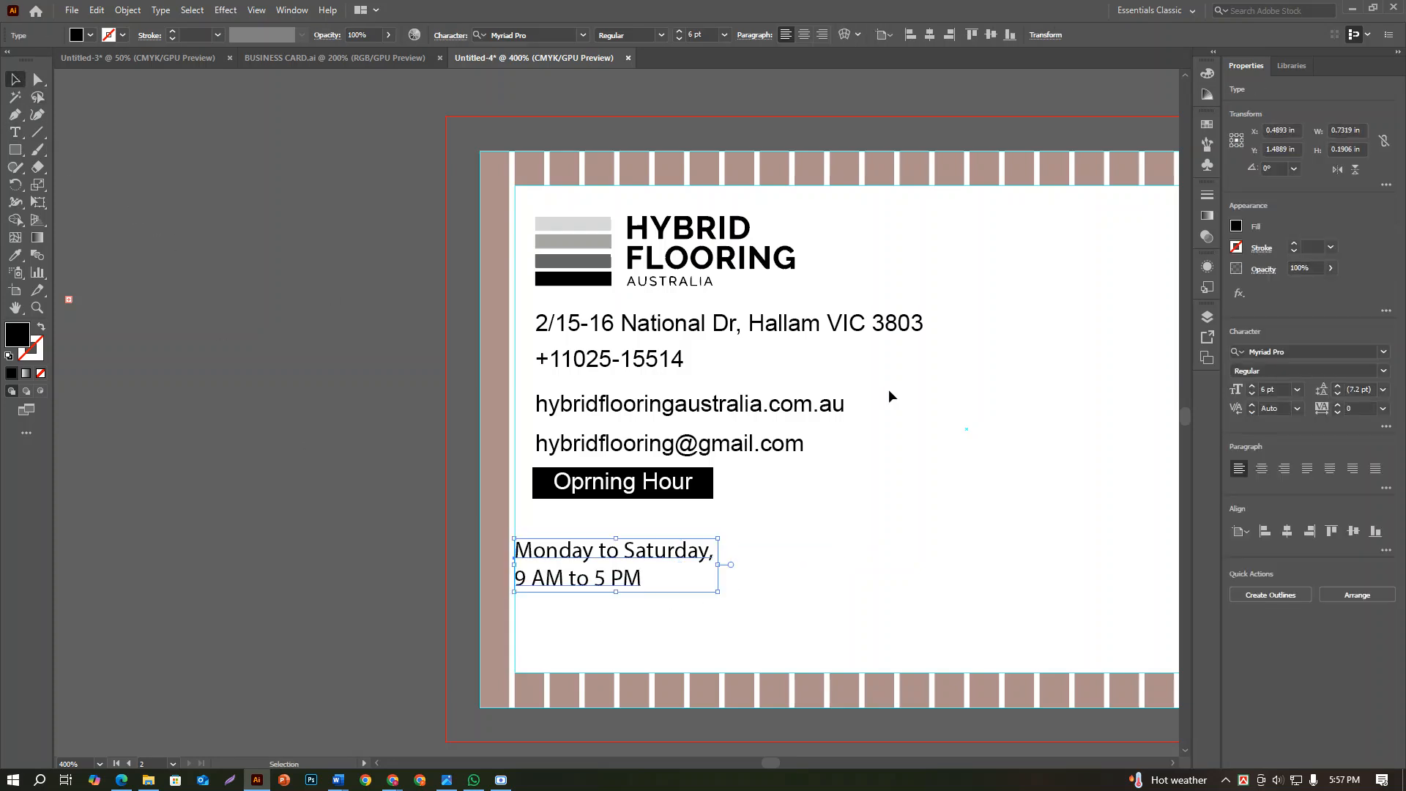
# Centre-align the opening-hours text, place it directly under the black heading, and scale it to about 0.64 by 0.17 in
pyautogui.click(1262, 468)
pyautogui.moveTo(539, 557); pyautogui.dragTo(651, 513)
pyautogui.scroll(2, 648, 518)
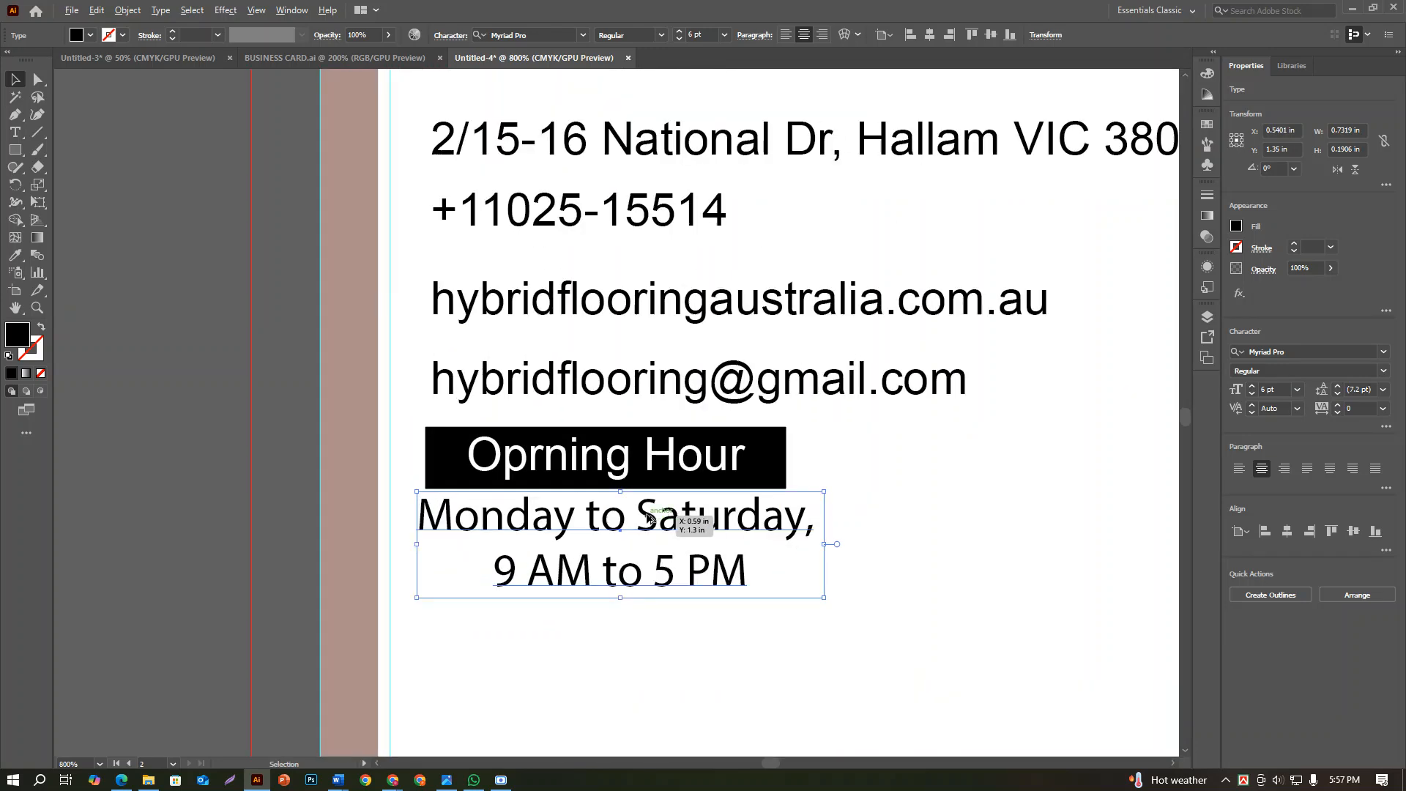
pyautogui.moveTo(828, 488); pyautogui.dragTo(803, 496)
pyautogui.moveTo(712, 522); pyautogui.dragTo(694, 517)
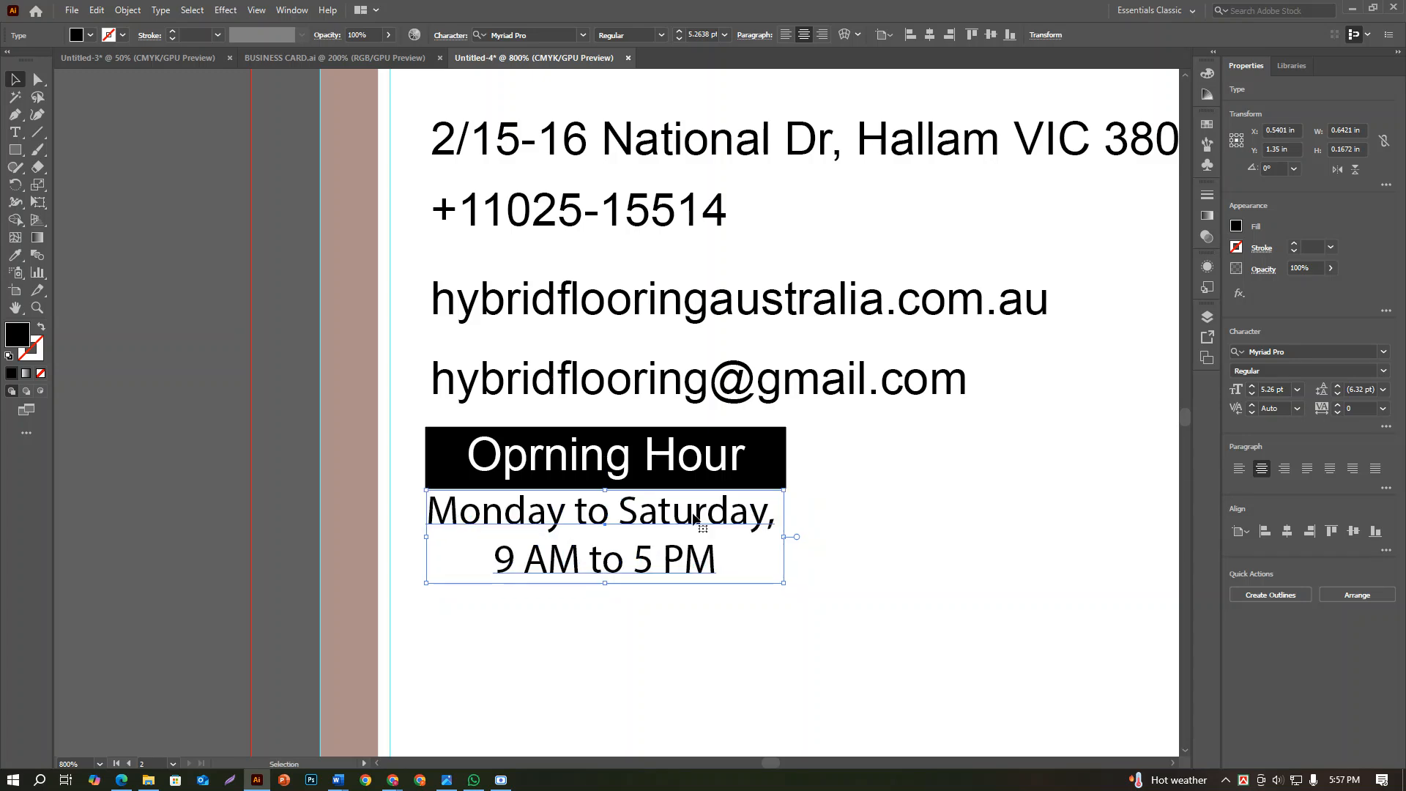
pyautogui.click(791, 556)
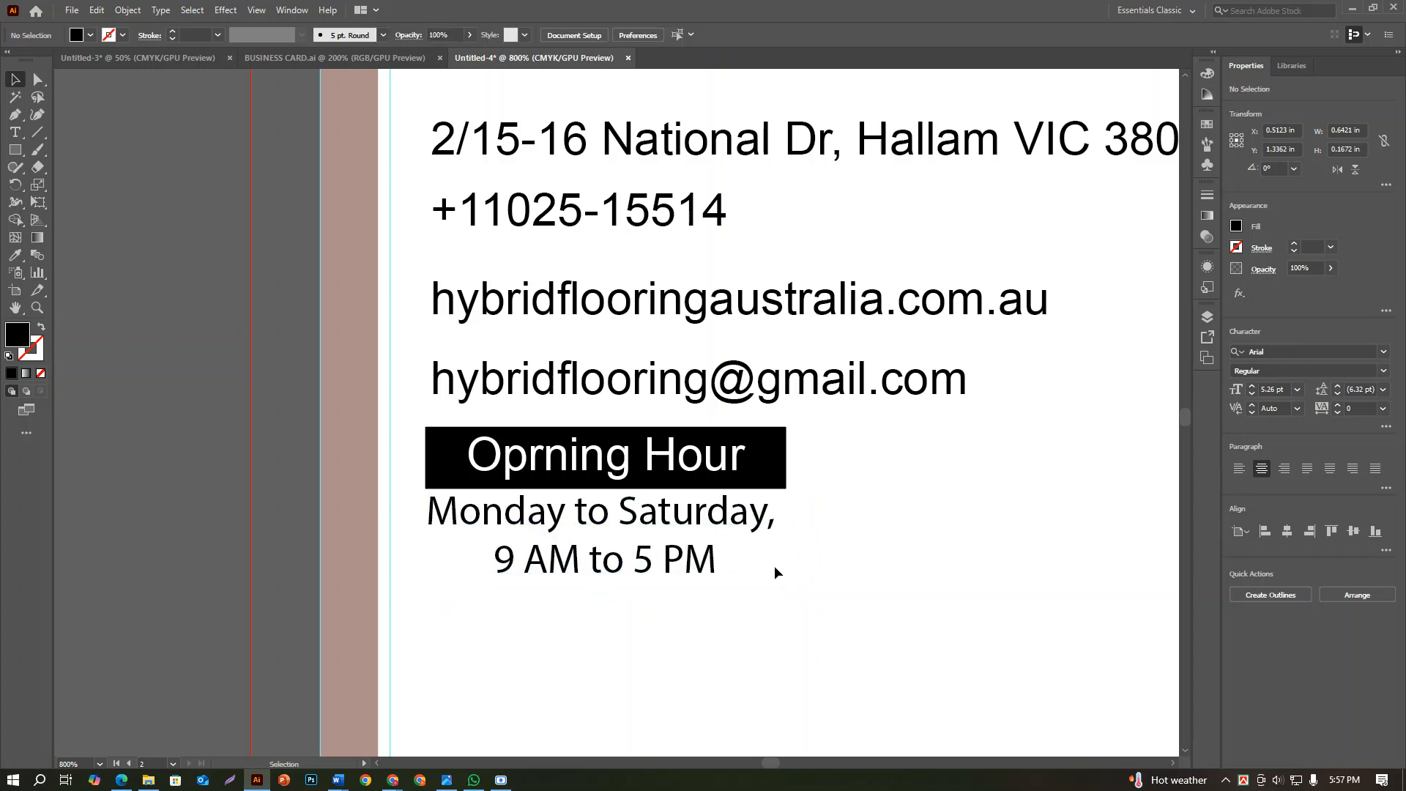
# Align the opening-hours text, the heading and its black rectangle on a common horizontal centre
pyautogui.click(692, 522)
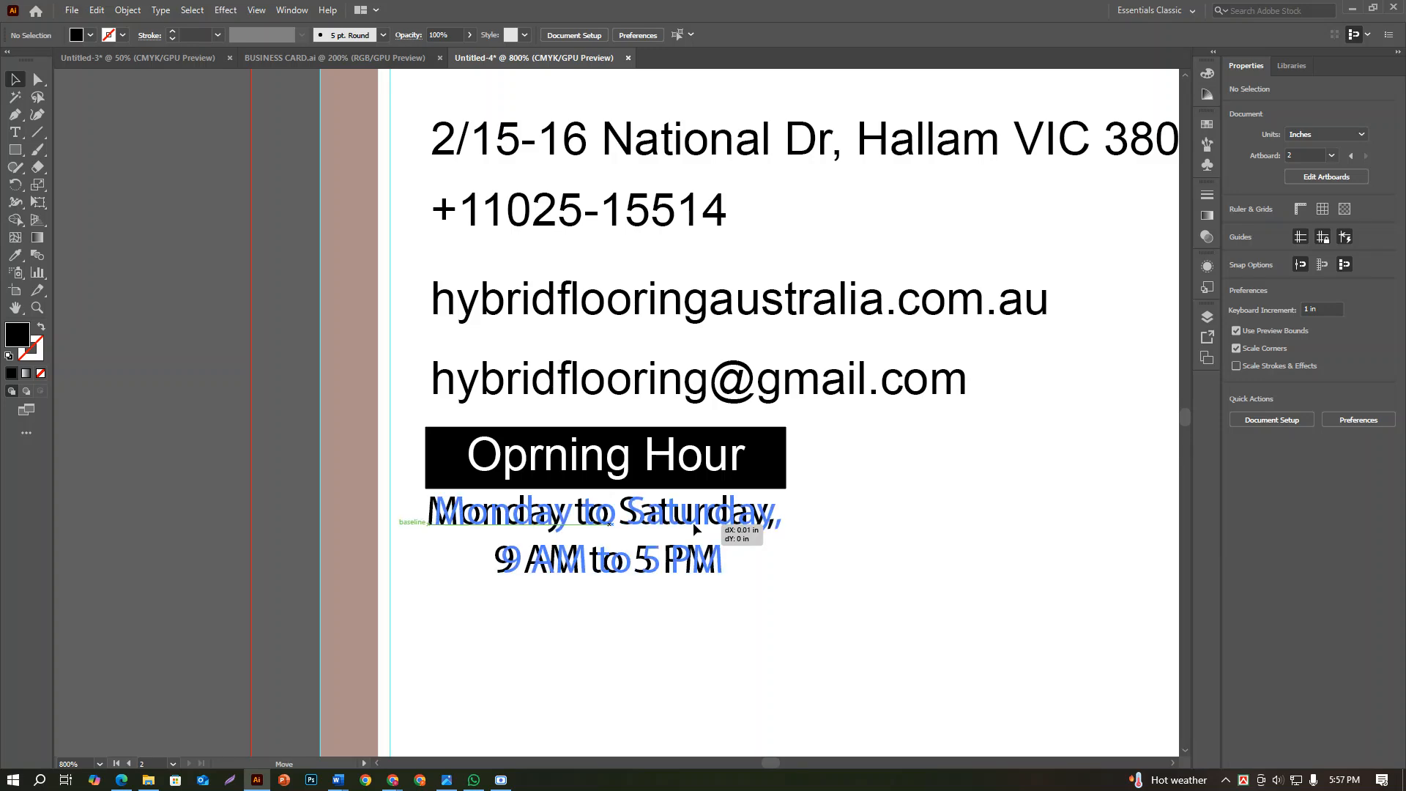
pyautogui.click(711, 680)
pyautogui.scroll(-2, 712, 675)
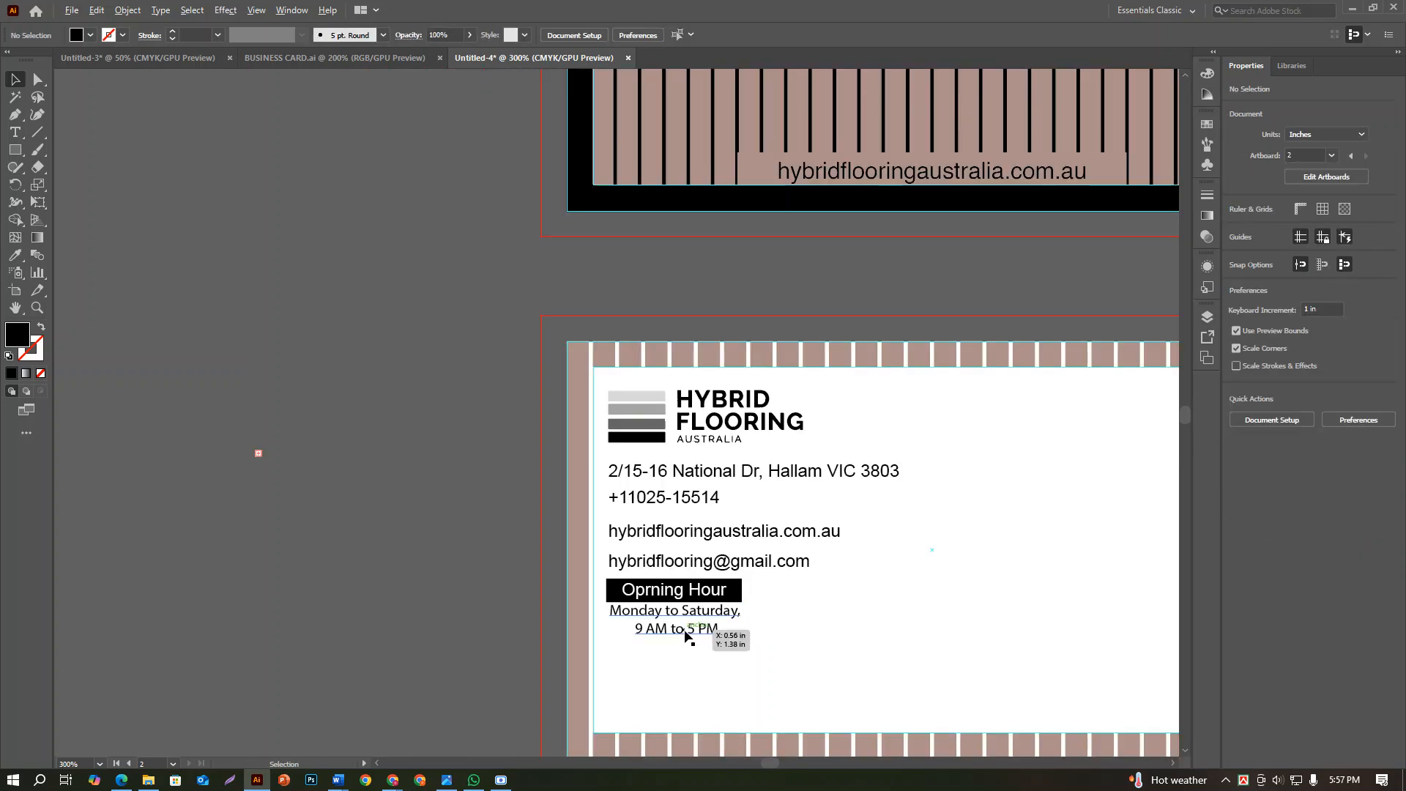
pyautogui.scroll(2, 655, 626)
pyautogui.click(670, 600)
pyautogui.keyDown('shift'); pyautogui.click(666, 556); pyautogui.keyUp('shift')
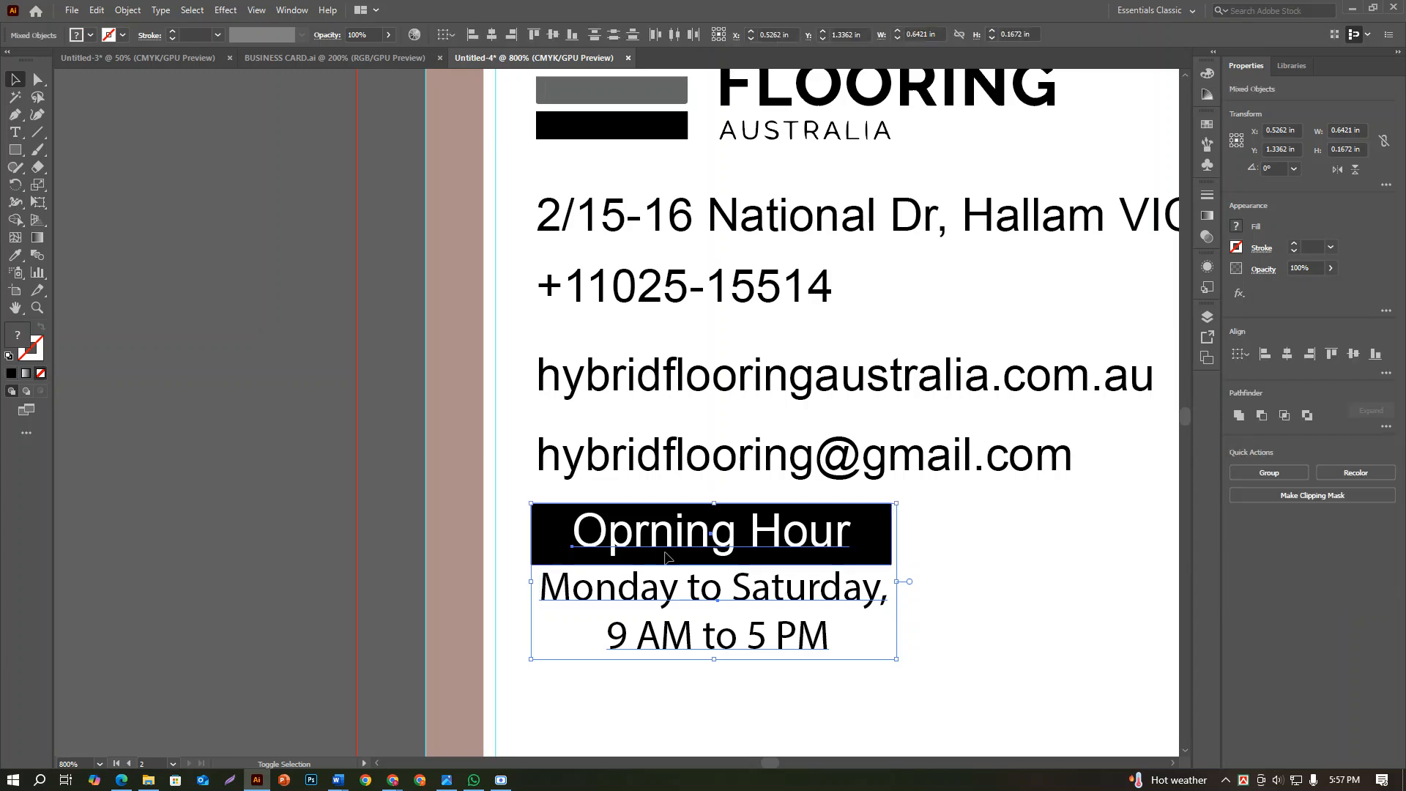
pyautogui.click(1289, 356)
pyautogui.click(1048, 575)
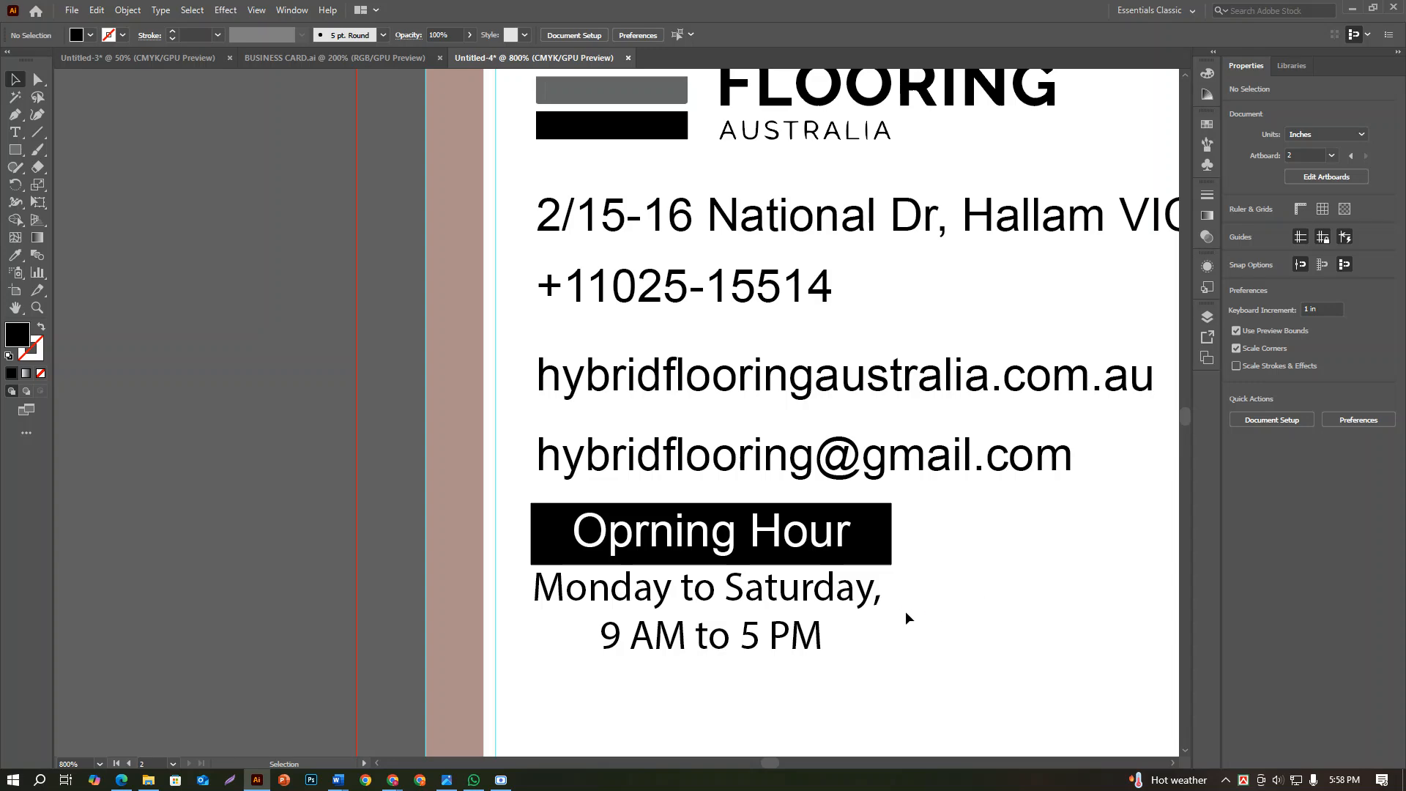
# Ungroup the four contact lines and distribute them vertically with 0 in spacing, using the email line as key object
pyautogui.scroll(-3, 905, 610)
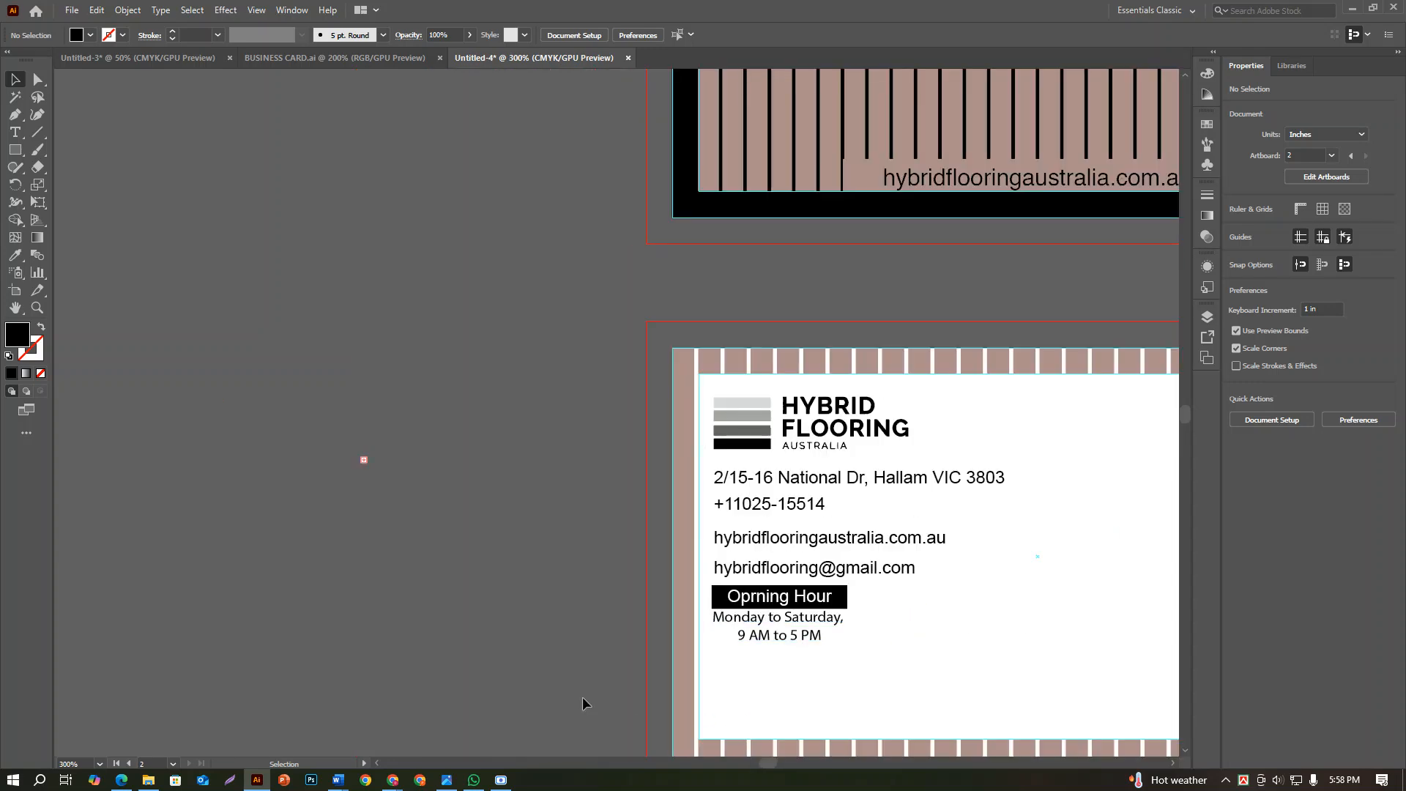
pyautogui.scroll(-3, 493, 594)
pyautogui.scroll(3, 693, 662)
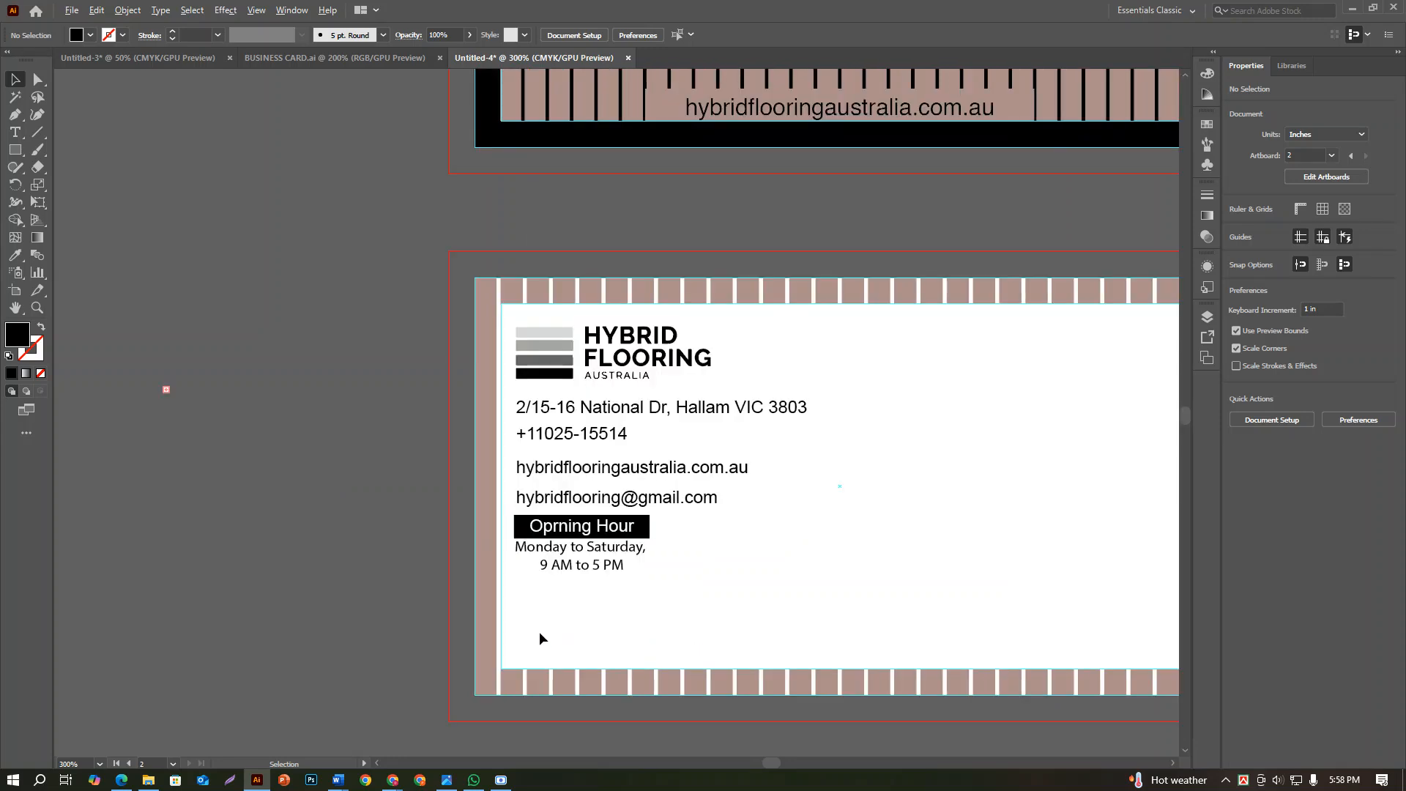
pyautogui.scroll(3, 540, 630)
pyautogui.scroll(-5, 543, 628)
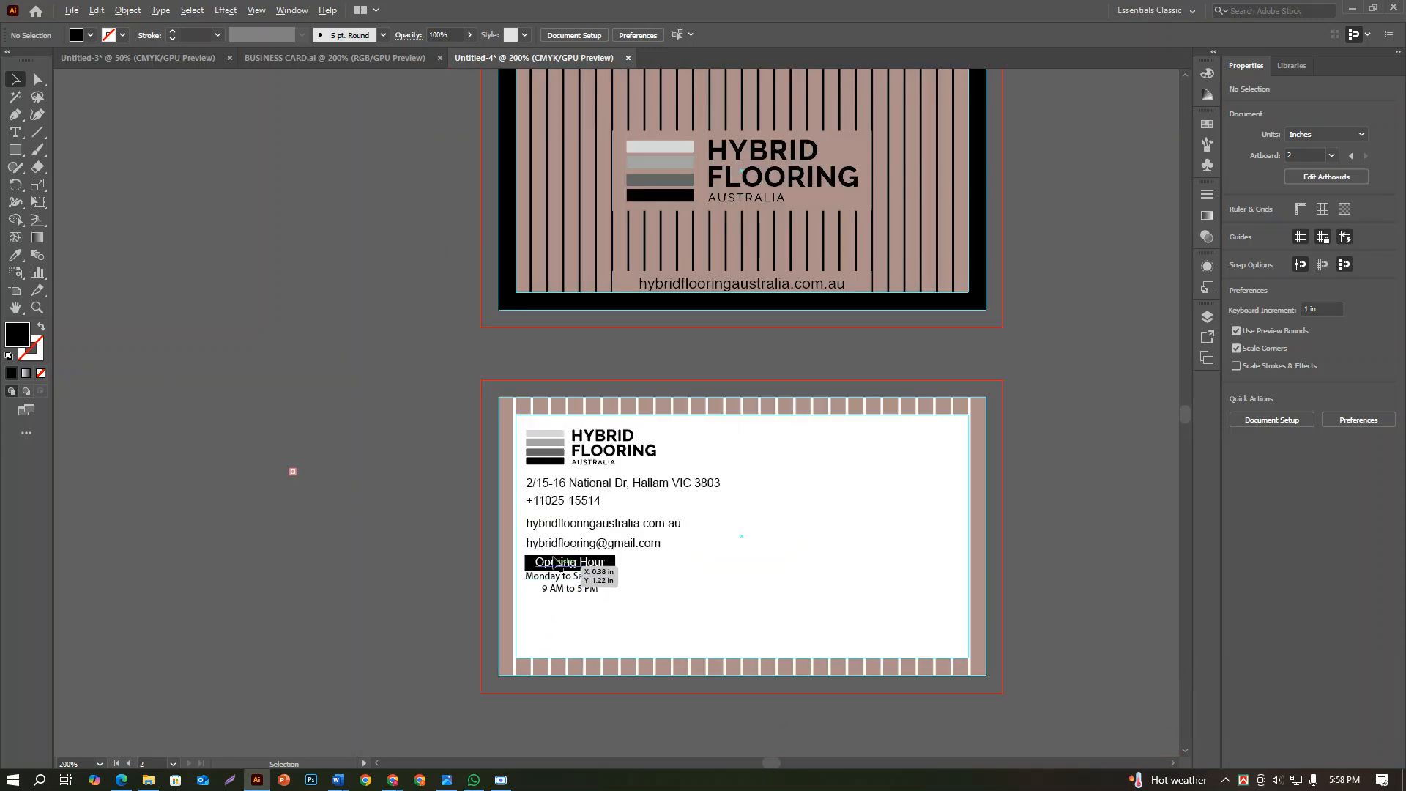
pyautogui.click(560, 543)
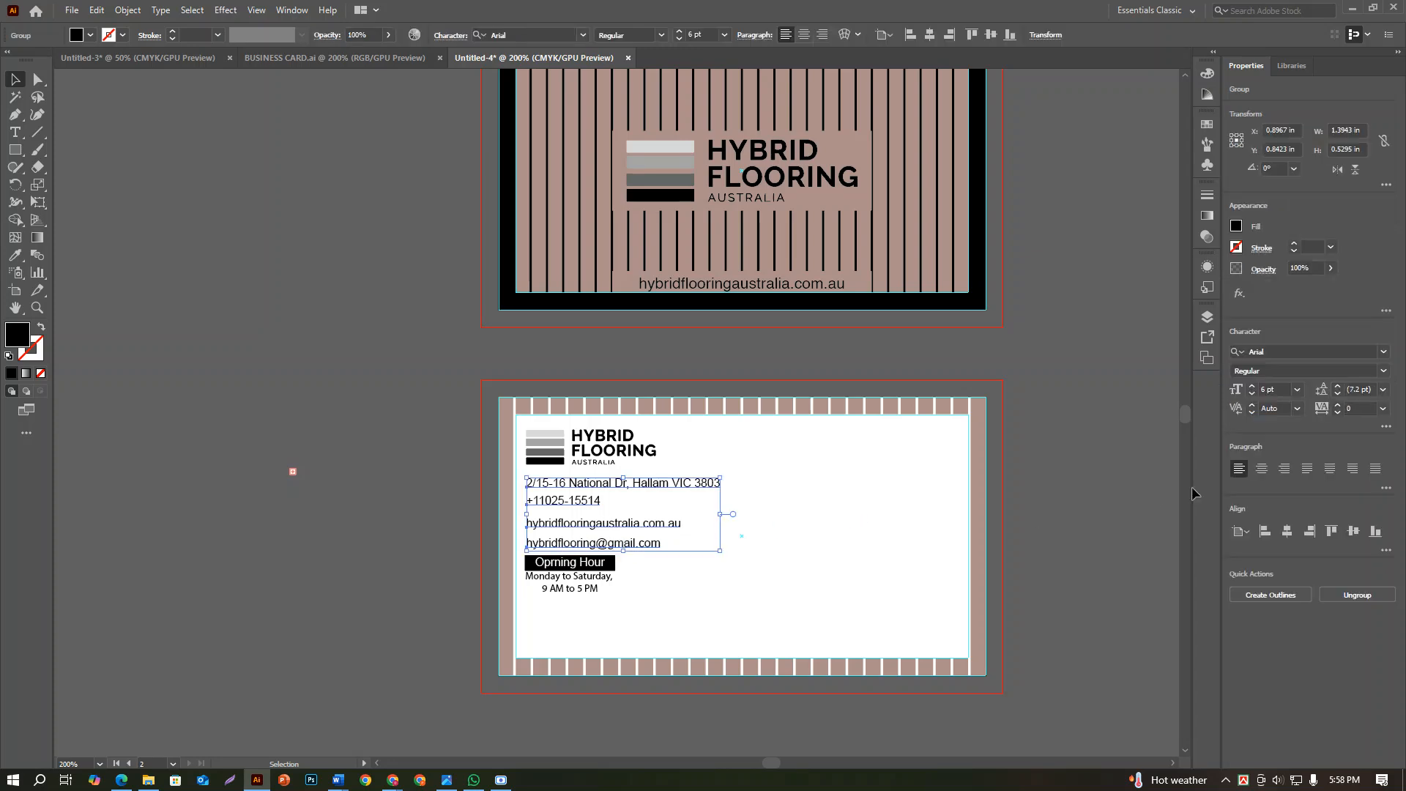
pyautogui.click(1384, 550)
pyautogui.click(1340, 595)
pyautogui.click(1385, 551)
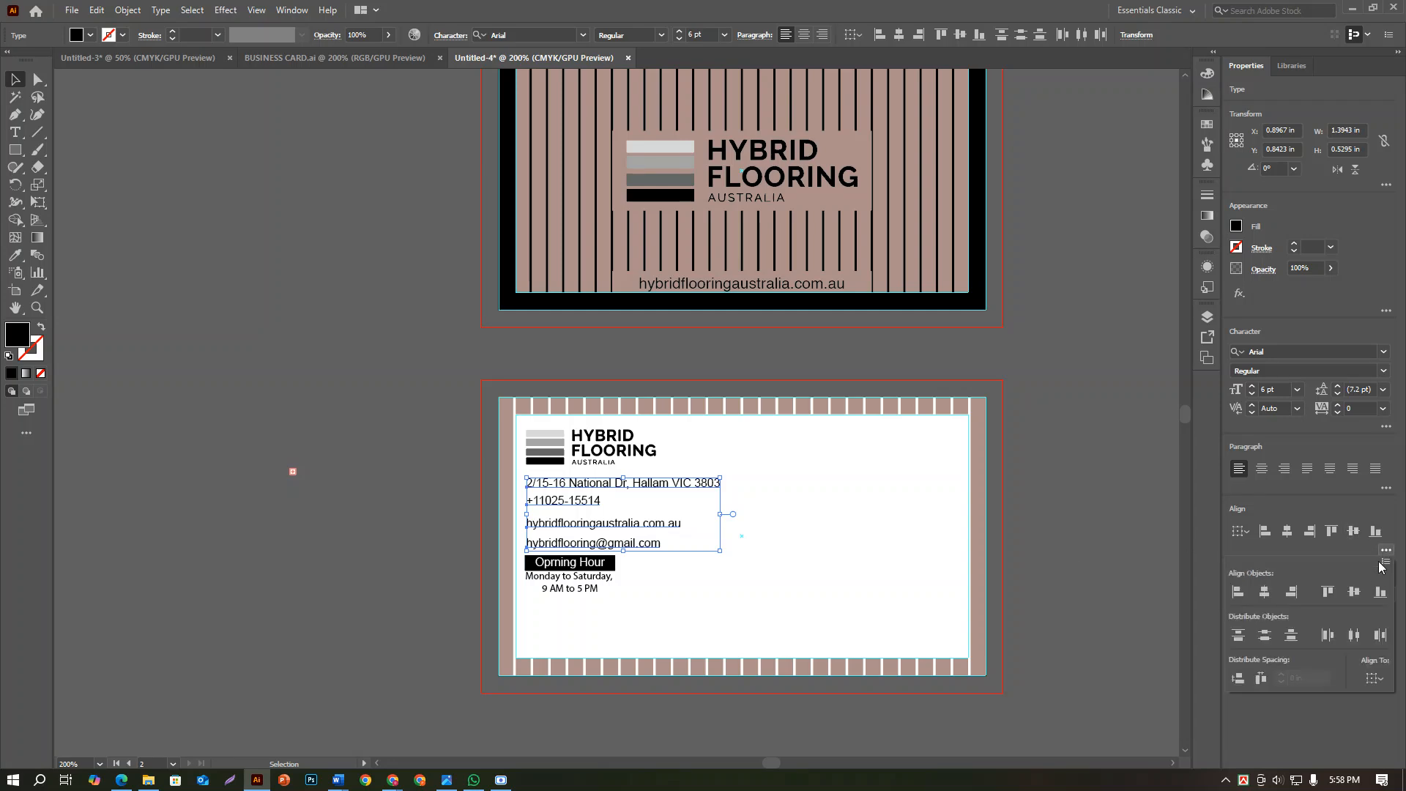
pyautogui.click(1374, 678)
pyautogui.click(1311, 710)
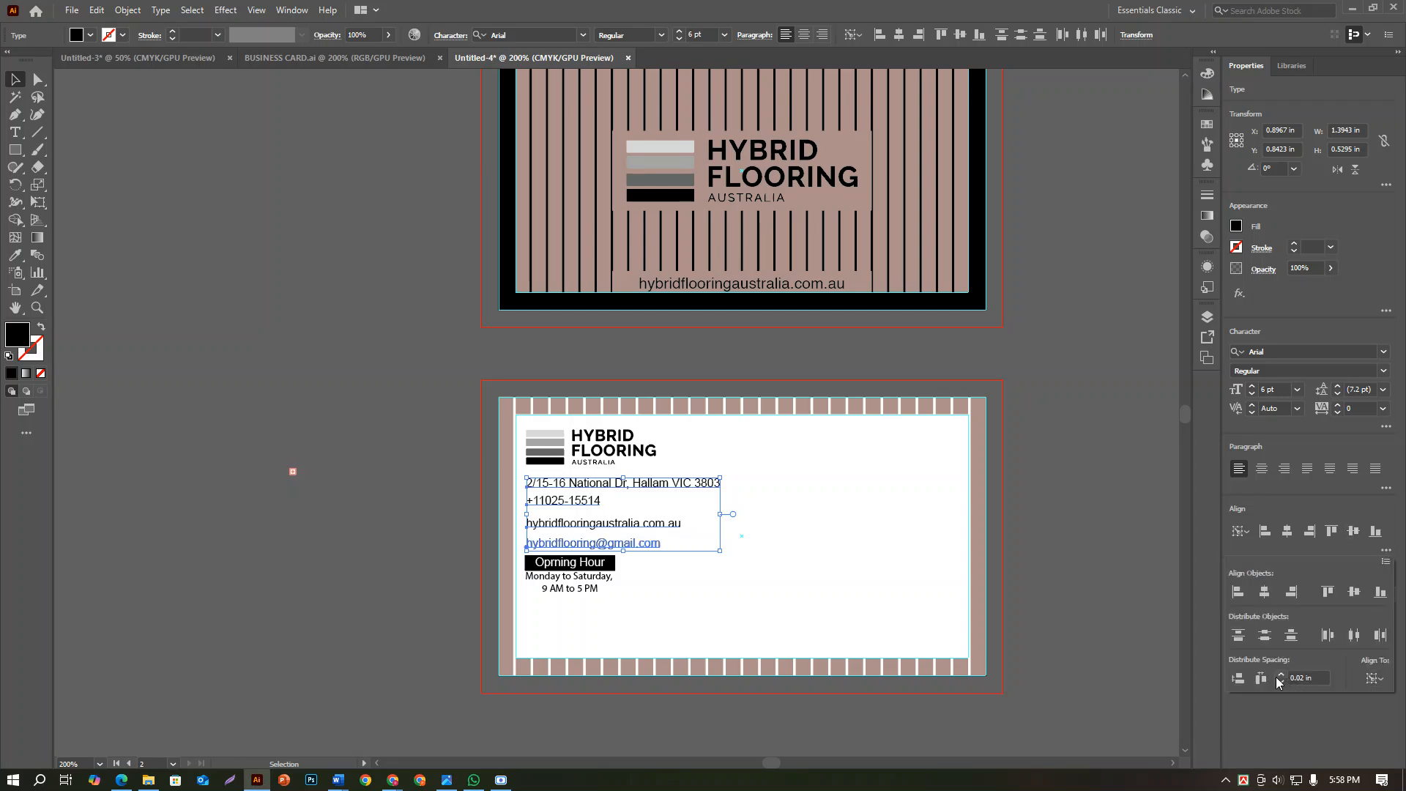
pyautogui.click(1299, 677)
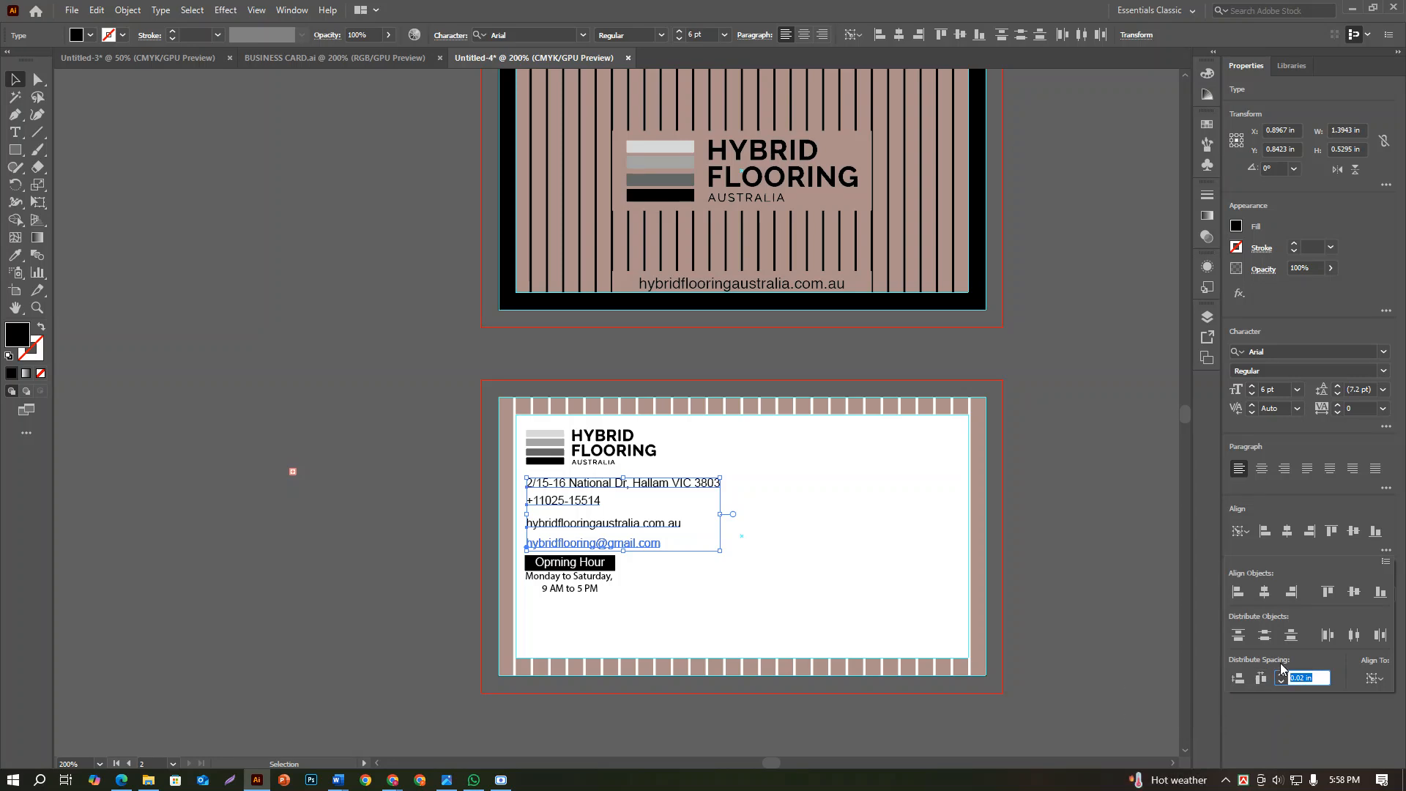
pyautogui.write('0')
pyautogui.click(1237, 679)
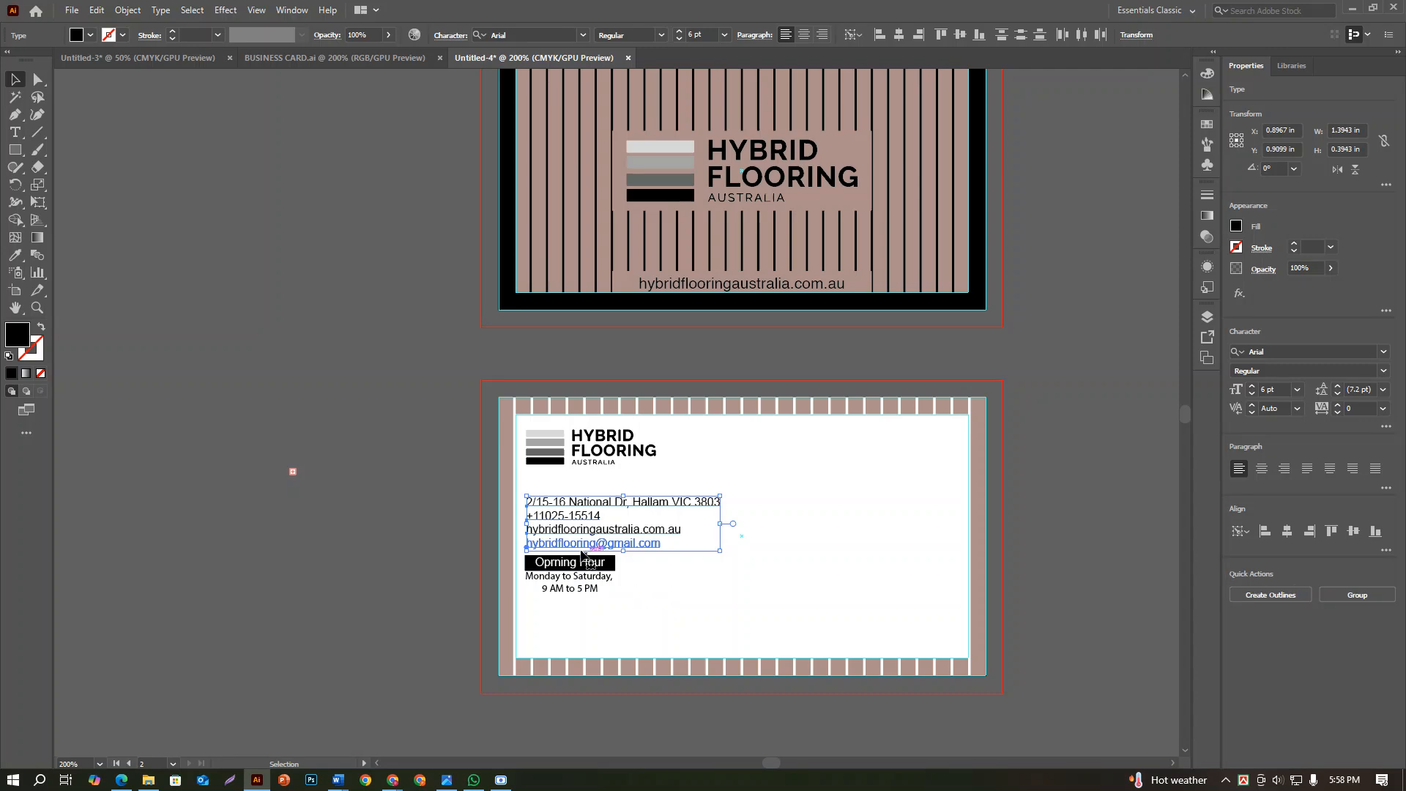
# Move the four contact lines up to just below the logo and bring the opening-hours block up under the email line
pyautogui.scroll(2, 542, 524)
pyautogui.click(398, 463)
pyautogui.click(570, 544)
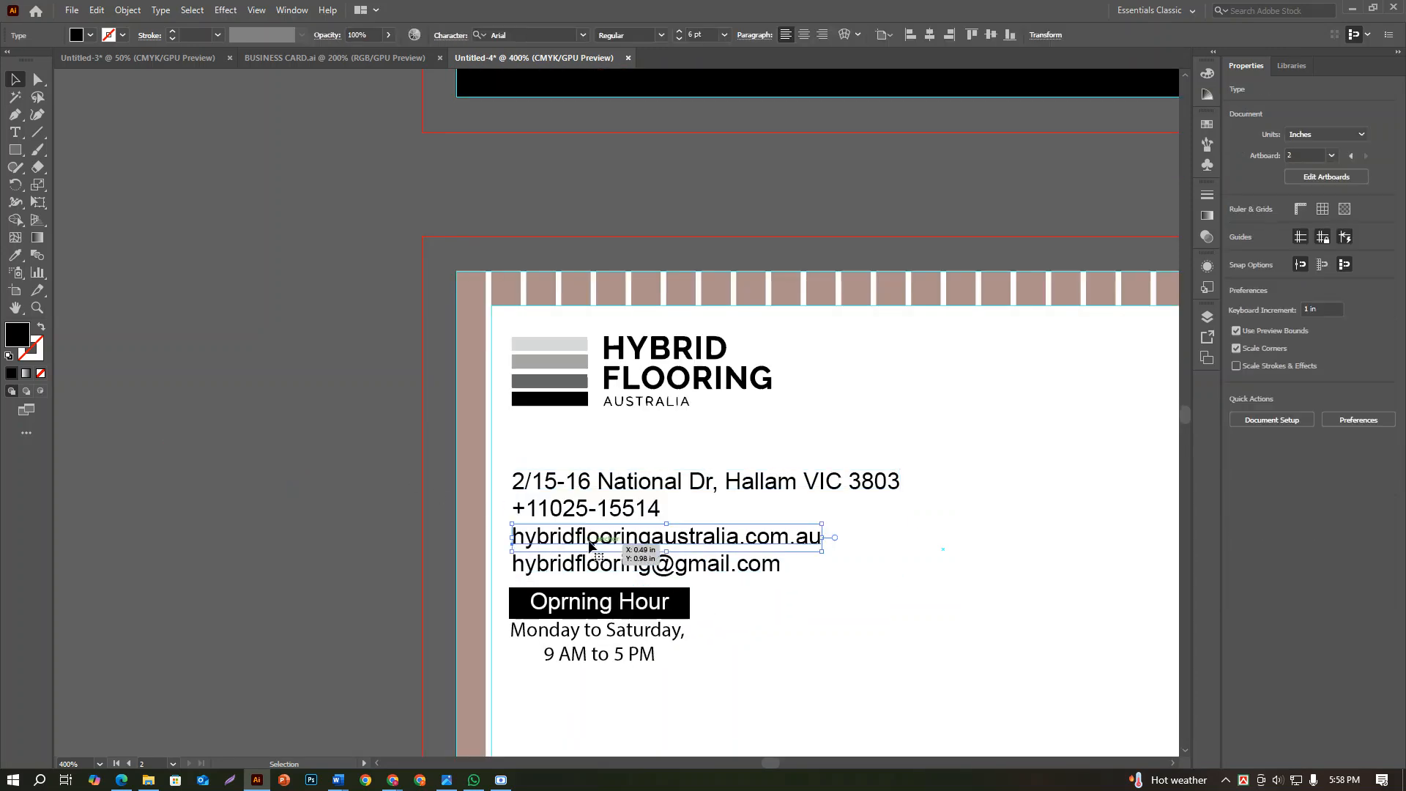
pyautogui.keyDown('shift'); pyautogui.click(569, 484); pyautogui.keyUp('shift')
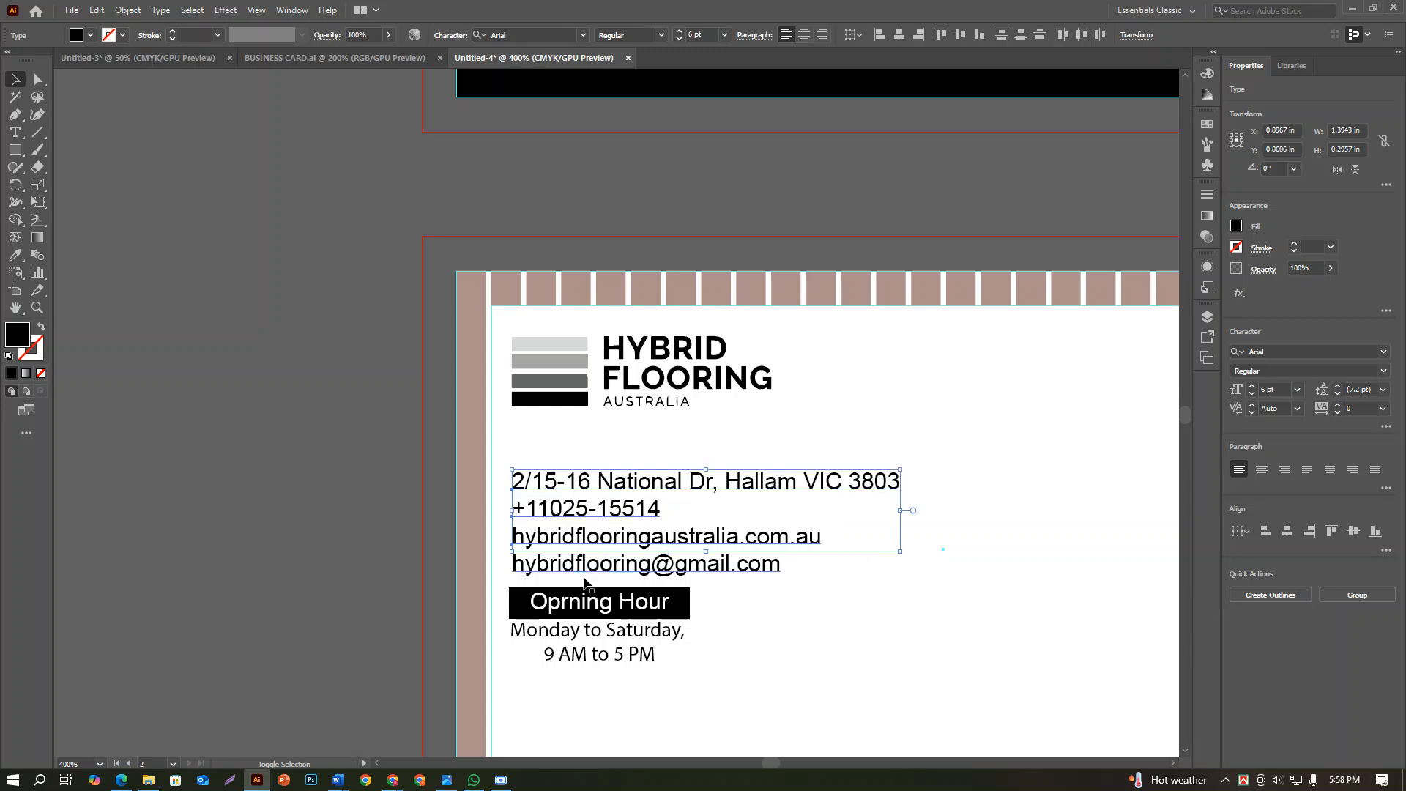
pyautogui.keyDown('shift'); pyautogui.click(584, 573); pyautogui.keyUp('shift')
pyautogui.moveTo(515, 564); pyautogui.dragTo(513, 522)
pyautogui.click(403, 497)
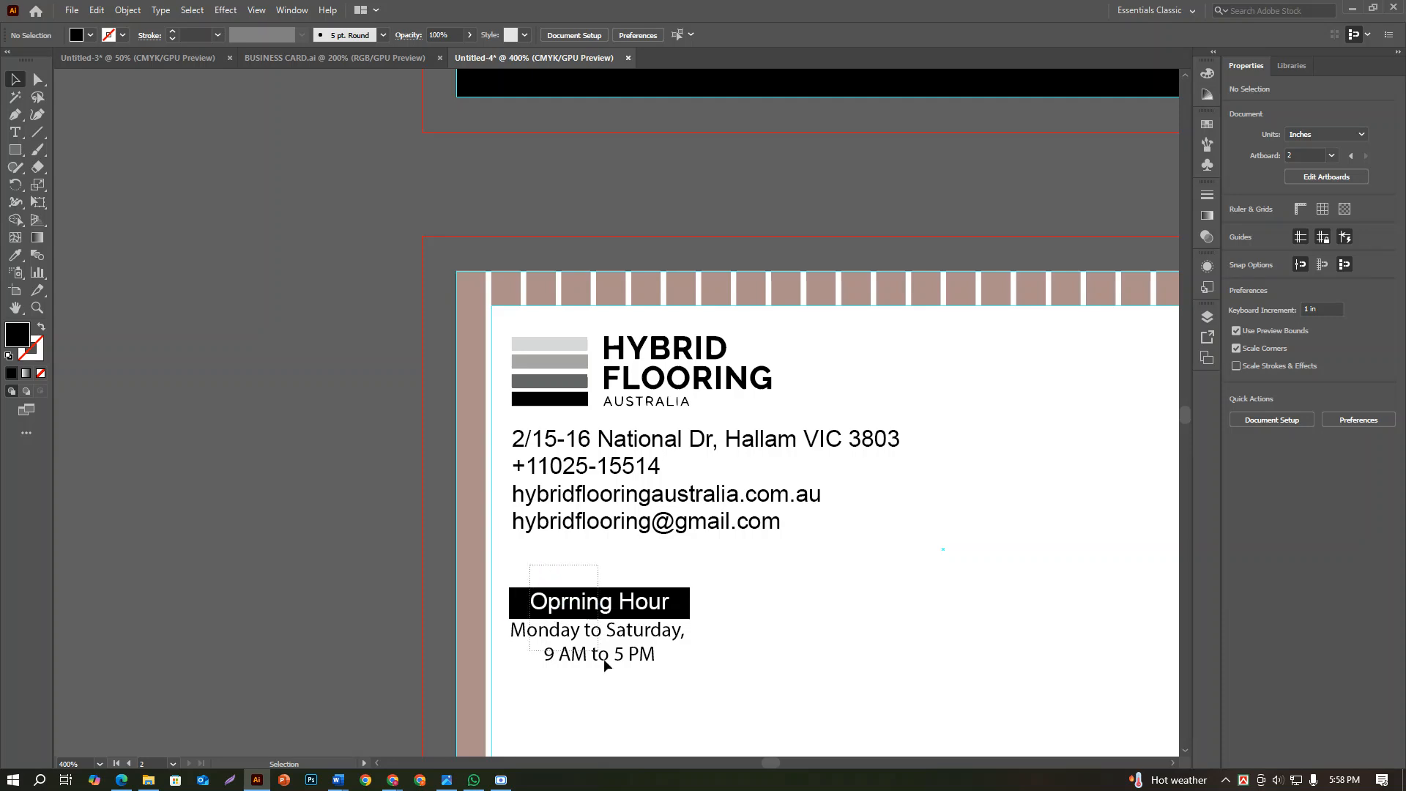
pyautogui.moveTo(605, 665); pyautogui.dragTo(617, 605)
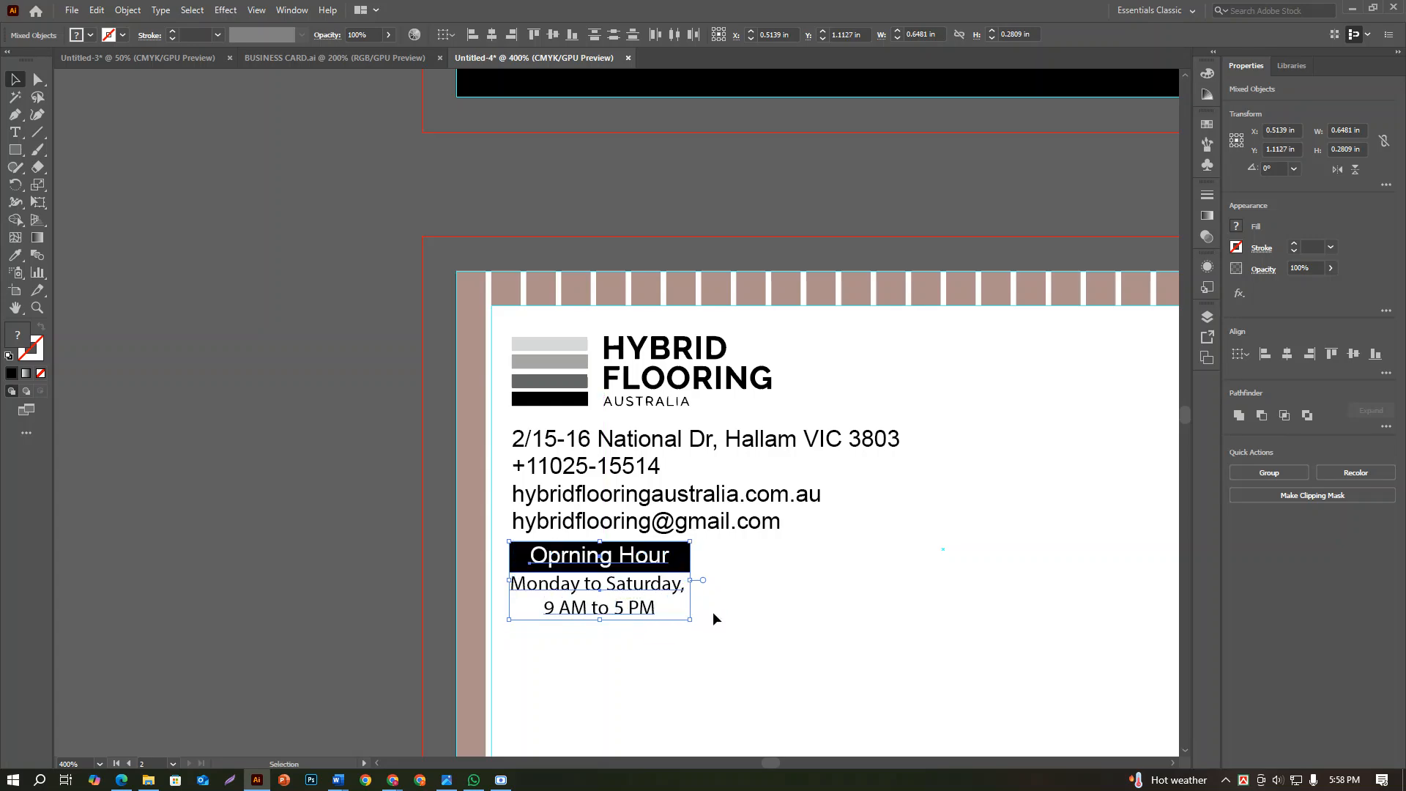
pyautogui.click(713, 612)
# Examine both card sides, checking the spacing of the contact lines and opening-hours block and the free area beside them
pyautogui.scroll(-2, 713, 612)
pyautogui.scroll(-1, 719, 641)
pyautogui.scroll(2, 727, 649)
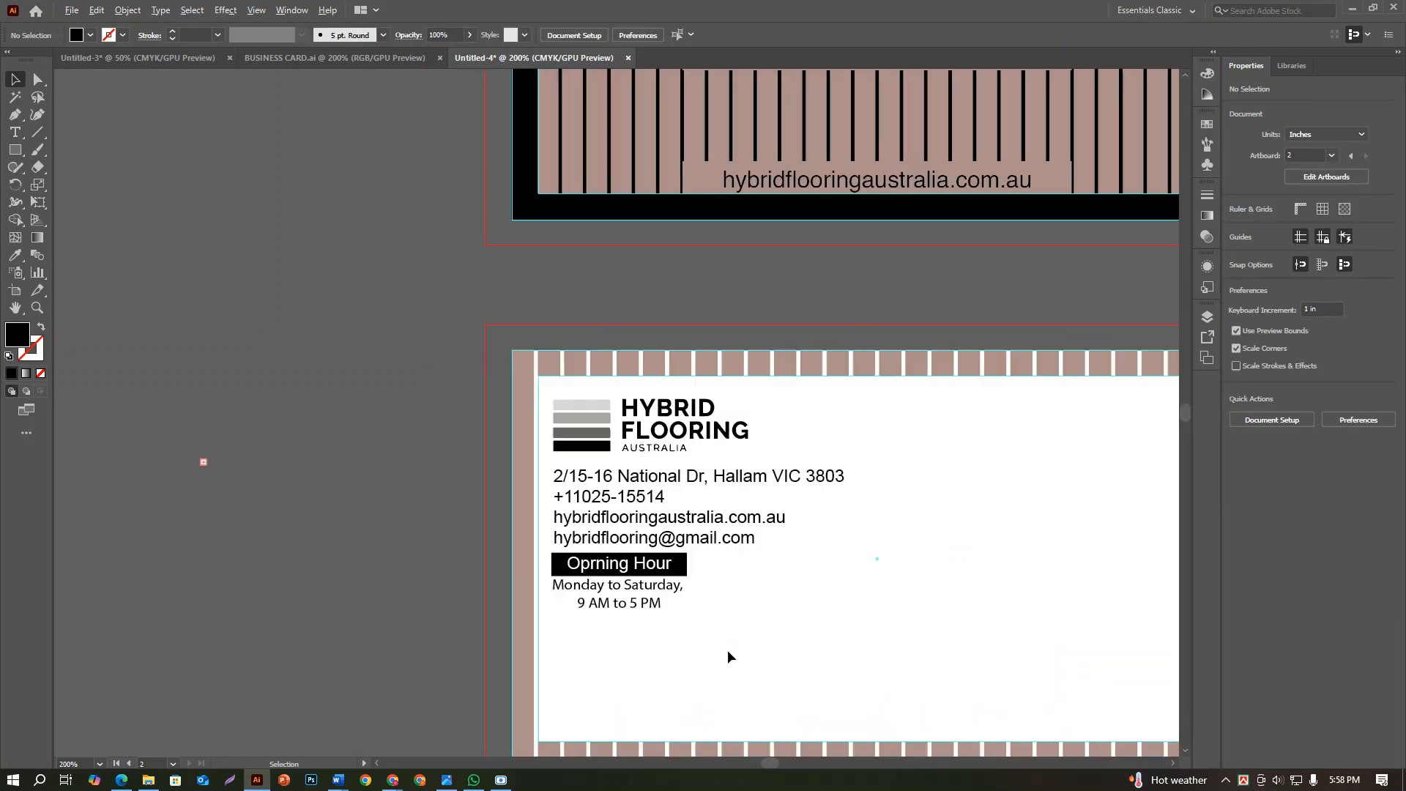
pyautogui.scroll(-1, 657, 642)
pyautogui.scroll(-2, 657, 642)
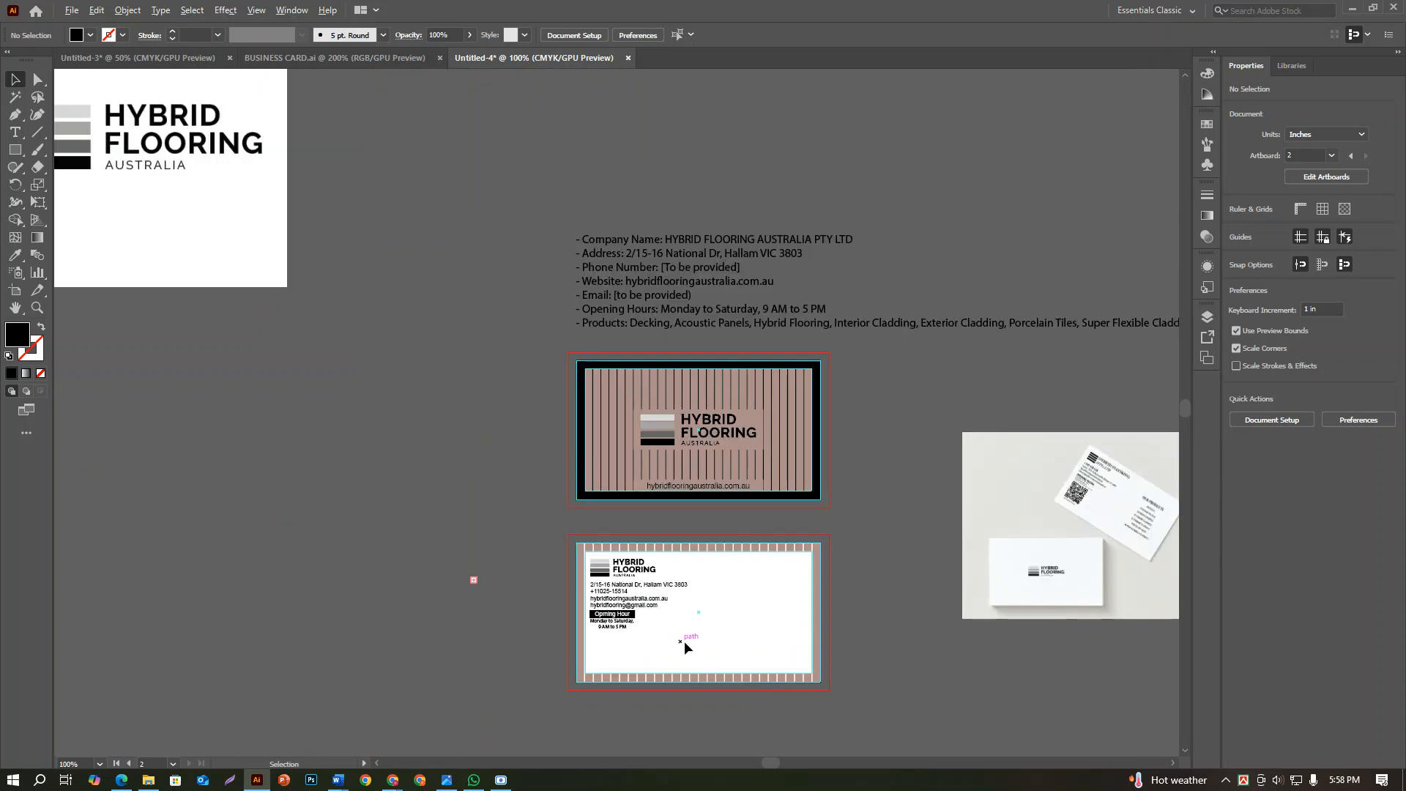
pyautogui.scroll(3, 1180, 486)
pyautogui.scroll(-3, 1180, 487)
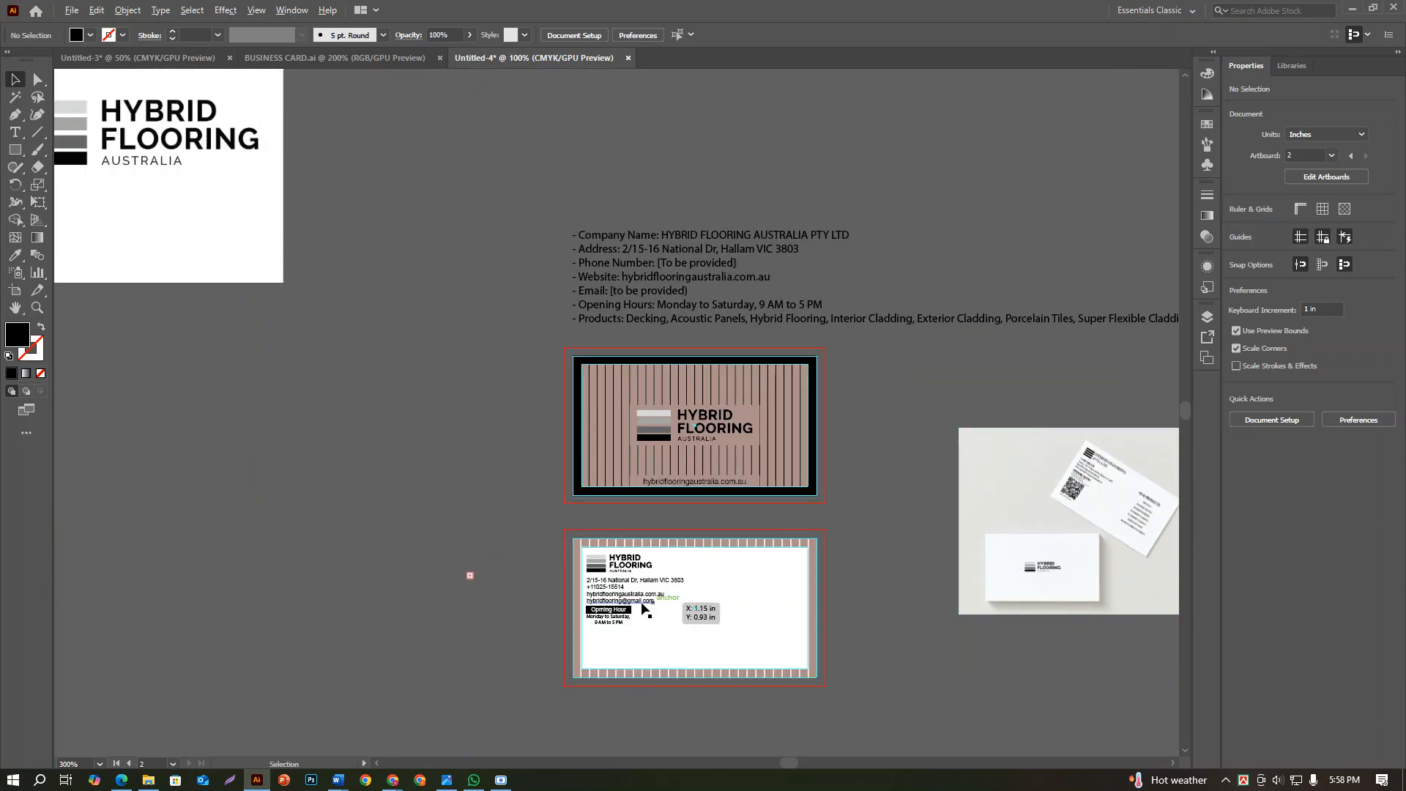
pyautogui.scroll(2, 647, 610)
pyautogui.scroll(2, 657, 603)
pyautogui.scroll(-1, 646, 623)
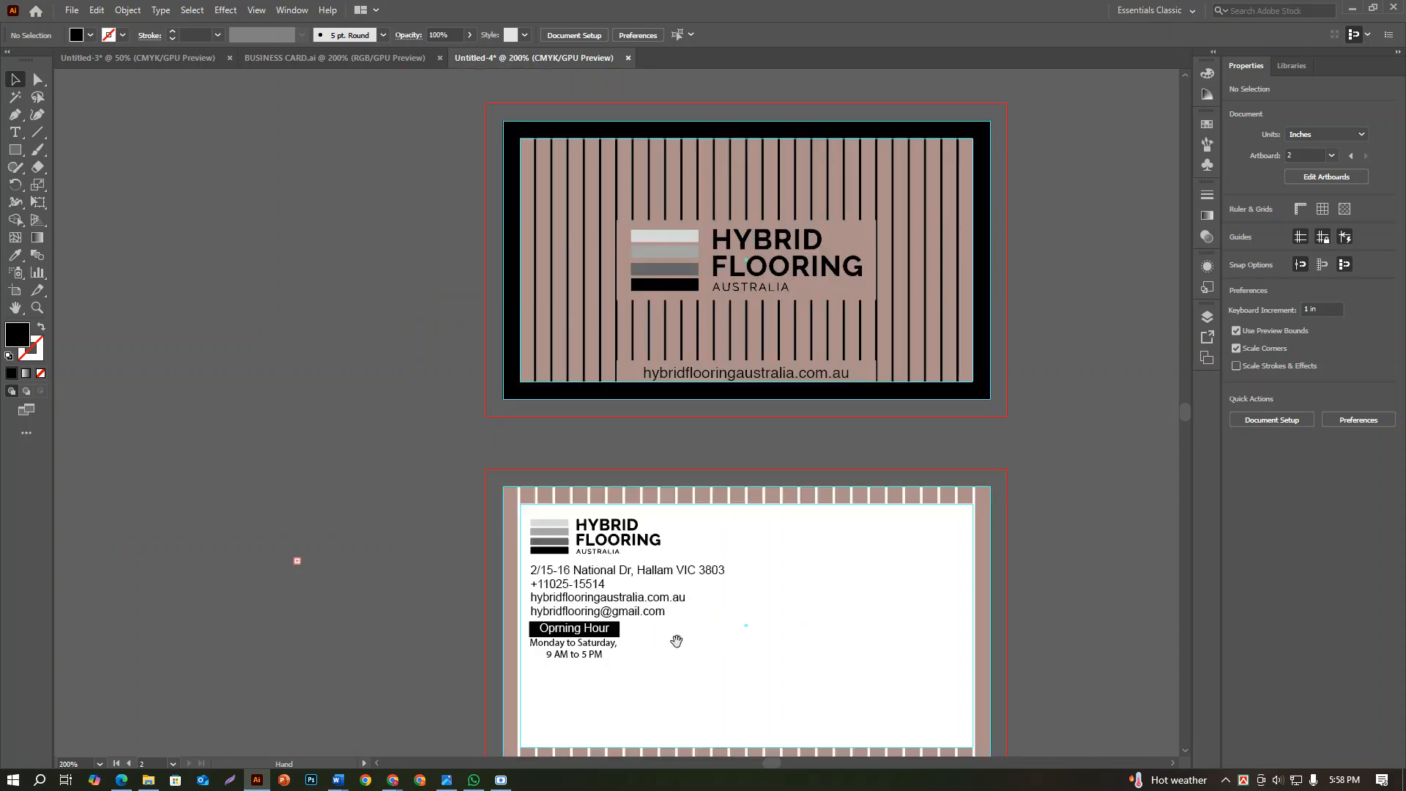
pyautogui.moveTo(674, 642); pyautogui.dragTo(703, 555)
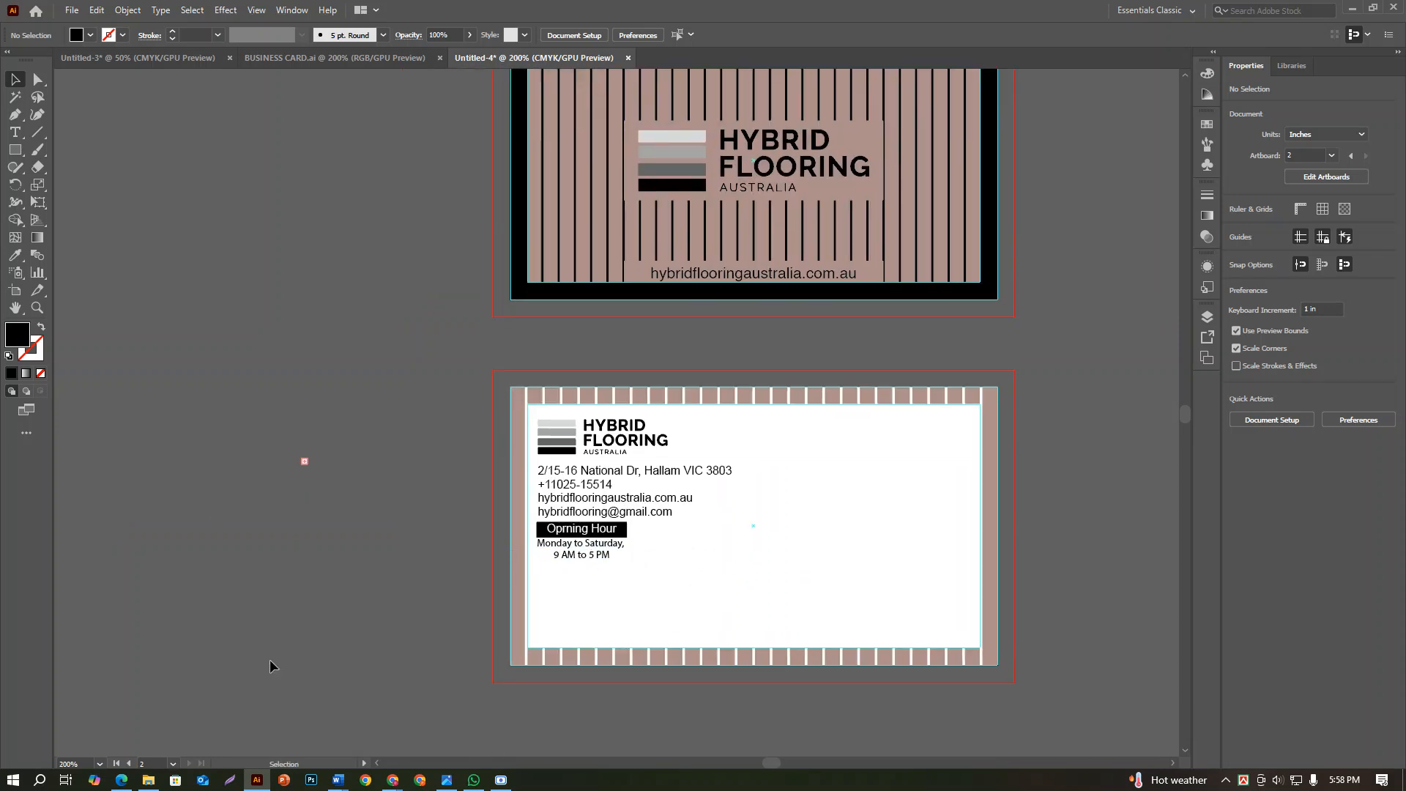
# Place the "qrcode (2)" file from Downloads on the pasteboard beside the contact side of the card, about 0.54 in square
pyautogui.click(71, 10)
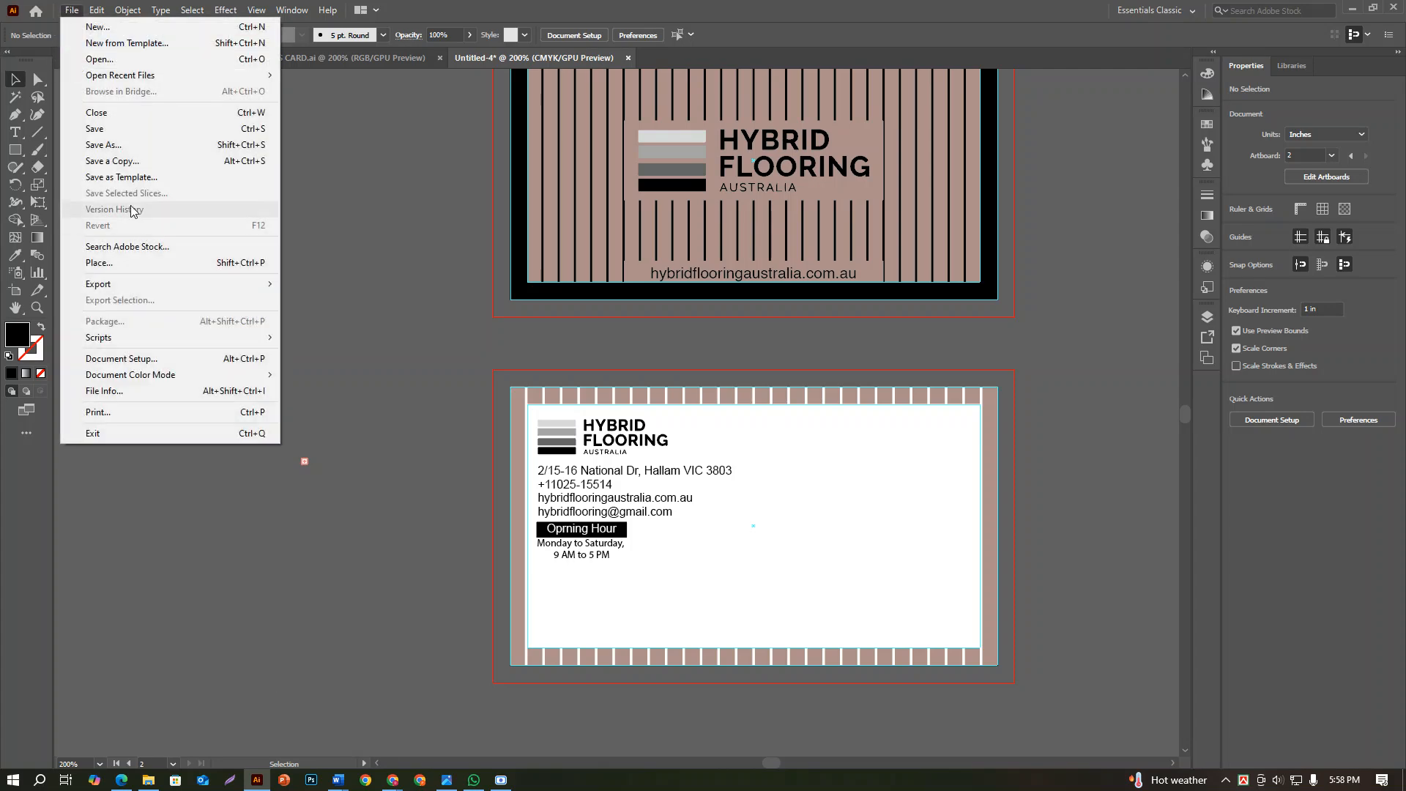
pyautogui.click(102, 263)
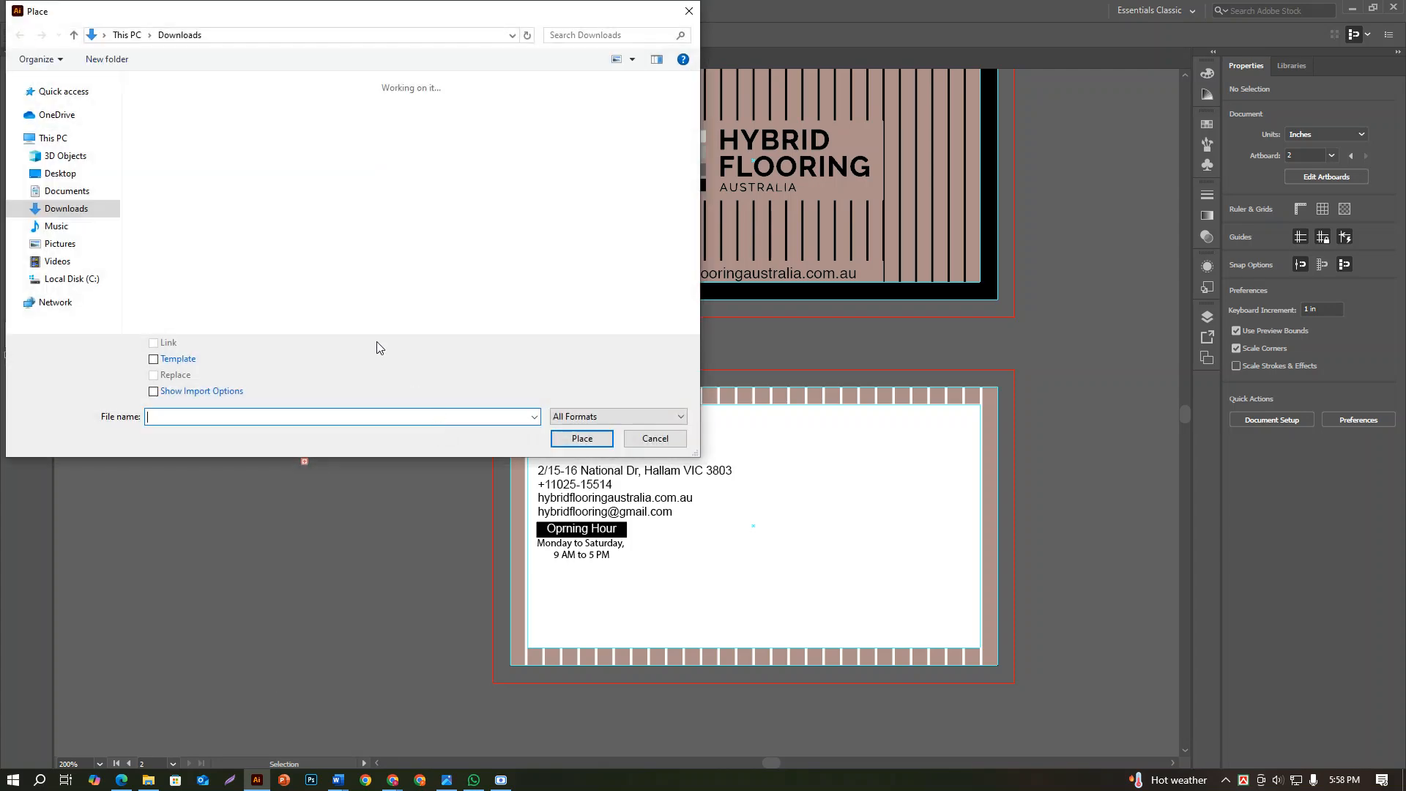
pyautogui.click(380, 188)
pyautogui.scroll(-8, 388, 188)
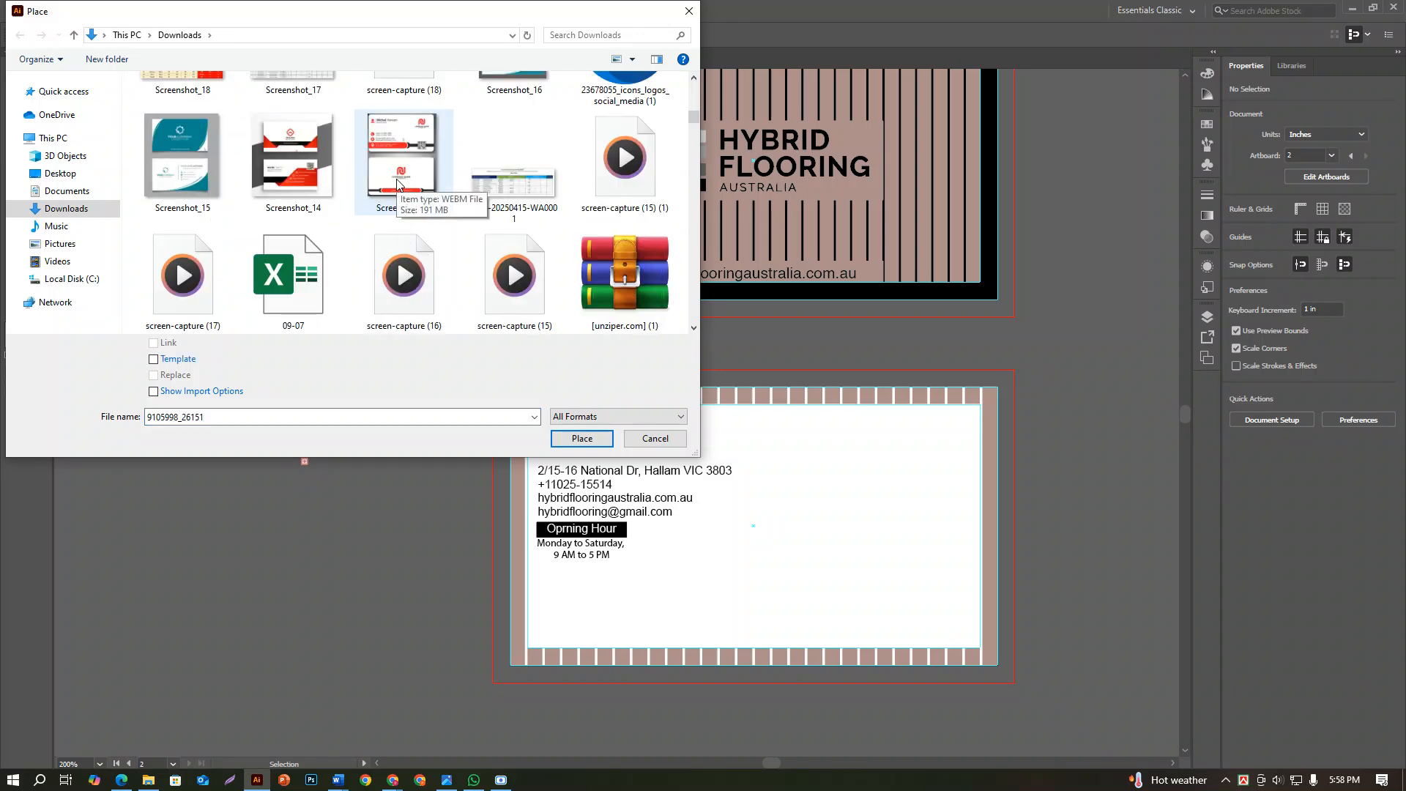
pyautogui.scroll(-5, 396, 186)
pyautogui.scroll(1, 396, 186)
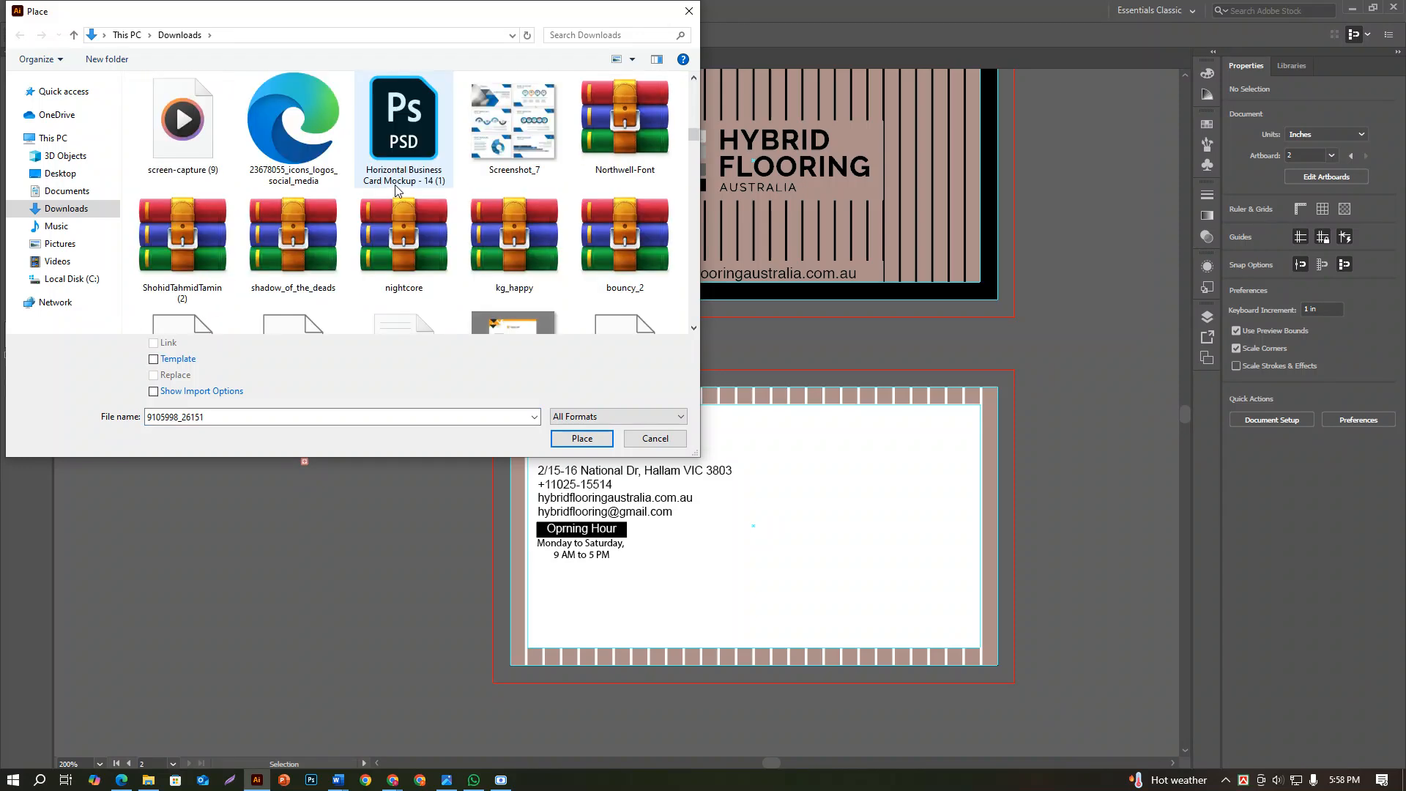
pyautogui.scroll(-2, 326, 176)
pyautogui.scroll(-10, 325, 175)
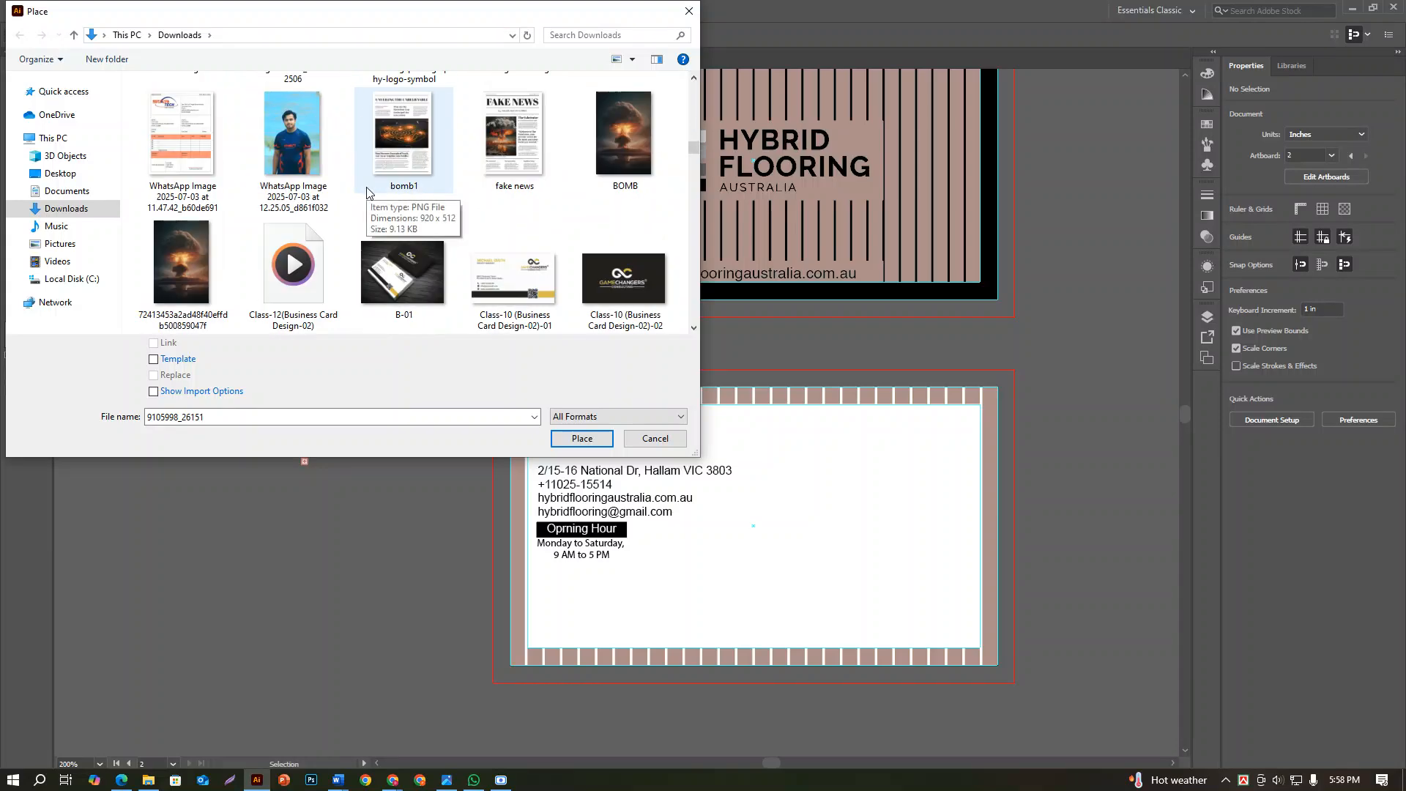
pyautogui.scroll(3, 410, 206)
pyautogui.scroll(-7, 414, 207)
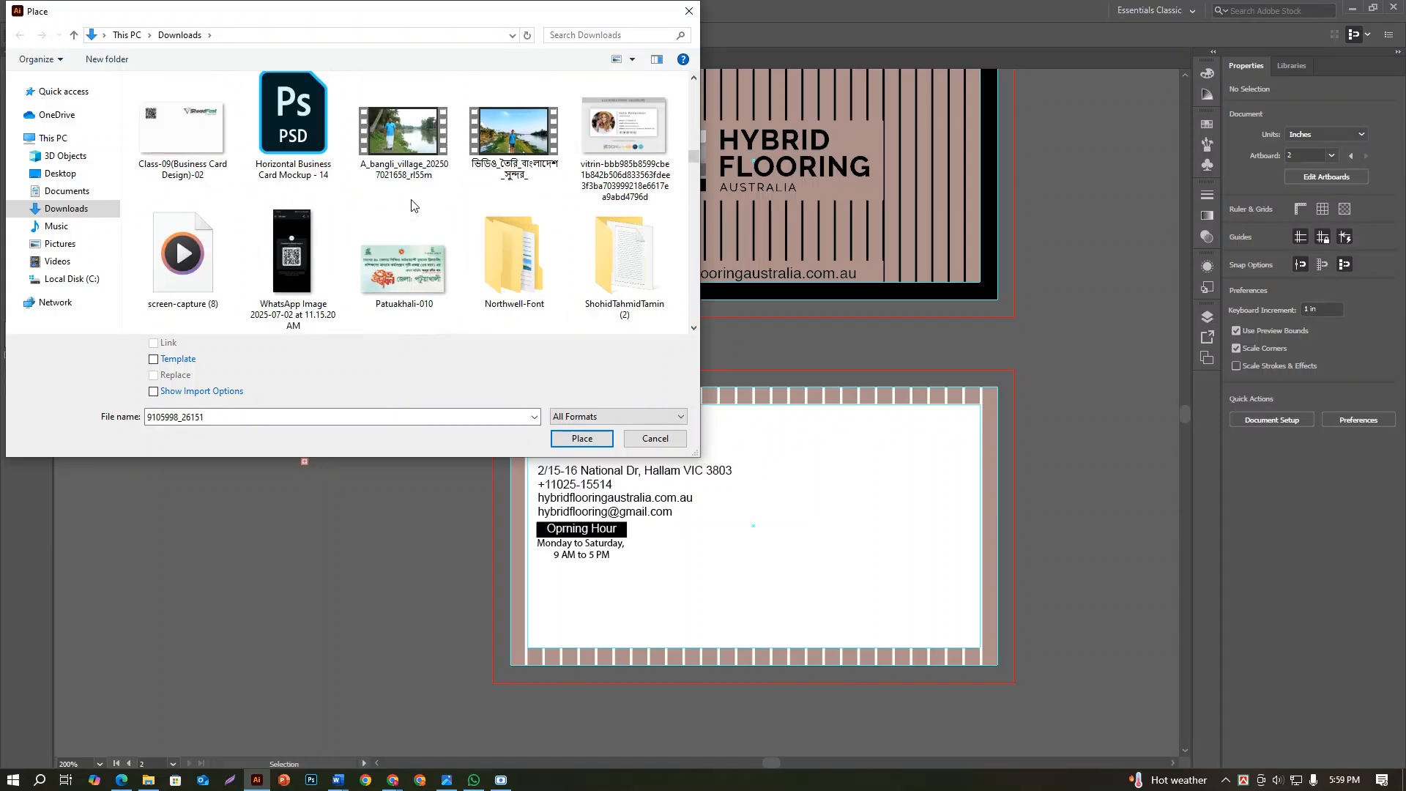
pyautogui.scroll(2, 529, 185)
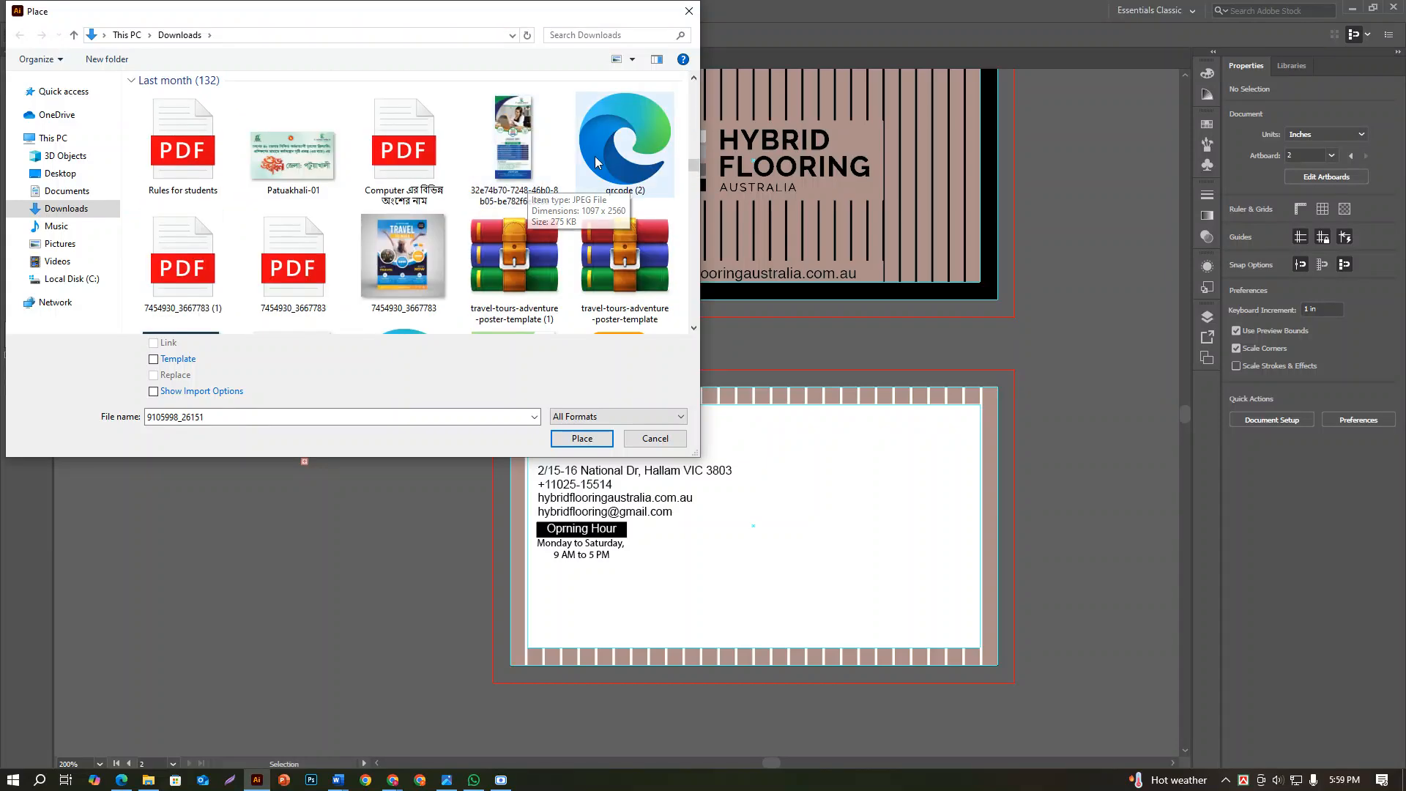
pyautogui.click(624, 145)
pyautogui.click(584, 441)
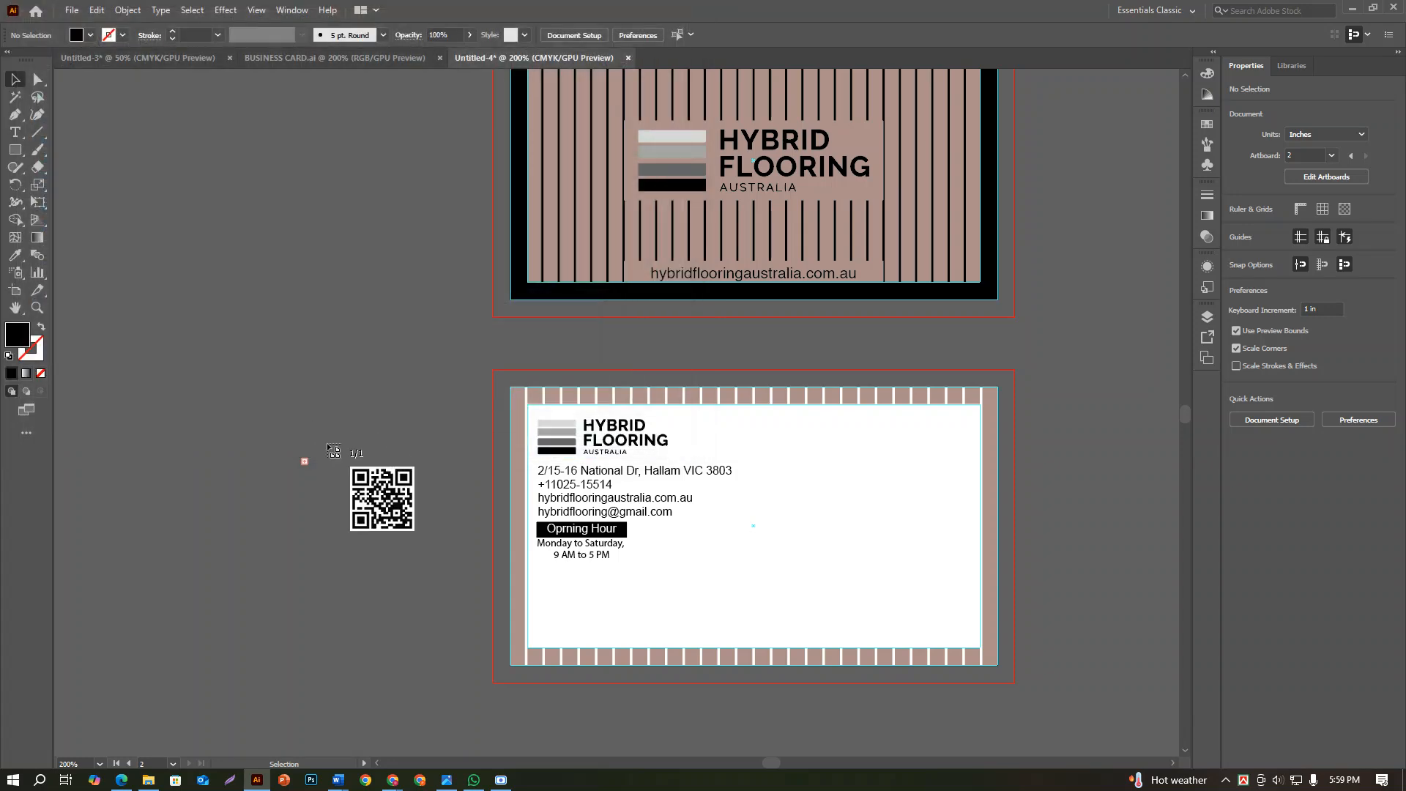
pyautogui.click(402, 478)
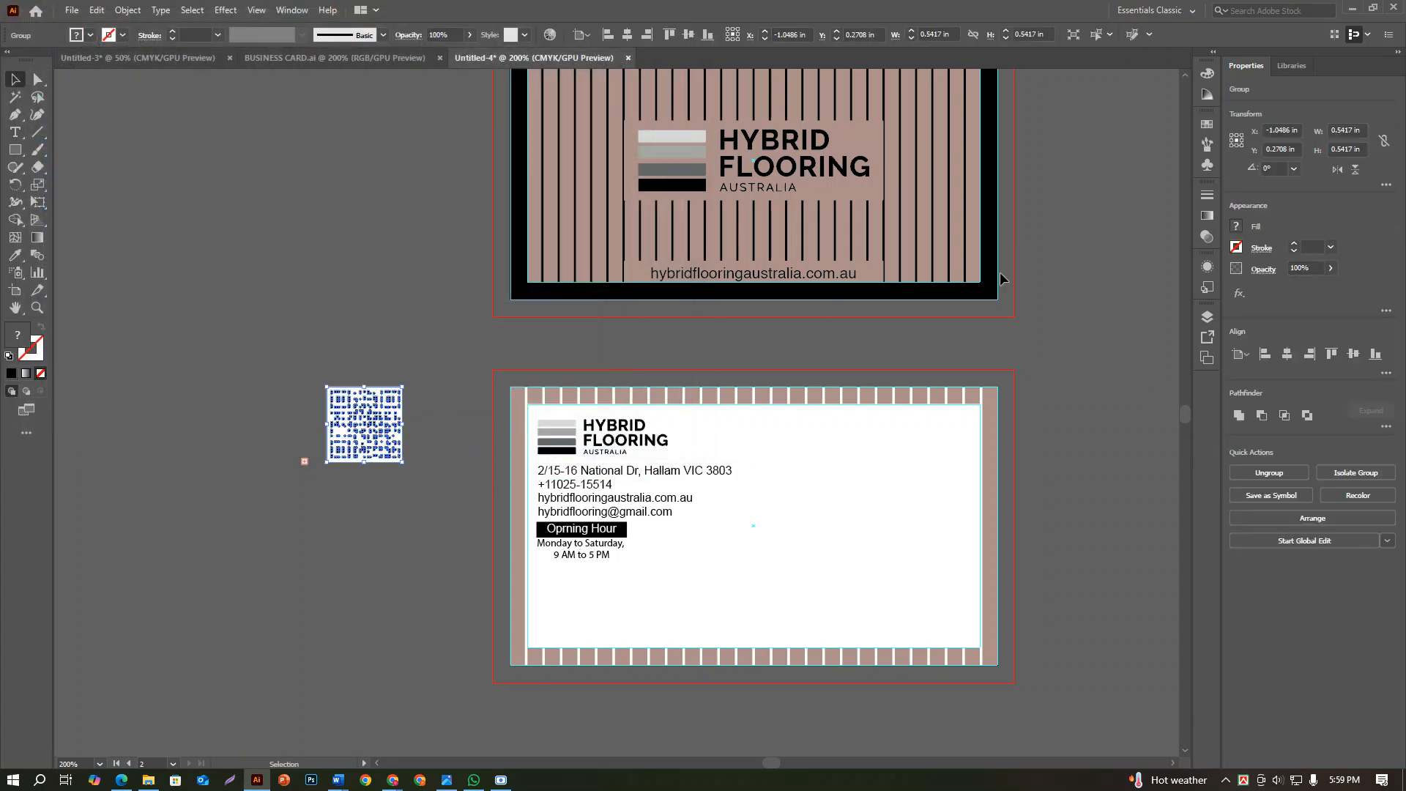
# Set the QR code's width and height to 0.45 in and flip it horizontally
pyautogui.click(1363, 129)
pyautogui.press('Tab')
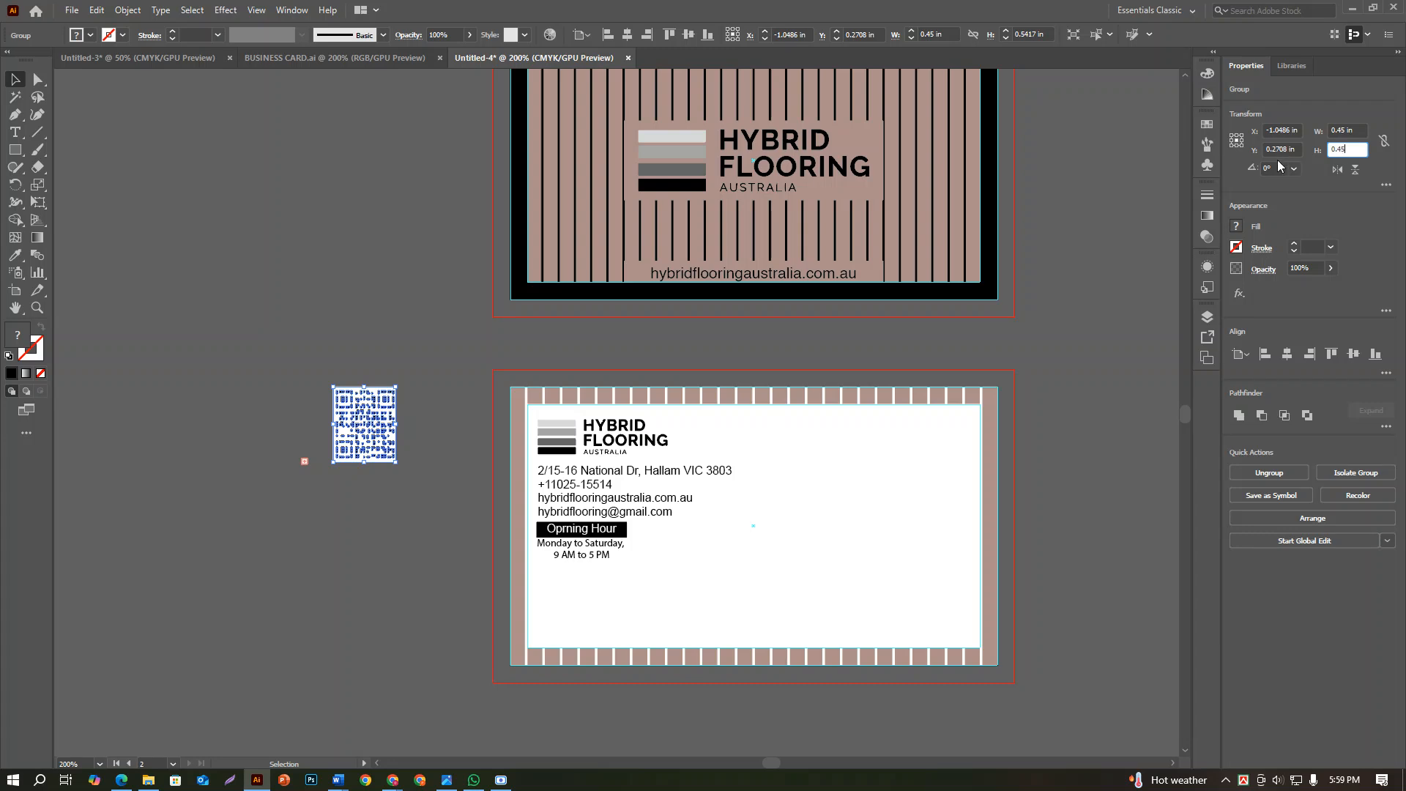
pyautogui.click(1338, 171)
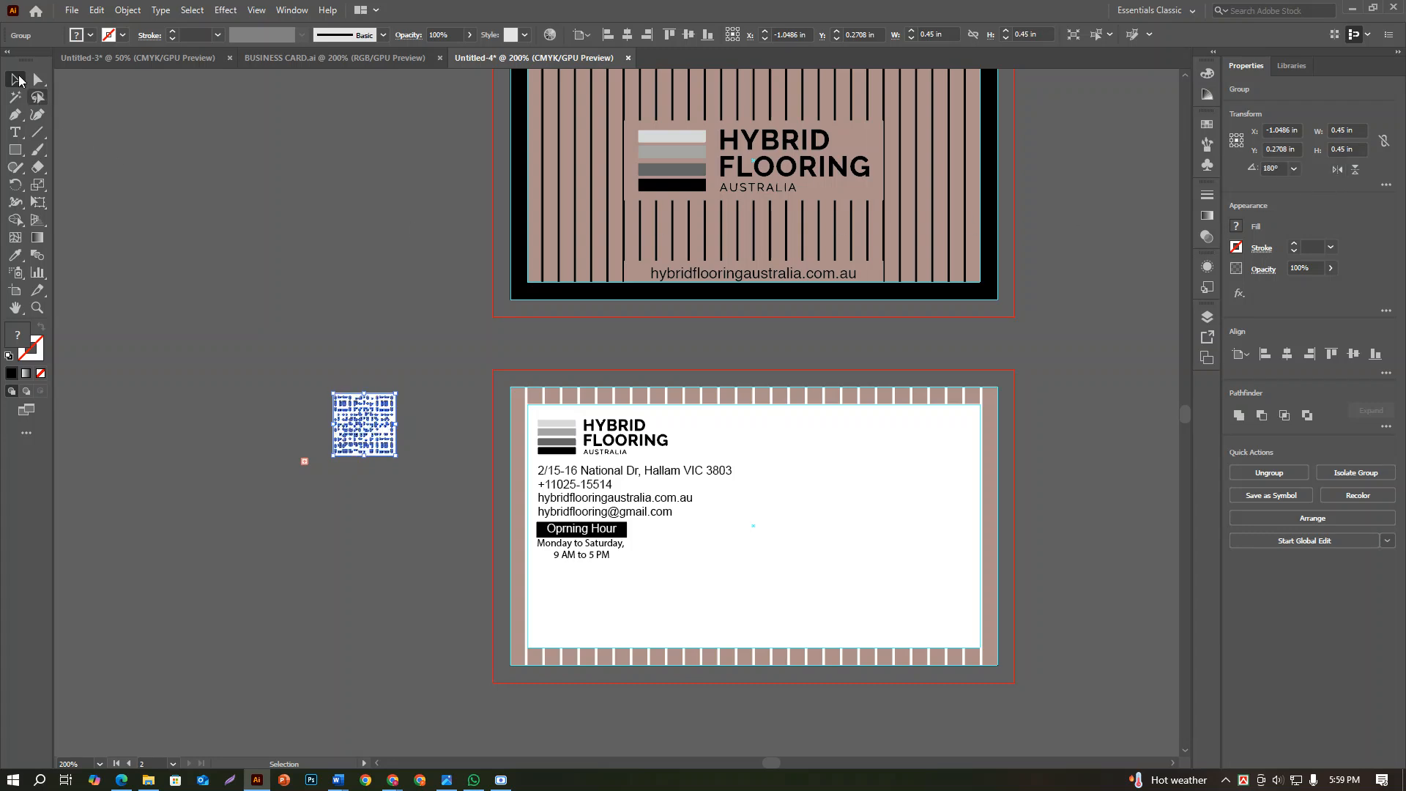
# Undo the QR code's flip and resizing, and delete the QR code from the pasteboard
pyautogui.hotkey('ctrl', 'z')
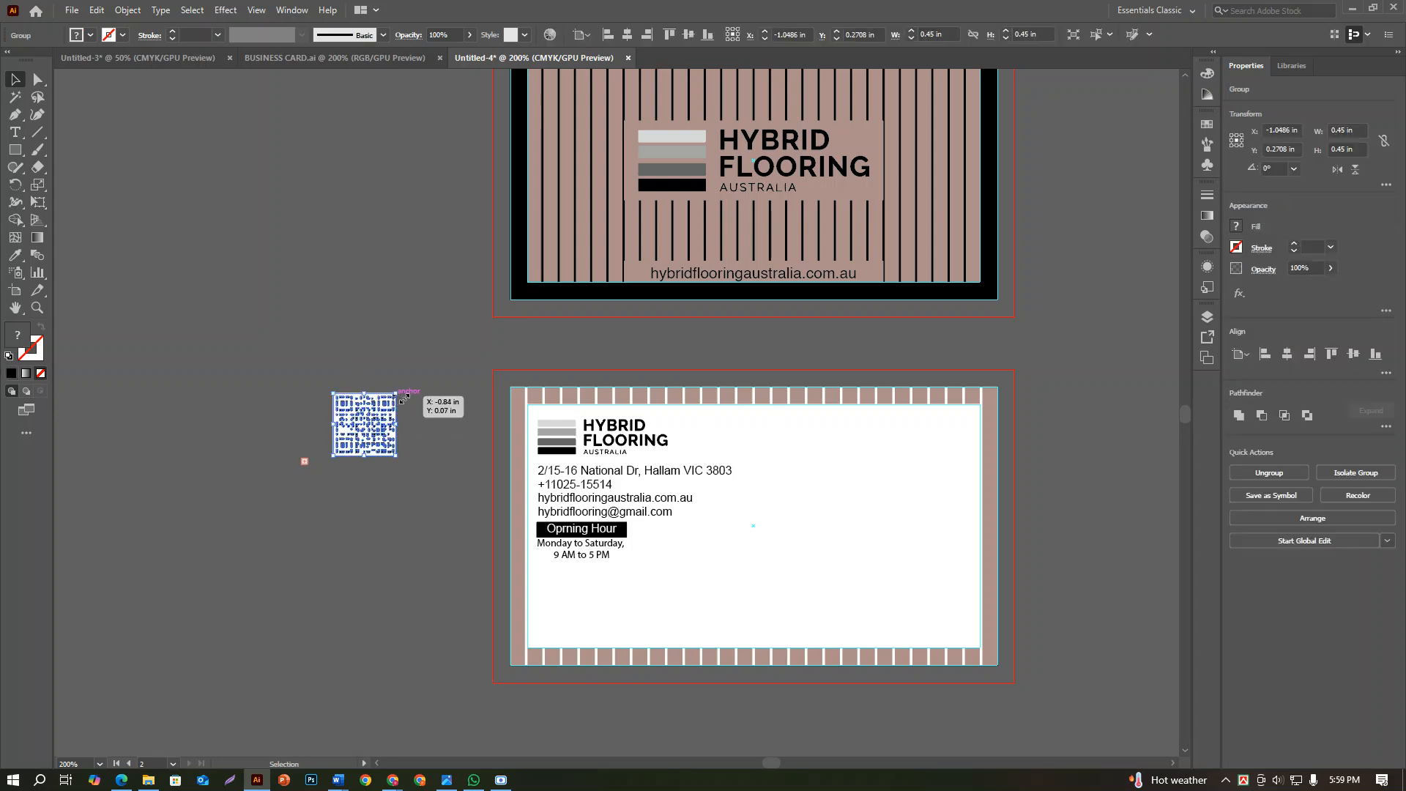
pyautogui.hotkey('ctrl', 'z')
pyautogui.hotkey('ctrl', 'z')
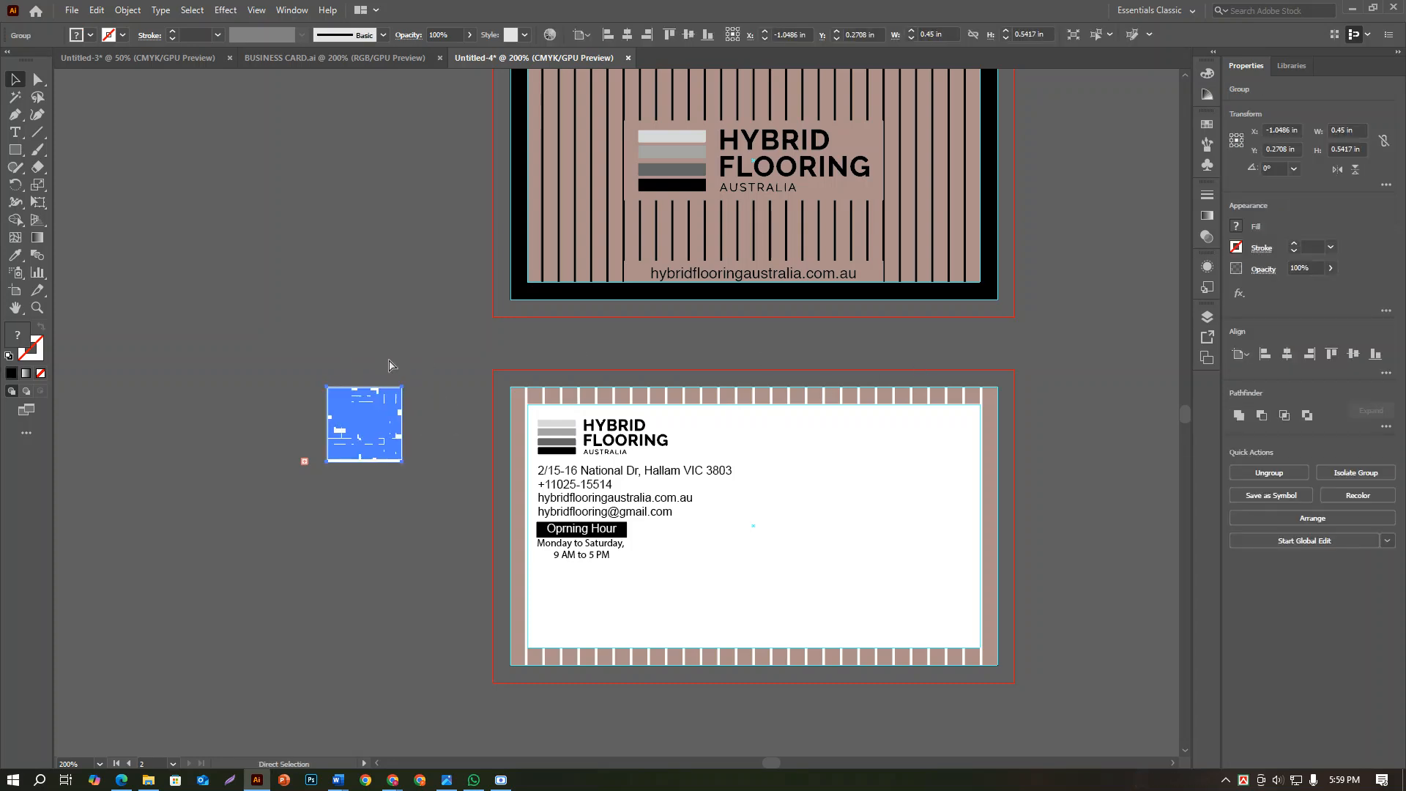
pyautogui.click(397, 364)
pyautogui.scroll(4, 367, 438)
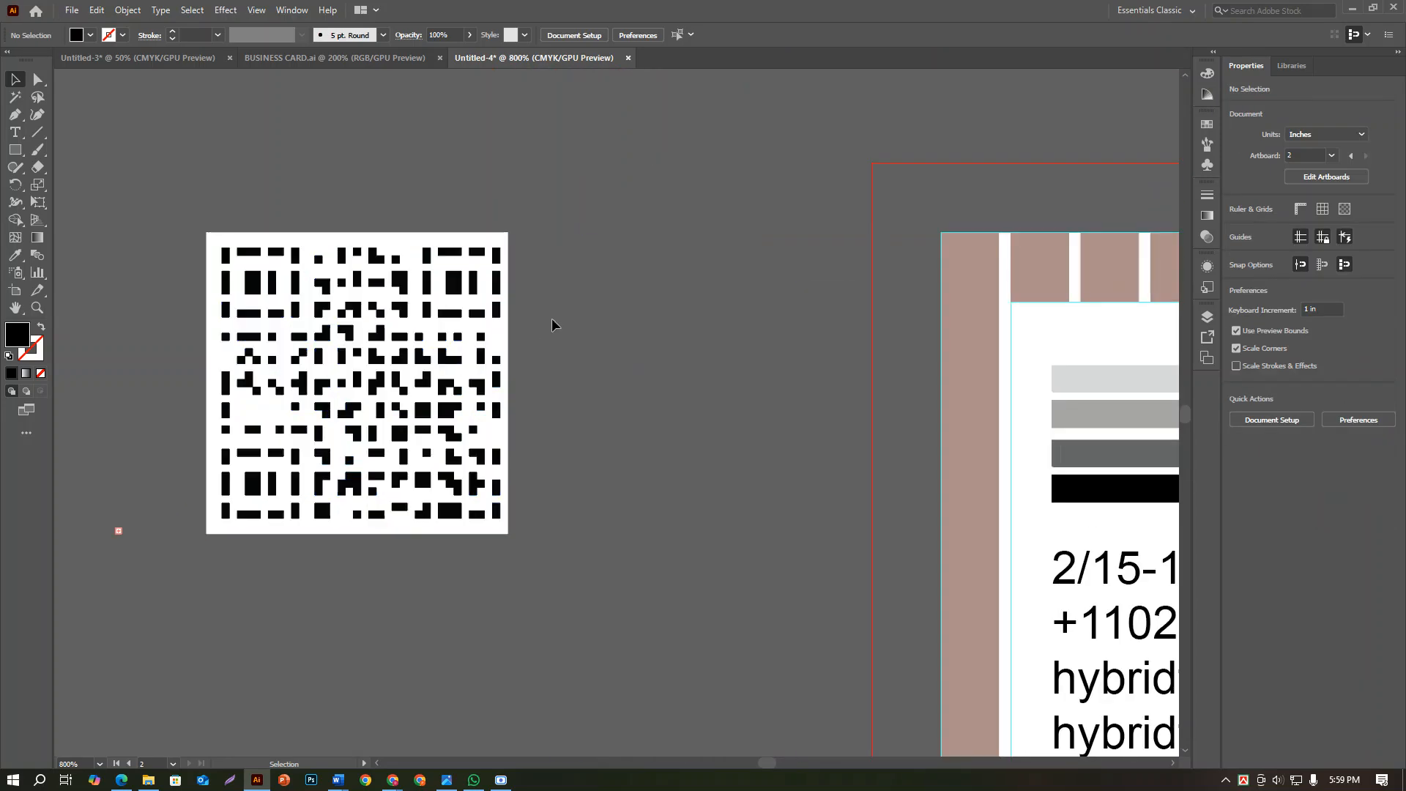
pyautogui.click(414, 365)
pyautogui.press('Delete')
pyautogui.scroll(-4, 544, 349)
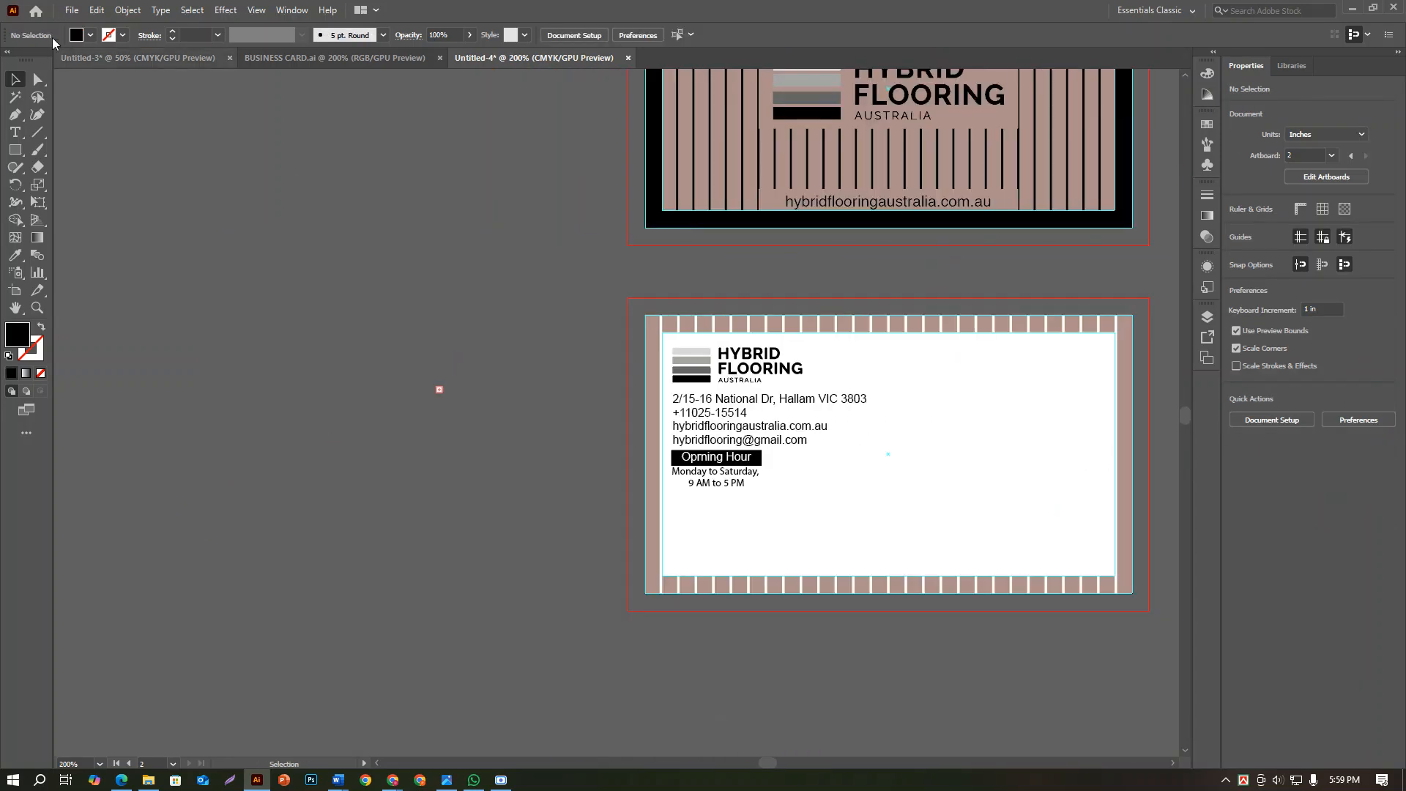
# Switch to Chrome, search for "qr code generator" in a new tab and open the qr-code-generator.com site
pyautogui.moveTo(393, 780)
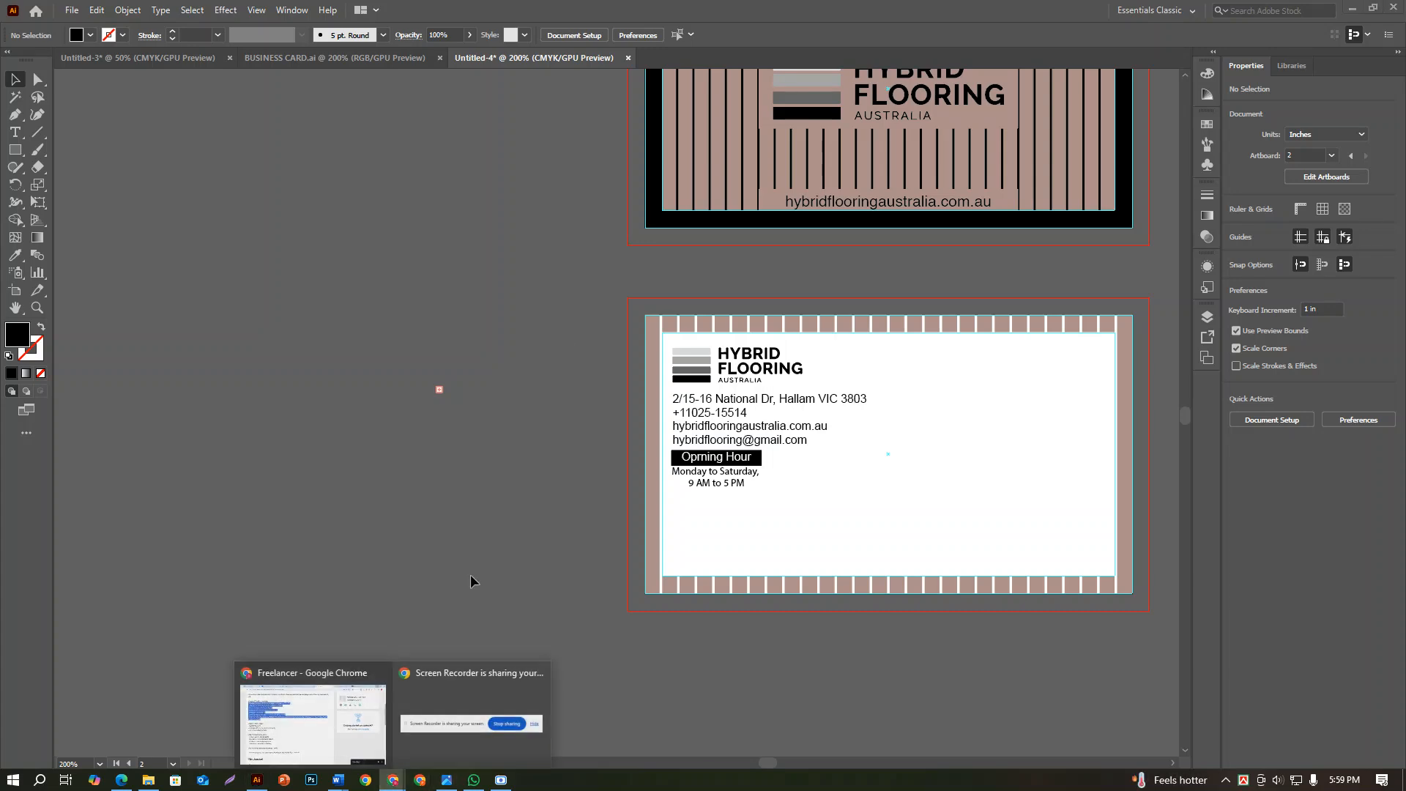
pyautogui.click(350, 681)
pyautogui.click(1254, 15)
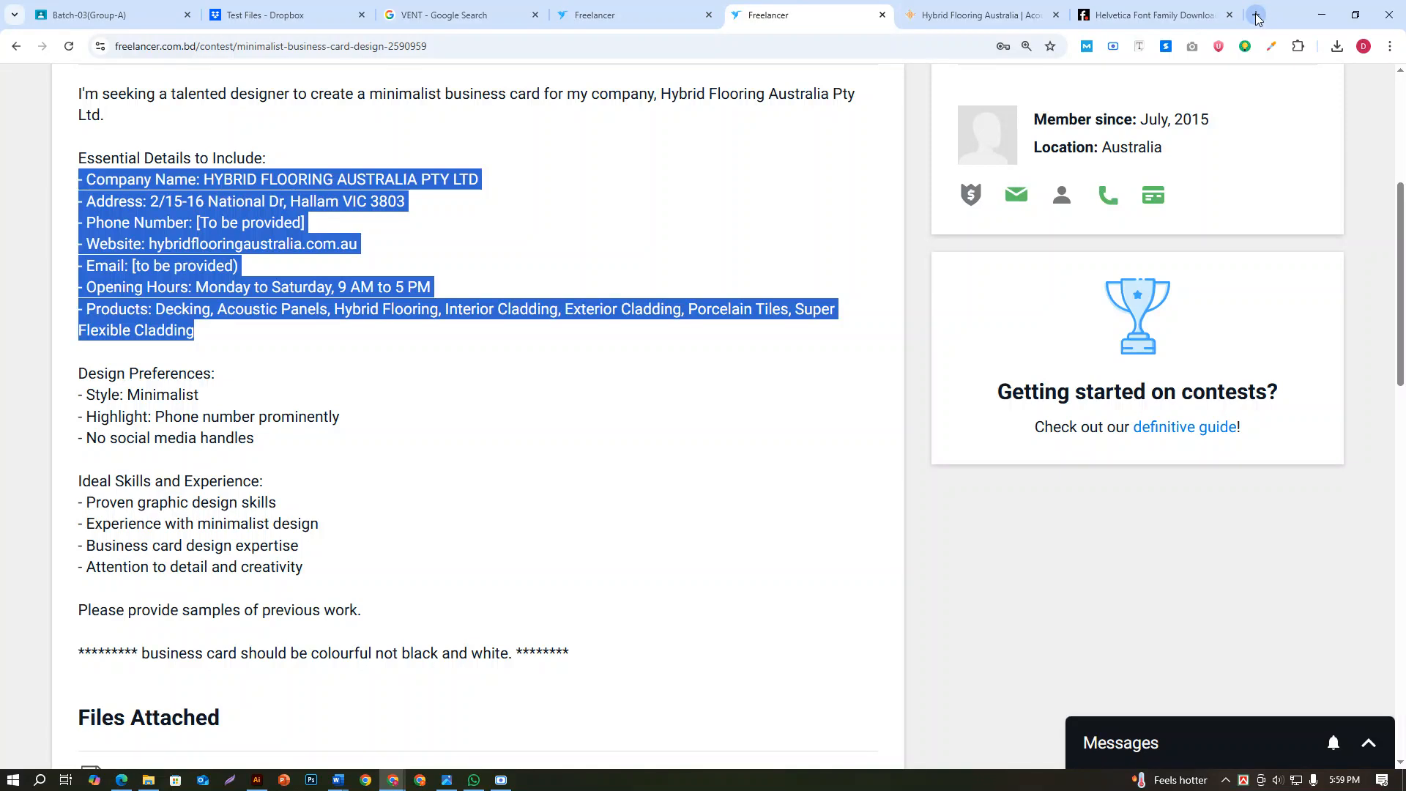
pyautogui.write('q')
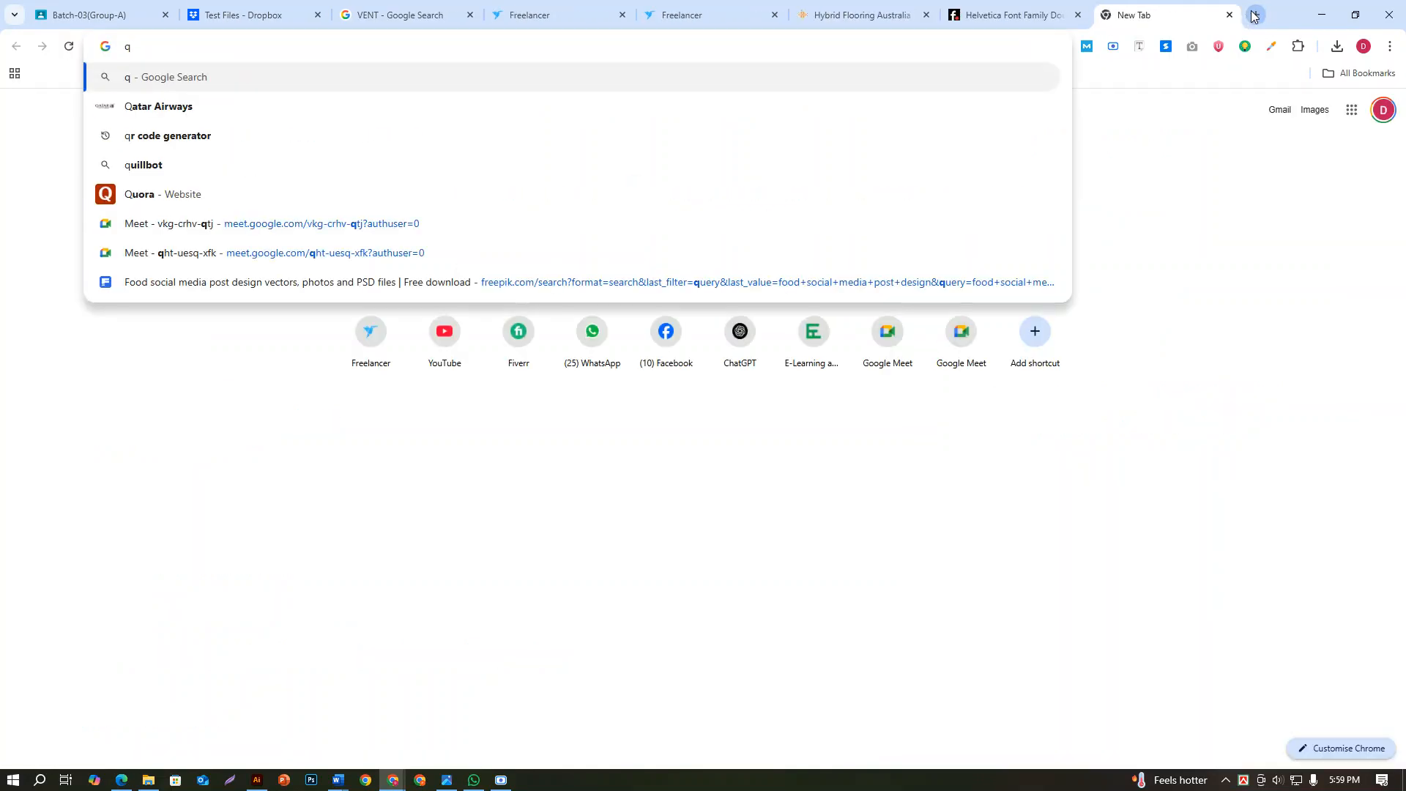
pyautogui.click(165, 140)
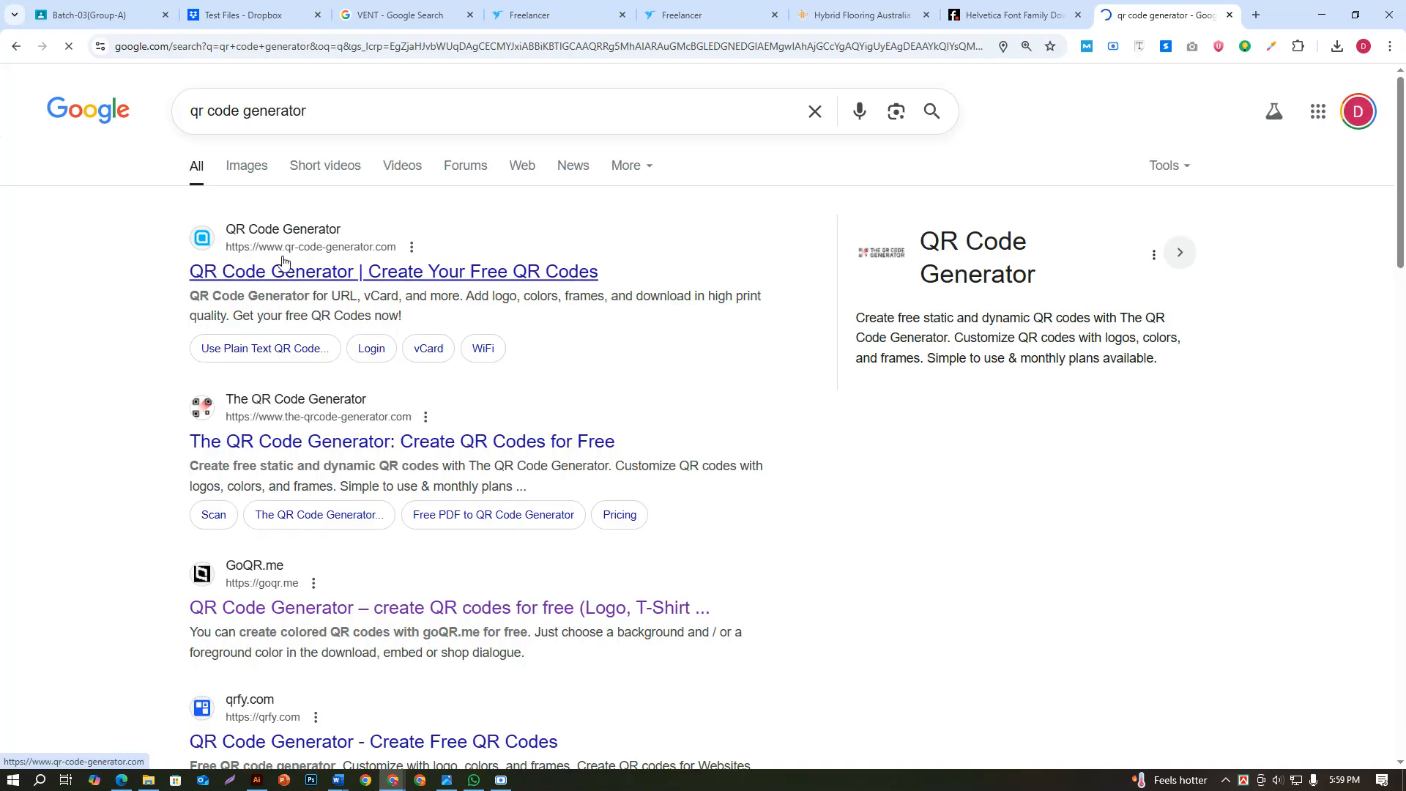
pyautogui.click(375, 228)
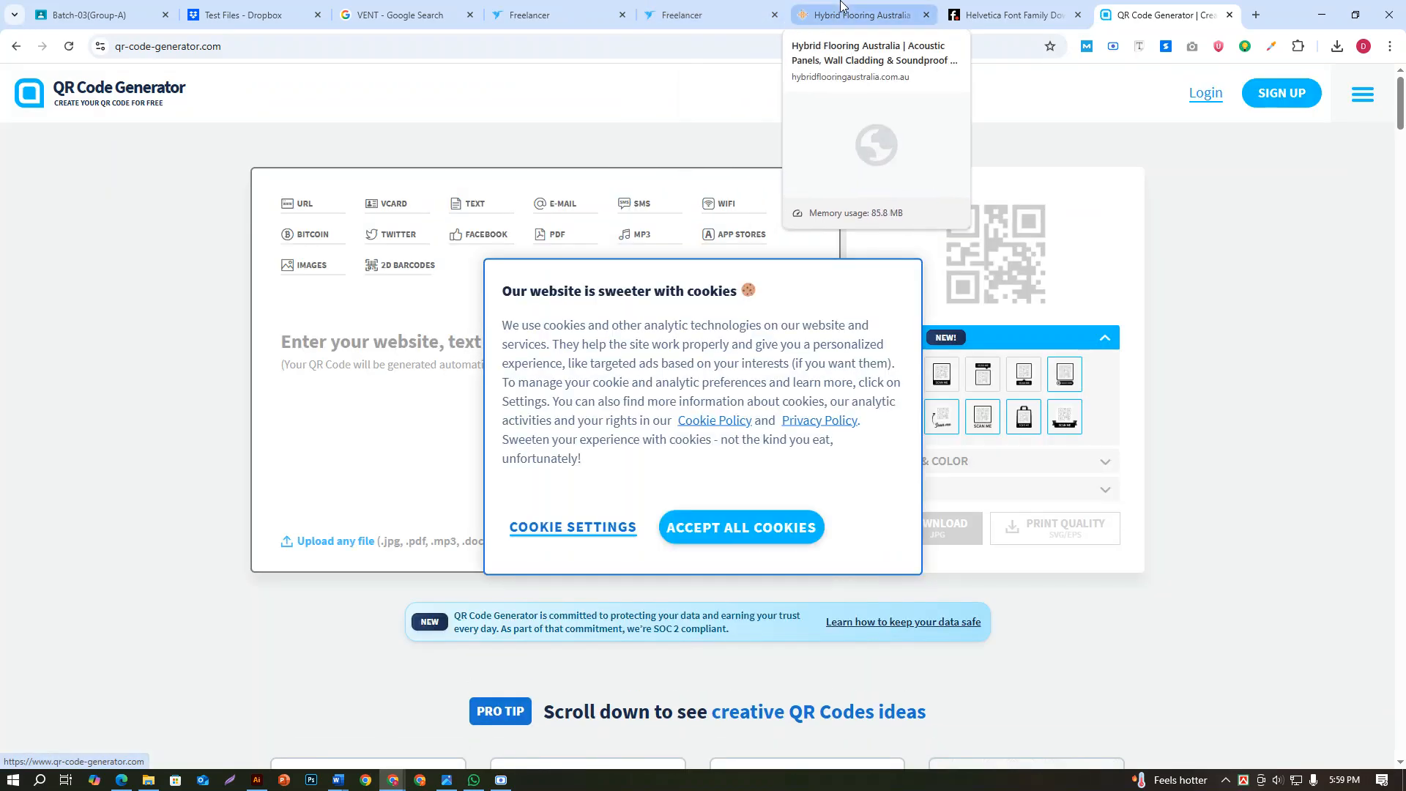
# Copy the web address hybridflooringaustralia.com.au from the open Hybrid Flooring Australia site and return to the QR Code Generator page
pyautogui.click(842, 7)
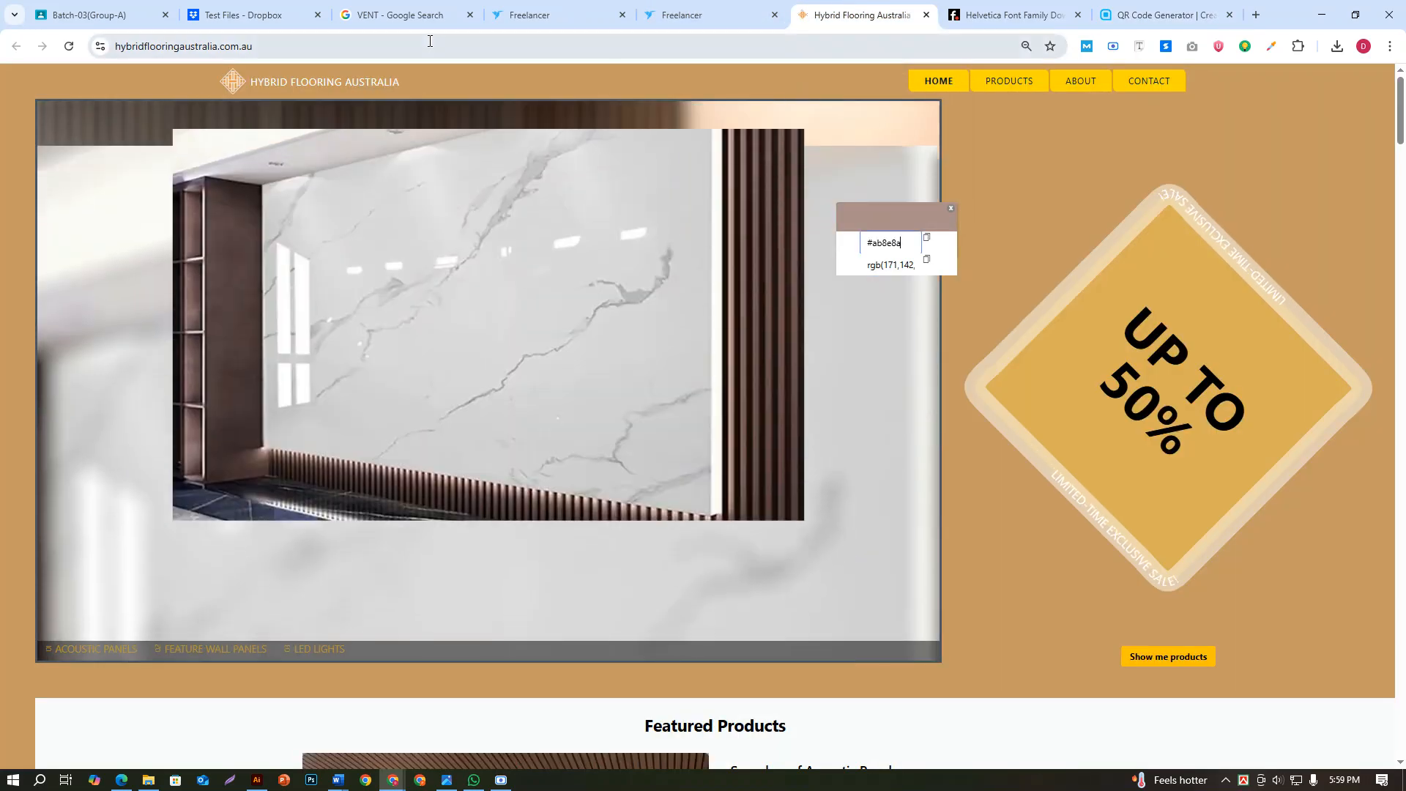
pyautogui.moveTo(304, 46); pyautogui.dragTo(6, 77)
pyautogui.hotkey('ctrl', 'c')
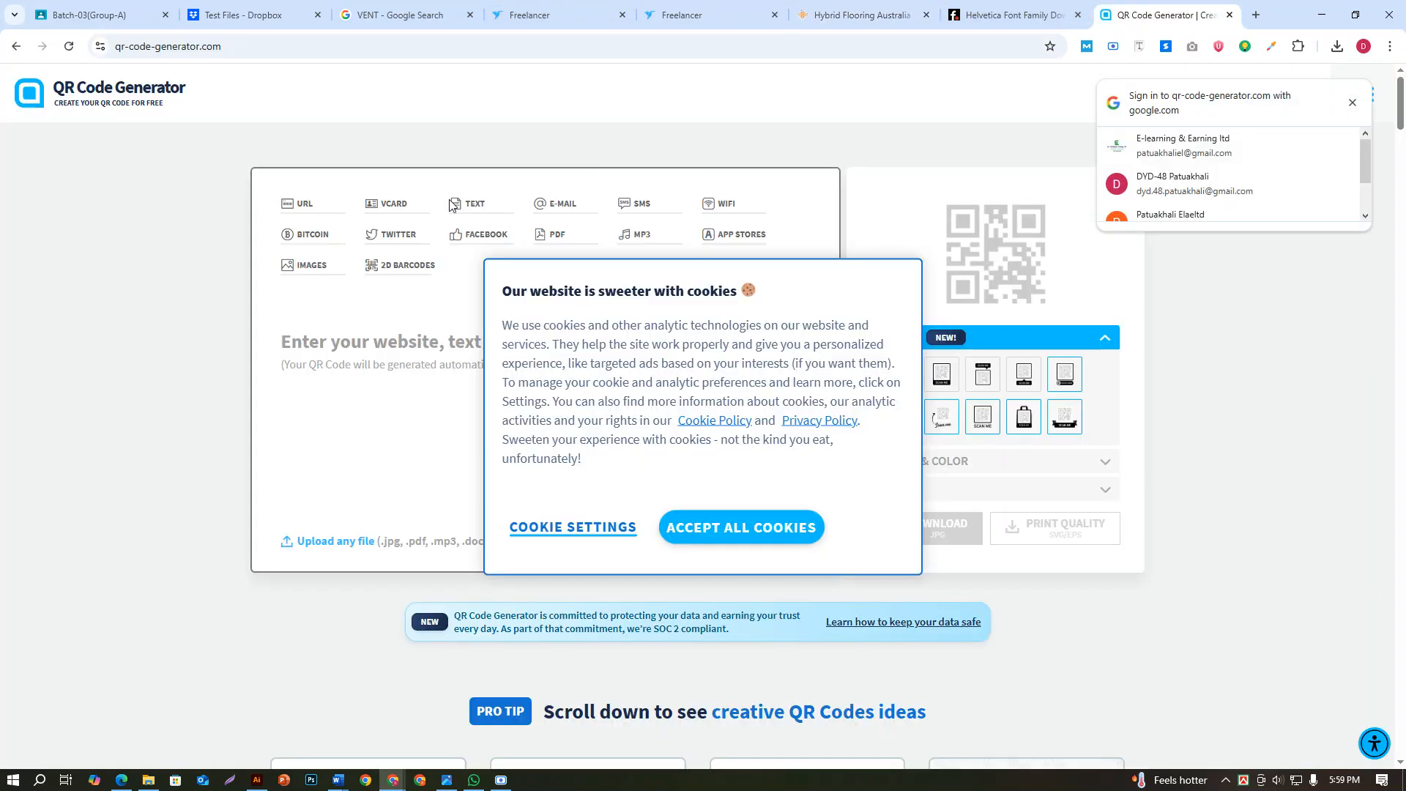
pyautogui.click(1164, 14)
pyautogui.click(298, 203)
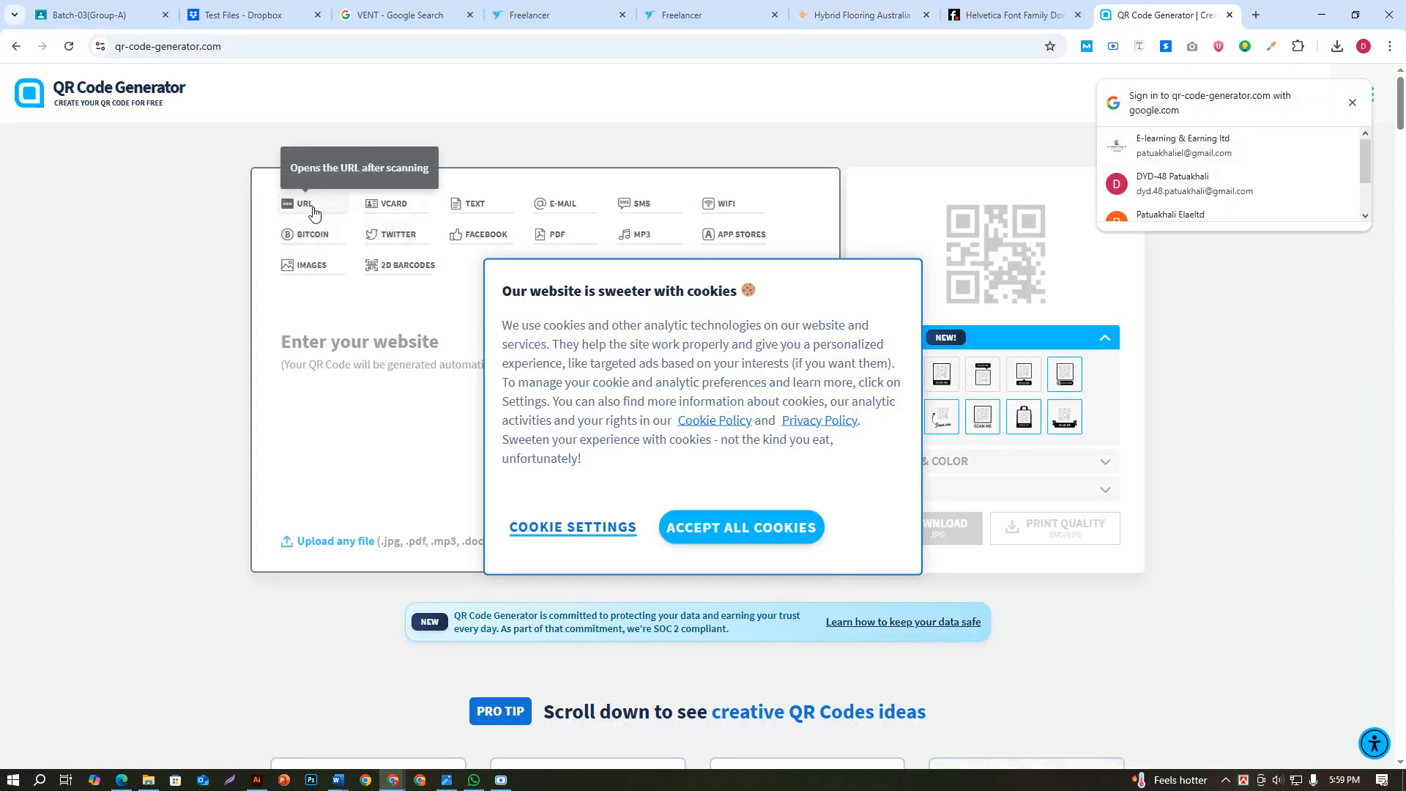
pyautogui.click(735, 541)
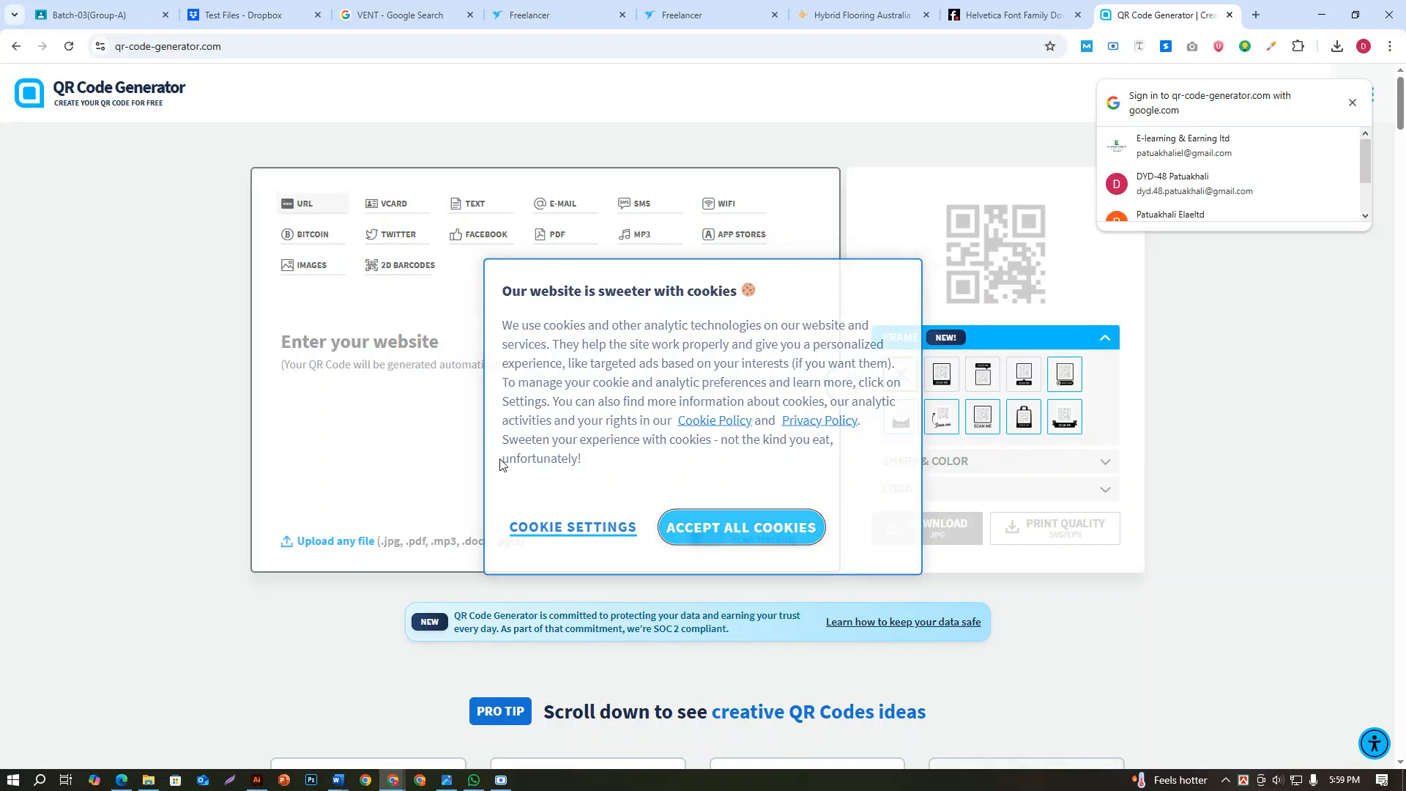
pyautogui.click(447, 339)
pyautogui.hotkey('ctrl', 'v')
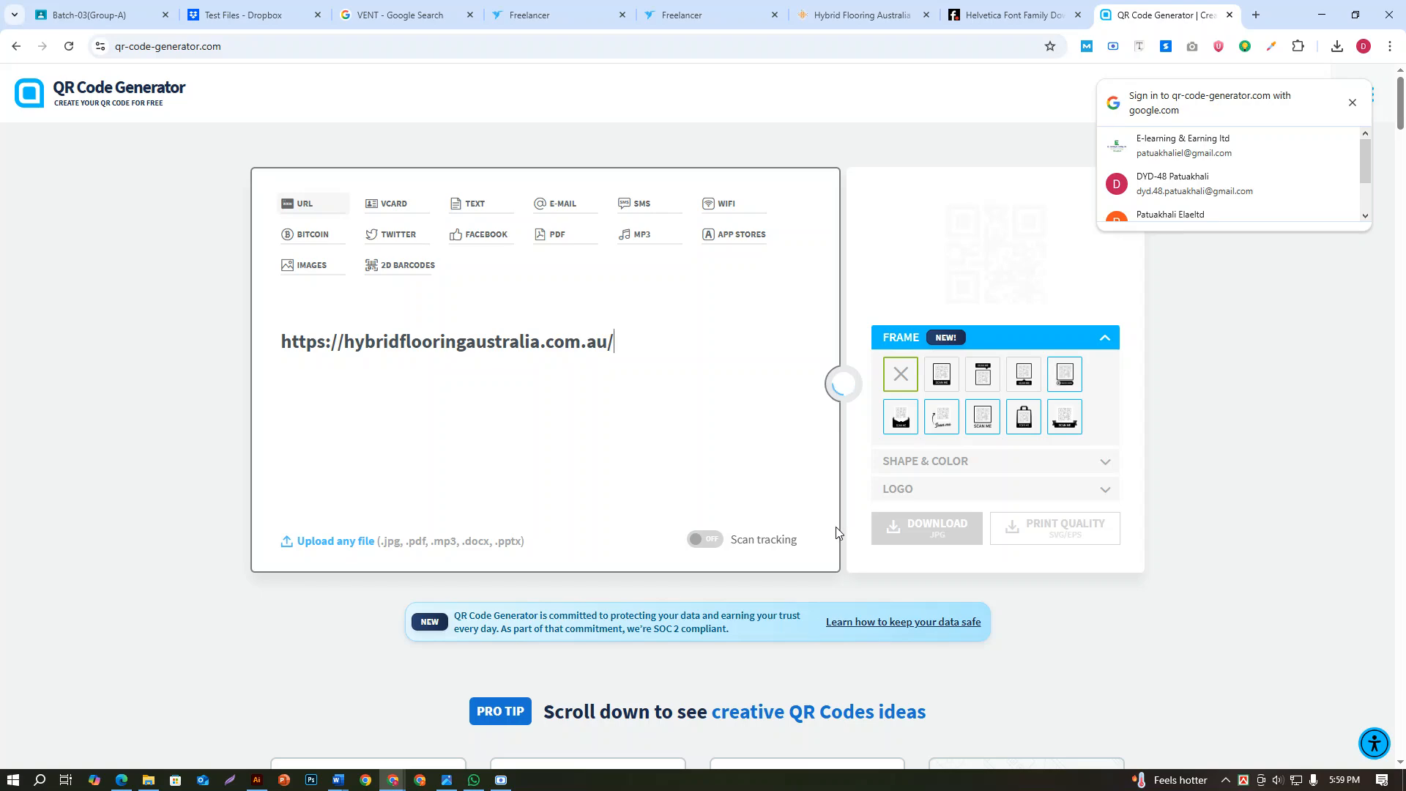
pyautogui.click(963, 524)
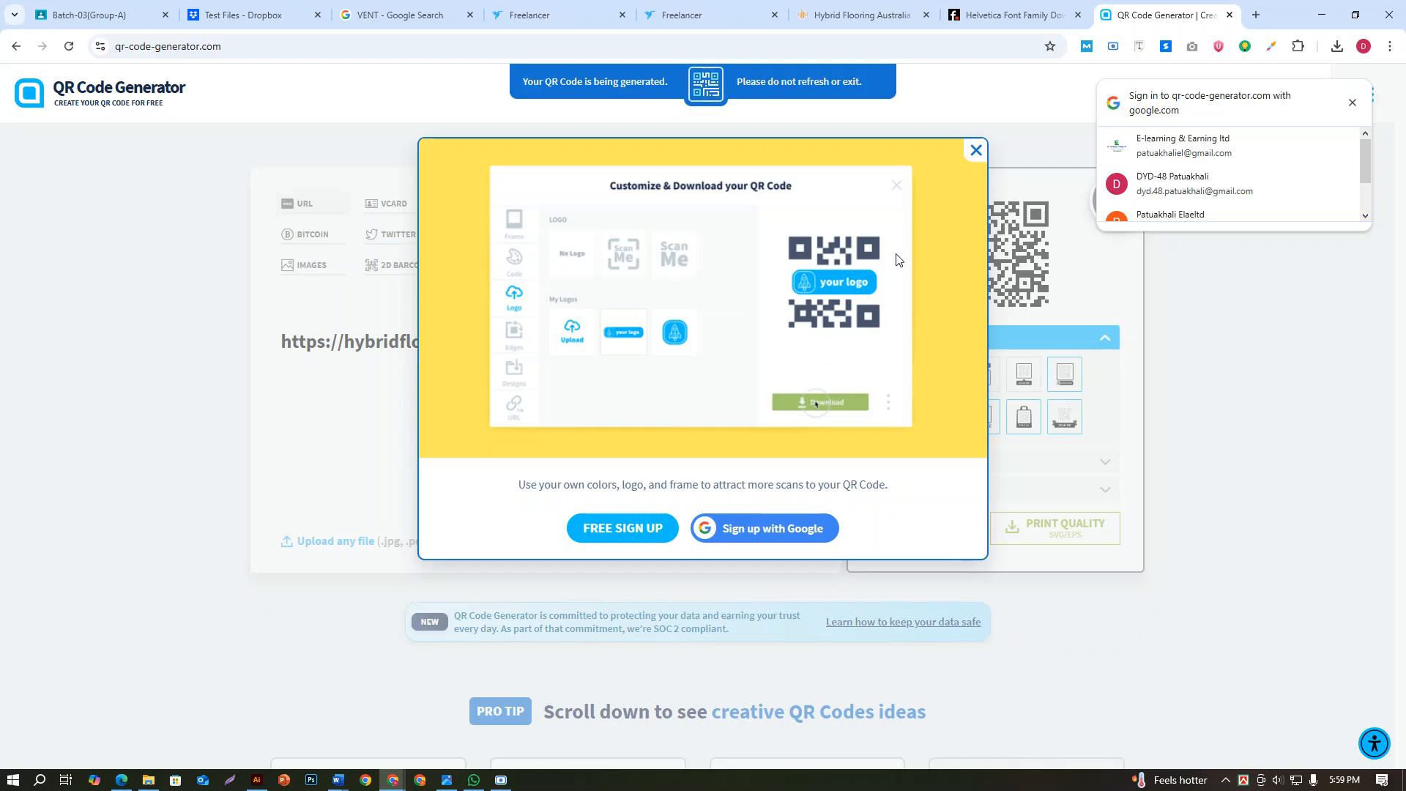
pyautogui.click(975, 150)
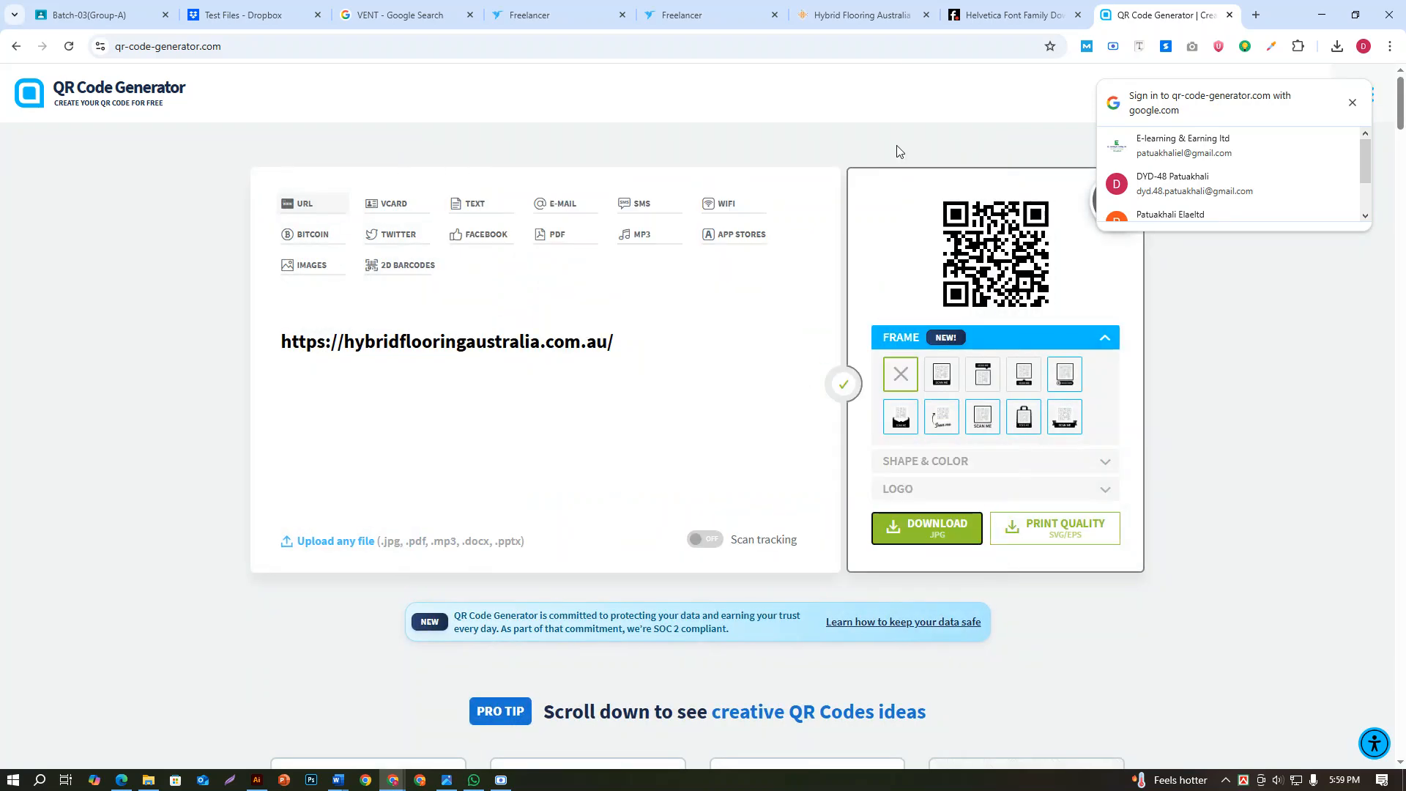
# Go back to the search results, try The QR Code Generator site as an alternative, and return to the results
pyautogui.click(16, 46)
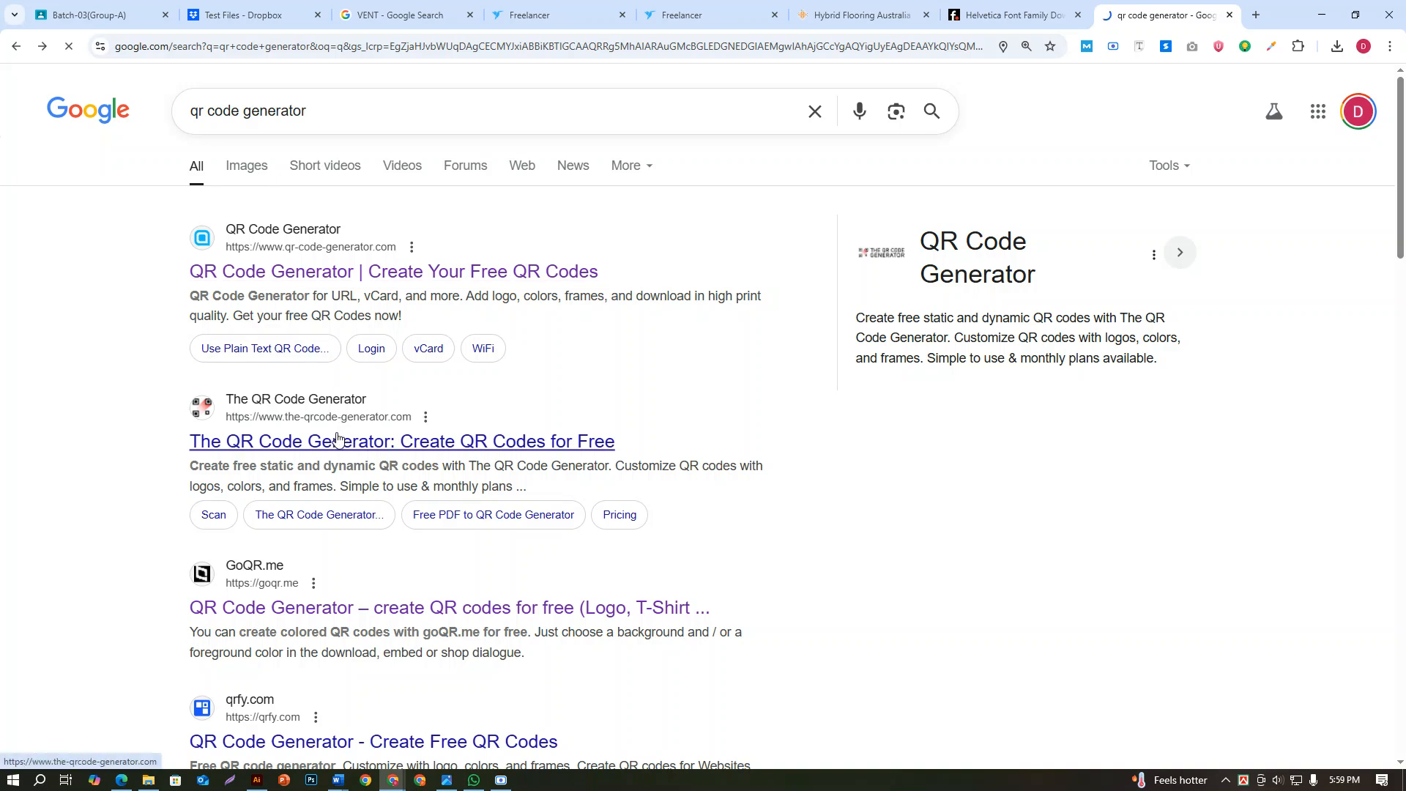
pyautogui.click(334, 436)
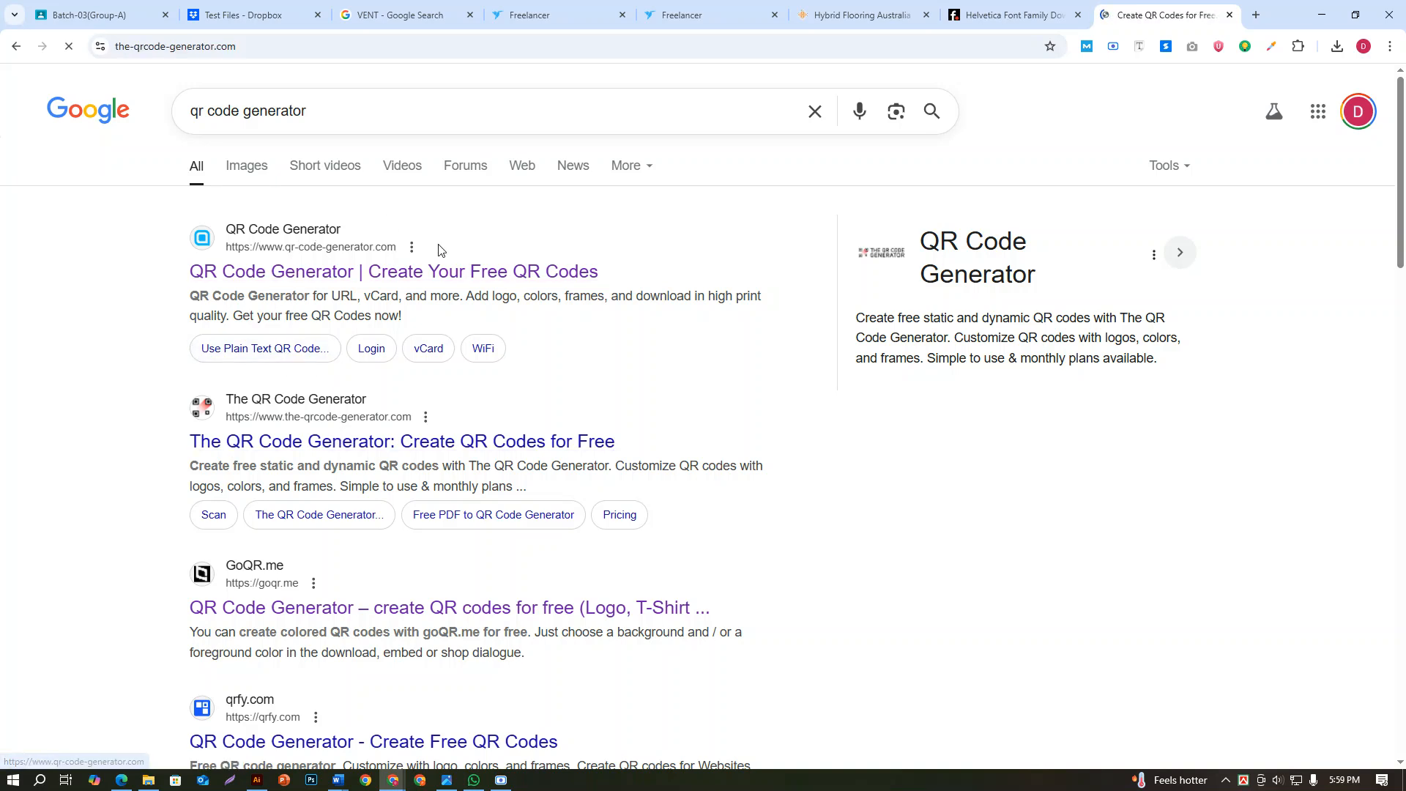
pyautogui.click(16, 46)
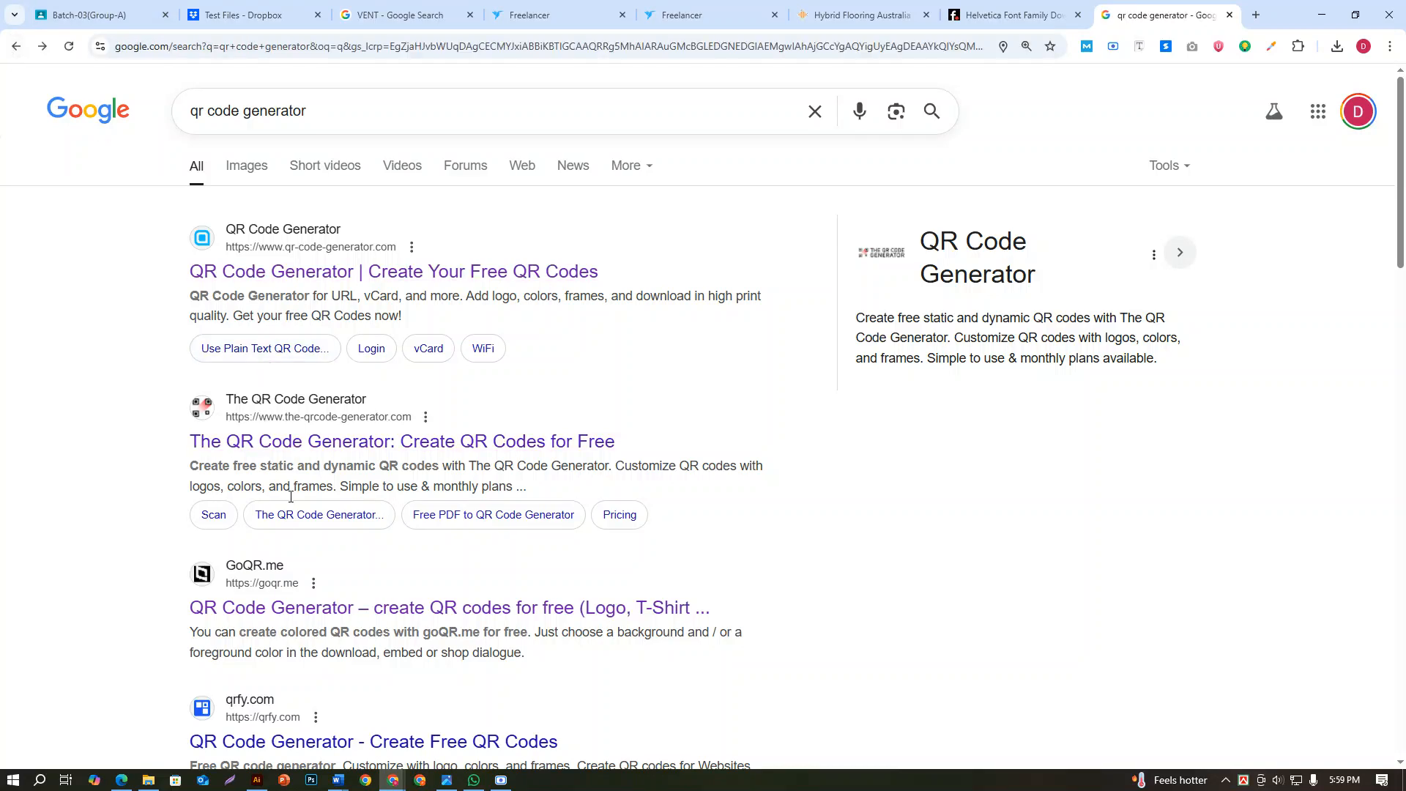
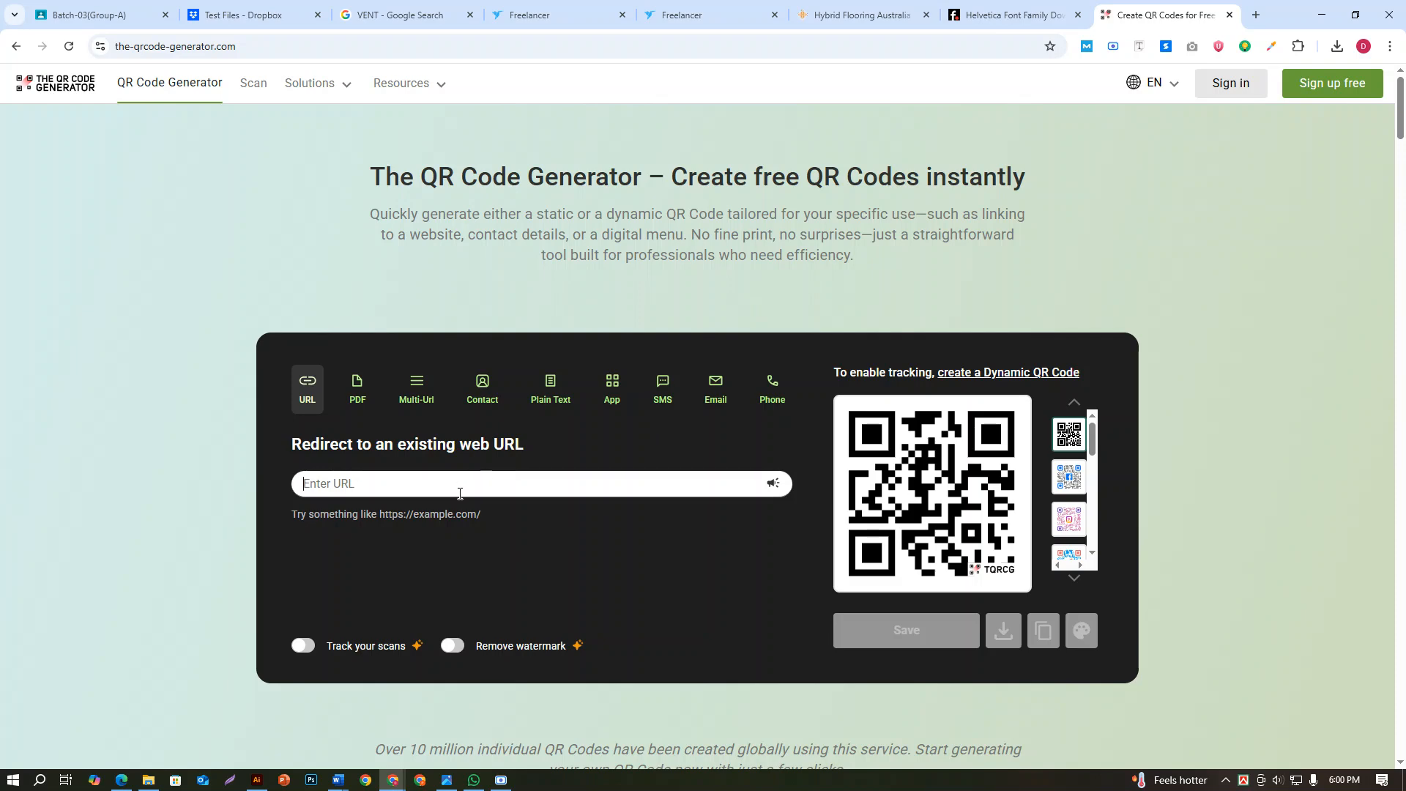
pyautogui.write('https://hybridflooringaustralia.com.au/')
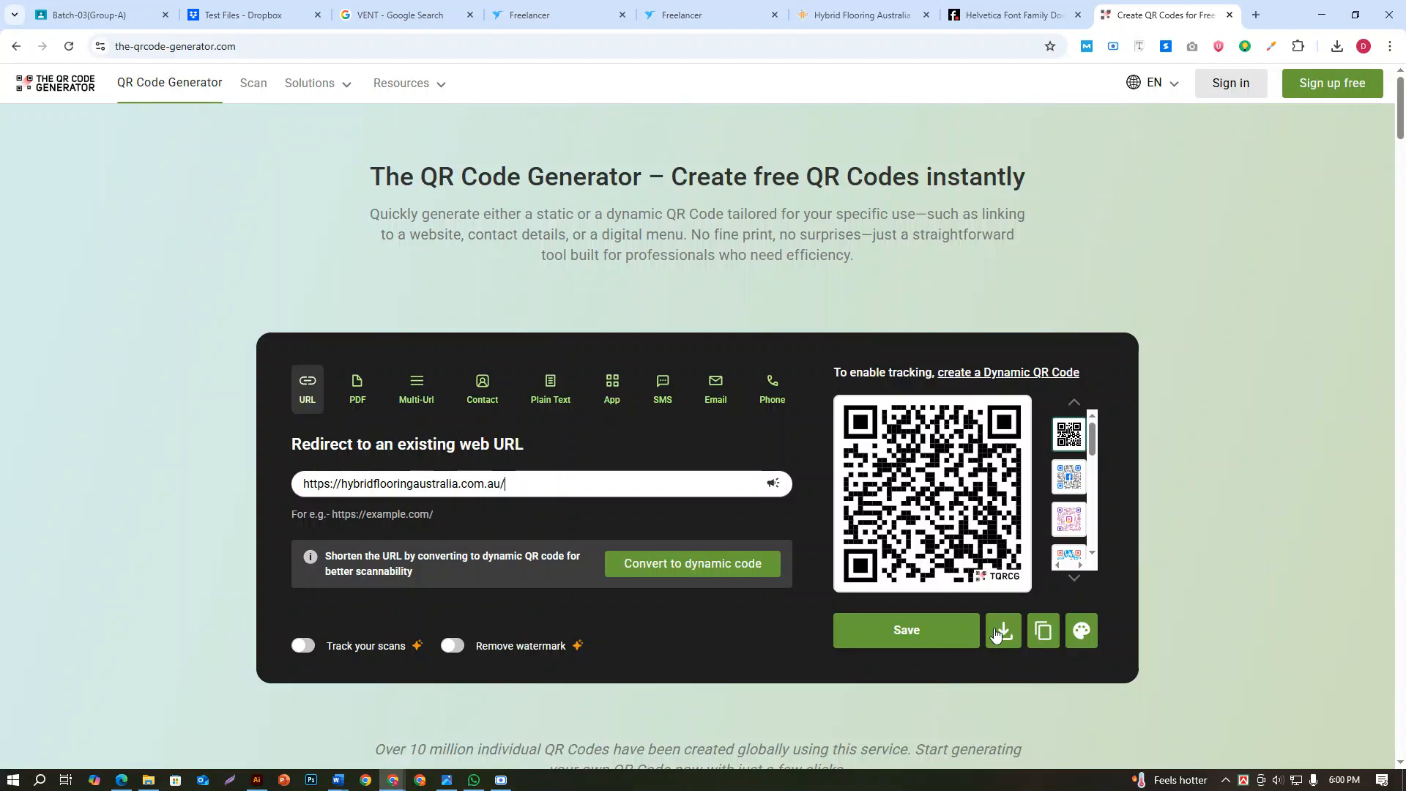
pyautogui.click(1000, 631)
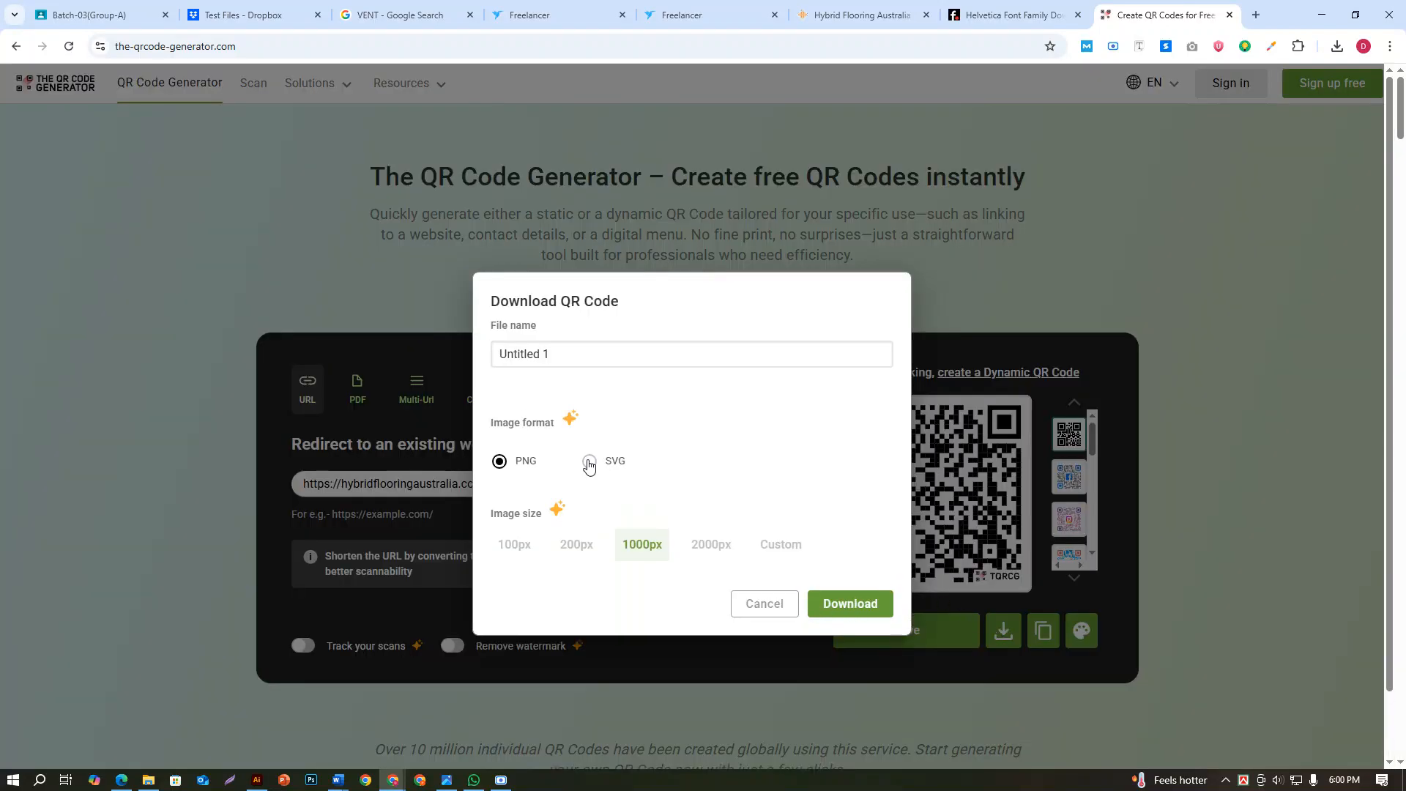
pyautogui.click(589, 460)
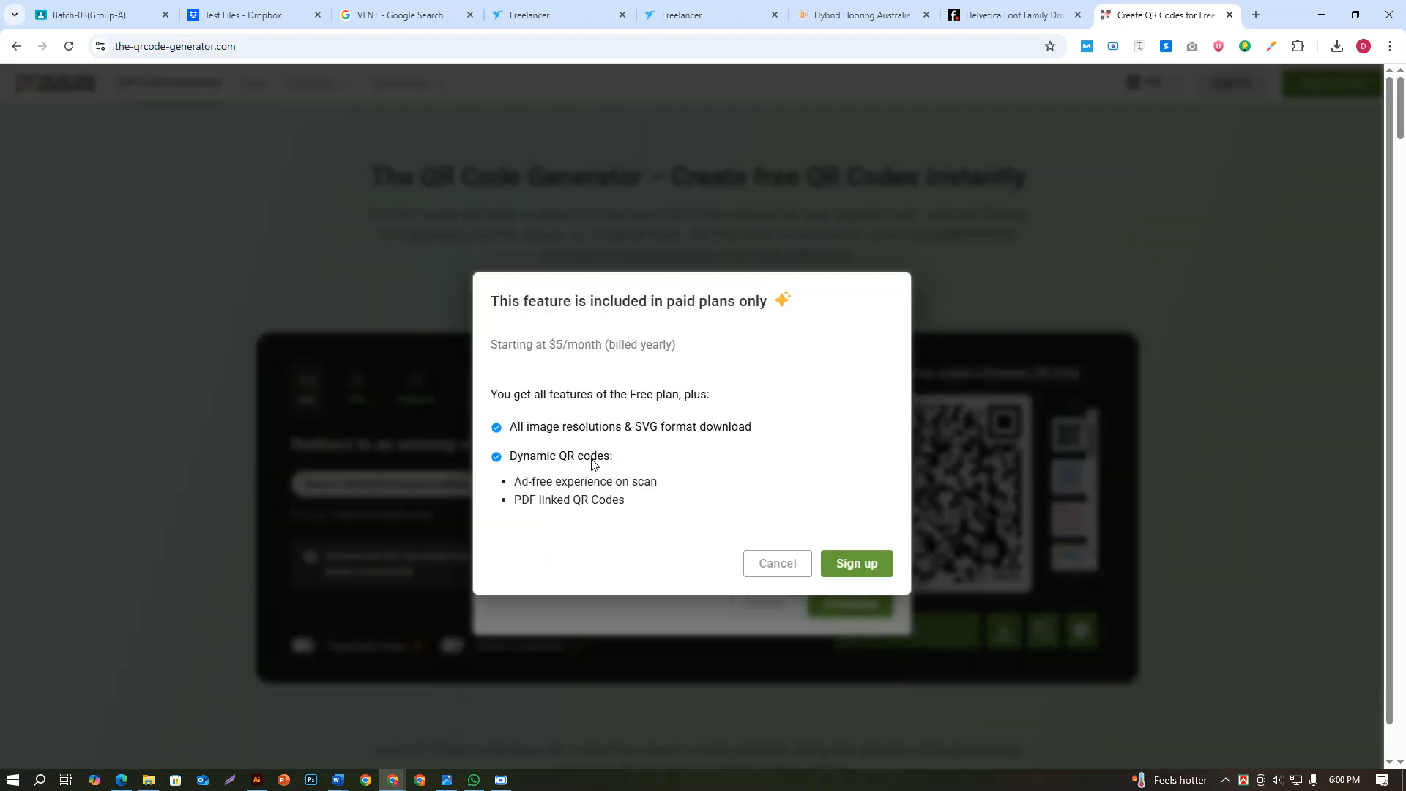
pyautogui.click(780, 567)
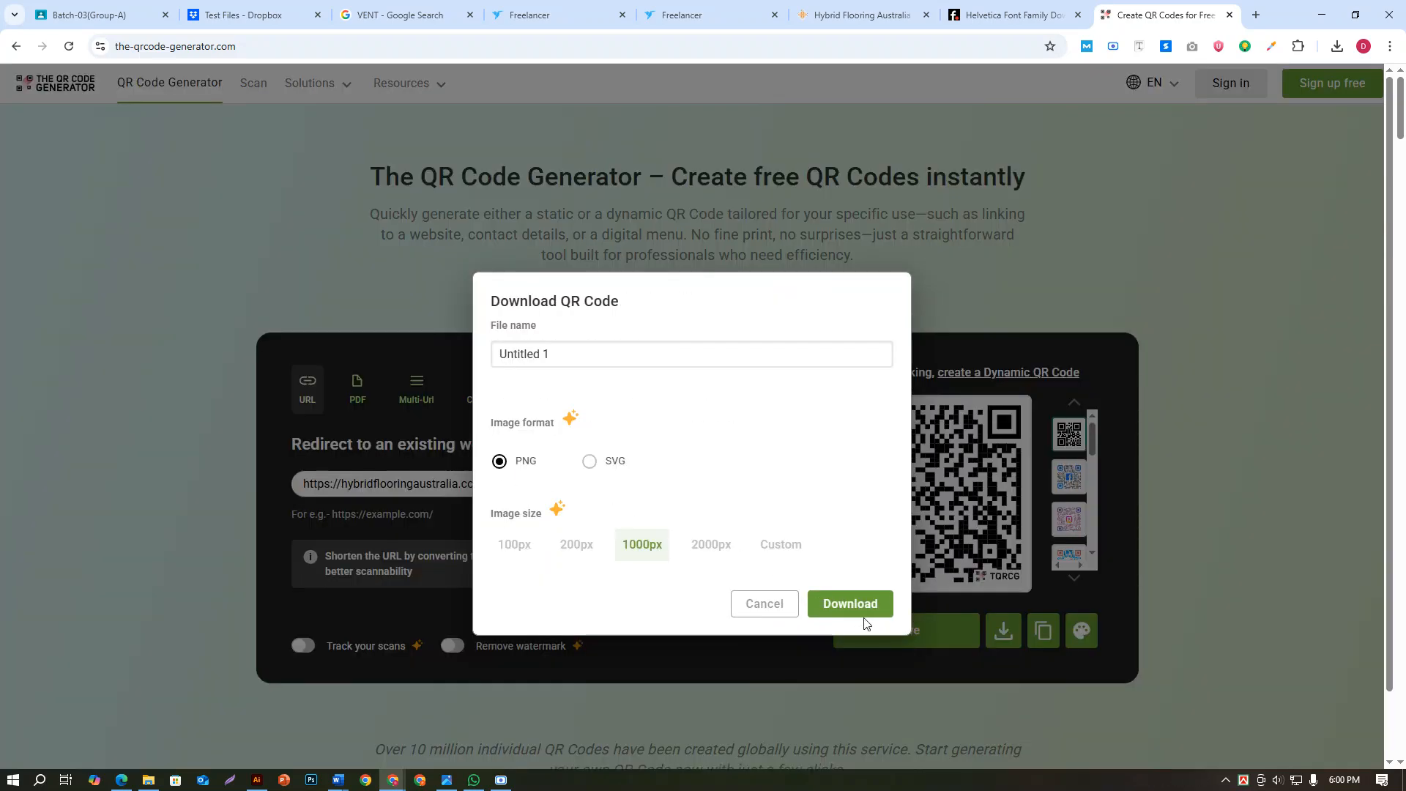
pyautogui.click(849, 603)
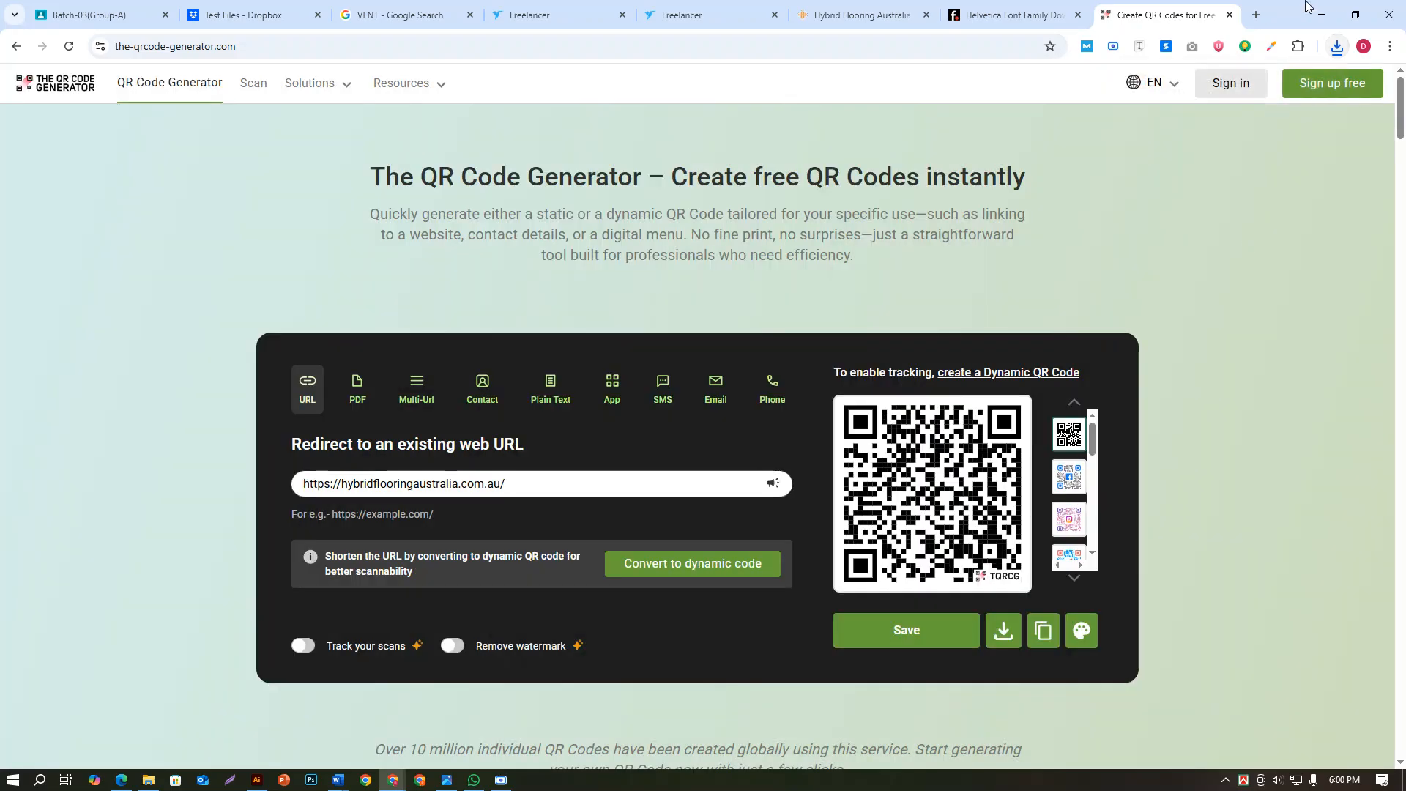
# Return to Illustrator and place the downloaded Untitled 1 QR image on the empty canvas beside the back card, about 0.86 in square
pyautogui.click(1311, 24)
pyautogui.click(72, 10)
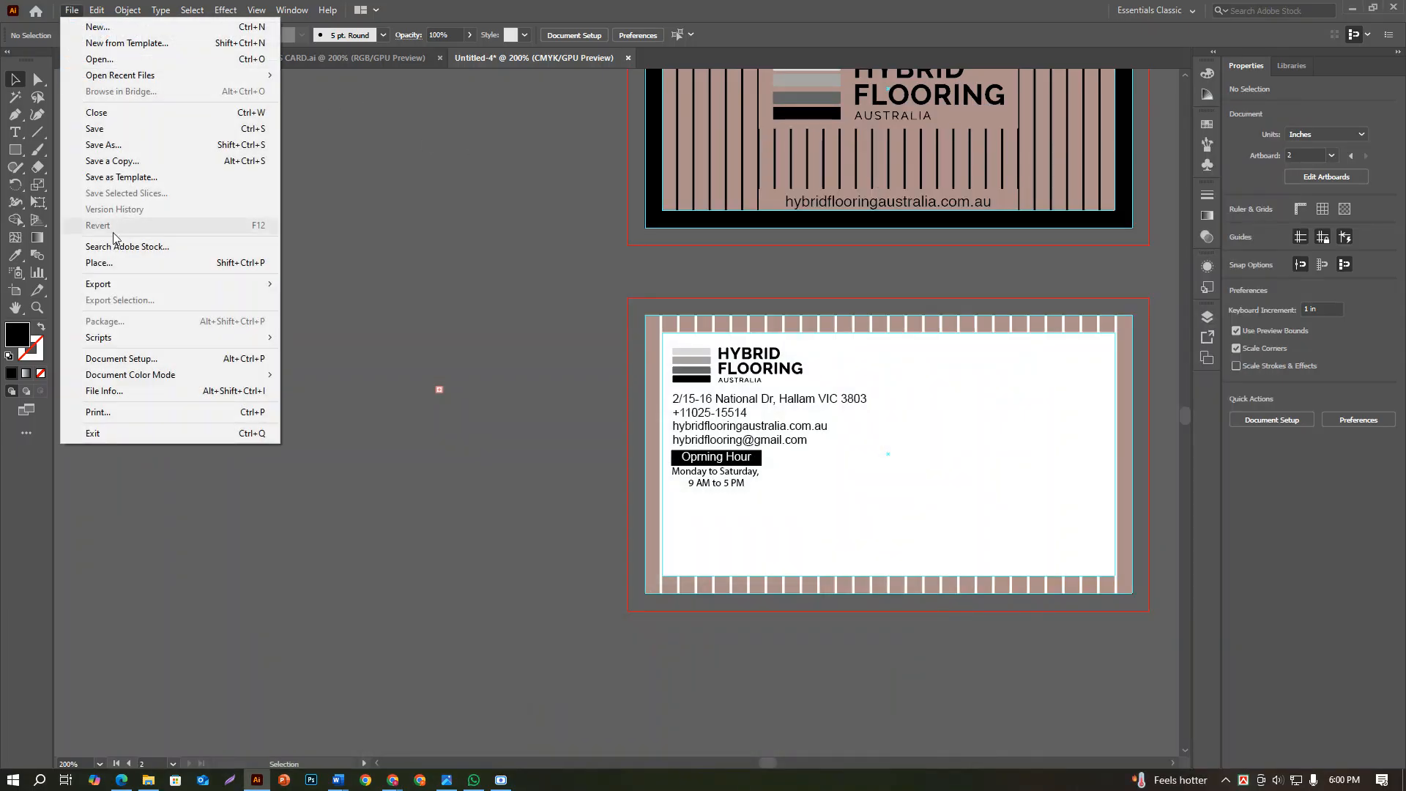
pyautogui.click(115, 264)
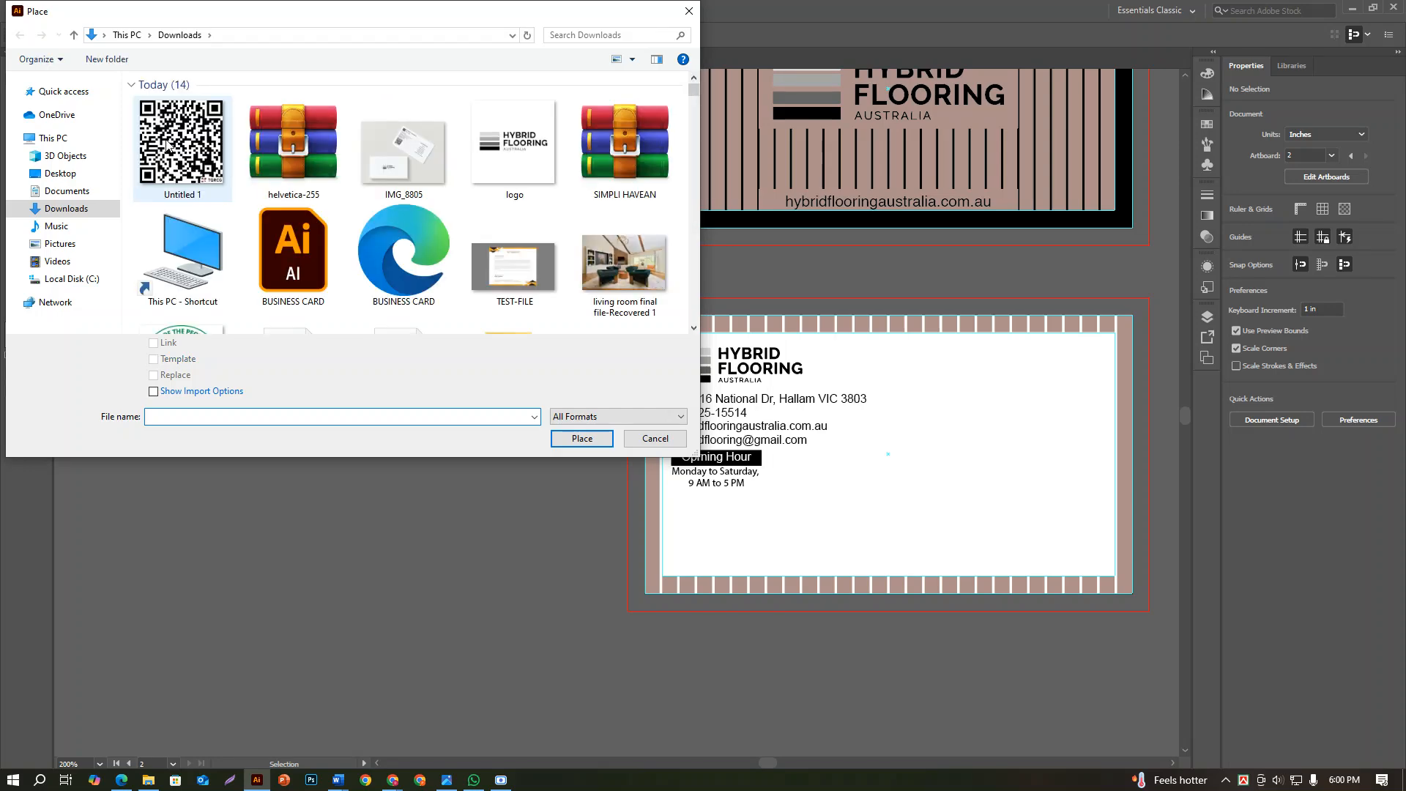
pyautogui.click(582, 438)
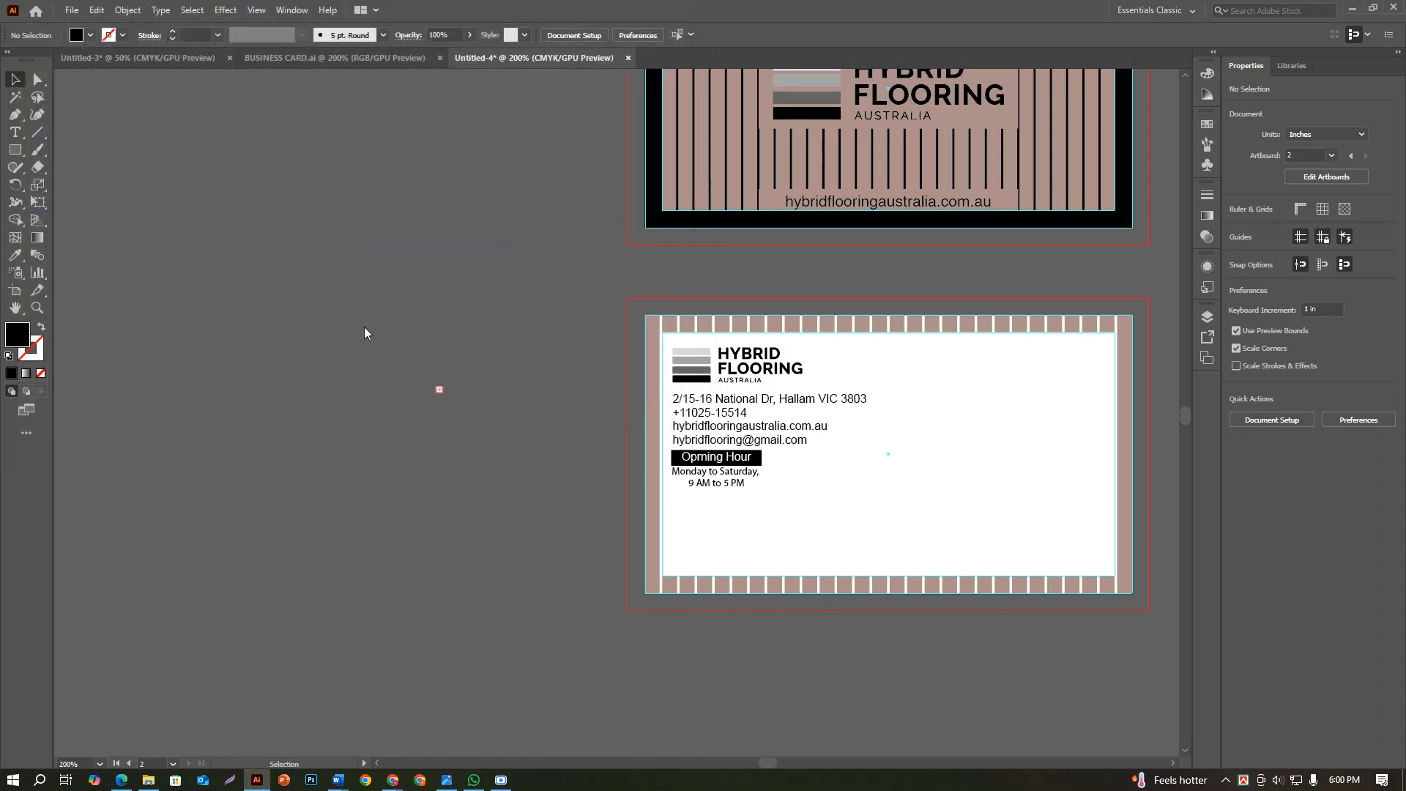
pyautogui.moveTo(422, 430); pyautogui.dragTo(543, 552)
# Set the placed QR code's width and height to 0.45 in each
pyautogui.scroll(6, 512, 552)
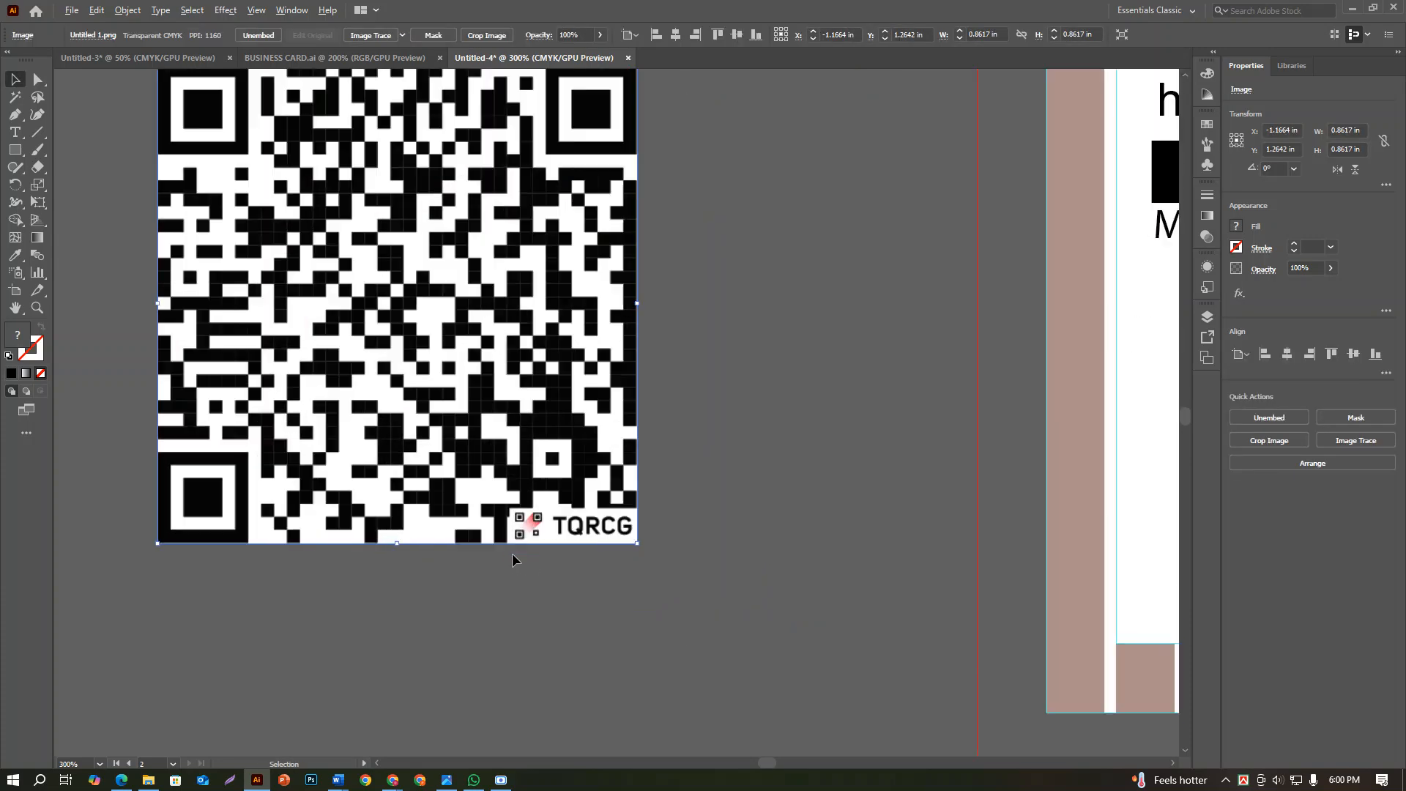
pyautogui.scroll(-5, 578, 537)
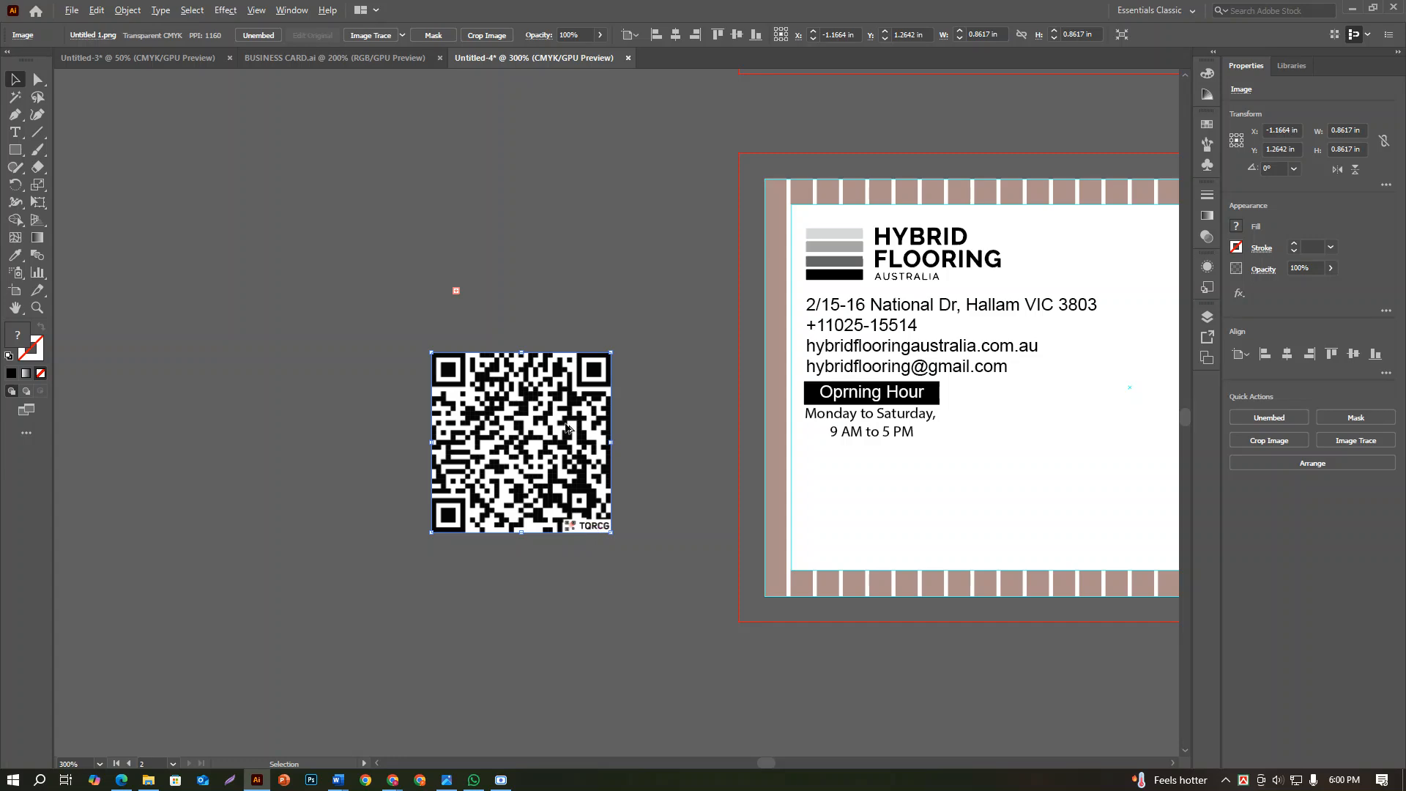
pyautogui.scroll(2, 564, 429)
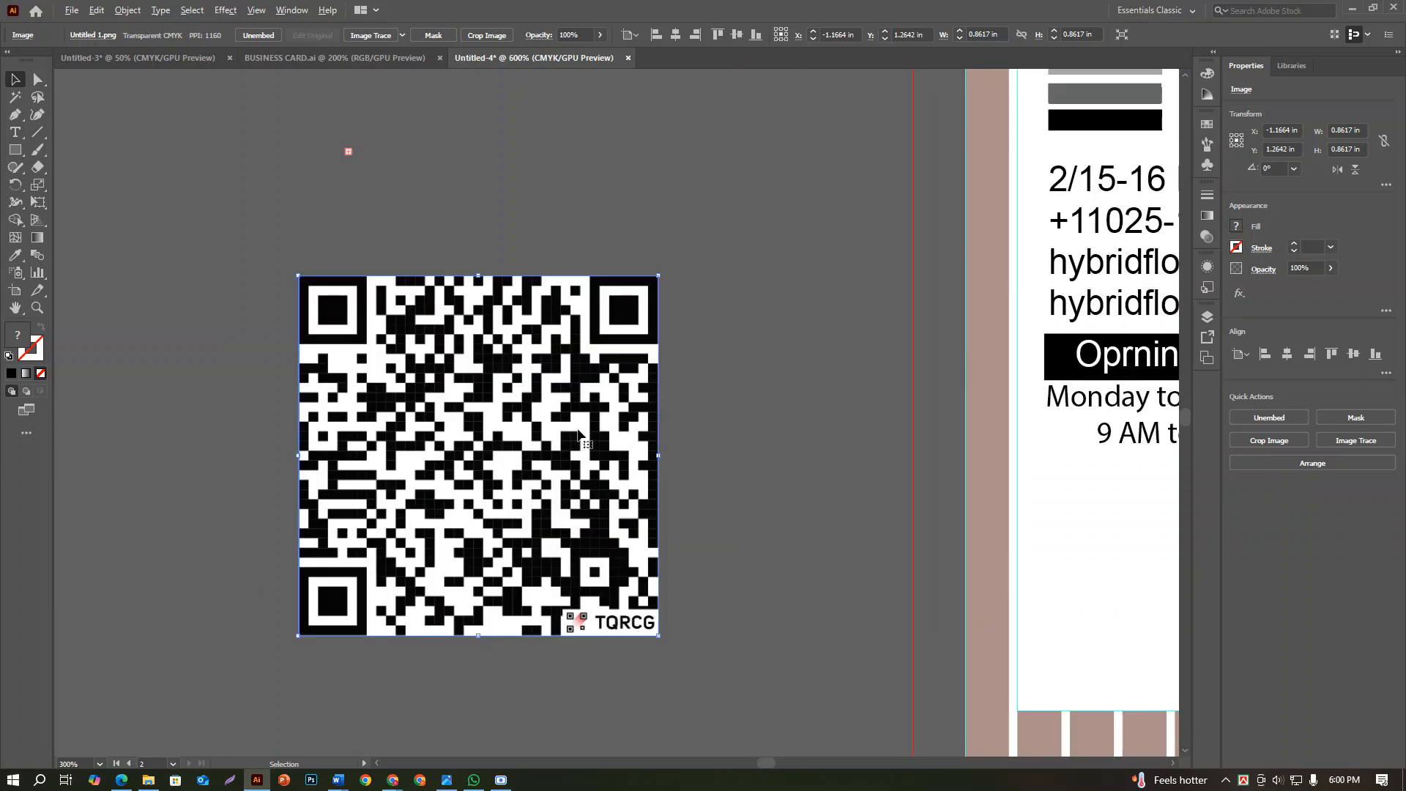
pyautogui.click(1356, 129)
pyautogui.write('0.')
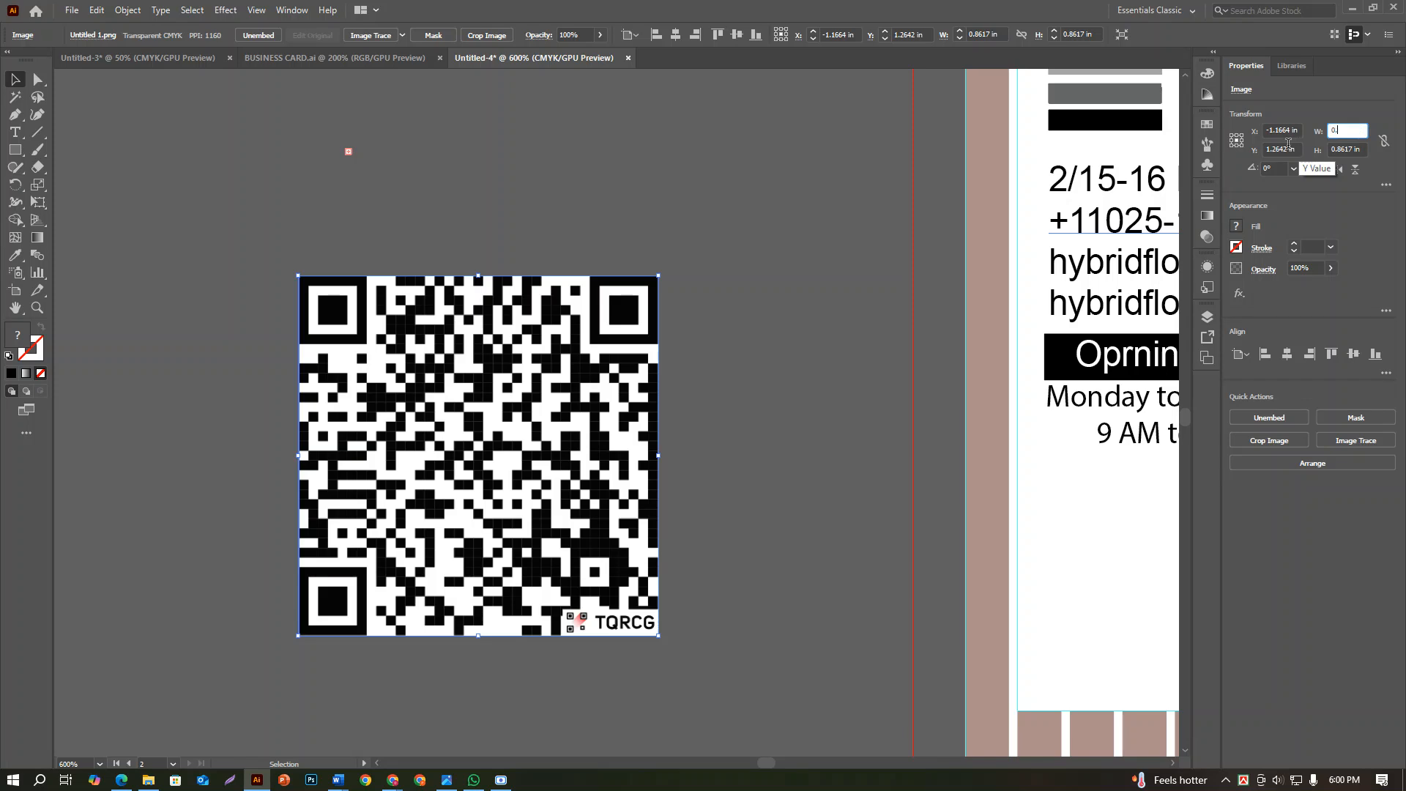
pyautogui.write('45')
pyautogui.click(1360, 150)
pyautogui.write('4')
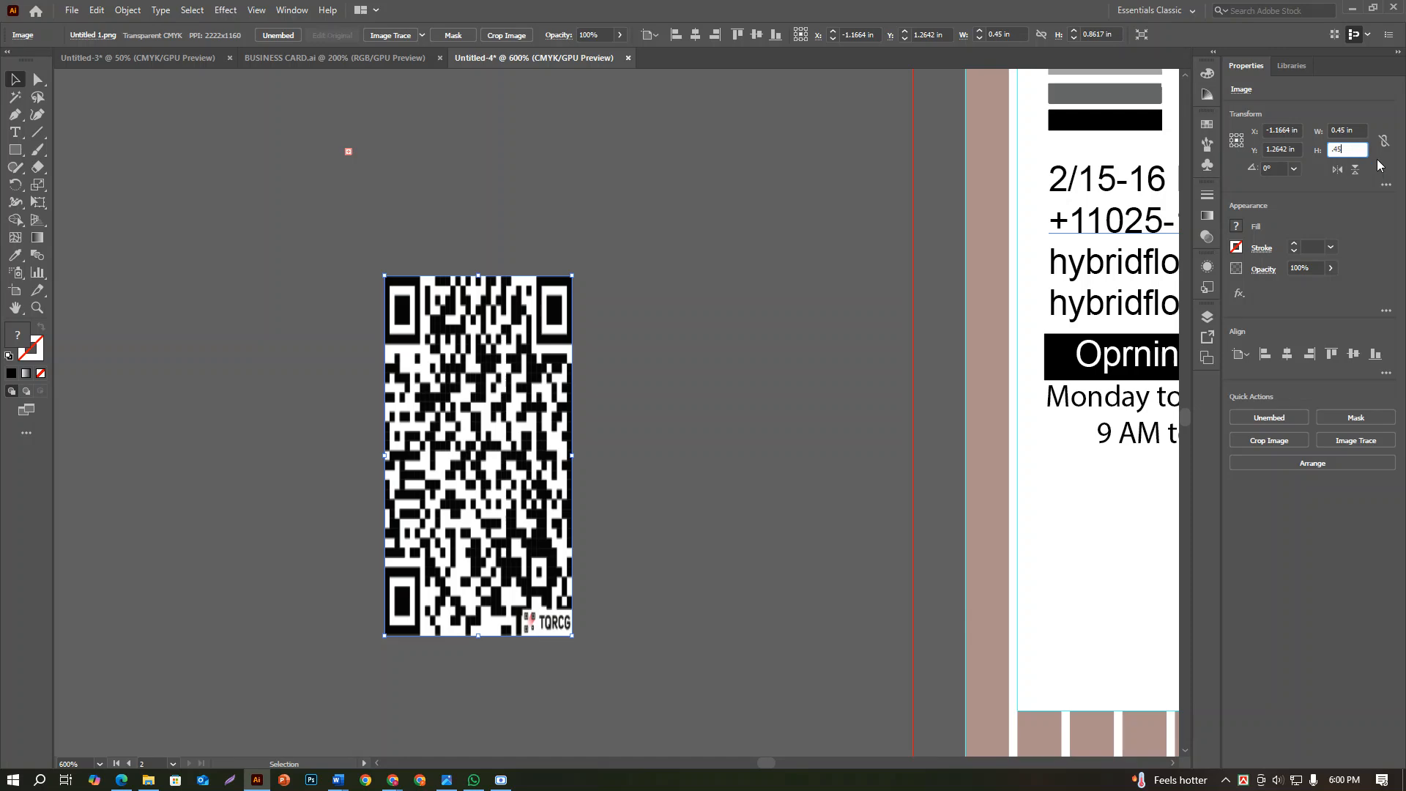
pyautogui.press('Return')
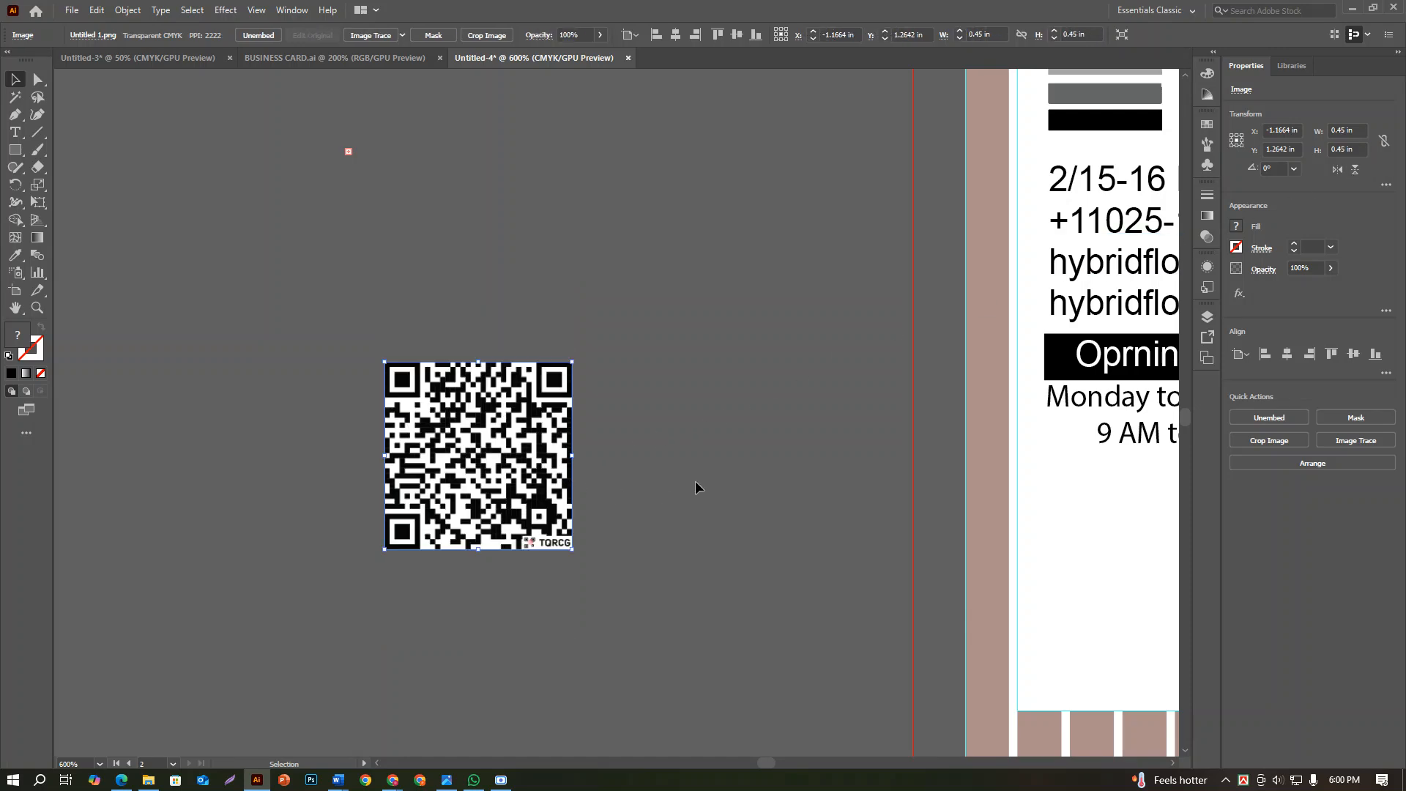
# Move the QR code up a little and duplicate it onto the empty canvas below the original
pyautogui.scroll(-3, 619, 490)
pyautogui.moveTo(578, 486); pyautogui.dragTo(537, 391)
pyautogui.click(675, 469)
pyautogui.moveTo(542, 407); pyautogui.dragTo(603, 578)
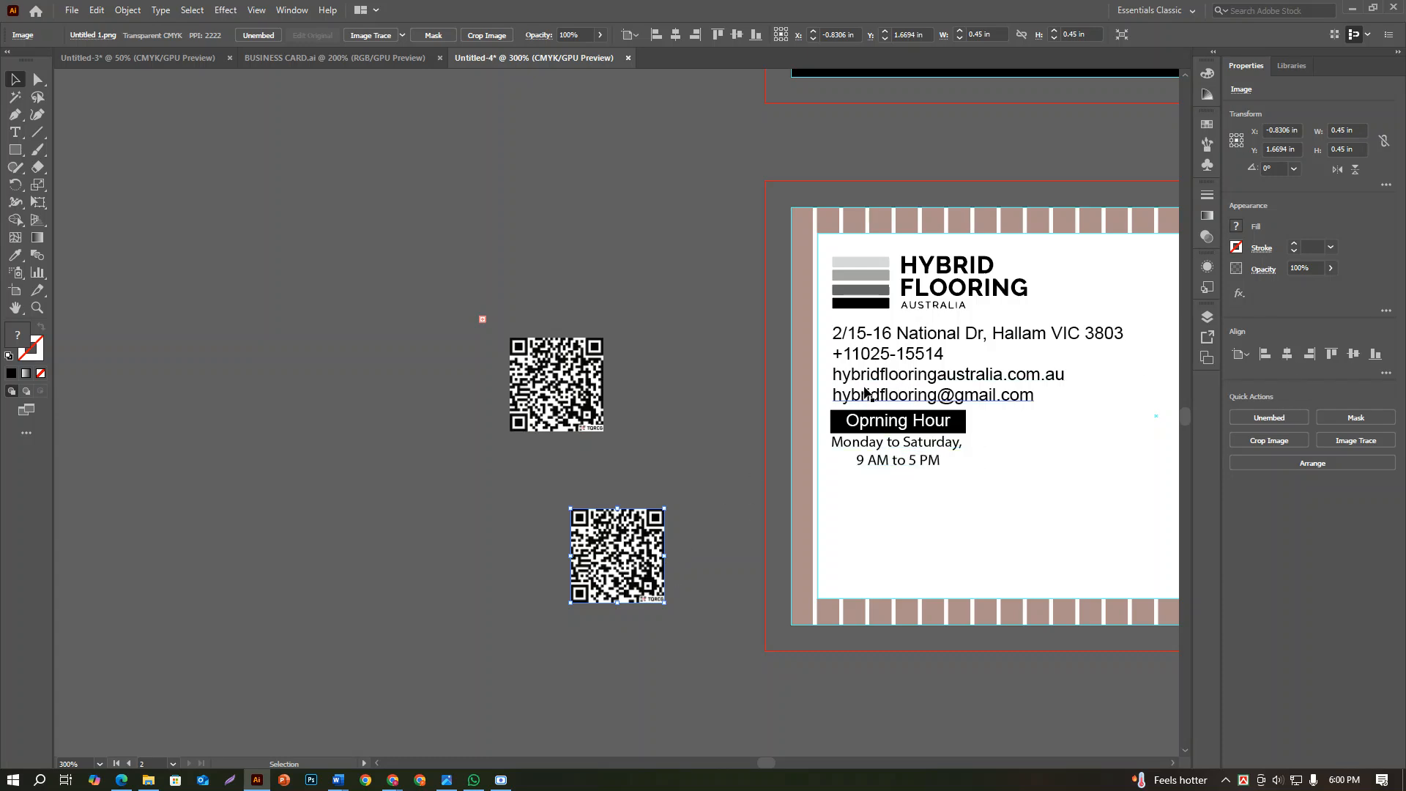
pyautogui.click(128, 10)
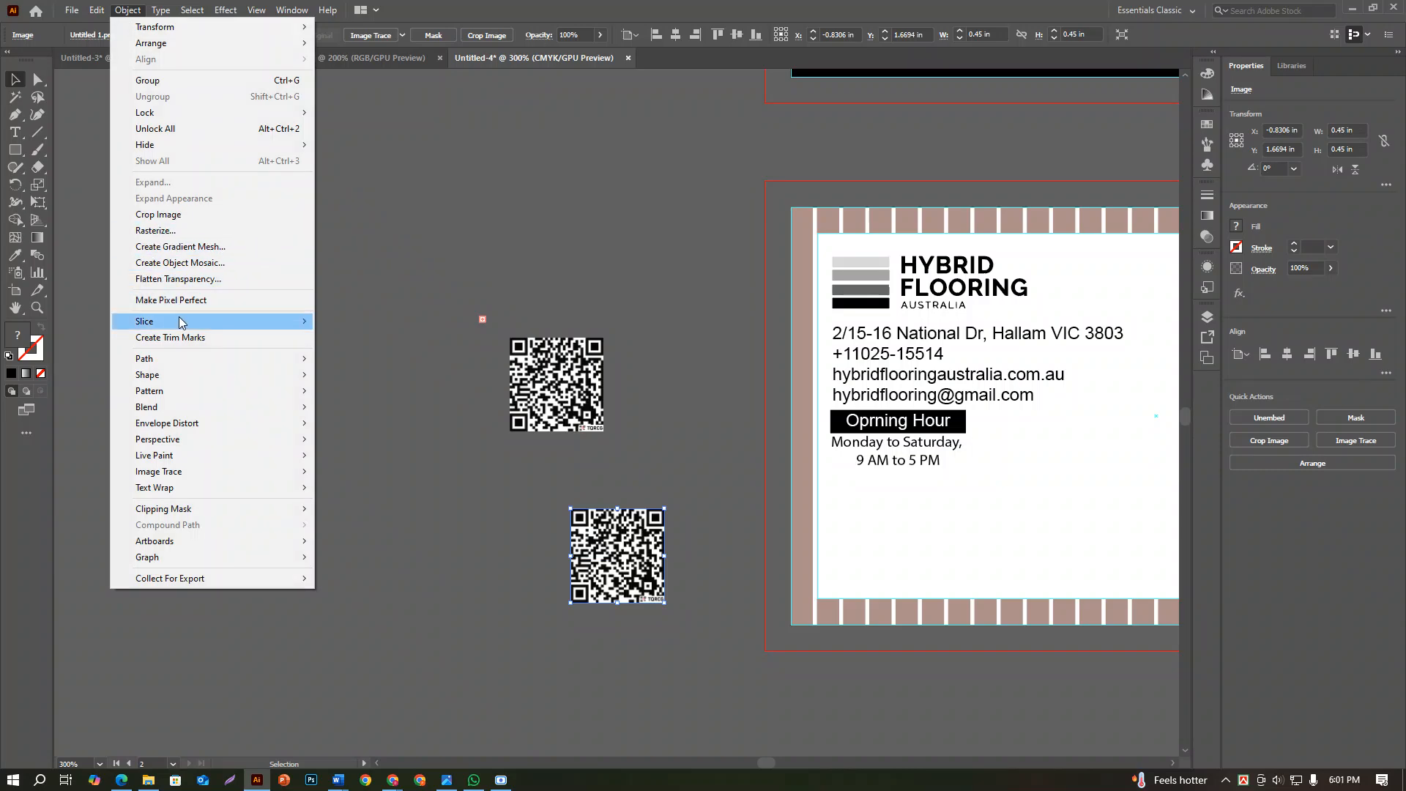
pyautogui.moveTo(85, 7)
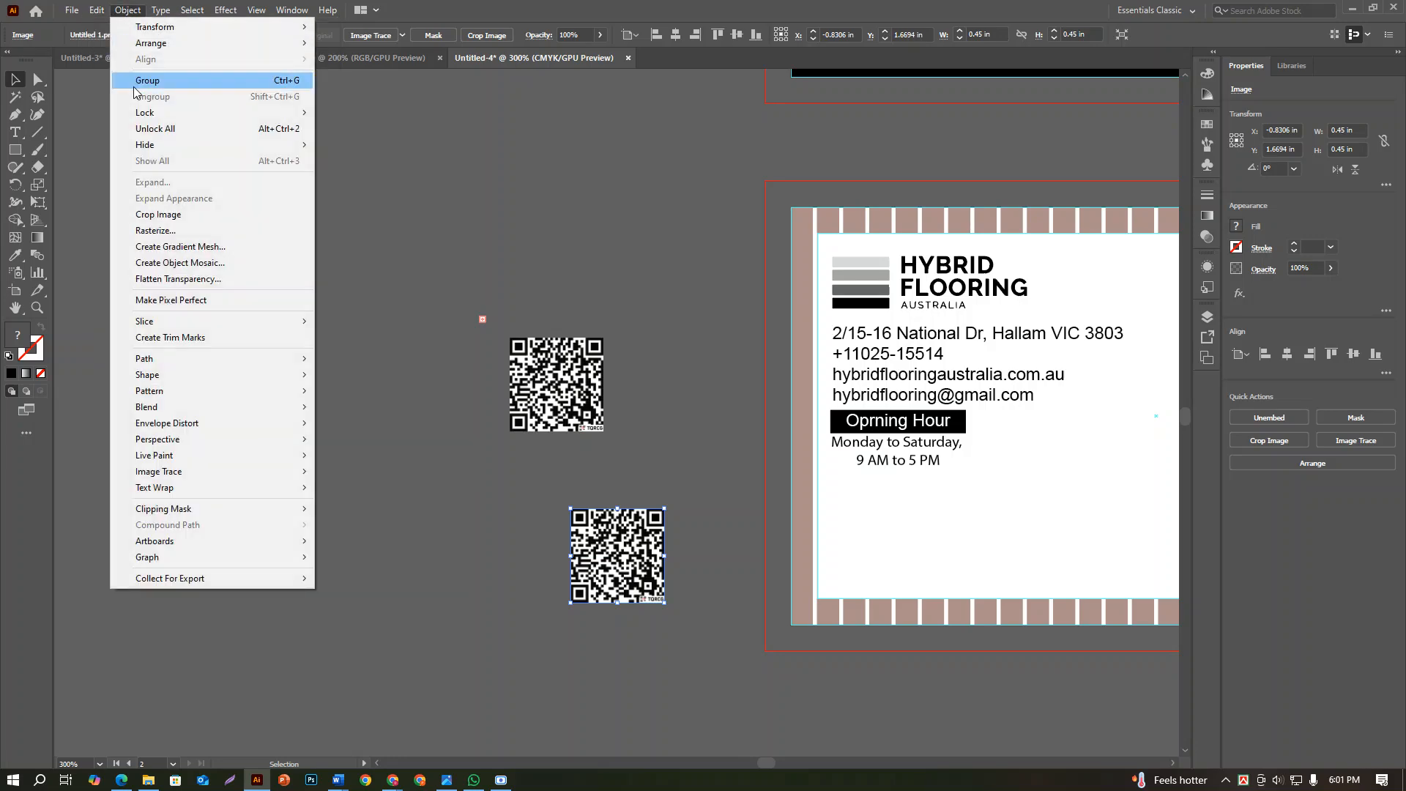
pyautogui.click(403, 189)
# Shift the lower QR code copy sideways so it sits roughly beneath the original, and deselect it
pyautogui.scroll(2, 611, 562)
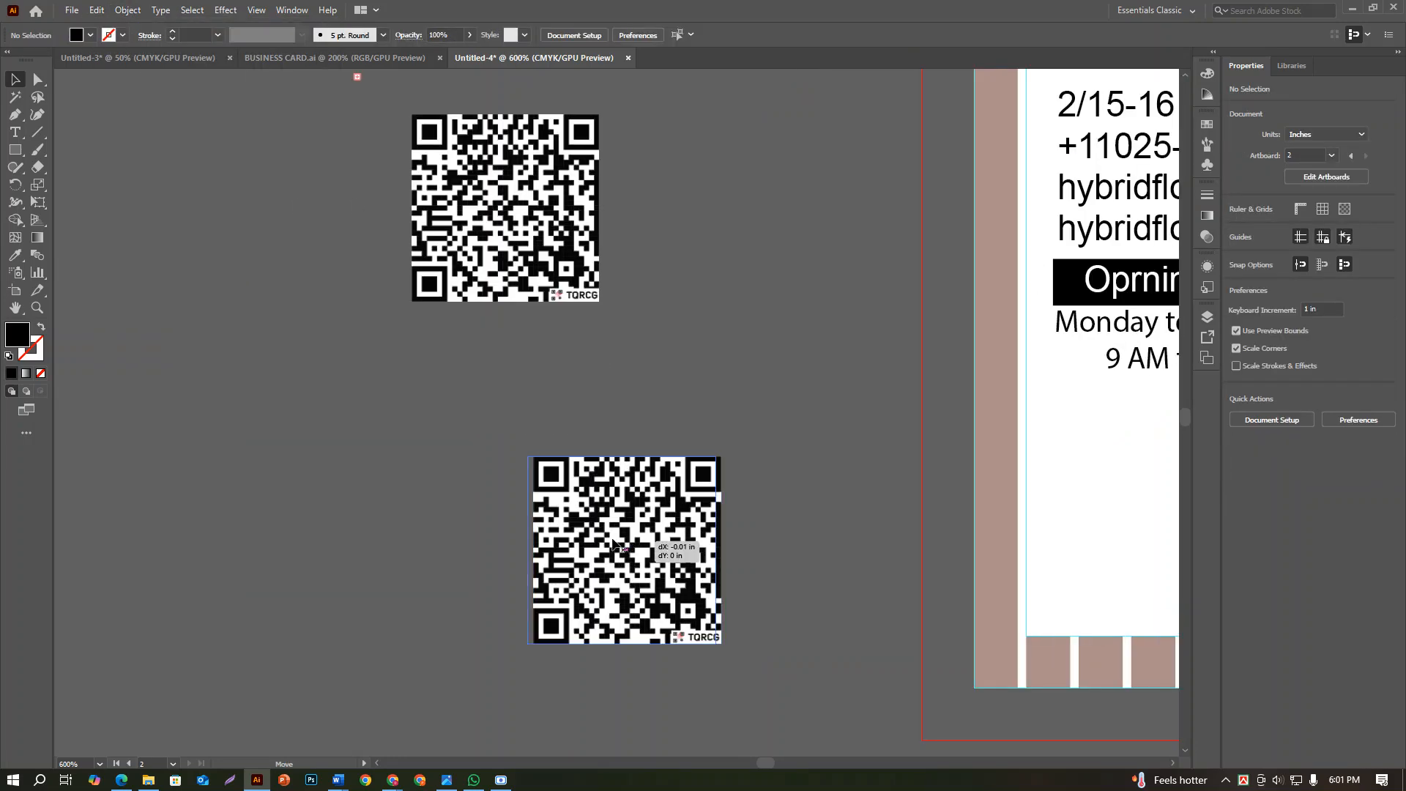
pyautogui.moveTo(647, 543); pyautogui.dragTo(502, 537)
pyautogui.click(614, 527)
pyautogui.scroll(1, 87, 192)
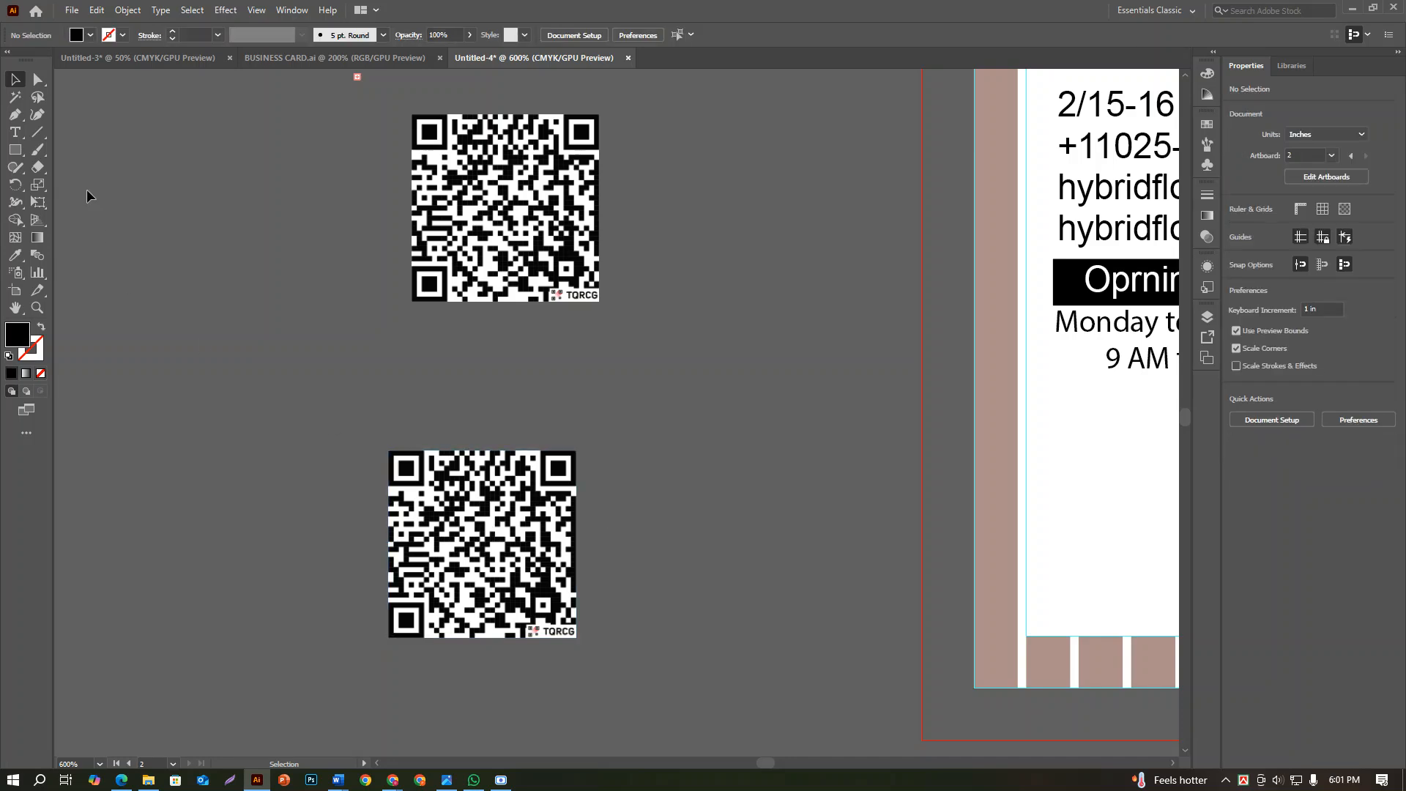
# Draw a rectangle beside the lower QR code and set its width and height to 0.46 in each
pyautogui.click(9, 150)
pyautogui.moveTo(672, 380); pyautogui.dragTo(765, 484)
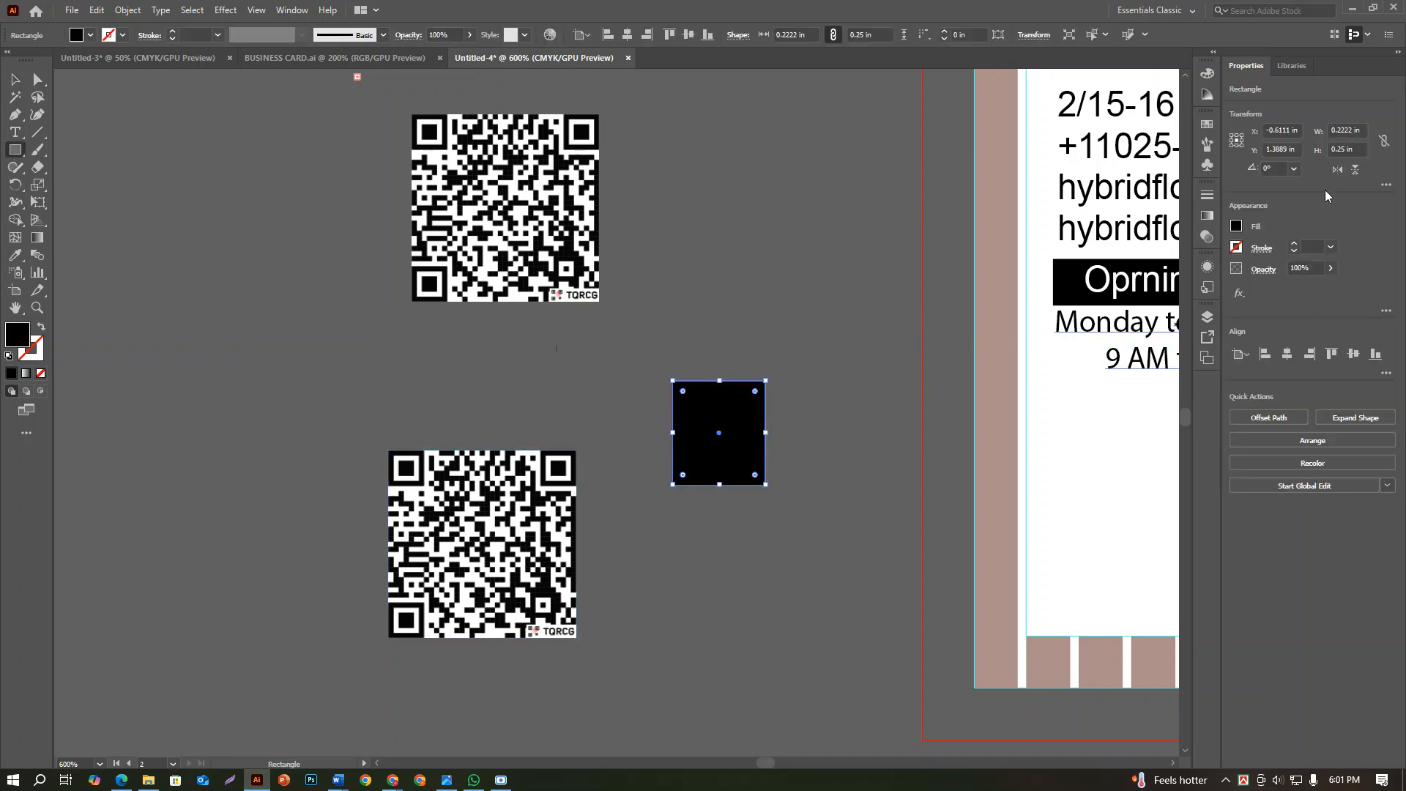
pyautogui.click(1360, 131)
pyautogui.click(1358, 150)
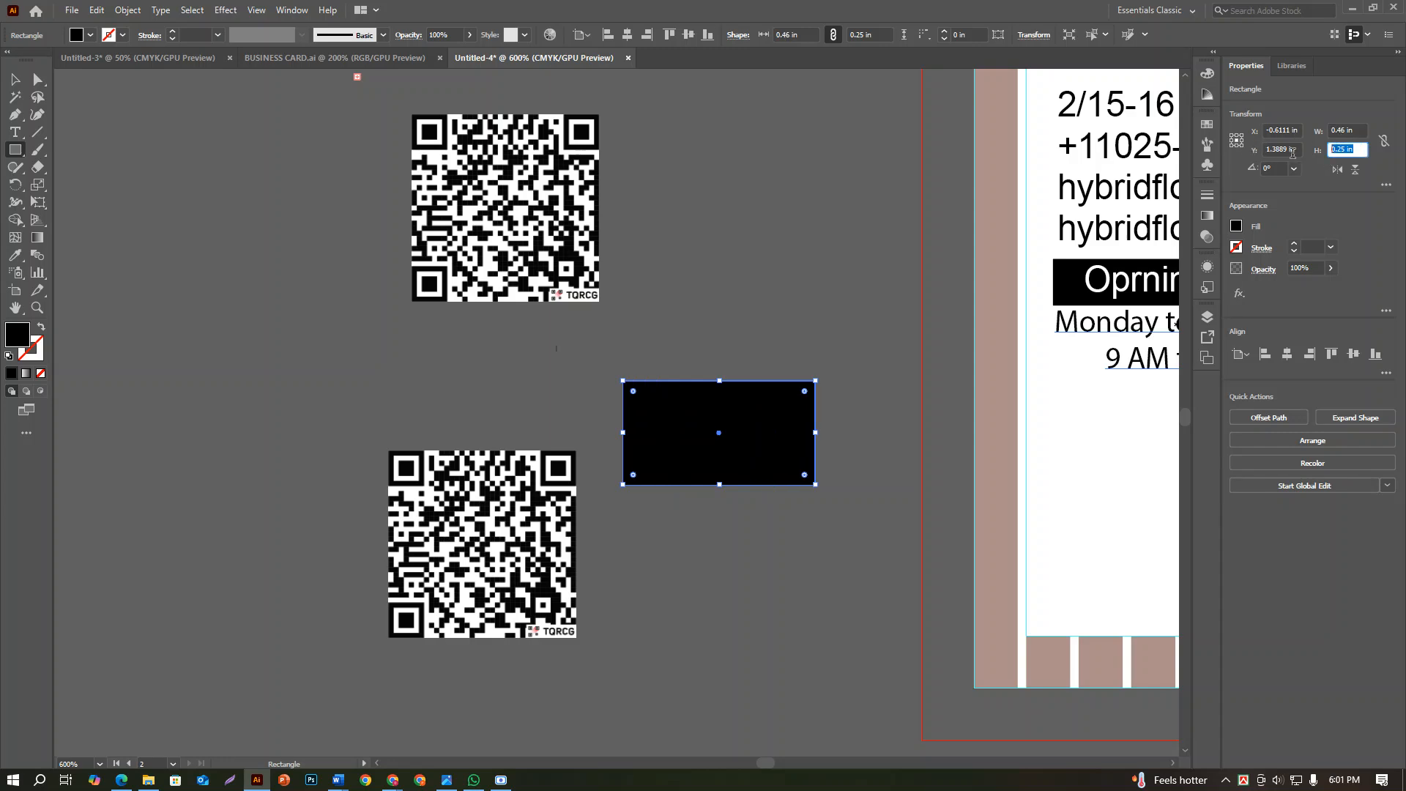
pyautogui.write('0.46')
pyautogui.press('Return')
pyautogui.click(15, 79)
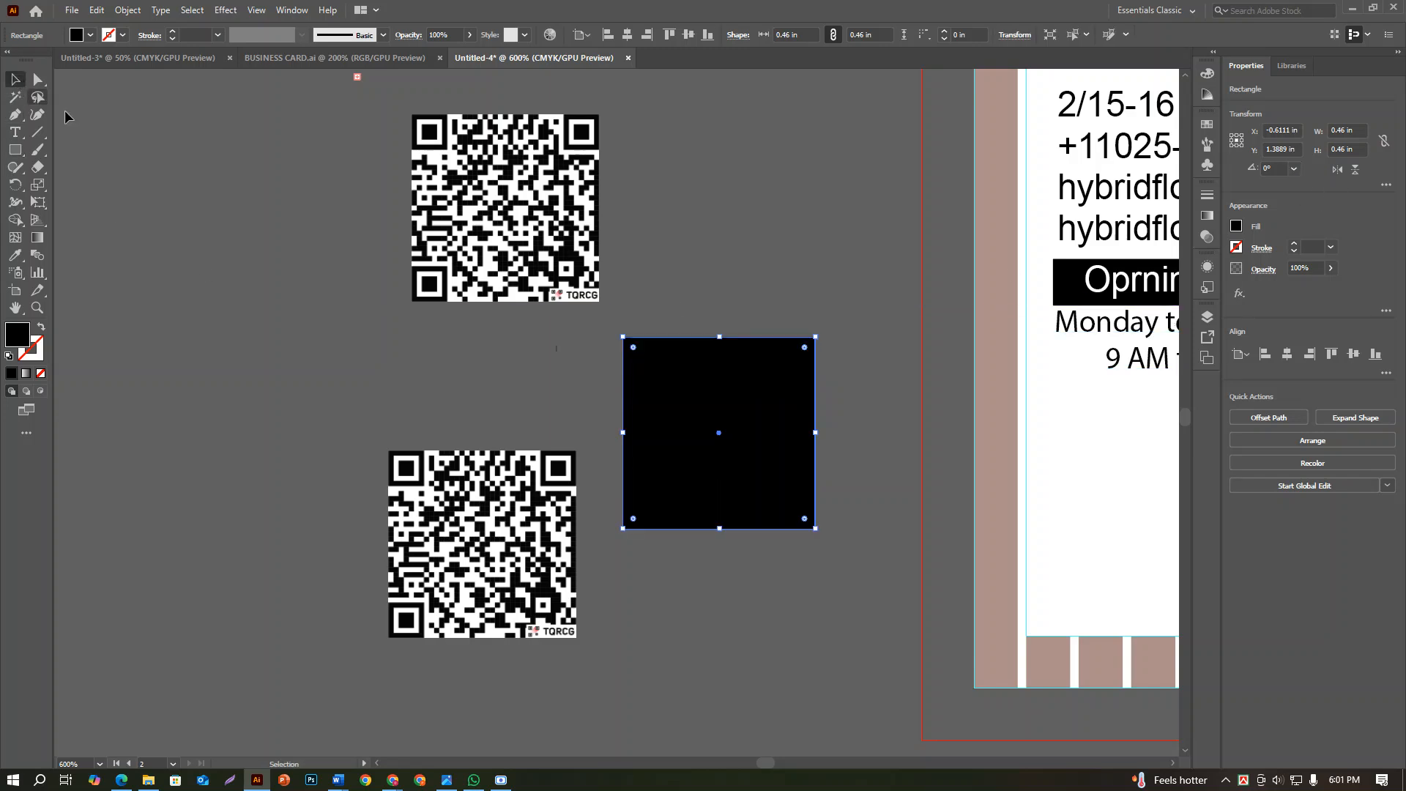
# Fill the 0.46 in square with the brown sampled from the card's border using the Eyedropper
pyautogui.click(15, 257)
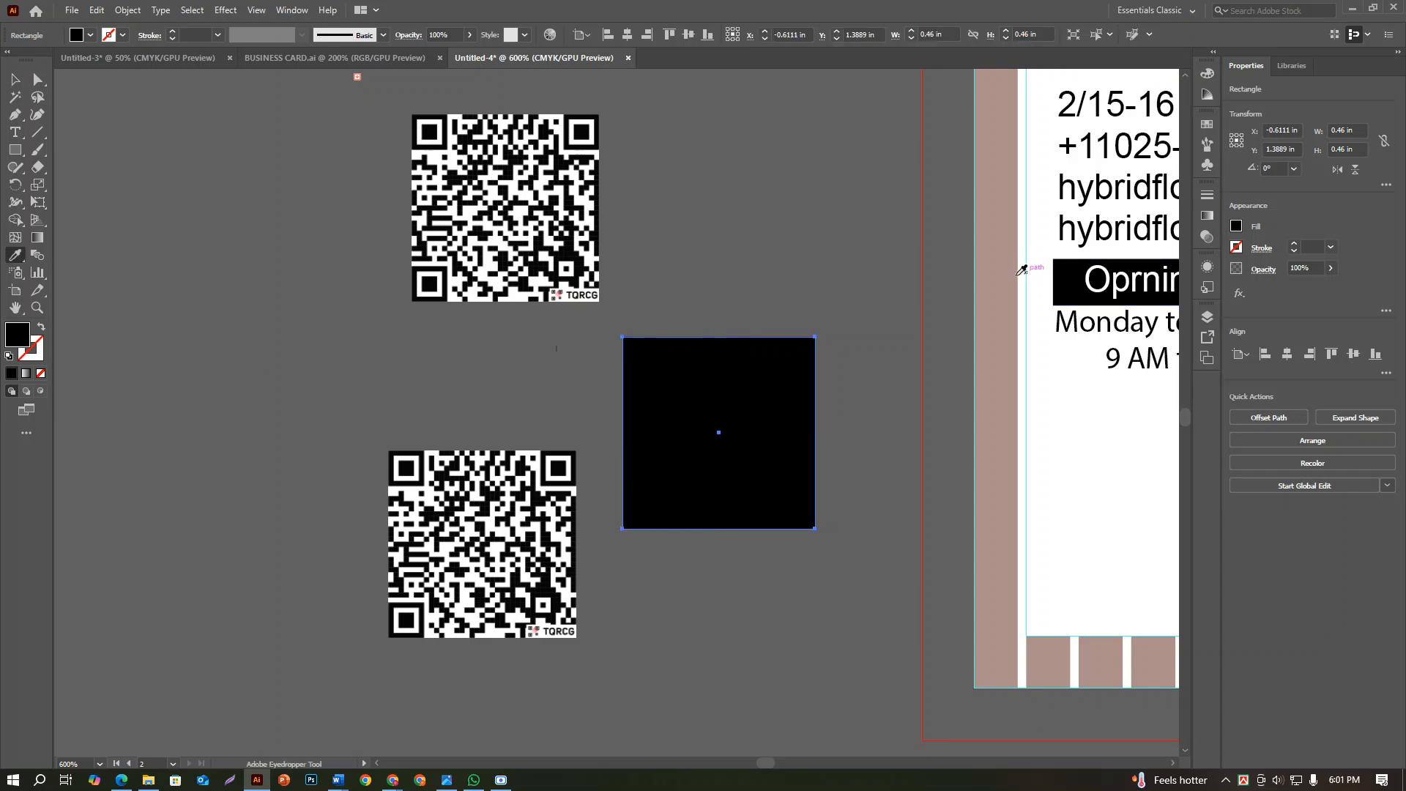
pyautogui.click(997, 273)
pyautogui.click(14, 83)
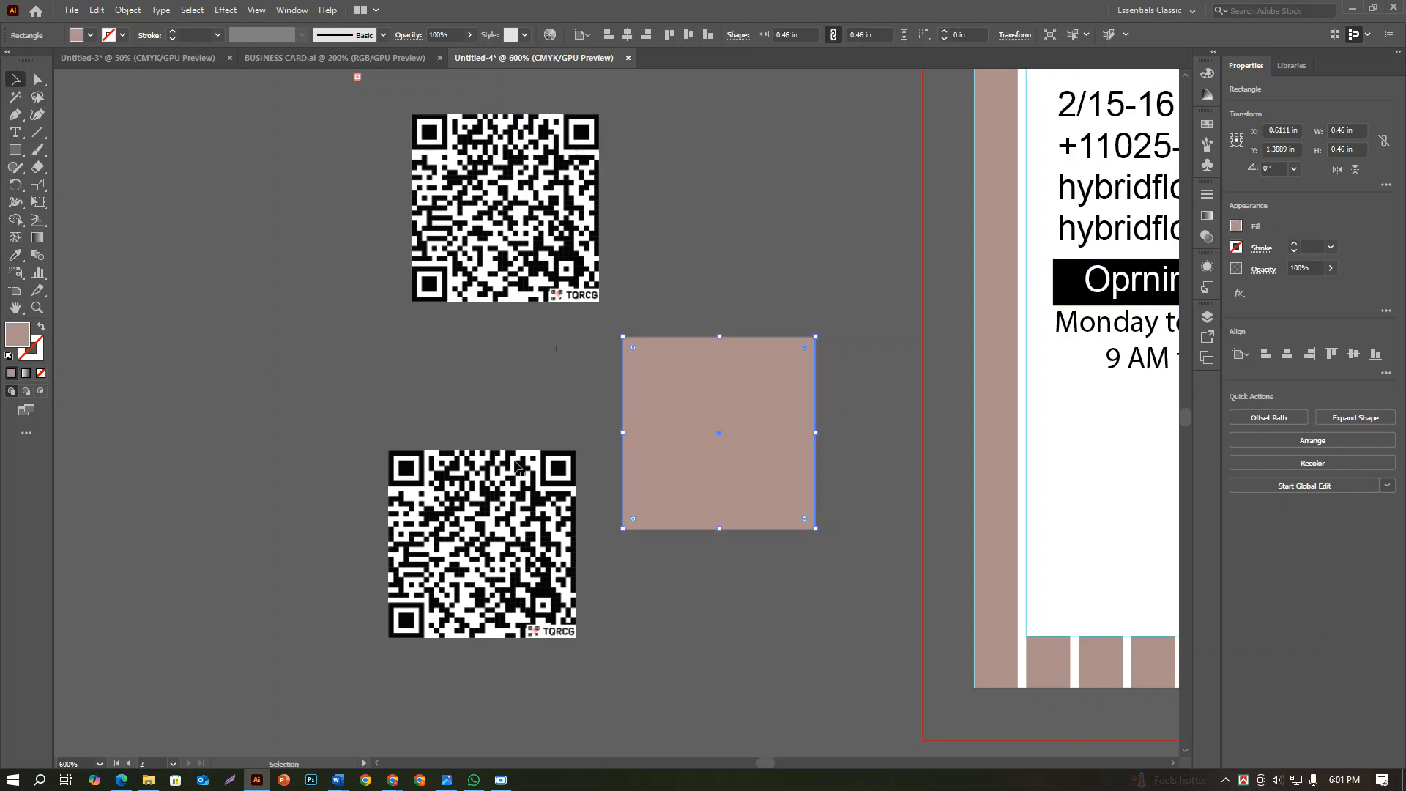
# Align the lower QR code and the brown square to each other's horizontal and vertical centers
pyautogui.click(529, 529)
pyautogui.keyDown('shift'); pyautogui.click(716, 477); pyautogui.keyUp('shift')
pyautogui.click(1286, 354)
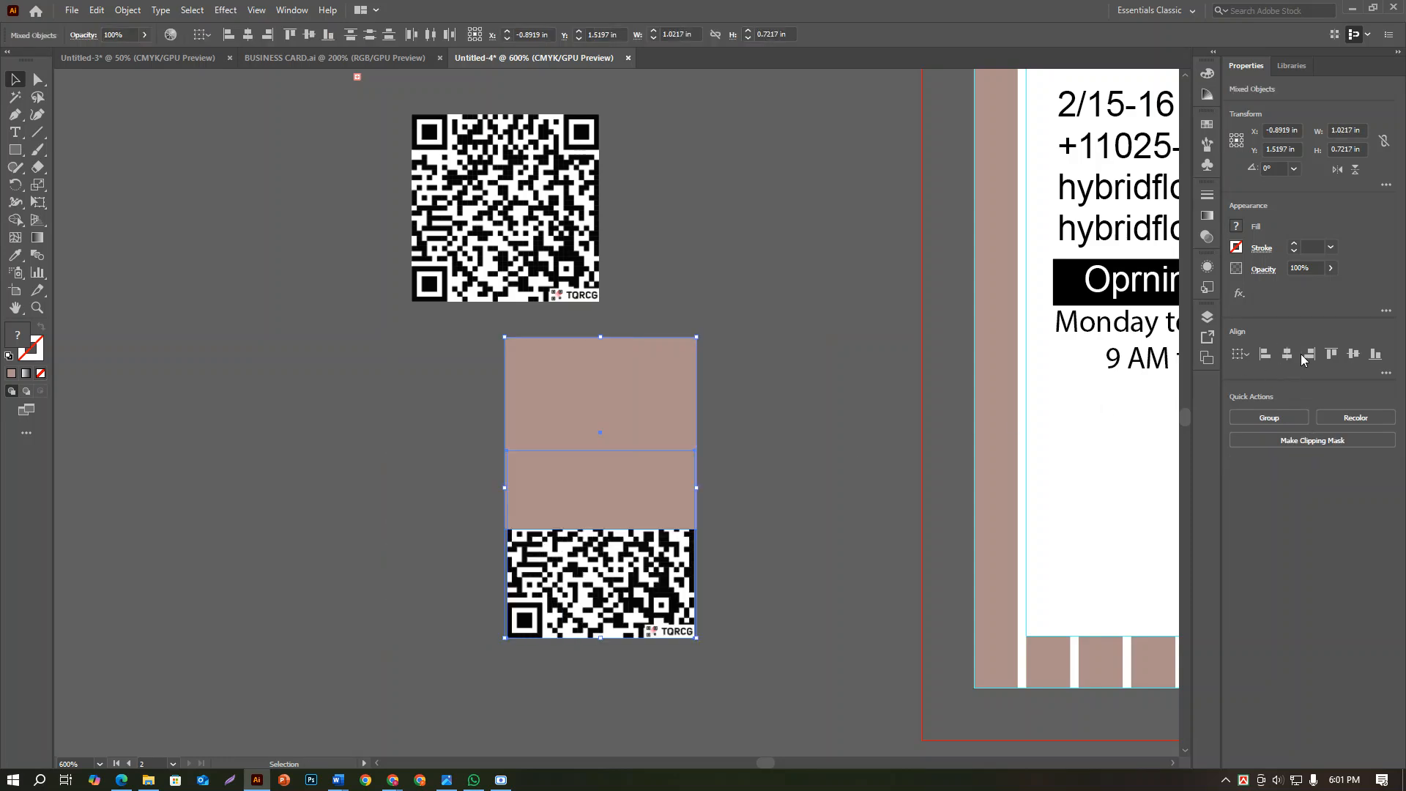
pyautogui.click(1353, 355)
pyautogui.click(802, 450)
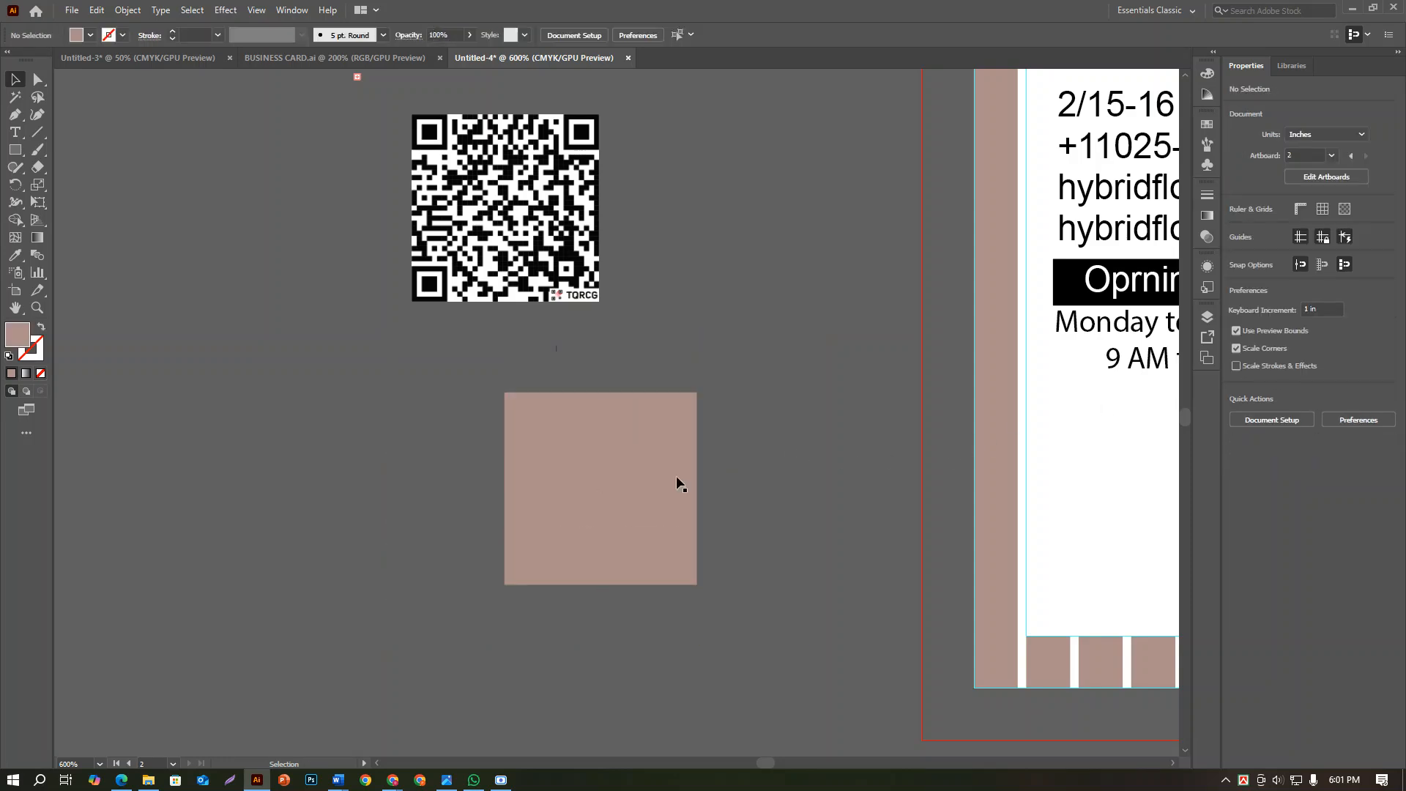
# Send the brown square behind the QR code as a thin border and group the two objects
pyautogui.click(596, 485)
pyautogui.hotkey('ctrl', 'shift', '[')
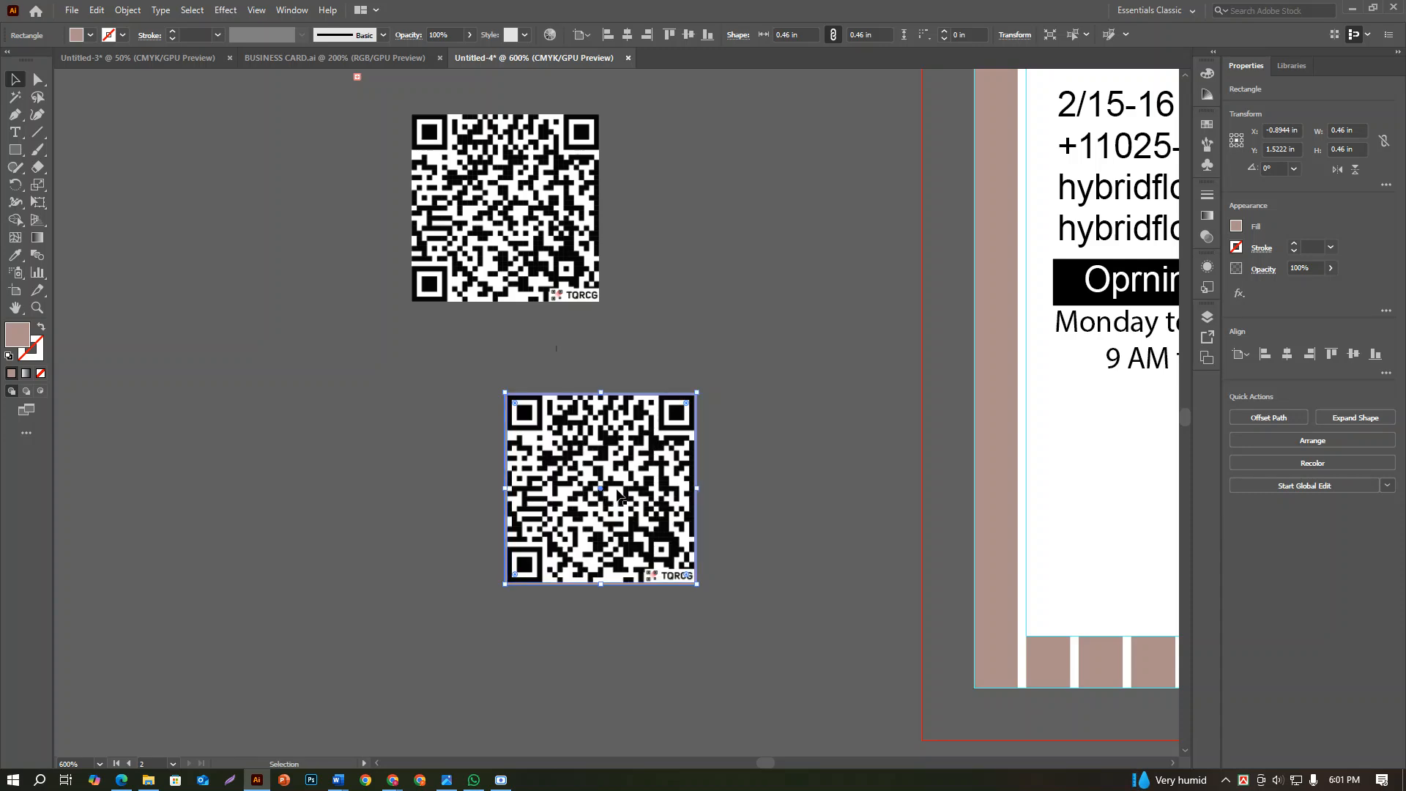
pyautogui.keyDown('shift'); pyautogui.click(619, 496); pyautogui.keyUp('shift')
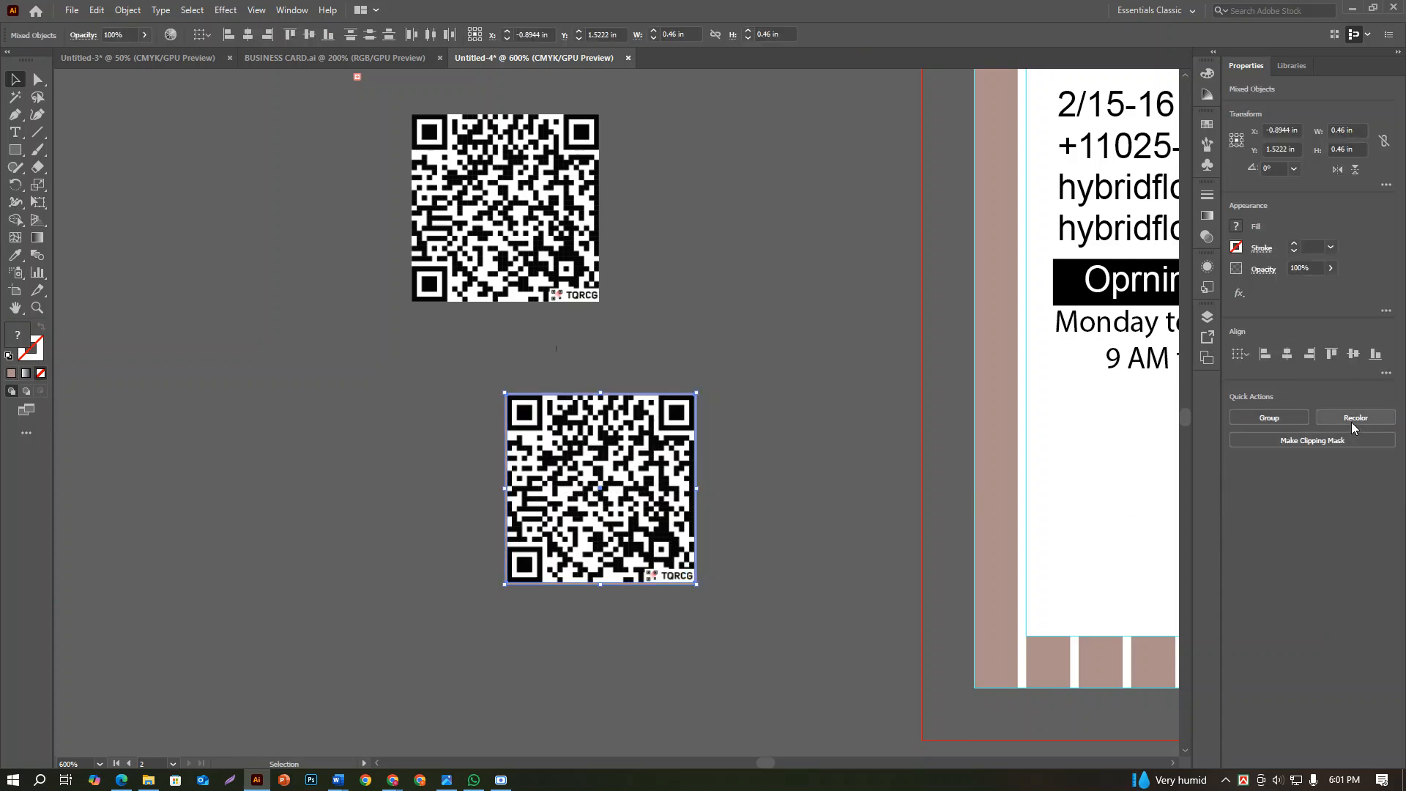
pyautogui.click(1294, 420)
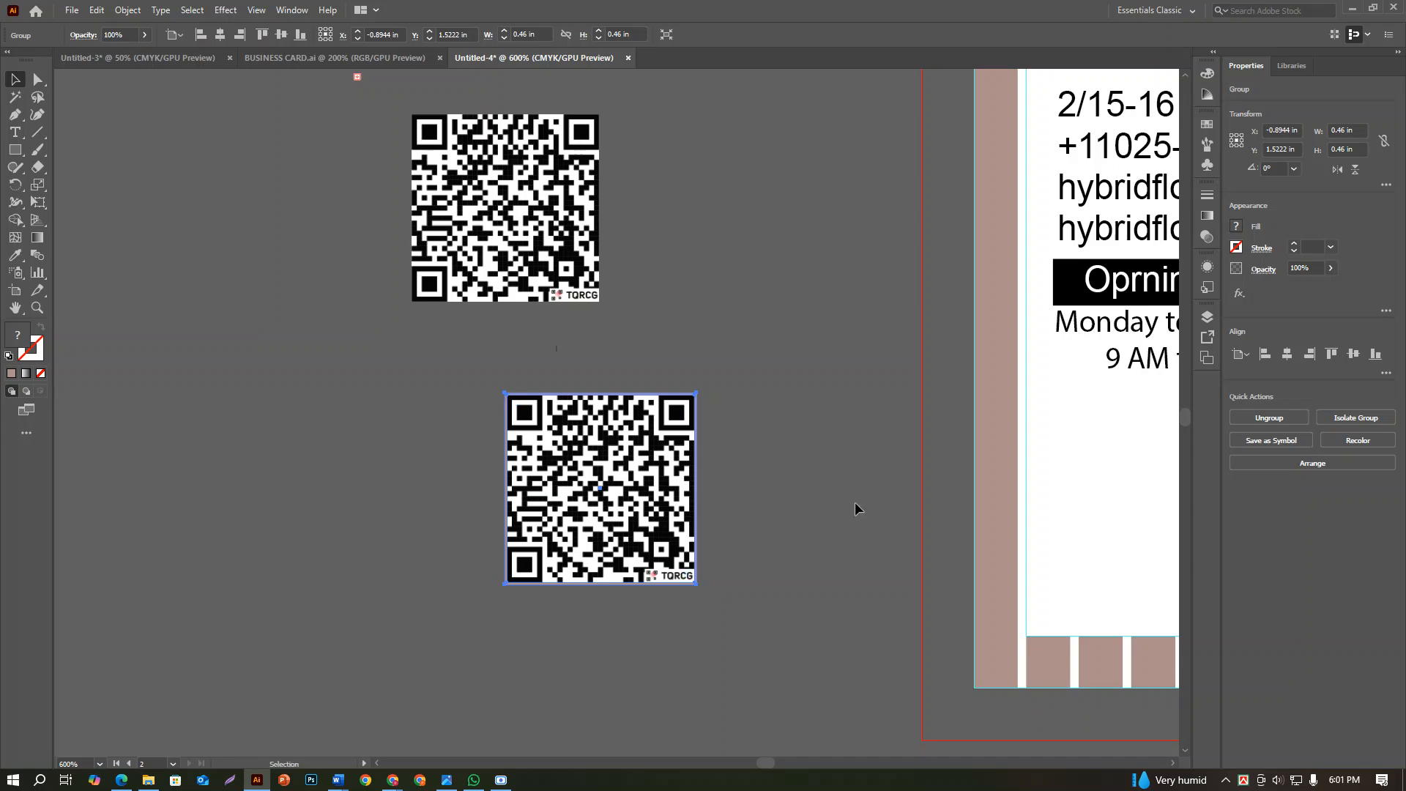
# Move the bordered QR code onto the back card below the opening hours and center it horizontally with the black heading bar
pyautogui.scroll(-3, 839, 495)
pyautogui.moveTo(838, 501); pyautogui.dragTo(799, 531)
pyautogui.keyDown('shift'); pyautogui.click(778, 450); pyautogui.keyUp('shift')
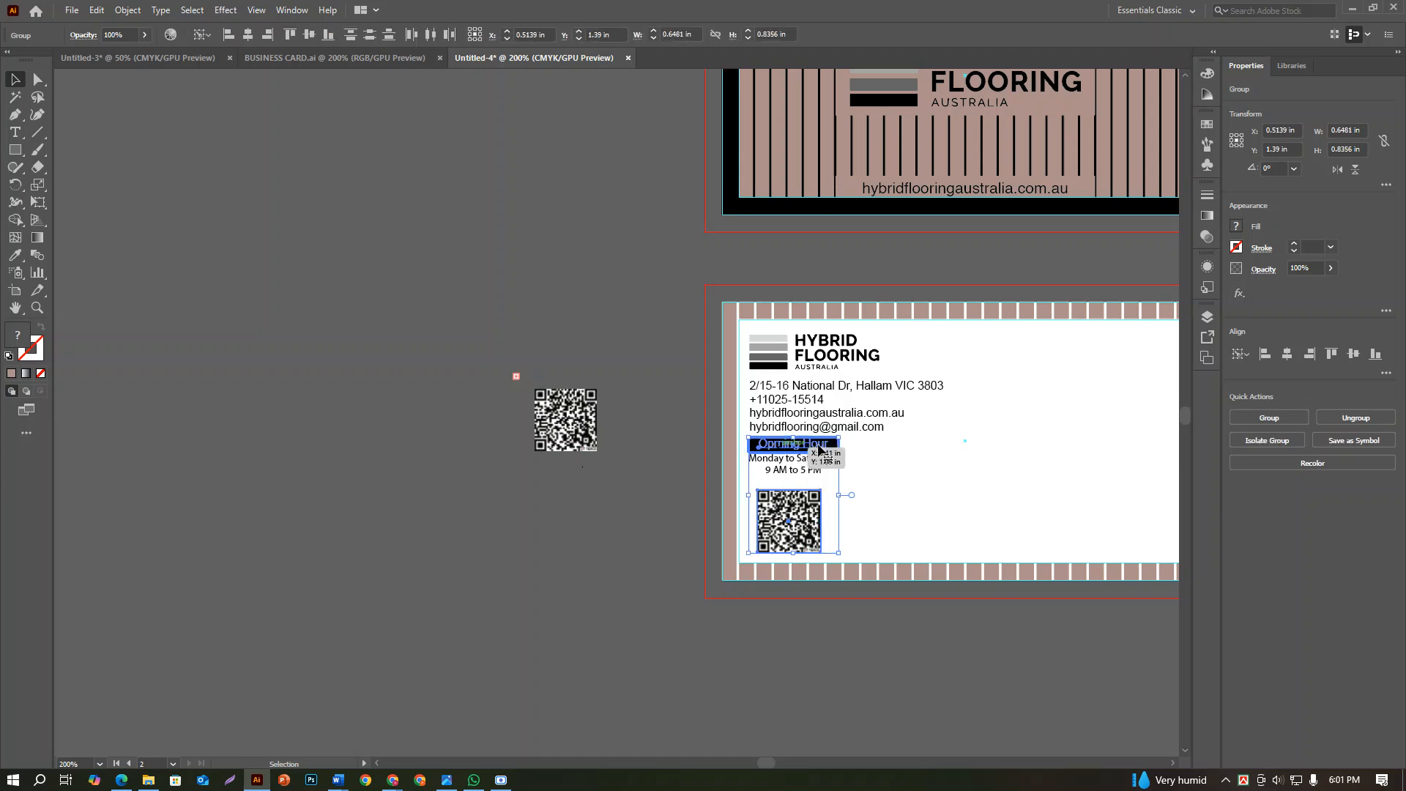
pyautogui.click(1292, 354)
pyautogui.click(956, 679)
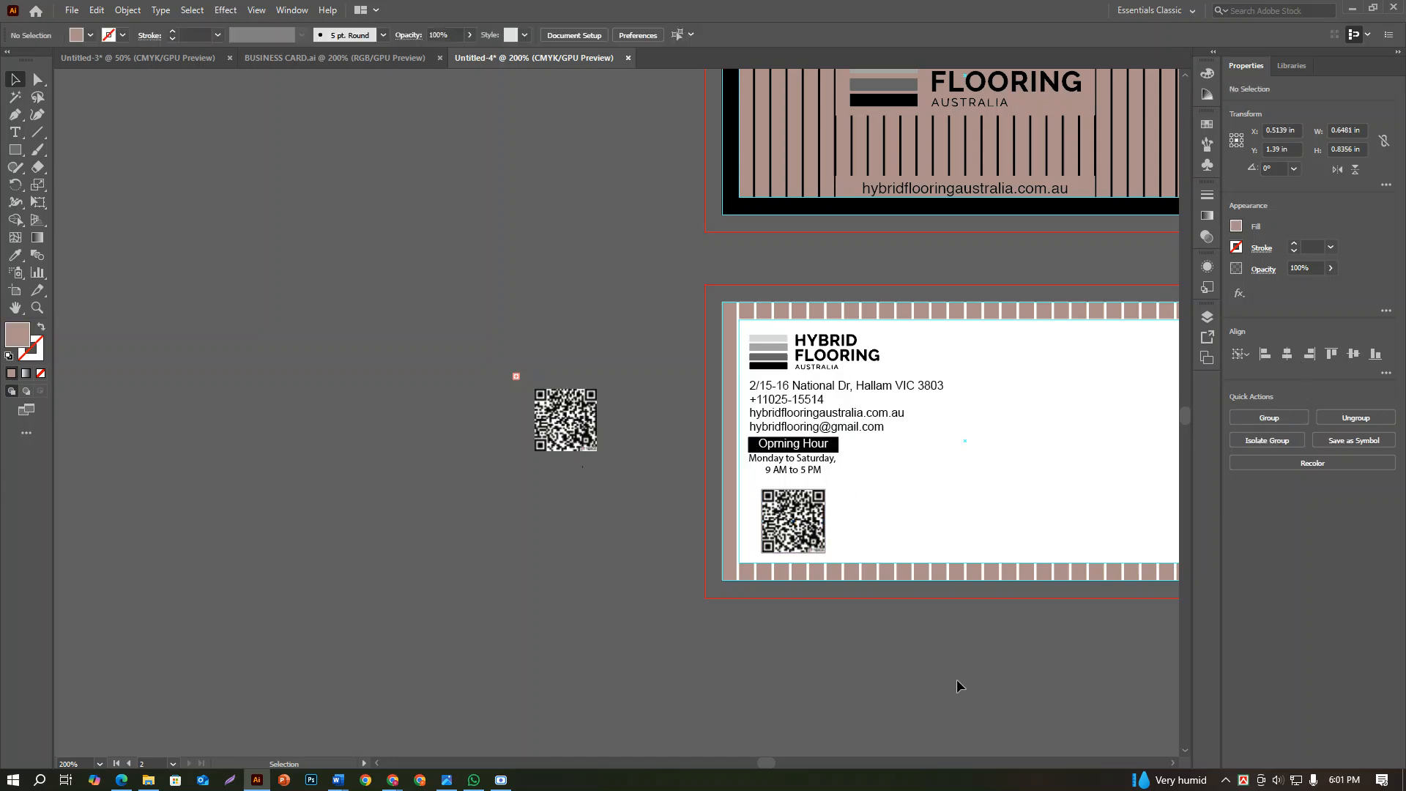
# Nudge the bordered QR code slightly down toward the card's lower striped border and deselect it
pyautogui.keyDown('alt'); pyautogui.scroll(4, 787, 523); pyautogui.keyUp('alt')
pyautogui.moveTo(851, 542)
pyautogui.mouseDown()
pyautogui.moveTo(851, 519)
pyautogui.moveTo(852, 553)
pyautogui.mouseUp()
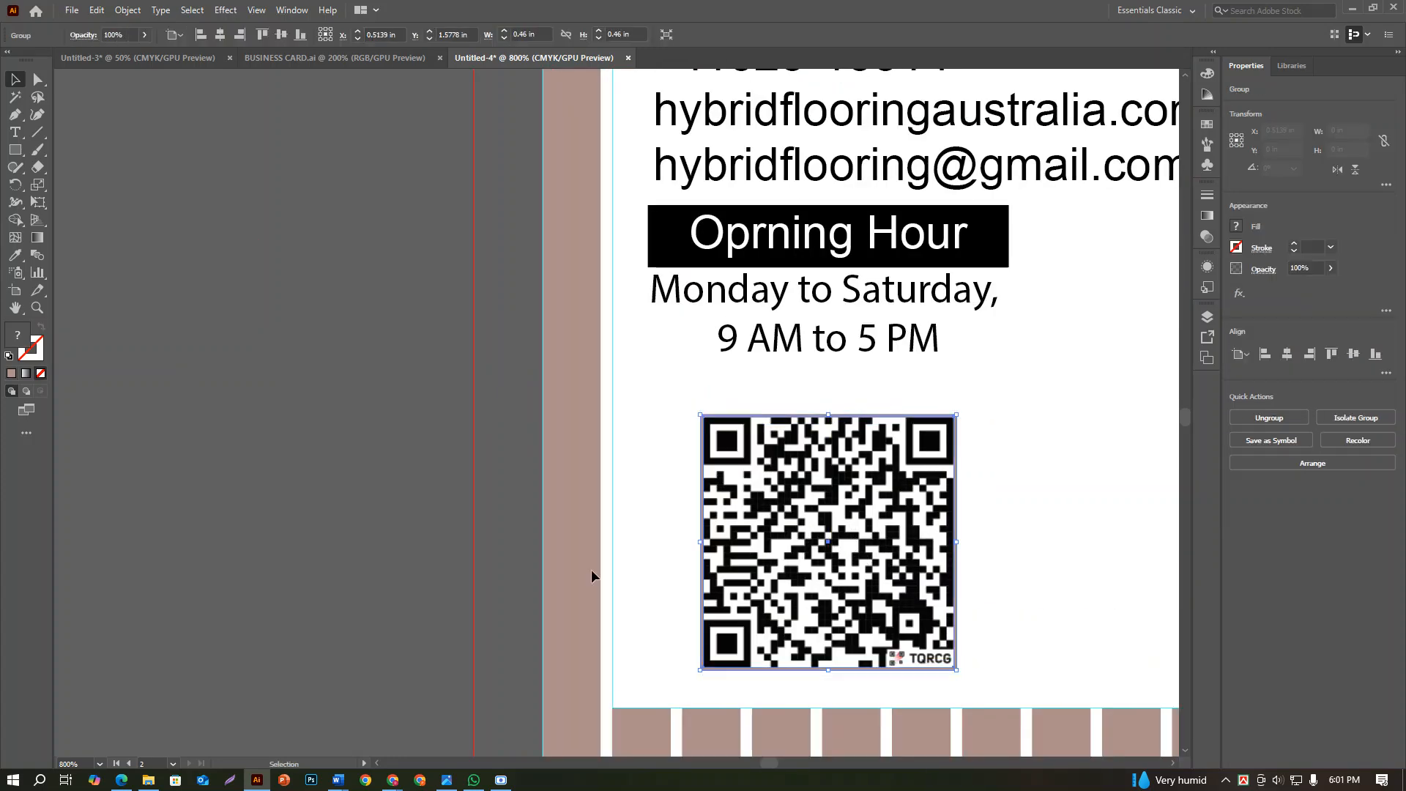
pyautogui.click(464, 556)
# Move the opening hour heading, its black bar and the Monday to Saturday text down together, closer to the QR code
pyautogui.click(806, 303)
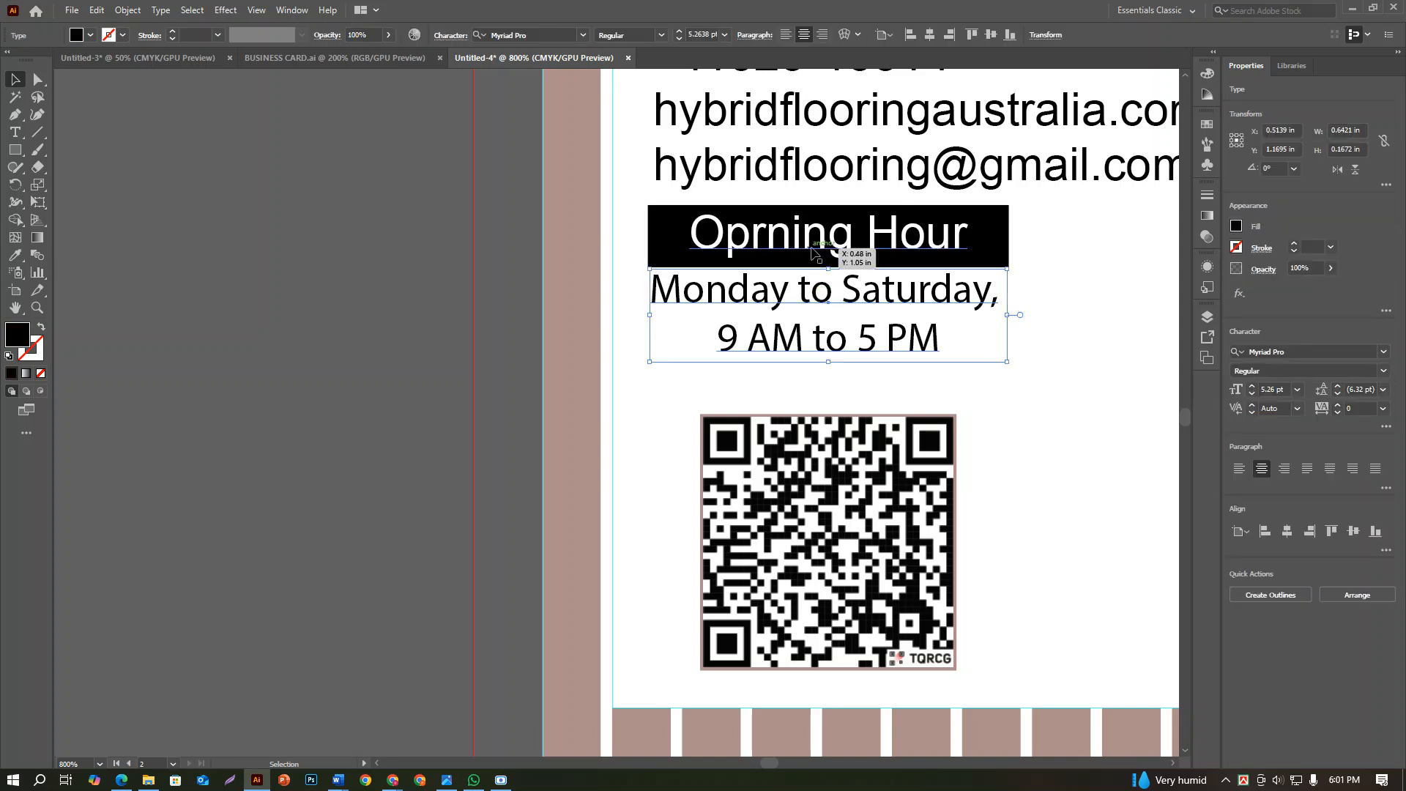
pyautogui.keyDown('shift'); pyautogui.click(819, 251); pyautogui.keyUp('shift')
pyautogui.moveTo(788, 255); pyautogui.dragTo(806, 287)
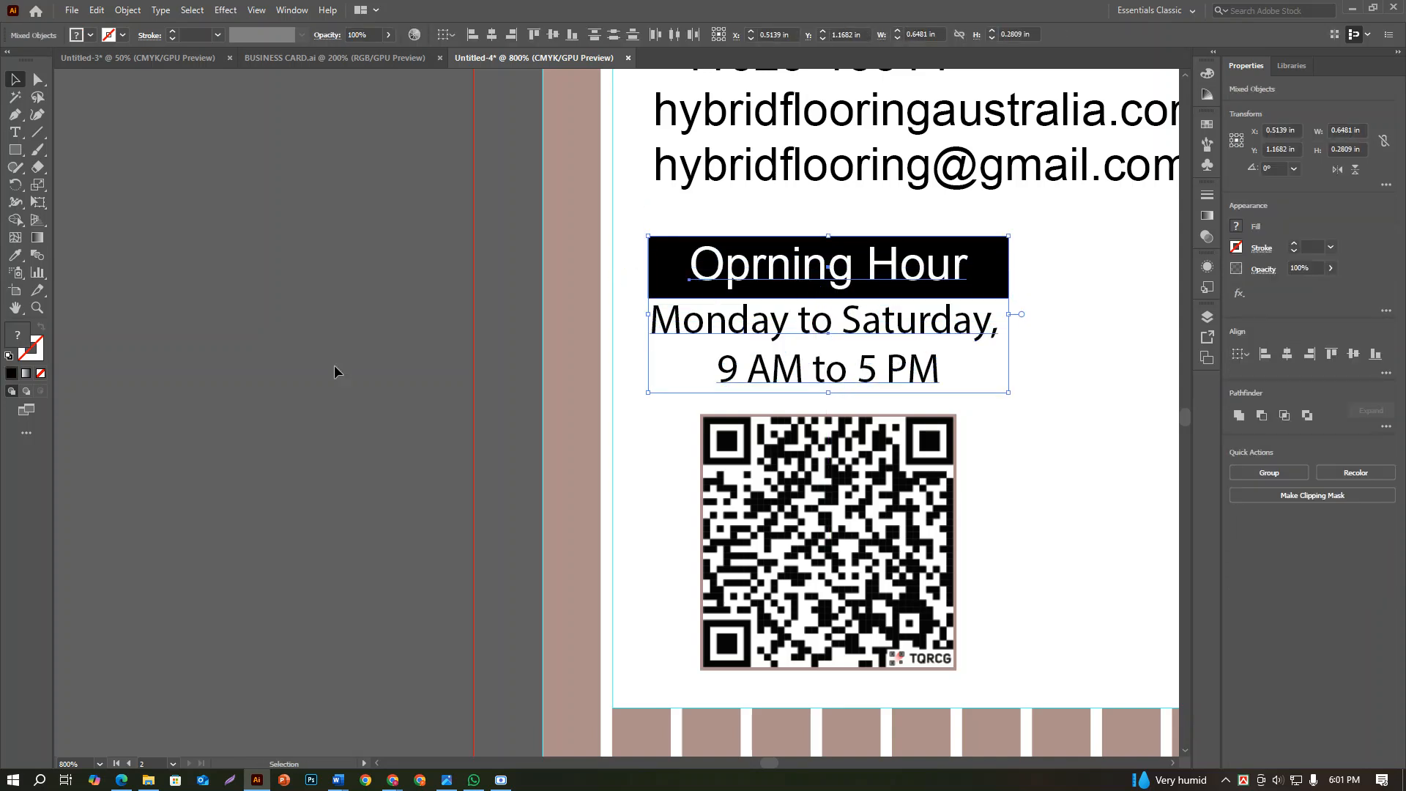
pyautogui.click(336, 370)
pyautogui.scroll(3, 793, 310)
pyautogui.scroll(2, 793, 309)
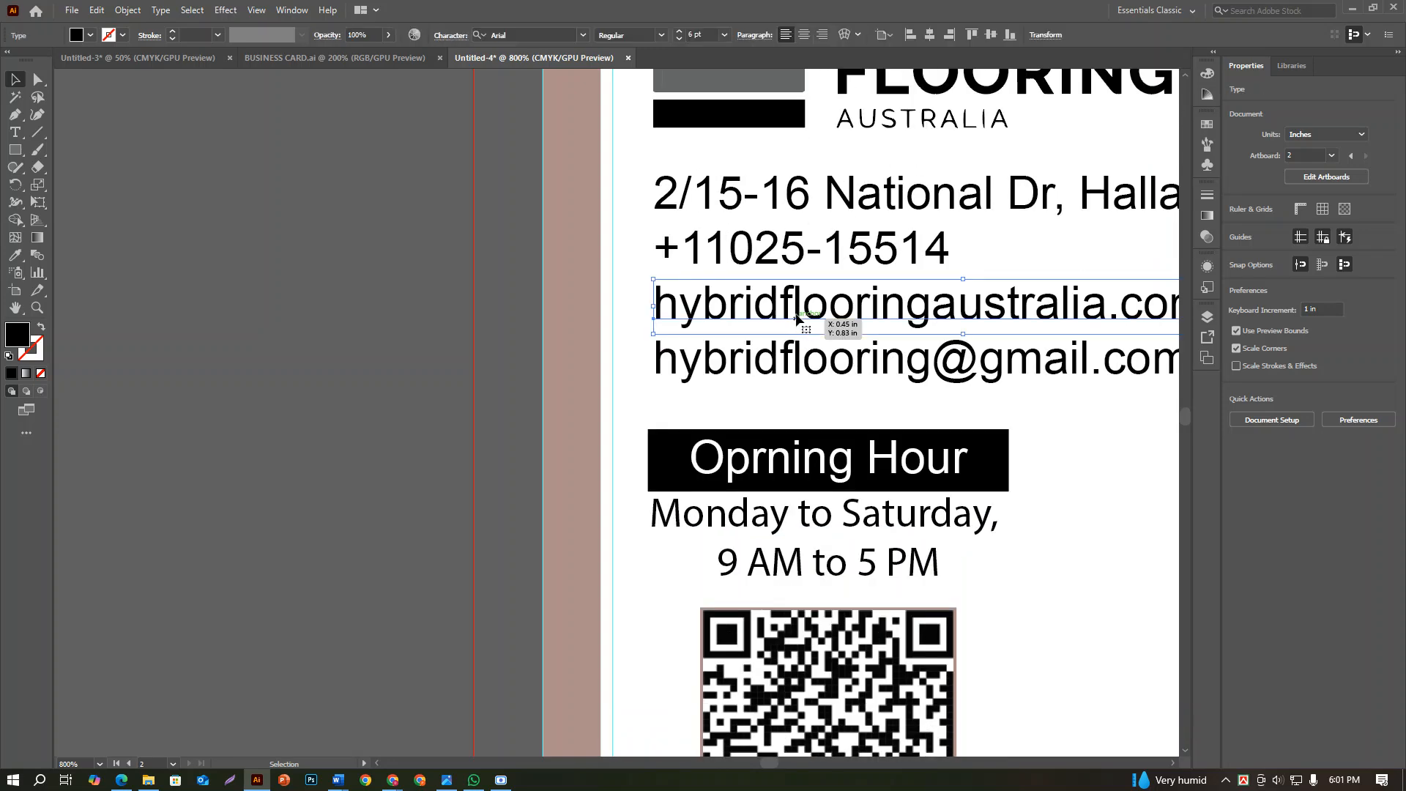
# Move the address, phone, website and email lines down together, closer to the opening hour bar
pyautogui.click(790, 257)
pyautogui.keyDown('shift'); pyautogui.click(789, 220); pyautogui.keyUp('shift')
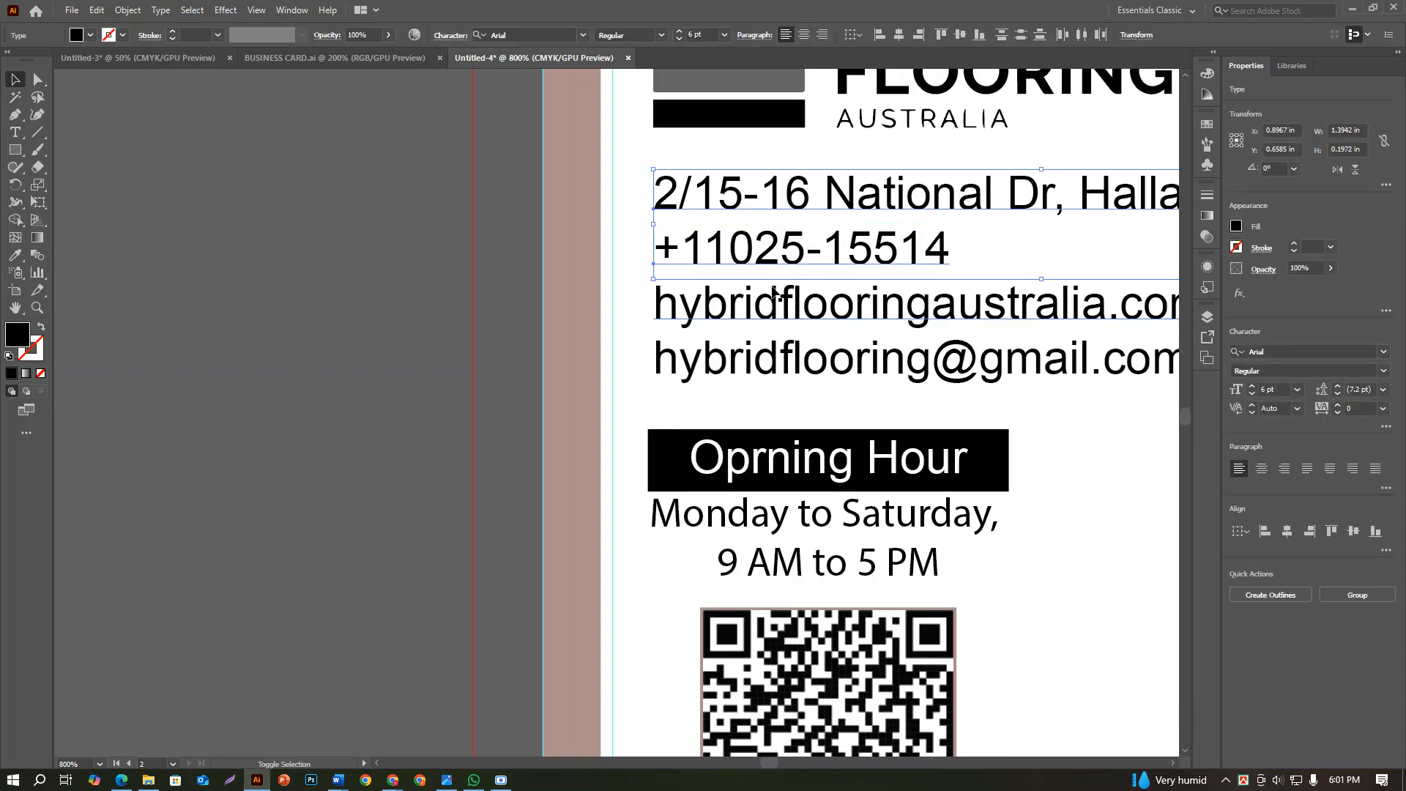
pyautogui.keyDown('shift'); pyautogui.click(772, 282); pyautogui.keyUp('shift')
pyautogui.keyDown('shift'); pyautogui.click(766, 368); pyautogui.keyUp('shift')
pyautogui.moveTo(766, 368); pyautogui.dragTo(771, 393)
pyautogui.click(355, 429)
# Group the four contact detail lines on the back card into one object and deselect it
pyautogui.click(754, 393)
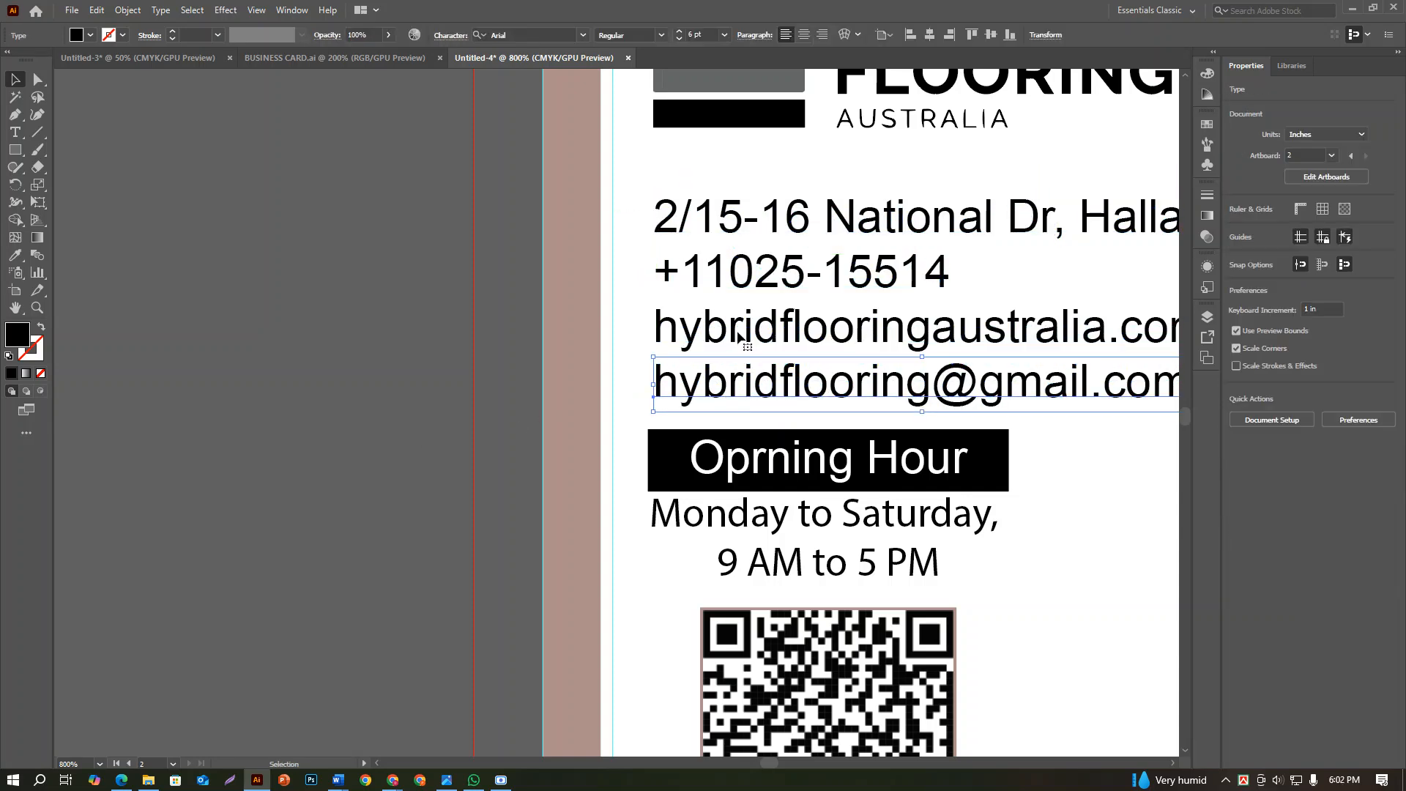
pyautogui.keyDown('shift'); pyautogui.click(733, 322); pyautogui.keyUp('shift')
pyautogui.keyDown('shift'); pyautogui.click(736, 270); pyautogui.keyUp('shift')
pyautogui.keyDown('shift'); pyautogui.click(739, 217); pyautogui.keyUp('shift')
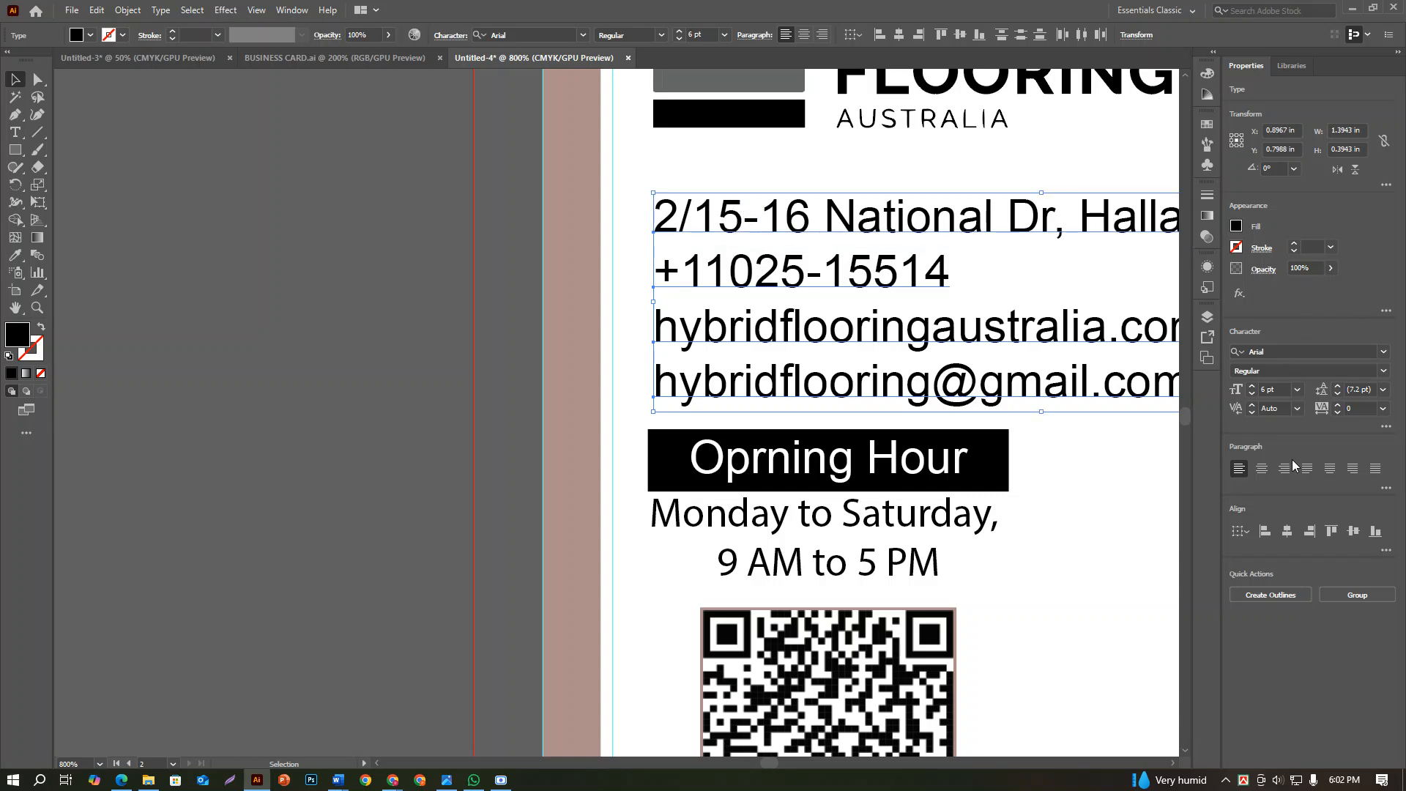
pyautogui.click(425, 408)
# Copy the word "Products:" from the last line of the company brief text above the cards
pyautogui.scroll(-3, 431, 409)
pyautogui.scroll(-1, 731, 451)
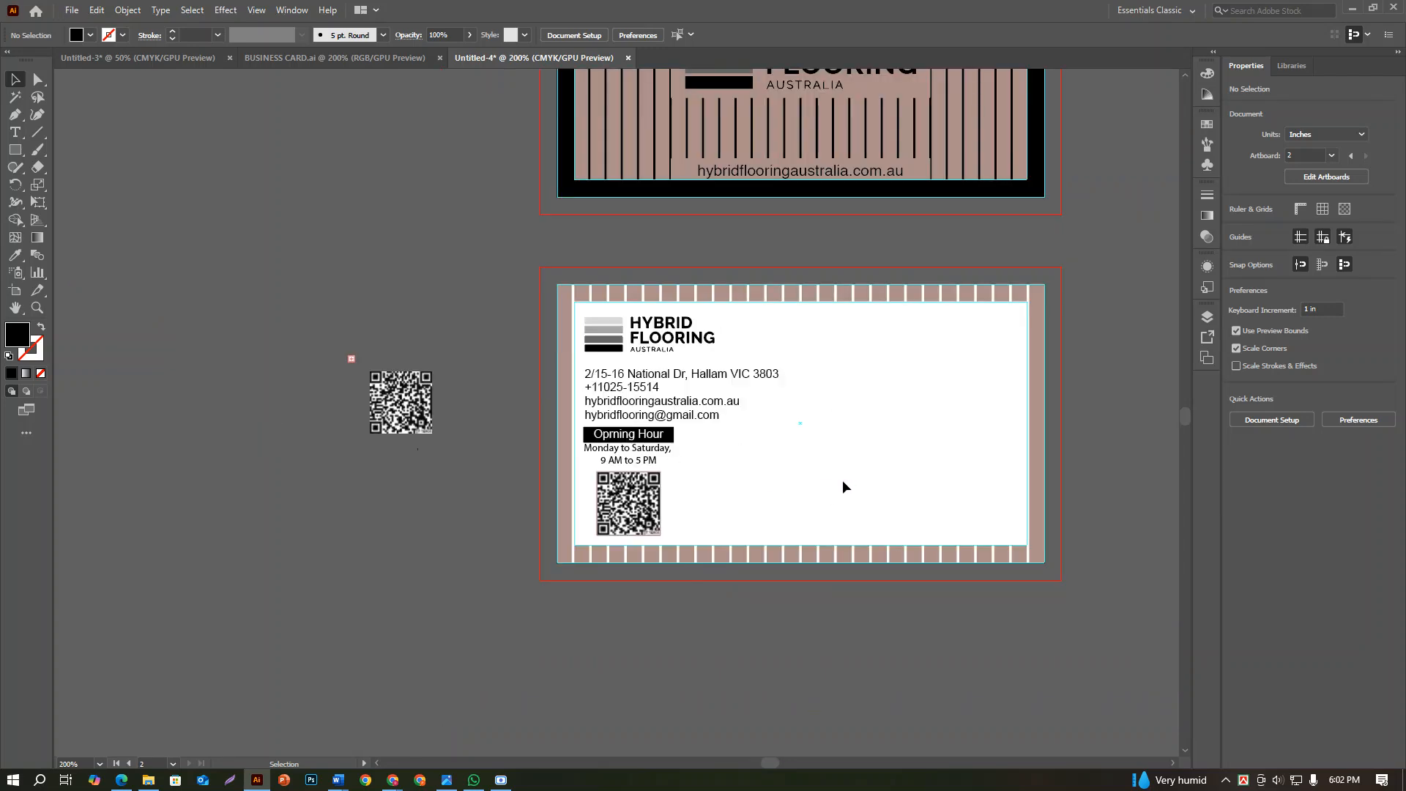
pyautogui.scroll(-1, 786, 405)
pyautogui.moveTo(875, 189); pyautogui.dragTo(768, 644)
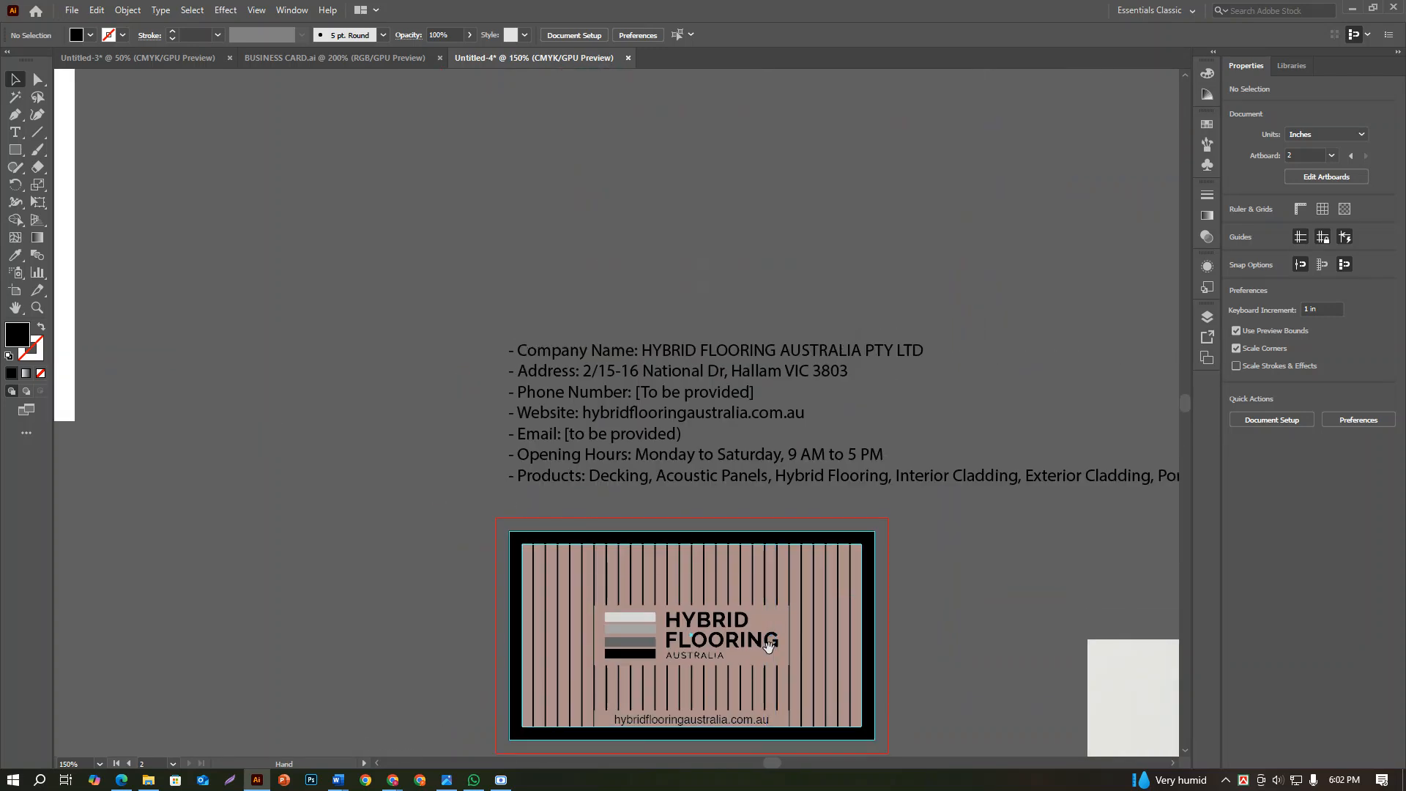
pyautogui.scroll(1, 740, 503)
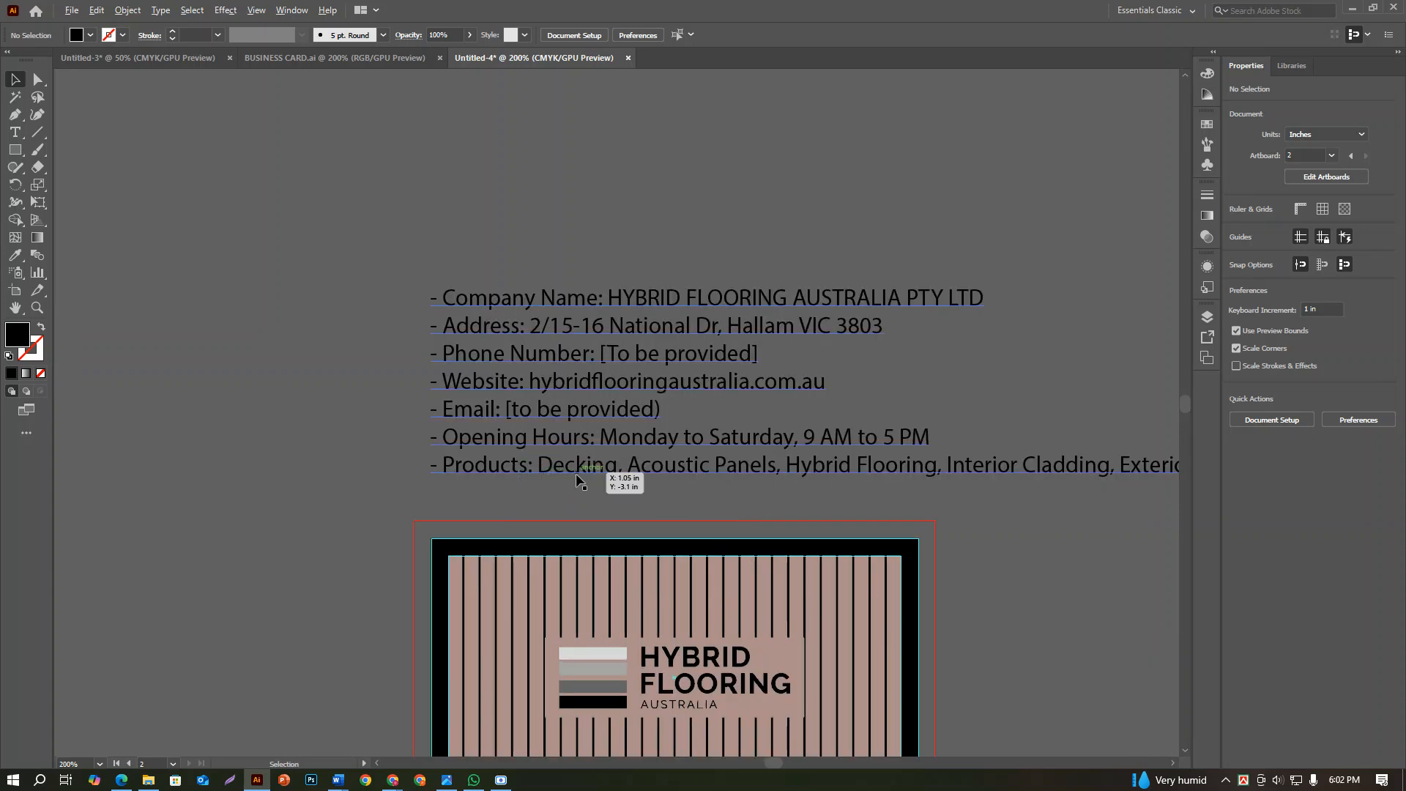
pyautogui.scroll(-2, 577, 480)
pyautogui.click(551, 475)
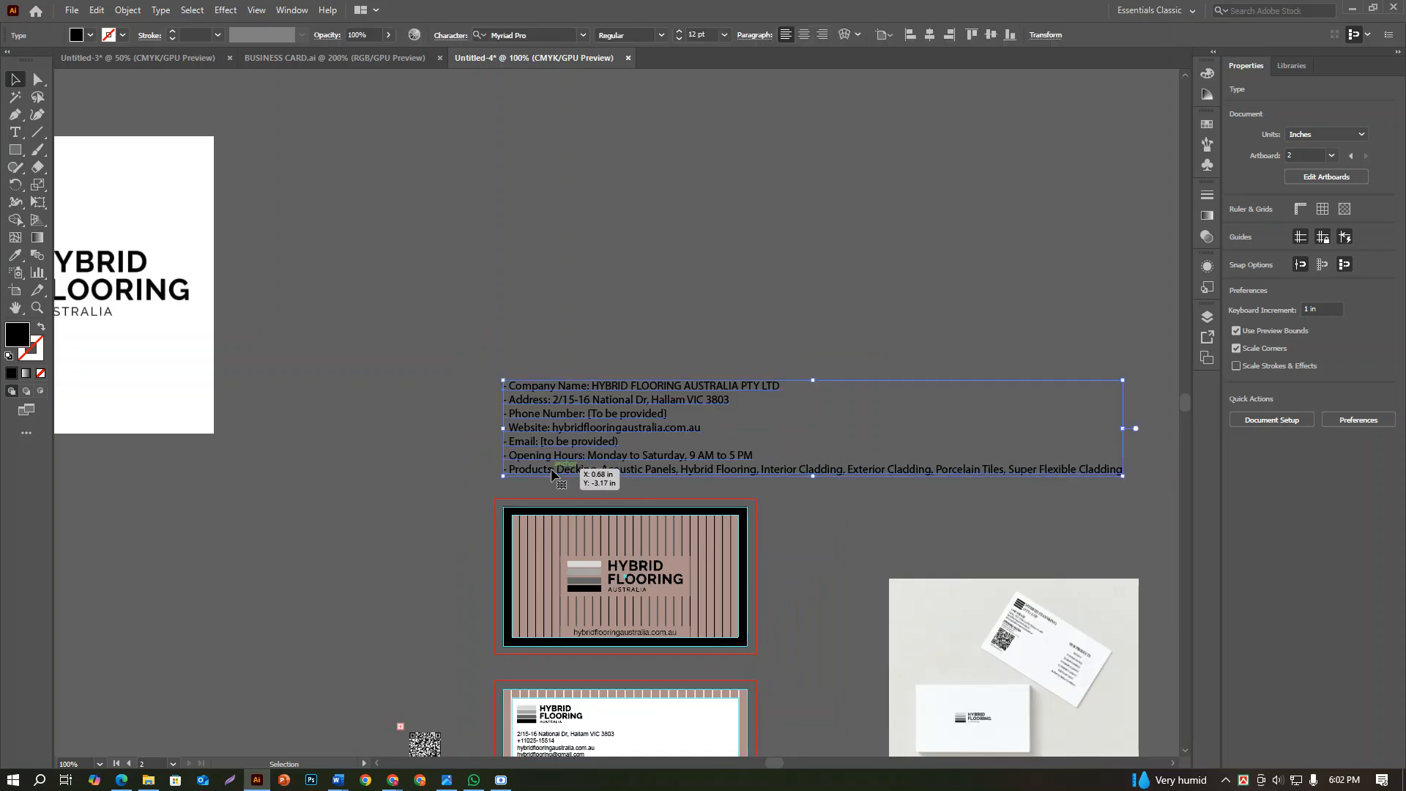
pyautogui.doubleClick(551, 472)
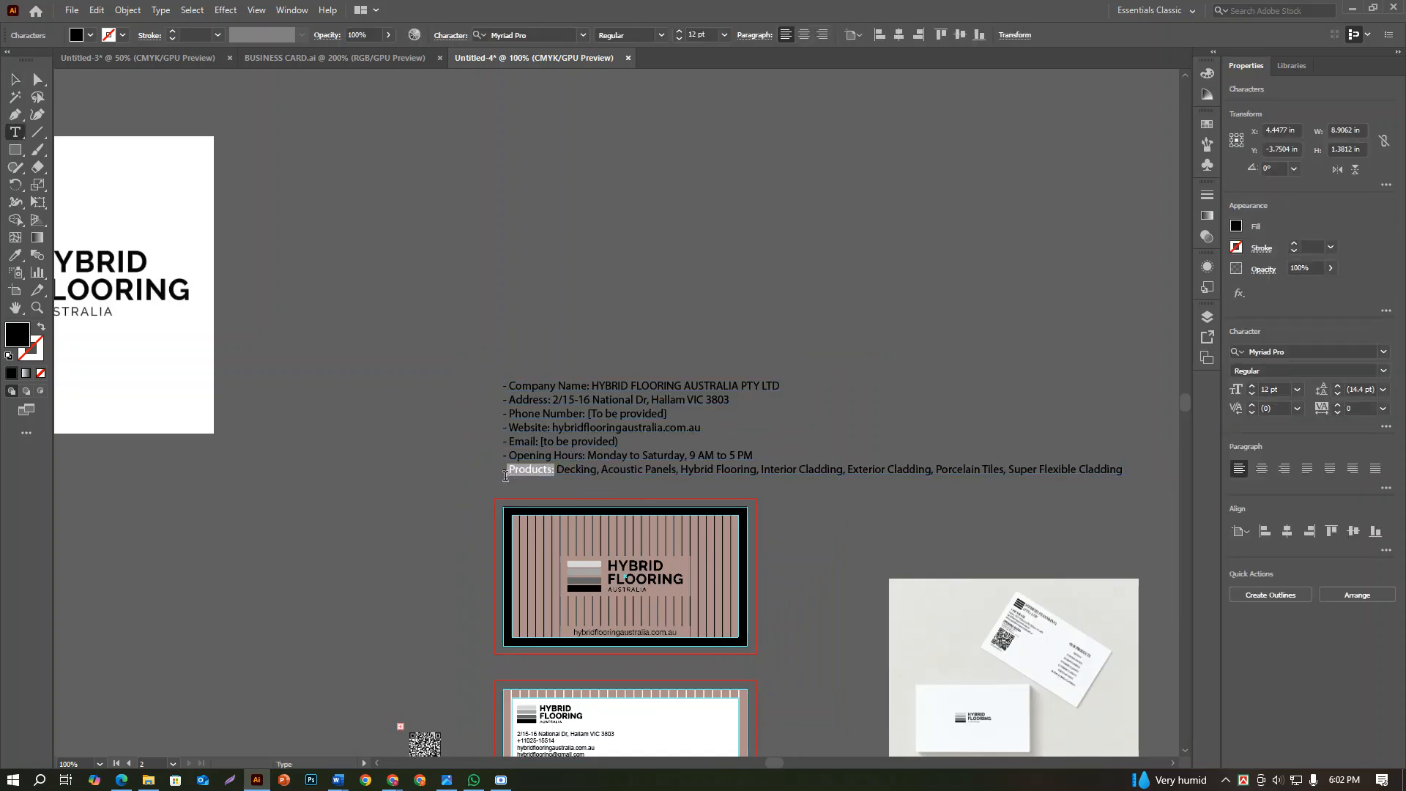
pyautogui.press('Escape')
# Paste "Products:" as a separate text object and place it on the back card's upper right, across from the logo
pyautogui.scroll(-2, 417, 728)
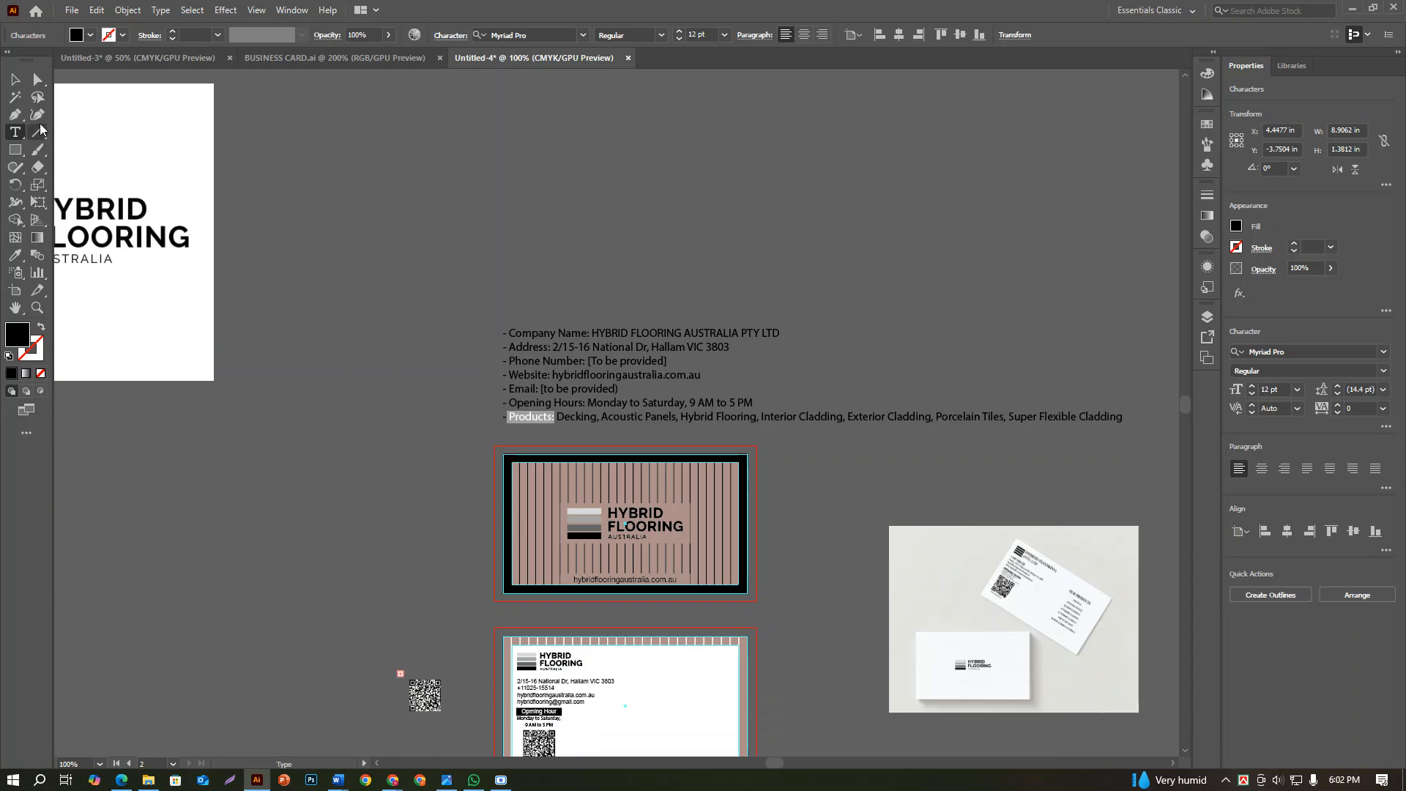
pyautogui.click(16, 79)
pyautogui.scroll(-6, 801, 490)
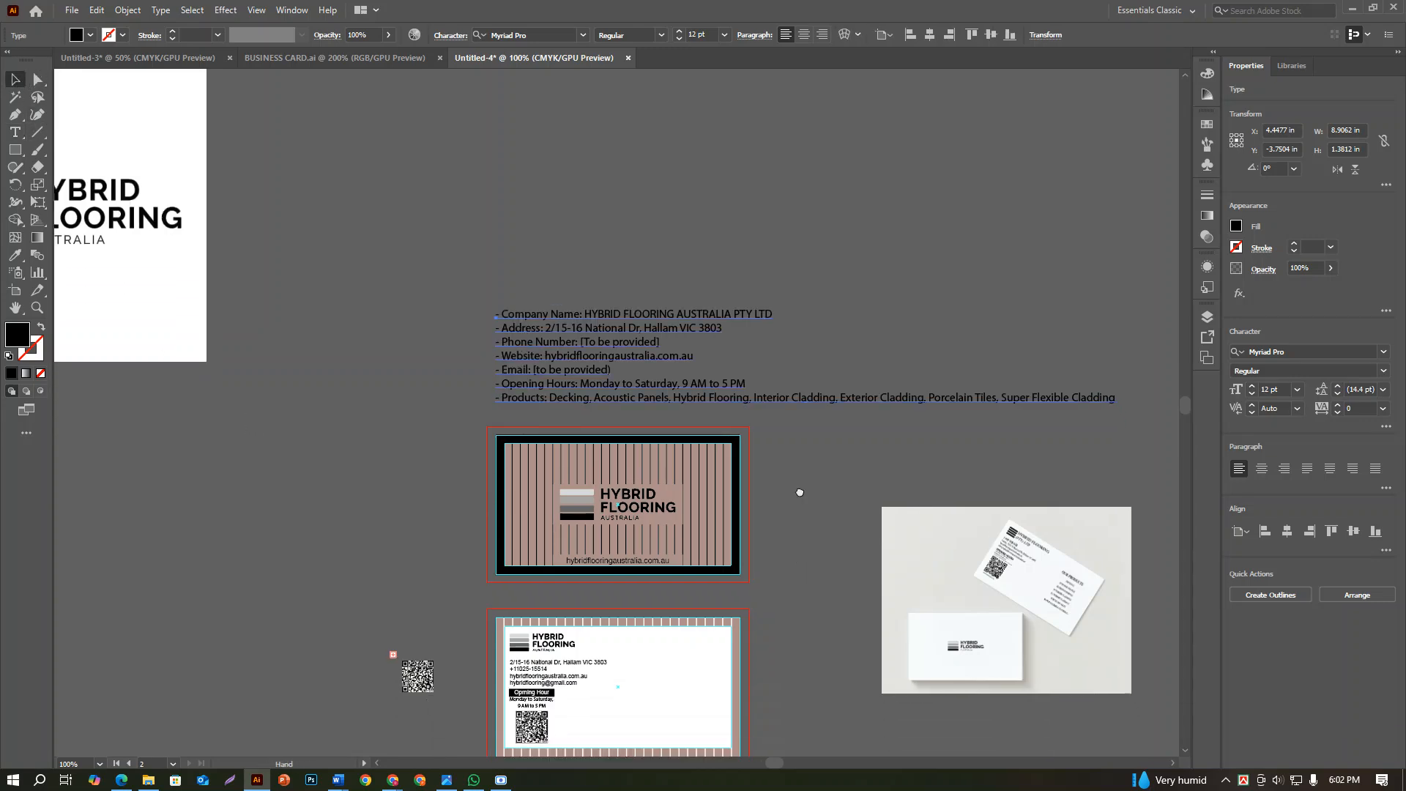
pyautogui.scroll(3, 607, 600)
pyautogui.hotkey('ctrl', 'v')
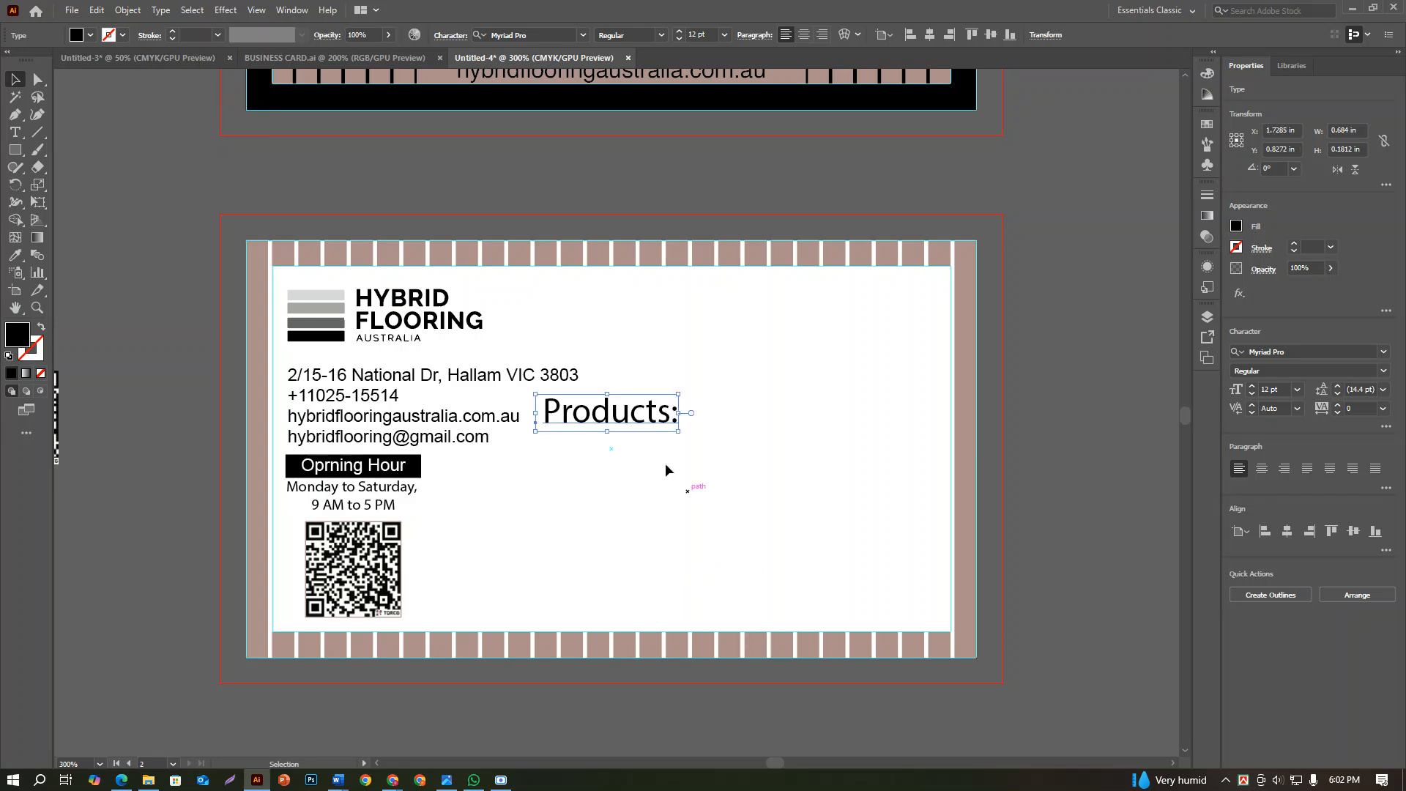
pyautogui.moveTo(632, 423); pyautogui.dragTo(818, 320)
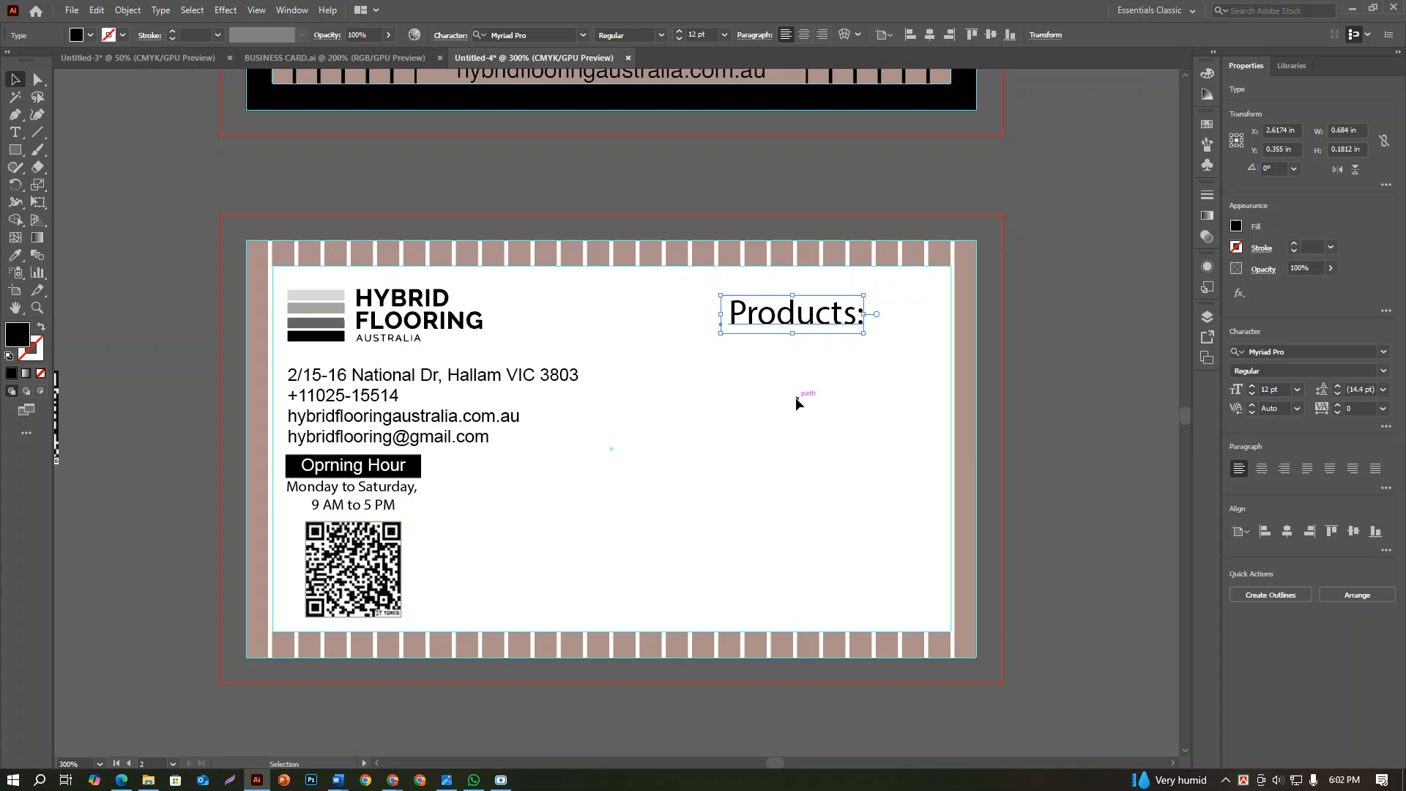
# Align the "Products:" heading vertically with the center of the back card's logo, using the logo as key object
pyautogui.scroll(2, 797, 401)
pyautogui.click(446, 381)
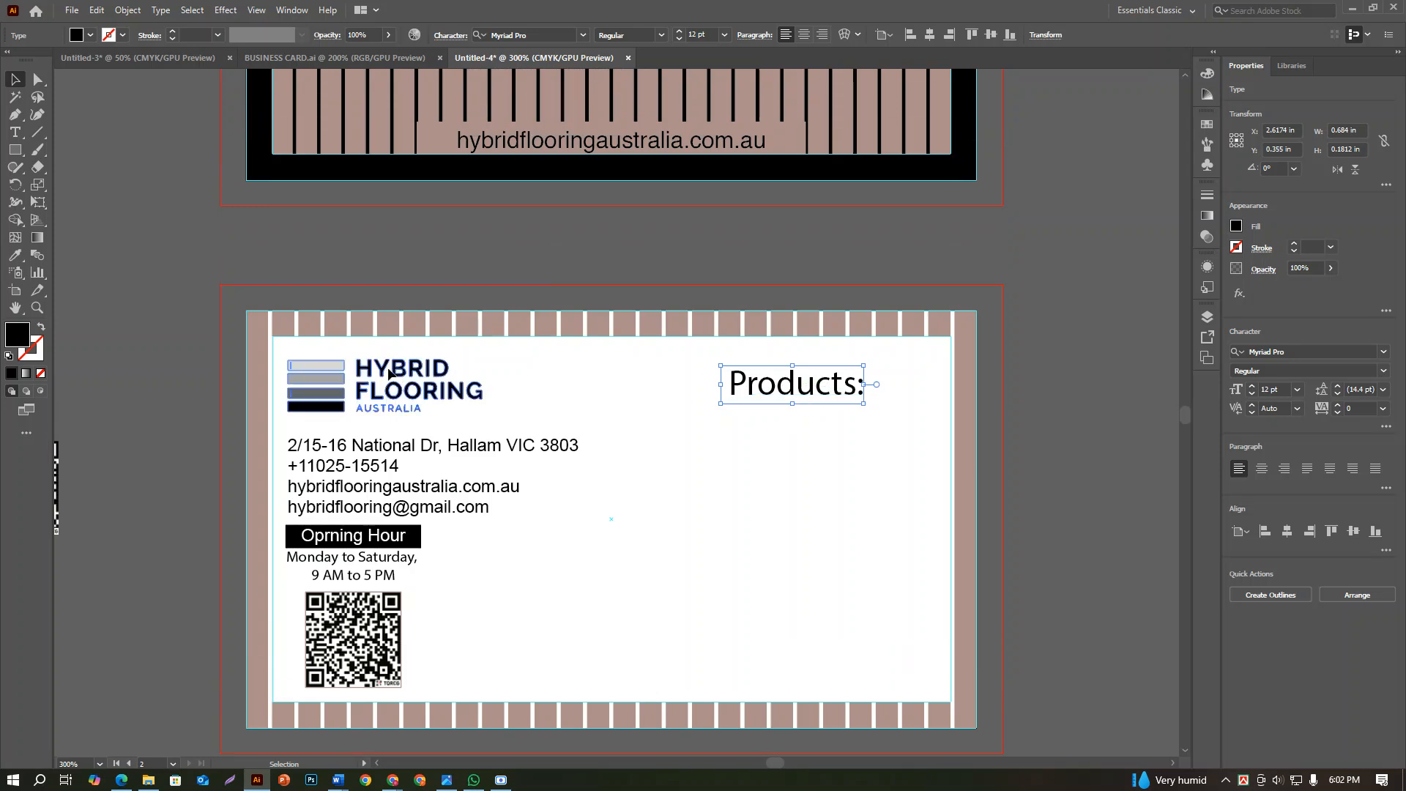
pyautogui.keyDown('shift'); pyautogui.click(769, 395); pyautogui.keyUp('shift')
pyautogui.click(438, 394)
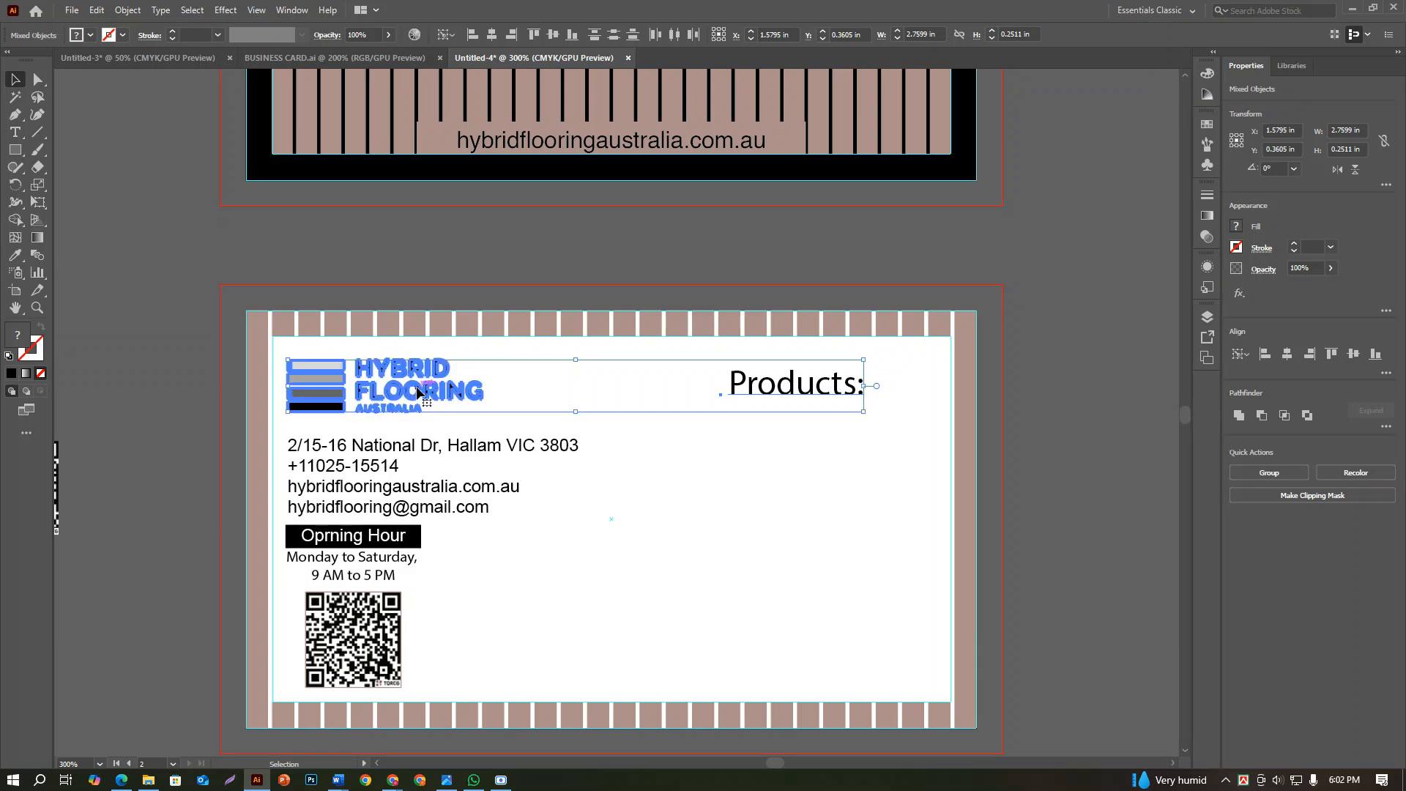
pyautogui.click(1348, 355)
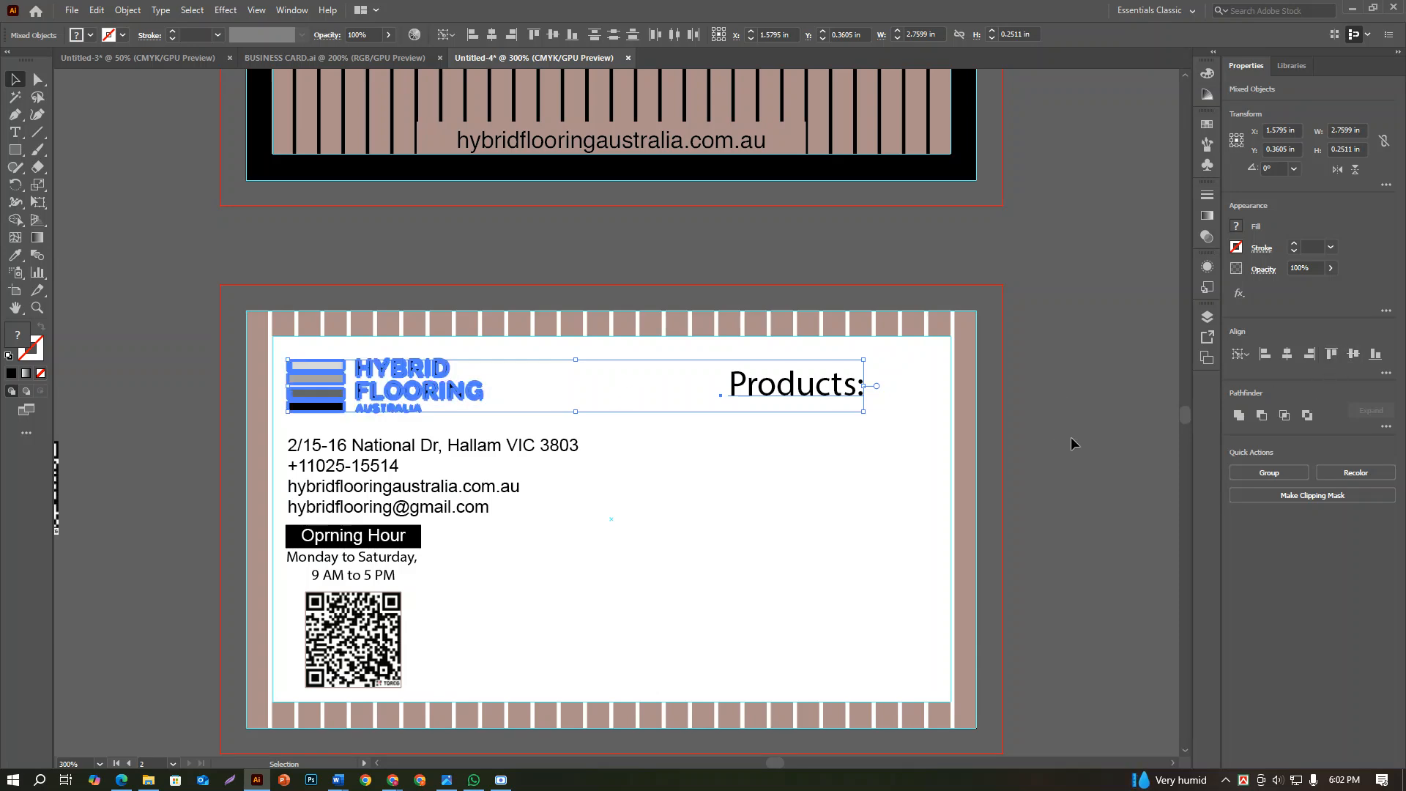
pyautogui.click(894, 443)
# Set the font size of the "Products:" heading to 10 pt and deselect it
pyautogui.click(849, 391)
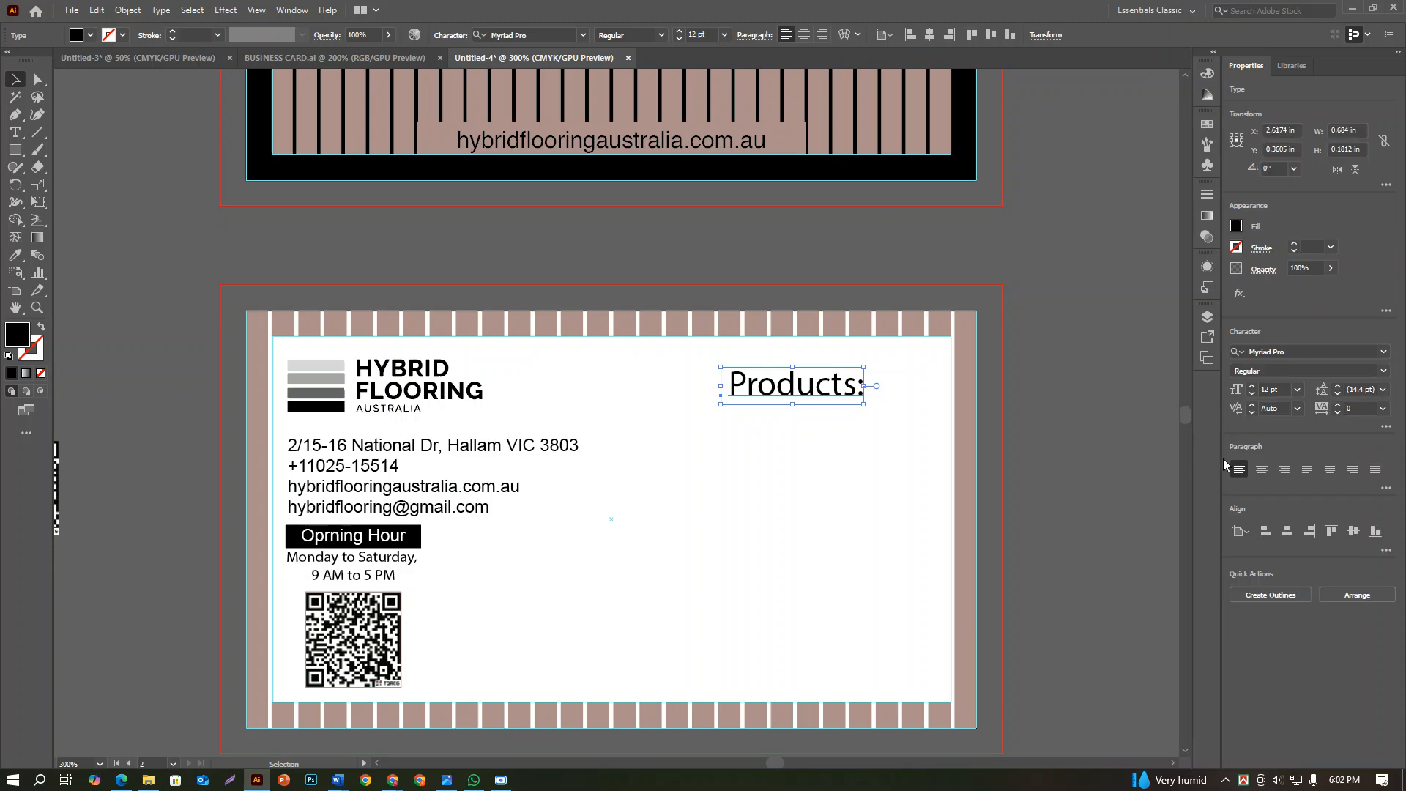
pyautogui.click(1296, 389)
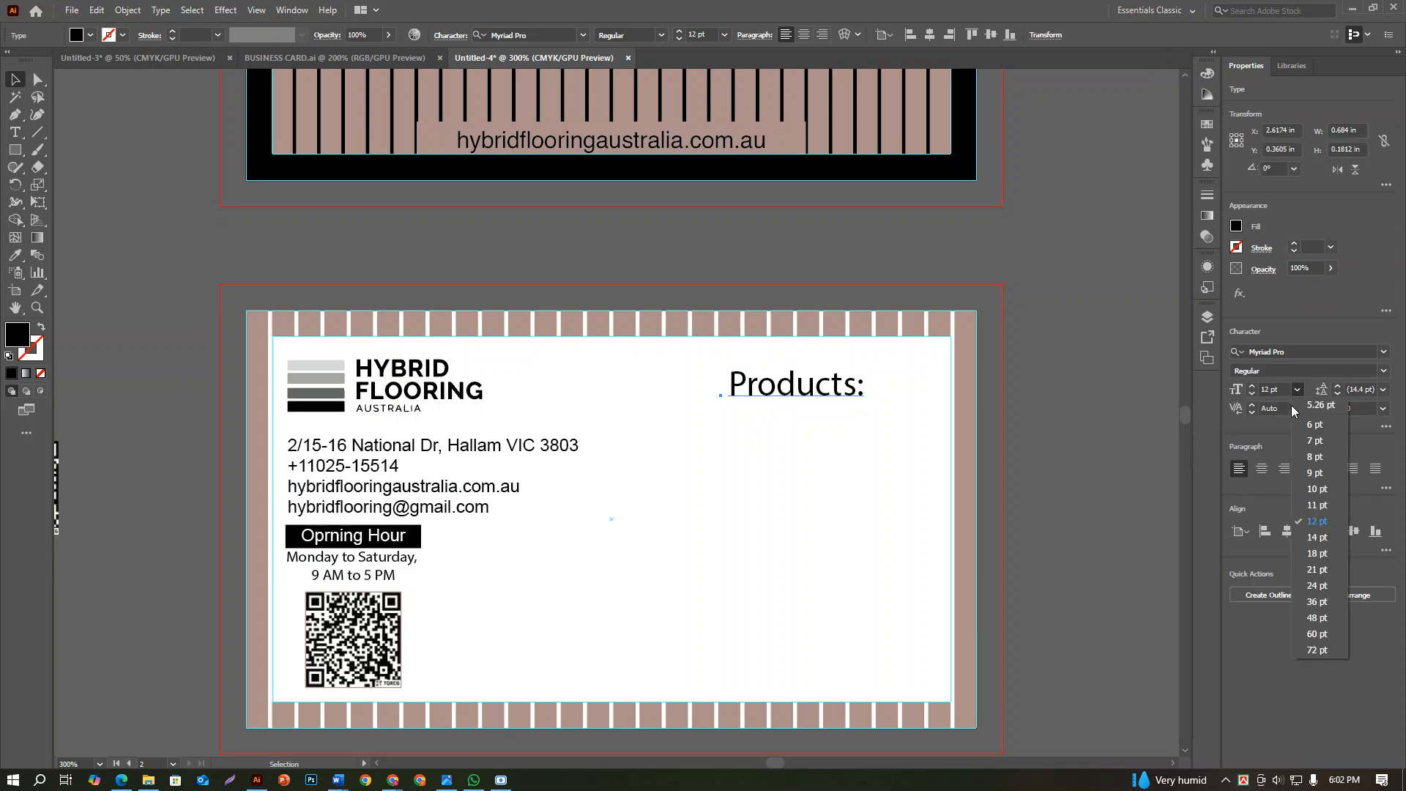
pyautogui.click(1318, 485)
pyautogui.click(1034, 438)
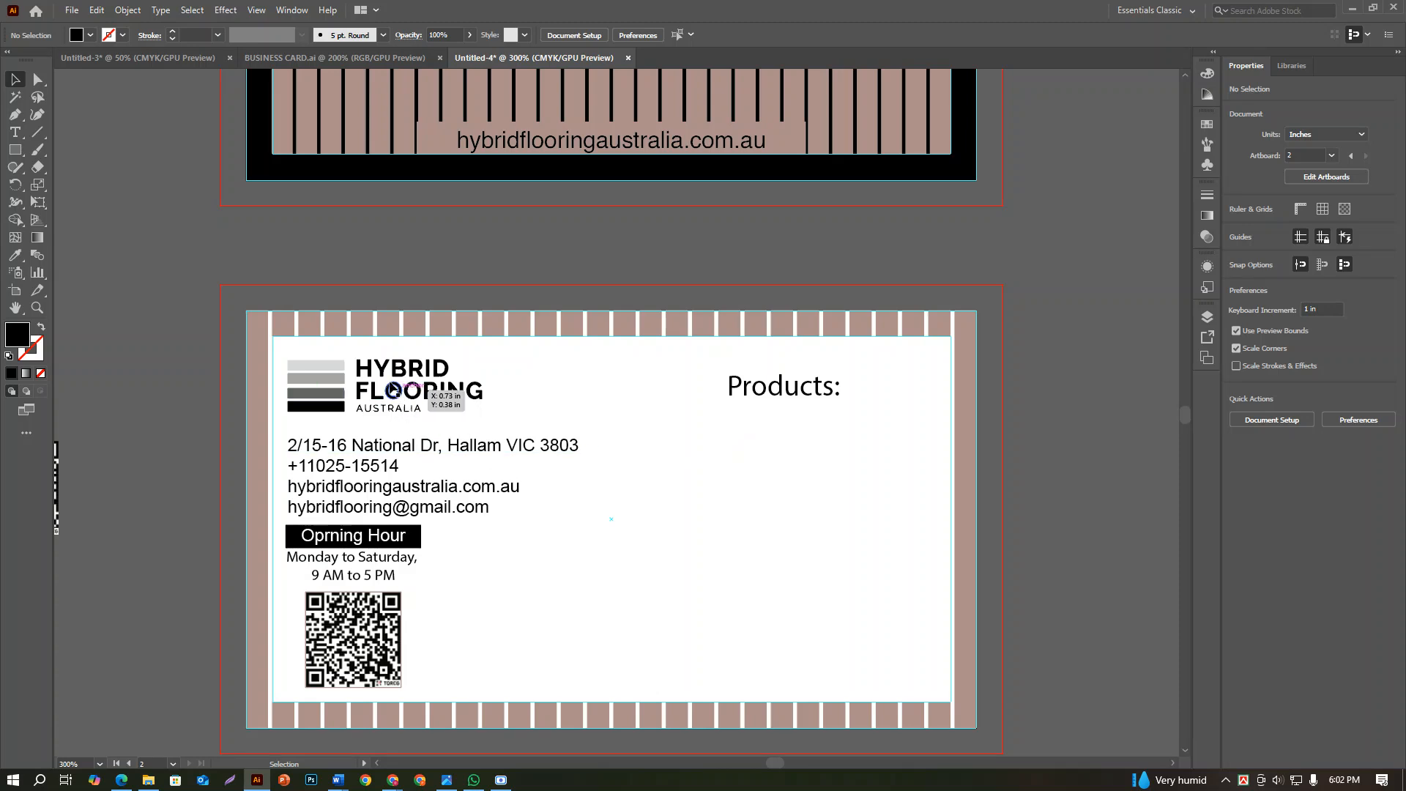
# Draw a black rectangle about 0.61 in wide and 0.15 in high over the "Products:" heading
pyautogui.click(15, 149)
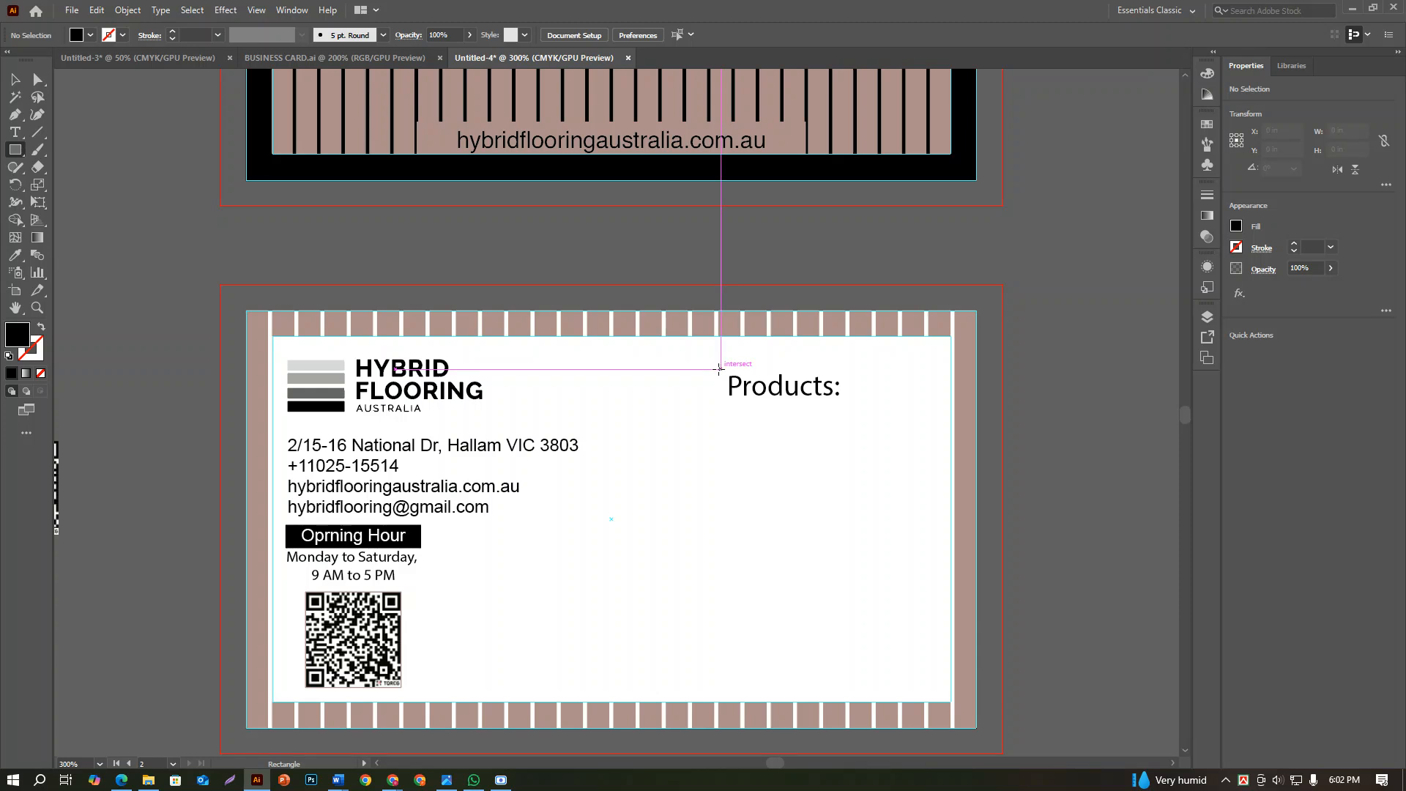
pyautogui.moveTo(718, 368); pyautogui.dragTo(846, 399)
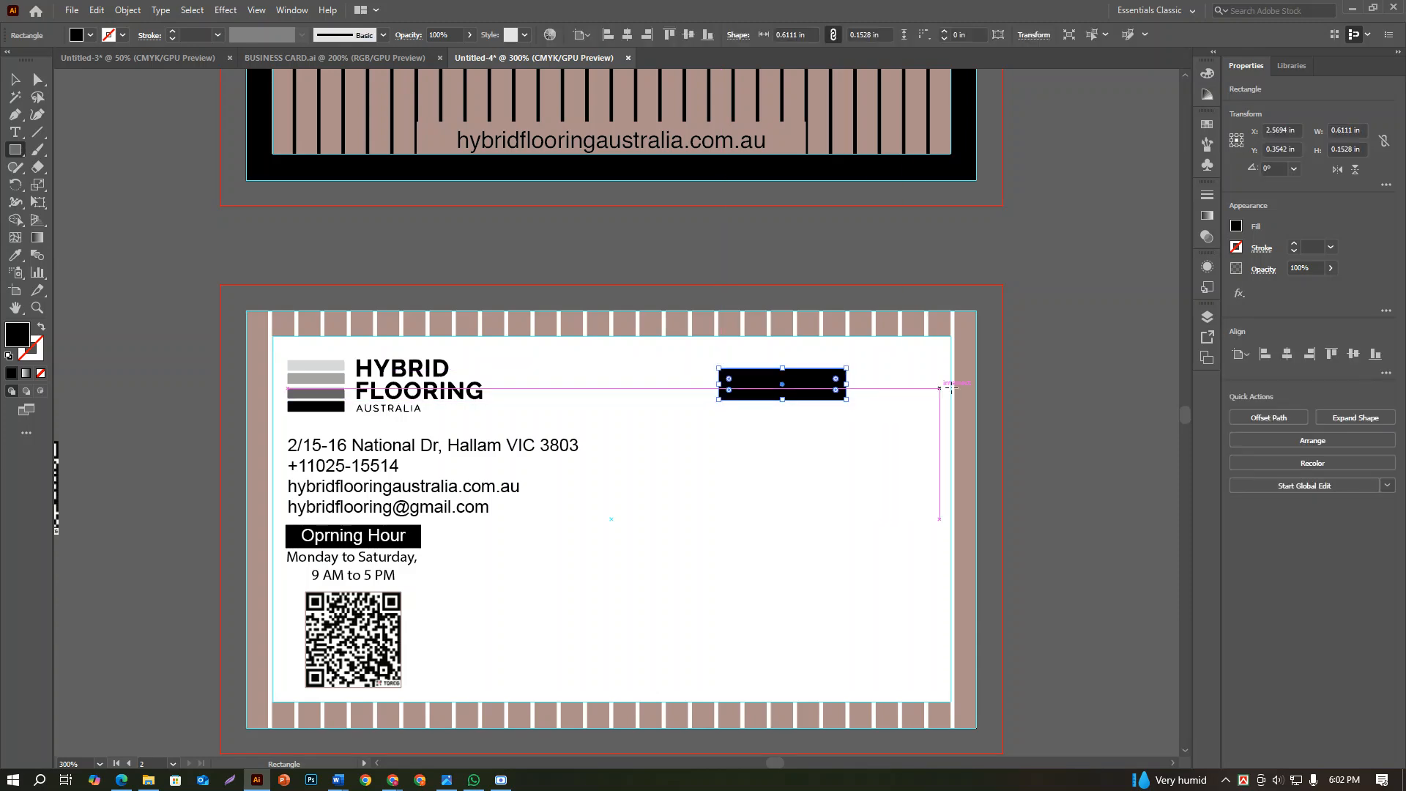
pyautogui.press('v')
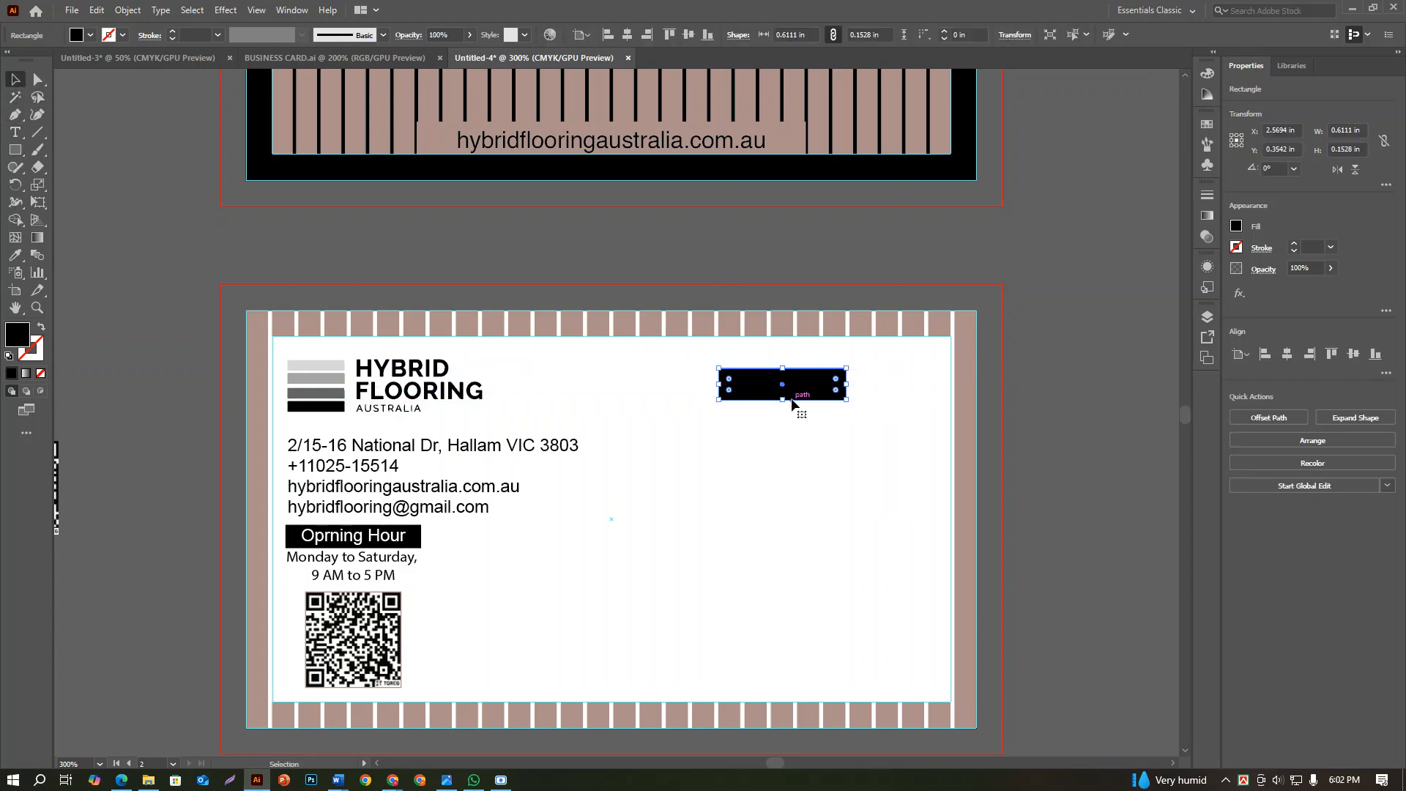
# Move the black bar and "Products:" text beside the card, apart from each other, and fill the text with white
pyautogui.moveTo(792, 401); pyautogui.dragTo(819, 492)
pyautogui.keyDown('shift'); pyautogui.click(789, 392); pyautogui.keyUp('shift')
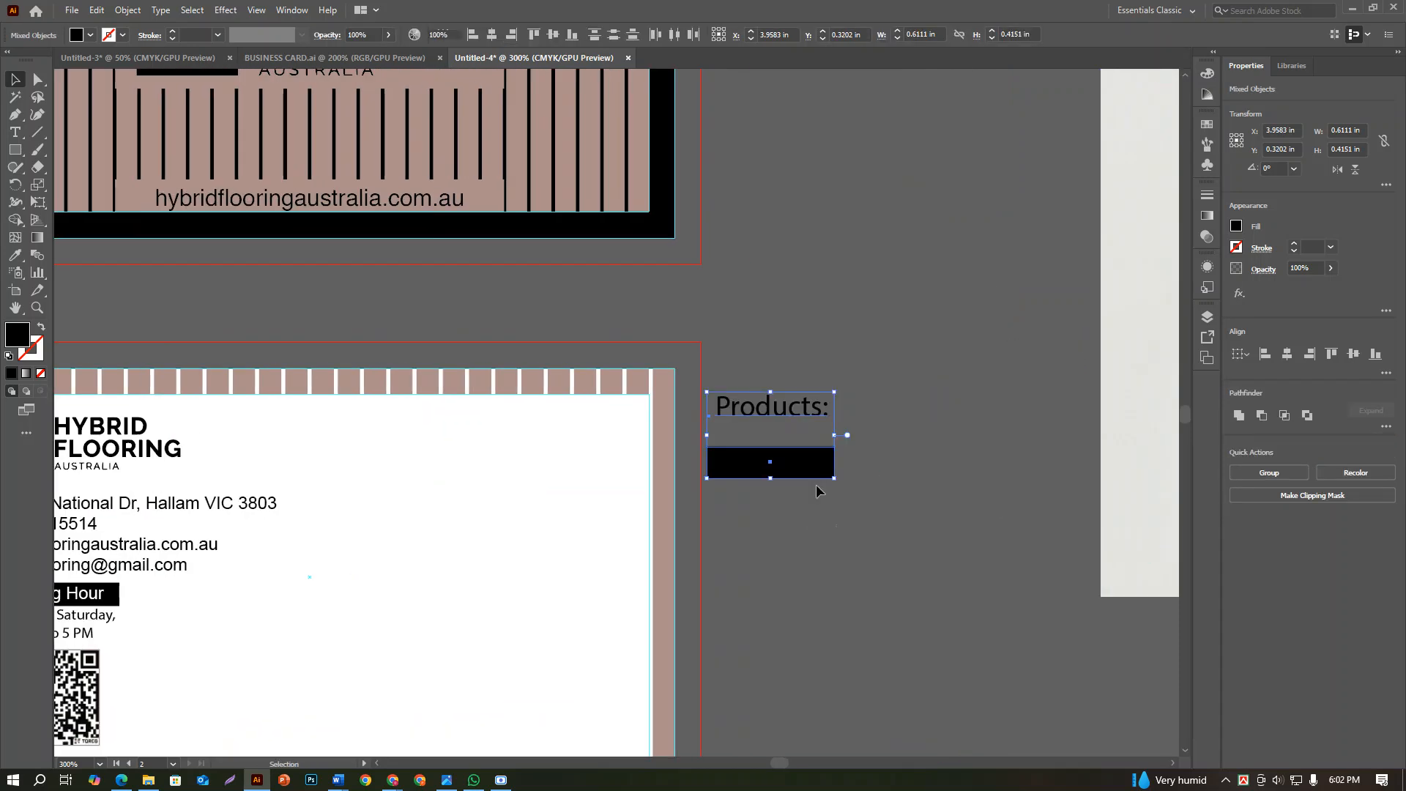
pyautogui.click(809, 407)
pyautogui.click(1235, 227)
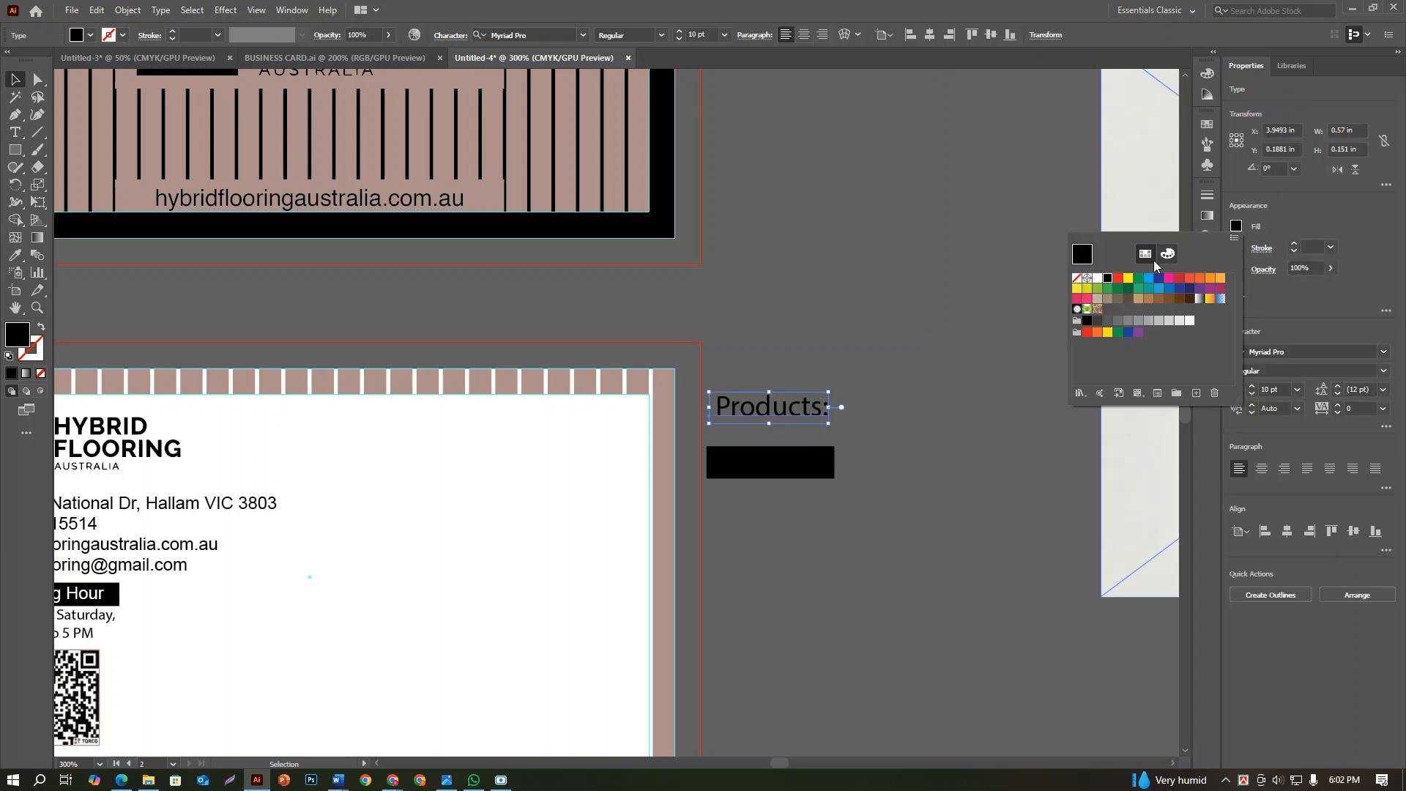
pyautogui.click(1100, 282)
# Center the "Products:" text and black bar on each other and send the bar behind the text
pyautogui.click(781, 483)
pyautogui.click(777, 476)
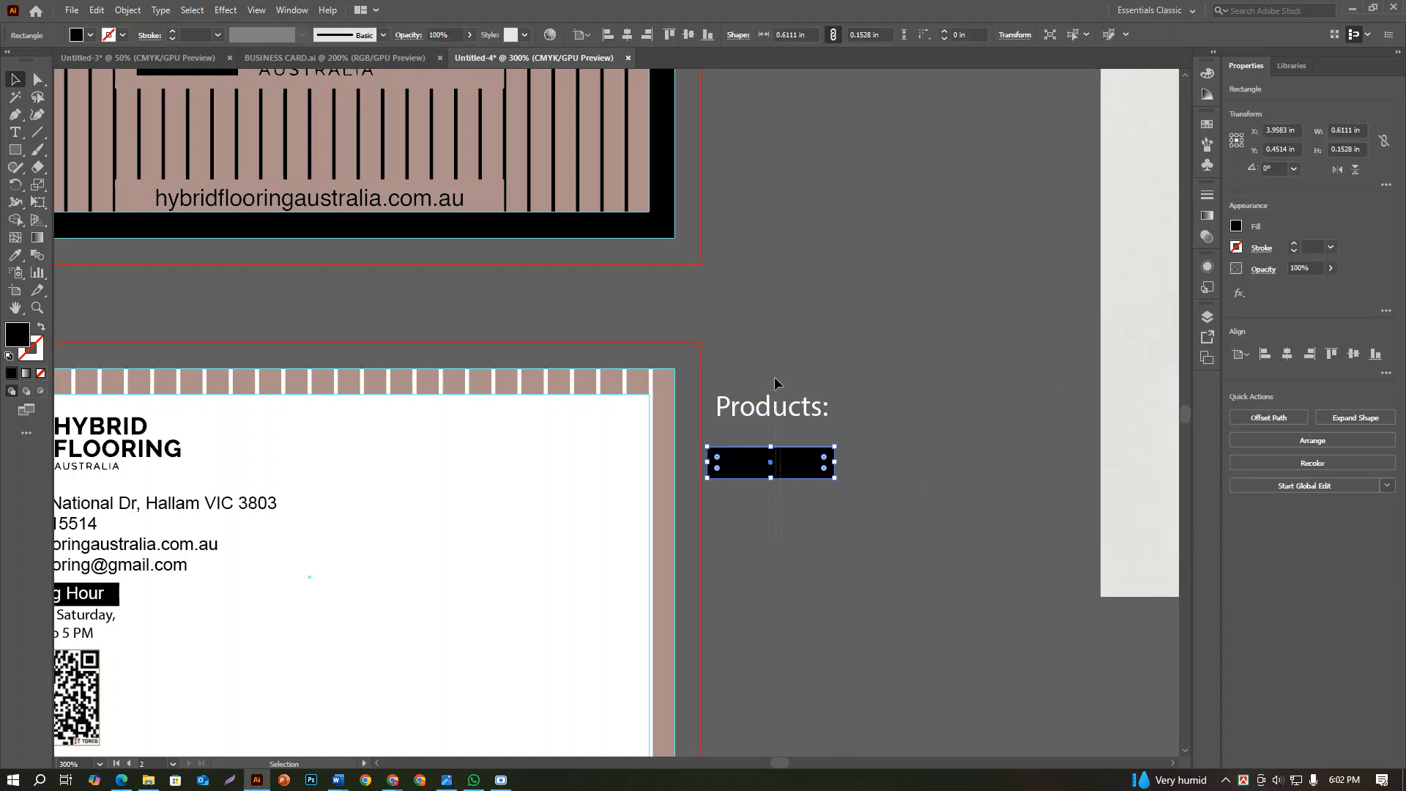
pyautogui.keyDown('shift'); pyautogui.click(772, 407); pyautogui.keyUp('shift')
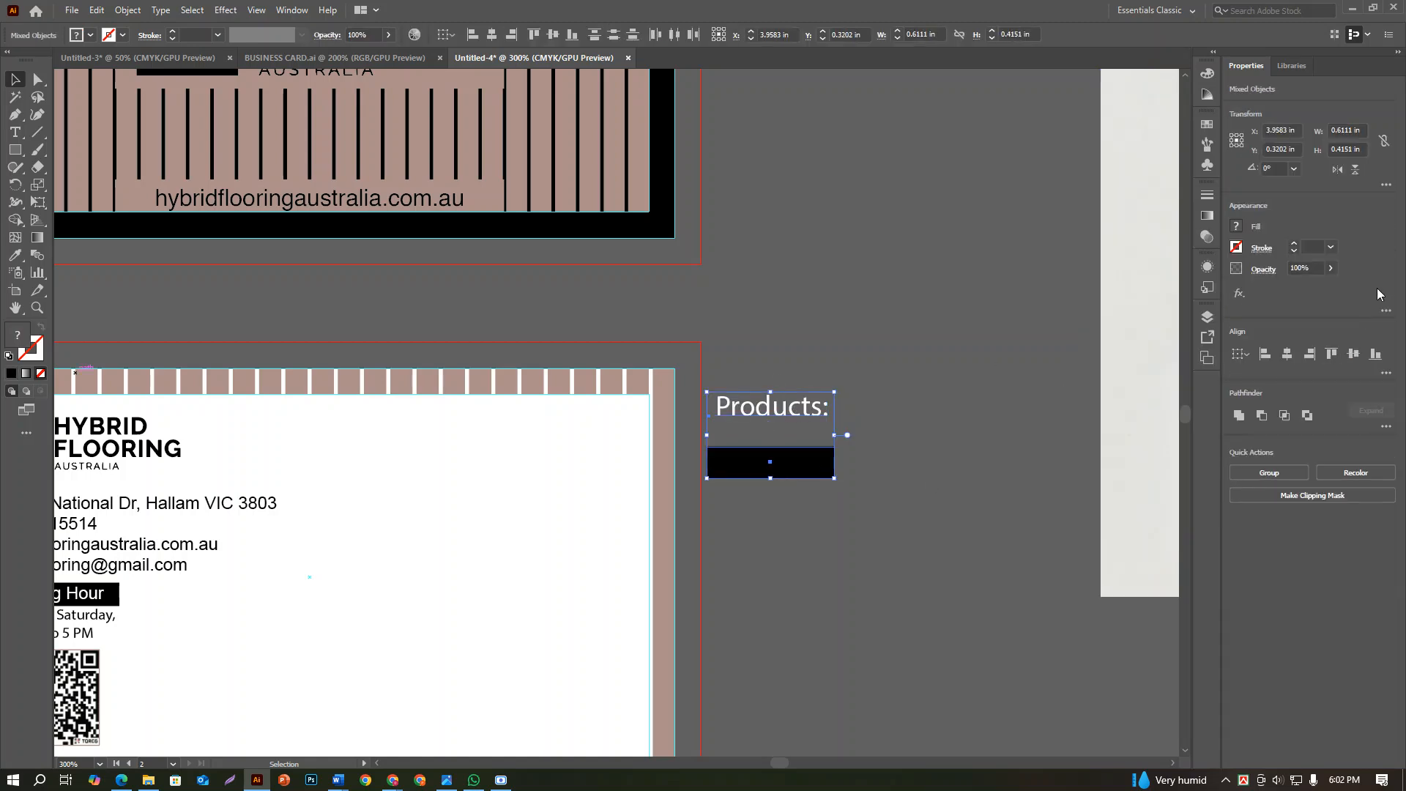
pyautogui.click(1353, 354)
pyautogui.click(796, 444)
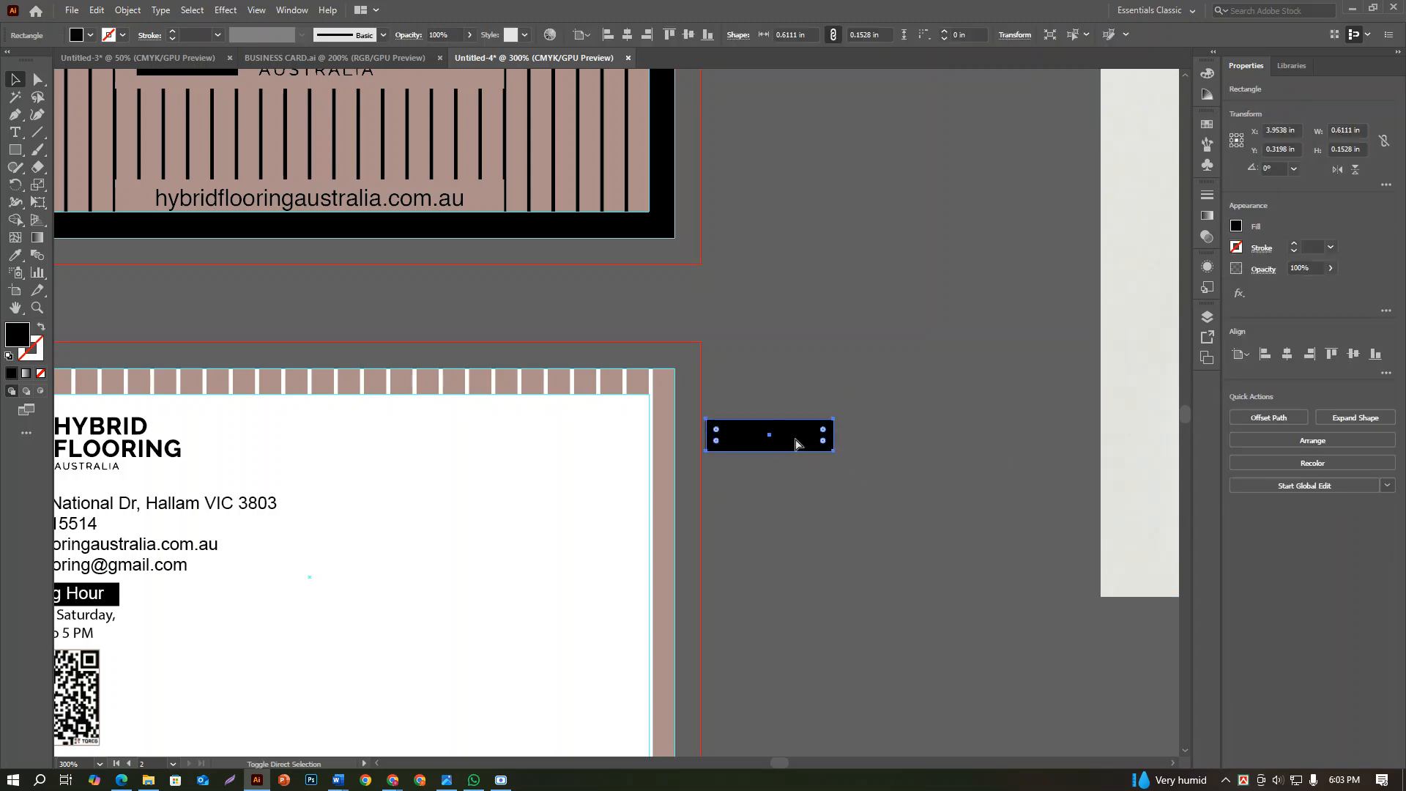
pyautogui.hotkey('ctrl', 'shift', '[')
pyautogui.click(850, 501)
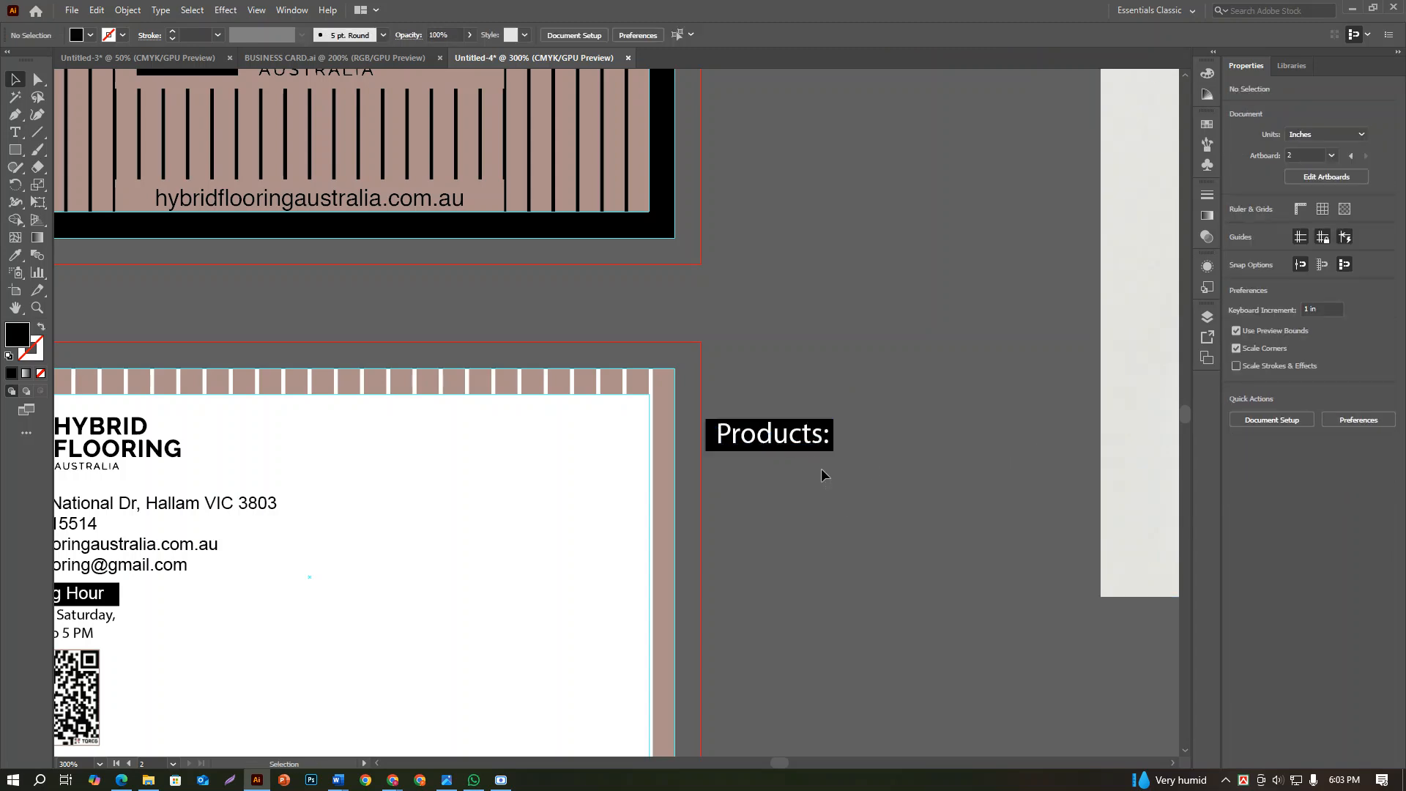
# Group the white "Products:" text with its black bar
pyautogui.moveTo(820, 468); pyautogui.dragTo(795, 401)
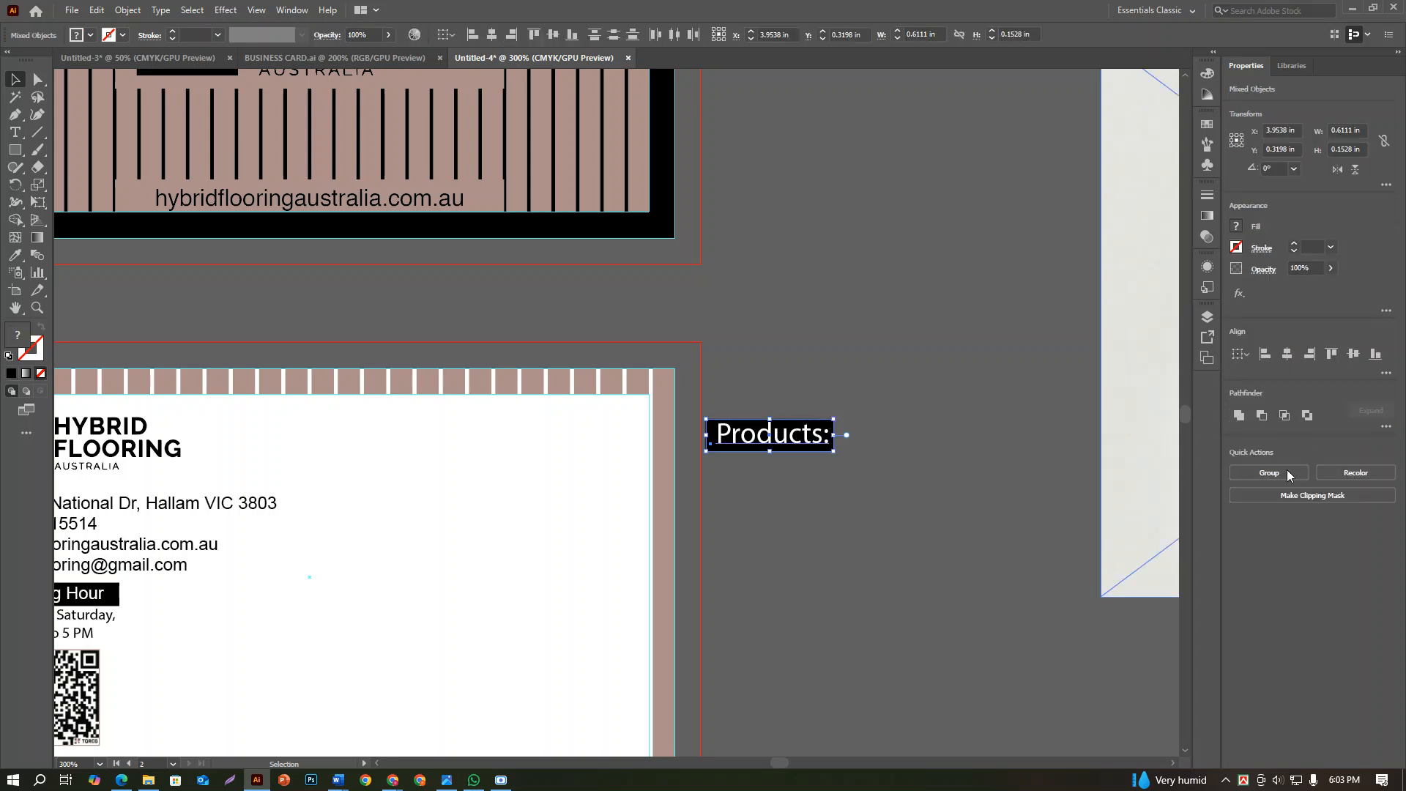
pyautogui.click(1286, 471)
pyautogui.click(853, 481)
# Move the grouped "Products:" heading back onto the back card's upper right, level with the logo
pyautogui.click(787, 426)
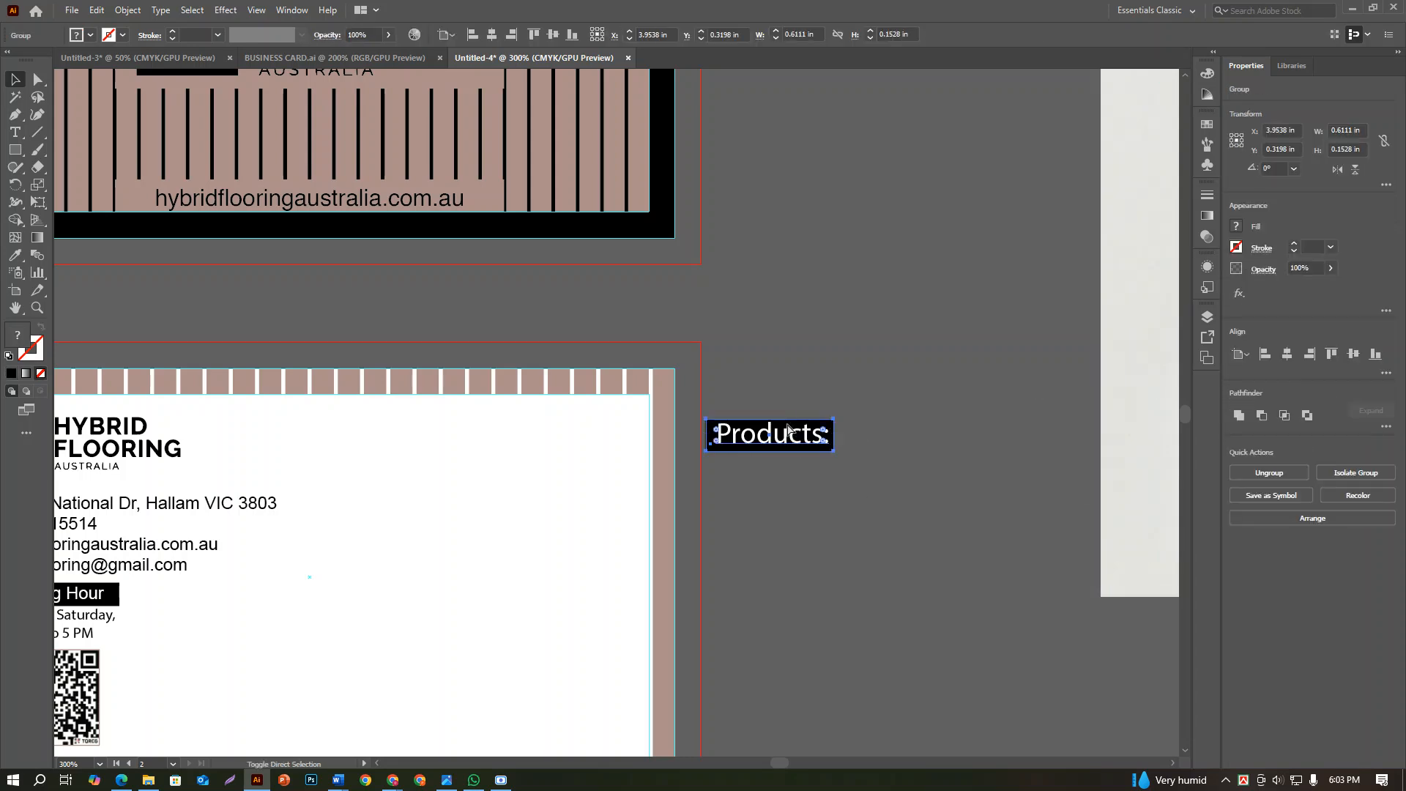
pyautogui.scroll(-2, 788, 425)
pyautogui.moveTo(810, 496); pyautogui.dragTo(1020, 539)
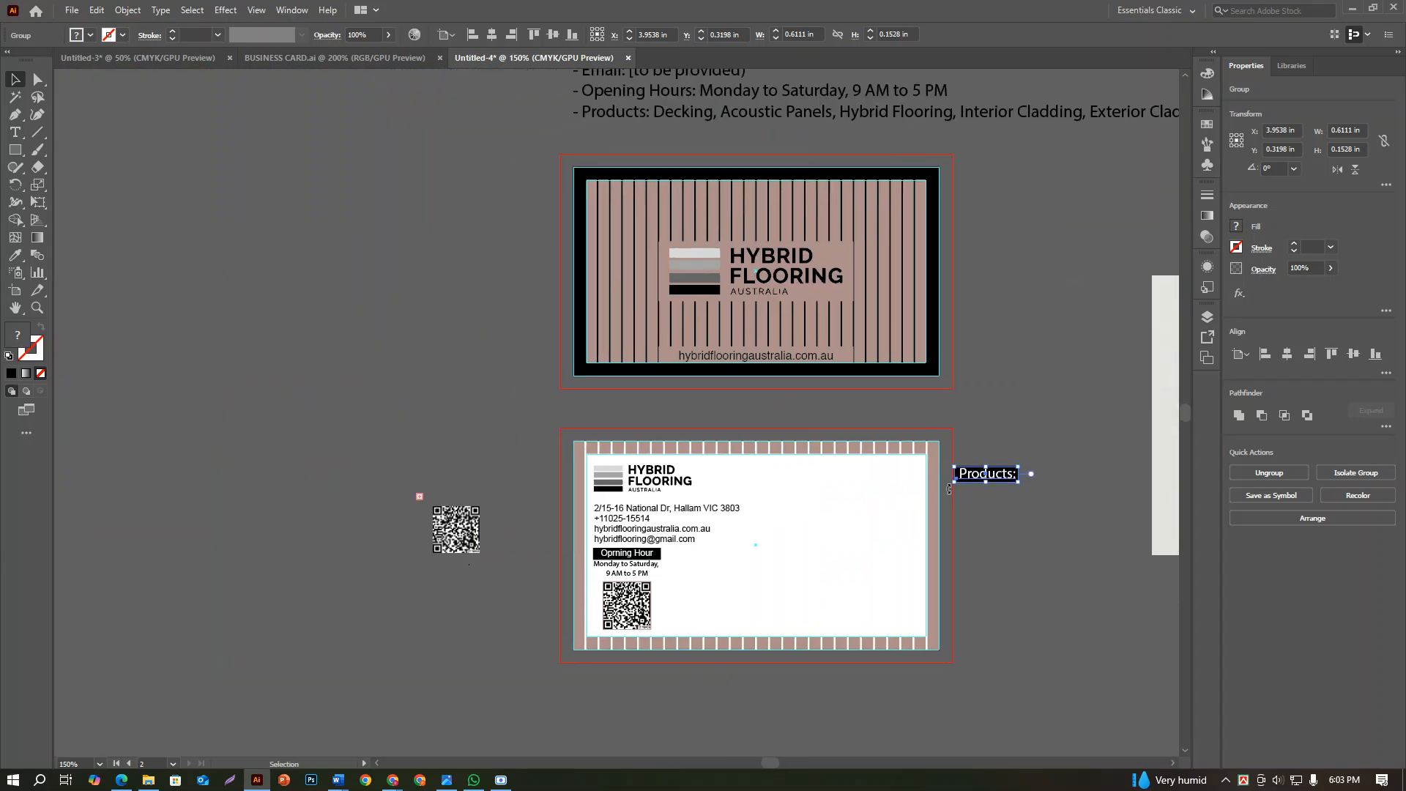
pyautogui.scroll(2, 962, 492)
pyautogui.moveTo(1040, 457); pyautogui.dragTo(810, 467)
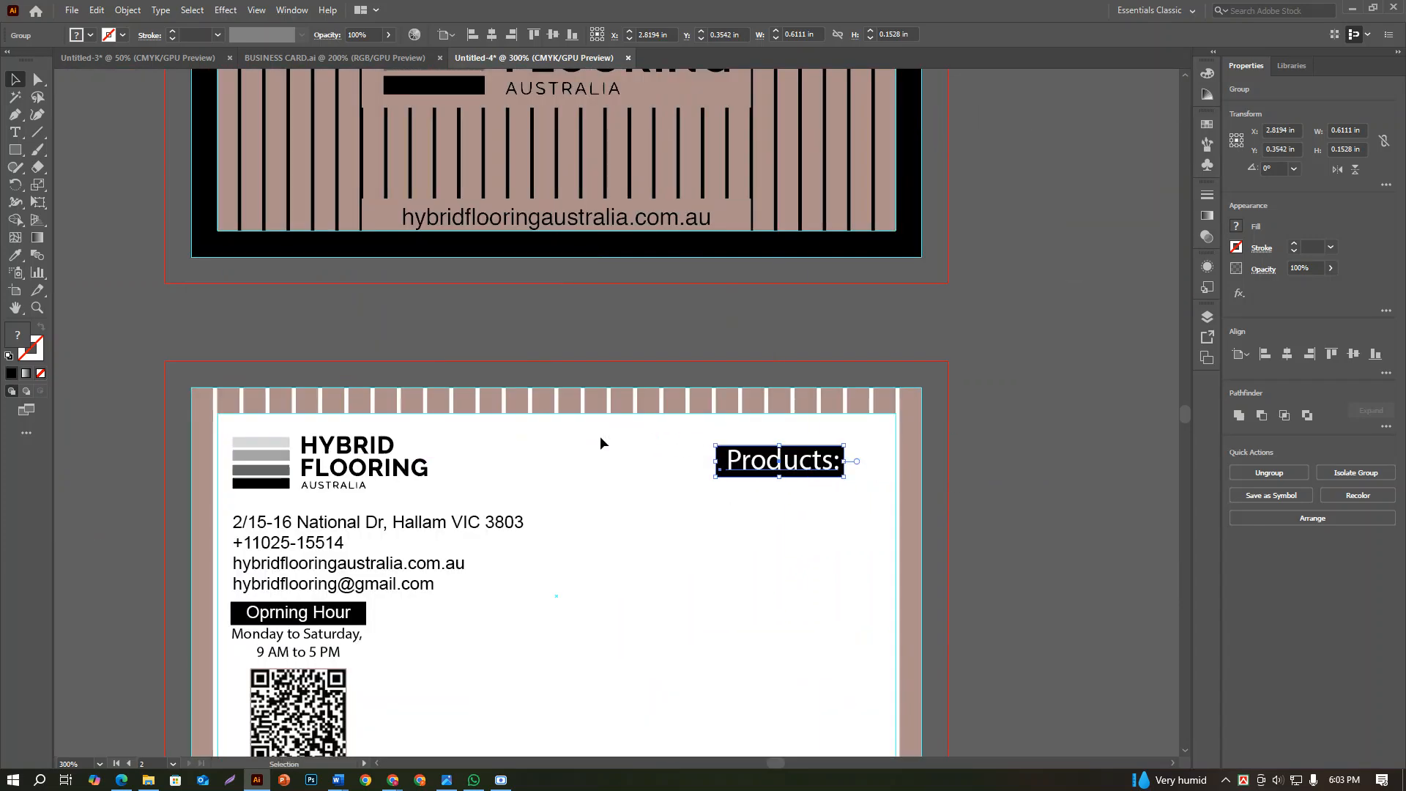
# Align the "Products:" heading vertically with the center of the logo and shift it slightly left
pyautogui.keyDown('shift'); pyautogui.click(343, 459); pyautogui.keyUp('shift')
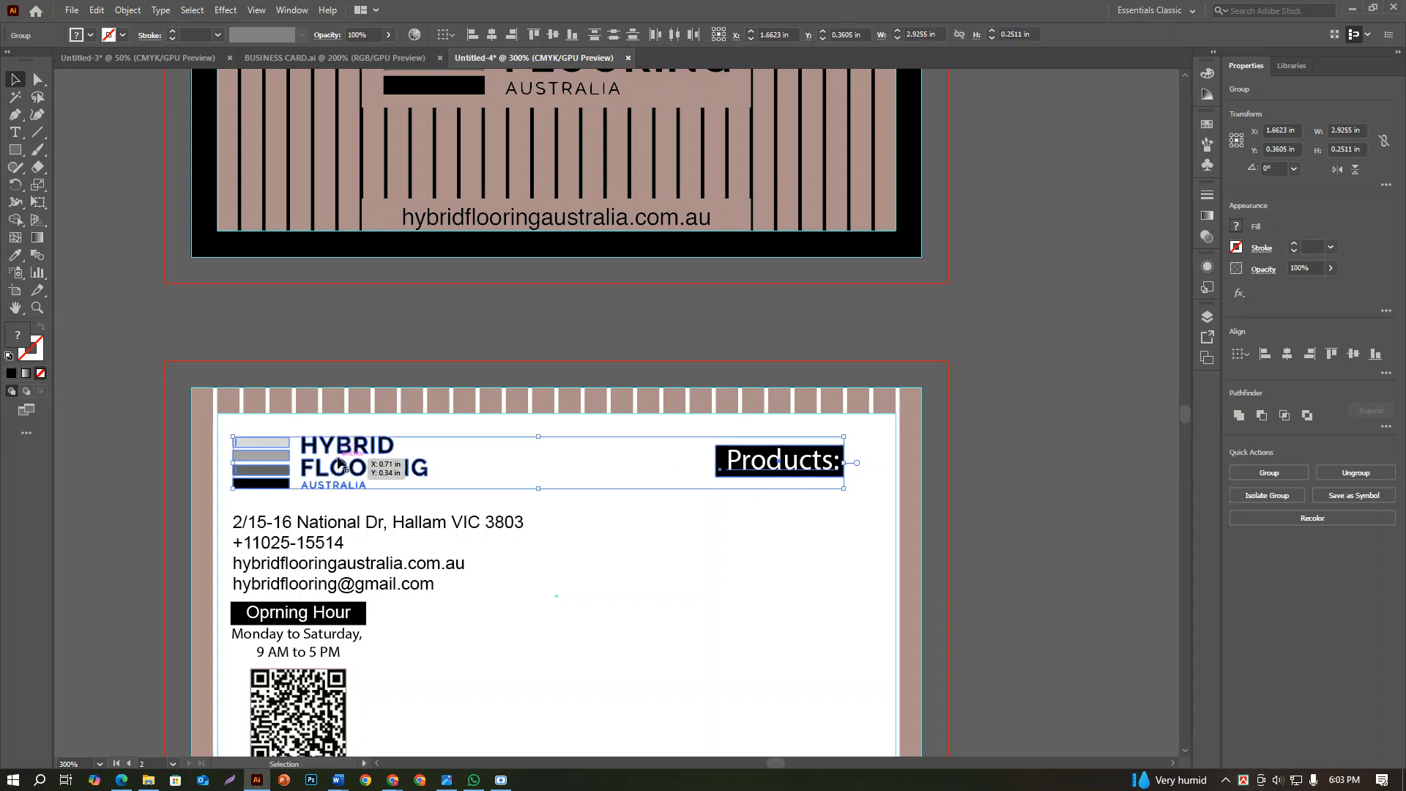
pyautogui.click(1354, 357)
pyautogui.click(1005, 509)
pyautogui.moveTo(784, 475); pyautogui.dragTo(744, 469)
pyautogui.click(1018, 470)
# Copy the product names from "Decking" through "Super Flexible Cladding" in the brief text above the front card
pyautogui.scroll(-2, 1018, 471)
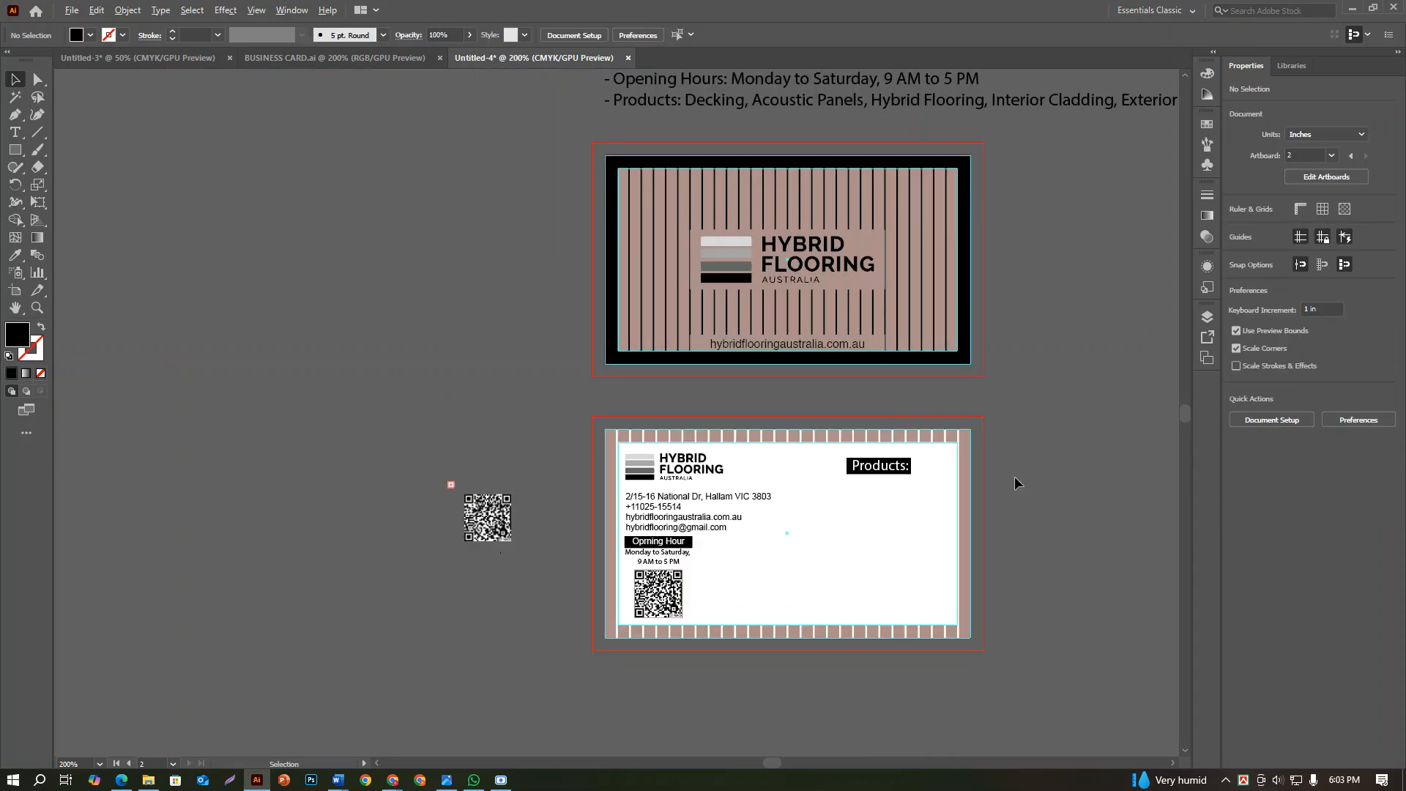
pyautogui.scroll(1, 949, 513)
pyautogui.scroll(-1, 949, 513)
pyautogui.press('space')
pyautogui.moveTo(958, 450); pyautogui.dragTo(900, 687)
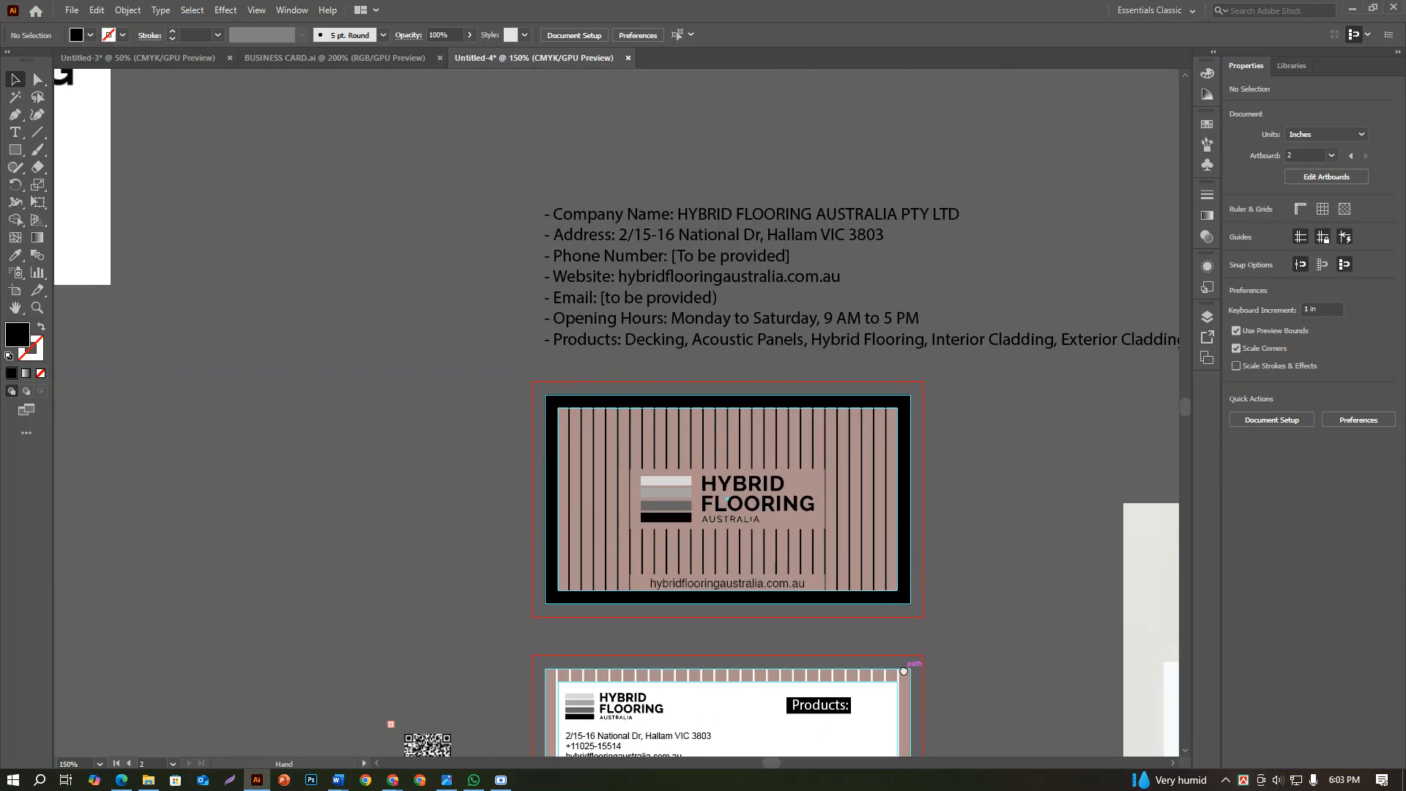
pyautogui.click(631, 344)
pyautogui.doubleClick(636, 345)
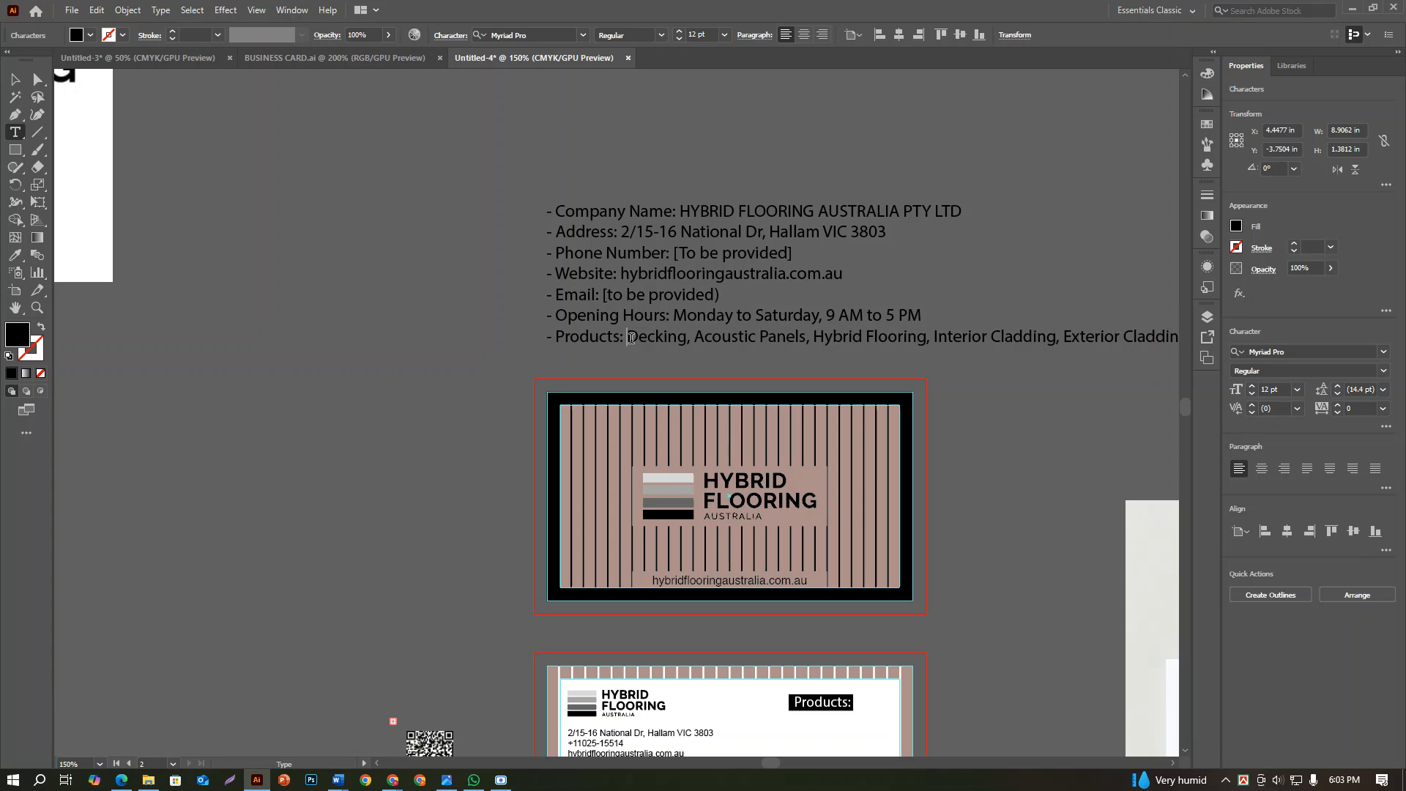
pyautogui.moveTo(628, 338); pyautogui.dragTo(888, 344)
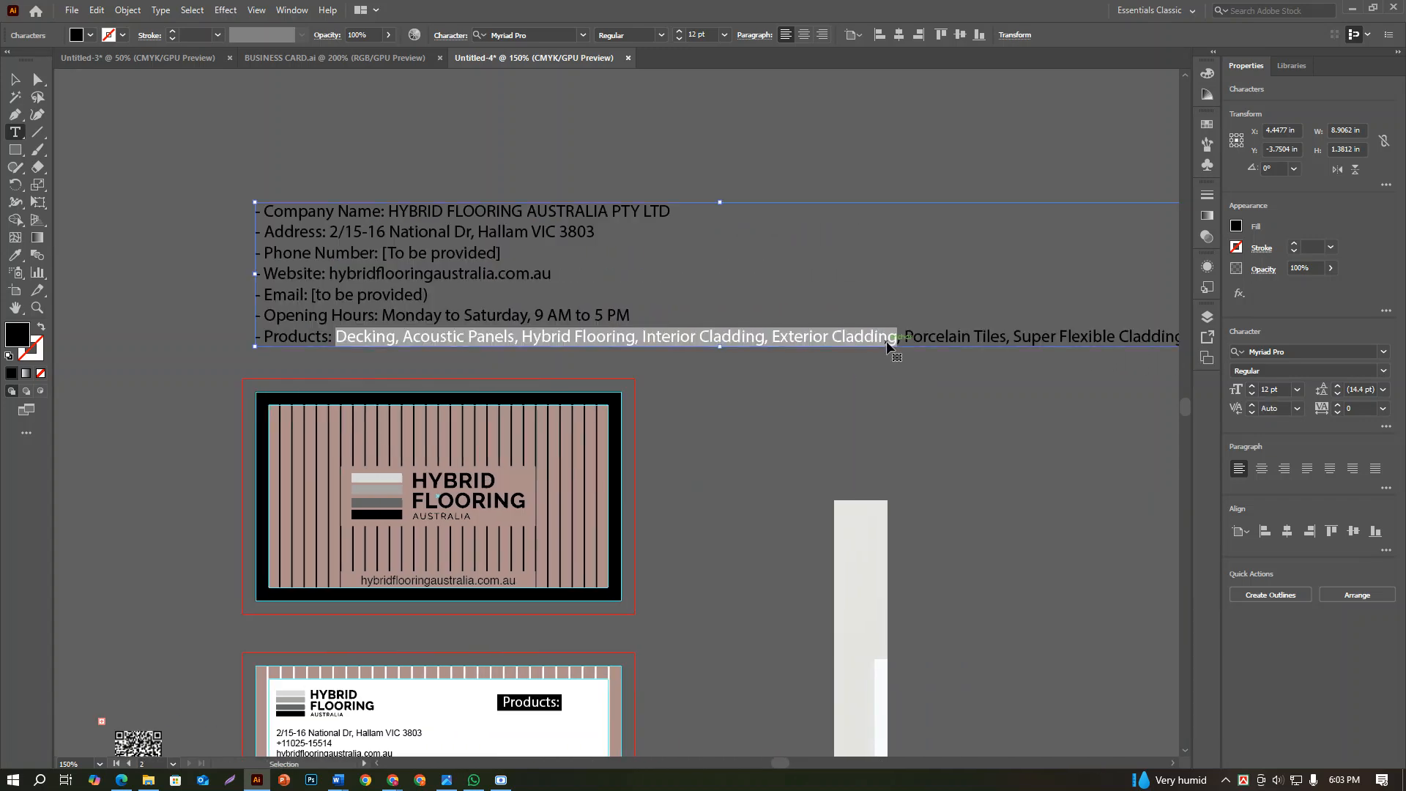
pyautogui.scroll(-2, 887, 347)
pyautogui.click(647, 342)
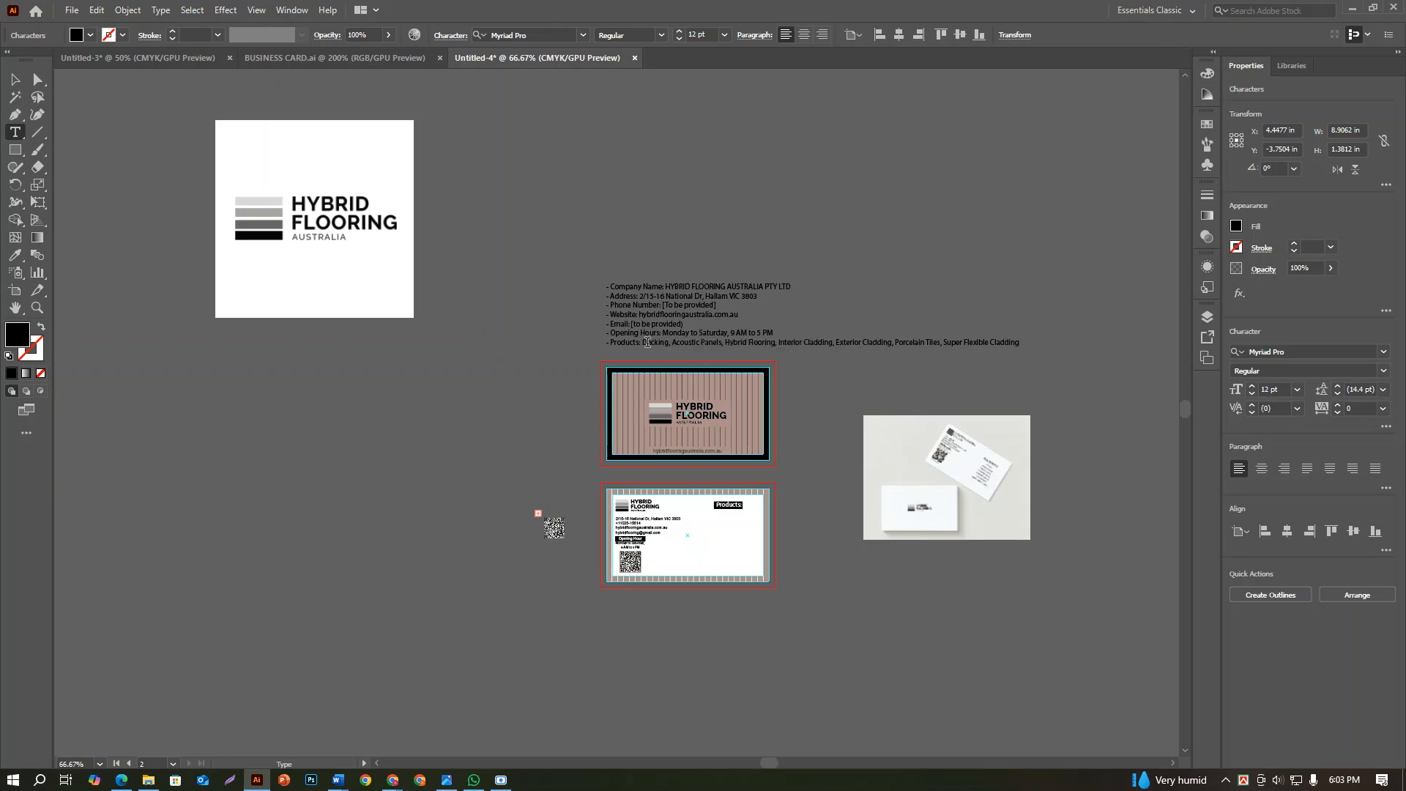
pyautogui.moveTo(649, 341); pyautogui.dragTo(808, 342)
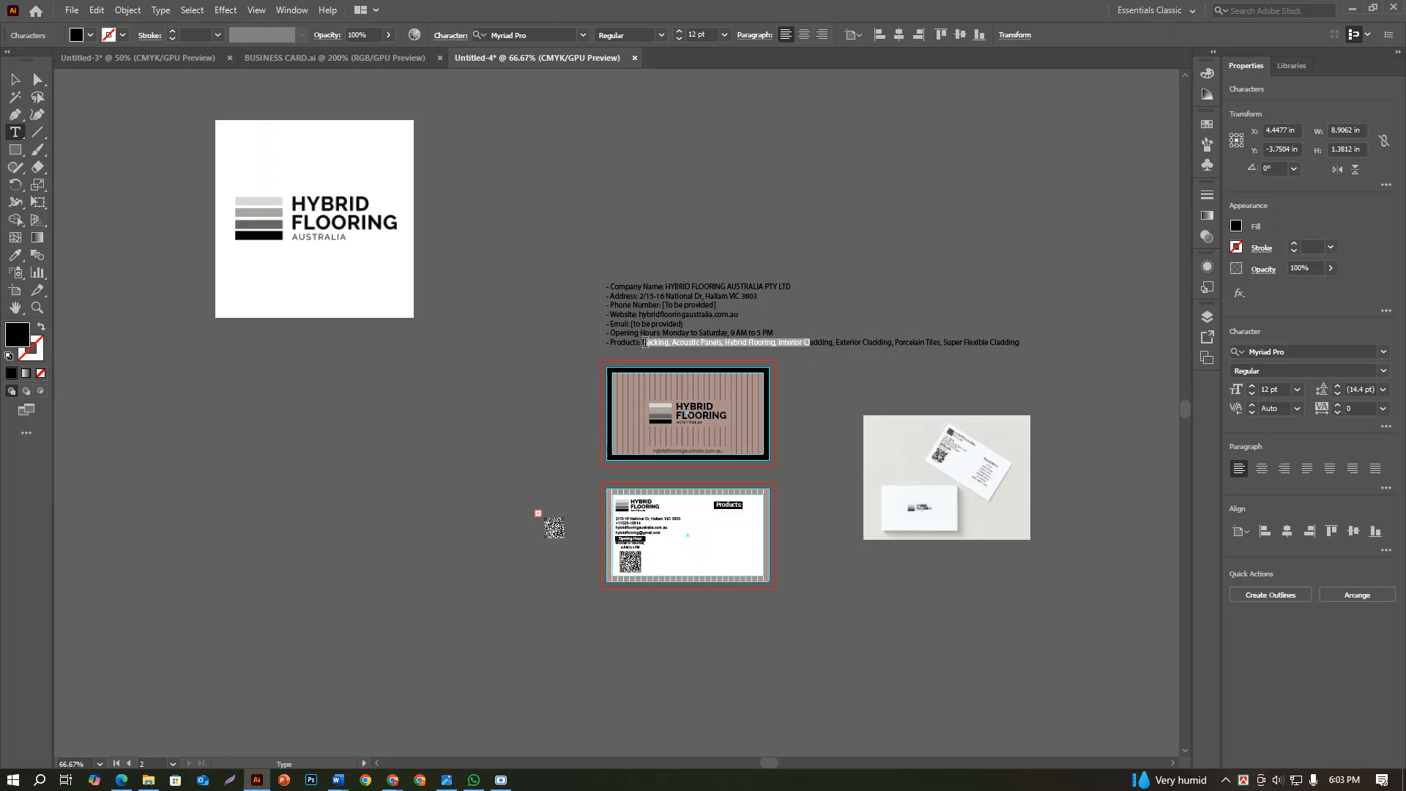
pyautogui.moveTo(643, 342); pyautogui.dragTo(1013, 352)
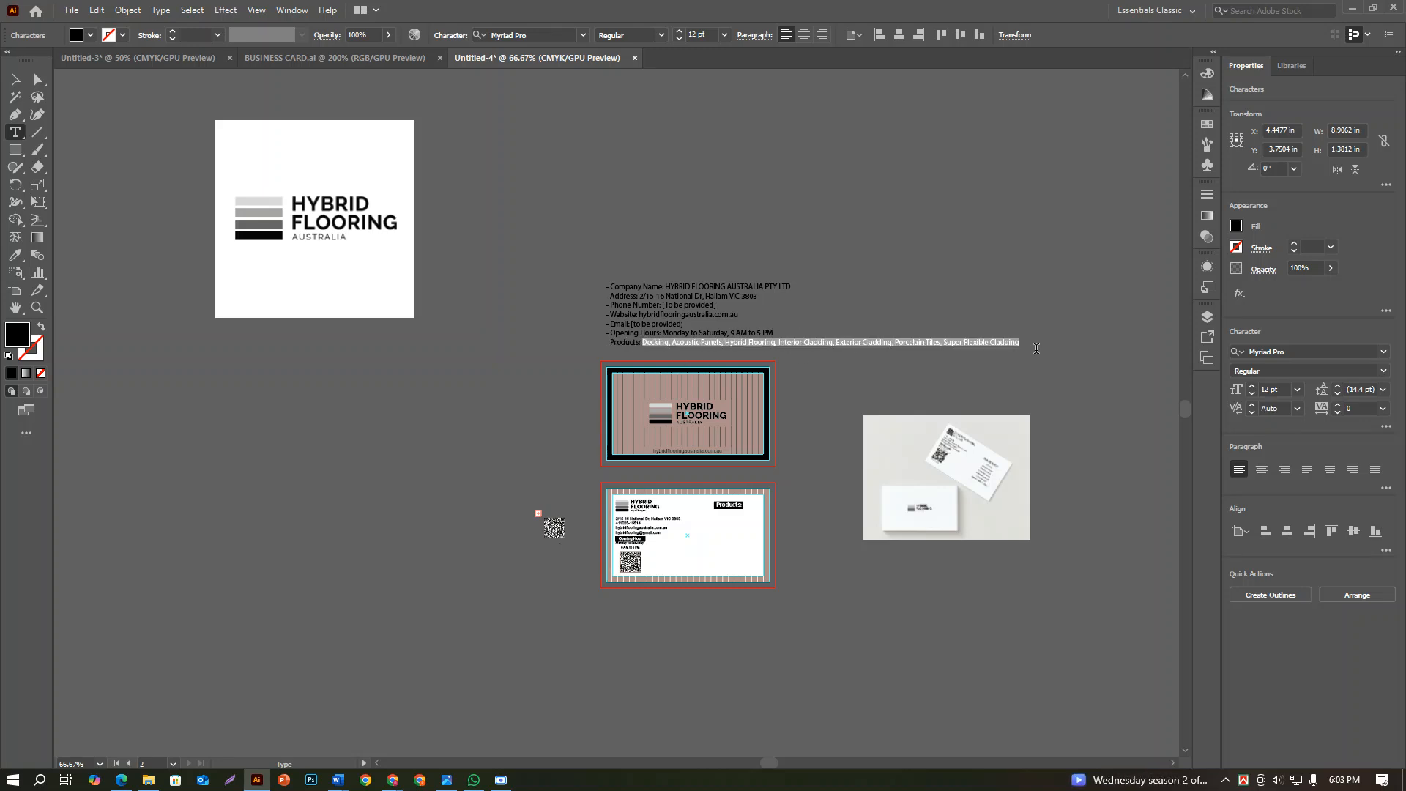
pyautogui.hotkey('ctrl', 'c')
# Paste the copied product names as a separate text object and place it in the empty area below the back card
pyautogui.click(27, 78)
pyautogui.scroll(-3, 703, 586)
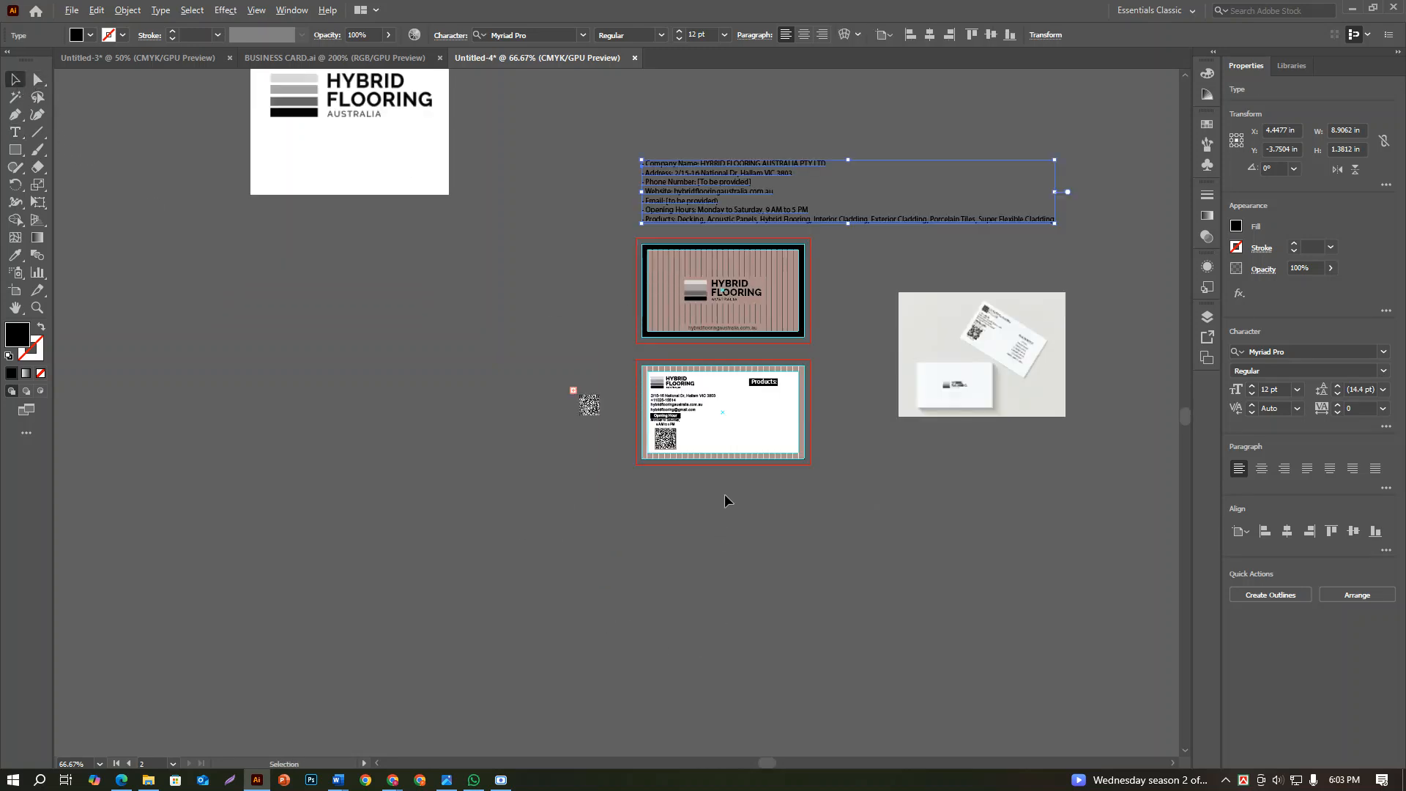
pyautogui.scroll(2, 723, 498)
pyautogui.click(736, 500)
pyautogui.hotkey('ctrl', 'v')
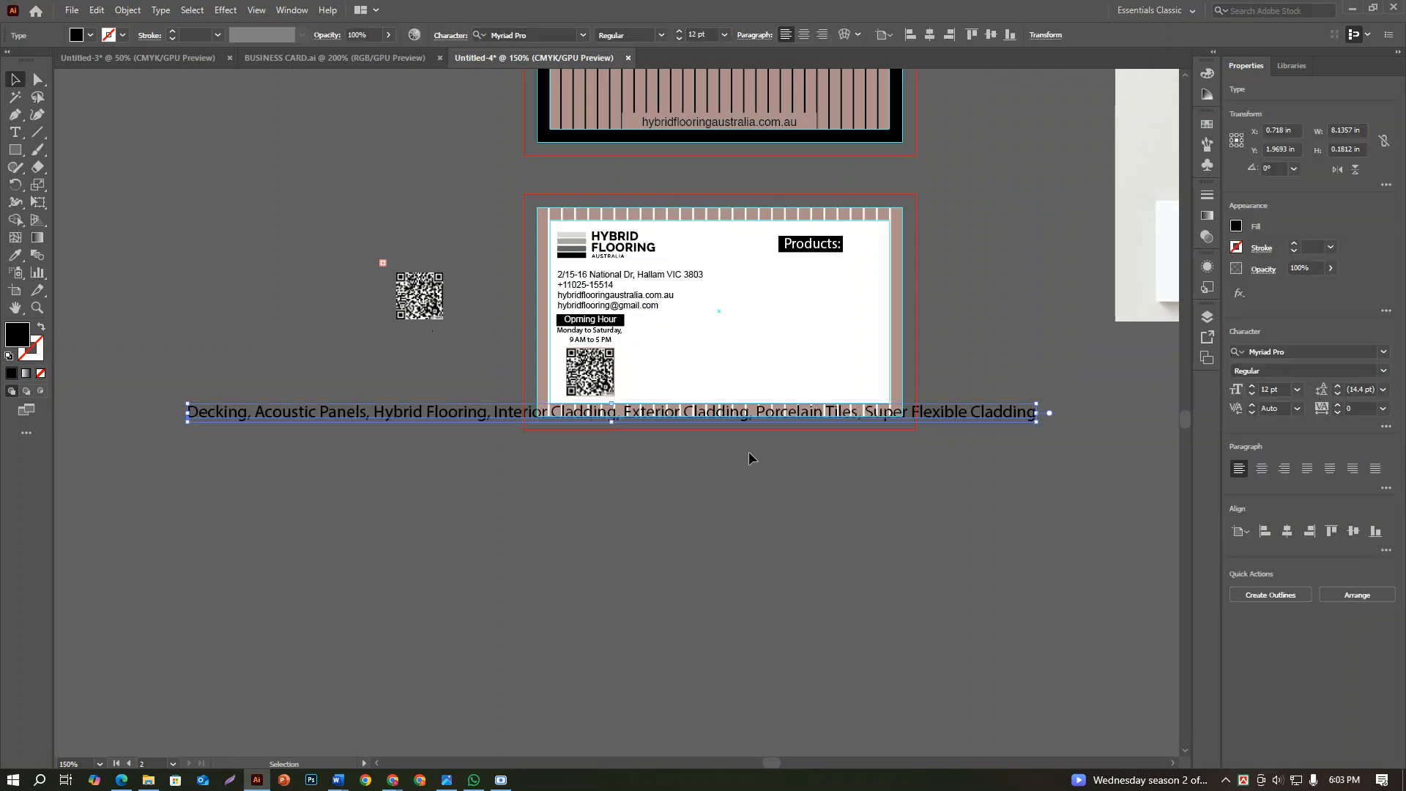
pyautogui.moveTo(480, 419); pyautogui.dragTo(736, 535)
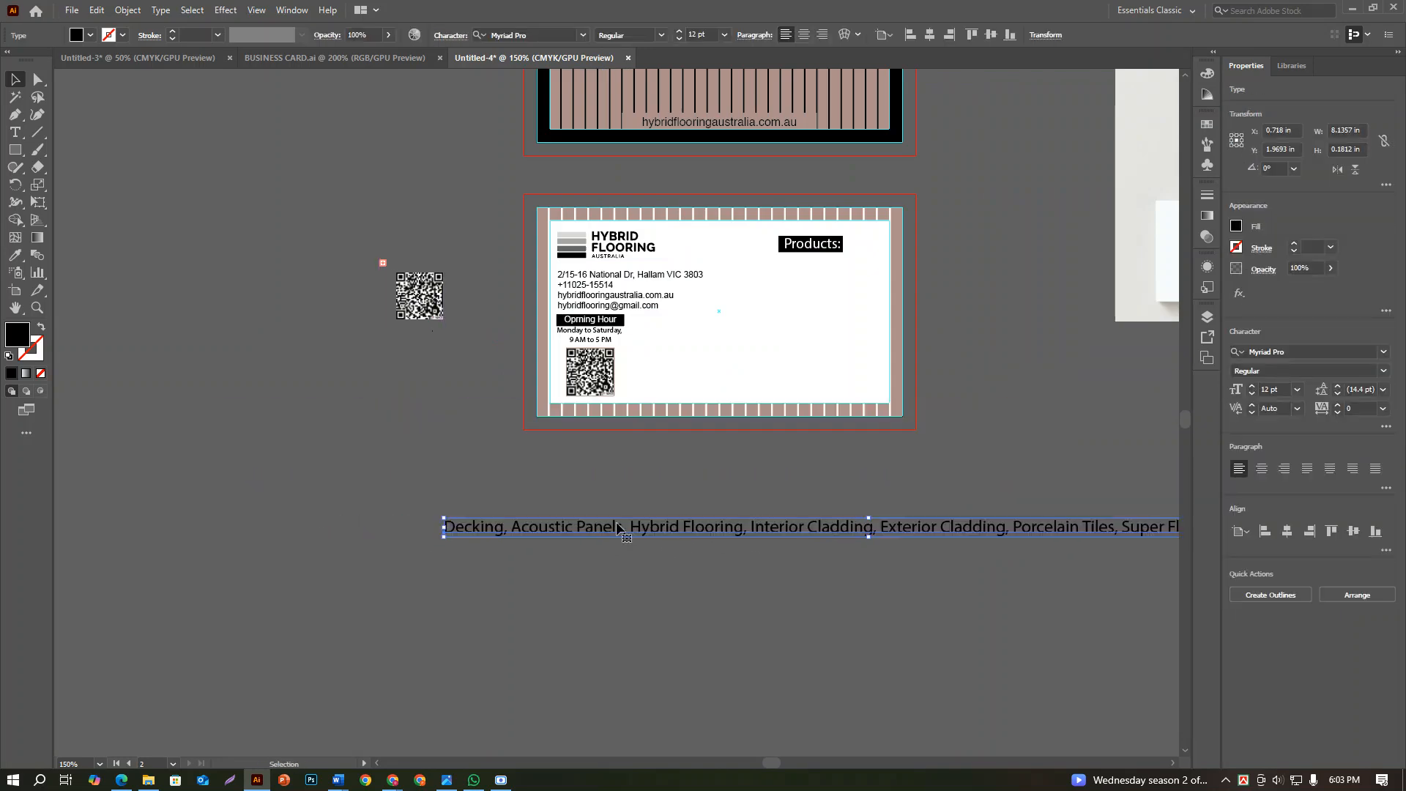
# Break the pasted product names into seven lines, from "Decking" down to "Super Flexible Cladding", roughly one product per line
pyautogui.doubleClick(510, 535)
pyautogui.press('Return')
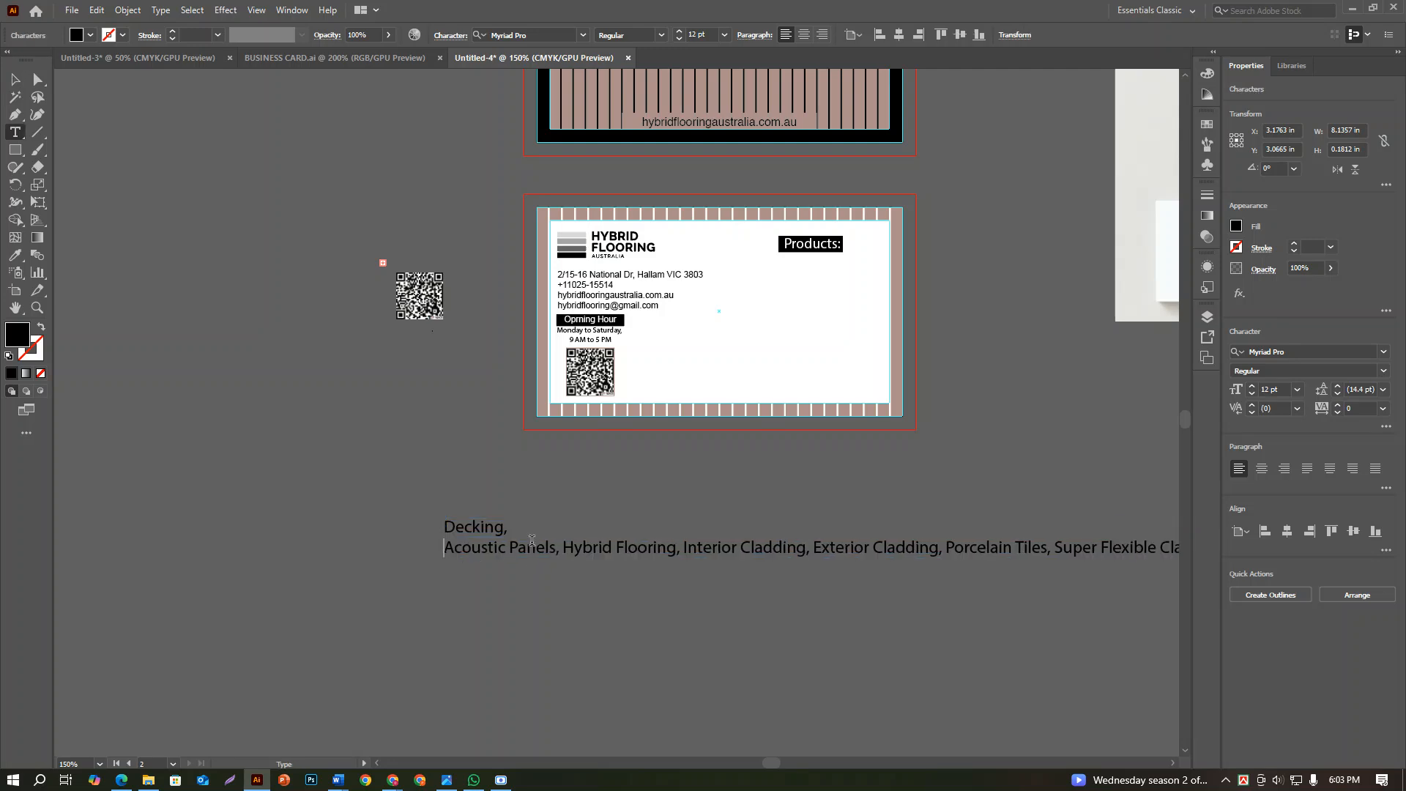
pyautogui.click(566, 548)
pyautogui.press('Return')
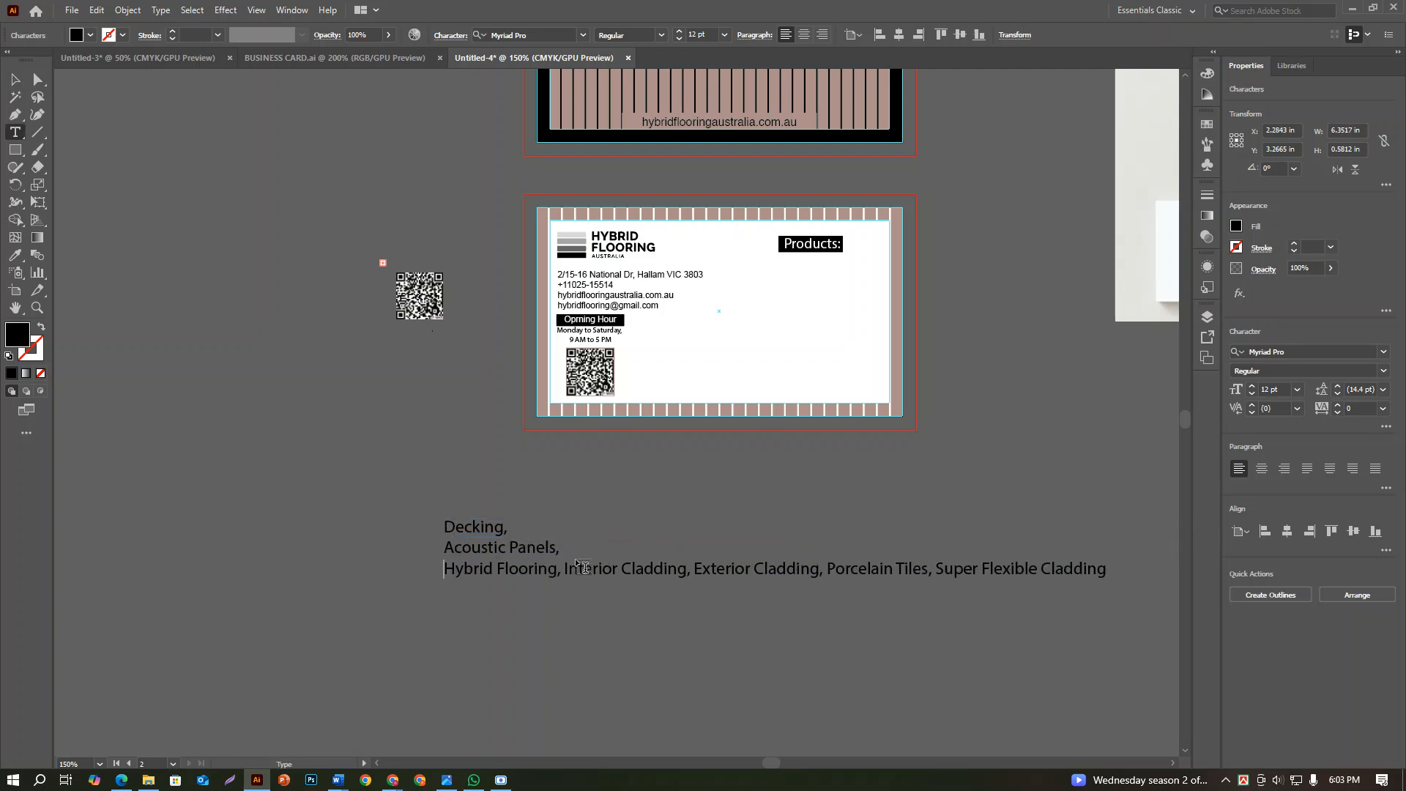
pyautogui.click(566, 570)
pyautogui.press('Return')
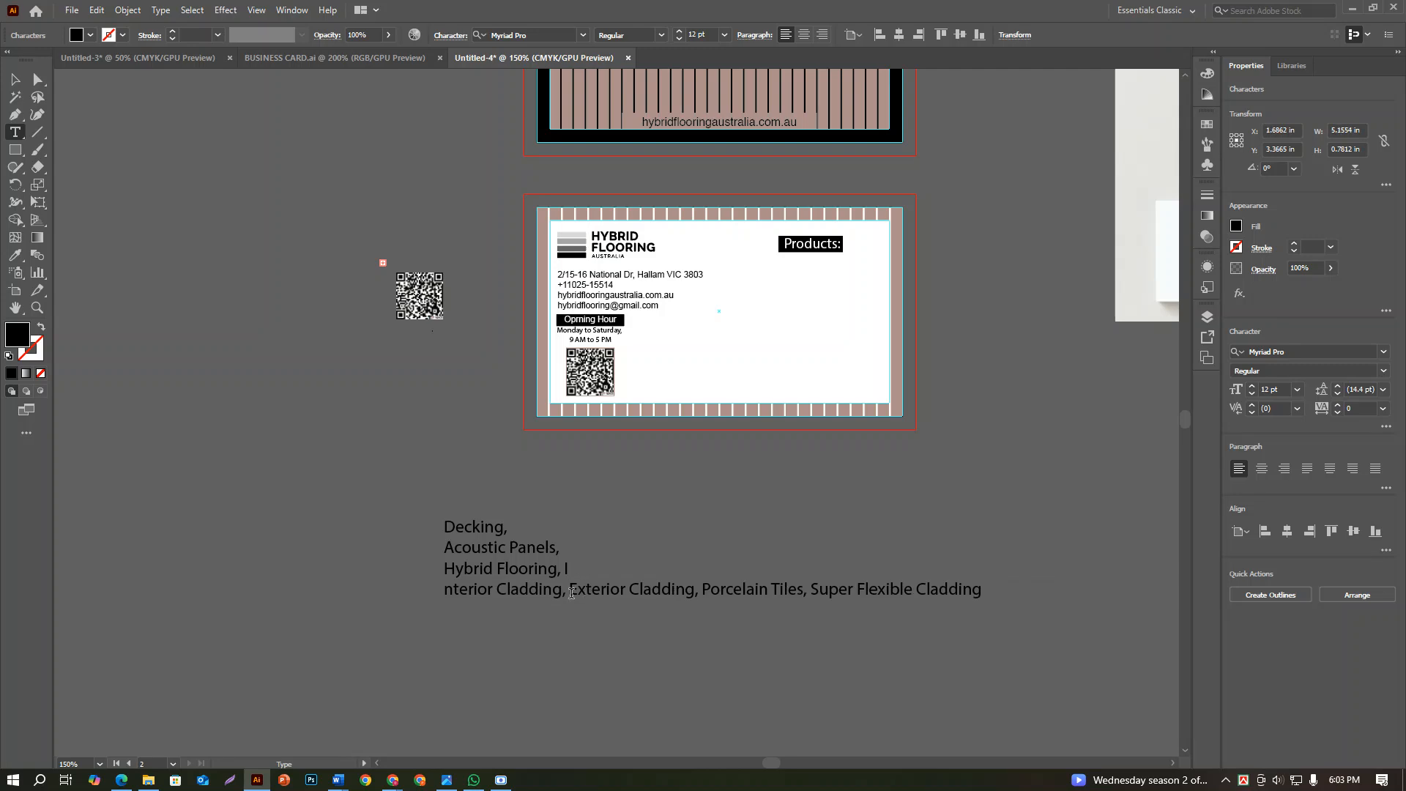
pyautogui.click(570, 590)
pyautogui.press('Return')
pyautogui.click(577, 609)
pyautogui.press('Return')
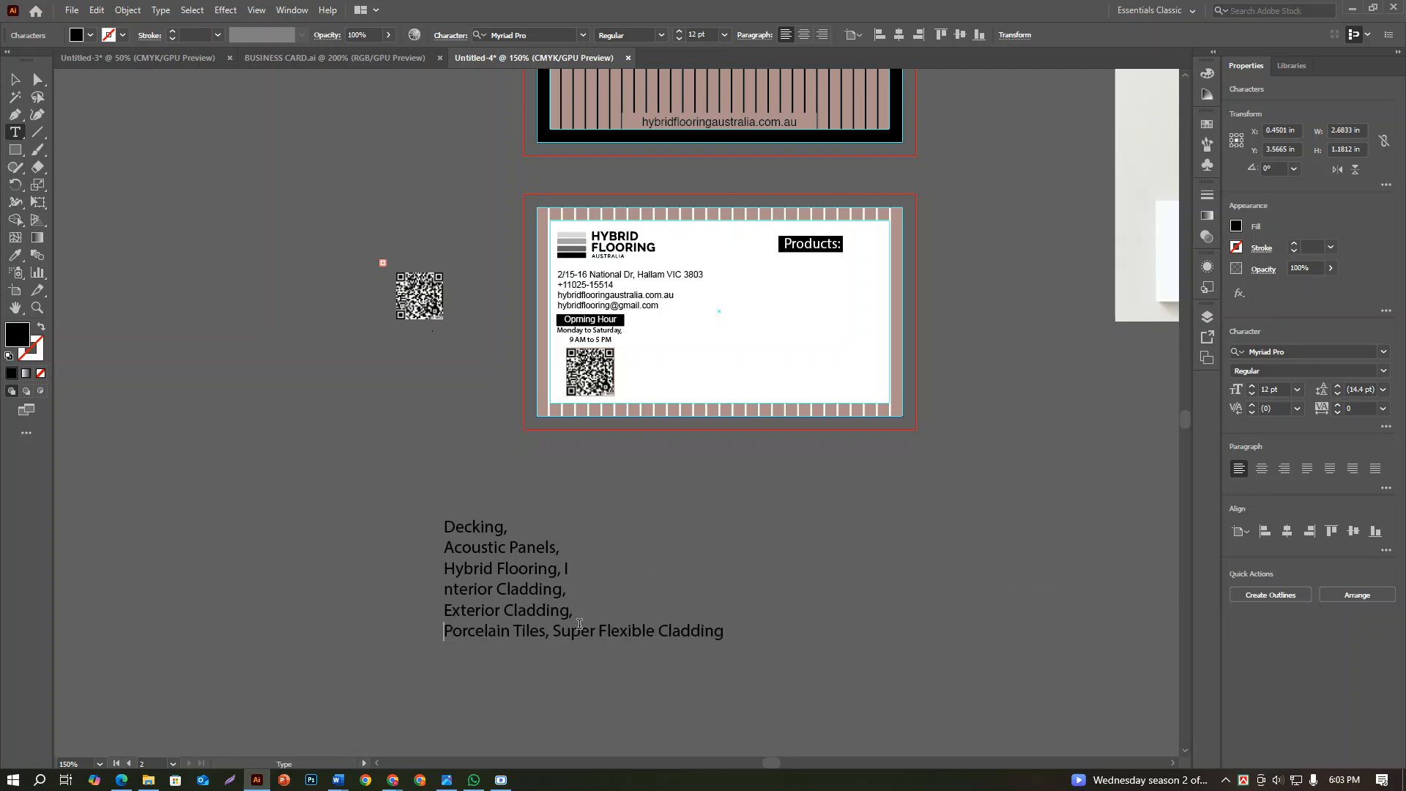
pyautogui.click(558, 634)
pyautogui.press('Return')
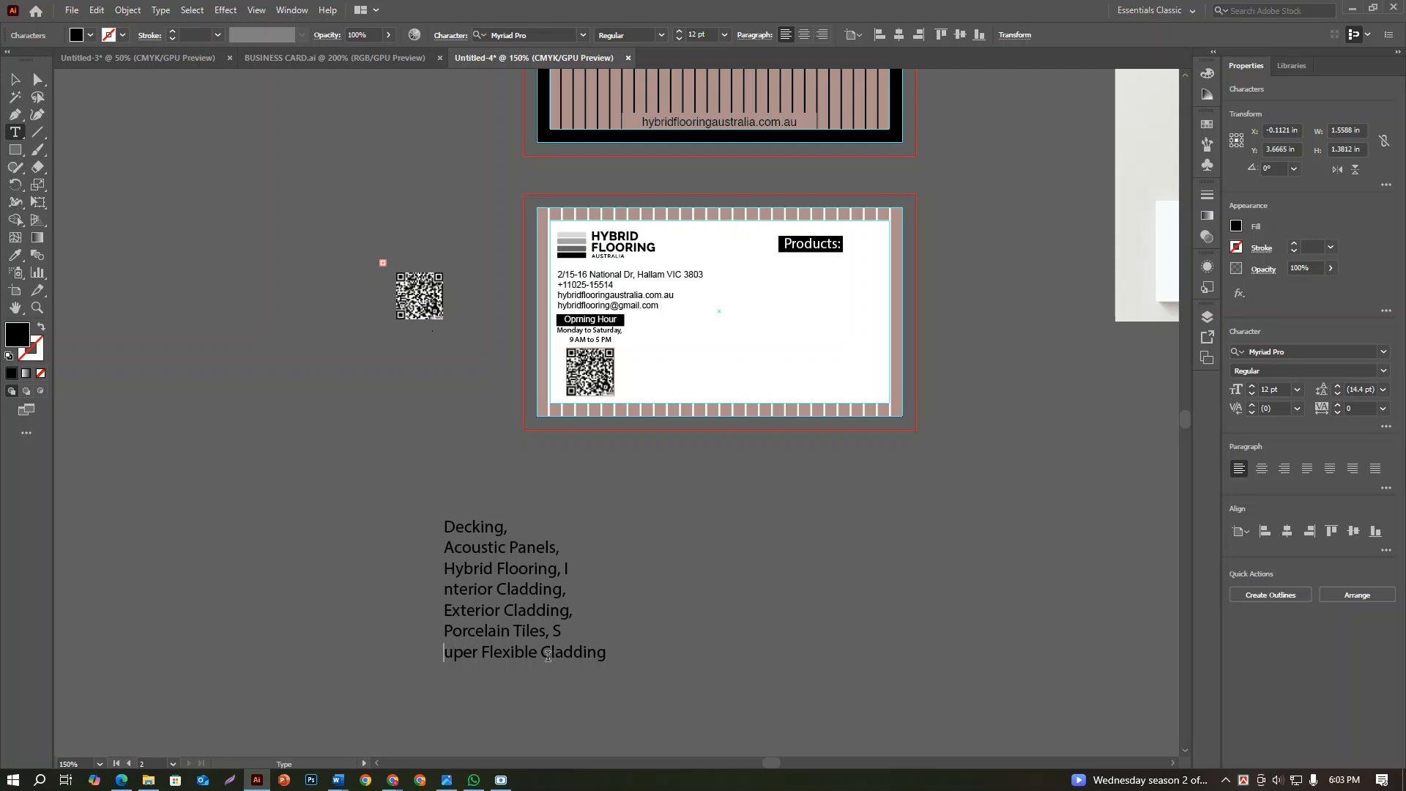
pyautogui.press('Escape')
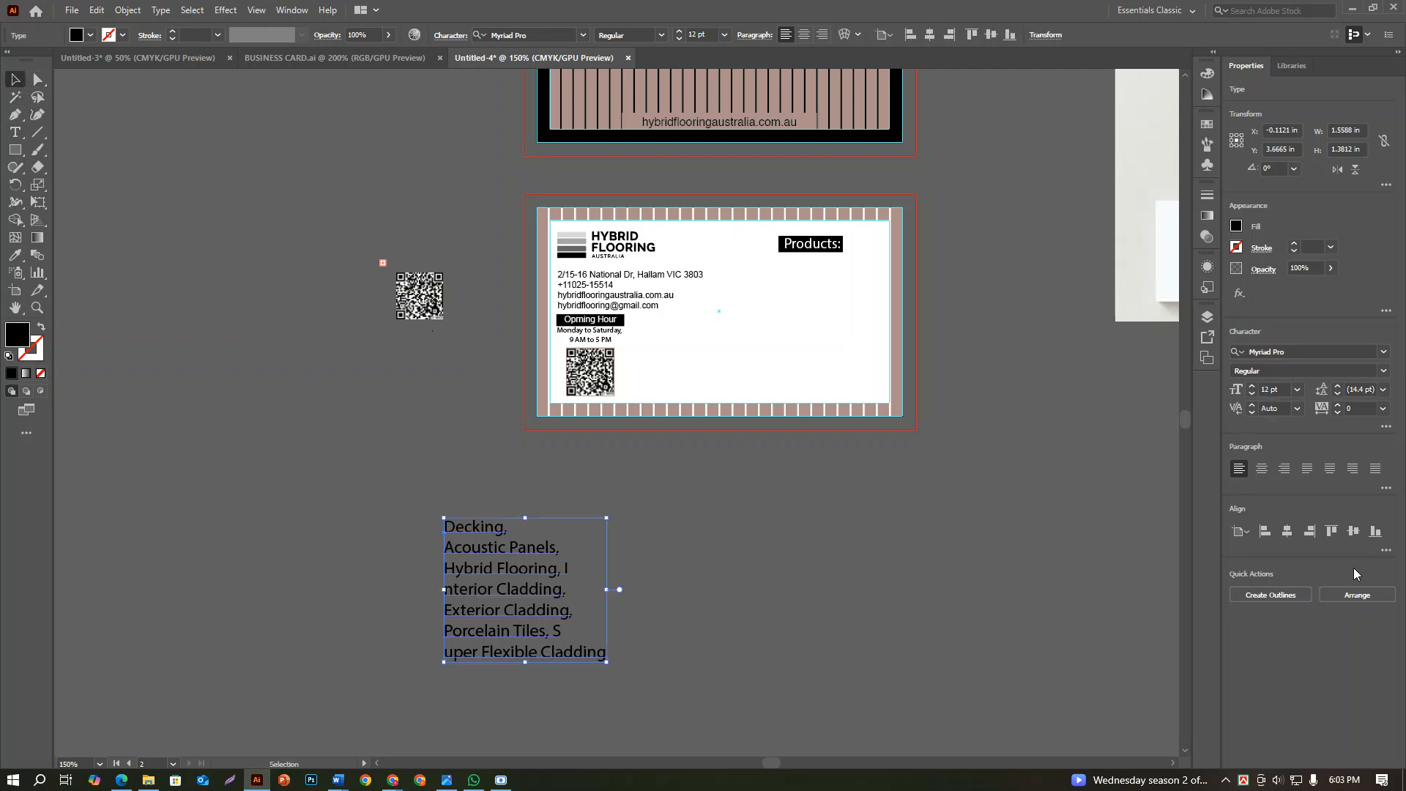
# Center-align the product list's lines and place it on the back card beneath the "Products:" heading at 6 pt
pyautogui.click(1260, 469)
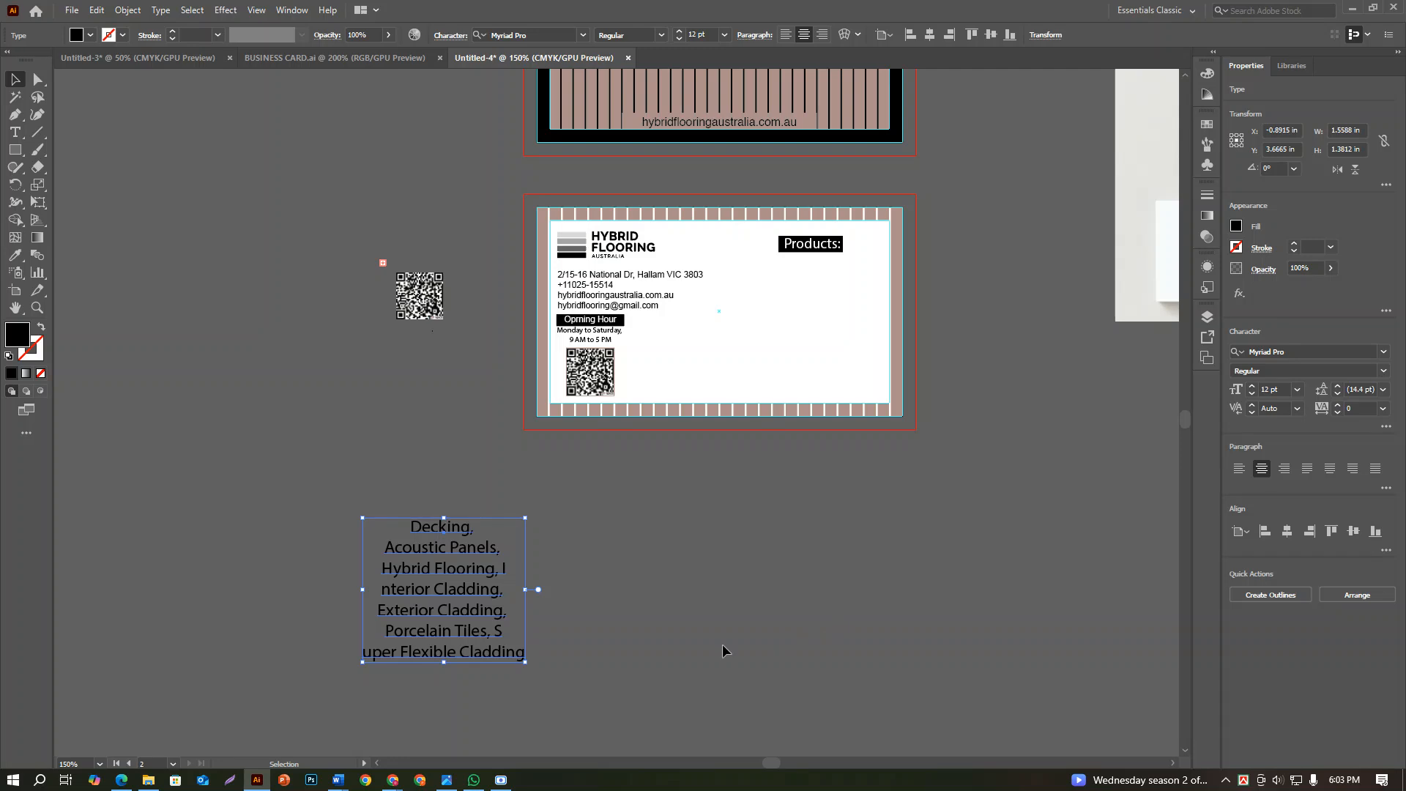
pyautogui.moveTo(483, 636); pyautogui.dragTo(835, 360)
pyautogui.scroll(2, 817, 377)
pyautogui.click(1297, 390)
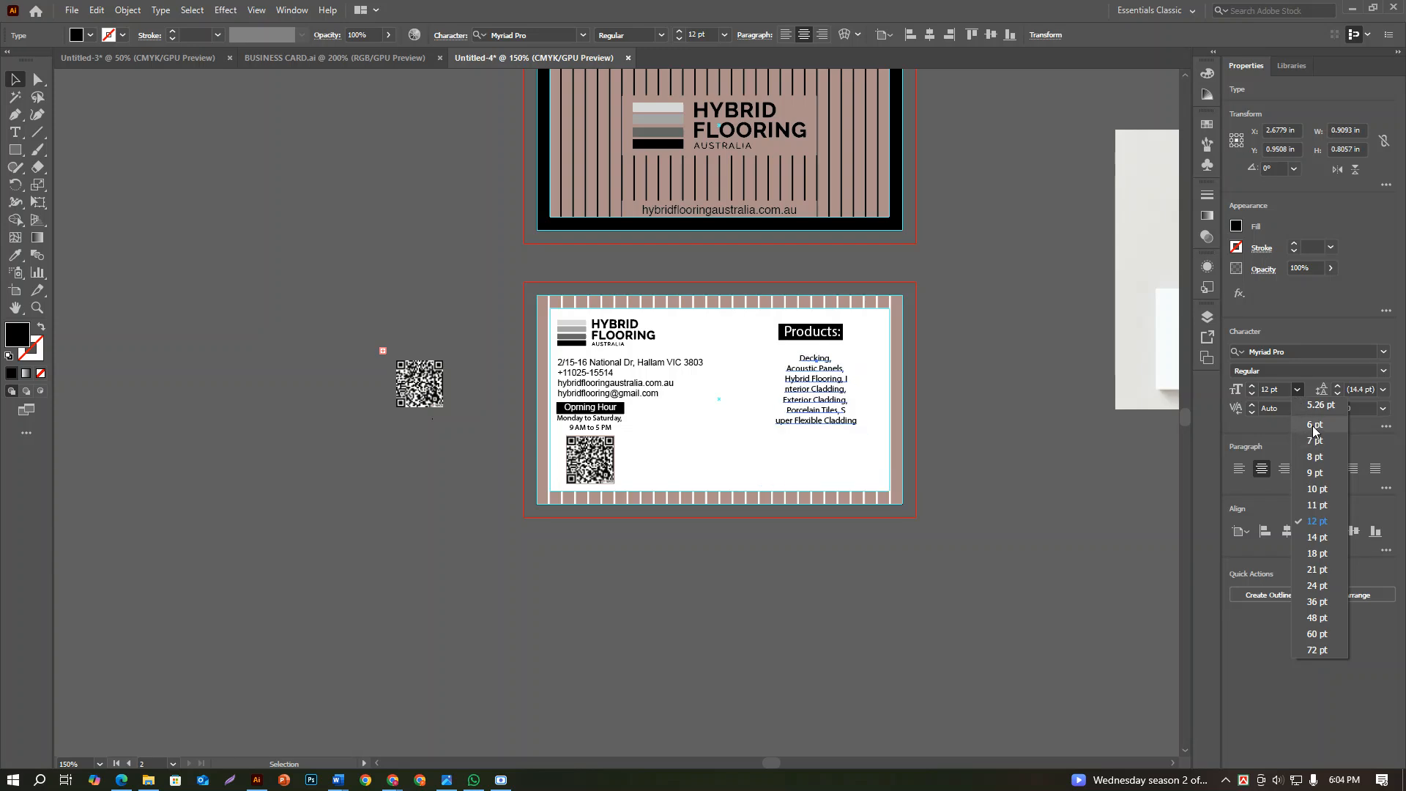
pyautogui.click(1315, 426)
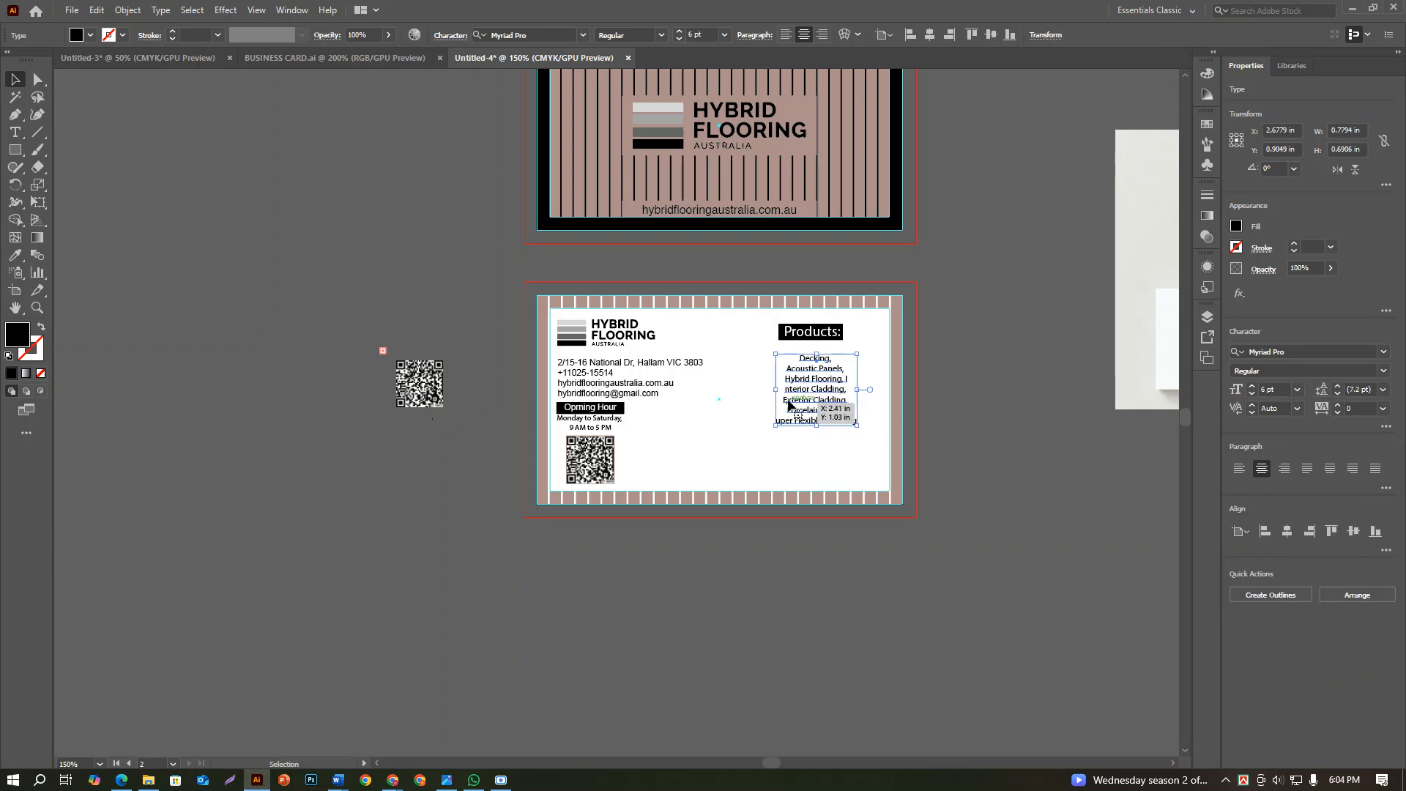
# Align the product list and the "Products:" heading to each other's horizontal center
pyautogui.scroll(2, 788, 403)
pyautogui.keyDown('shift'); pyautogui.click(817, 341); pyautogui.keyUp('shift')
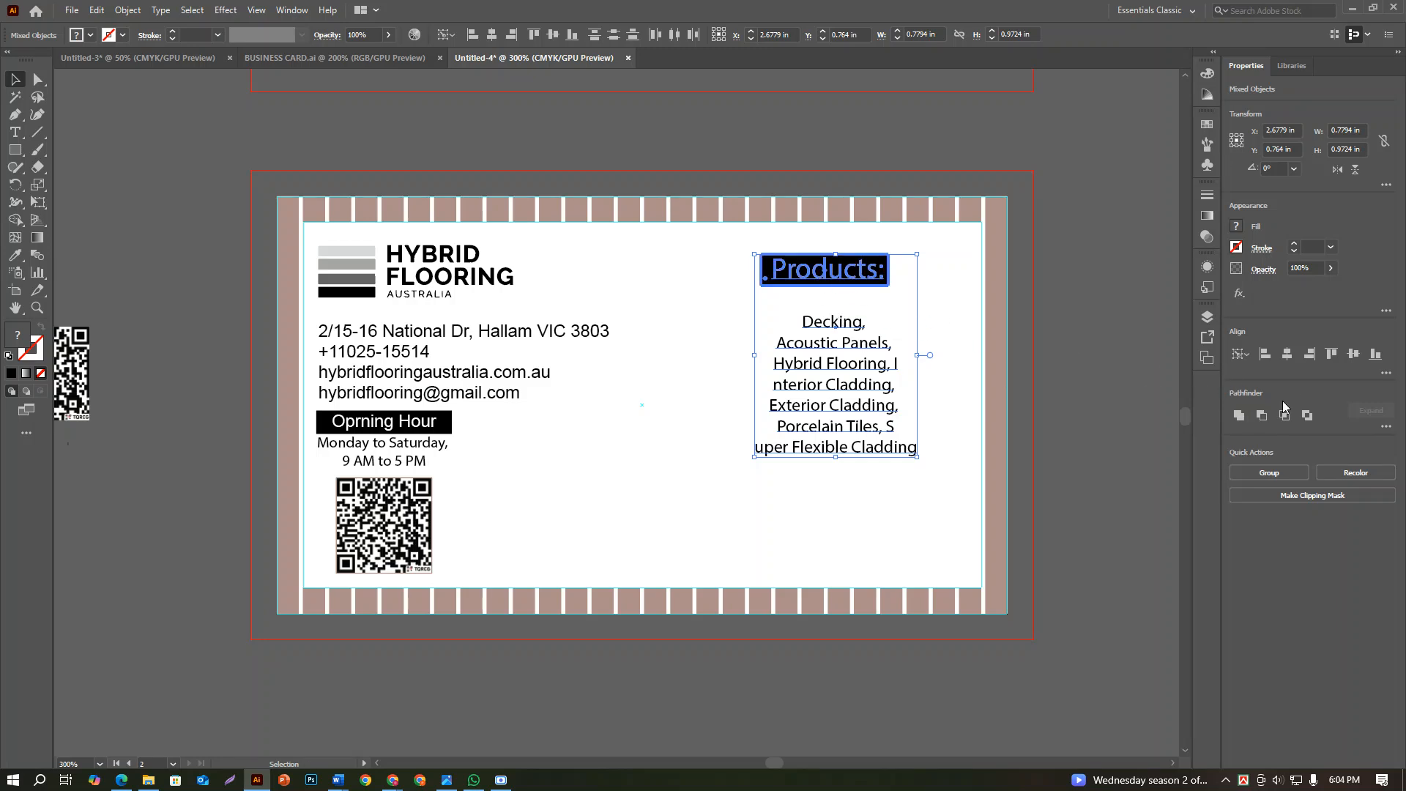
pyautogui.click(1288, 352)
pyautogui.click(1088, 383)
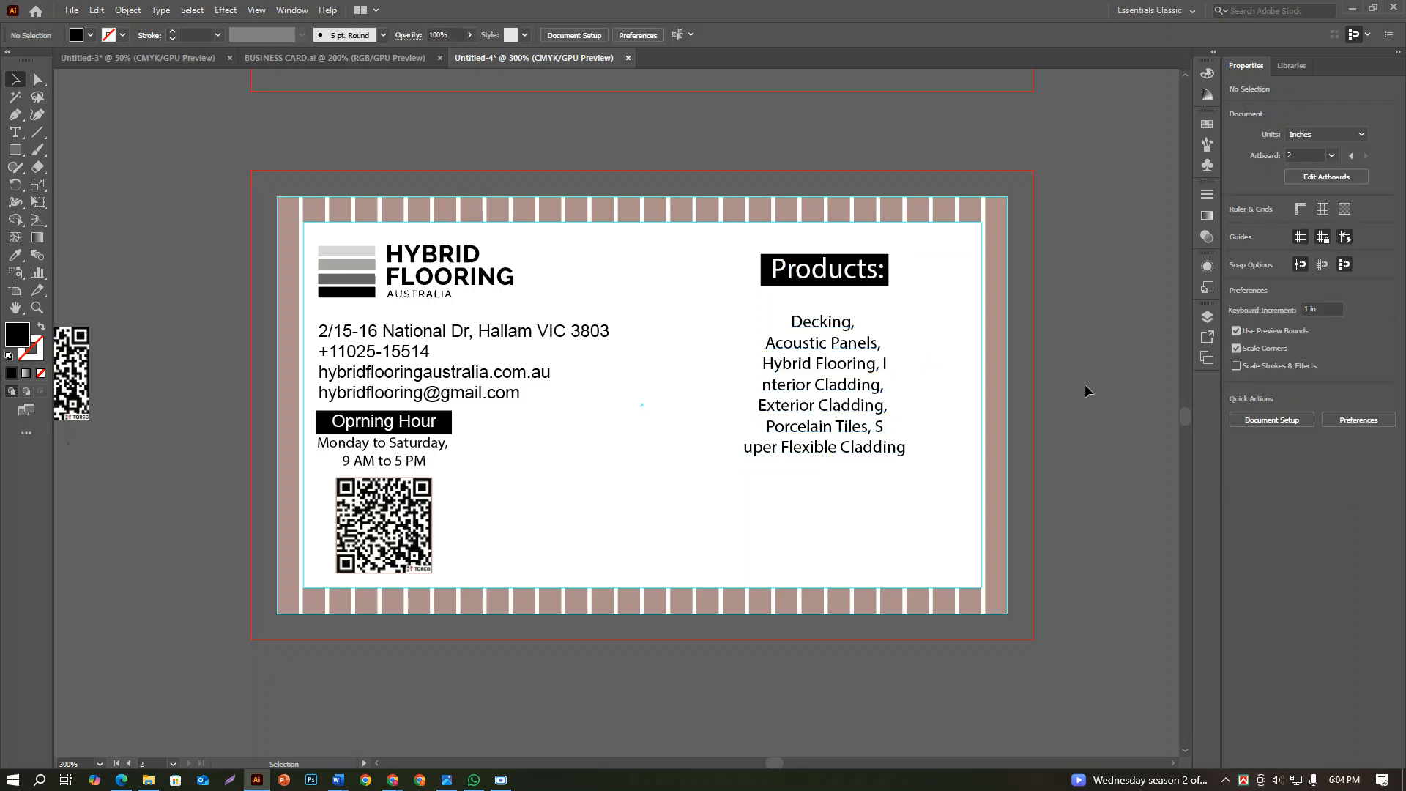
# Select the "Products:" heading together with its list and center them vertically on the back card
pyautogui.scroll(-1, 1084, 384)
pyautogui.click(921, 322)
pyautogui.keyDown('shift'); pyautogui.click(912, 363); pyautogui.keyUp('shift')
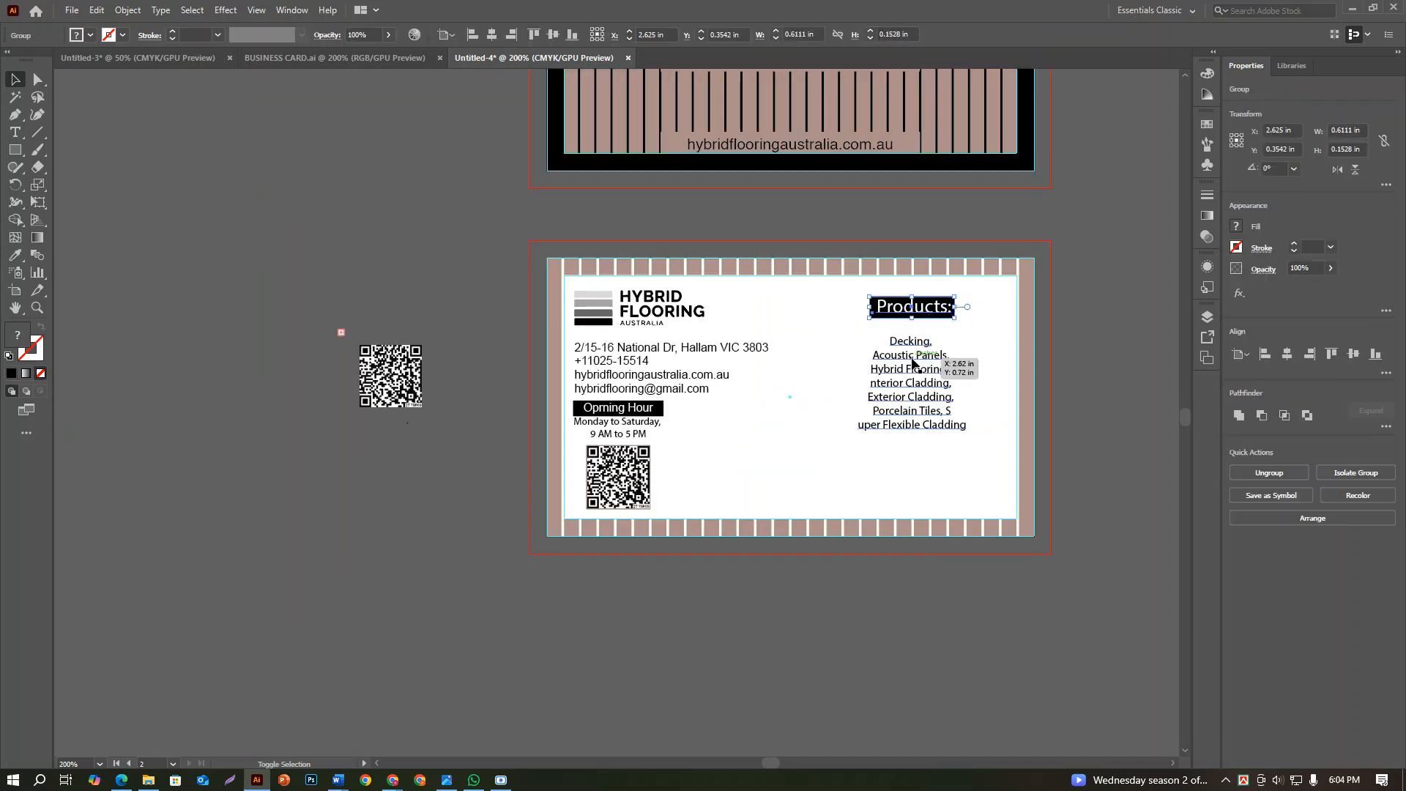
pyautogui.click(1306, 471)
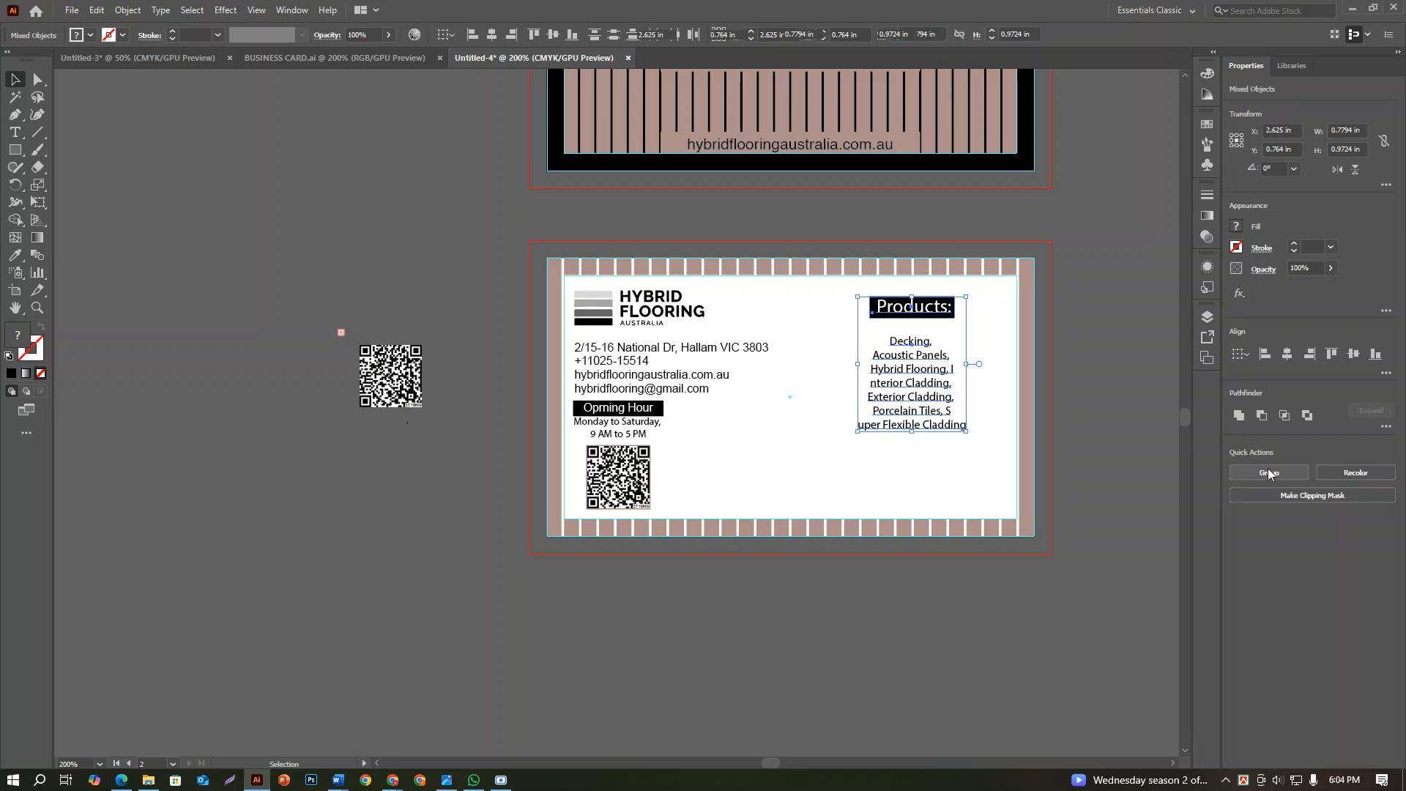
pyautogui.click(1353, 354)
pyautogui.click(1162, 459)
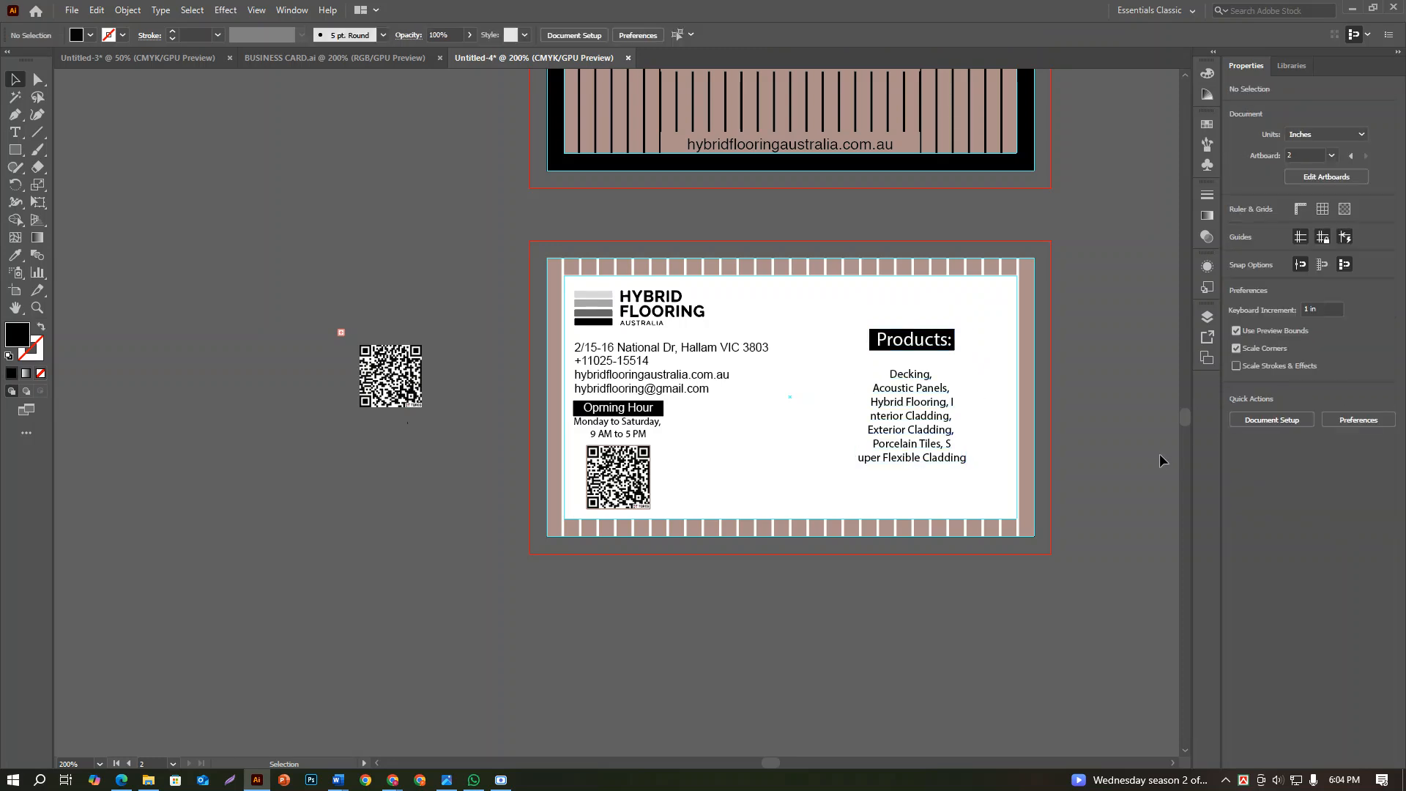
# Examine the product list layout in the reference mockup and compare it with the back card's list
pyautogui.scroll(-2, 1135, 458)
pyautogui.moveTo(1132, 460); pyautogui.dragTo(747, 558)
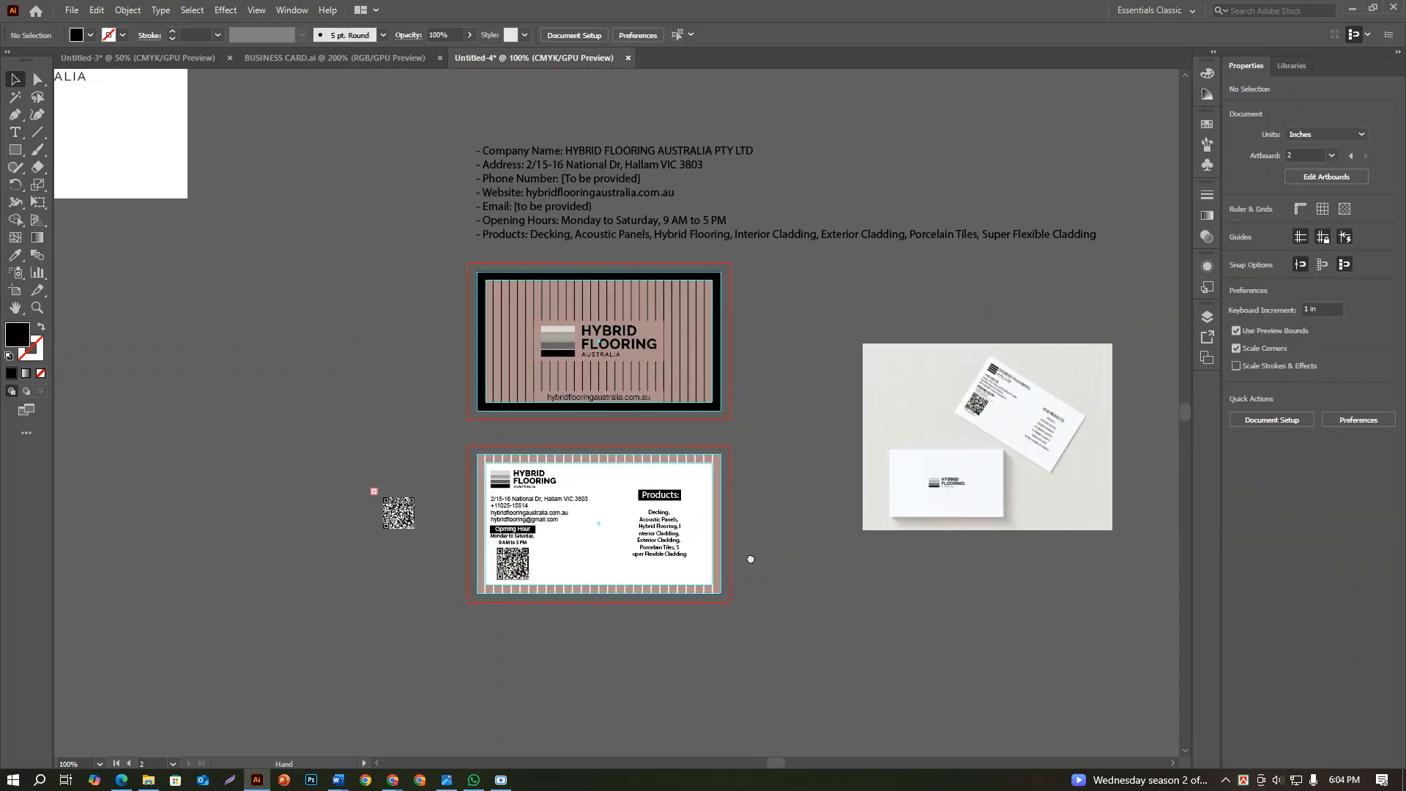
pyautogui.scroll(4, 1097, 442)
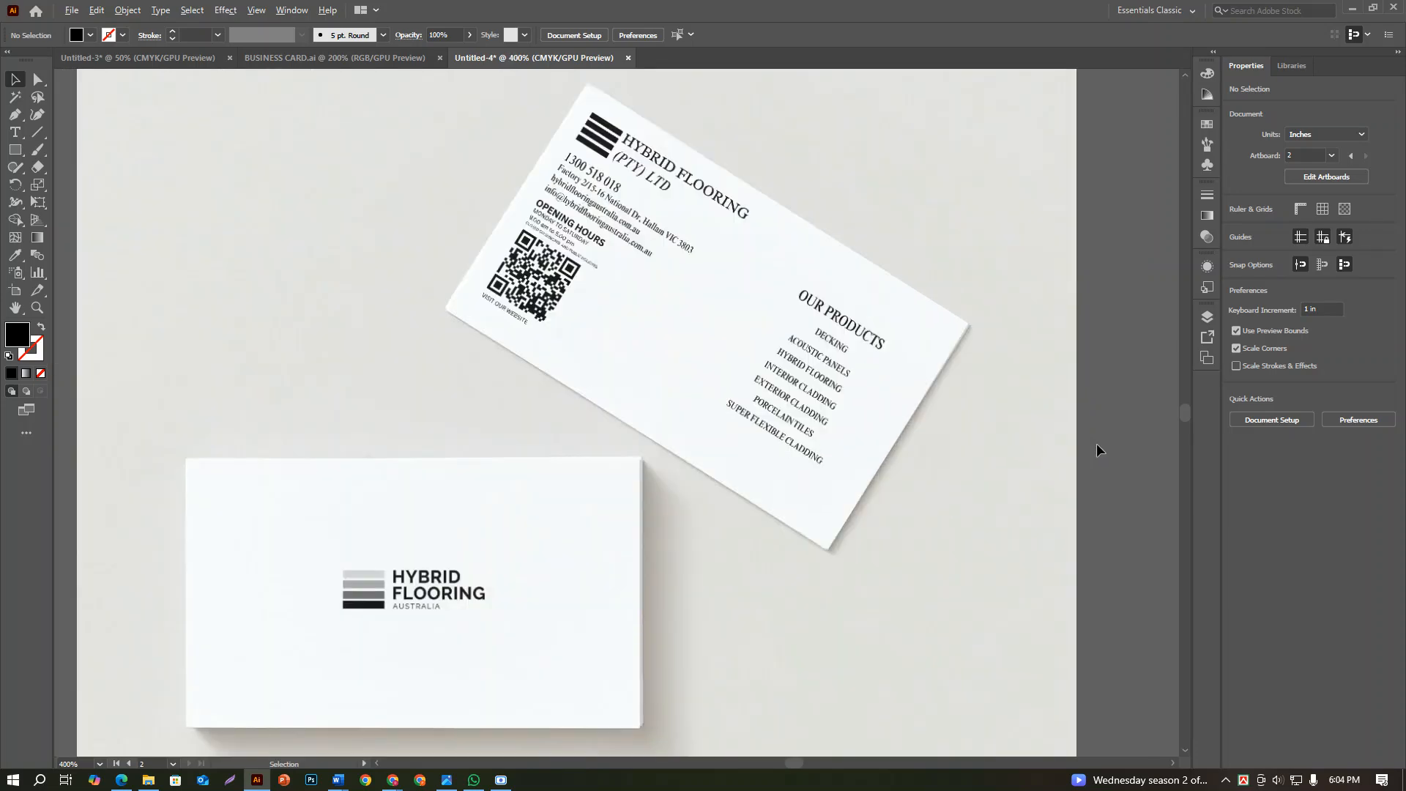
pyautogui.scroll(-2, 1096, 442)
pyautogui.moveTo(775, 510); pyautogui.dragTo(987, 469)
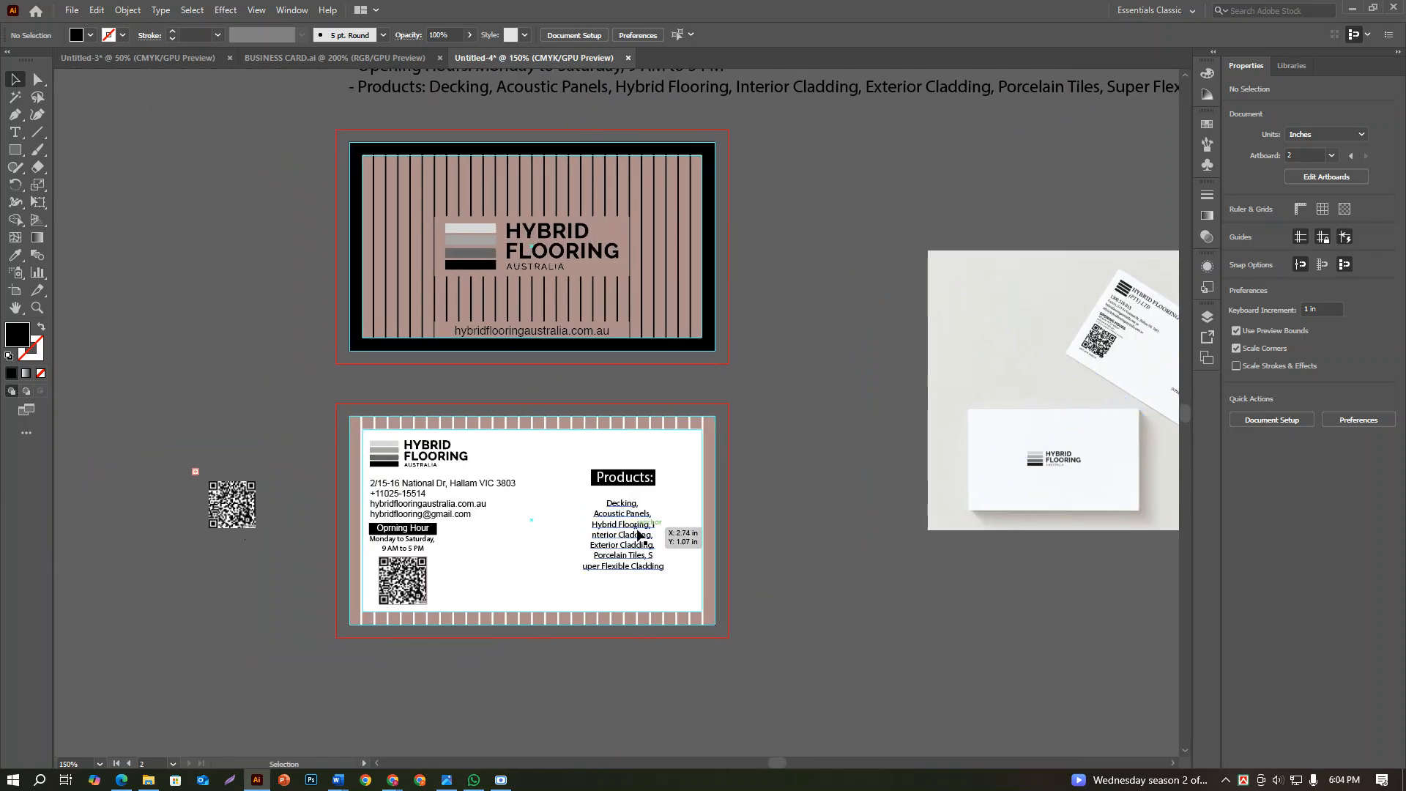
pyautogui.scroll(3, 638, 524)
pyautogui.click(639, 522)
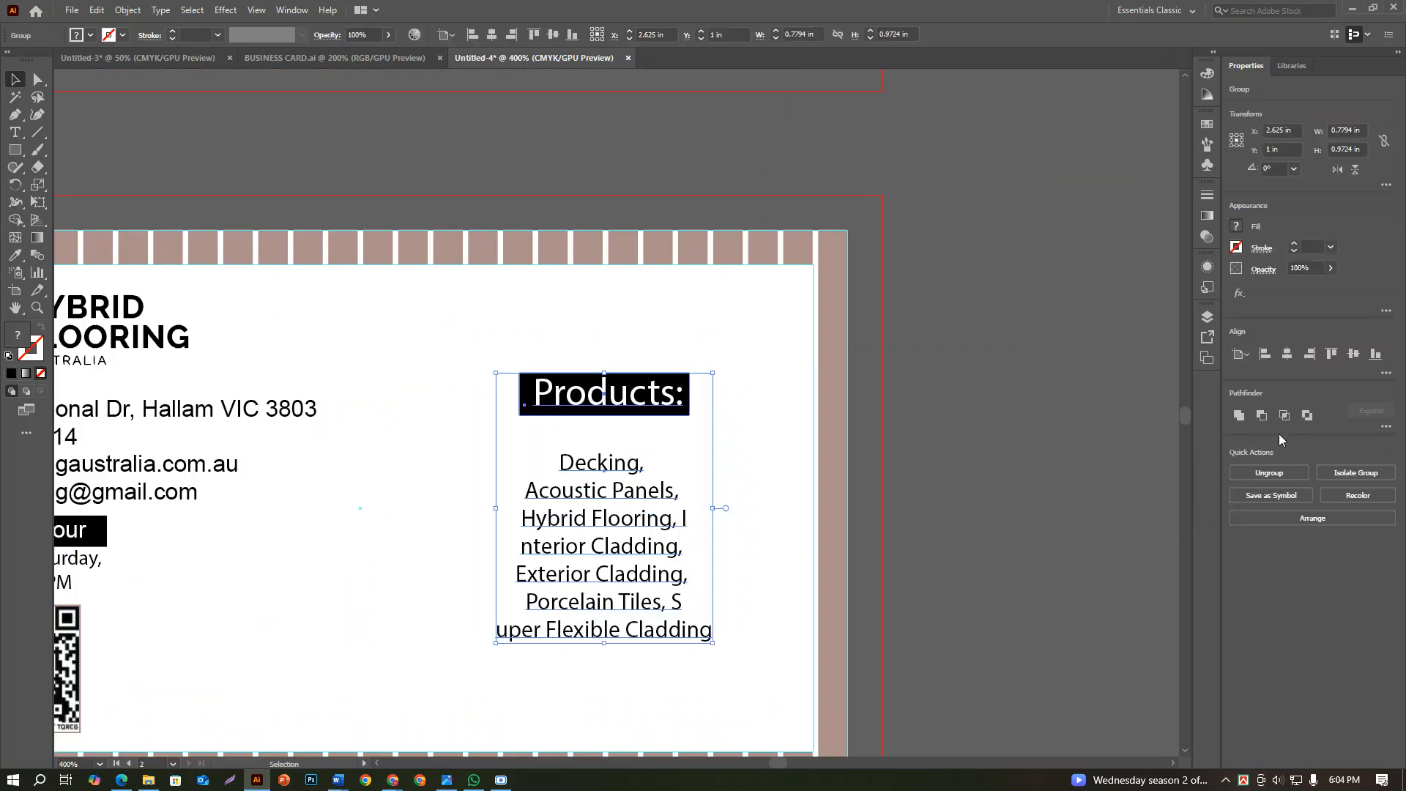
pyautogui.click(897, 401)
pyautogui.click(582, 485)
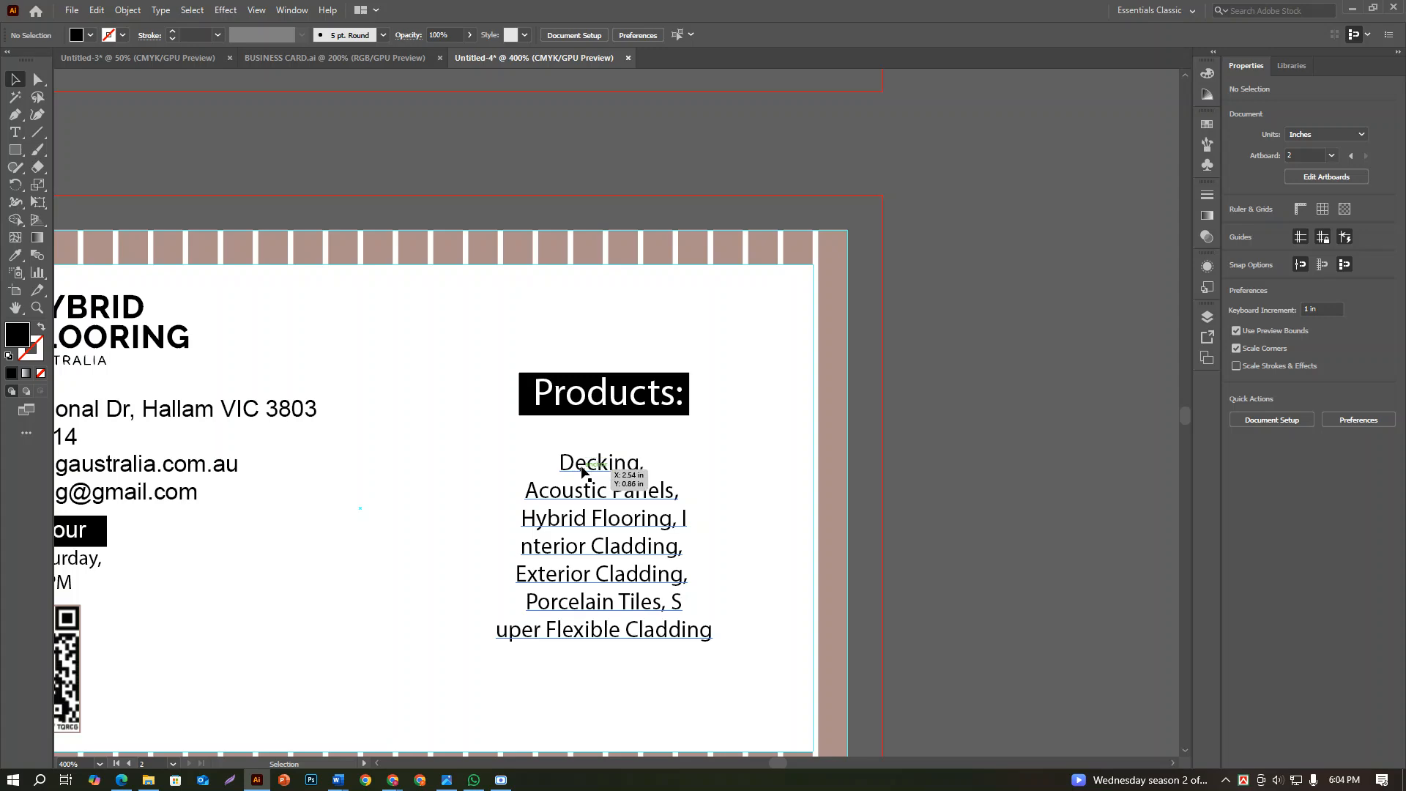
pyautogui.click(626, 478)
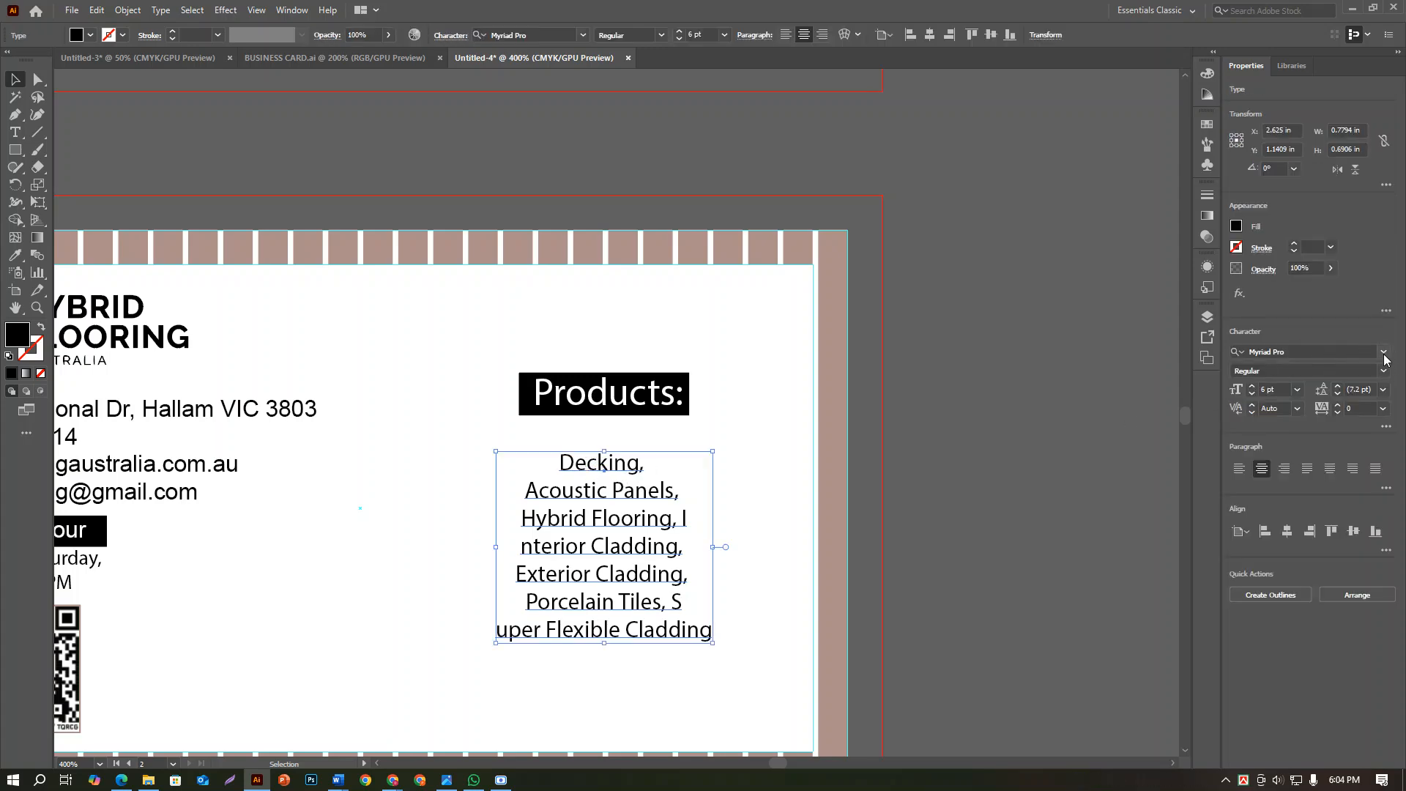
pyautogui.click(1383, 352)
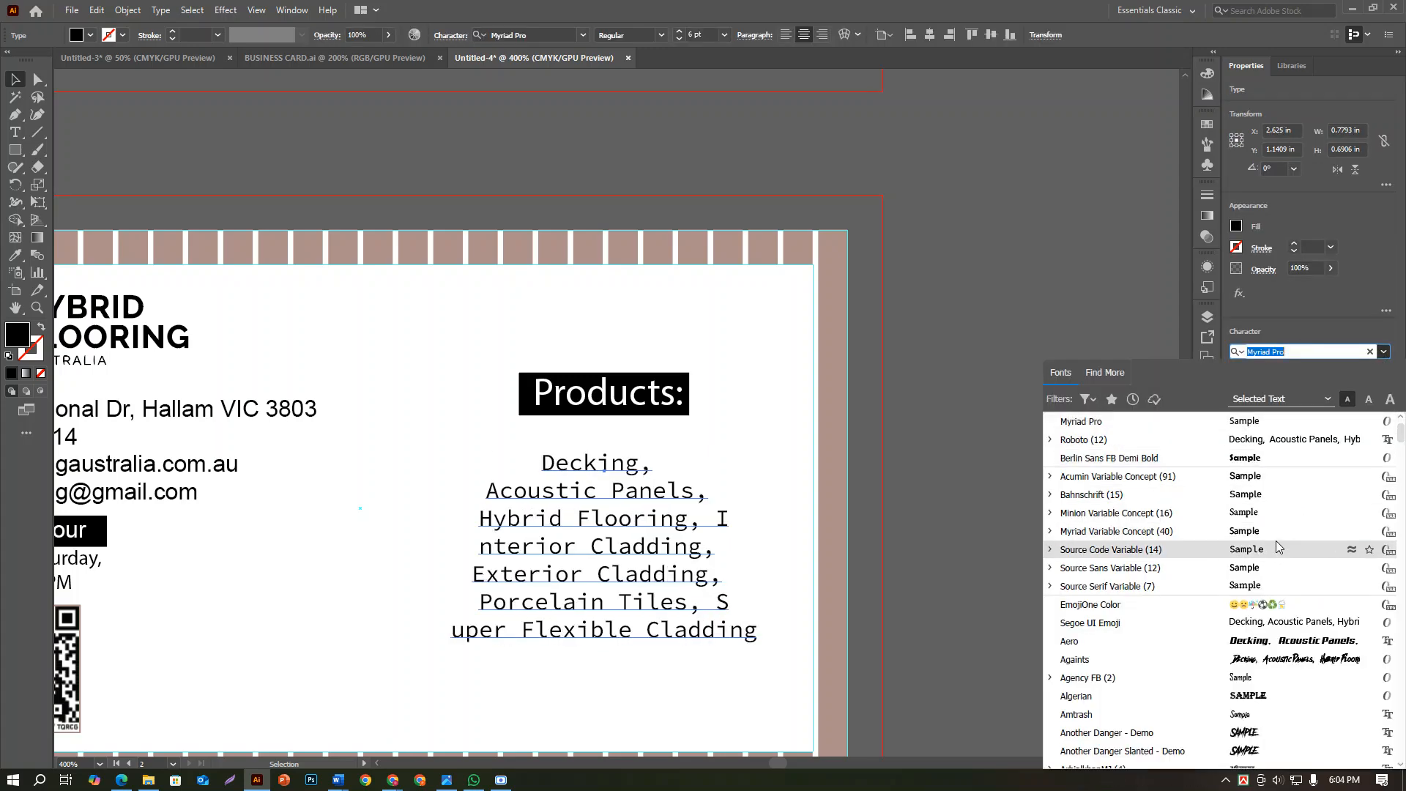
pyautogui.click(1015, 285)
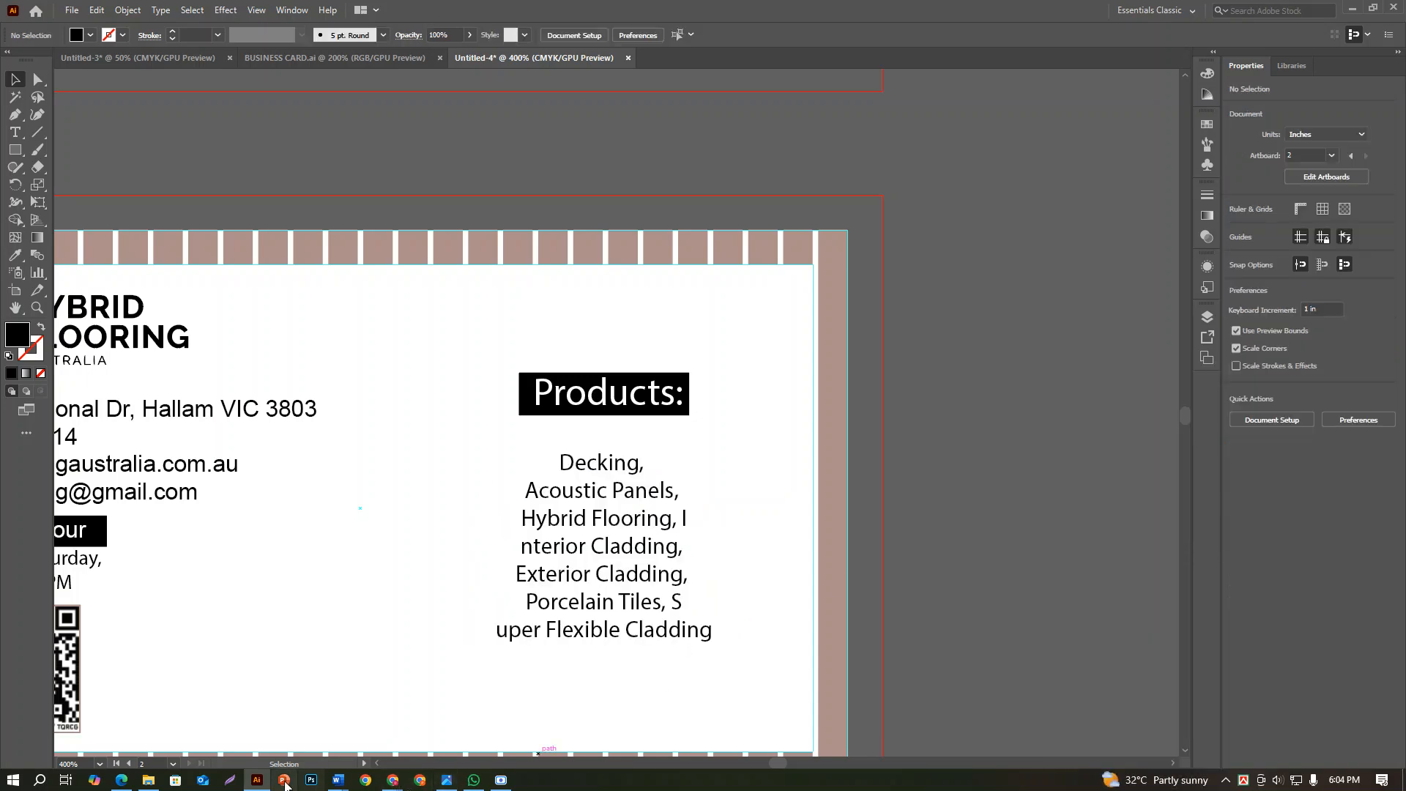
# Switch to Chrome and search Google for "future font free download" in a new tab
pyautogui.moveTo(260, 777)
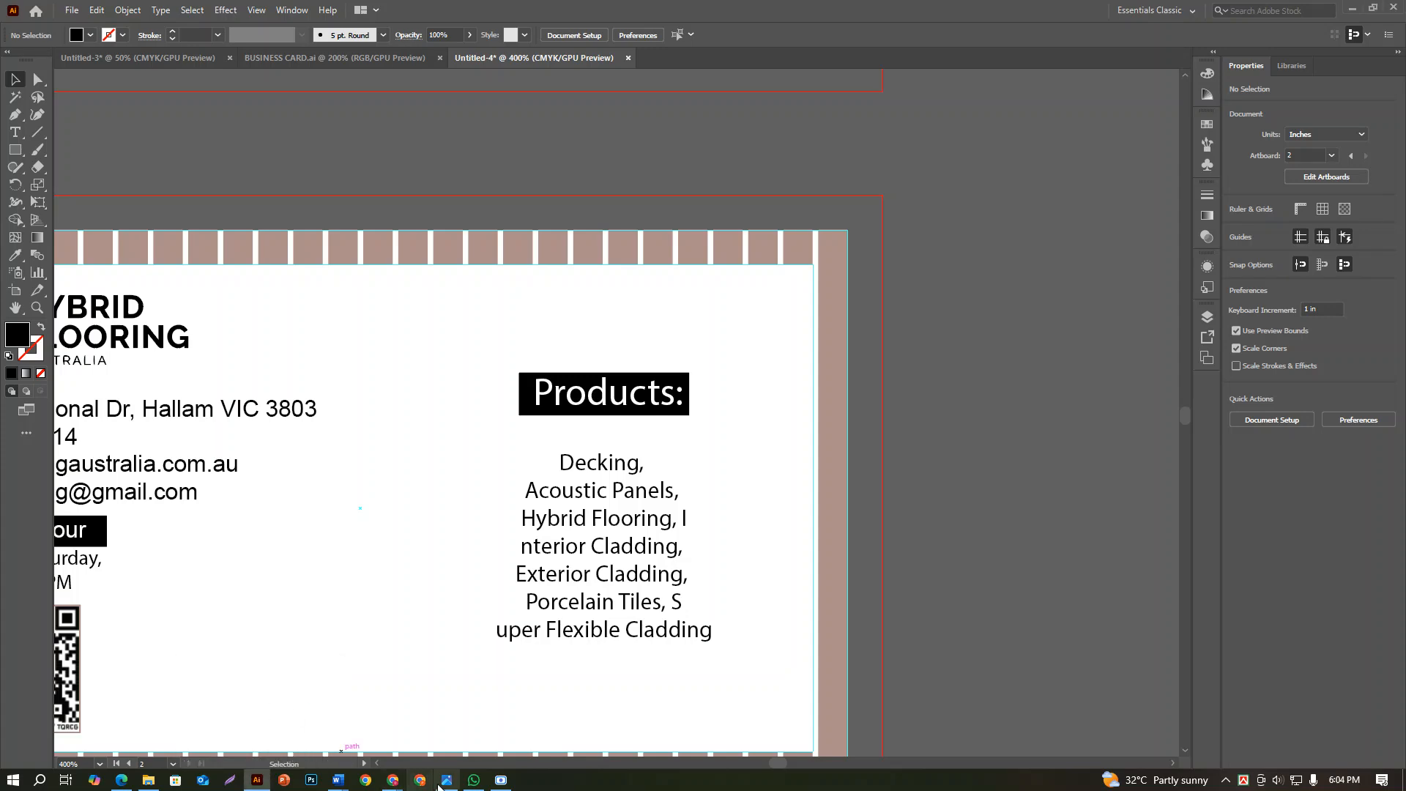
pyautogui.moveTo(392, 779)
pyautogui.click(313, 718)
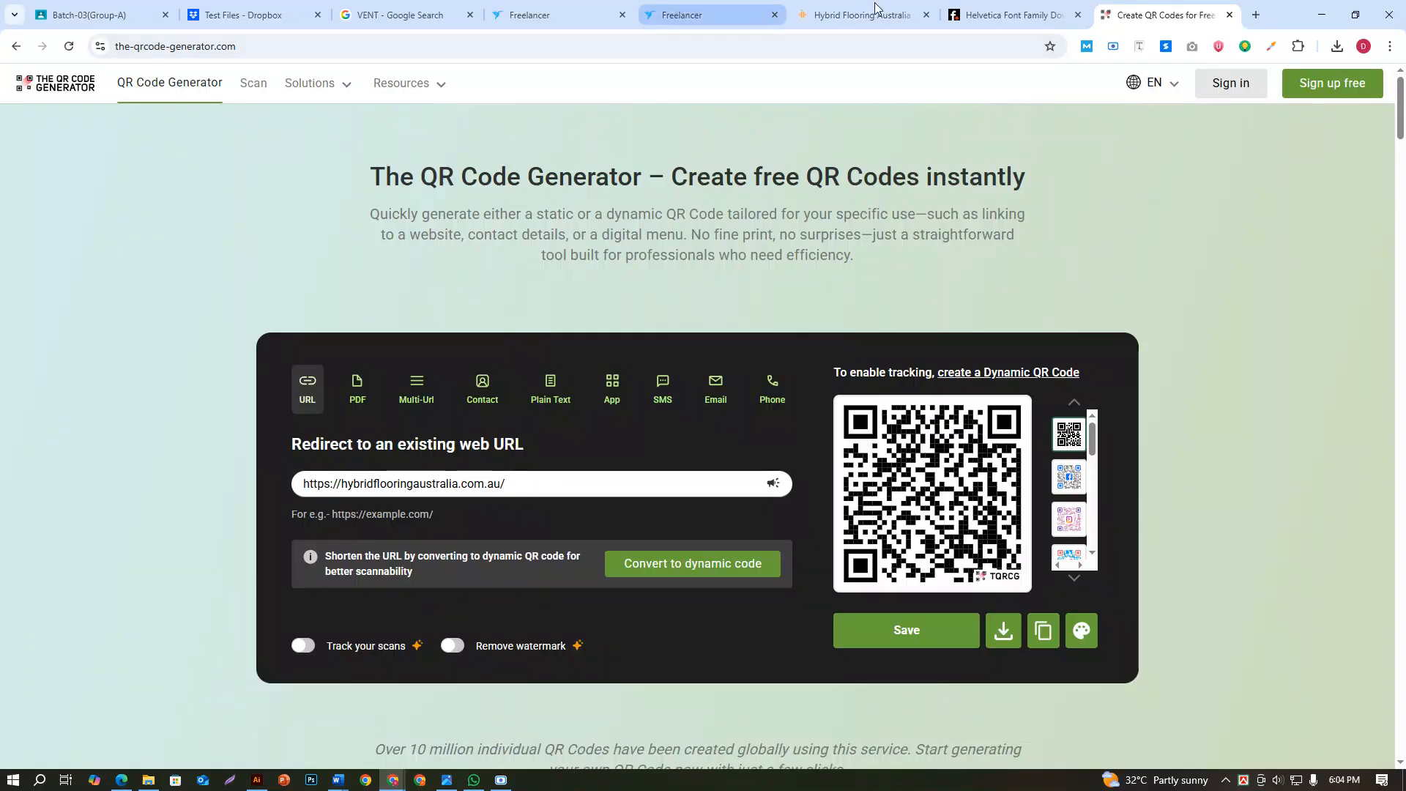
pyautogui.click(1256, 15)
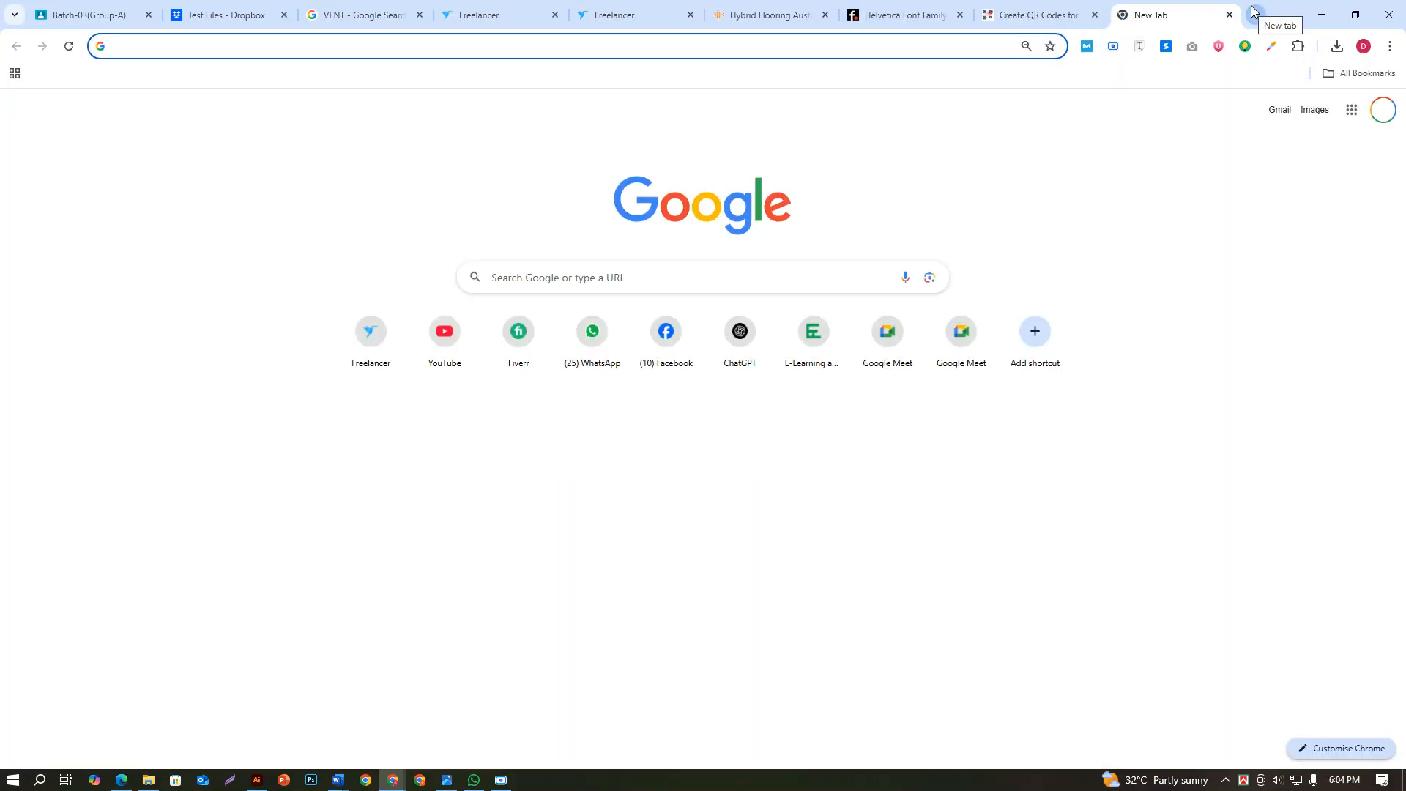
pyautogui.write('fut')
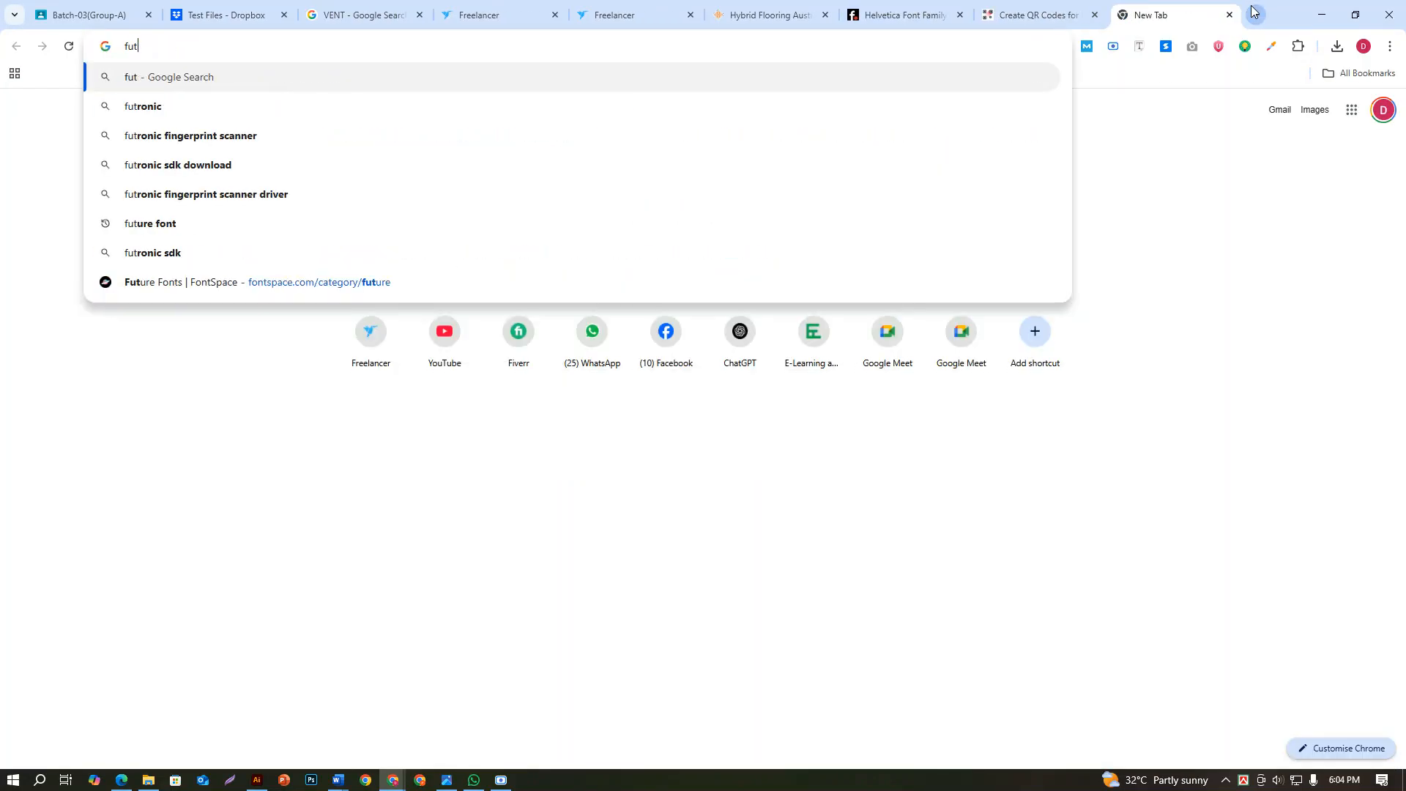
pyautogui.write('ure font')
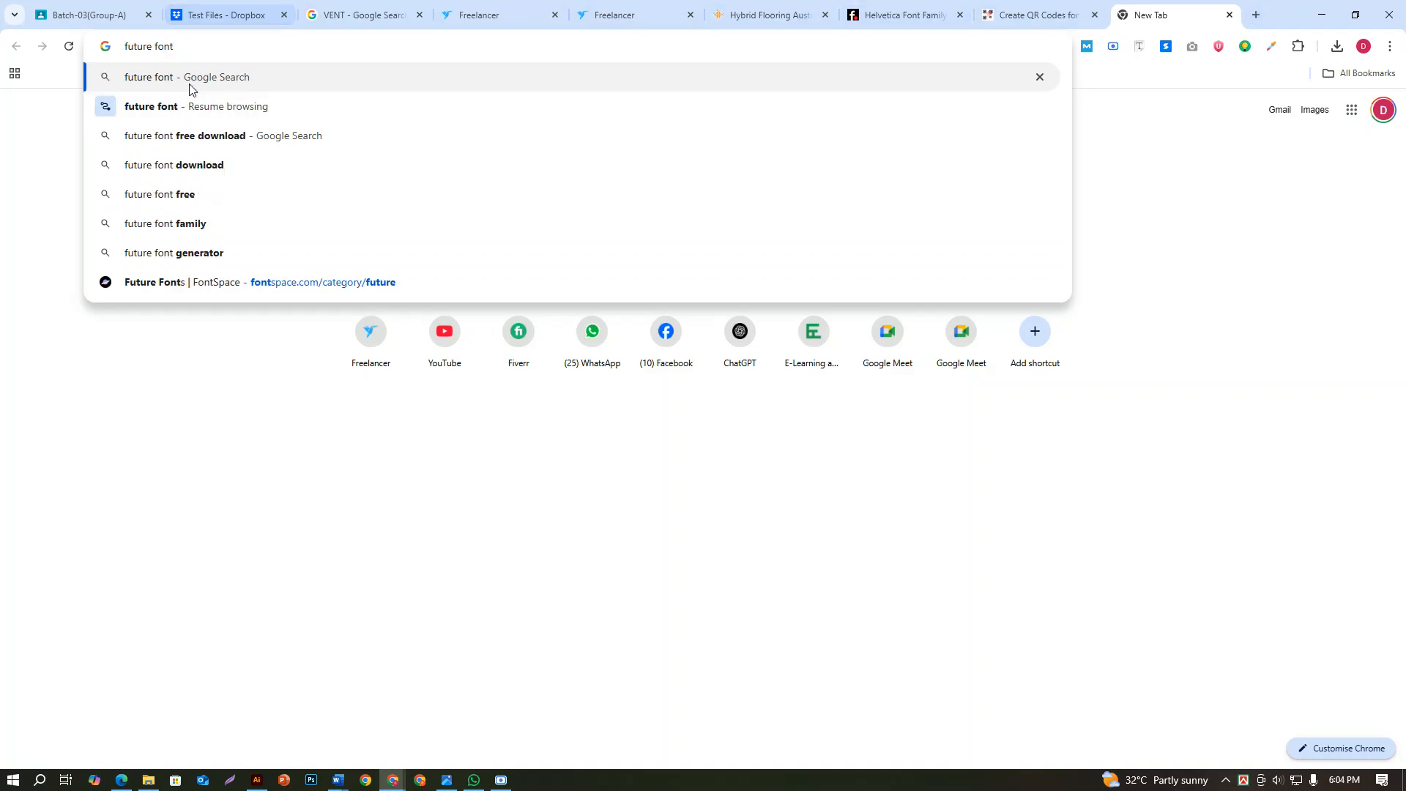
pyautogui.click(229, 138)
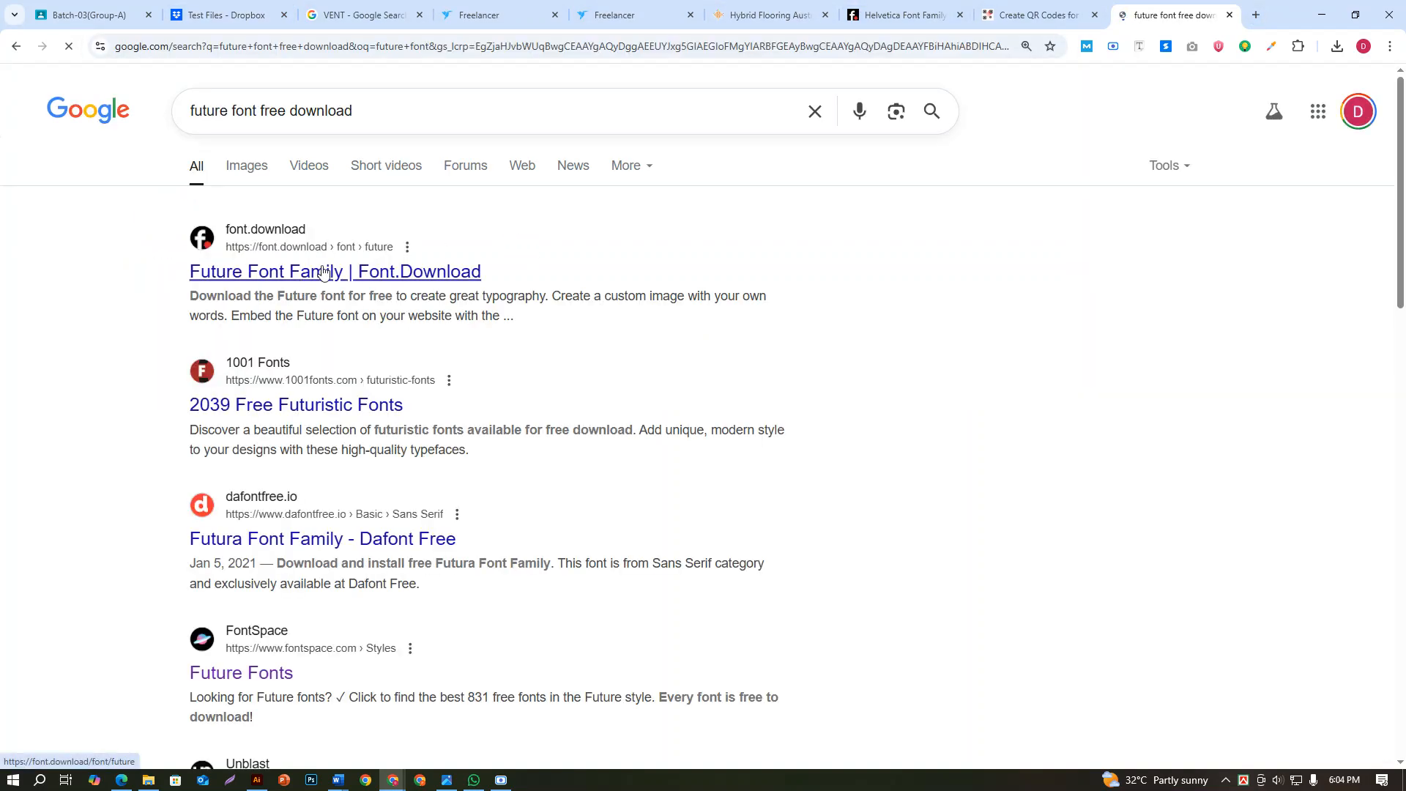
# Download the free Future font family from font.download and dismiss the advert
pyautogui.click(345, 279)
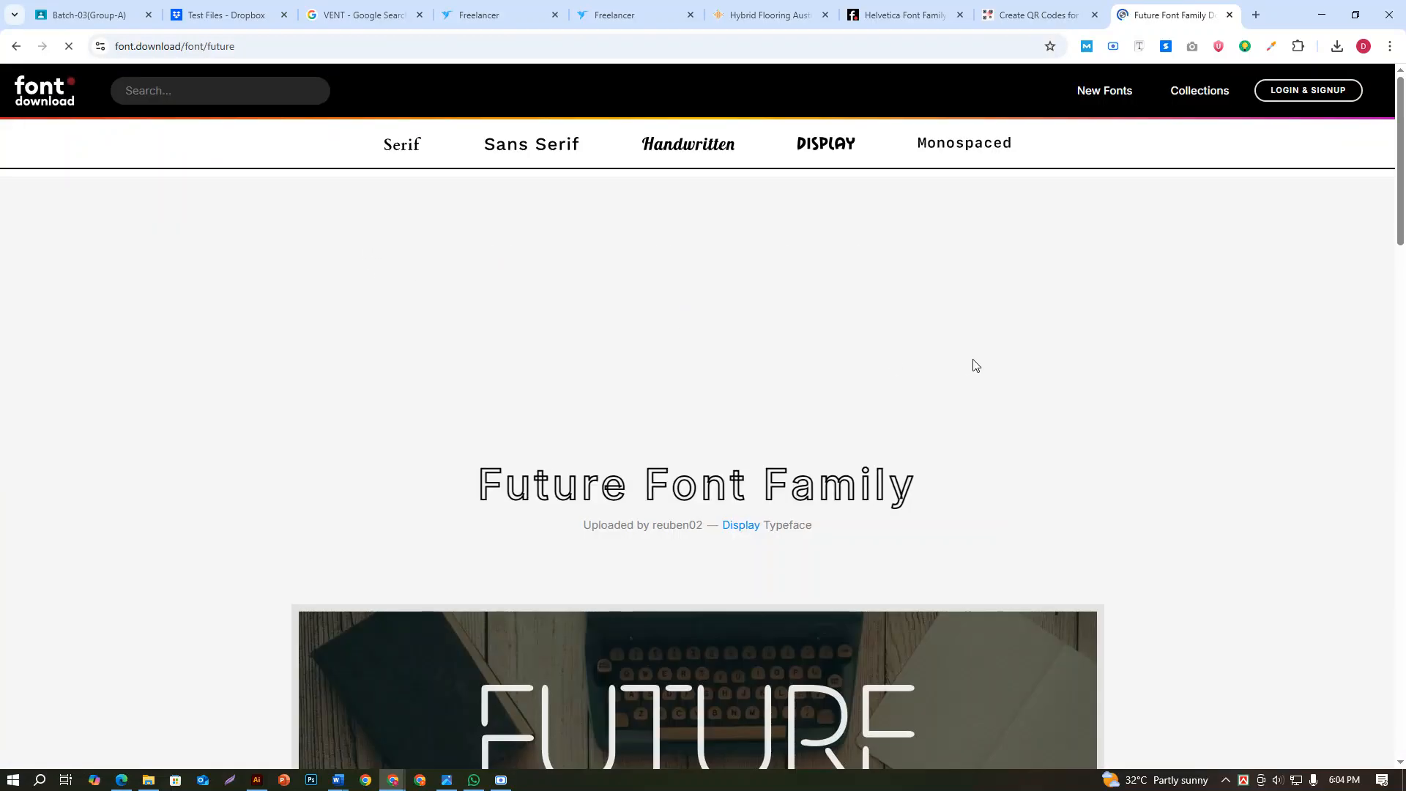
pyautogui.scroll(-8, 1000, 421)
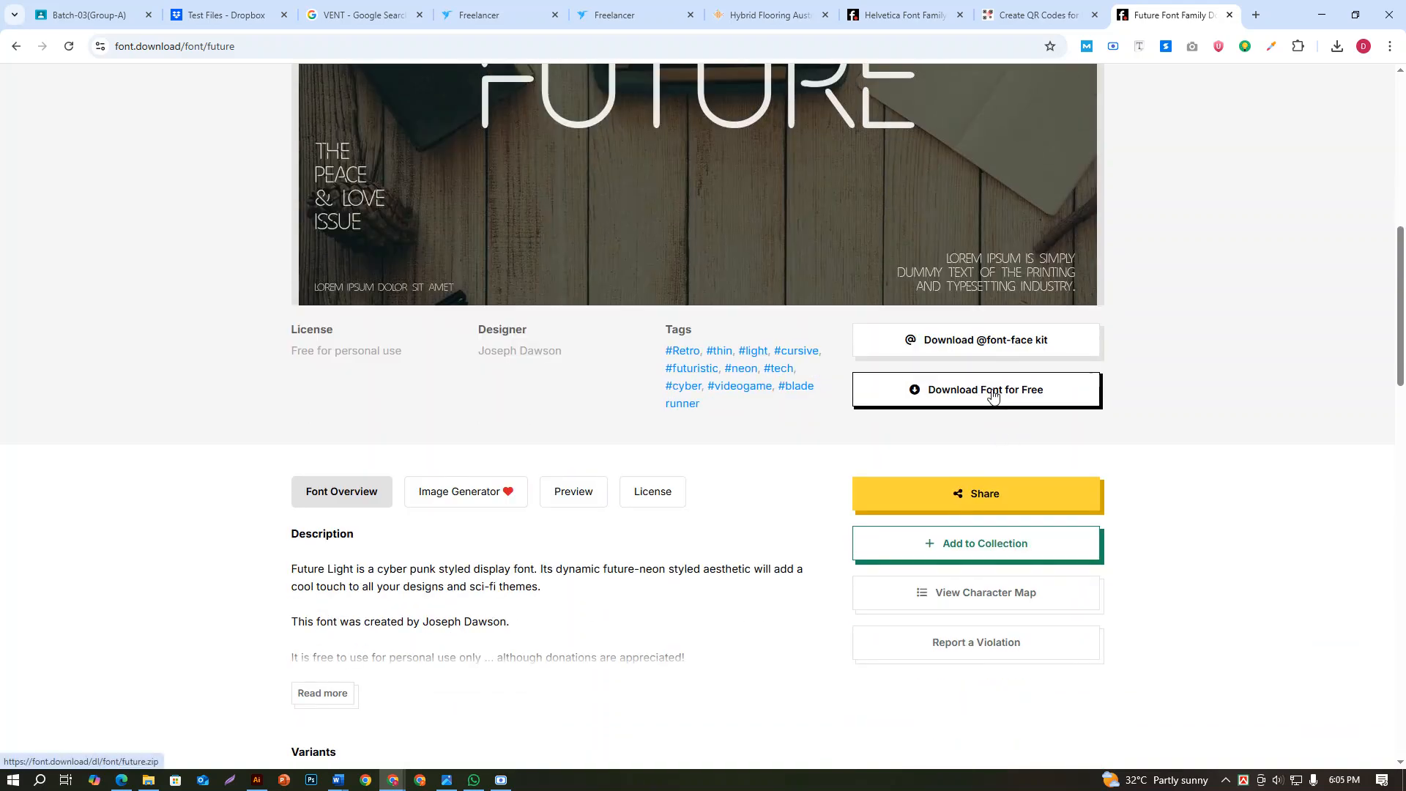
pyautogui.click(993, 395)
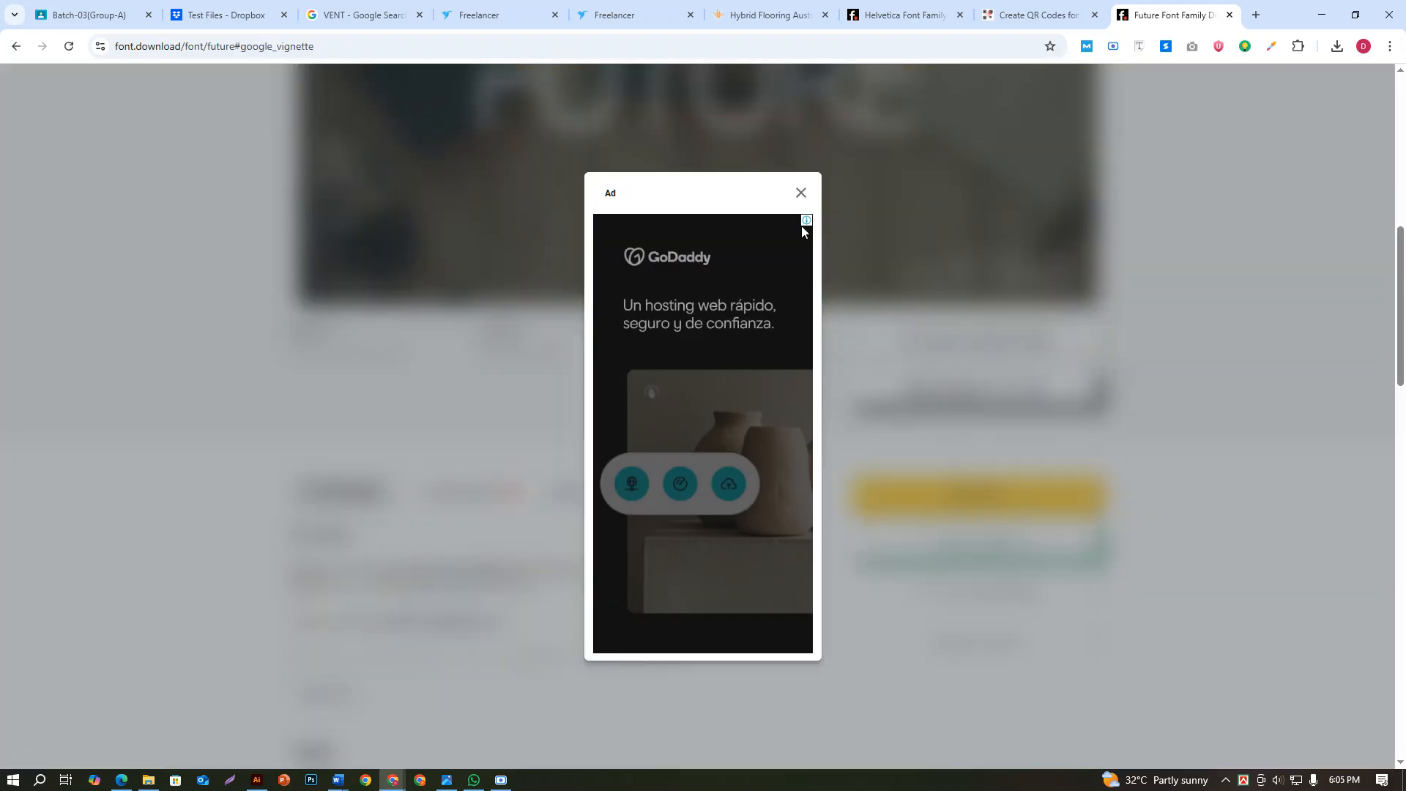
pyautogui.click(800, 194)
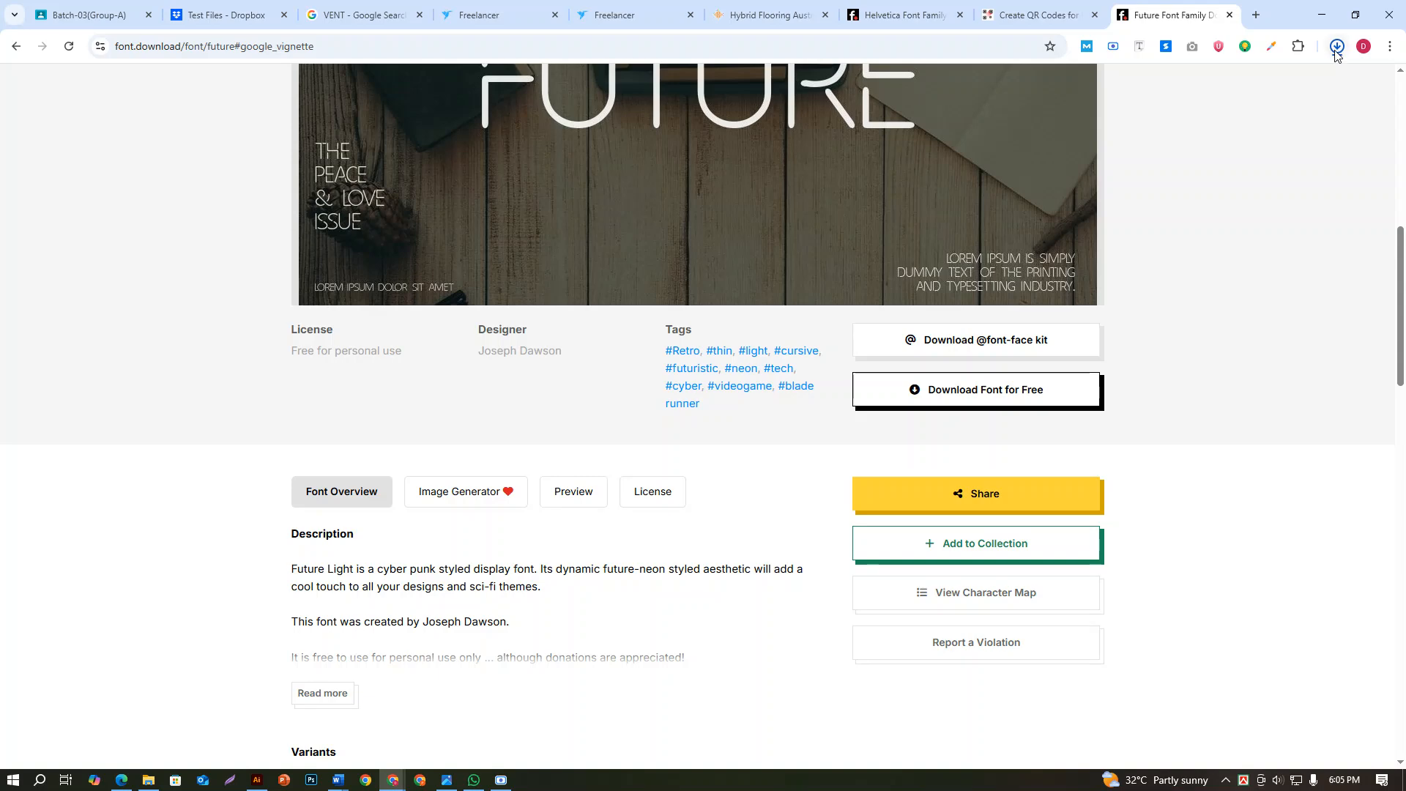
# Open the downloaded future.zip archive and install the Future Light font from it
pyautogui.click(1337, 52)
pyautogui.click(1162, 92)
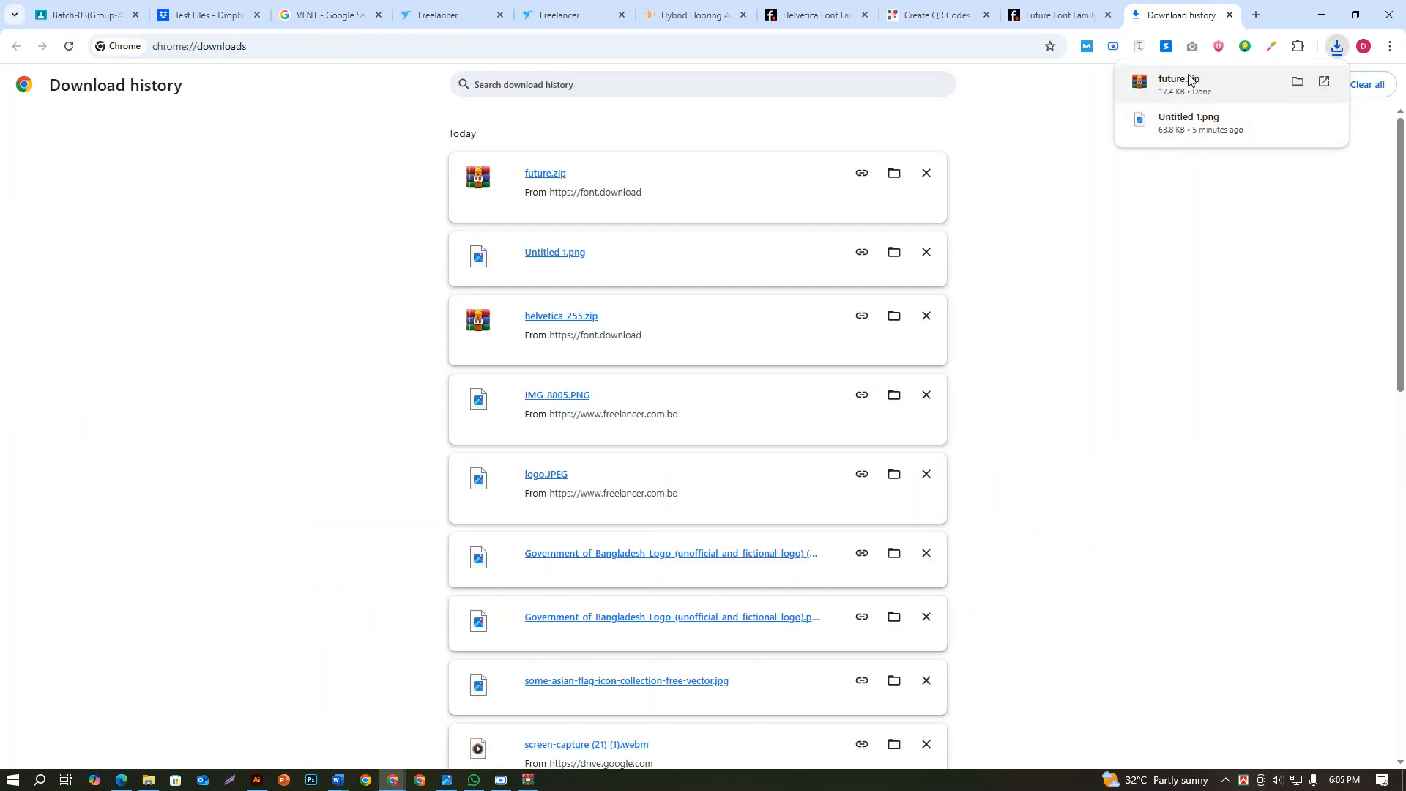
pyautogui.click(190, 188)
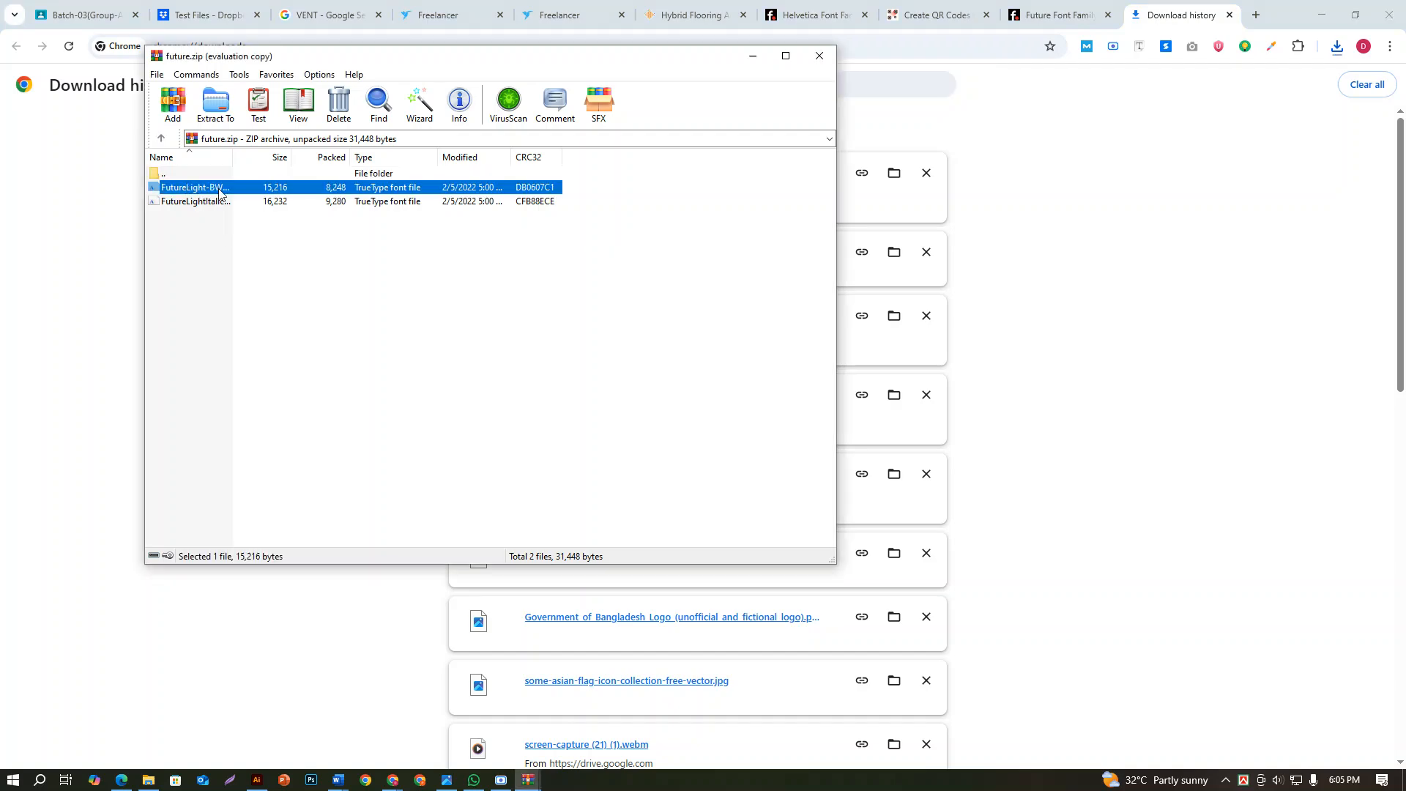
pyautogui.click(605, 252)
pyautogui.doubleClick(302, 188)
pyautogui.click(199, 172)
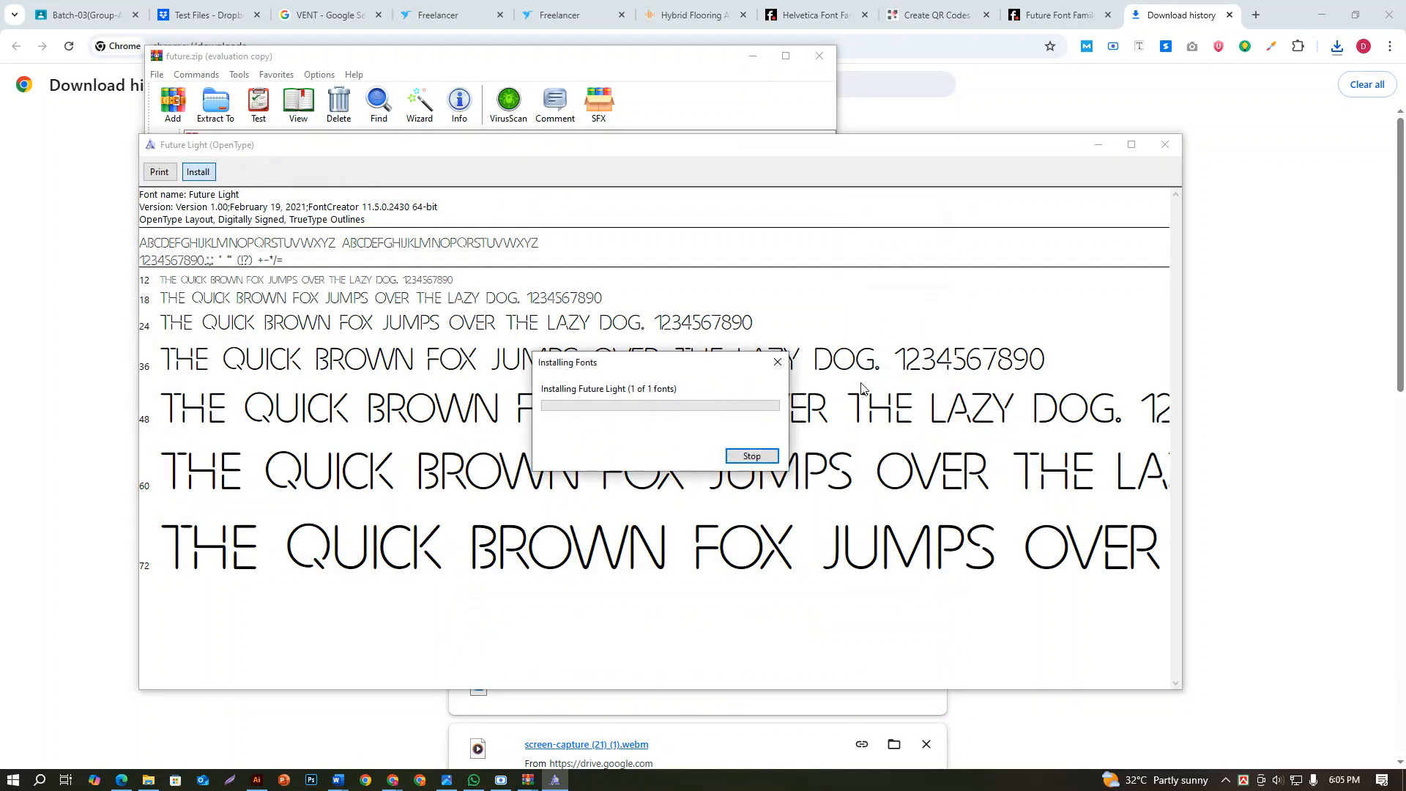
pyautogui.click(1165, 145)
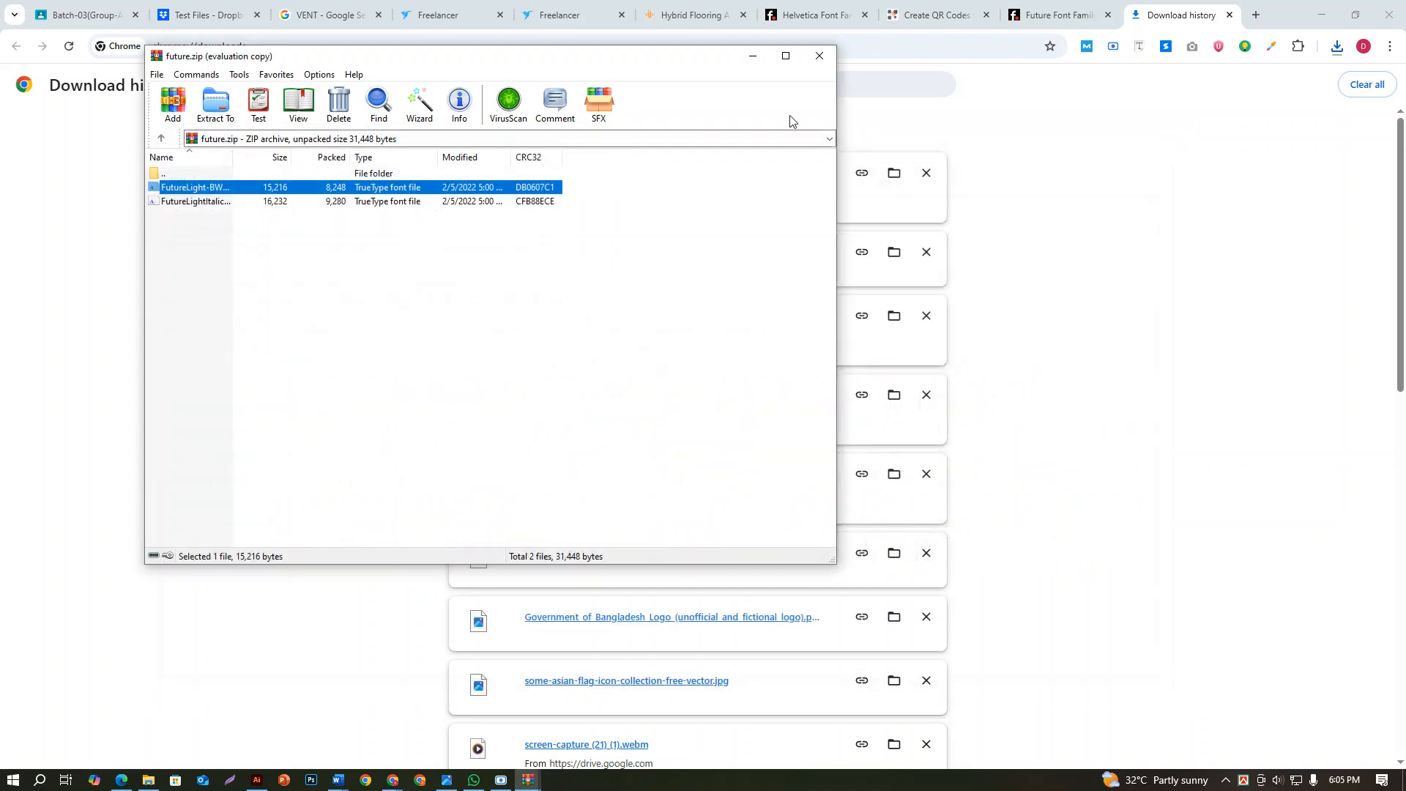
pyautogui.click(814, 58)
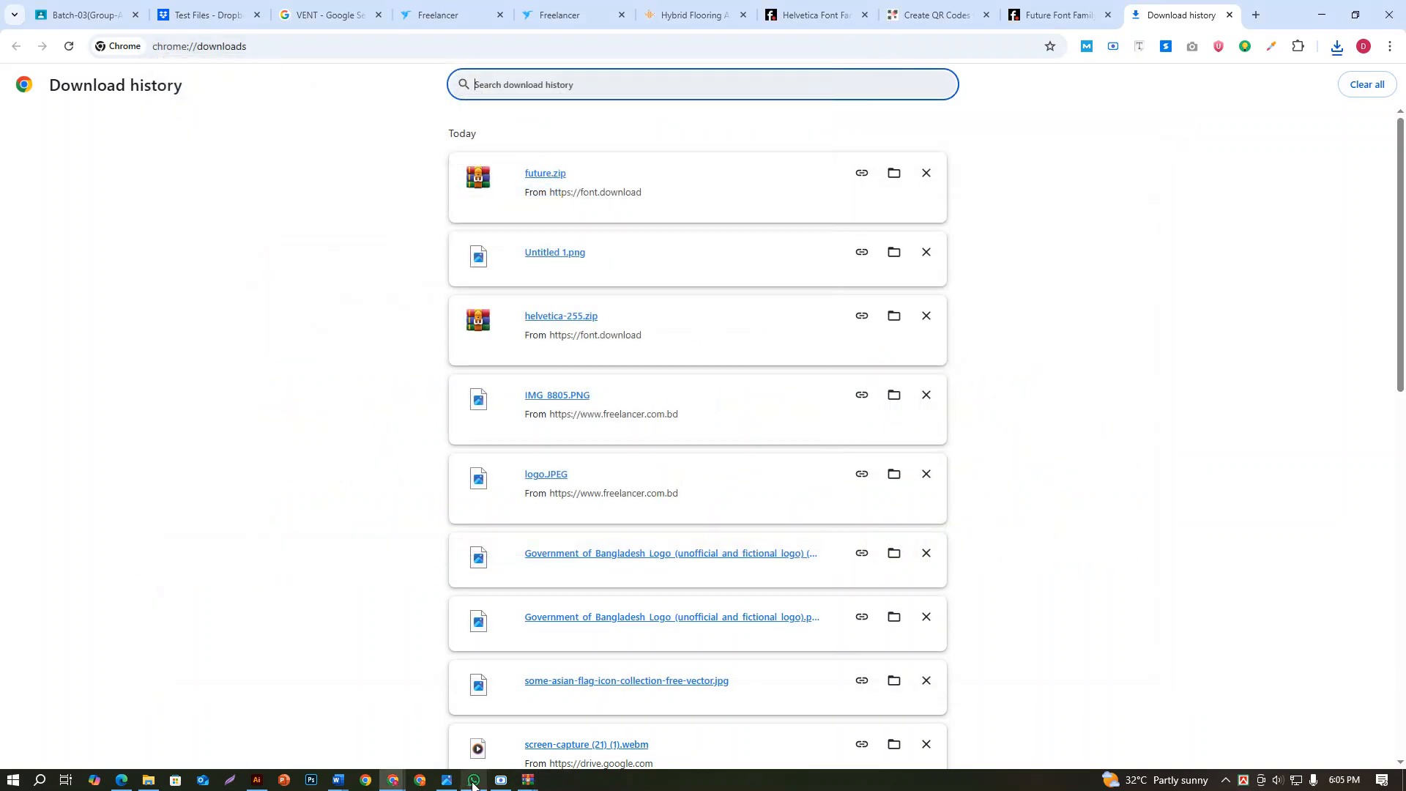
# Return to Illustrator and set the font of the back card's product list to Future Light
pyautogui.moveTo(393, 779)
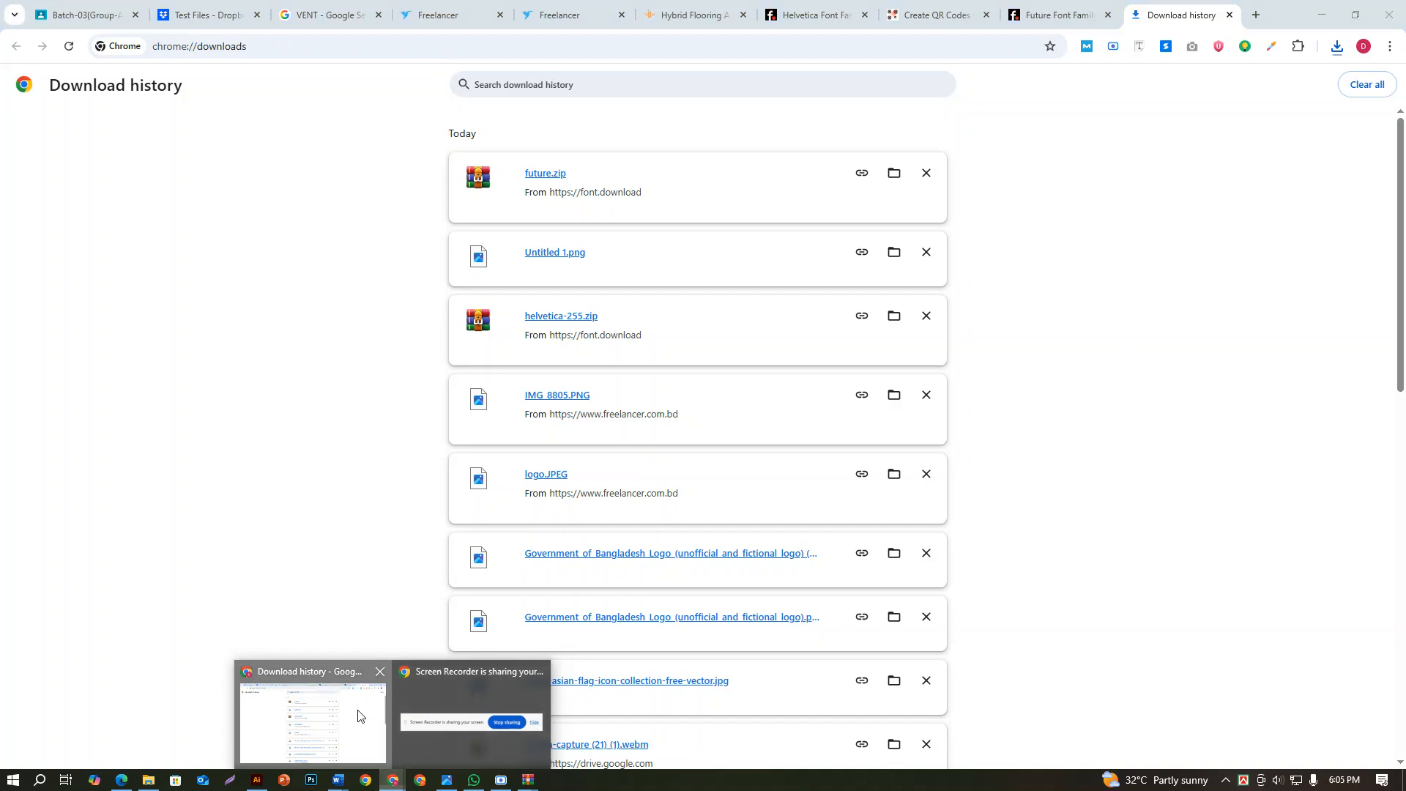
pyautogui.click(359, 716)
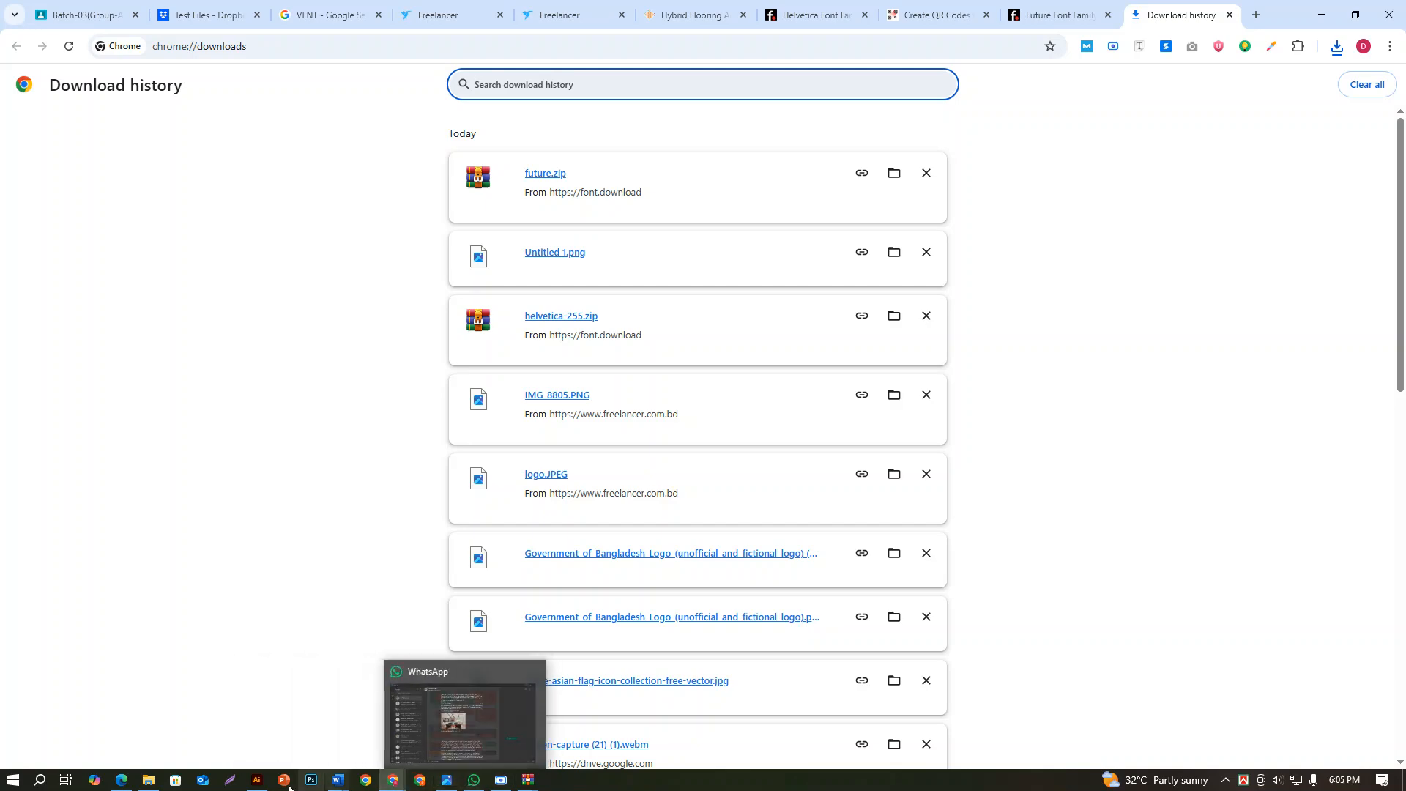
pyautogui.click(246, 788)
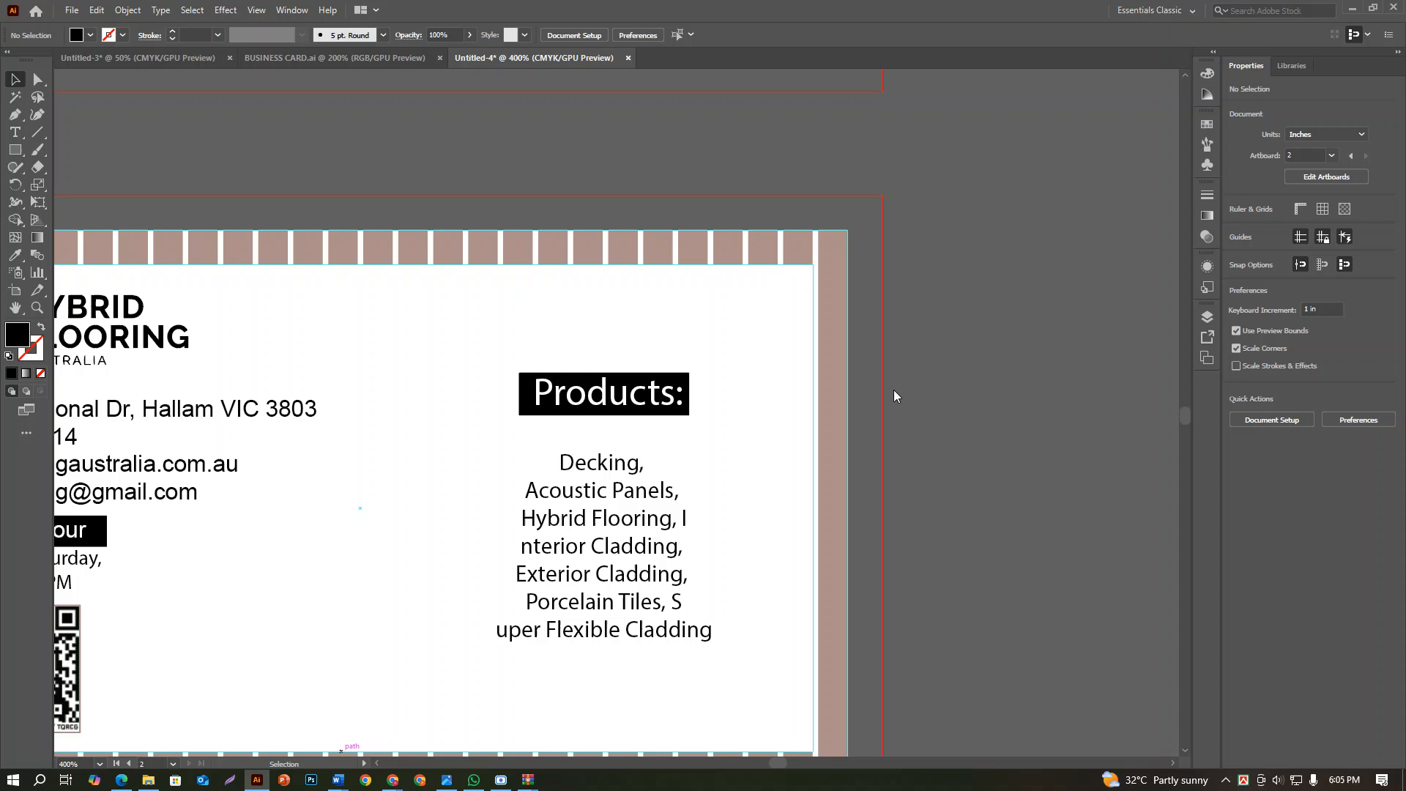
pyautogui.click(551, 578)
pyautogui.click(1307, 346)
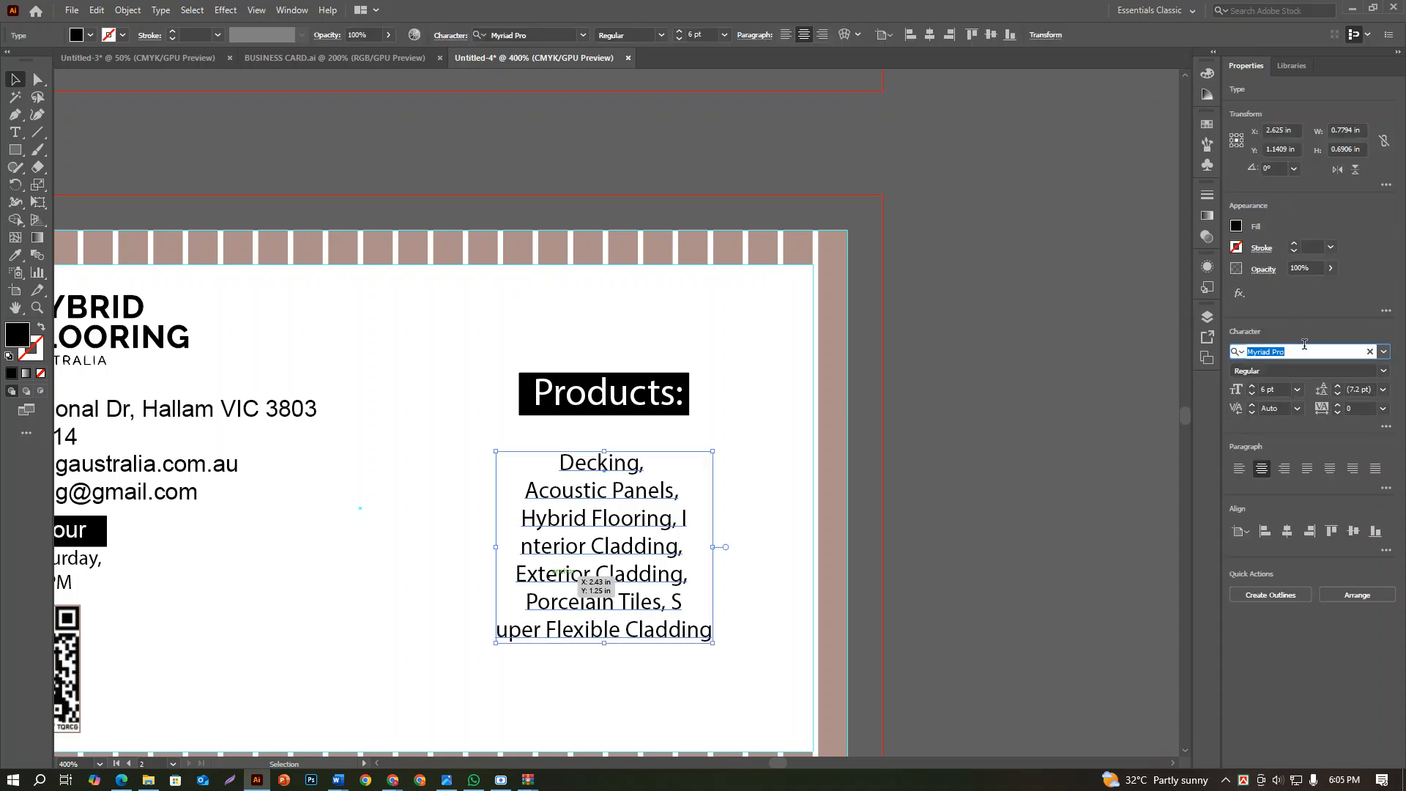
pyautogui.write('fut')
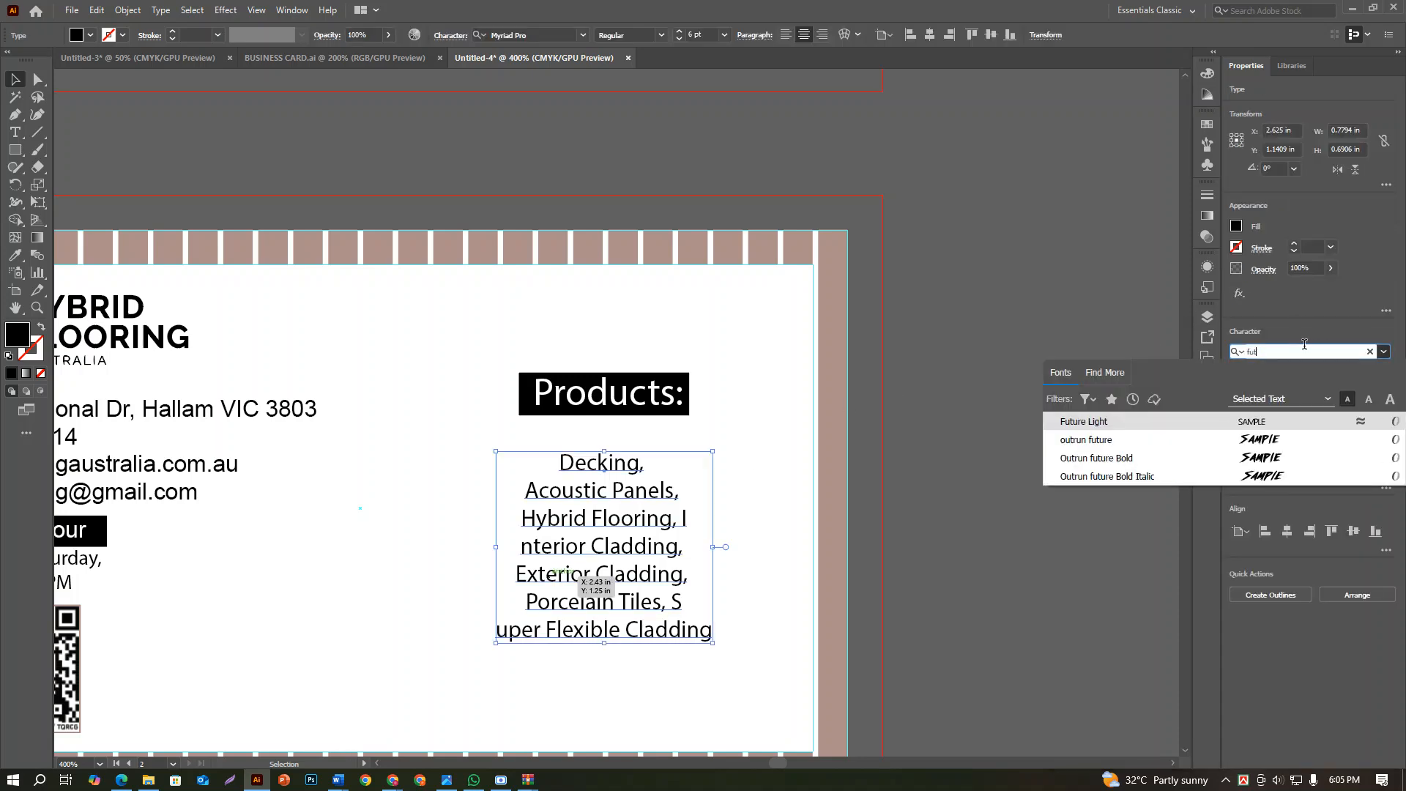
pyautogui.click(1106, 422)
pyautogui.click(954, 465)
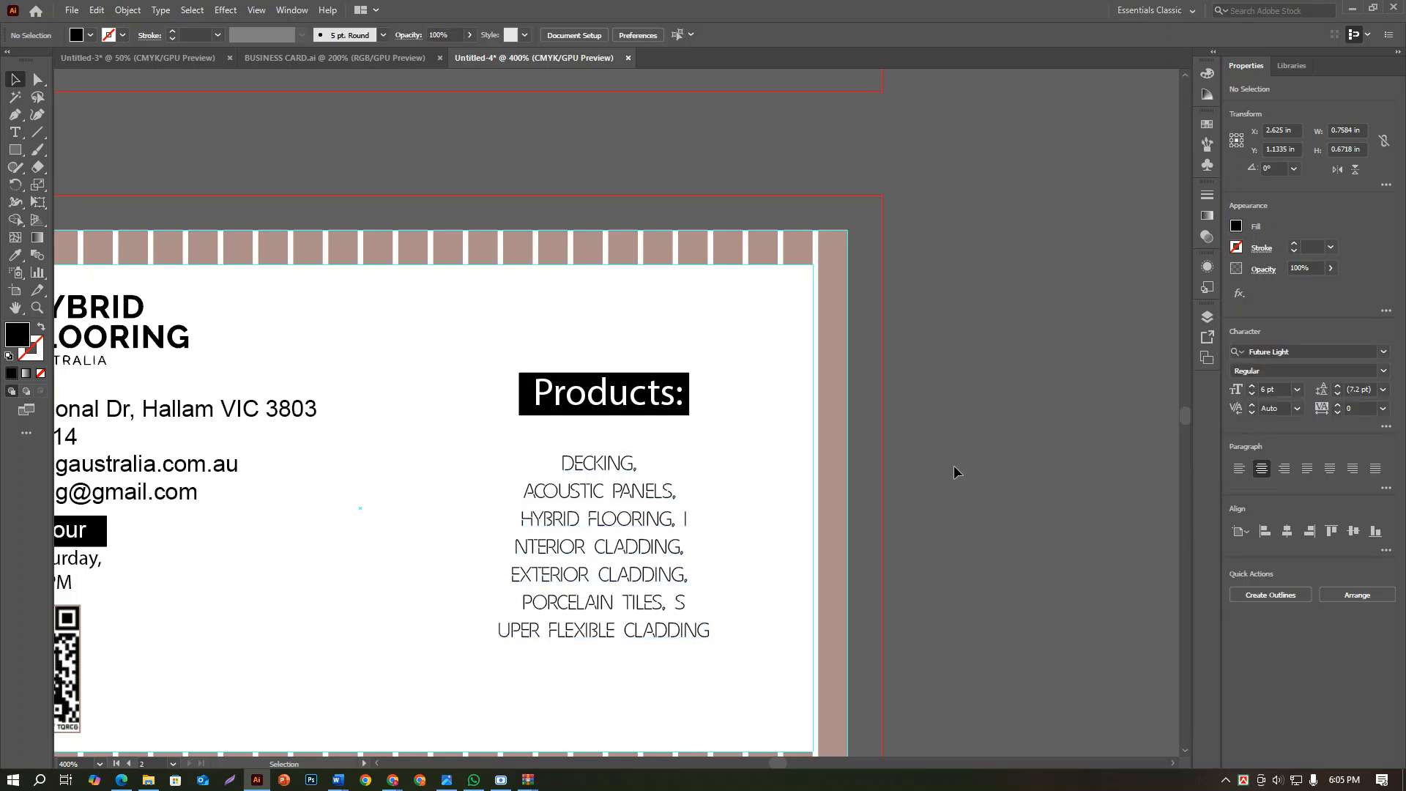
# Set the tracking of the back card's product list to 6
pyautogui.scroll(-2, 951, 467)
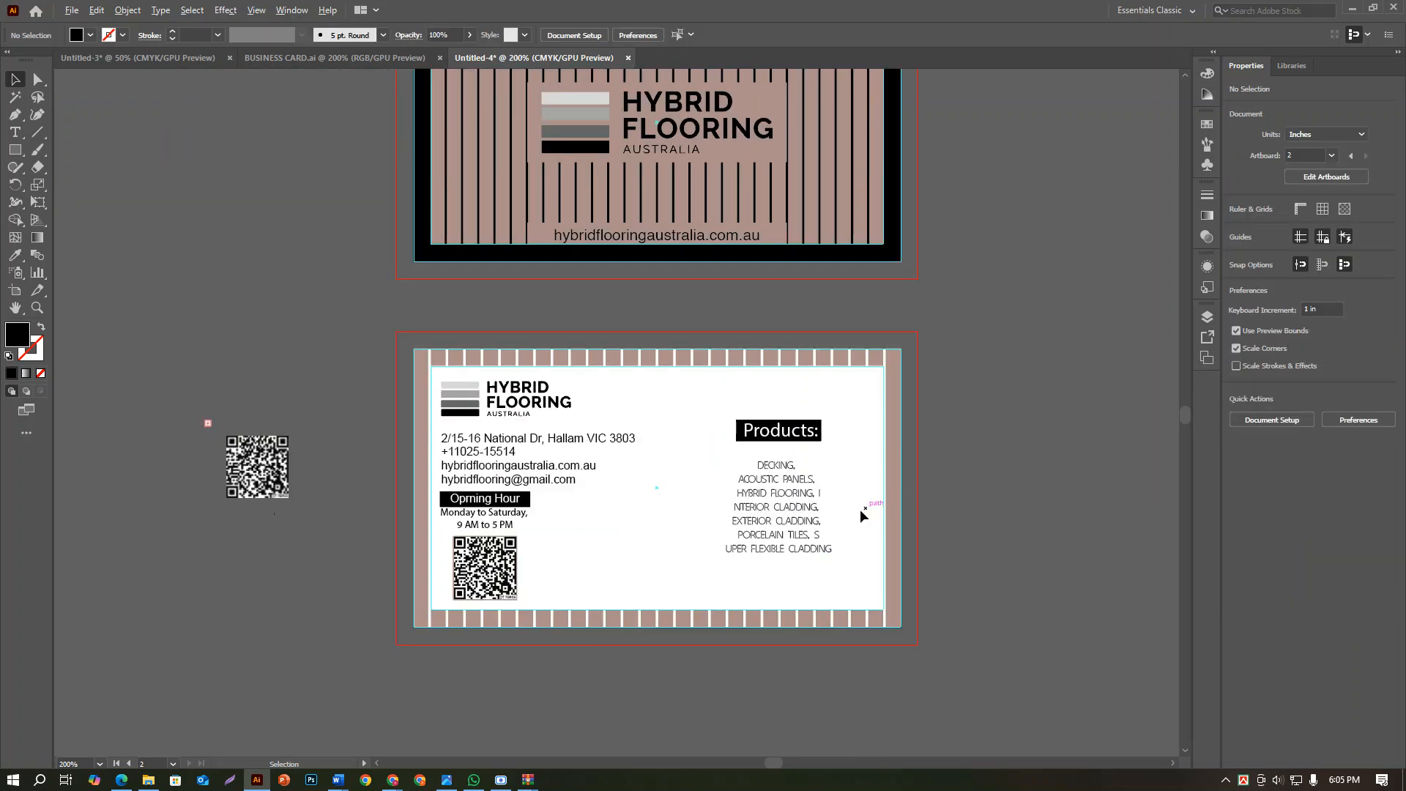
pyautogui.click(754, 523)
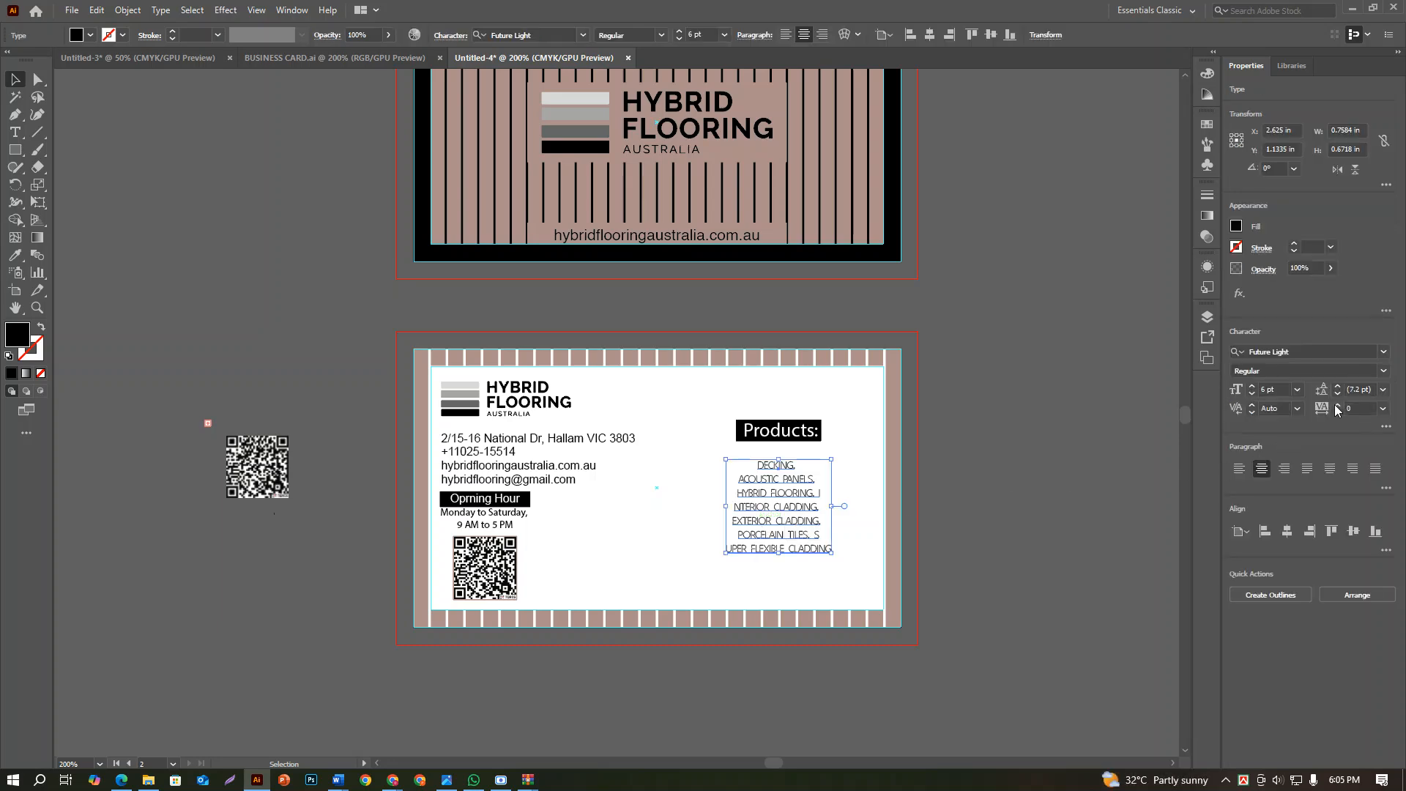
pyautogui.click(1338, 412)
pyautogui.click(1338, 411)
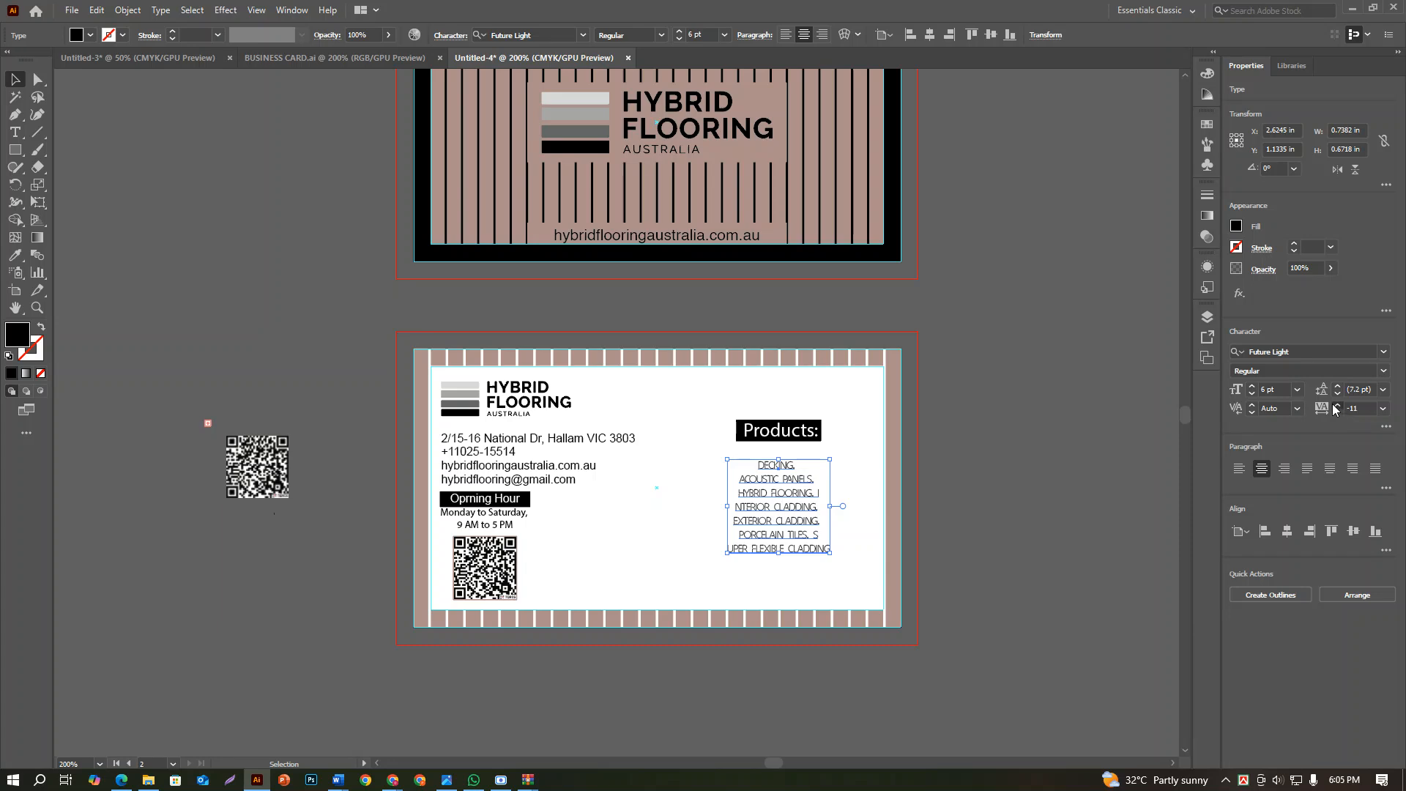
pyautogui.click(1337, 407)
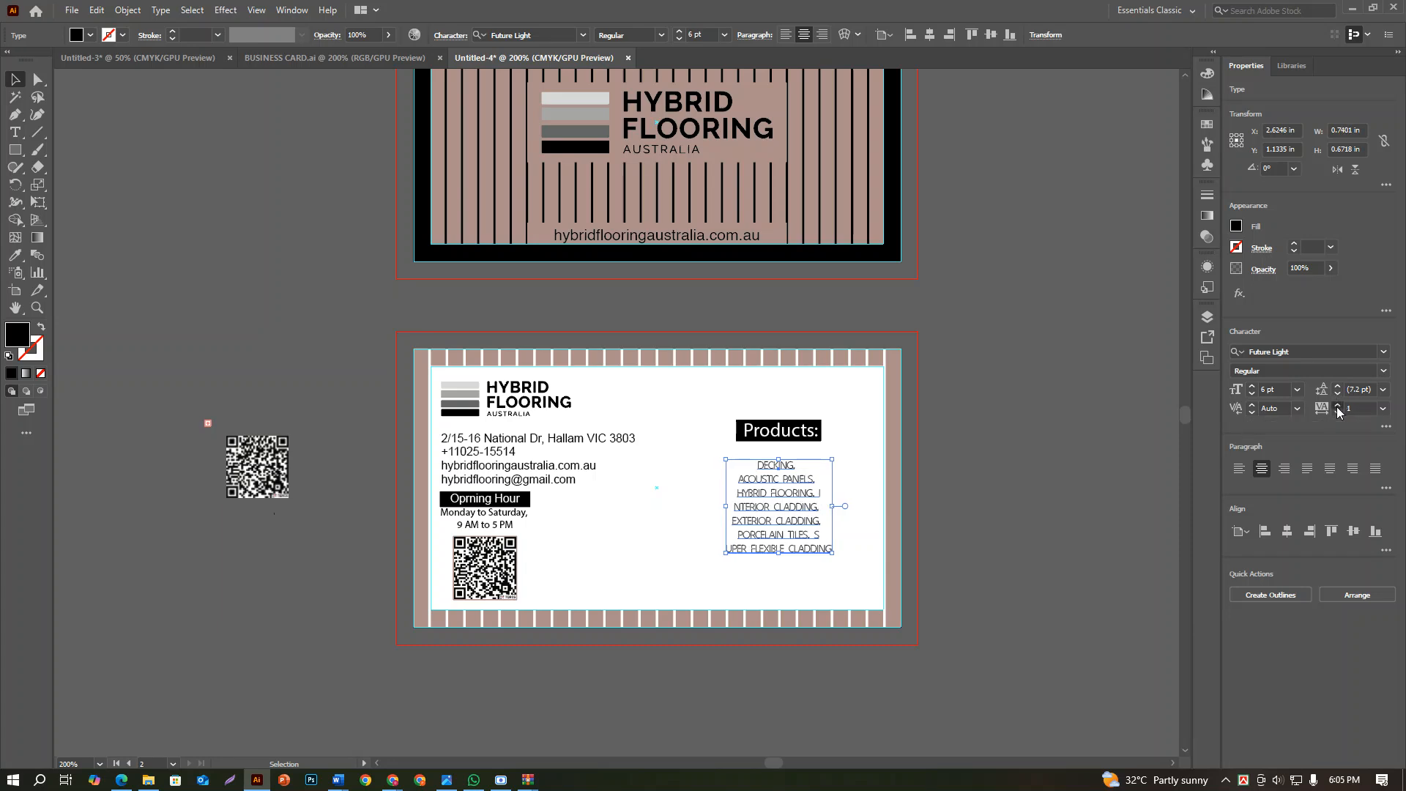
# Set the leading of the product list to 7 pt
pyautogui.click(1338, 393)
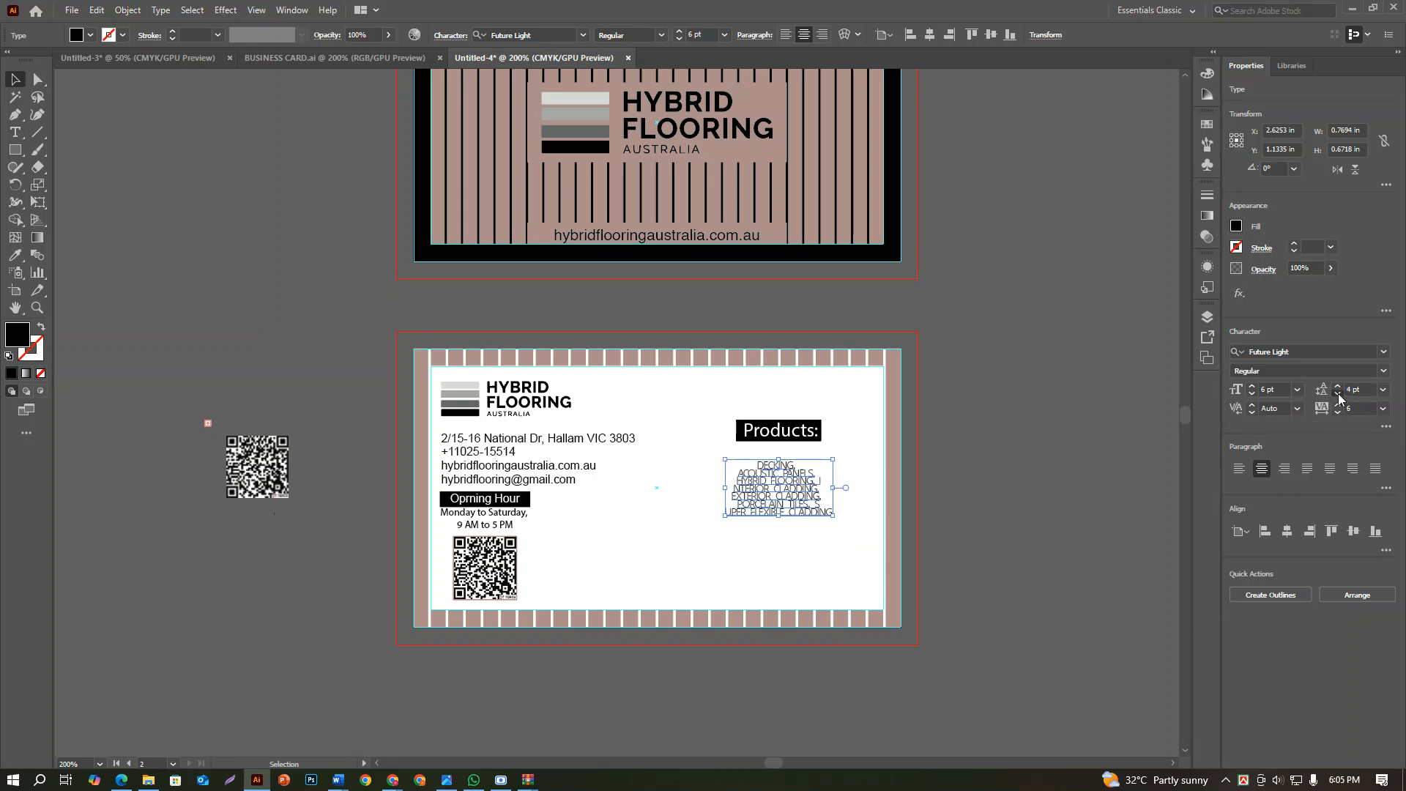
pyautogui.click(1337, 393)
pyautogui.click(1341, 375)
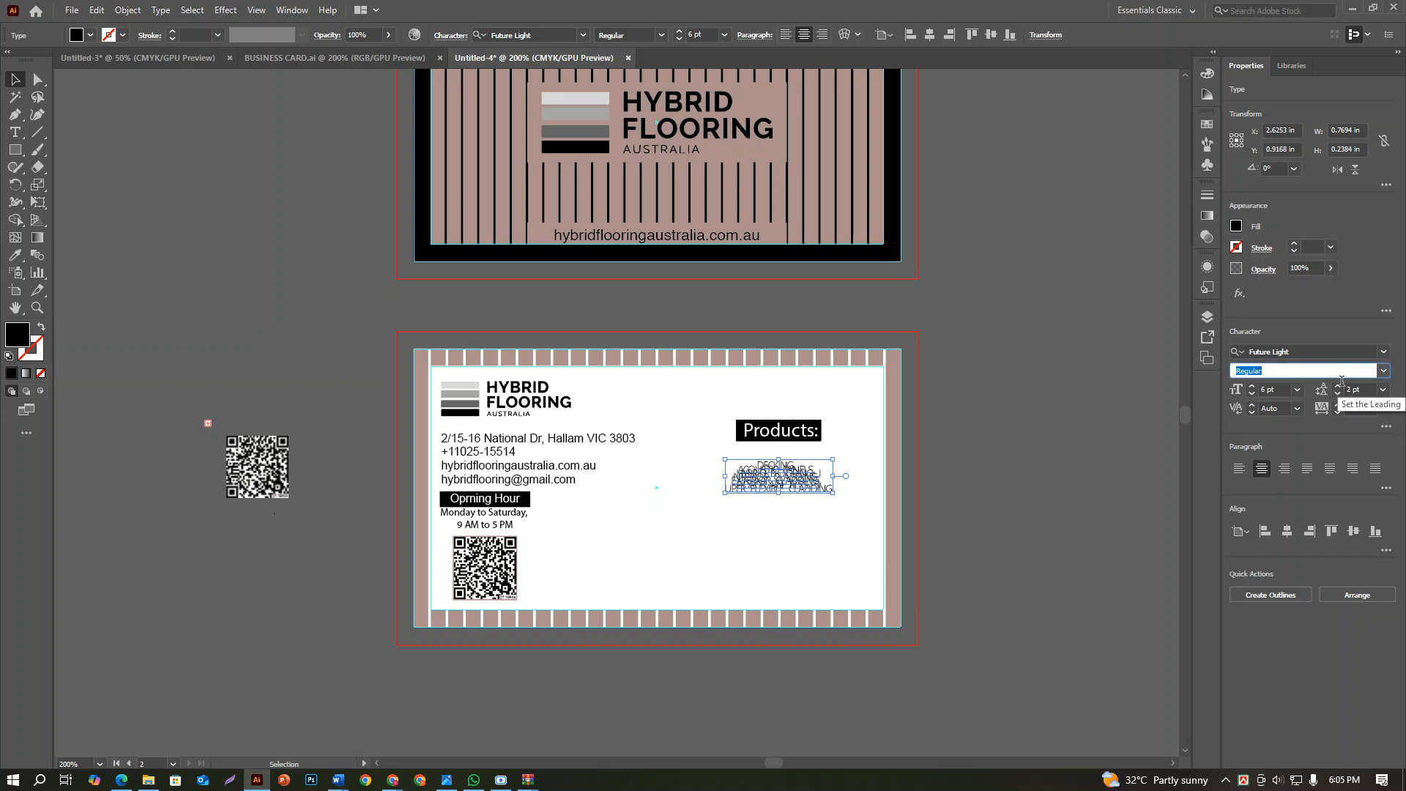
pyautogui.click(1337, 387)
pyautogui.click(1337, 387)
pyautogui.click(1337, 387)
pyautogui.click(1337, 388)
pyautogui.click(1337, 388)
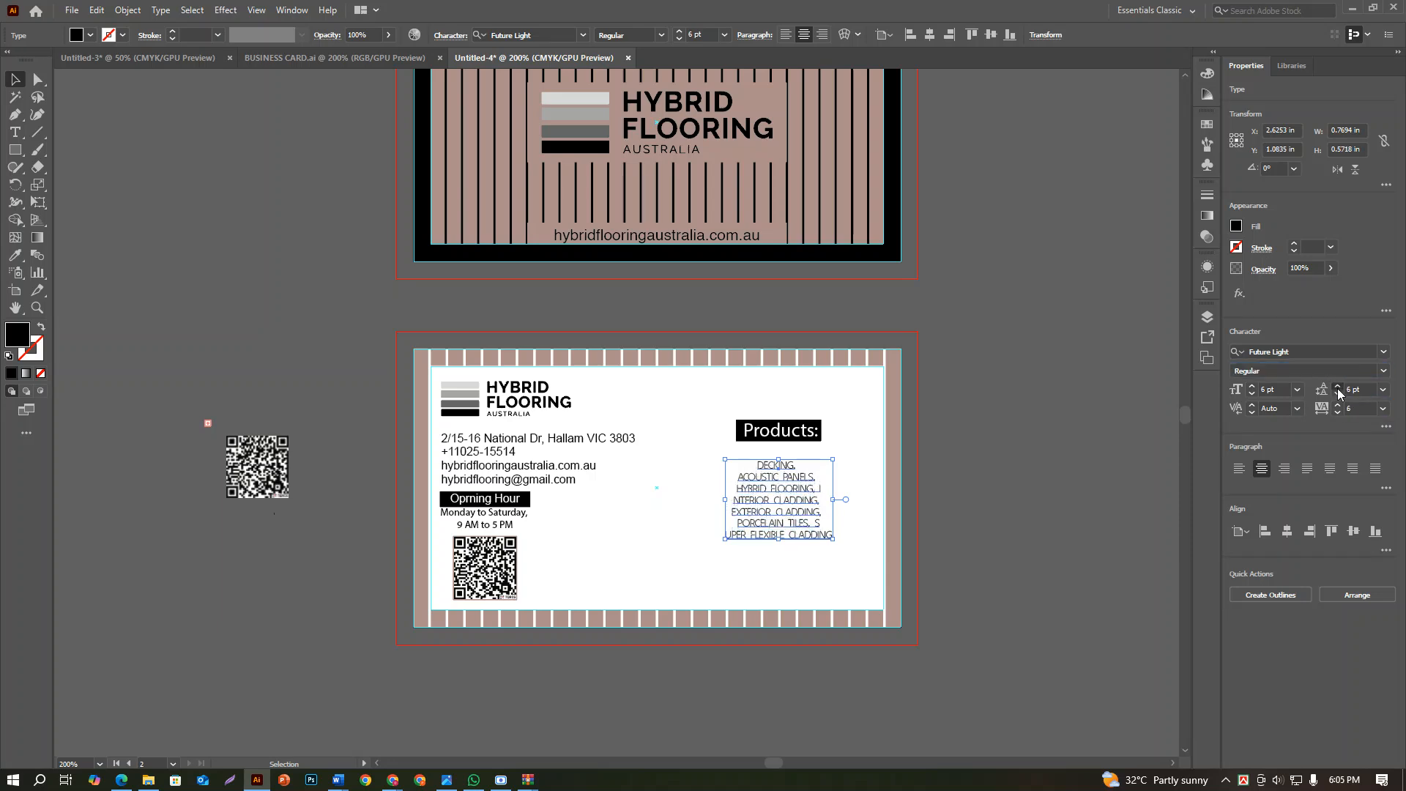
pyautogui.click(1337, 388)
pyautogui.click(1337, 388)
pyautogui.click(1337, 388)
pyautogui.click(1338, 393)
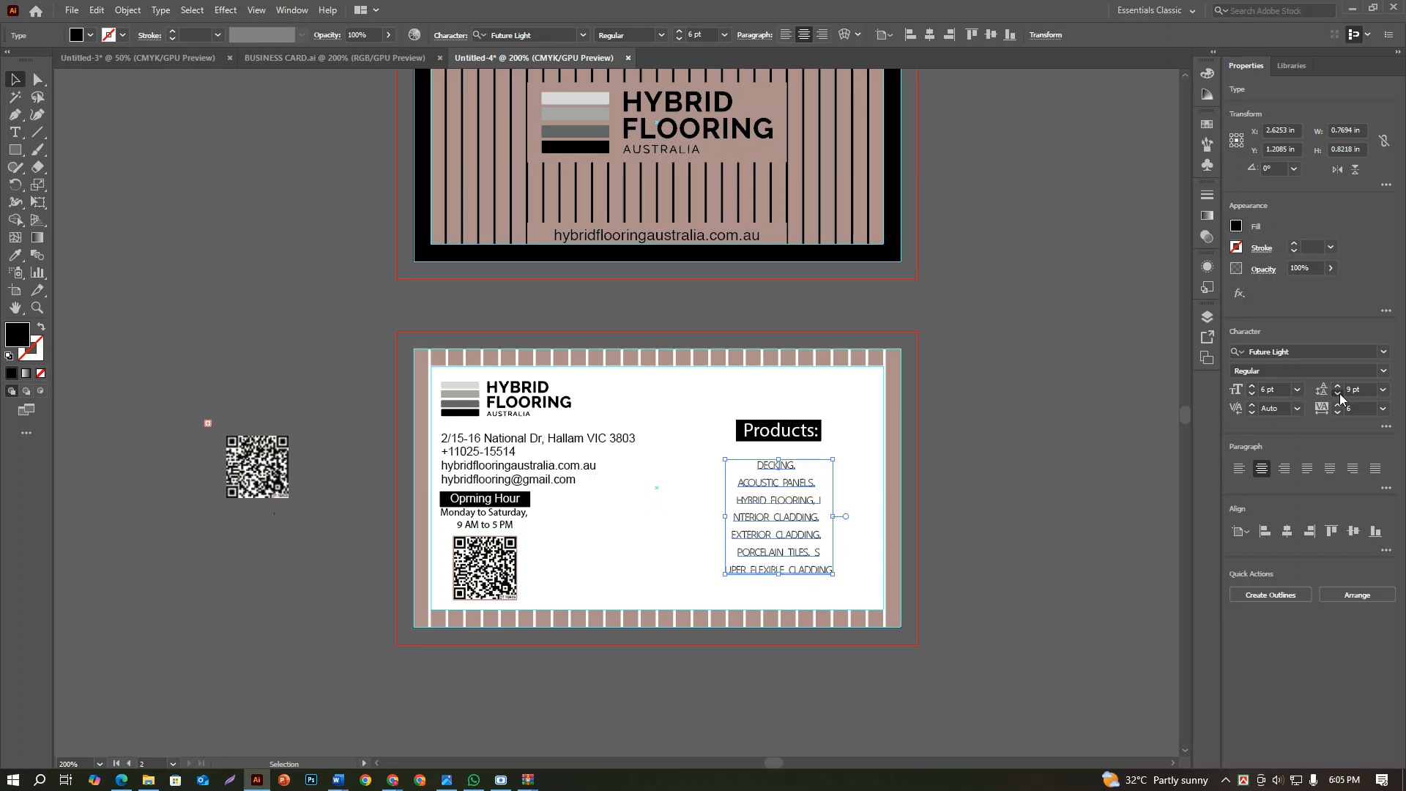
pyautogui.click(1338, 393)
pyautogui.click(1338, 393)
pyautogui.click(1338, 393)
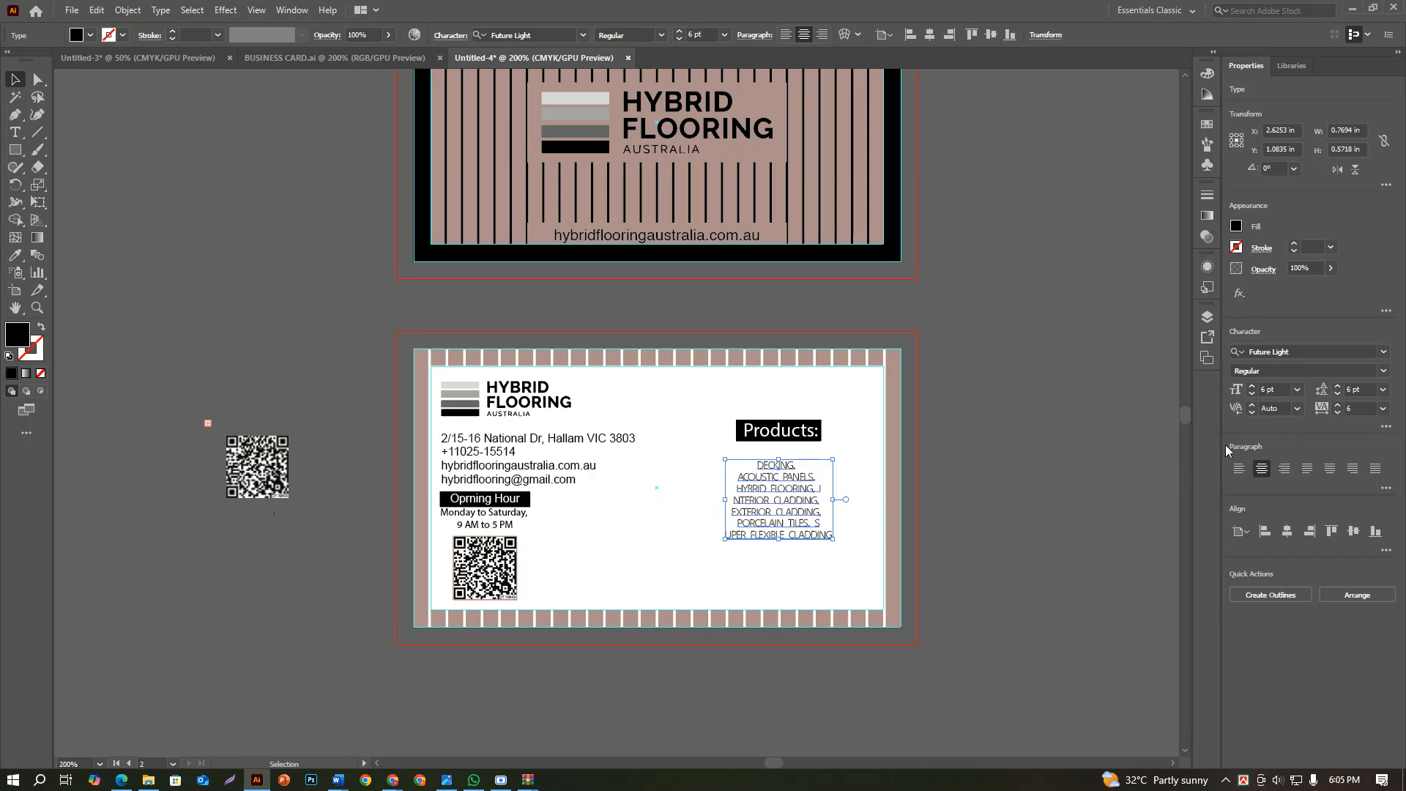
pyautogui.click(1337, 387)
pyautogui.click(1063, 524)
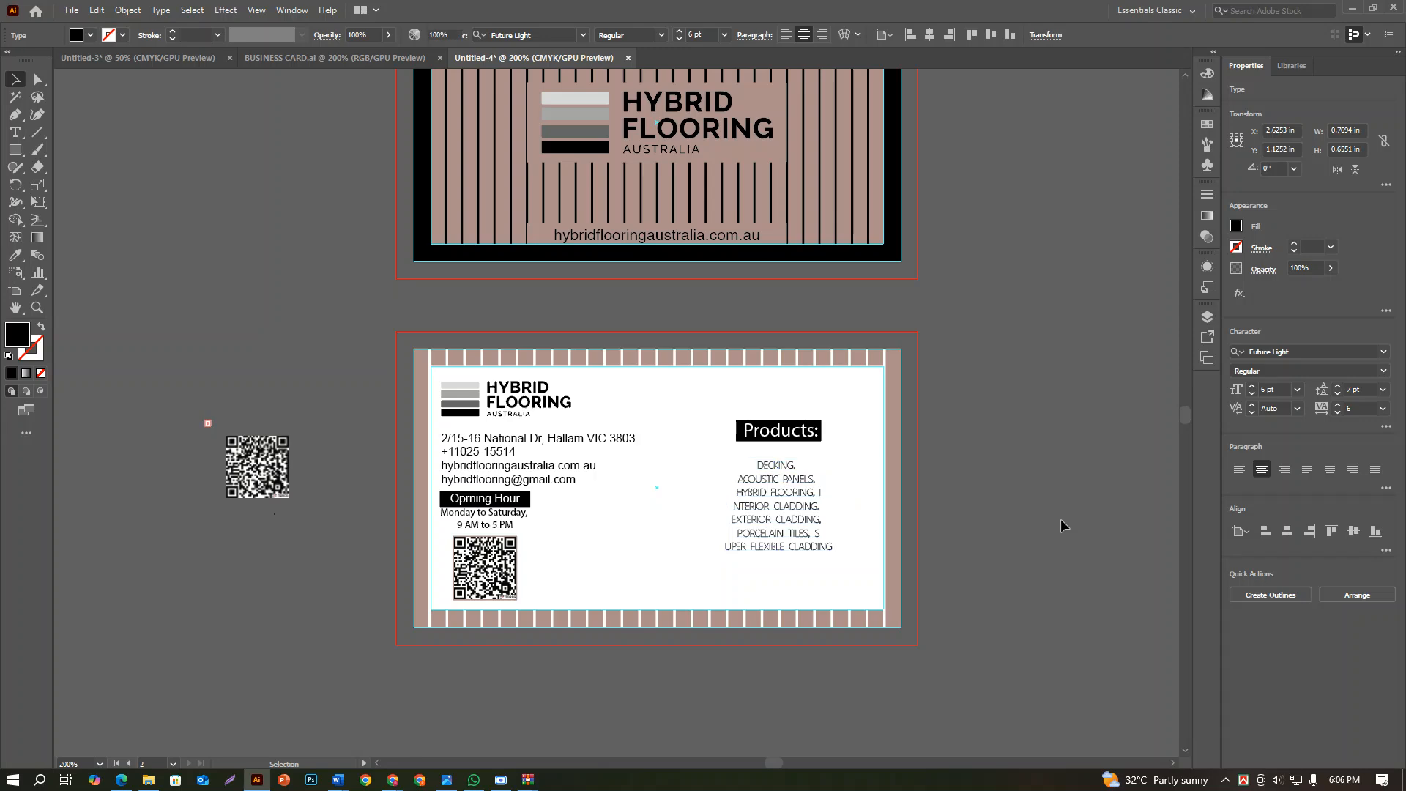
# Change the font of the back card's product list to Roboto Thin
pyautogui.scroll(2, 778, 535)
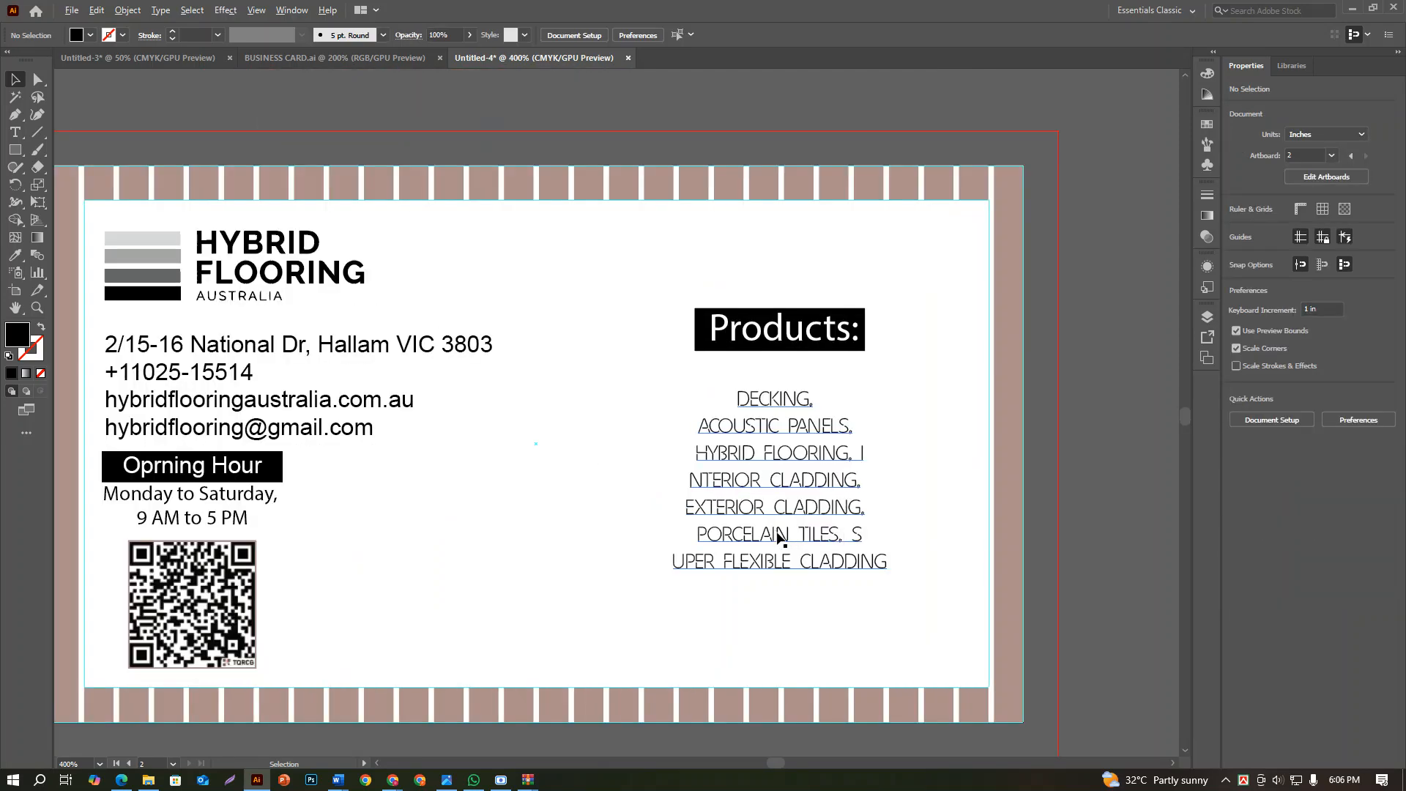
pyautogui.scroll(1, 778, 538)
pyautogui.scroll(-2, 779, 538)
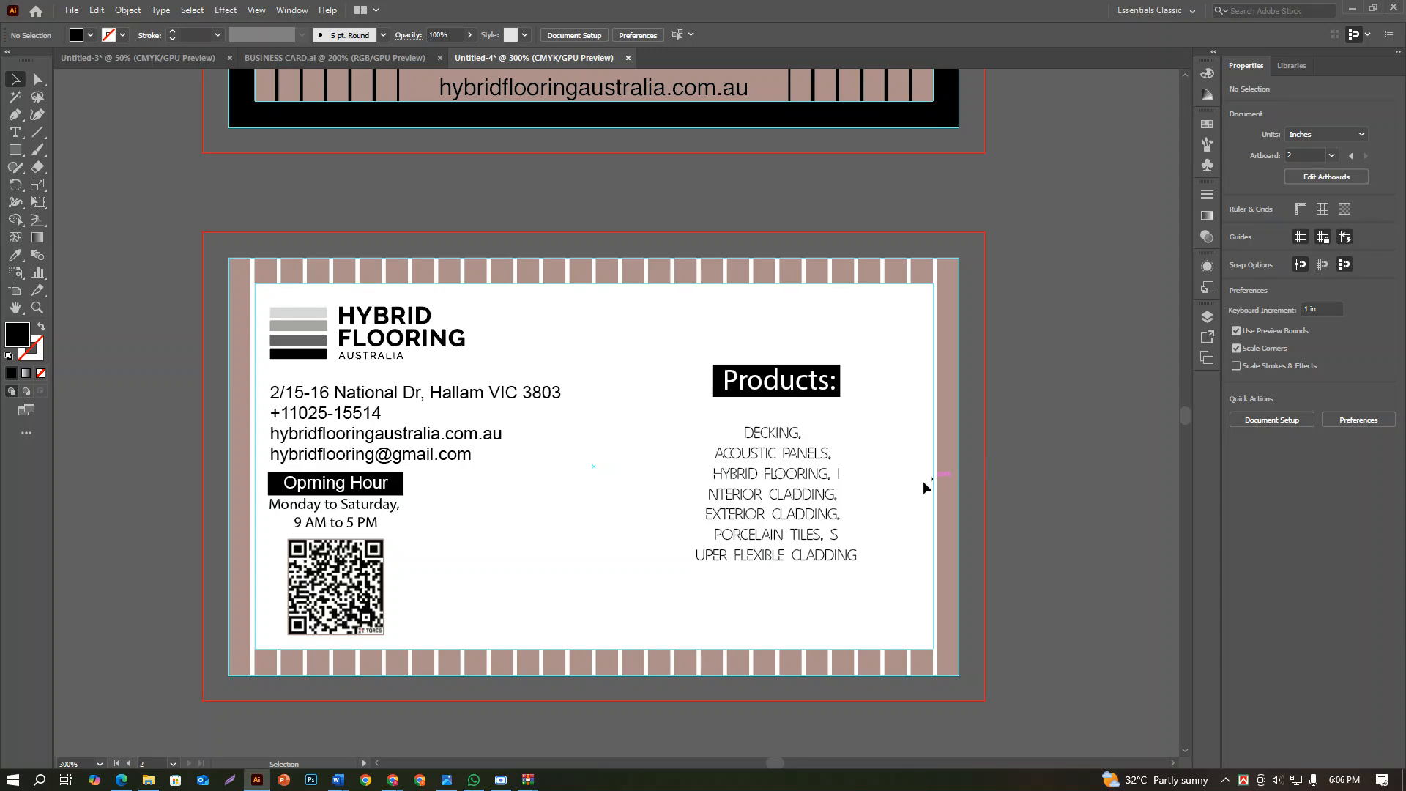
pyautogui.scroll(-2, 924, 487)
pyautogui.scroll(1, 826, 490)
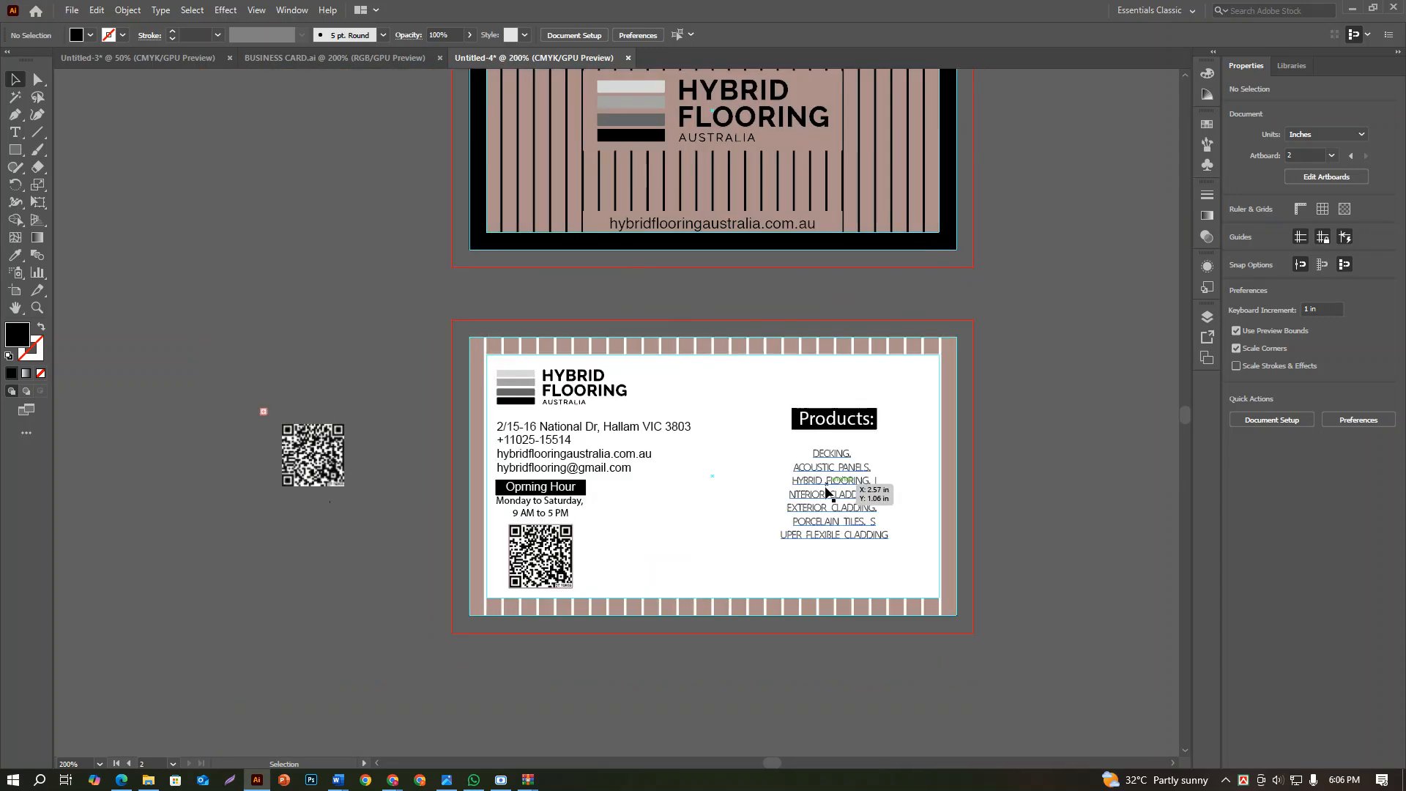
pyautogui.click(826, 492)
pyautogui.click(1295, 347)
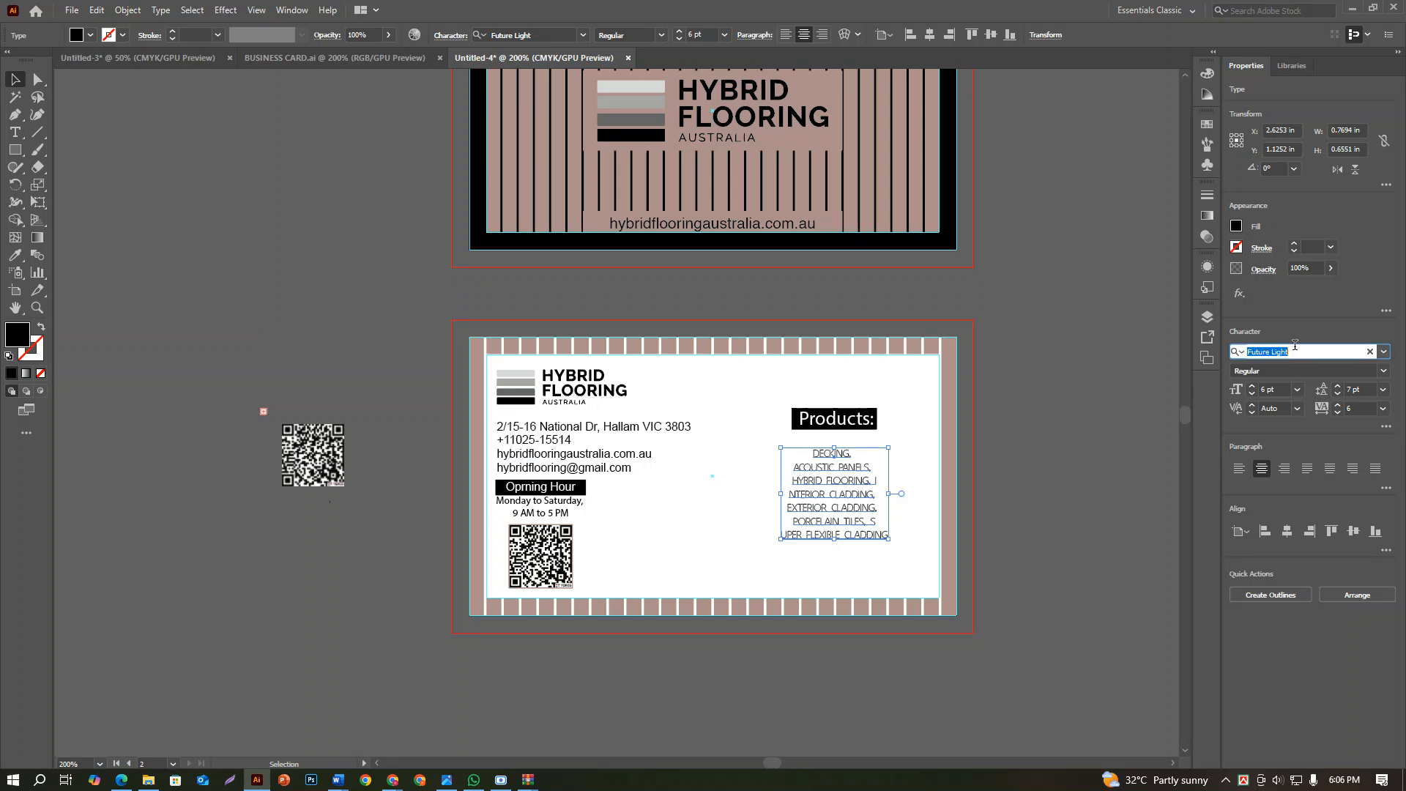
pyautogui.write('time')
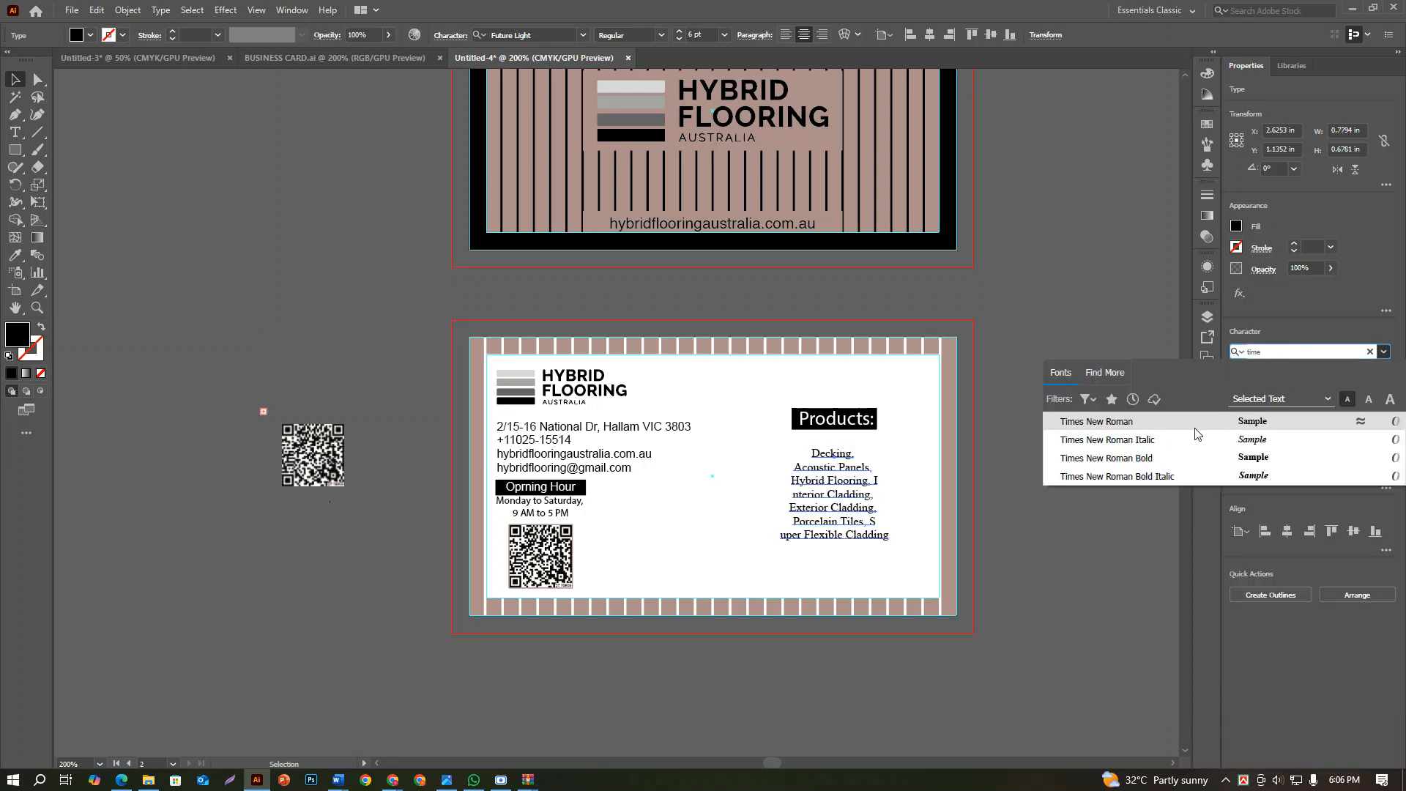
pyautogui.moveTo(1278, 346); pyautogui.dragTo(1187, 352)
pyautogui.write('roboto')
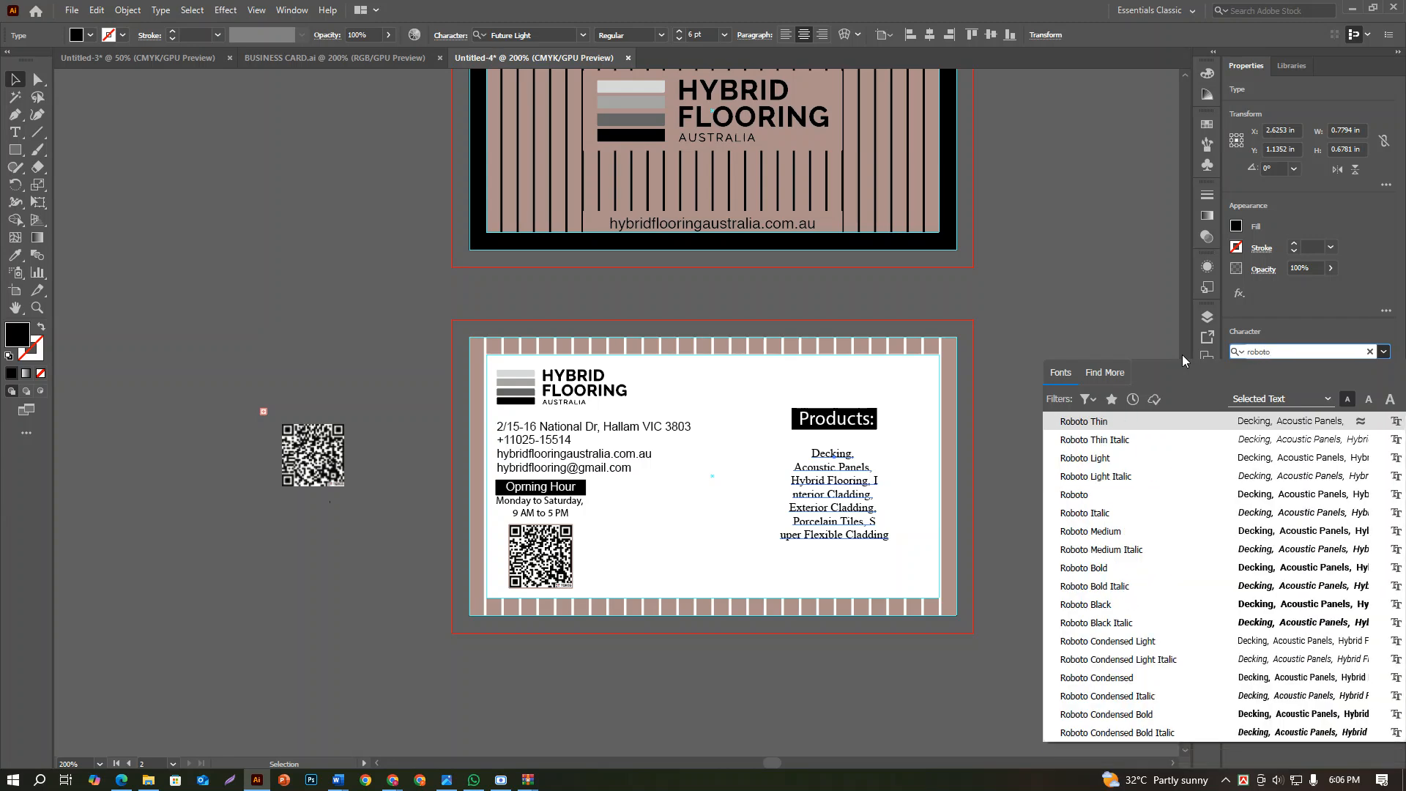
pyautogui.click(1208, 424)
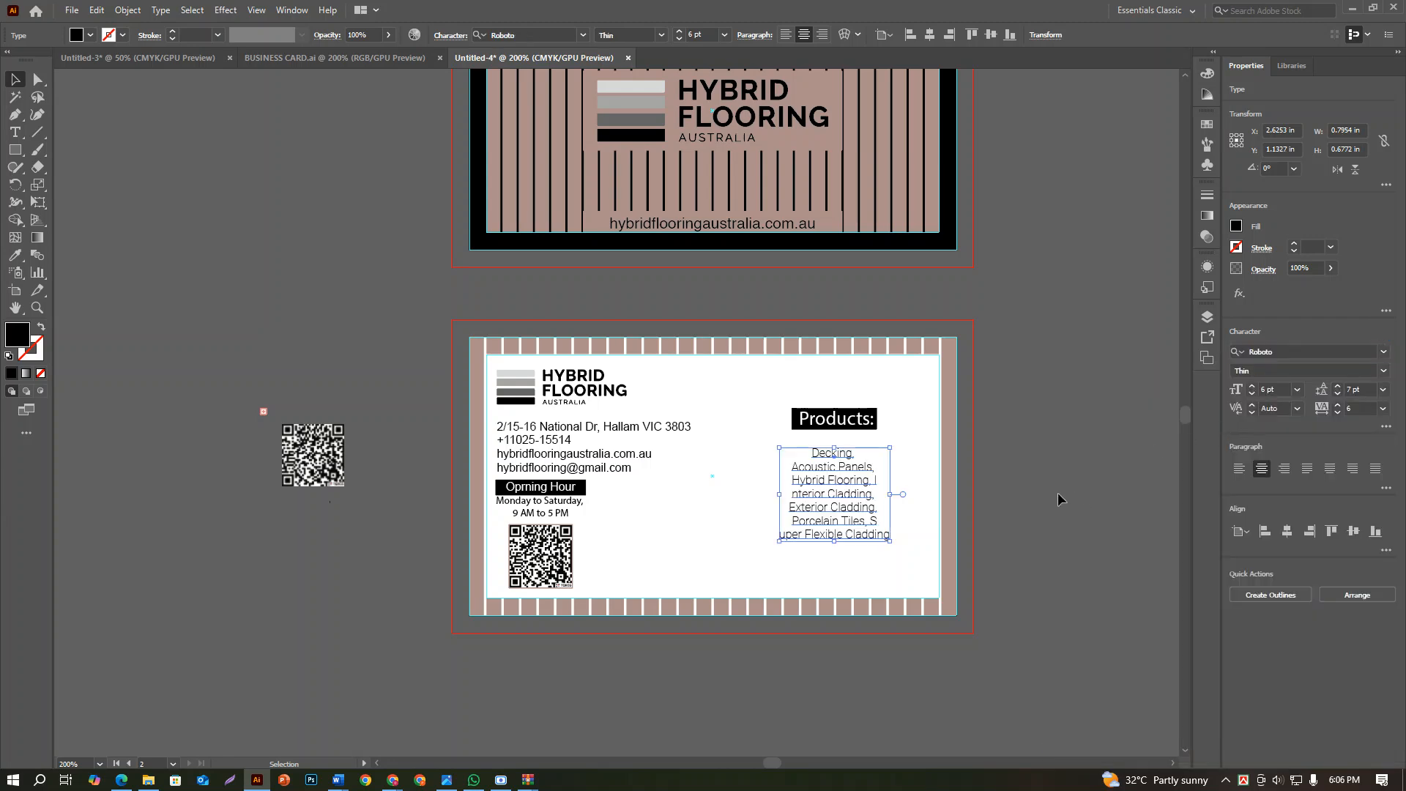
pyautogui.click(1083, 467)
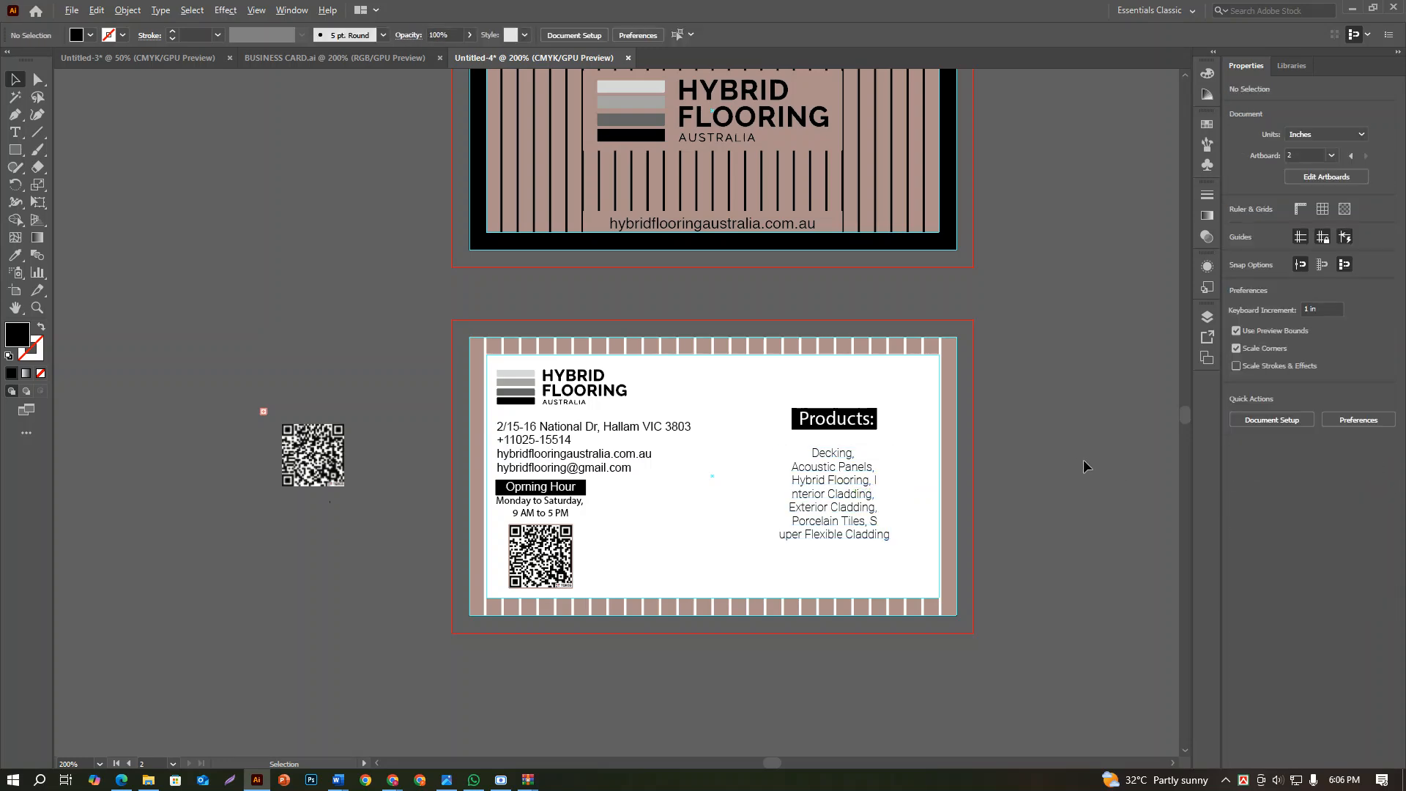
# Examine the layout of the front and back cards at different magnifications
pyautogui.scroll(-2, 1084, 466)
pyautogui.scroll(1, 922, 468)
pyautogui.moveTo(1030, 323); pyautogui.dragTo(953, 444)
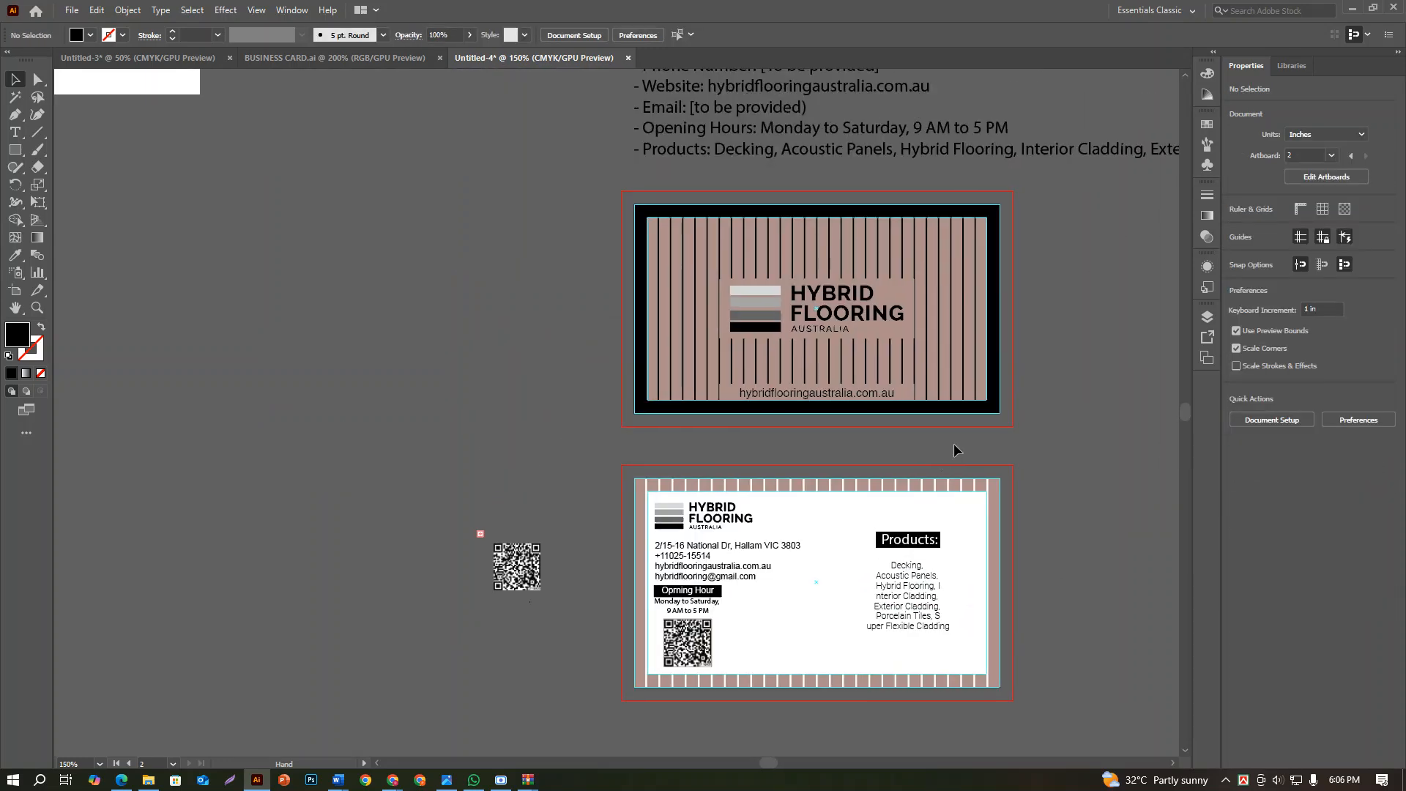
pyautogui.scroll(1, 956, 451)
pyautogui.scroll(-2, 956, 451)
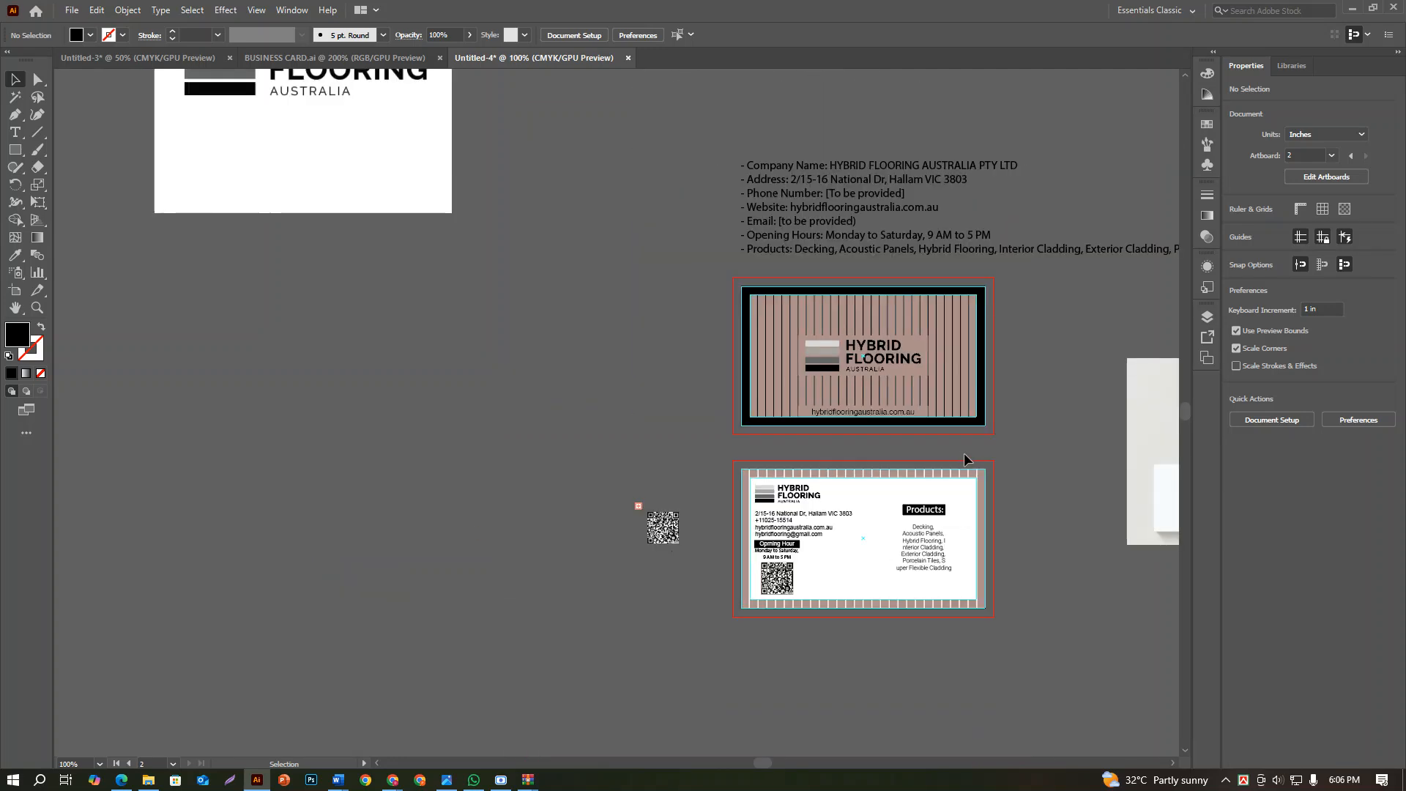
pyautogui.scroll(1, 964, 458)
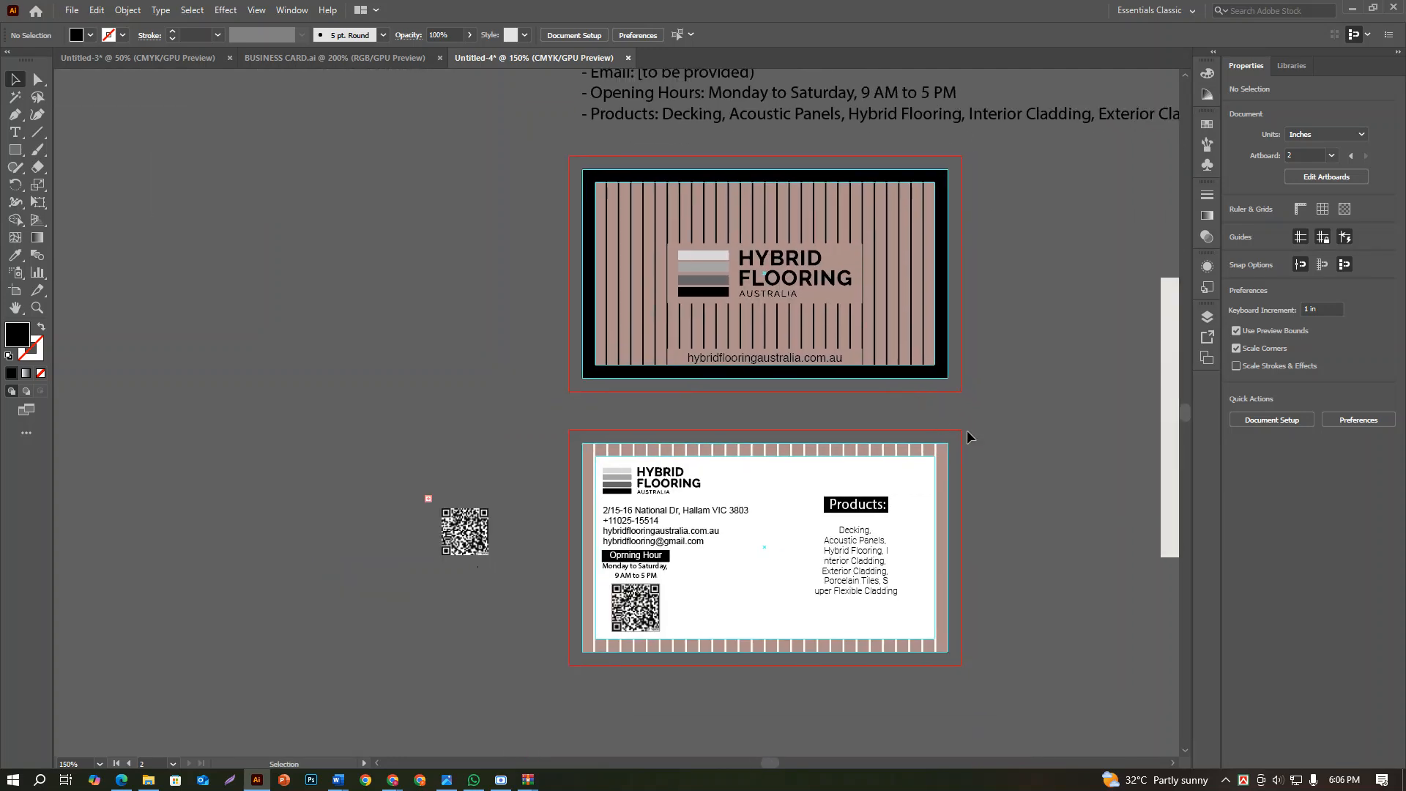
pyautogui.moveTo(962, 648); pyautogui.dragTo(578, 165)
pyautogui.click(991, 226)
pyautogui.scroll(1, 945, 251)
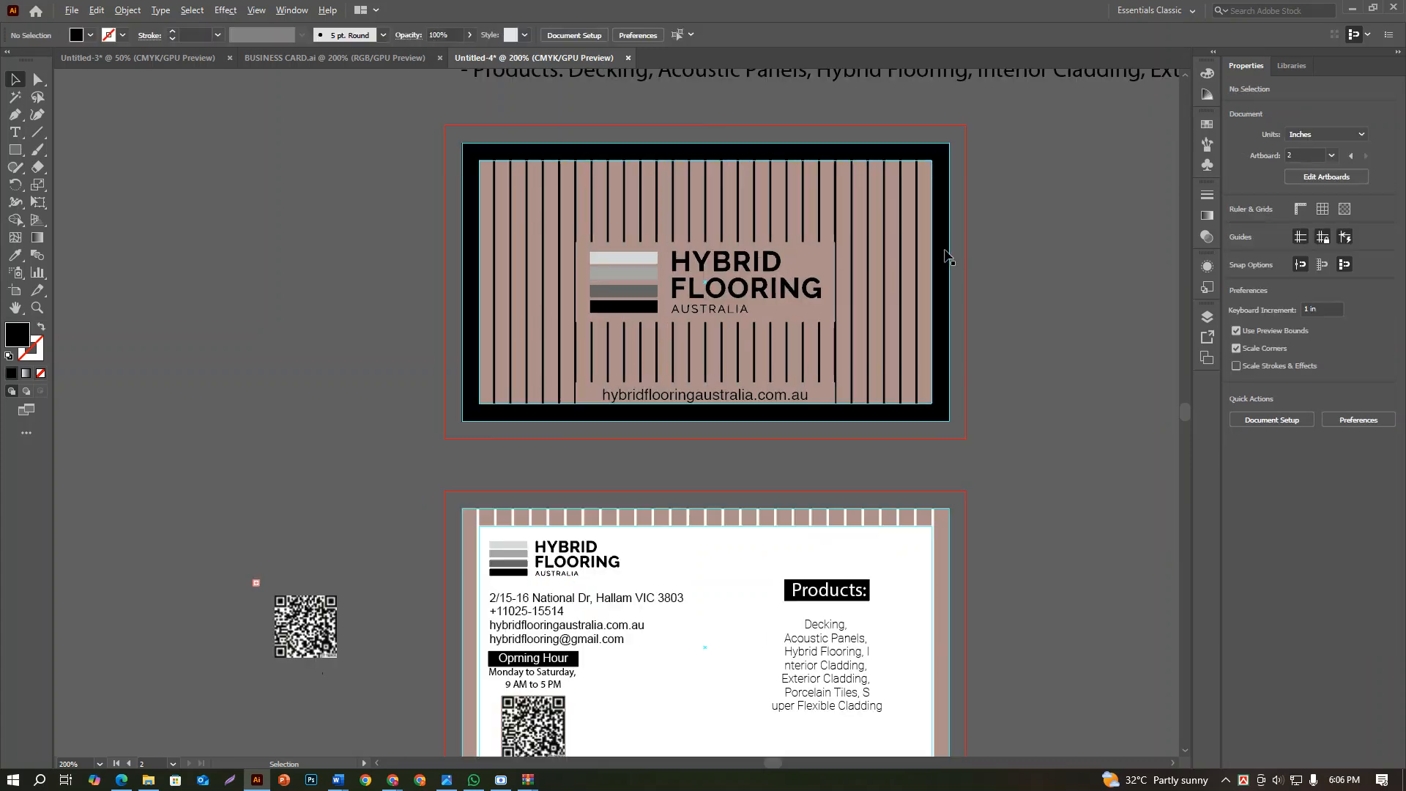
pyautogui.scroll(-1, 945, 251)
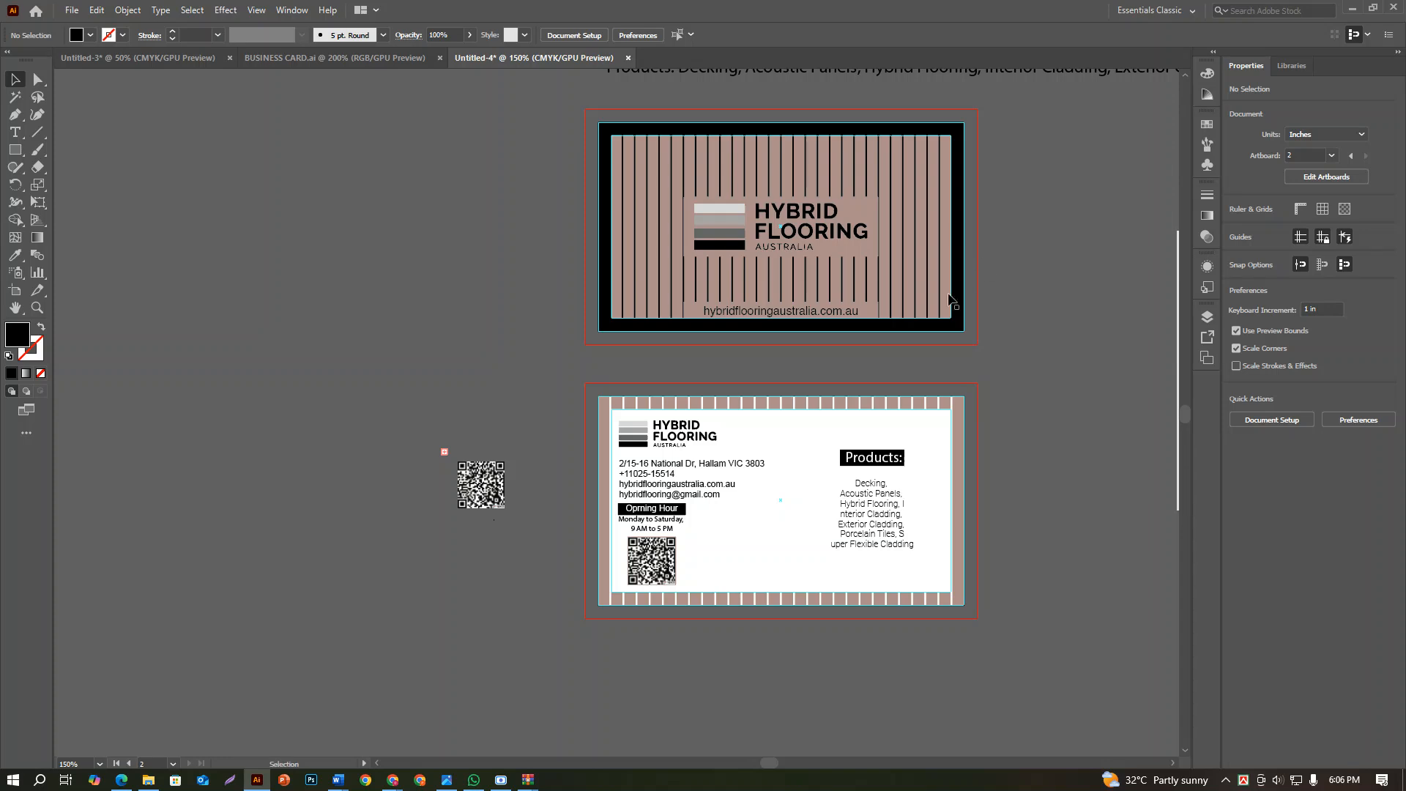
# Save all artboards as an Adobe PDF named hybrid business card in the Downloads folder
pyautogui.click(72, 10)
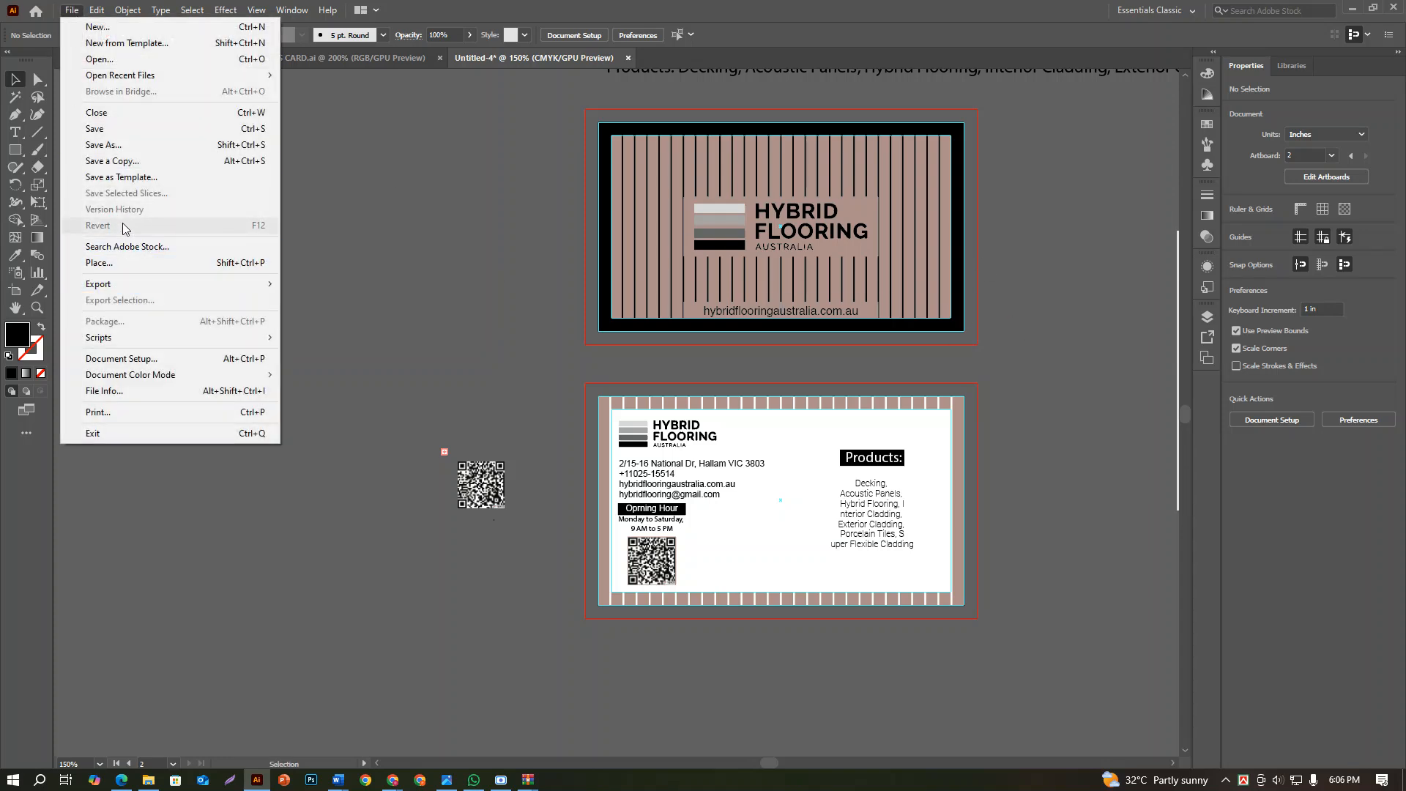
pyautogui.click(123, 150)
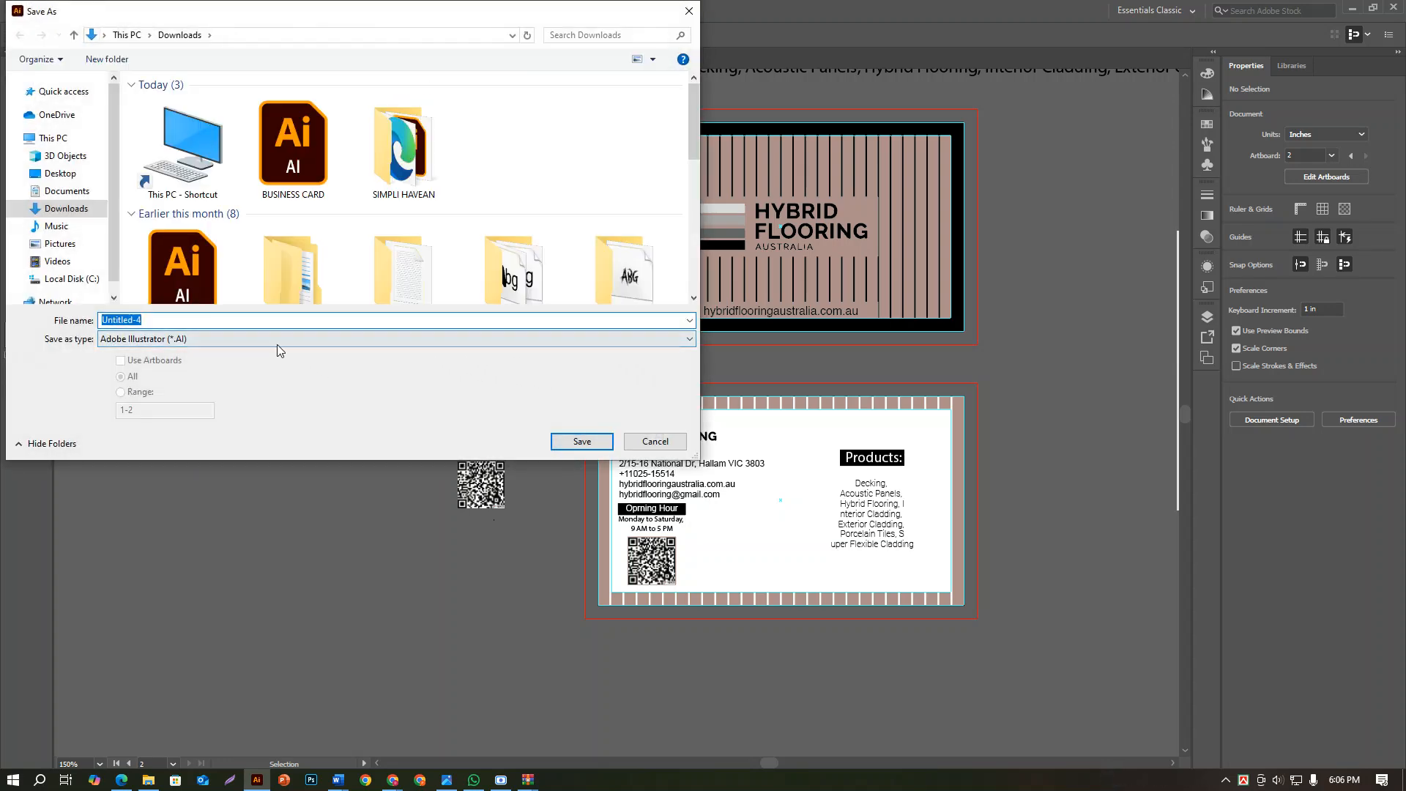
pyautogui.click(275, 339)
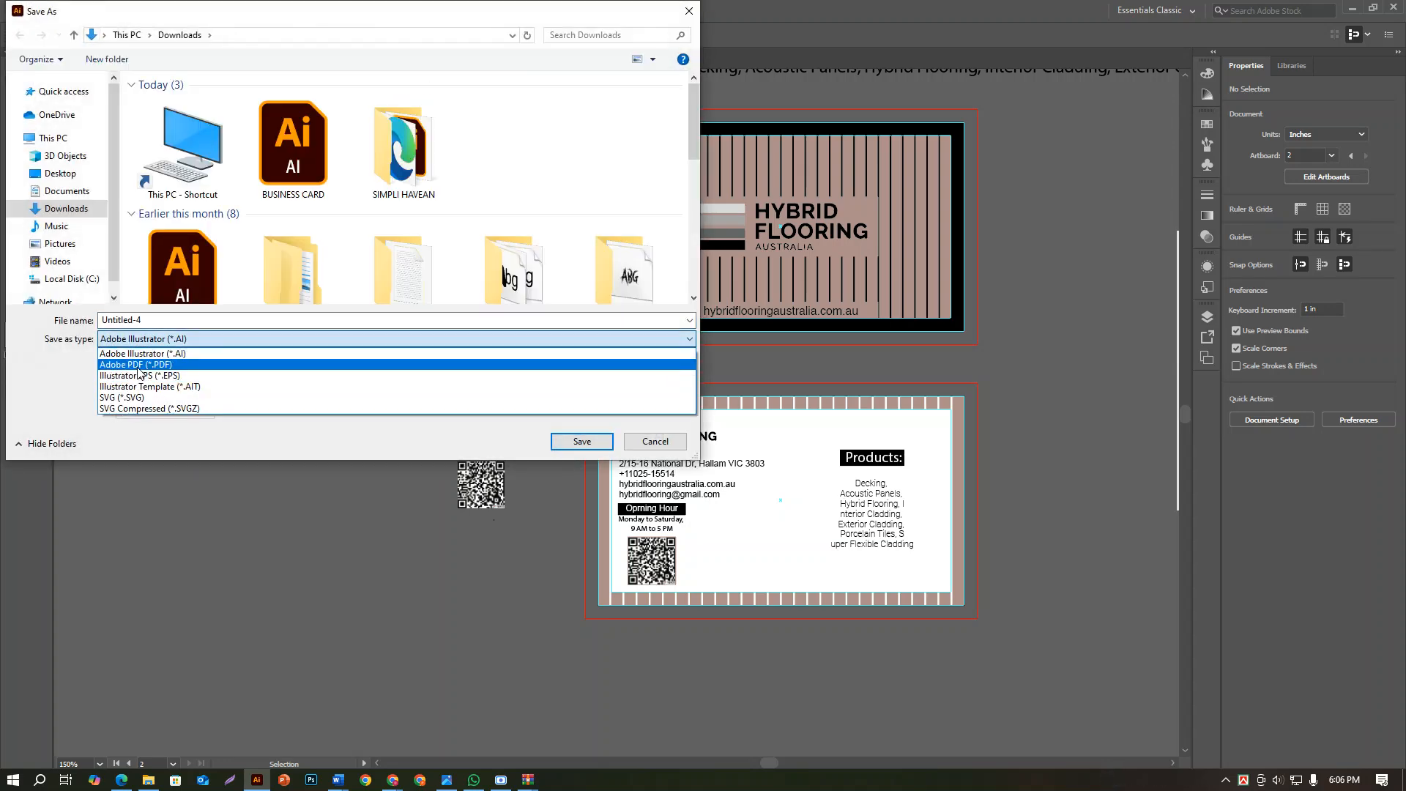
pyautogui.click(143, 353)
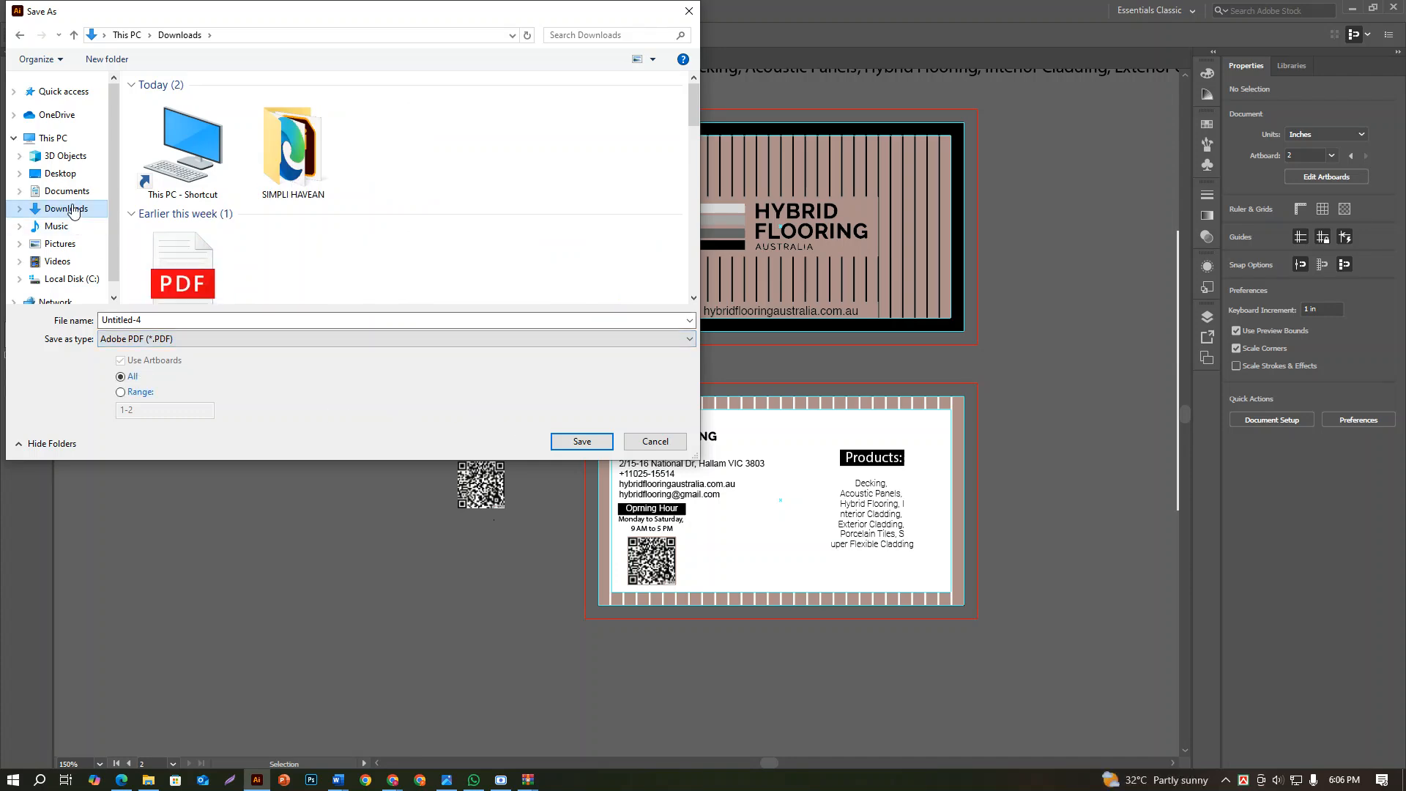
pyautogui.click(72, 207)
pyautogui.click(161, 319)
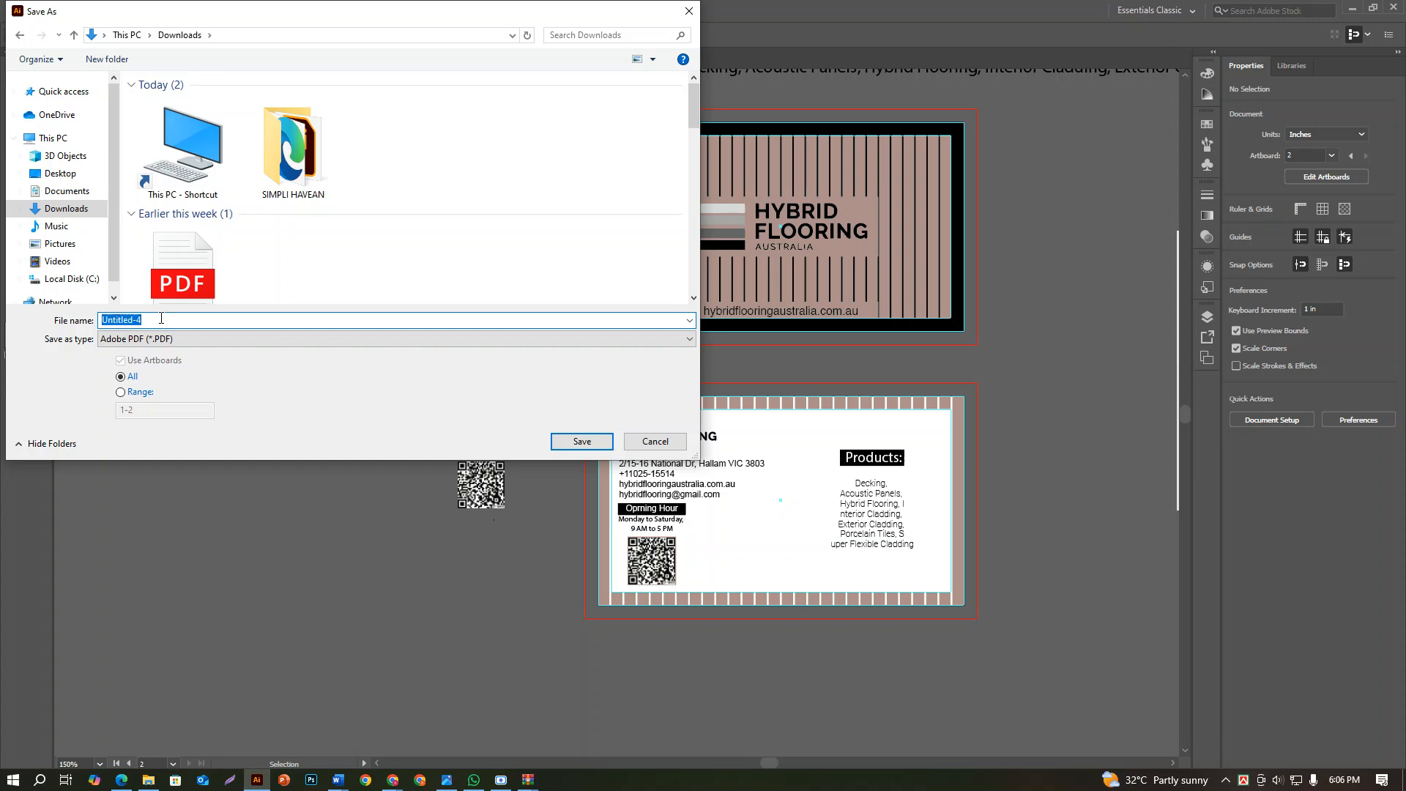
pyautogui.write('hybrid business card')
pyautogui.click(582, 442)
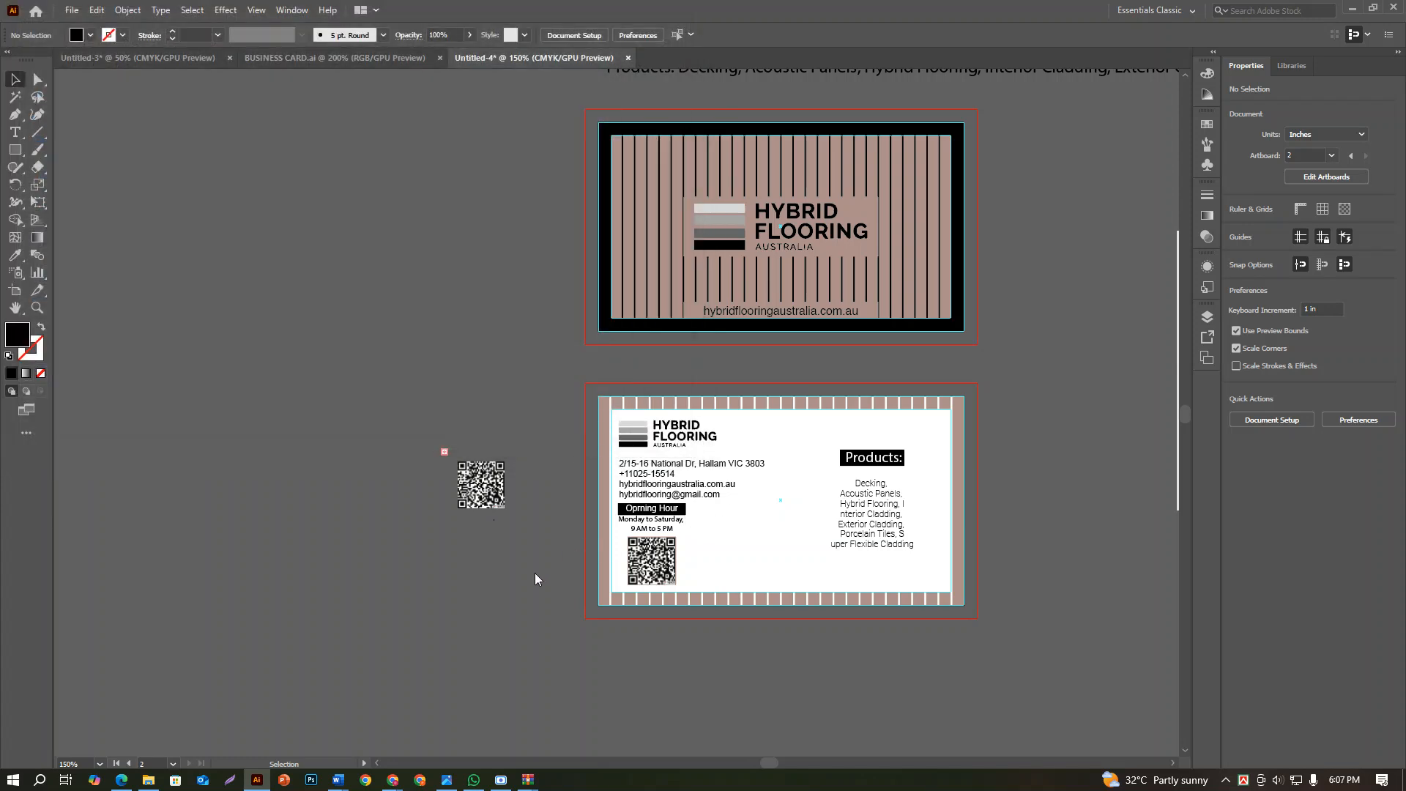
pyautogui.click(875, 580)
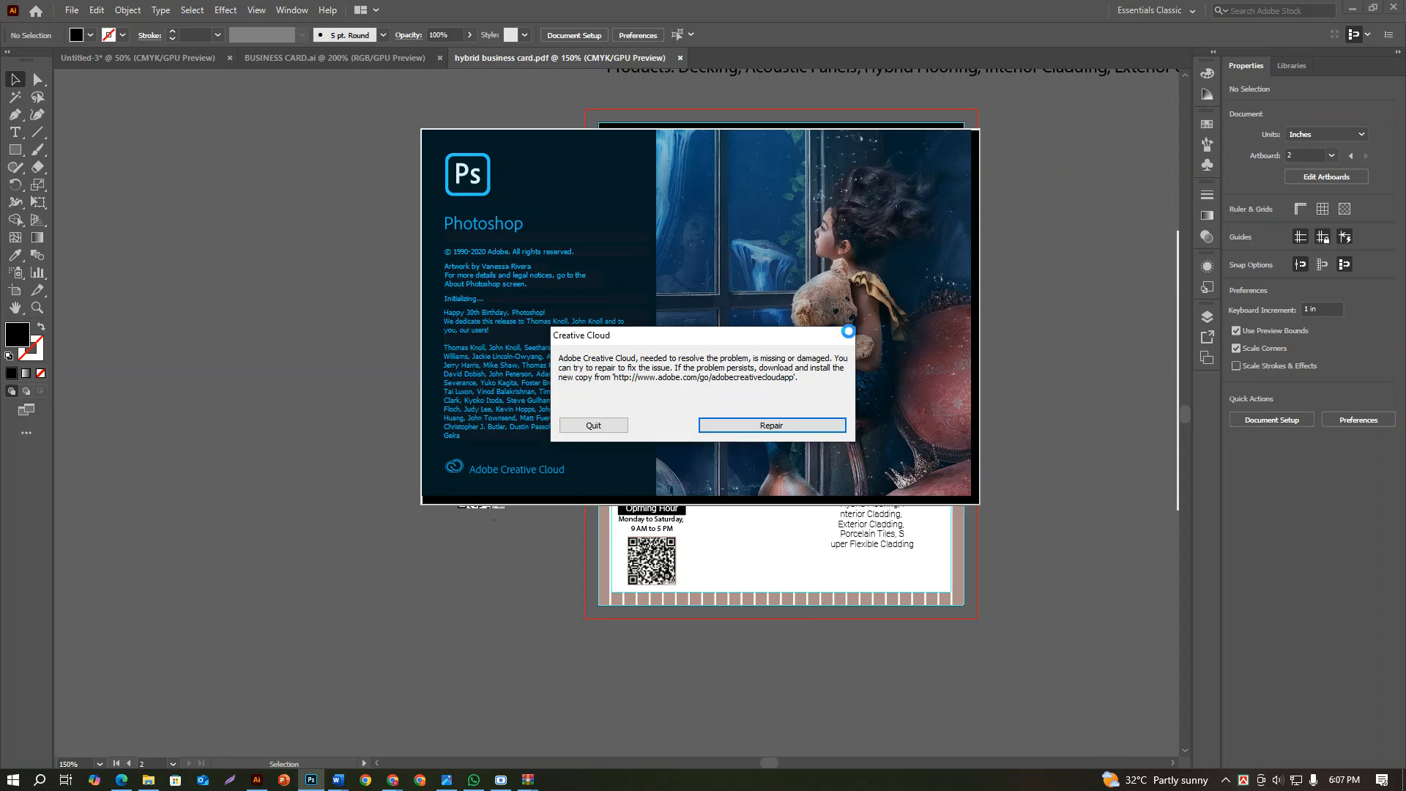
# Switch to Photoshop, dismiss the Creative Cloud notice and open Horizontal Business Card Mockup - 14 (1) from Downloads
pyautogui.click(844, 335)
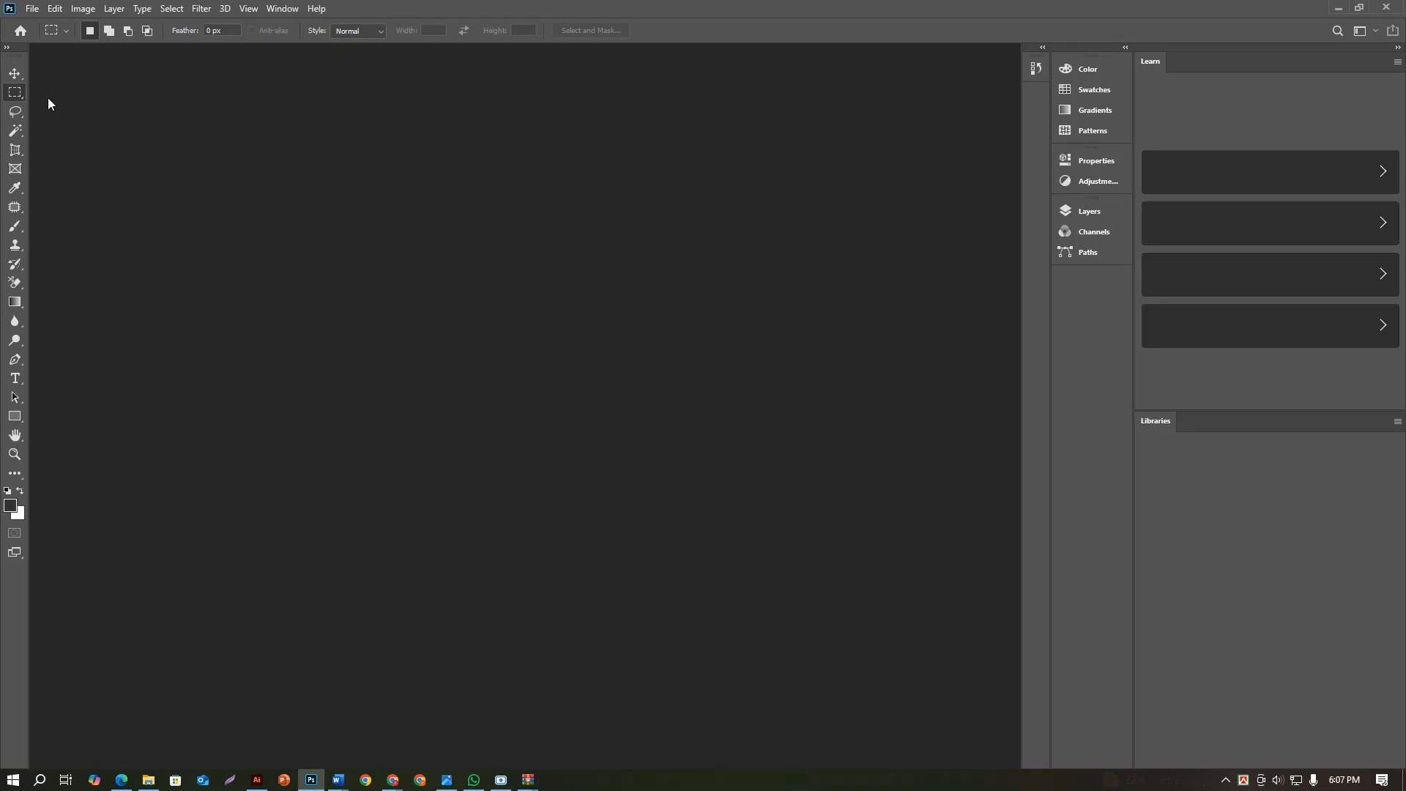
pyautogui.click(32, 9)
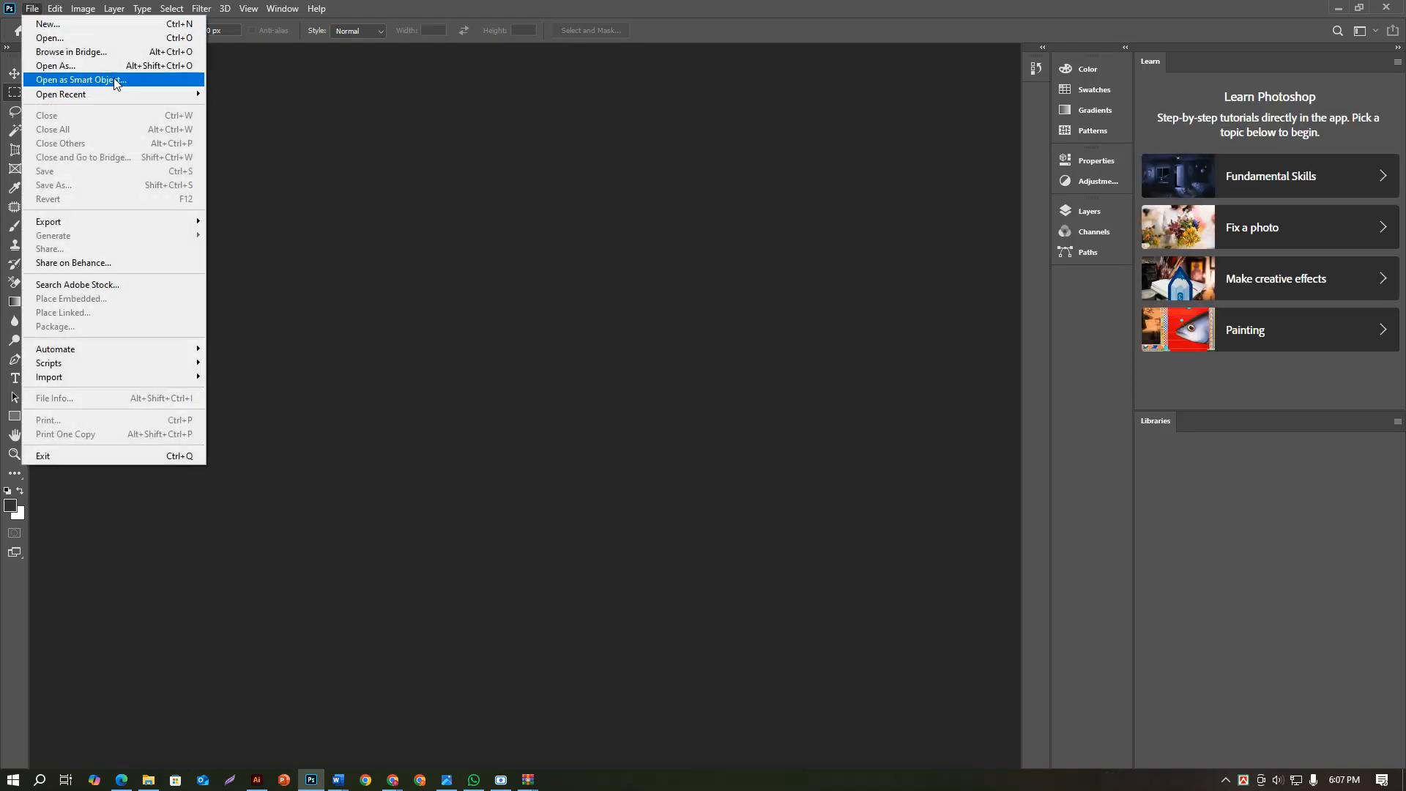
pyautogui.click(94, 44)
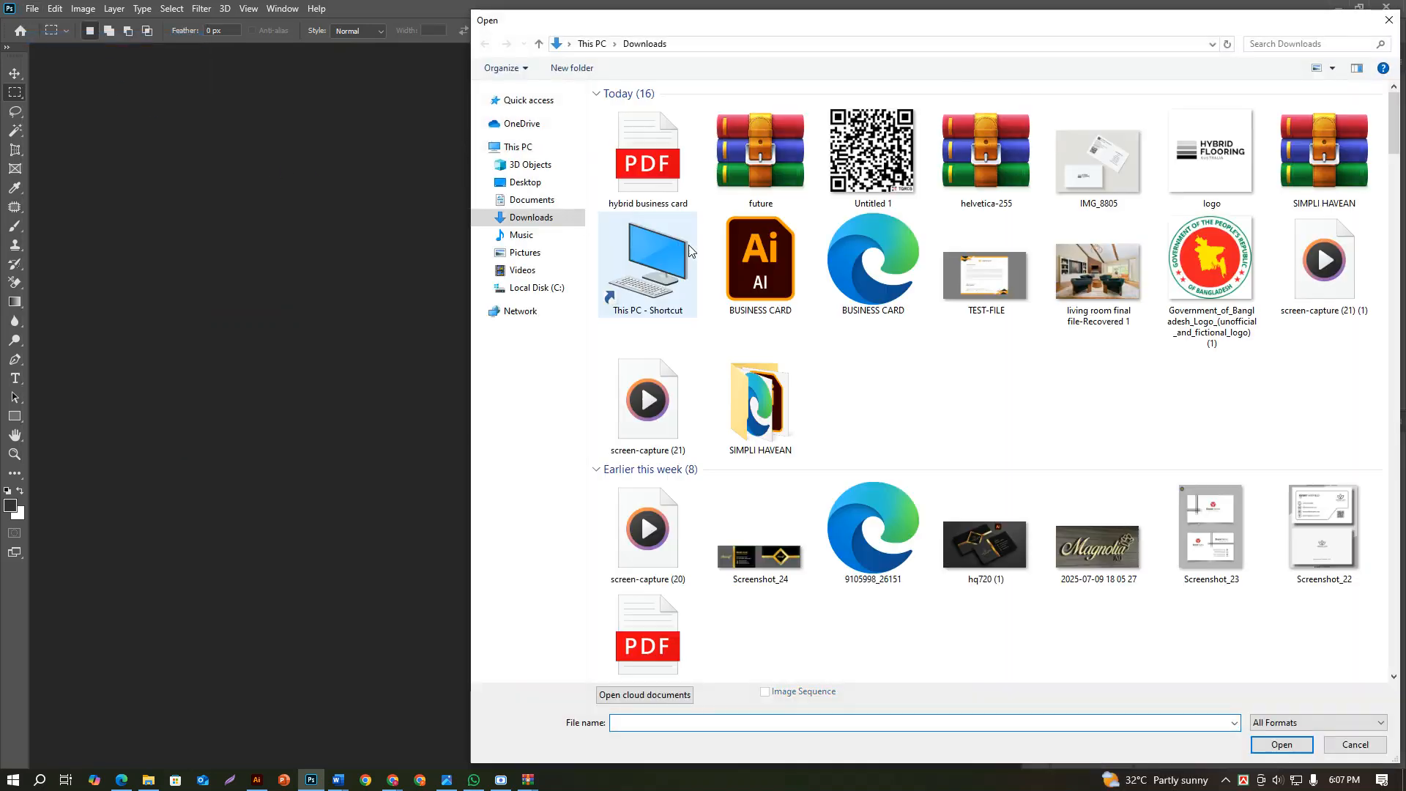
pyautogui.scroll(-5, 724, 295)
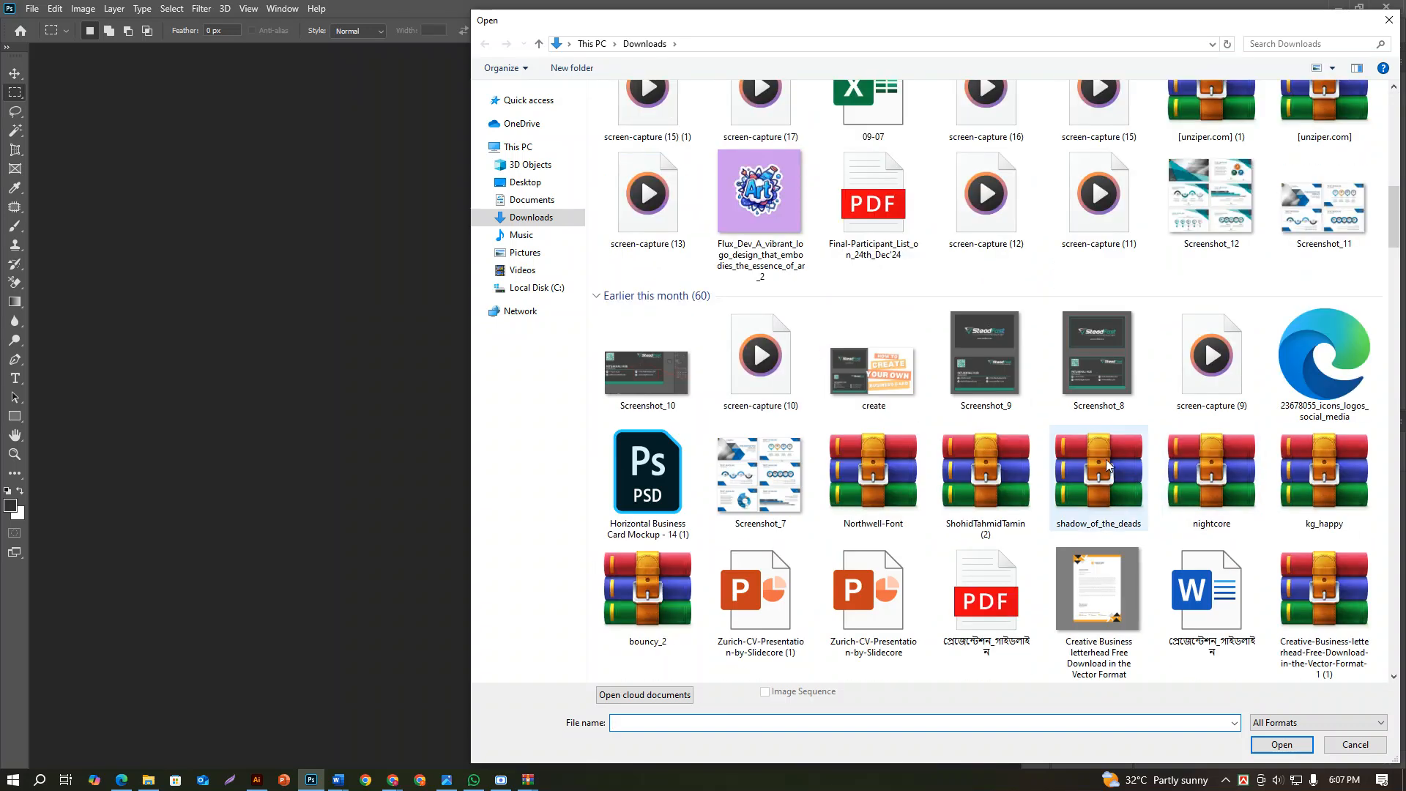
pyautogui.scroll(-5, 1116, 484)
pyautogui.click(647, 109)
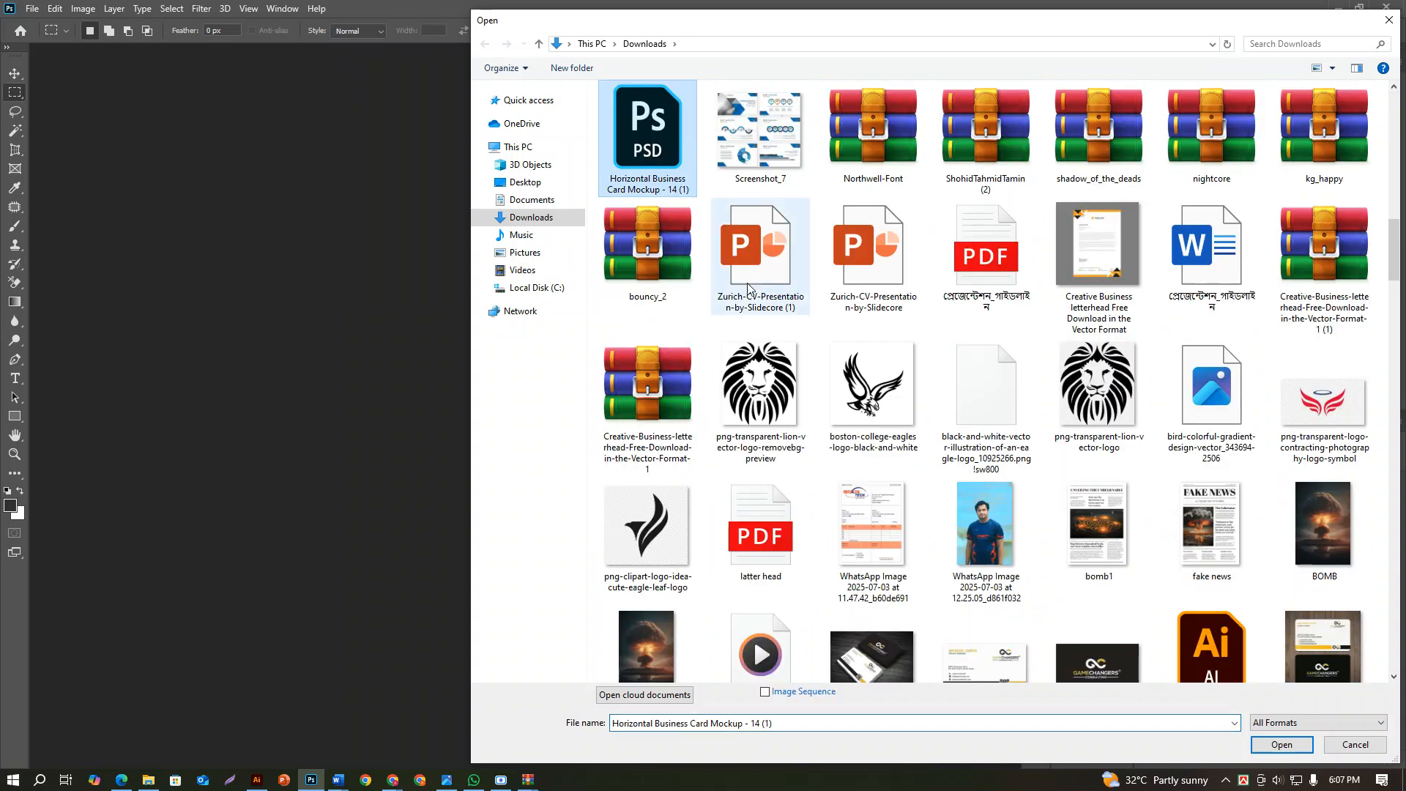
pyautogui.click(1281, 744)
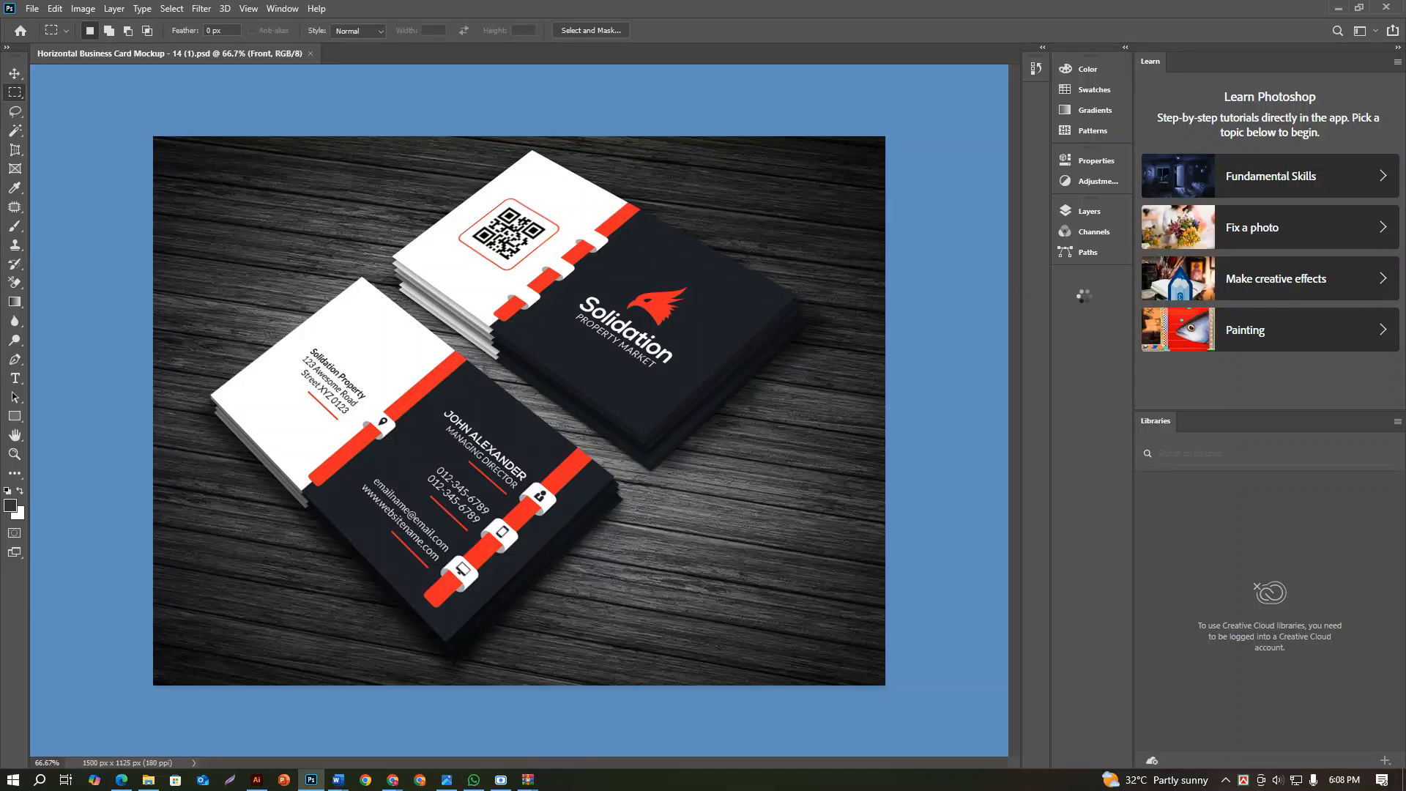
# Open the contents of the mockup's Front smart object for editing
pyautogui.click(1106, 217)
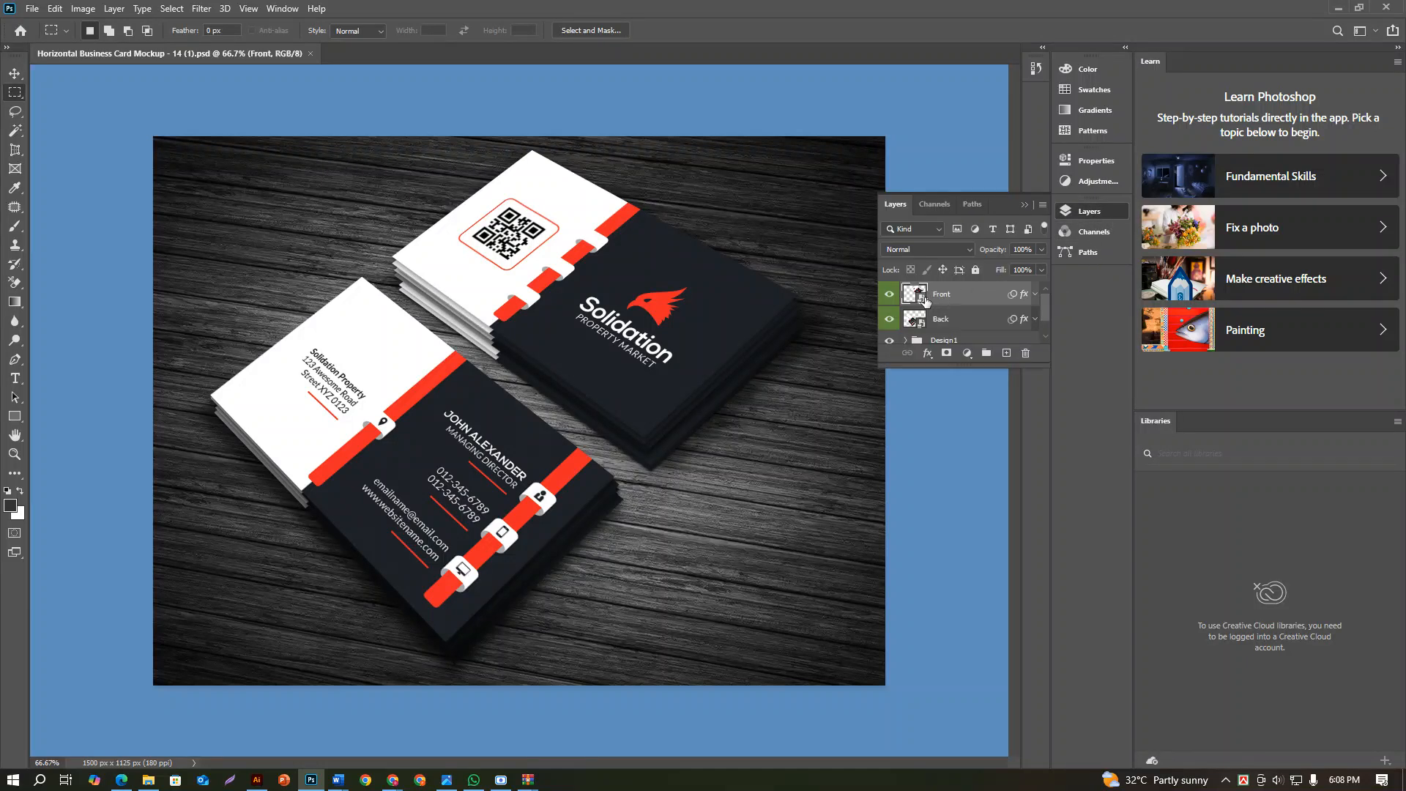
pyautogui.scroll(-1, 926, 306)
pyautogui.scroll(1, 926, 306)
pyautogui.doubleClick(920, 295)
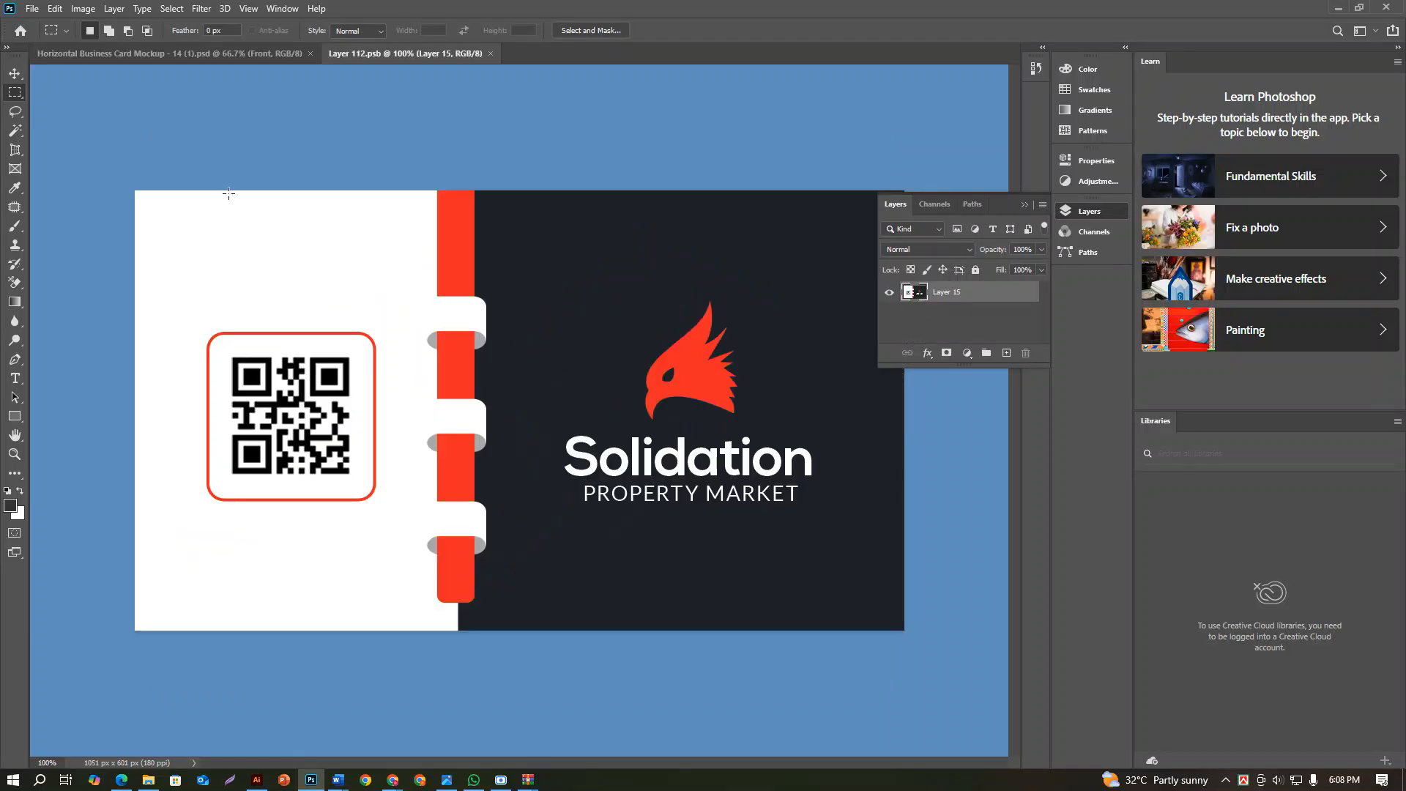
# Place the front card page of the hybrid business card PDF as an embedded object and delete the original artwork on Layer 15
pyautogui.click(33, 9)
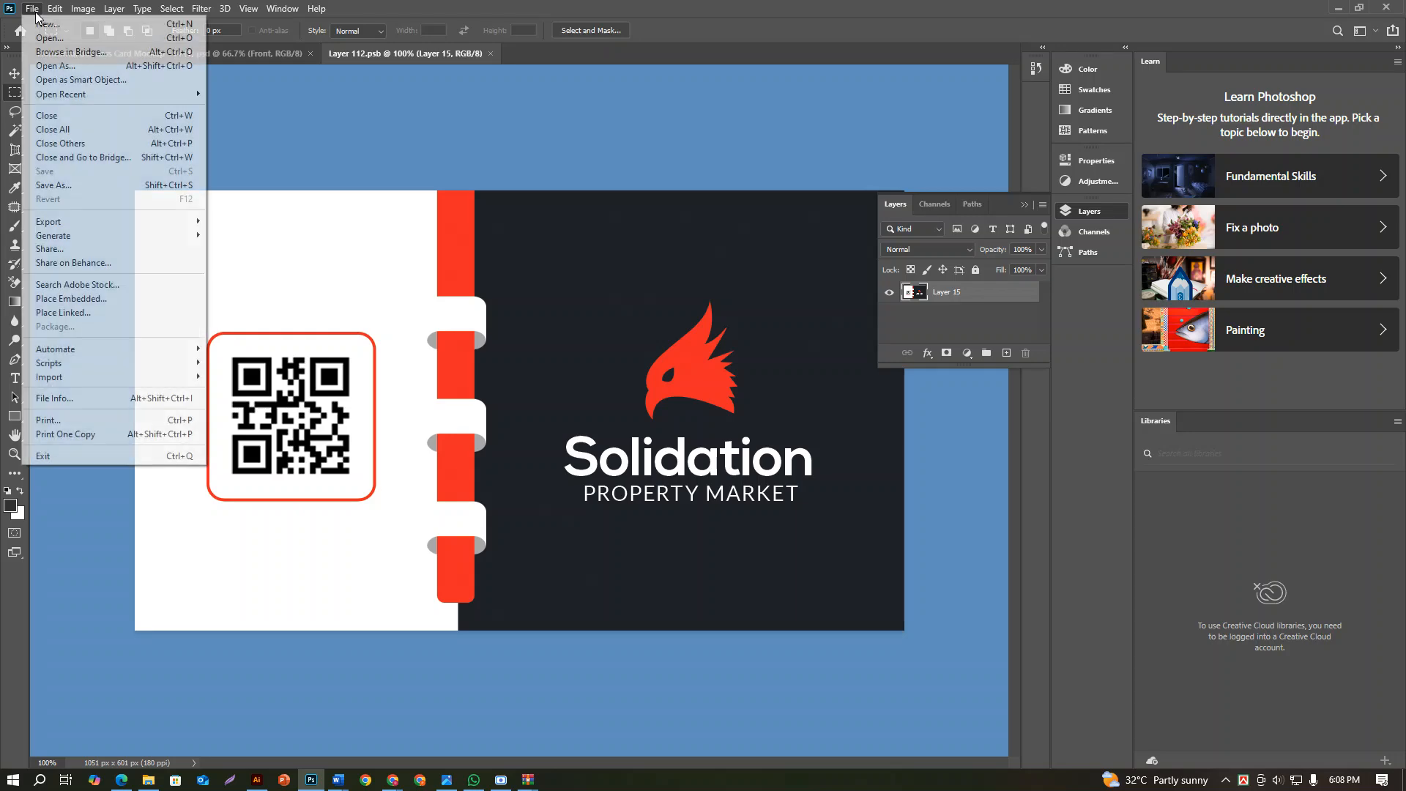
pyautogui.moveTo(85, 225)
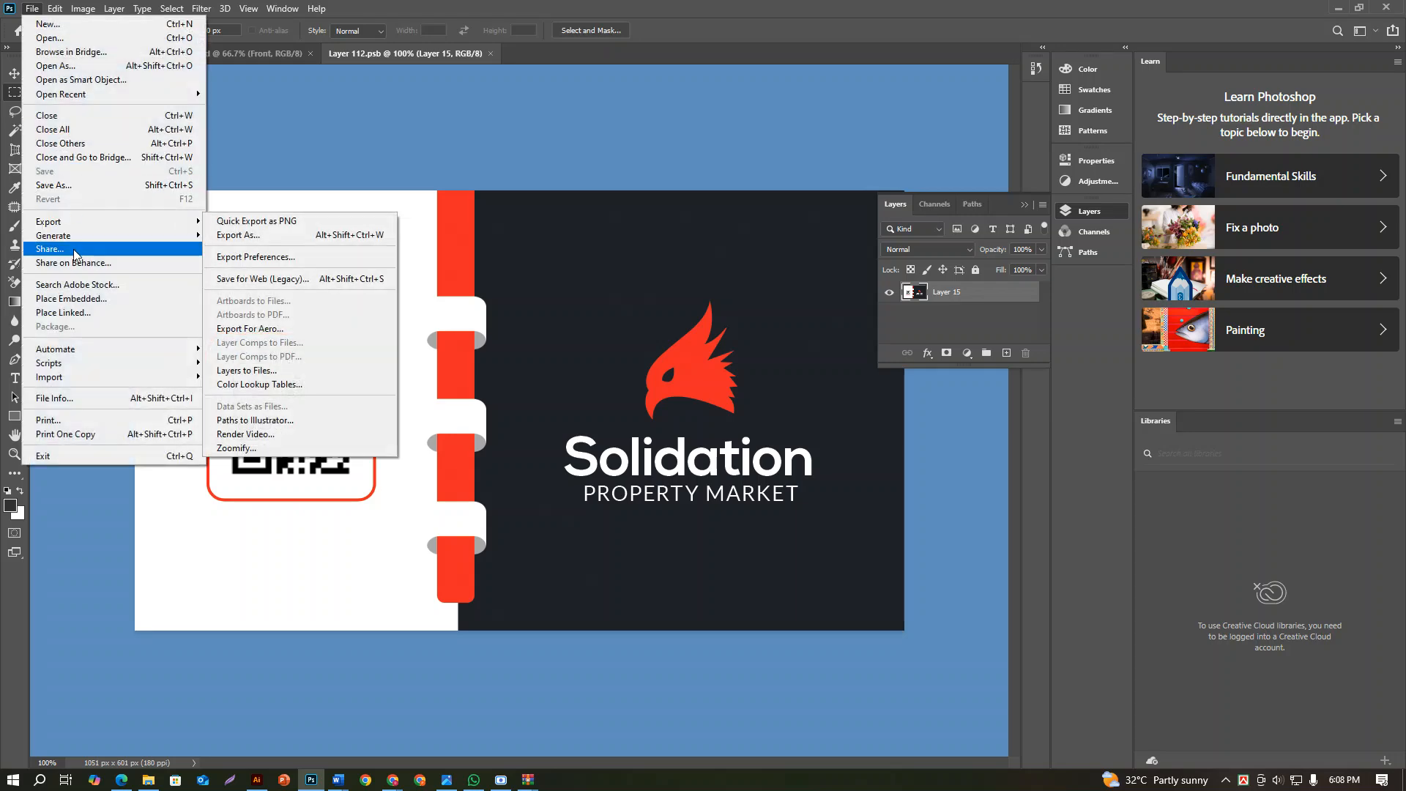
pyautogui.click(72, 300)
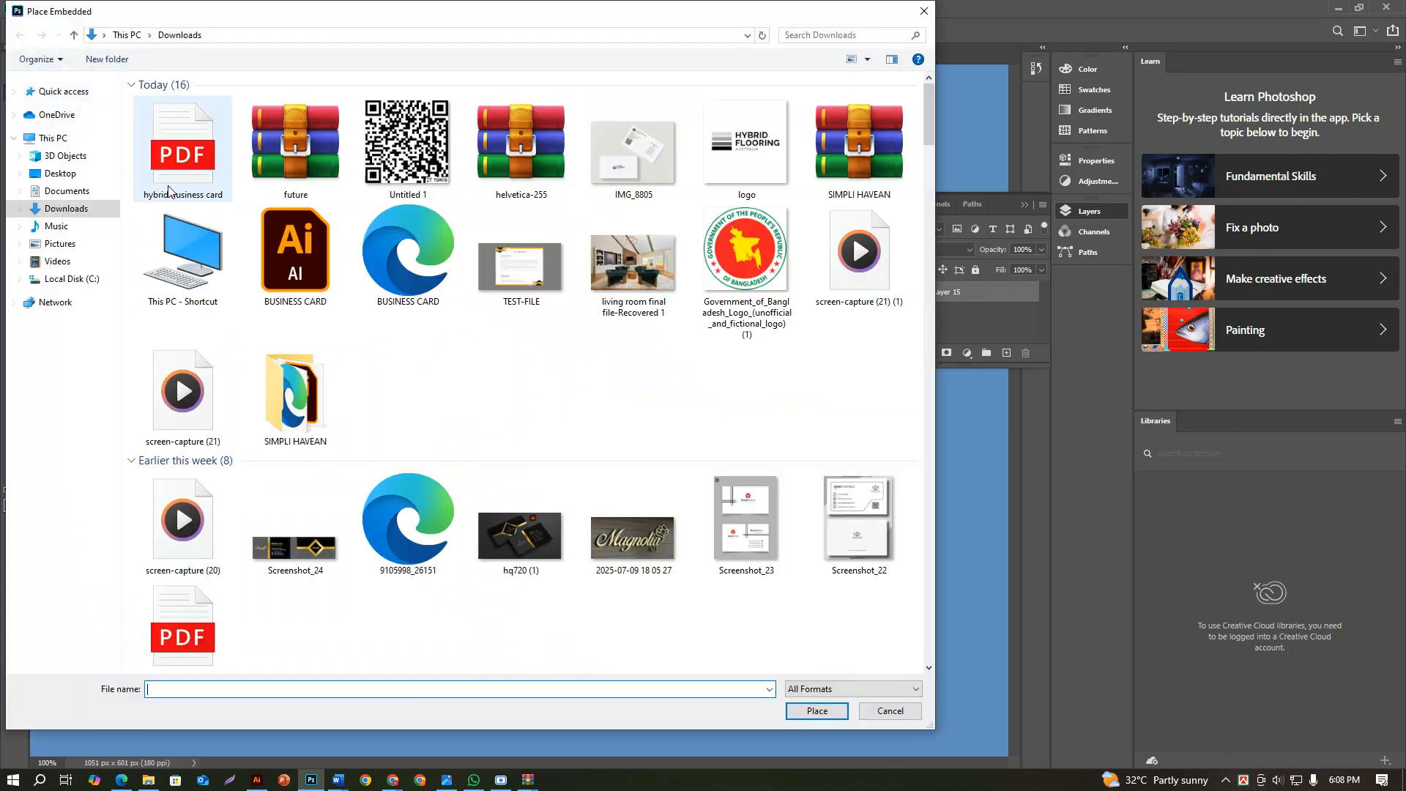
pyautogui.click(817, 711)
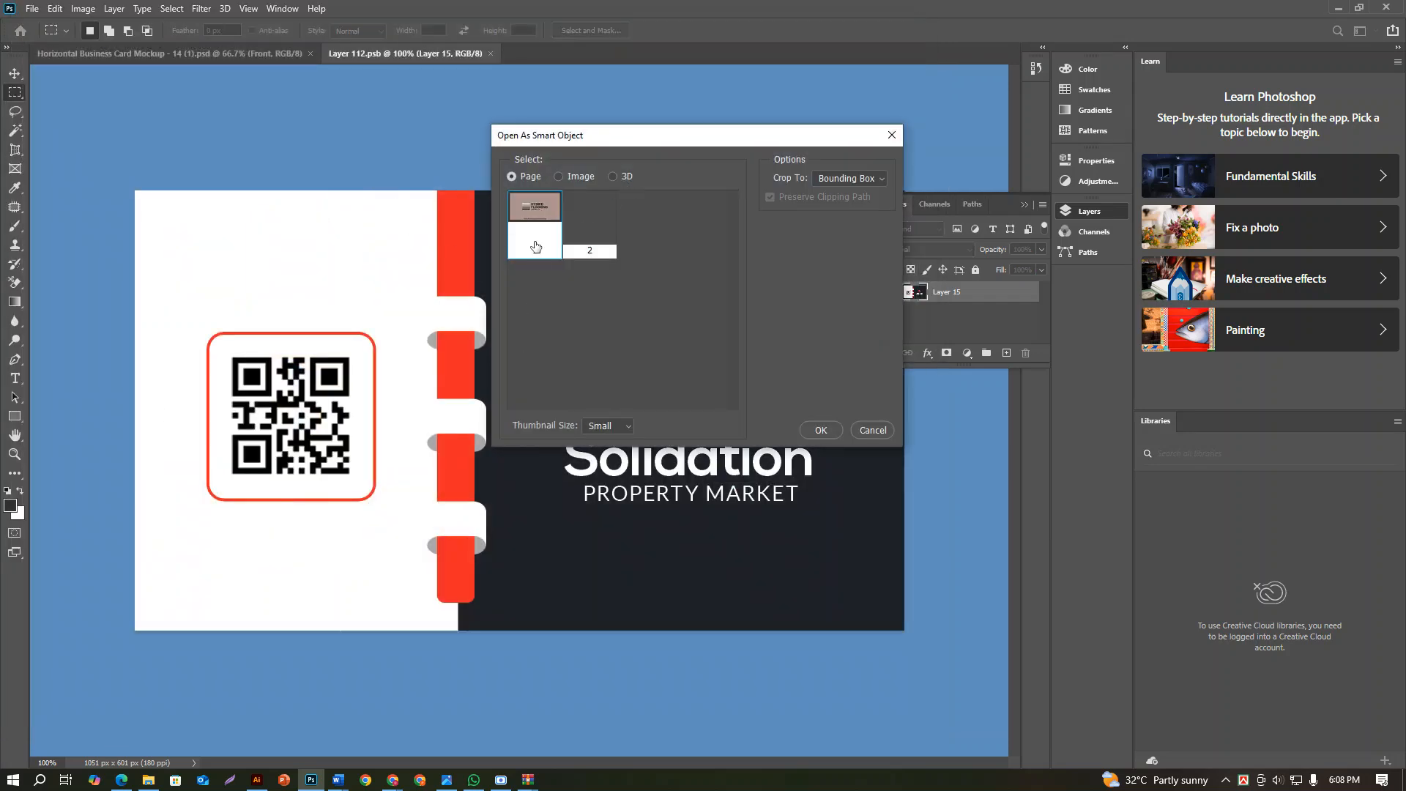
pyautogui.click(823, 430)
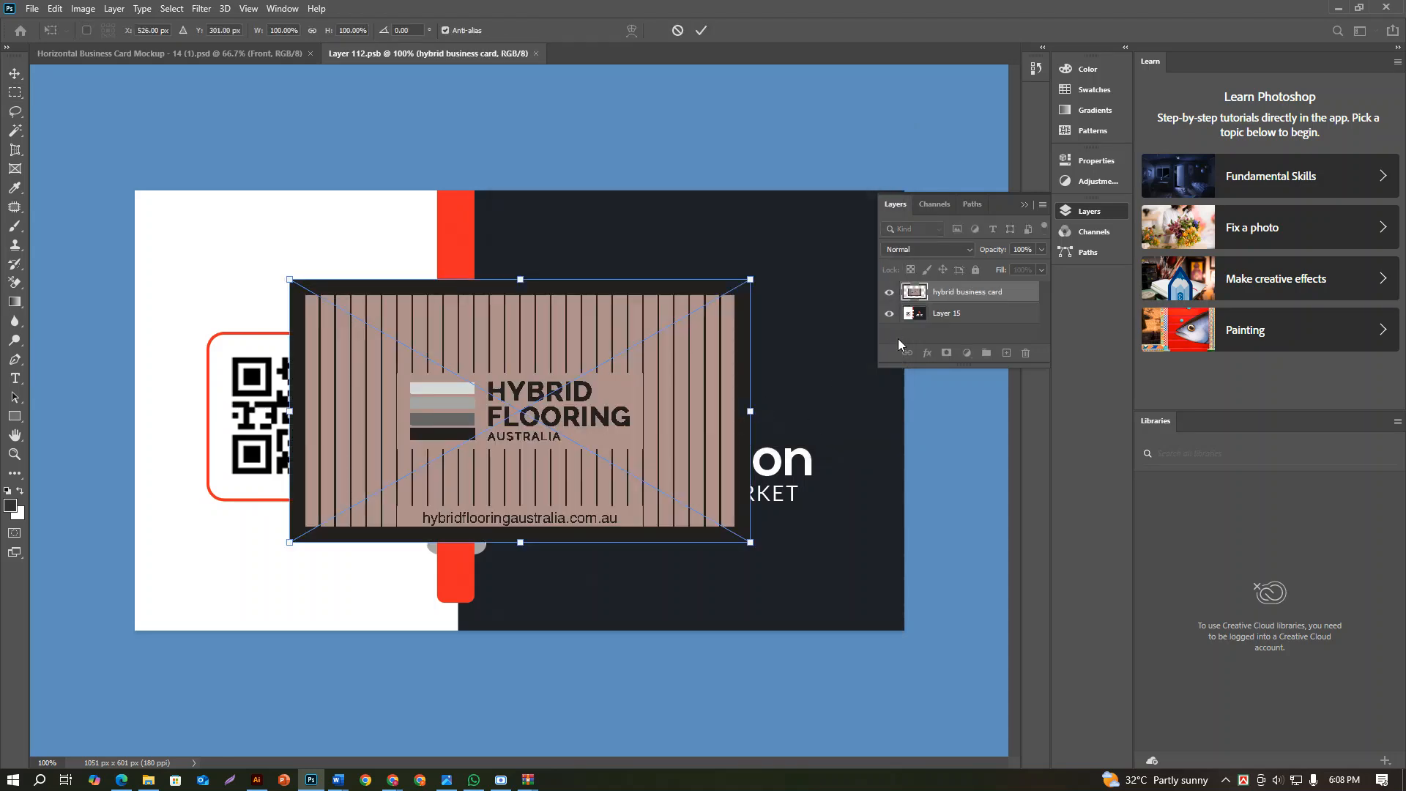
pyautogui.press('Return')
pyautogui.click(966, 313)
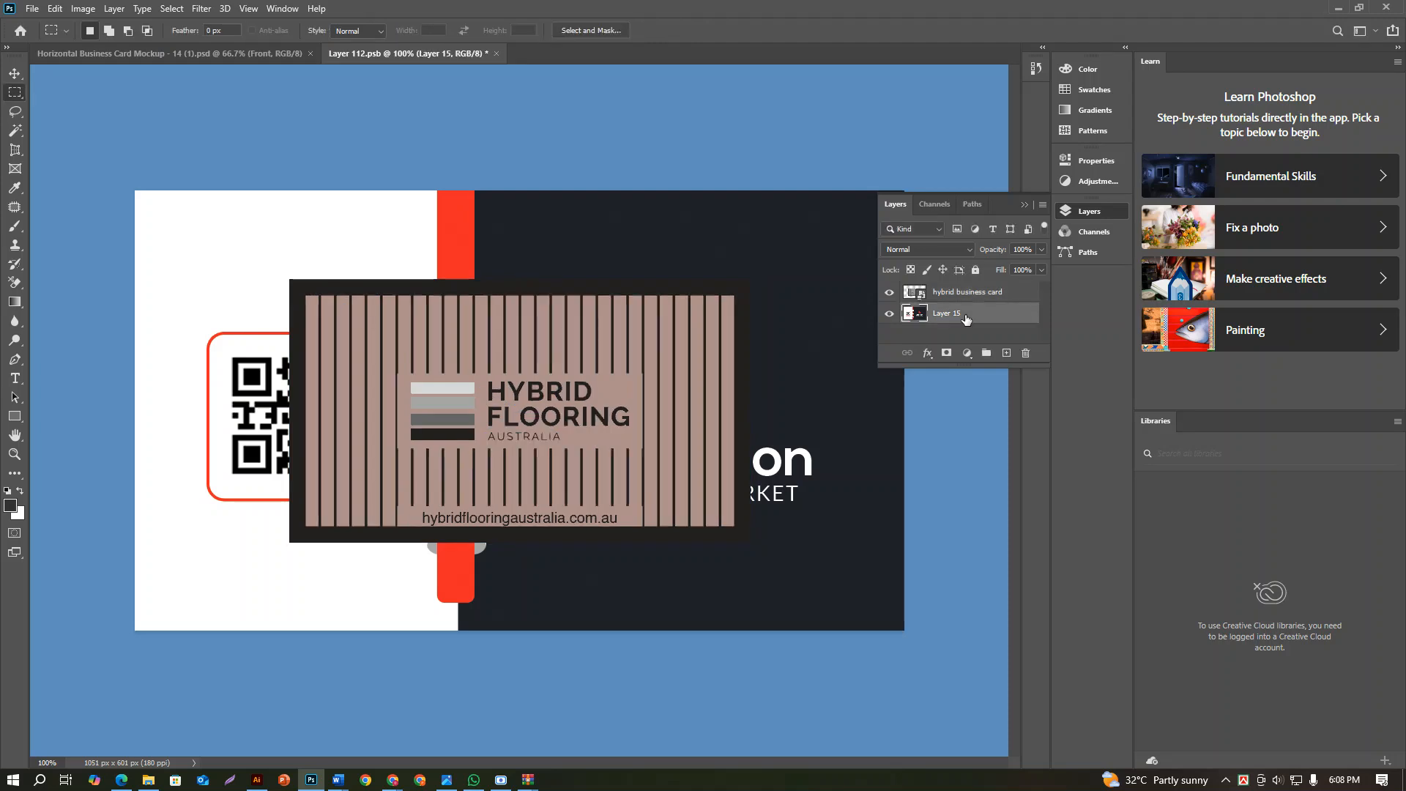
pyautogui.press('Delete')
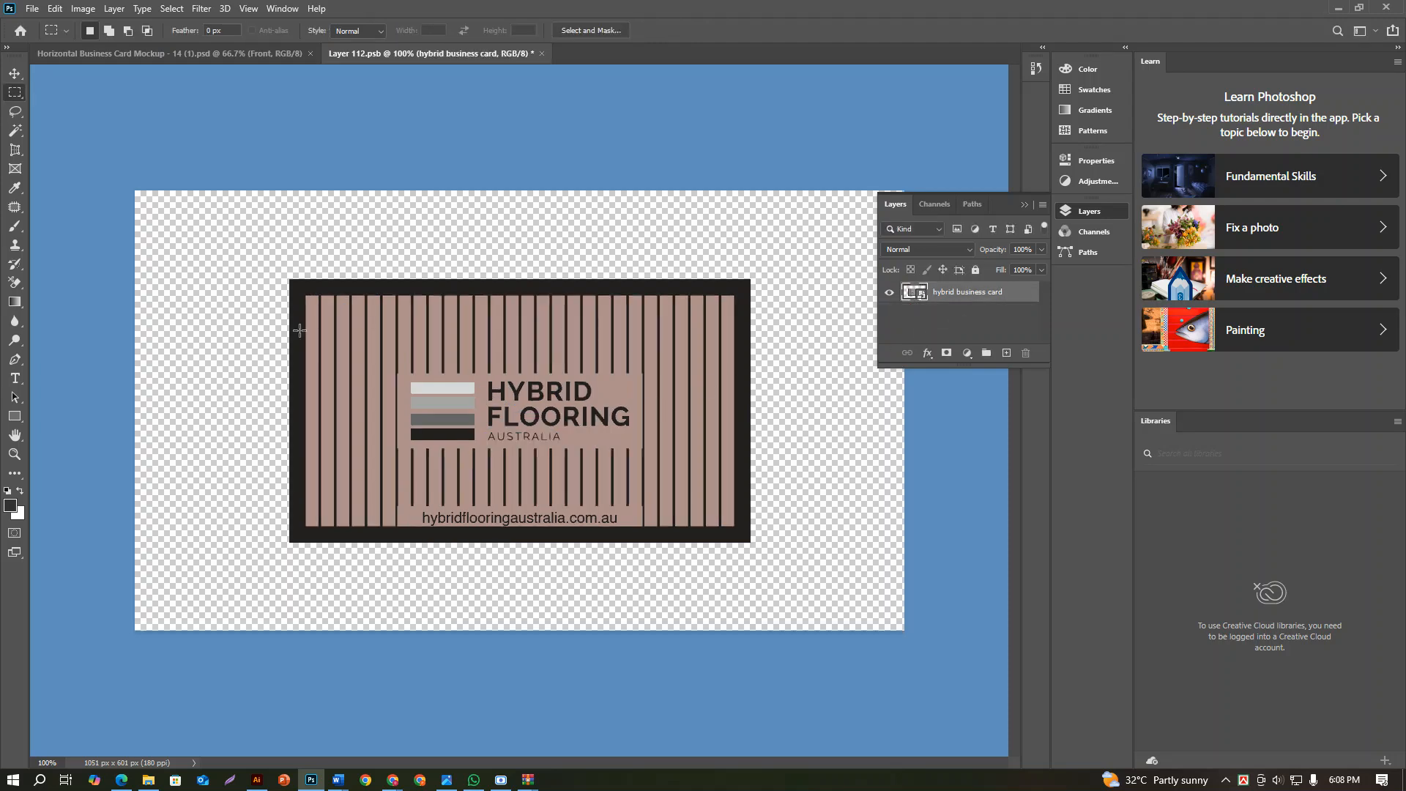
# Enlarge the placed front card to fill the whole canvas, then save the smart object and return to the mockup
pyautogui.click(14, 74)
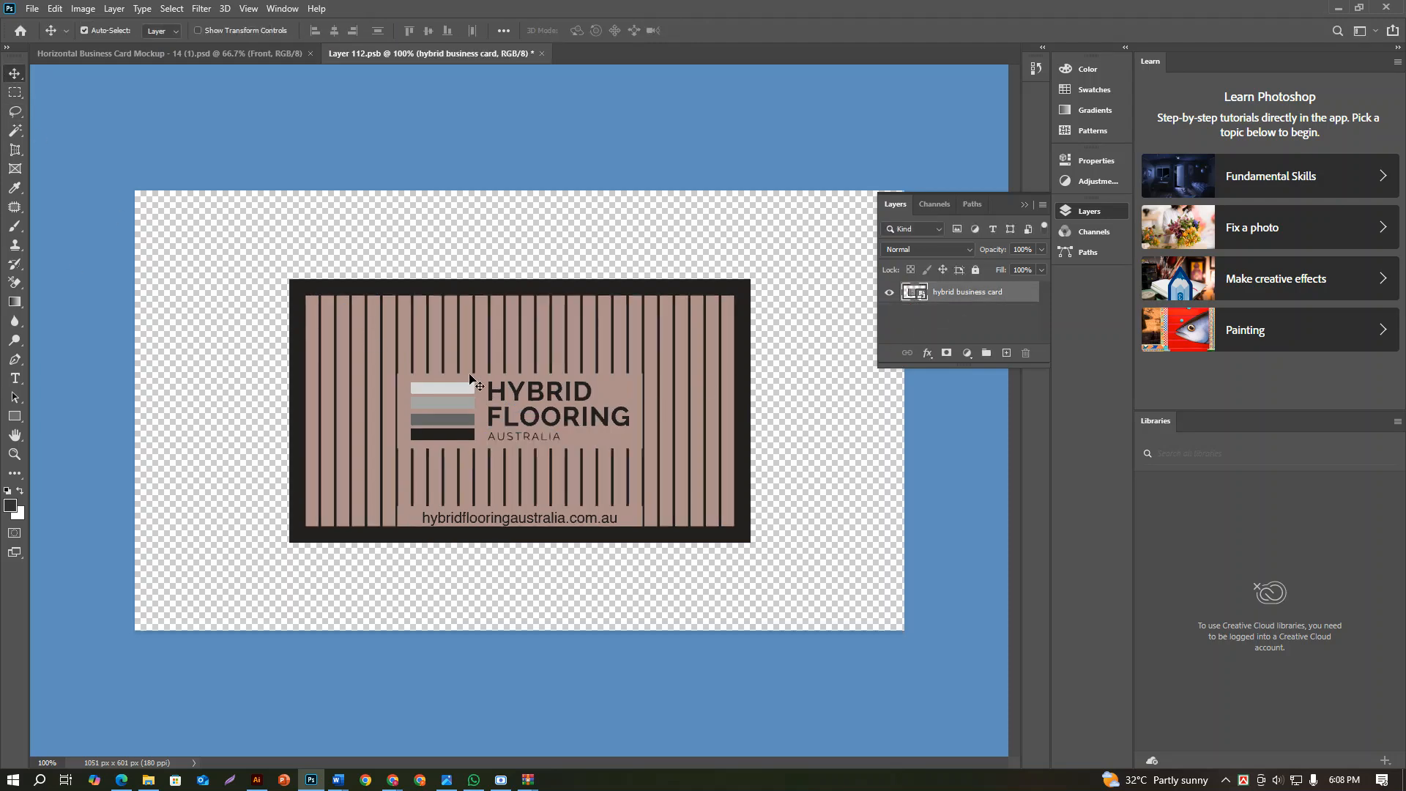
pyautogui.hotkey('ctrl', 't')
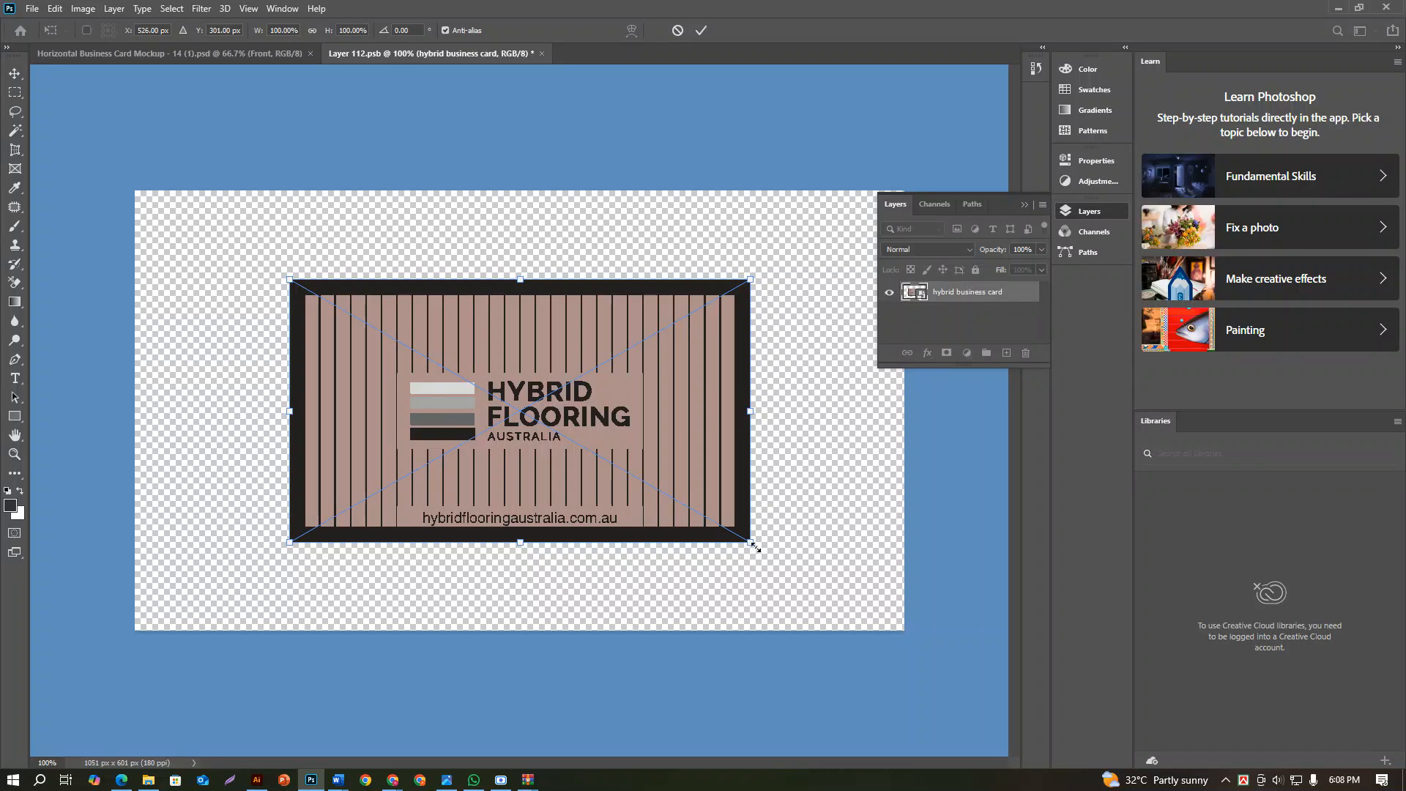
pyautogui.moveTo(750, 542); pyautogui.dragTo(903, 630)
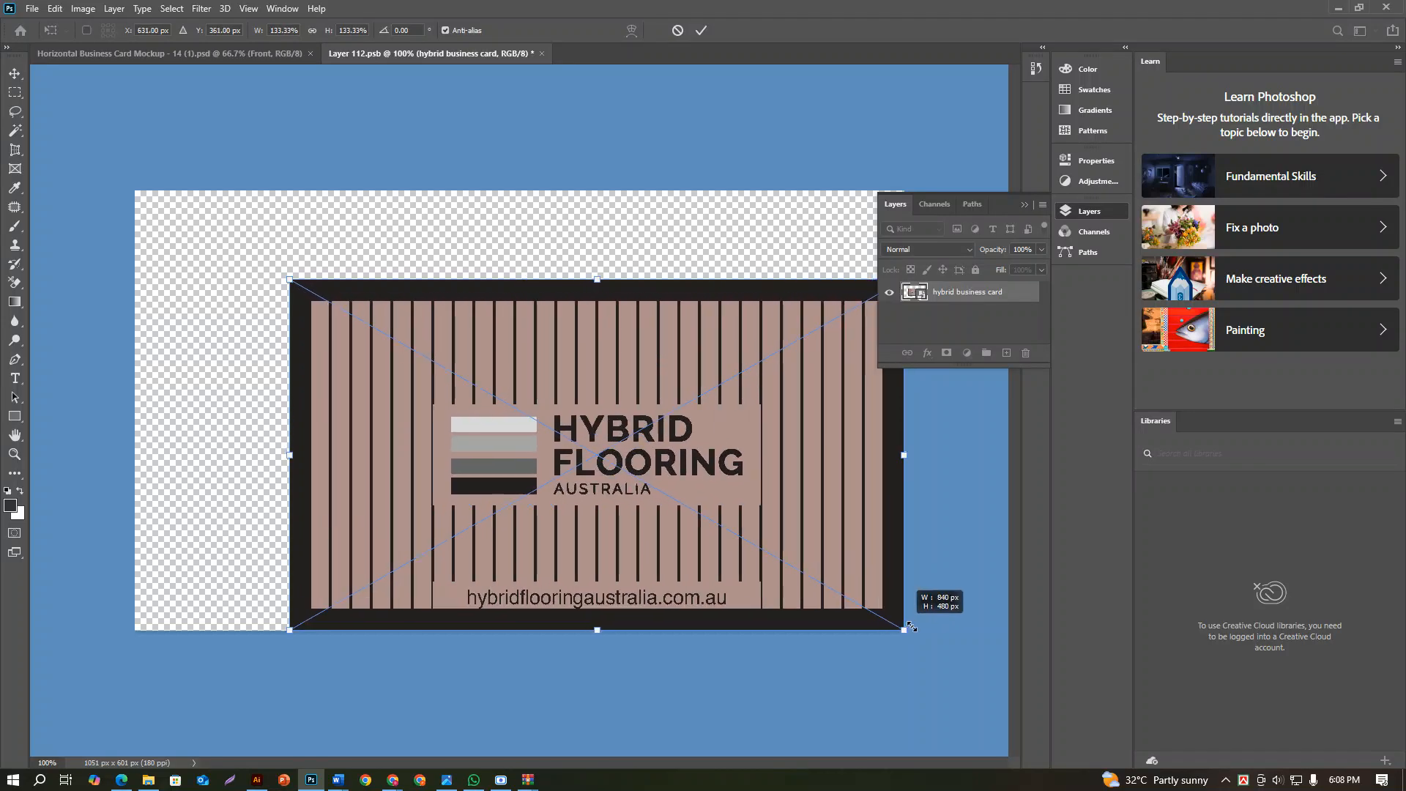
pyautogui.moveTo(290, 280); pyautogui.dragTo(138, 194)
pyautogui.press('Return')
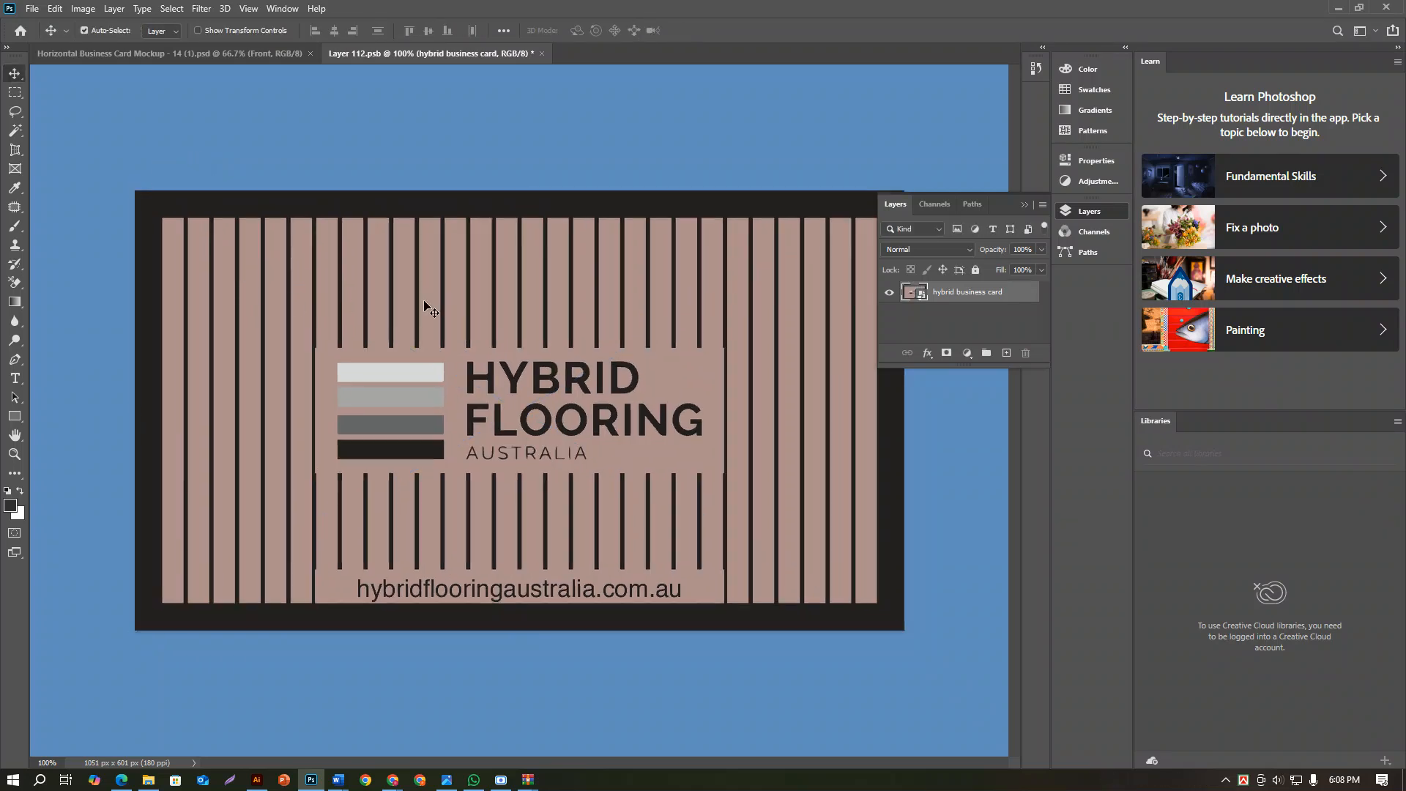
pyautogui.hotkey('ctrl', 's')
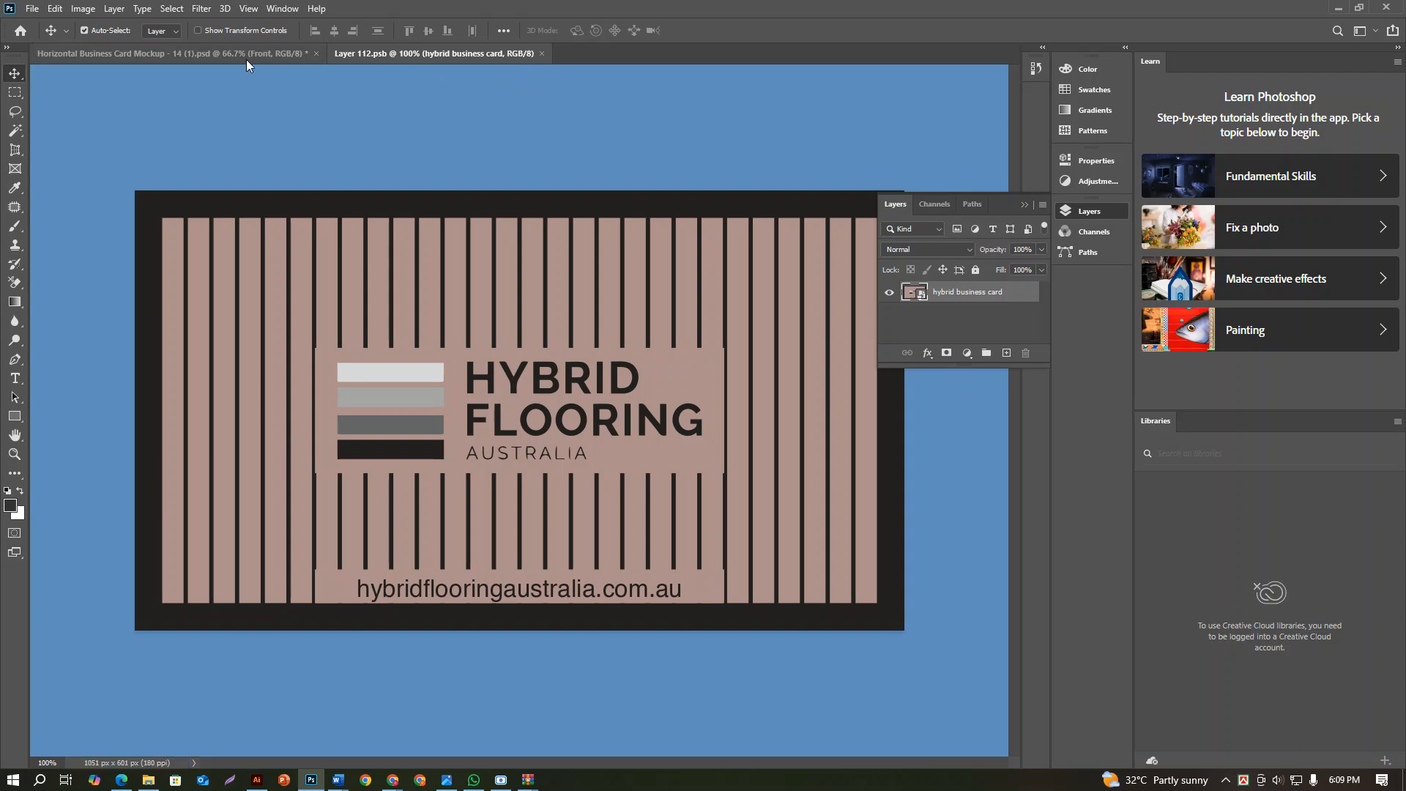
pyautogui.click(194, 59)
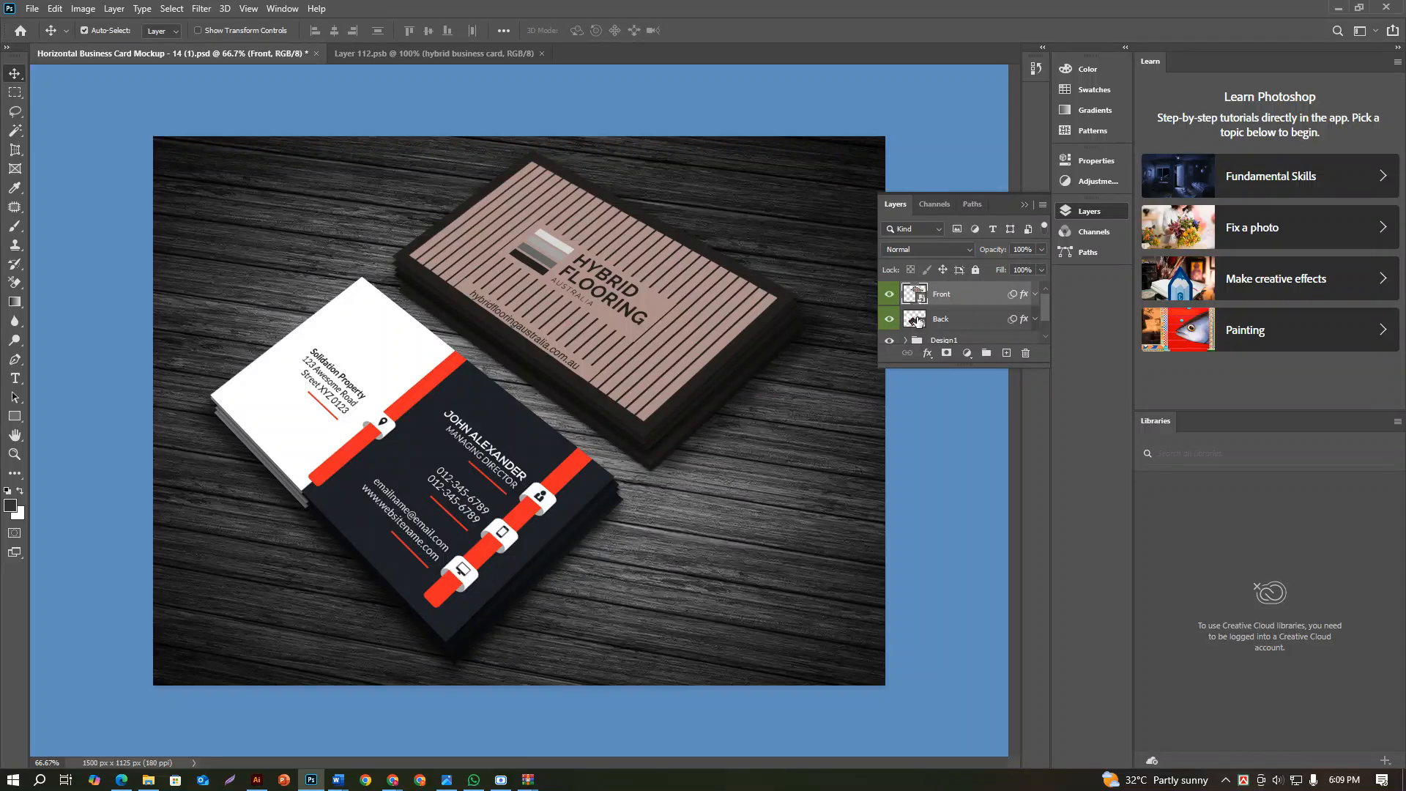
# Open the contents of the Back smart object and place page 2 of the hybrid business card PDF as an embedded object
pyautogui.doubleClick(915, 320)
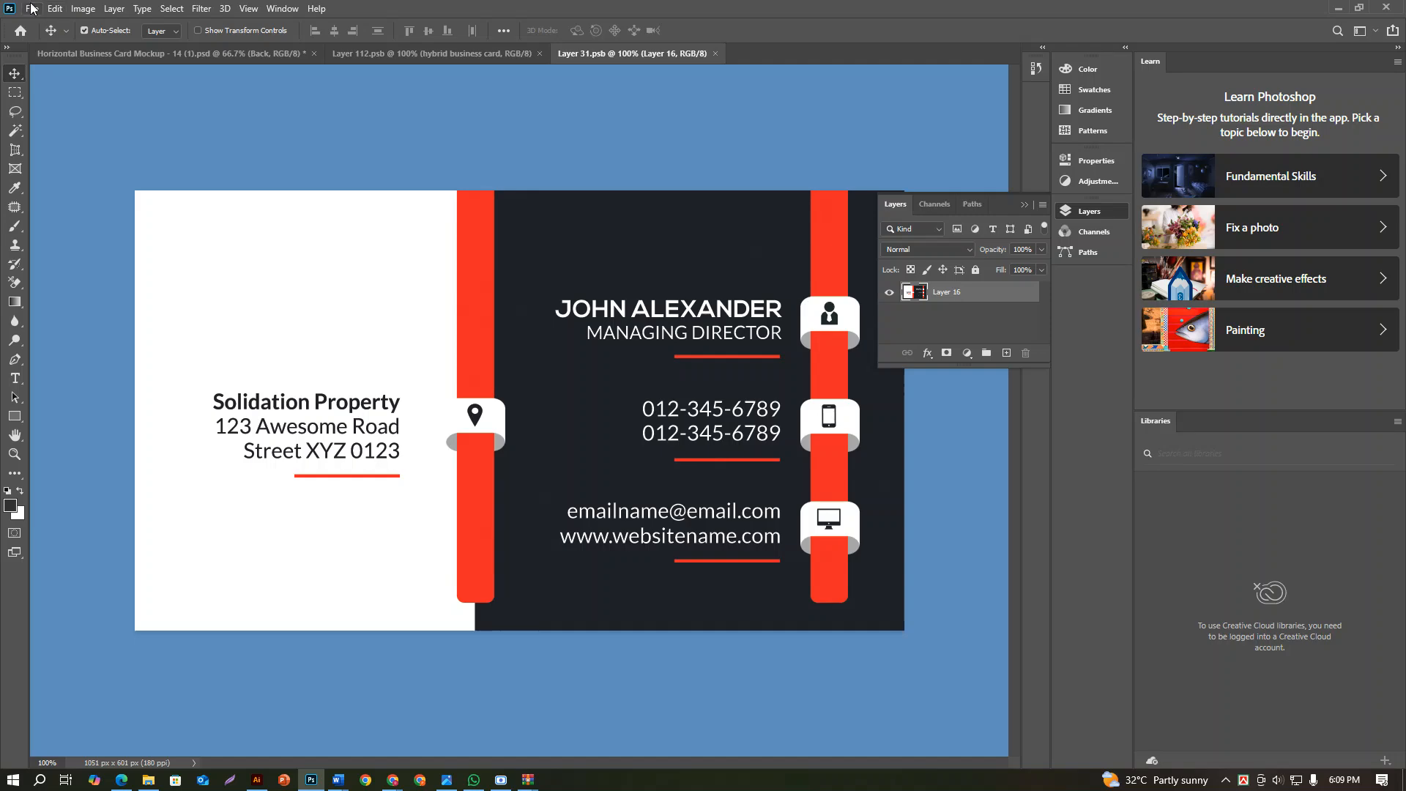
pyautogui.click(54, 8)
pyautogui.moveTo(33, 9)
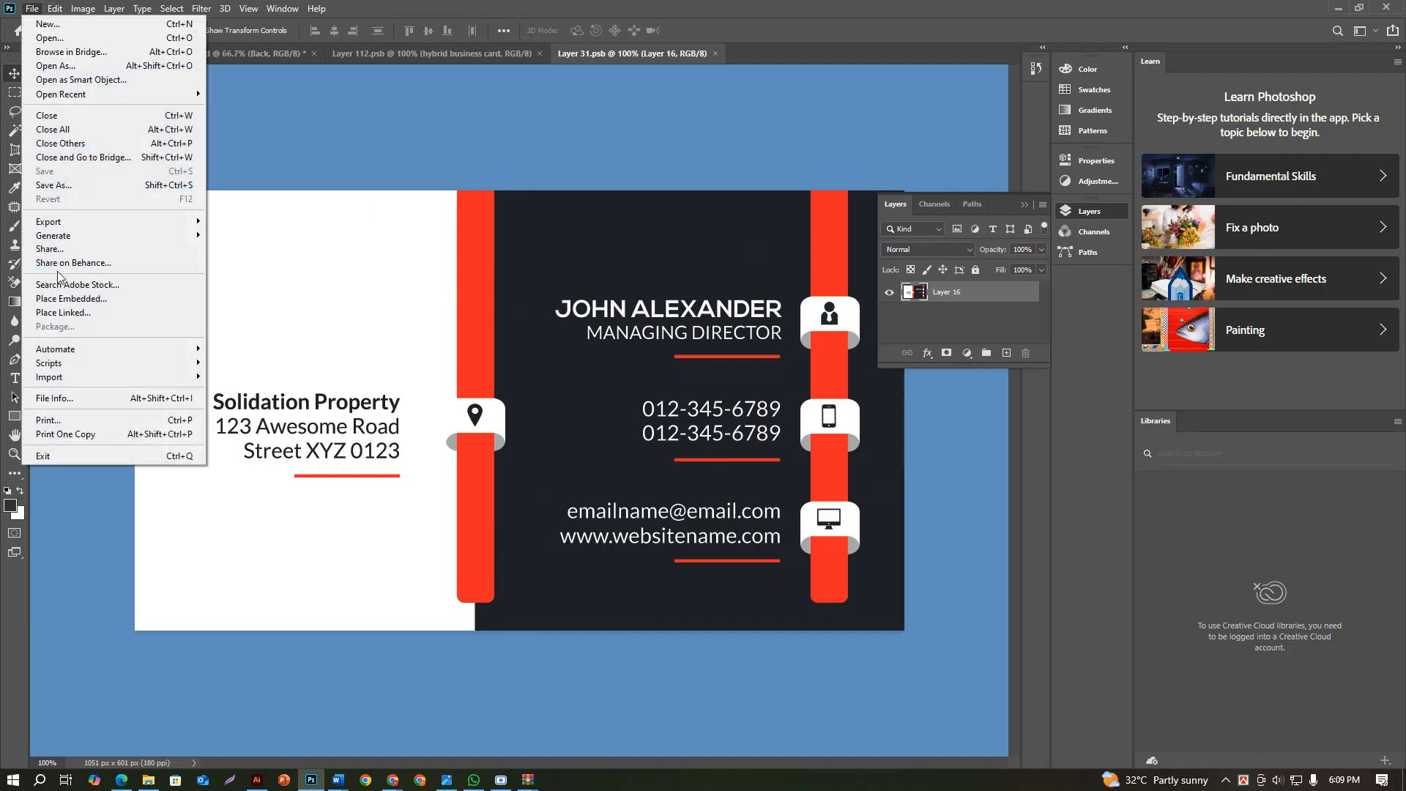
pyautogui.click(80, 298)
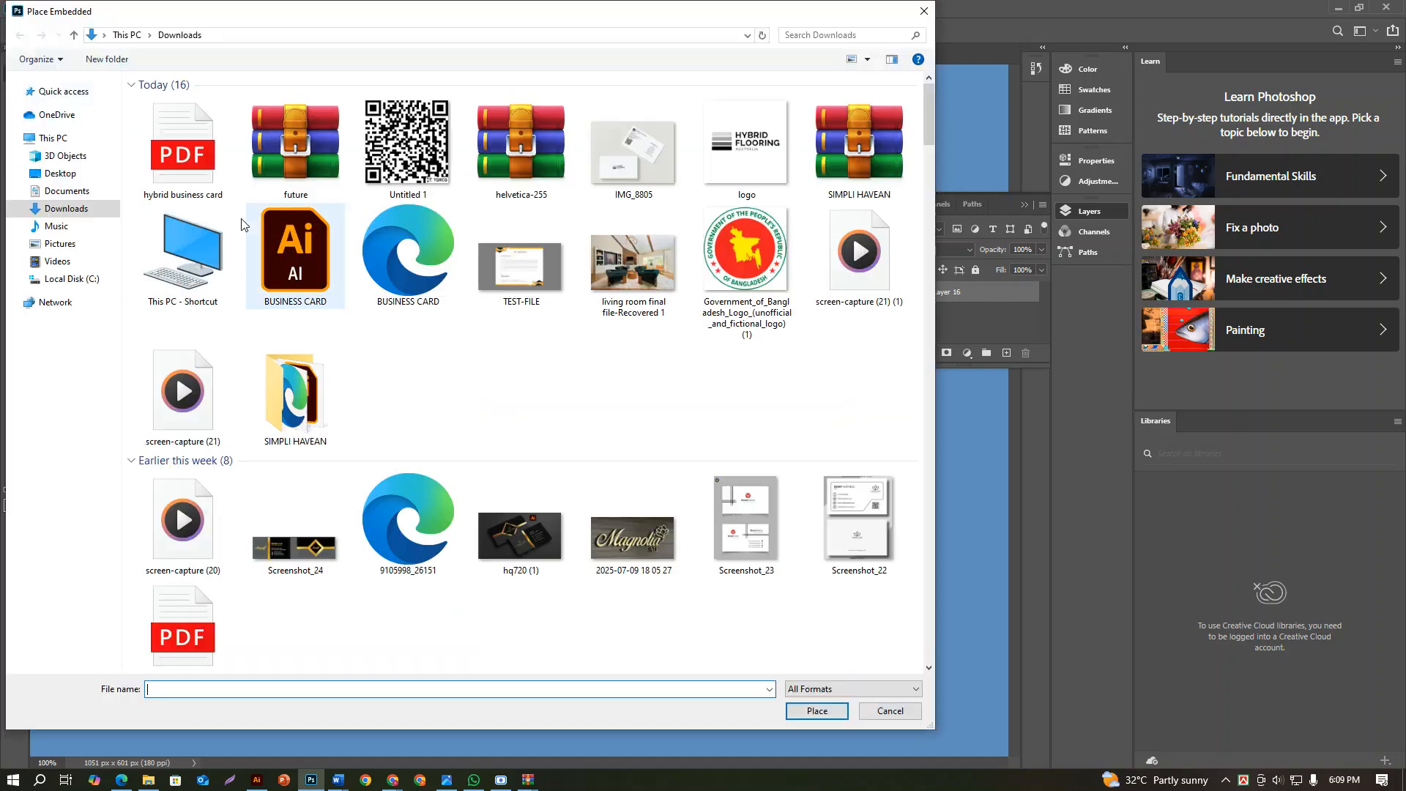
pyautogui.click(183, 150)
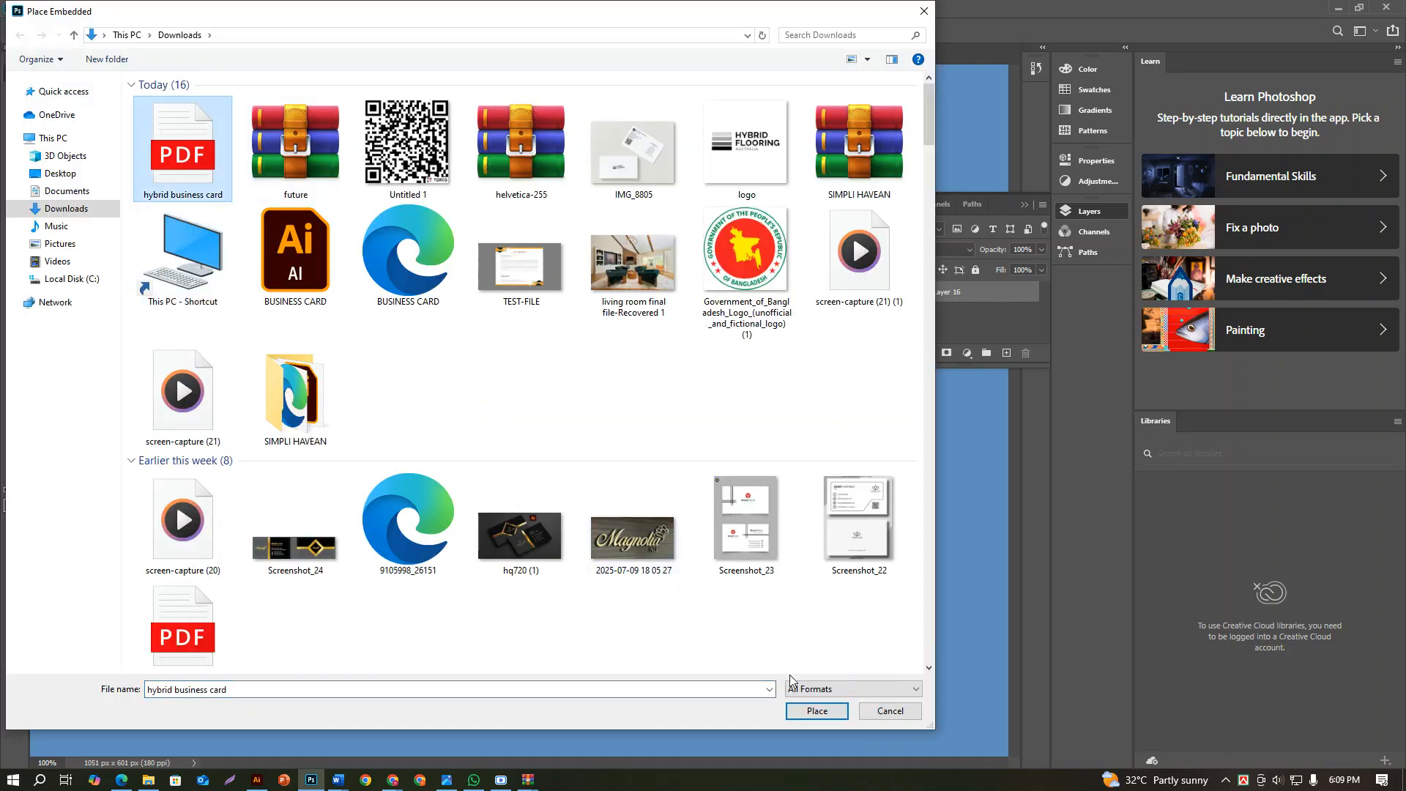
pyautogui.click(815, 710)
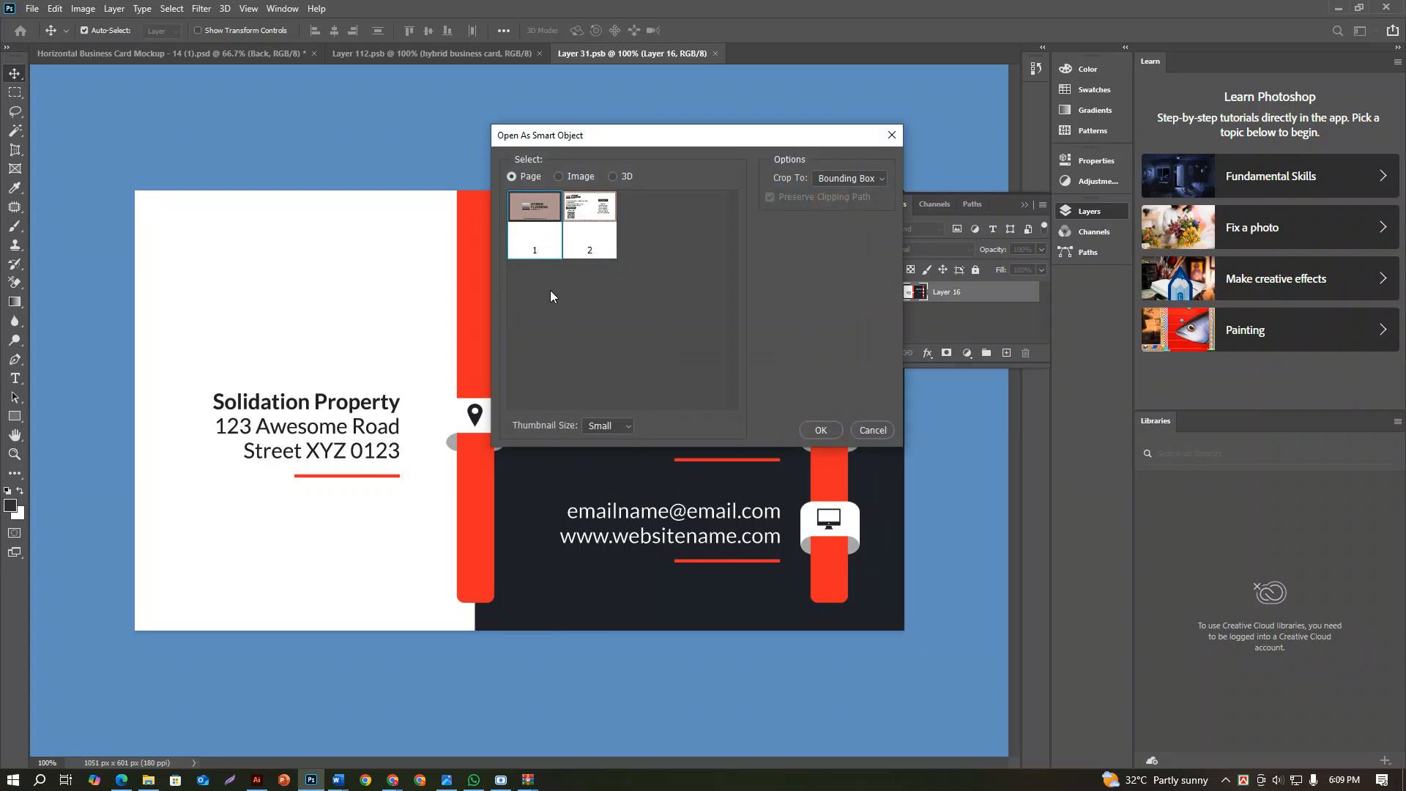
pyautogui.click(585, 268)
pyautogui.click(821, 430)
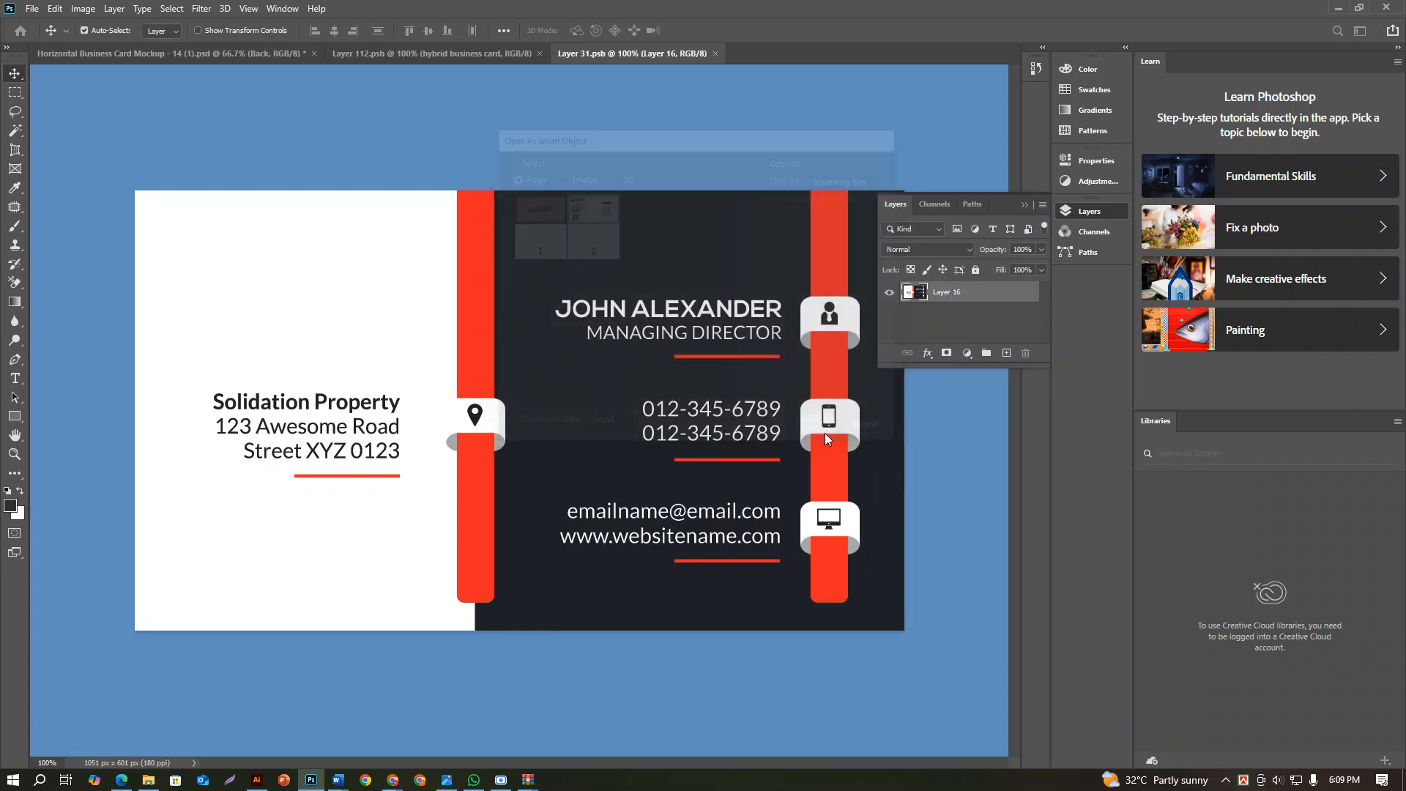
# Enlarge the placed back card to fill the whole canvas and delete the original artwork on Layer 16
pyautogui.moveTo(290, 282); pyautogui.dragTo(141, 198)
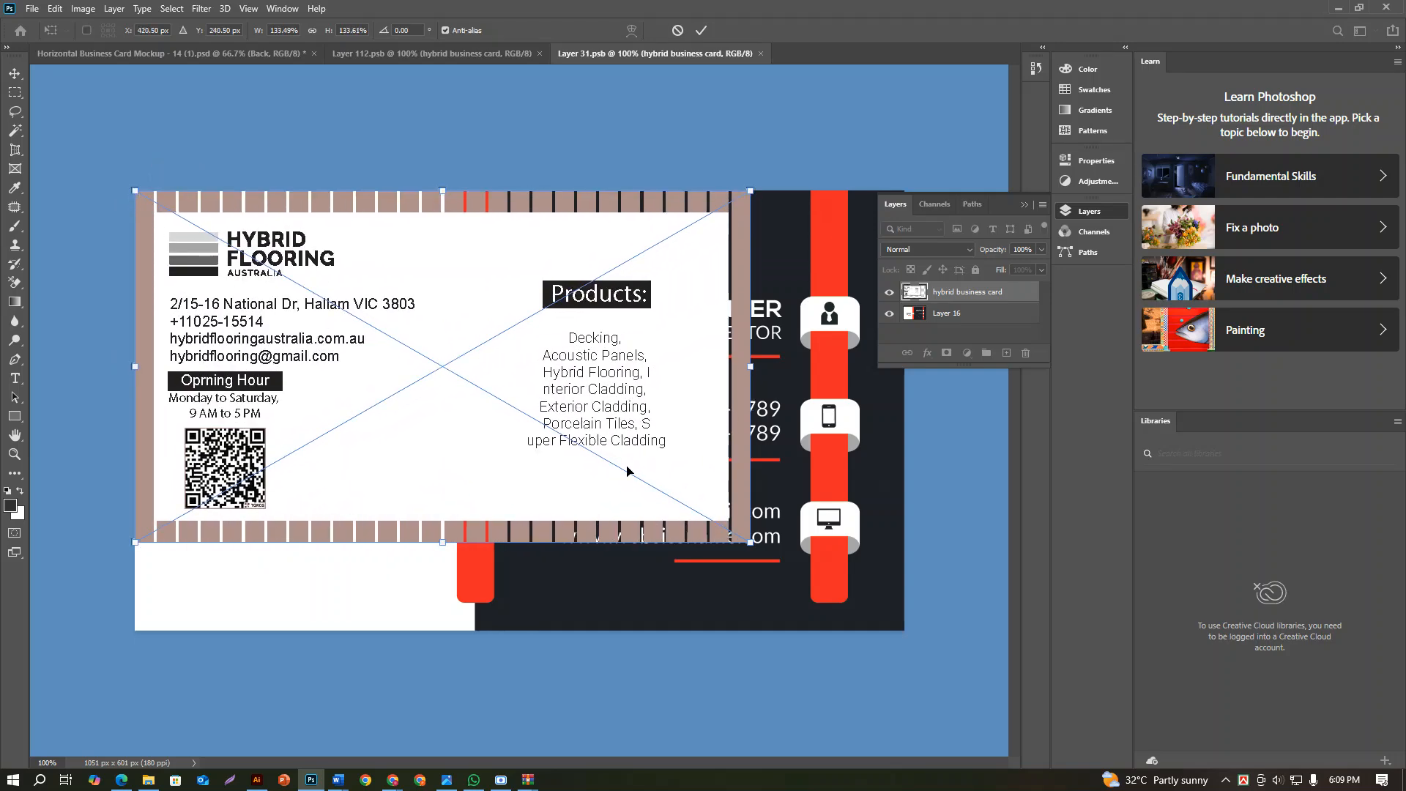
pyautogui.moveTo(750, 542); pyautogui.dragTo(904, 629)
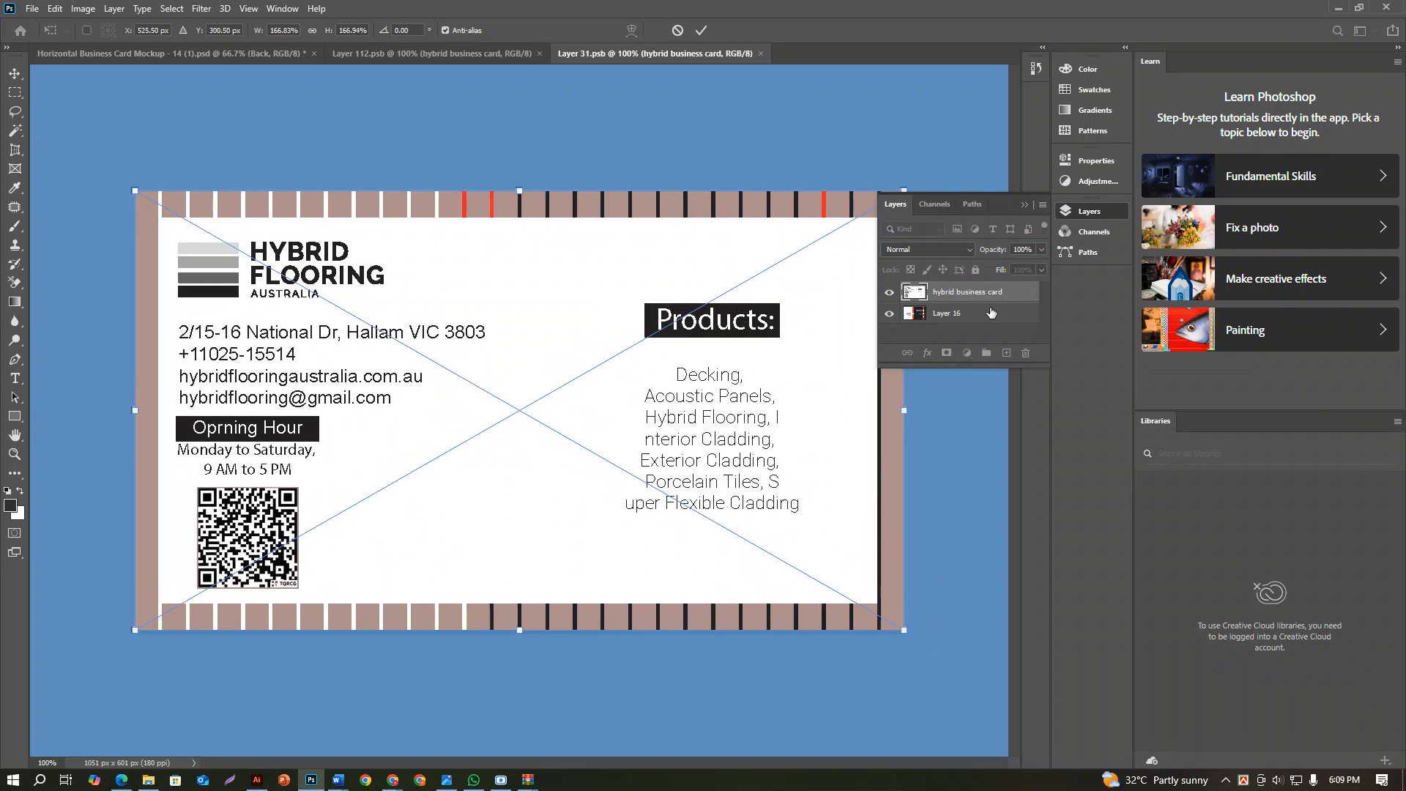
pyautogui.press('Return')
pyautogui.click(979, 314)
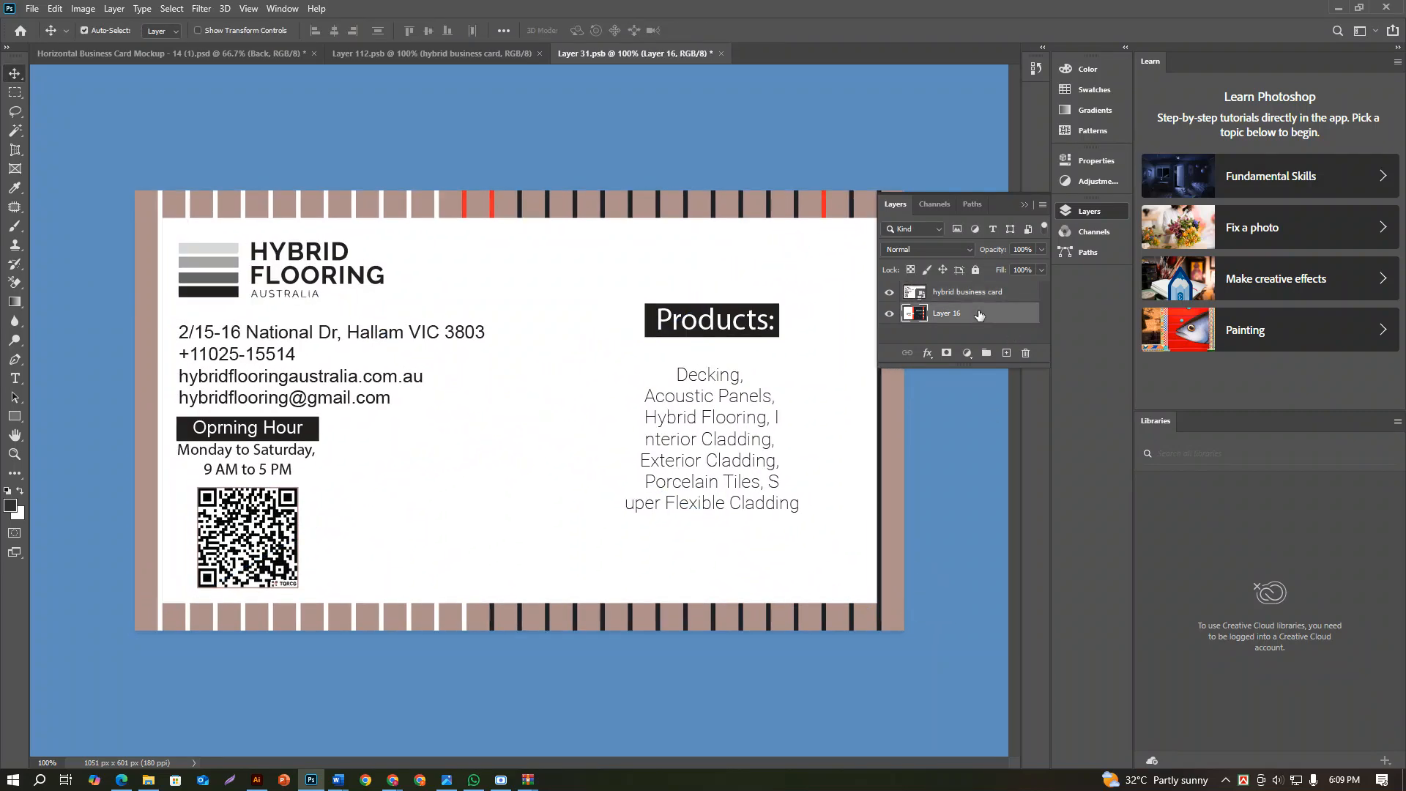
pyautogui.press('Delete')
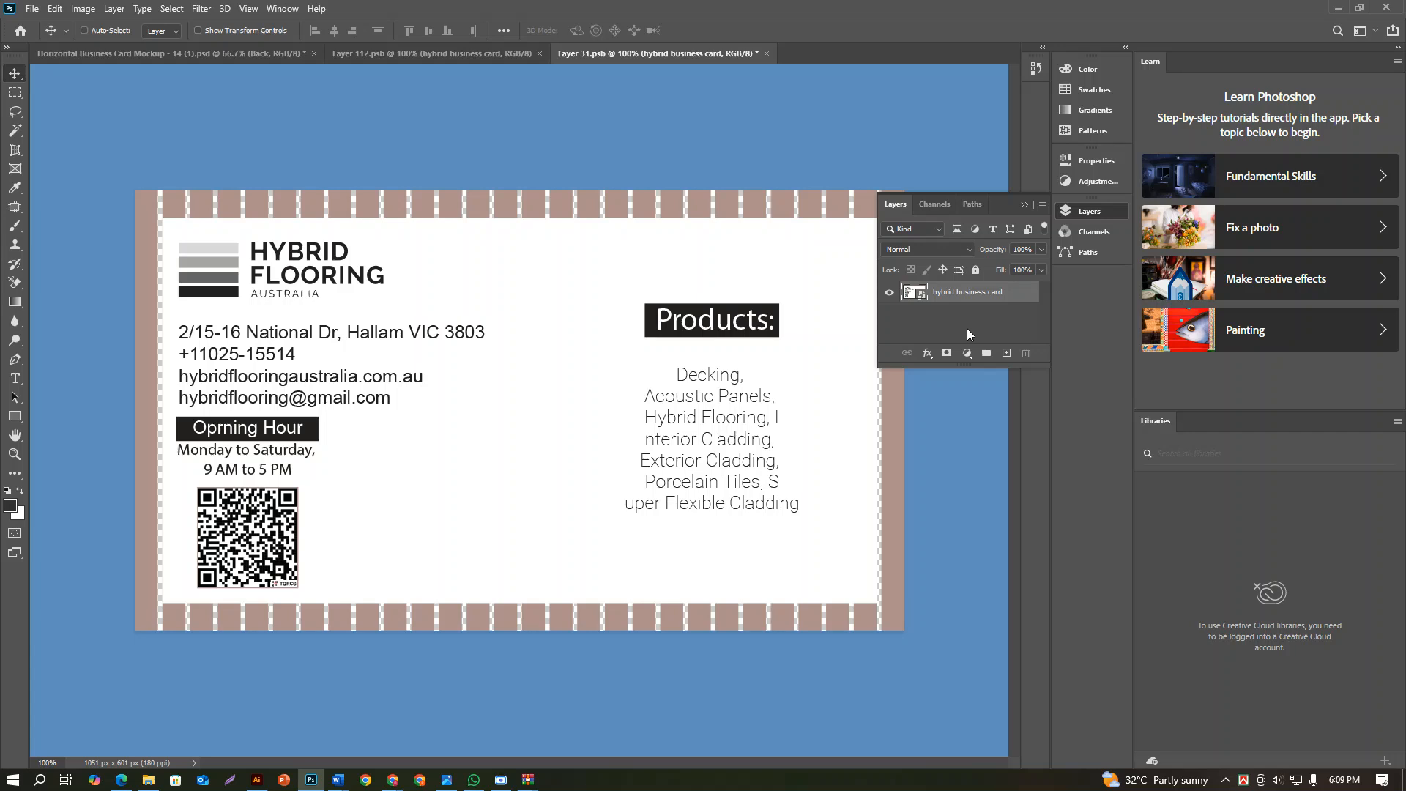
# Save the back smart object and inspect both card sides in the mockup
pyautogui.hotkey('ctrl', 's')
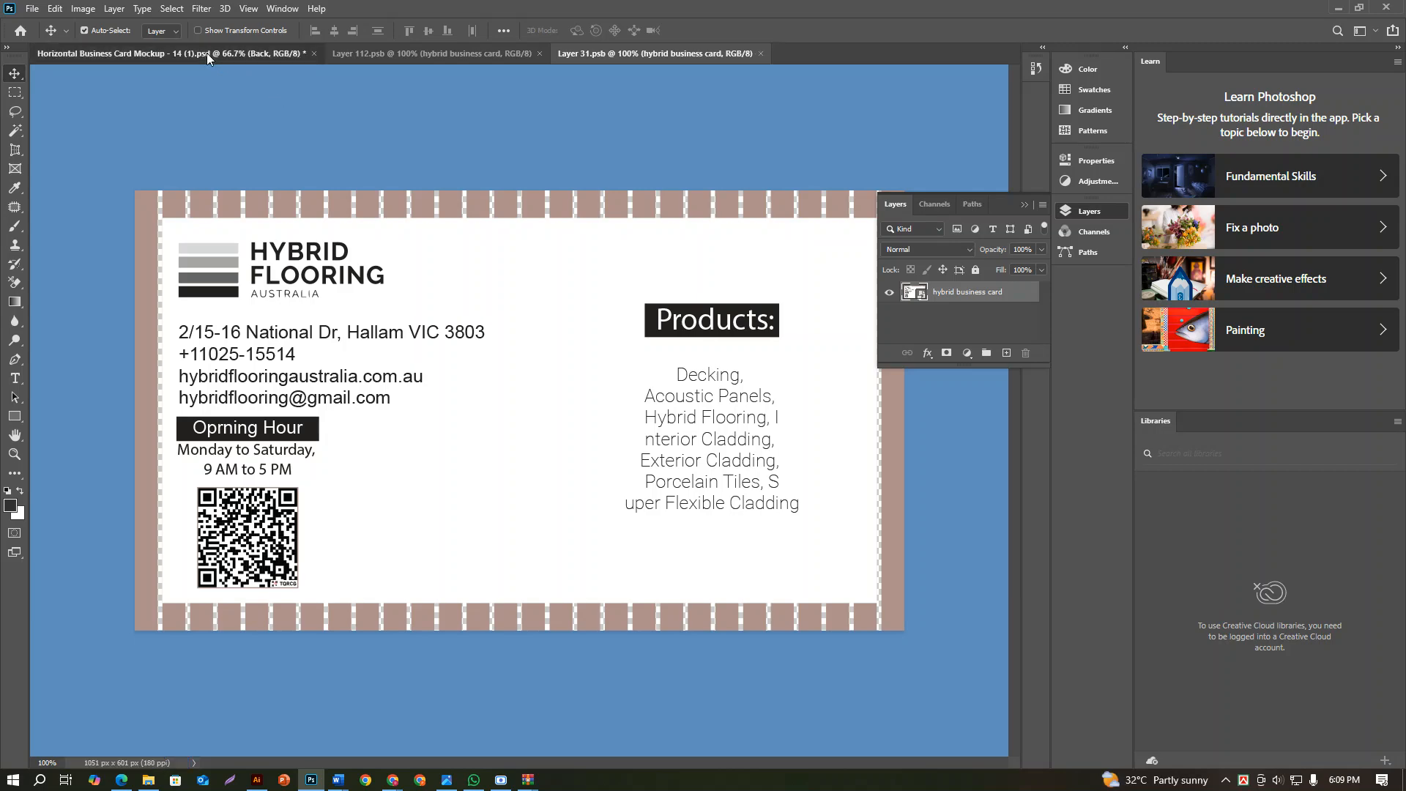
pyautogui.click(206, 53)
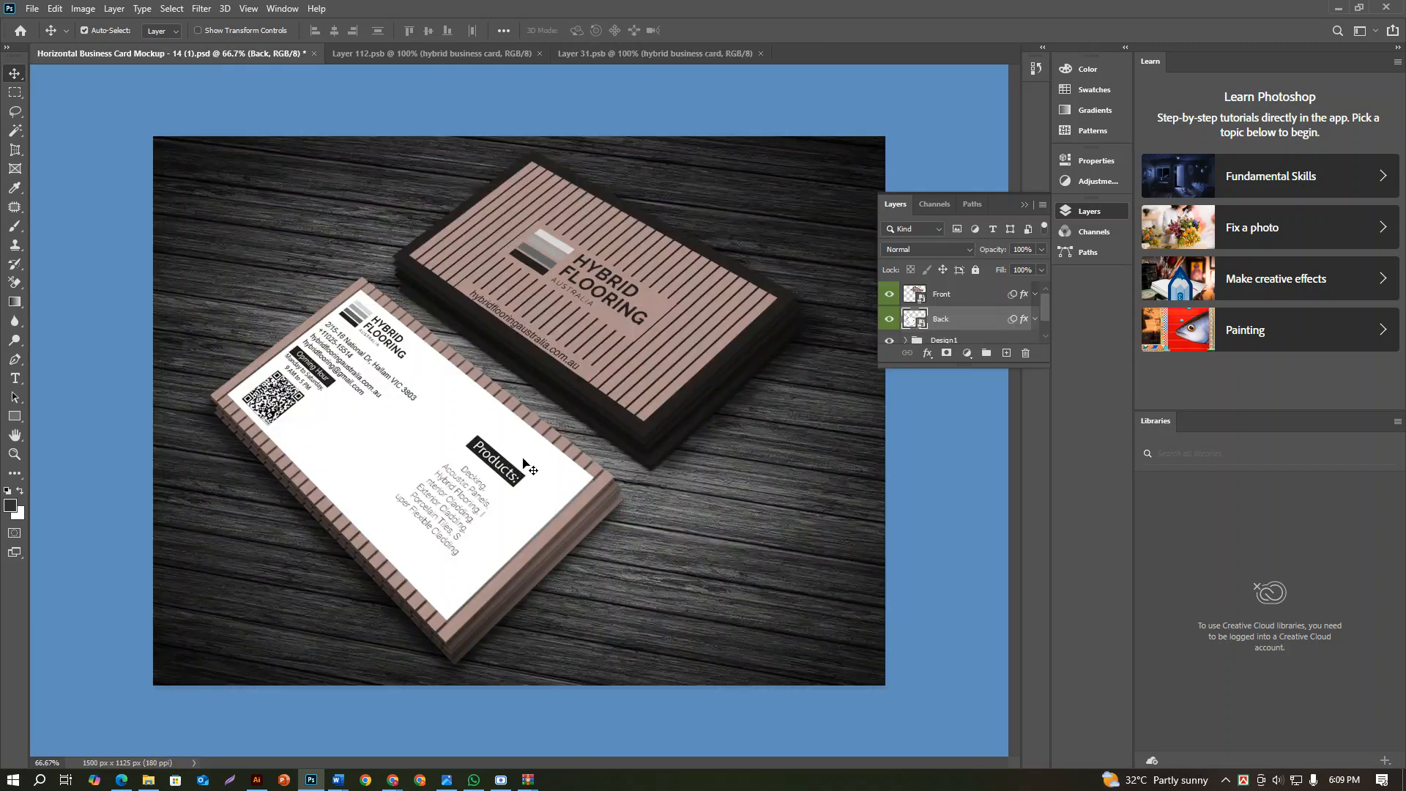
pyautogui.scroll(2, 528, 454)
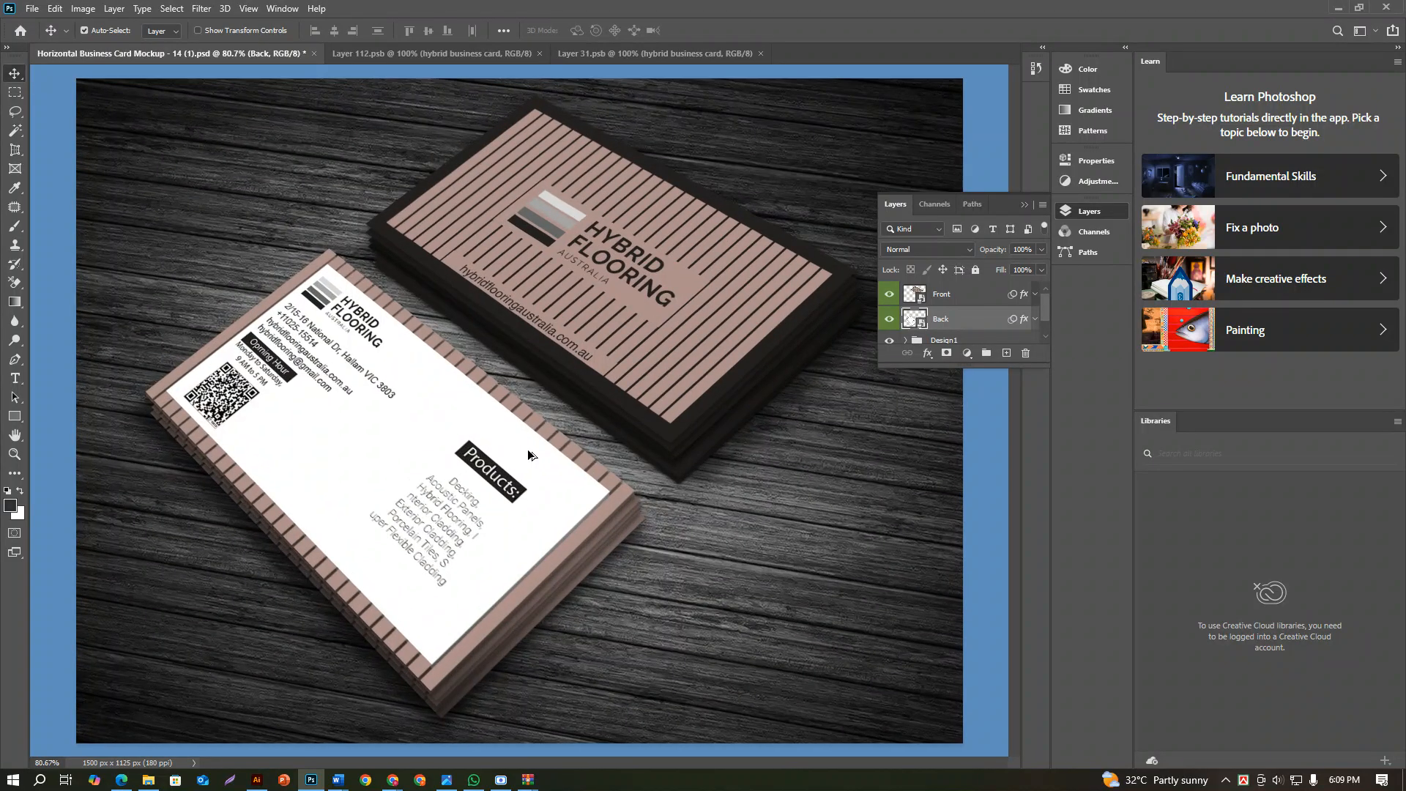
pyautogui.scroll(2, 528, 454)
pyautogui.scroll(-3, 516, 403)
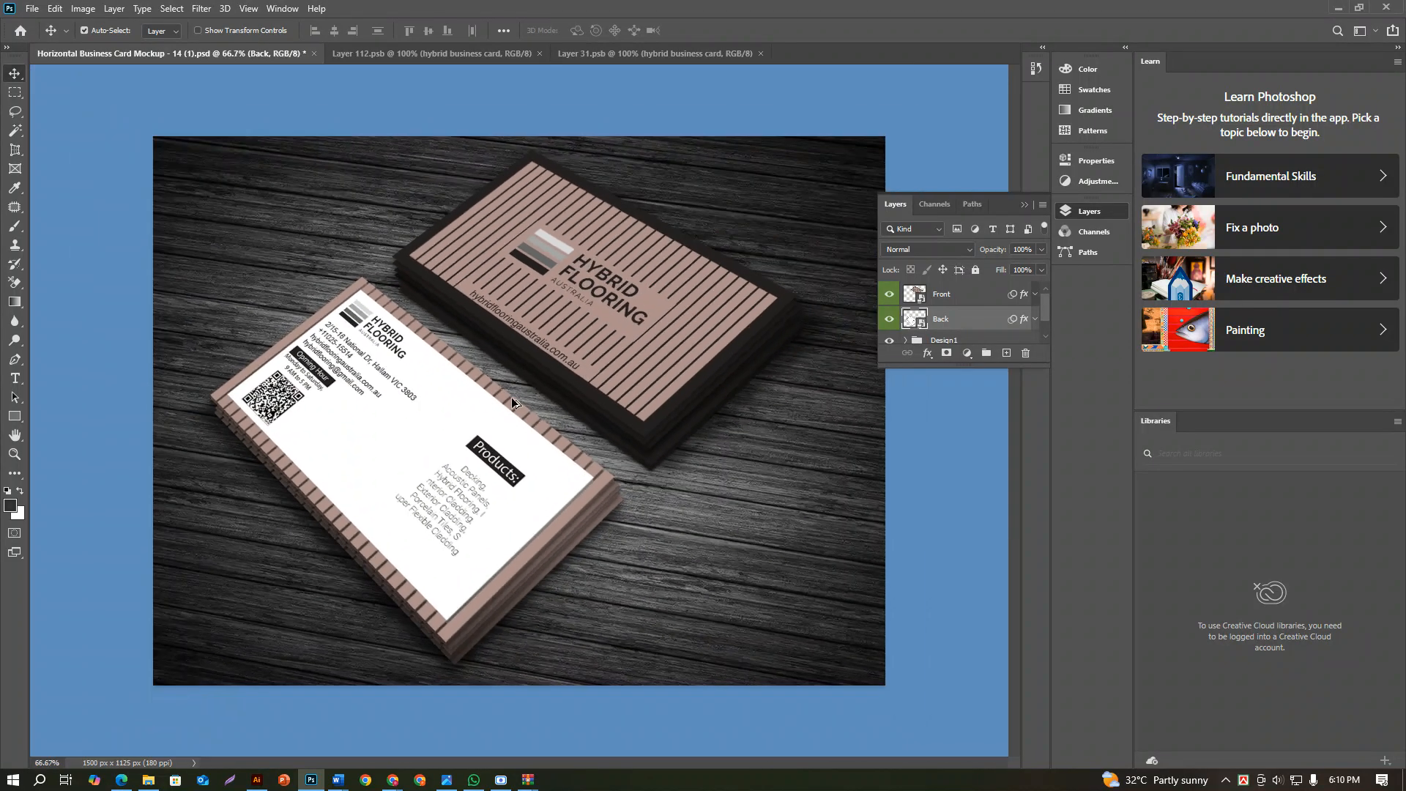
pyautogui.scroll(-1, 527, 414)
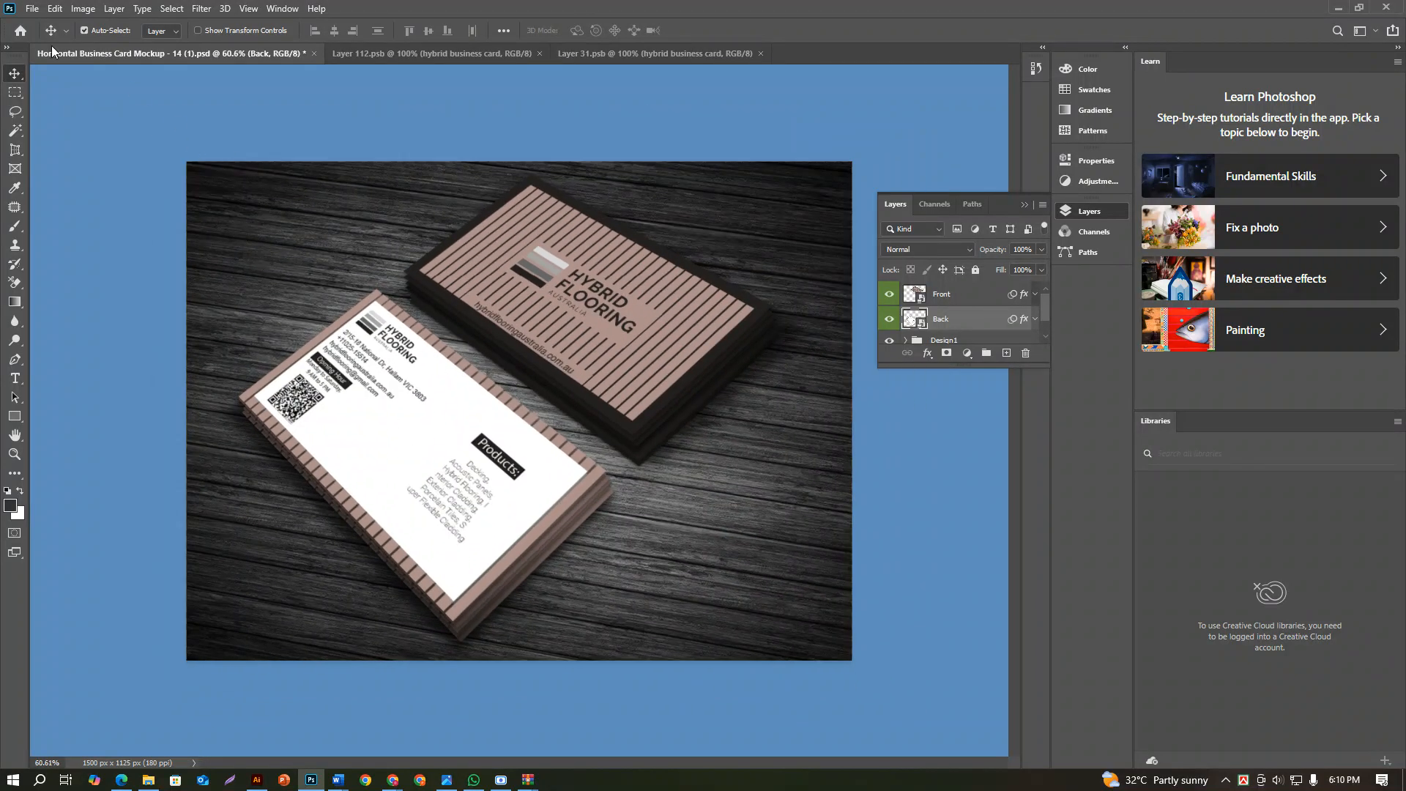
# Export the mockup for web as a JPEG High image in the Adobe folder under its default file name
pyautogui.click(33, 8)
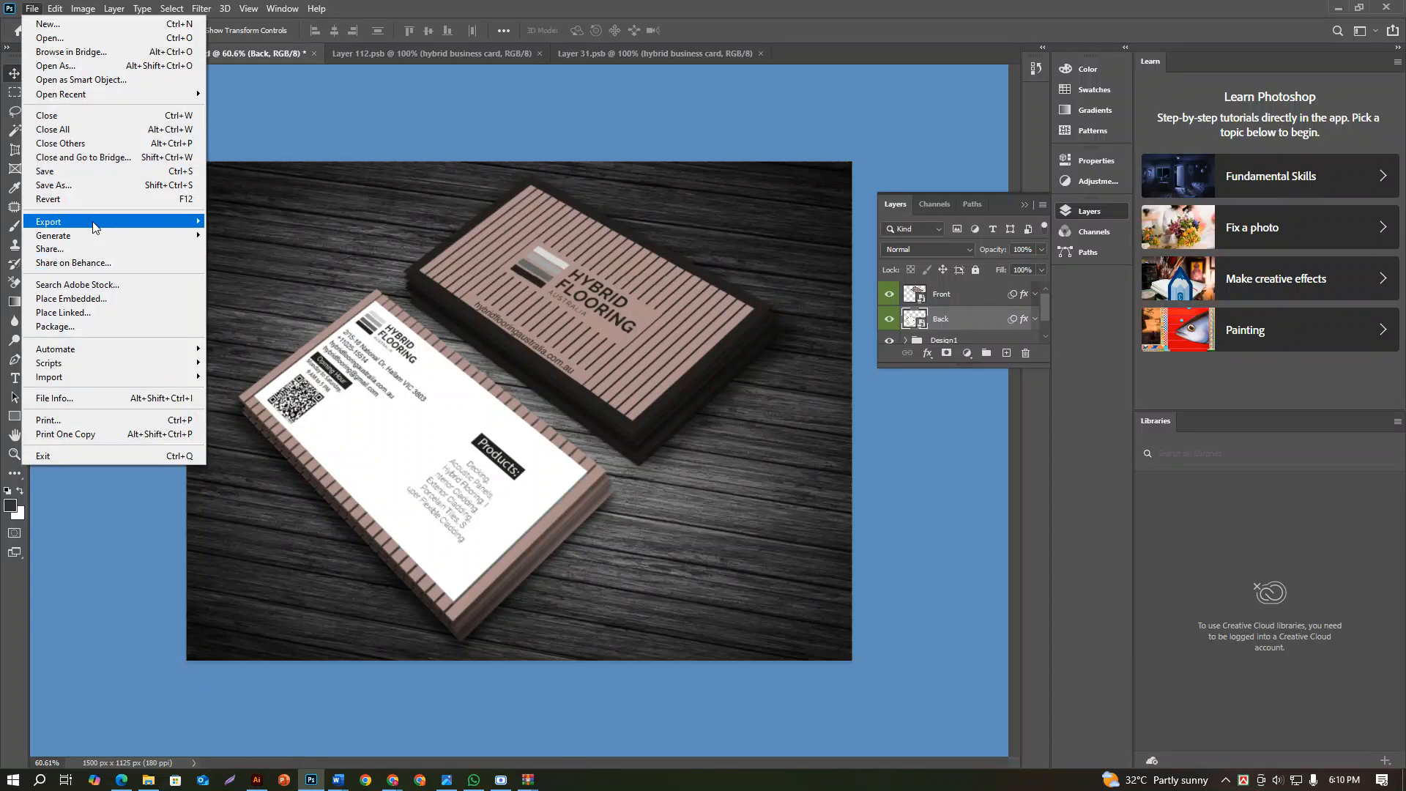
pyautogui.moveTo(95, 221)
pyautogui.click(329, 279)
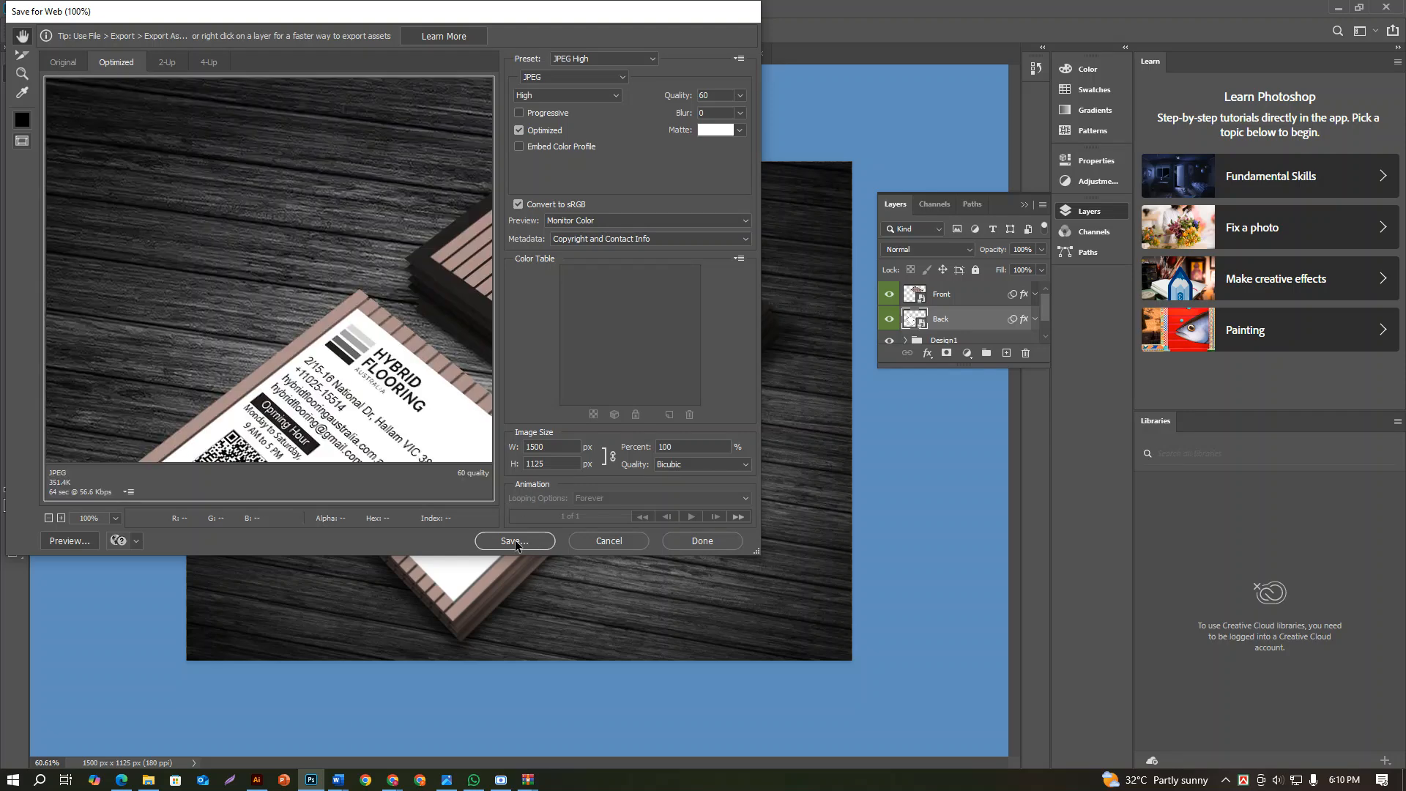
pyautogui.click(515, 541)
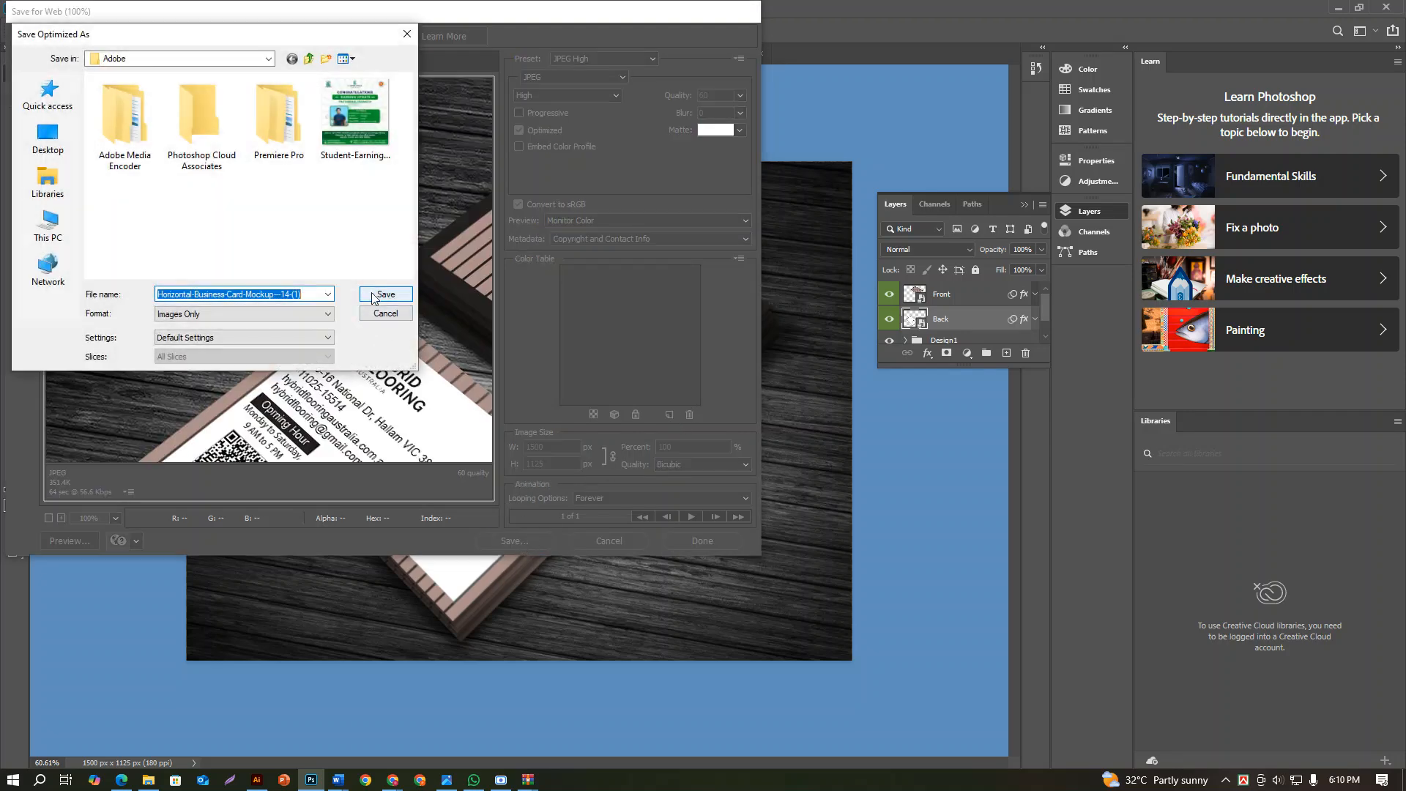
pyautogui.click(374, 296)
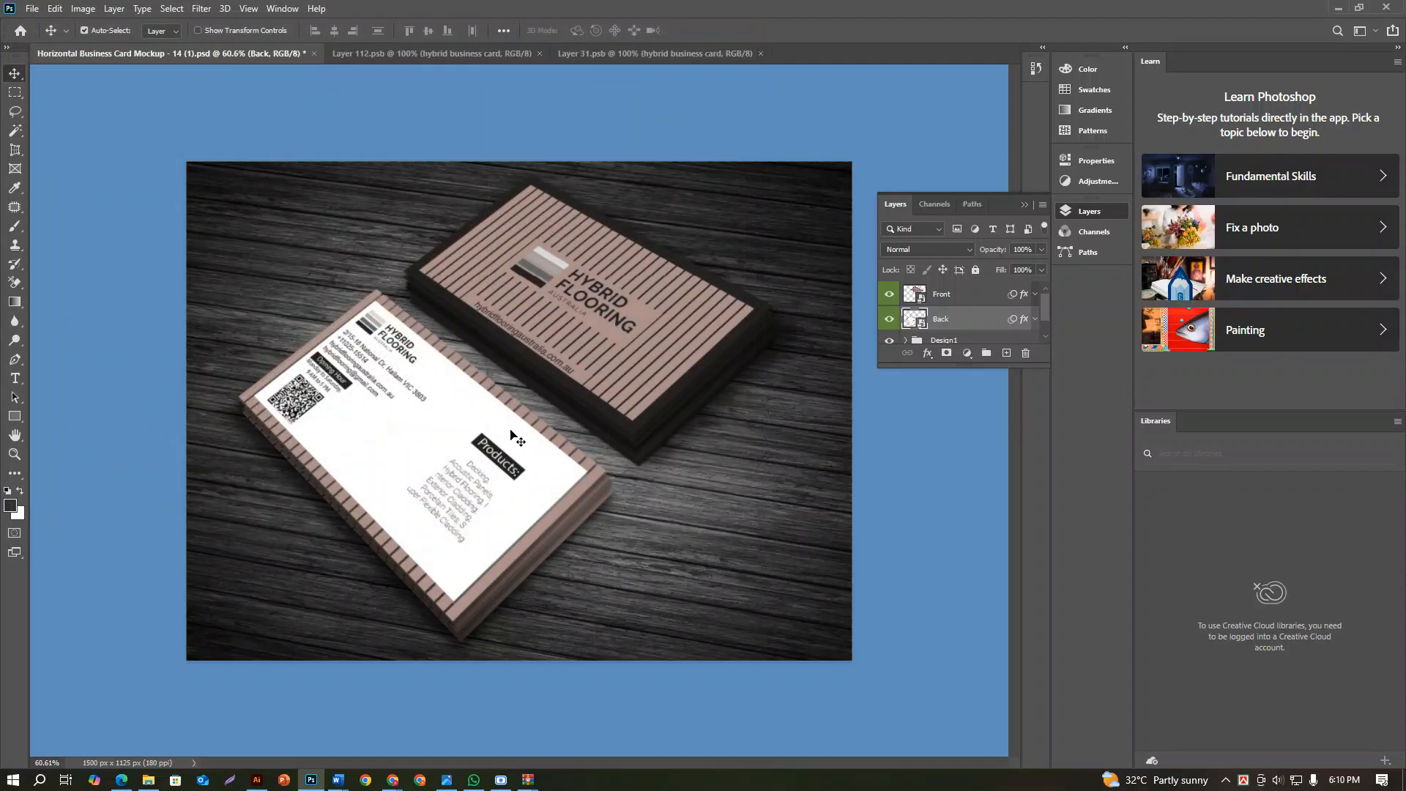
# Export the mockup for web again as a JPEG High image named hybrid business card in the Adobe folder
pyautogui.click(33, 9)
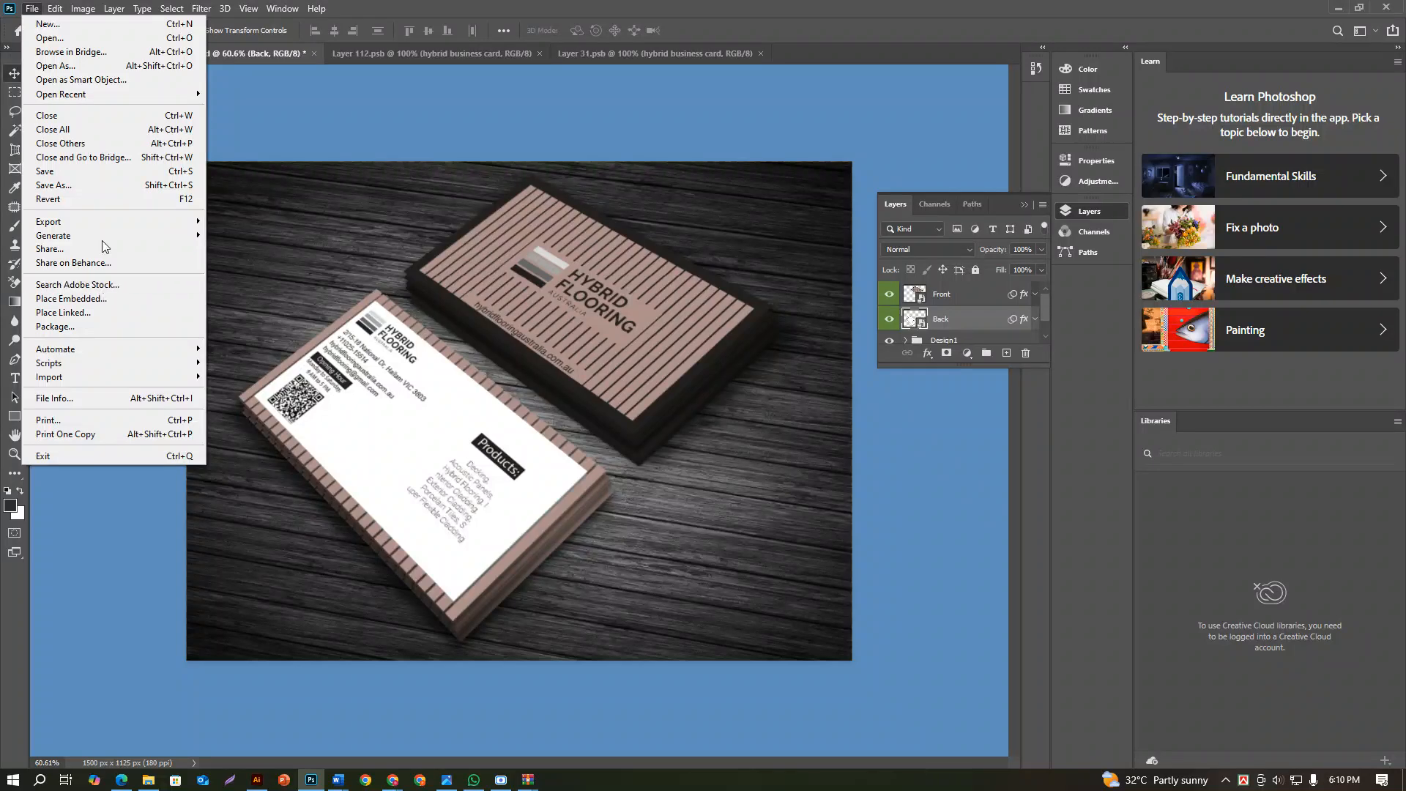
pyautogui.moveTo(121, 223)
pyautogui.click(302, 282)
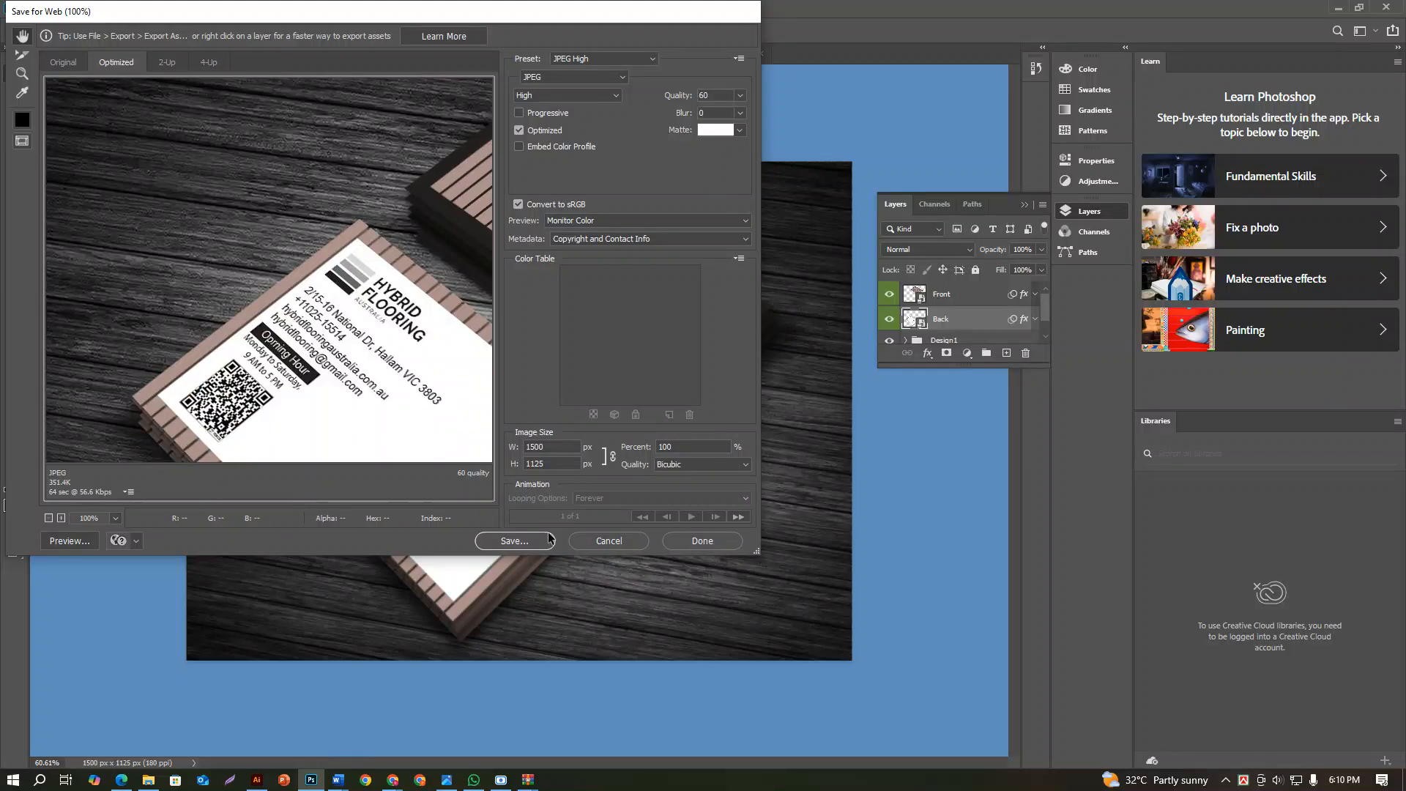
pyautogui.click(529, 539)
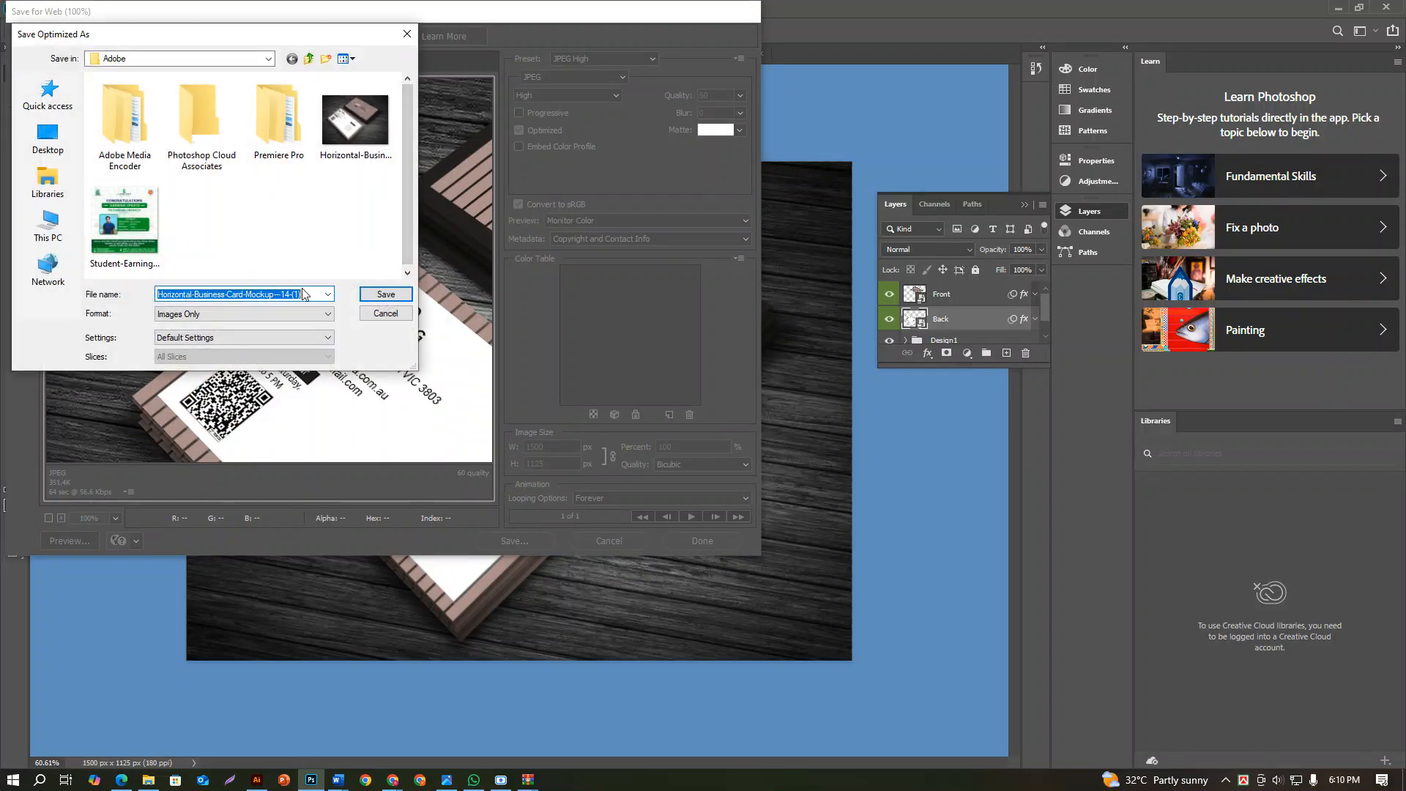
pyautogui.write('hybrid business card')
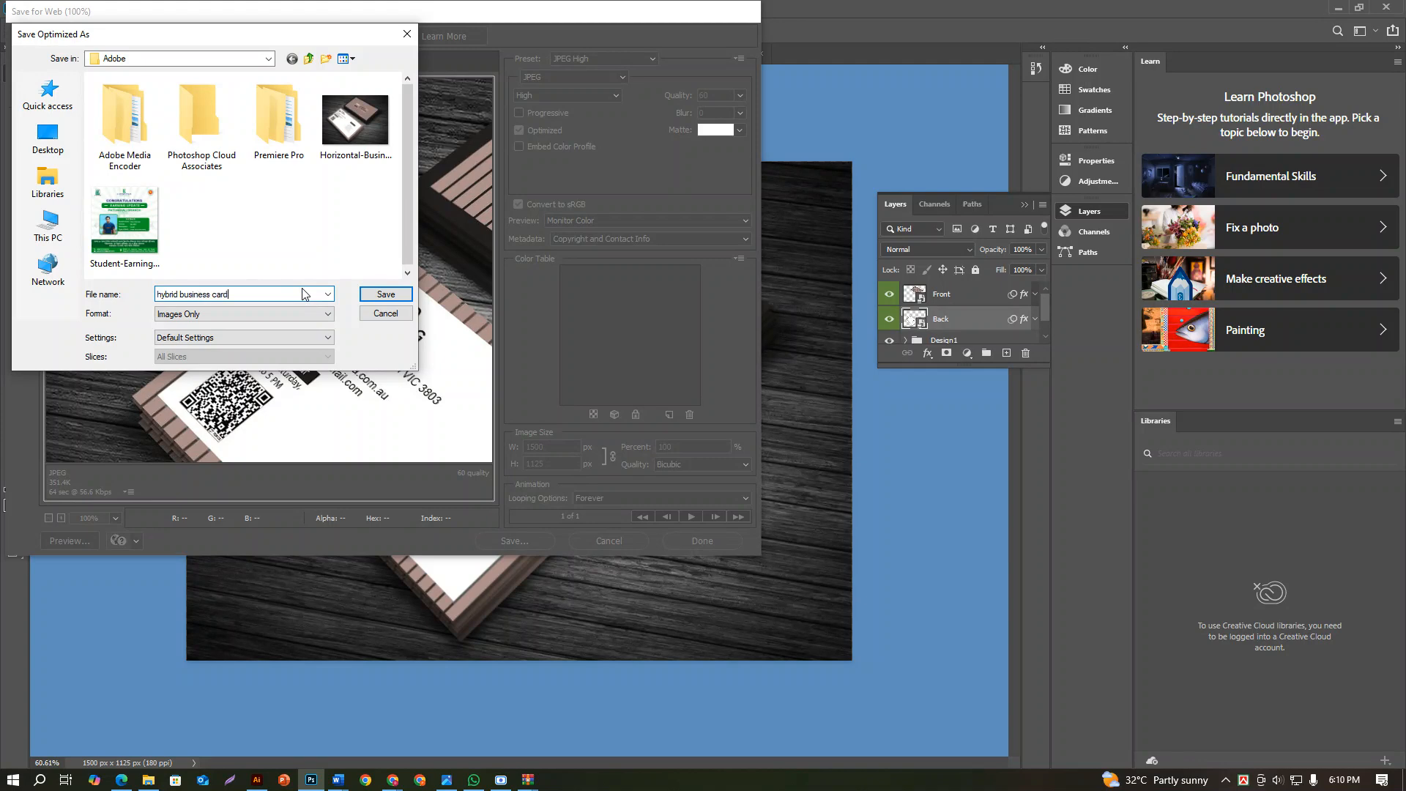
pyautogui.click(384, 294)
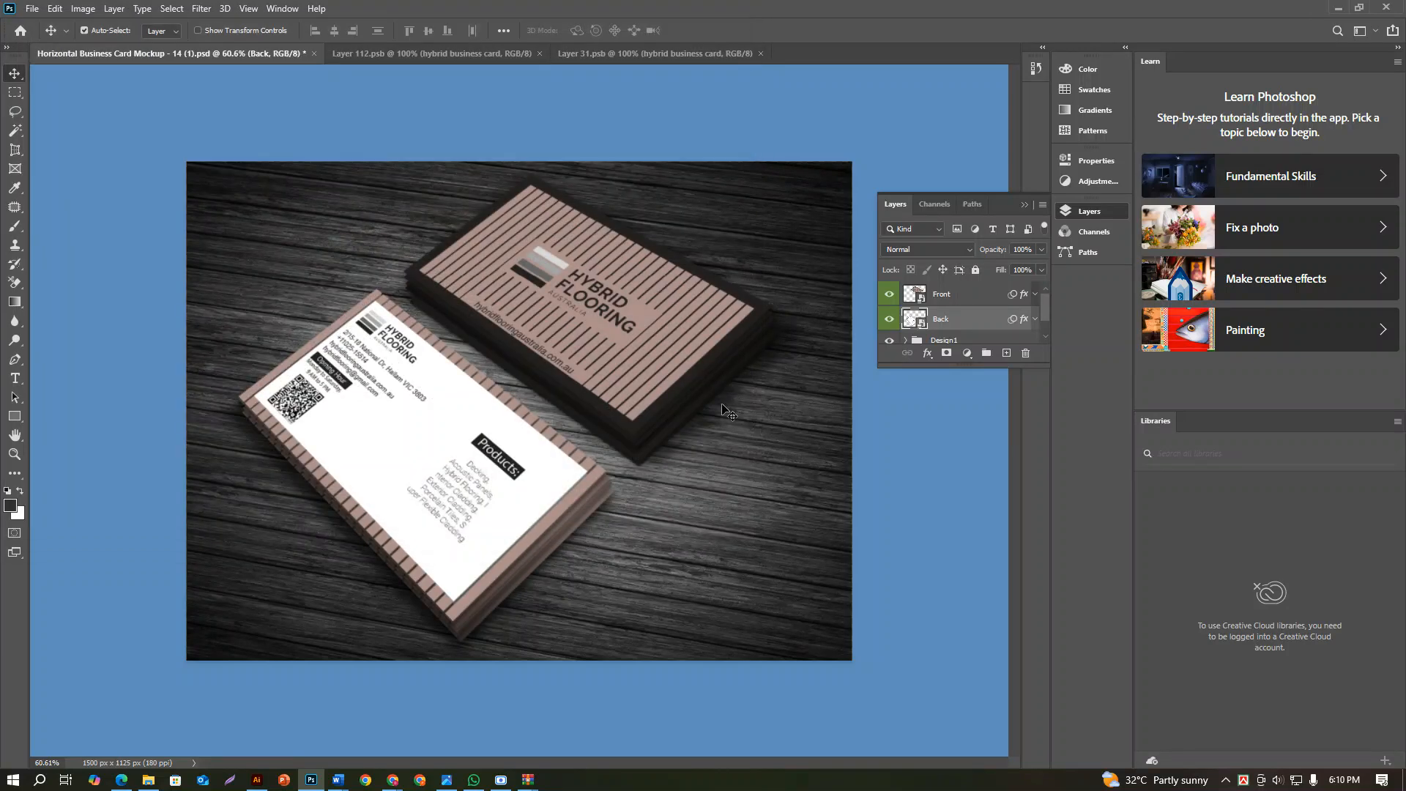
# Switch to Illustrator and review both card artboards in hybrid business card.pdf
pyautogui.click(1341, 5)
pyautogui.scroll(2, 893, 405)
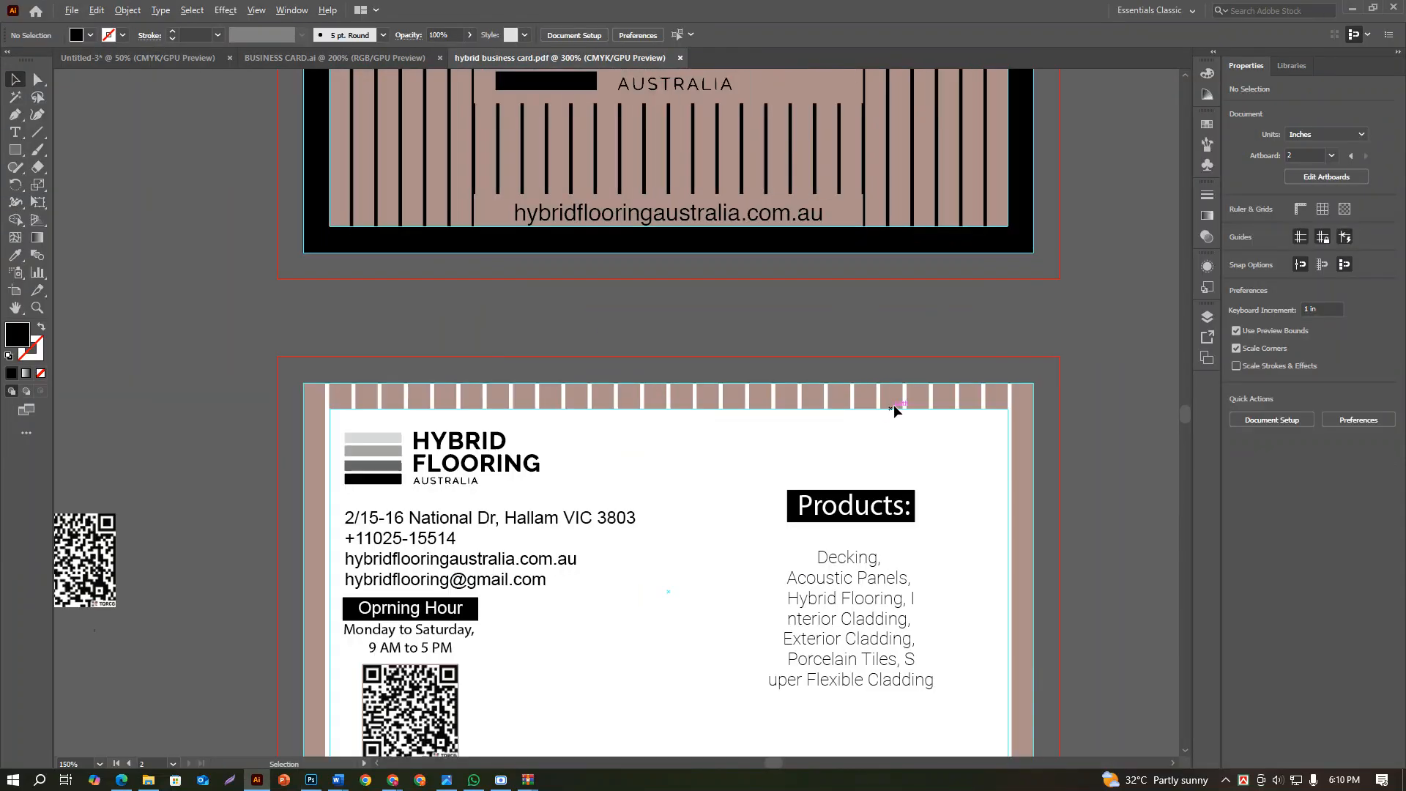
pyautogui.scroll(-2, 897, 406)
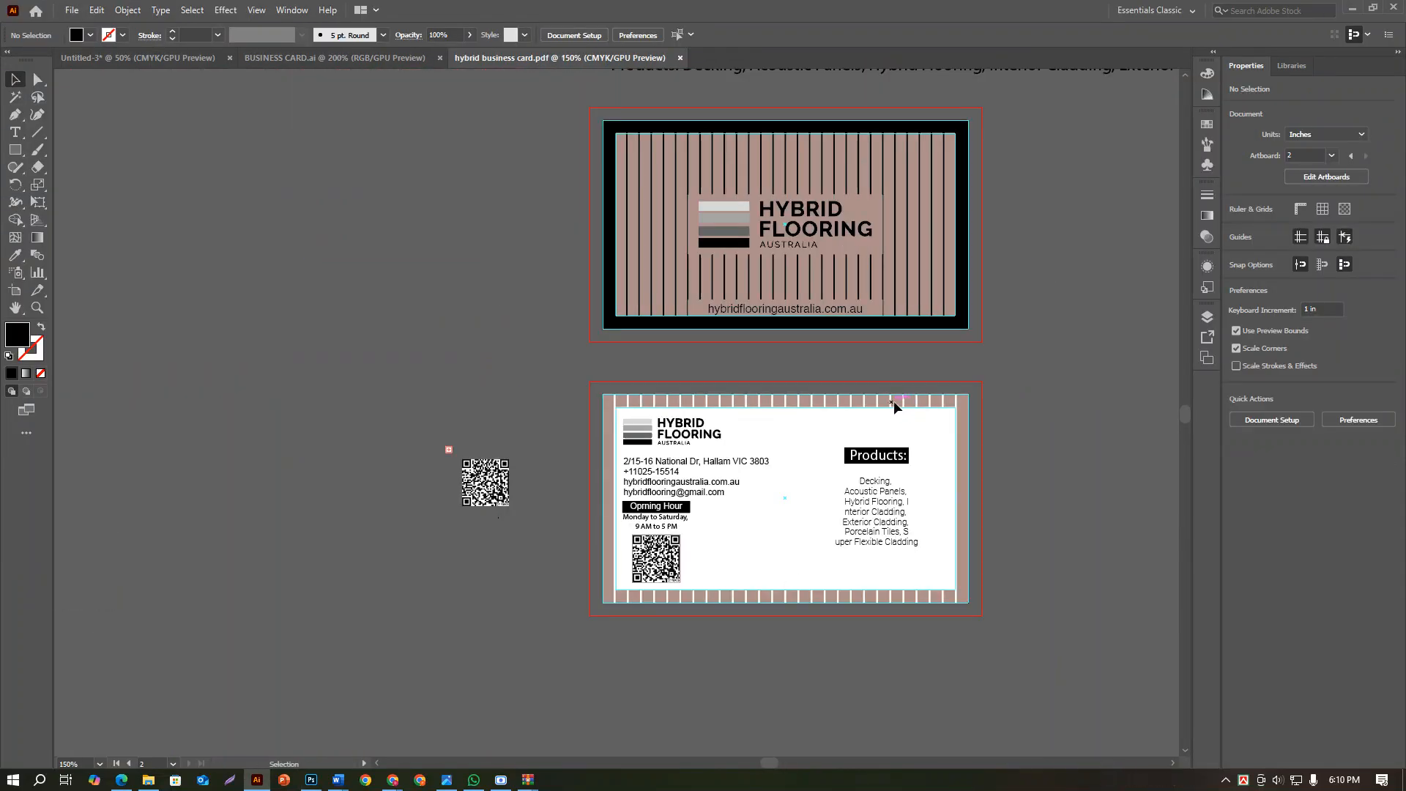
pyautogui.scroll(3, 912, 445)
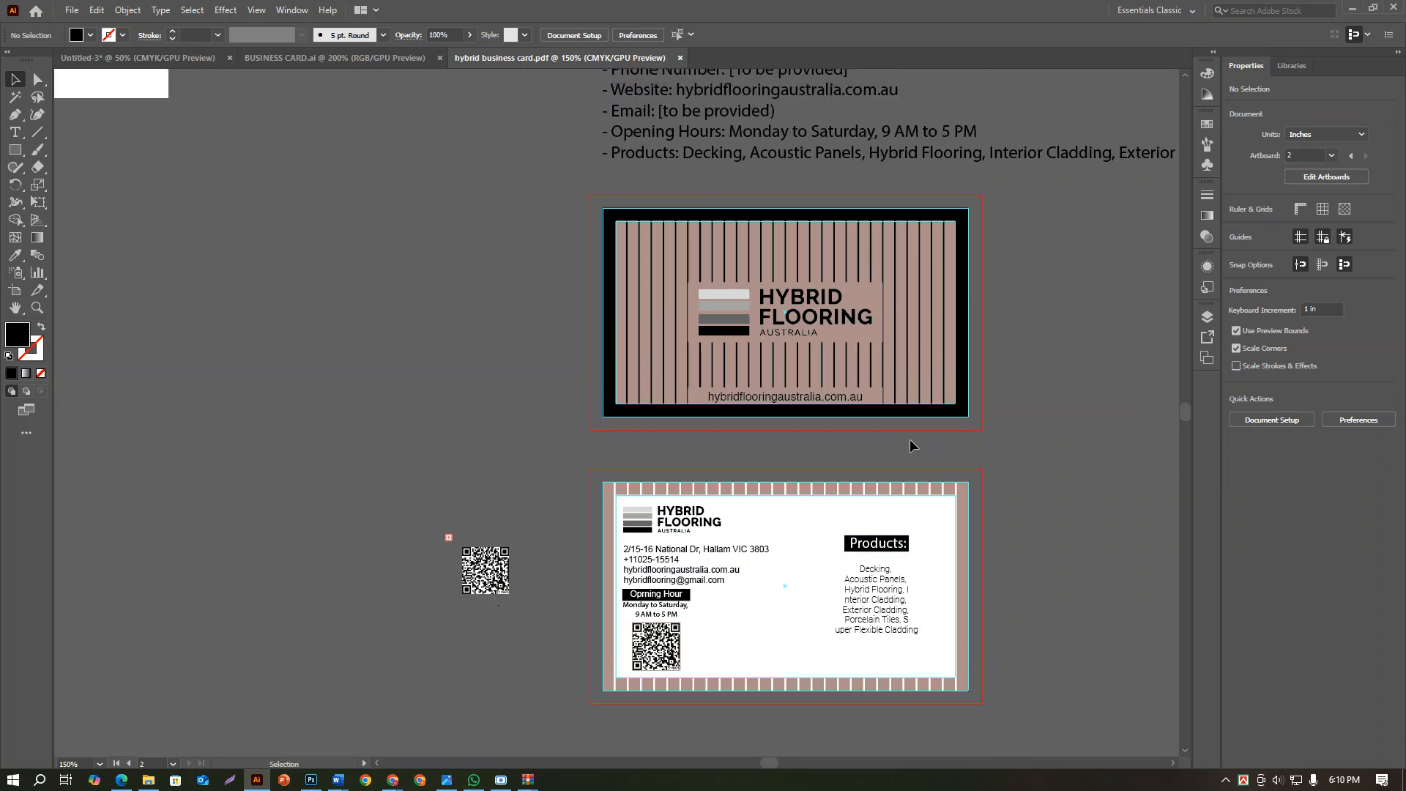
pyautogui.scroll(-3, 907, 438)
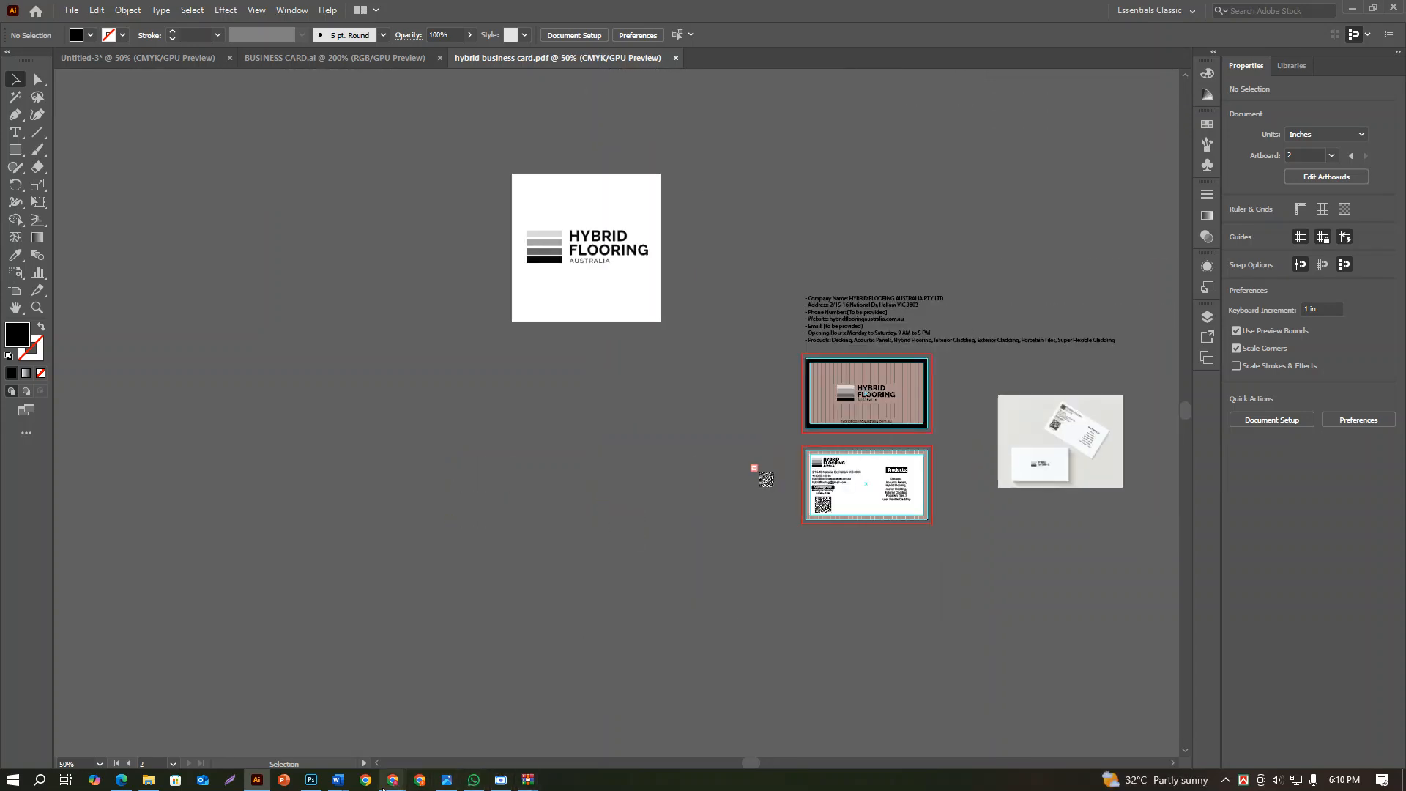
# Switch to Chrome and open the Freelancer contest page for the minimalist business card design
pyautogui.moveTo(361, 774)
pyautogui.click(313, 714)
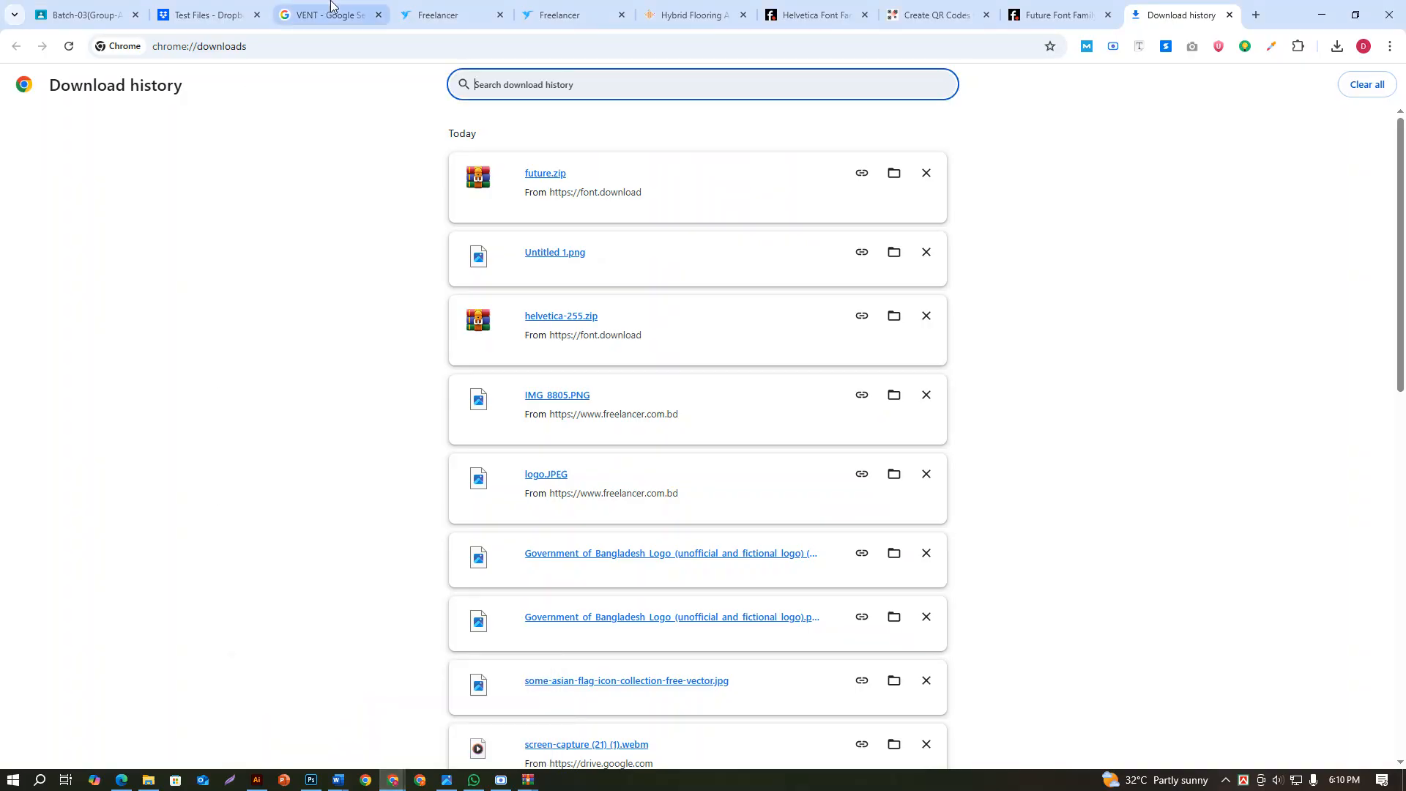
pyautogui.click(561, 15)
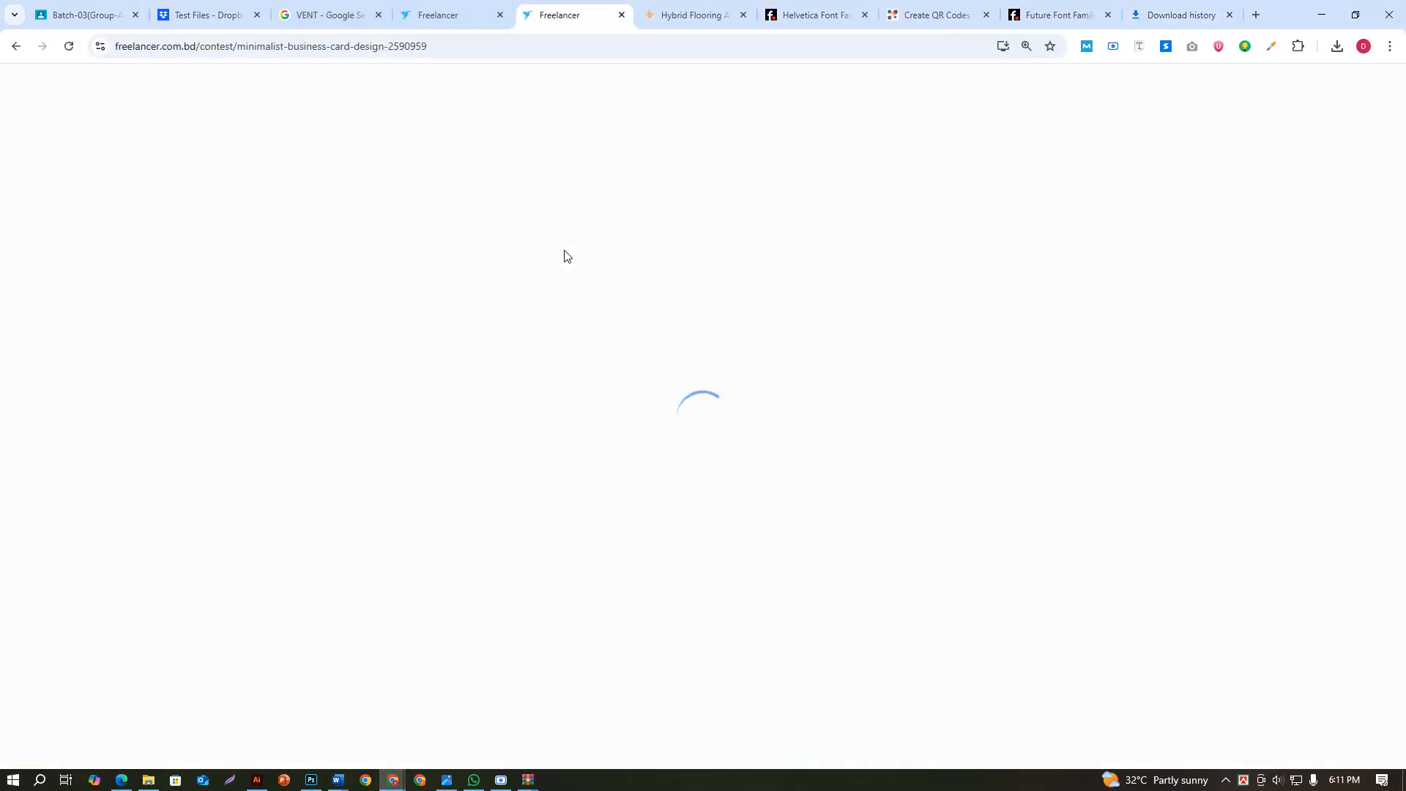
pyautogui.click(501, 779)
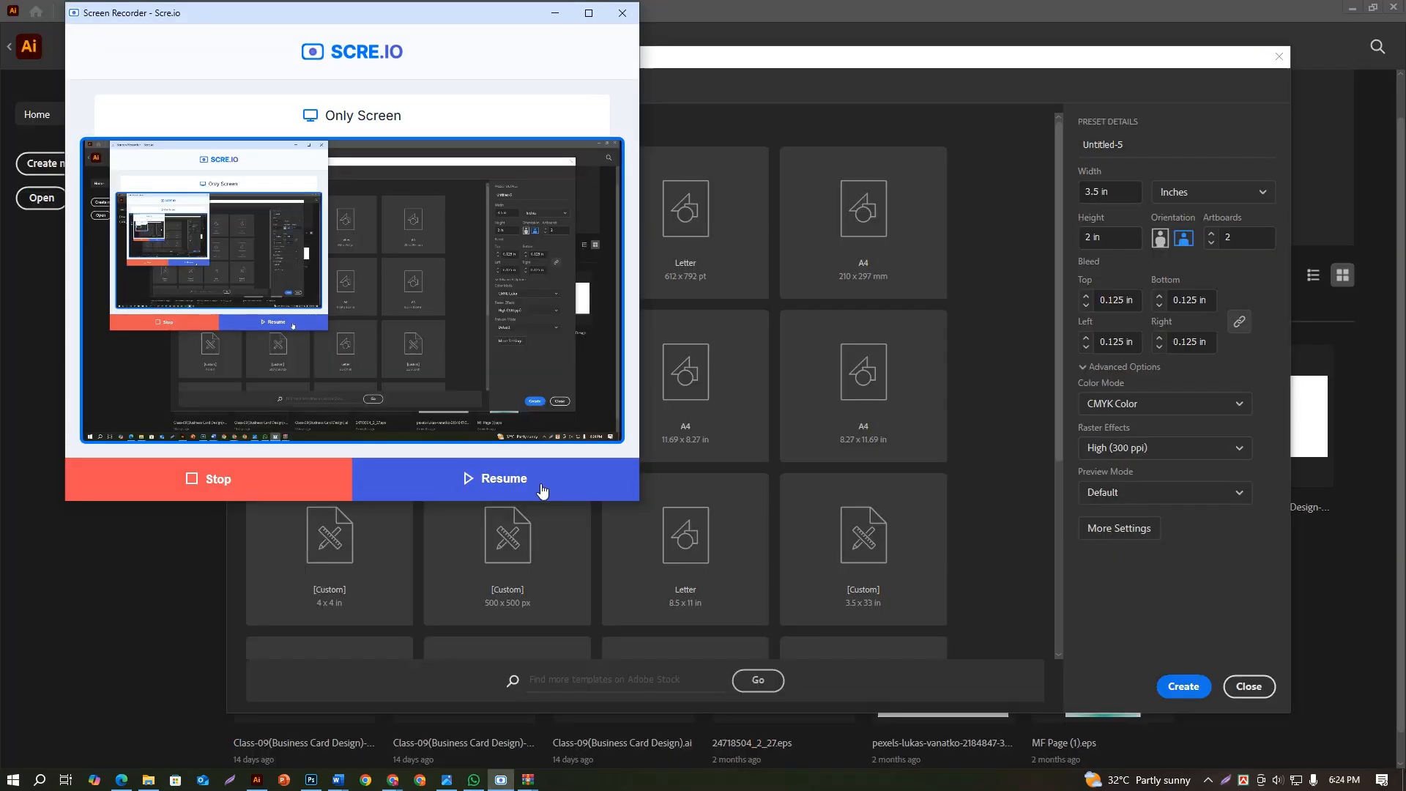
pyautogui.click(543, 491)
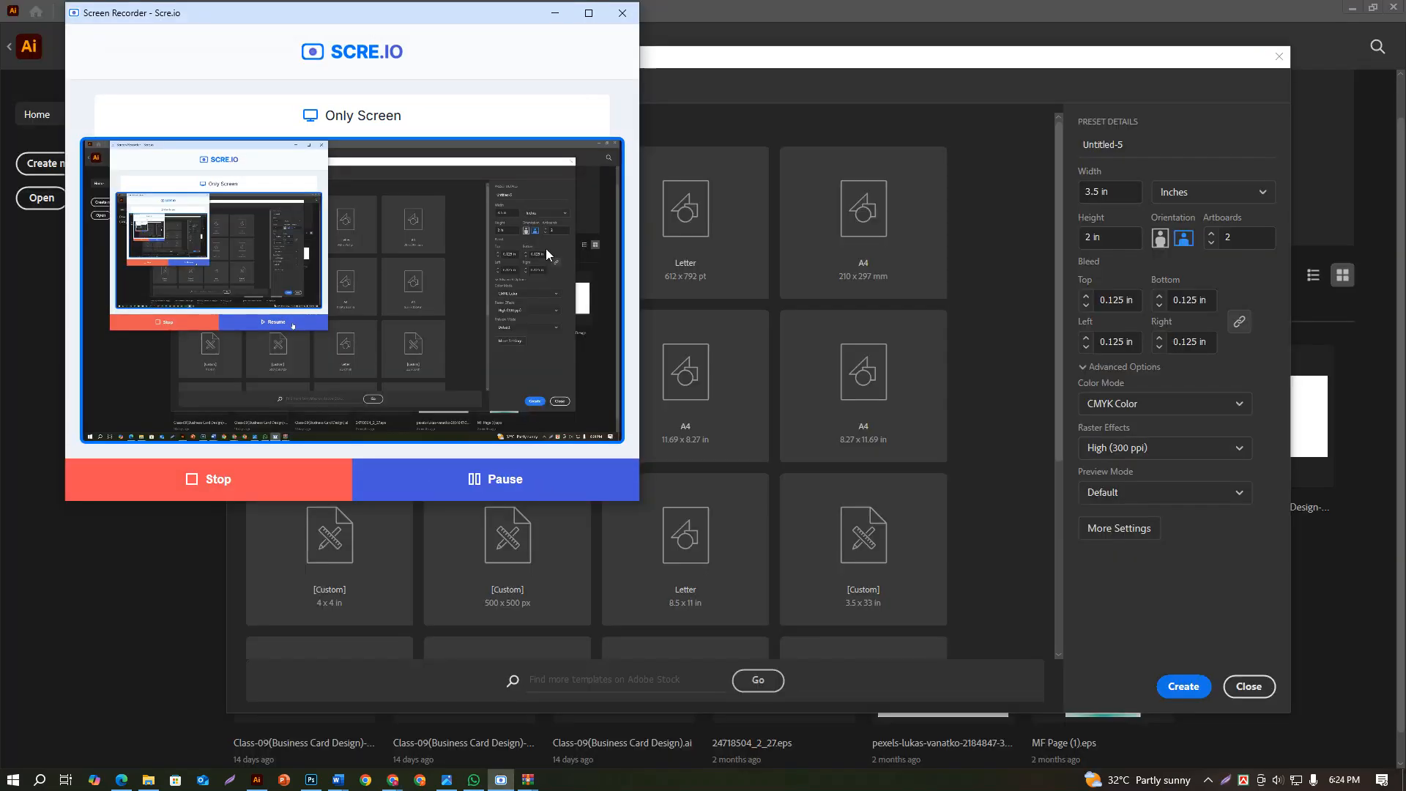
pyautogui.click(555, 13)
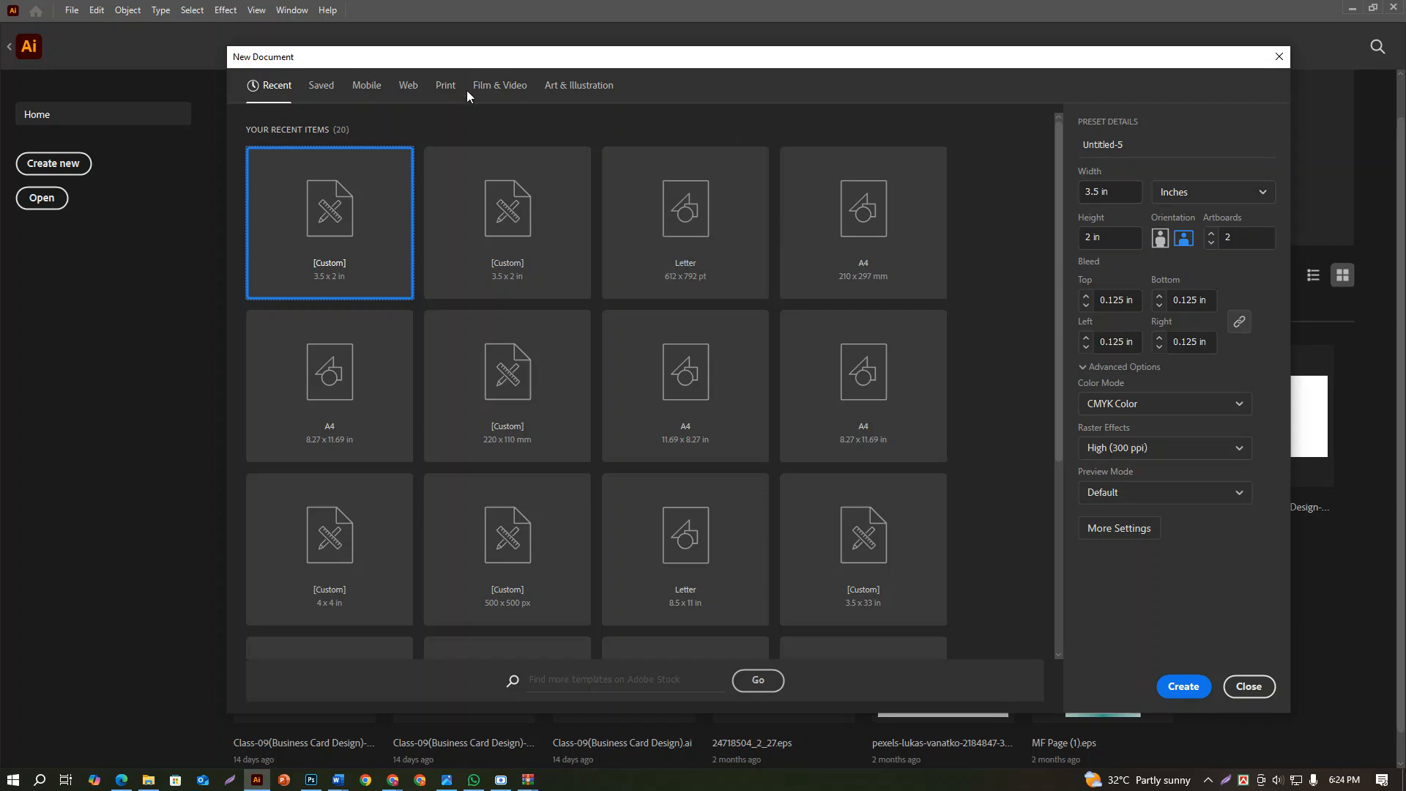
# Create a new print document in inches, 1.375 in wide and 2.75 in high, with one artboard
pyautogui.click(445, 86)
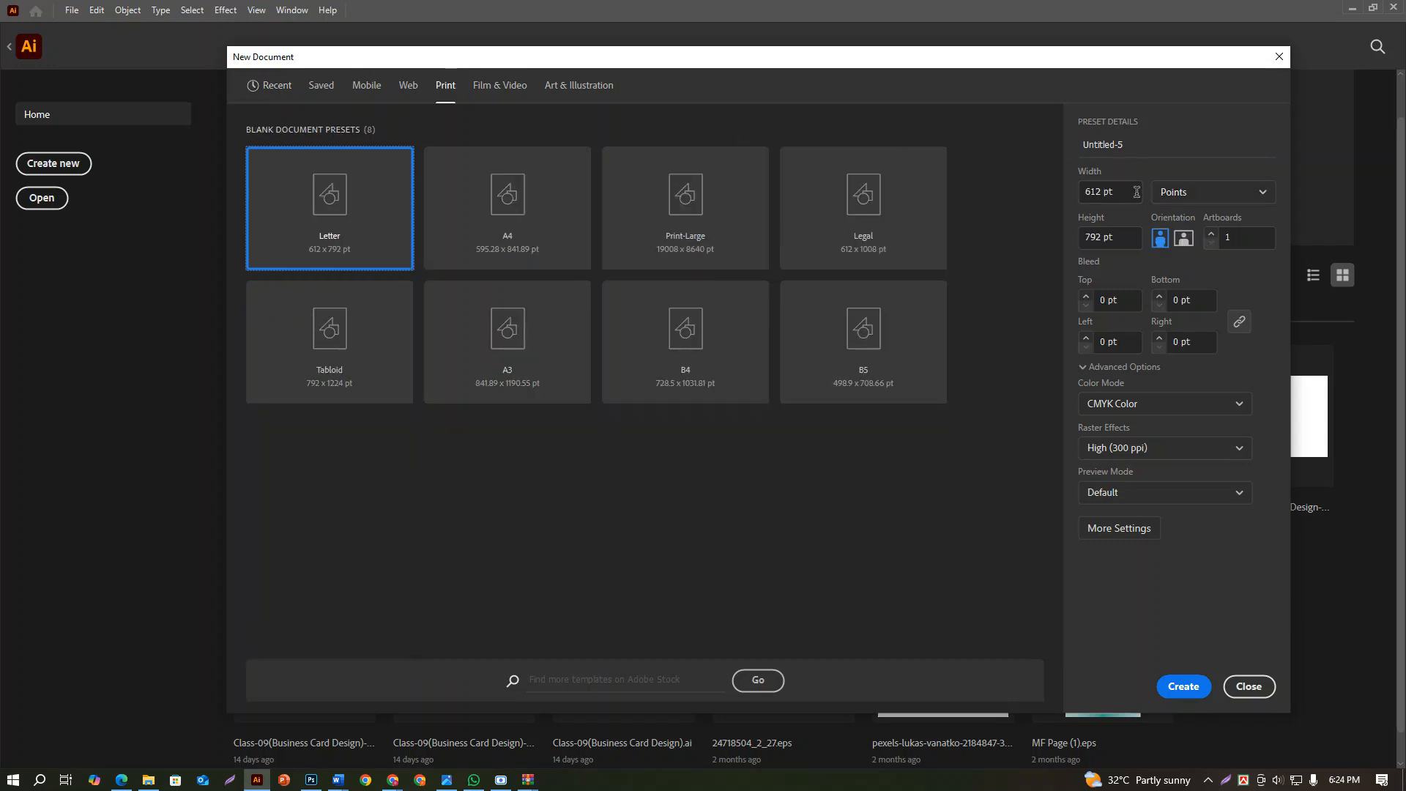
pyautogui.click(1174, 193)
pyautogui.click(1181, 308)
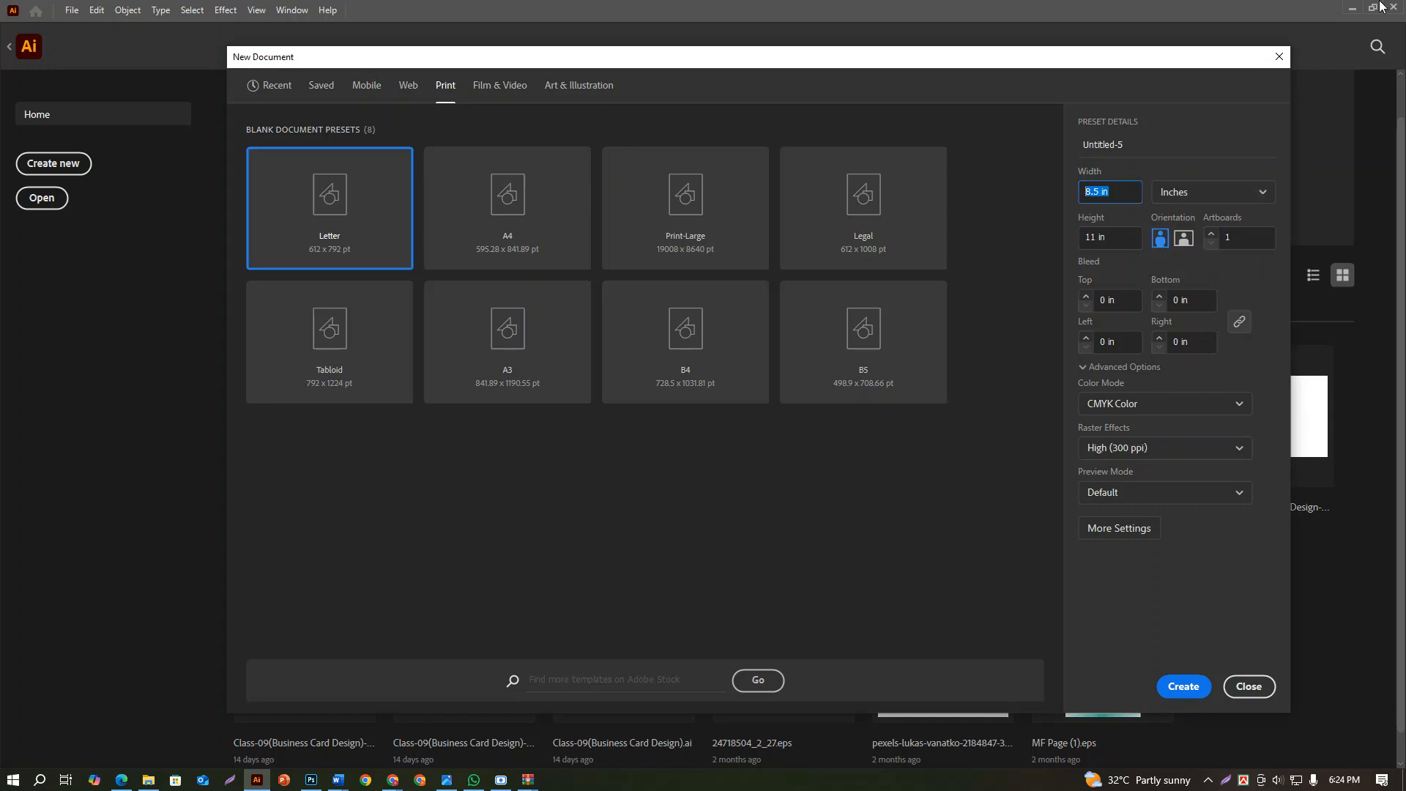
pyautogui.write('1.375')
pyautogui.click(1074, 240)
pyautogui.write('5')
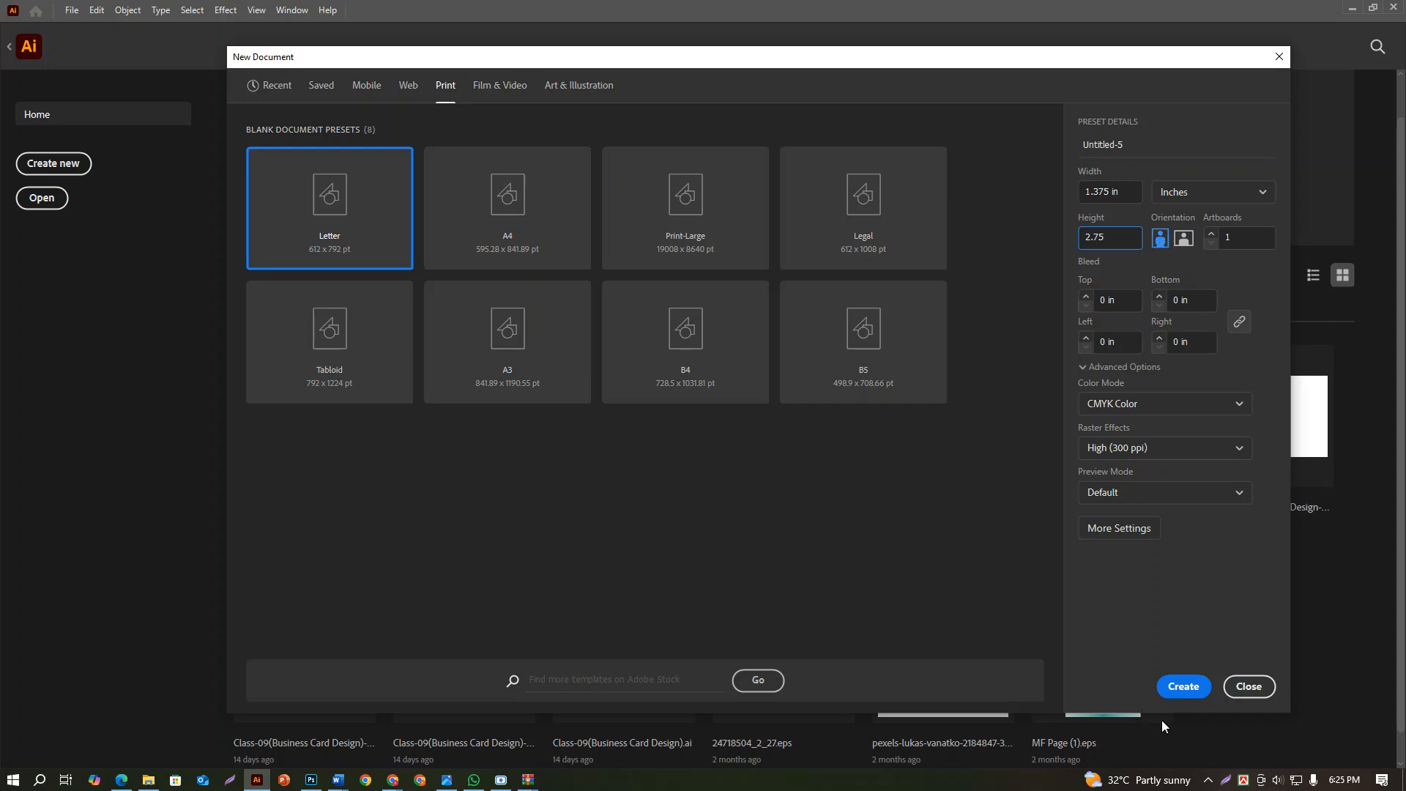
pyautogui.click(1182, 686)
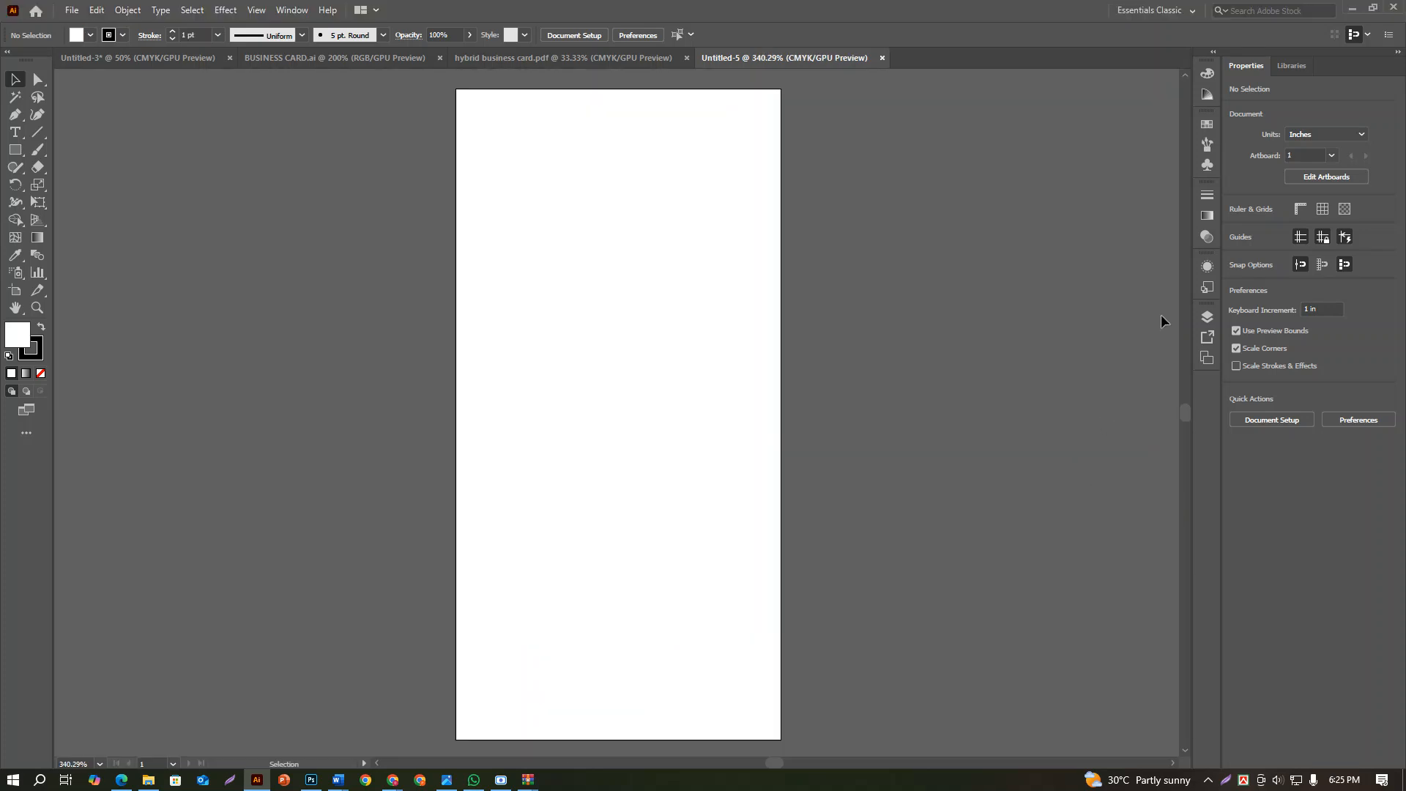
# Add a second artboard of the same size beside the first and leave artboard editing
pyautogui.click(1326, 177)
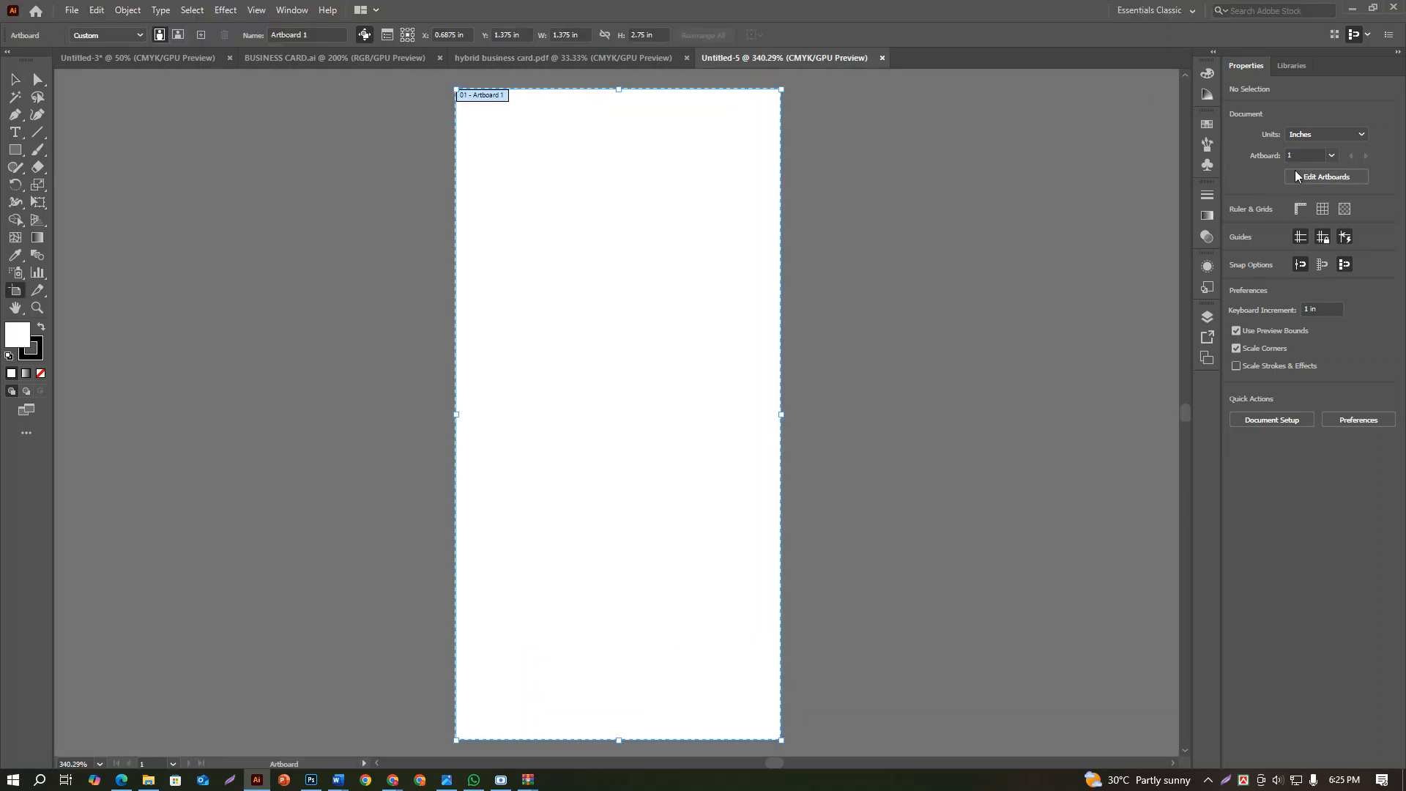
pyautogui.click(1353, 214)
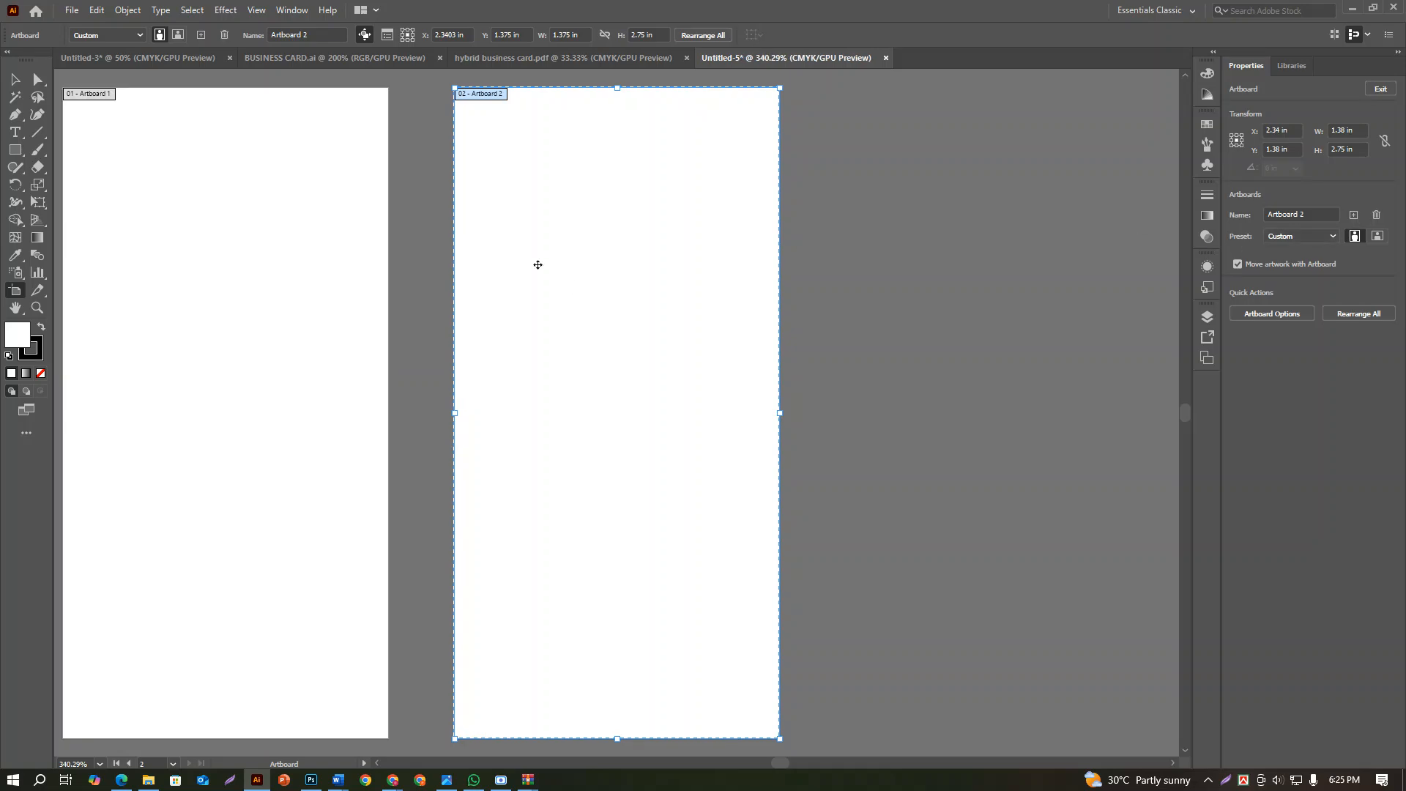
pyautogui.click(16, 79)
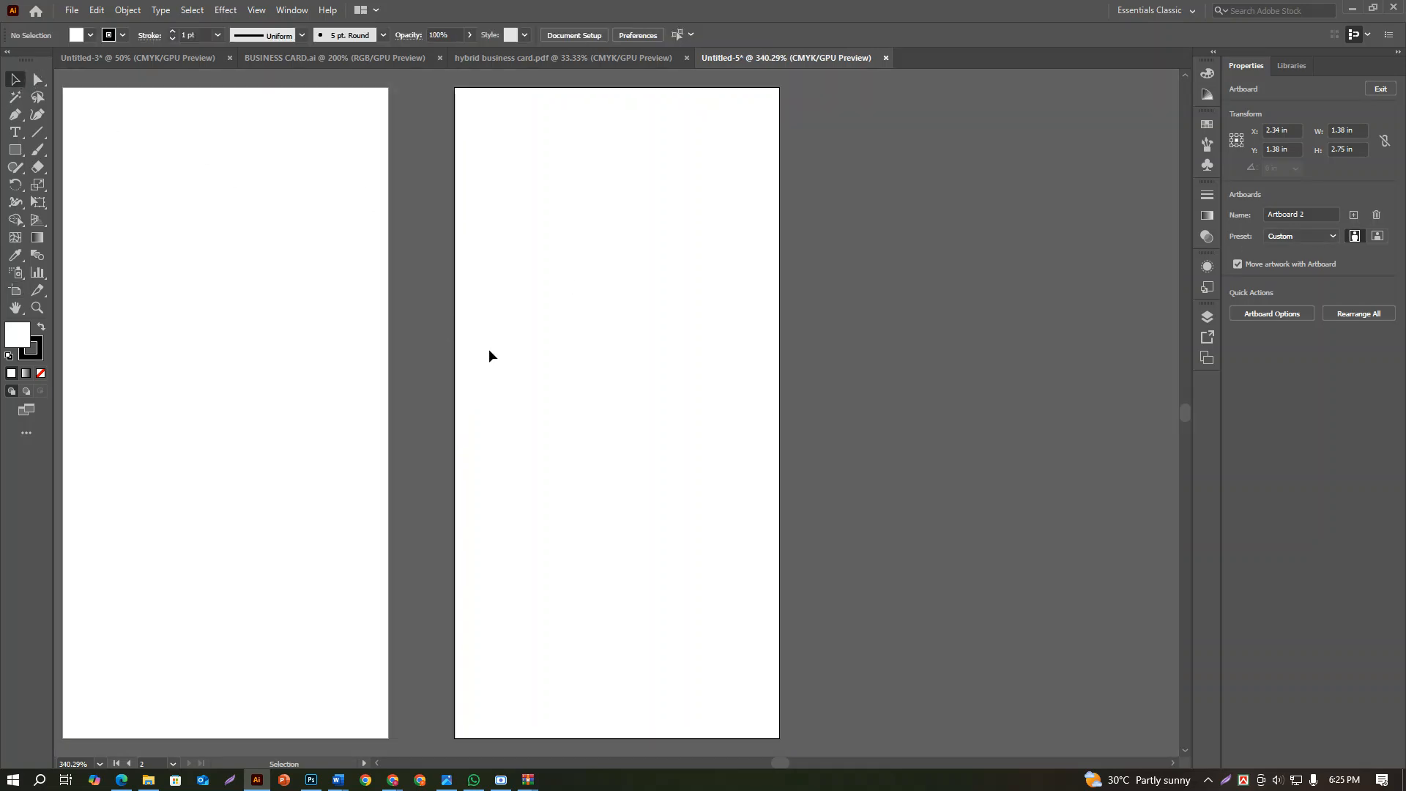
# Set the document bleed to 0.125 in on all four sides
pyautogui.scroll(-3, 489, 355)
pyautogui.click(72, 11)
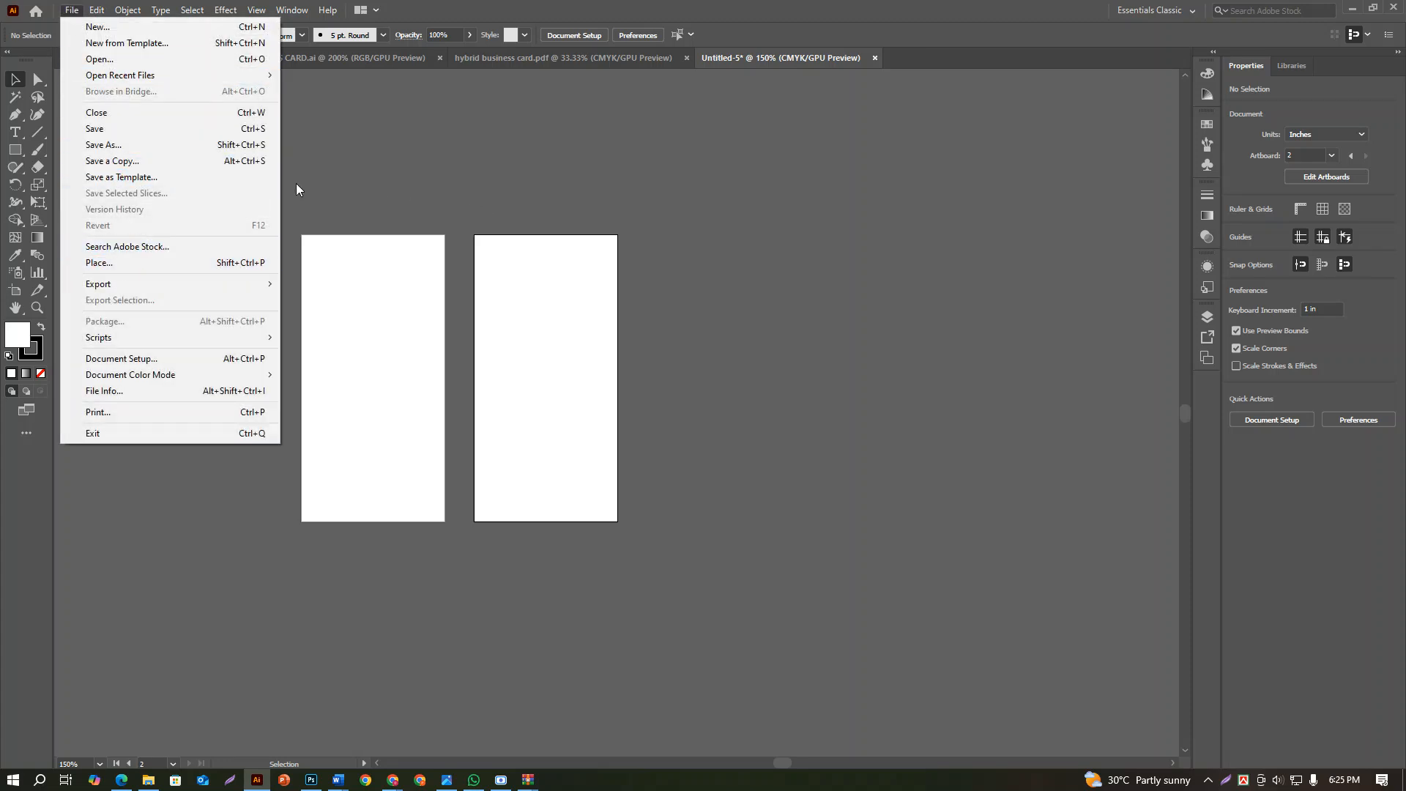
pyautogui.click(119, 359)
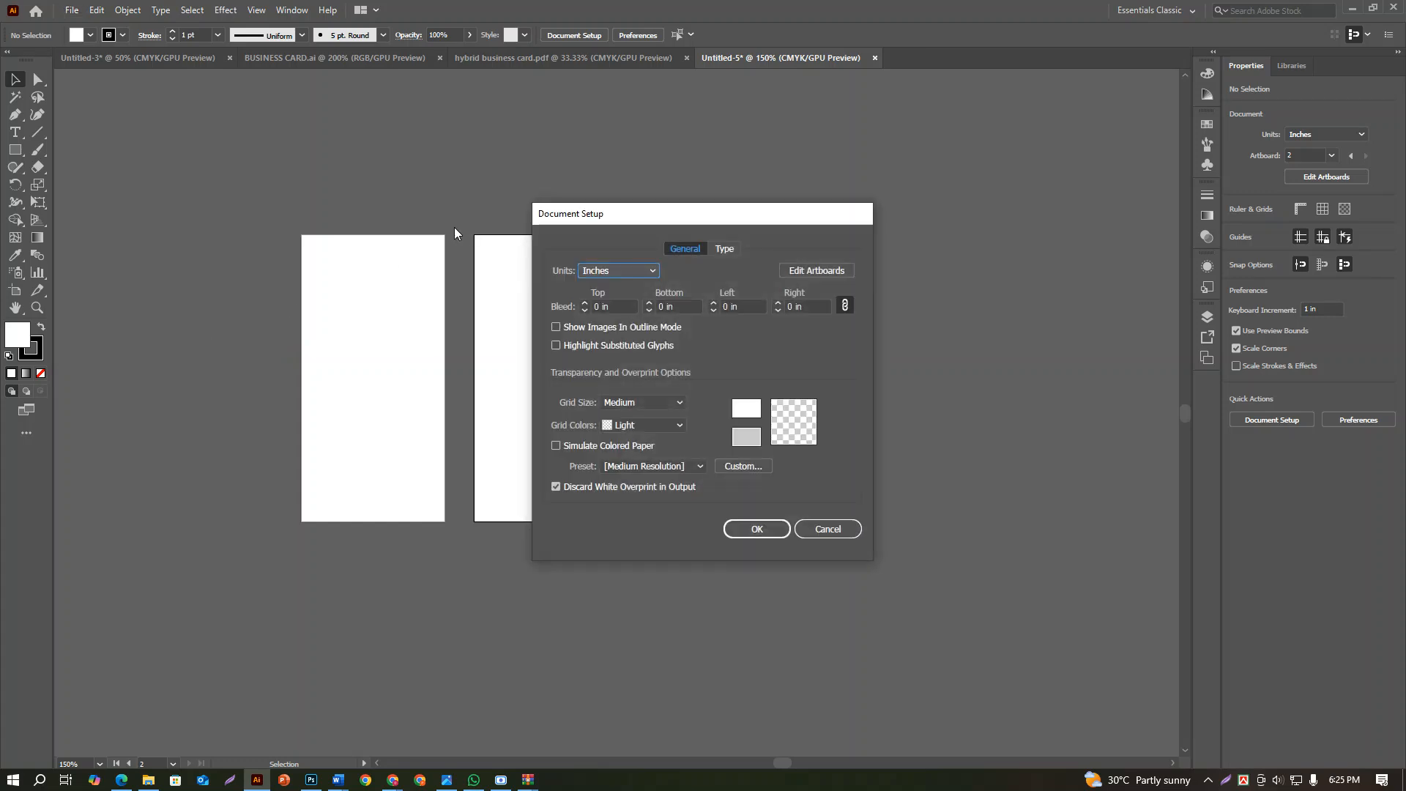
pyautogui.click(584, 302)
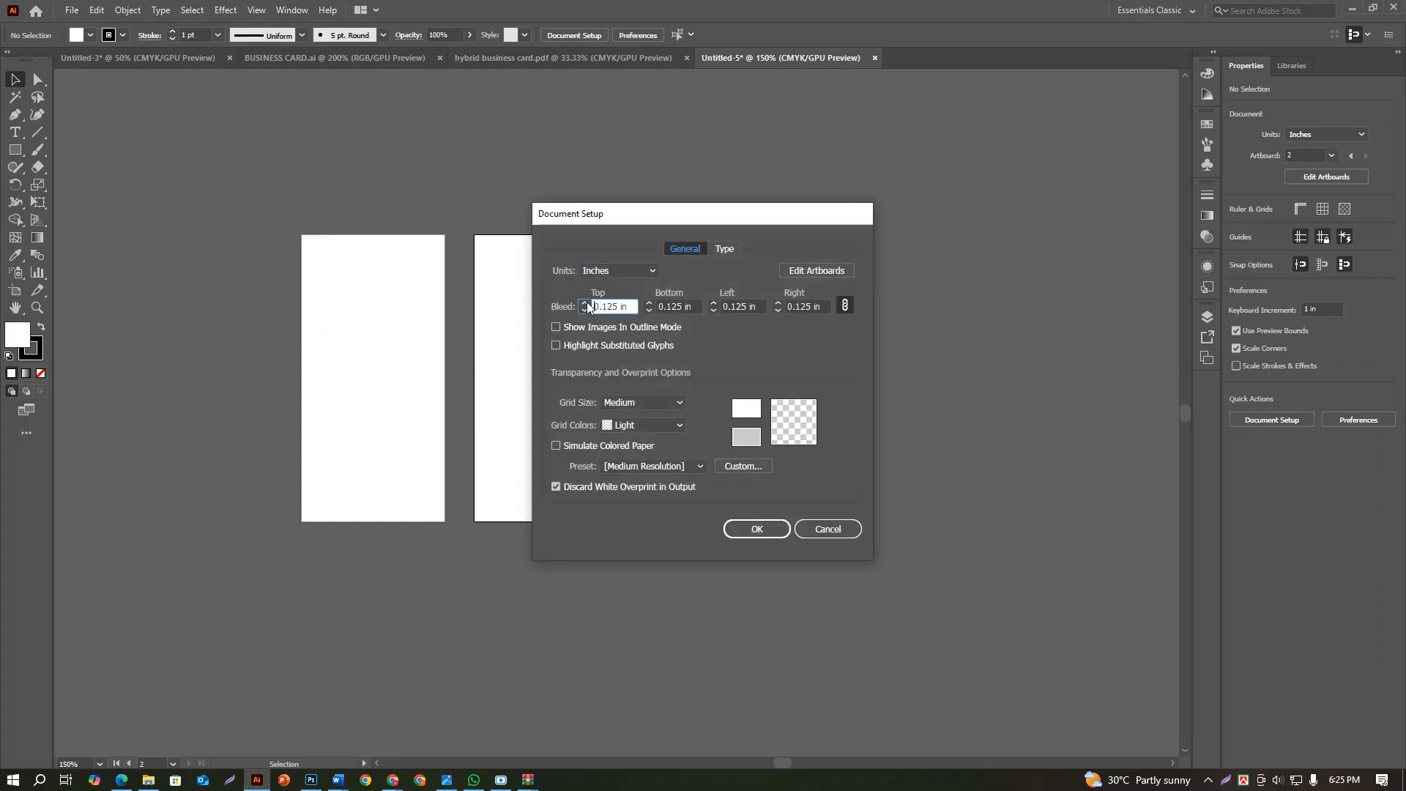
pyautogui.click(757, 529)
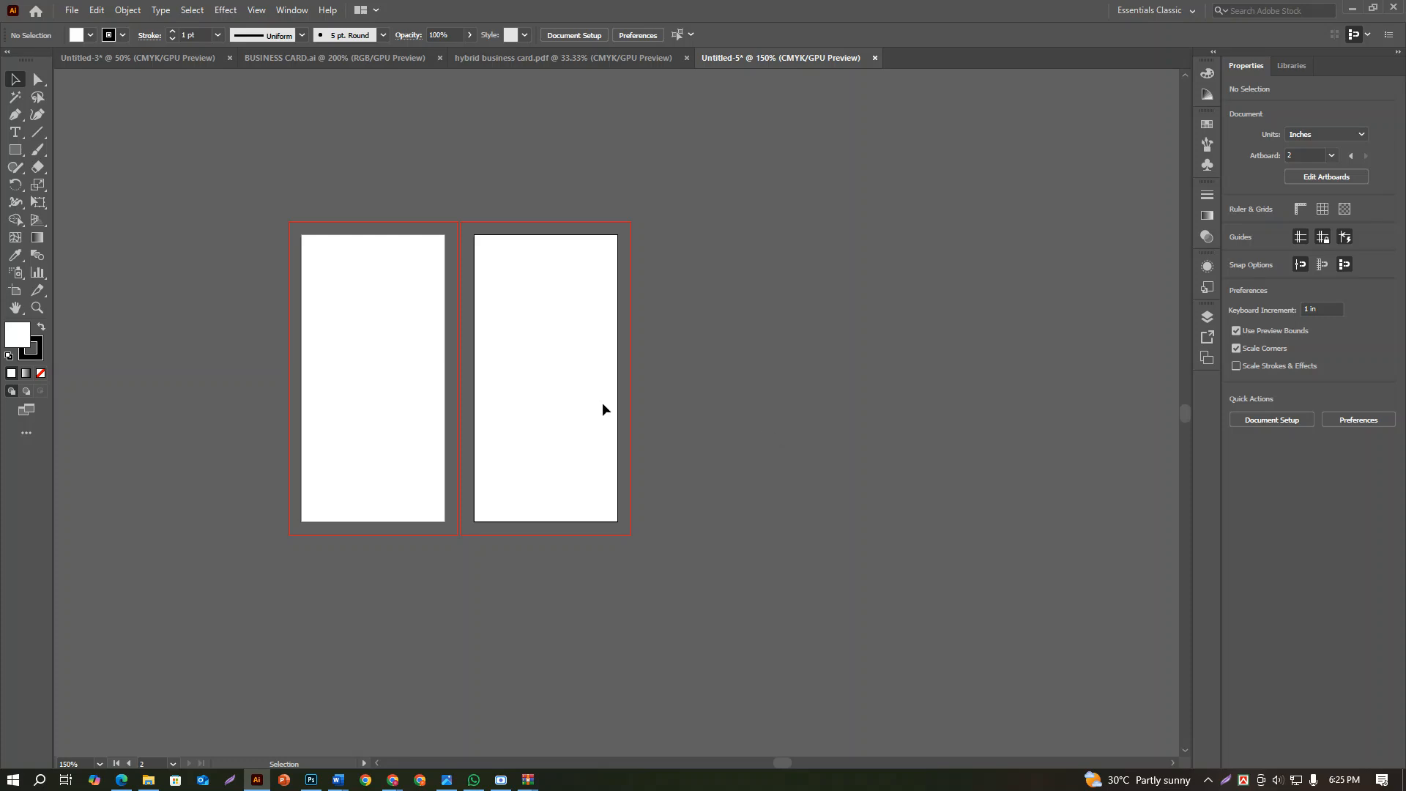
# Draw a rectangle about 1.39 by 2.74 in over the first artboard
pyautogui.scroll(3, 433, 378)
pyautogui.scroll(-1, 433, 378)
pyautogui.moveTo(432, 379); pyautogui.dragTo(650, 446)
pyautogui.scroll(-2, 577, 440)
pyautogui.scroll(1, 585, 418)
pyautogui.scroll(2, 584, 419)
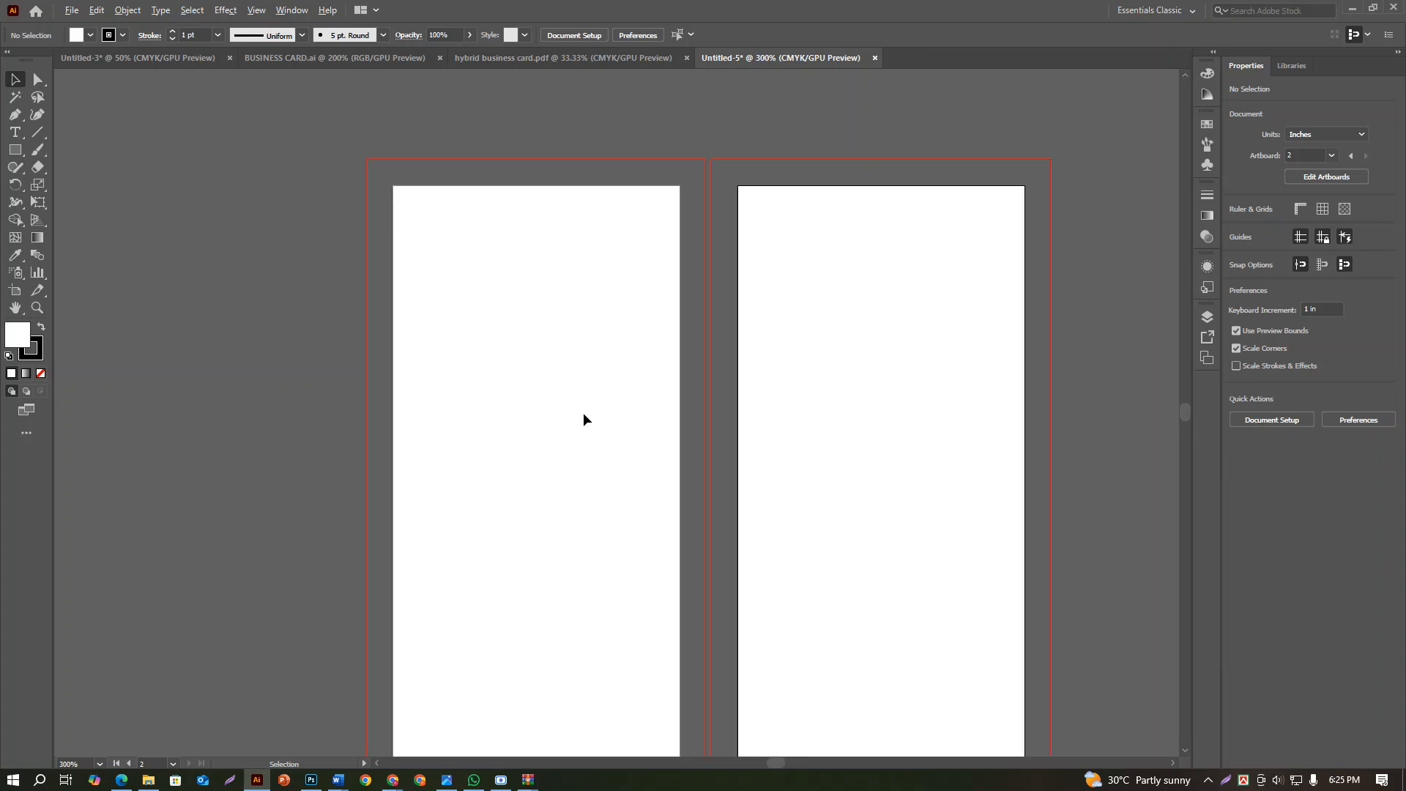
pyautogui.scroll(-1, 511, 322)
pyautogui.click(14, 150)
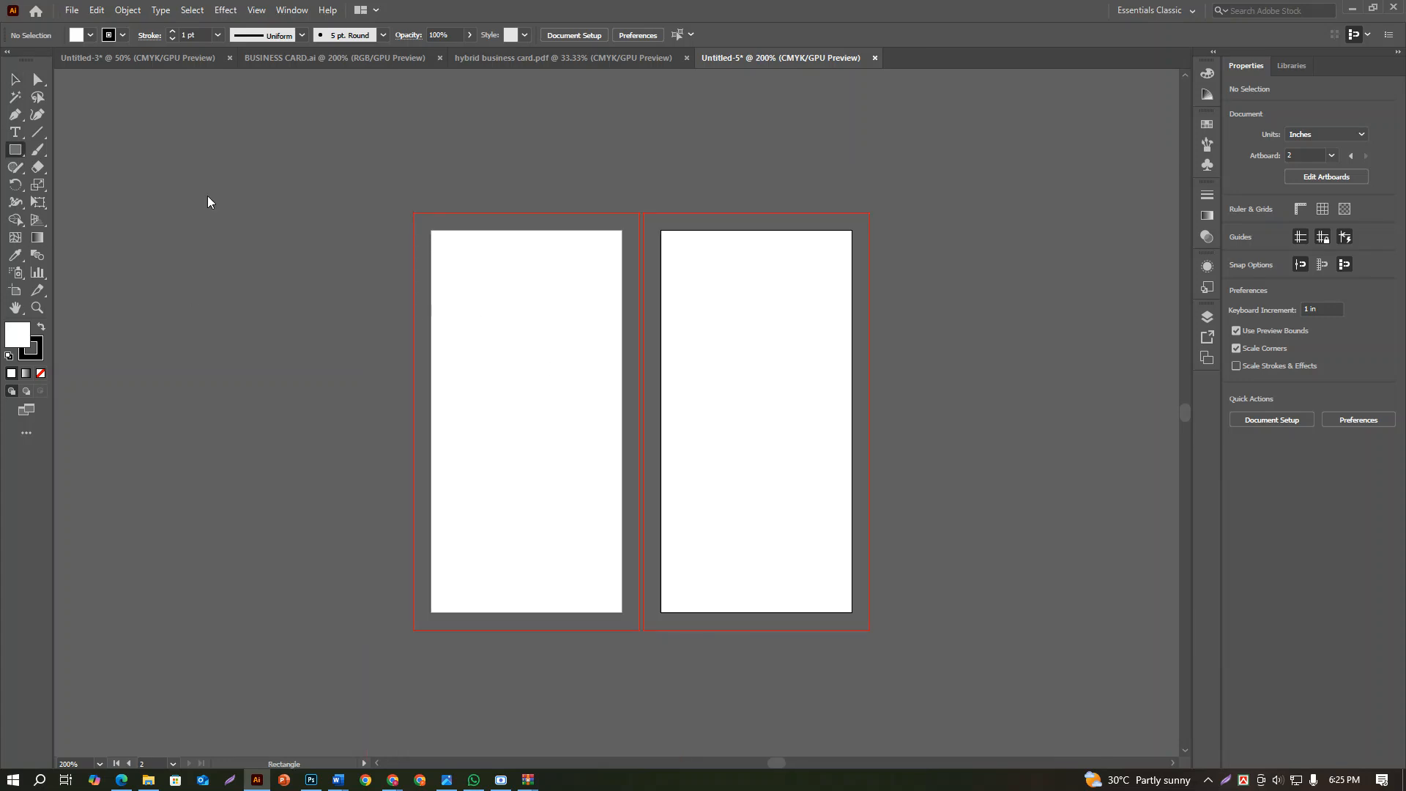
pyautogui.moveTo(433, 232); pyautogui.dragTo(622, 610)
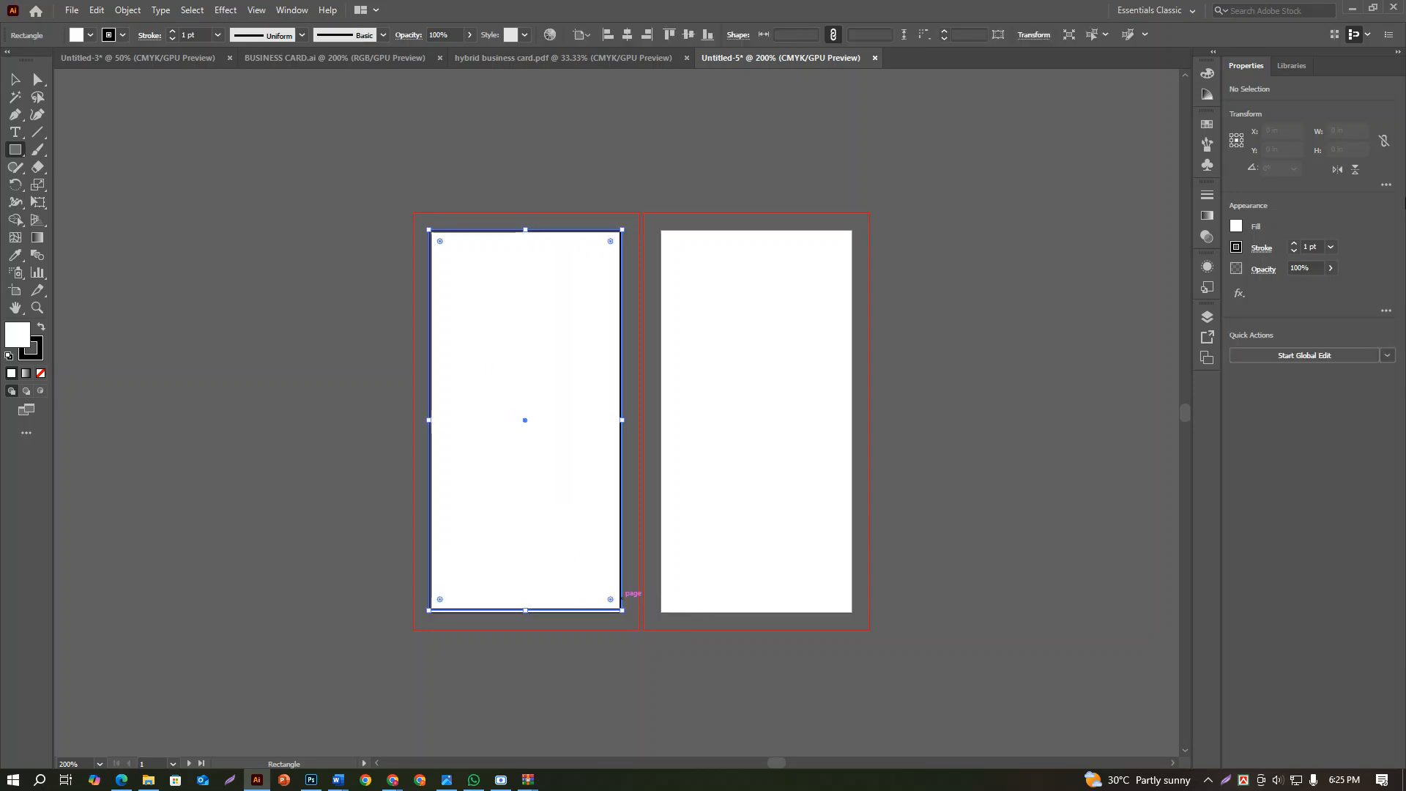
# Set the rectangle's width to 1.375 in and its height to 2.75 in
pyautogui.click(1360, 130)
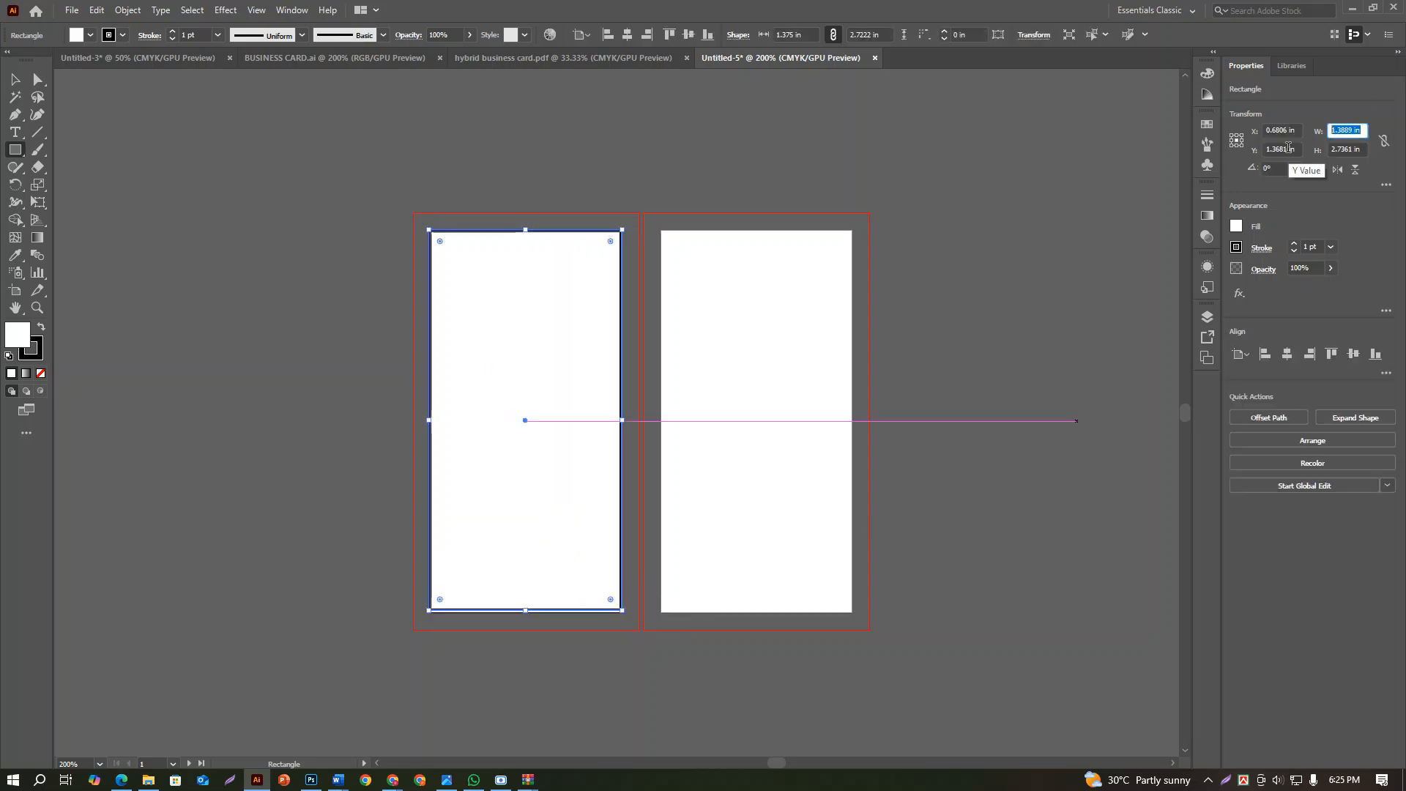
pyautogui.write('1')
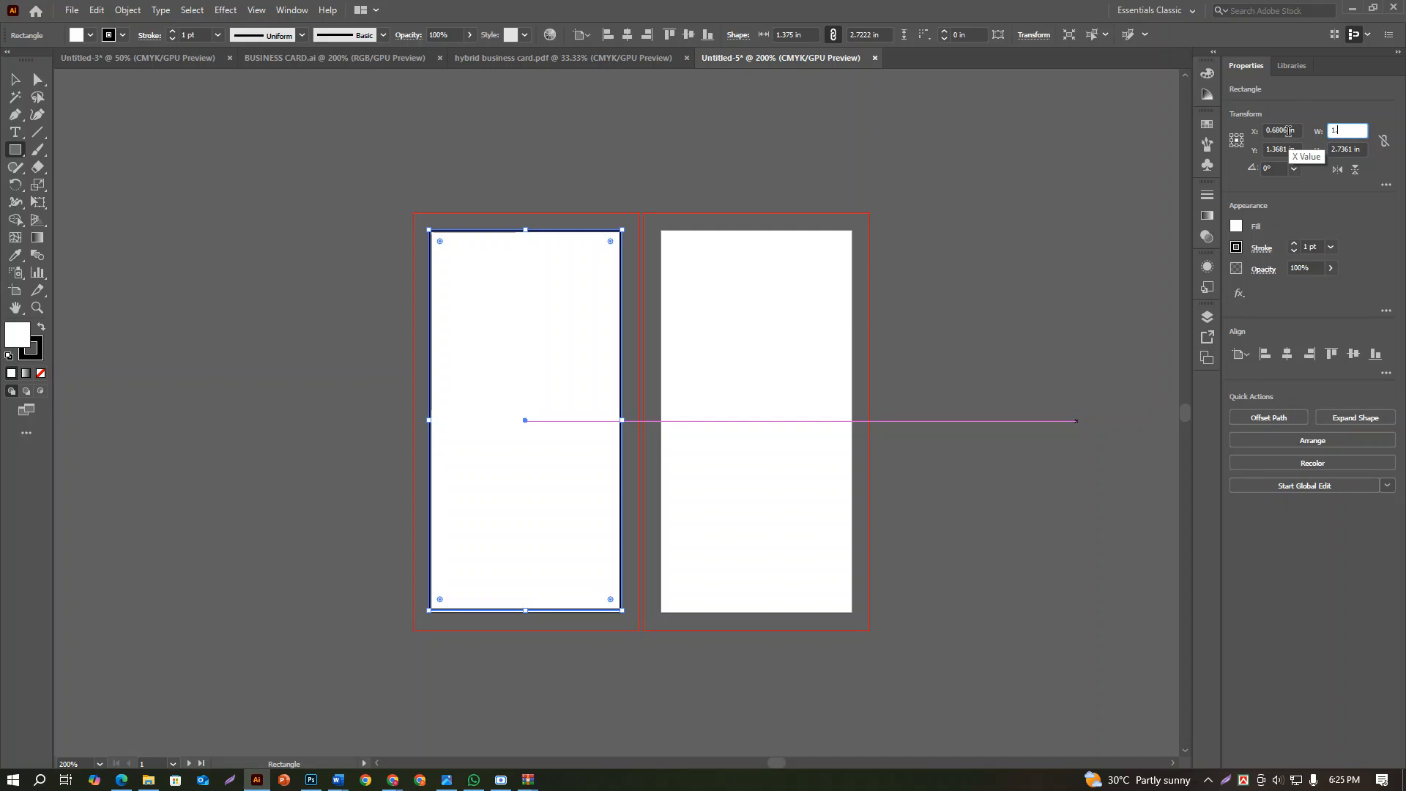
pyautogui.write('.375')
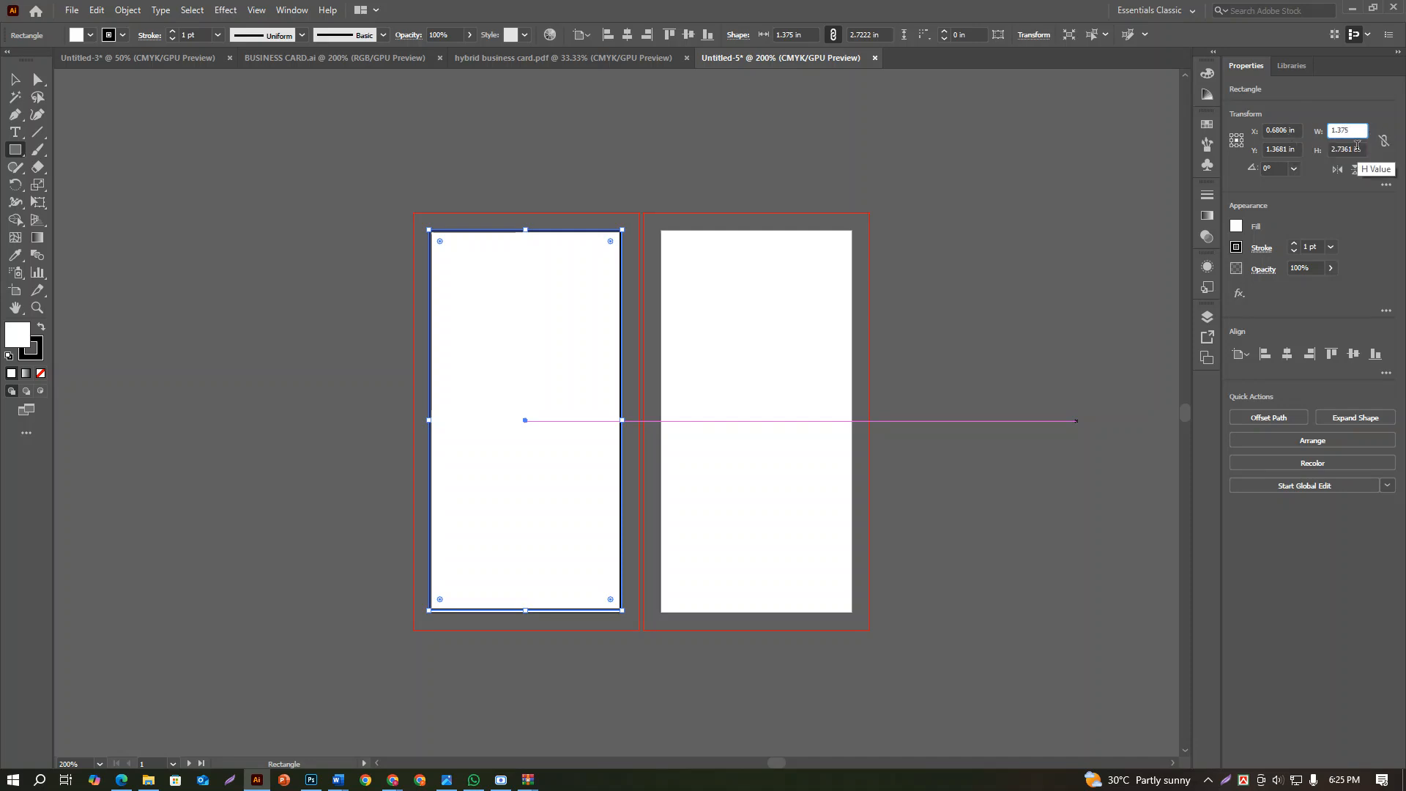
pyautogui.click(1359, 149)
pyautogui.click(1360, 149)
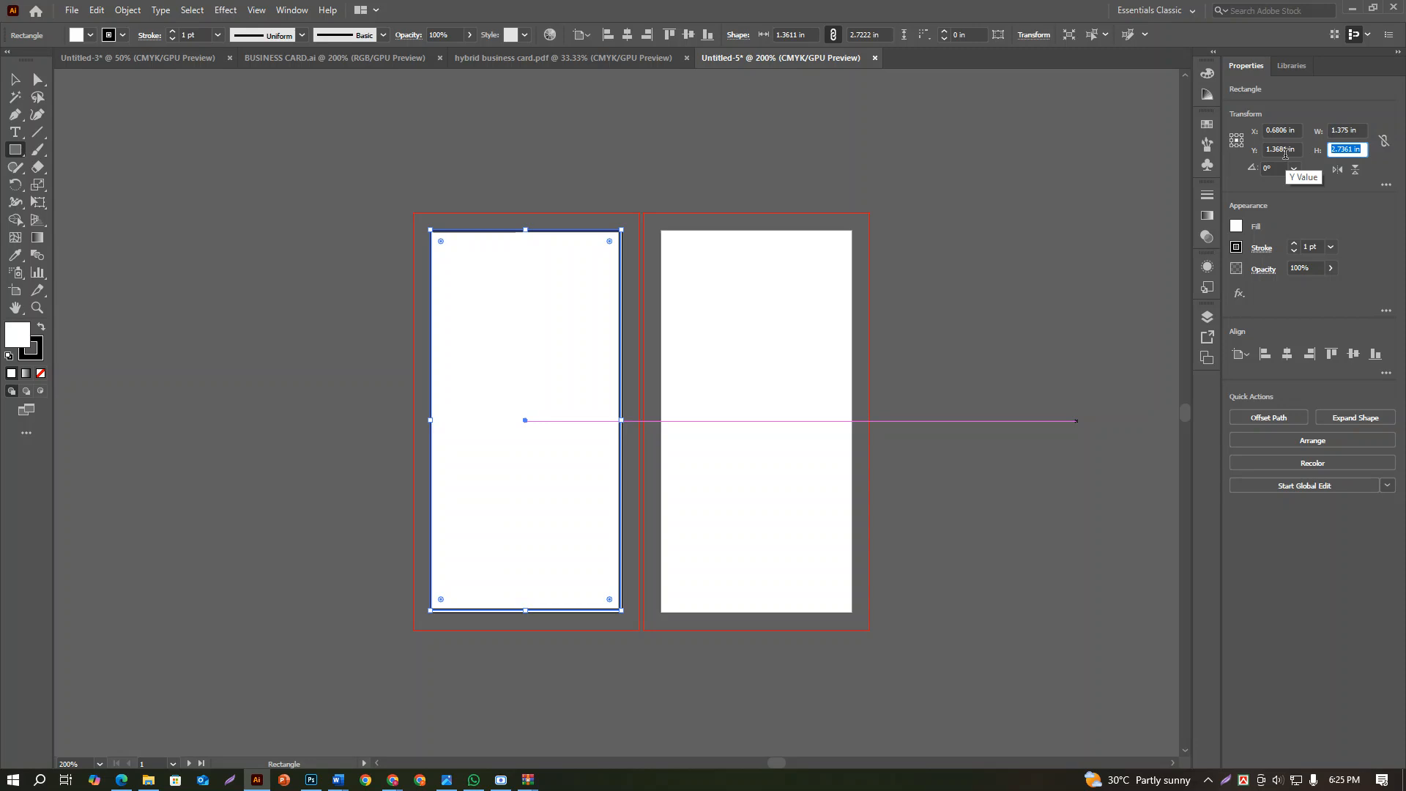
pyautogui.write('2.75')
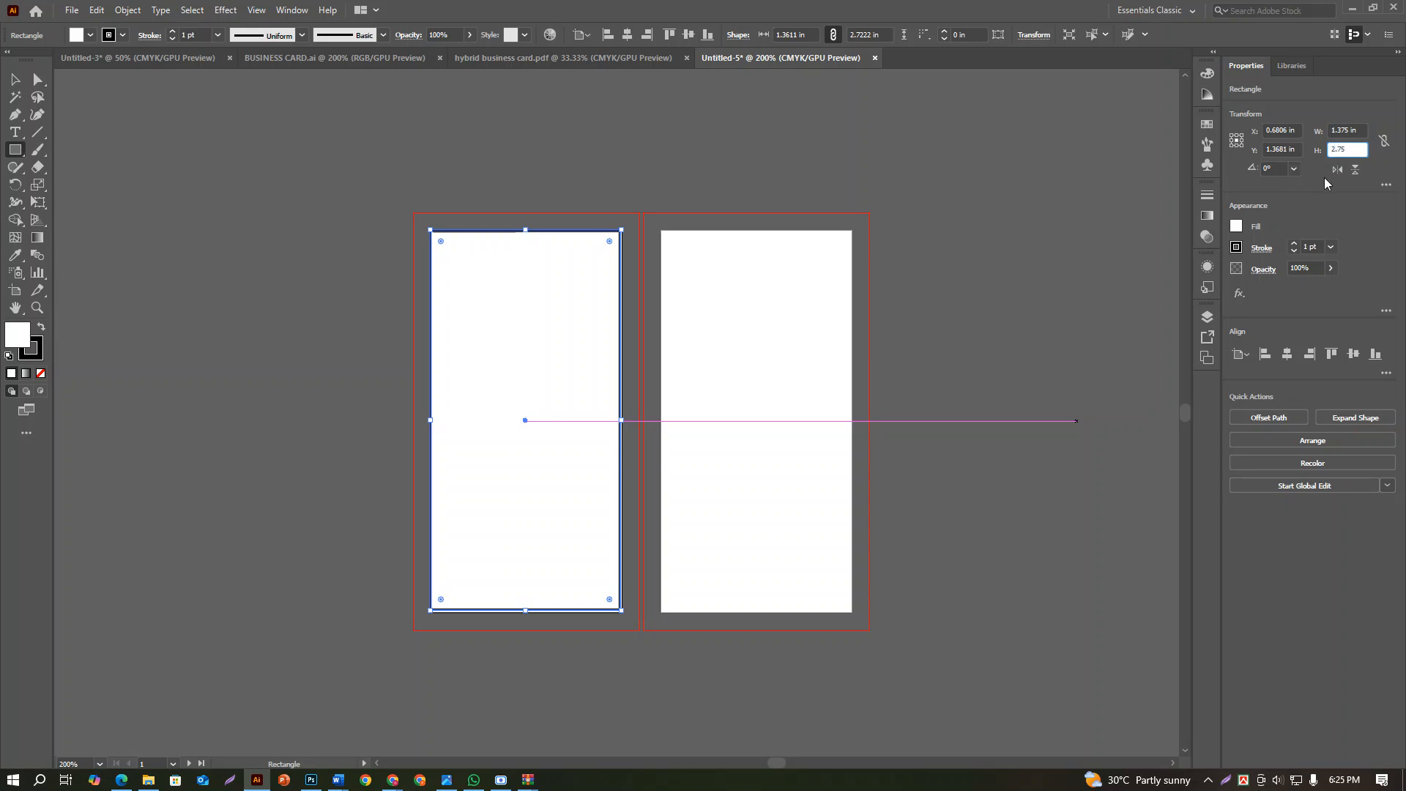
pyautogui.press('Return')
# Center the rectangle horizontally and vertically on the first artboard
pyautogui.click(27, 74)
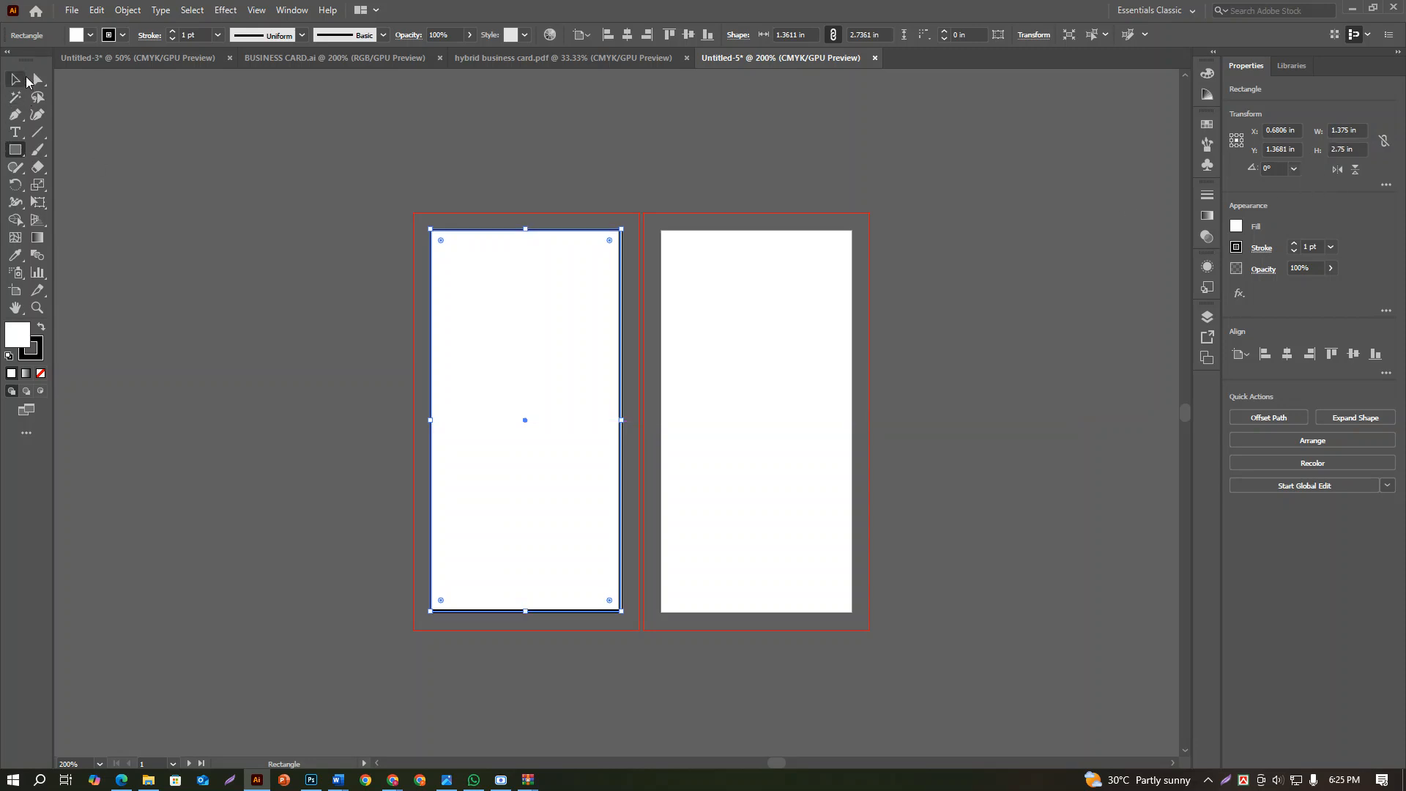
pyautogui.click(1287, 355)
pyautogui.click(1353, 354)
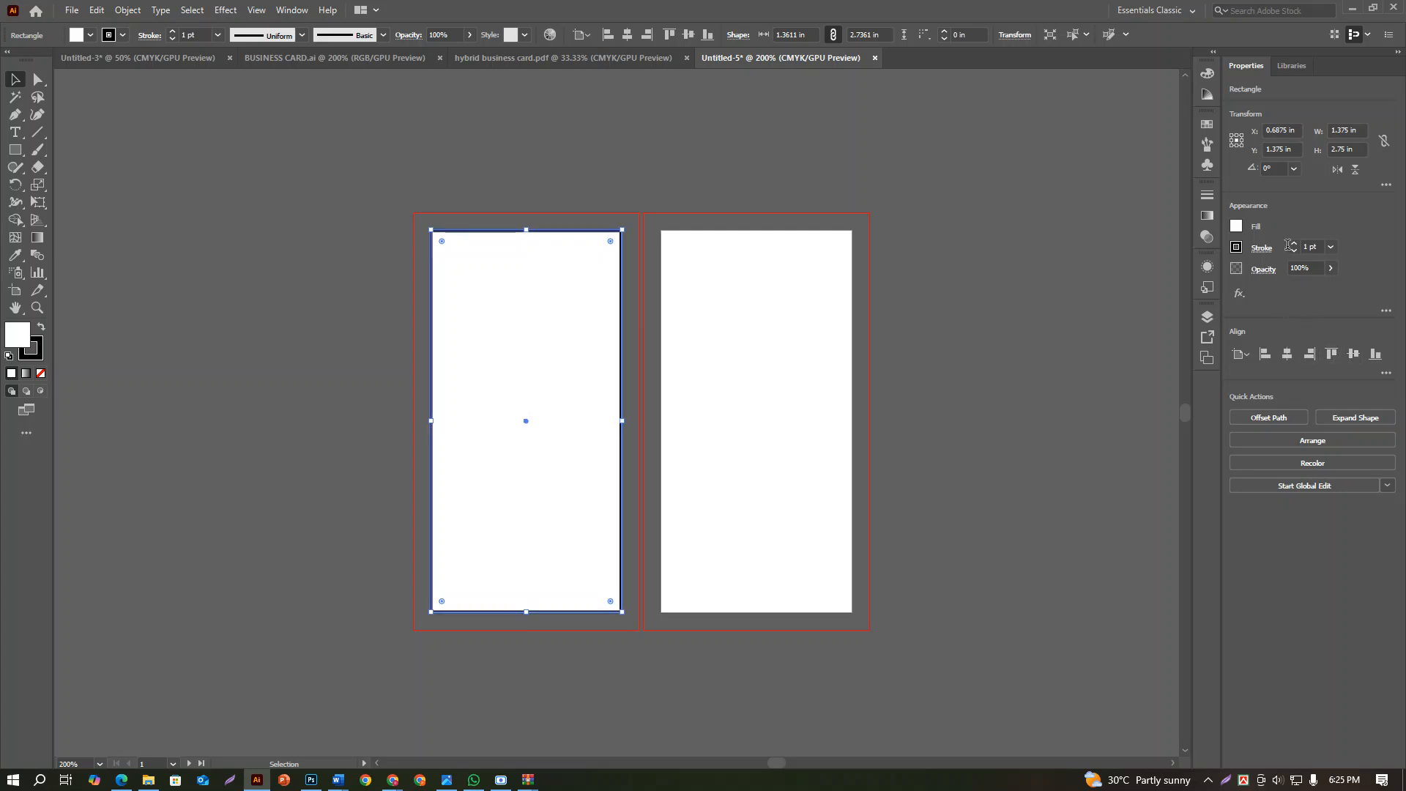
# Remove the rectangle's stroke and fill it with yellow
pyautogui.click(1294, 252)
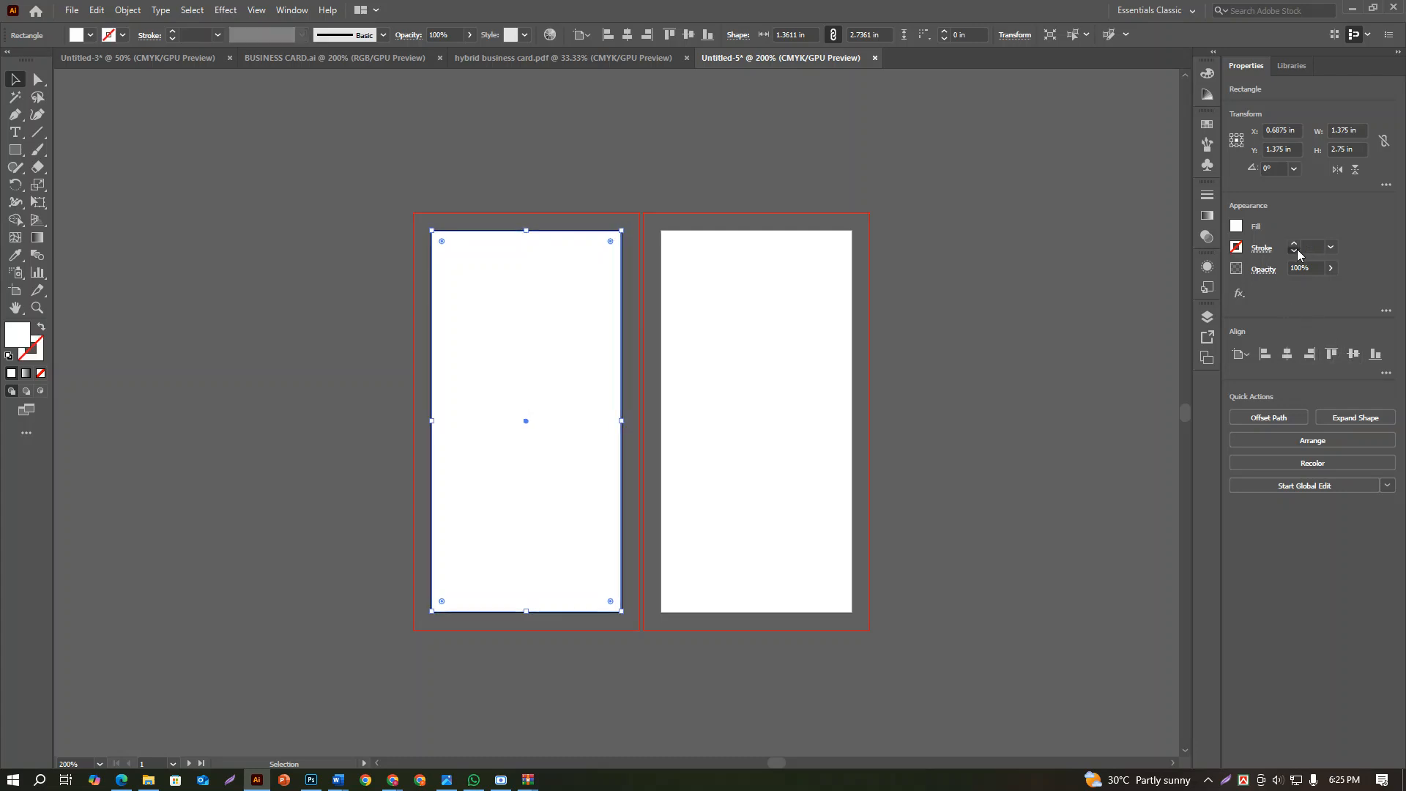
pyautogui.click(1206, 268)
pyautogui.click(1128, 279)
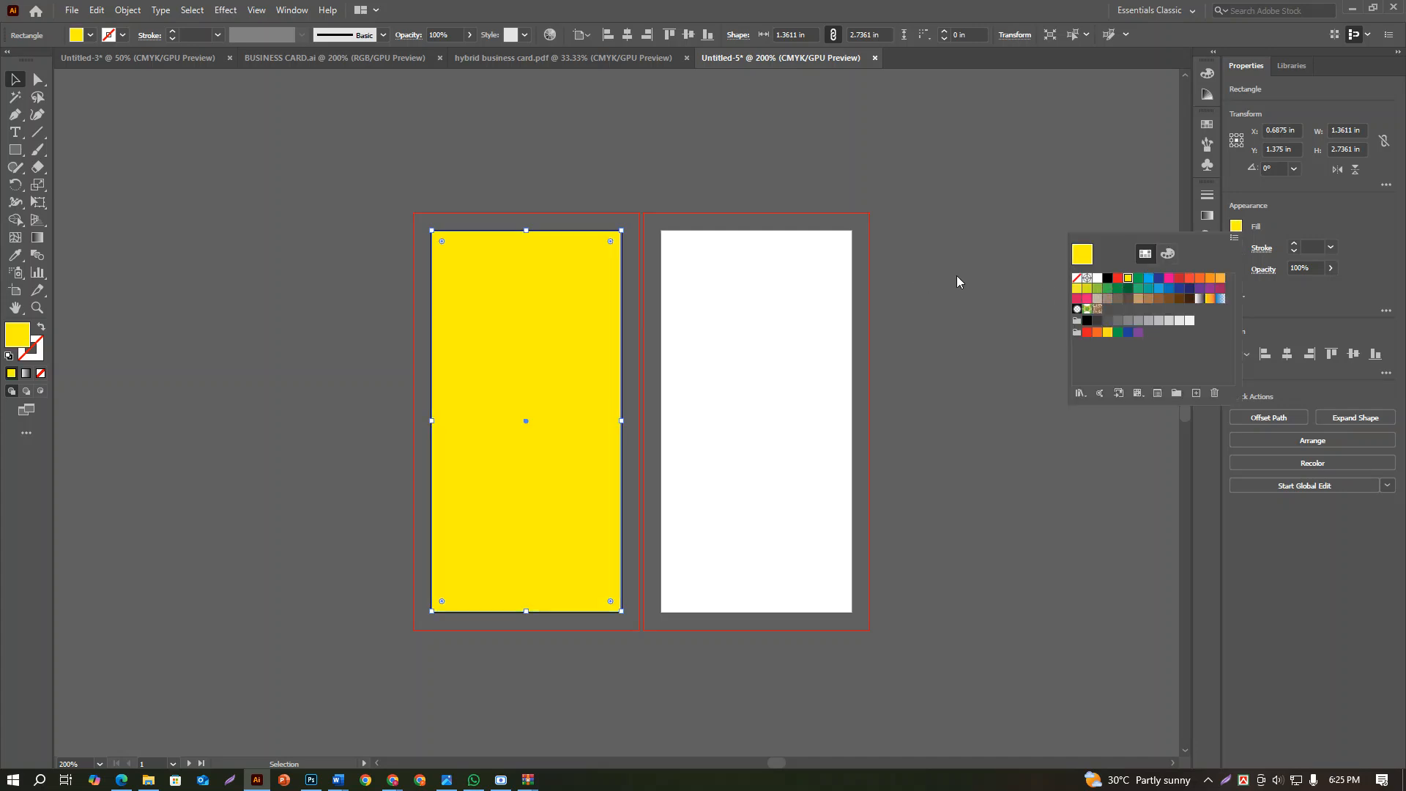
pyautogui.click(1363, 246)
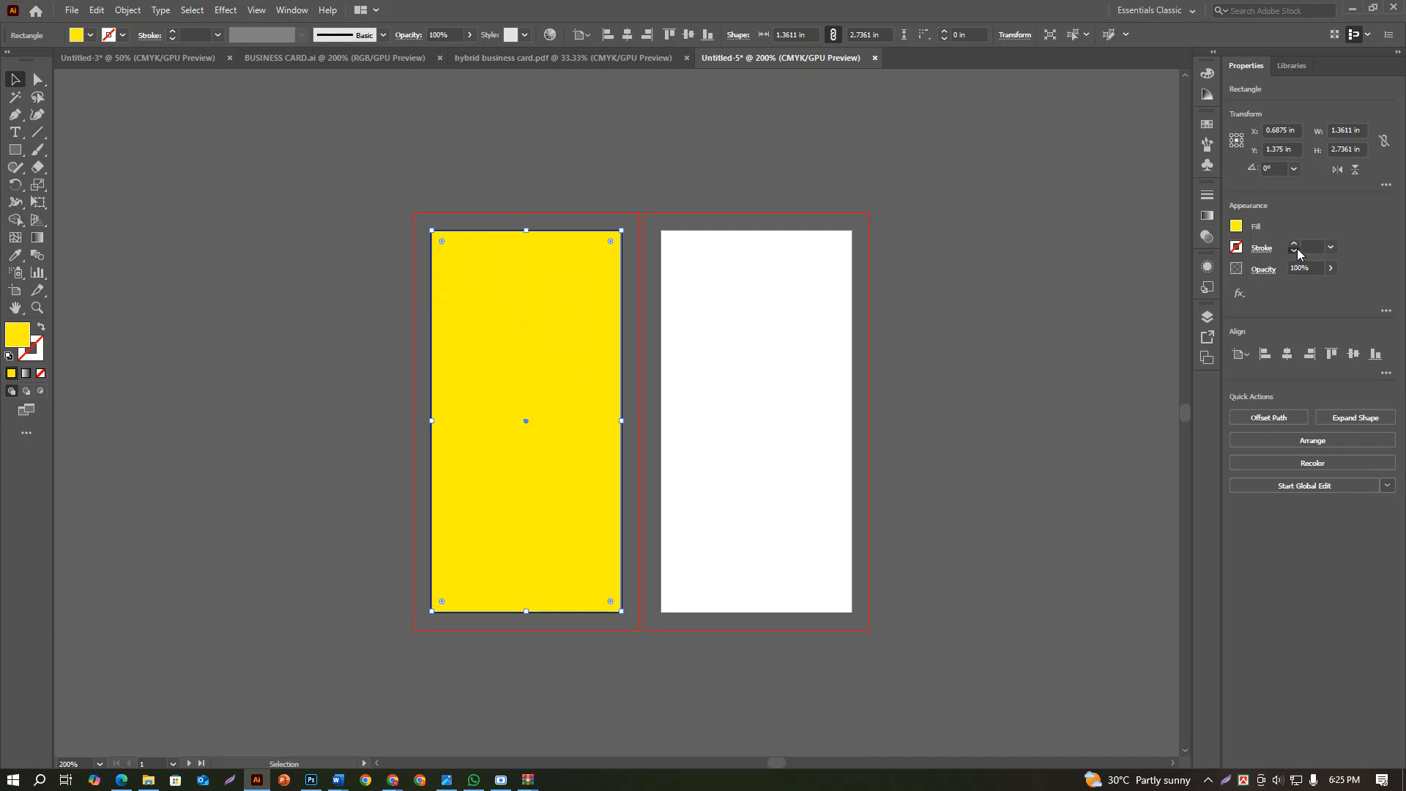
pyautogui.click(1067, 261)
pyautogui.click(507, 328)
# Offset the yellow rectangle's path by -0.125 in with mitered joins to make an inner safe-area rectangle
pyautogui.click(125, 10)
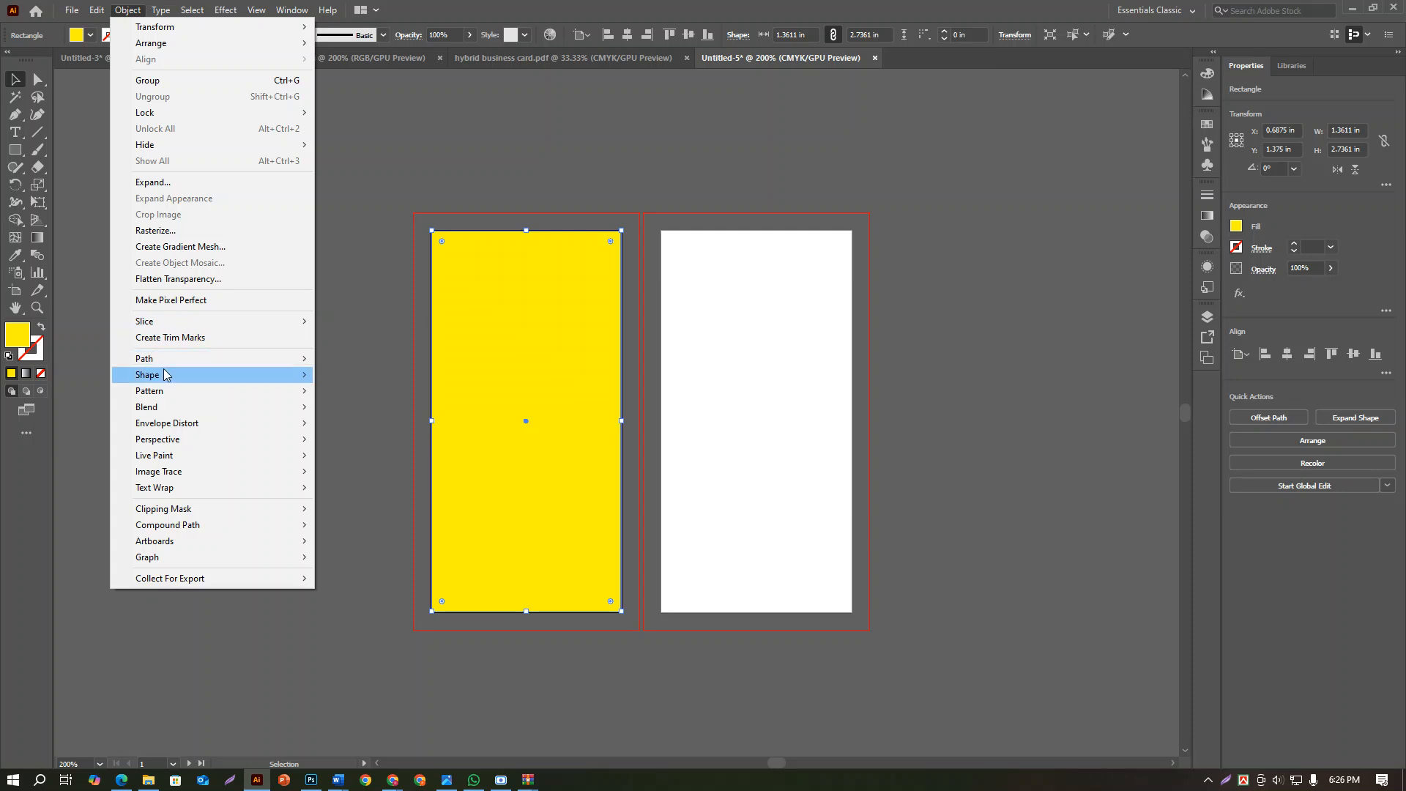
pyautogui.moveTo(170, 365)
pyautogui.click(449, 412)
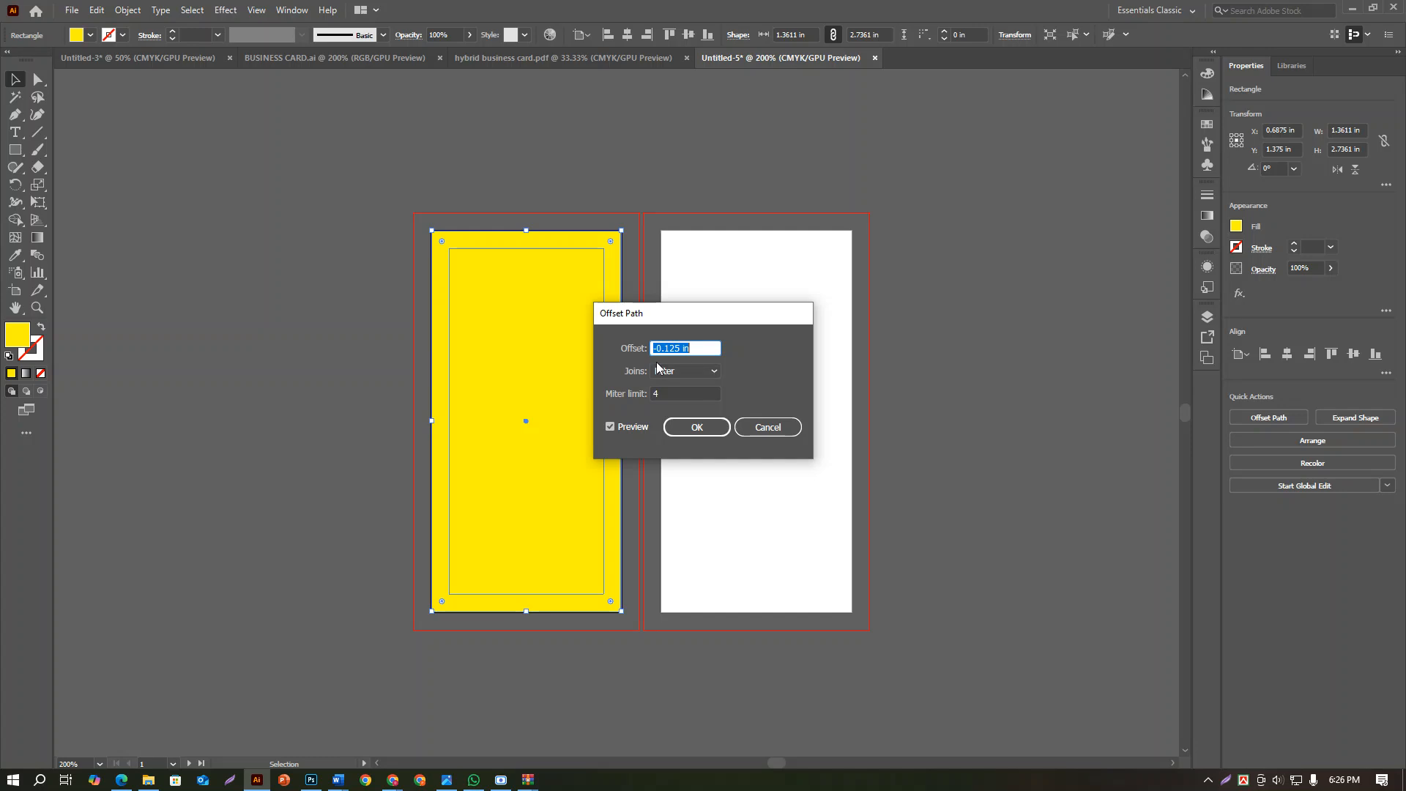
pyautogui.click(695, 427)
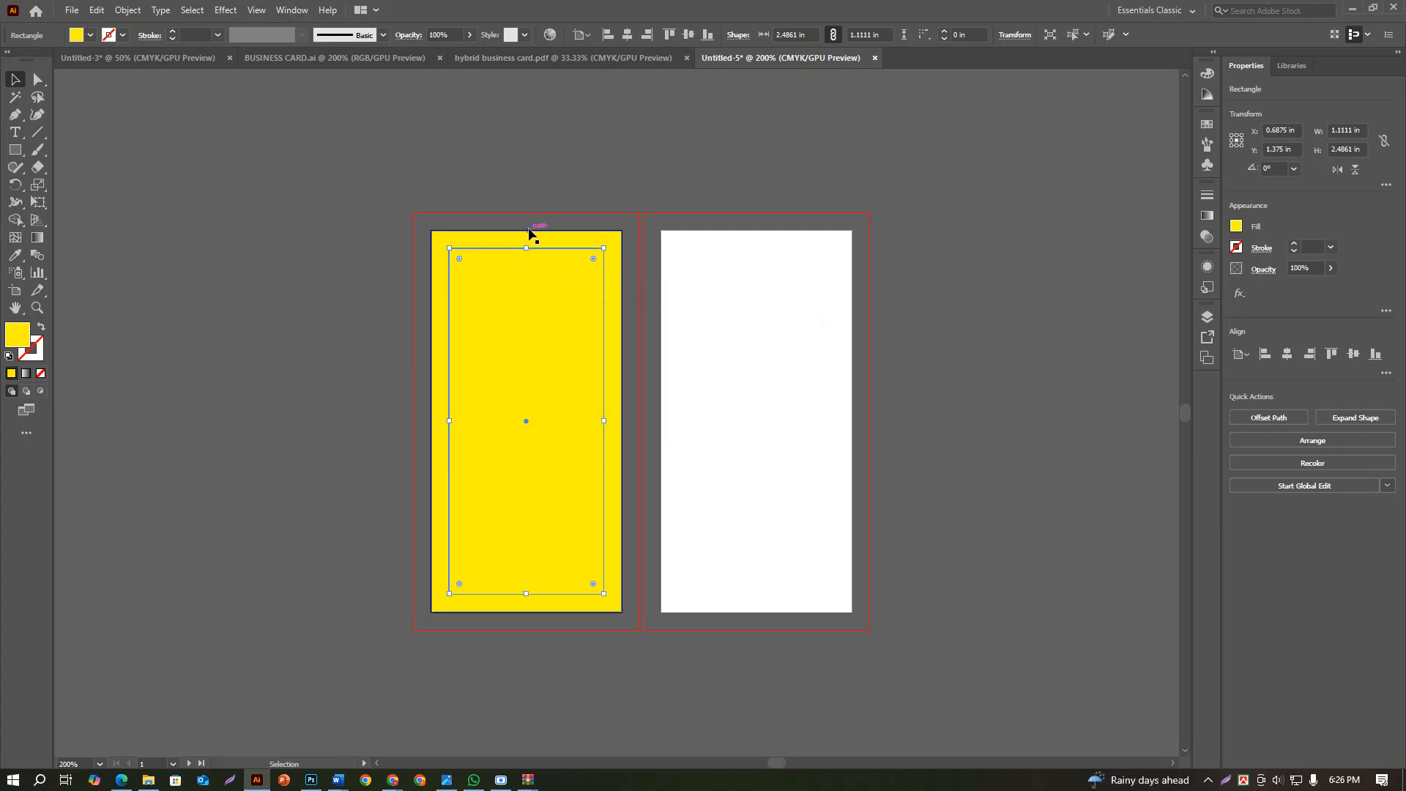
# Copy the outer and inner rectangles and paste them in the same position on the second artboard
pyautogui.moveTo(508, 185); pyautogui.dragTo(549, 356)
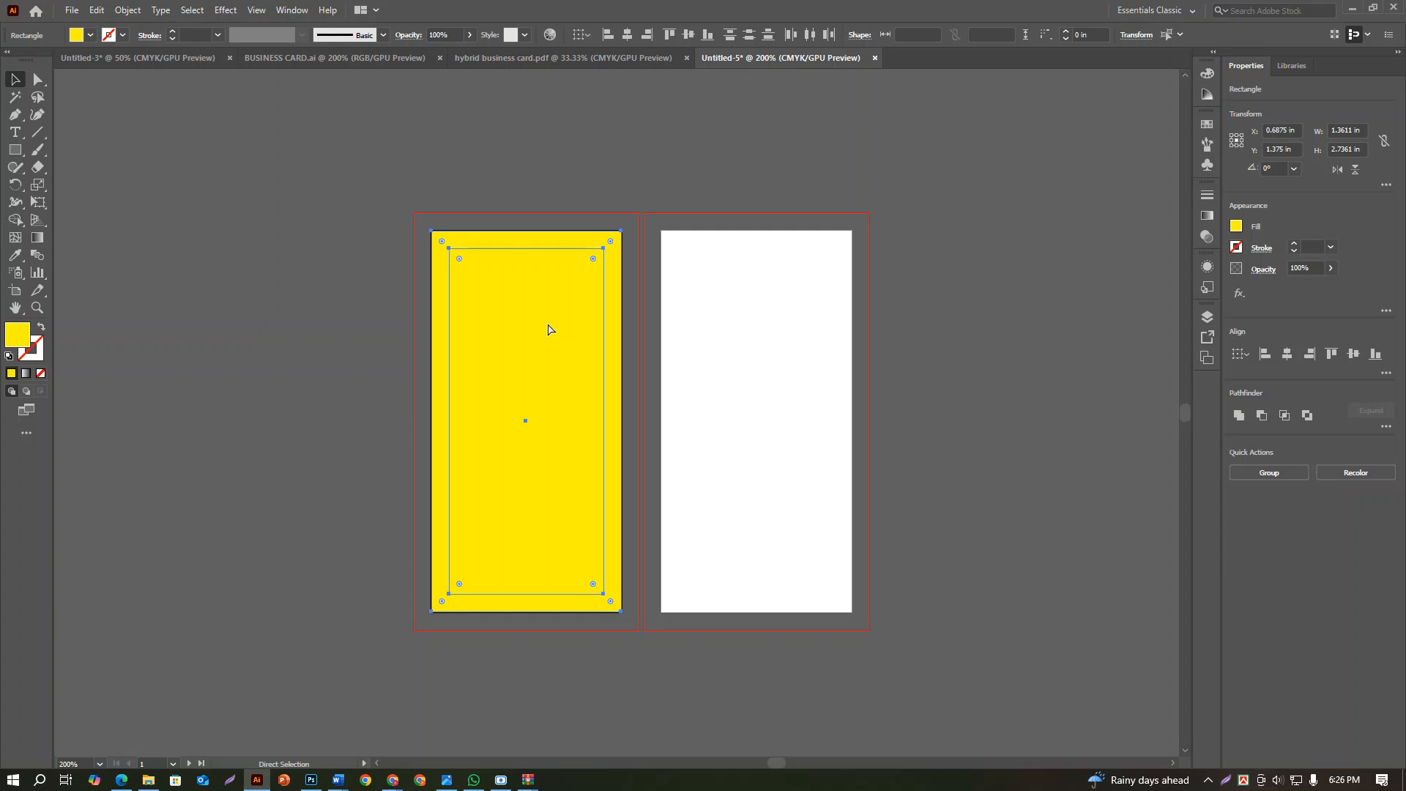
pyautogui.hotkey('ctrl', 'alt', 'shift', 'v')
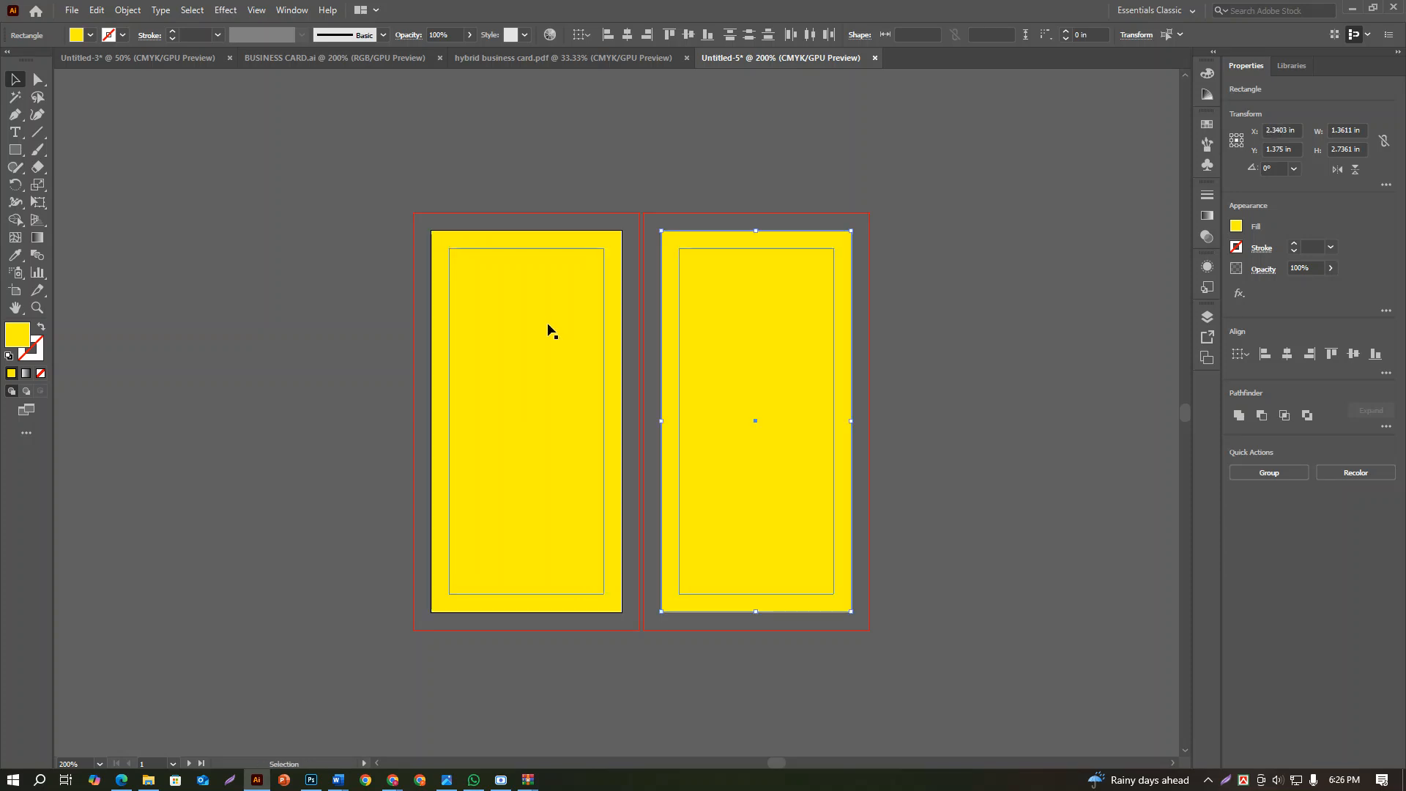
# Set the fill of the rectangles on both artboards to None and convert them into guides
pyautogui.moveTo(728, 458); pyautogui.dragTo(728, 460)
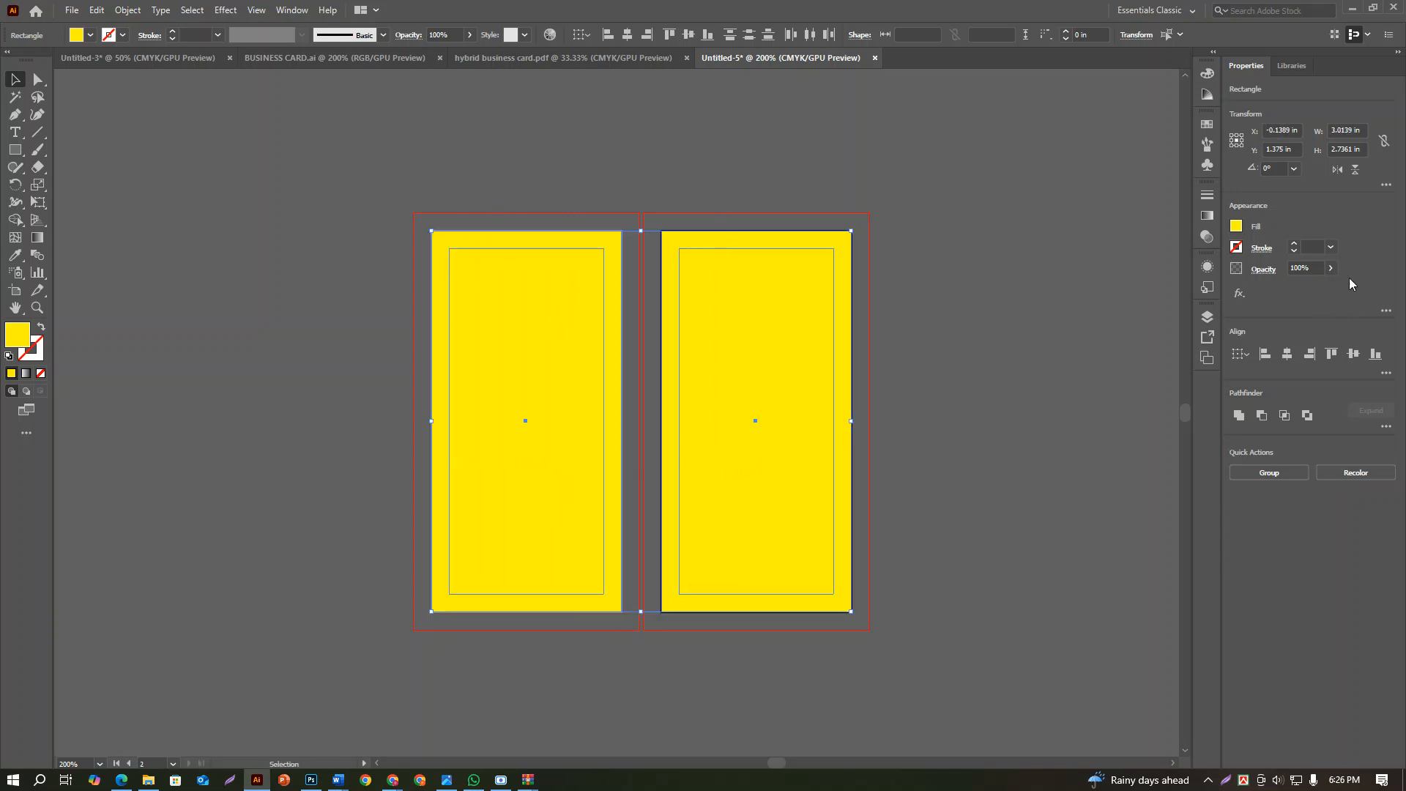
pyautogui.click(1236, 227)
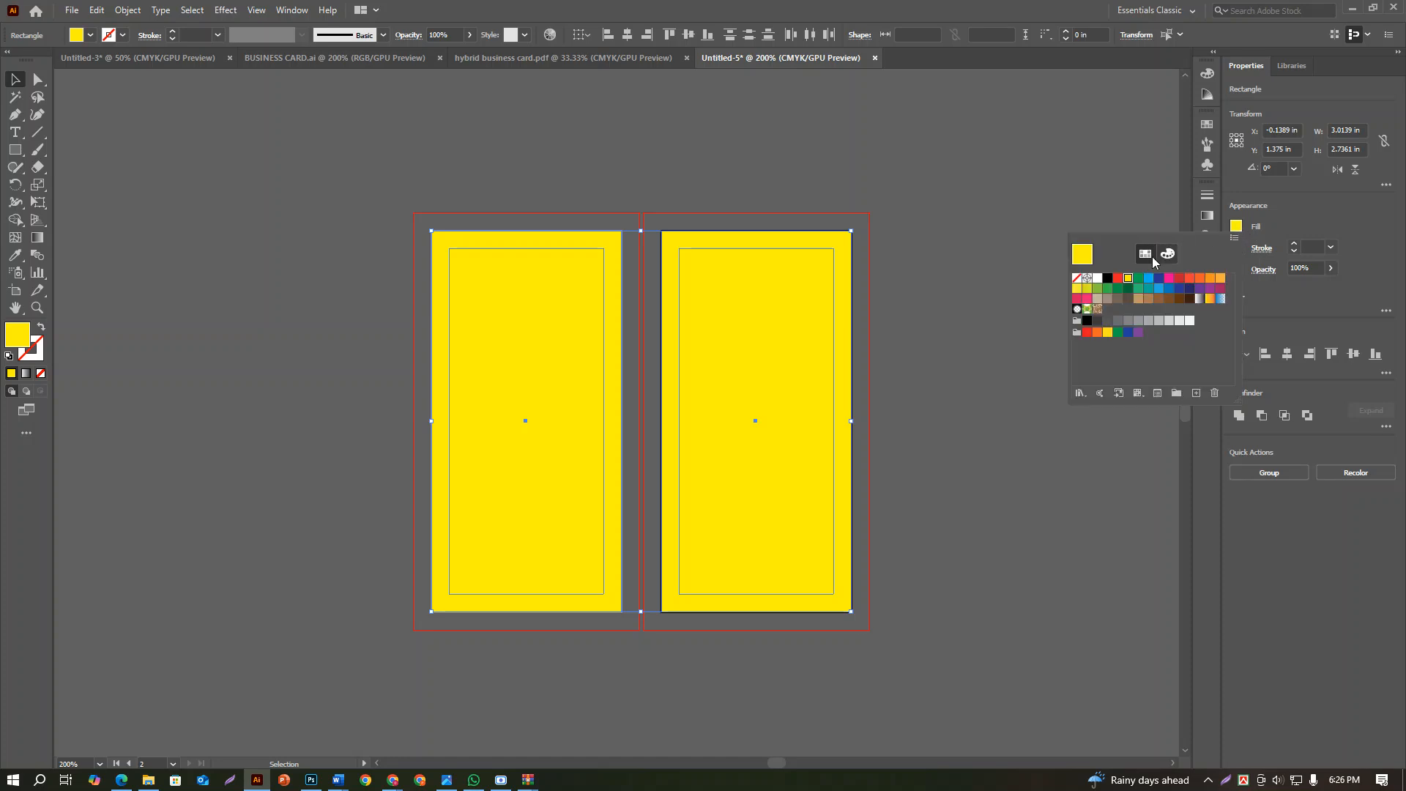
pyautogui.click(1075, 279)
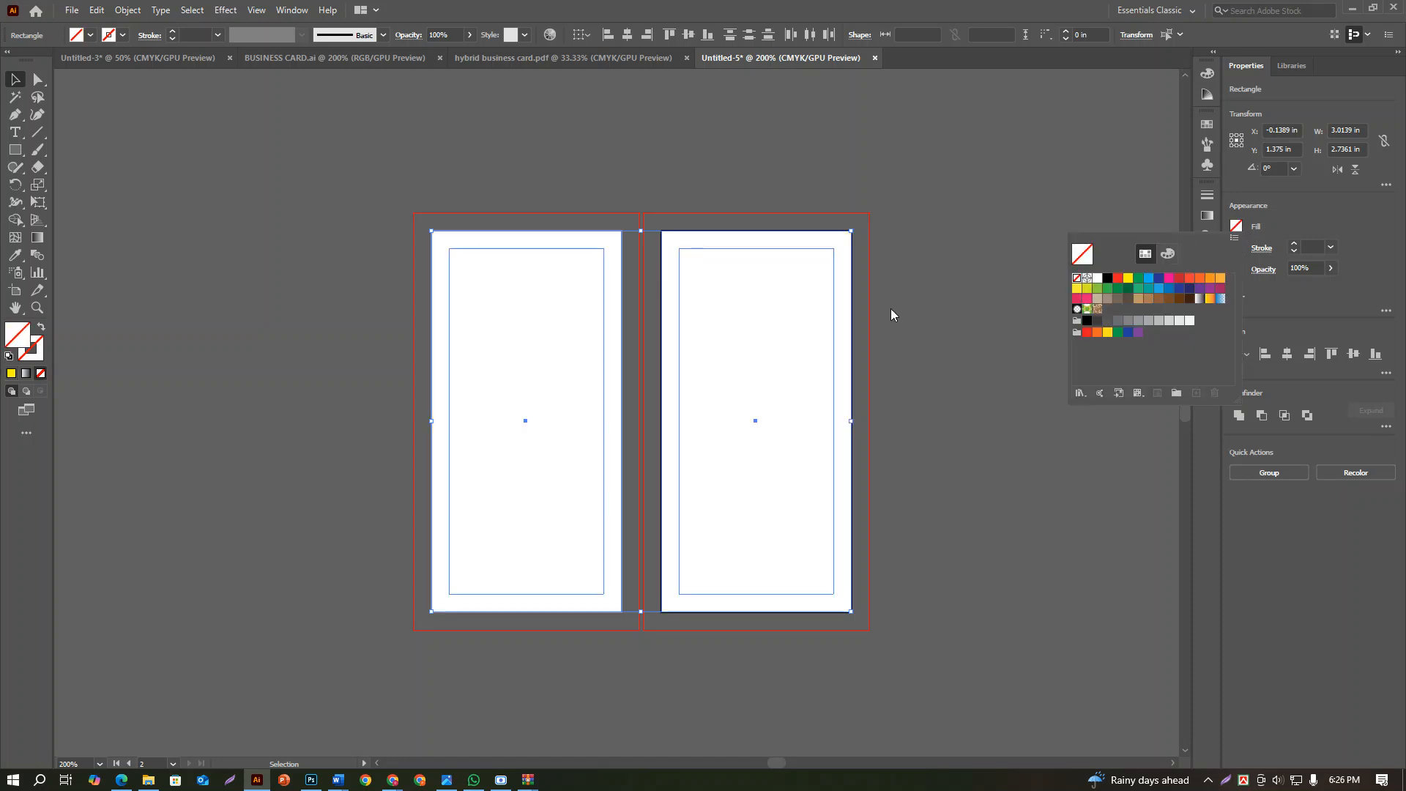
pyautogui.rightClick(708, 436)
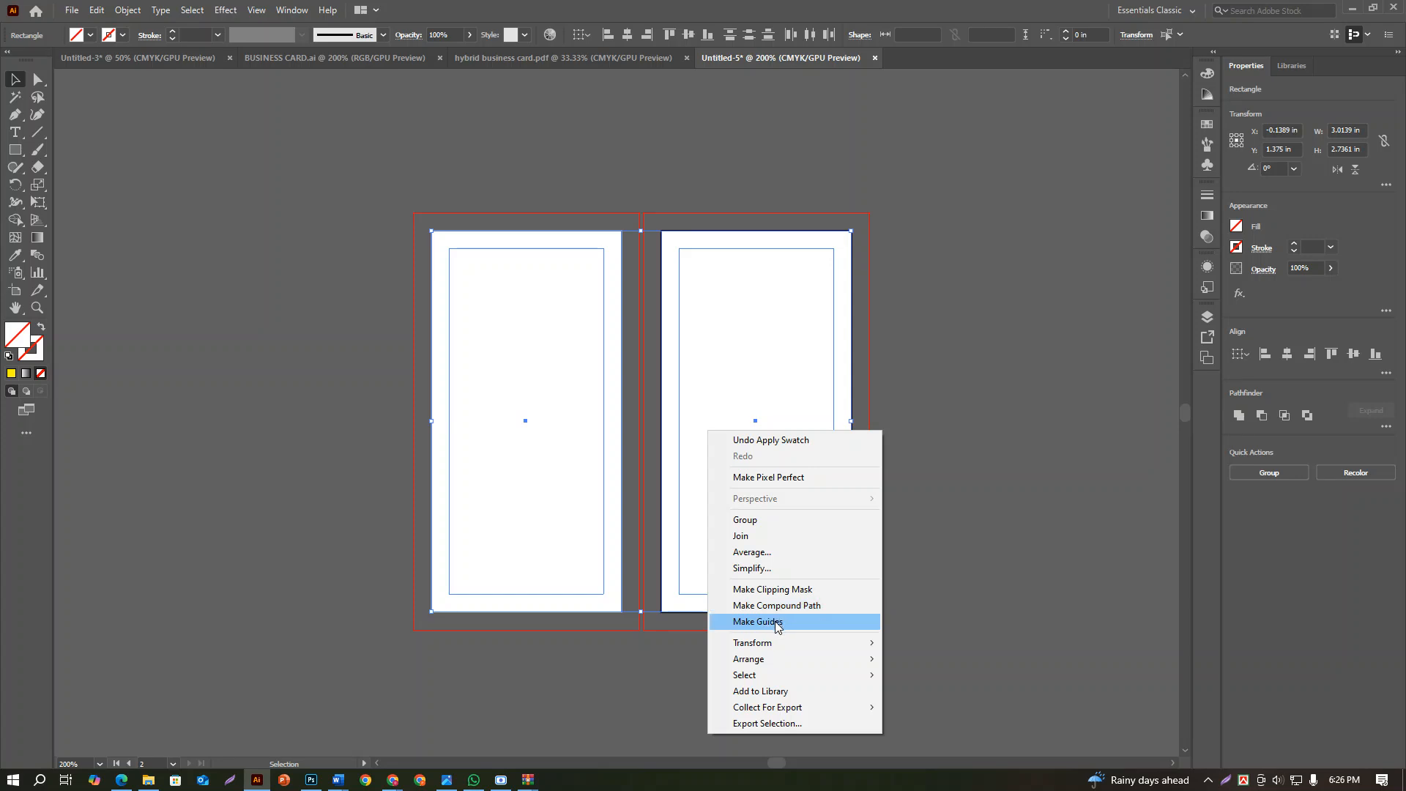
pyautogui.click(758, 622)
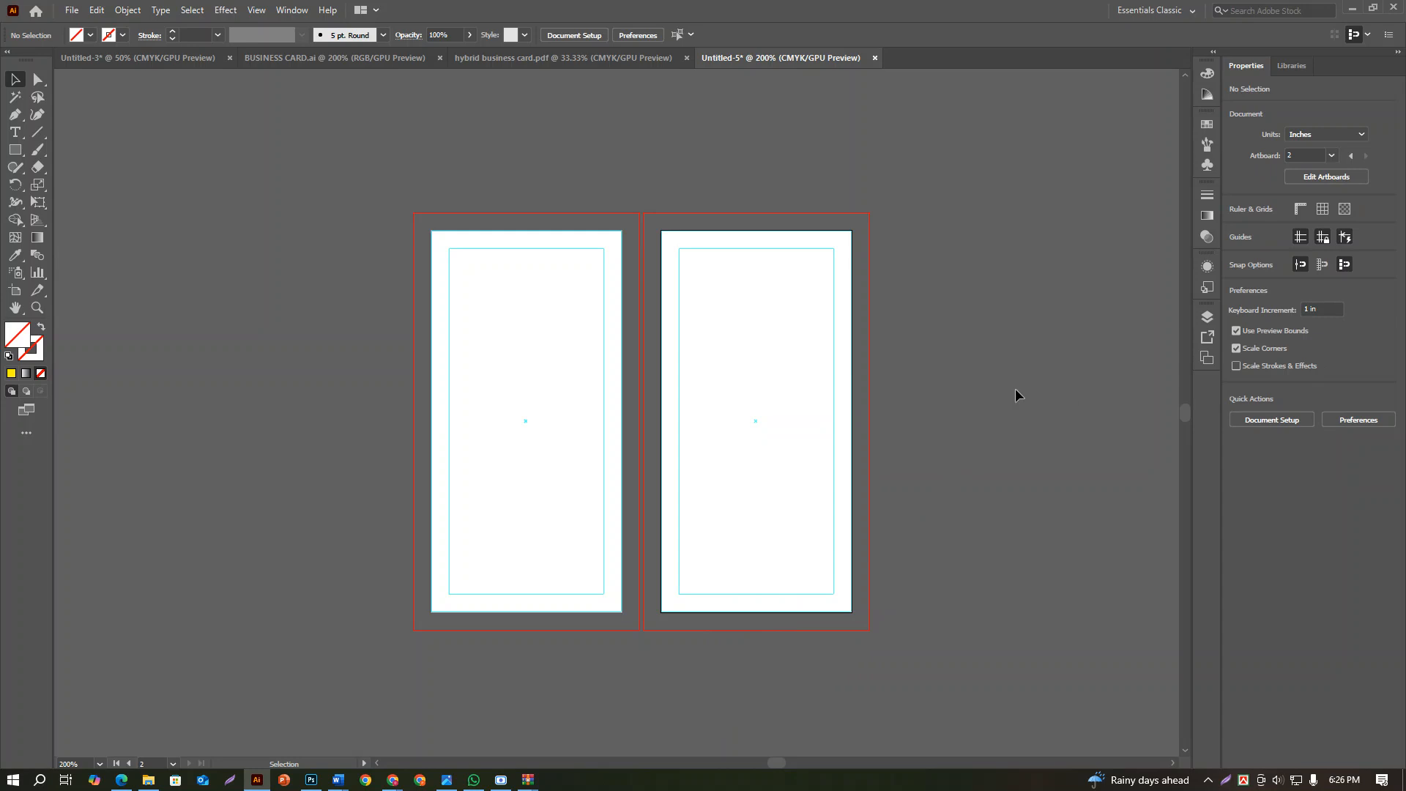
pyautogui.scroll(2, 740, 423)
pyautogui.scroll(-2, 740, 423)
pyautogui.press('space')
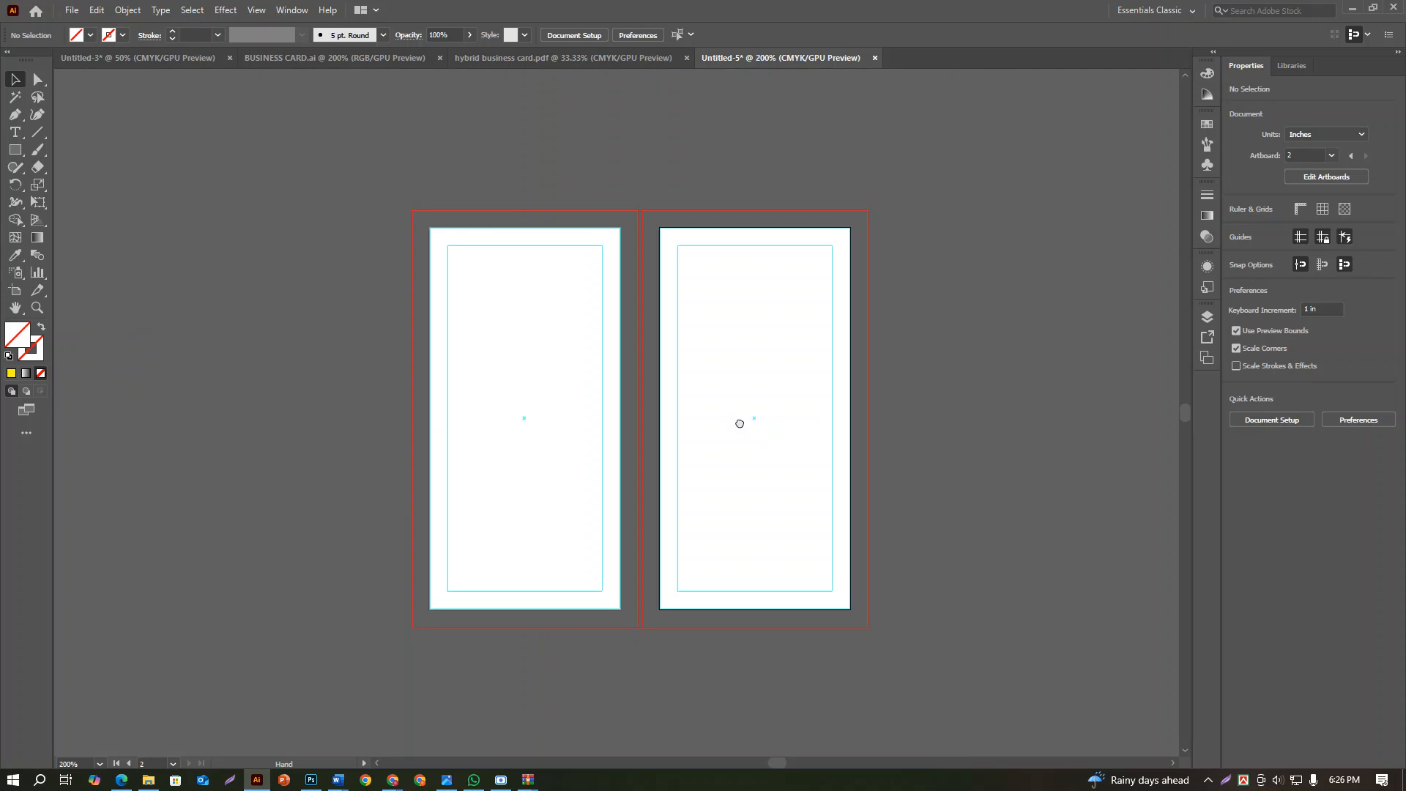
pyautogui.moveTo(740, 423); pyautogui.dragTo(739, 420)
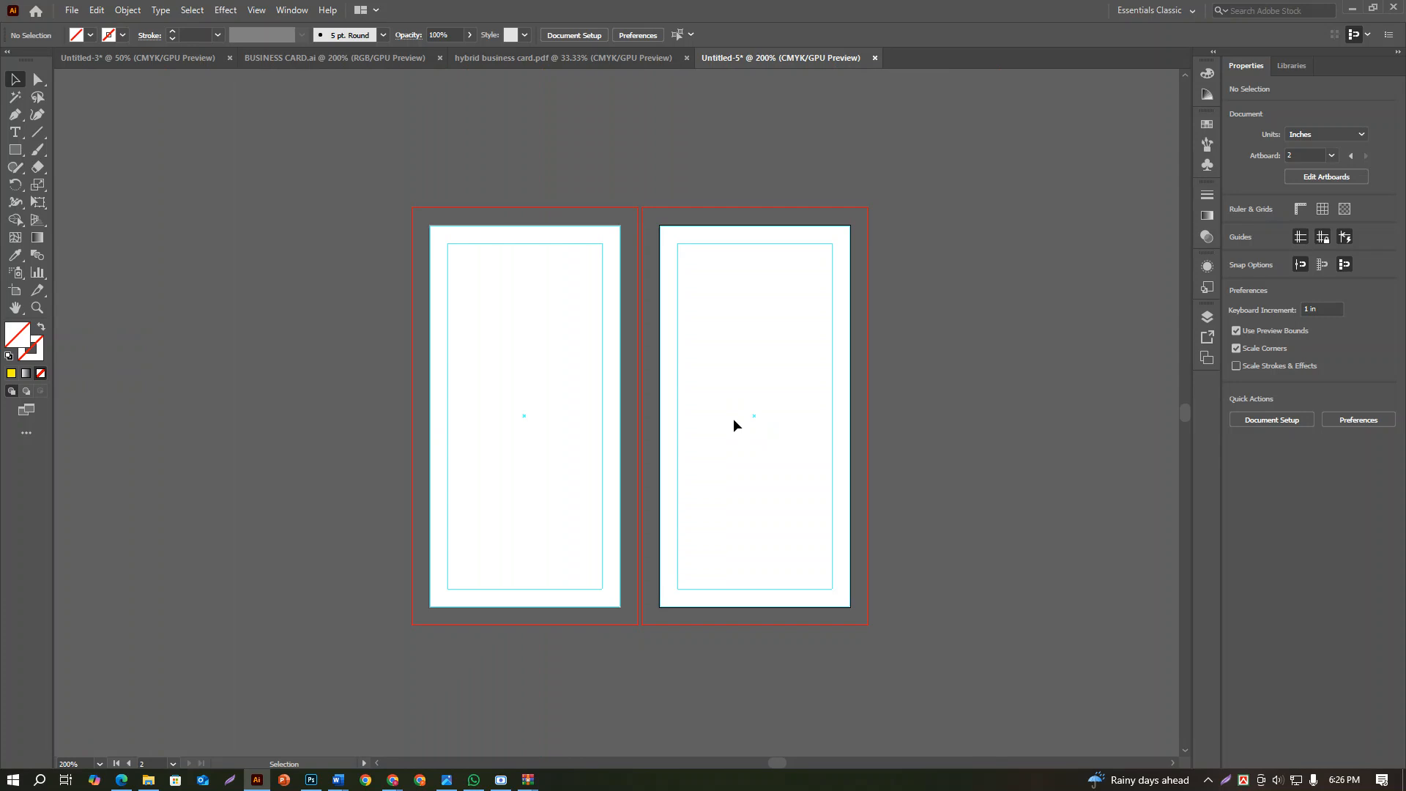
pyautogui.scroll(2, 662, 405)
pyautogui.press('space')
pyautogui.moveTo(662, 405); pyautogui.dragTo(672, 401)
pyautogui.scroll(-2, 788, 393)
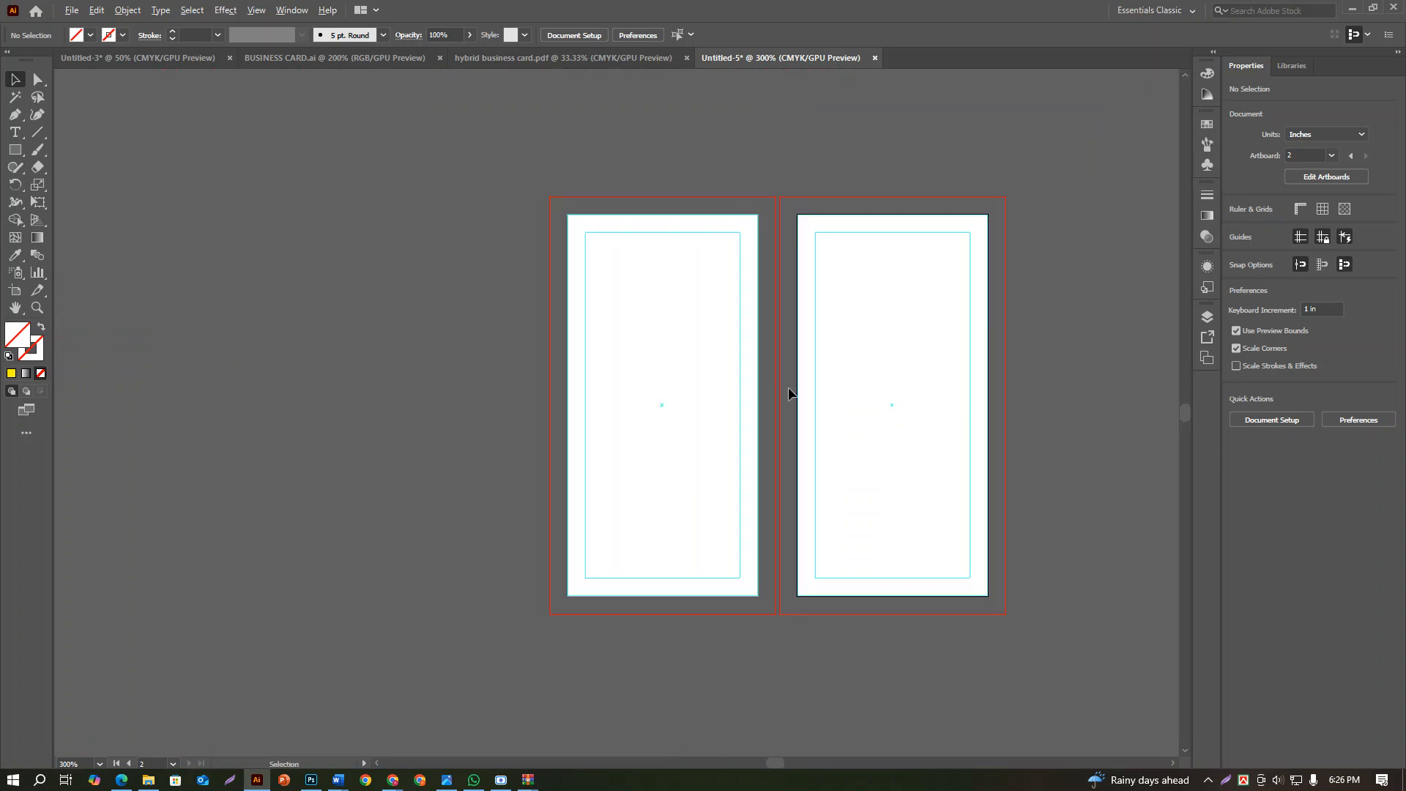
# Load the files 20346307_v1057-logo-30 and Screenshot_25 for placing, accepting the font warning
pyautogui.click(72, 10)
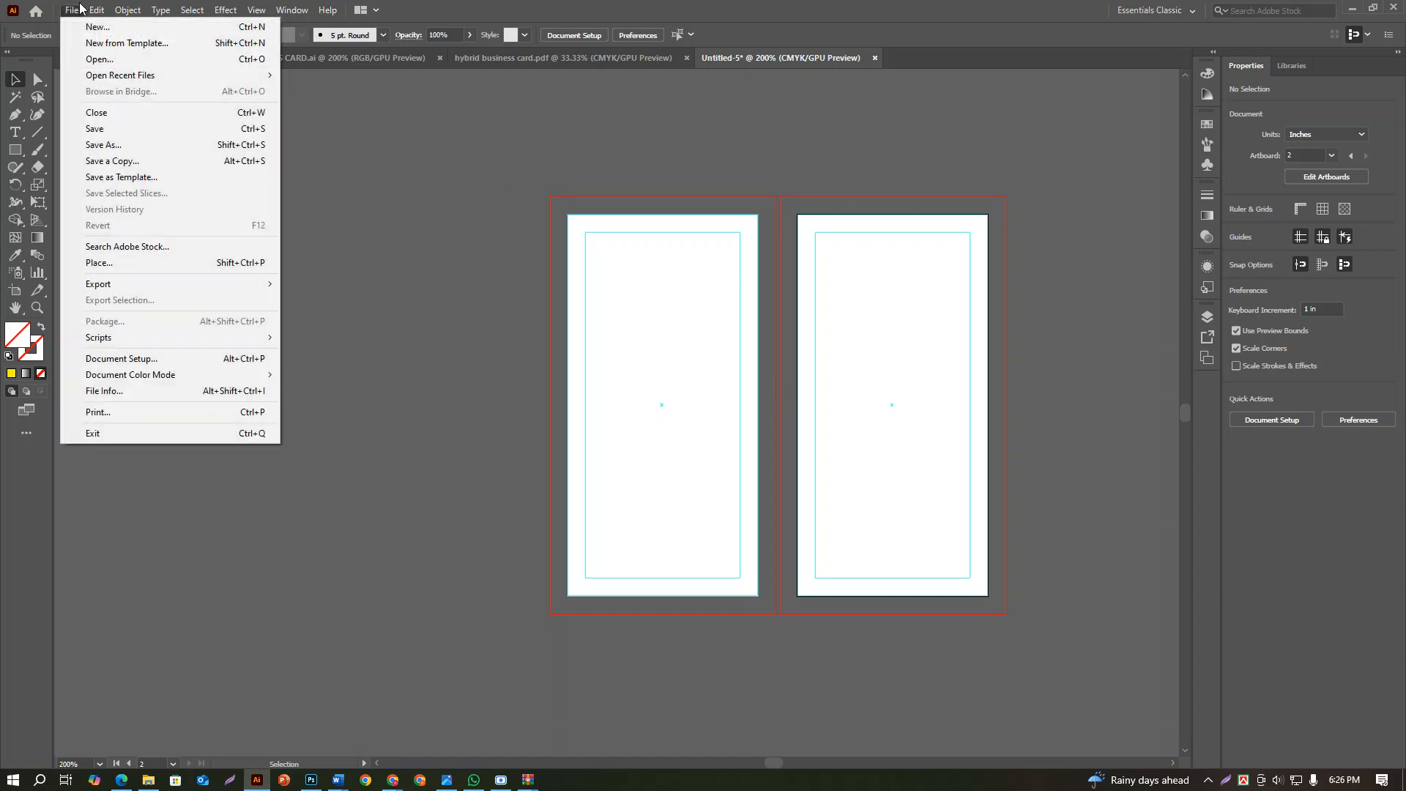
pyautogui.click(122, 265)
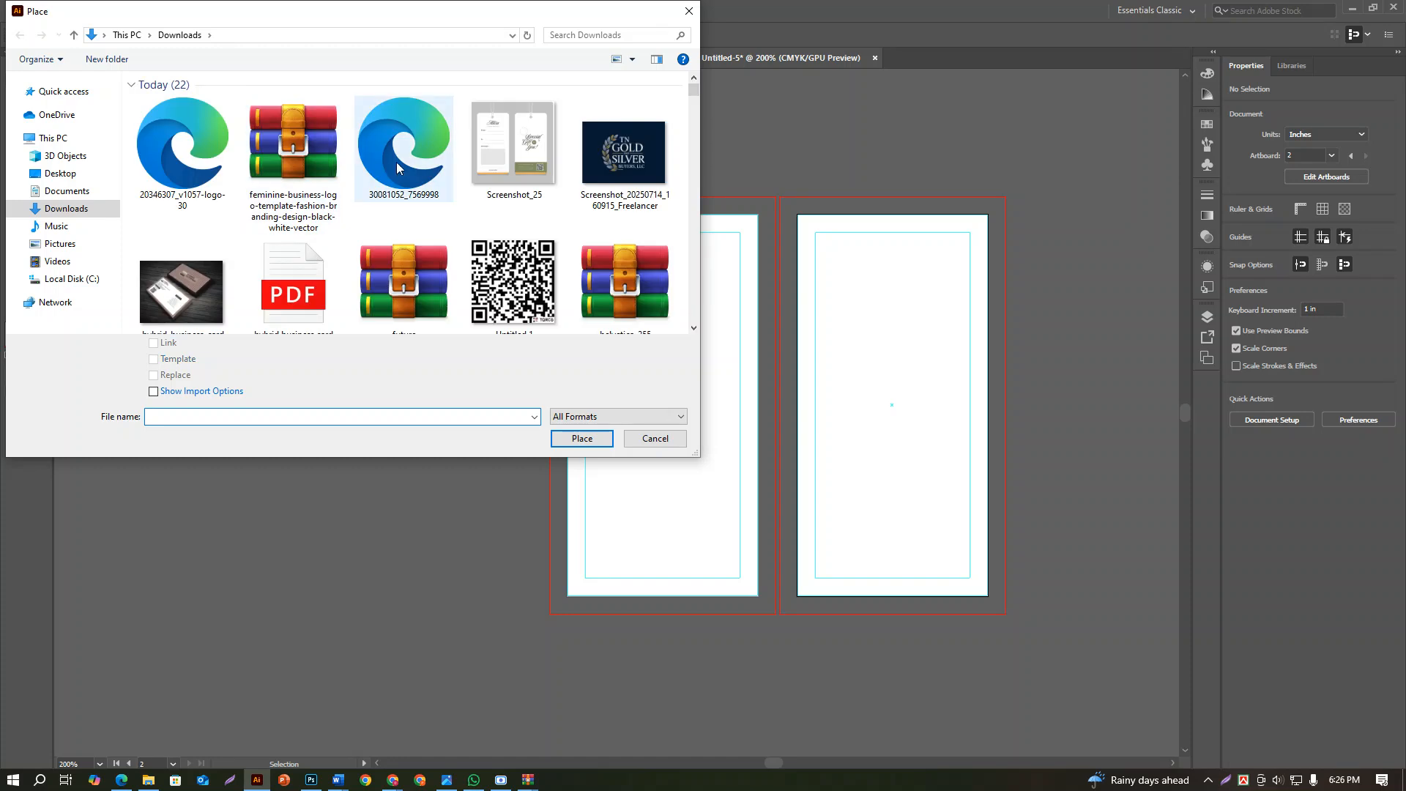
pyautogui.click(513, 147)
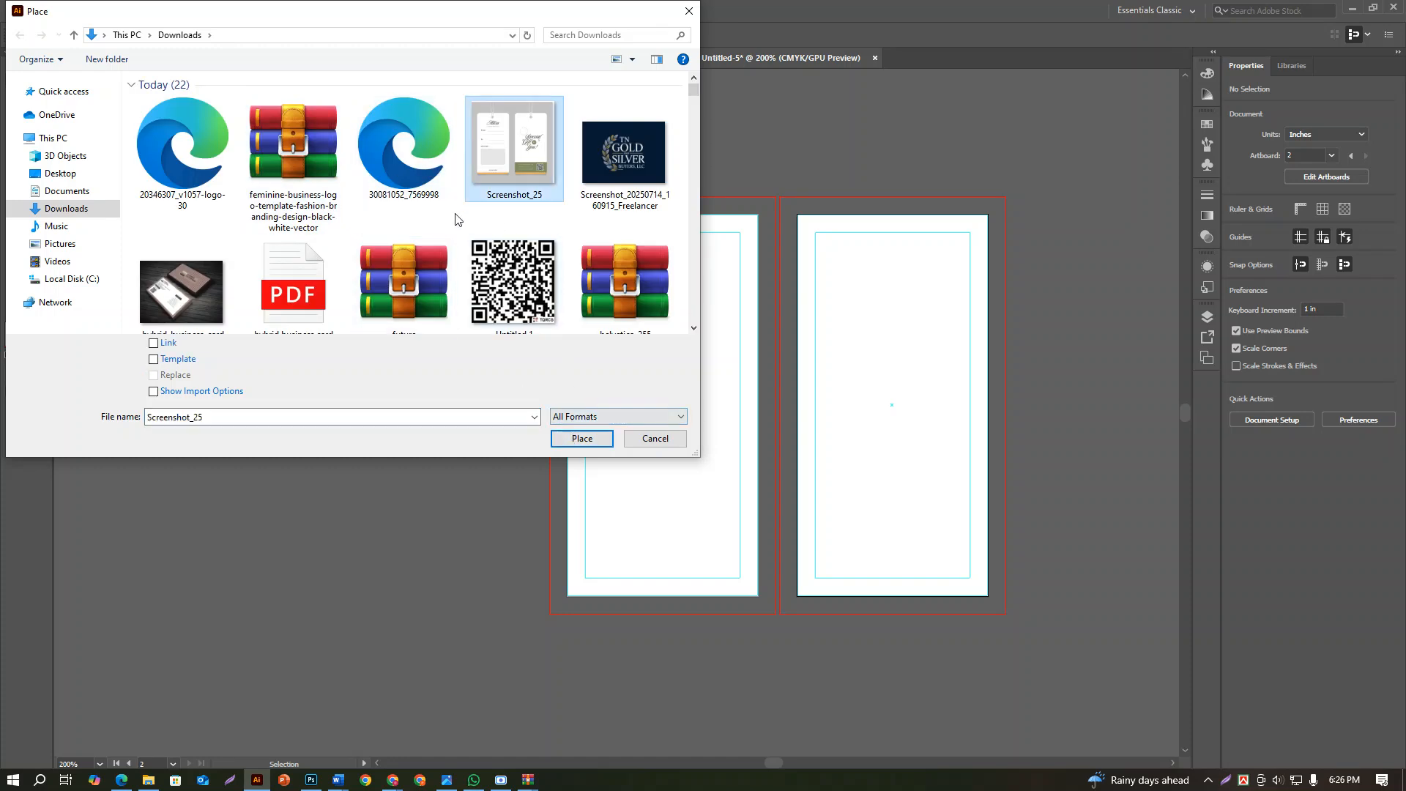
pyautogui.keyDown('ctrl'); pyautogui.click(207, 169); pyautogui.keyUp('ctrl')
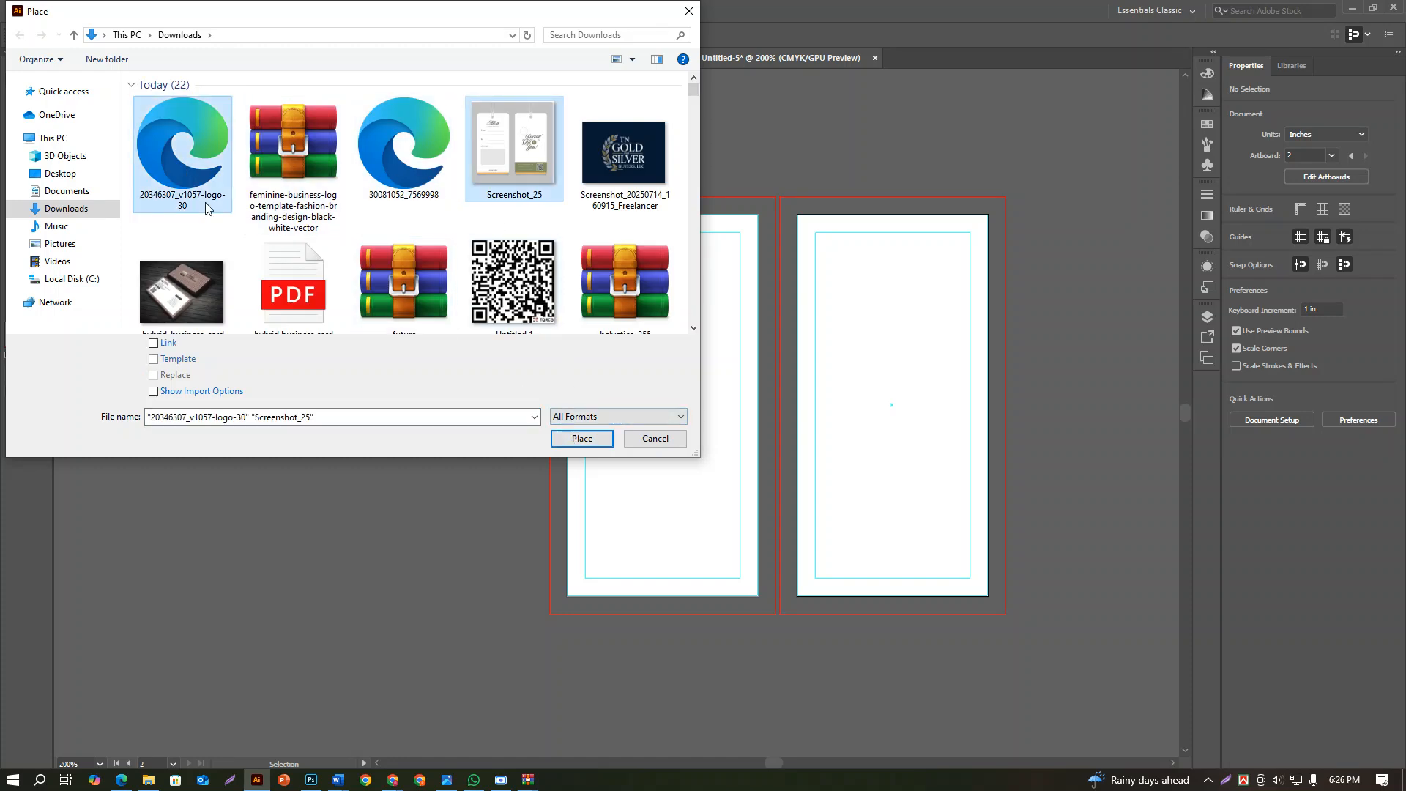
pyautogui.click(572, 438)
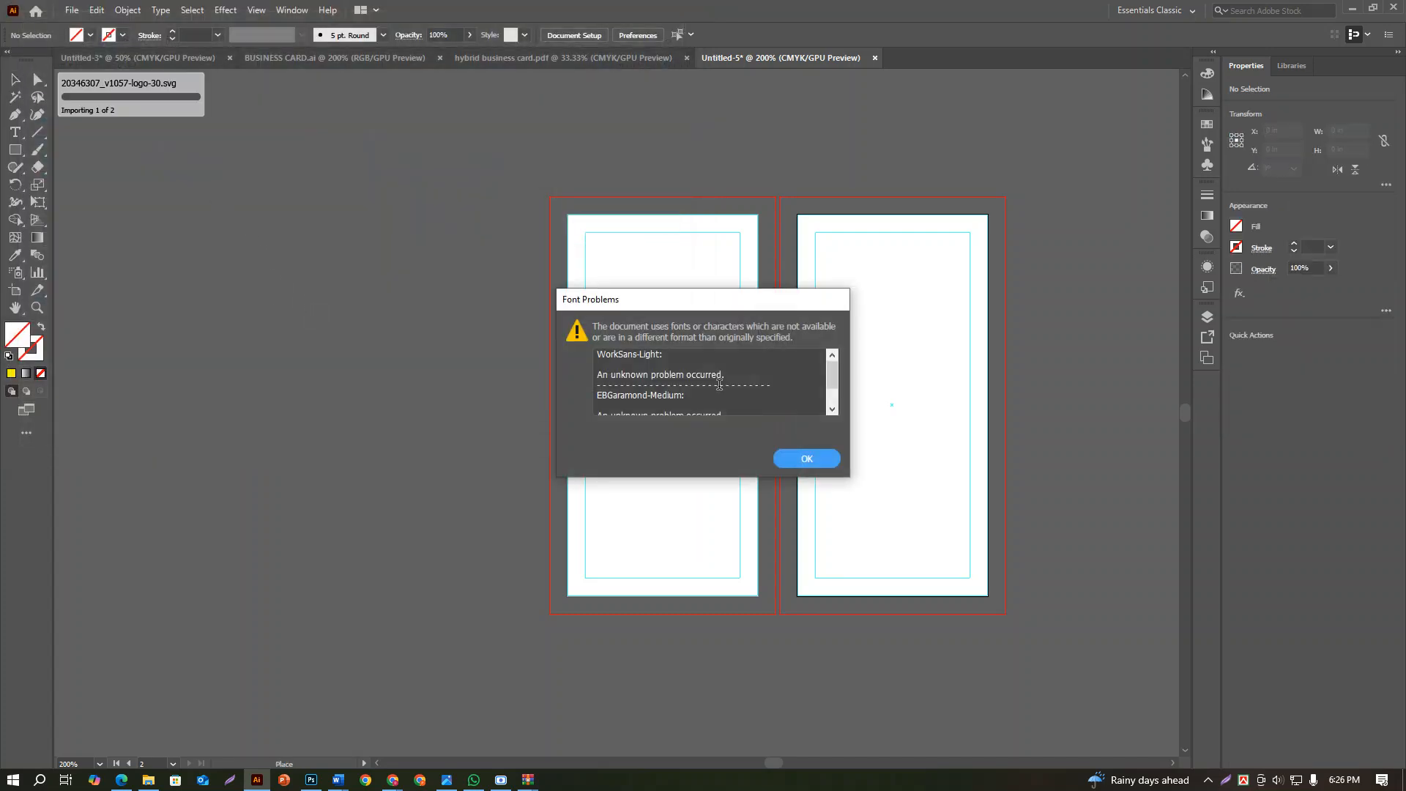
pyautogui.click(798, 458)
pyautogui.moveTo(172, 168); pyautogui.dragTo(482, 502)
pyautogui.hotkey('ctrl', '-')
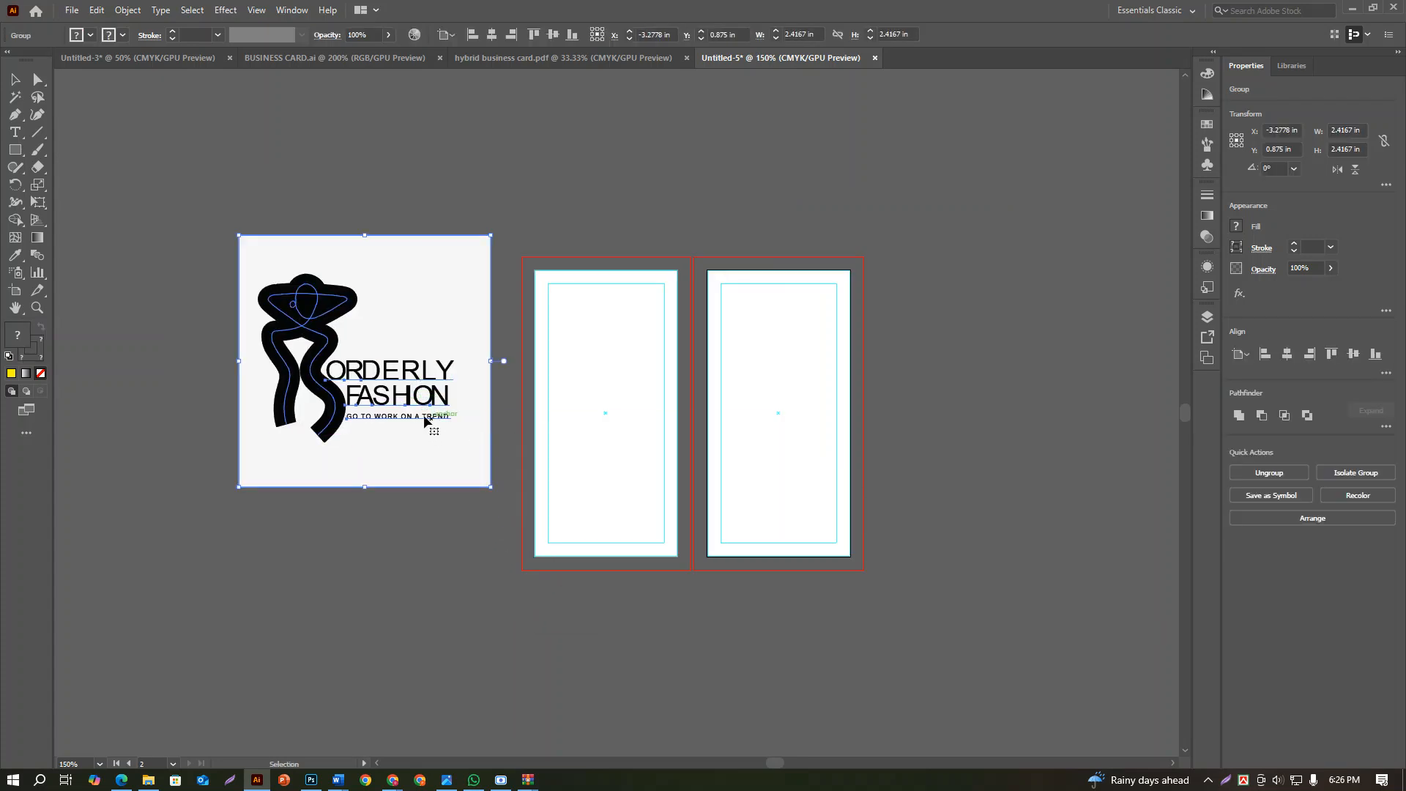
pyautogui.hotkey('ctrl', 'z')
# Place the Orderly Fashion logo at its original size, discard the other loaded file, and move the logo right of the artboards
pyautogui.click(310, 301)
pyautogui.hotkey('ctrl', '-')
pyautogui.hotkey('ctrl', '-')
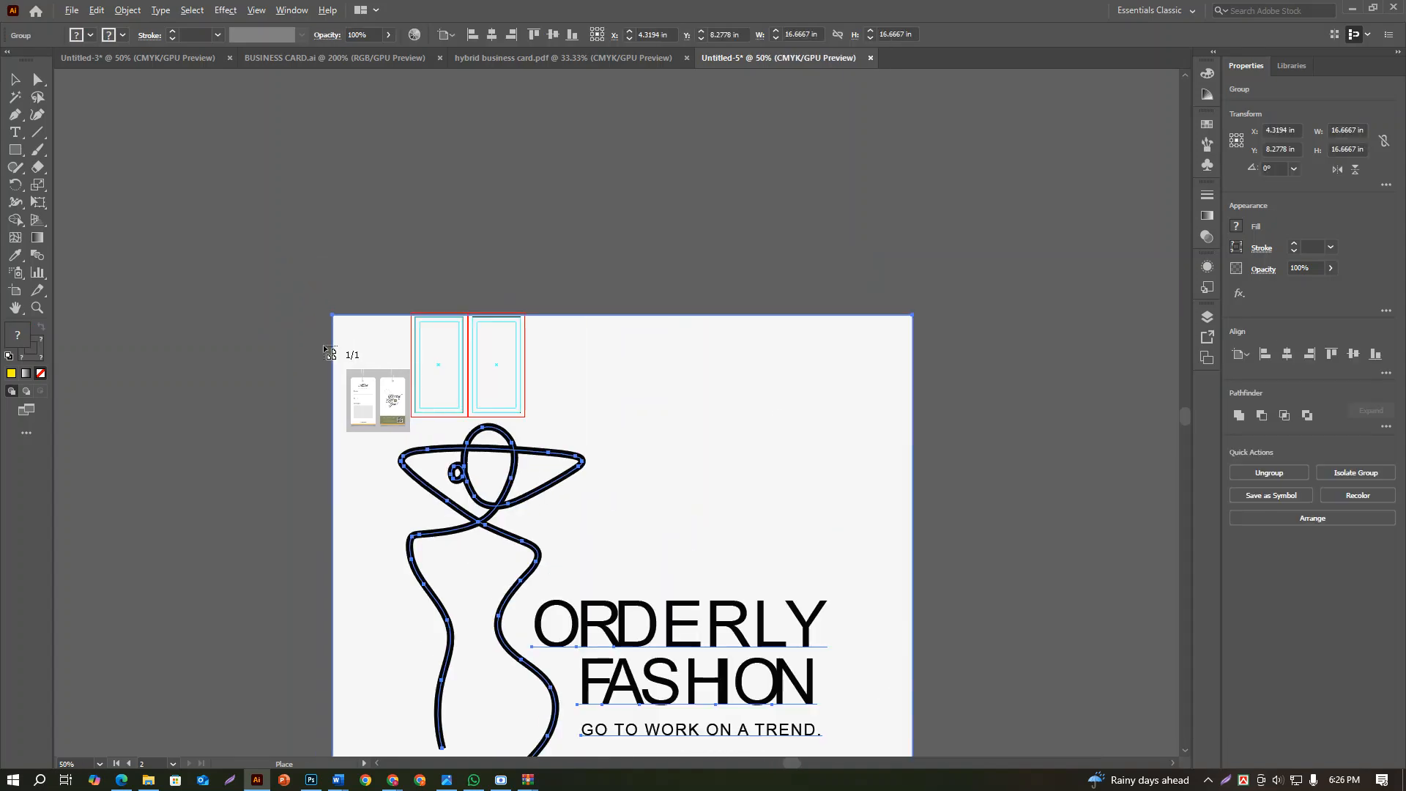
pyautogui.press('Escape')
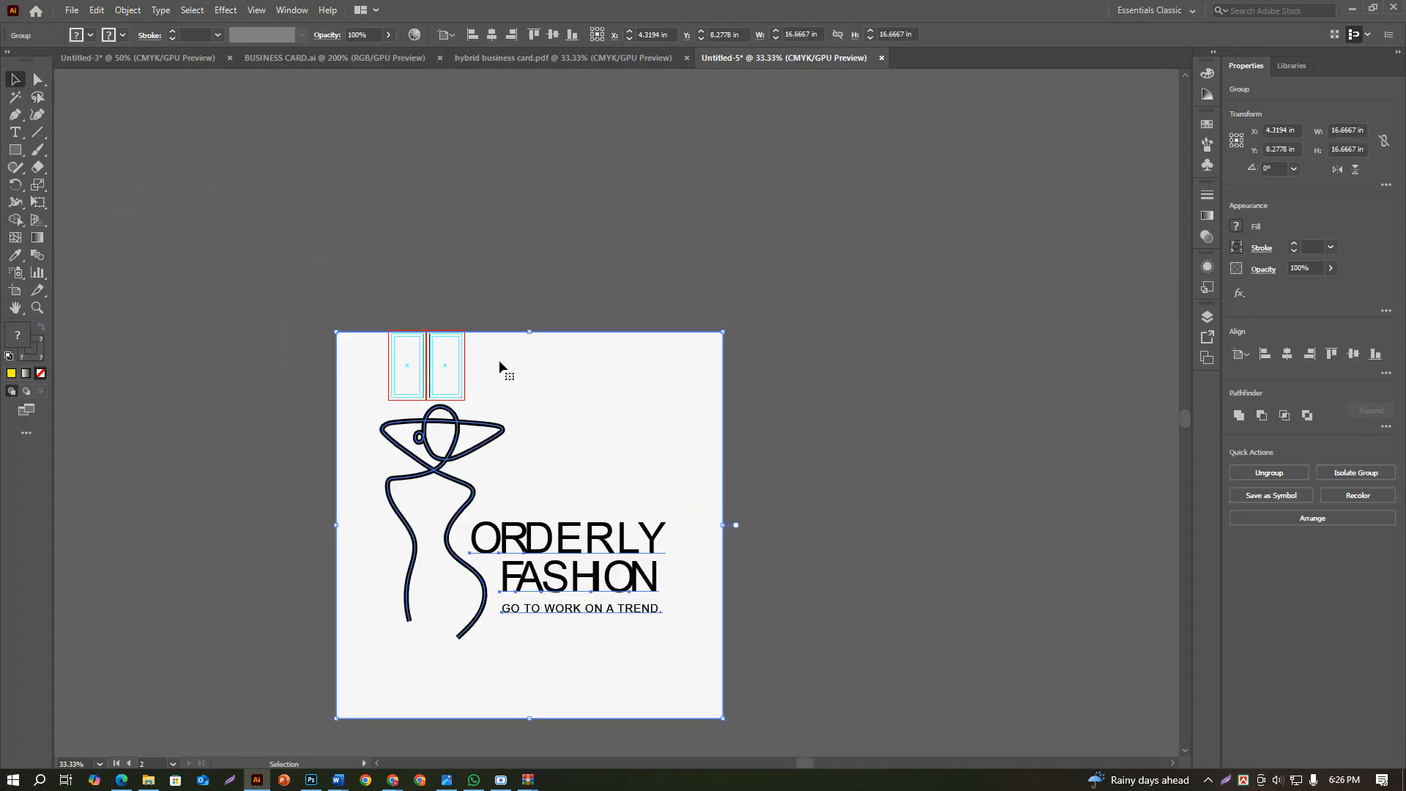
pyautogui.moveTo(583, 392); pyautogui.dragTo(912, 255)
pyautogui.click(773, 633)
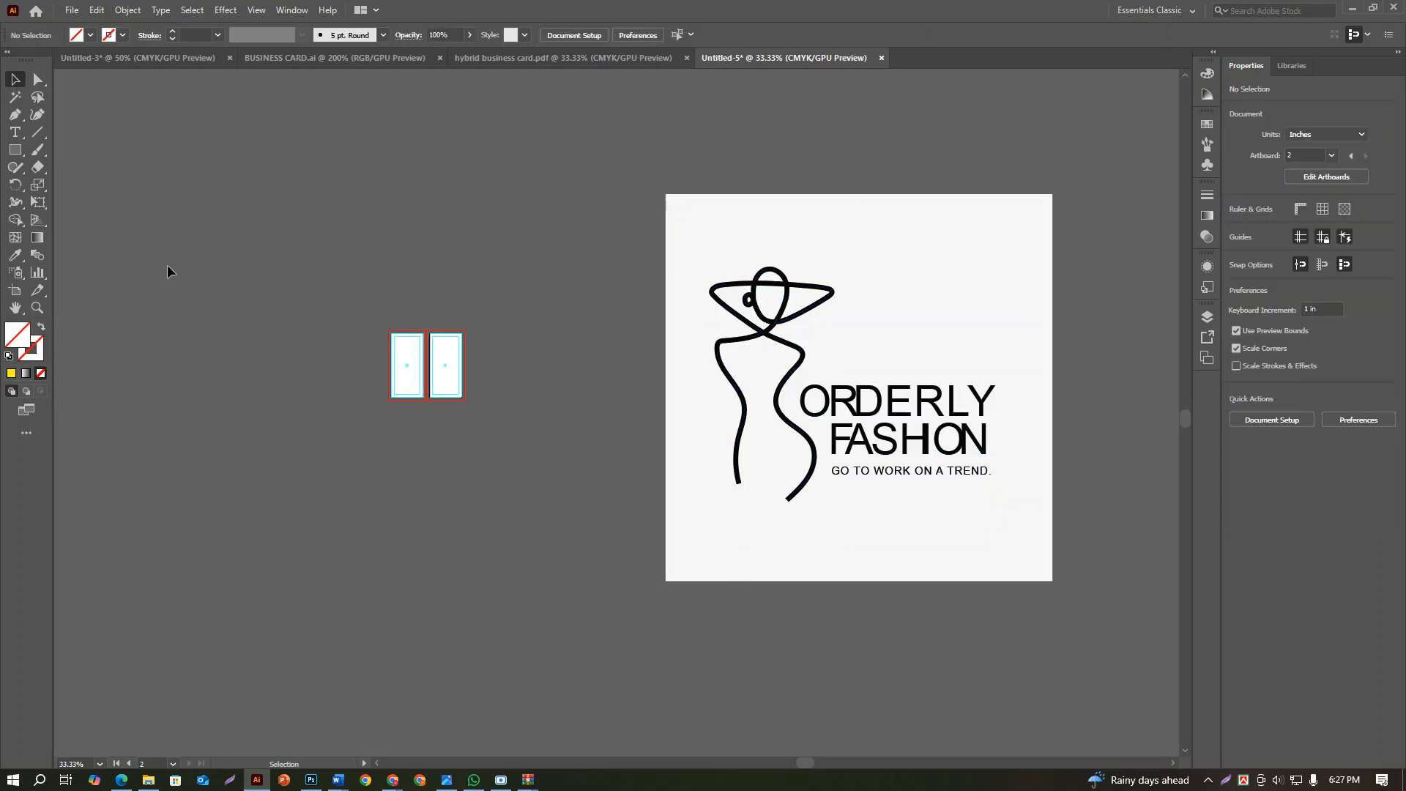
# Place the Screenshot_25 reference image at its original size and move it above the artboards
pyautogui.click(71, 9)
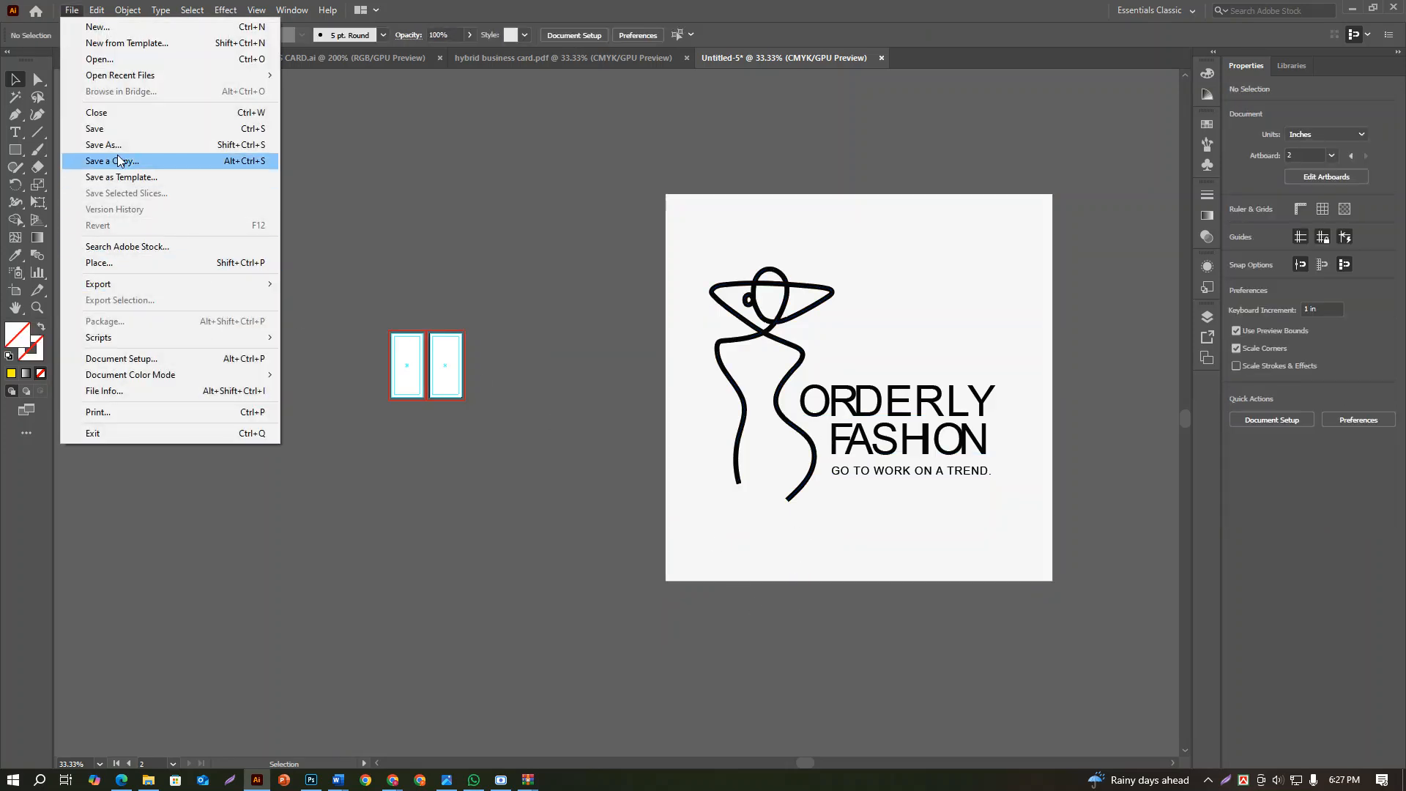
pyautogui.click(102, 262)
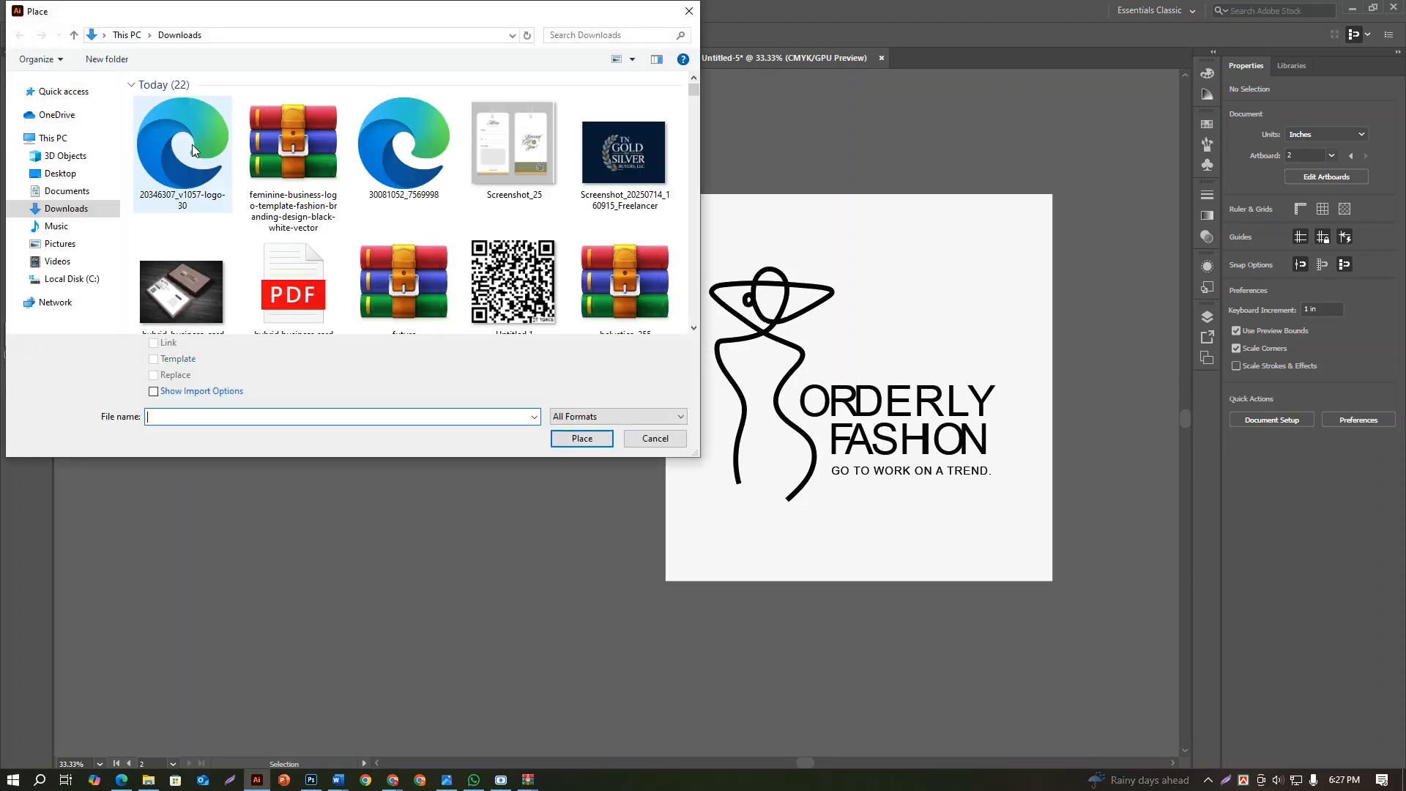
pyautogui.click(191, 143)
pyautogui.click(507, 148)
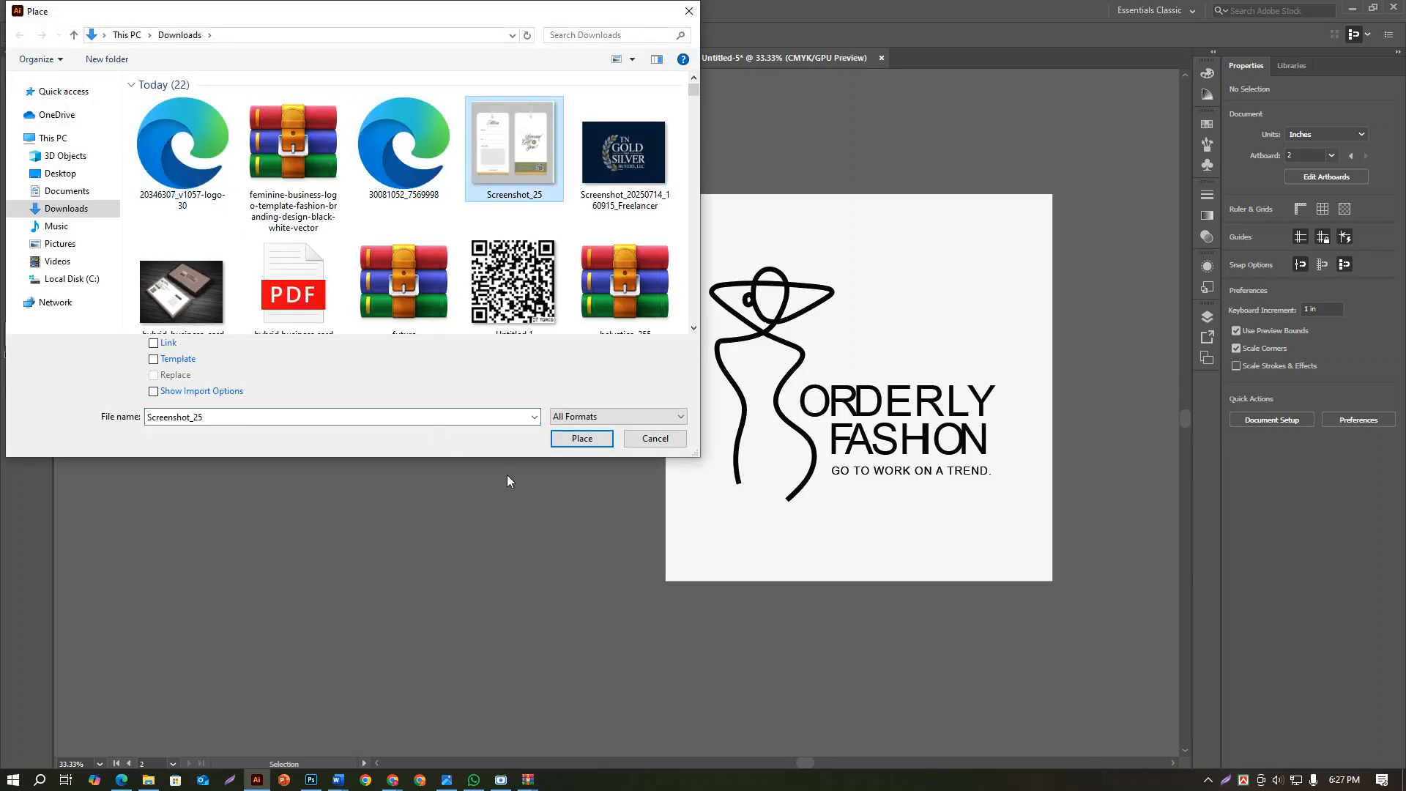
pyautogui.click(582, 438)
pyautogui.click(271, 277)
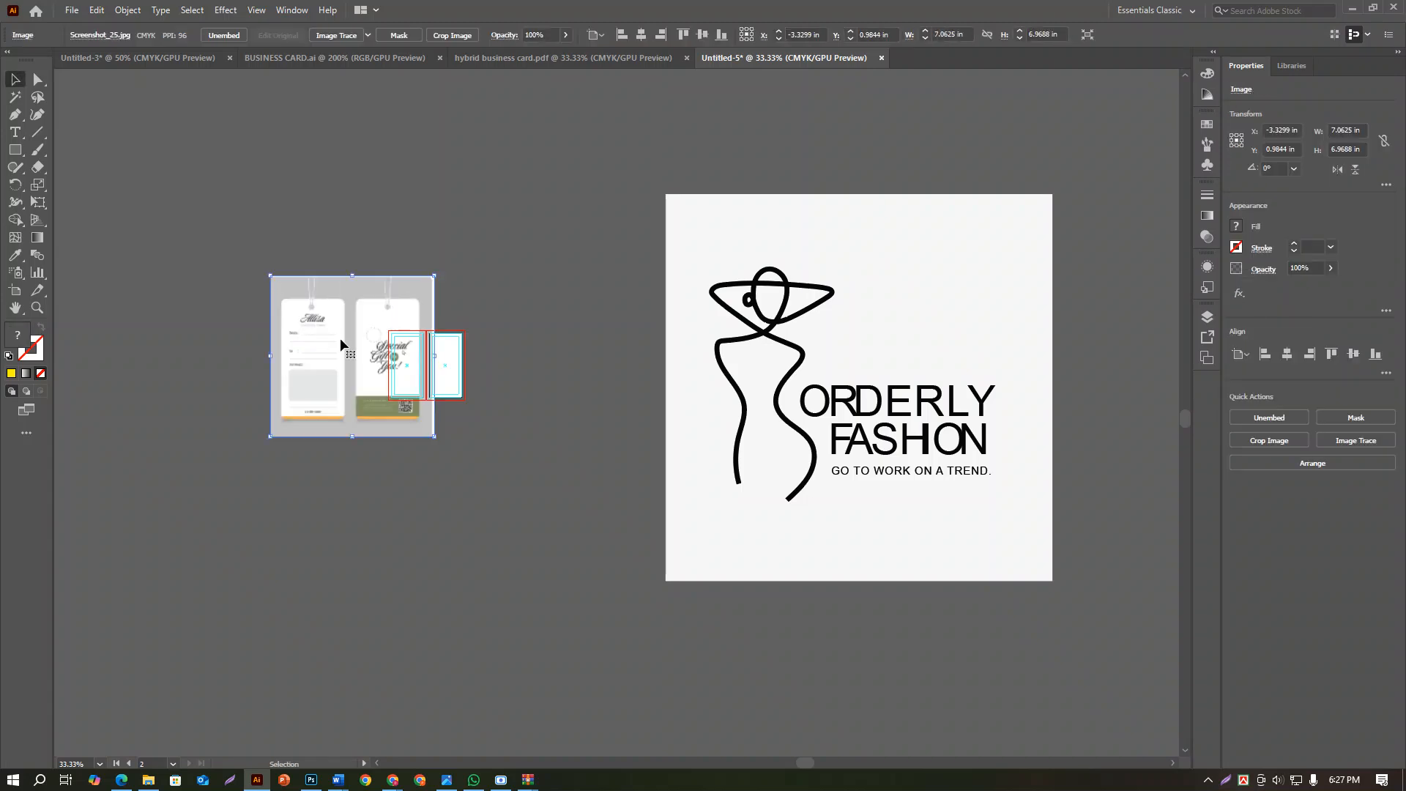
pyautogui.moveTo(340, 337); pyautogui.dragTo(430, 213)
# Scale down the reference tag image and position it directly above the two artboards
pyautogui.scroll(2, 428, 218)
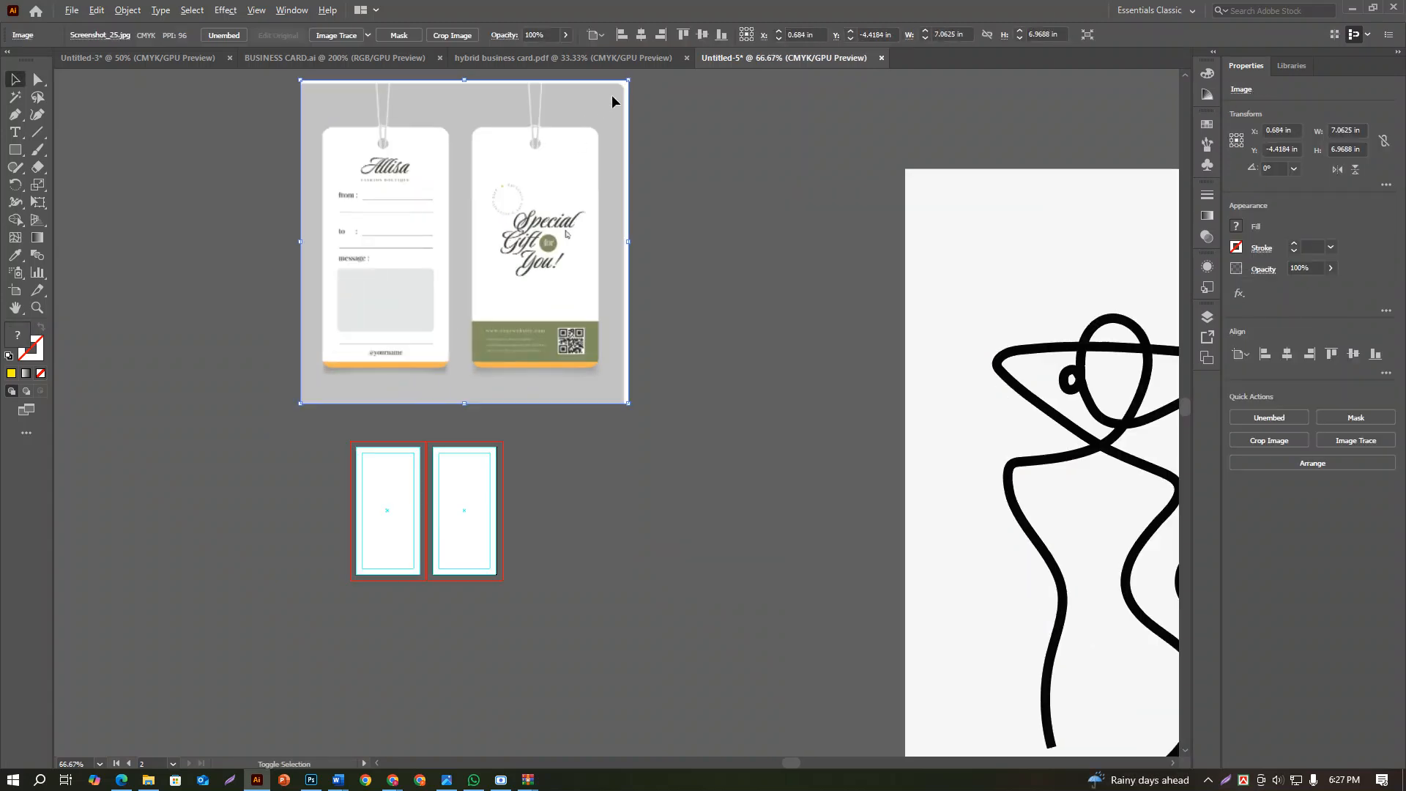
pyautogui.moveTo(628, 80); pyautogui.dragTo(550, 160)
pyautogui.moveTo(492, 221); pyautogui.dragTo(454, 330)
pyautogui.click(481, 528)
pyautogui.moveTo(496, 517); pyautogui.dragTo(596, 447)
pyautogui.scroll(2, 542, 444)
pyautogui.scroll(-2, 537, 441)
# Ungroup the Orderly Fashion logo and delete its light background square
pyautogui.moveTo(736, 470); pyautogui.dragTo(176, 356)
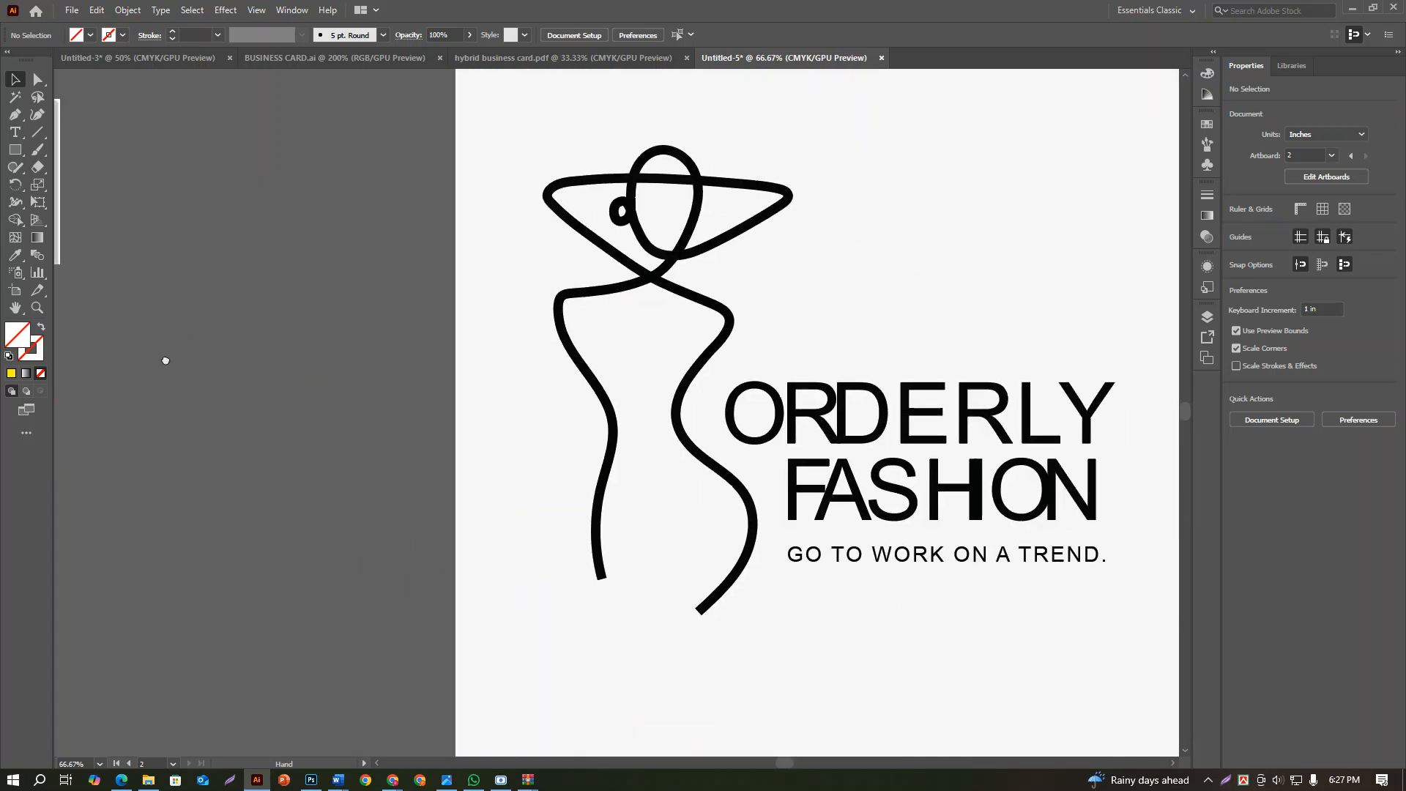
pyautogui.scroll(-2, 330, 417)
pyautogui.click(489, 399)
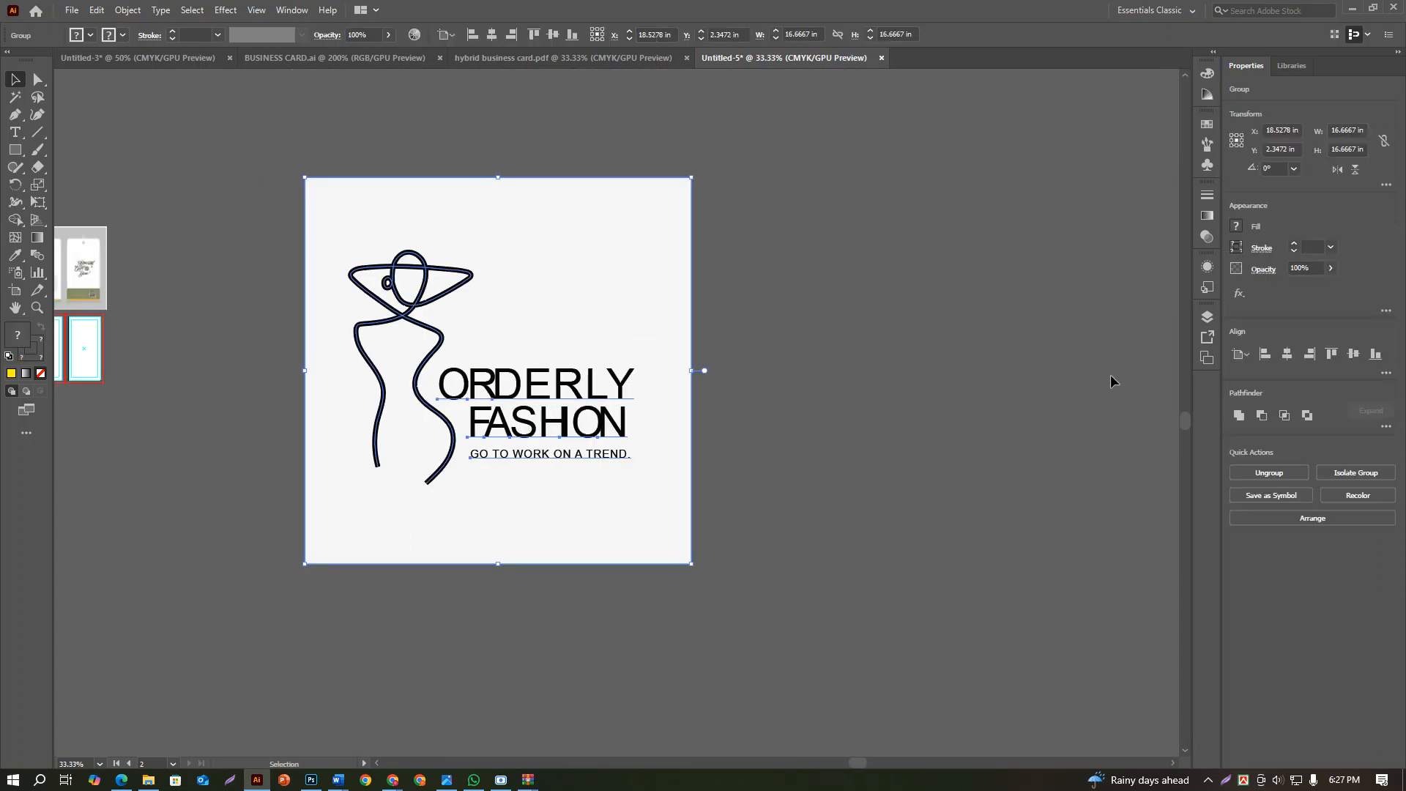
pyautogui.click(1296, 471)
pyautogui.click(481, 257)
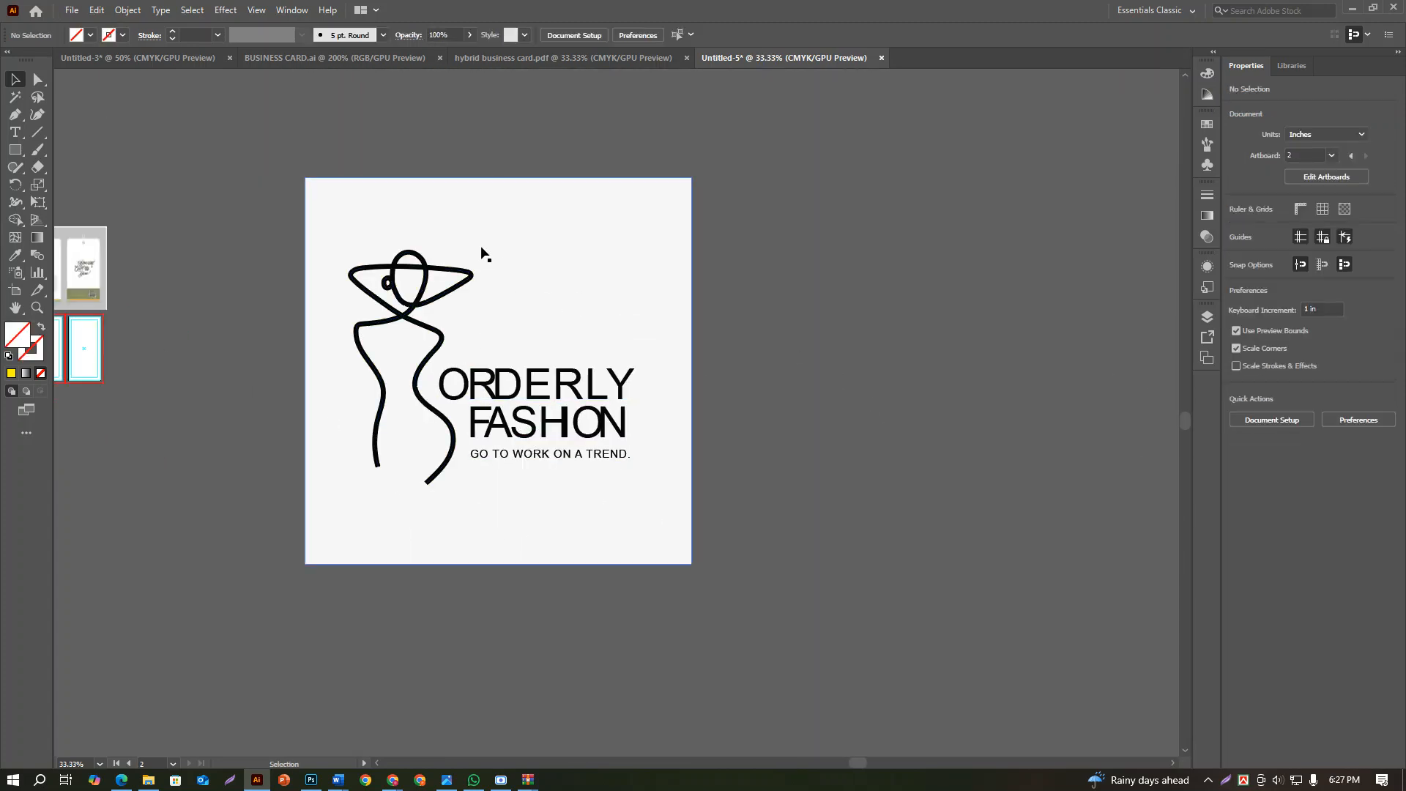
pyautogui.press('Delete')
# Expand all the logo artwork with Object, Fill and Stroke enabled
pyautogui.moveTo(267, 188); pyautogui.dragTo(670, 527)
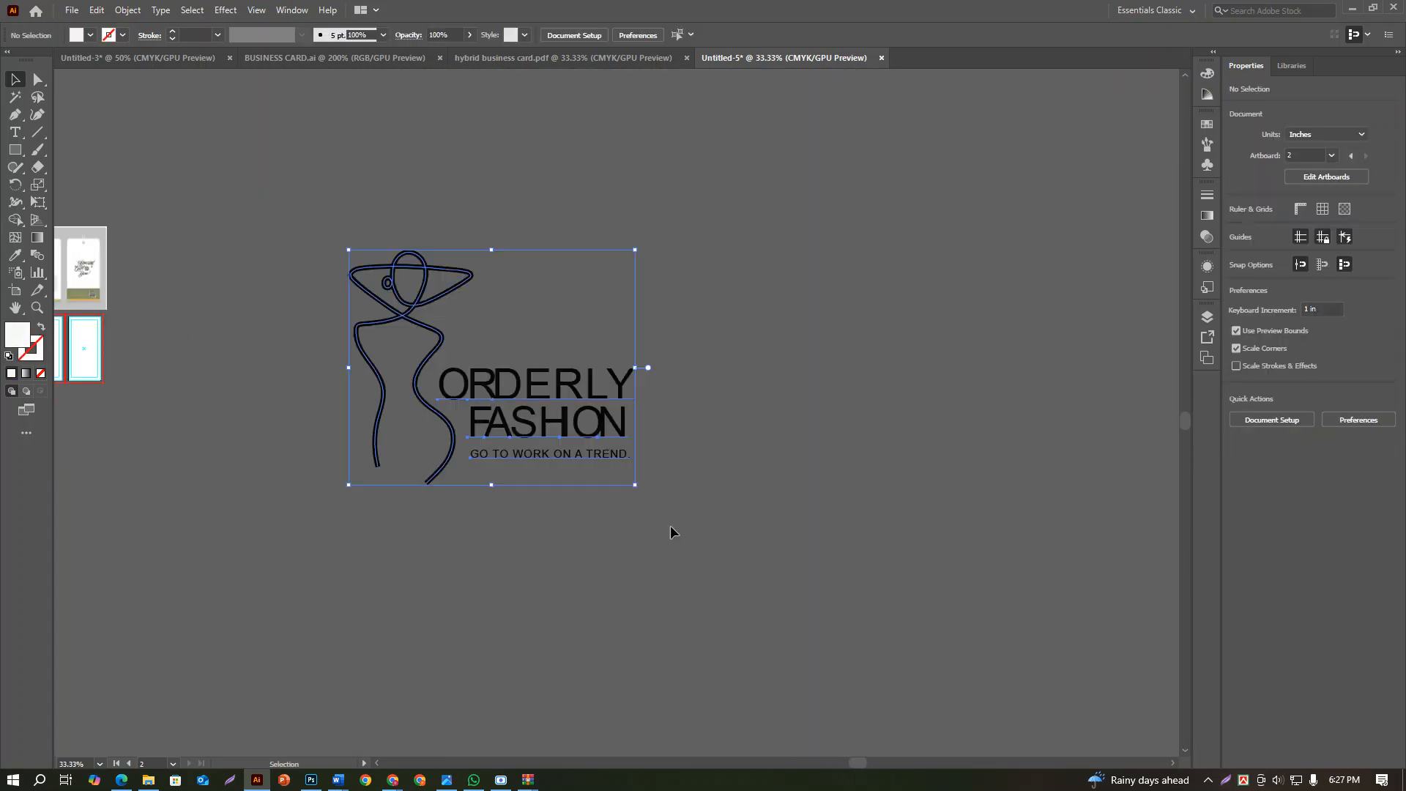
pyautogui.click(128, 10)
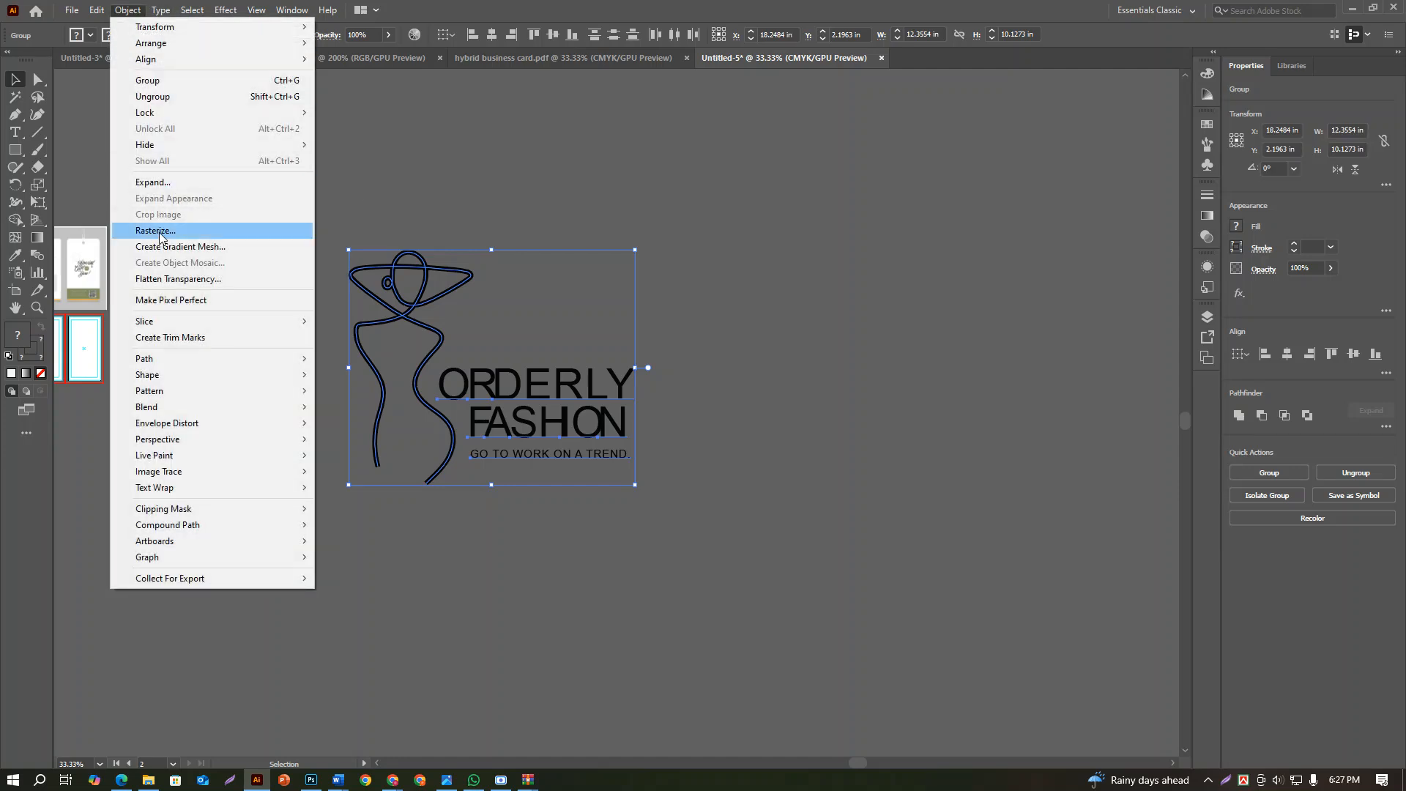
pyautogui.click(168, 182)
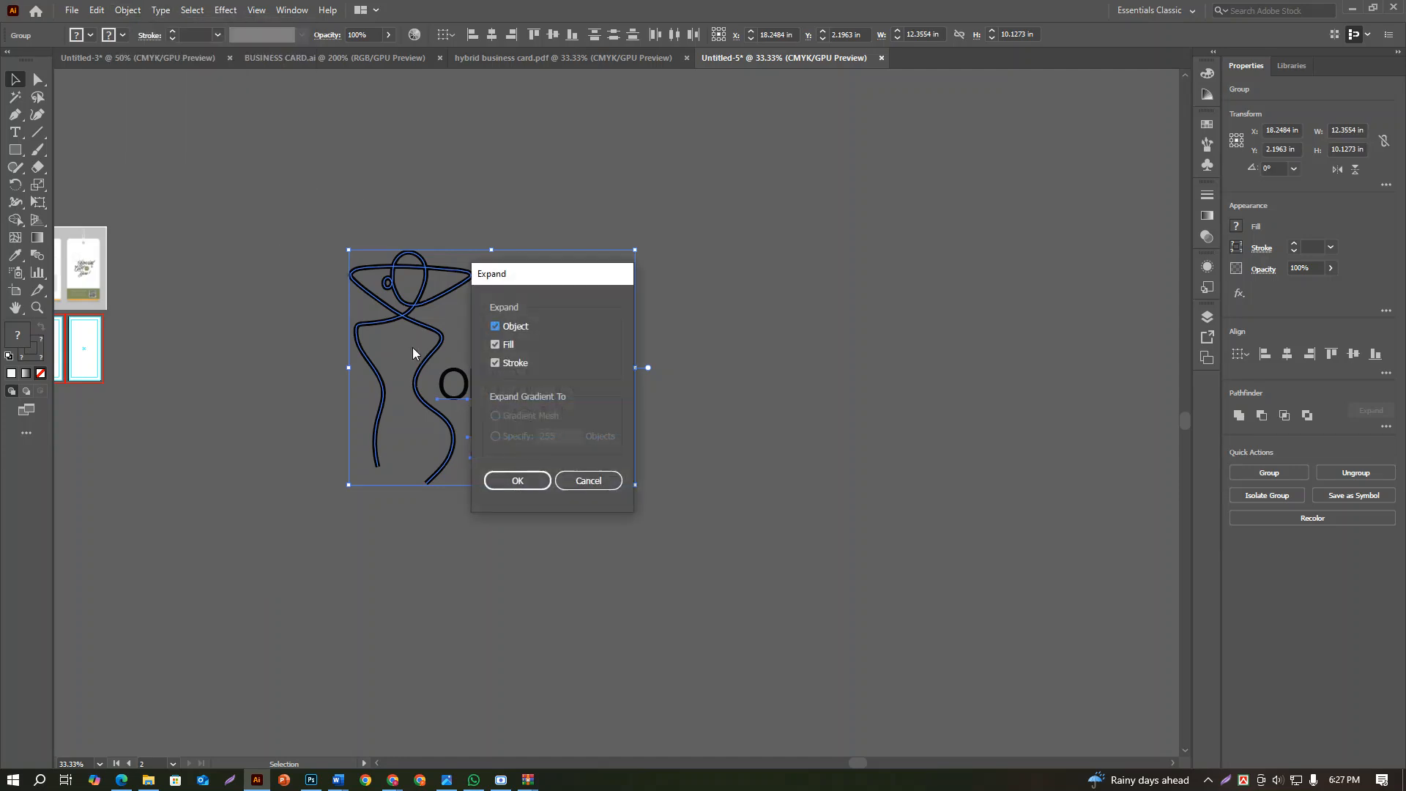
pyautogui.click(516, 480)
# Scale the expanded logo down to about 2.33 in wide and move it onto the first artboard
pyautogui.moveTo(634, 484); pyautogui.dragTo(558, 391)
pyautogui.moveTo(407, 421); pyautogui.dragTo(841, 514)
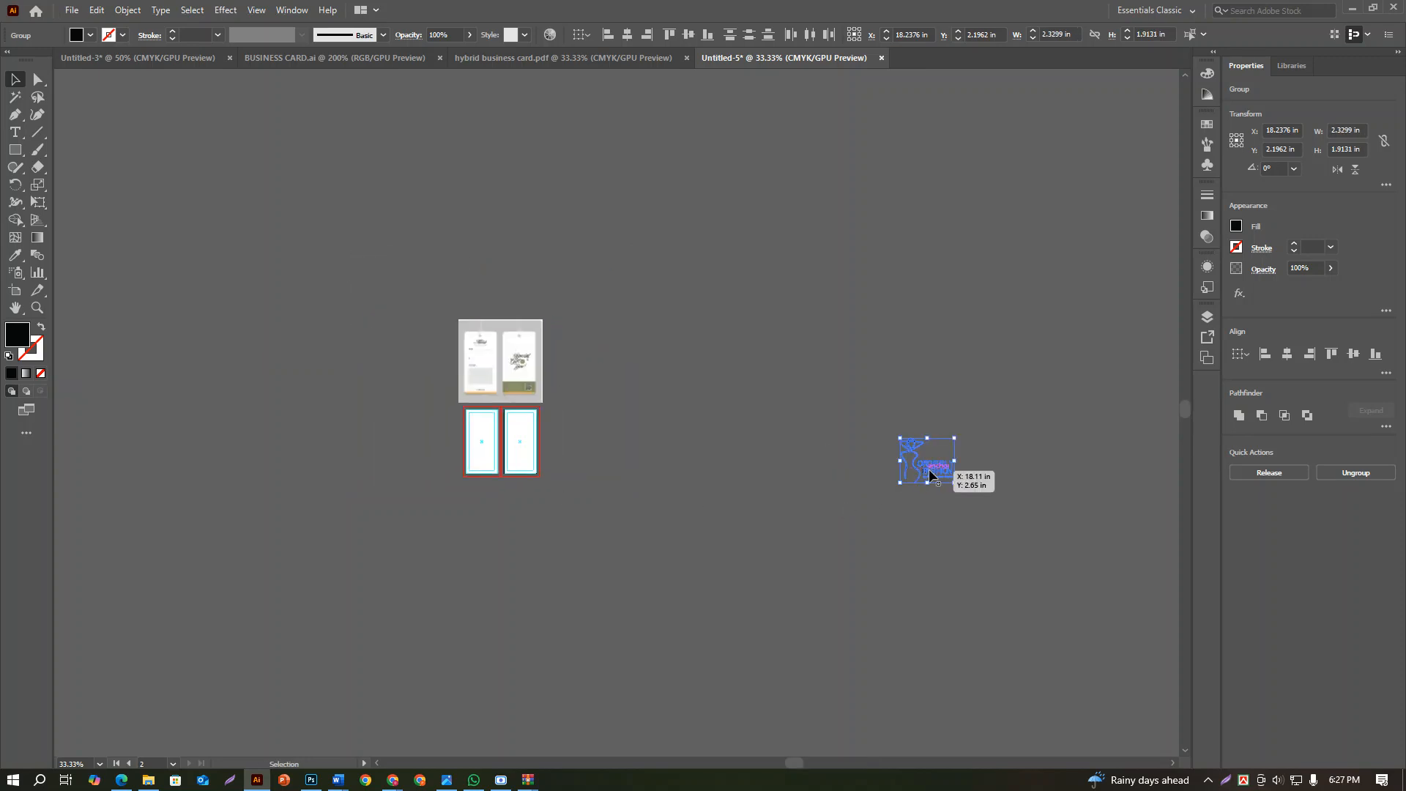
pyautogui.moveTo(930, 475); pyautogui.dragTo(489, 431)
# Scale the logo down to about 0.5 in wide near the top of the first artboard's safe area
pyautogui.hotkey('ctrl', '+')
pyautogui.hotkey('ctrl', '+')
pyautogui.hotkey('ctrl', '+')
pyautogui.hotkey('ctrl', '+')
pyautogui.hotkey('ctrl', '+')
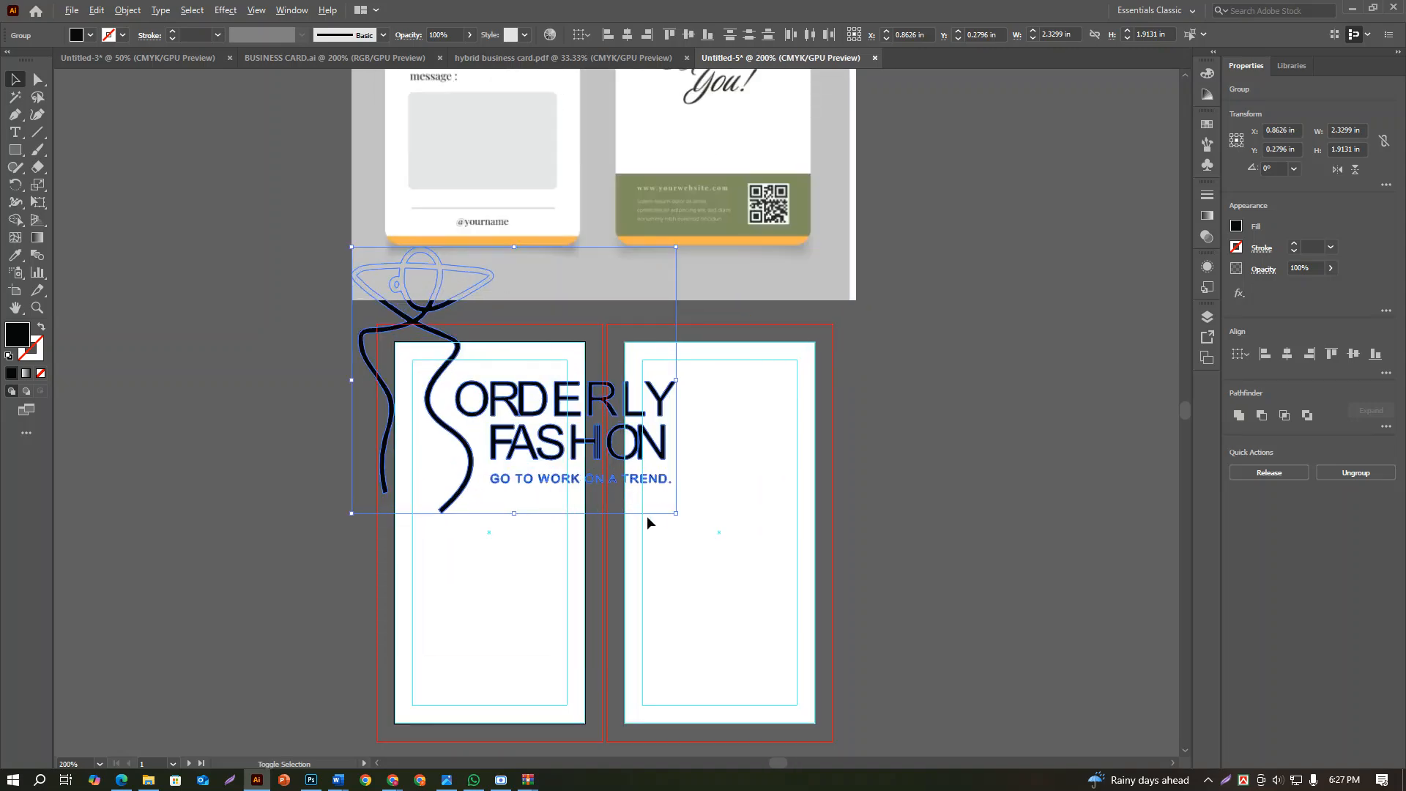
pyautogui.moveTo(679, 513); pyautogui.dragTo(511, 408)
pyautogui.moveTo(483, 347); pyautogui.dragTo(539, 522)
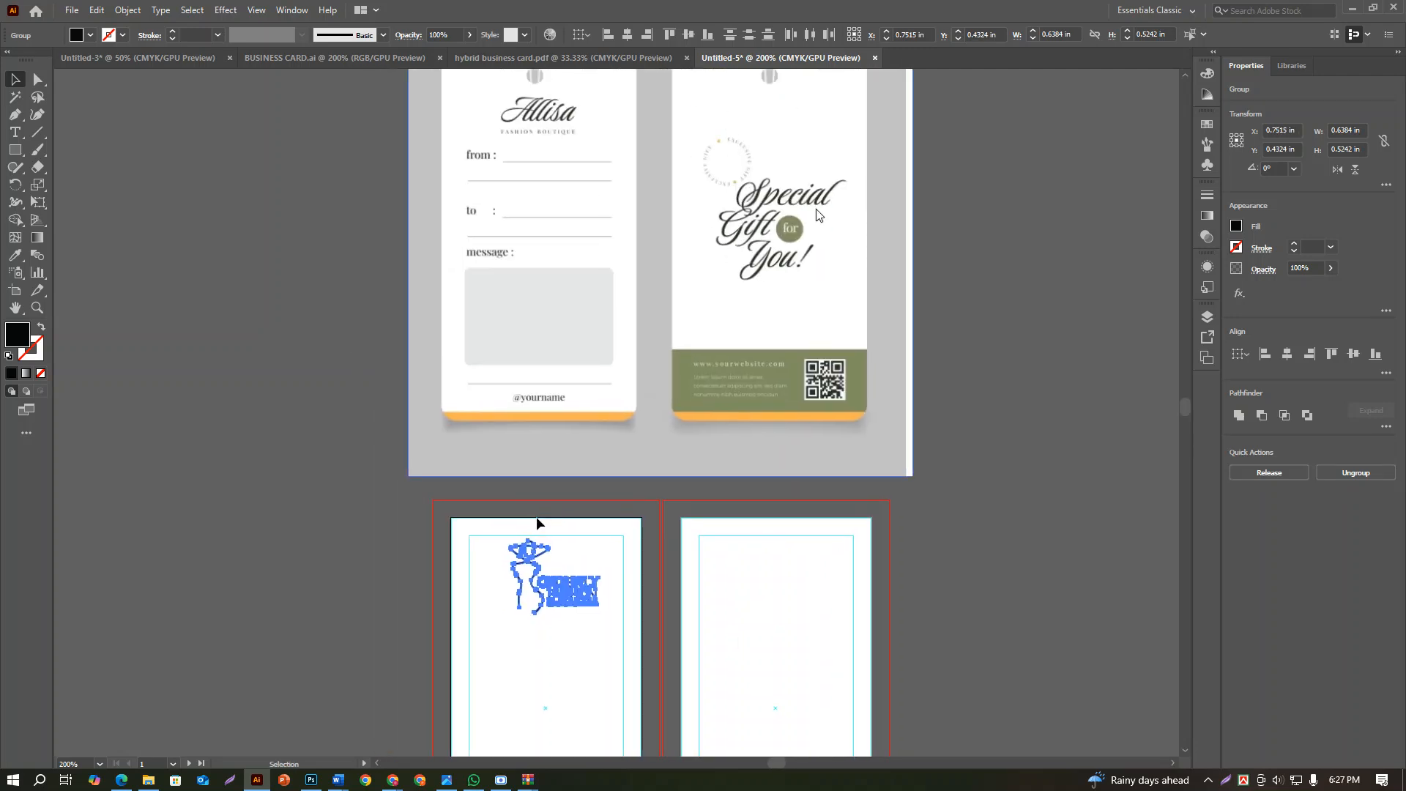
pyautogui.moveTo(599, 614); pyautogui.dragTo(579, 568)
pyautogui.scroll(2, 596, 471)
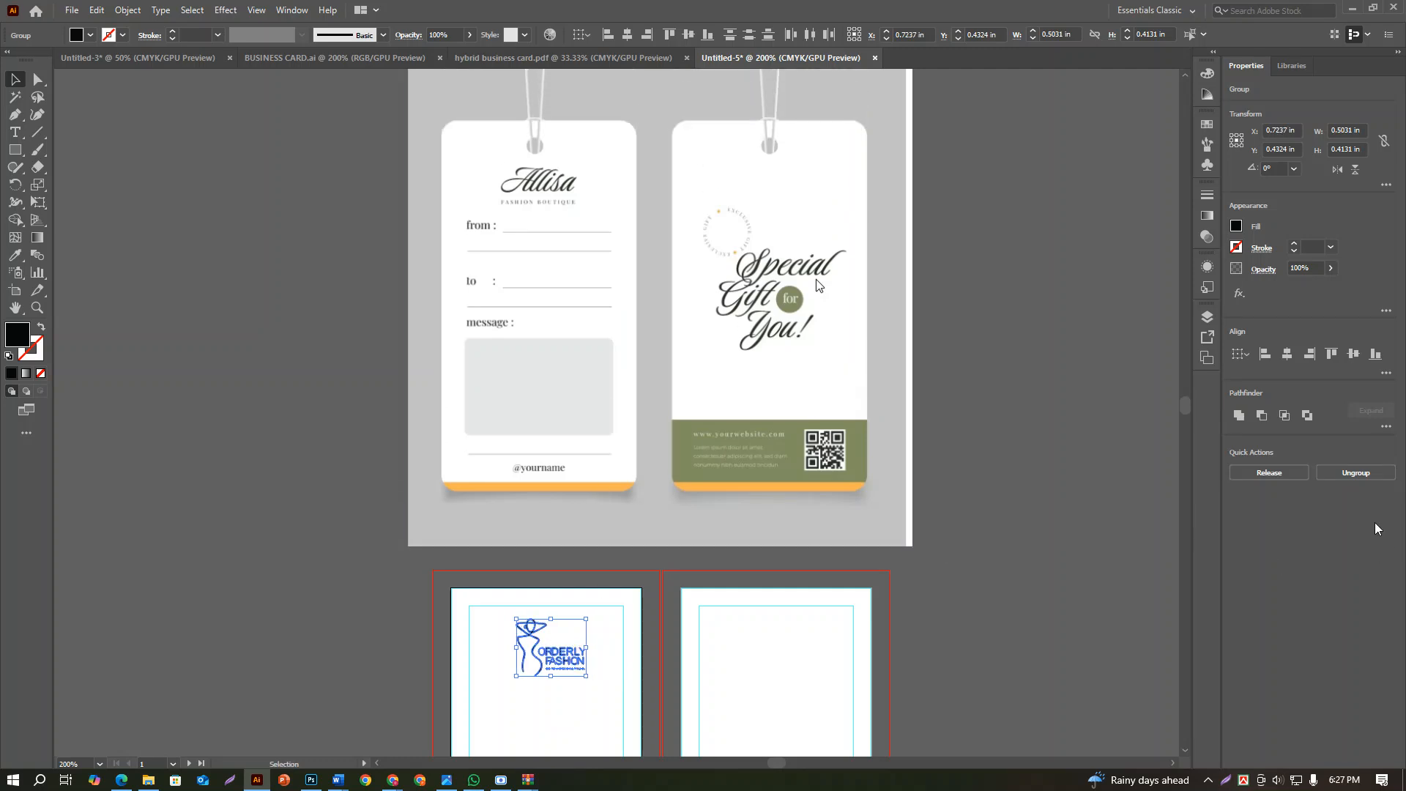
# Ungroup the logo one level and fill its artwork with yellow
pyautogui.click(1351, 473)
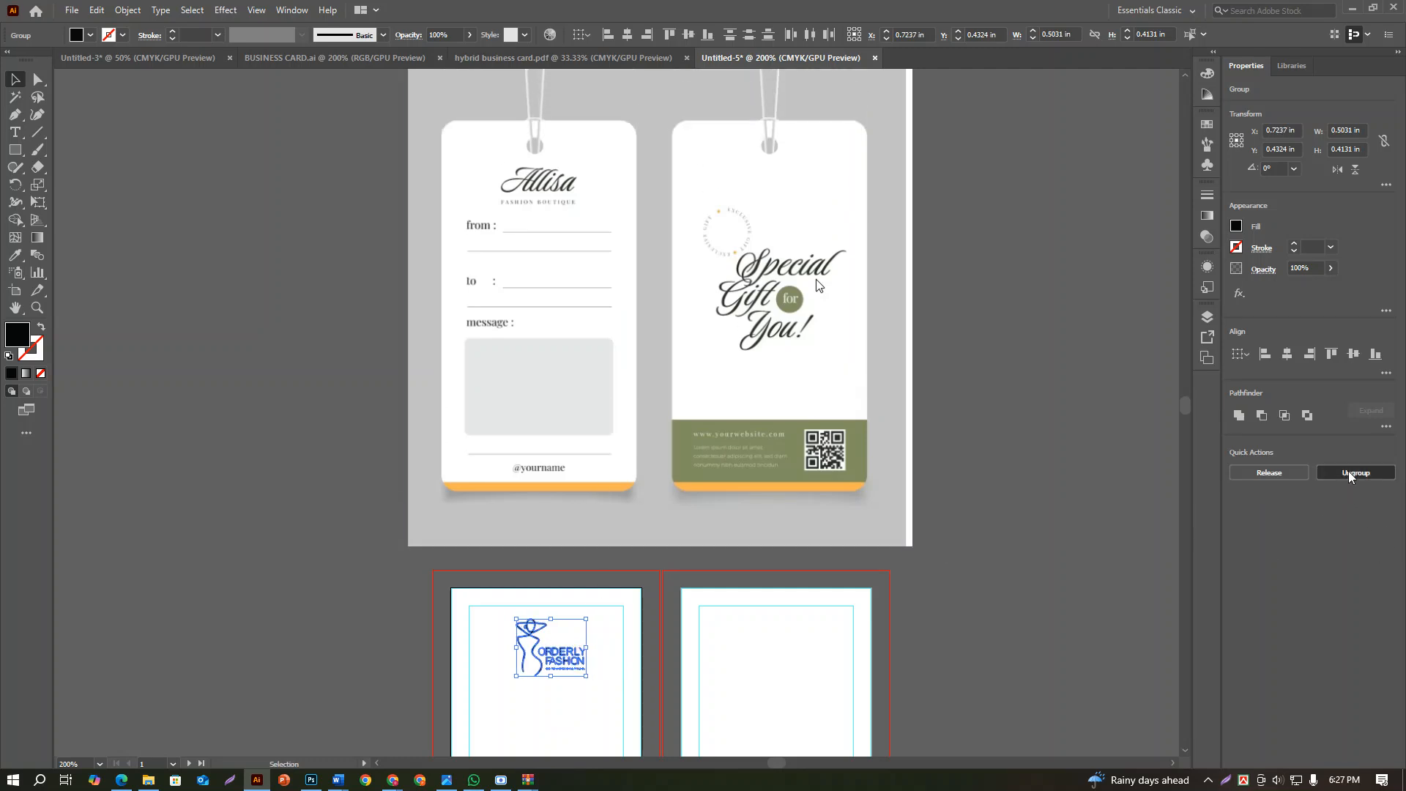
pyautogui.click(1063, 573)
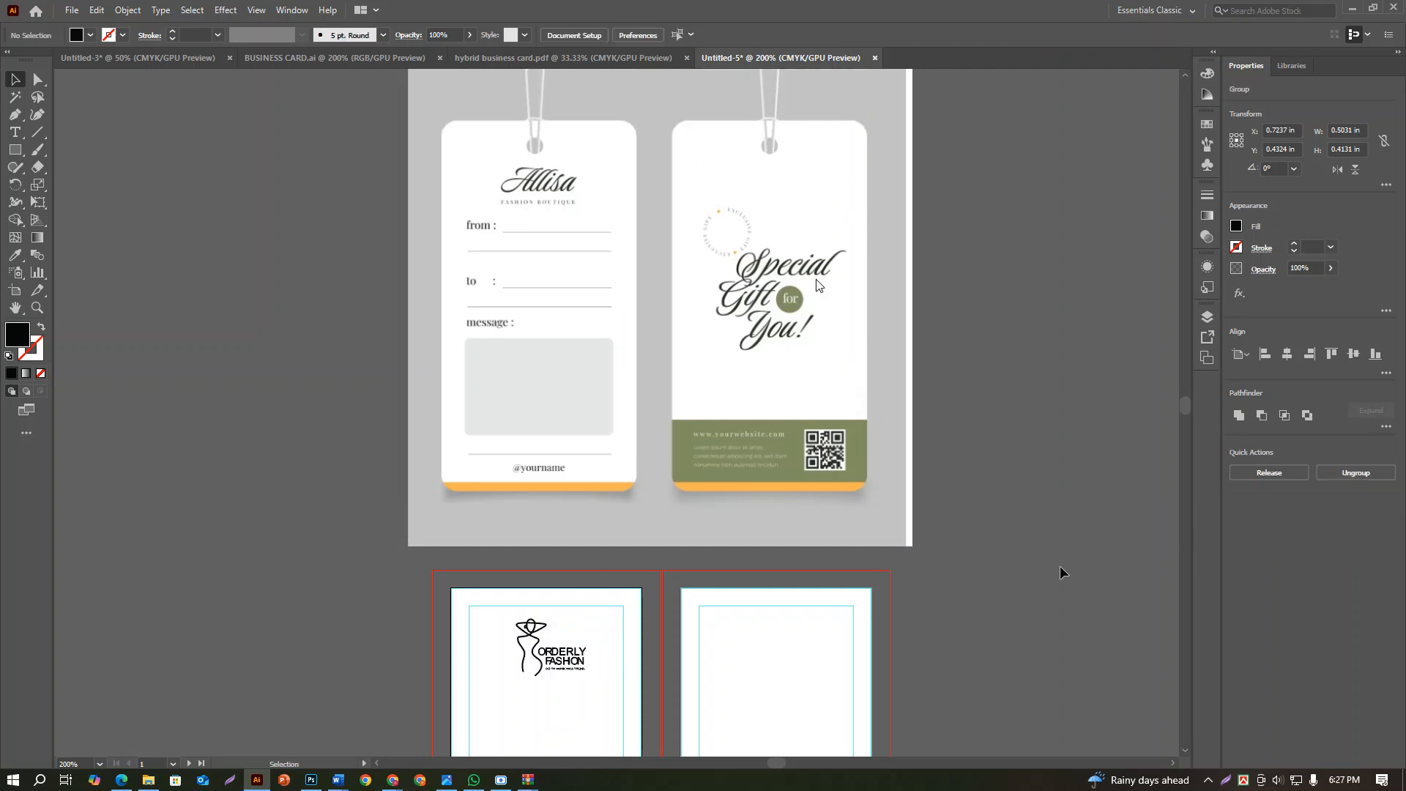
pyautogui.click(530, 644)
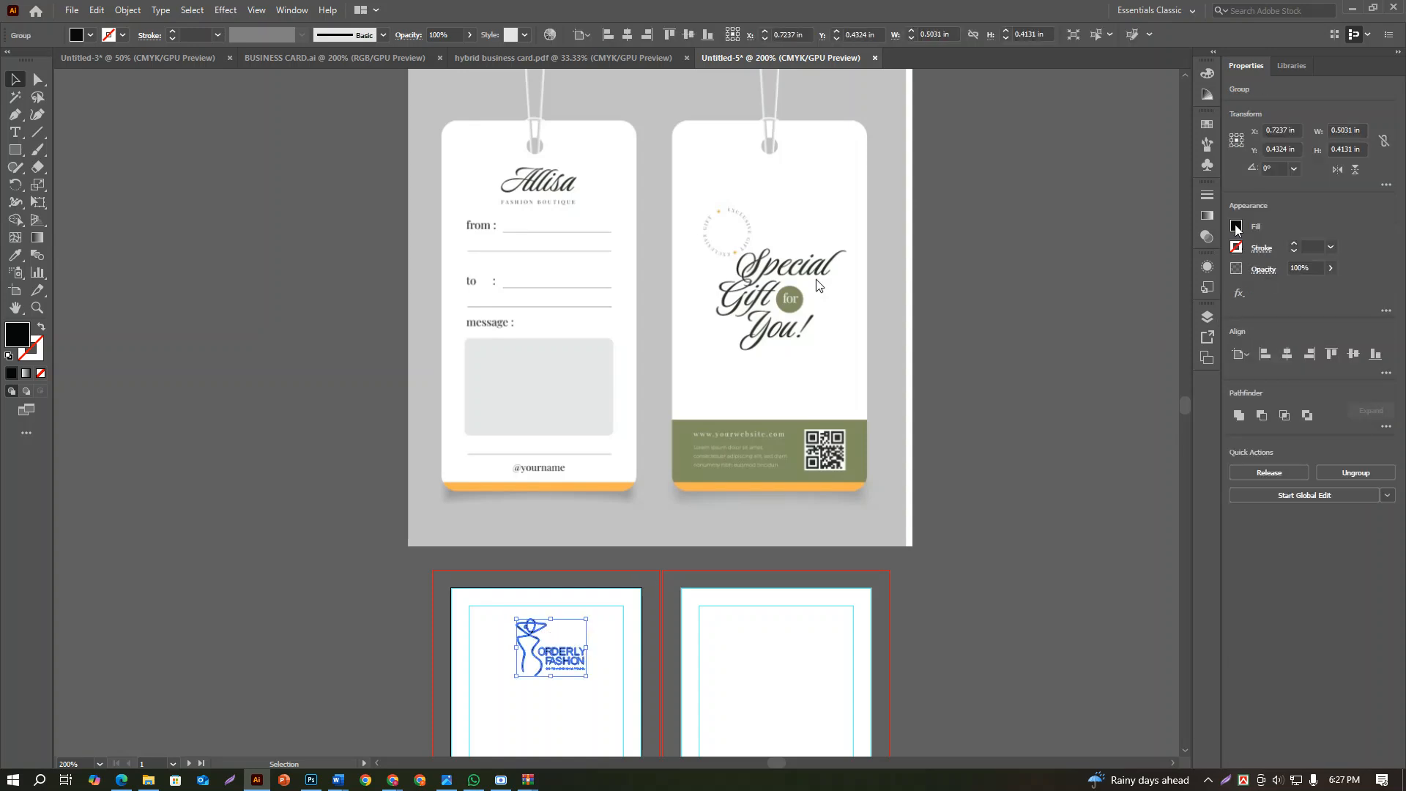
pyautogui.click(1235, 227)
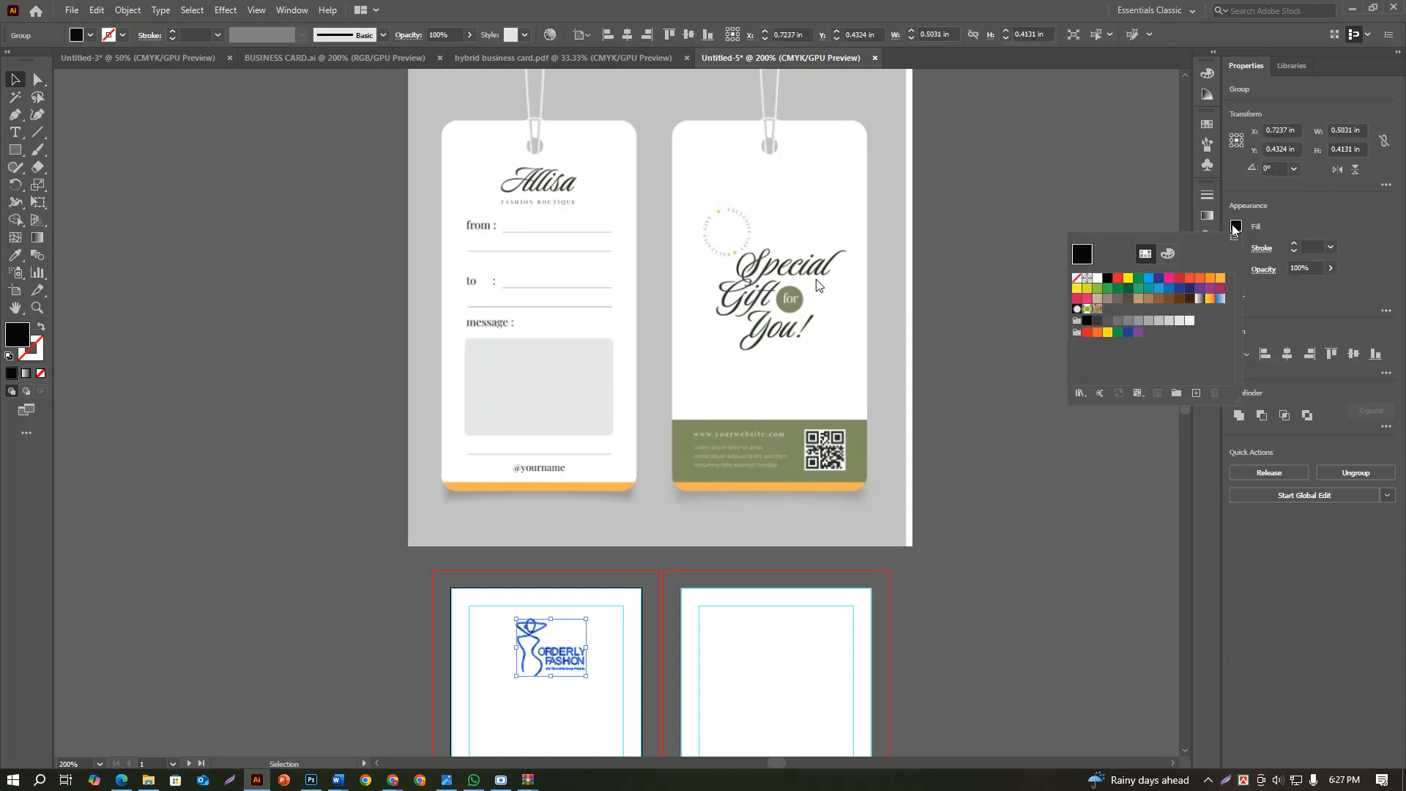
pyautogui.click(1128, 280)
pyautogui.click(1006, 575)
# Change the fill of the small logo on the first artboard to black
pyautogui.moveTo(759, 647); pyautogui.dragTo(839, 597)
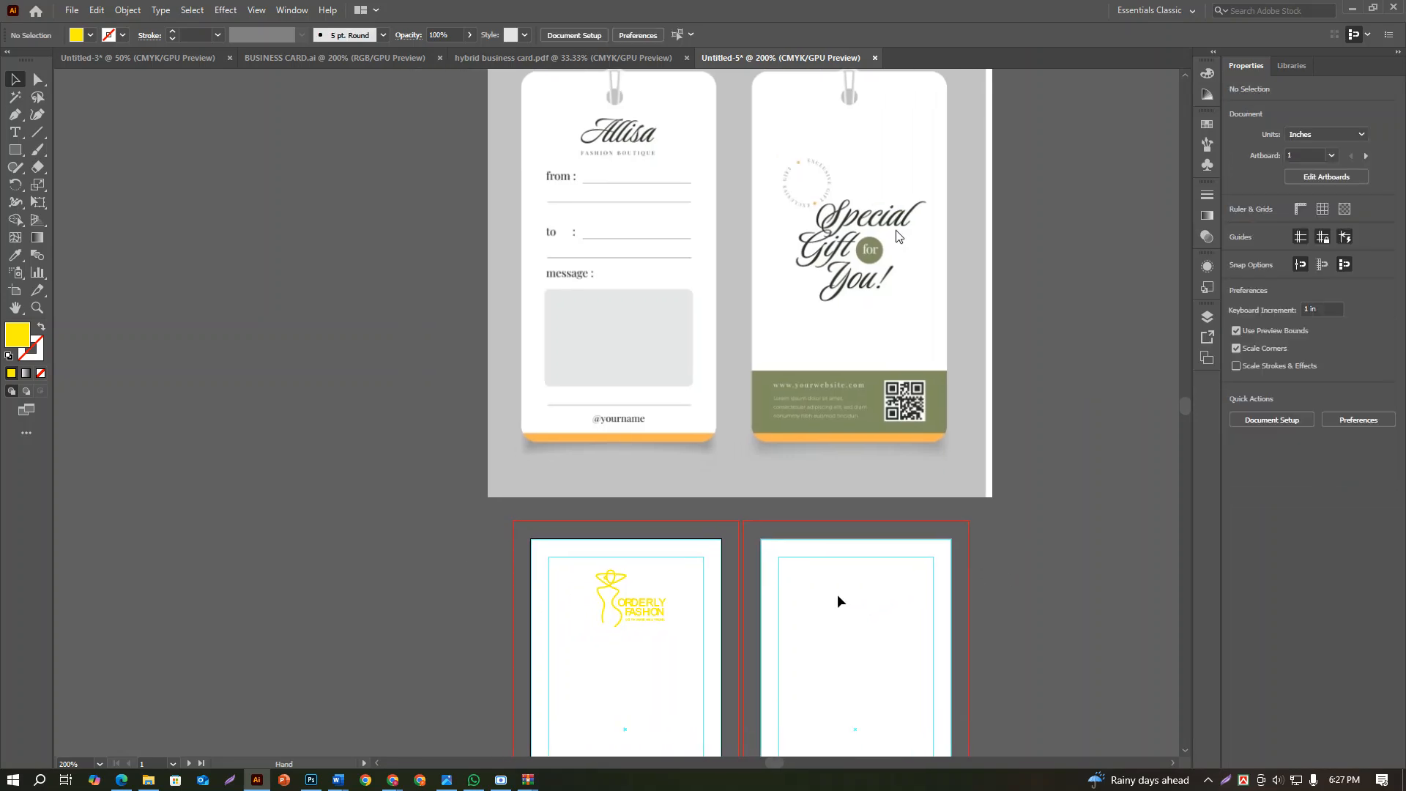
pyautogui.scroll(1, 700, 617)
pyautogui.scroll(3, 658, 664)
pyautogui.scroll(-3, 658, 664)
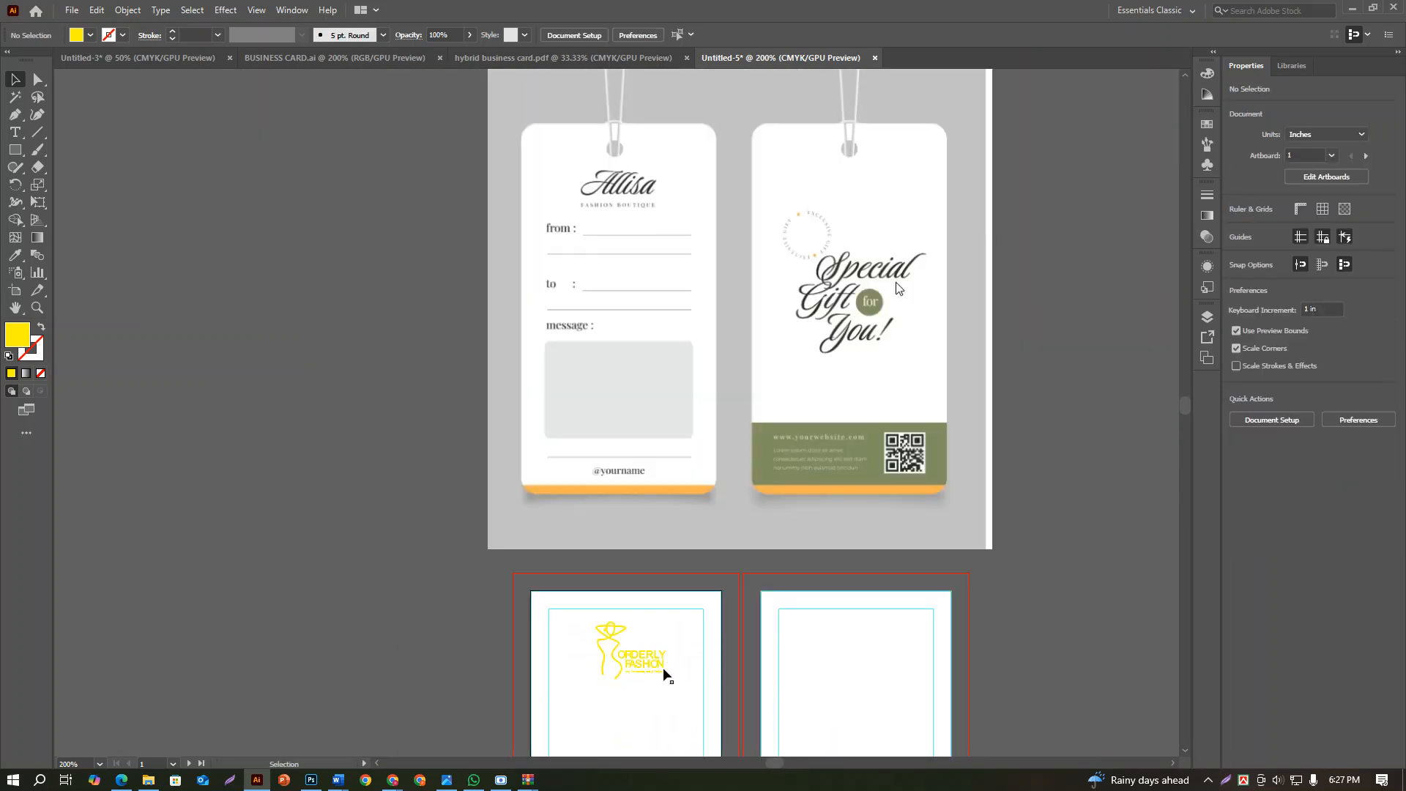
pyautogui.click(644, 664)
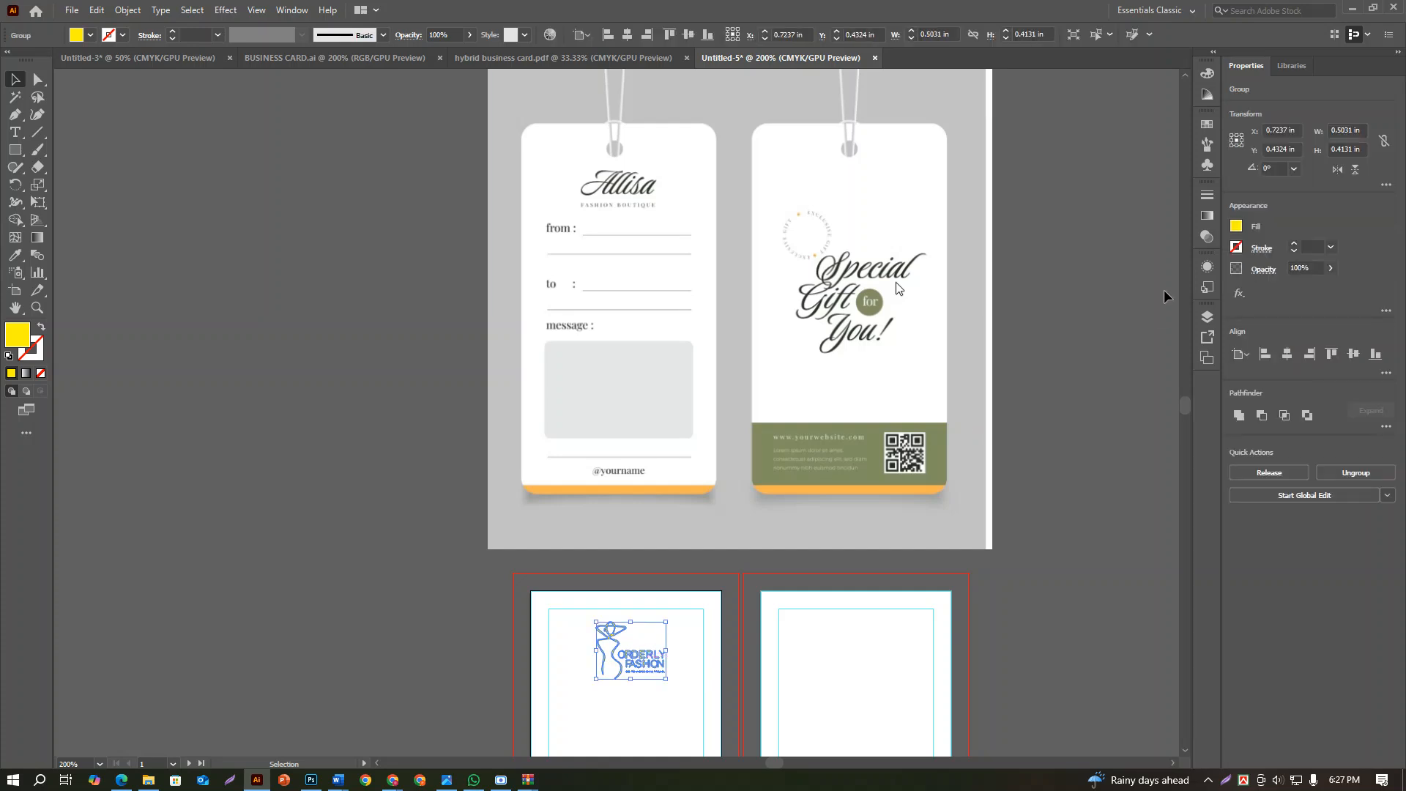
pyautogui.click(1235, 226)
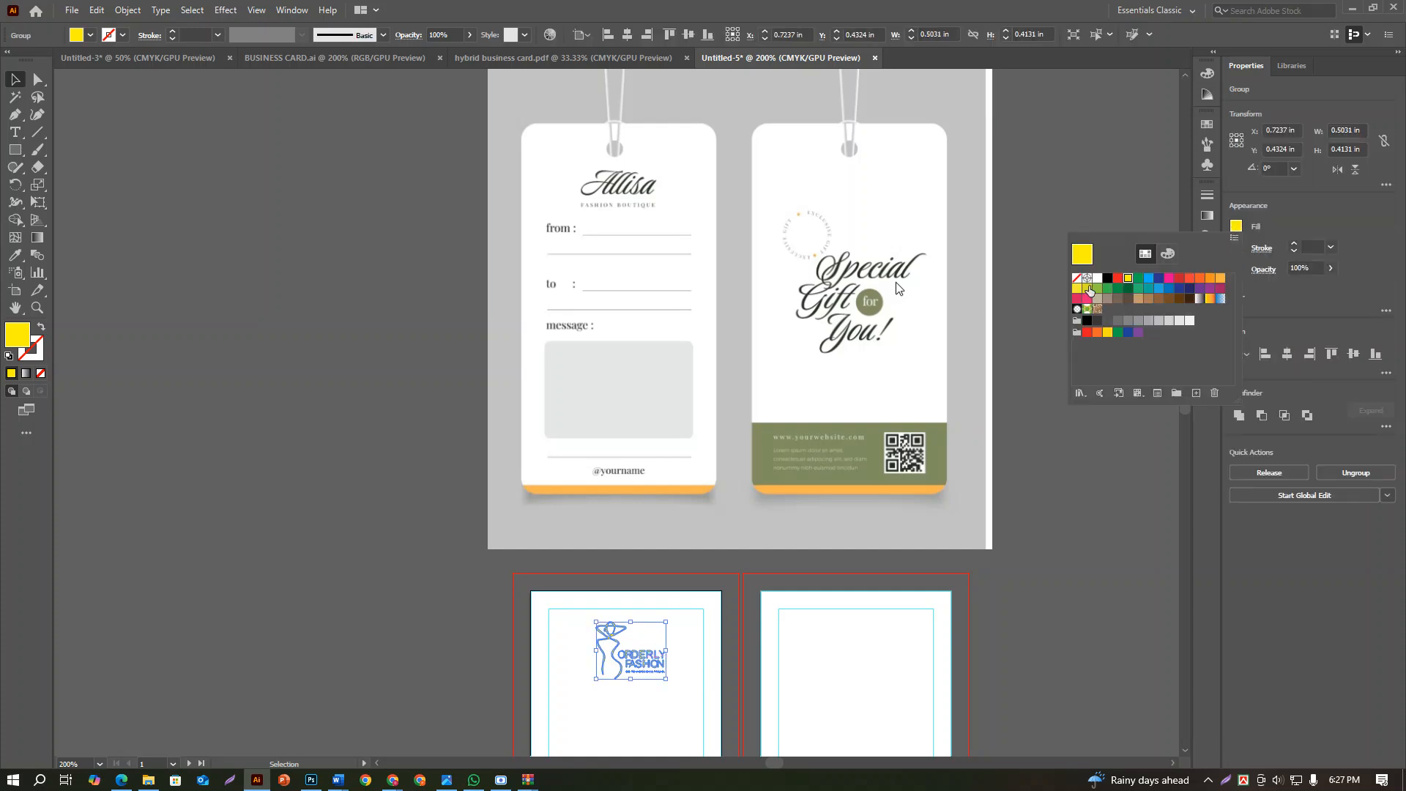
pyautogui.click(1107, 279)
pyautogui.click(1099, 632)
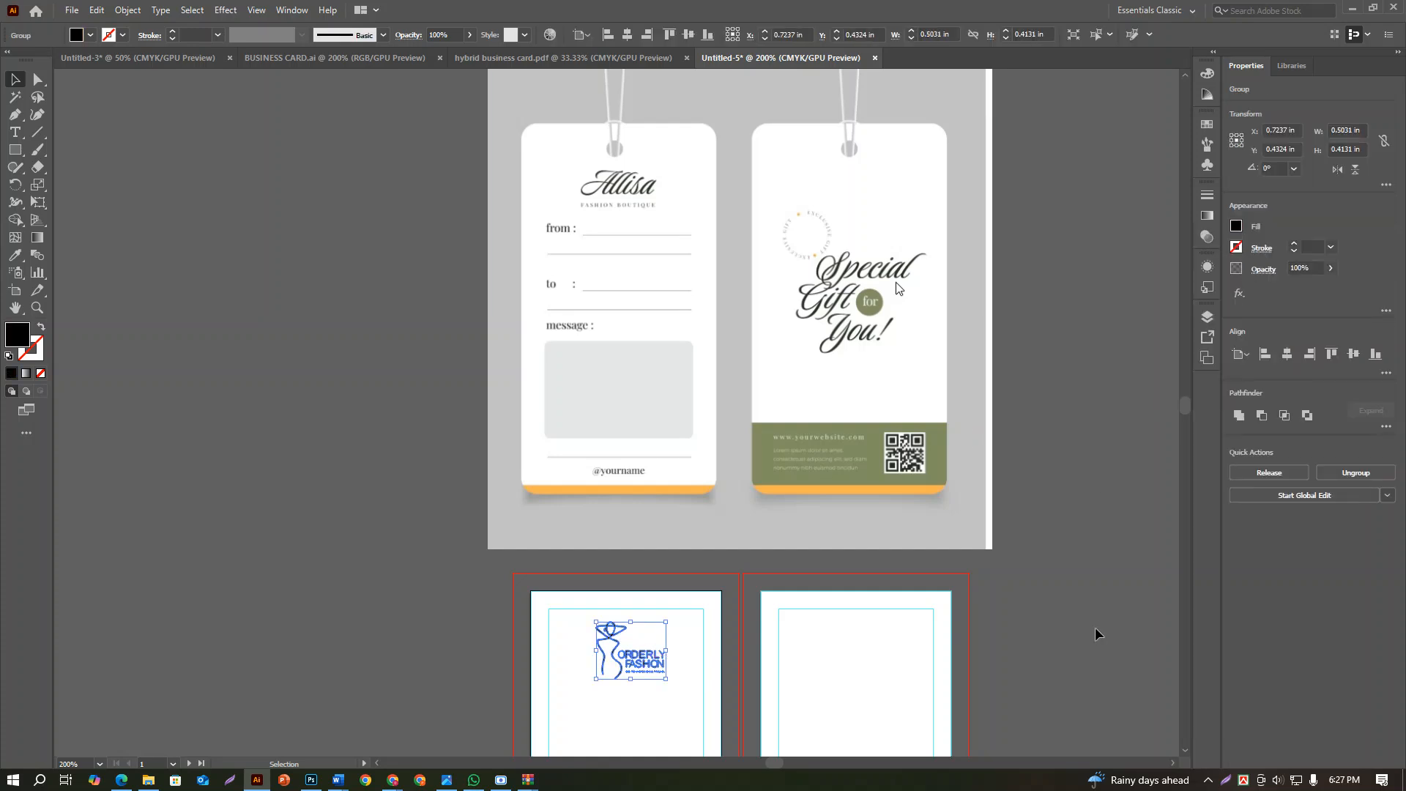
# Undo the logo edits back to its original large, unexpanded artwork and ungroup it so its parts can be selected separately
pyautogui.scroll(-2, 1094, 626)
pyautogui.moveTo(1093, 626); pyautogui.dragTo(837, 482)
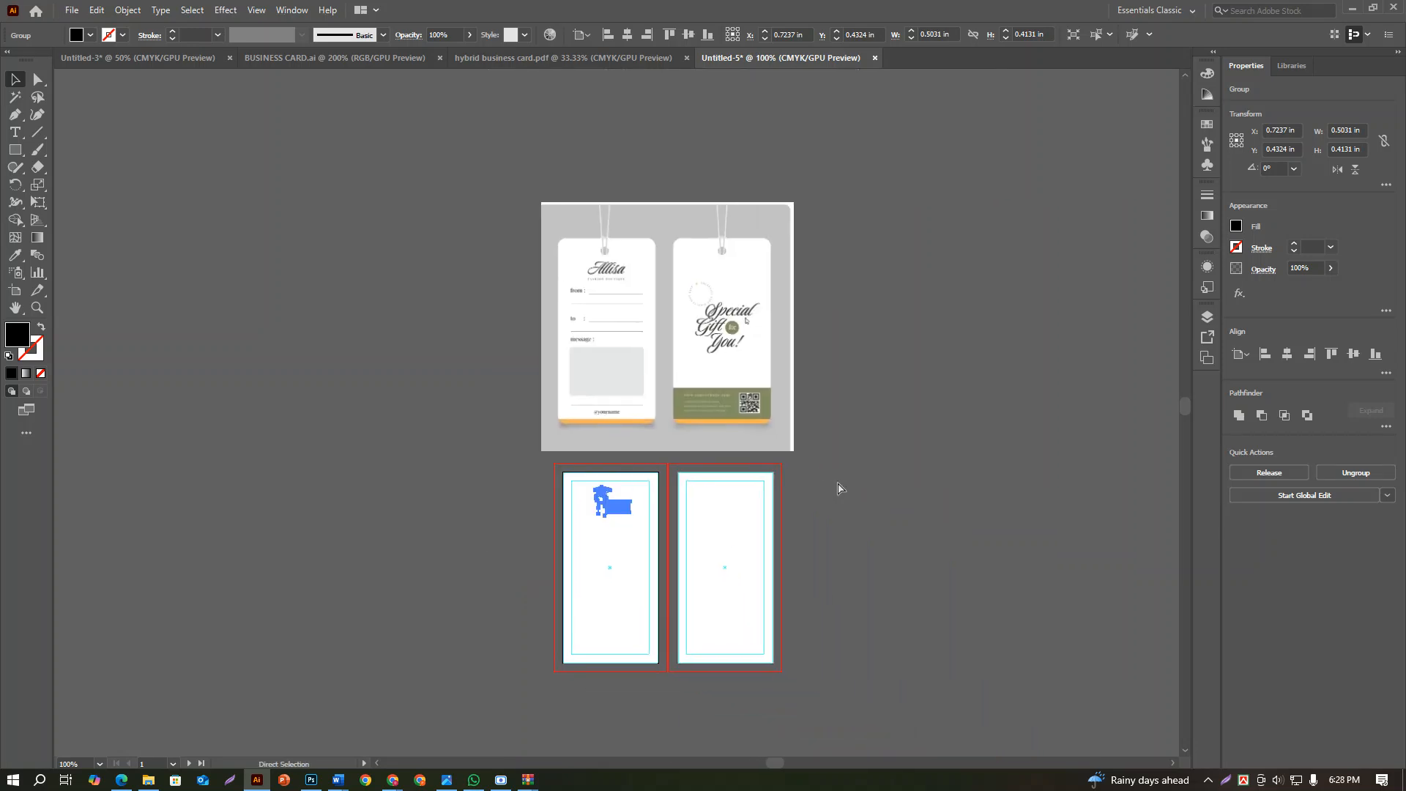
pyautogui.hotkey('ctrl', 'c')
pyautogui.hotkey('ctrl', 'alt', 'shift', 'v')
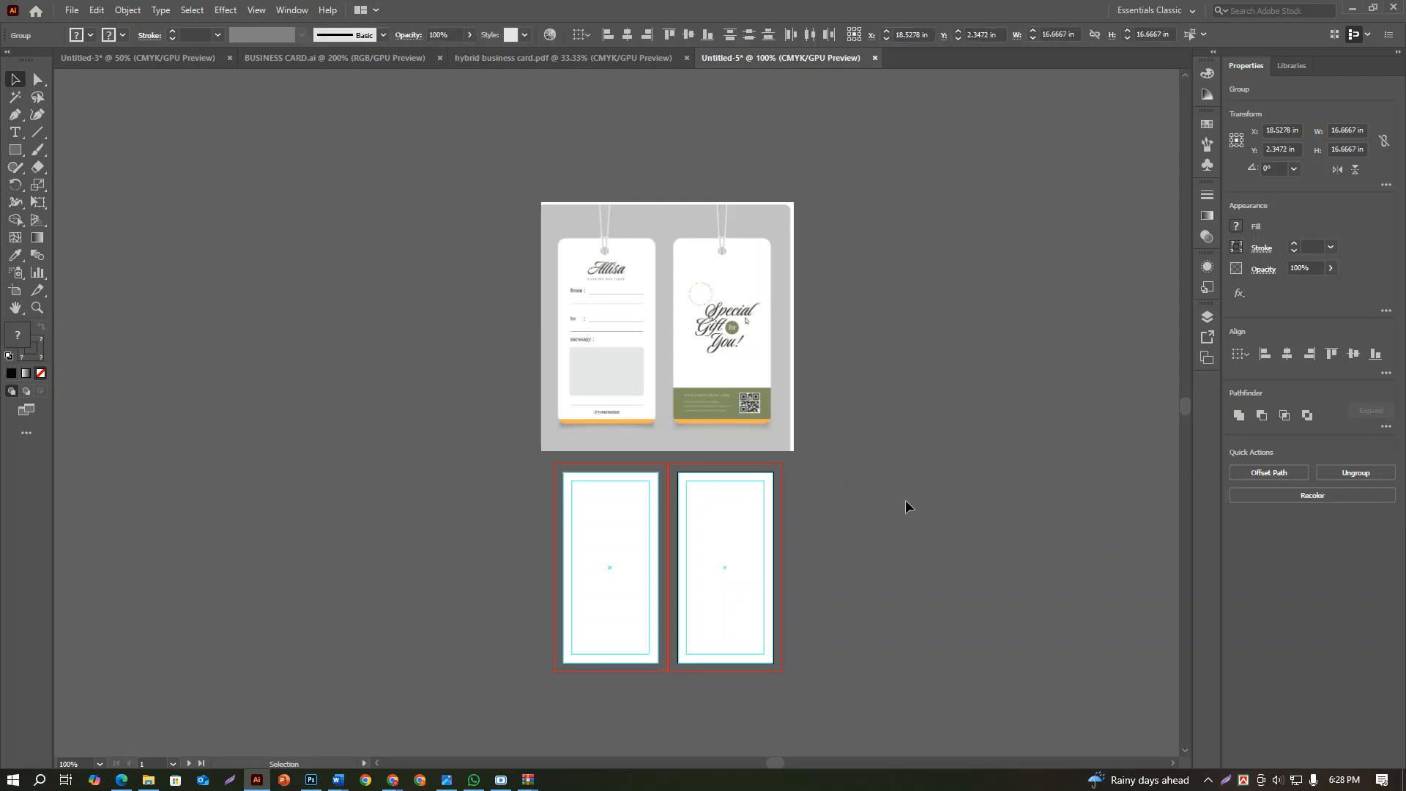
pyautogui.moveTo(907, 506); pyautogui.dragTo(596, 430)
pyautogui.scroll(-3, 599, 436)
pyautogui.moveTo(928, 514); pyautogui.dragTo(649, 464)
pyautogui.click(926, 419)
pyautogui.click(606, 394)
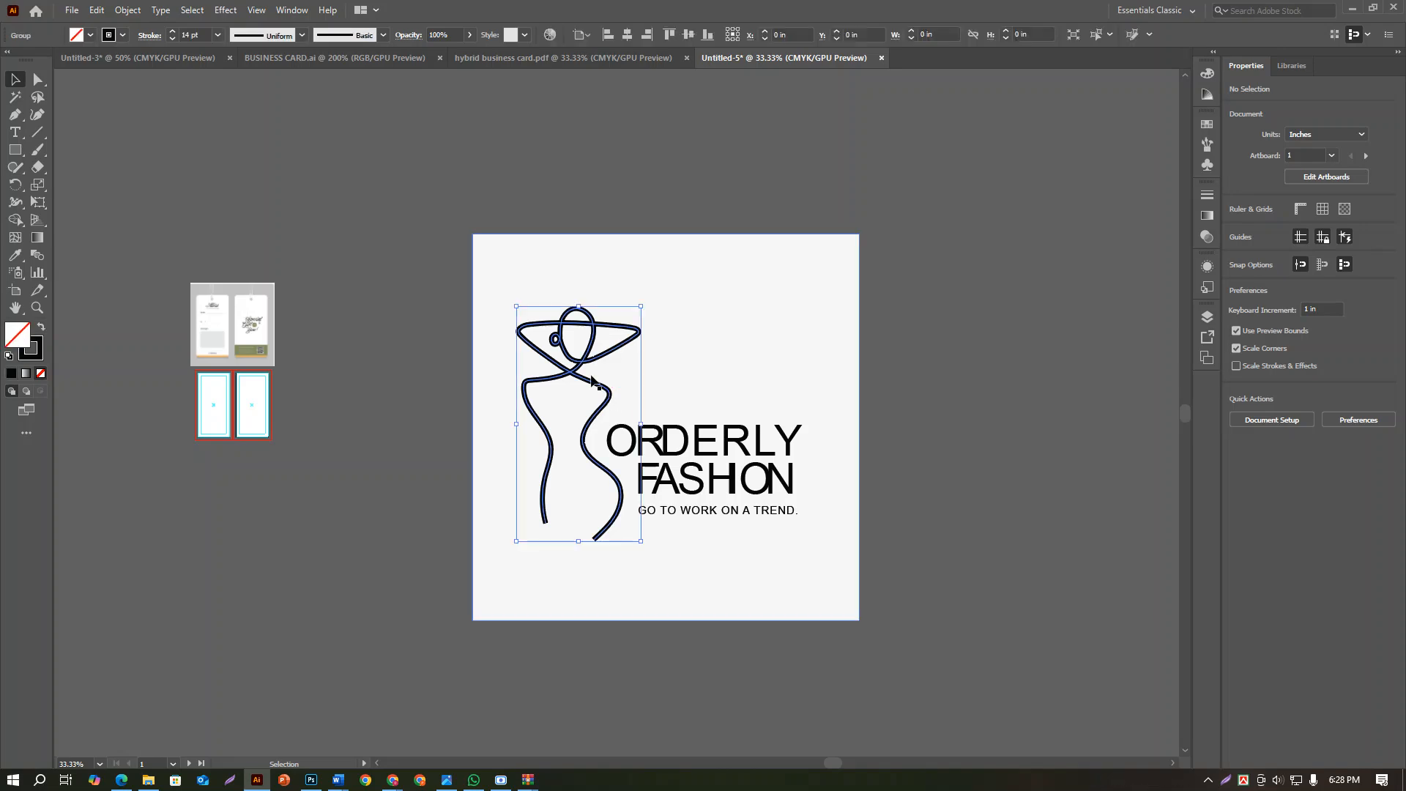
# Pull the light square background out from behind the logo's figure and lettering and delete it
pyautogui.scroll(4, 594, 382)
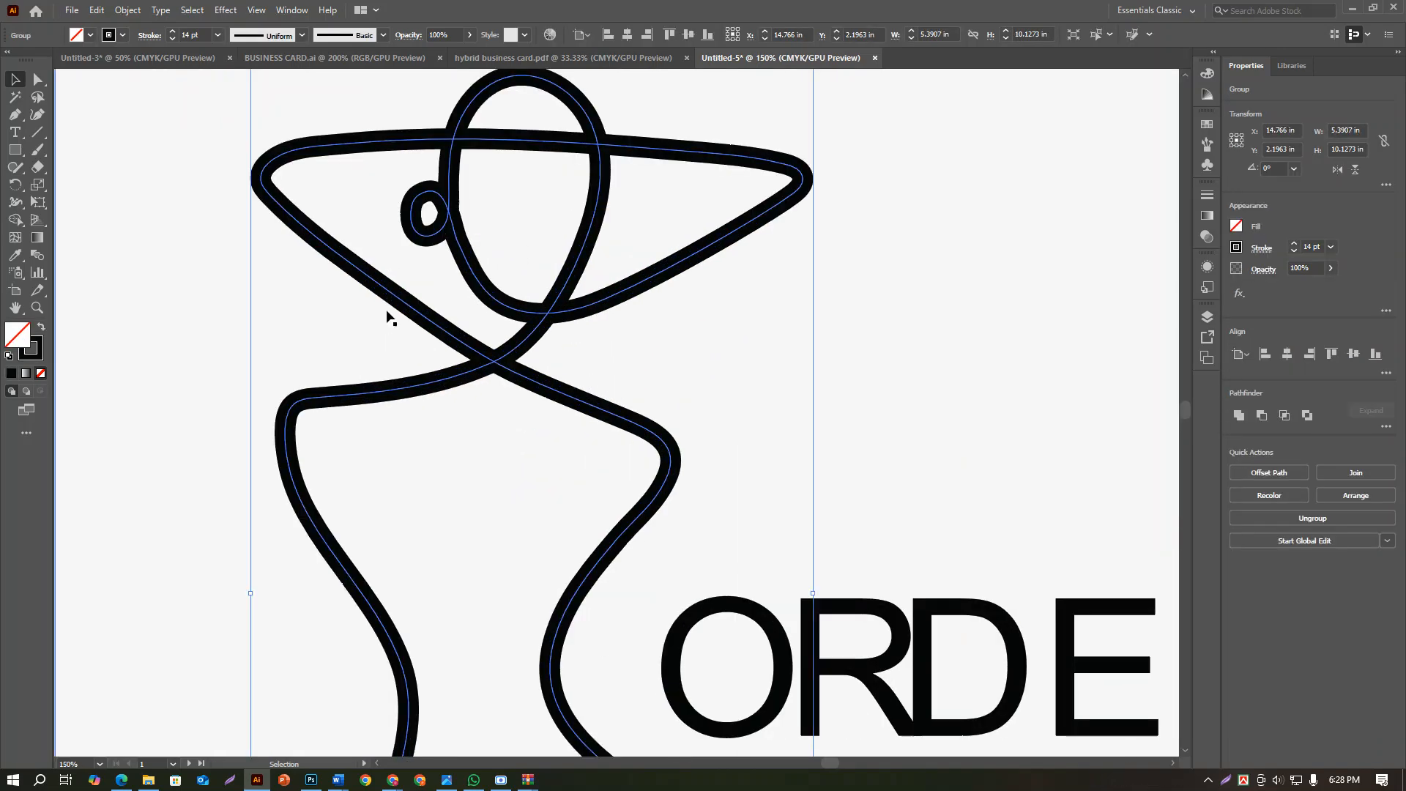
pyautogui.scroll(-2, 388, 319)
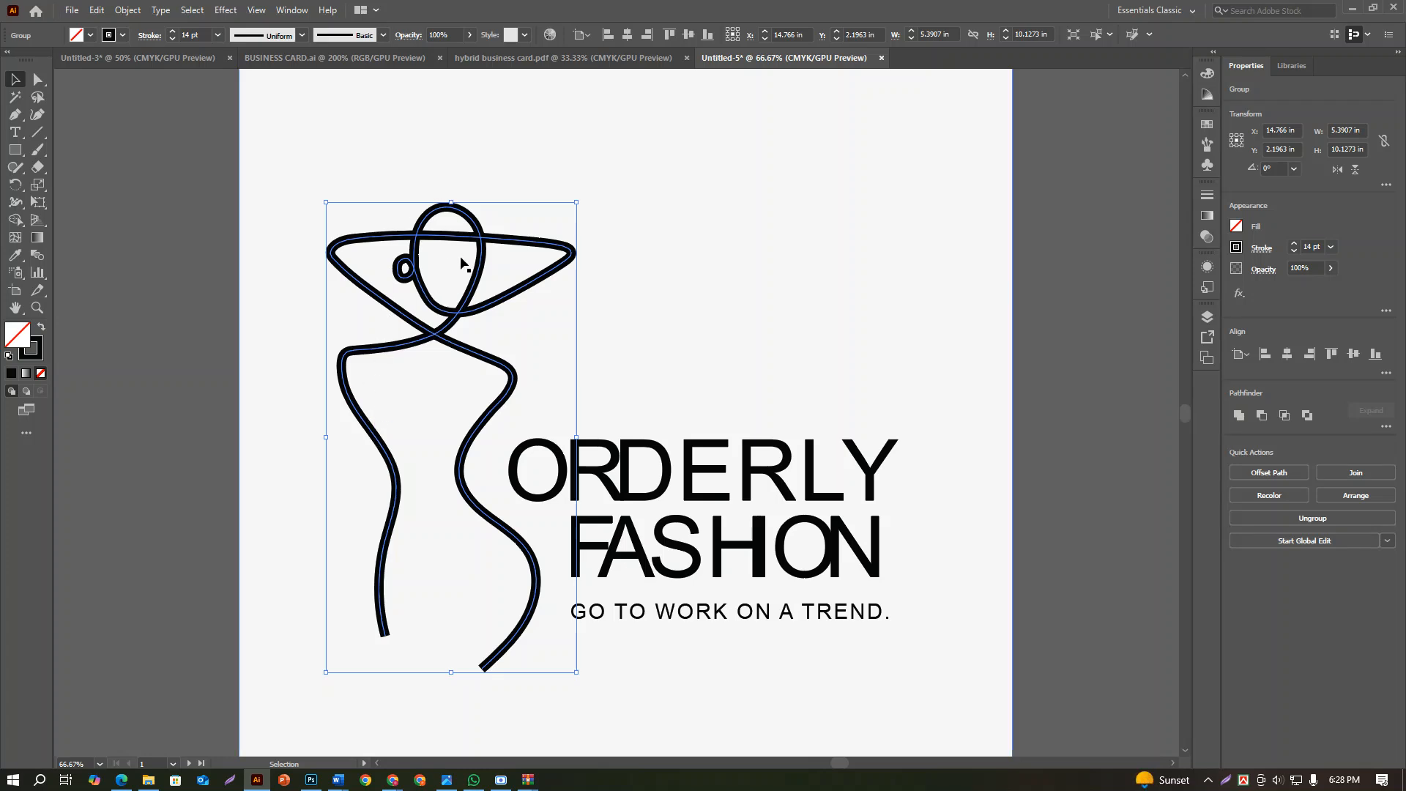
pyautogui.click(932, 407)
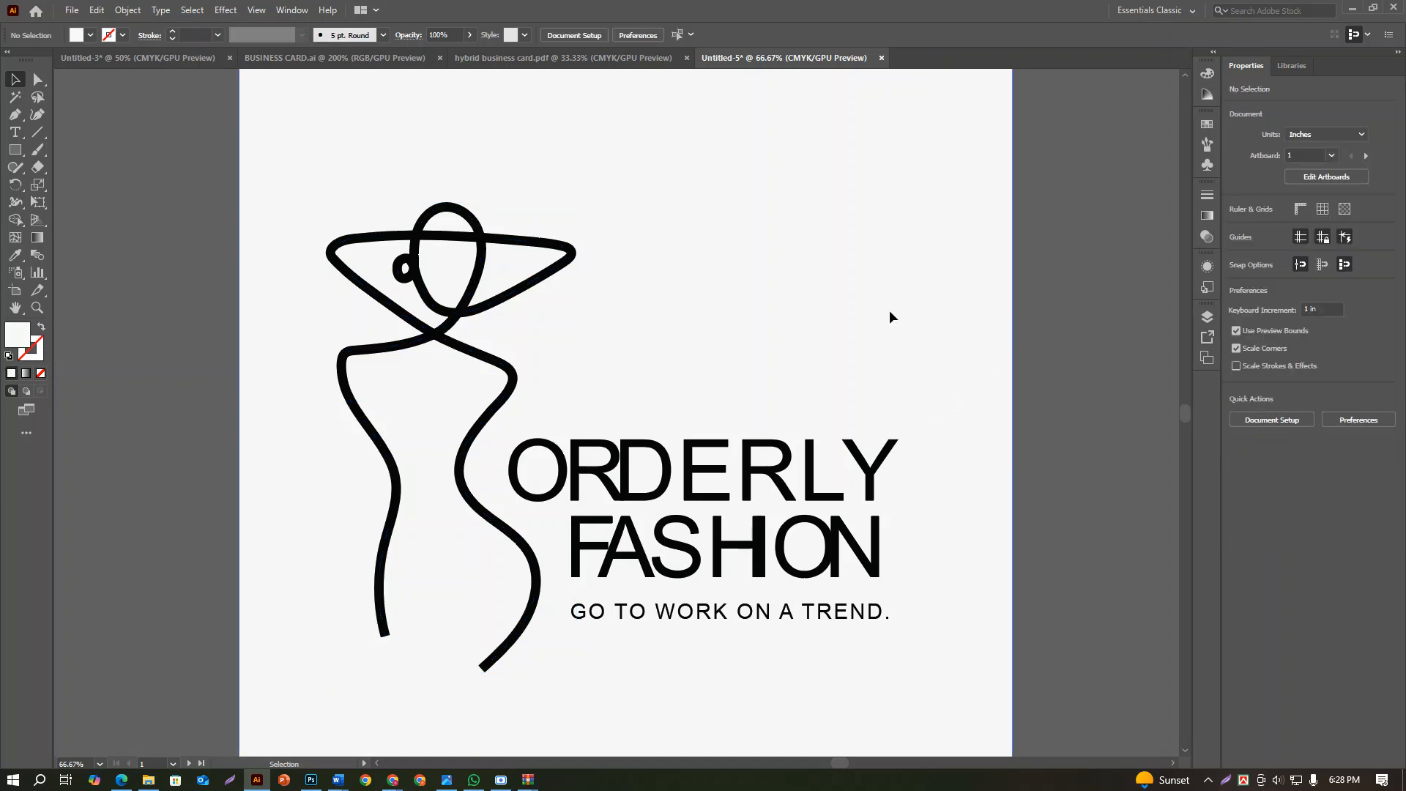
pyautogui.moveTo(889, 310); pyautogui.dragTo(851, 125)
pyautogui.scroll(-2, 878, 251)
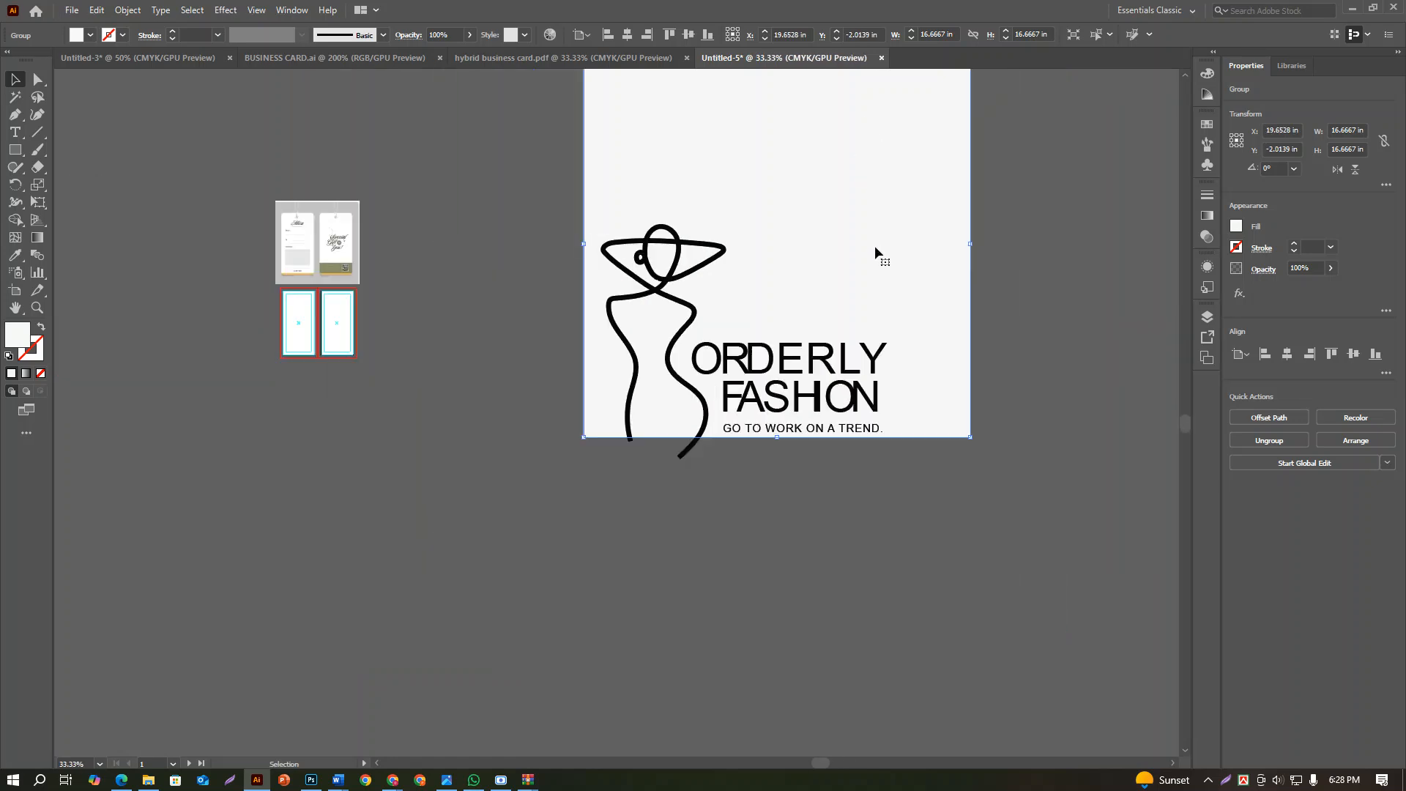
pyautogui.moveTo(876, 251); pyautogui.dragTo(377, 587)
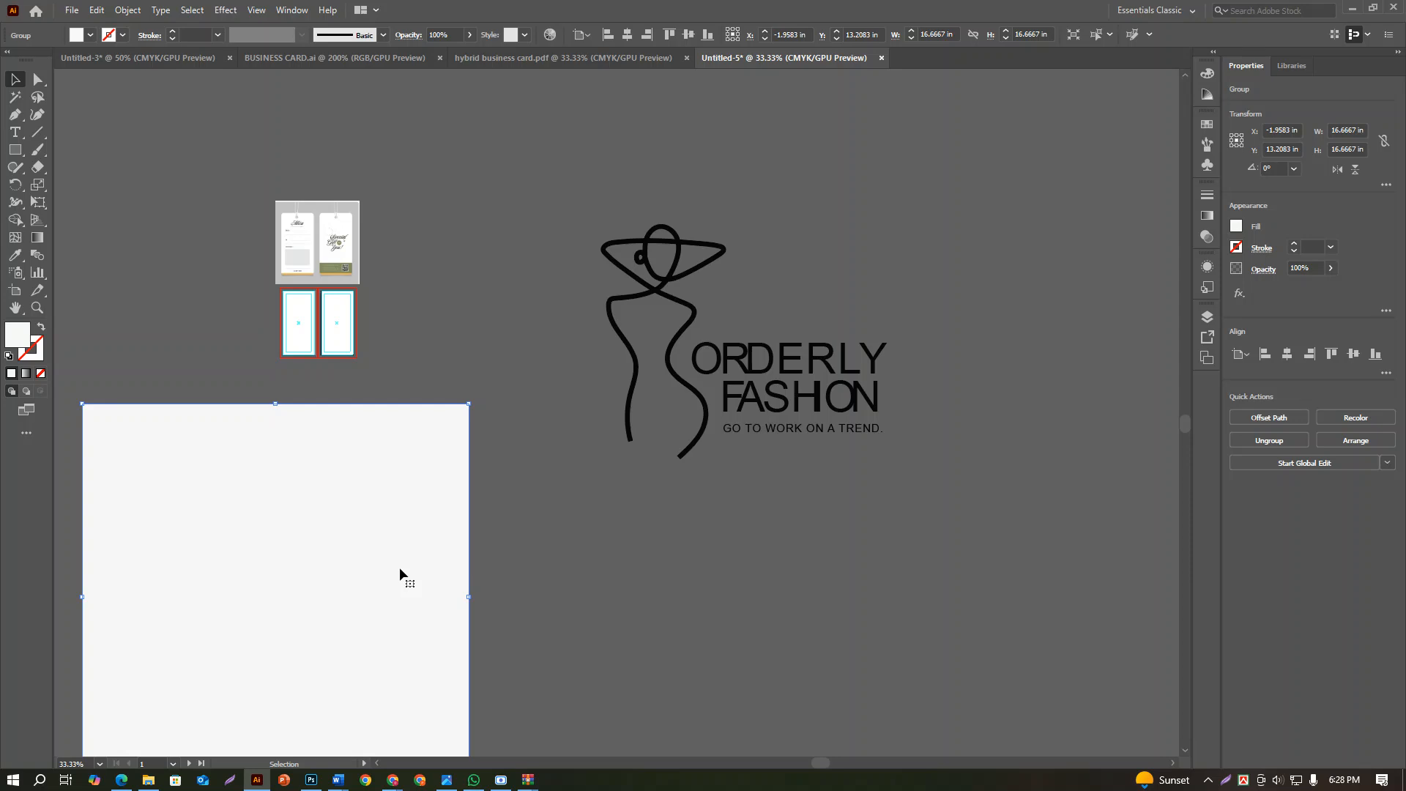
pyautogui.press('Delete')
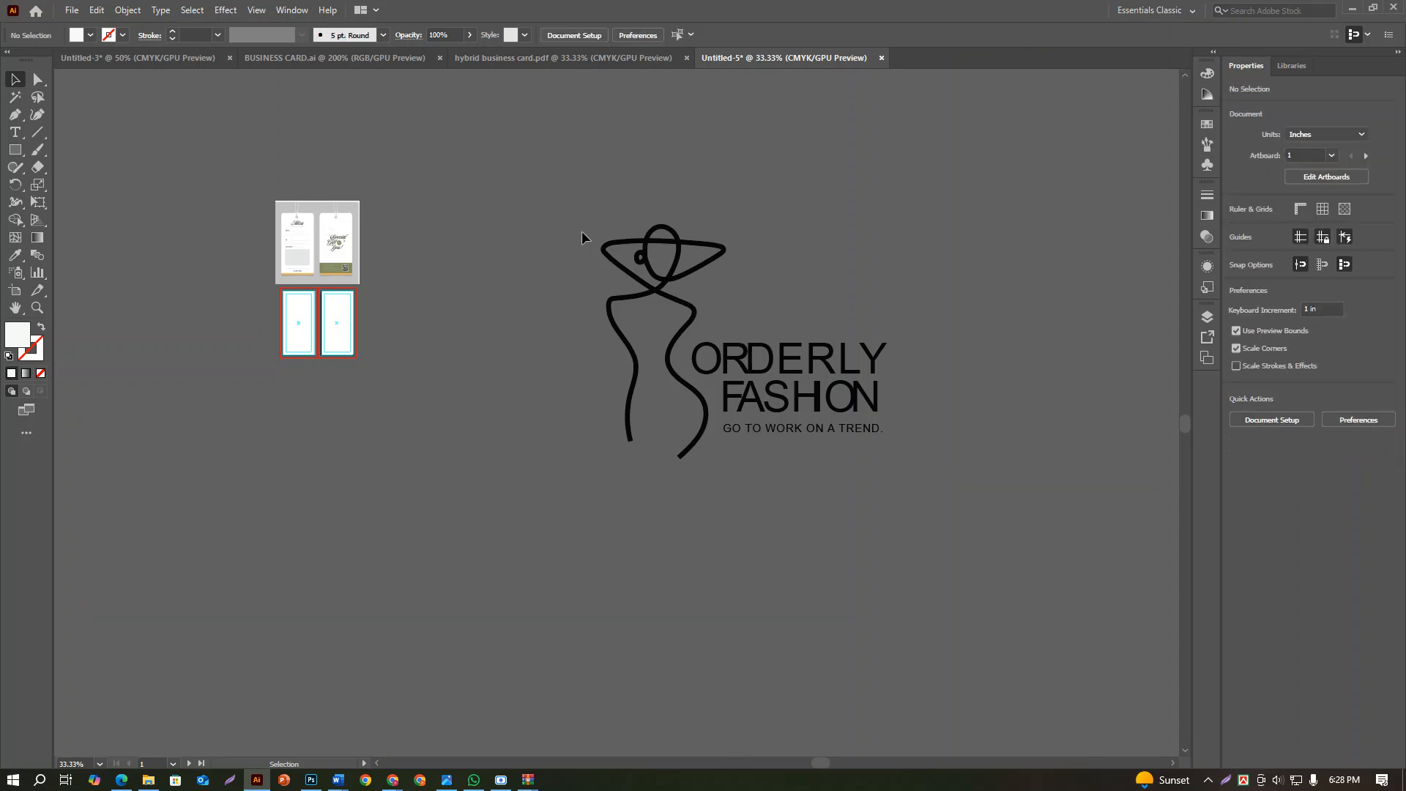
# Expand the logo's figure and all its lettering
pyautogui.moveTo(581, 231); pyautogui.dragTo(957, 474)
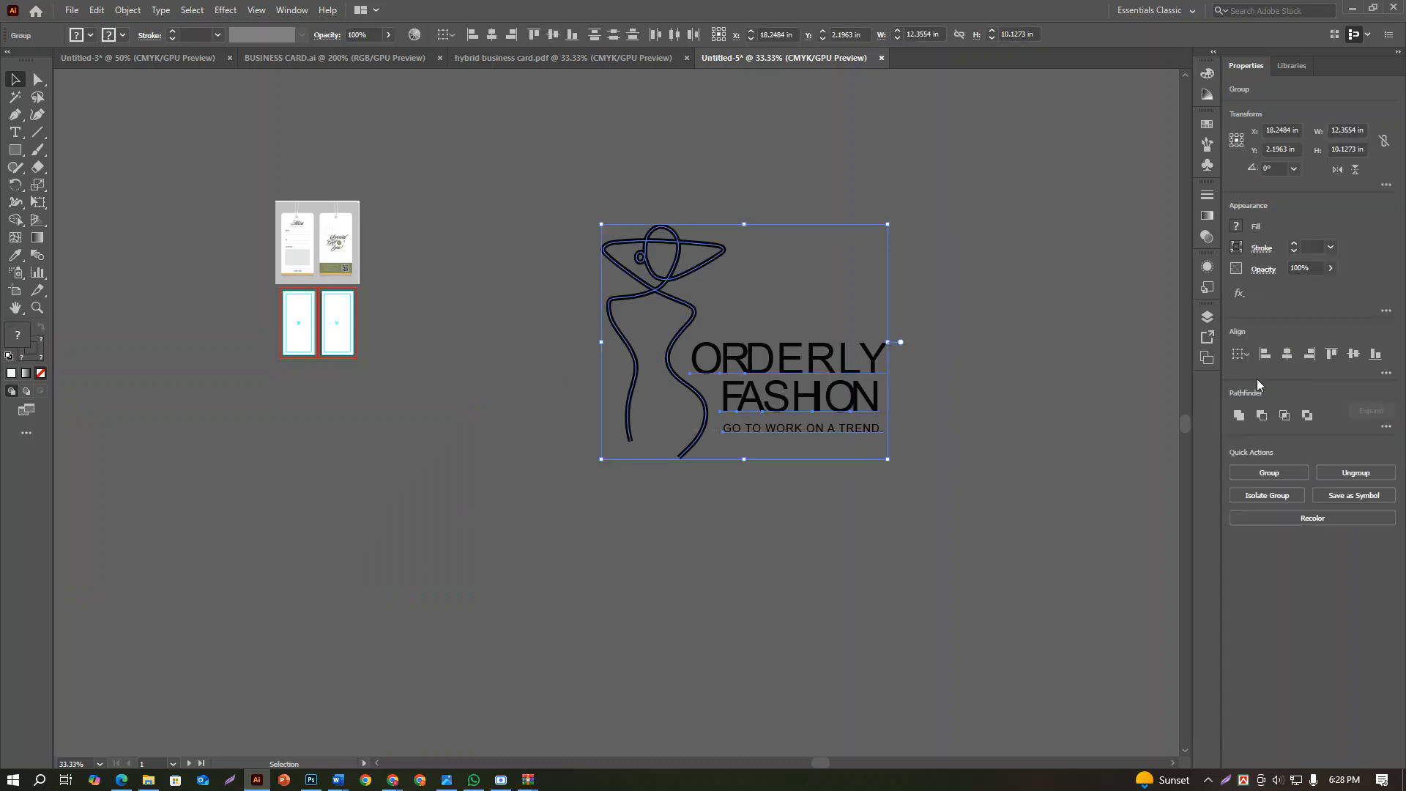
pyautogui.click(126, 10)
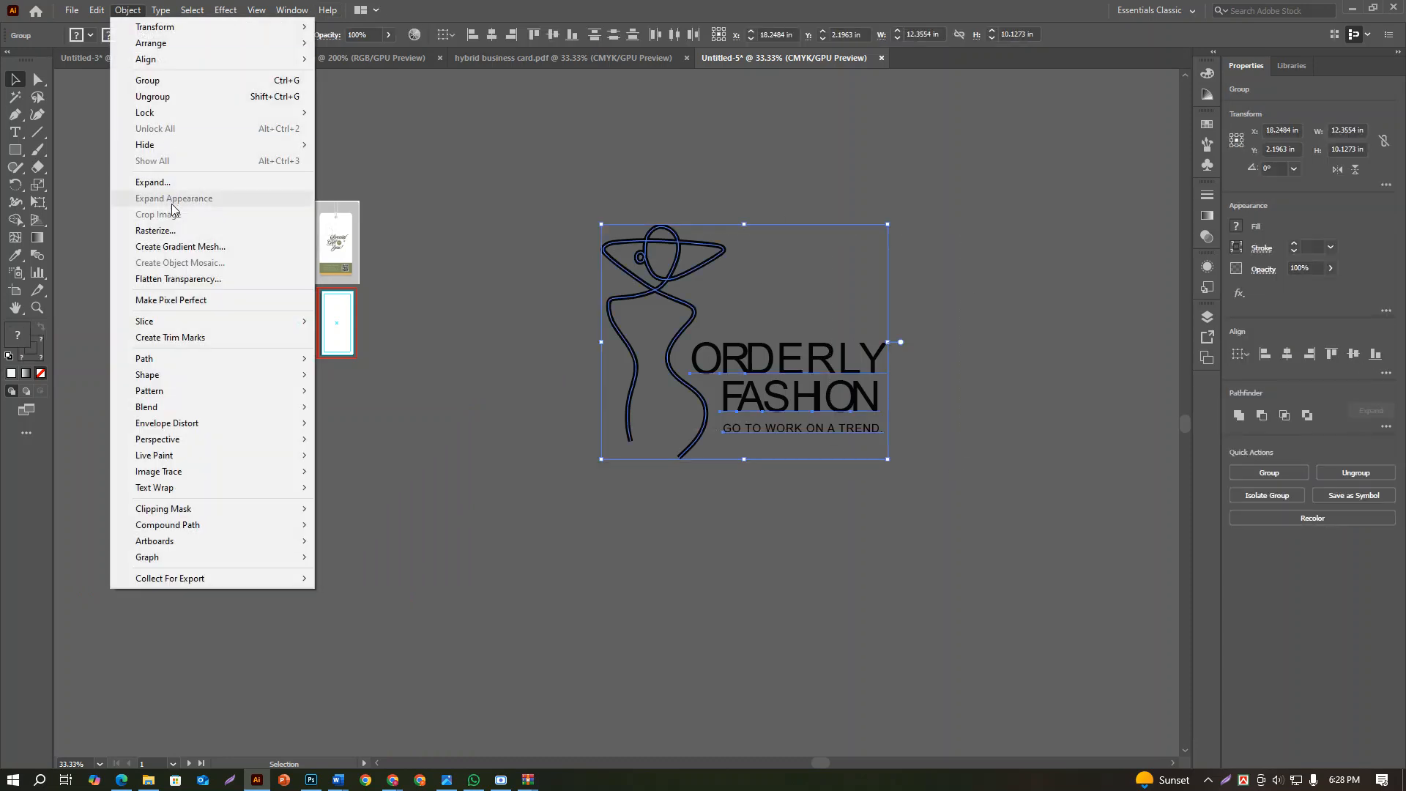
pyautogui.click(181, 181)
pyautogui.click(522, 478)
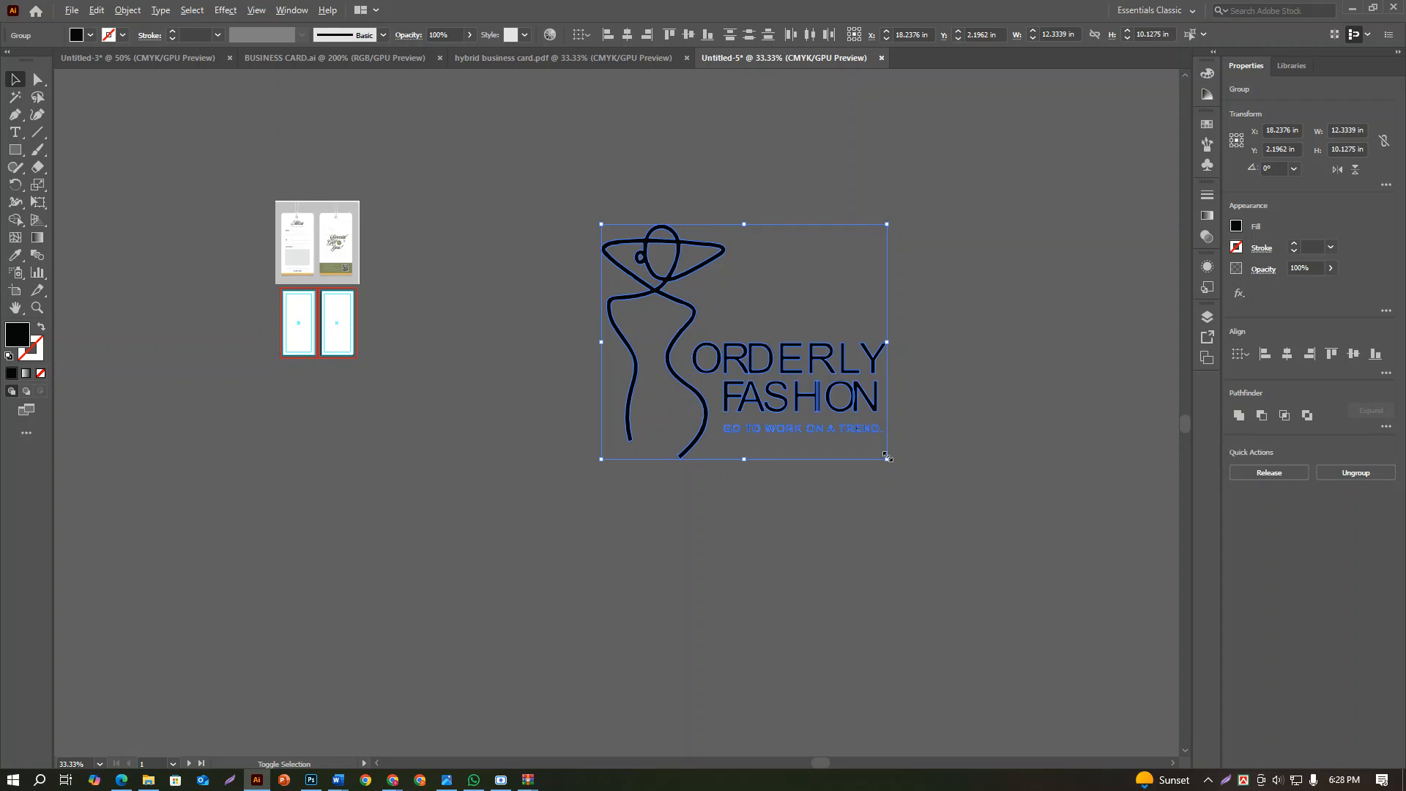
# Scale the expanded logo down to about 0.47 in wide and place it near the top of the first artboard
pyautogui.moveTo(887, 457); pyautogui.dragTo(277, 312)
pyautogui.scroll(5, 258, 299)
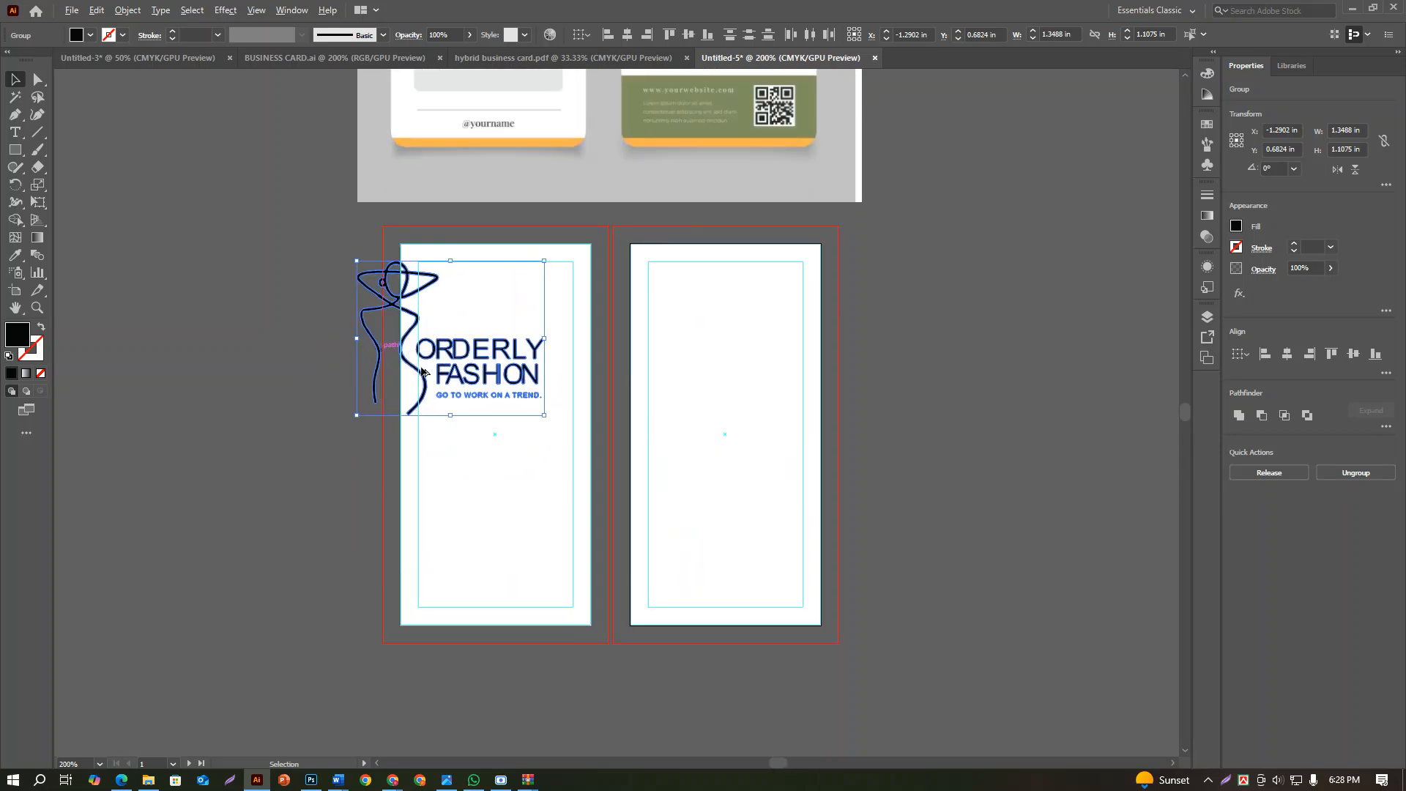
pyautogui.moveTo(544, 416); pyautogui.dragTo(511, 320)
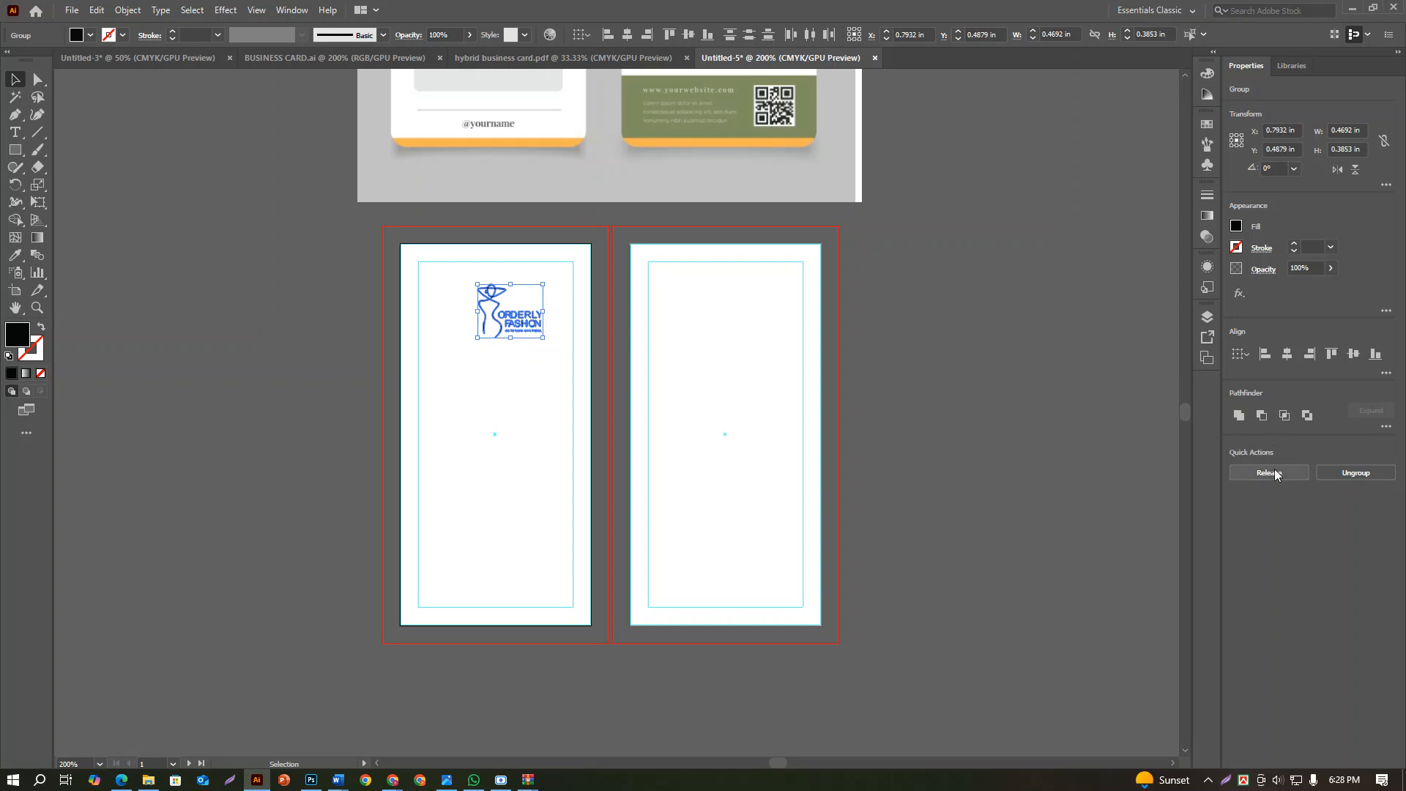
# Try to align the logo's parts to their horizontal centre and to release its compound paths
pyautogui.click(1286, 353)
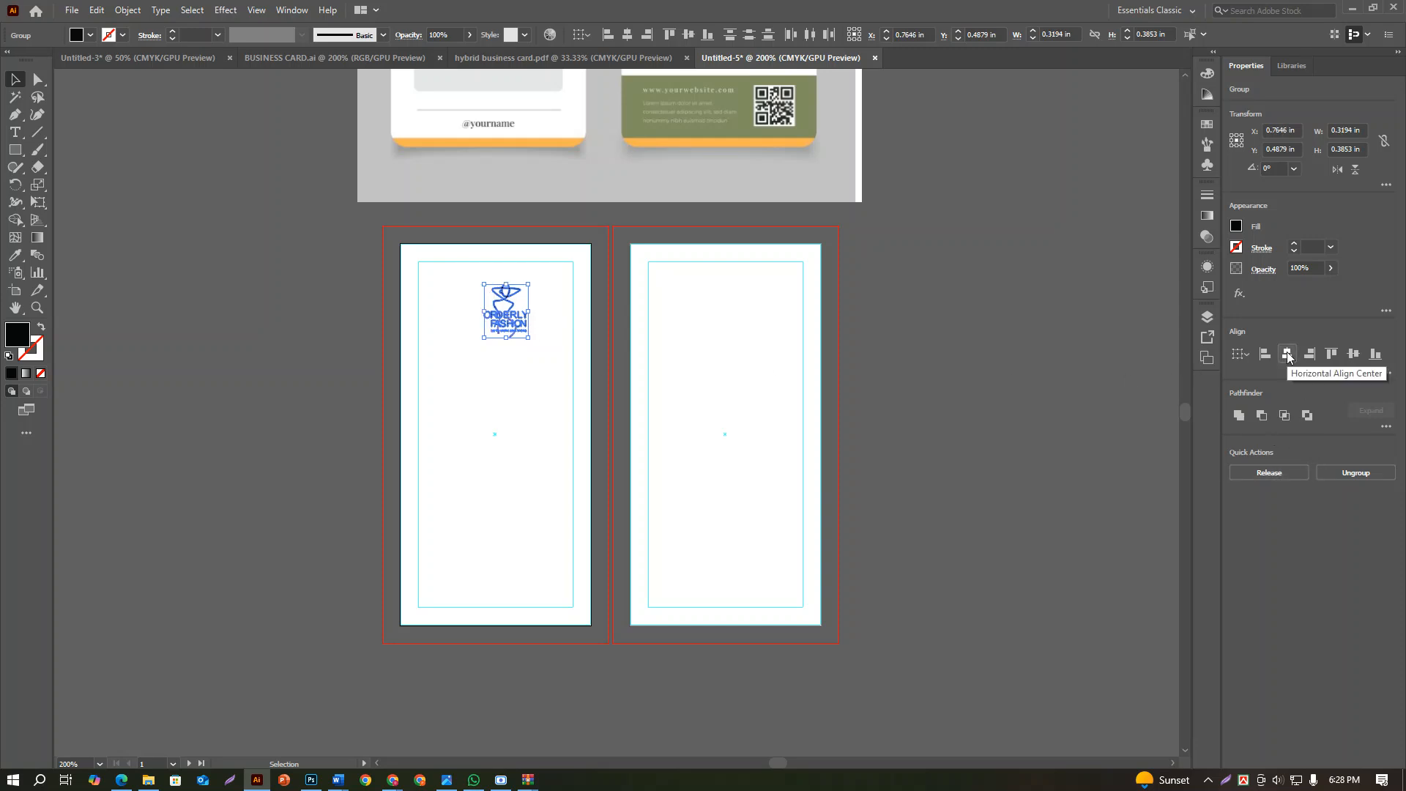
pyautogui.click(1246, 468)
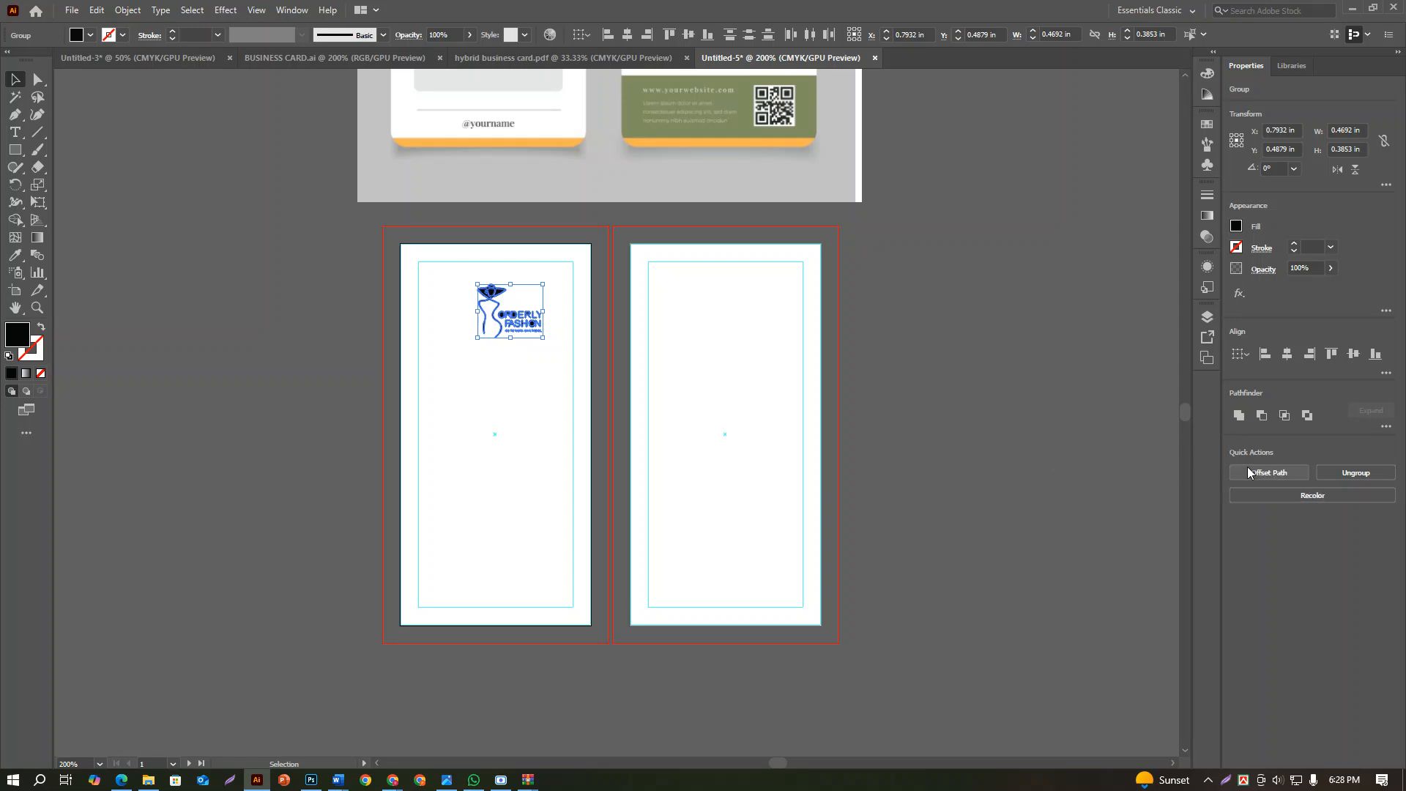
pyautogui.click(1070, 448)
pyautogui.scroll(3, 443, 300)
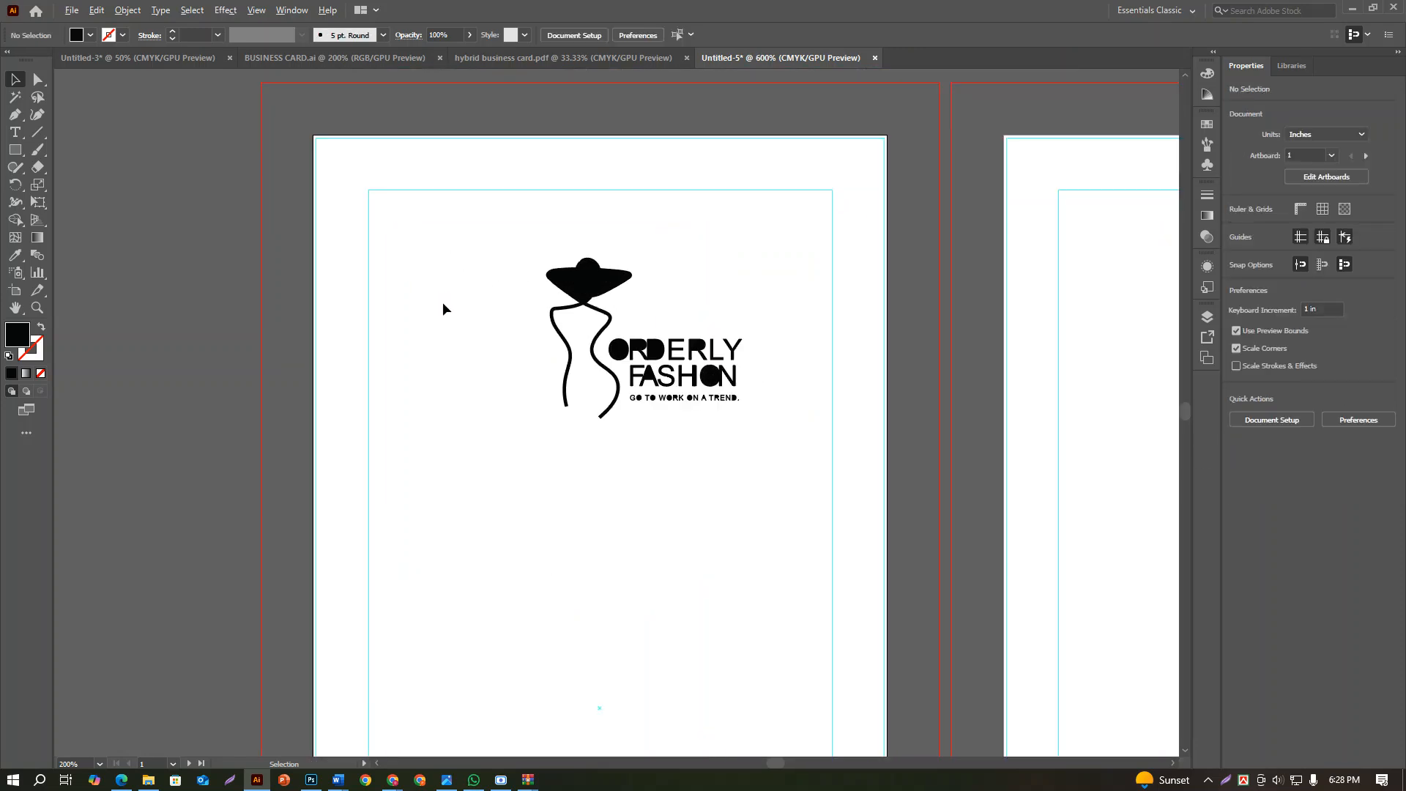
pyautogui.click(727, 377)
pyautogui.click(750, 377)
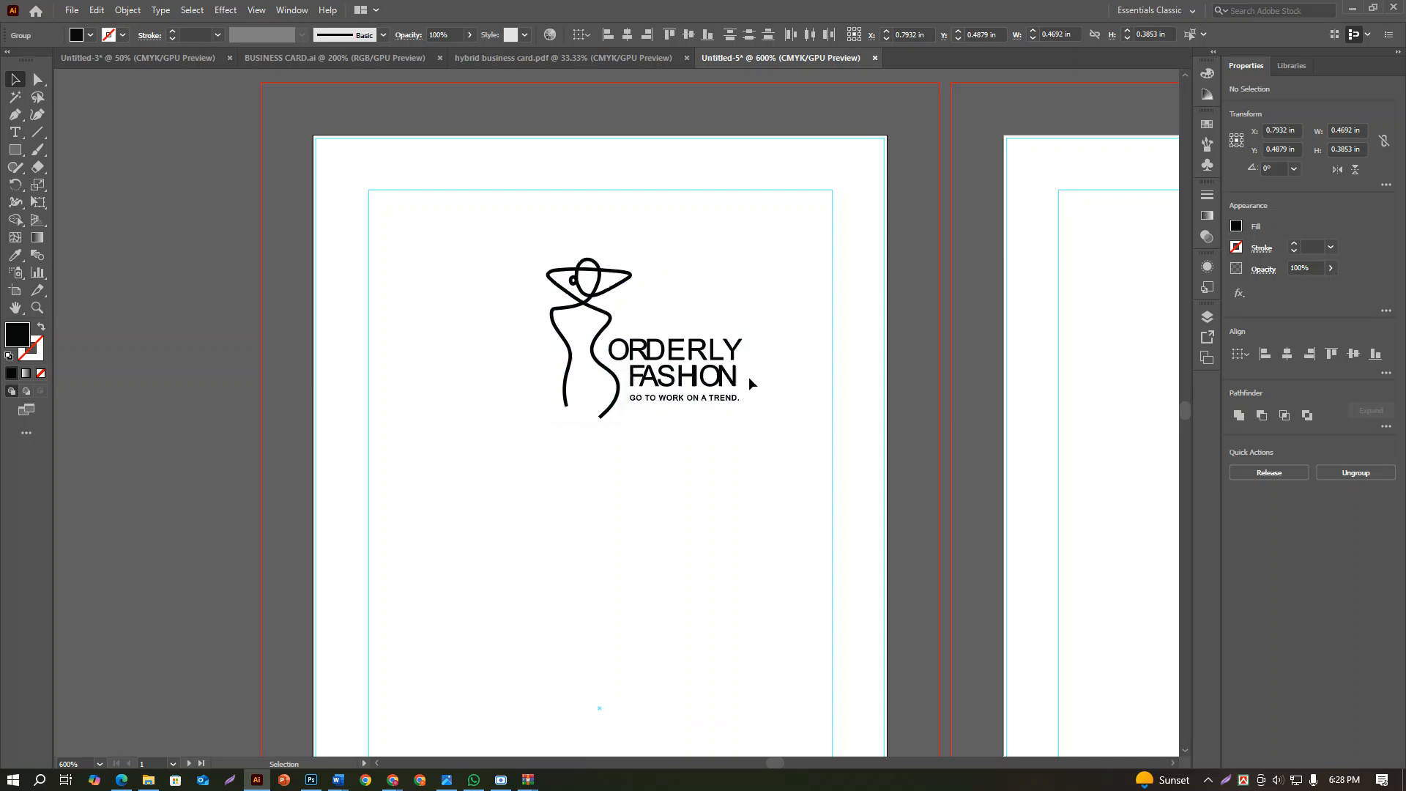
# Select the complete logo and move it to the horizontal middle near the top of the first artboard's safe area
pyautogui.click(732, 375)
pyautogui.click(542, 258)
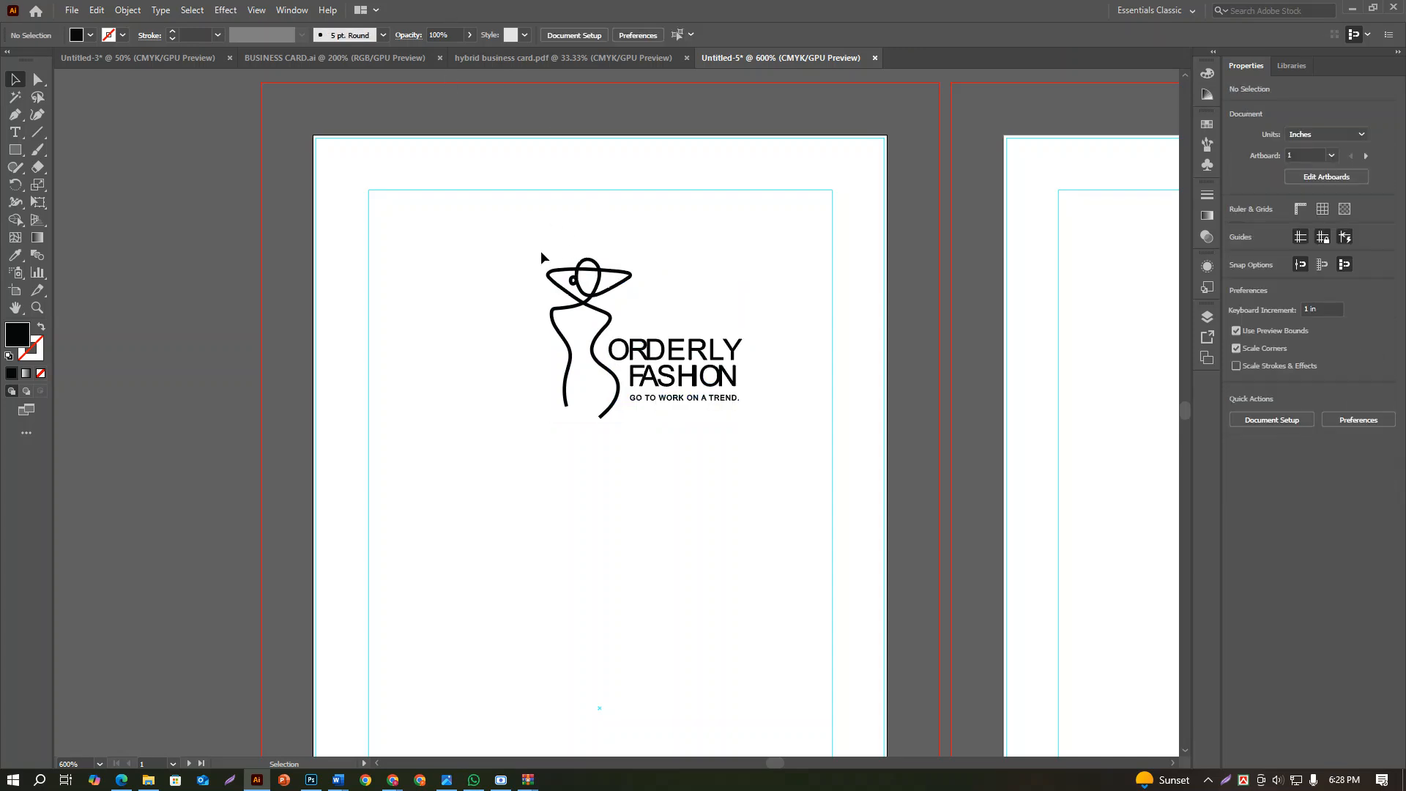
pyautogui.click(712, 407)
pyautogui.moveTo(766, 448); pyautogui.dragTo(498, 208)
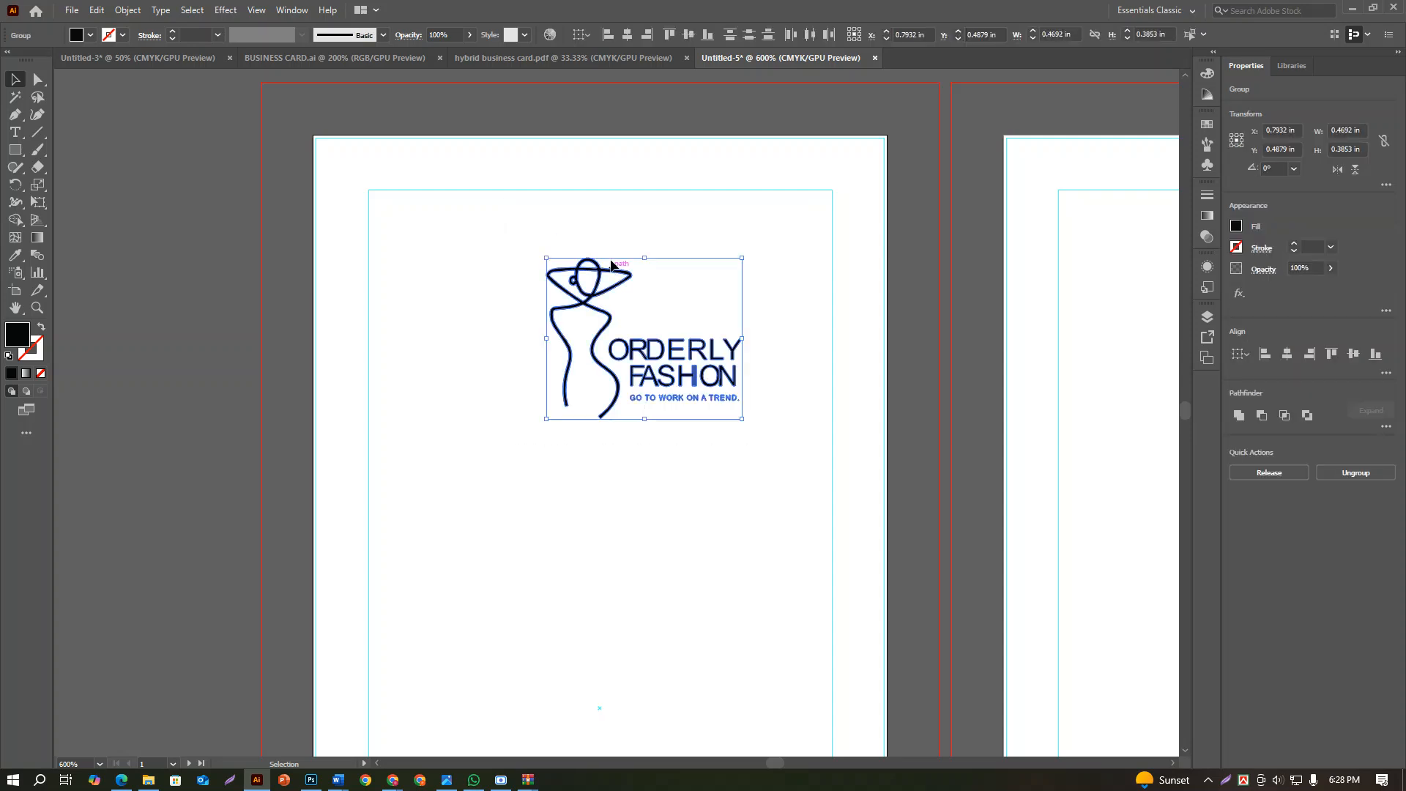
pyautogui.click(132, 12)
pyautogui.click(188, 184)
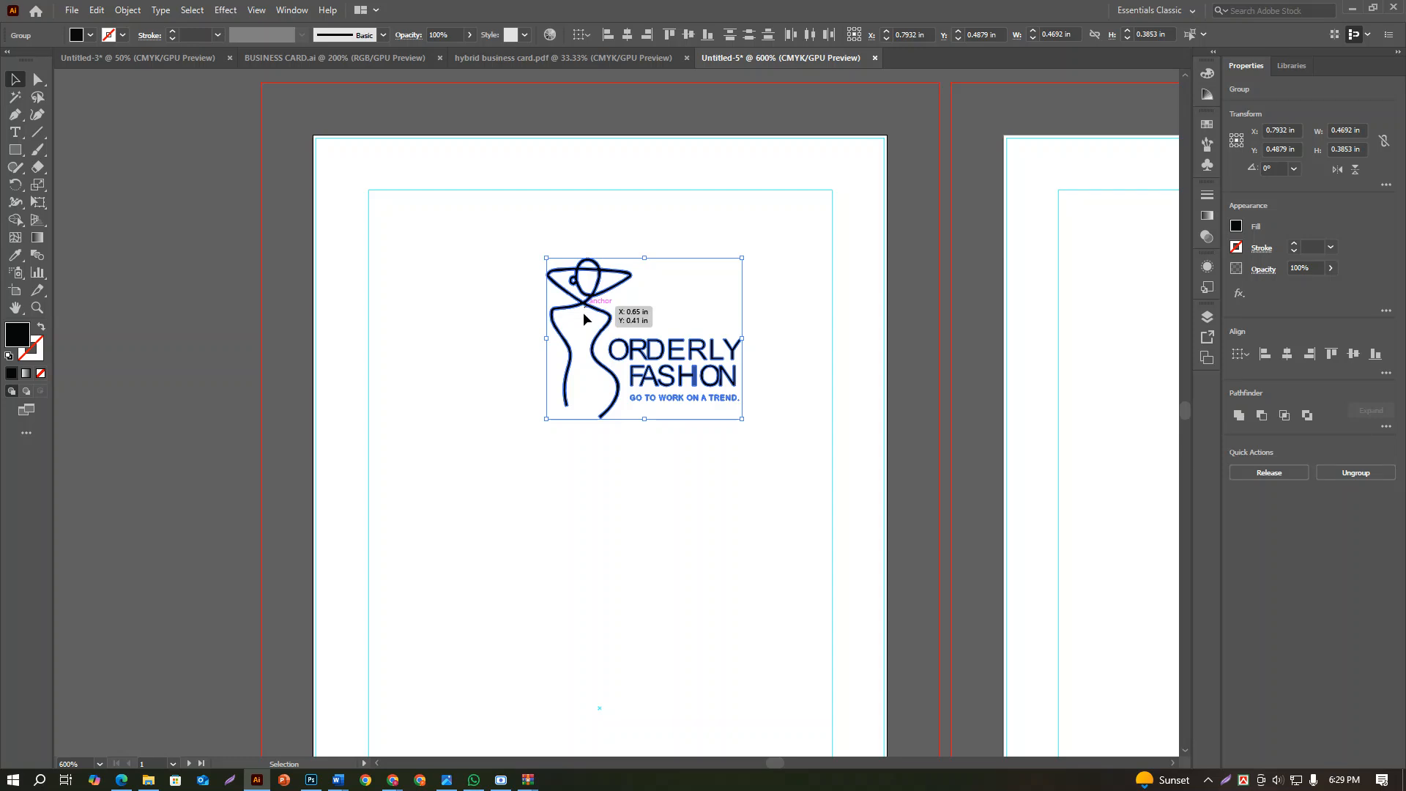
pyautogui.moveTo(610, 321); pyautogui.dragTo(558, 285)
pyautogui.click(582, 402)
# Compare the reference tag's layout of logo, form fields and message box with the first artboard
pyautogui.scroll(-3, 570, 391)
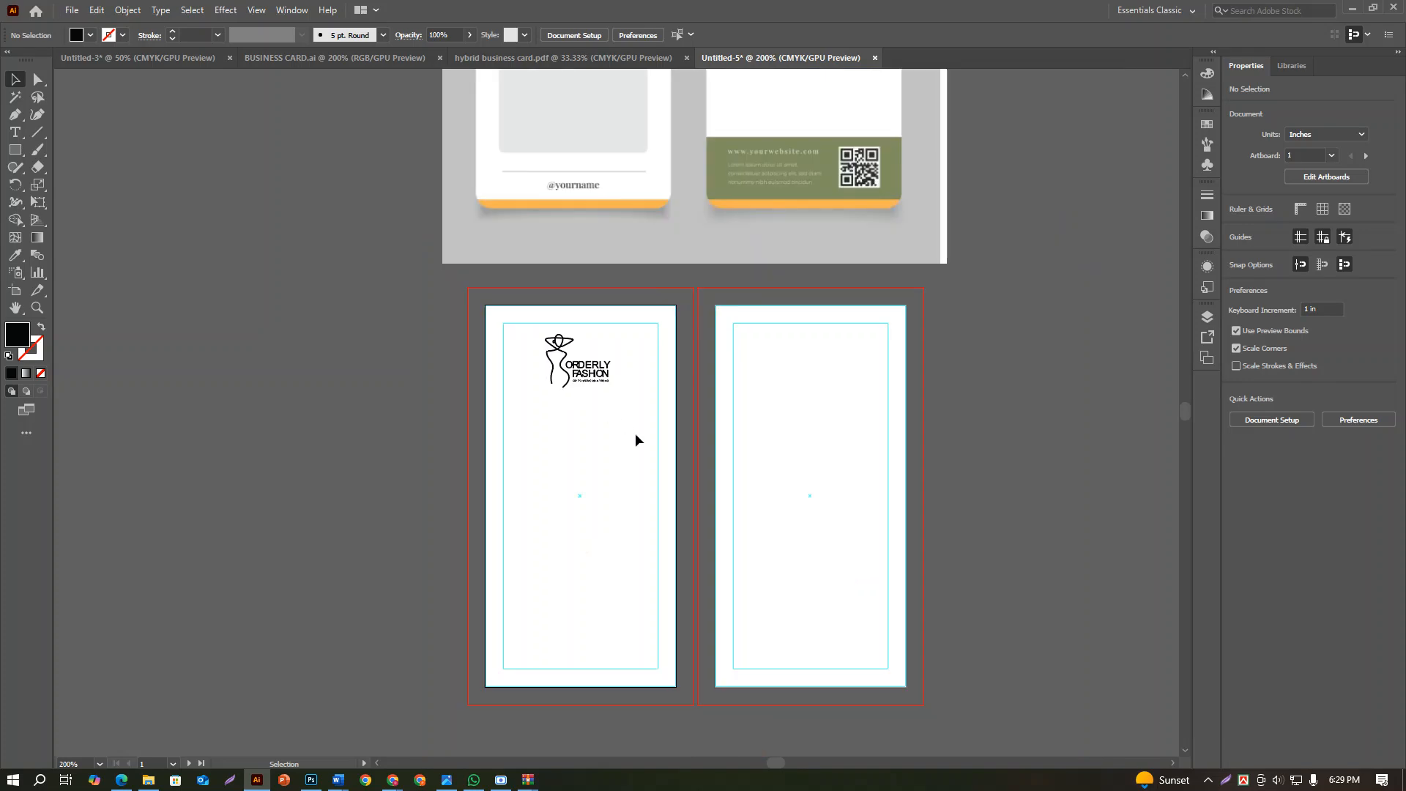
pyautogui.scroll(-1, 615, 426)
pyautogui.scroll(3, 613, 423)
pyautogui.scroll(-2, 616, 423)
pyautogui.scroll(2, 636, 208)
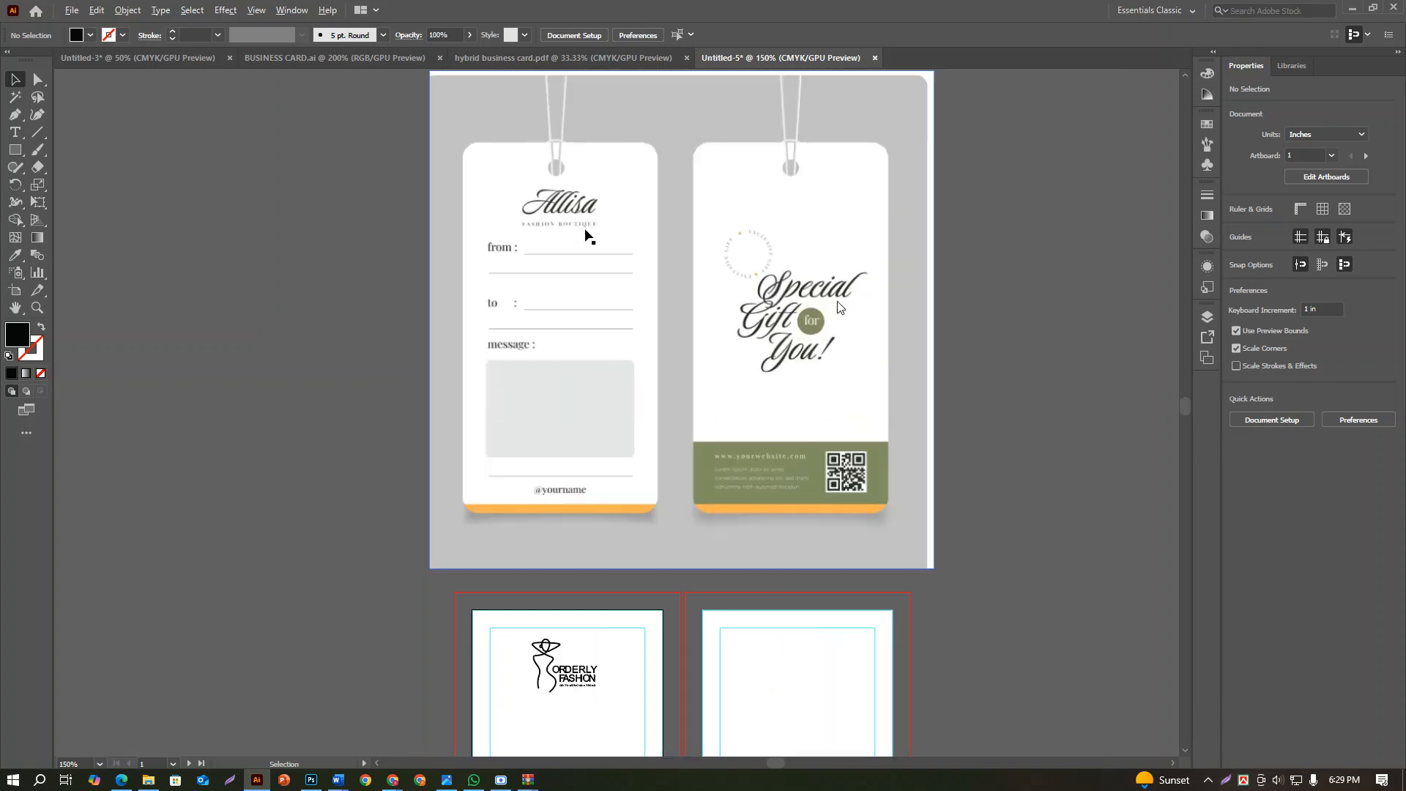
pyautogui.scroll(2, 585, 235)
pyautogui.scroll(-3, 568, 271)
pyautogui.scroll(-2, 401, 398)
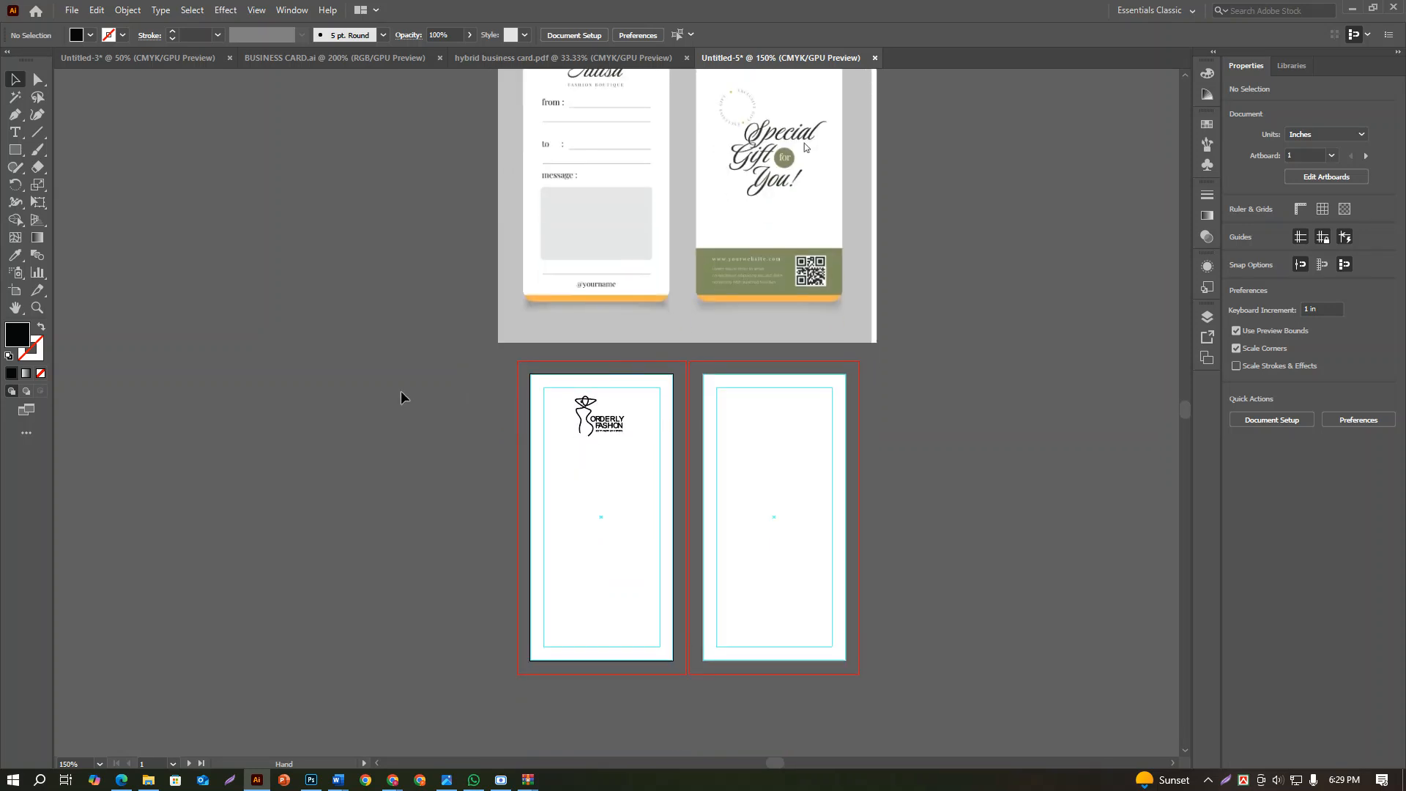
# Add the text "from" at the left safe-area guide of the first artboard and a separate "to" below it
pyautogui.click(15, 132)
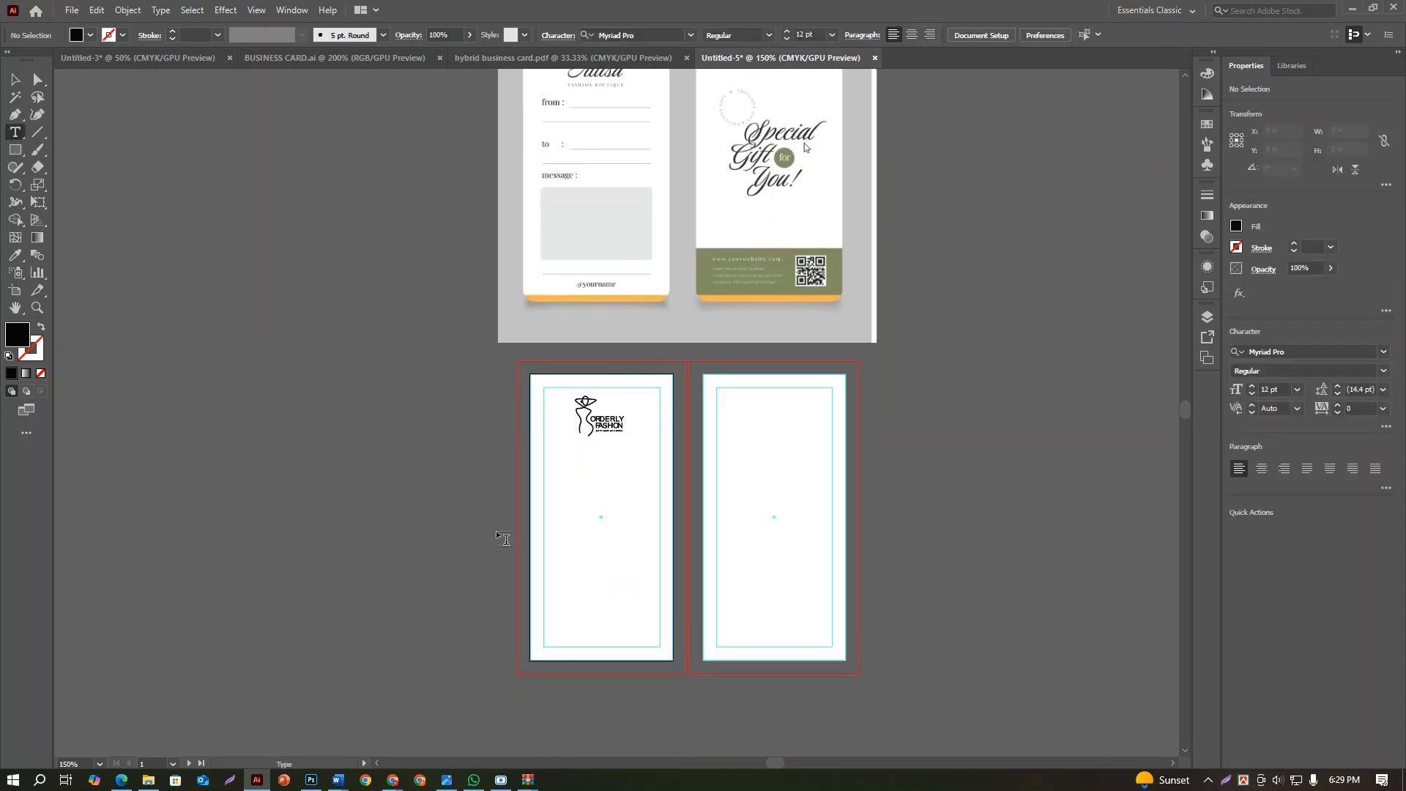
pyautogui.click(552, 534)
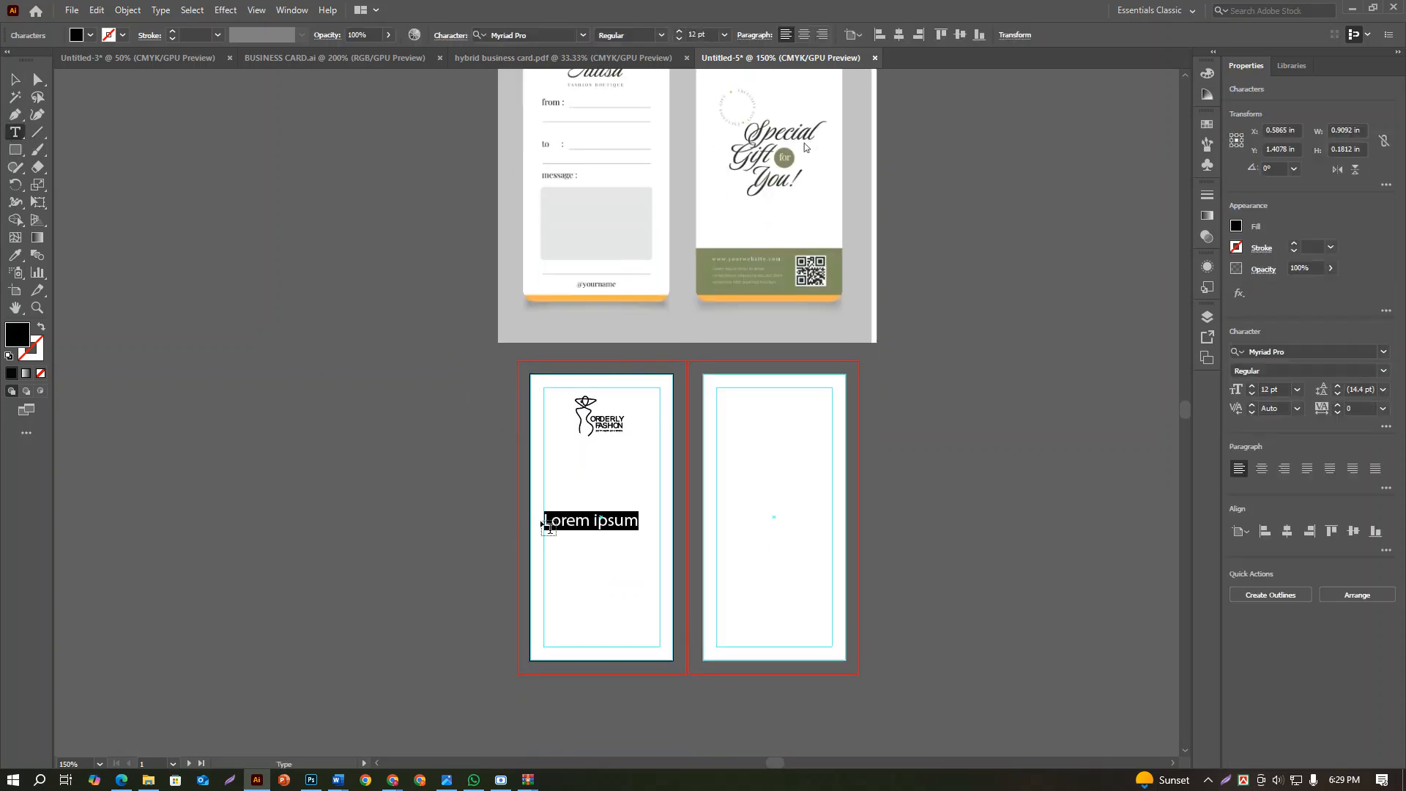
pyautogui.write('F')
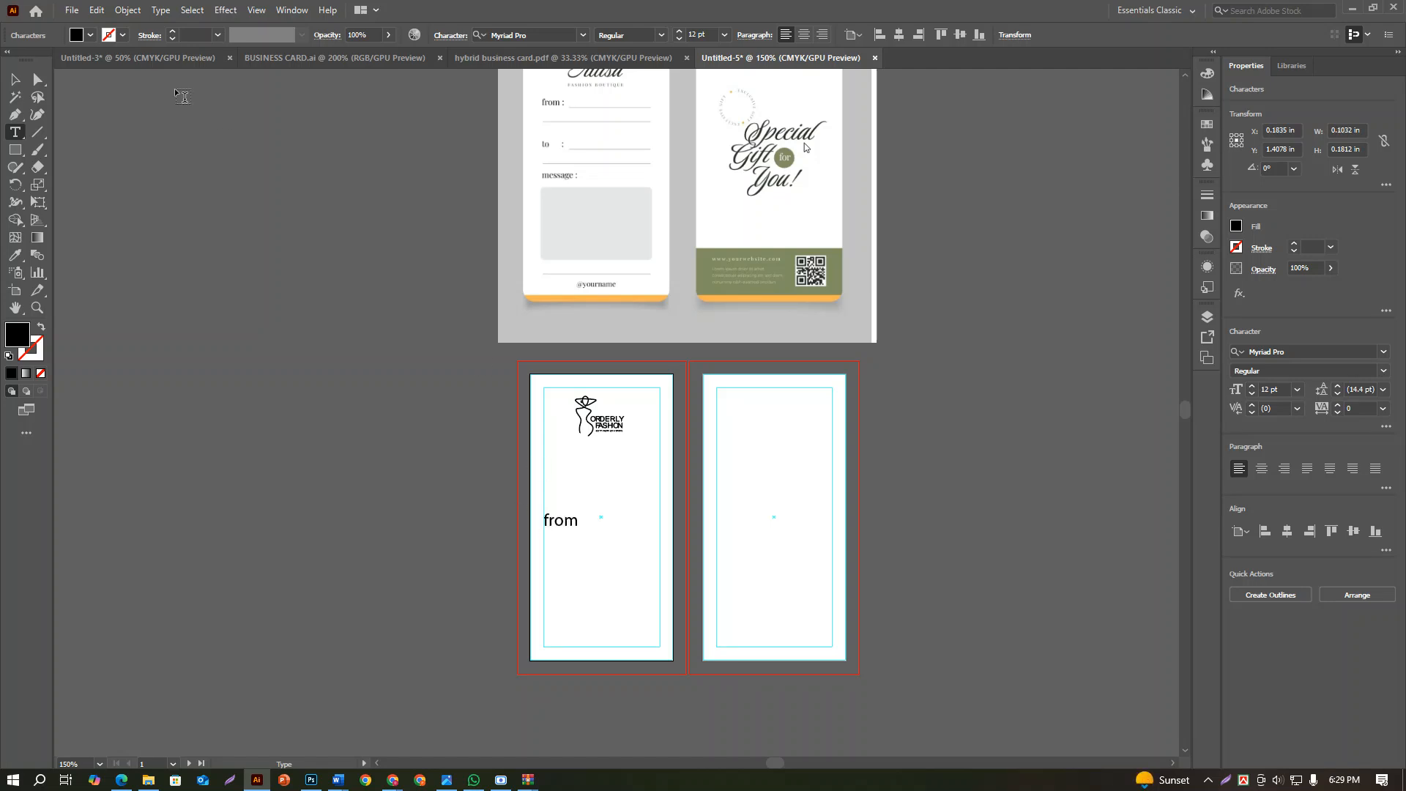
pyautogui.press('Escape')
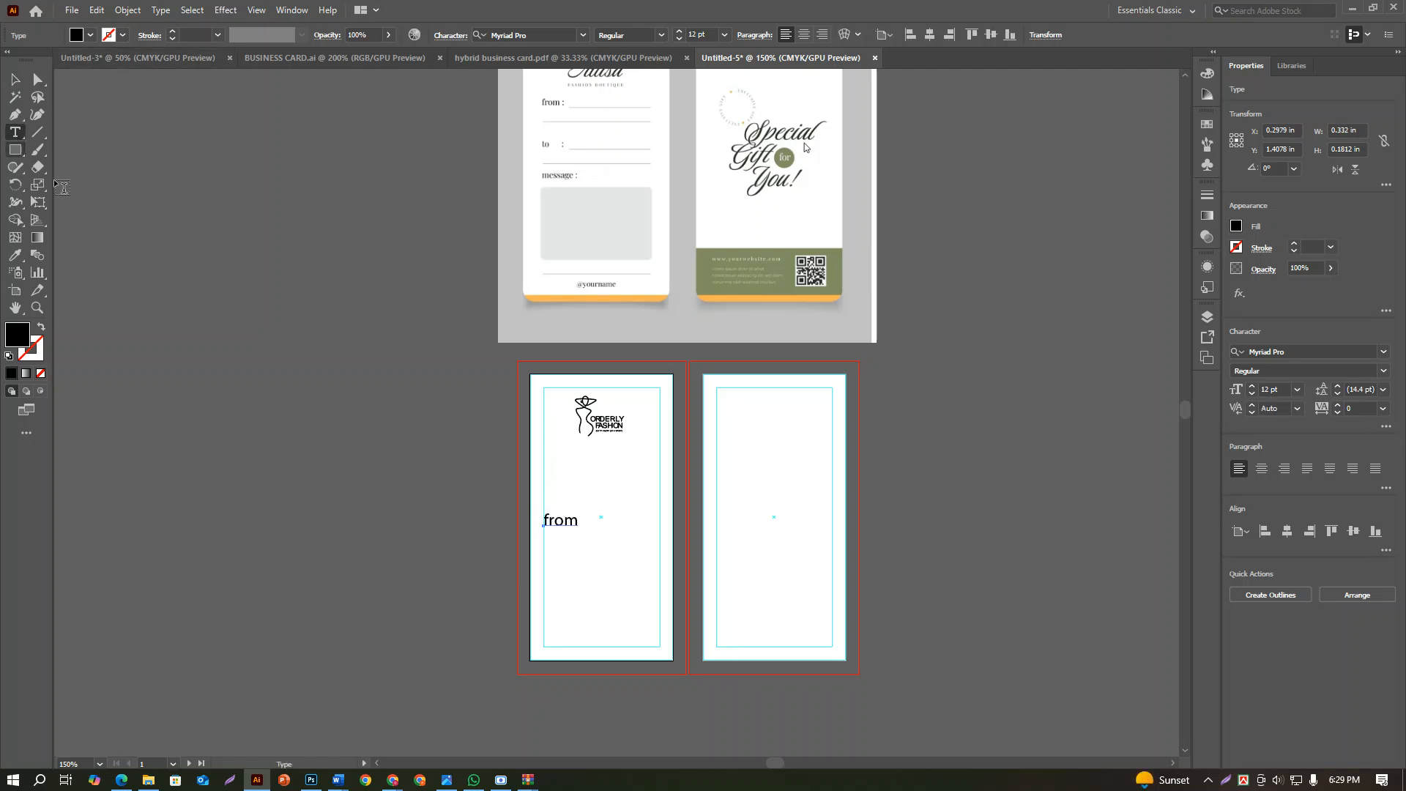
pyautogui.click(564, 554)
pyautogui.write('to')
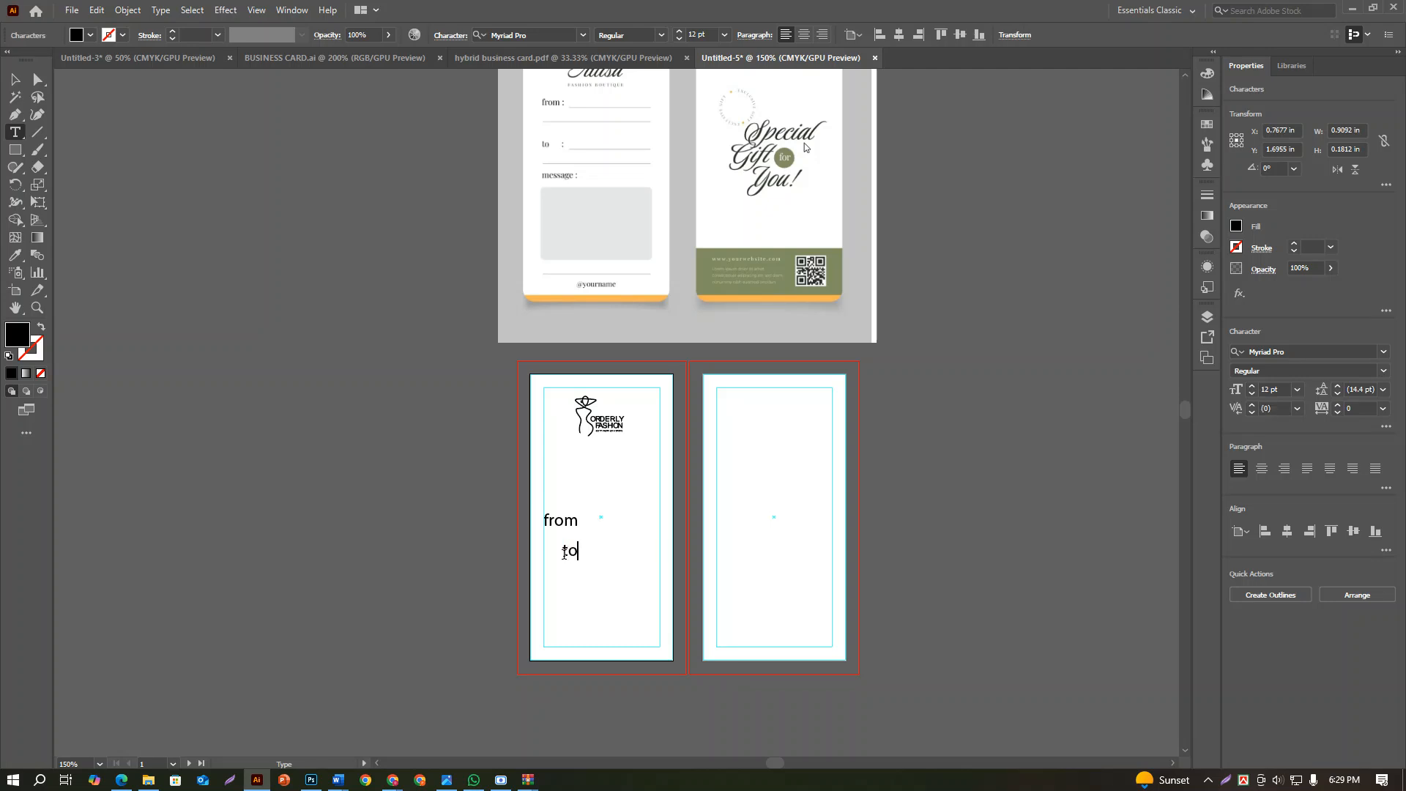
pyautogui.press('Escape')
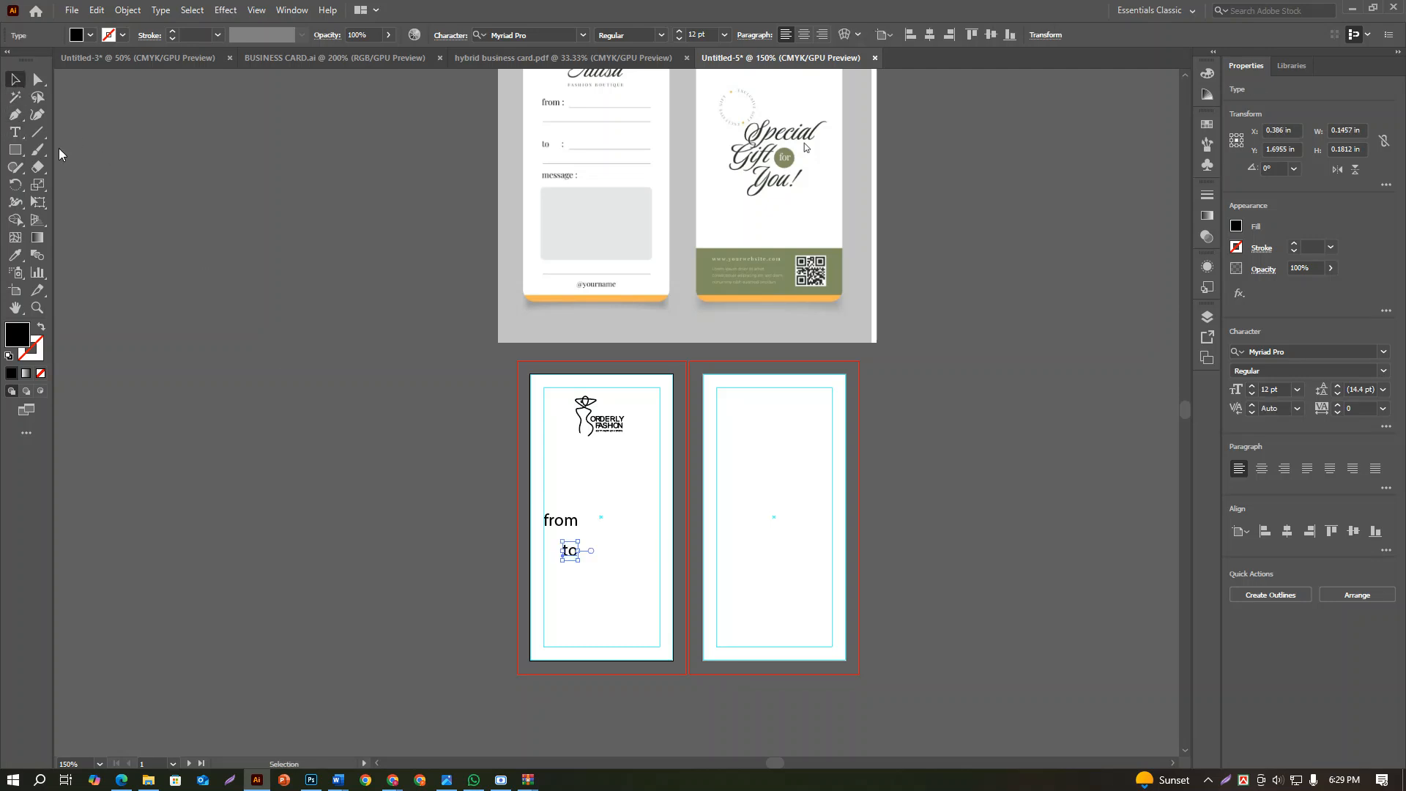
# Add a separate text label "message:" beside the lower left of the first artboard
pyautogui.click(442, 657)
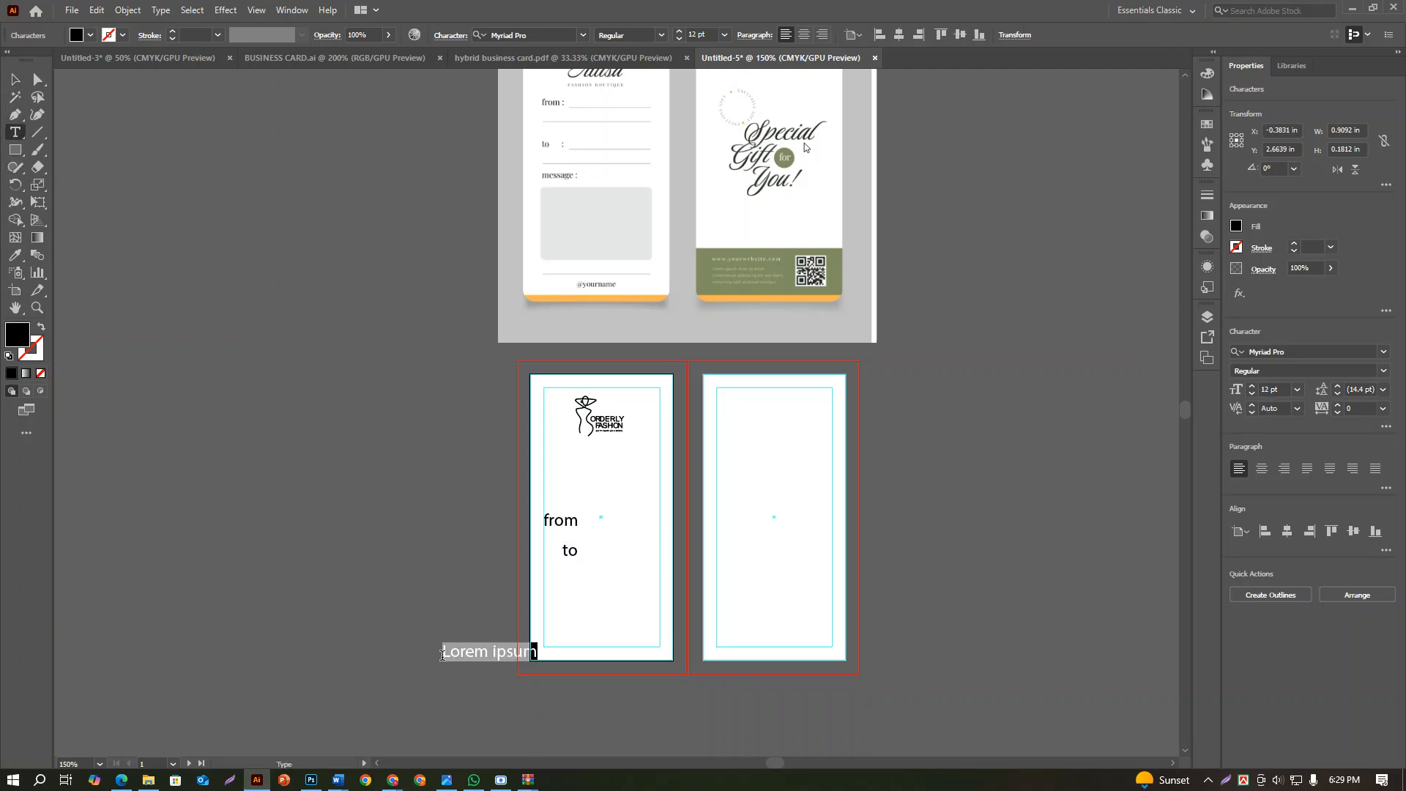
pyautogui.write('mess')
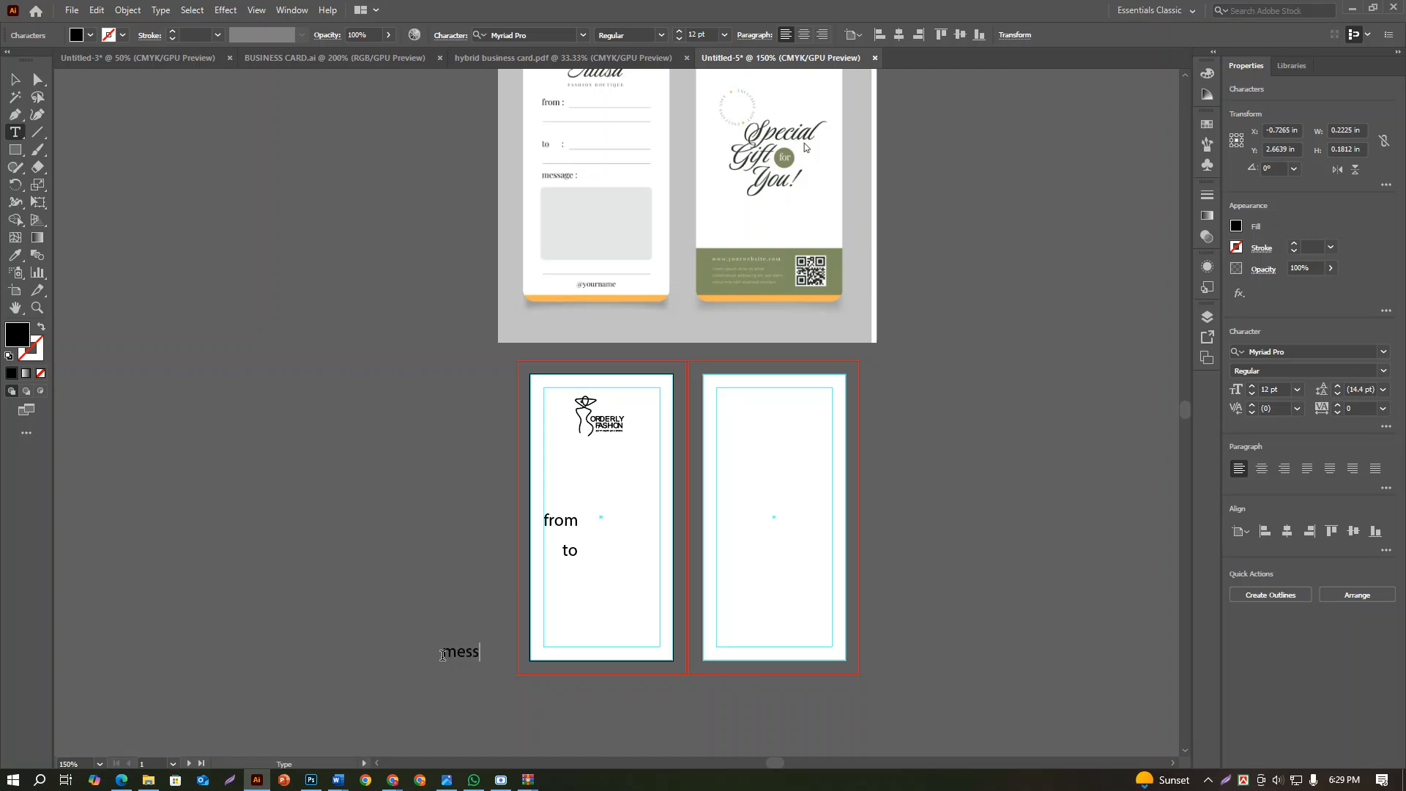
pyautogui.write('age:')
pyautogui.click(15, 79)
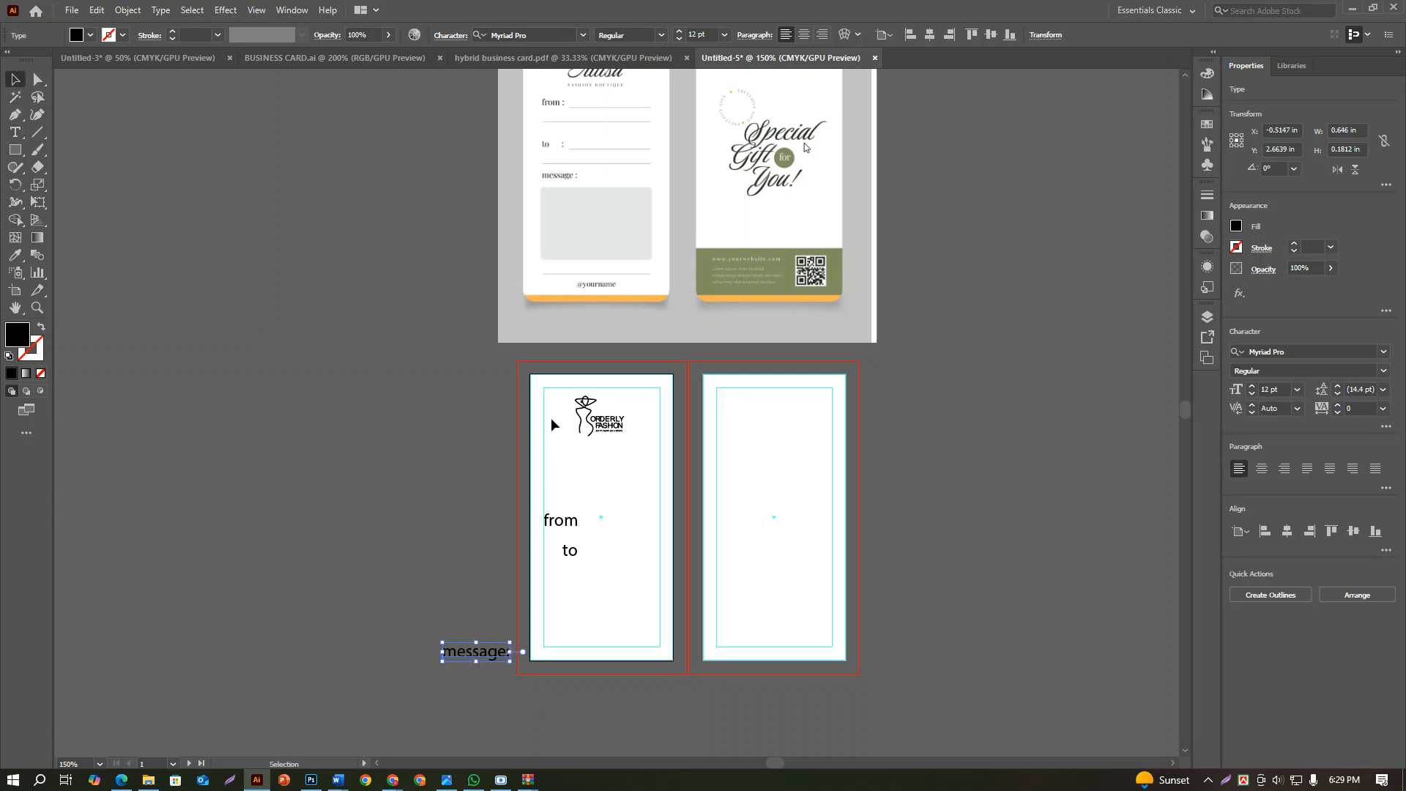
# Try adding a colon directly to the "from" label and editing the "to" label
pyautogui.moveTo(561, 520); pyautogui.dragTo(564, 526)
pyautogui.doubleClick(565, 524)
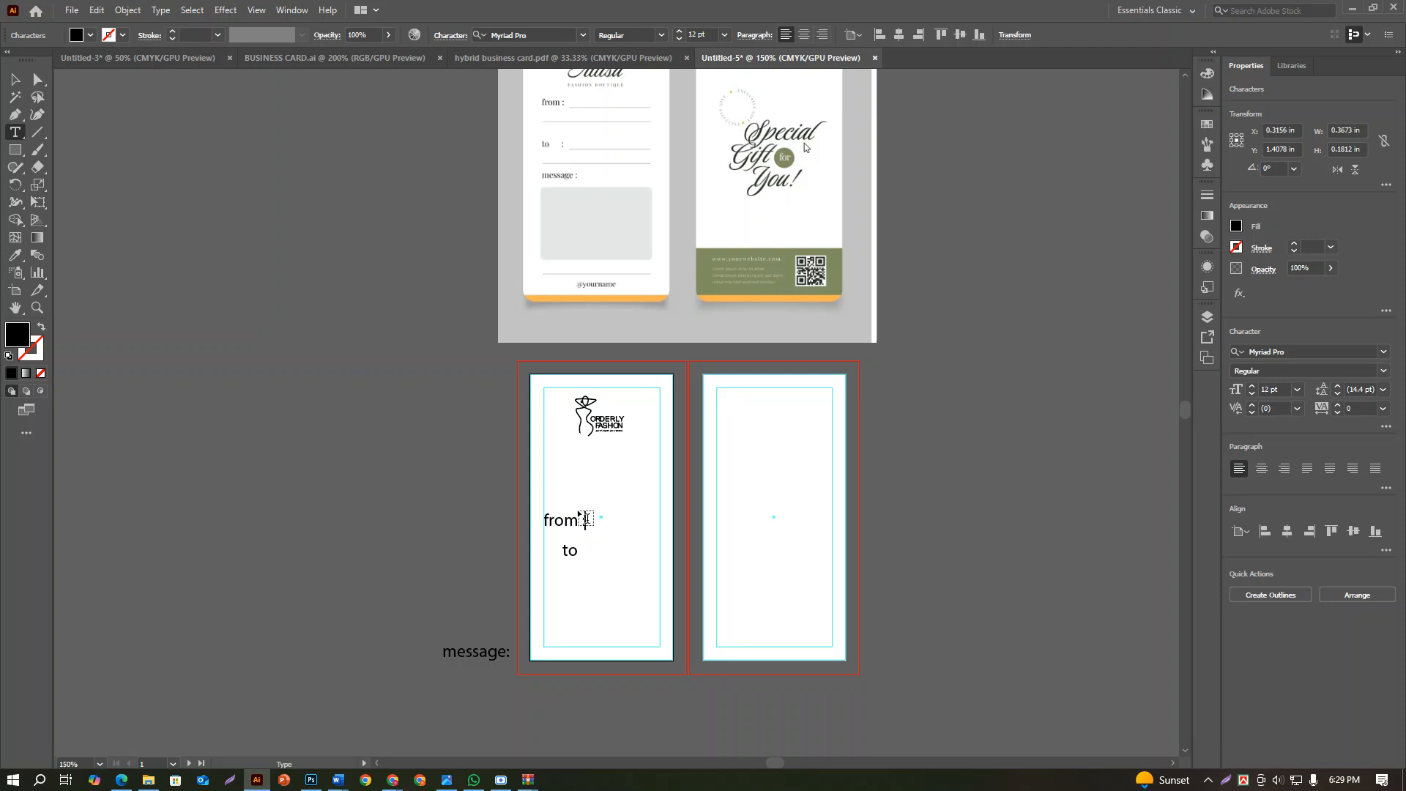
pyautogui.click(15, 76)
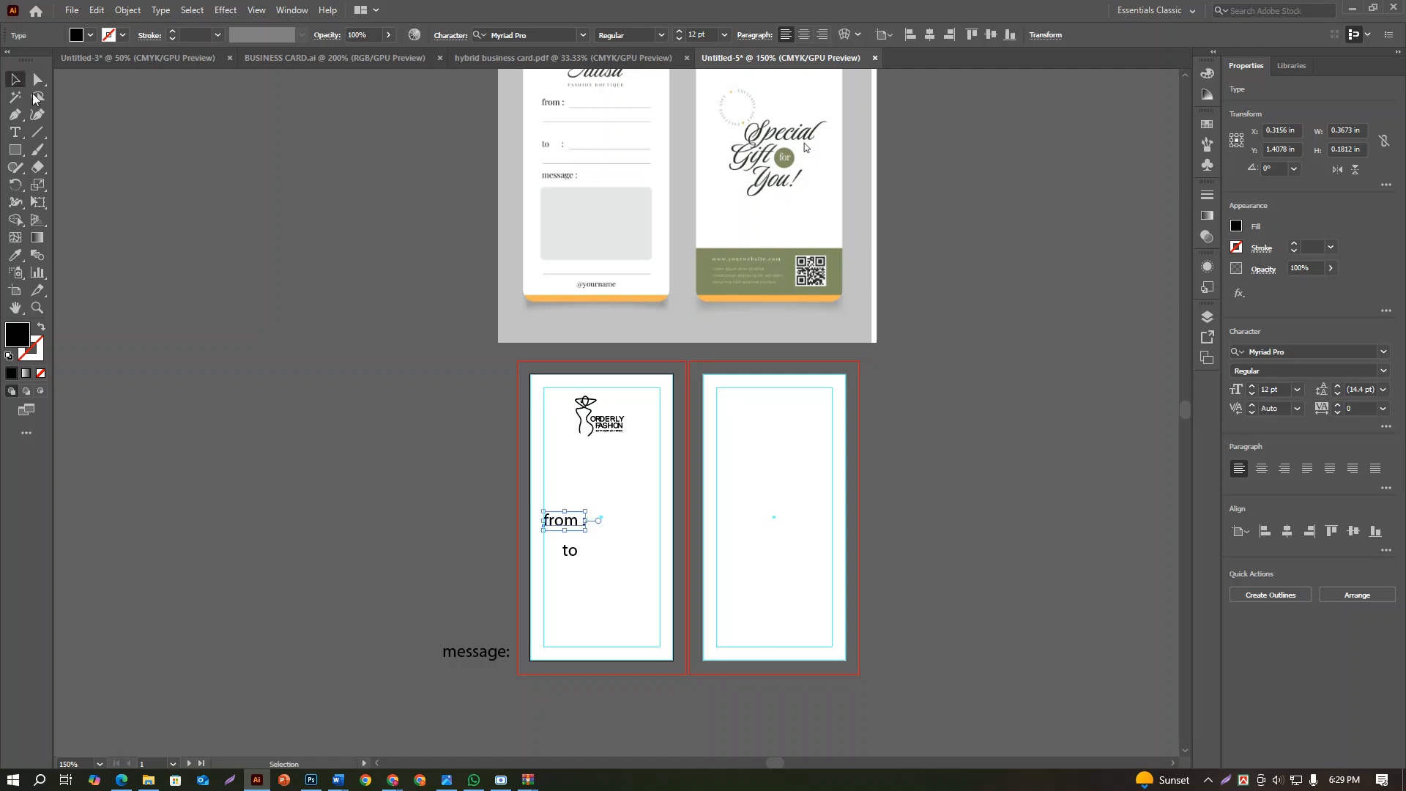
pyautogui.moveTo(577, 555); pyautogui.dragTo(577, 551)
pyautogui.doubleClick(570, 549)
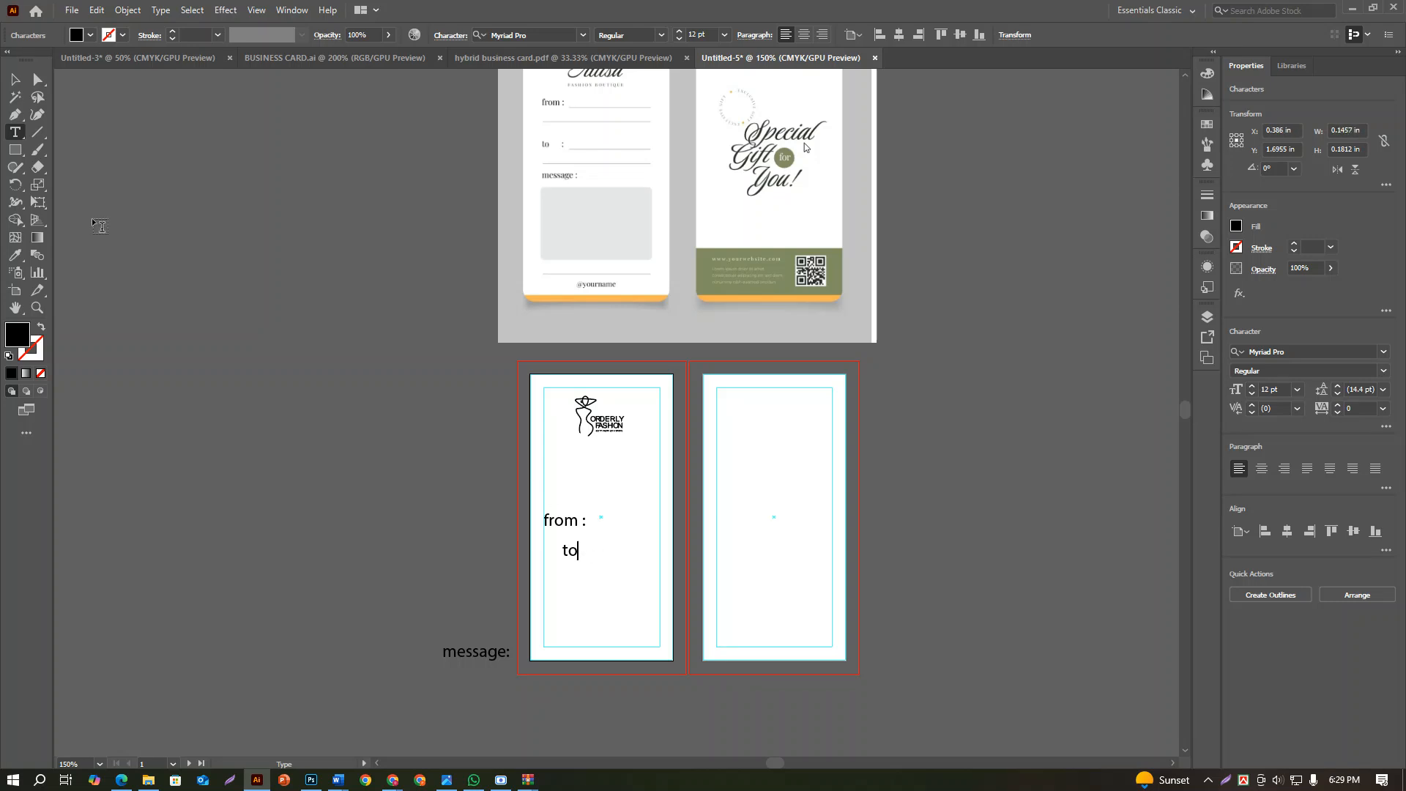
pyautogui.press('Escape')
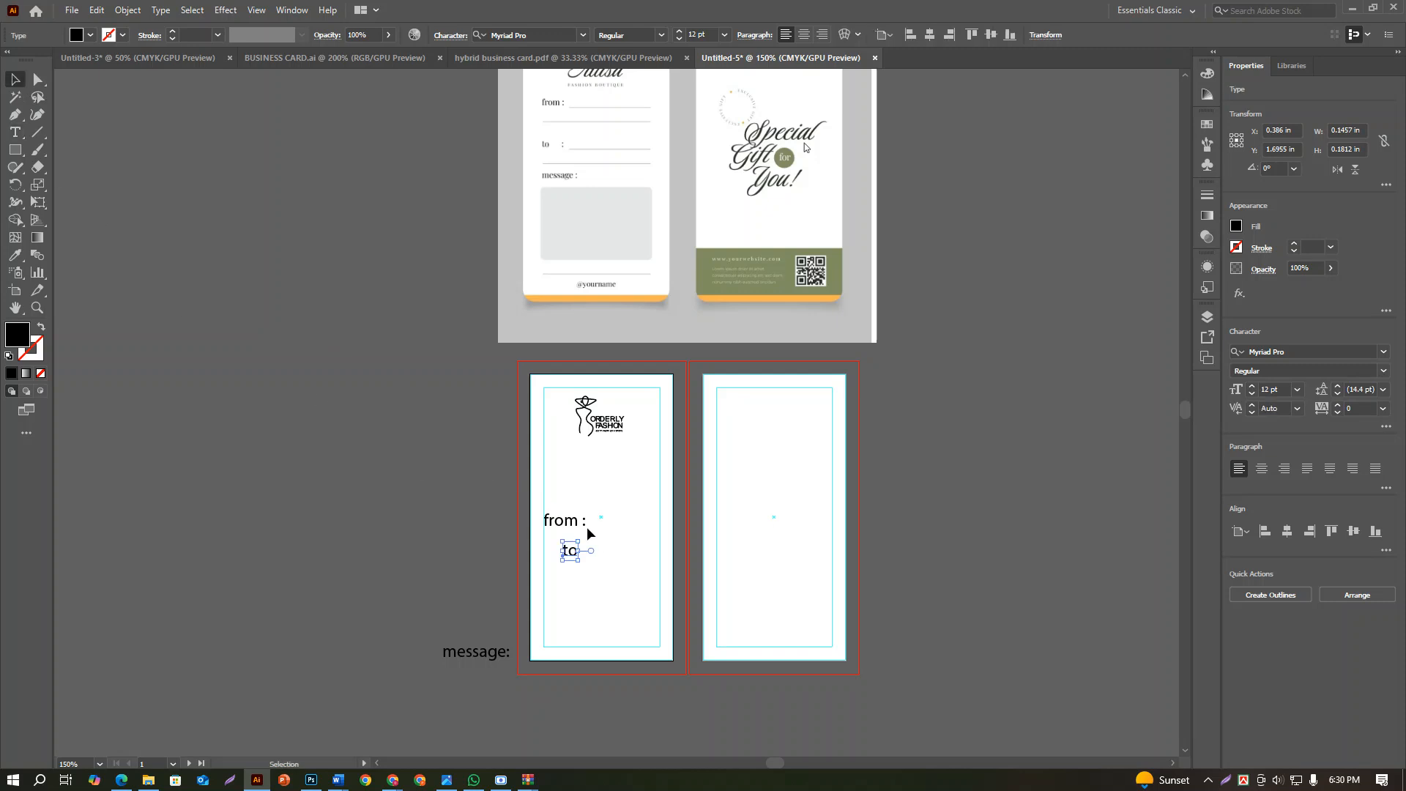
pyautogui.click(585, 524)
pyautogui.click(488, 545)
# Move the "message:" label onto the first artboard, directly beneath "to"
pyautogui.moveTo(496, 651); pyautogui.dragTo(590, 576)
pyautogui.click(580, 604)
pyautogui.scroll(1, 580, 604)
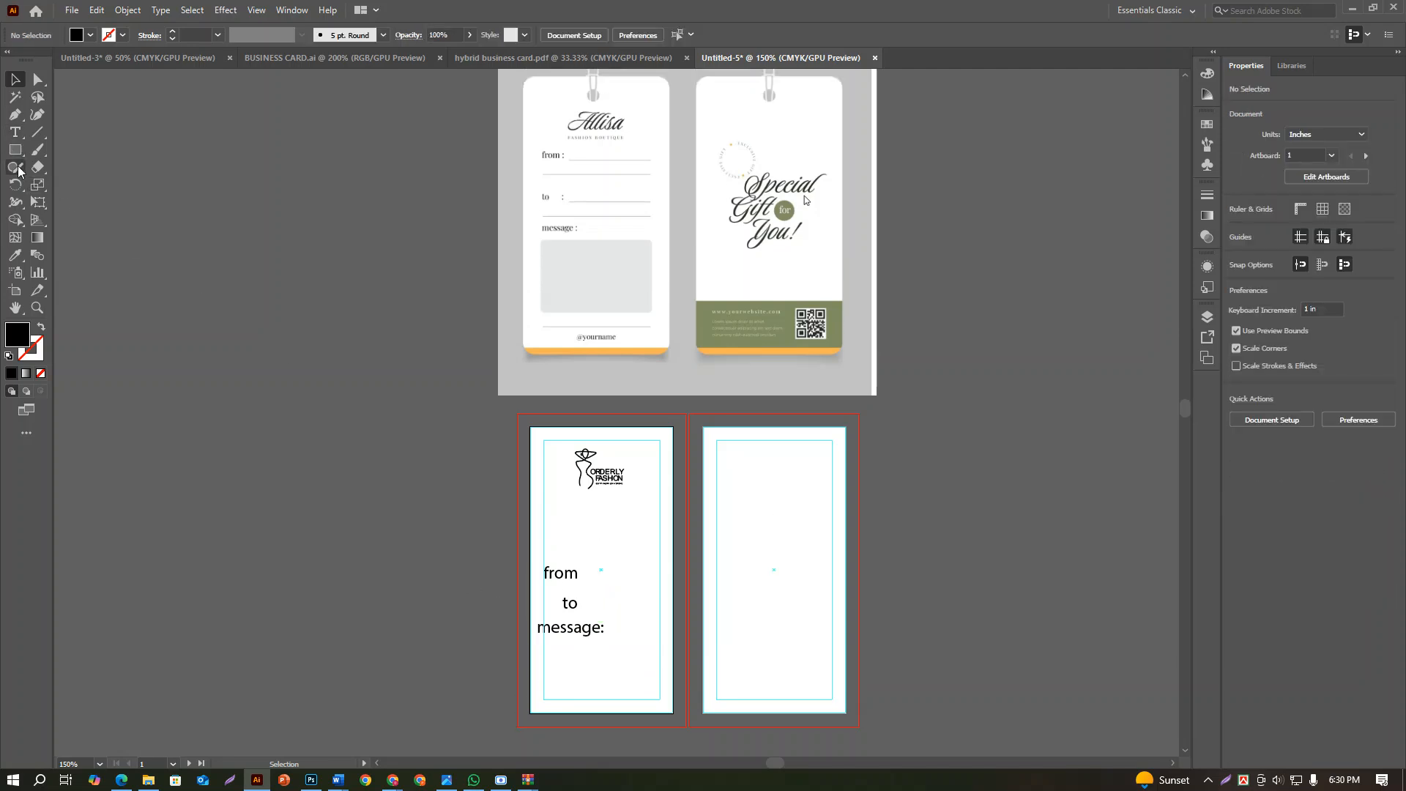
# Add the text "alissa" on the empty canvas to the left of the artboards
pyautogui.click(15, 132)
pyautogui.click(218, 437)
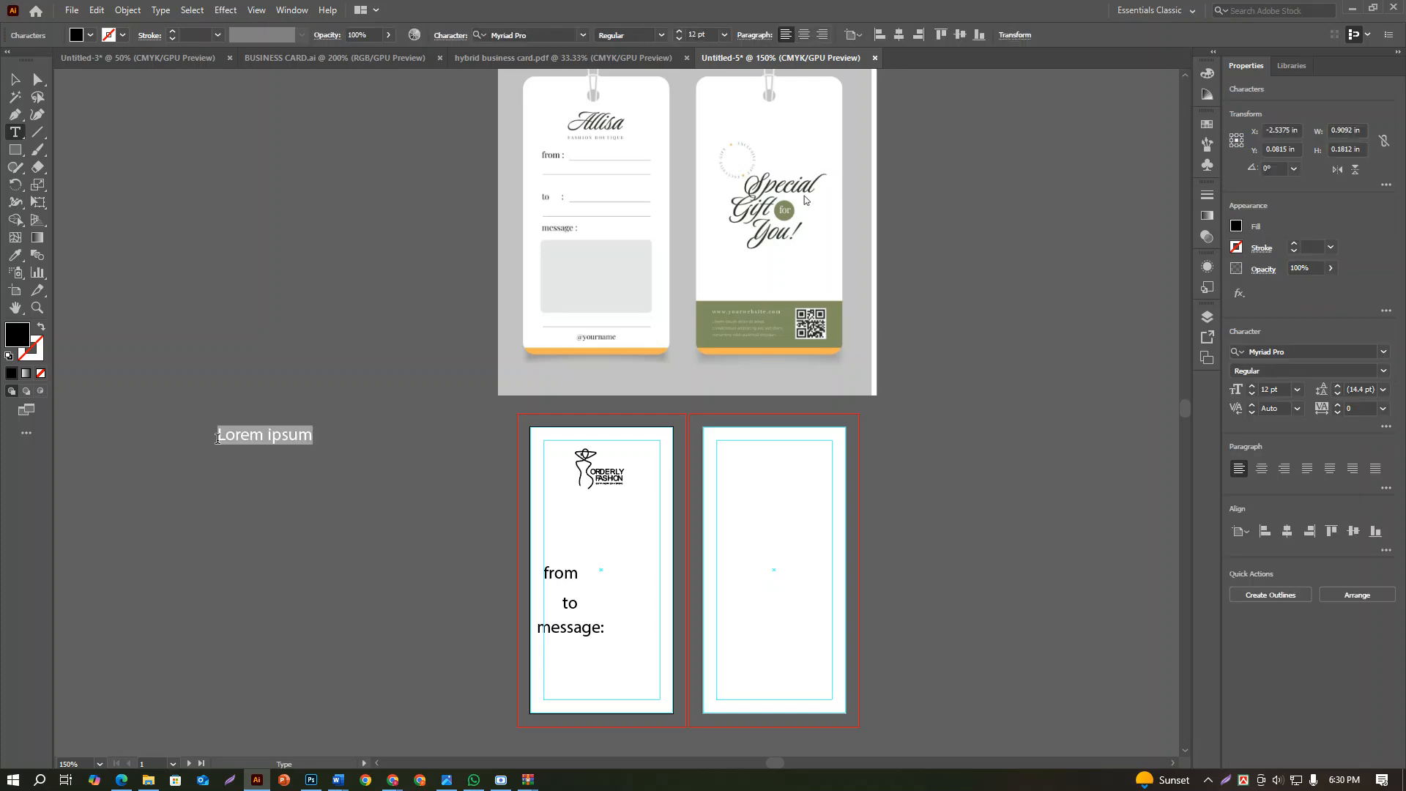
pyautogui.write('alia')
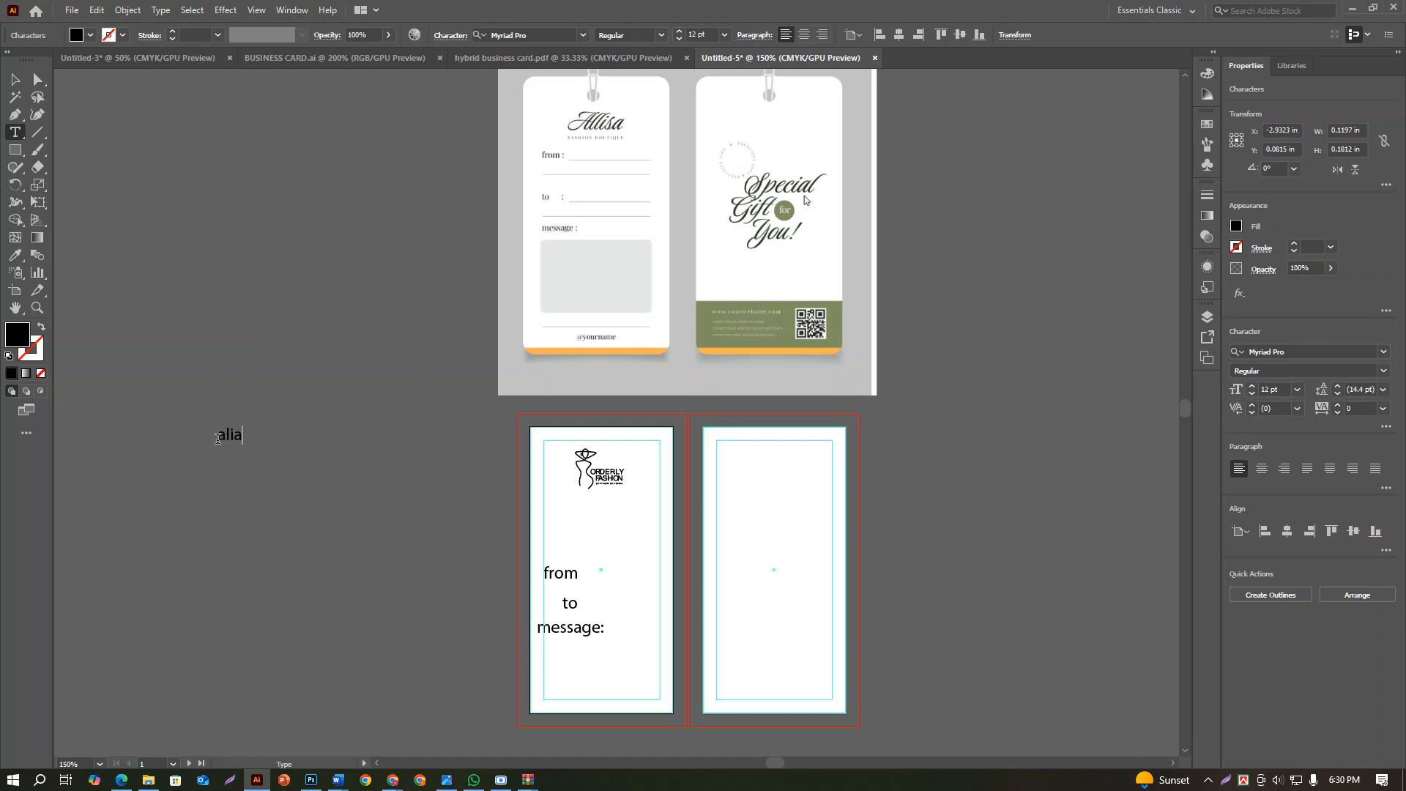
pyautogui.press('BackSpace')
pyautogui.click(14, 79)
pyautogui.click(445, 403)
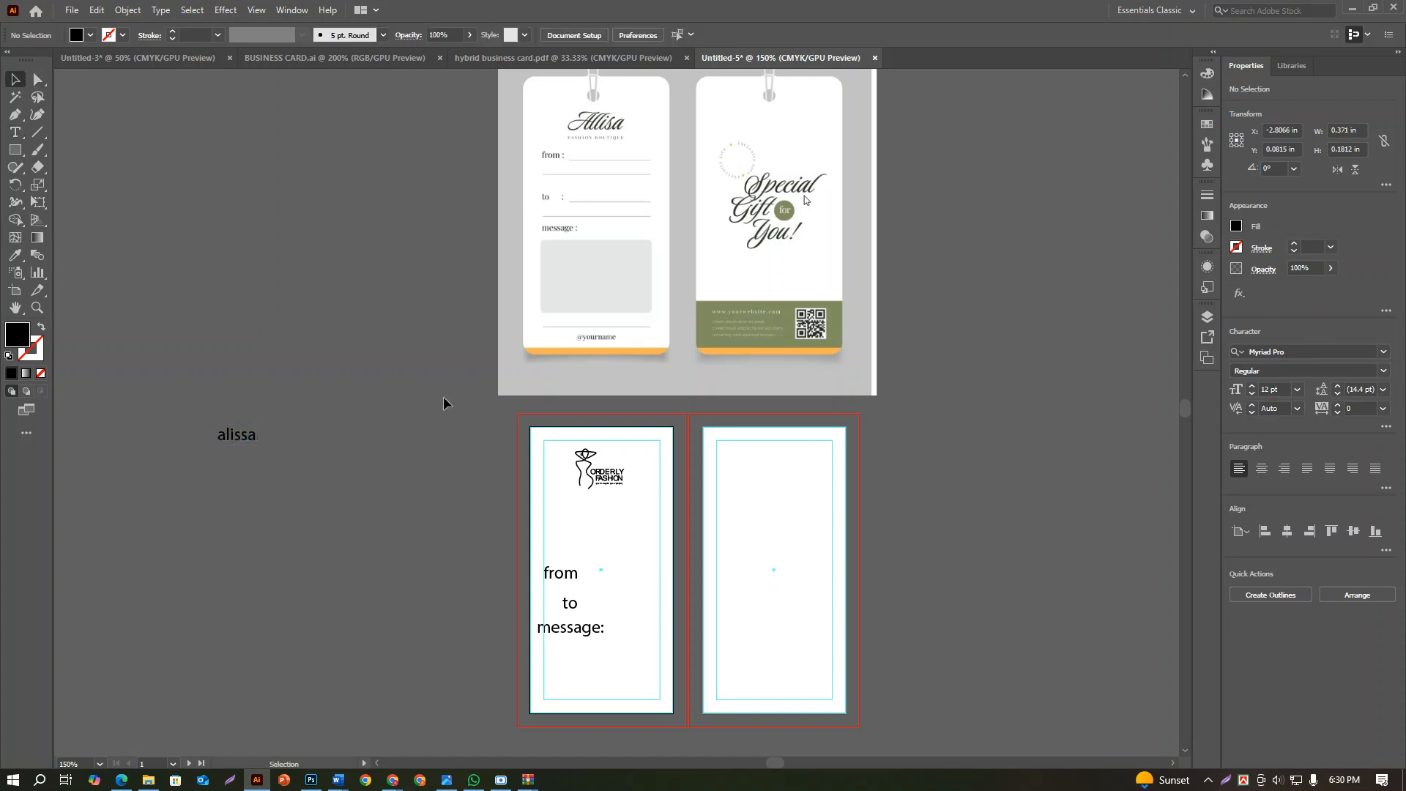
# Set the font size of the "from", "to" and "message:" labels to 6 pt
pyautogui.keyDown('alt'); pyautogui.scroll(2, 559, 524); pyautogui.keyUp('alt')
pyautogui.keyDown('alt'); pyautogui.scroll(-2, 564, 574); pyautogui.keyUp('alt')
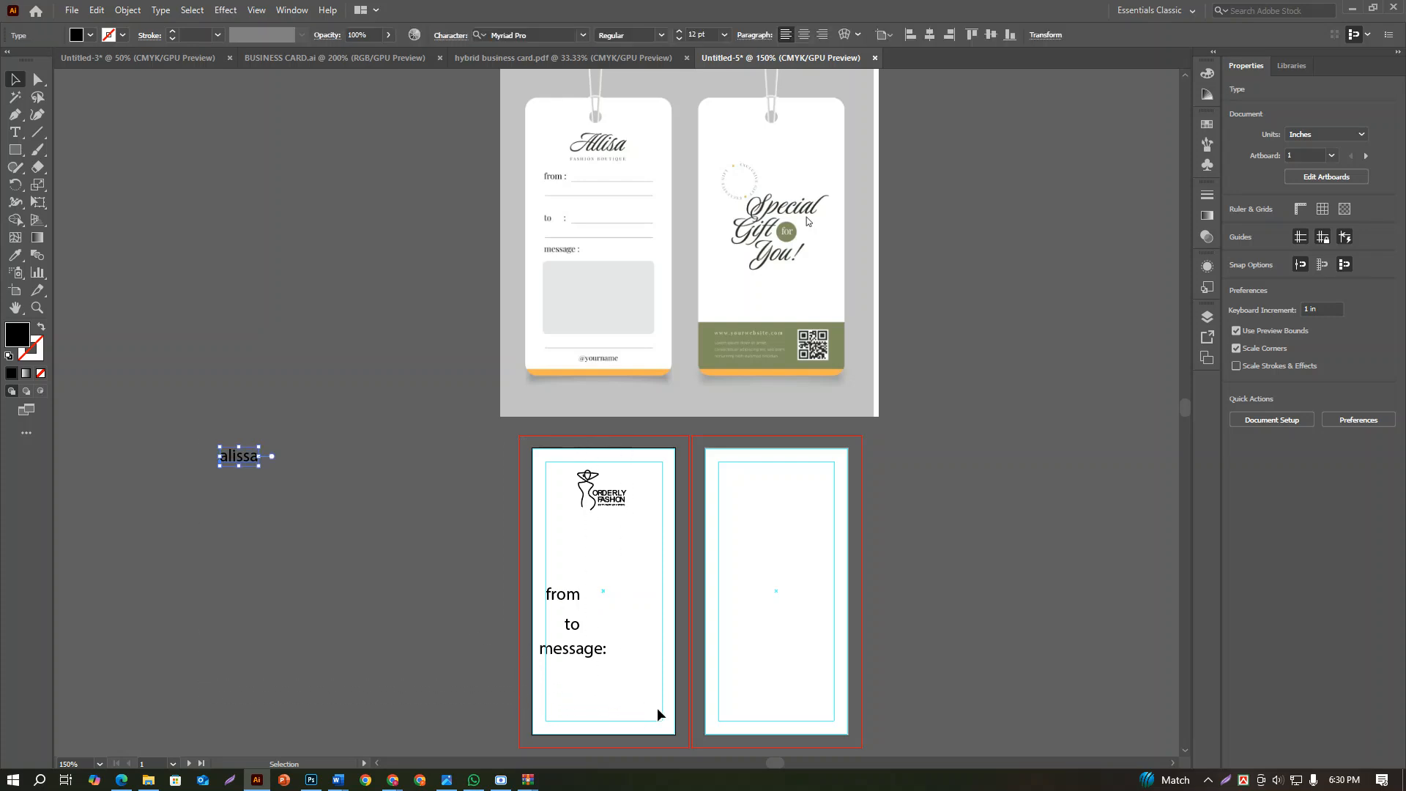
pyautogui.click(533, 589)
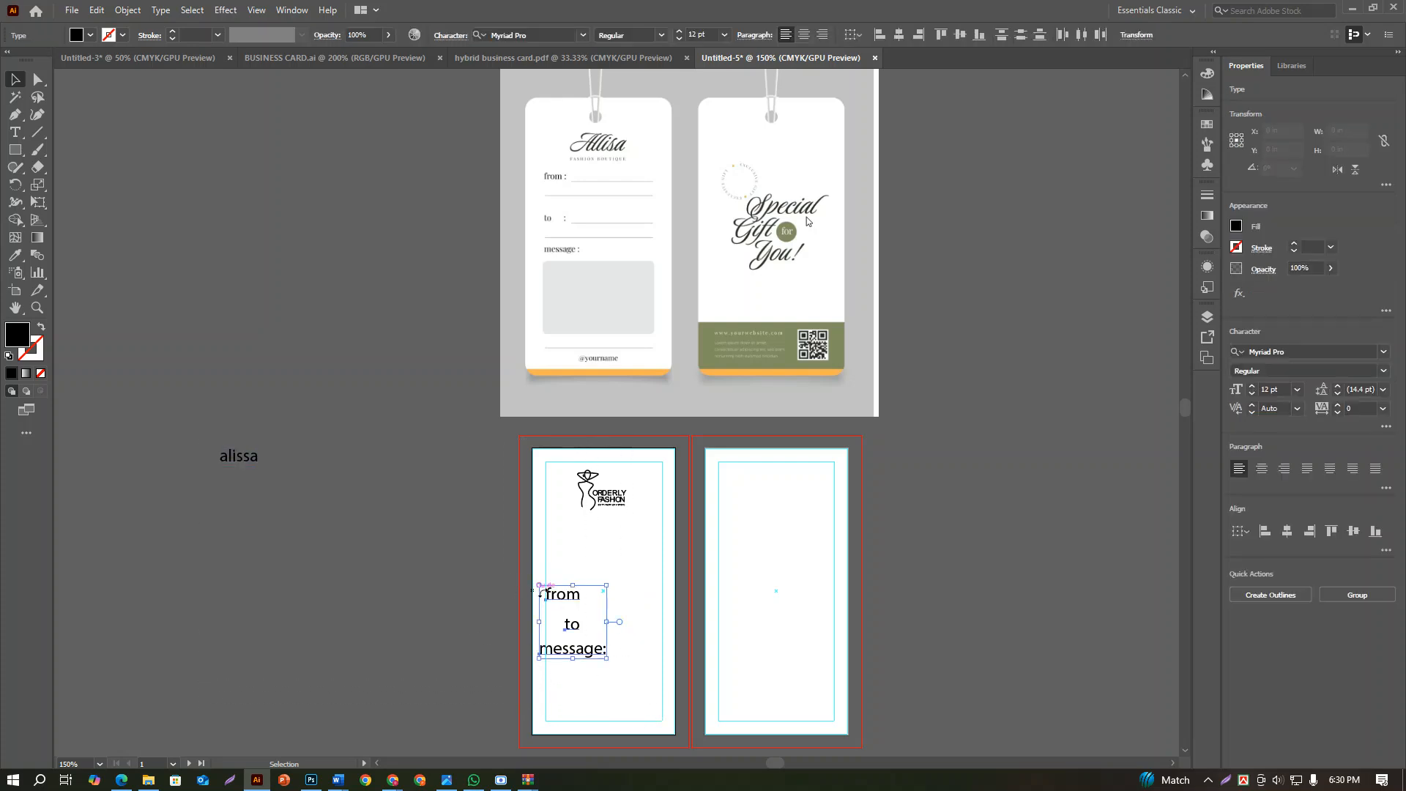
pyautogui.click(1297, 389)
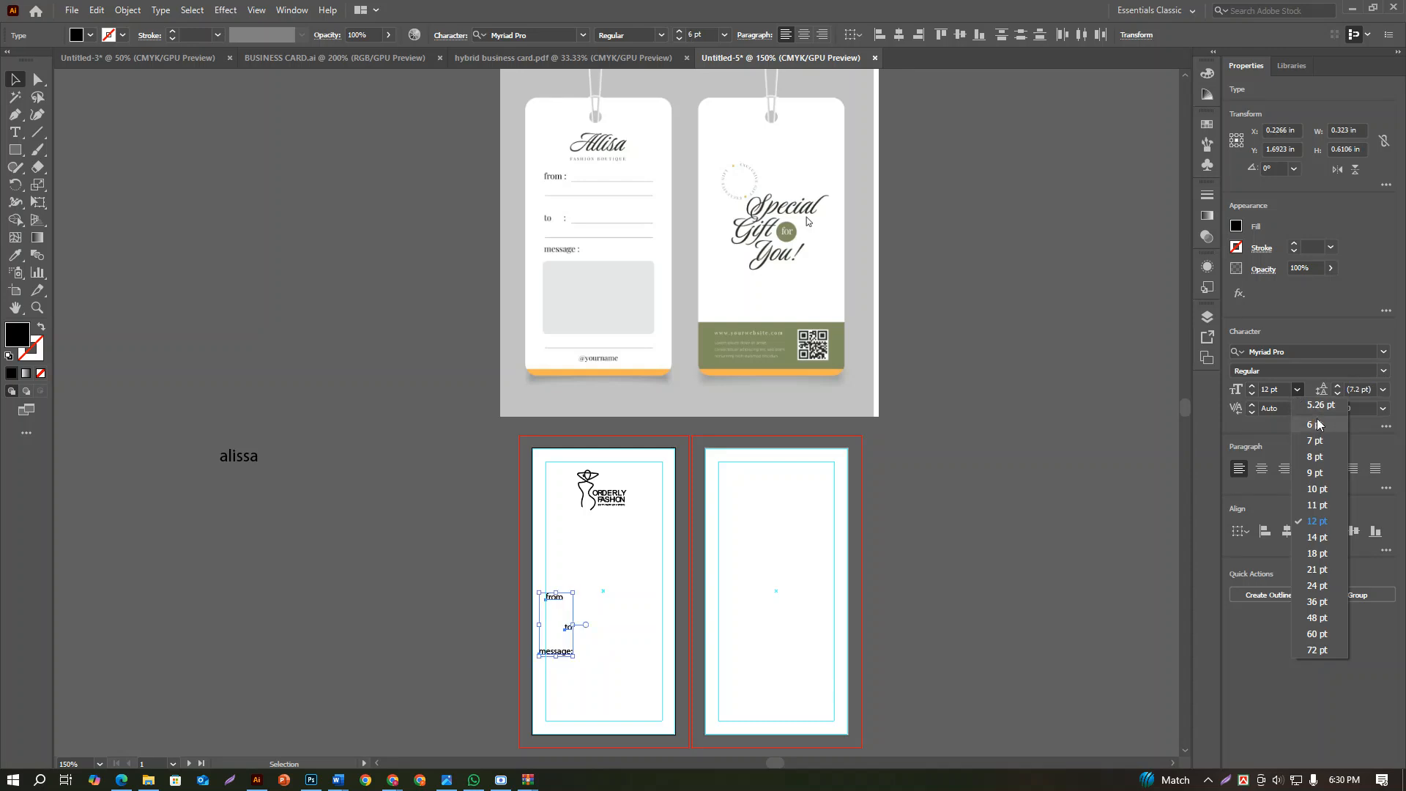
pyautogui.click(1317, 424)
pyautogui.click(533, 627)
# Move "from" farther above "to" and left-align all three labels just inside the first artboard's left safe-area guide
pyautogui.scroll(3, 531, 622)
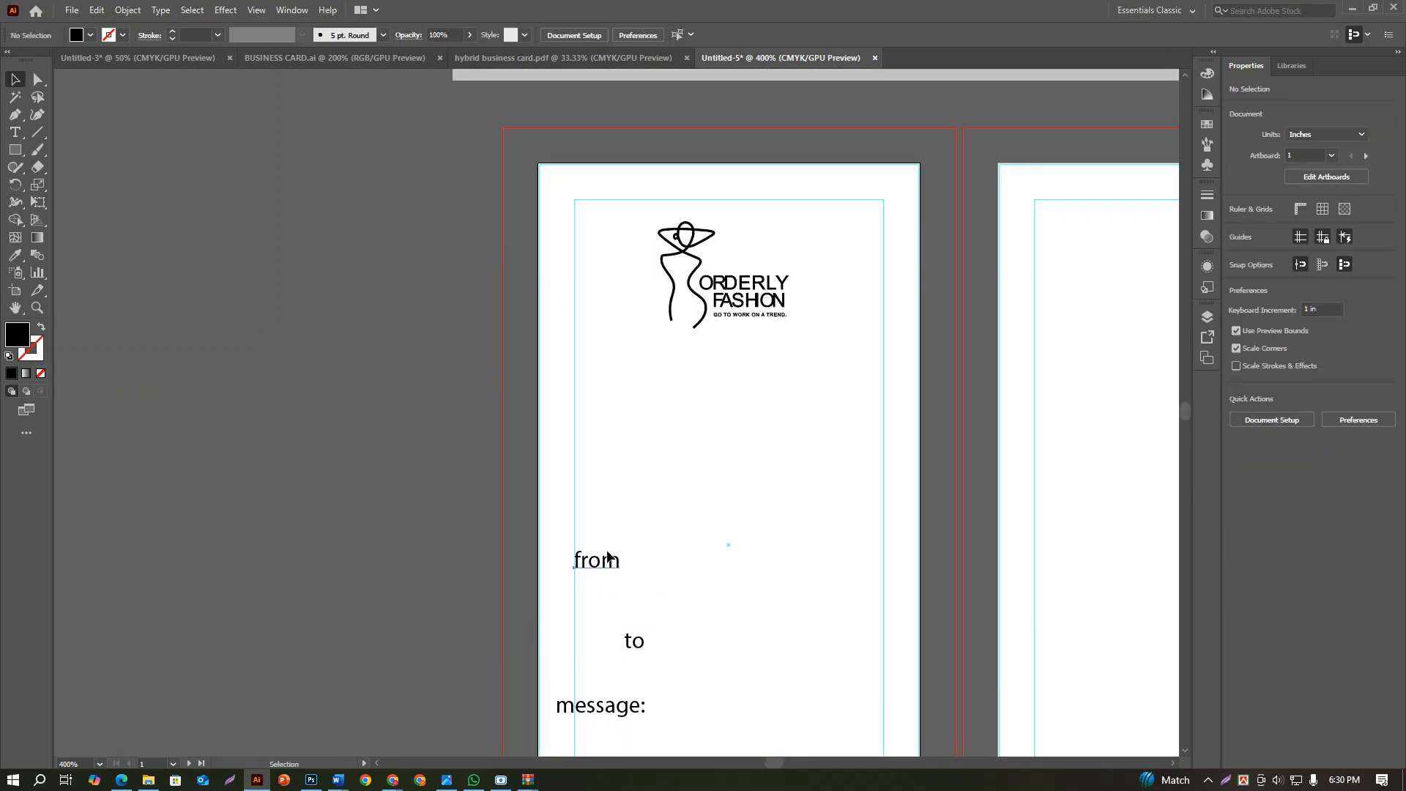
pyautogui.moveTo(608, 557); pyautogui.dragTo(656, 624)
pyautogui.scroll(-2, 625, 448)
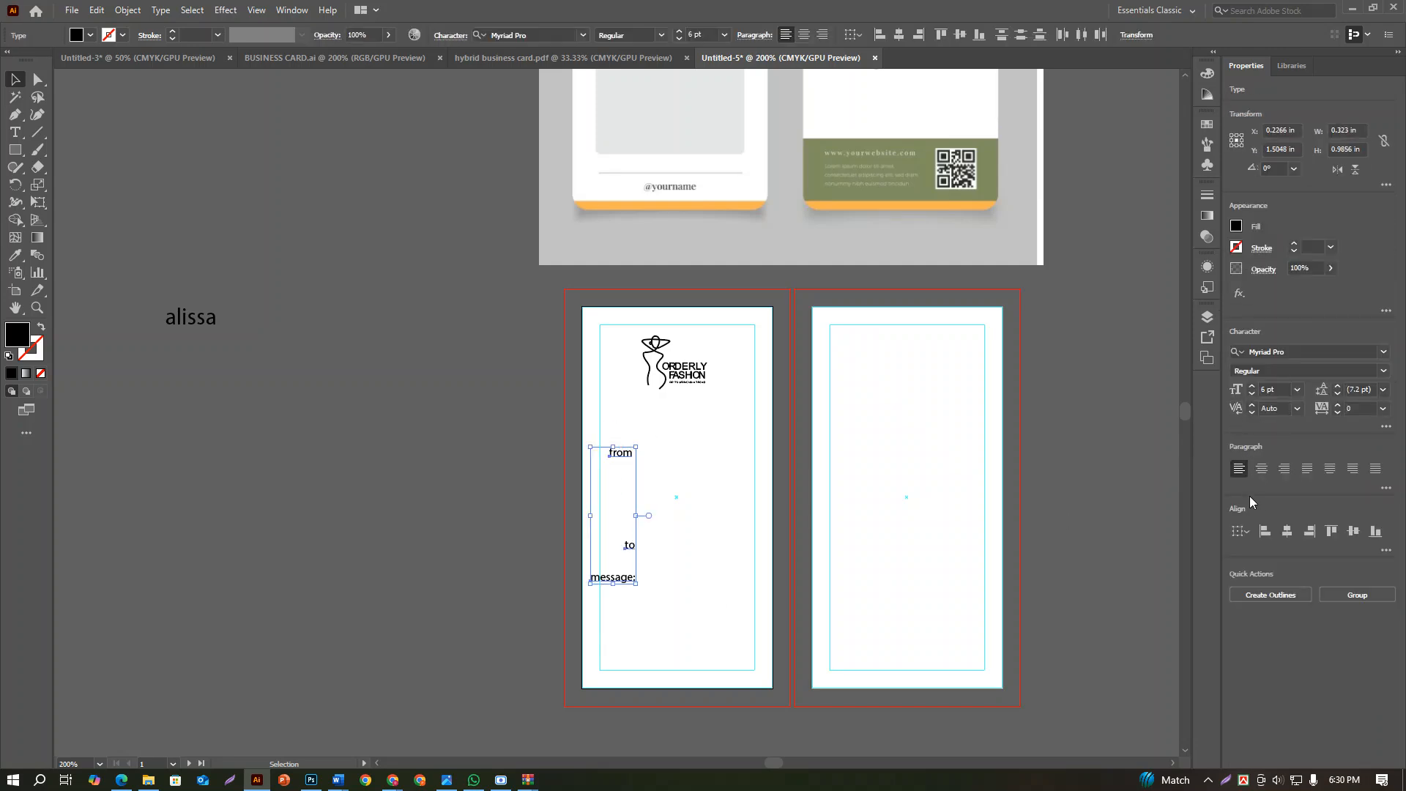
pyautogui.click(1265, 530)
pyautogui.moveTo(602, 455)
pyautogui.mouseDown()
pyautogui.moveTo(628, 465)
pyautogui.moveTo(649, 441)
pyautogui.moveTo(625, 442)
pyautogui.mouseUp()
pyautogui.click(691, 447)
# Draw a straight horizontal fill-in line about 0.77 in long with the Pen tool, starting at the end of "from"
pyautogui.scroll(3, 670, 503)
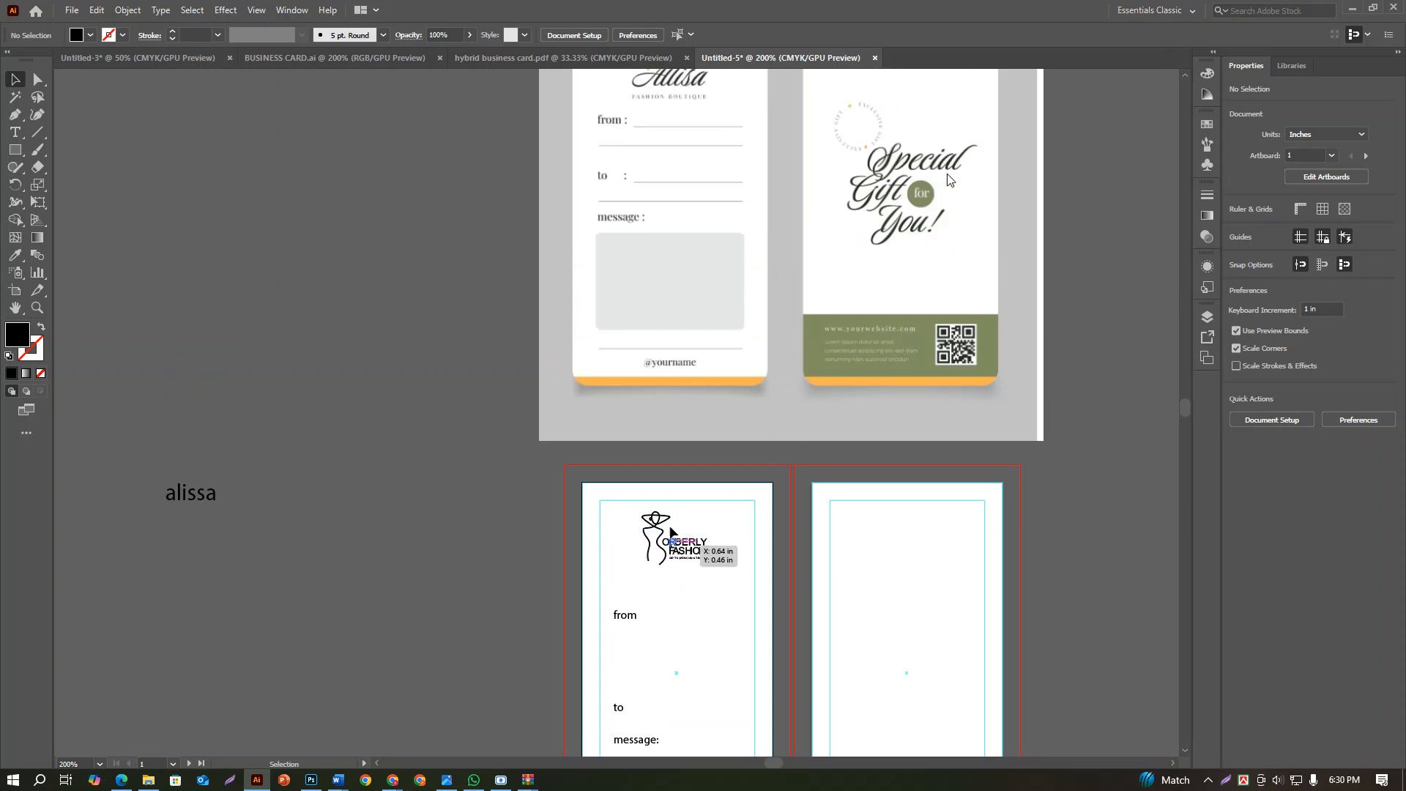
pyautogui.scroll(1, 671, 529)
pyautogui.scroll(4, 628, 665)
pyautogui.scroll(-2, 692, 671)
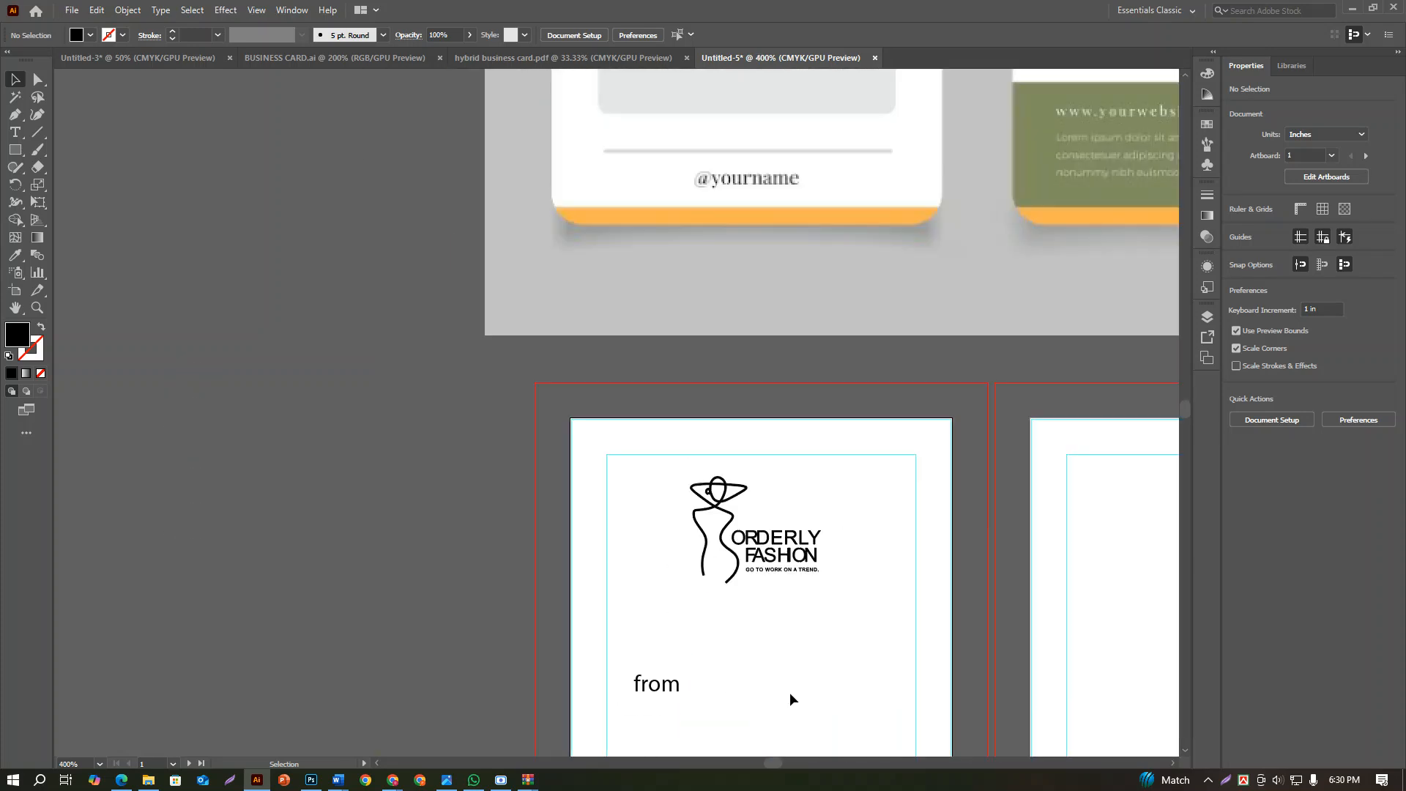
pyautogui.scroll(-2, 789, 699)
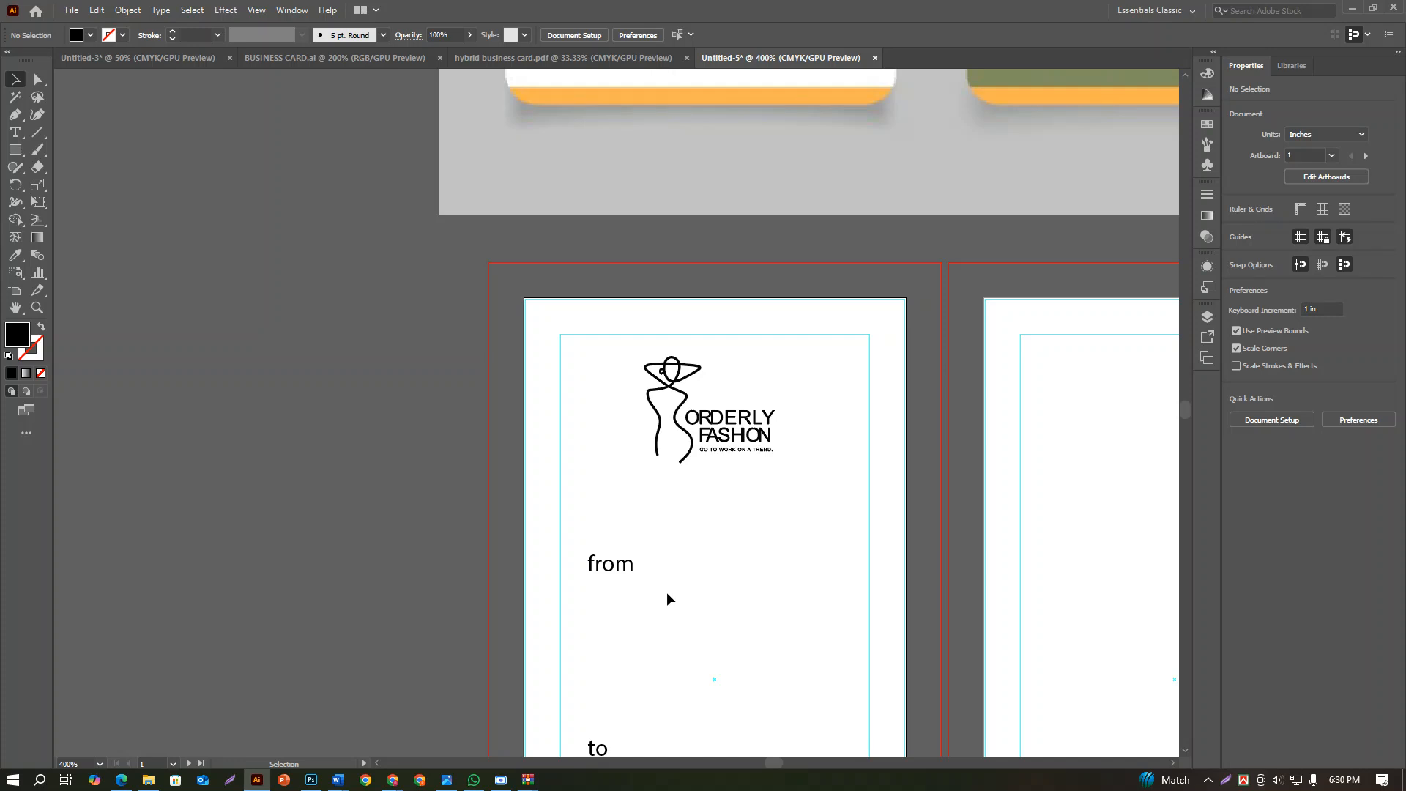
pyautogui.click(16, 115)
pyautogui.click(632, 577)
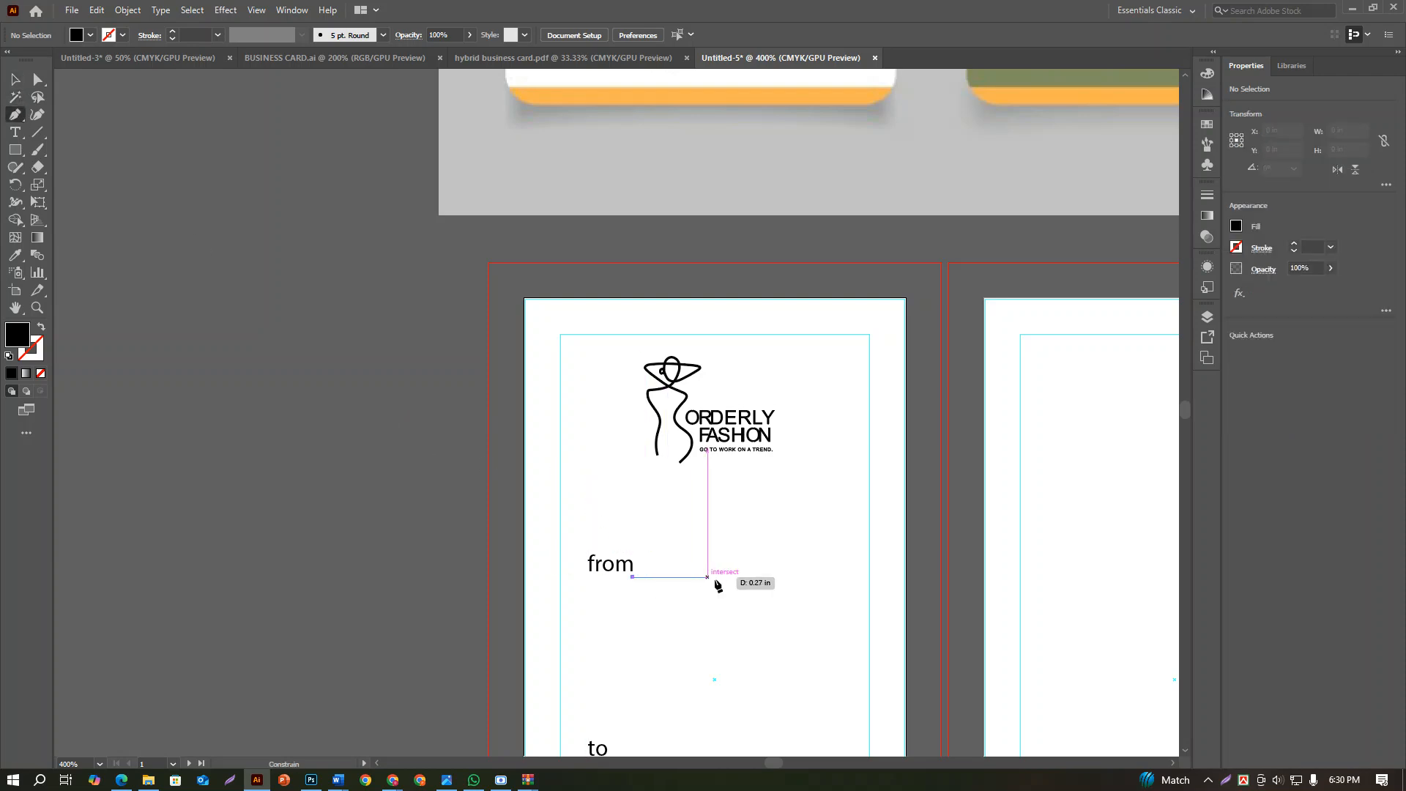
pyautogui.click(847, 577)
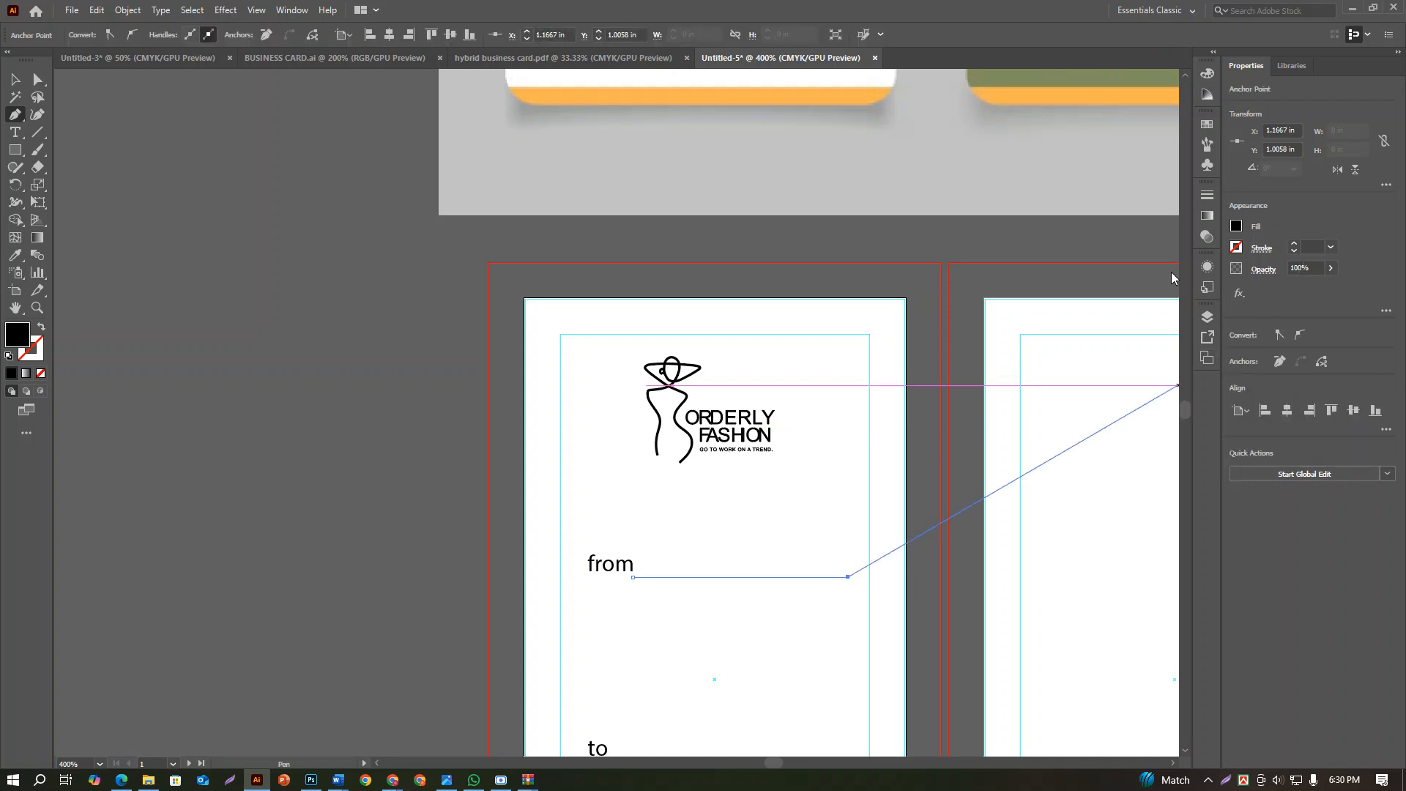
pyautogui.press('v')
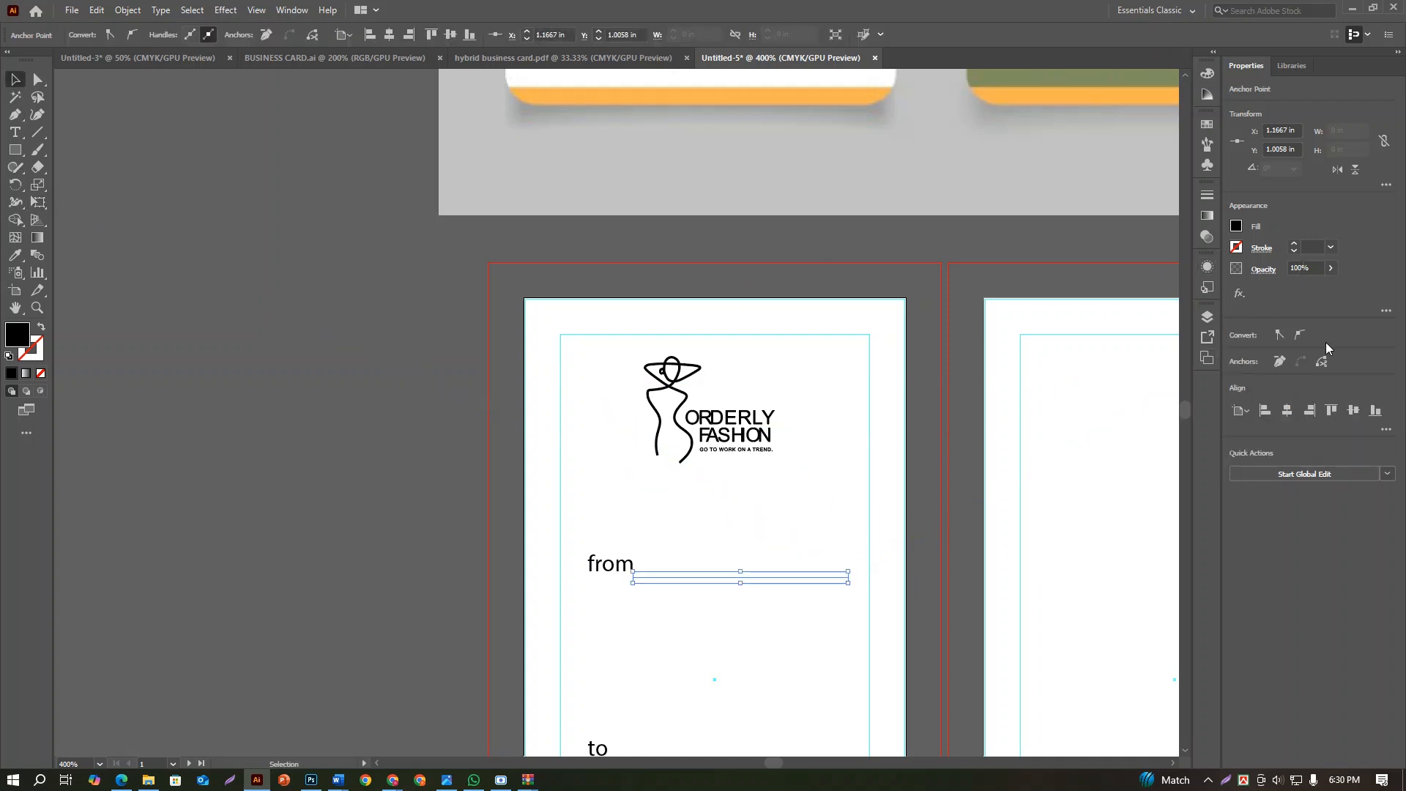
# Give the line beside "from" a black stroke of 0.25 pt
pyautogui.click(1295, 244)
pyautogui.click(1294, 252)
pyautogui.click(1294, 252)
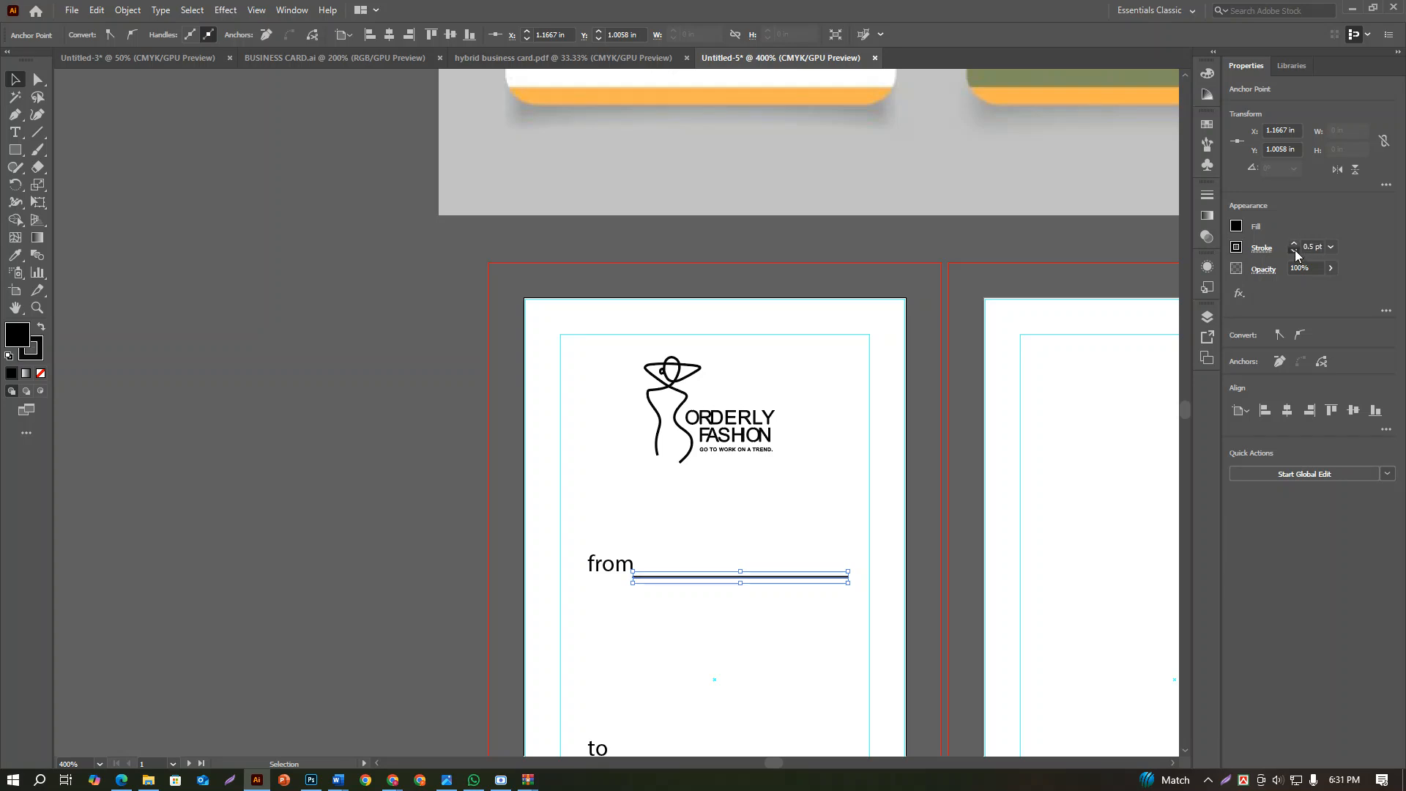
pyautogui.click(1294, 251)
# Shift the "from" label slightly left and its line slightly up, leaving a small gap between them
pyautogui.scroll(-2, 639, 583)
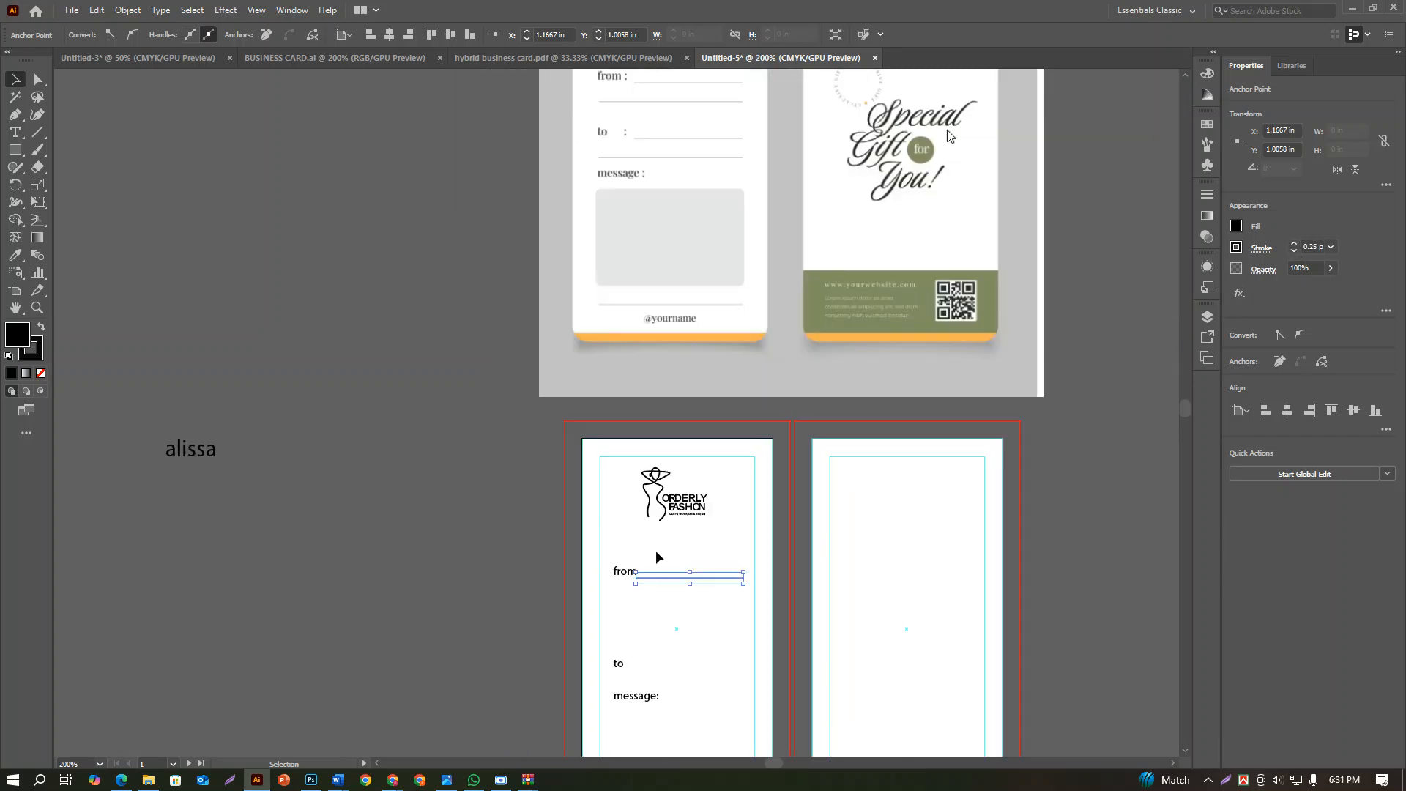
pyautogui.scroll(3, 656, 559)
pyautogui.scroll(3, 664, 627)
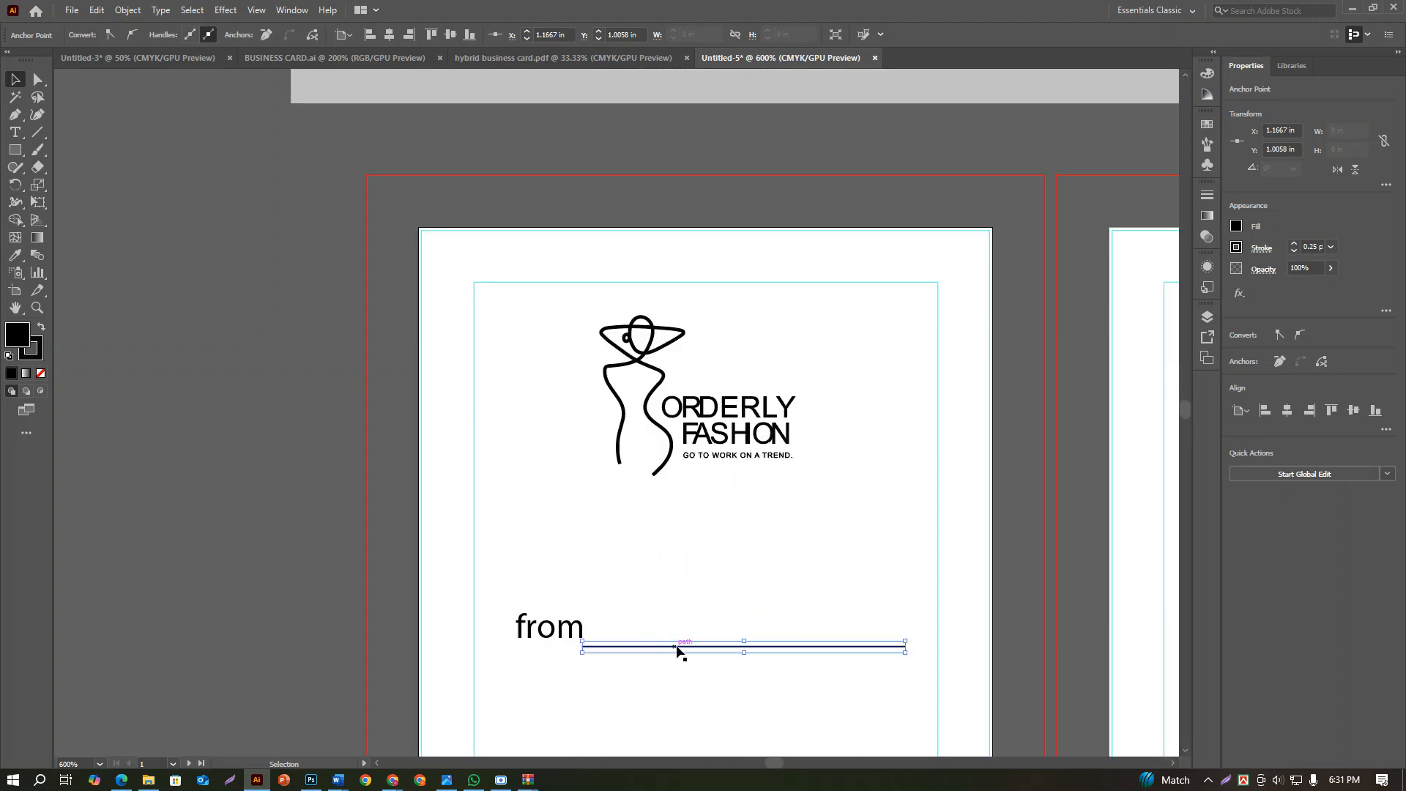
pyautogui.moveTo(678, 649); pyautogui.dragTo(540, 628)
pyautogui.click(618, 671)
pyautogui.click(594, 654)
pyautogui.scroll(-1, 599, 651)
pyautogui.scroll(3, 600, 648)
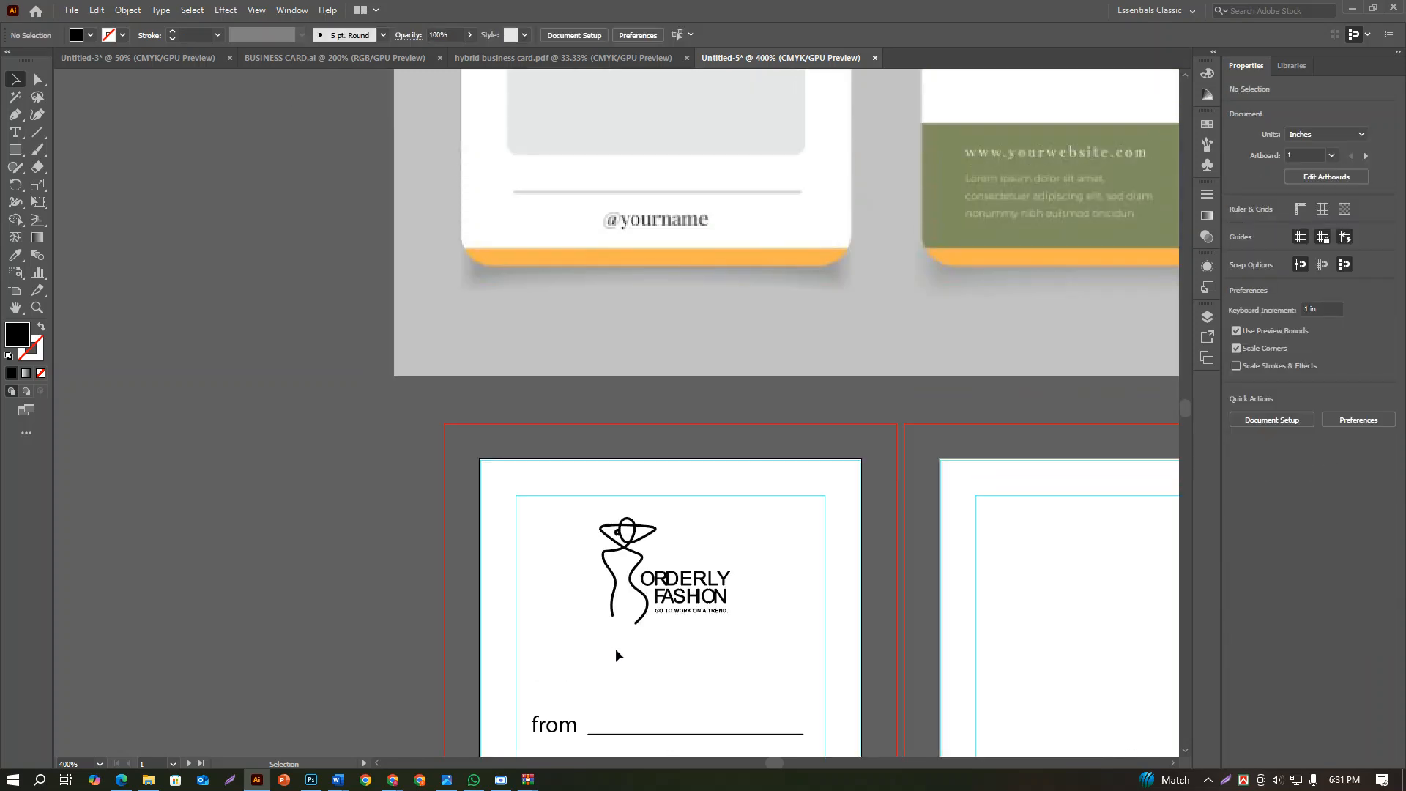
# Create a separate 6 pt colon and place it between "from" and its line, level with the label
pyautogui.scroll(-2, 617, 654)
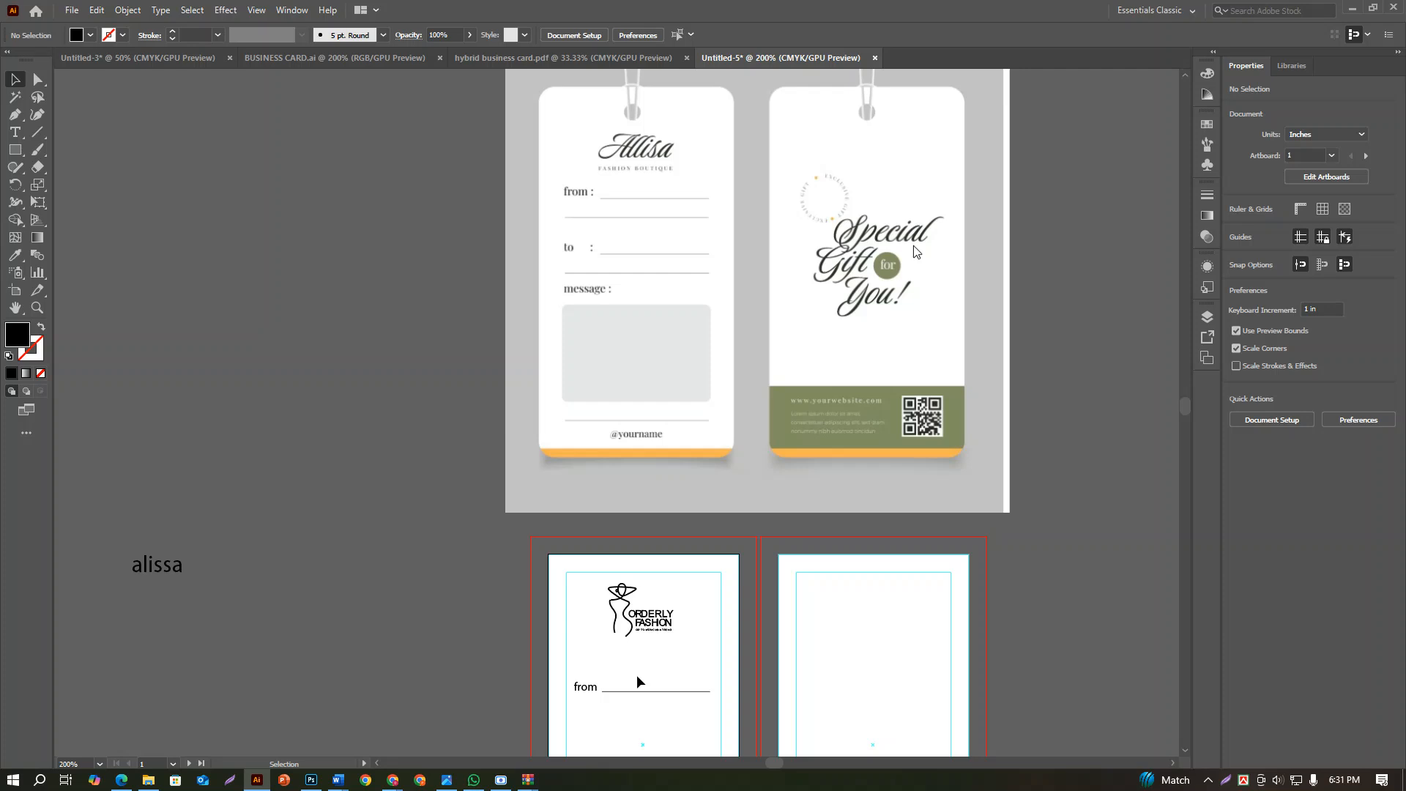
pyautogui.scroll(-2, 637, 675)
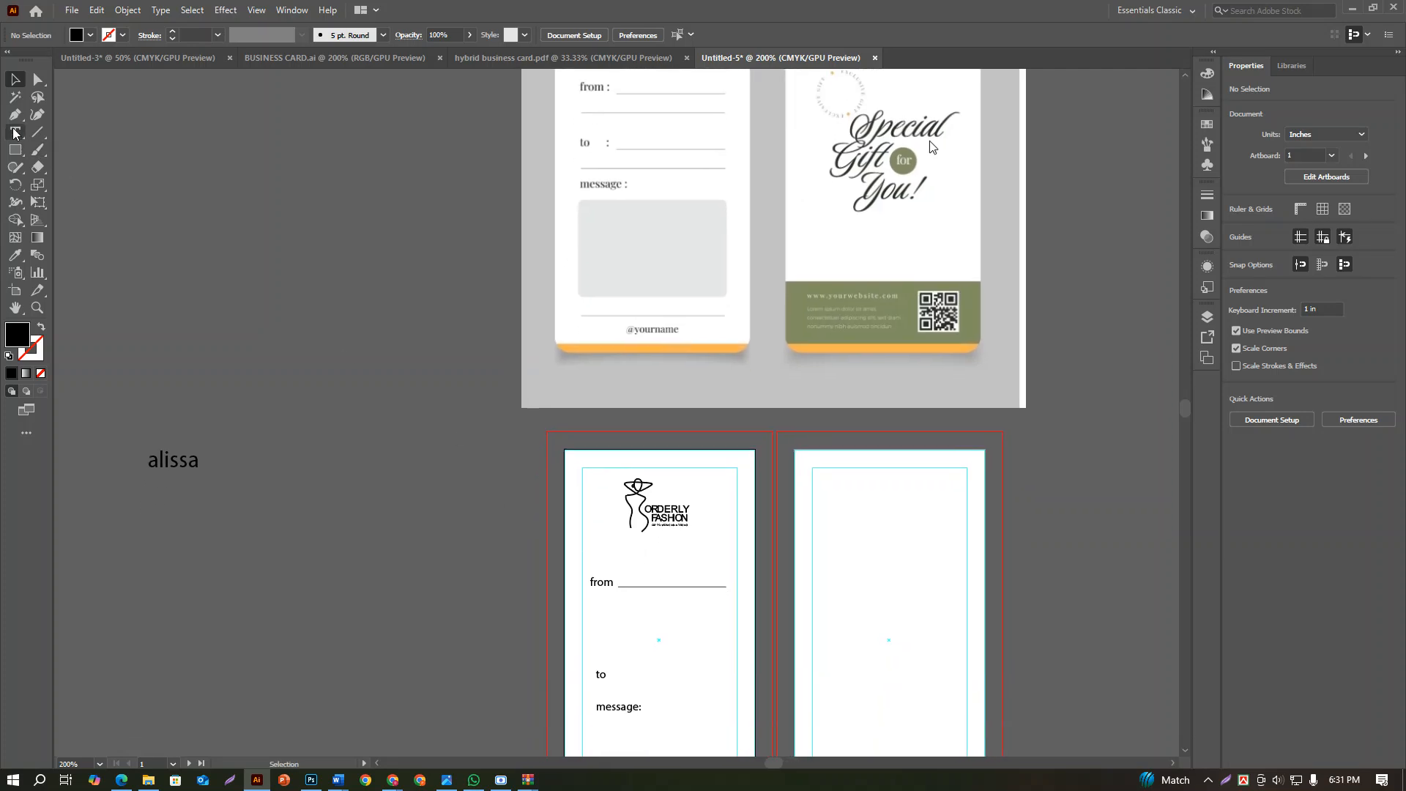
pyautogui.click(14, 133)
pyautogui.click(267, 327)
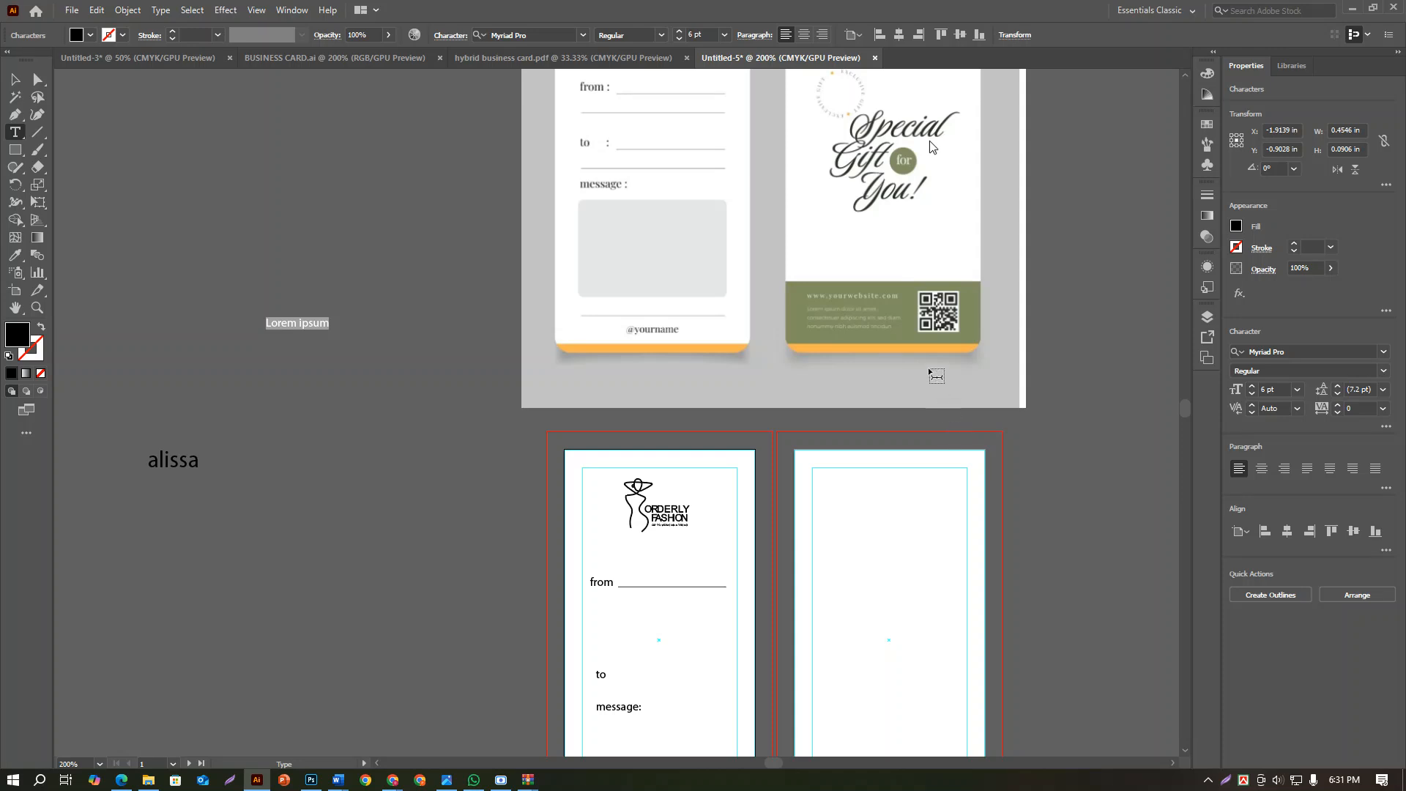
pyautogui.press('BackSpace')
pyautogui.press('Escape')
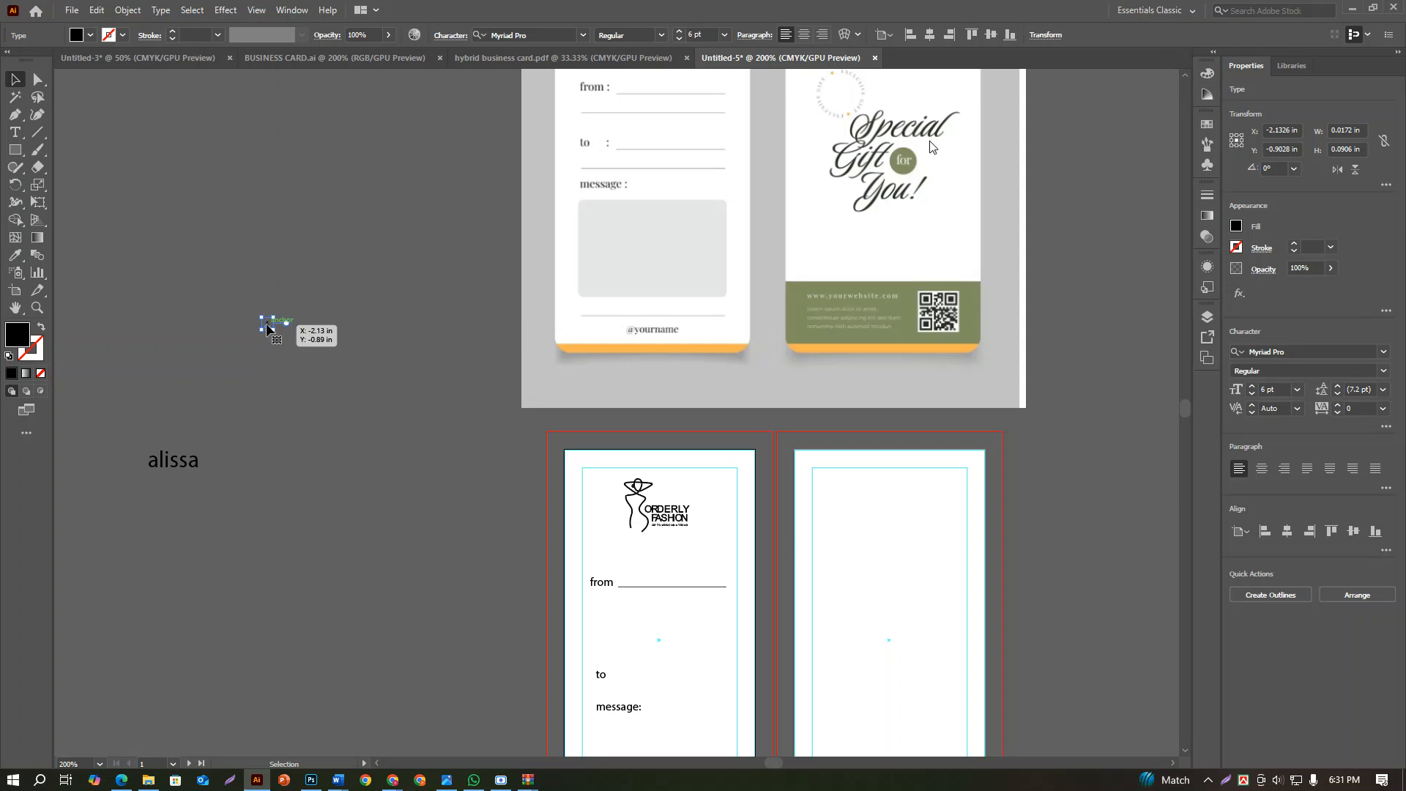
pyautogui.moveTo(267, 329); pyautogui.dragTo(617, 582)
pyautogui.scroll(5, 617, 582)
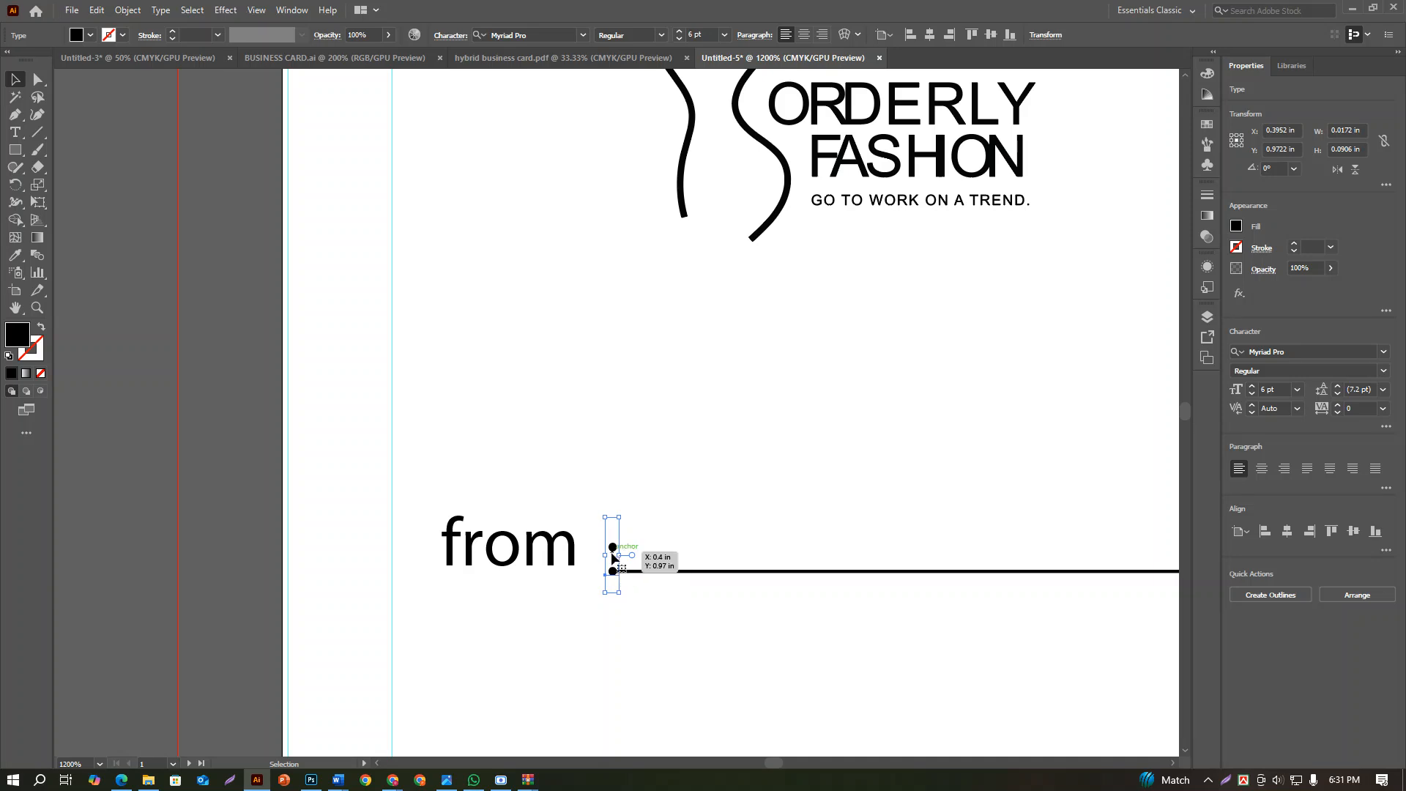
pyautogui.press('Up')
# Move the "to" label up directly beneath "from", aligned with its left edge
pyautogui.scroll(-3, 630, 564)
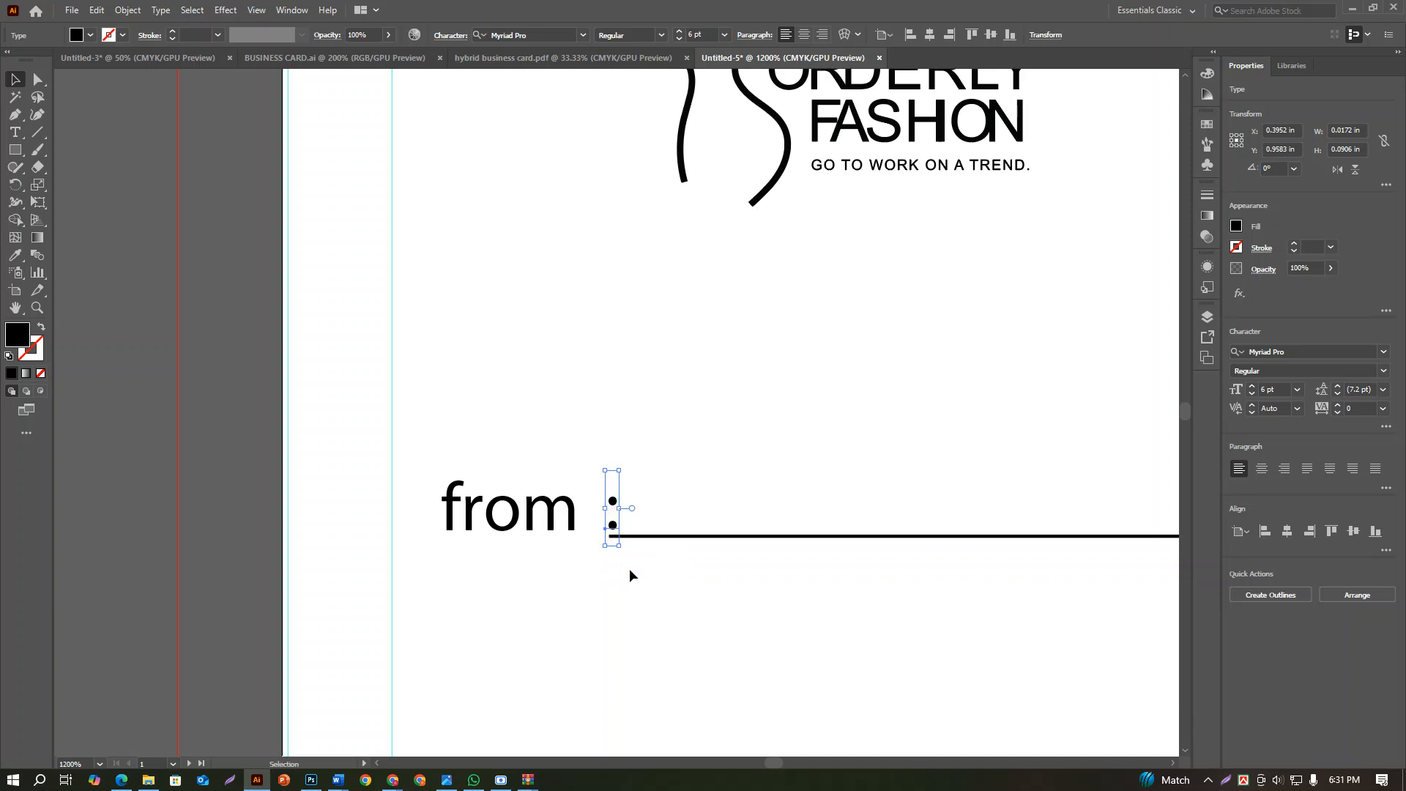
pyautogui.moveTo(610, 688); pyautogui.dragTo(600, 576)
pyautogui.click(619, 580)
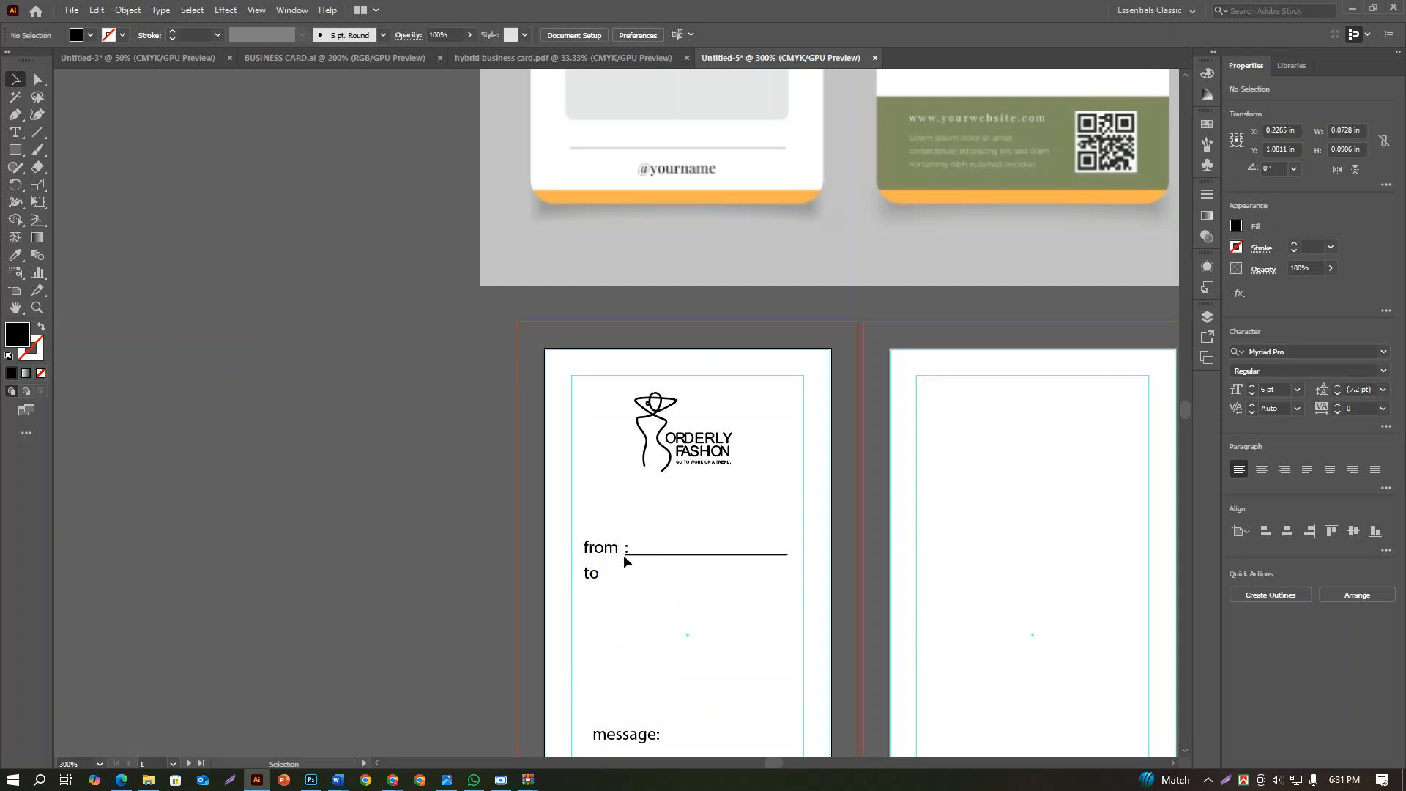
pyautogui.scroll(2, 626, 565)
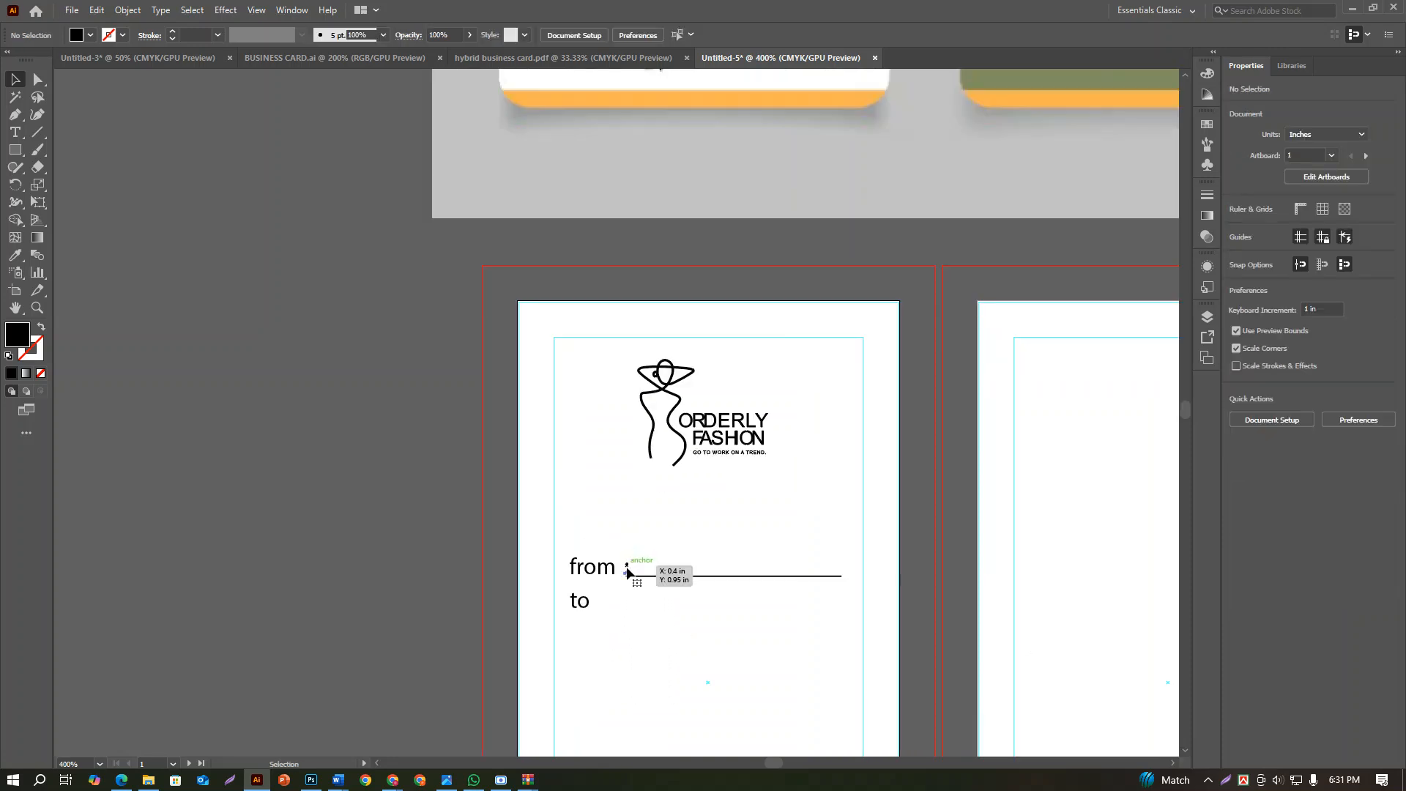
# Duplicate the colon onto the "to" row under the first one, and centre each colon vertically with its label
pyautogui.moveTo(628, 570); pyautogui.dragTo(577, 593)
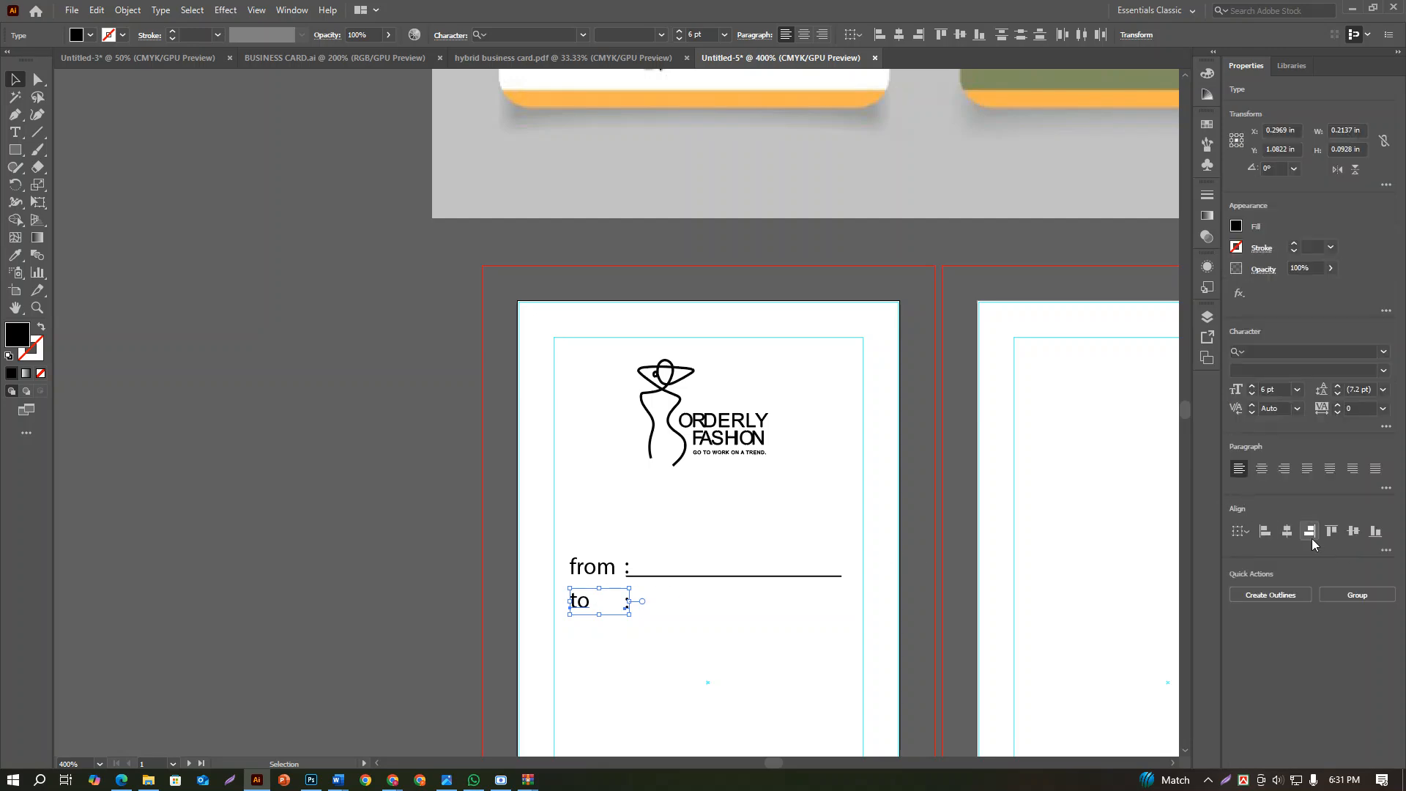
pyautogui.click(1354, 531)
pyautogui.scroll(2, 628, 571)
pyautogui.click(637, 574)
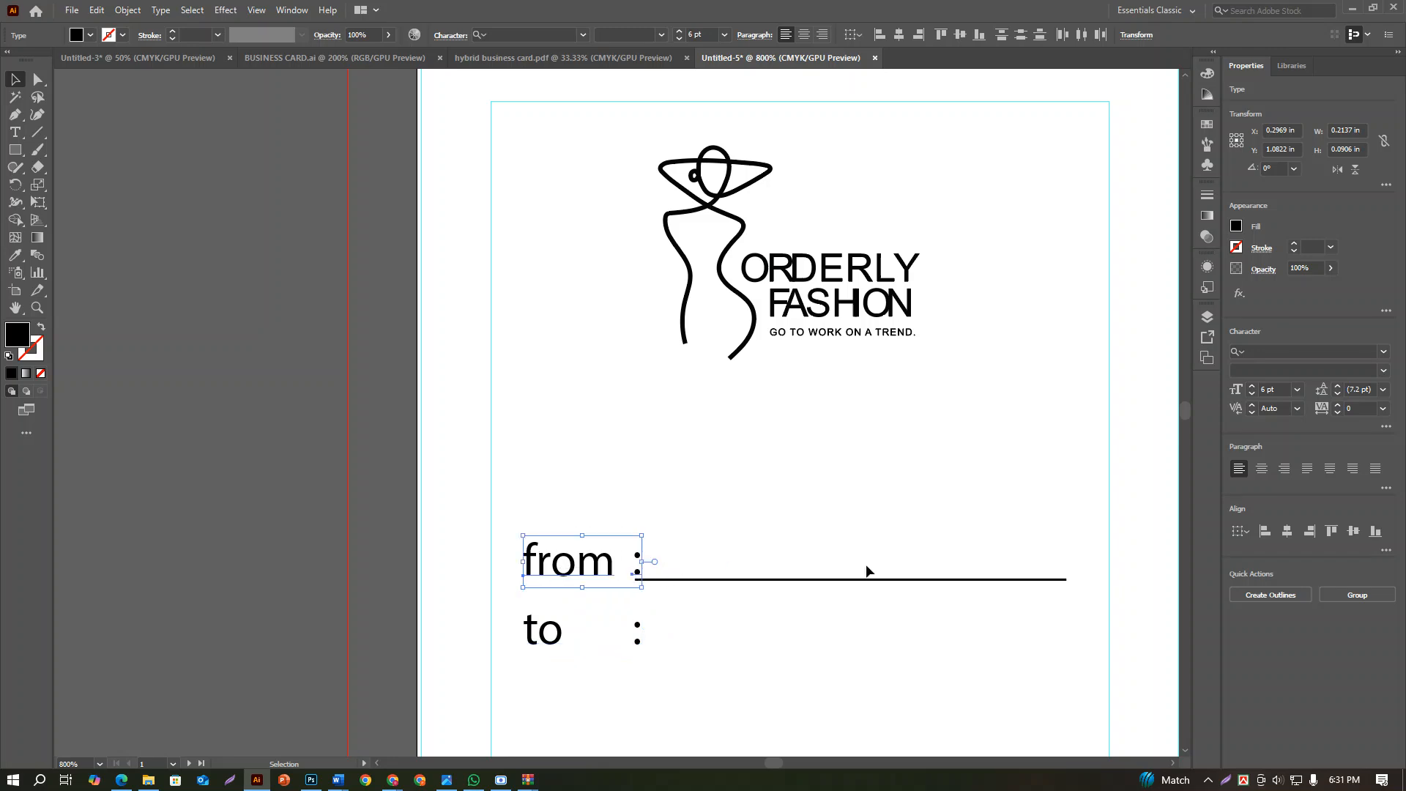
pyautogui.click(851, 624)
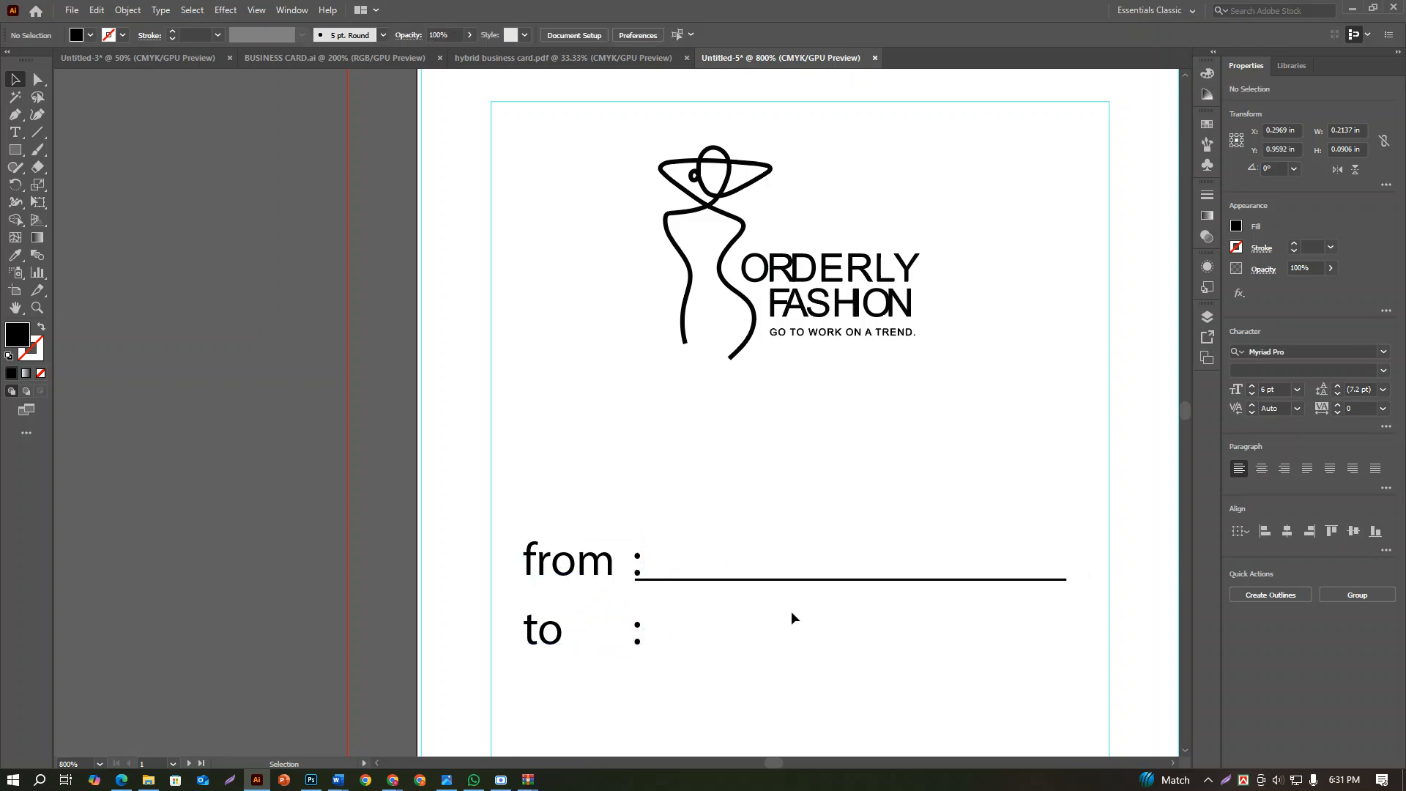
# Shift the line beside "from" horizontally away from the colon, leaving a small gap between them
pyautogui.moveTo(725, 579); pyautogui.dragTo(750, 578)
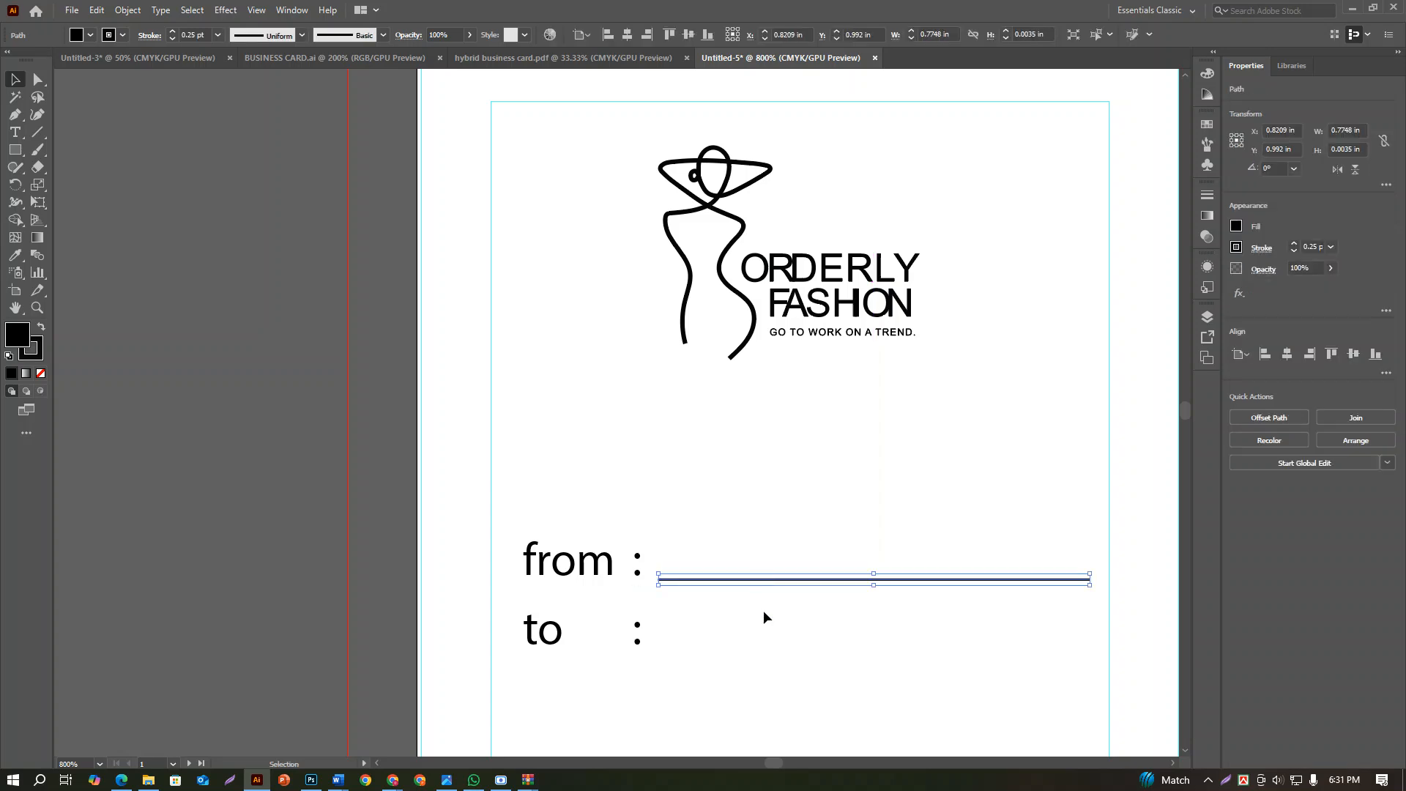
pyautogui.click(762, 614)
# Move the "to" label and its colon further down, leaving room for a second line under "from"
pyautogui.scroll(-2, 761, 617)
pyautogui.scroll(-1, 761, 619)
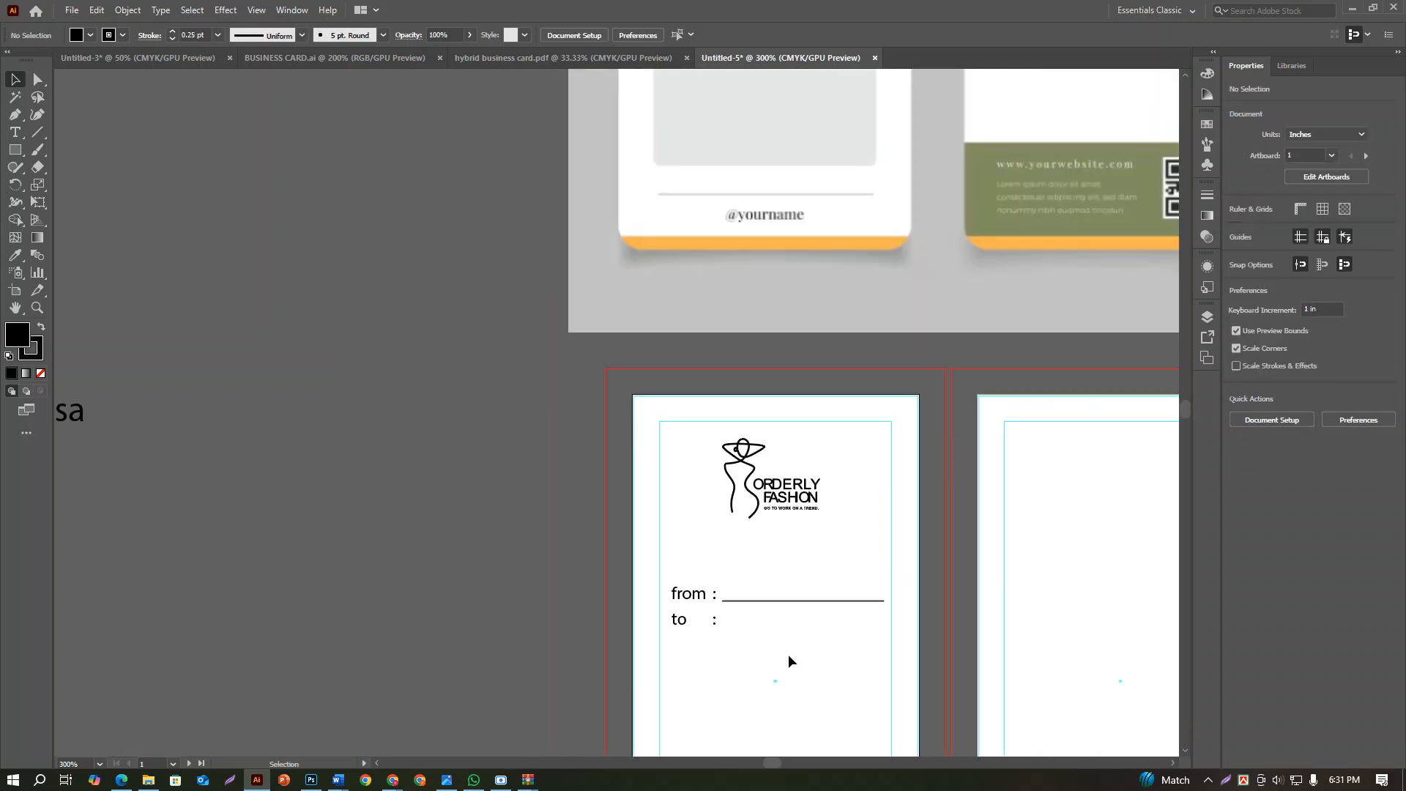
pyautogui.scroll(-2, 788, 654)
pyautogui.press('space')
pyautogui.moveTo(795, 660); pyautogui.dragTo(732, 578)
pyautogui.click(733, 549)
# Duplicate the "from" line below it, starting under the label, and extend the copy to the original line's far end, about 1.01 in wide
pyautogui.click(793, 540)
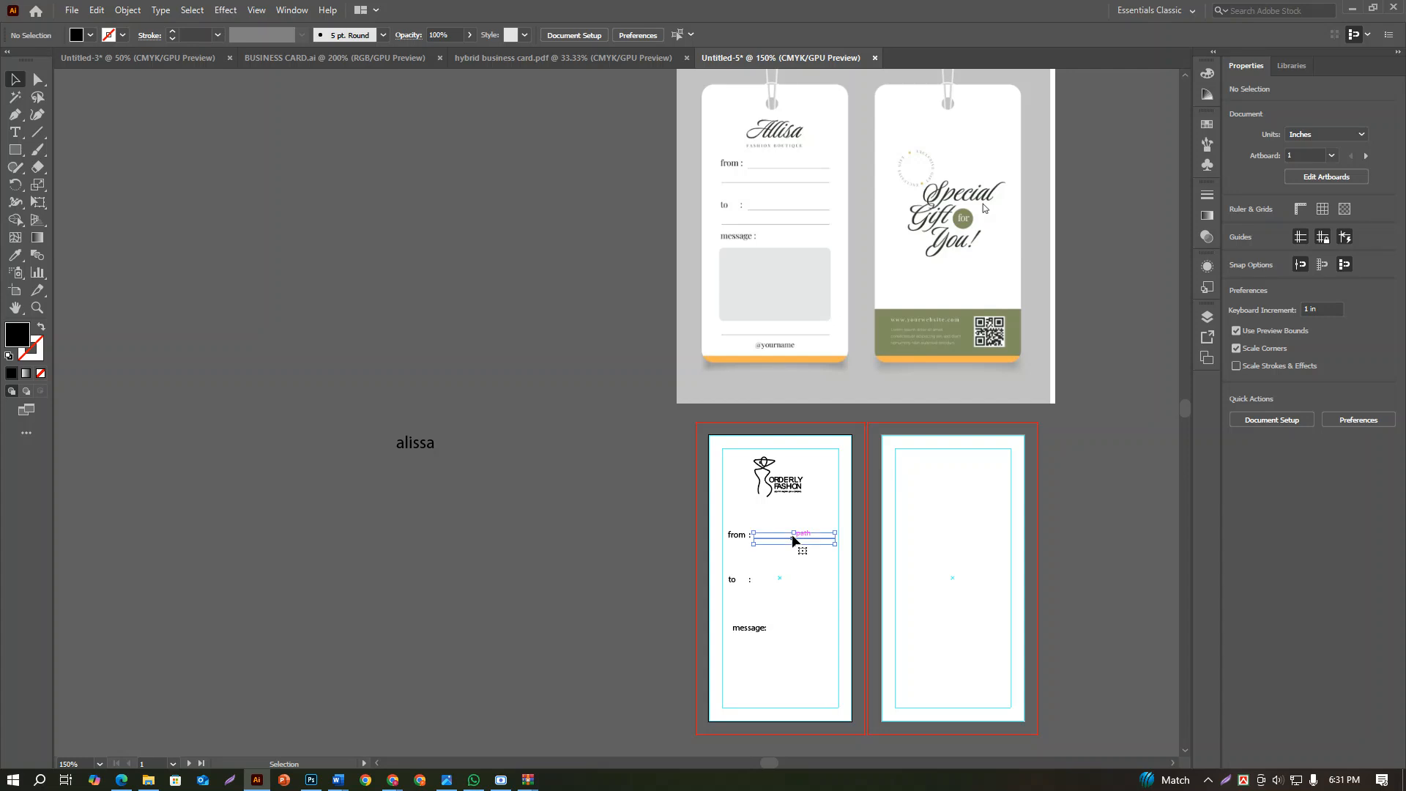
pyautogui.scroll(1, 778, 542)
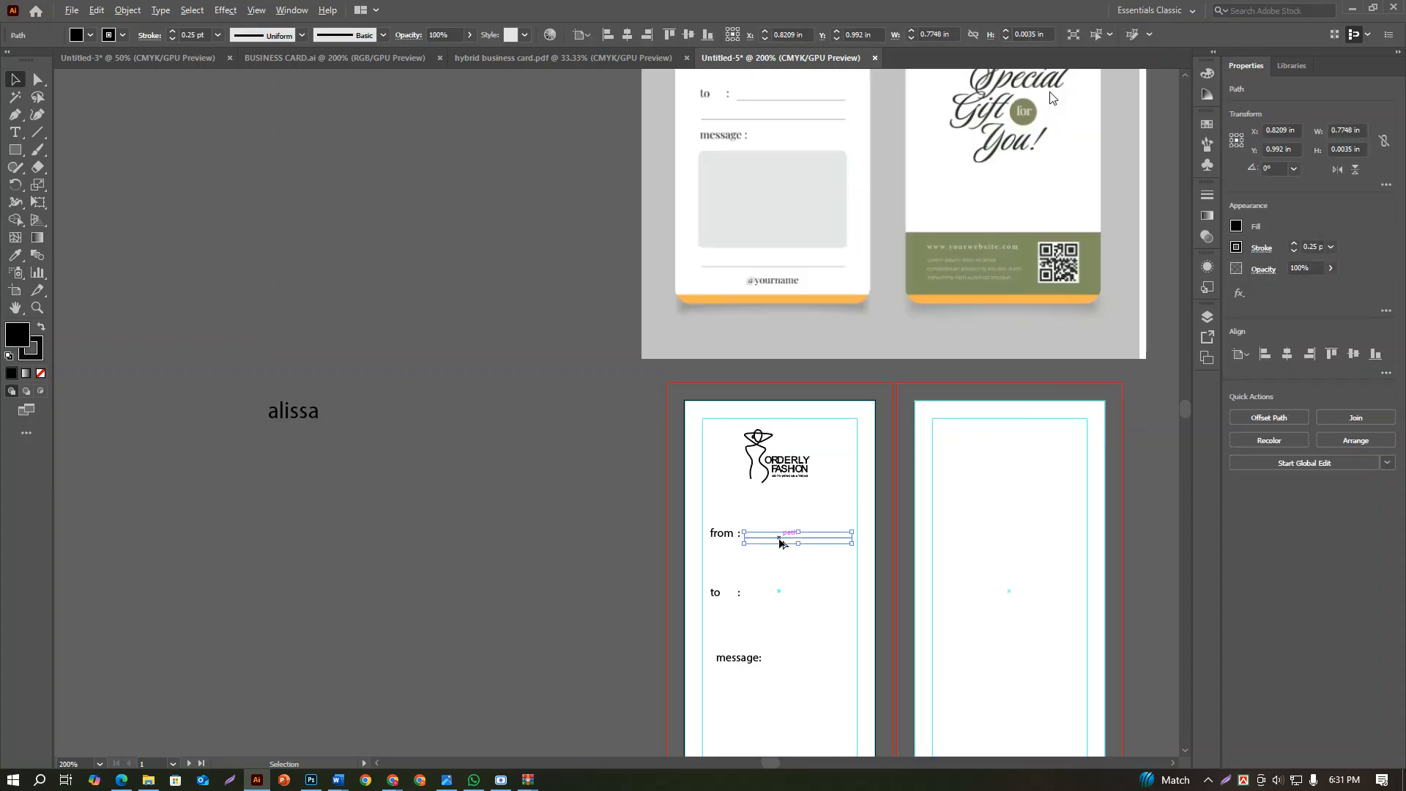
pyautogui.moveTo(782, 543); pyautogui.dragTo(736, 561)
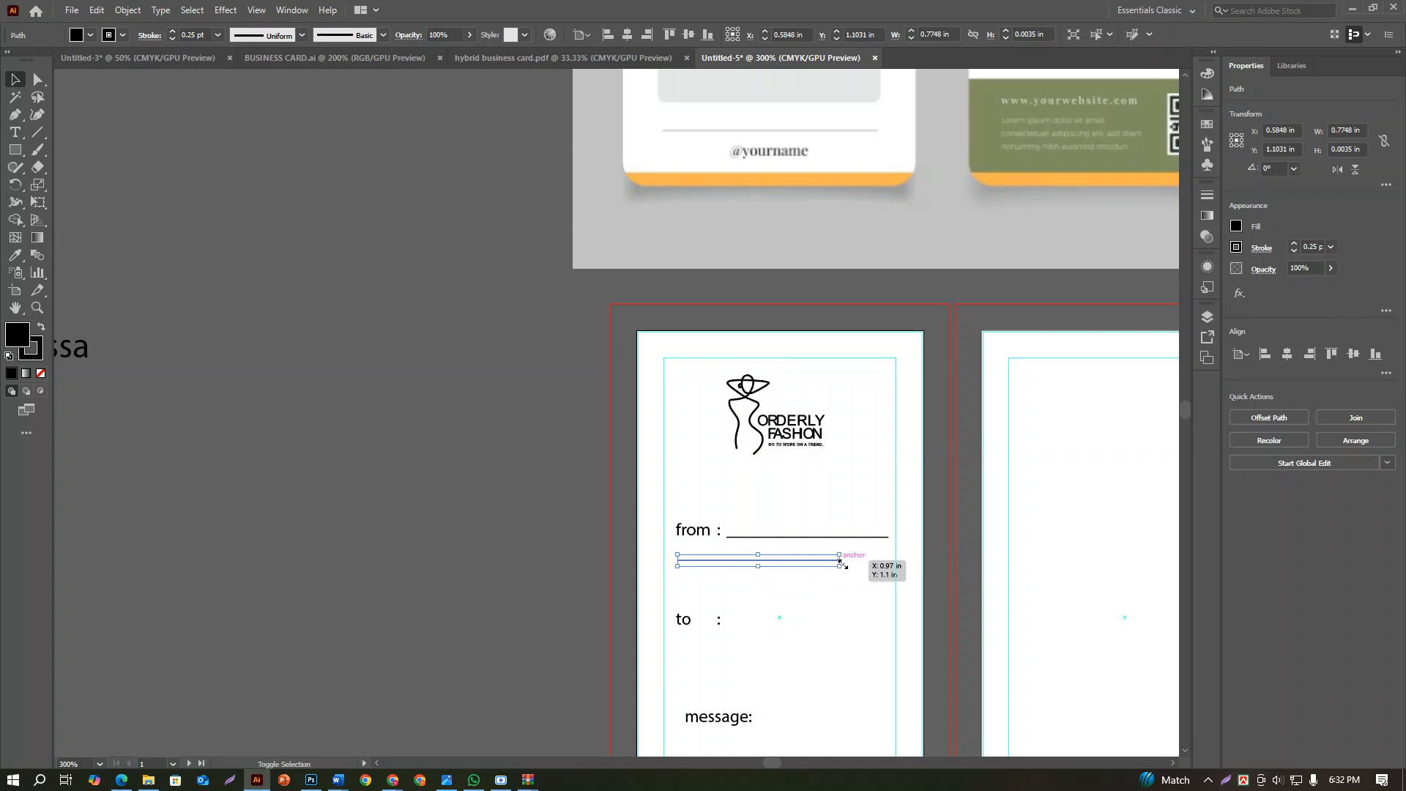
pyautogui.moveTo(839, 563); pyautogui.dragTo(889, 560)
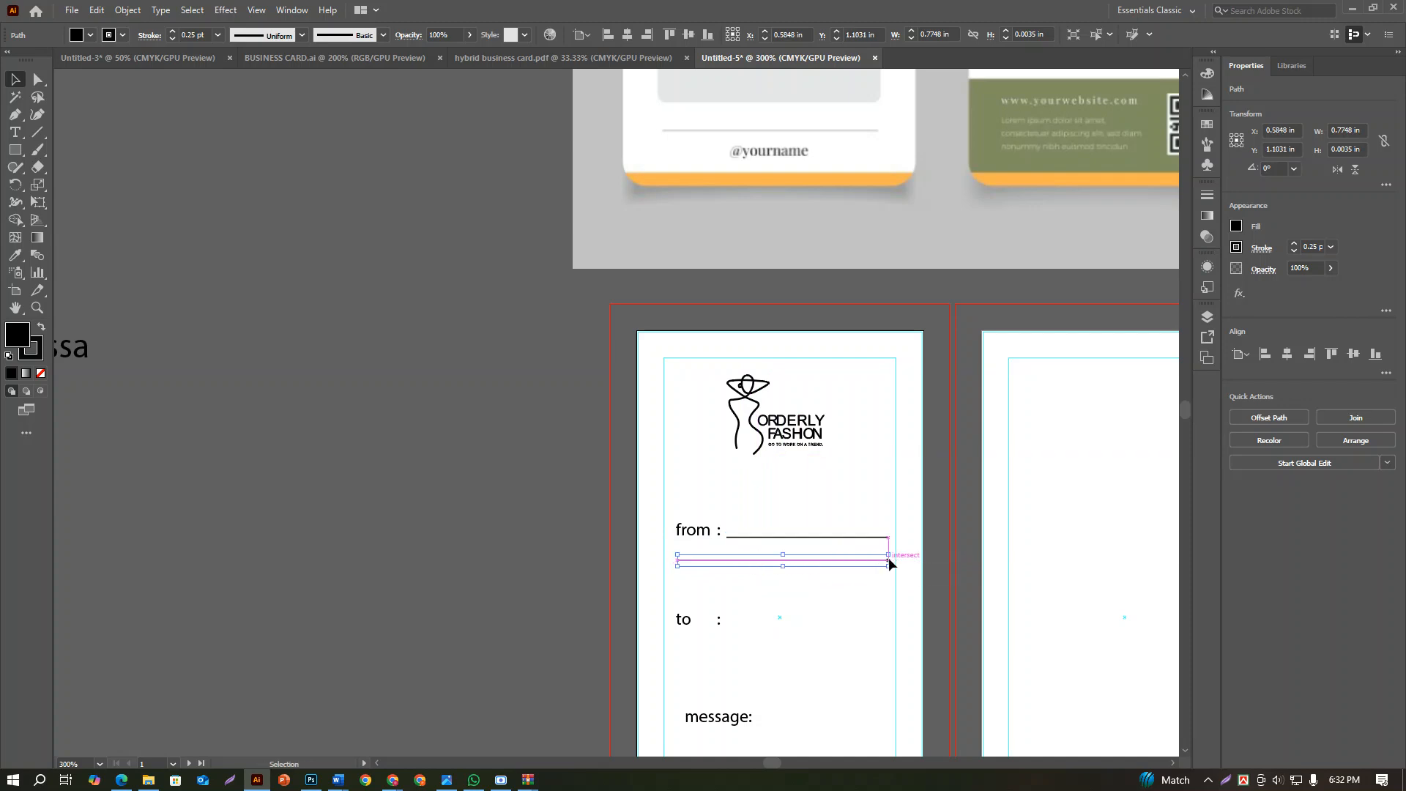
pyautogui.click(846, 605)
# Group the two "from" lines and place a copy of the group in the same position at the "to" row
pyautogui.scroll(2, 806, 609)
pyautogui.keyDown('alt'); pyautogui.scroll(-2, 805, 609); pyautogui.keyUp('alt')
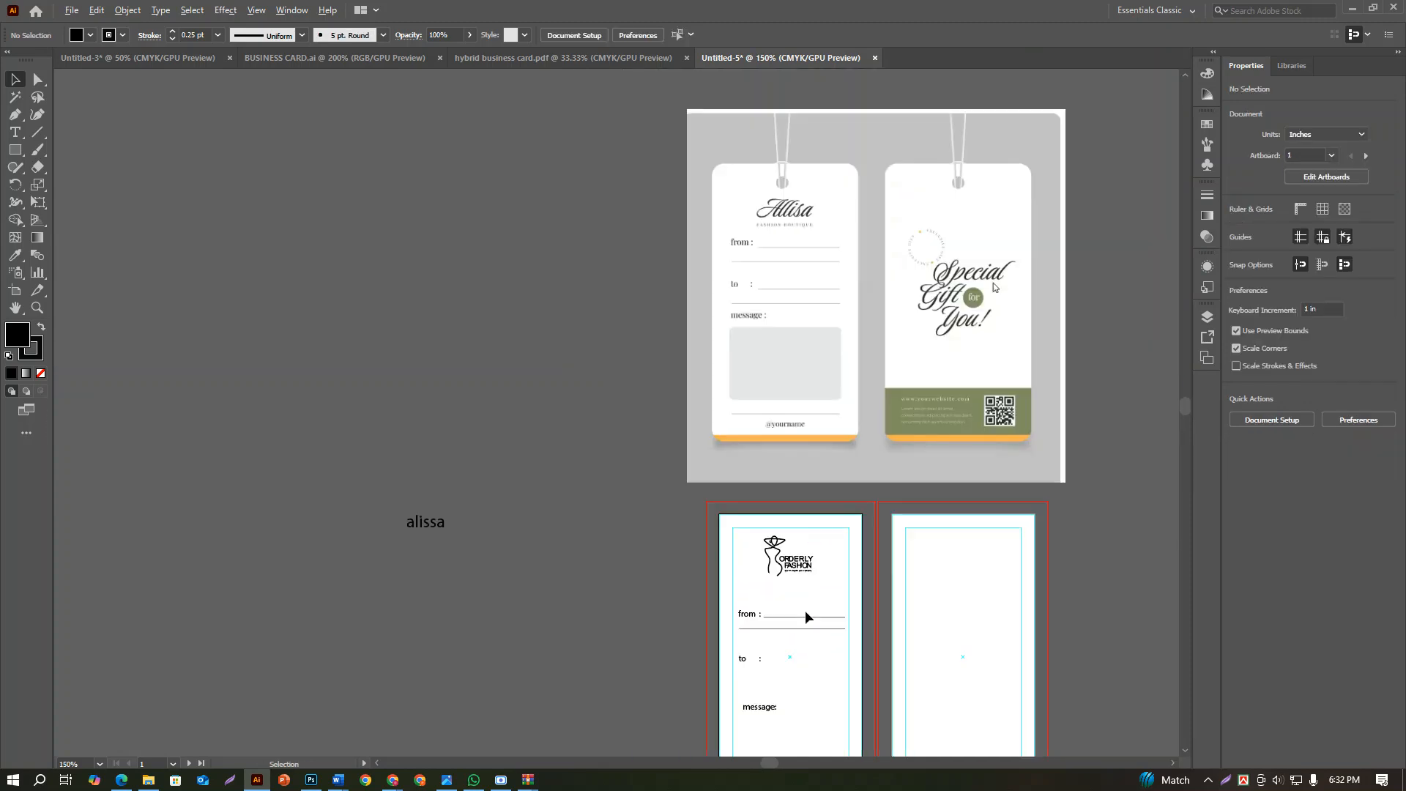
pyautogui.scroll(-3, 798, 657)
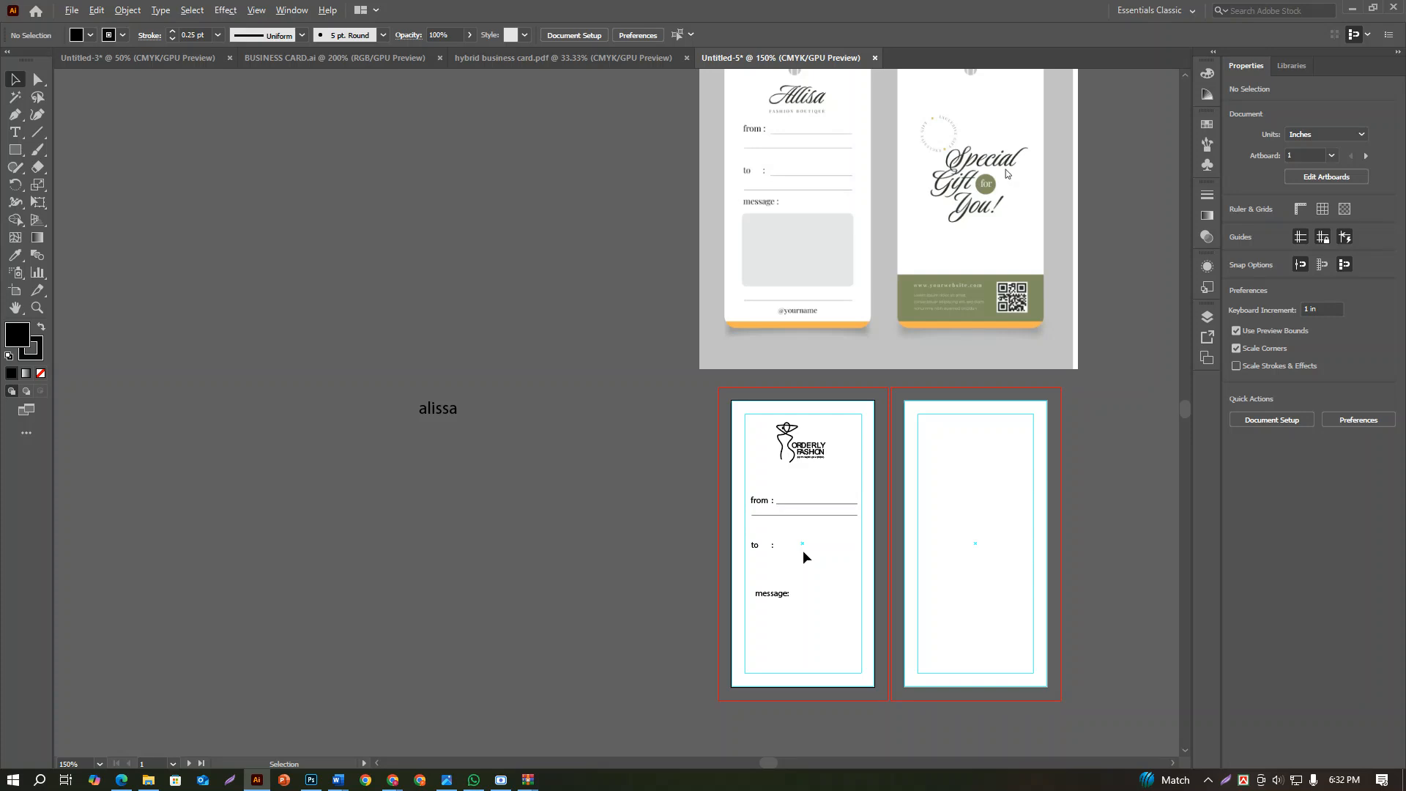
pyautogui.keyDown('alt'); pyautogui.scroll(4, 802, 551); pyautogui.keyUp('alt')
pyautogui.click(790, 402)
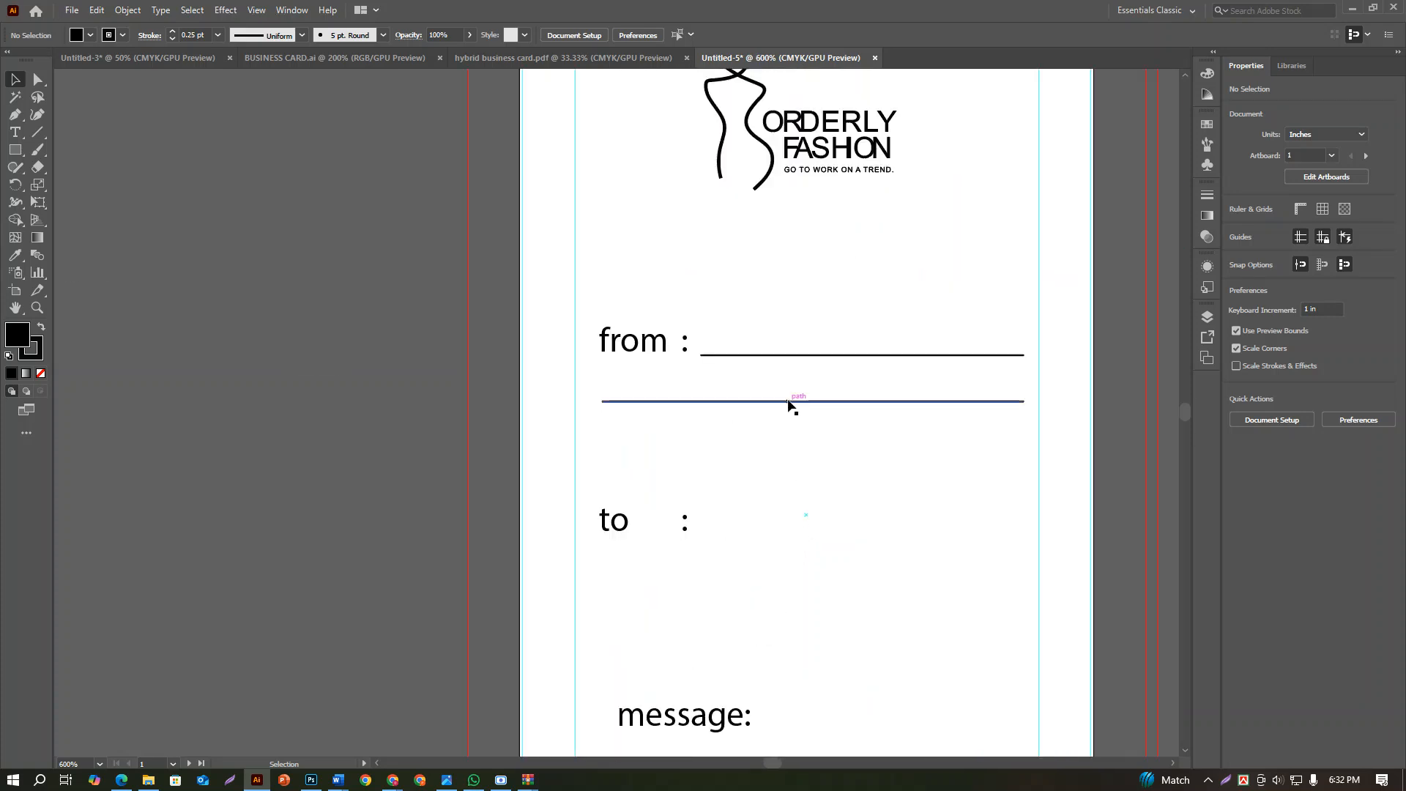
pyautogui.keyDown('shift'); pyautogui.click(780, 355); pyautogui.keyUp('shift')
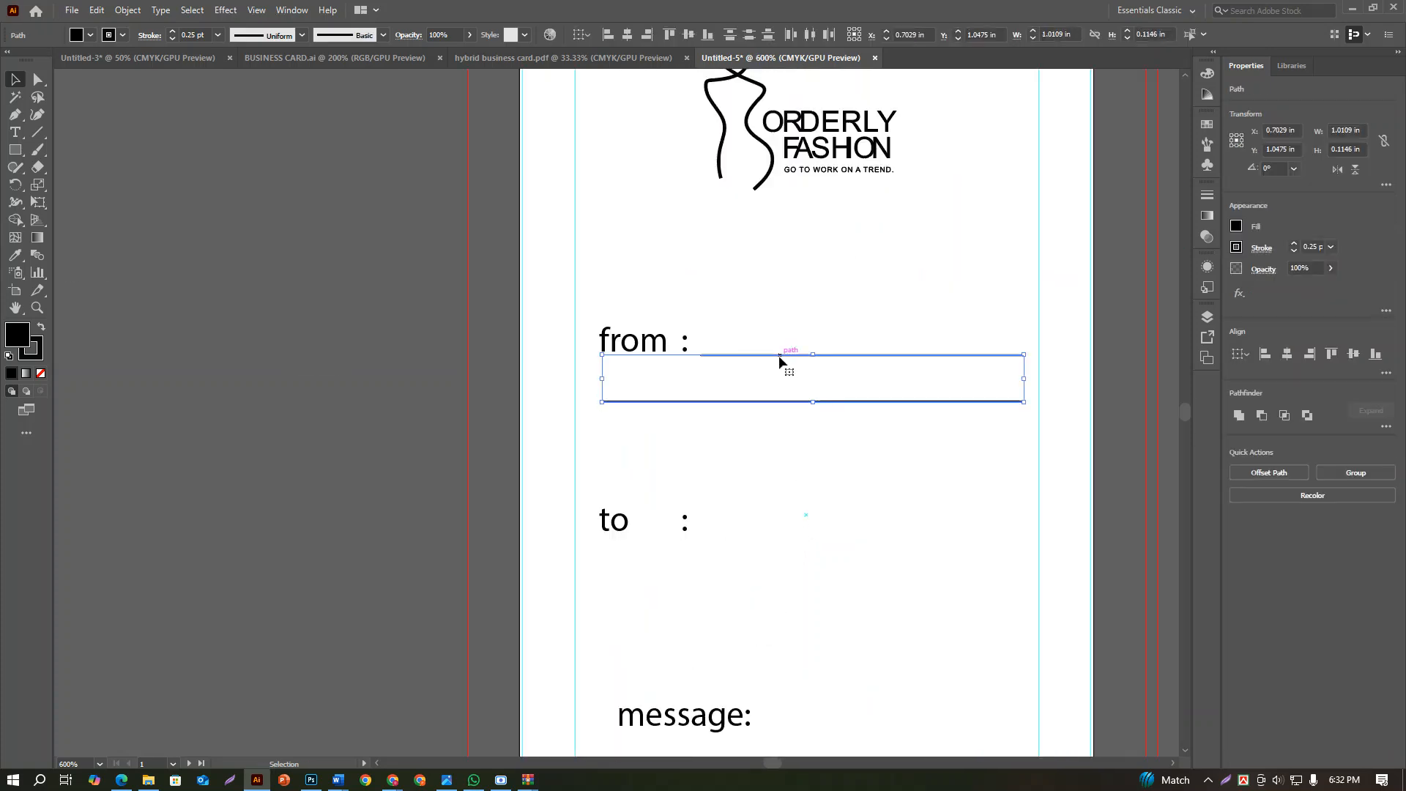
pyautogui.hotkey('ctrl', 'g')
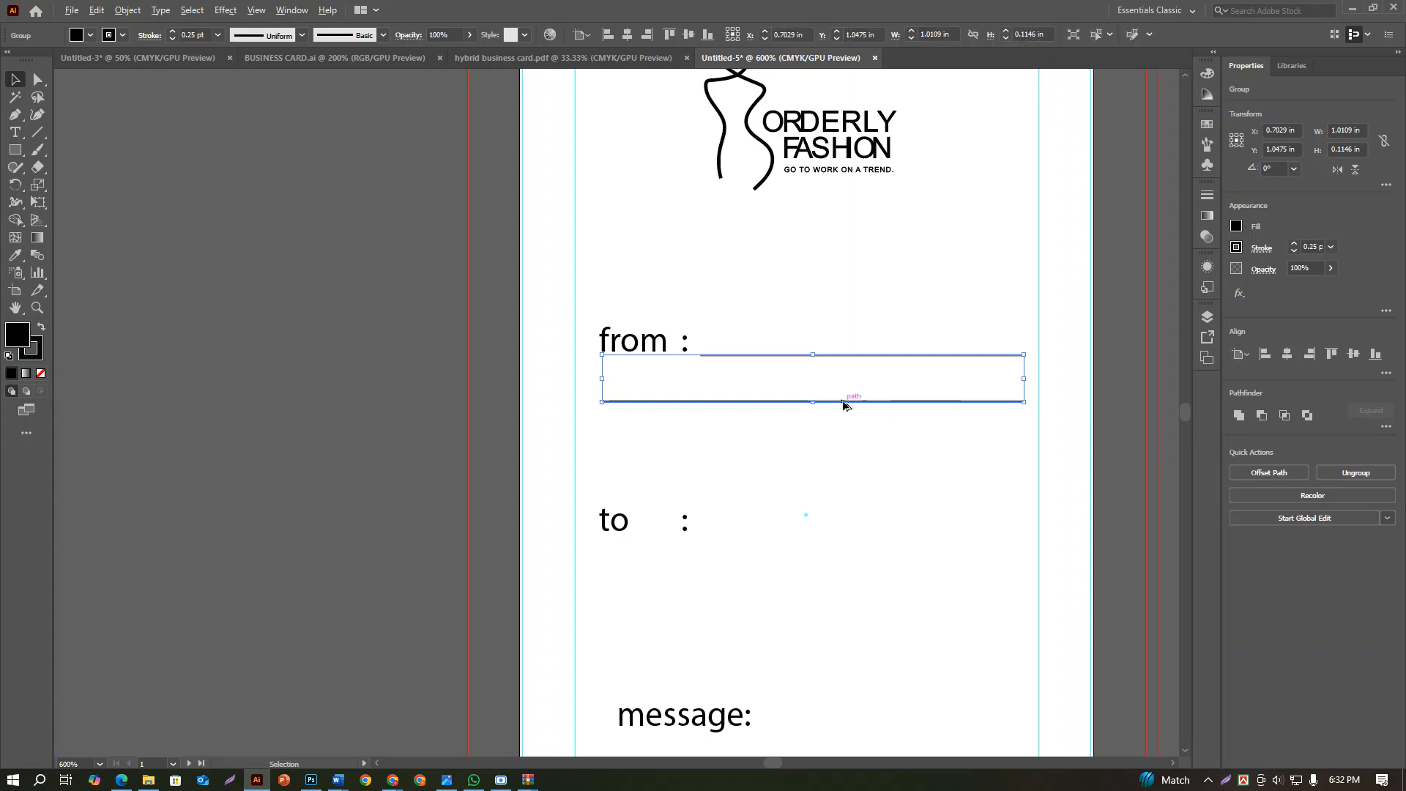
pyautogui.keyDown('alt'); pyautogui.keyDown('shift'); pyautogui.moveTo(842, 402); pyautogui.dragTo(841, 586); pyautogui.keyUp('shift'); pyautogui.keyUp('alt')
pyautogui.click(867, 617)
pyautogui.keyDown('alt'); pyautogui.scroll(-3, 867, 616); pyautogui.keyUp('alt')
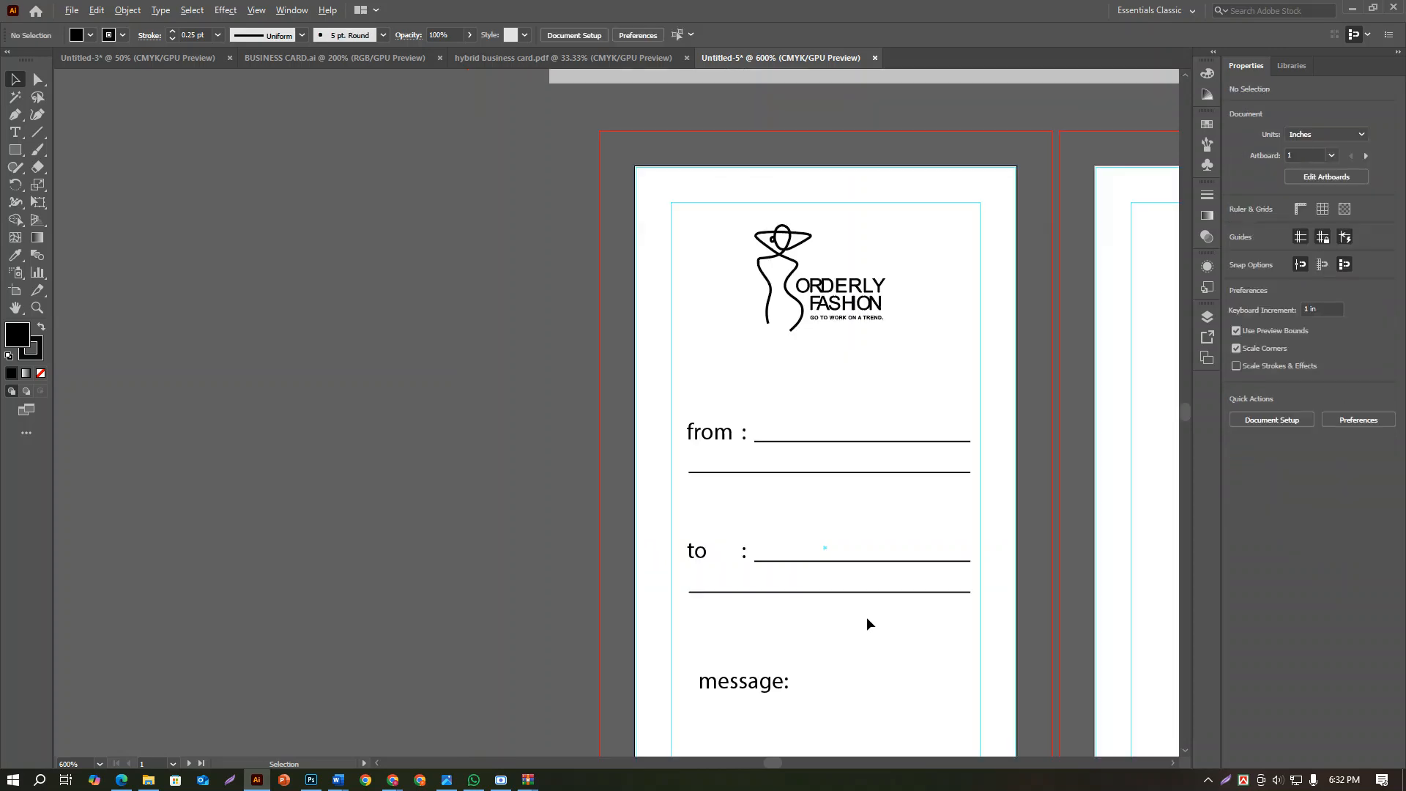
# Move the "message:" label so its left edge lines up with the "to" label
pyautogui.keyDown('alt'); pyautogui.scroll(-1, 870, 630); pyautogui.keyUp('alt')
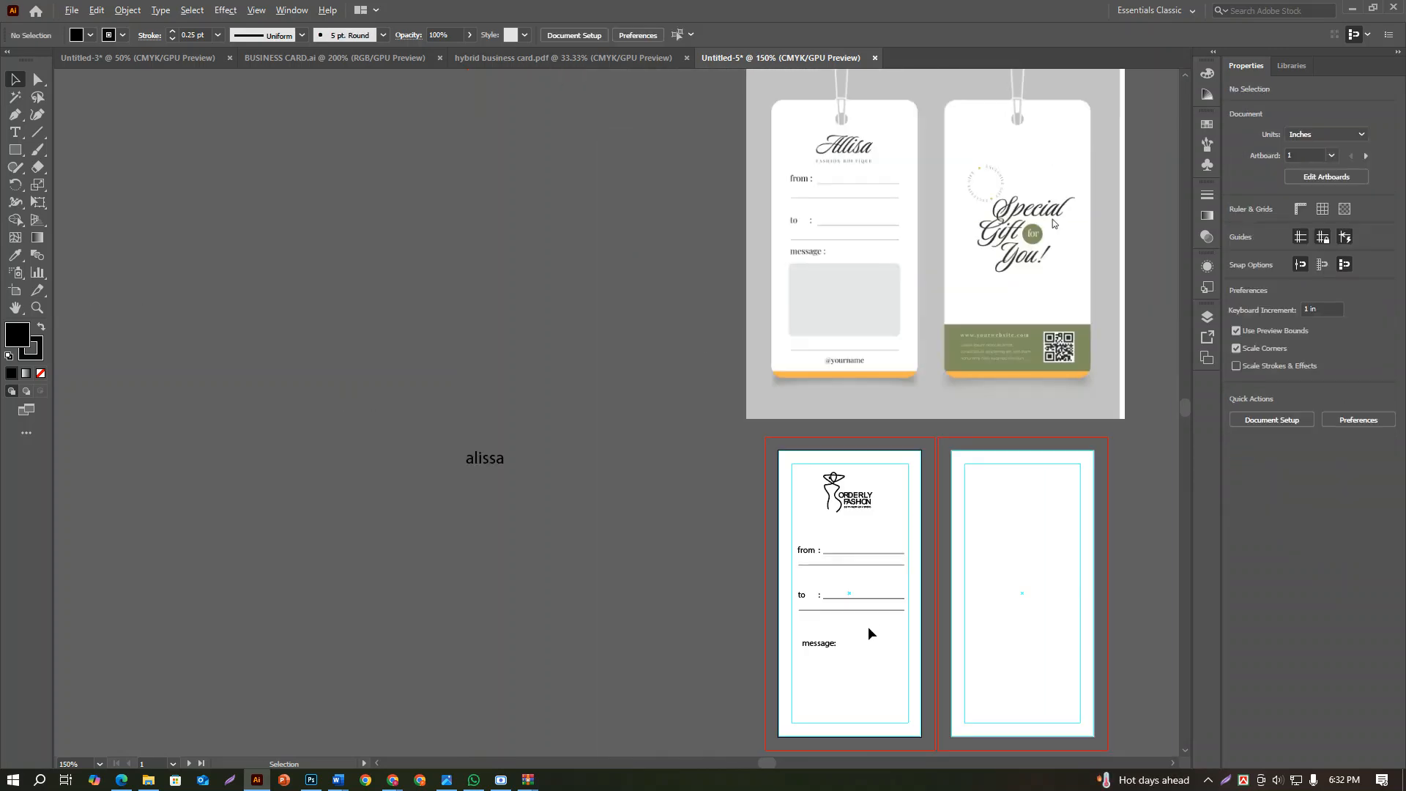
pyautogui.keyDown('alt'); pyautogui.scroll(1, 868, 626); pyautogui.keyUp('alt')
pyautogui.moveTo(868, 626); pyautogui.dragTo(806, 555)
pyautogui.click(787, 487)
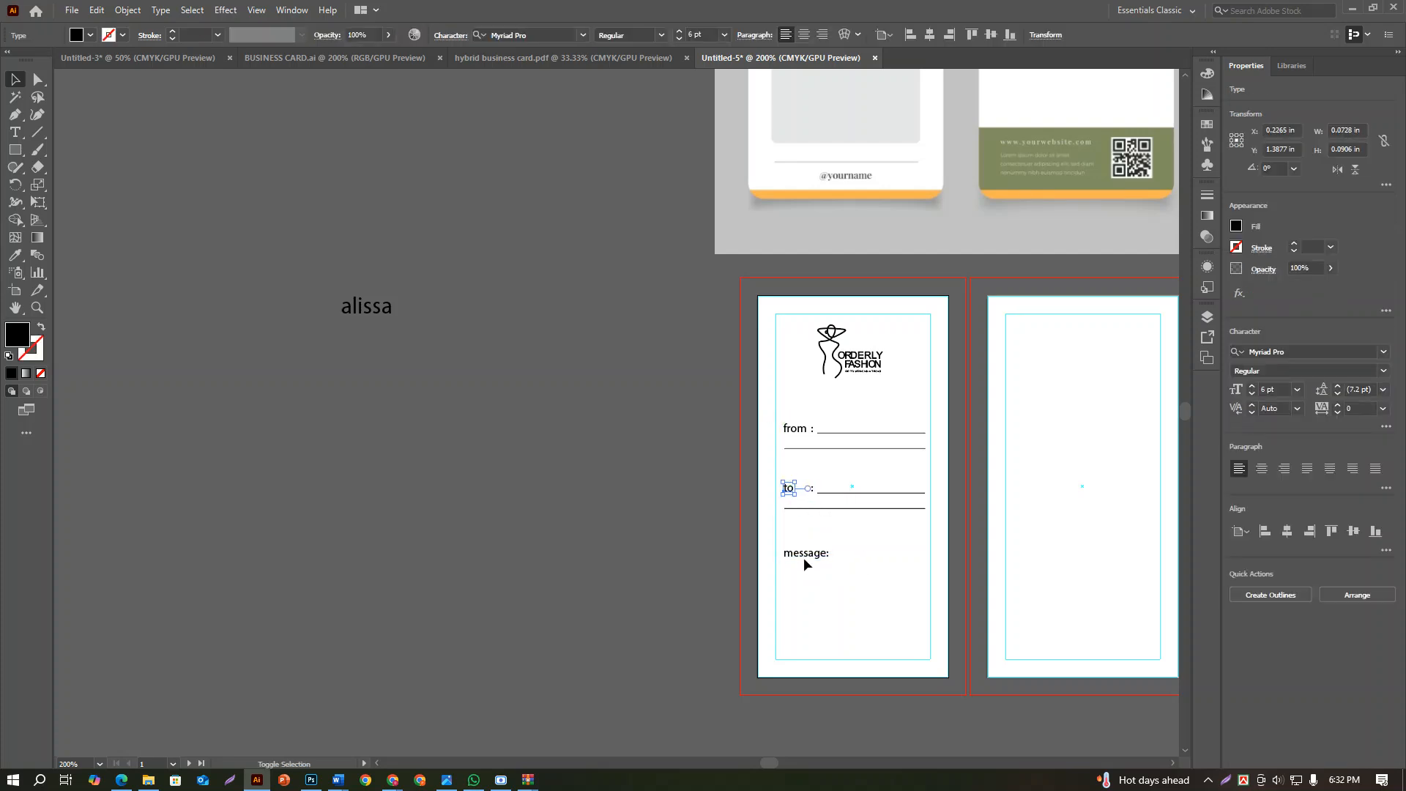
pyautogui.keyDown('shift'); pyautogui.click(803, 557); pyautogui.keyUp('shift')
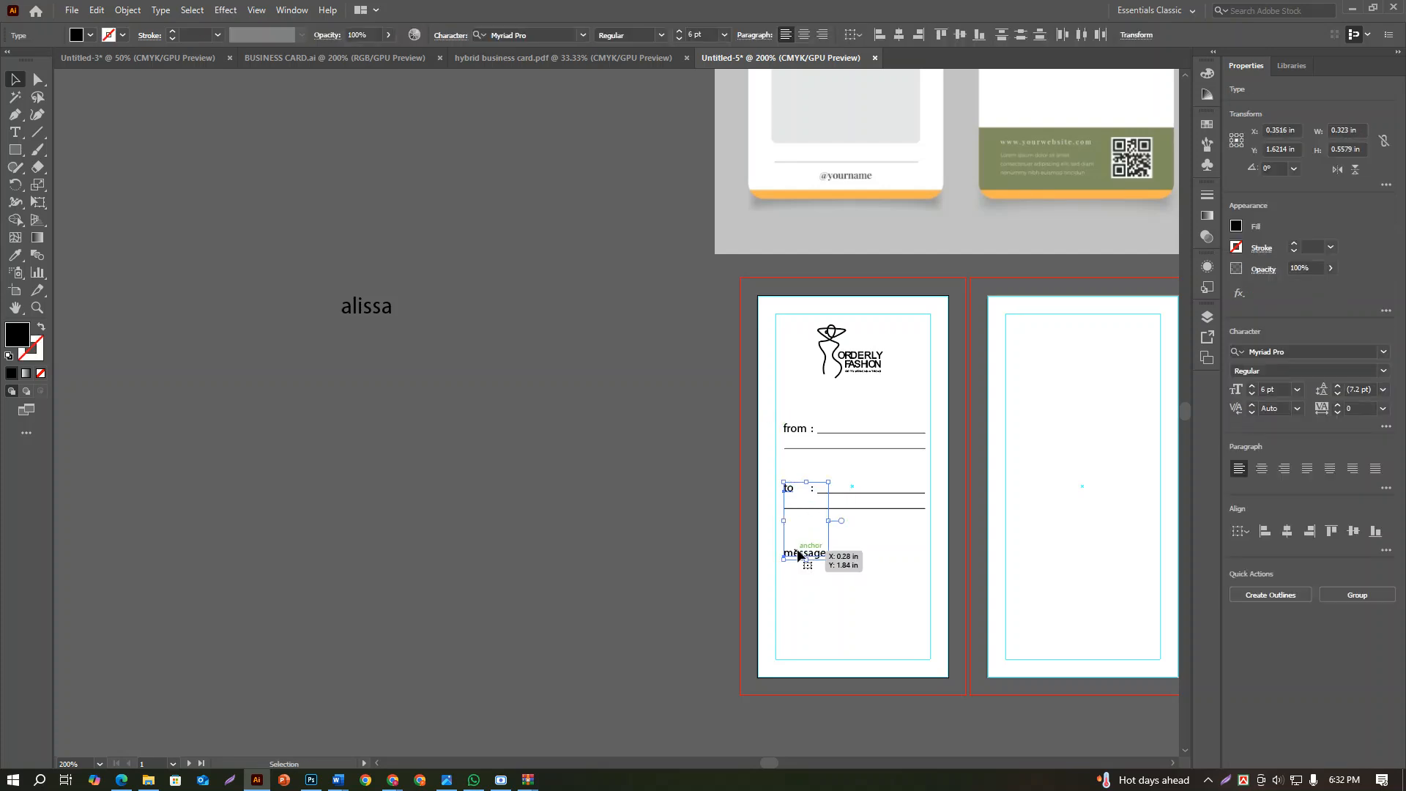
pyautogui.click(788, 490)
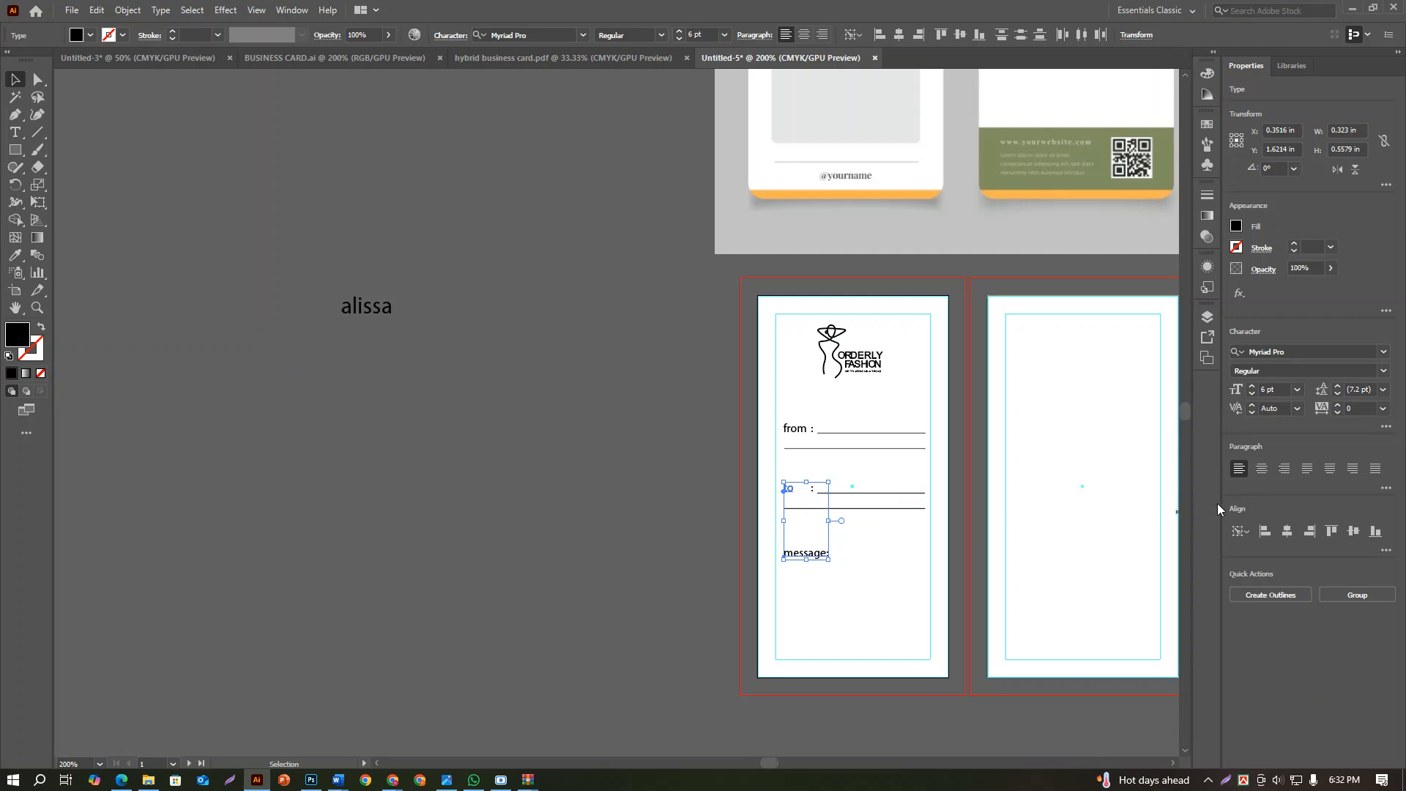
pyautogui.click(869, 584)
# Move the "message:" label up, closer to the lower "to" line, keeping its left alignment
pyautogui.scroll(3, 820, 586)
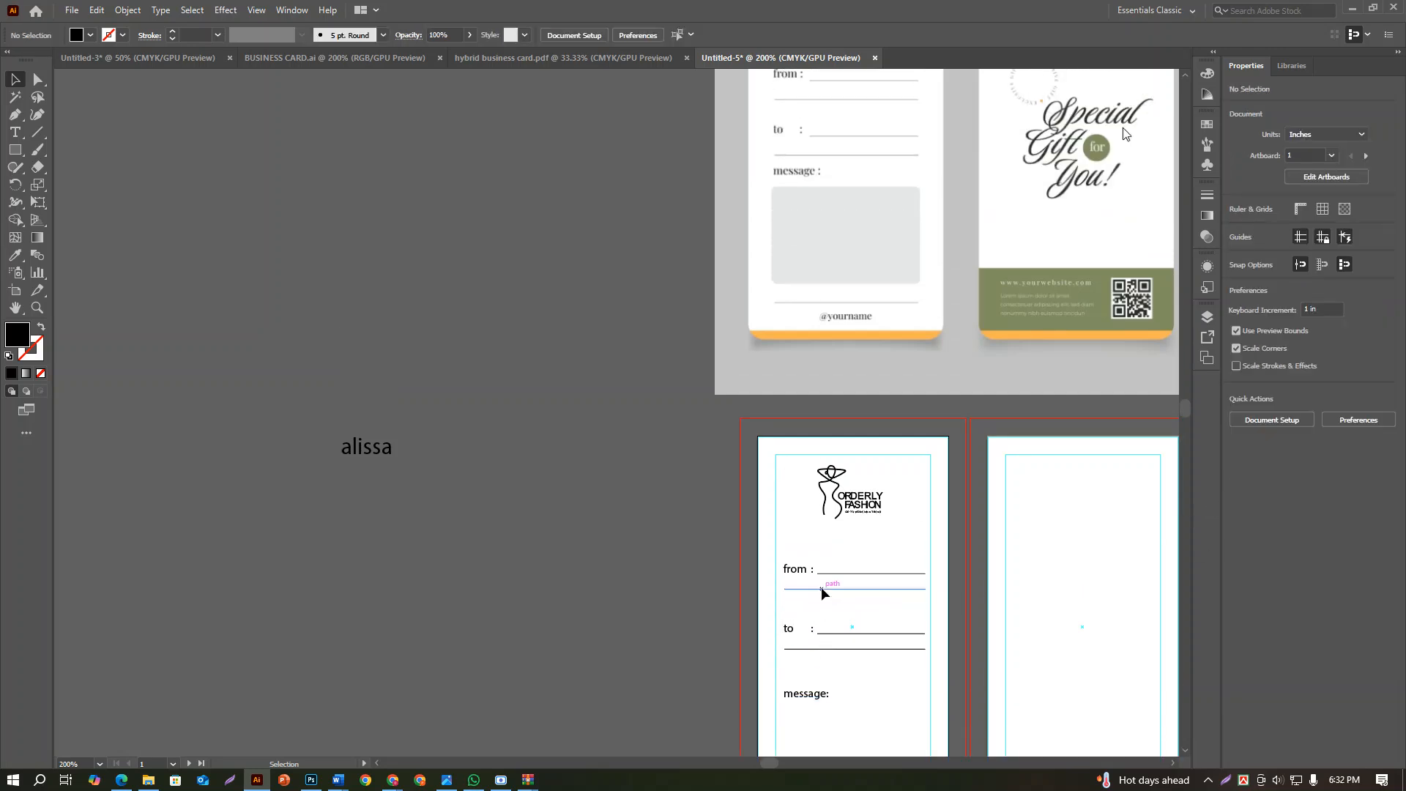
pyautogui.scroll(-4, 821, 588)
pyautogui.scroll(1, 821, 588)
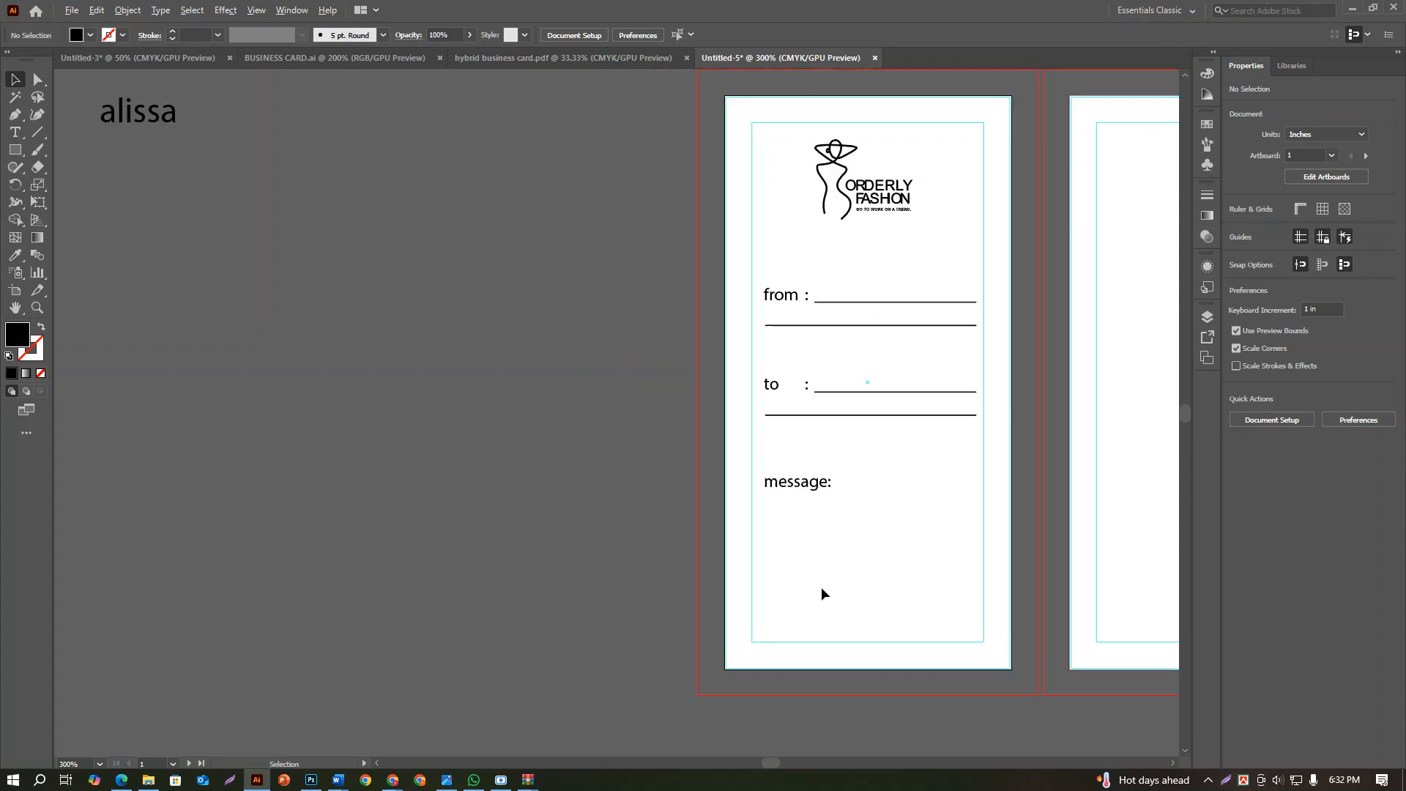
pyautogui.scroll(-1, 820, 592)
pyautogui.scroll(-2, 793, 538)
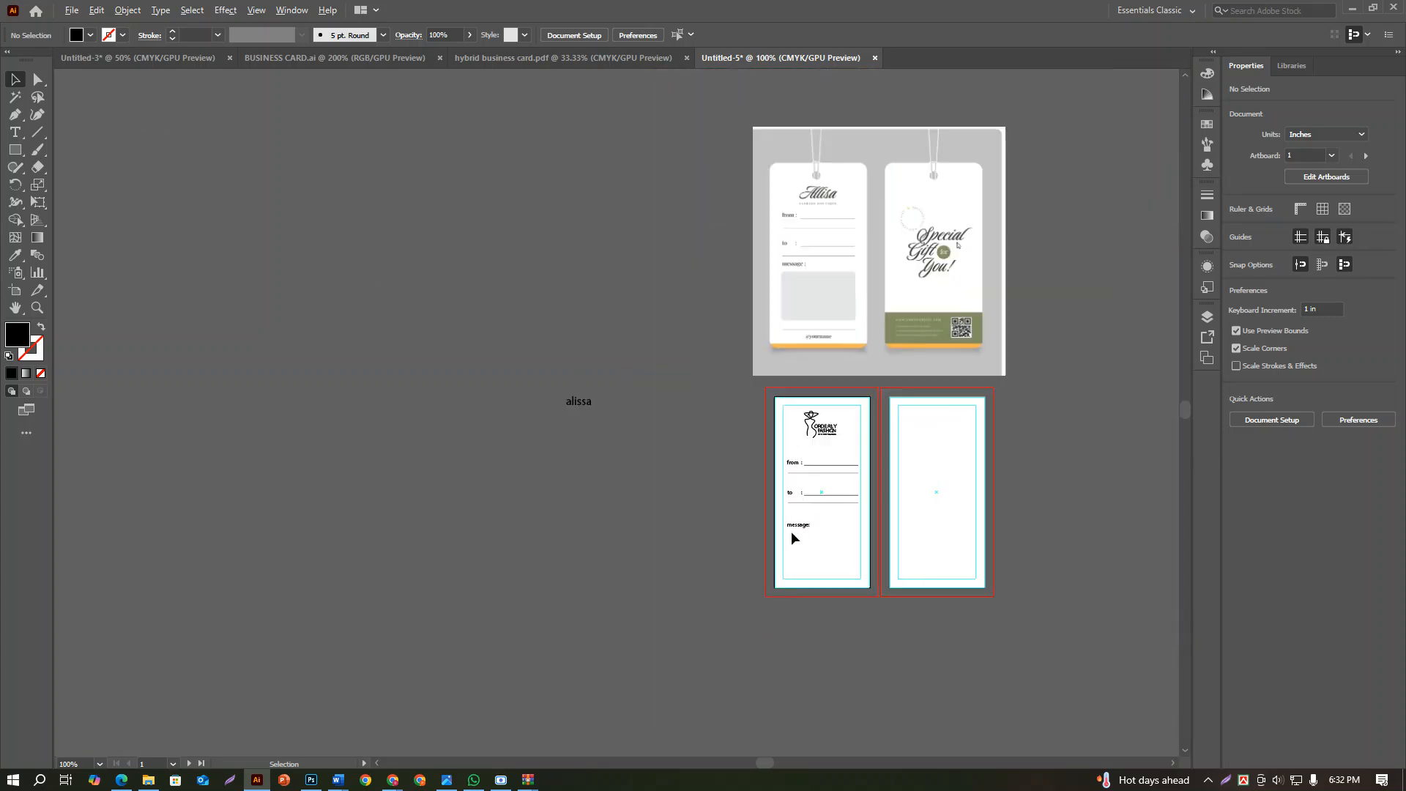
pyautogui.scroll(4, 792, 537)
pyautogui.moveTo(798, 478); pyautogui.dragTo(801, 432)
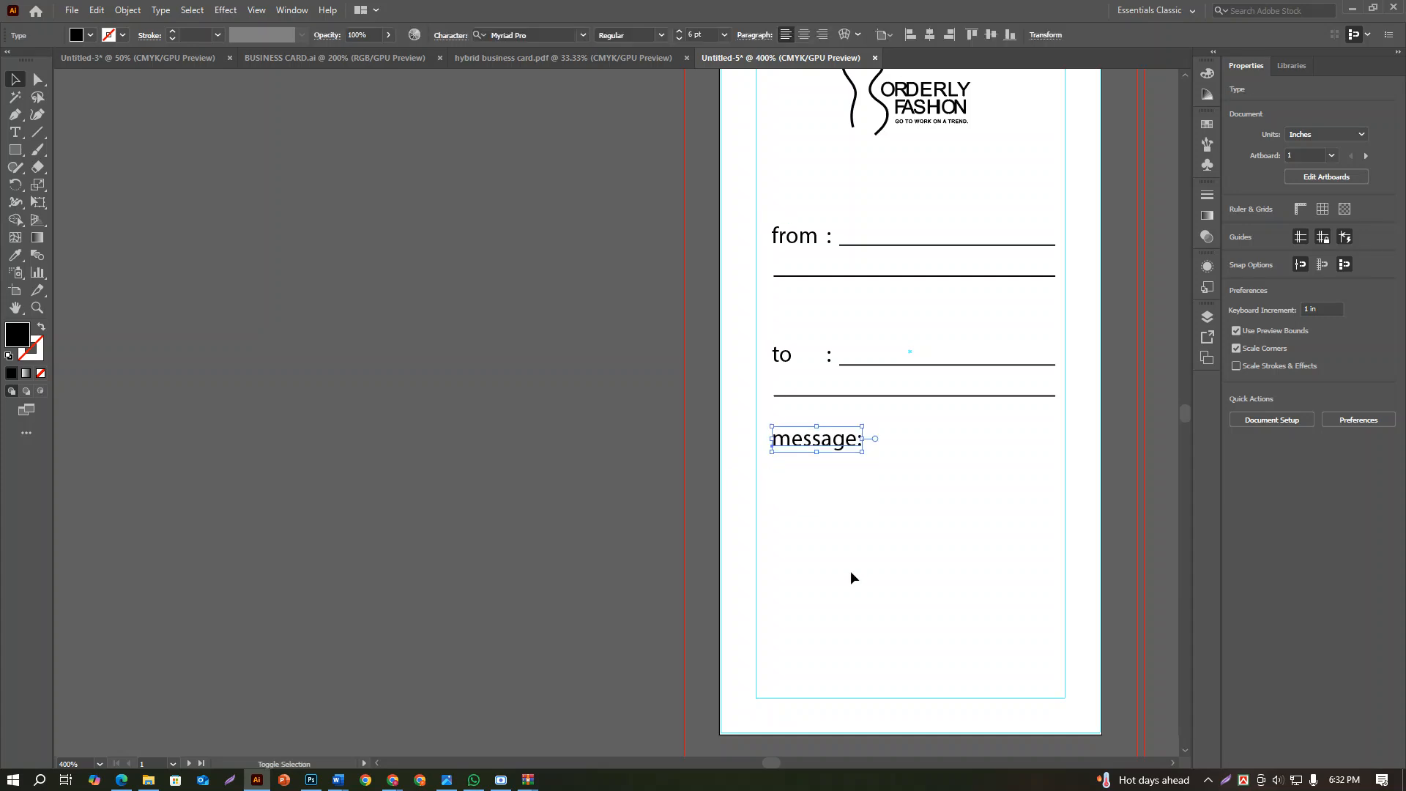
# Draw a rectangle about 1.01 × 0.53 in under "message:", as wide as the lines, and round its corners to about 0.05 in
pyautogui.click(14, 149)
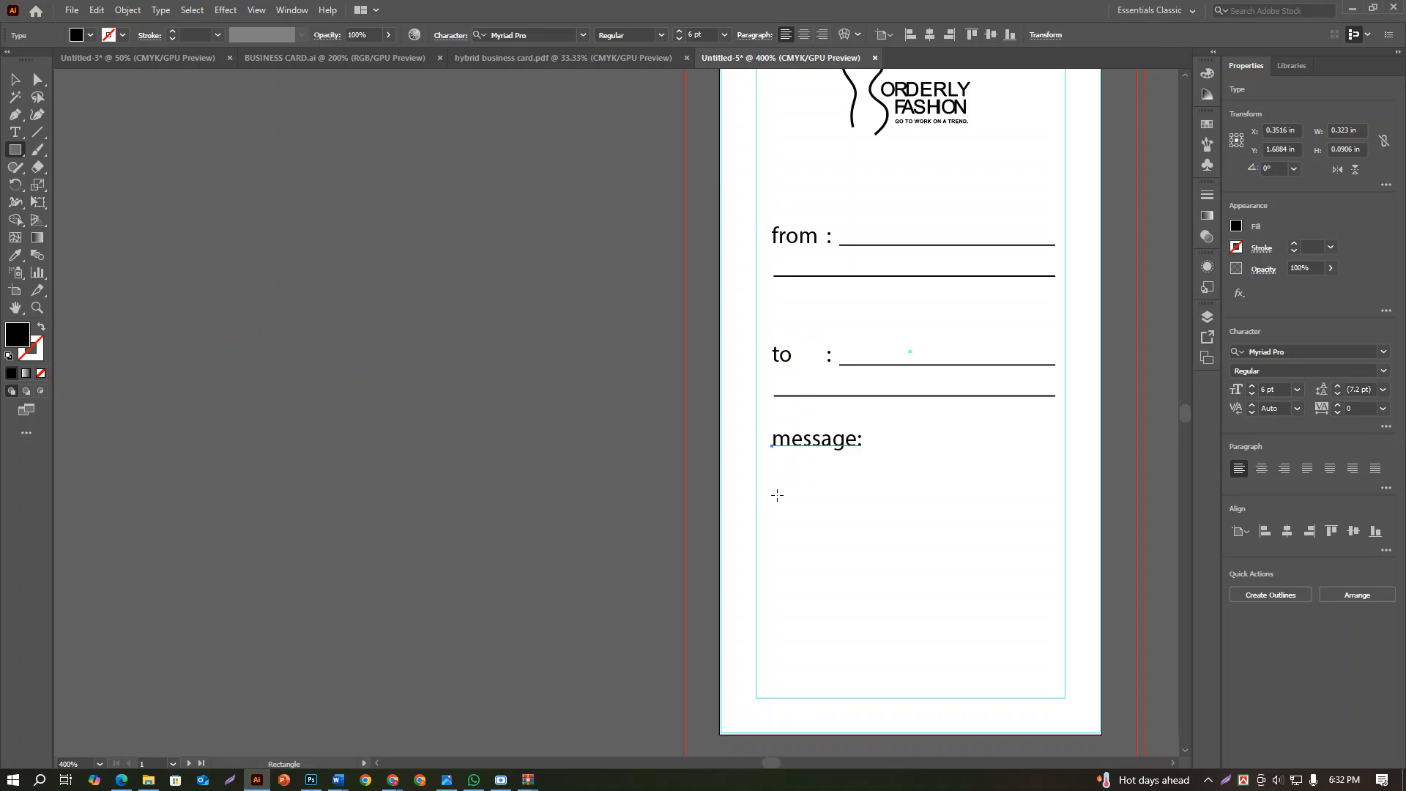
pyautogui.moveTo(775, 496); pyautogui.dragTo(1055, 641)
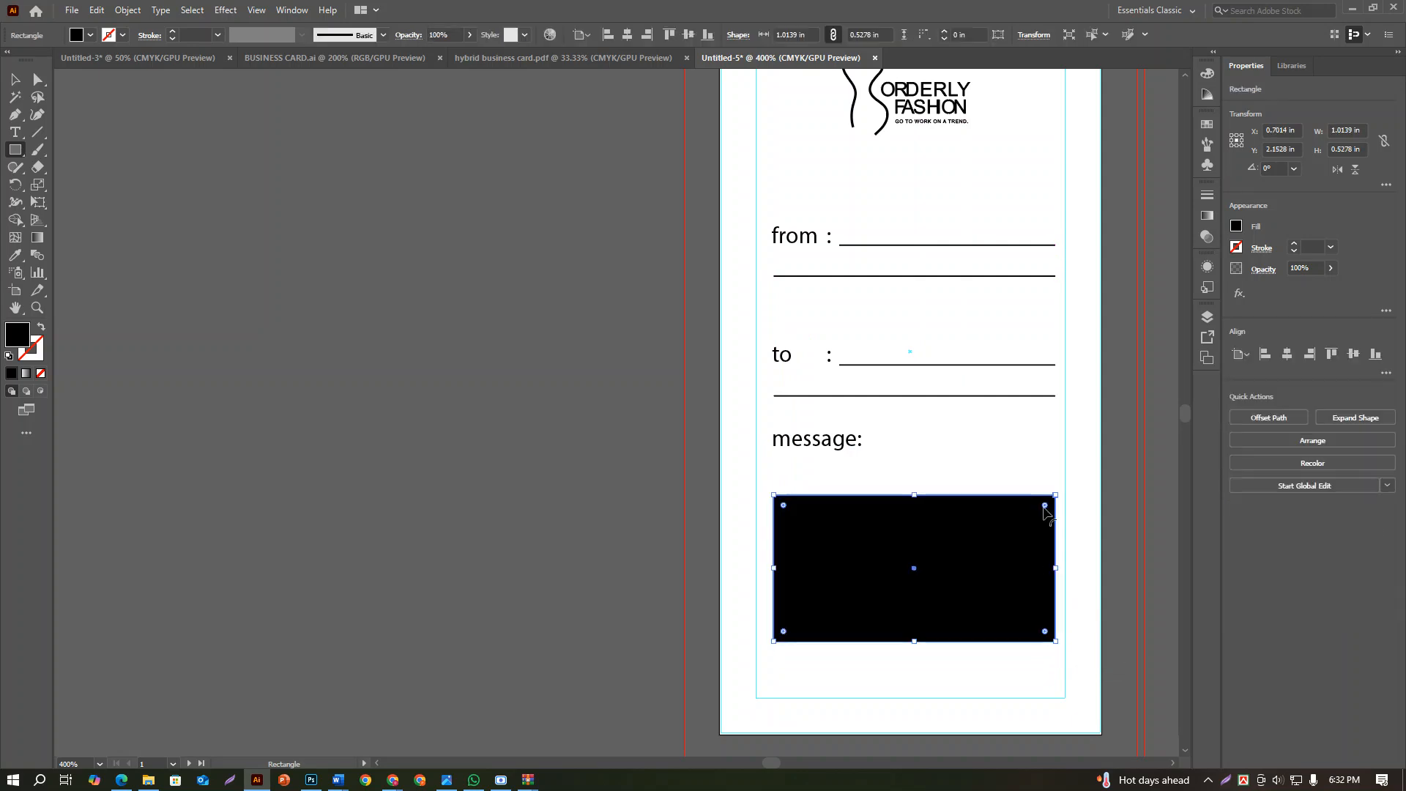
pyautogui.moveTo(1045, 506); pyautogui.dragTo(1032, 533)
pyautogui.scroll(-2, 1037, 536)
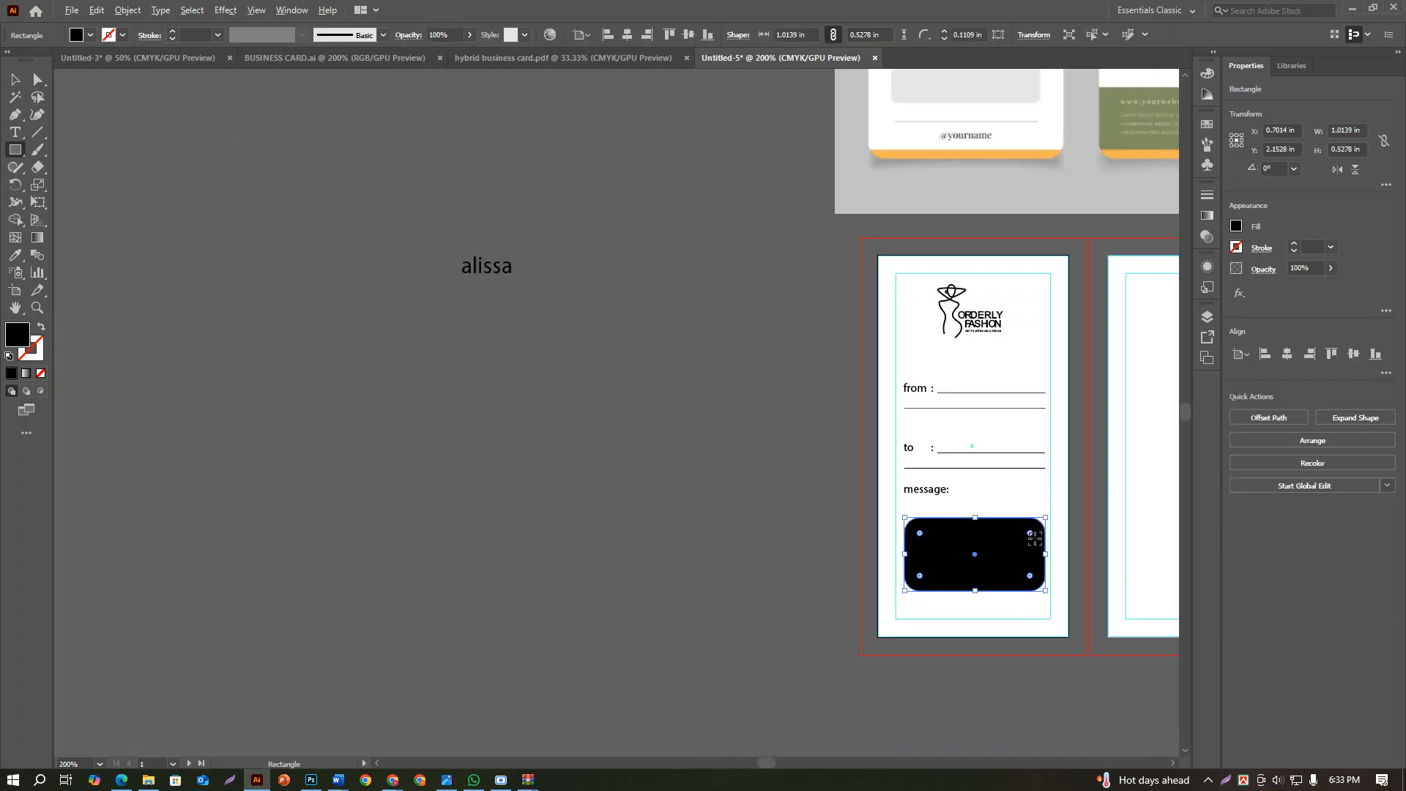
pyautogui.scroll(3, 1034, 539)
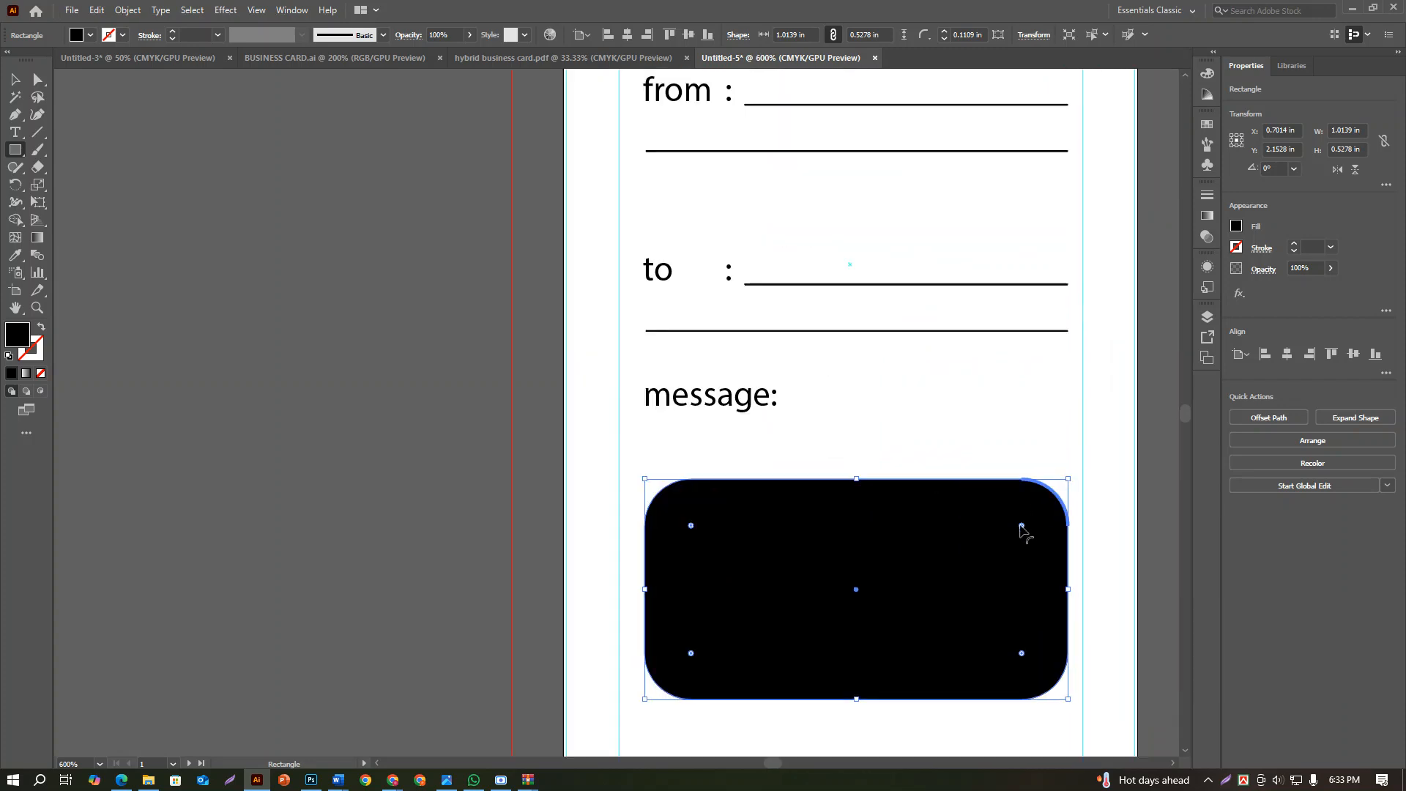
pyautogui.moveTo(1023, 527); pyautogui.dragTo(1046, 504)
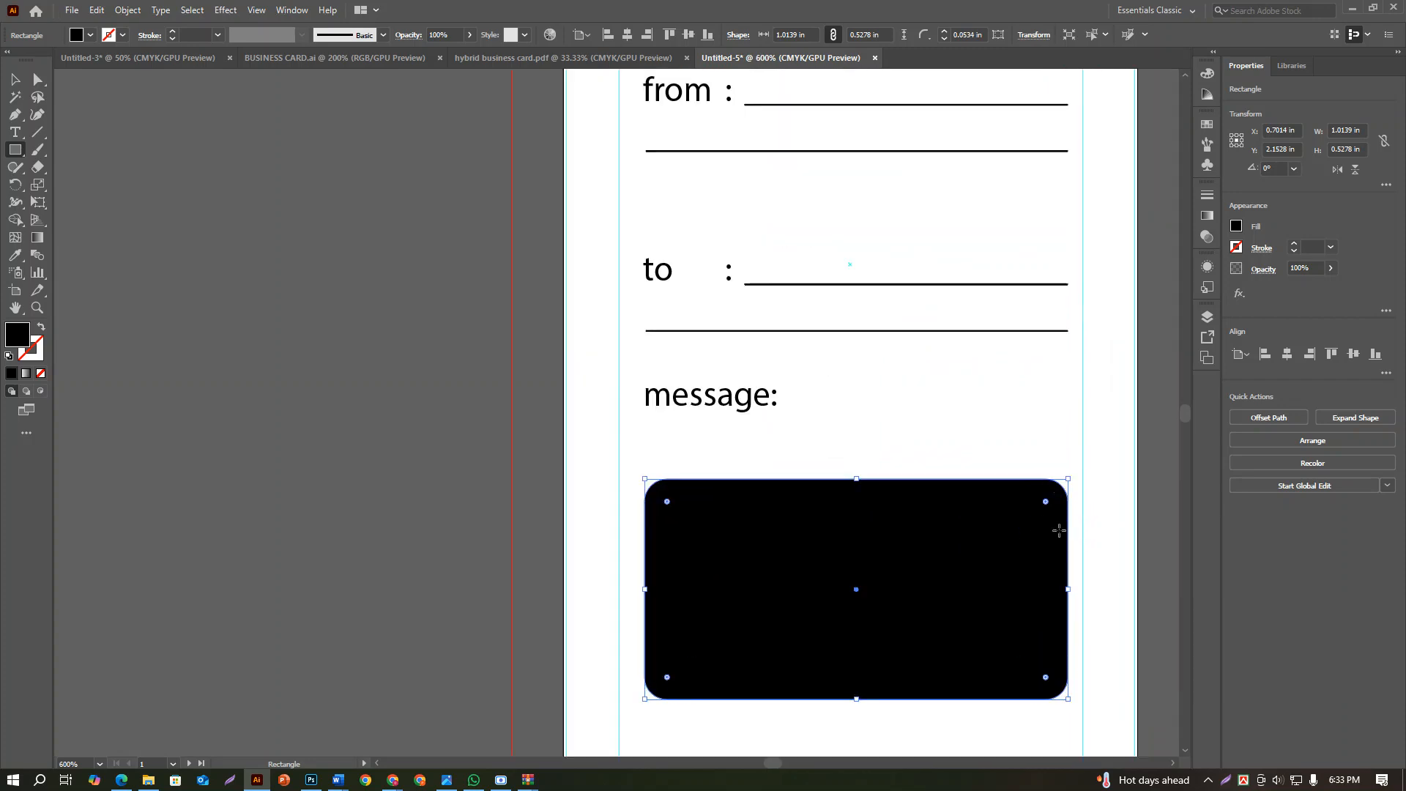
# Fill the rounded message box with a light grey swatch similar to the reference tag's box
pyautogui.click(1236, 227)
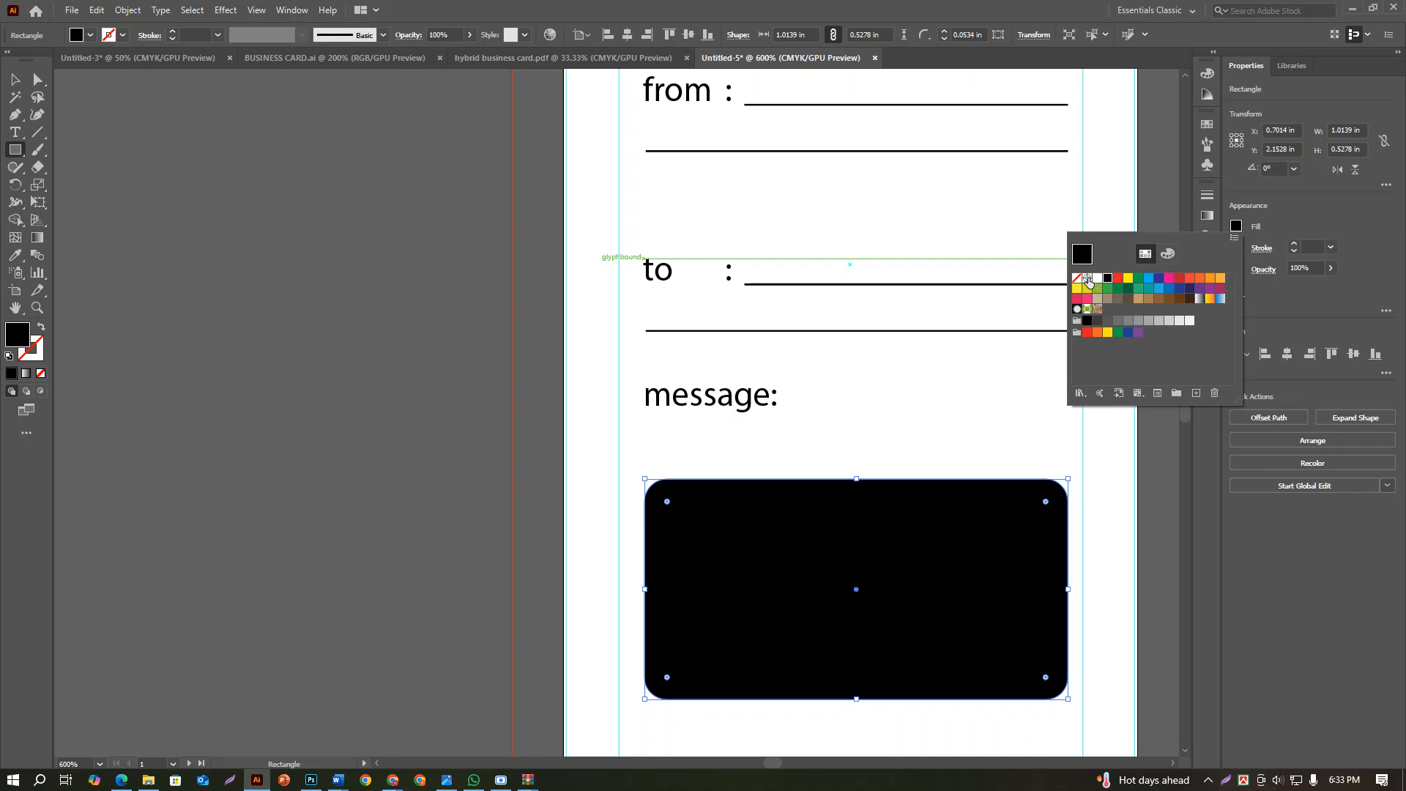
pyautogui.click(1149, 322)
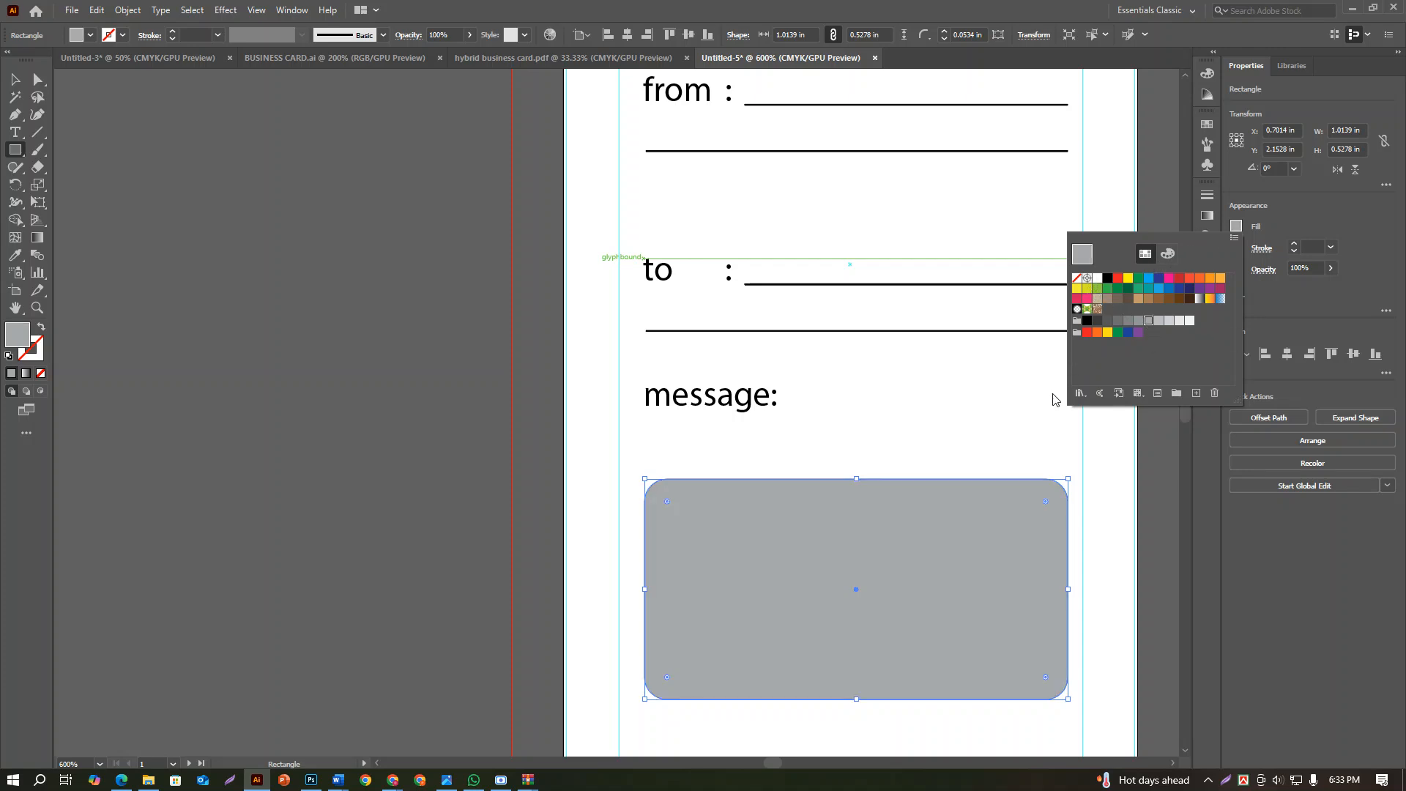
pyautogui.scroll(-3, 965, 442)
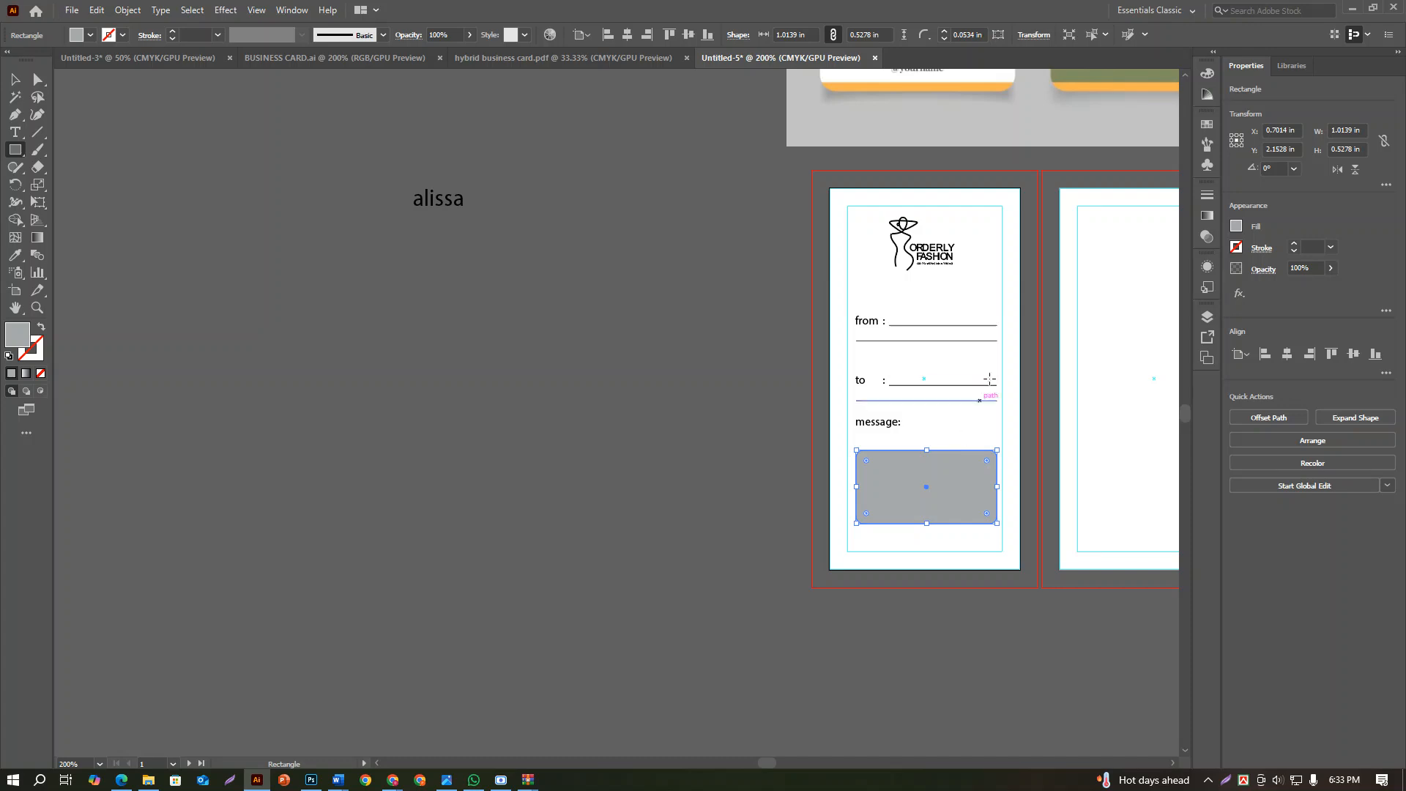
pyautogui.scroll(3, 973, 469)
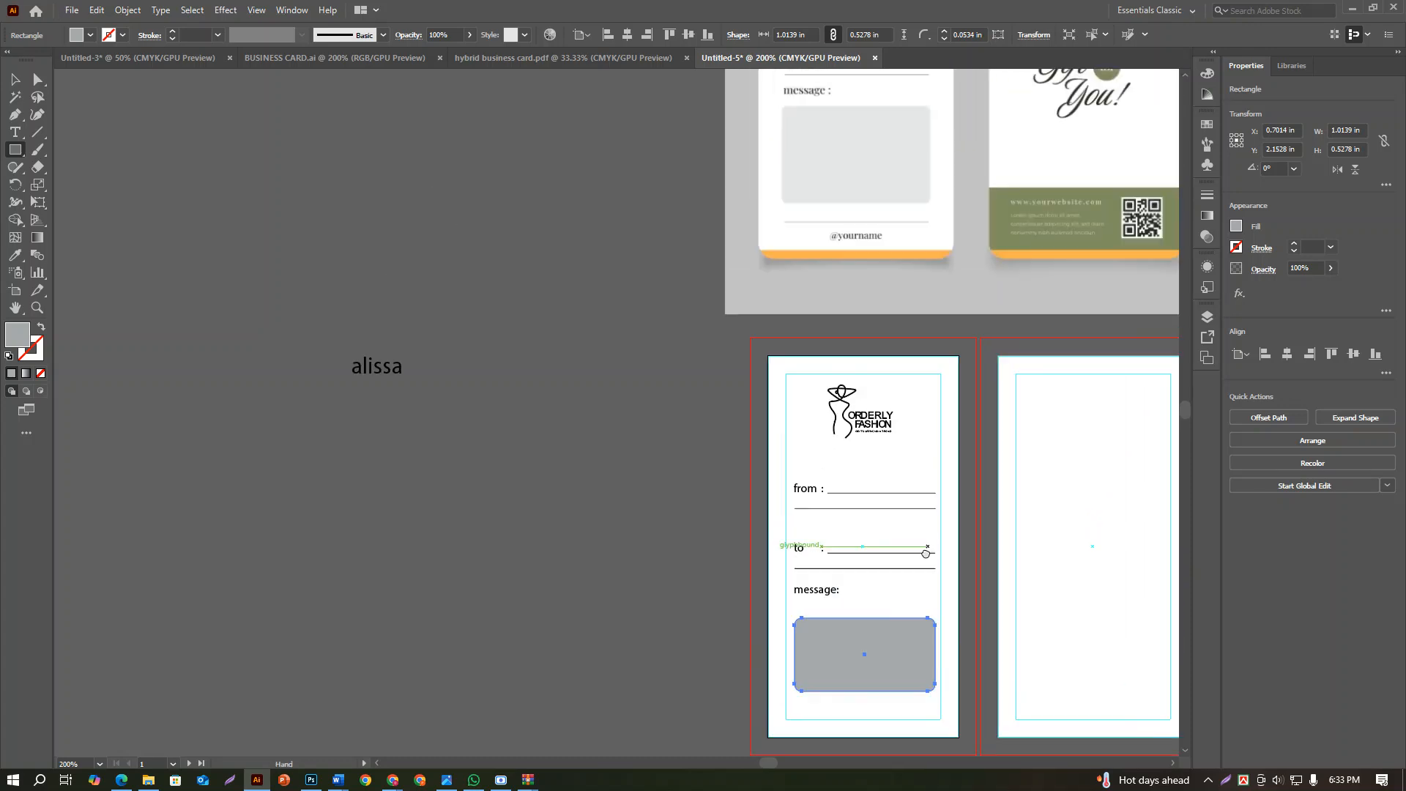
pyautogui.click(1237, 227)
pyautogui.click(1160, 321)
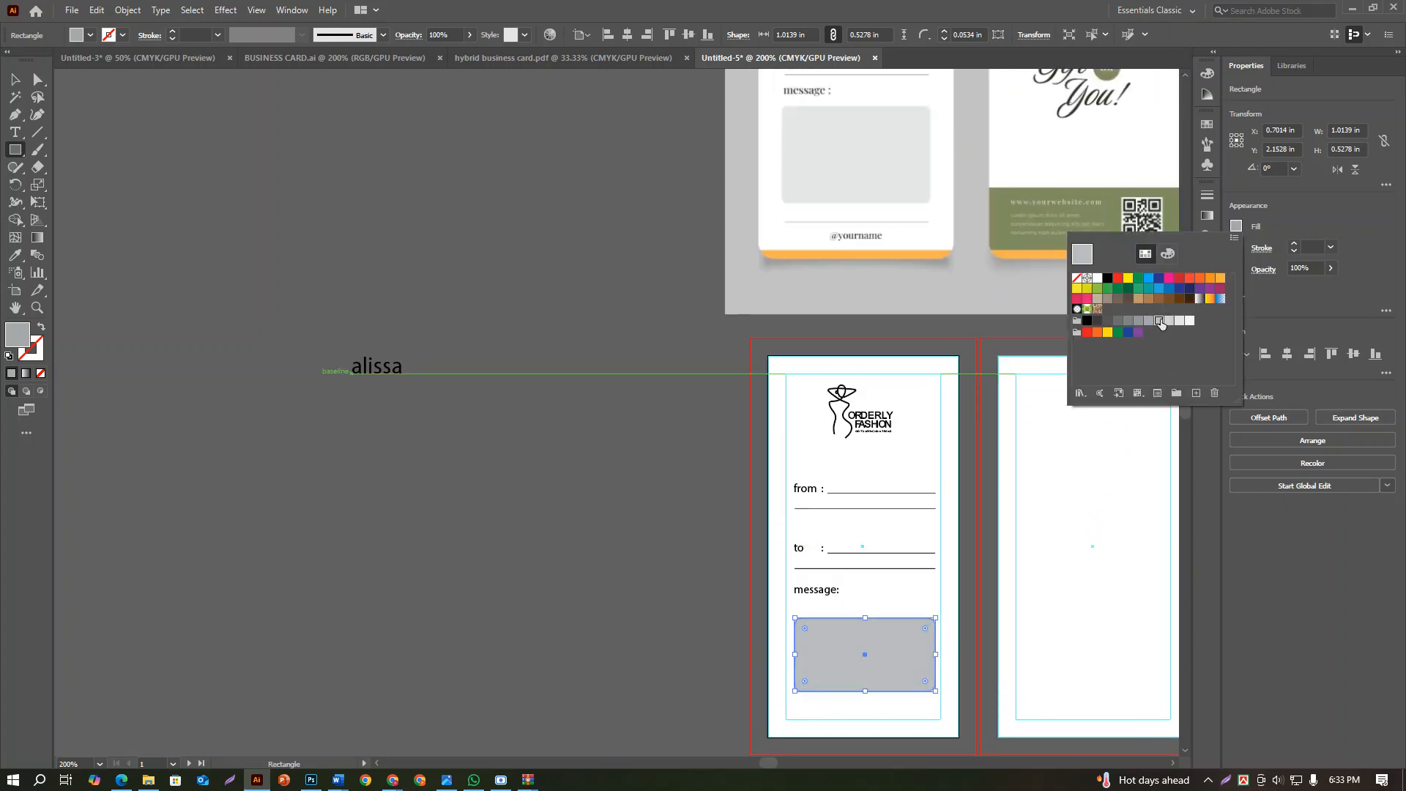
pyautogui.click(1167, 322)
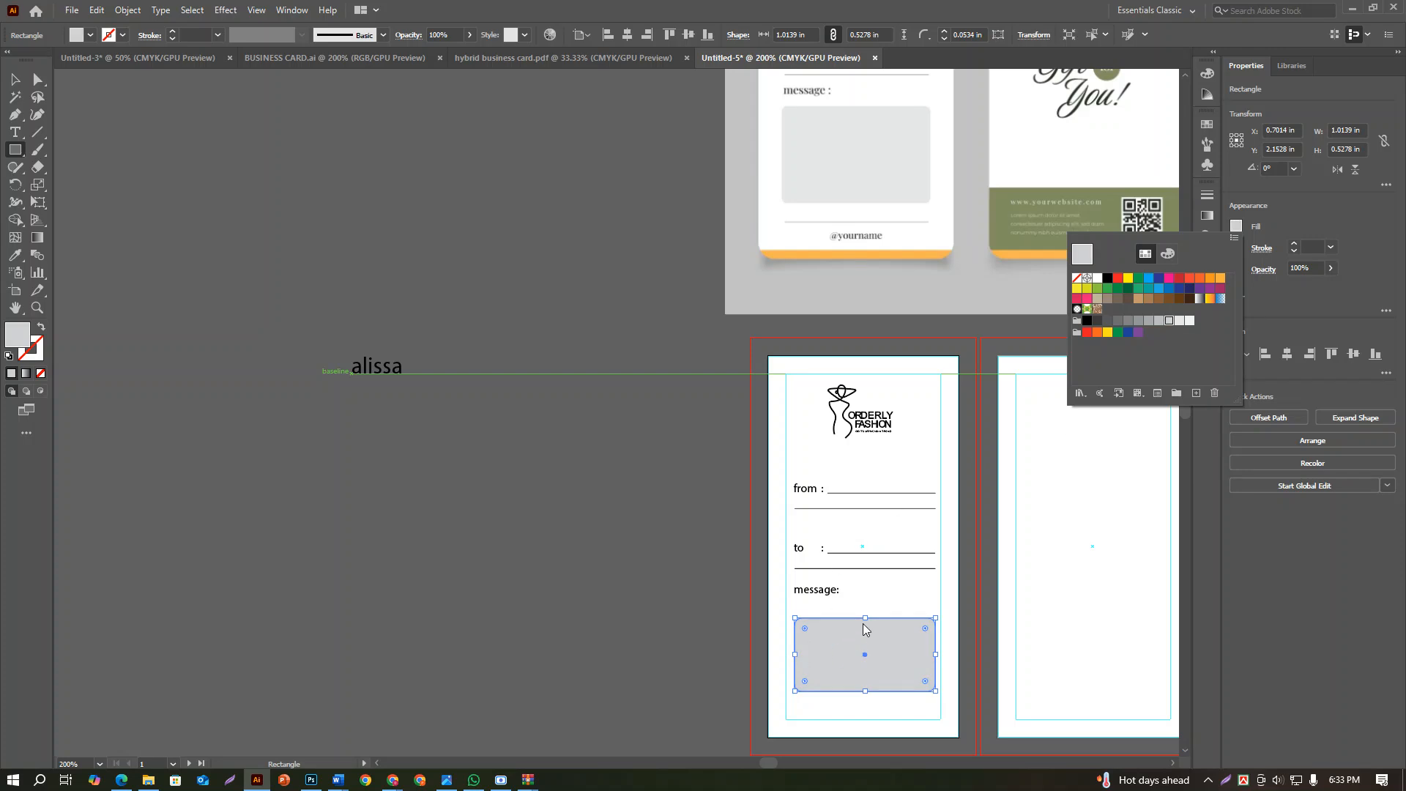
# Raise the message box's top edge to just below "message:", making the box about 0.64 in high, and deselect it
pyautogui.moveTo(864, 623); pyautogui.dragTo(870, 603)
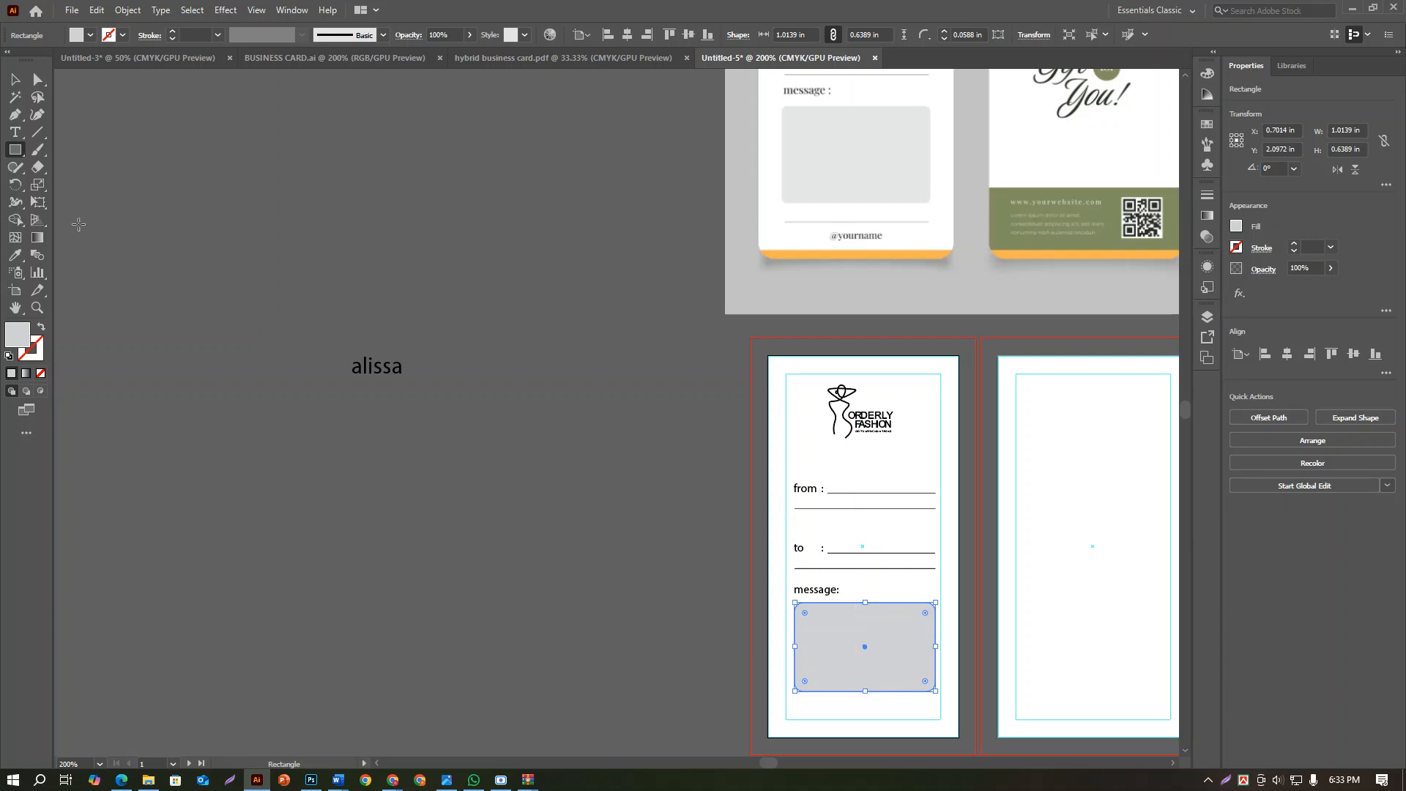
pyautogui.press('v')
pyautogui.click(546, 578)
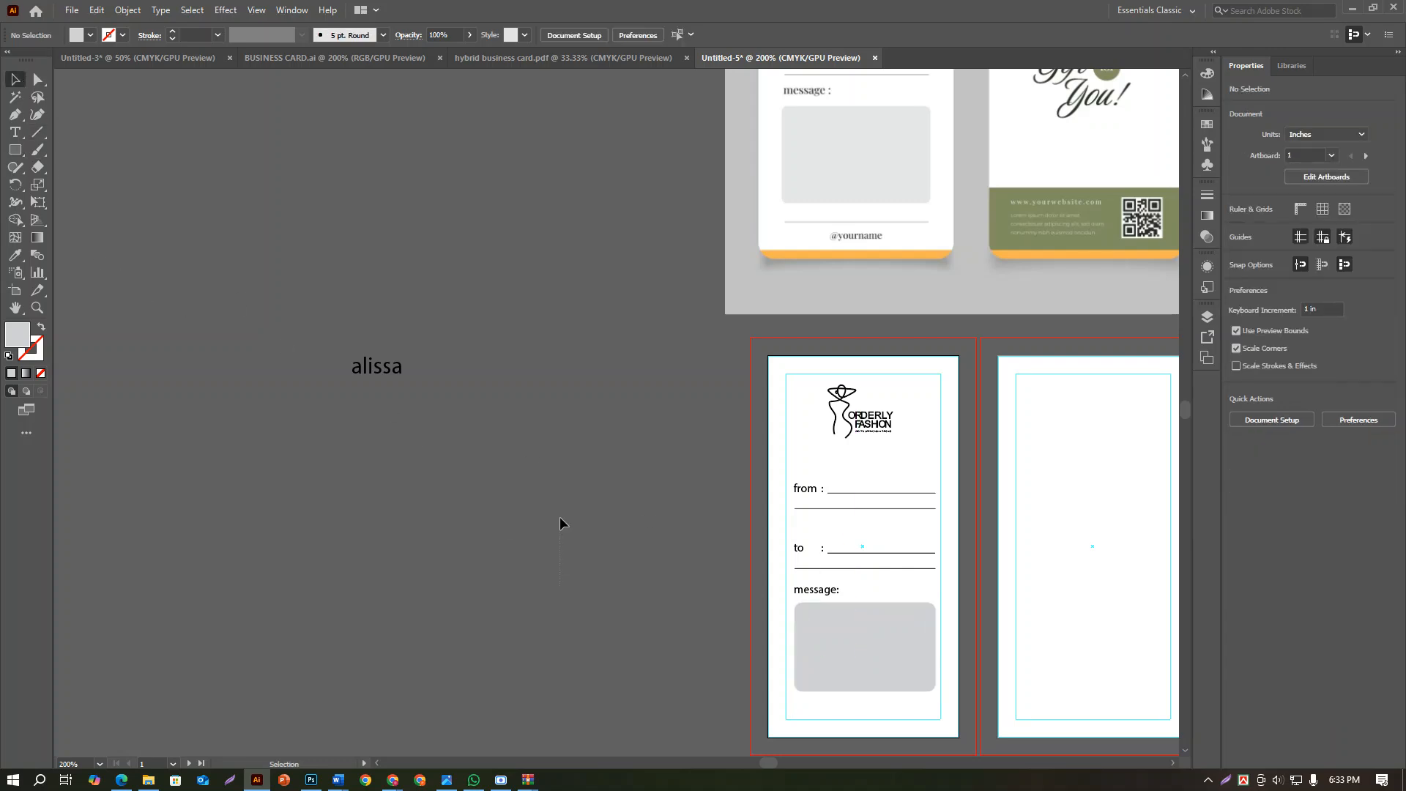
# Copy the lower line of the "to" field straight down to just below the grey message box and deselect it
pyautogui.scroll(-5, 620, 594)
pyautogui.scroll(1, 923, 383)
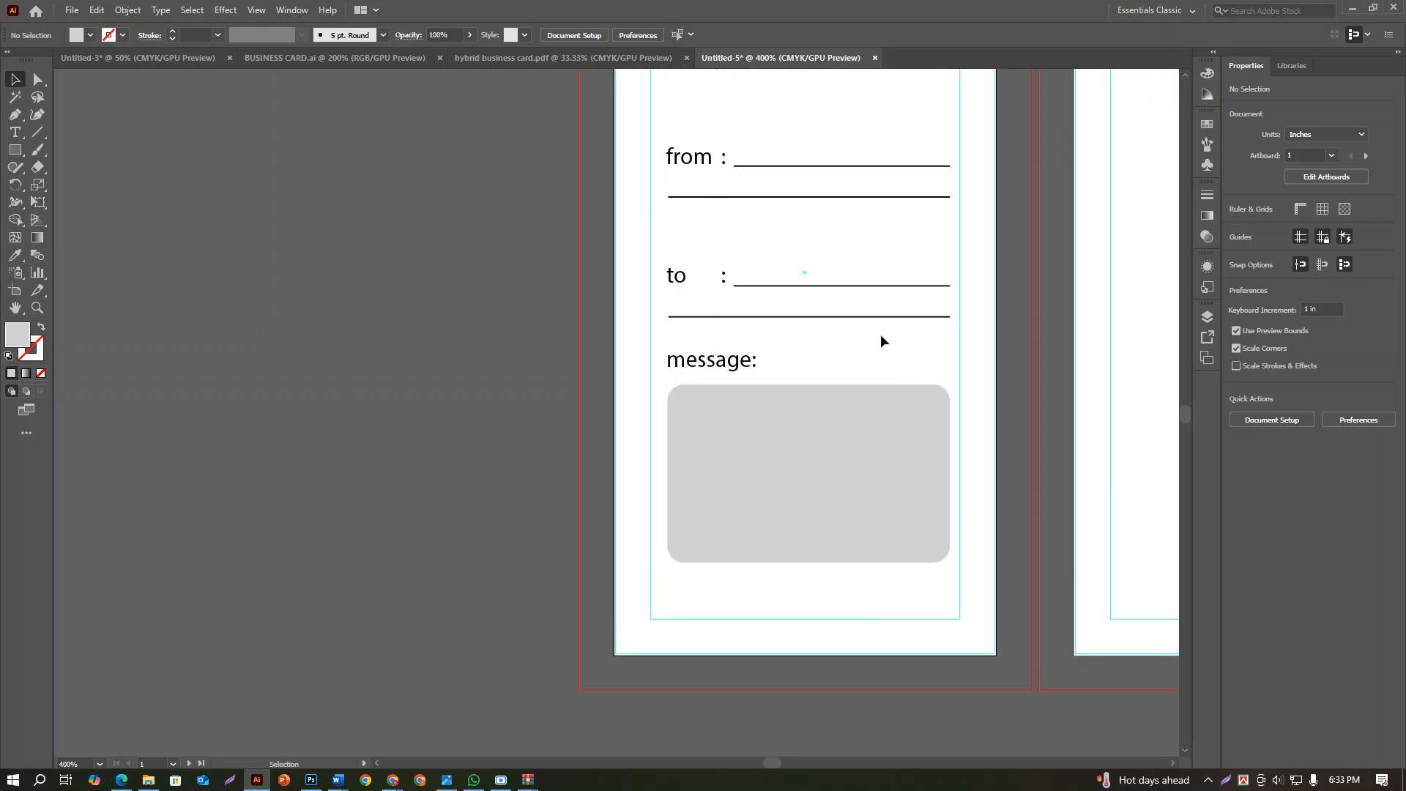
pyautogui.click(851, 319)
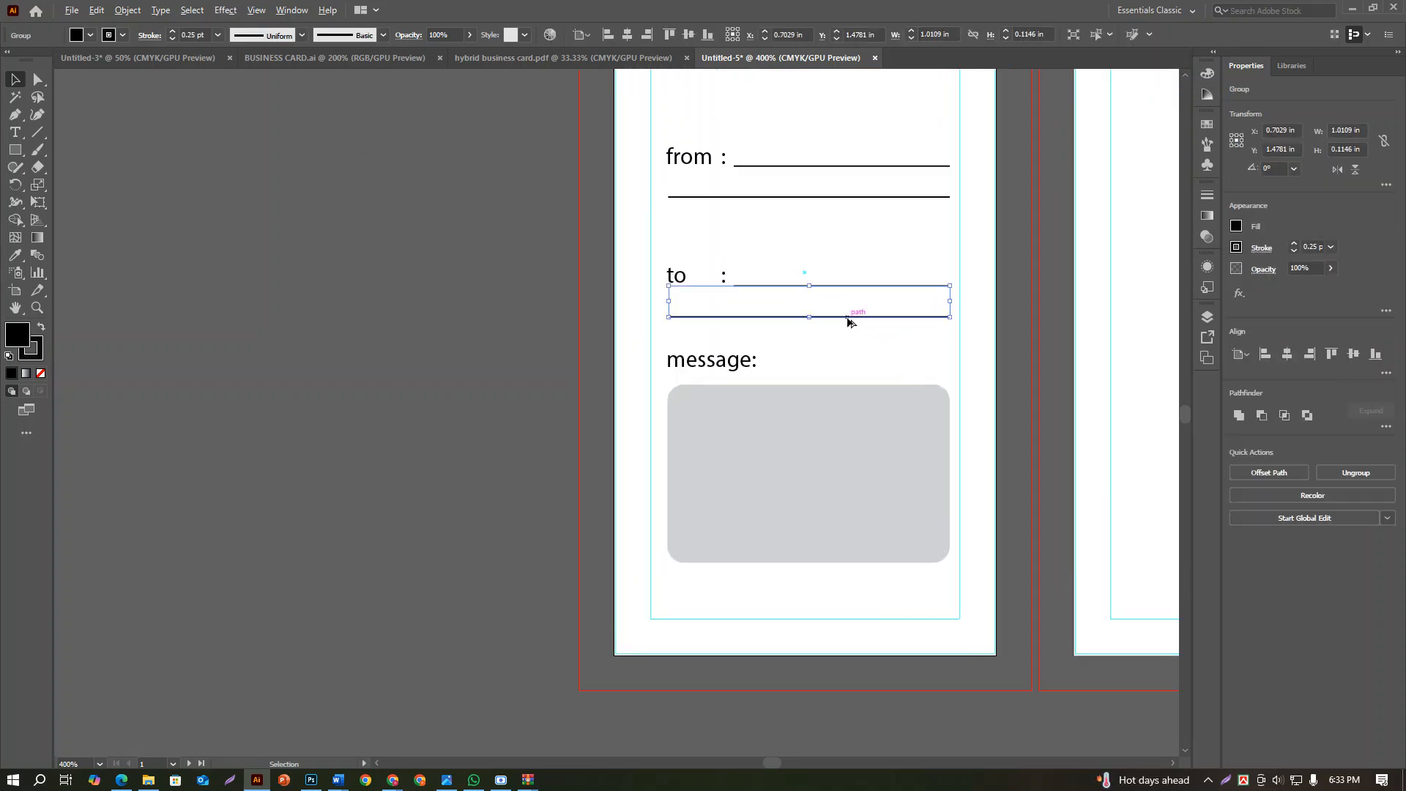
pyautogui.click(837, 331)
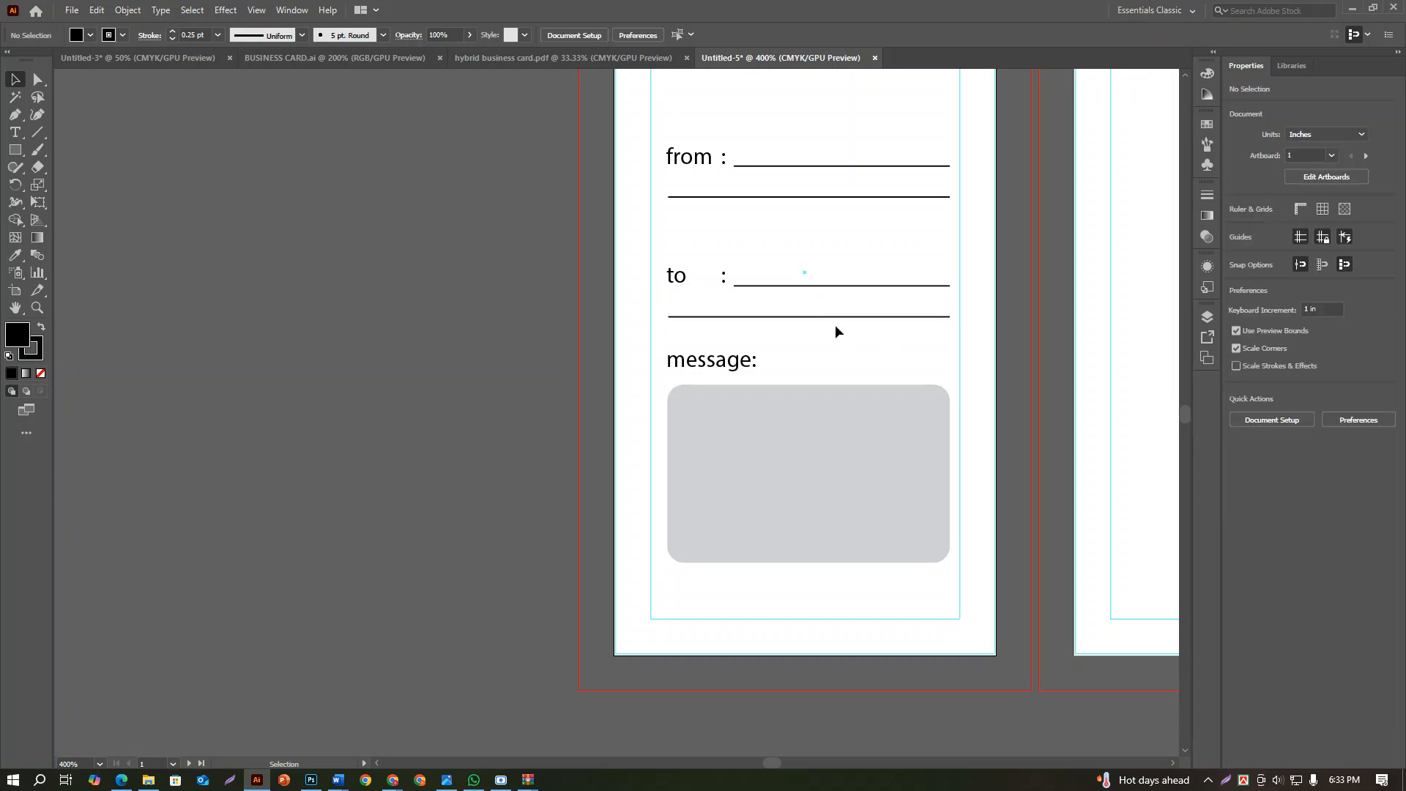
pyautogui.moveTo(831, 320); pyautogui.dragTo(830, 584)
pyautogui.click(825, 596)
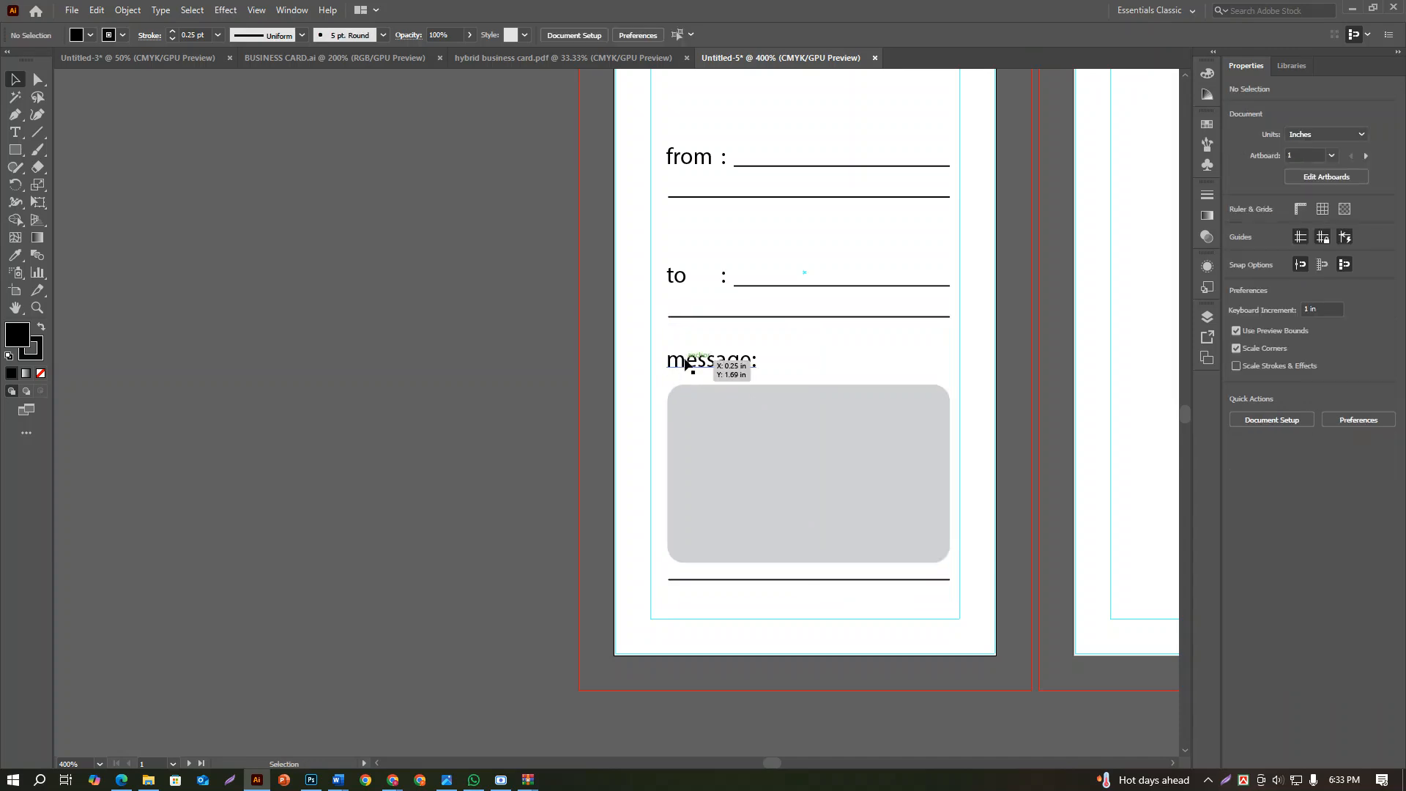
# Move the loose name text onto the front tag below the new bottom line and set its size to 8 pt
pyautogui.scroll(-4, 645, 385)
pyautogui.moveTo(337, 199); pyautogui.dragTo(693, 479)
pyautogui.scroll(4, 690, 477)
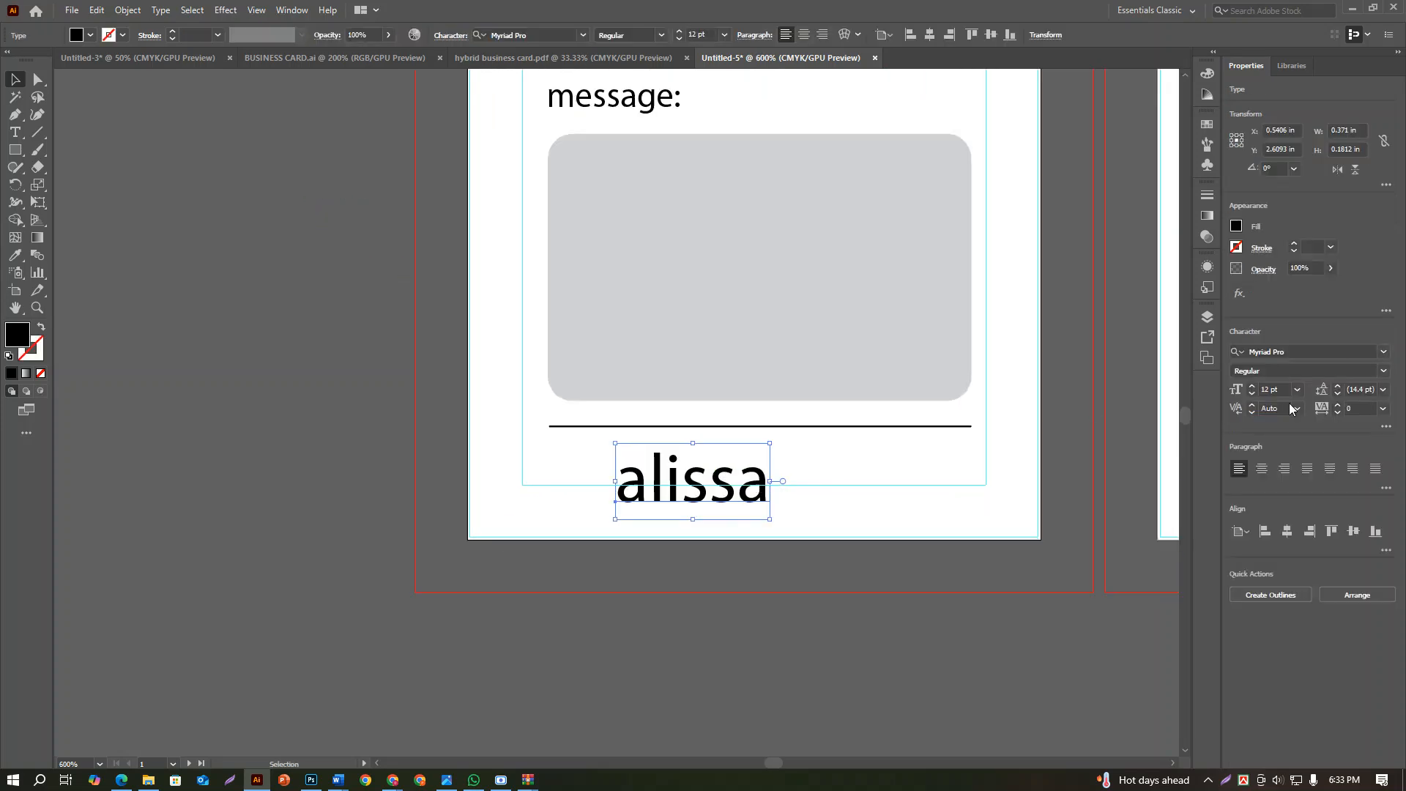
pyautogui.click(1296, 389)
pyautogui.click(1318, 442)
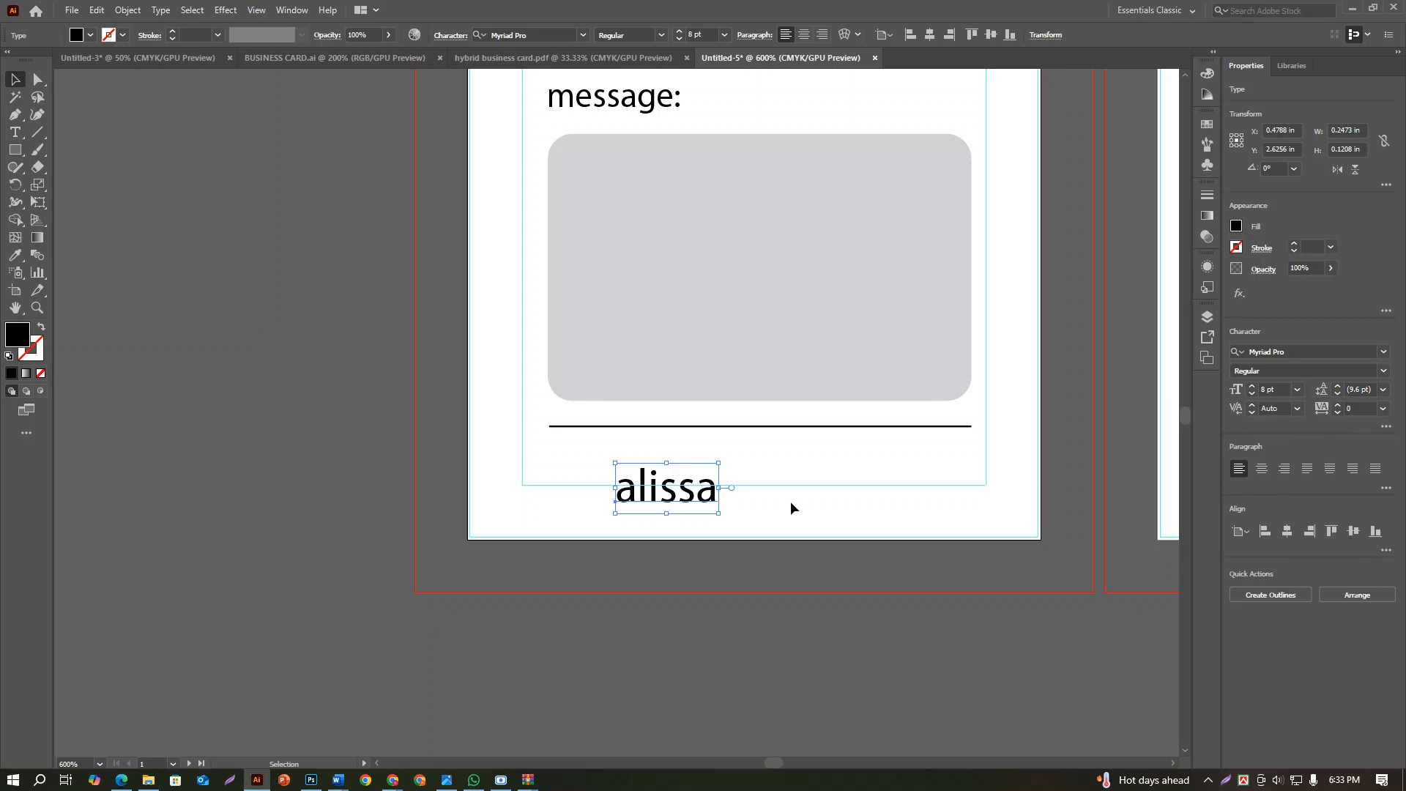
# Raise the name text to just under the bottom line, inside the margin guide, and centre it horizontally on the artboard
pyautogui.moveTo(693, 495); pyautogui.dragTo(762, 466)
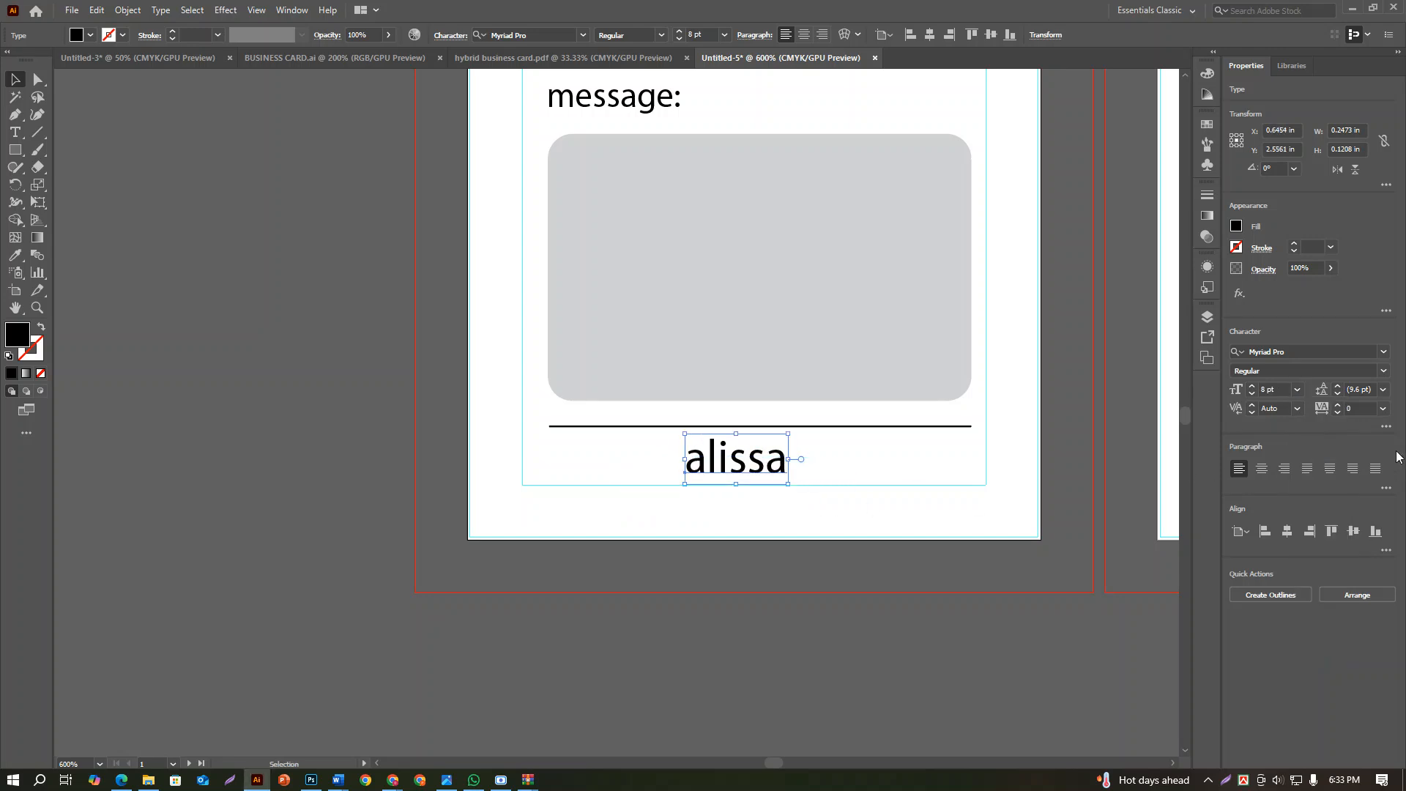
pyautogui.click(1286, 531)
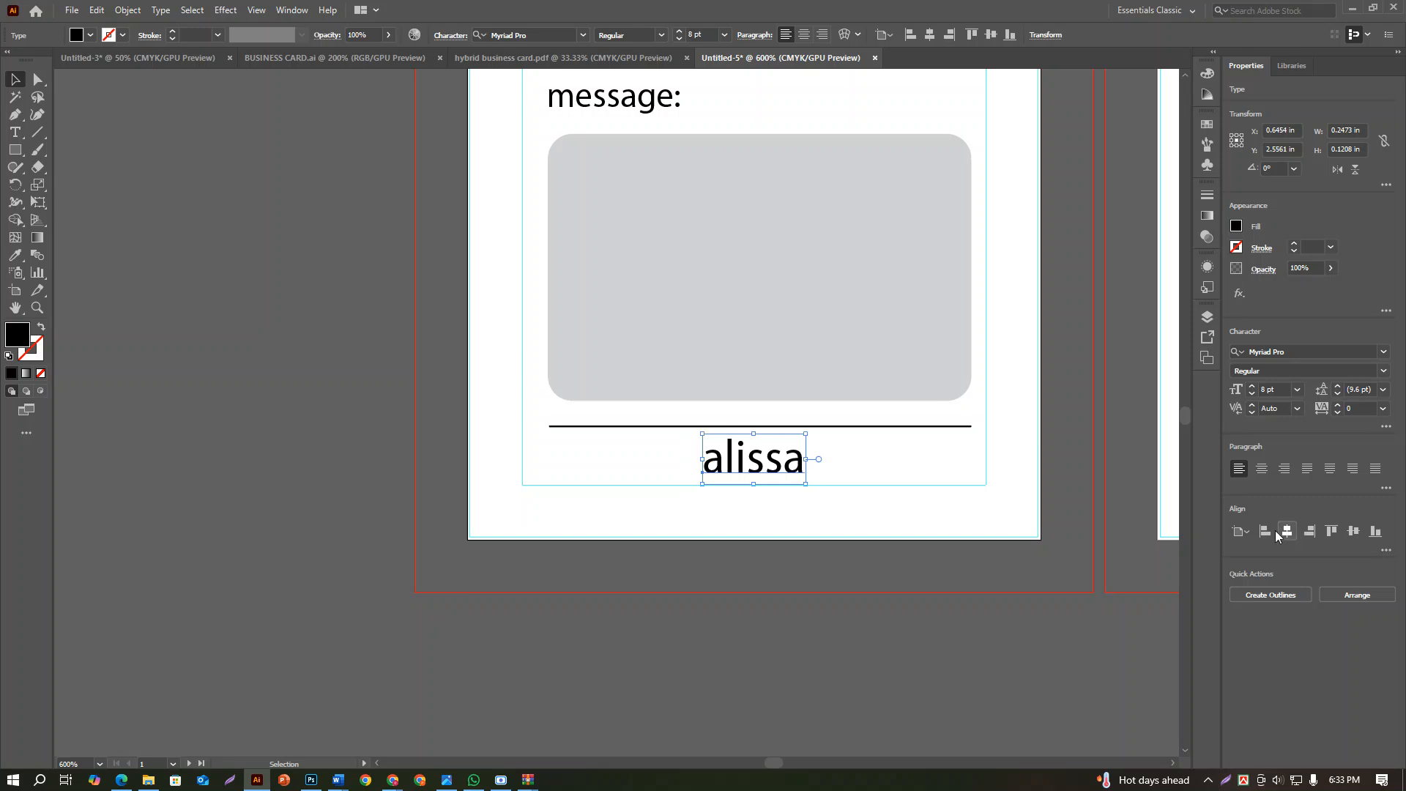
pyautogui.click(830, 539)
# Draw a thin rectangle about 1.36 × 0.08 in along the bottom edge of the front artboard
pyautogui.scroll(-3, 831, 539)
pyautogui.scroll(-1, 857, 545)
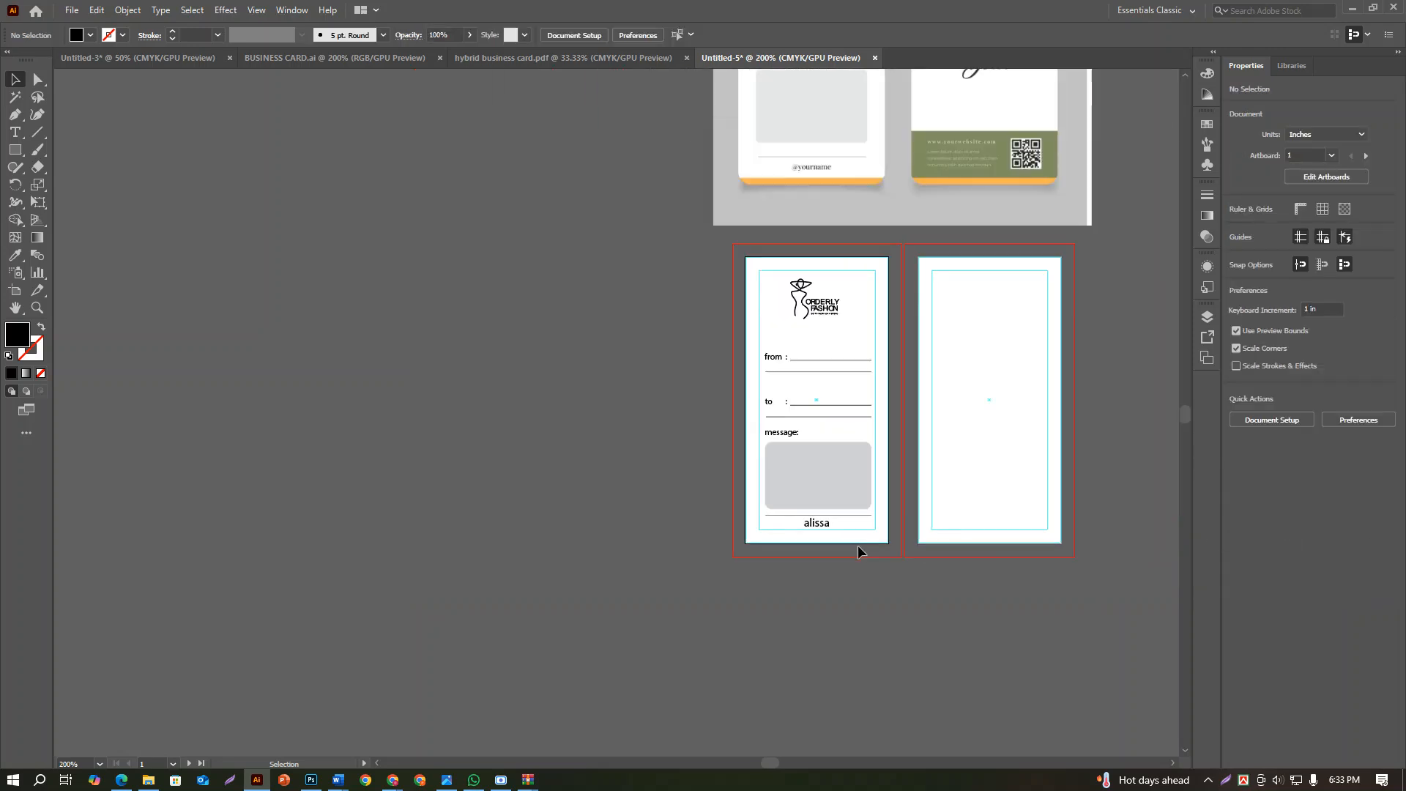
pyautogui.moveTo(847, 552); pyautogui.dragTo(808, 647)
pyautogui.scroll(3, 766, 653)
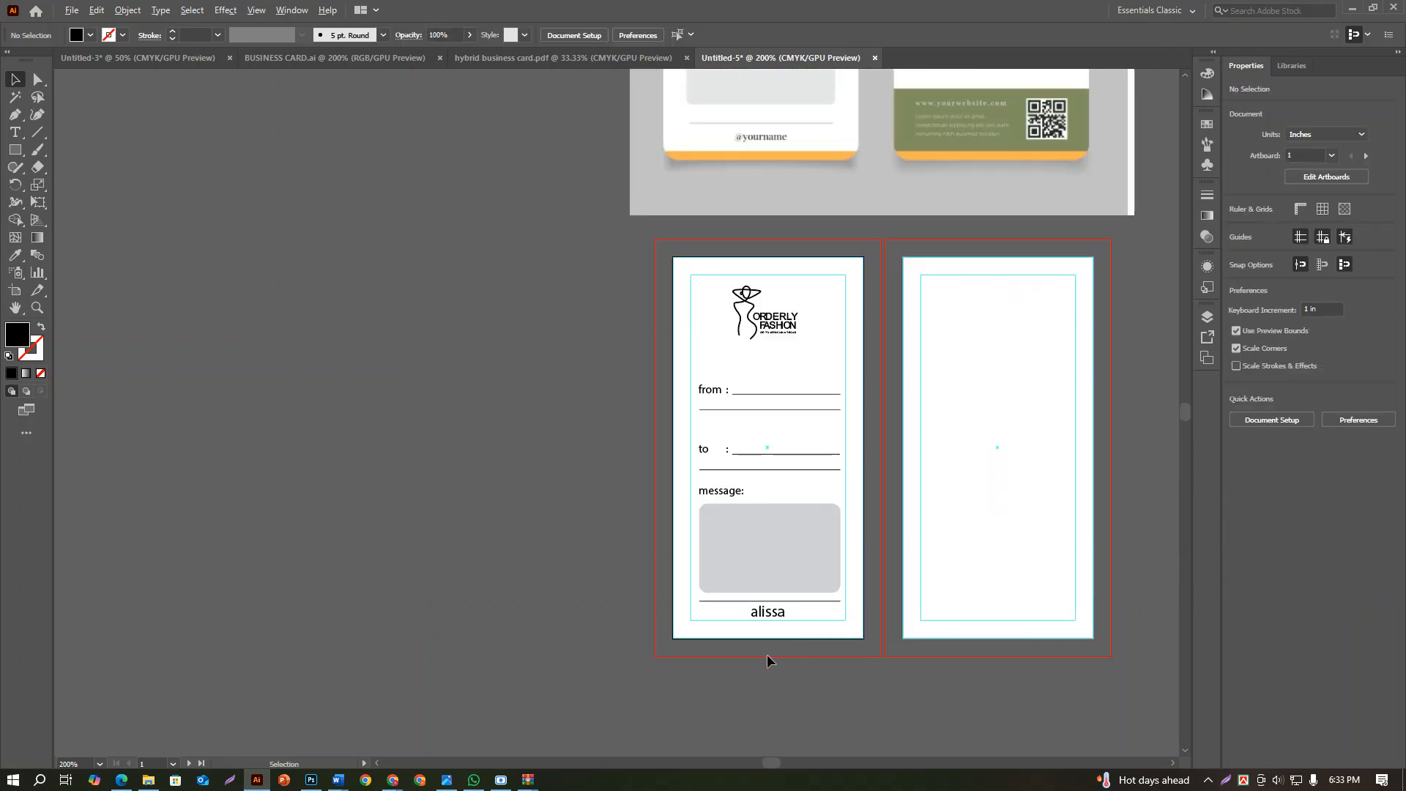
pyautogui.scroll(-3, 766, 653)
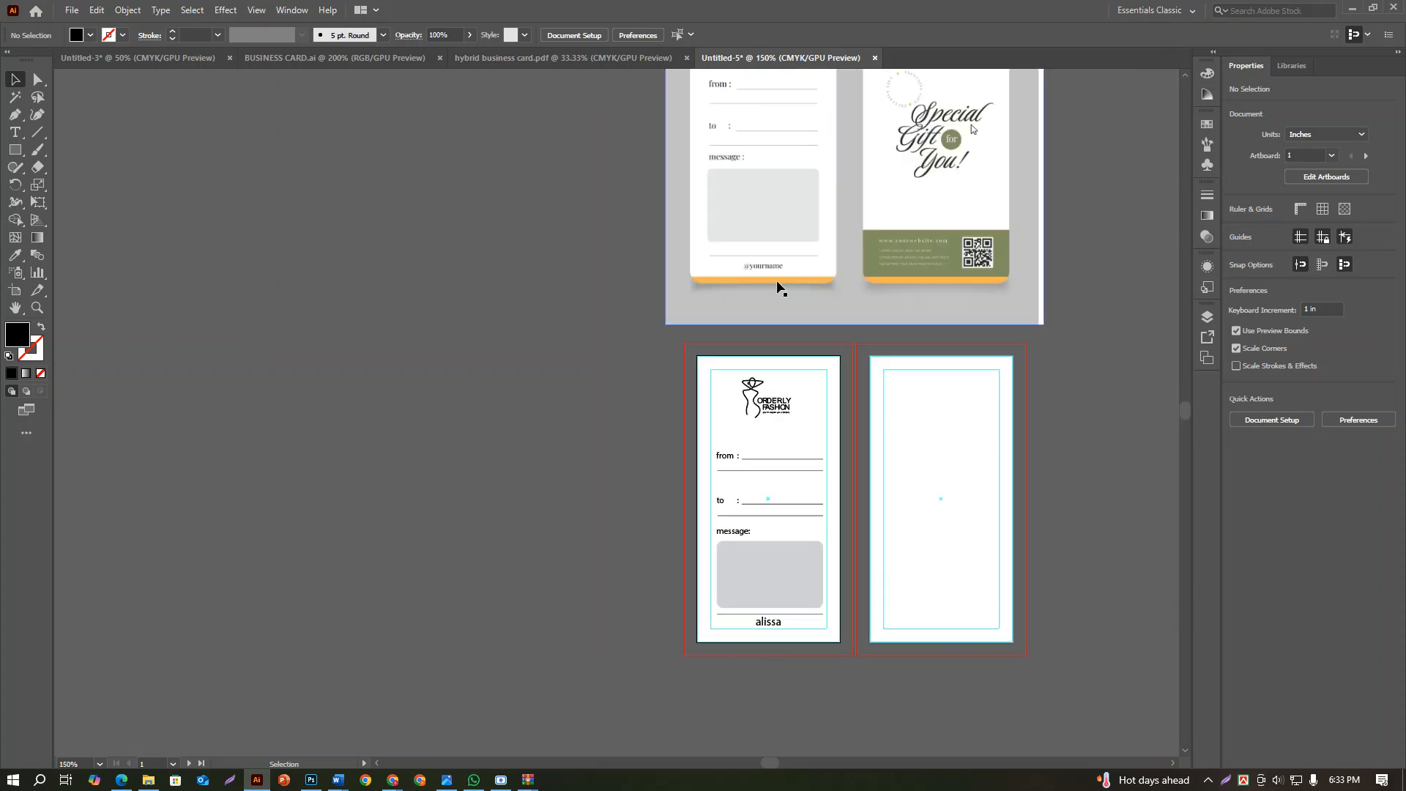
pyautogui.moveTo(806, 662); pyautogui.dragTo(820, 619)
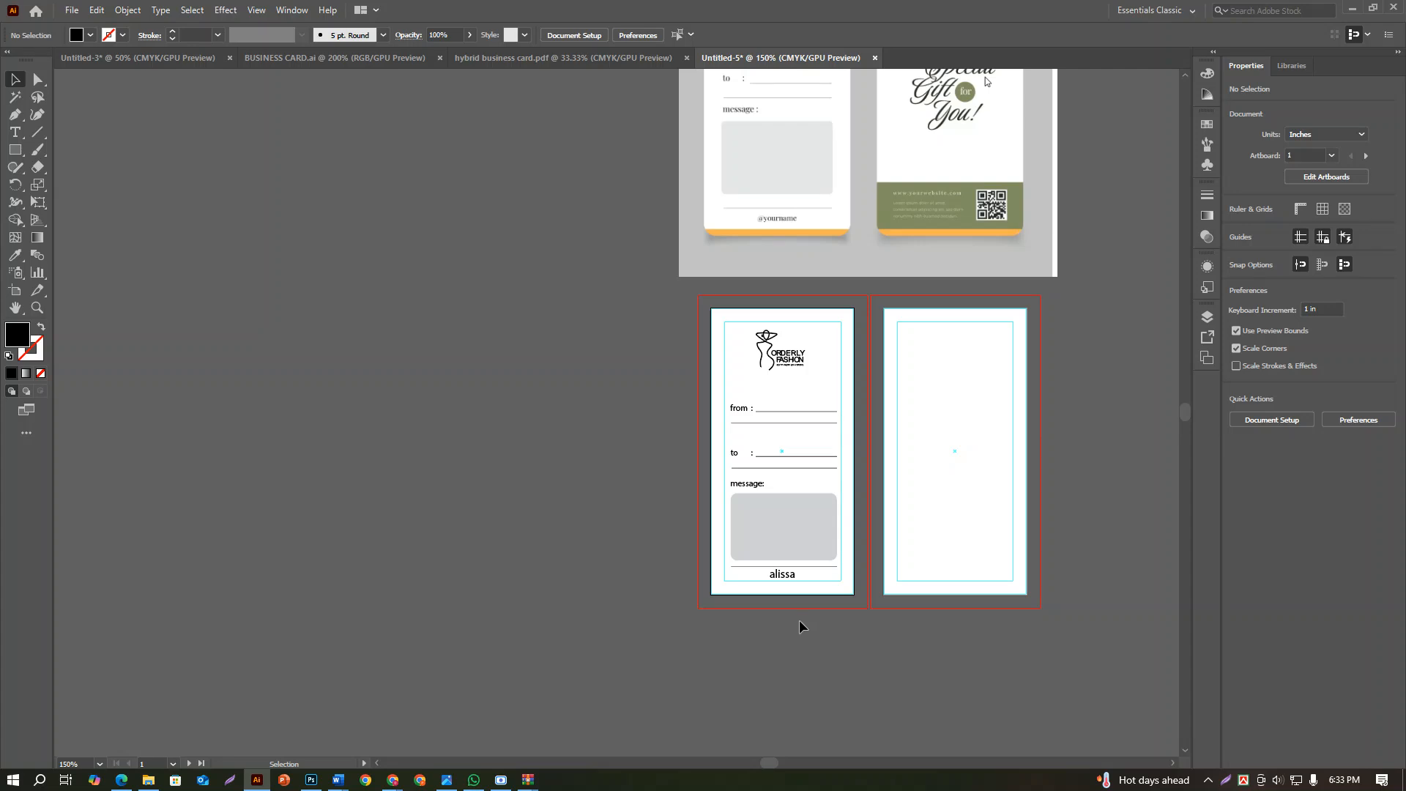
pyautogui.scroll(3, 798, 619)
pyautogui.click(14, 149)
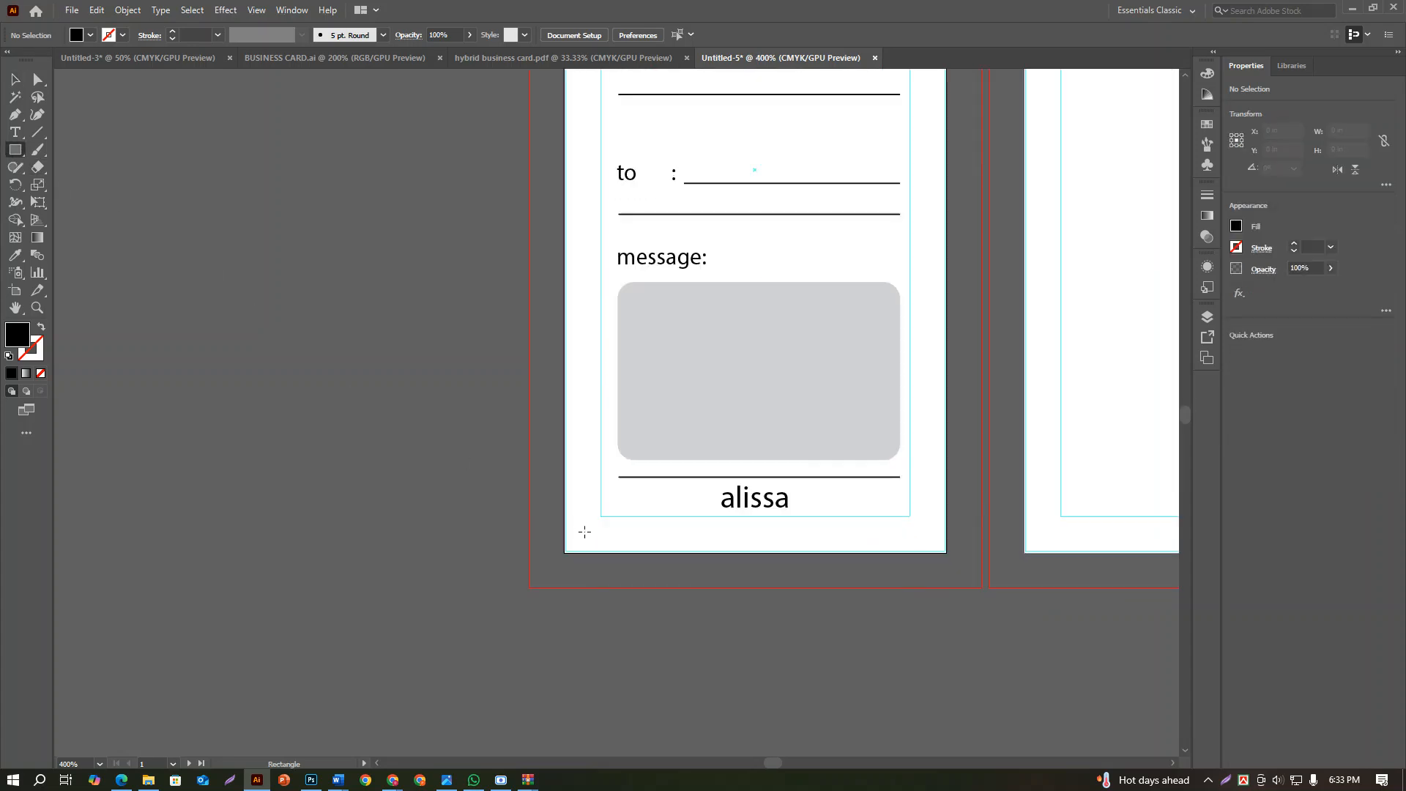
pyautogui.moveTo(565, 527)
pyautogui.mouseDown()
pyautogui.moveTo(678, 550)
pyautogui.moveTo(981, 551)
pyautogui.moveTo(946, 554)
pyautogui.mouseUp()
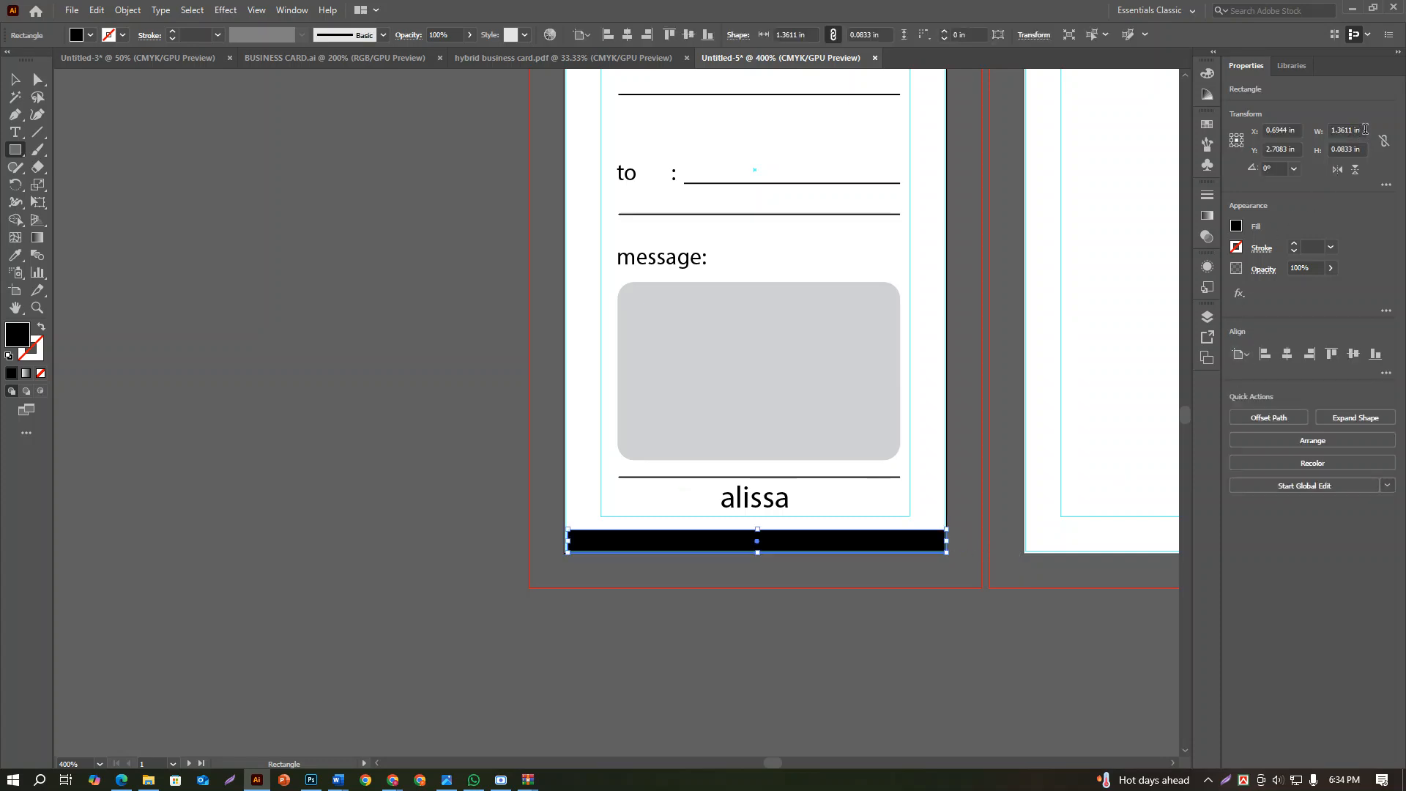
# Set the bottom strip's width to 1.375 in and centre it horizontally on the artboard
pyautogui.click(1364, 130)
pyautogui.write('1.375')
pyautogui.press('Return')
pyautogui.click(1286, 354)
pyautogui.click(15, 80)
# Fill the bottom strip with the light orange swatch matching the reference tag's strip and deselect it
pyautogui.click(1235, 227)
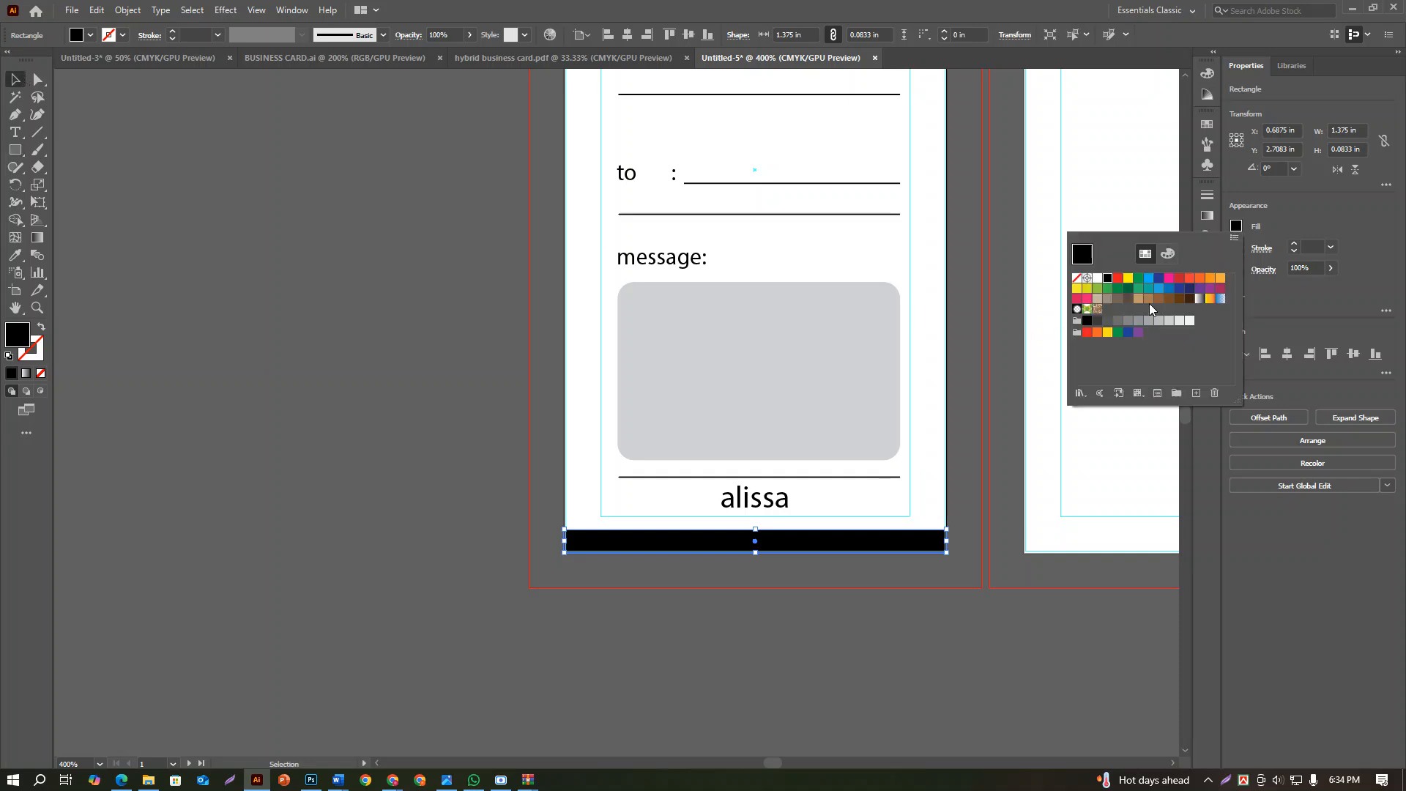
pyautogui.click(1220, 280)
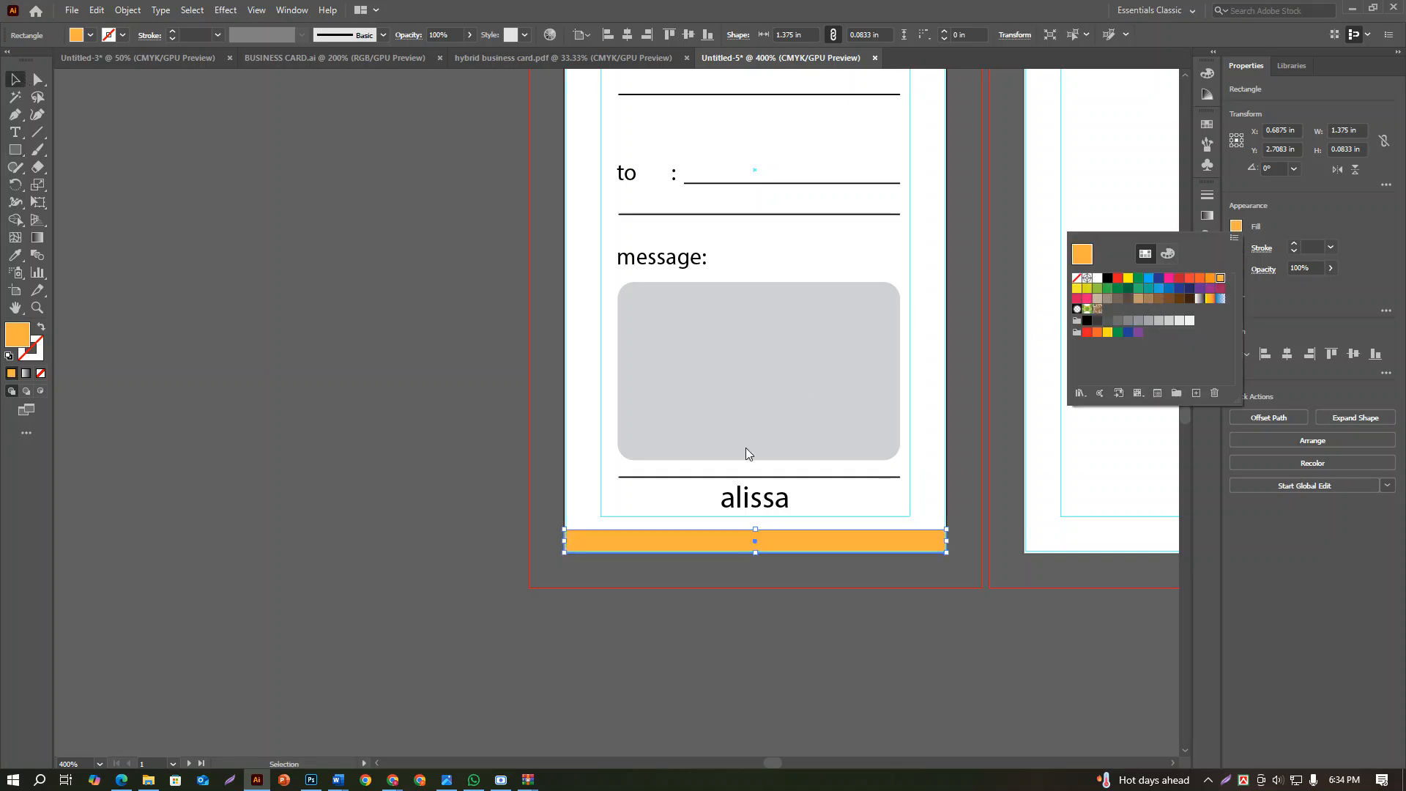
pyautogui.click(779, 586)
# Compare the front tag with the reference, examining its bottom strip and the back side's circular text, script lettering and footer
pyautogui.scroll(-2, 779, 586)
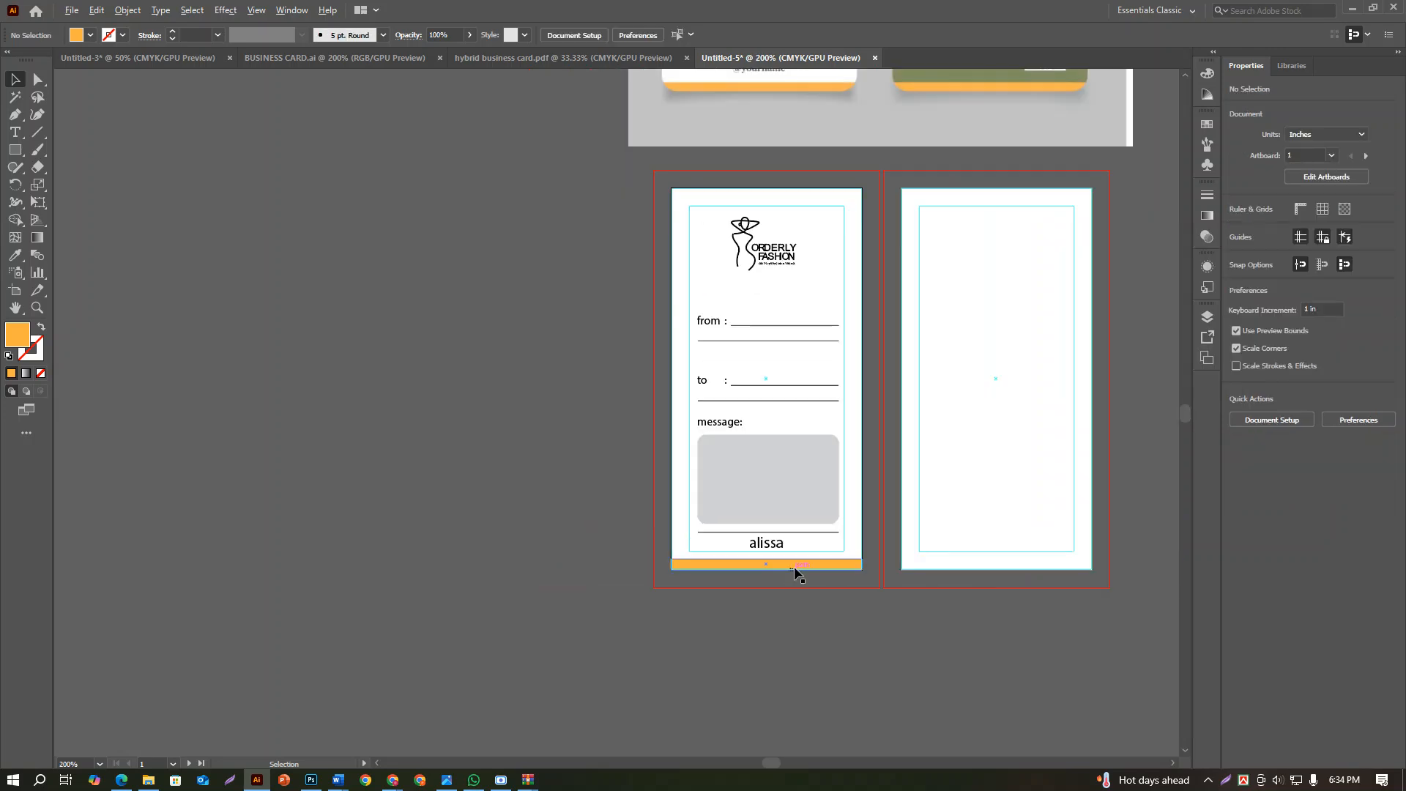
pyautogui.moveTo(822, 166); pyautogui.dragTo(773, 416)
pyautogui.scroll(4, 773, 416)
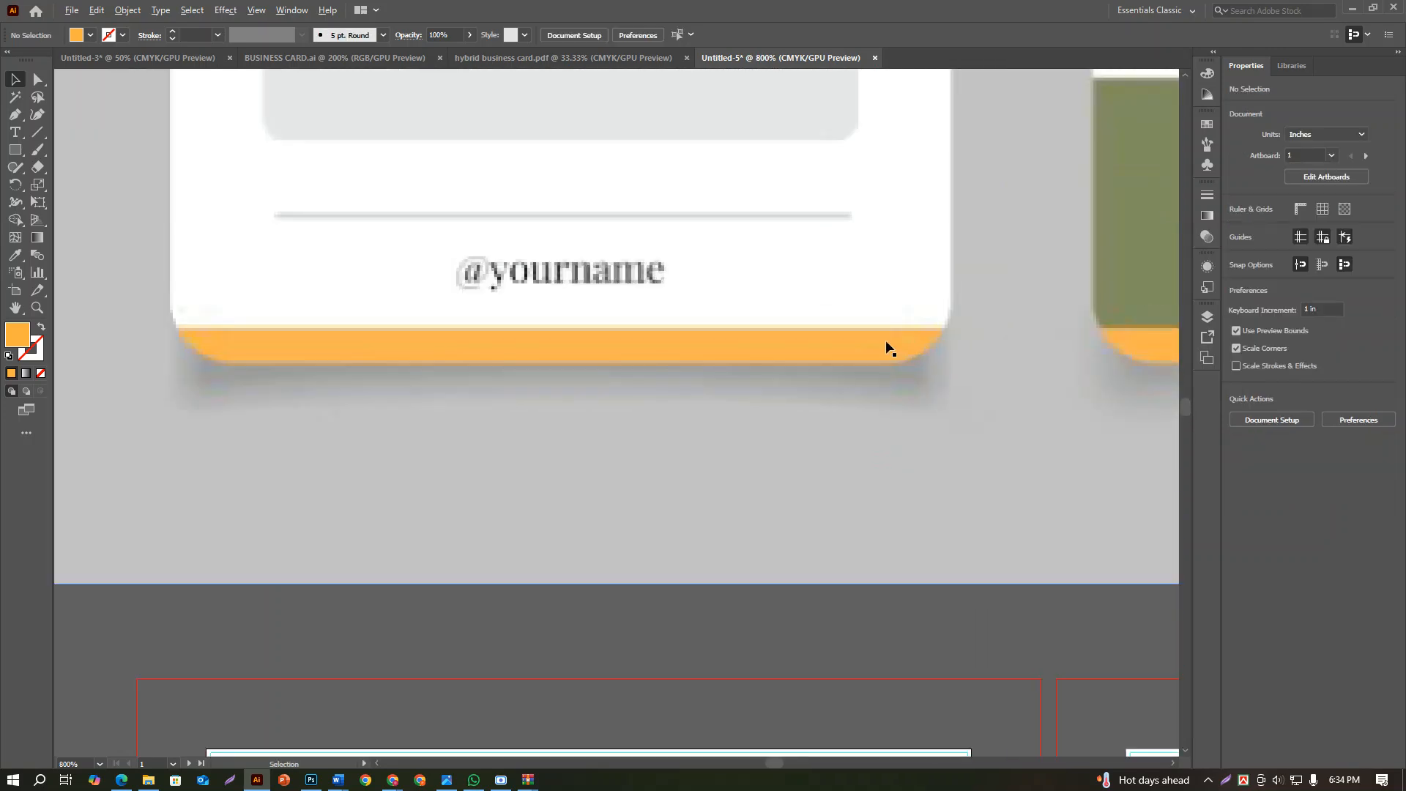
pyautogui.scroll(-3, 888, 348)
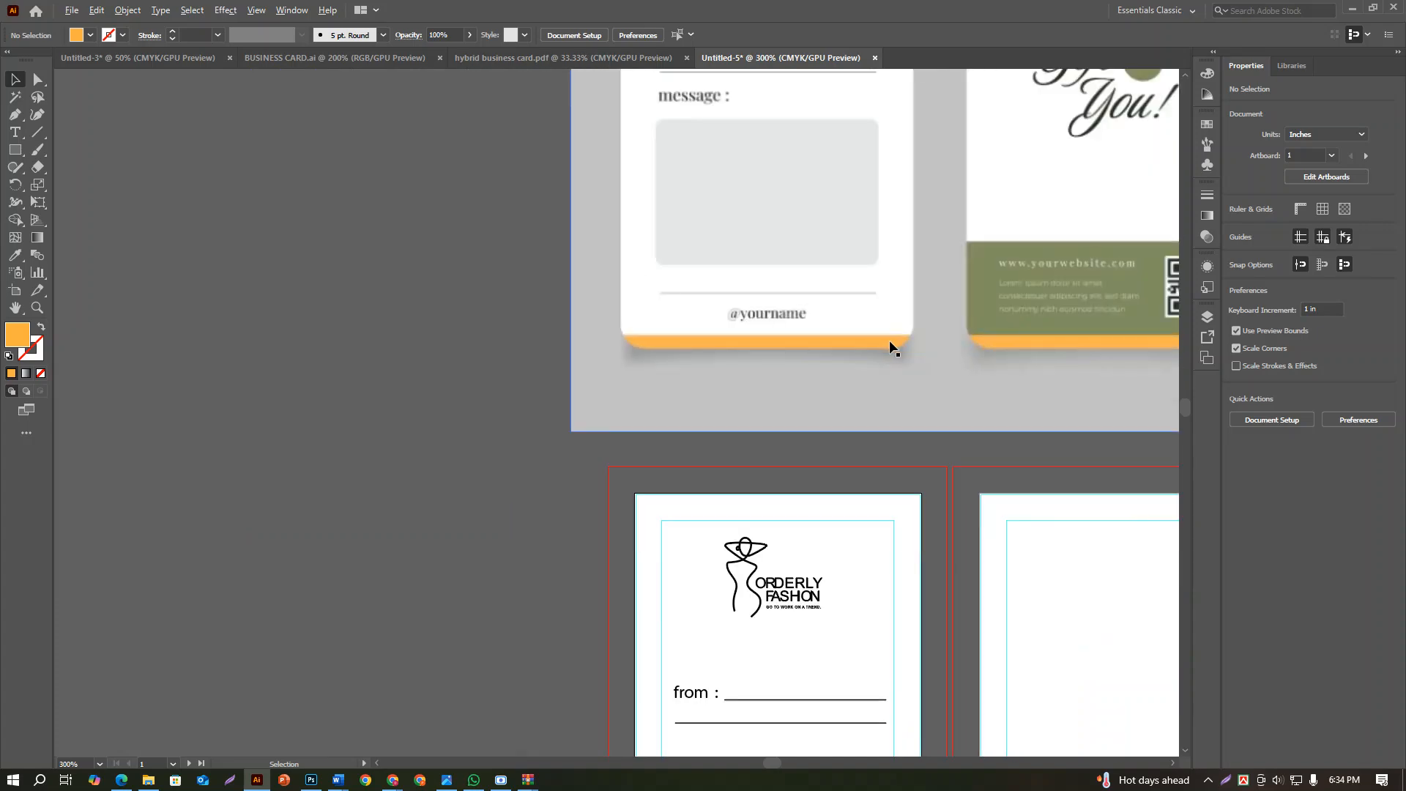
pyautogui.scroll(-1, 891, 392)
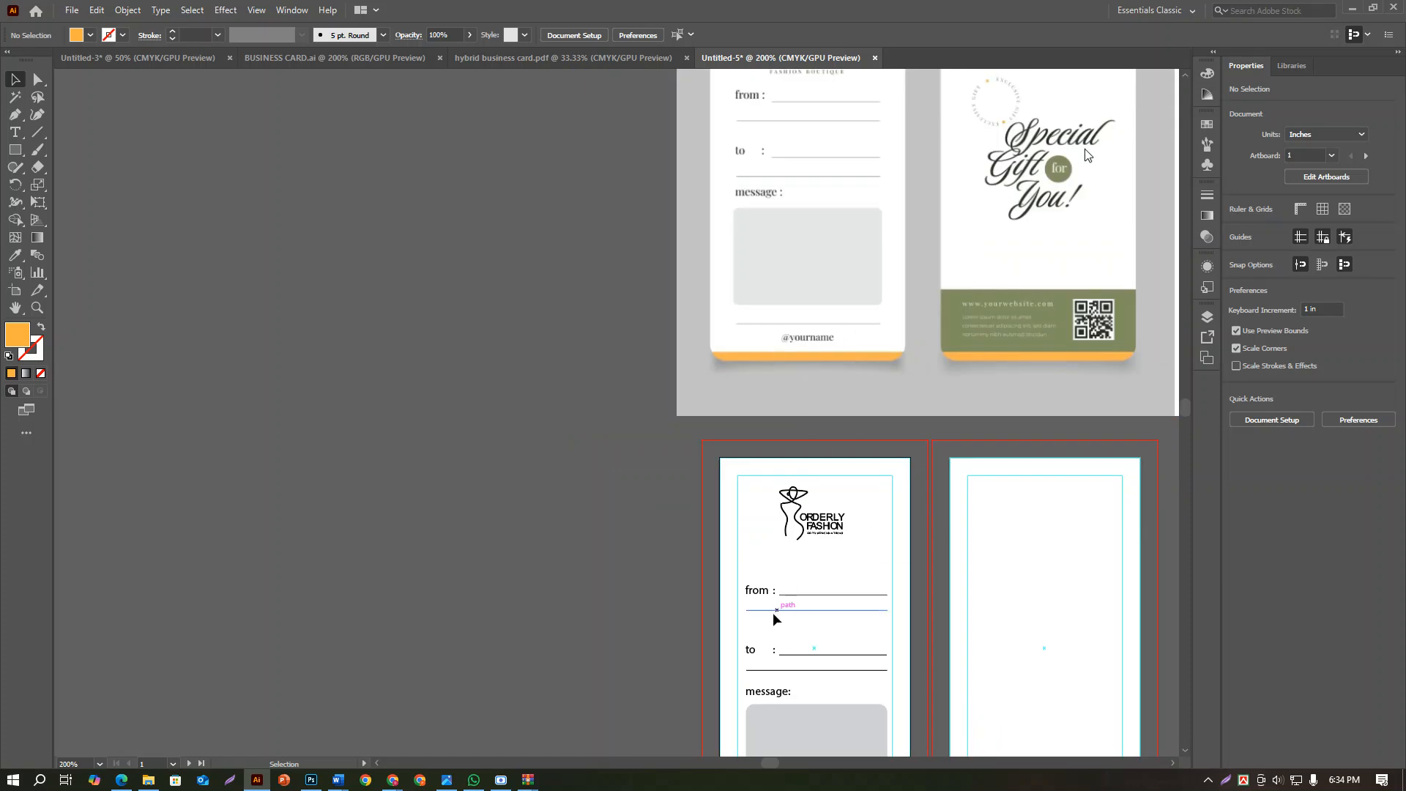
pyautogui.scroll(-1, 776, 618)
pyautogui.scroll(-3, 788, 621)
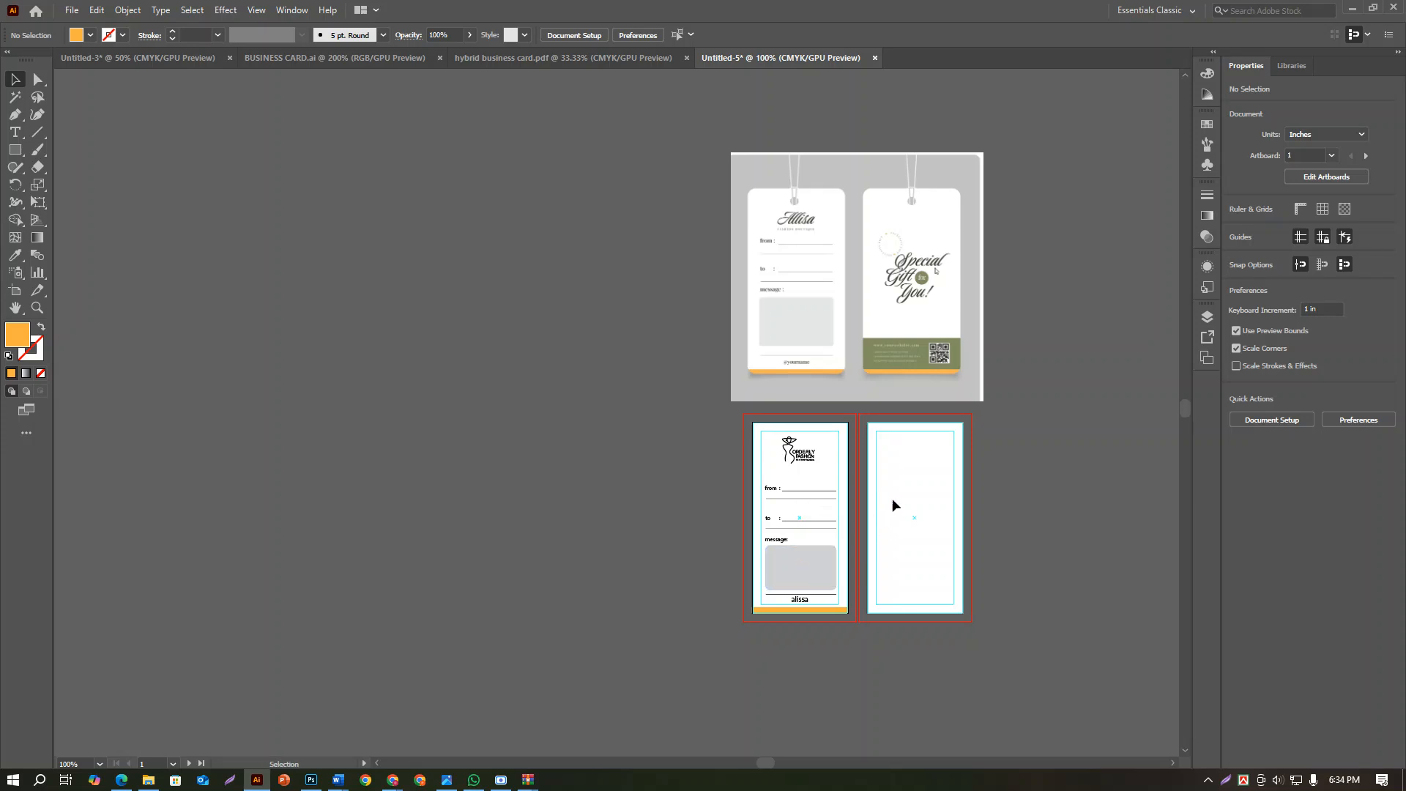
pyautogui.moveTo(892, 498); pyautogui.dragTo(747, 540)
pyautogui.scroll(2, 749, 532)
pyautogui.scroll(-1, 750, 531)
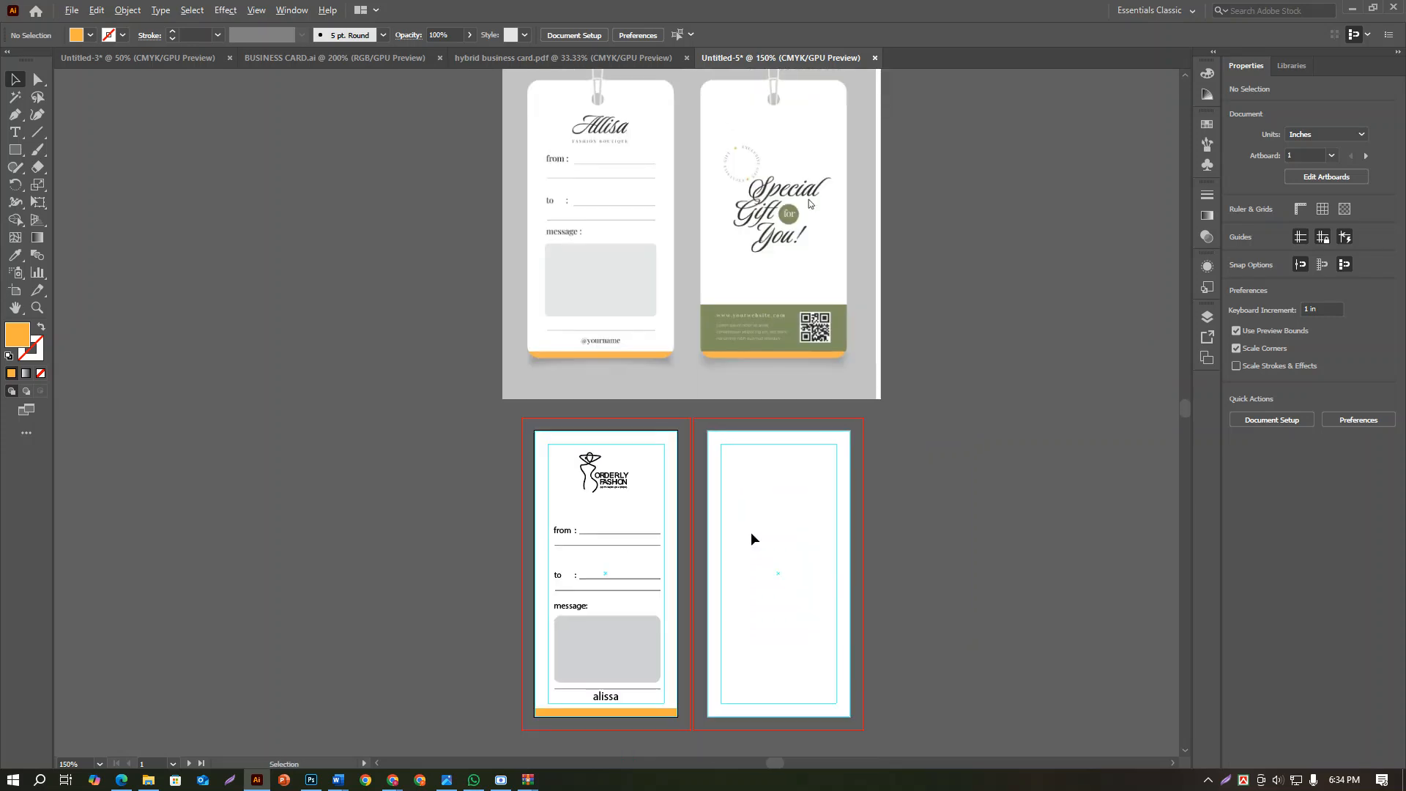
pyautogui.scroll(2, 753, 167)
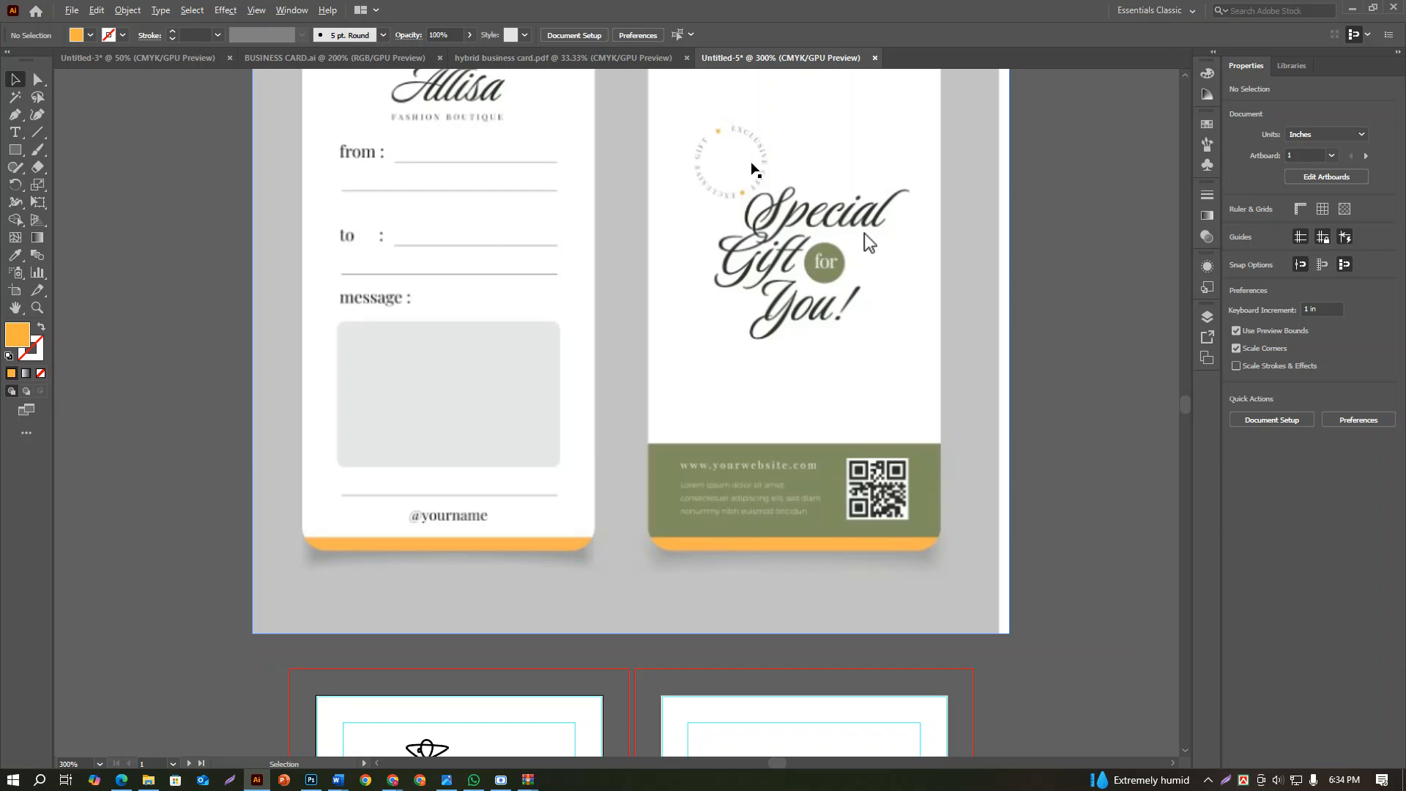
pyautogui.scroll(-2, 753, 167)
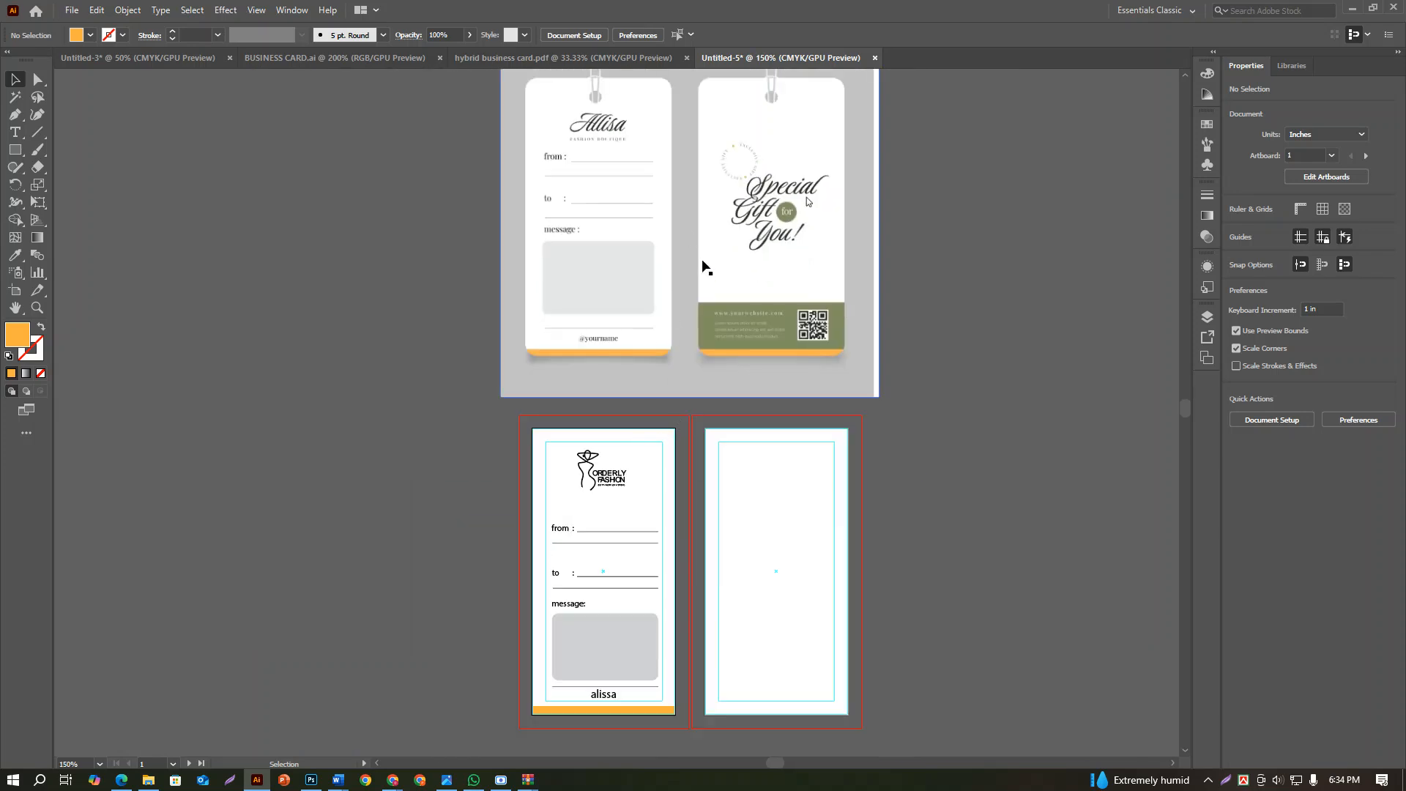
pyautogui.click(602, 489)
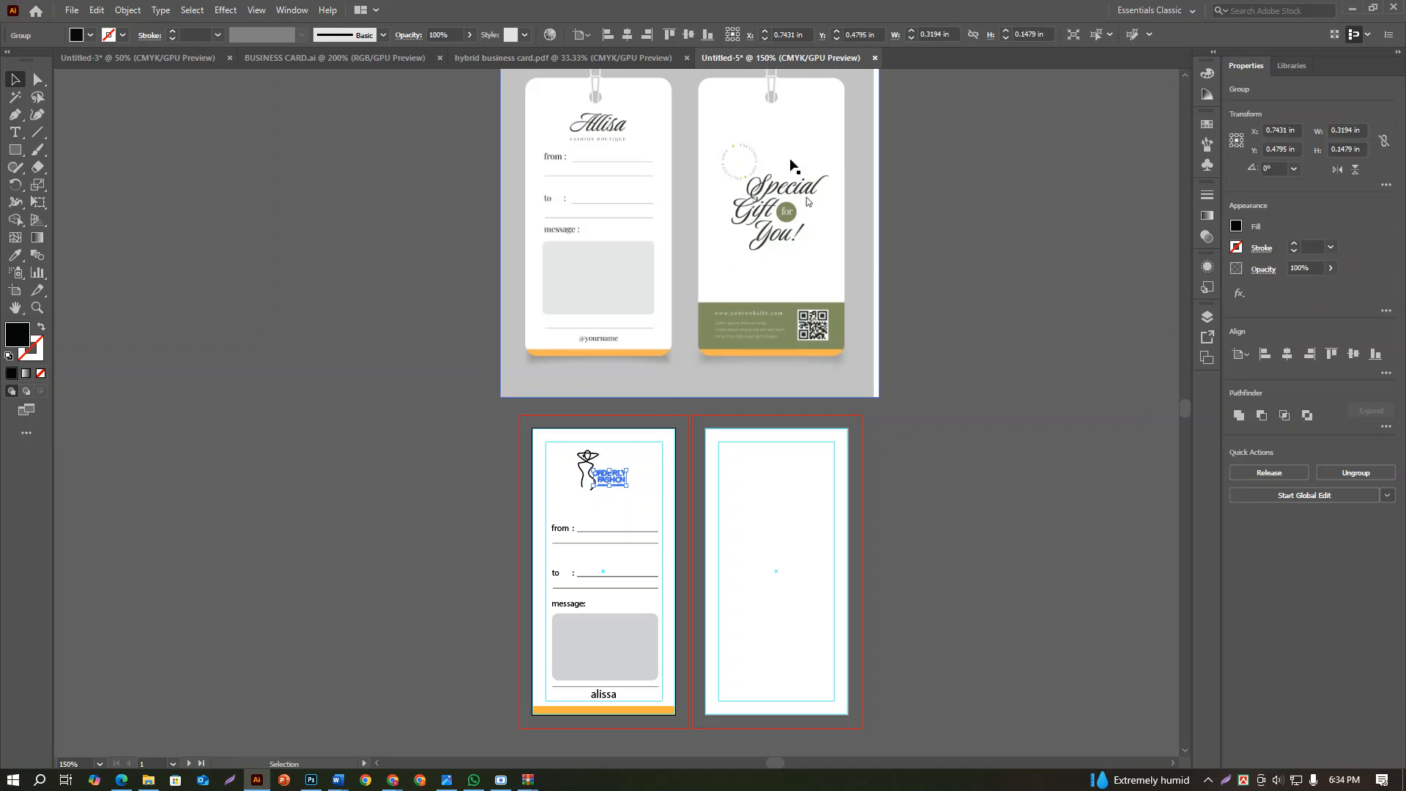
pyautogui.scroll(3, 791, 158)
pyautogui.scroll(-2, 859, 323)
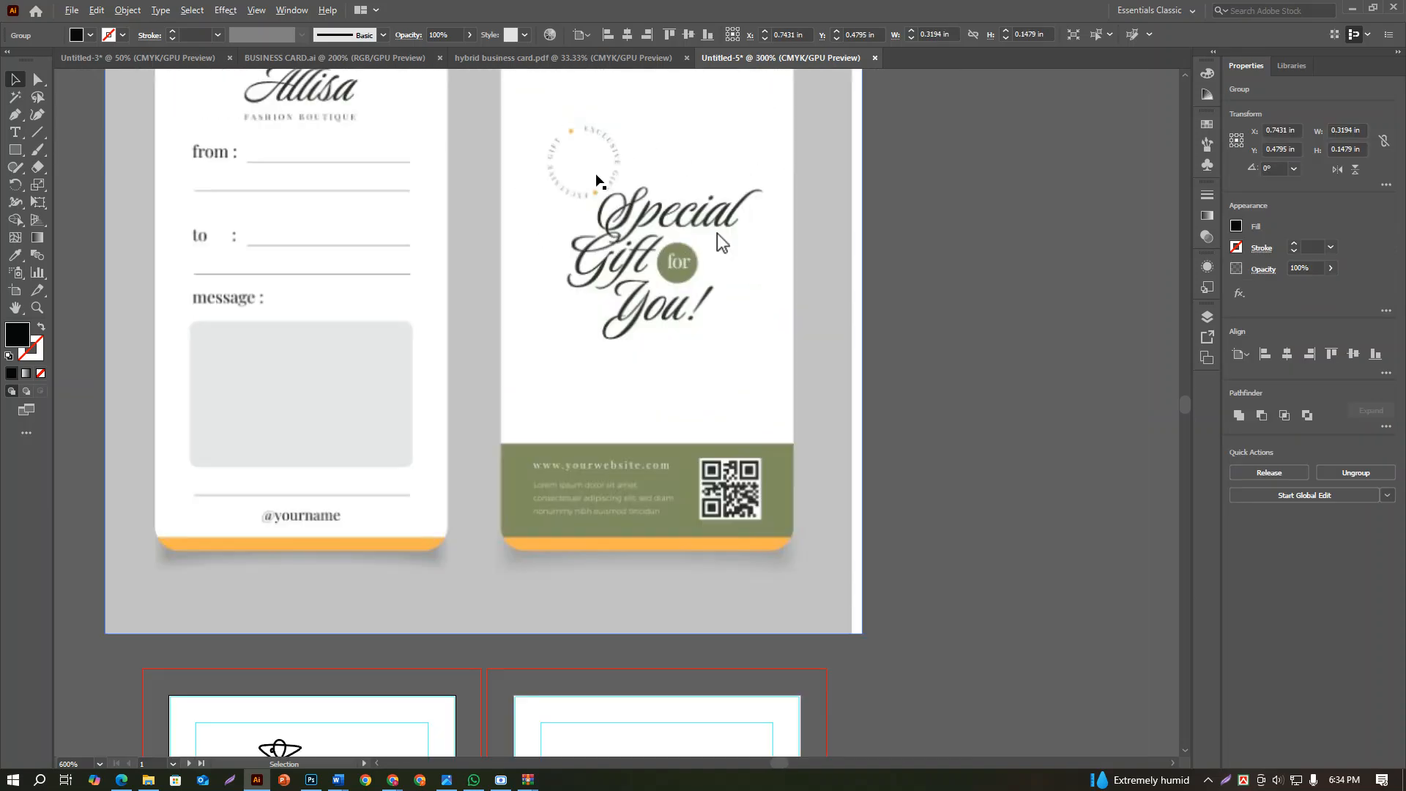
pyautogui.scroll(-3, 721, 242)
pyautogui.scroll(3, 733, 213)
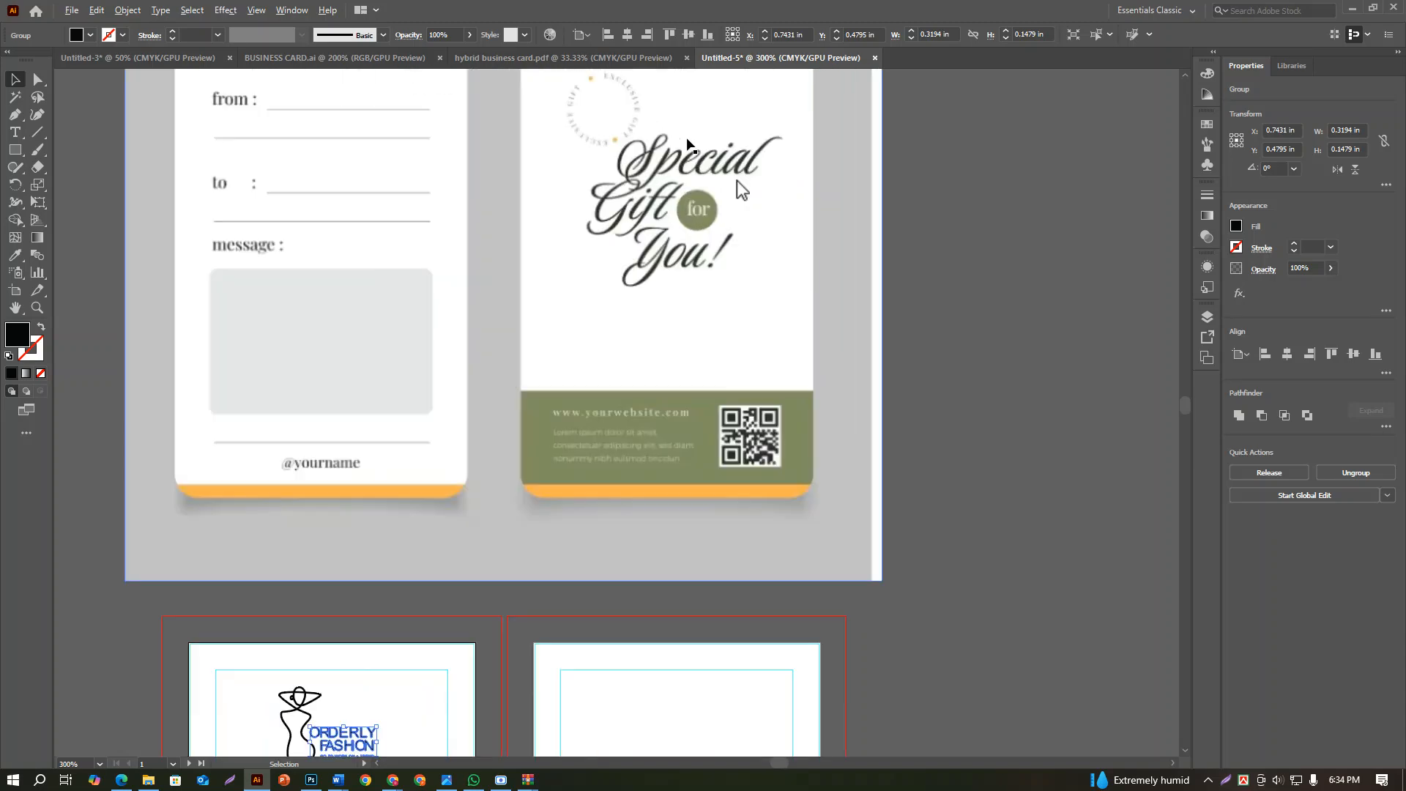
pyautogui.scroll(-2, 685, 285)
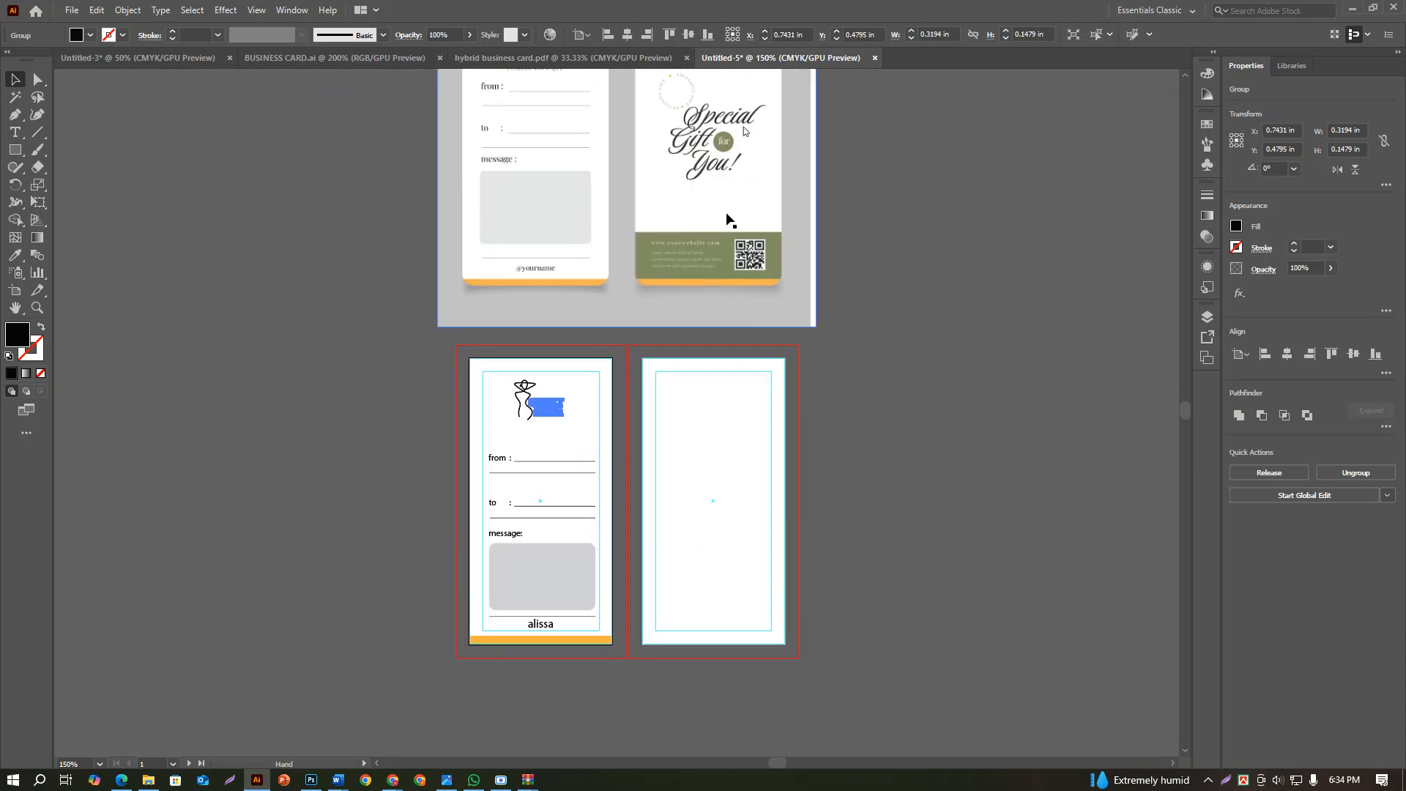
# Deselect the logo text and place a new placeholder text object near the top of the blank back artboard
pyautogui.click(14, 132)
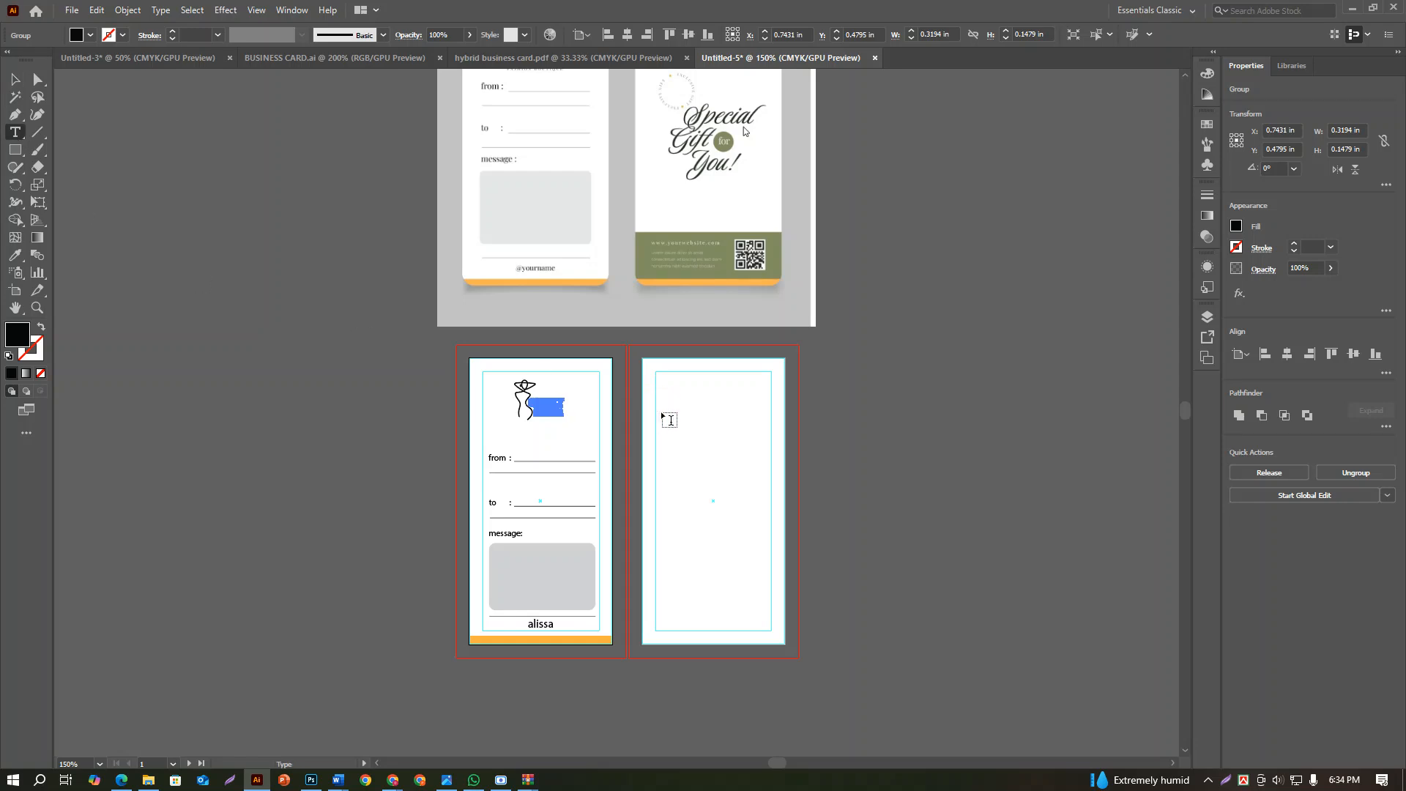
pyautogui.press('Escape')
pyautogui.click(129, 238)
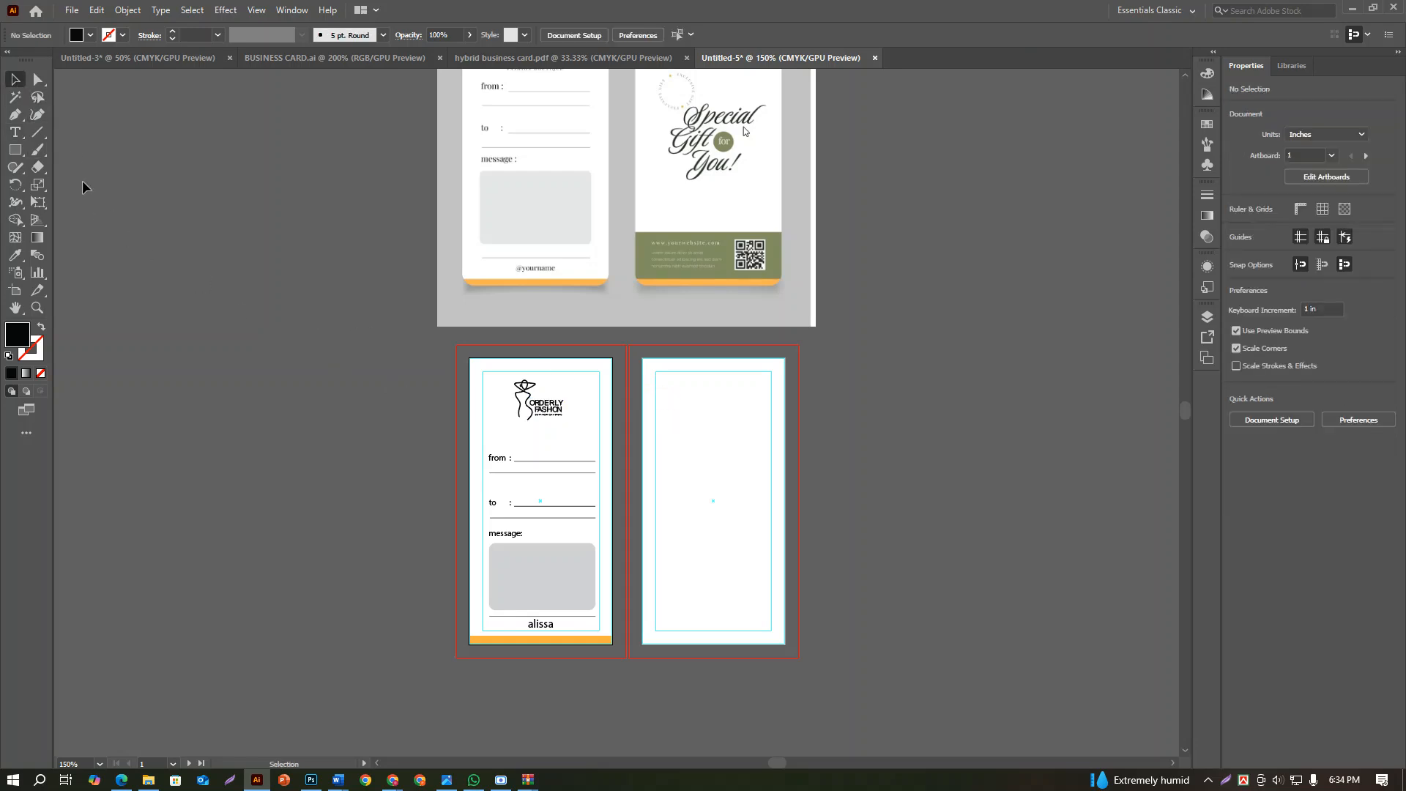
pyautogui.click(19, 136)
pyautogui.click(672, 398)
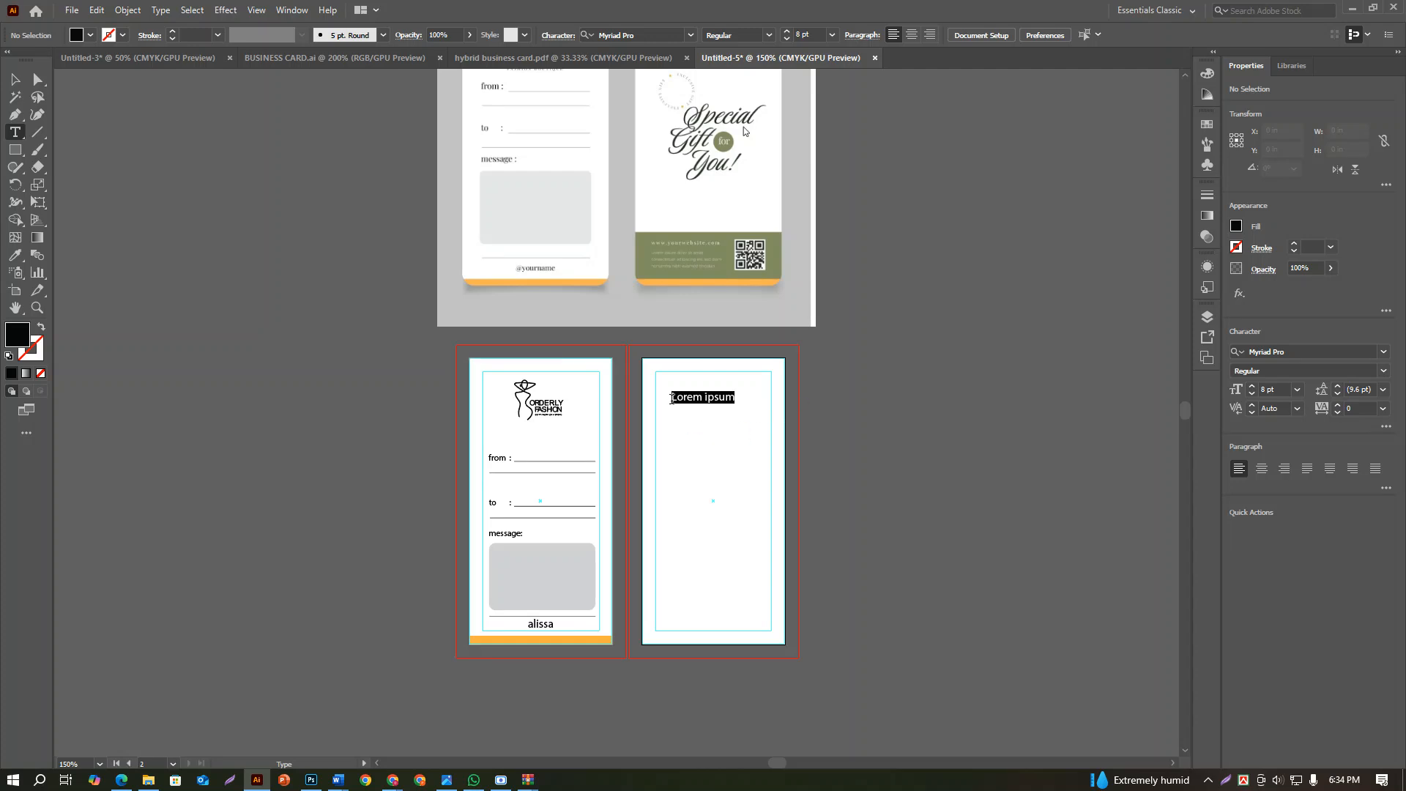
pyautogui.scroll(4, 672, 398)
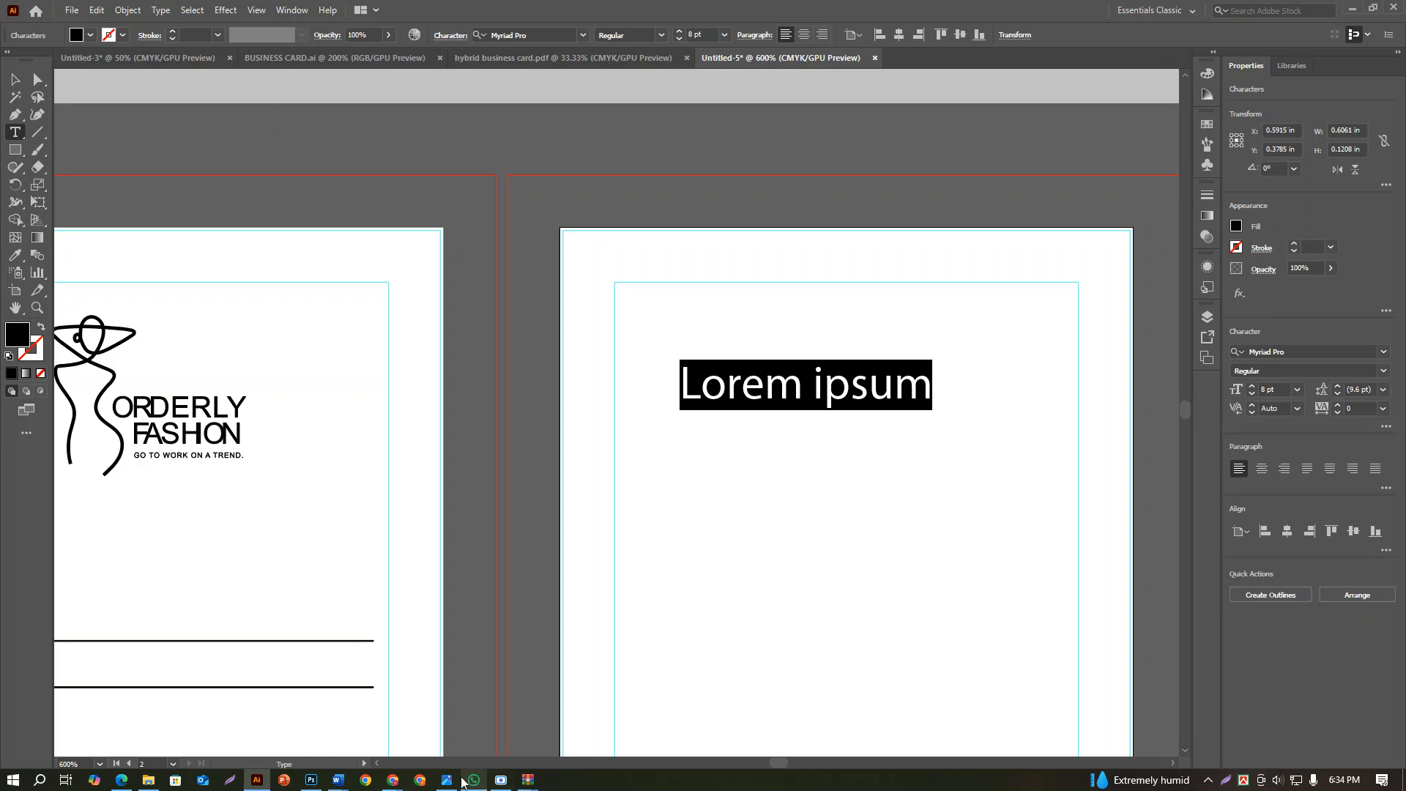
# Switch to Google Chrome and search for "cocacola font free download" in a new tab
pyautogui.moveTo(393, 781)
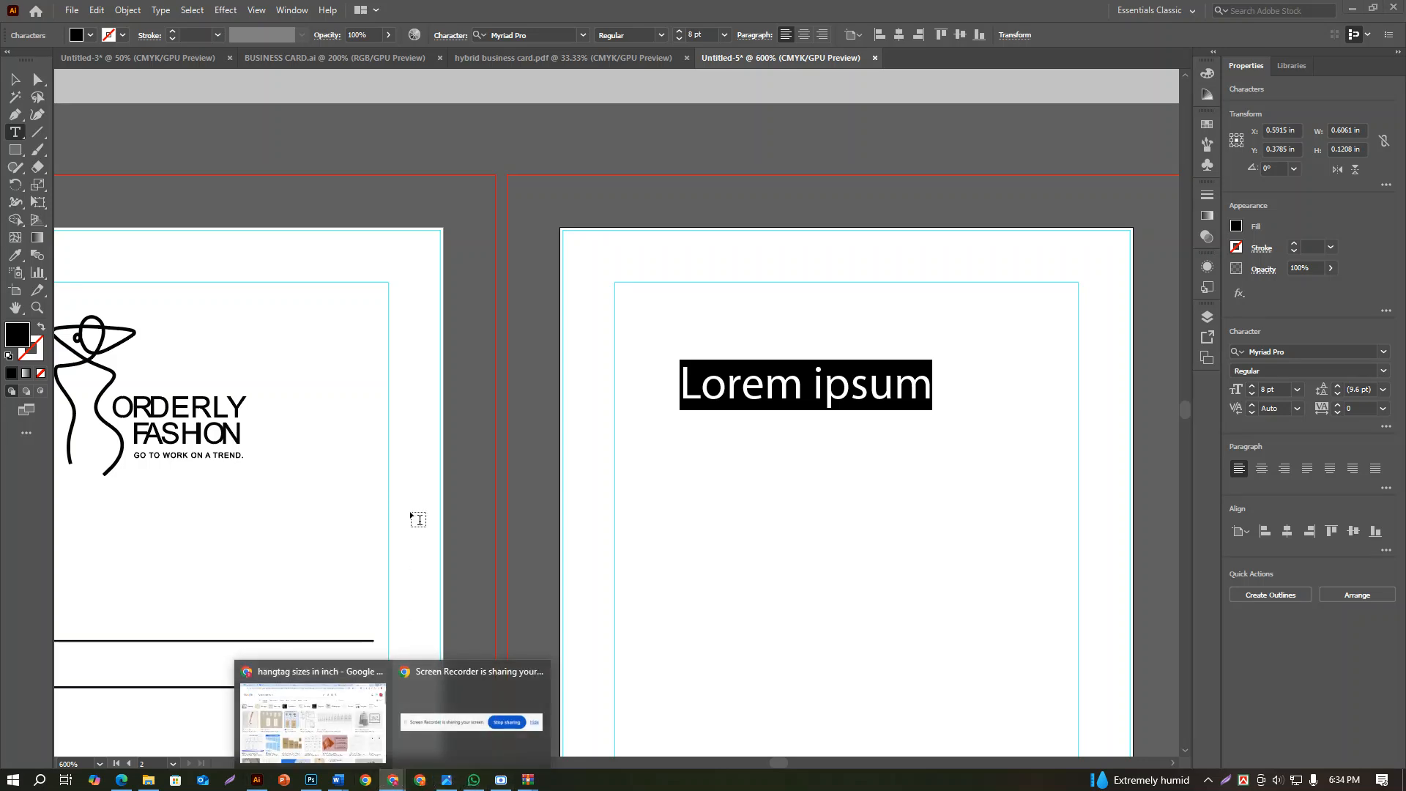
pyautogui.click(311, 714)
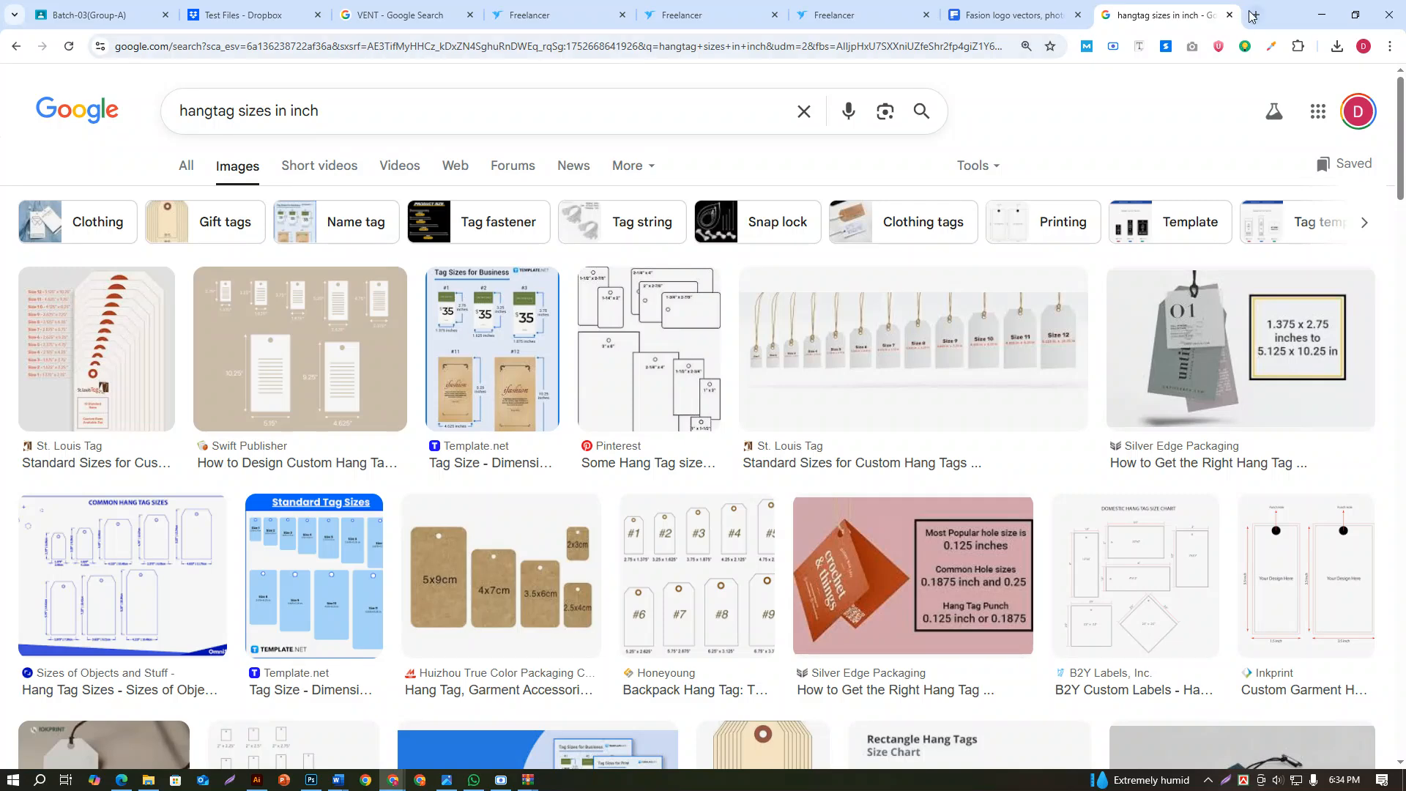
pyautogui.click(1252, 16)
pyautogui.write('f')
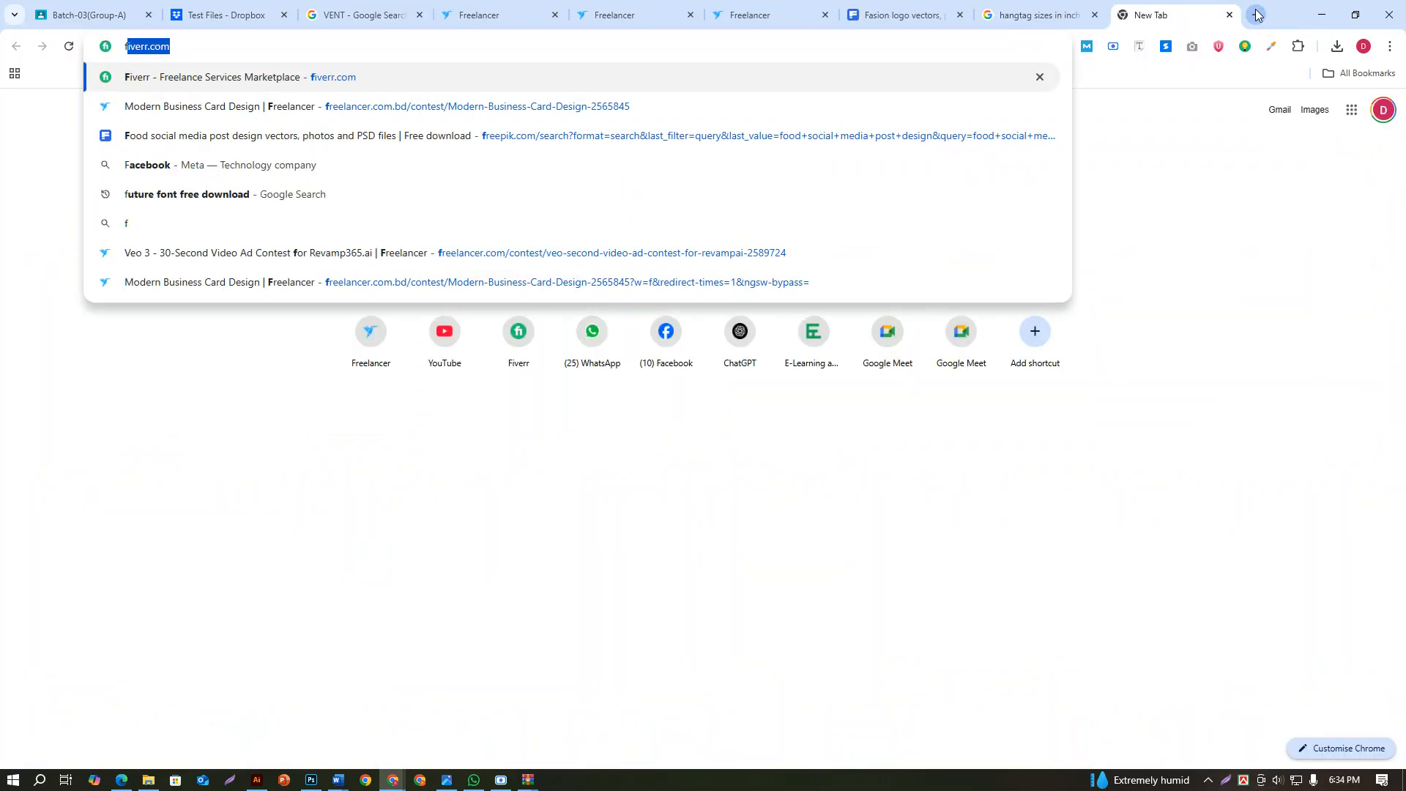
pyautogui.press('BackSpace')
pyautogui.press('BackSpace')
pyautogui.write('coc')
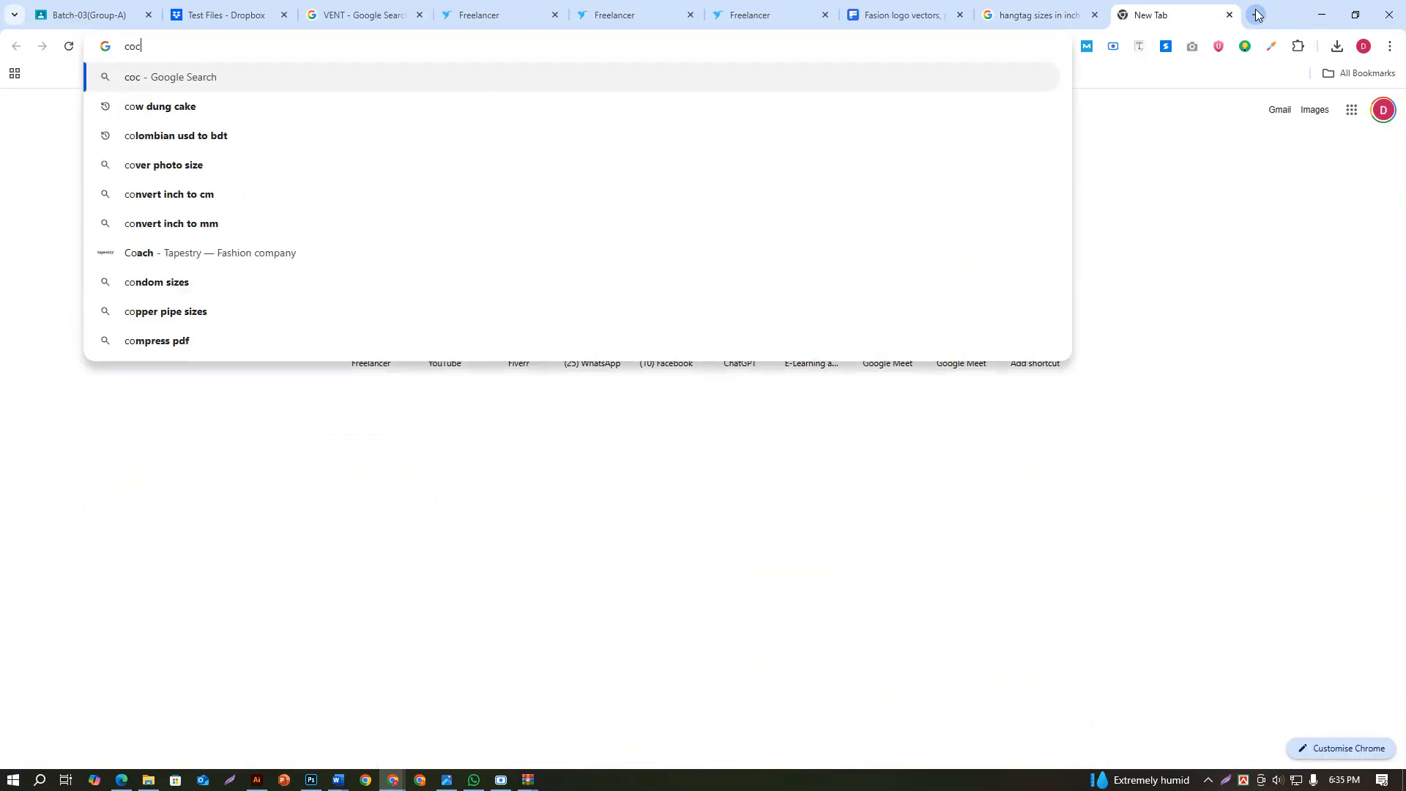
pyautogui.write('aco')
pyautogui.write('la fo')
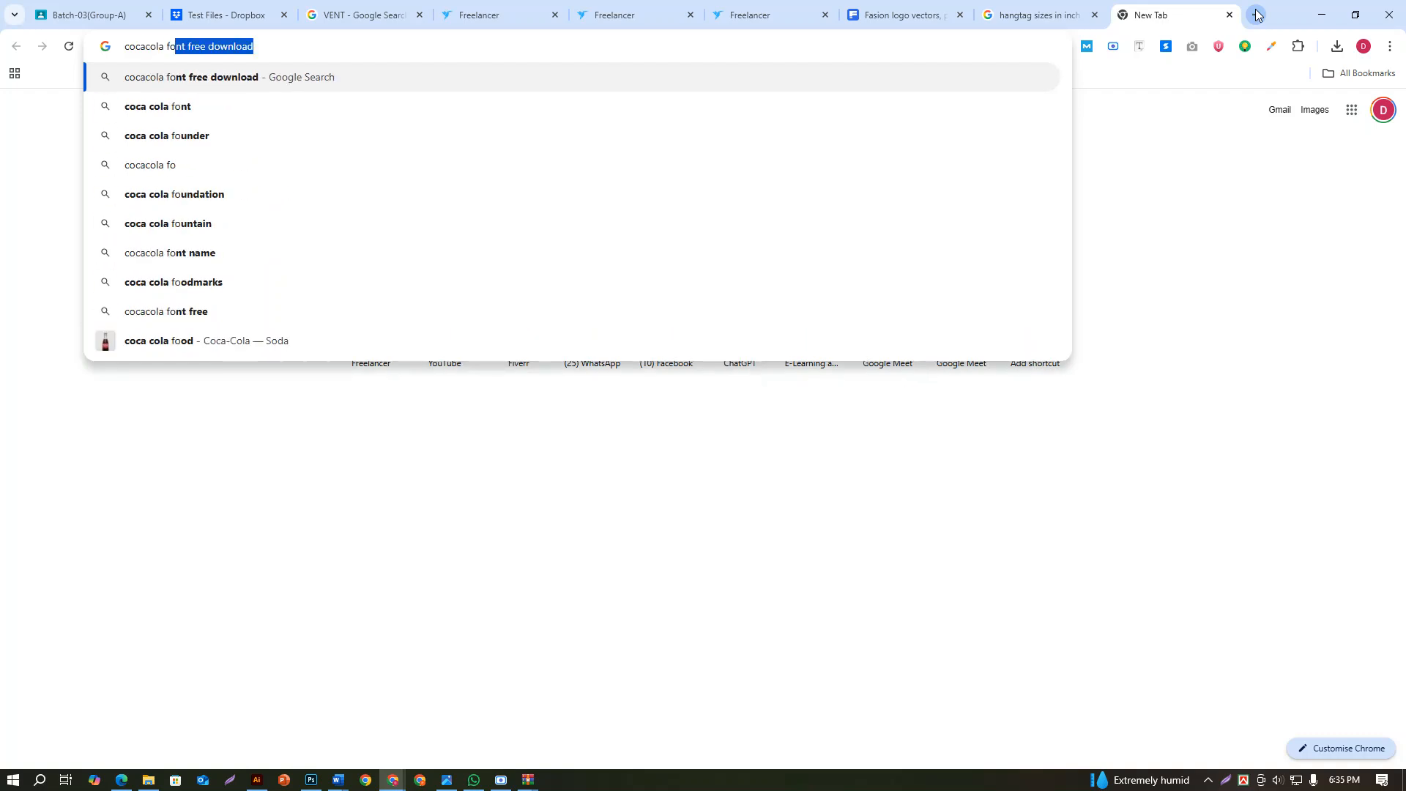
pyautogui.press('Return')
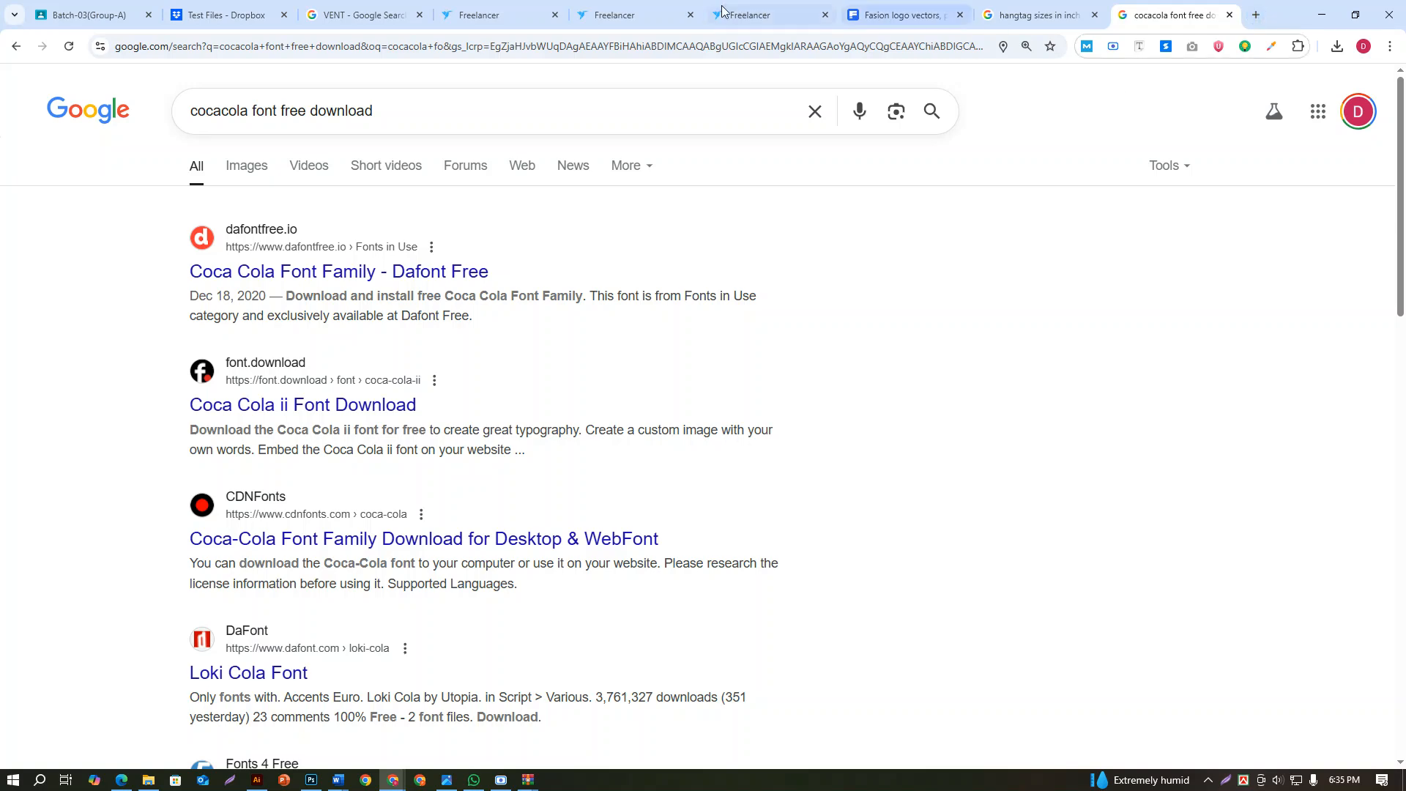
# Open the Coca Cola ii font page on font.download and download Deliverance (FREE PERSONAL USE) from its similar fonts, dismissing the ad
pyautogui.click(368, 407)
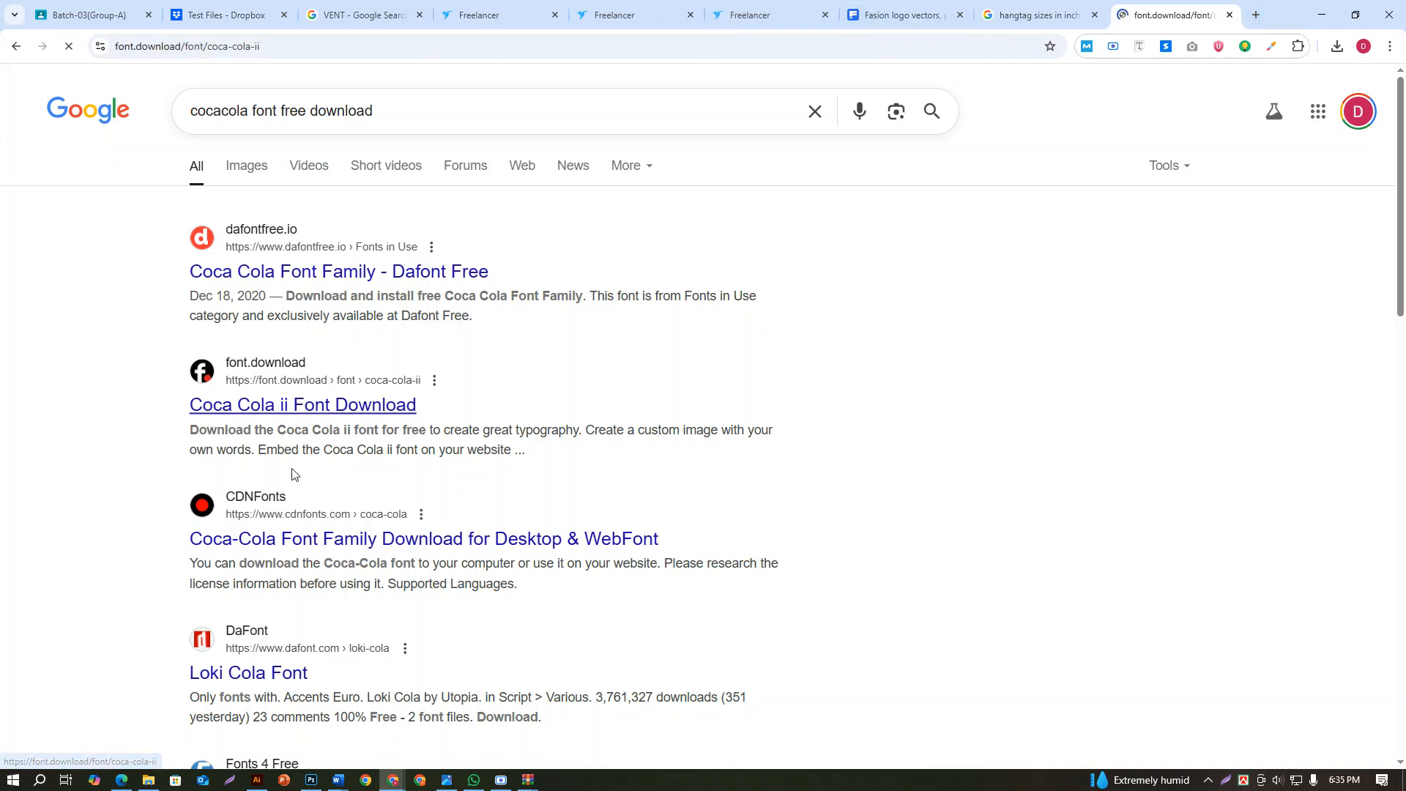
pyautogui.scroll(-3, 587, 406)
pyautogui.scroll(-1, 620, 410)
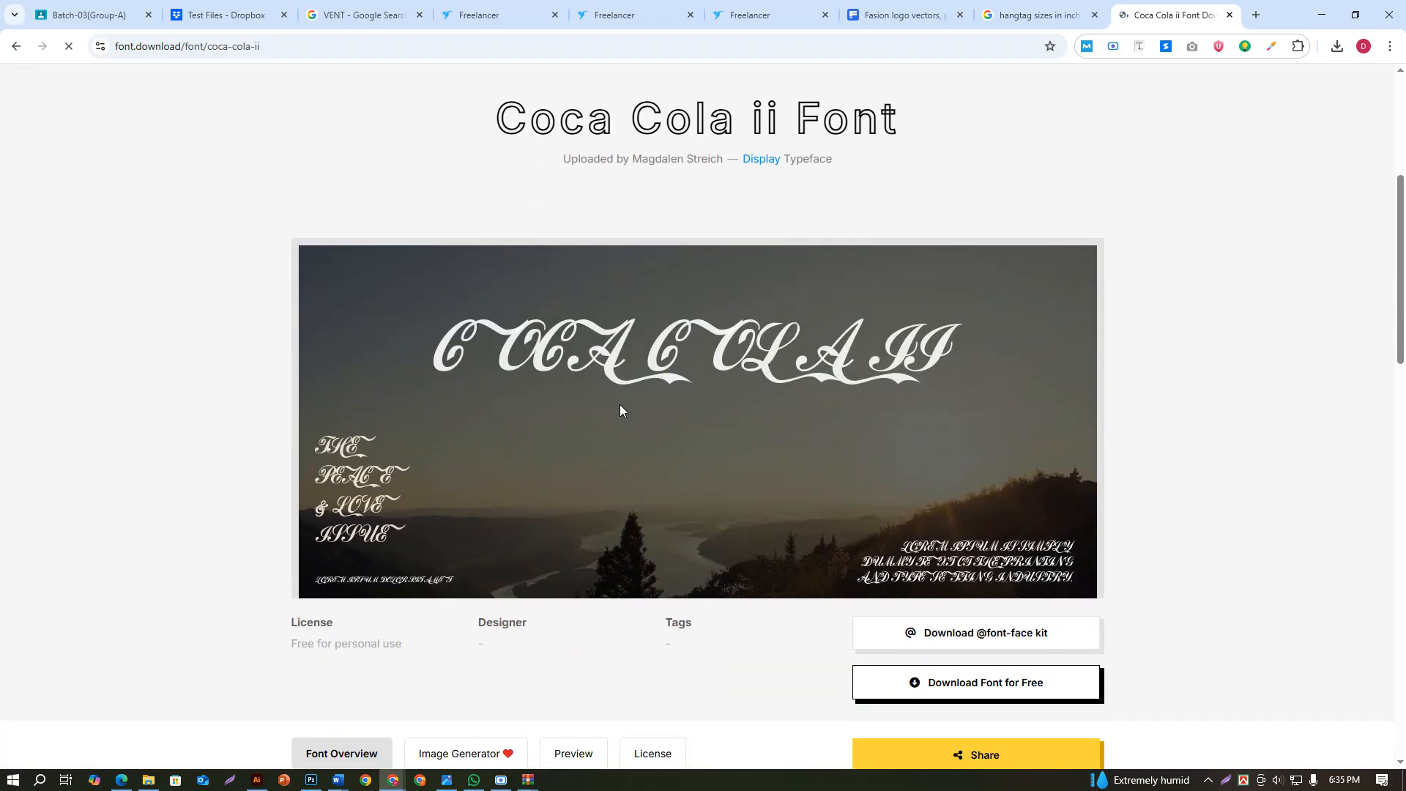
pyautogui.scroll(-5, 619, 410)
pyautogui.scroll(-2, 620, 410)
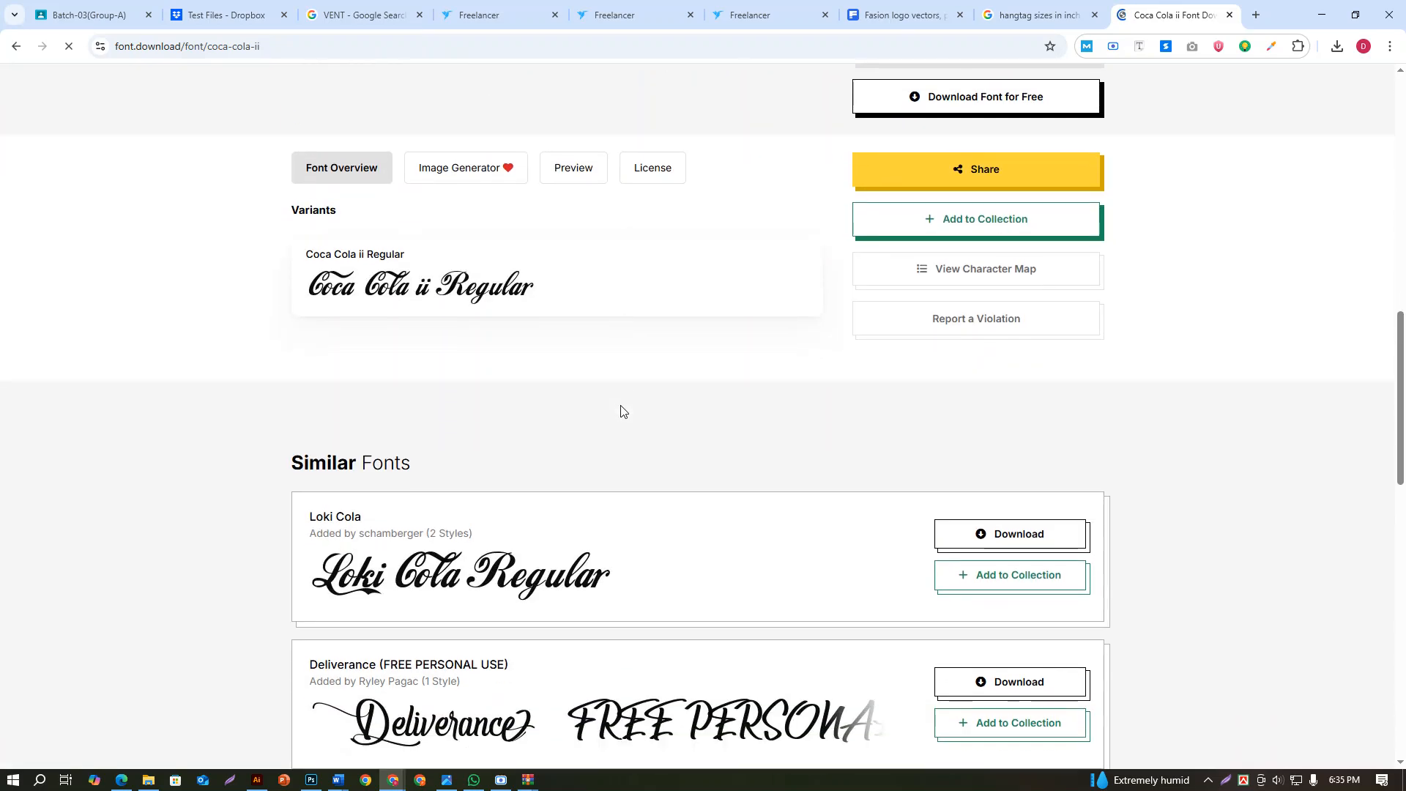
pyautogui.scroll(-3, 620, 412)
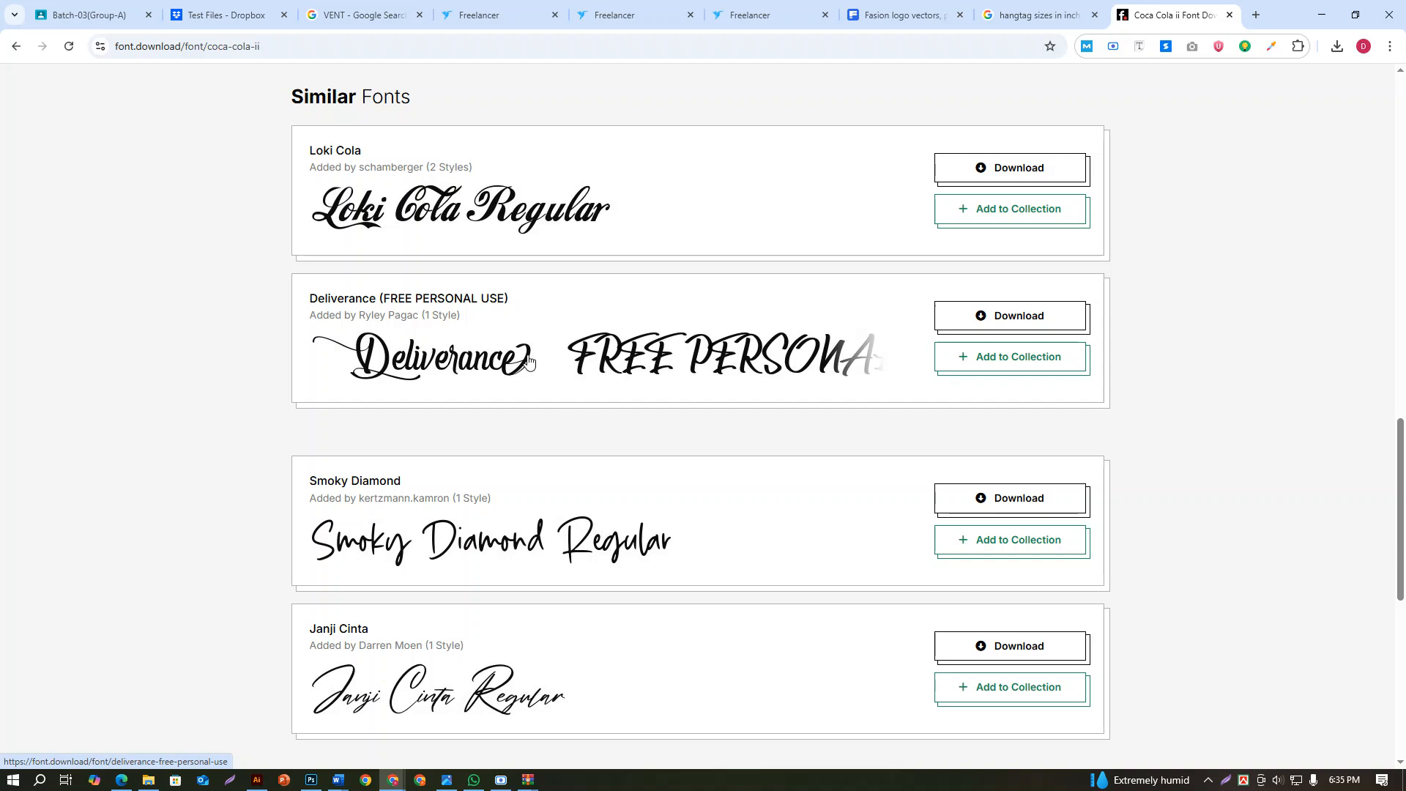
pyautogui.click(1009, 319)
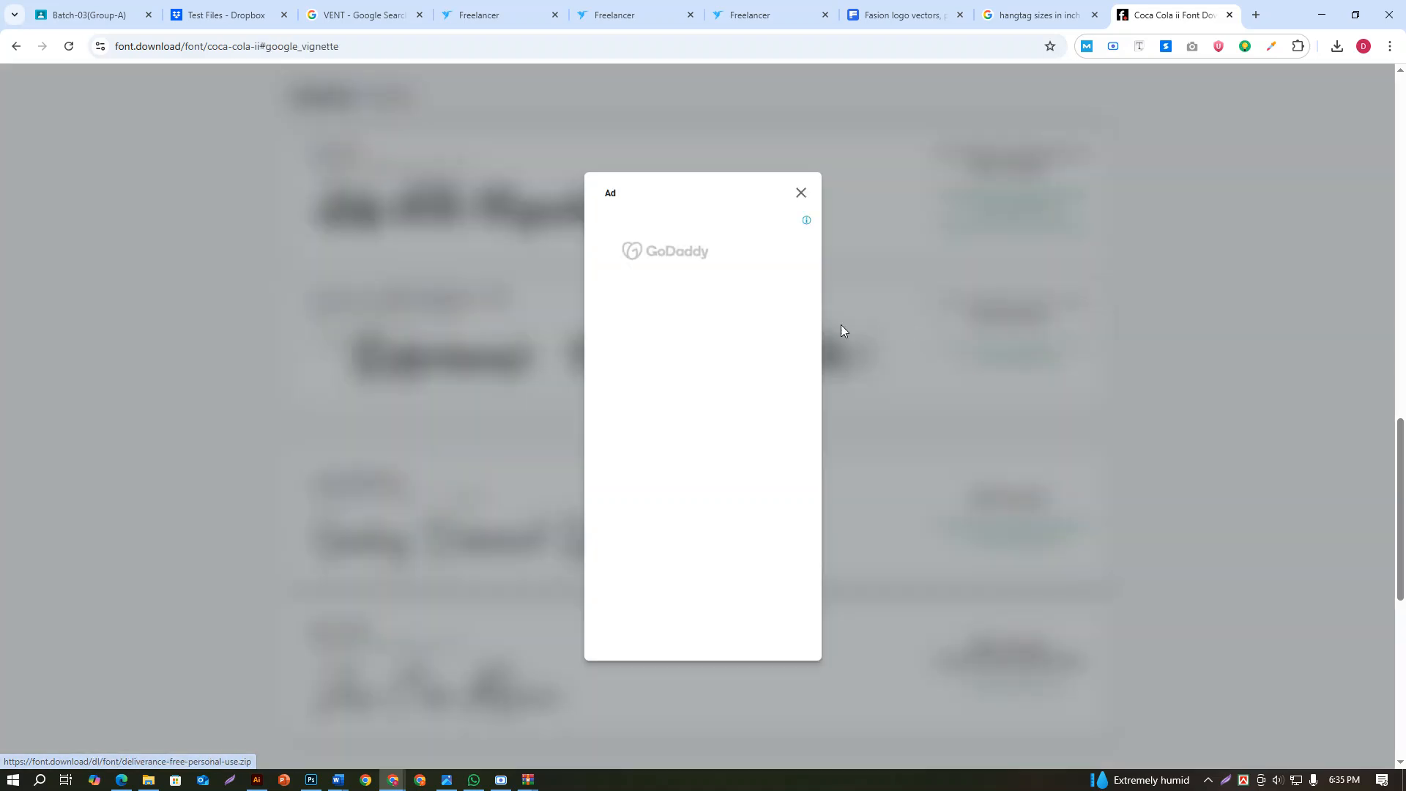
pyautogui.click(801, 192)
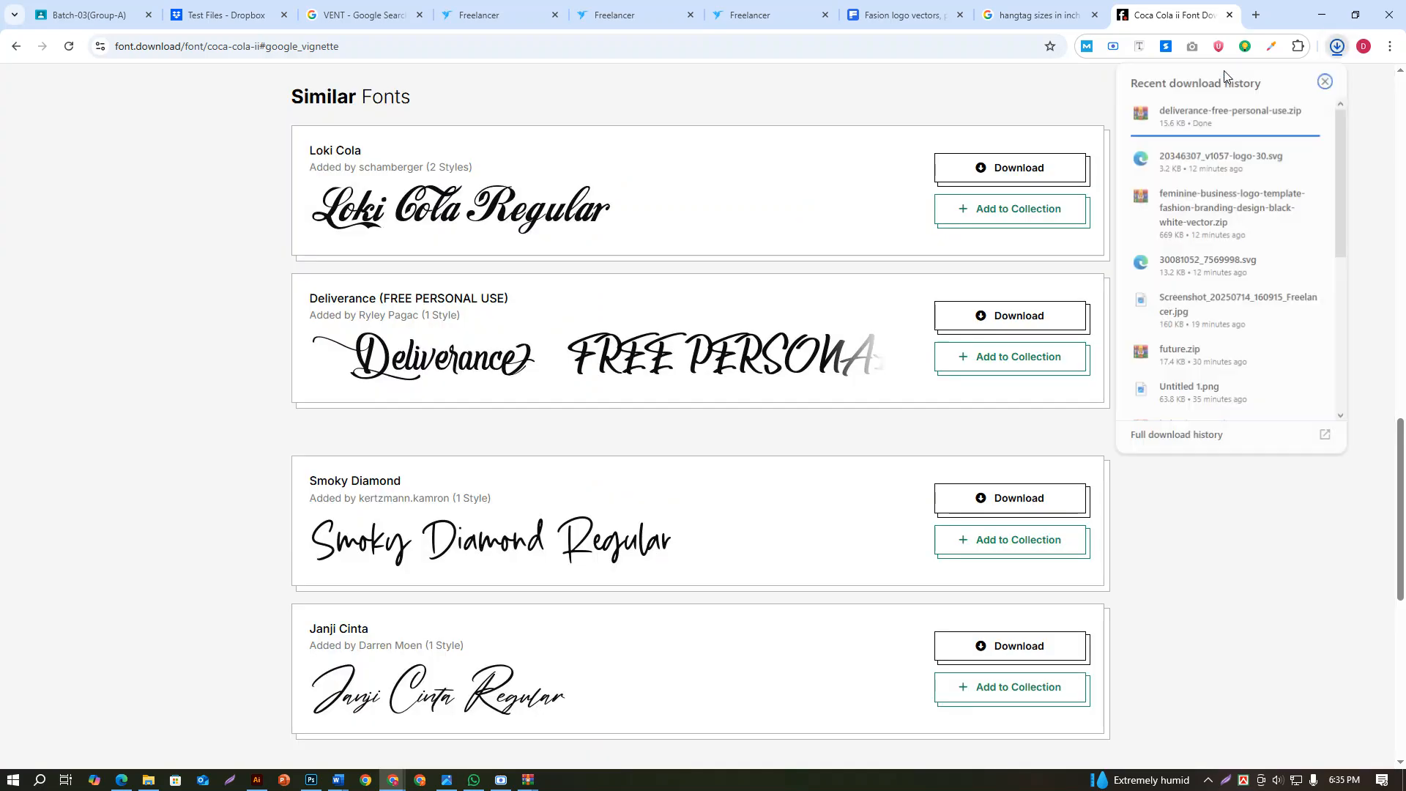
# Open the downloaded deliverance-free-personal-use.zip, install its TrueType font, and close the font preview and archive
pyautogui.click(1194, 112)
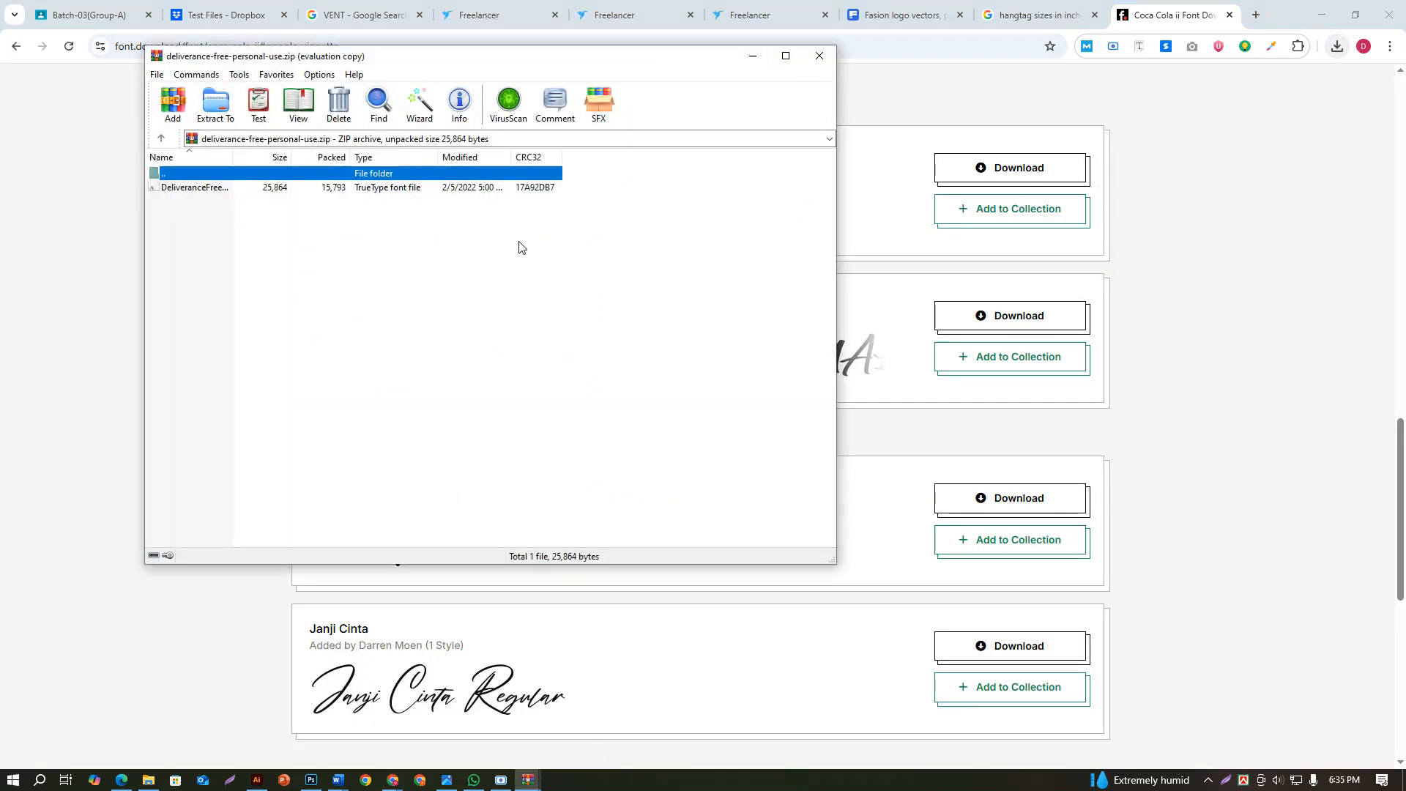
pyautogui.doubleClick(326, 180)
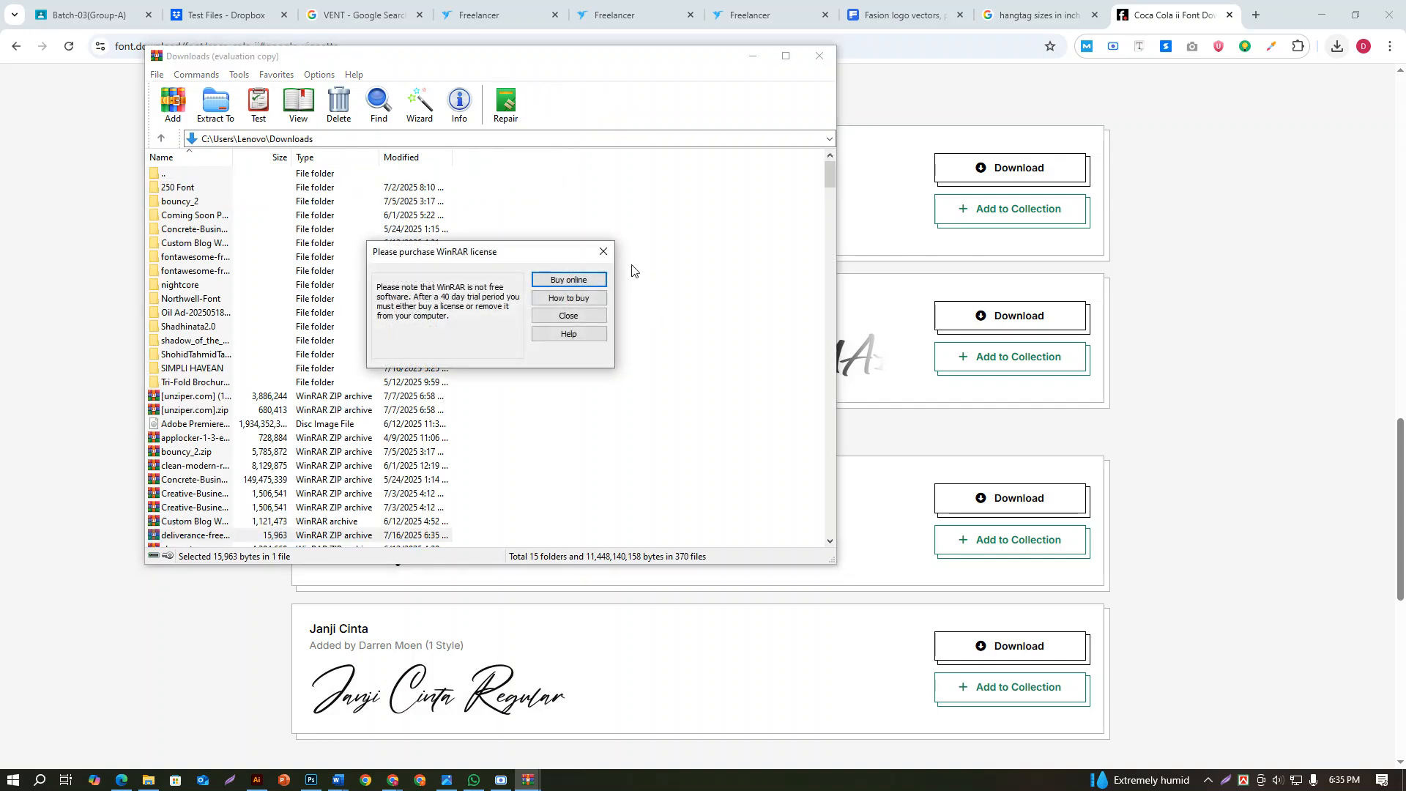
pyautogui.click(602, 252)
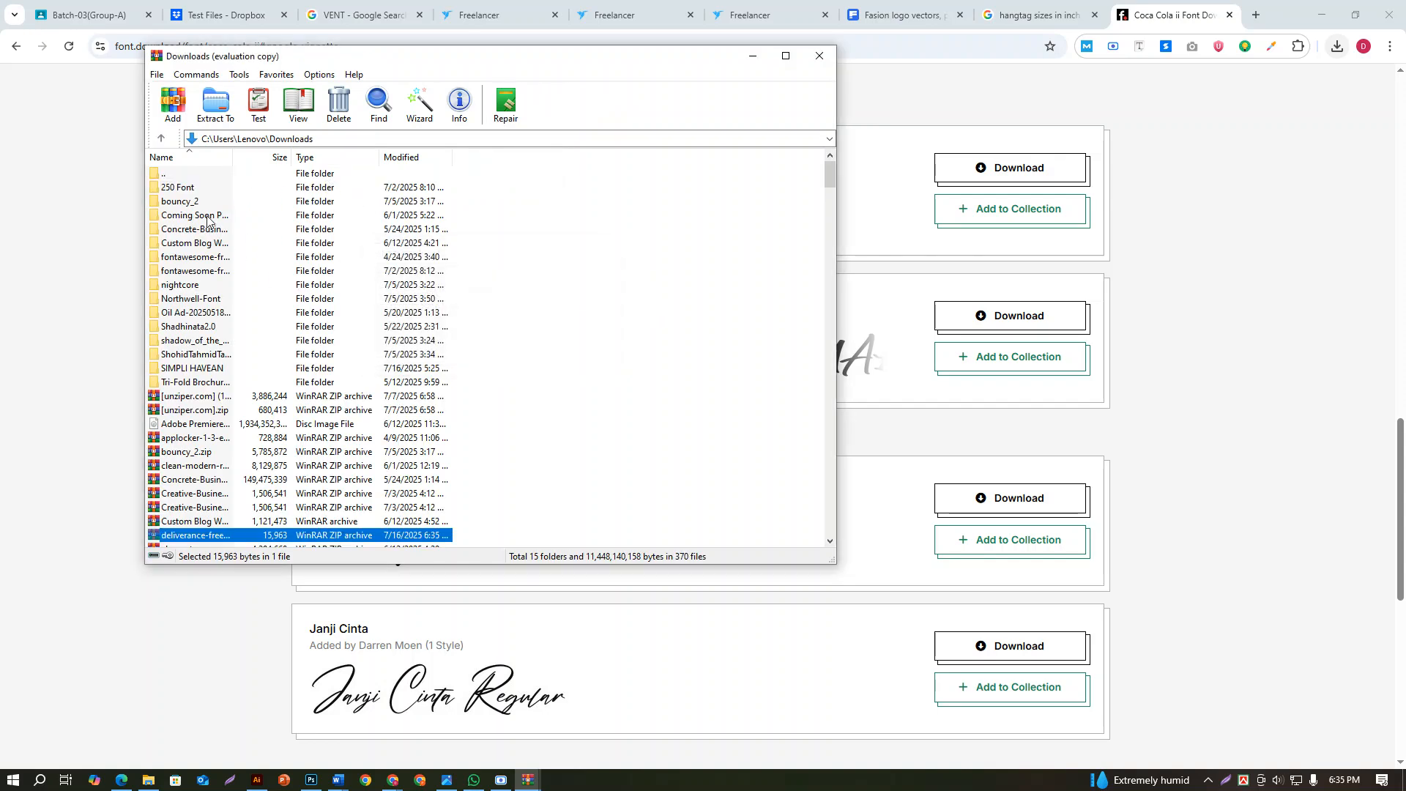
pyautogui.doubleClick(195, 535)
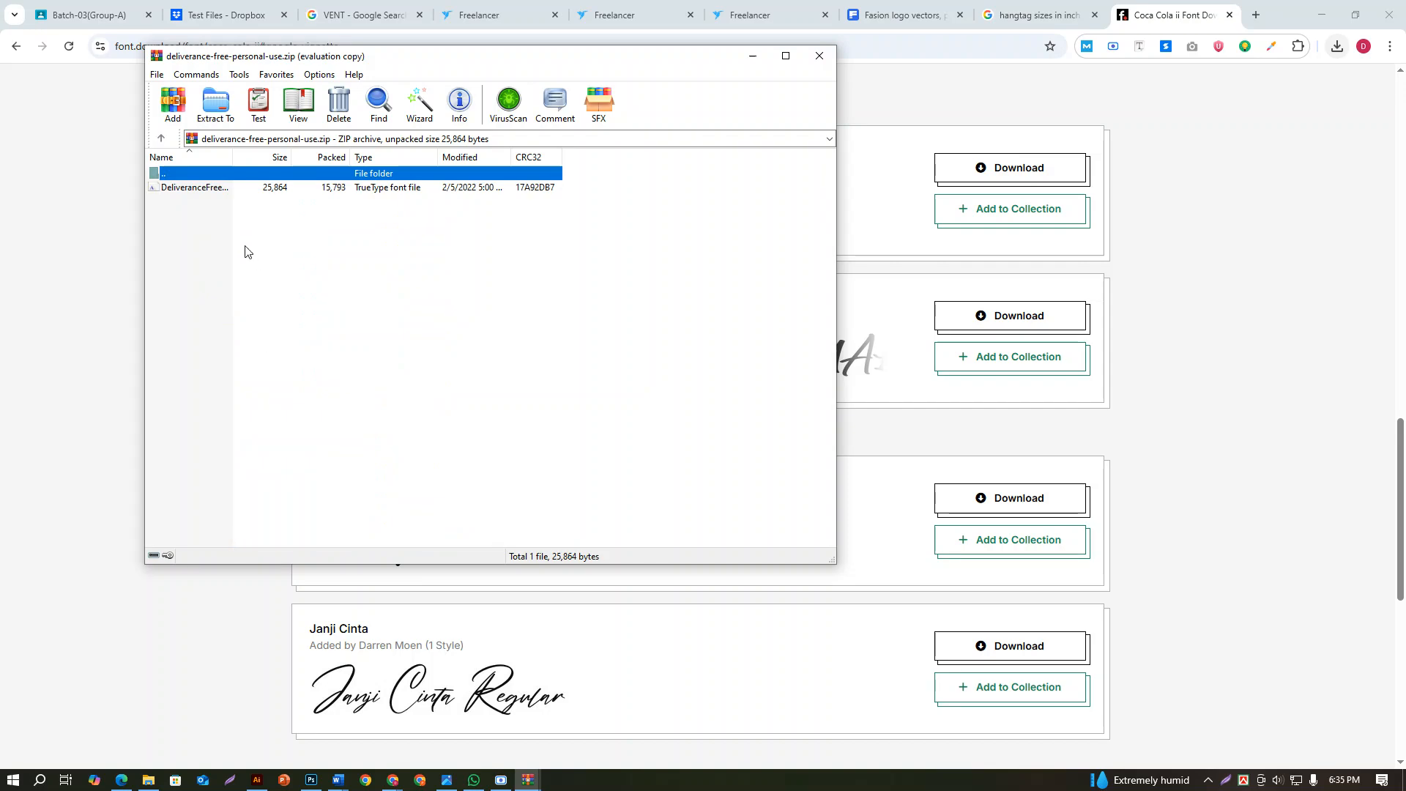
pyautogui.doubleClick(213, 188)
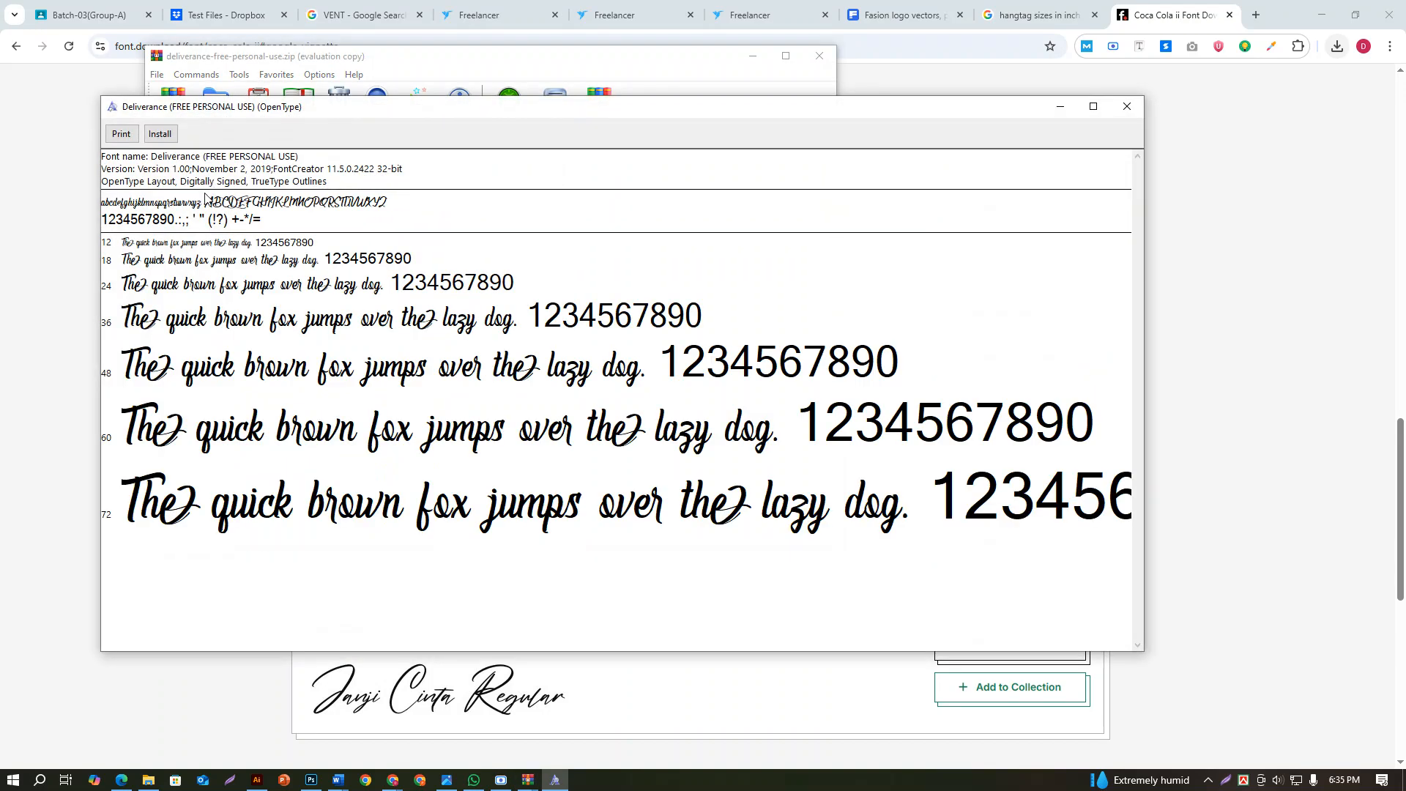
pyautogui.click(163, 133)
pyautogui.click(1127, 105)
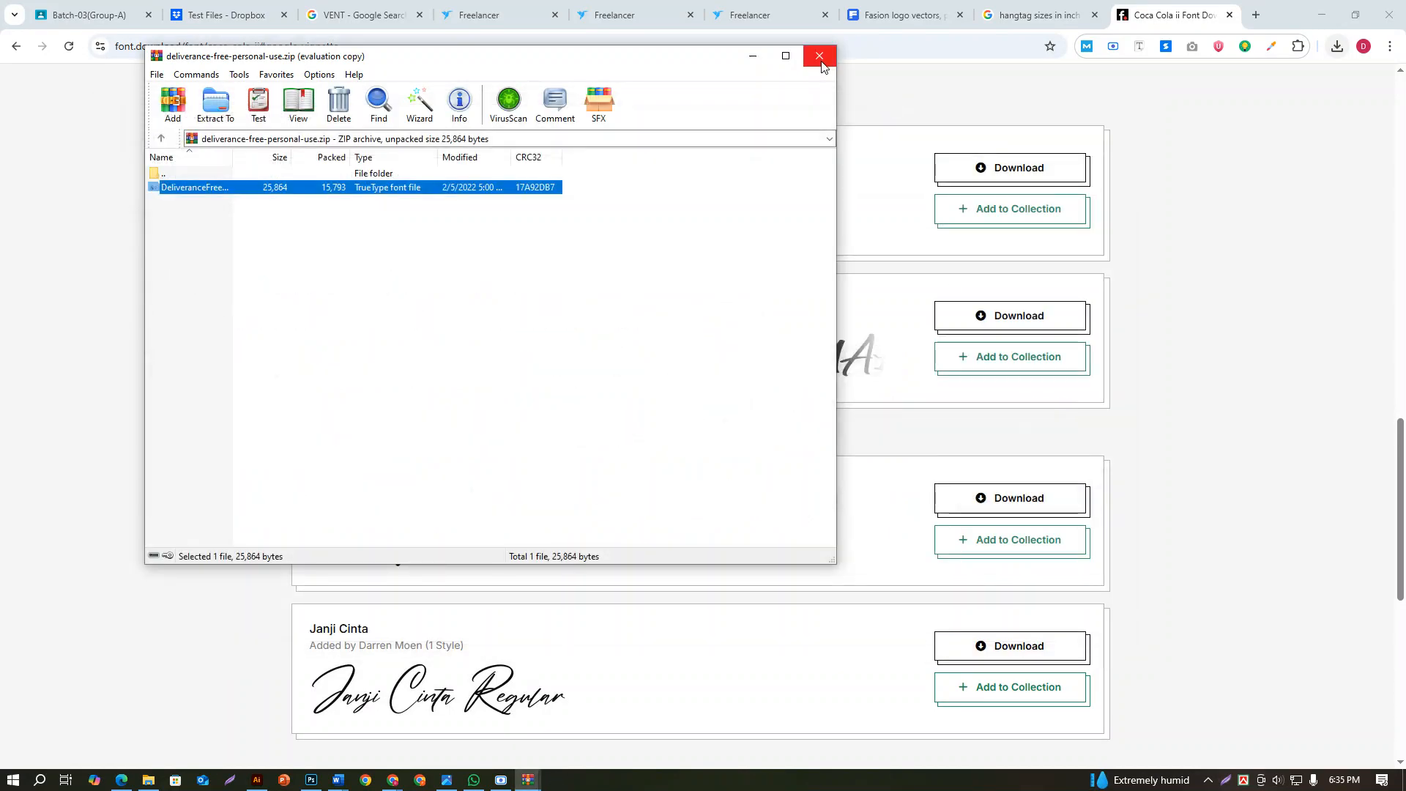
pyautogui.click(821, 66)
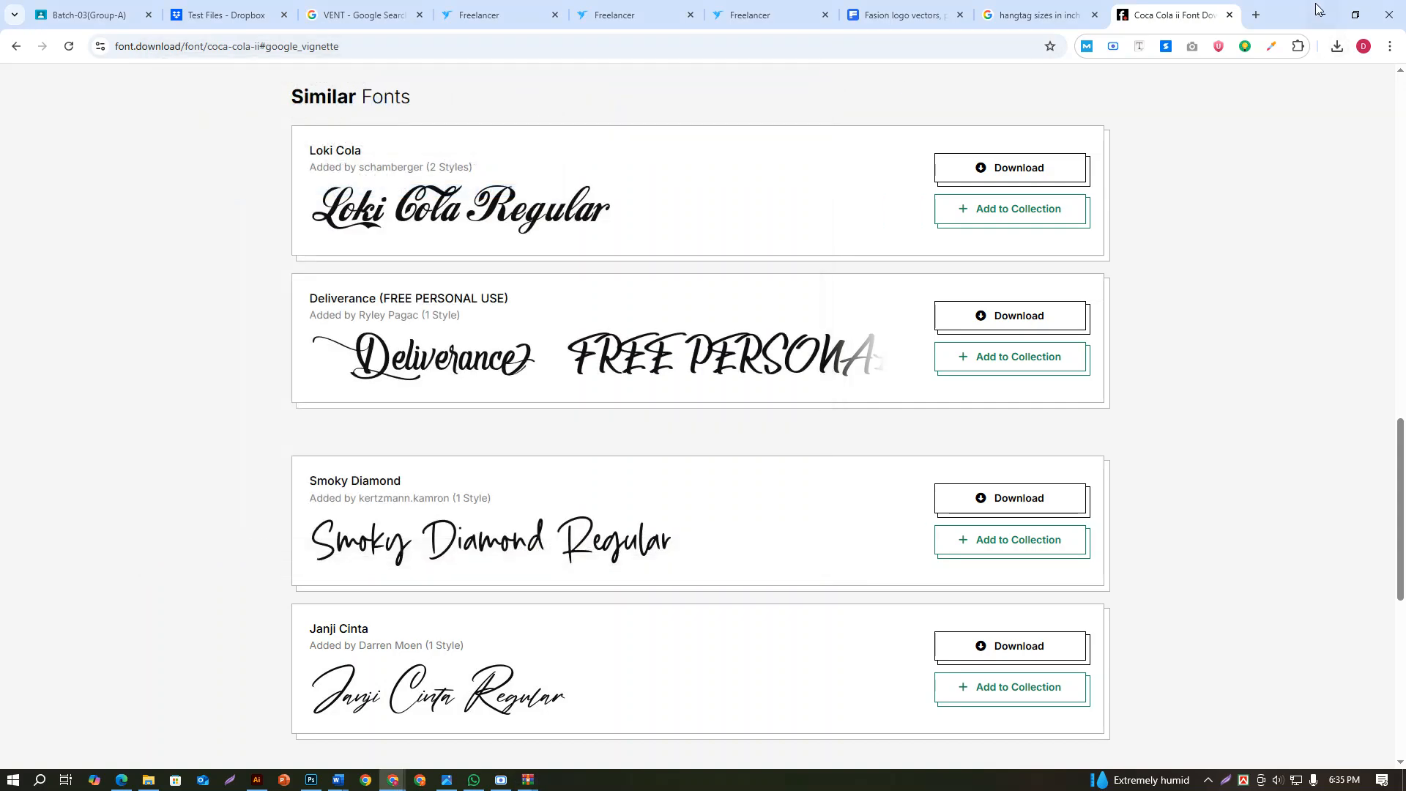
# Return to Illustrator and set the placeholder text's font to Deliverance (FREE PERSONAL USE)
pyautogui.click(1322, 13)
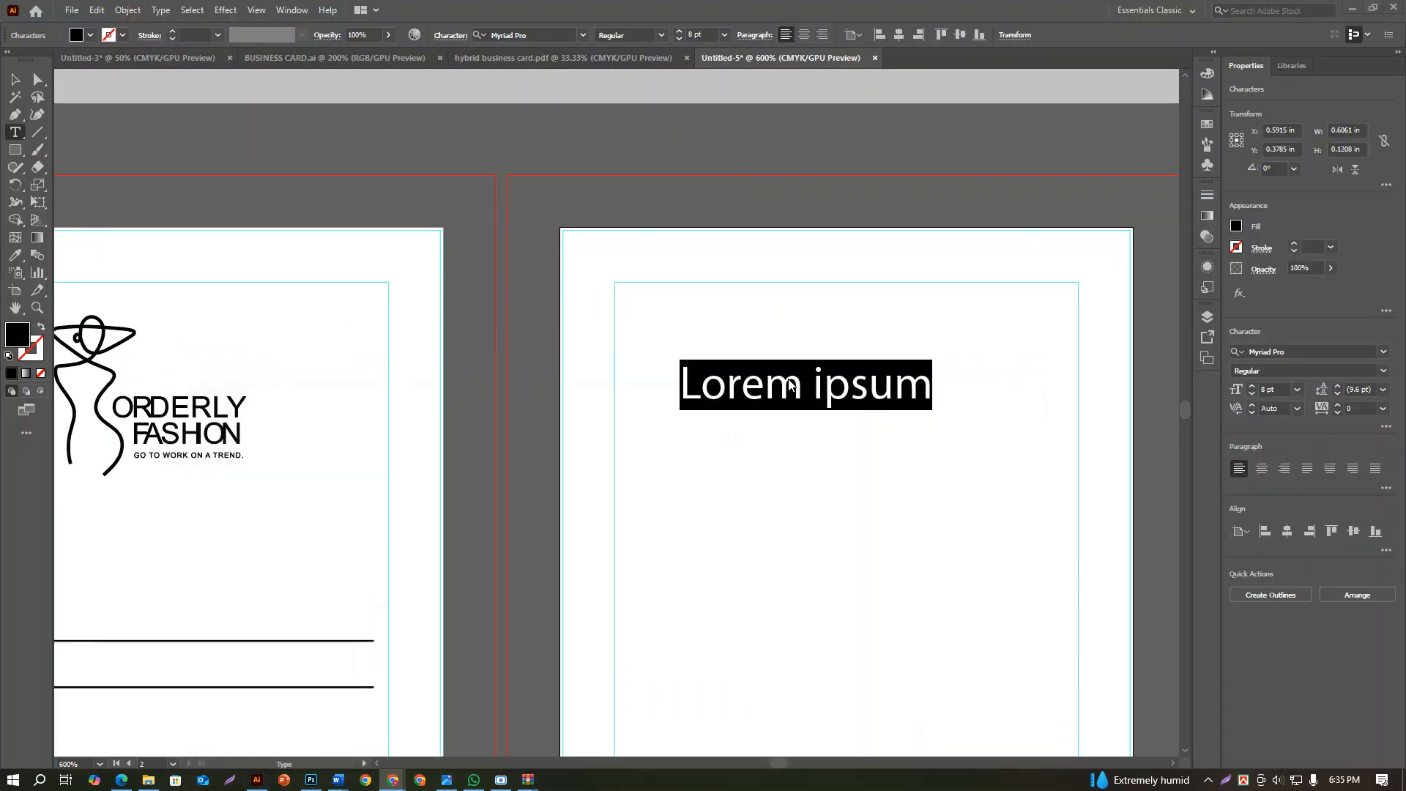
pyautogui.click(1293, 352)
pyautogui.write('deli')
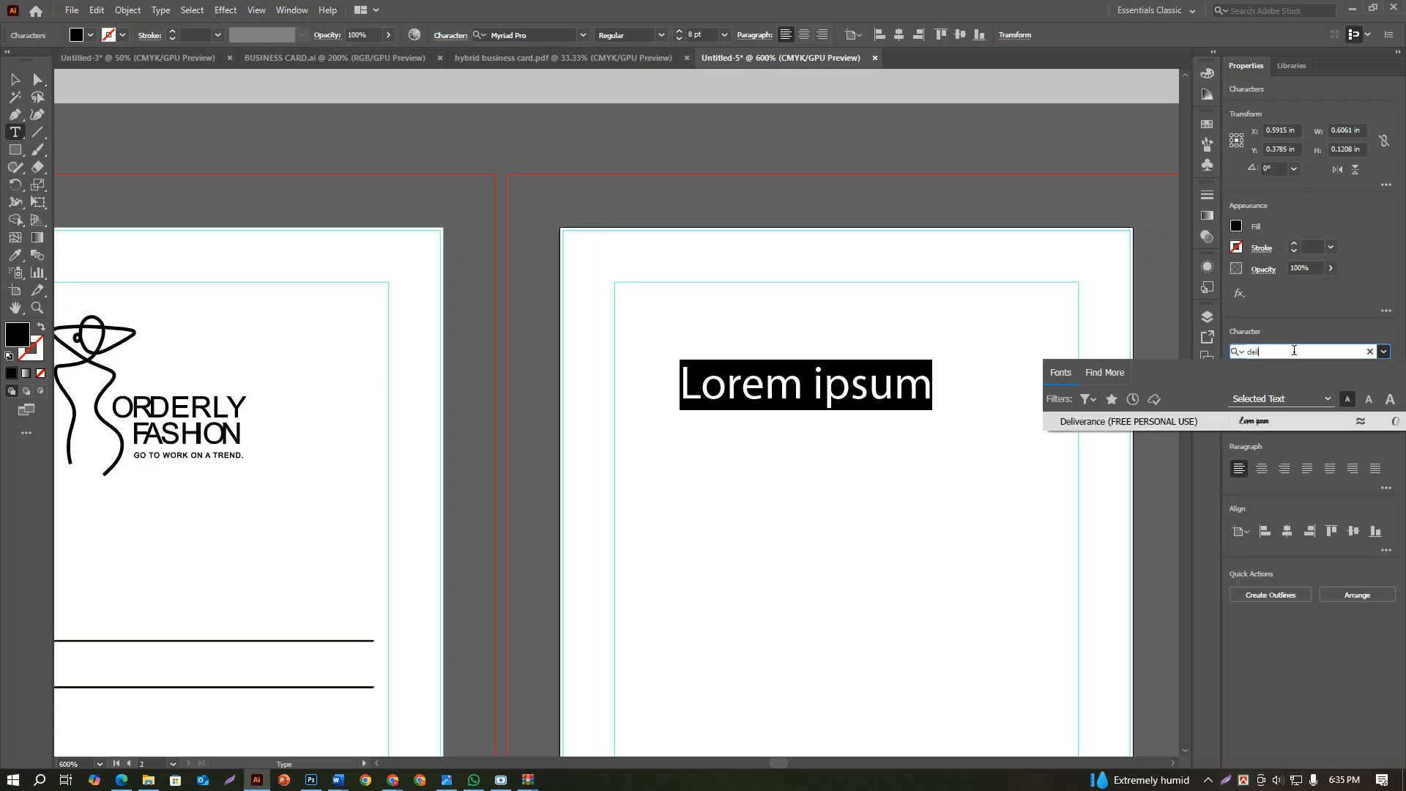
pyautogui.click(1227, 423)
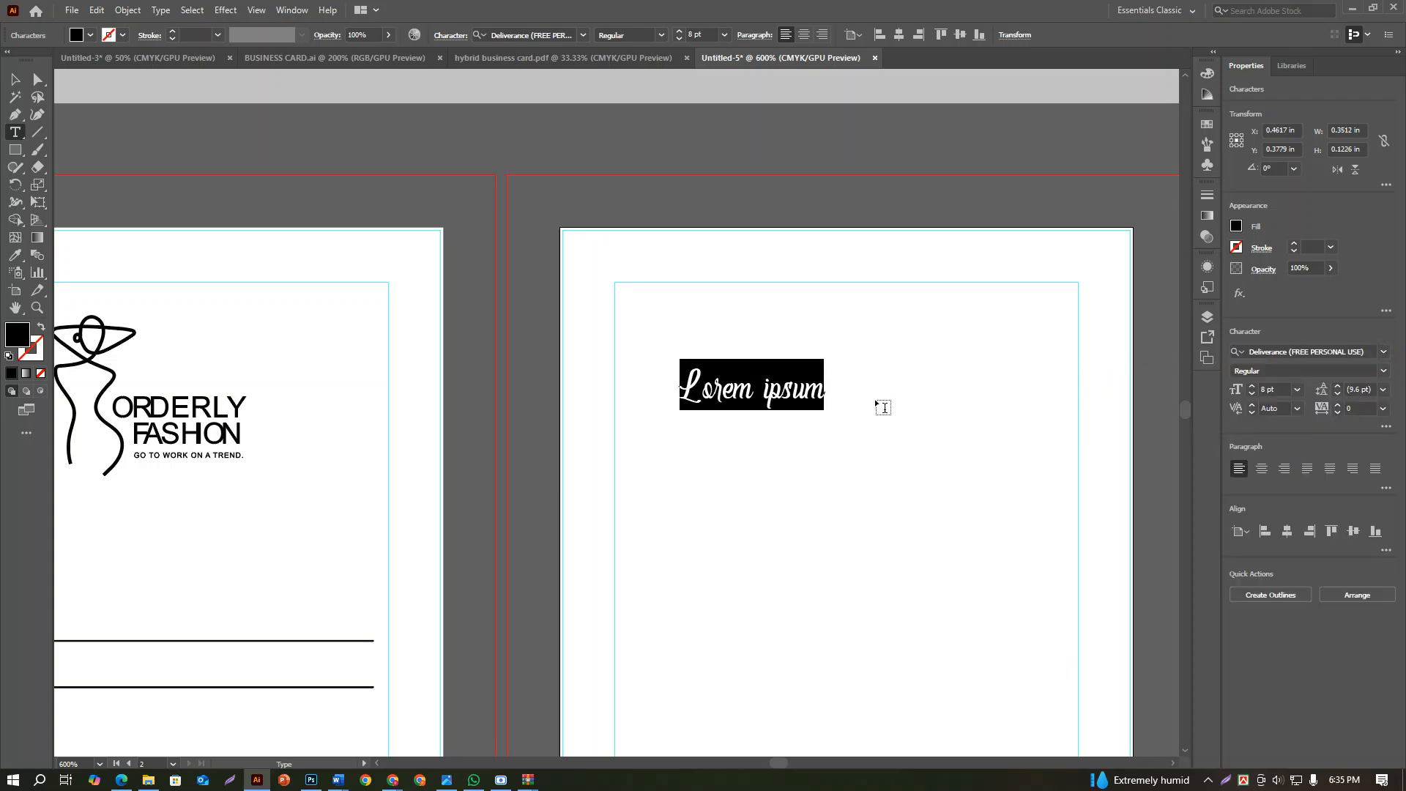
# Replace the placeholder text on the back artboard with "Sprsial", following the reference tag's script lettering
pyautogui.click(818, 386)
pyautogui.moveTo(823, 386); pyautogui.dragTo(702, 394)
pyautogui.scroll(-3, 702, 393)
pyautogui.scroll(2, 748, 350)
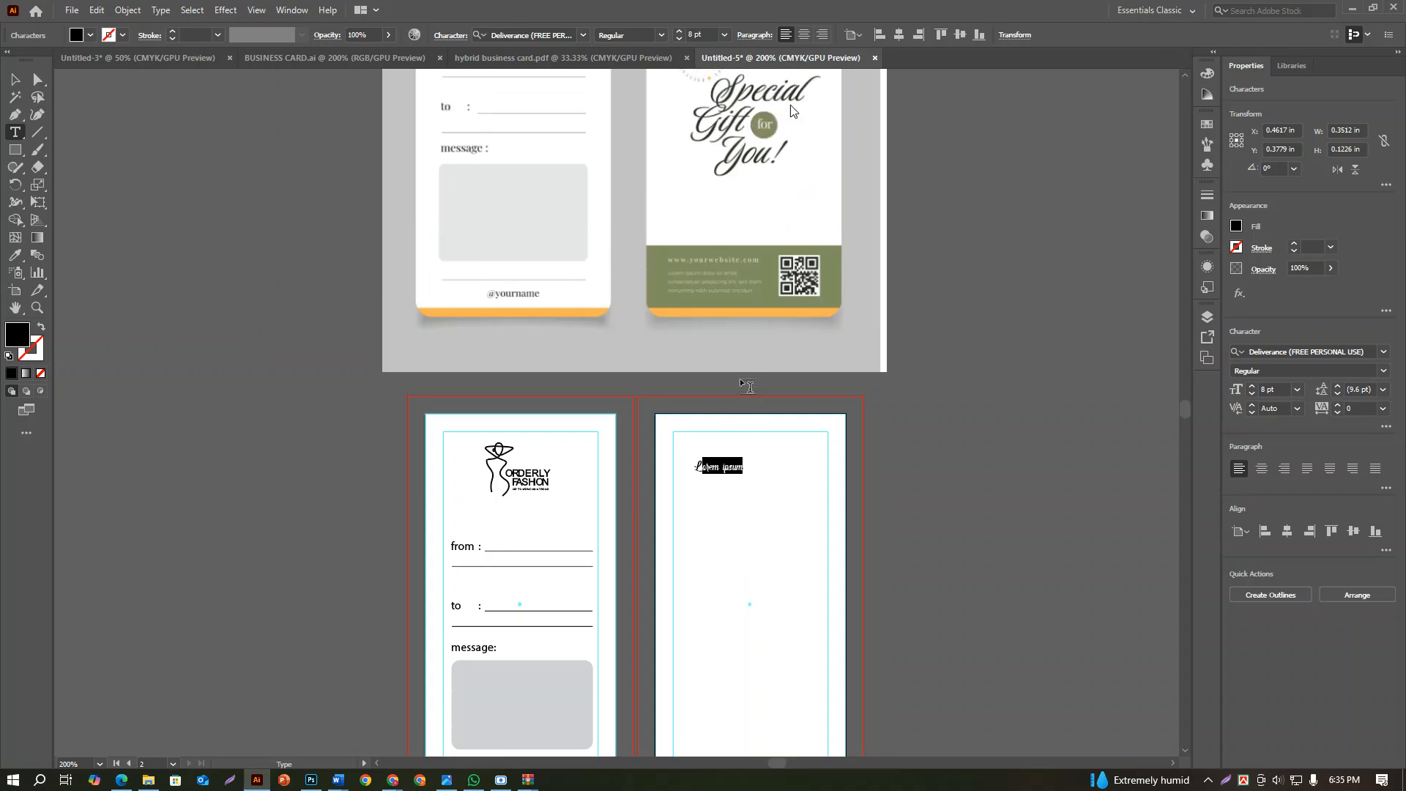
pyautogui.press('BackSpace')
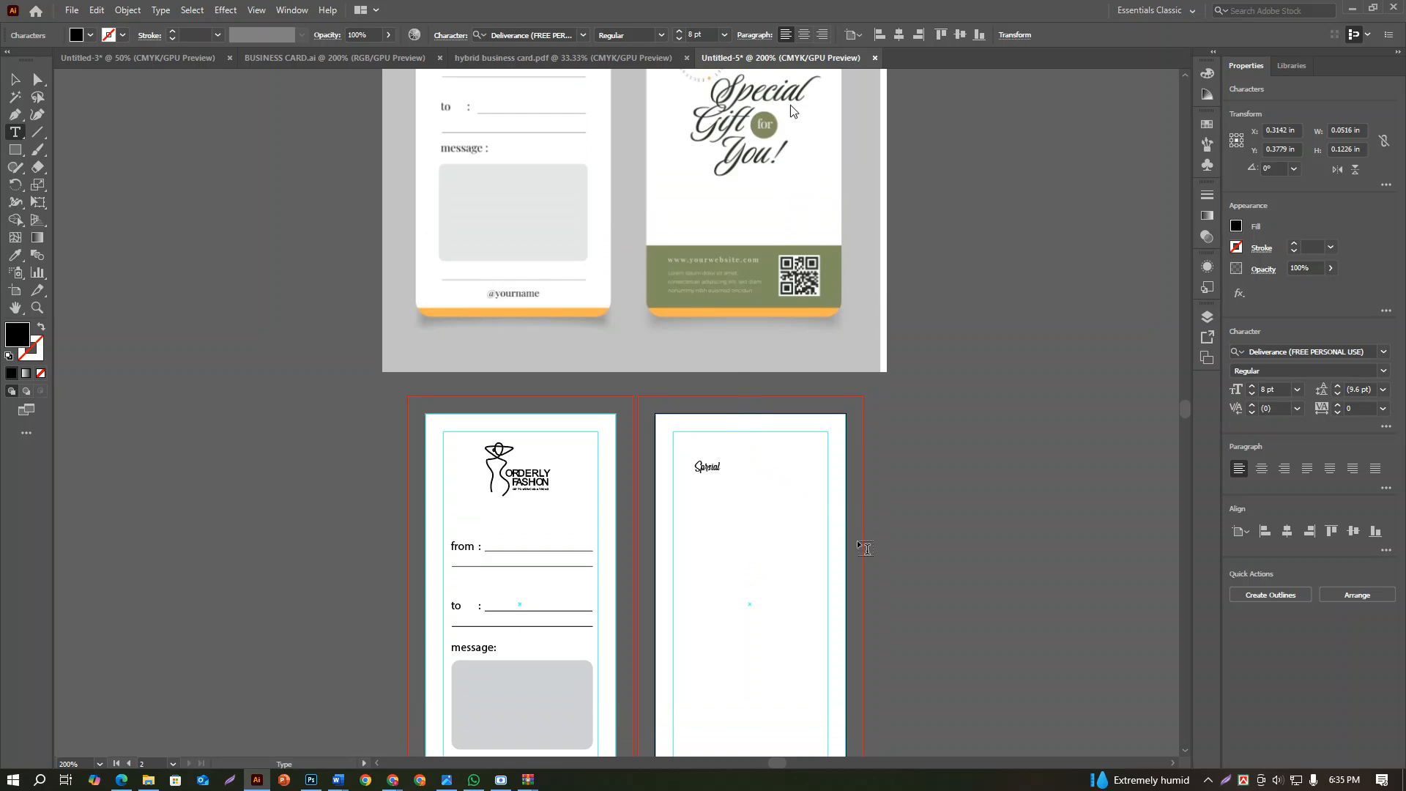
# Set the "Sprsial" text to 21 pt, move it down to about Y 0.67 in on the back artboard, and deselect it
pyautogui.click(22, 77)
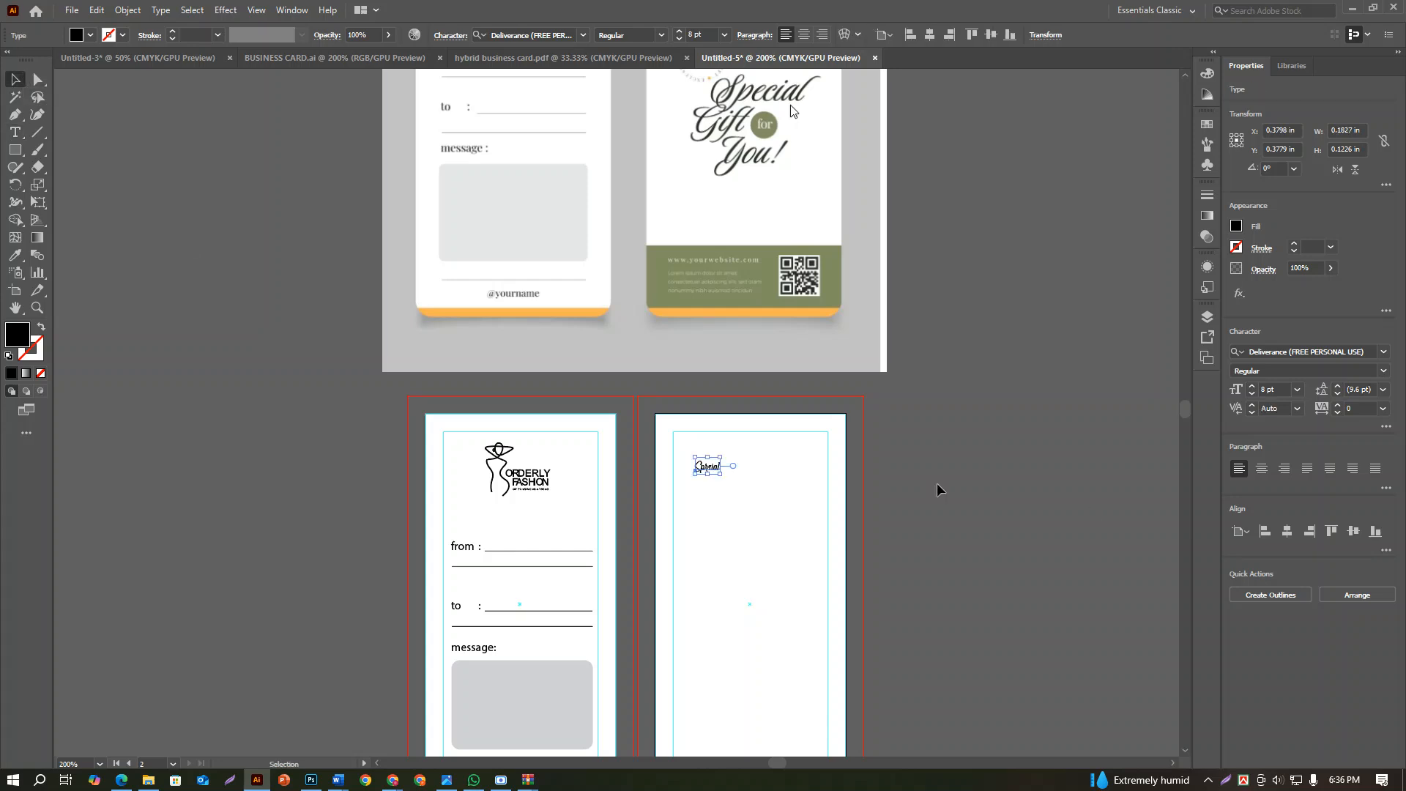
pyautogui.click(1297, 391)
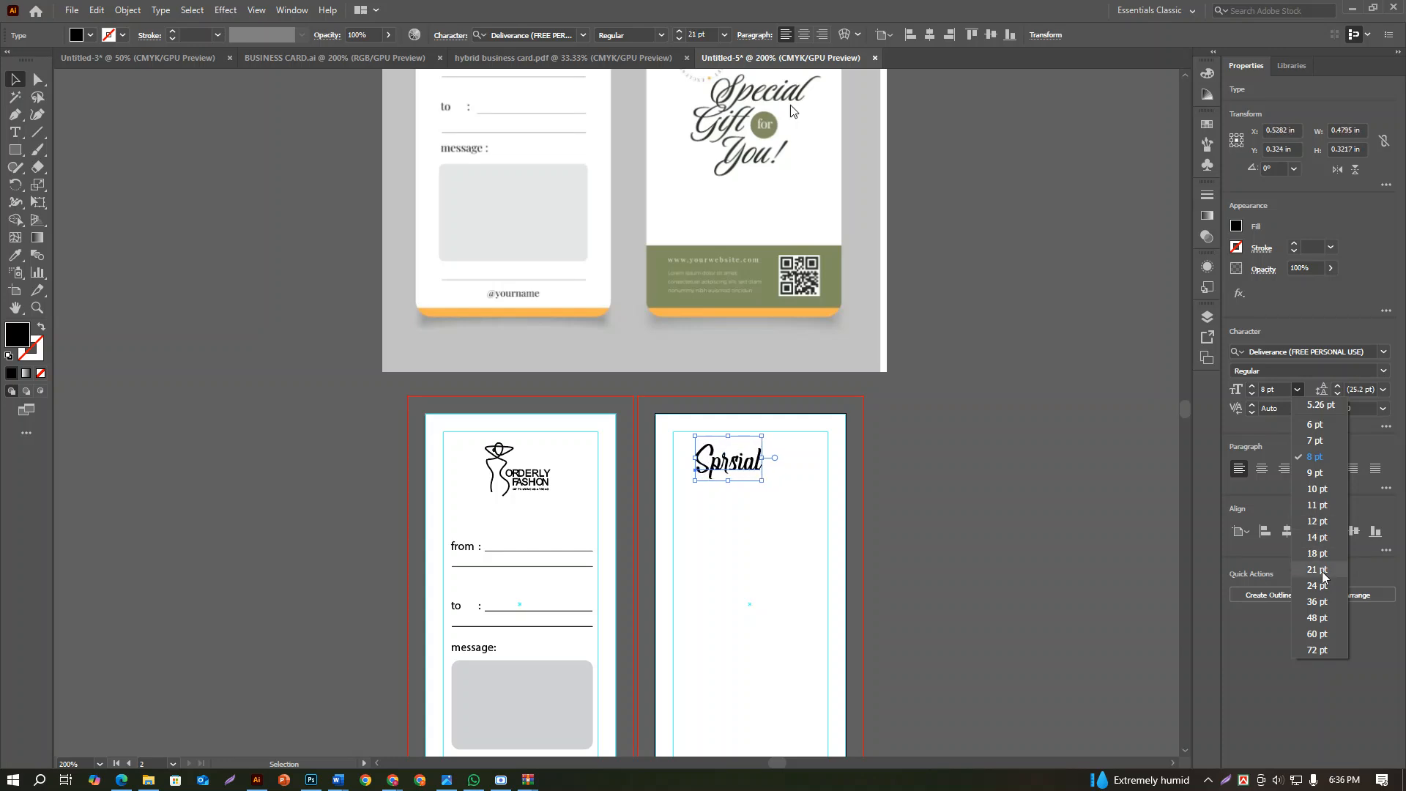
pyautogui.click(1318, 569)
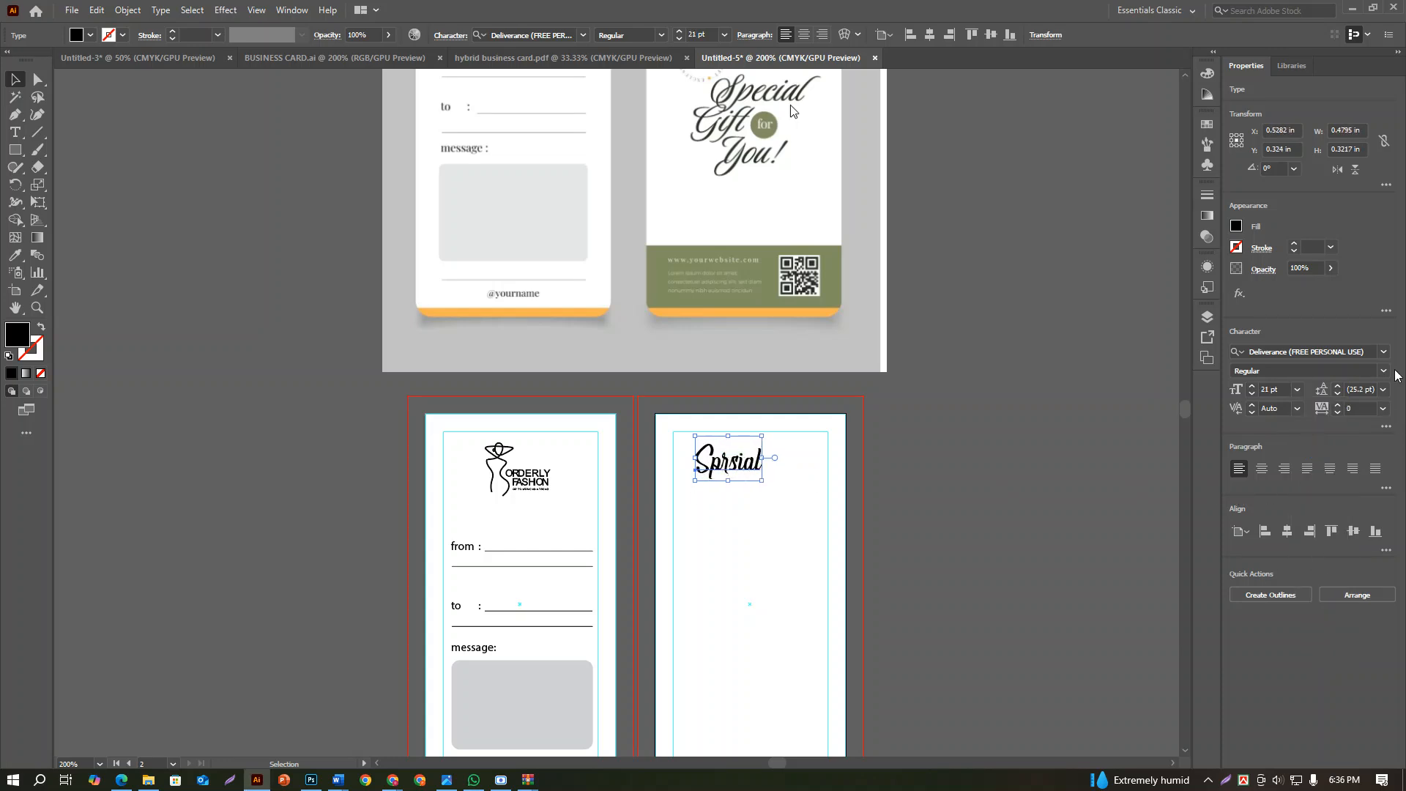
pyautogui.scroll(3, 688, 505)
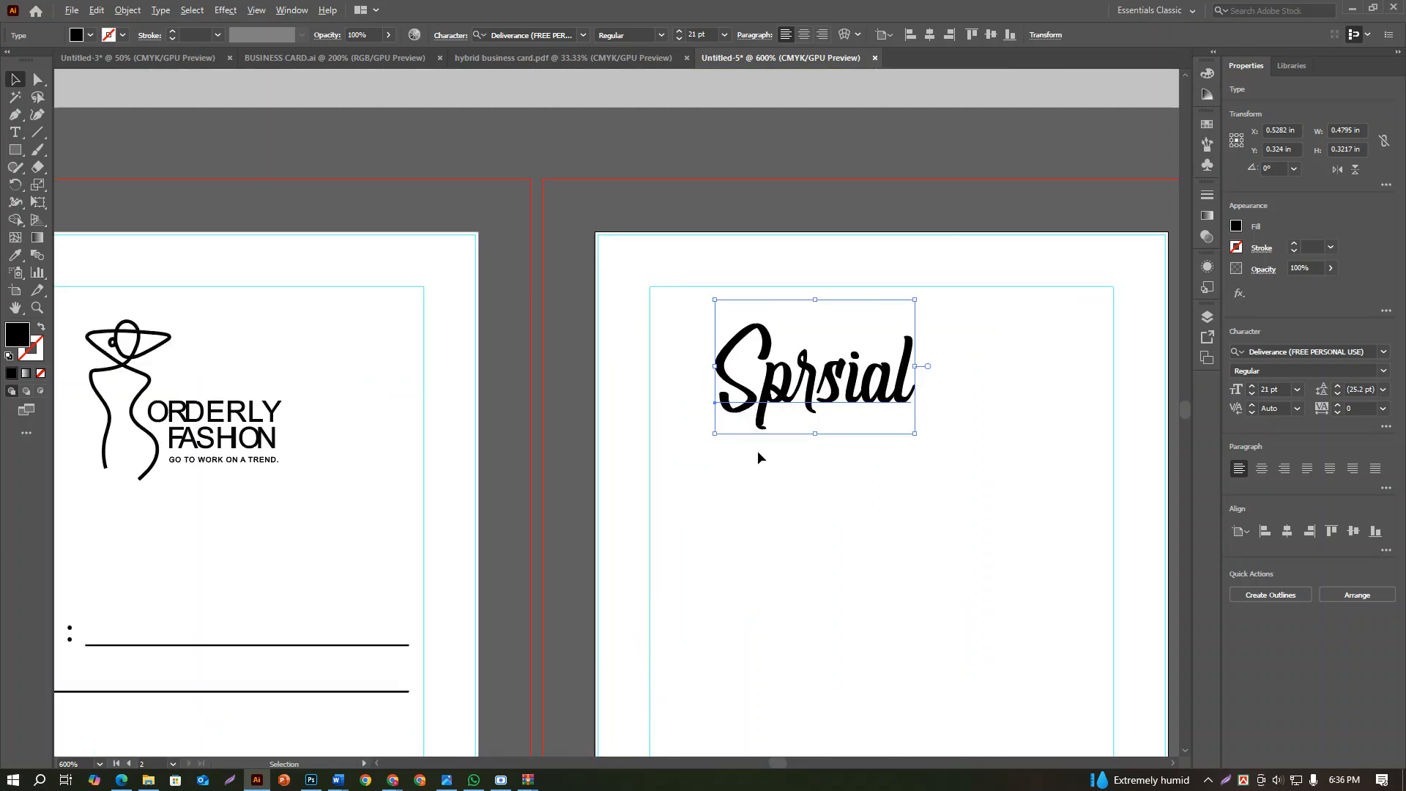
pyautogui.moveTo(801, 408); pyautogui.dragTo(806, 553)
pyautogui.scroll(-4, 805, 556)
pyautogui.click(810, 613)
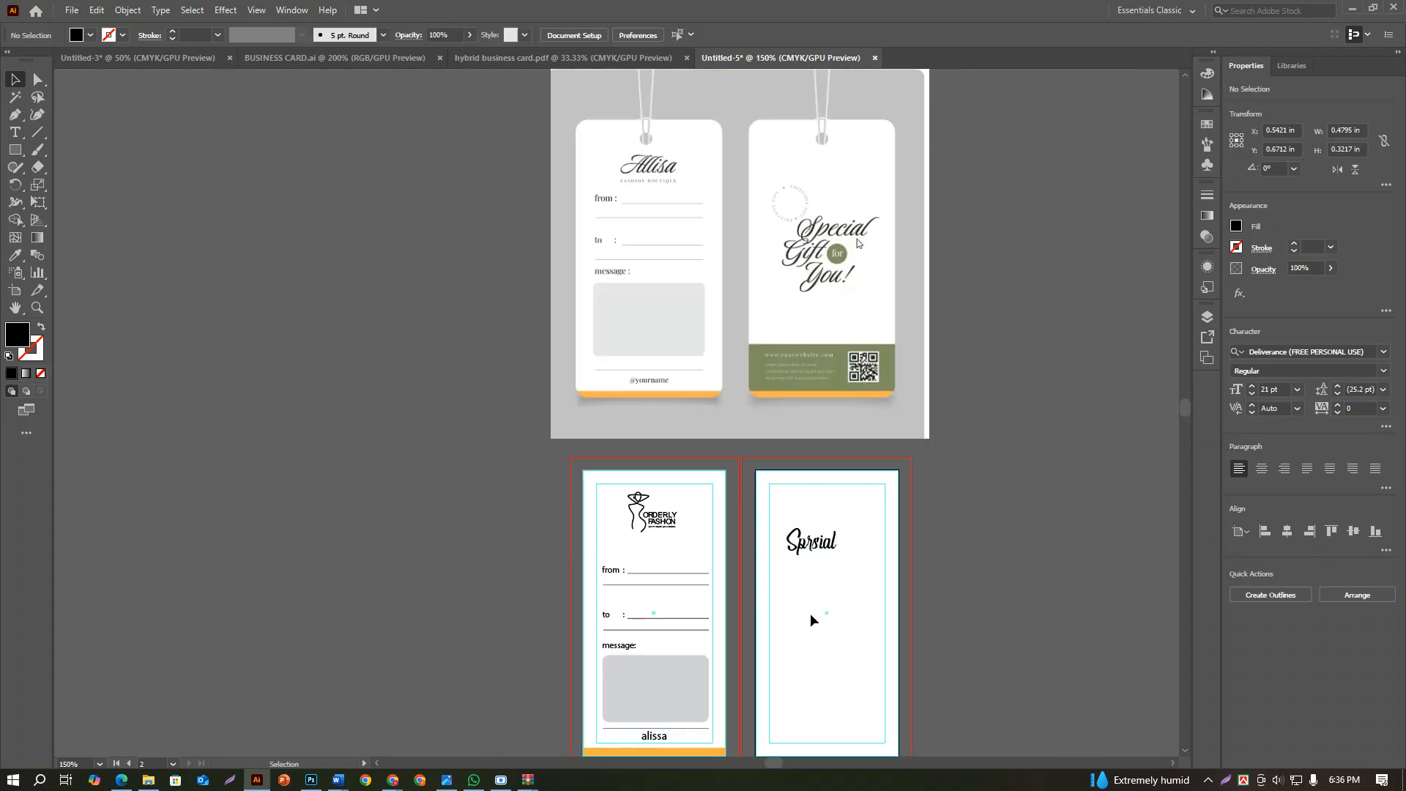
# Duplicate the "Sprsial" text directly below the original and change the copy's wording to "Gifr"
pyautogui.scroll(5, 806, 601)
pyautogui.moveTo(853, 432); pyautogui.dragTo(641, 599)
pyautogui.doubleClick(867, 533)
pyautogui.press('BackSpace')
pyautogui.press('Delete')
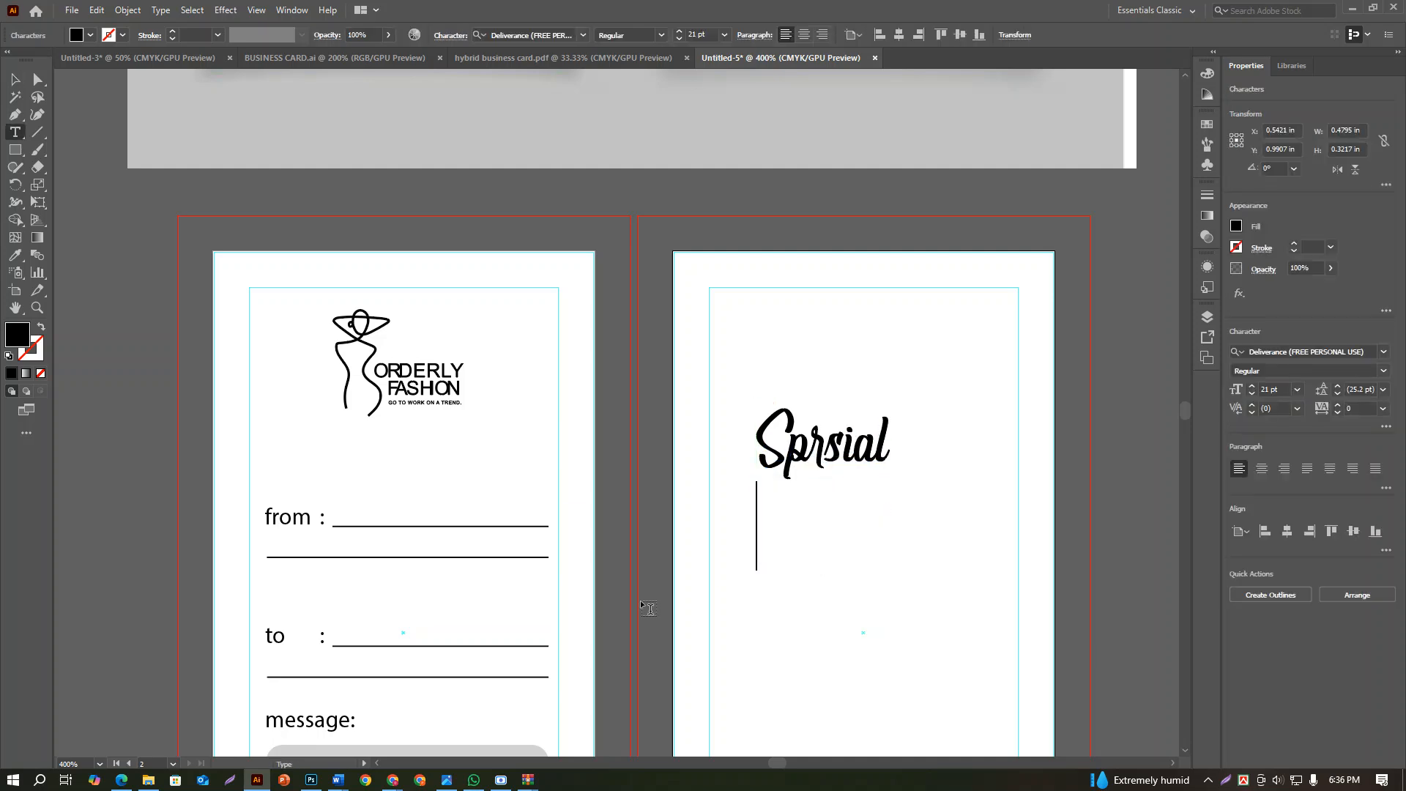
pyautogui.write('Gifr')
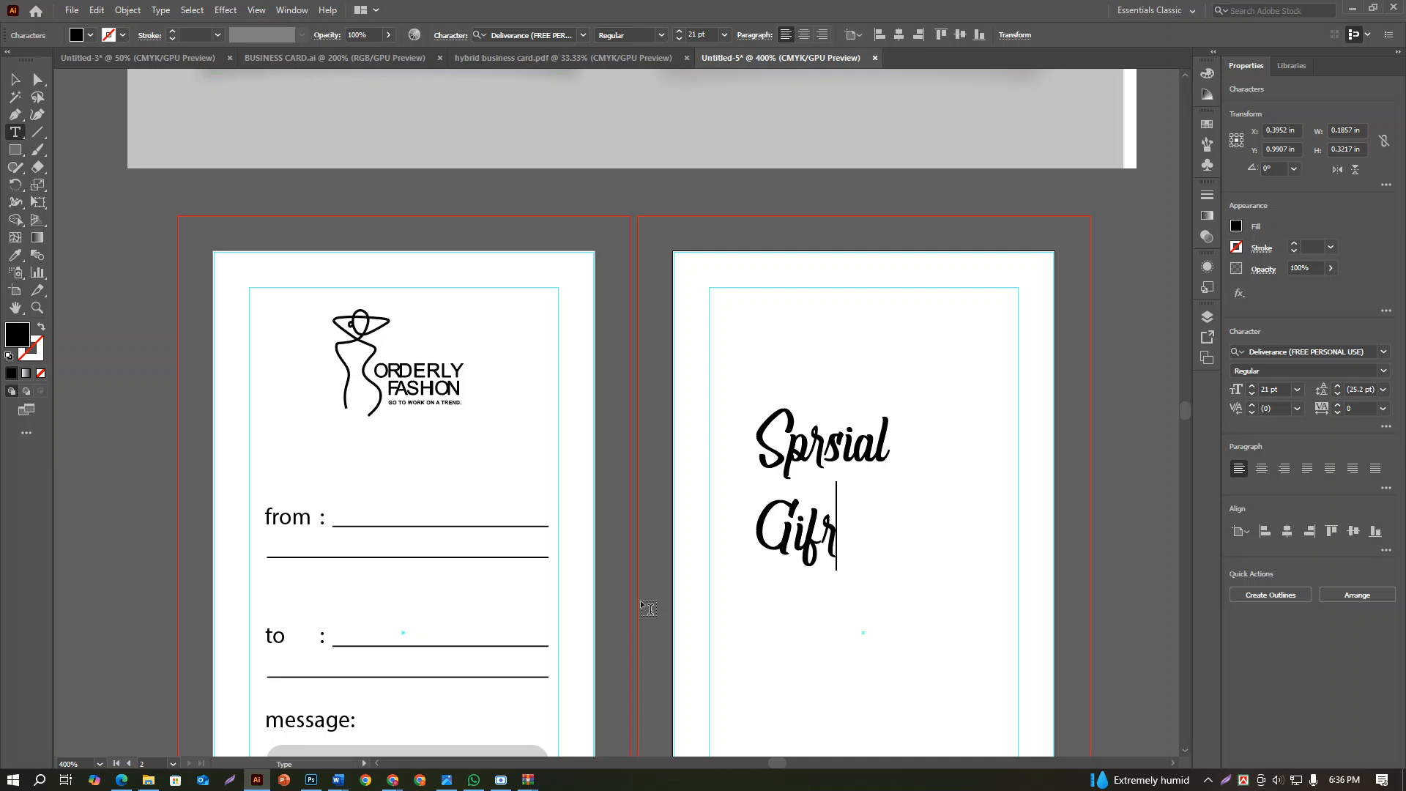
pyautogui.click(14, 80)
# Duplicate the "Gifr" text below and to its right, and change the copy's wording to "You"
pyautogui.scroll(-3, 746, 523)
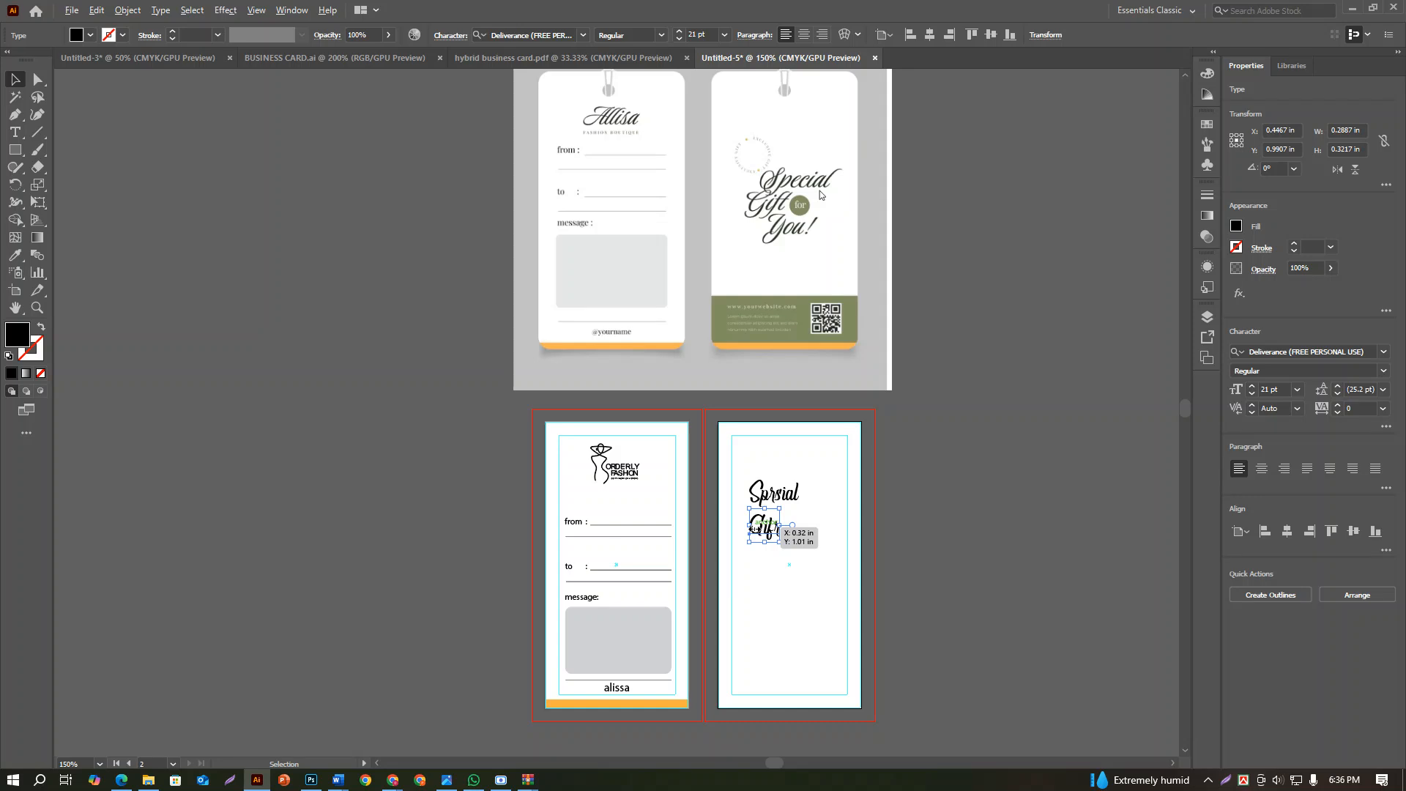
pyautogui.scroll(1, 754, 527)
pyautogui.moveTo(761, 527); pyautogui.dragTo(809, 590)
pyautogui.press('t')
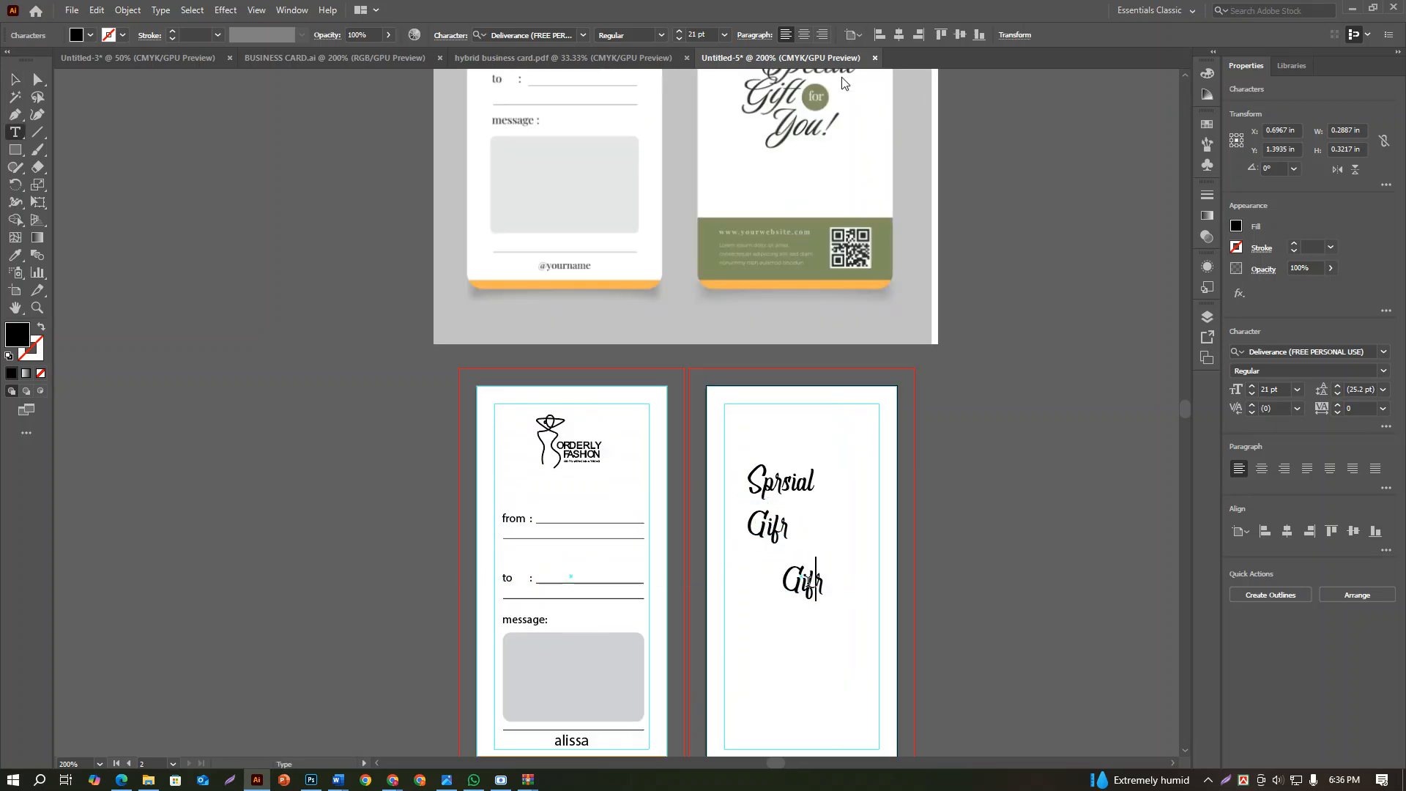
pyautogui.press('BackSpace')
pyautogui.press('BackSpace')
pyautogui.press('BackSpace')
pyautogui.press('BackSpace')
pyautogui.write('Y')
pyautogui.click(8, 81)
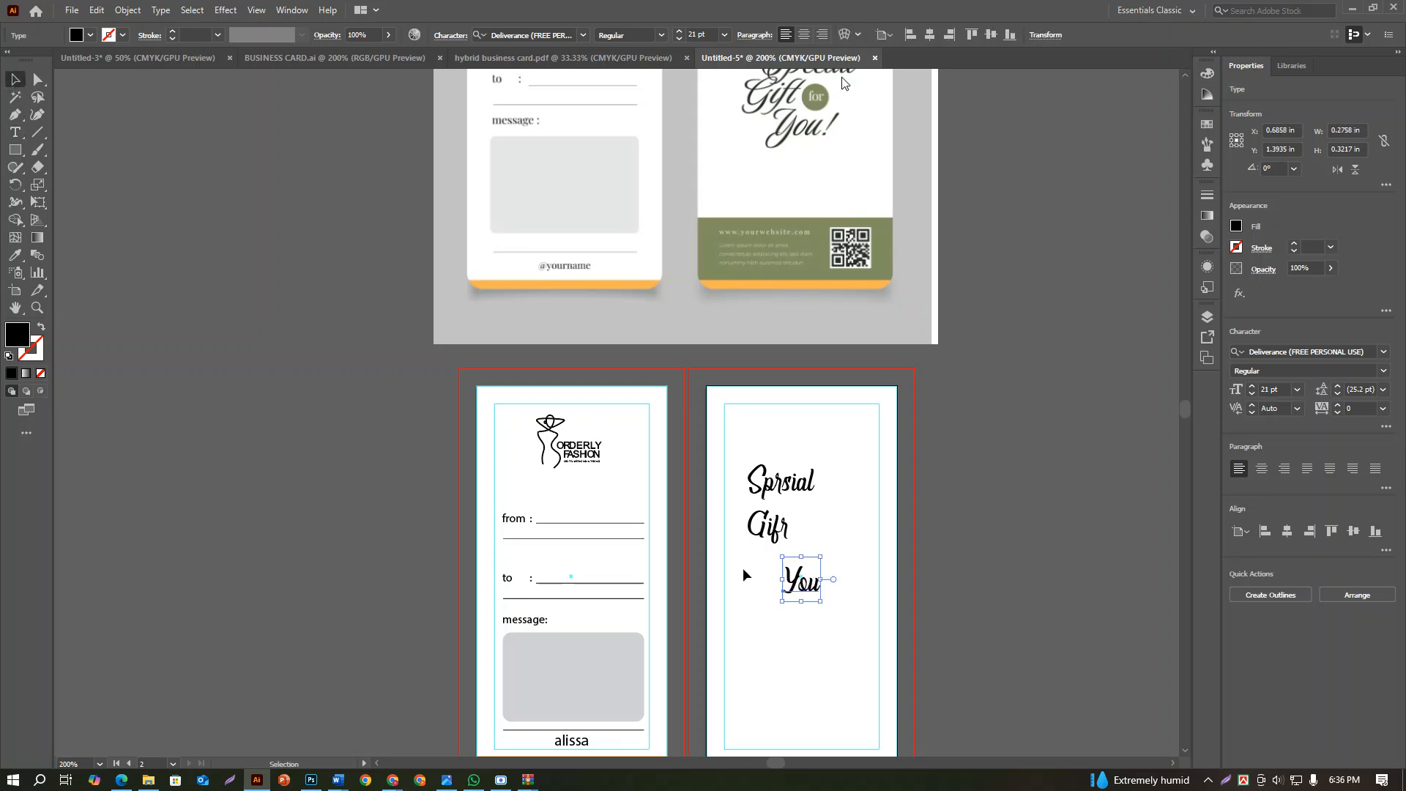
# Move "Gifr" slightly up and left under "Sprsial", then raise "You" close beneath it to match the reference's staggered lettering
pyautogui.scroll(3, 800, 509)
pyautogui.moveTo(688, 553); pyautogui.dragTo(661, 518)
pyautogui.click(705, 650)
pyautogui.moveTo(800, 700); pyautogui.dragTo(781, 592)
pyautogui.click(903, 594)
pyautogui.scroll(-2, 845, 594)
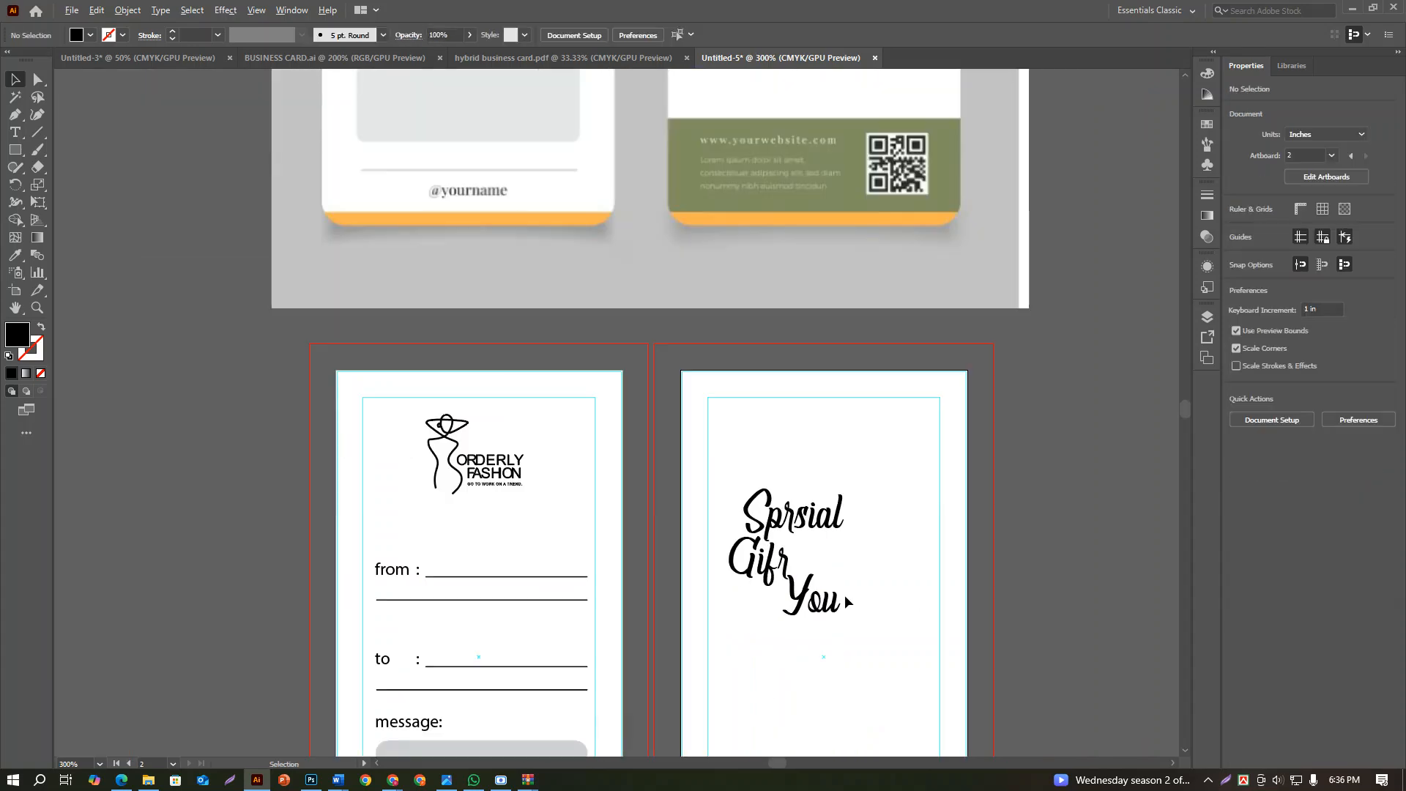
# Add a text reading "for" in the open space beside "Gifr" on the back artboard
pyautogui.scroll(3, 831, 557)
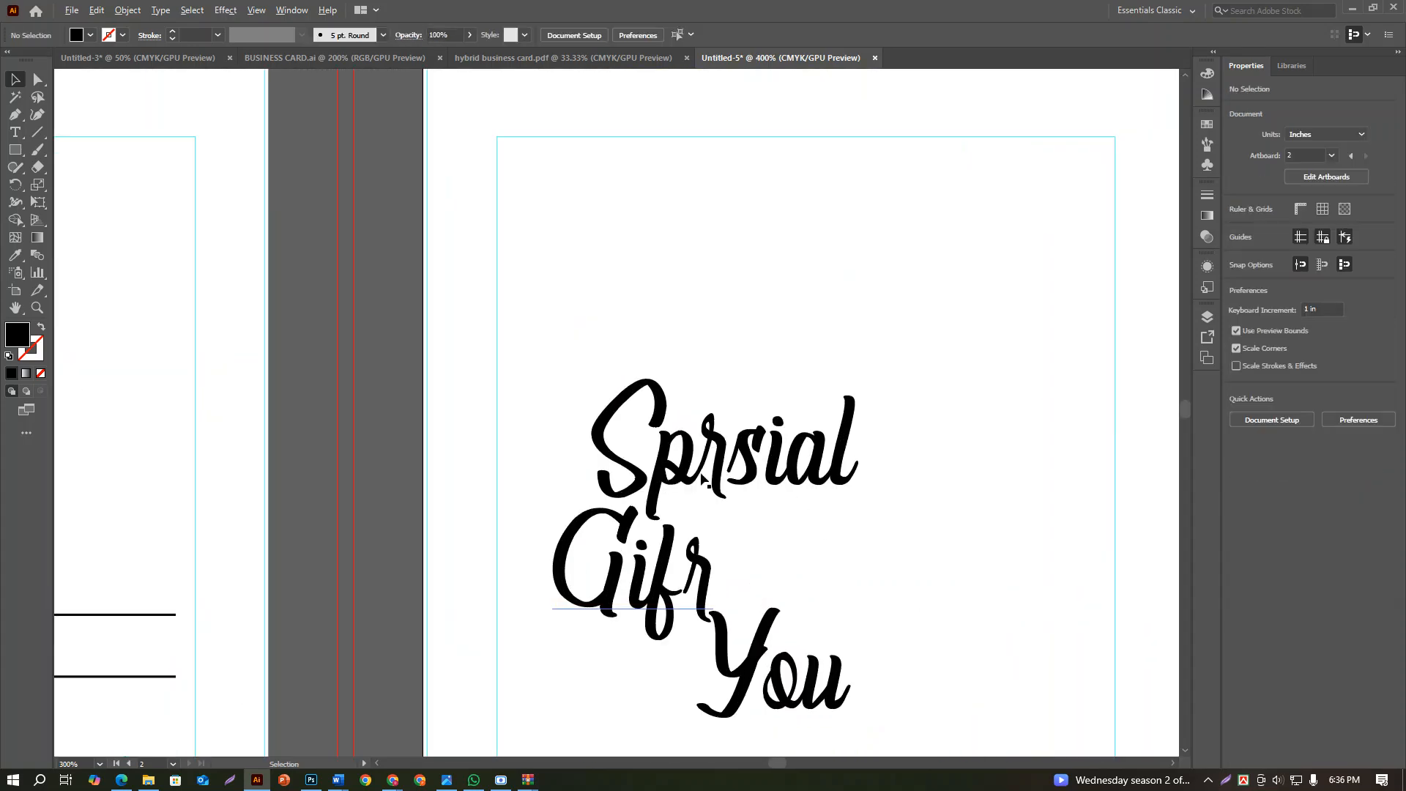
pyautogui.click(15, 132)
pyautogui.click(845, 579)
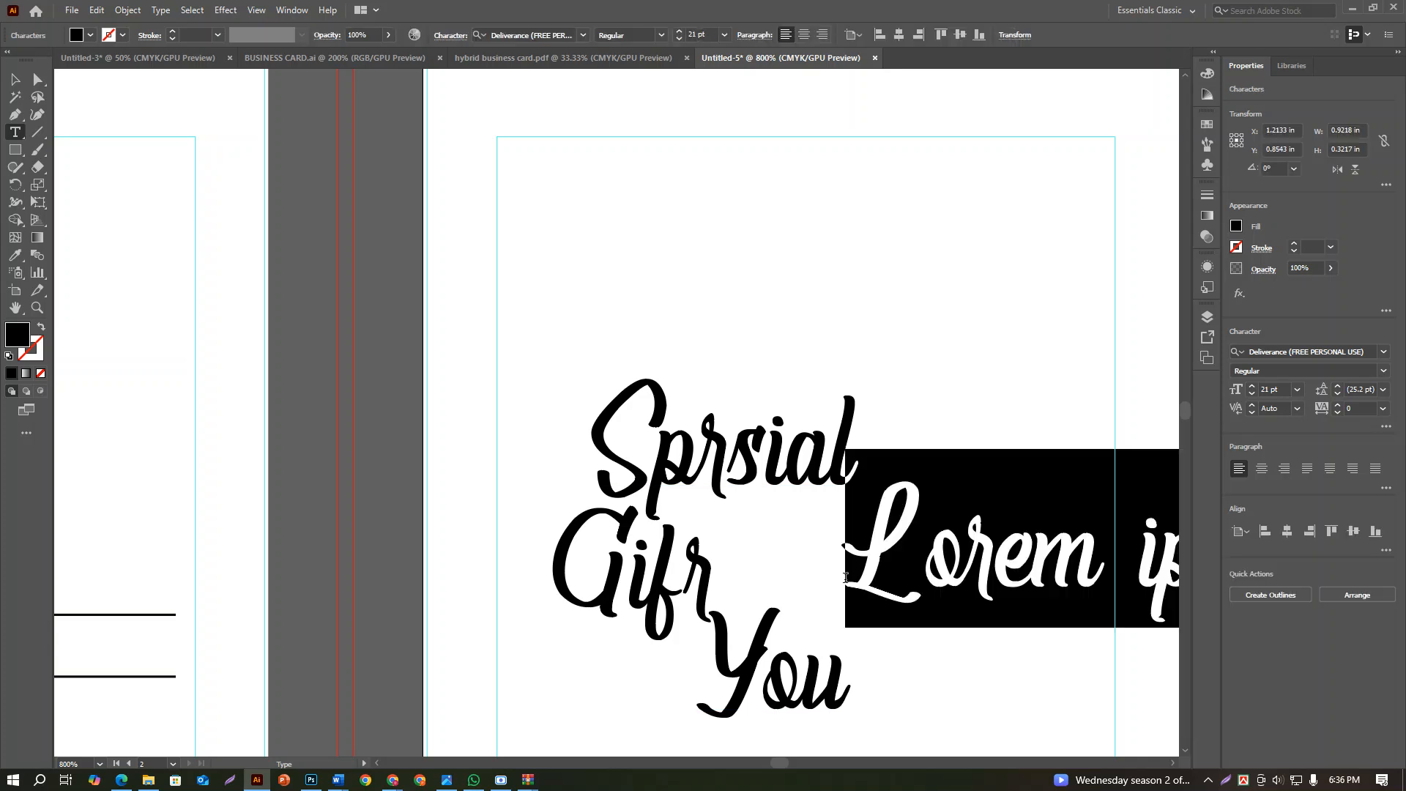
pyautogui.write('for')
pyautogui.click(14, 80)
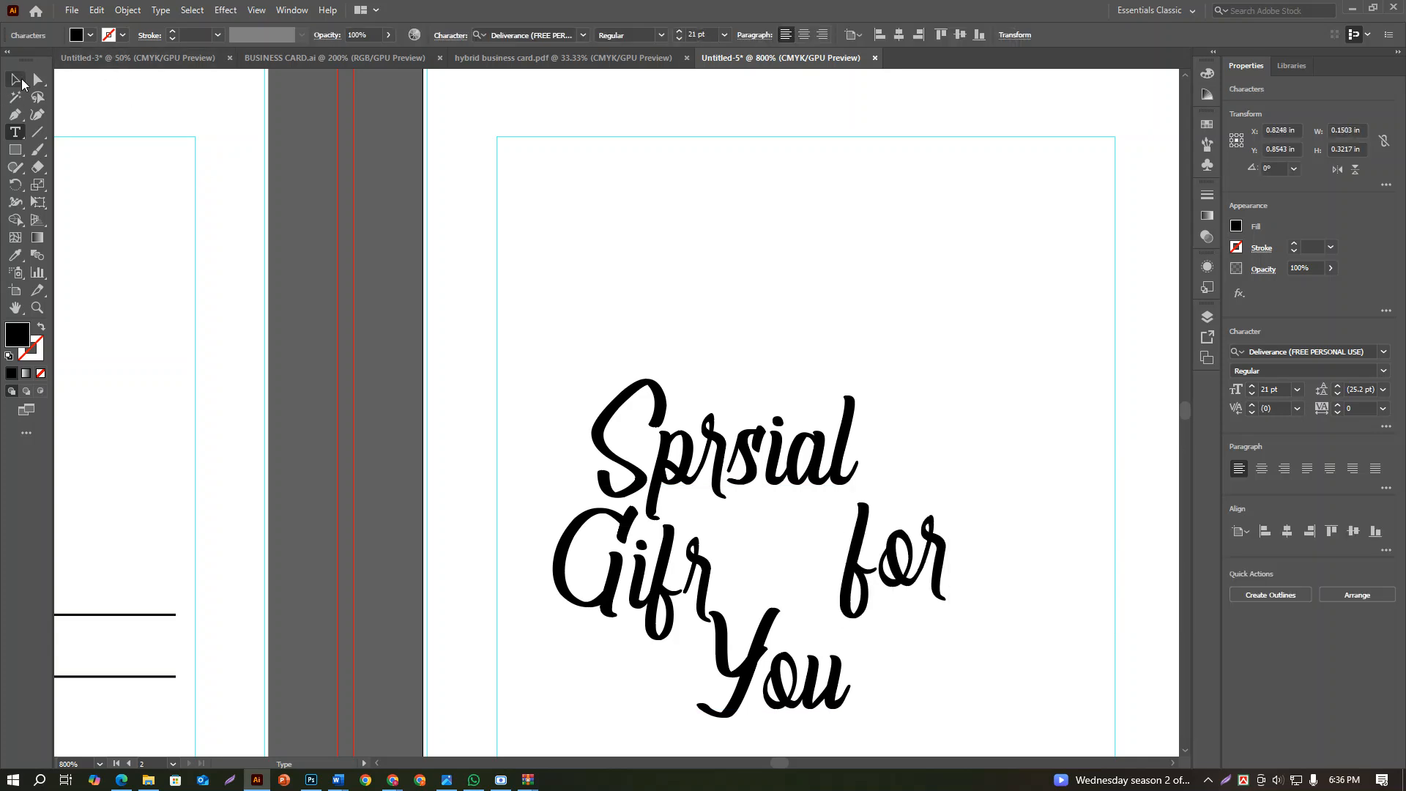
# Set the "for" text to Arial Narrow at 9 pt and move it closer to "Gifr", just above "You"
pyautogui.click(1378, 356)
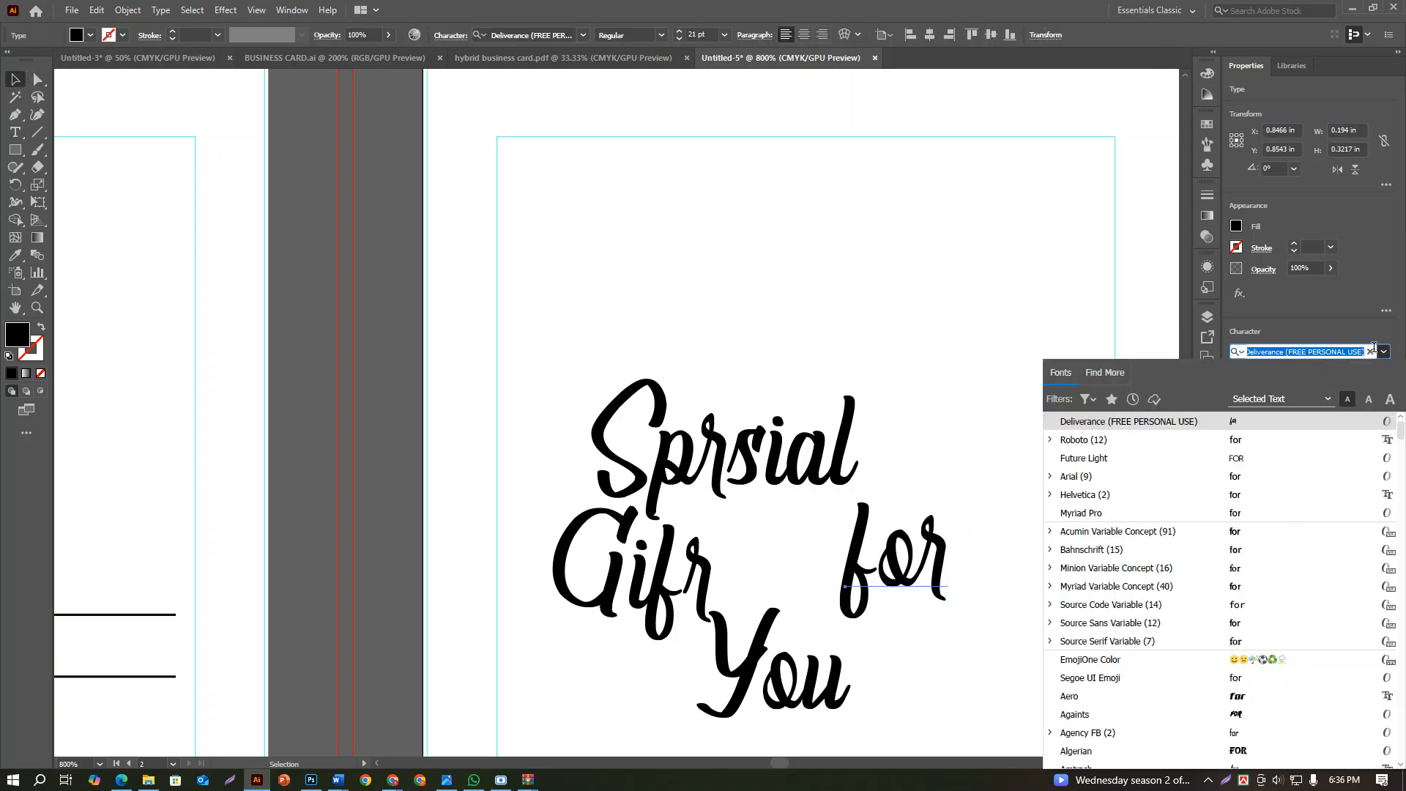
pyautogui.write('arial')
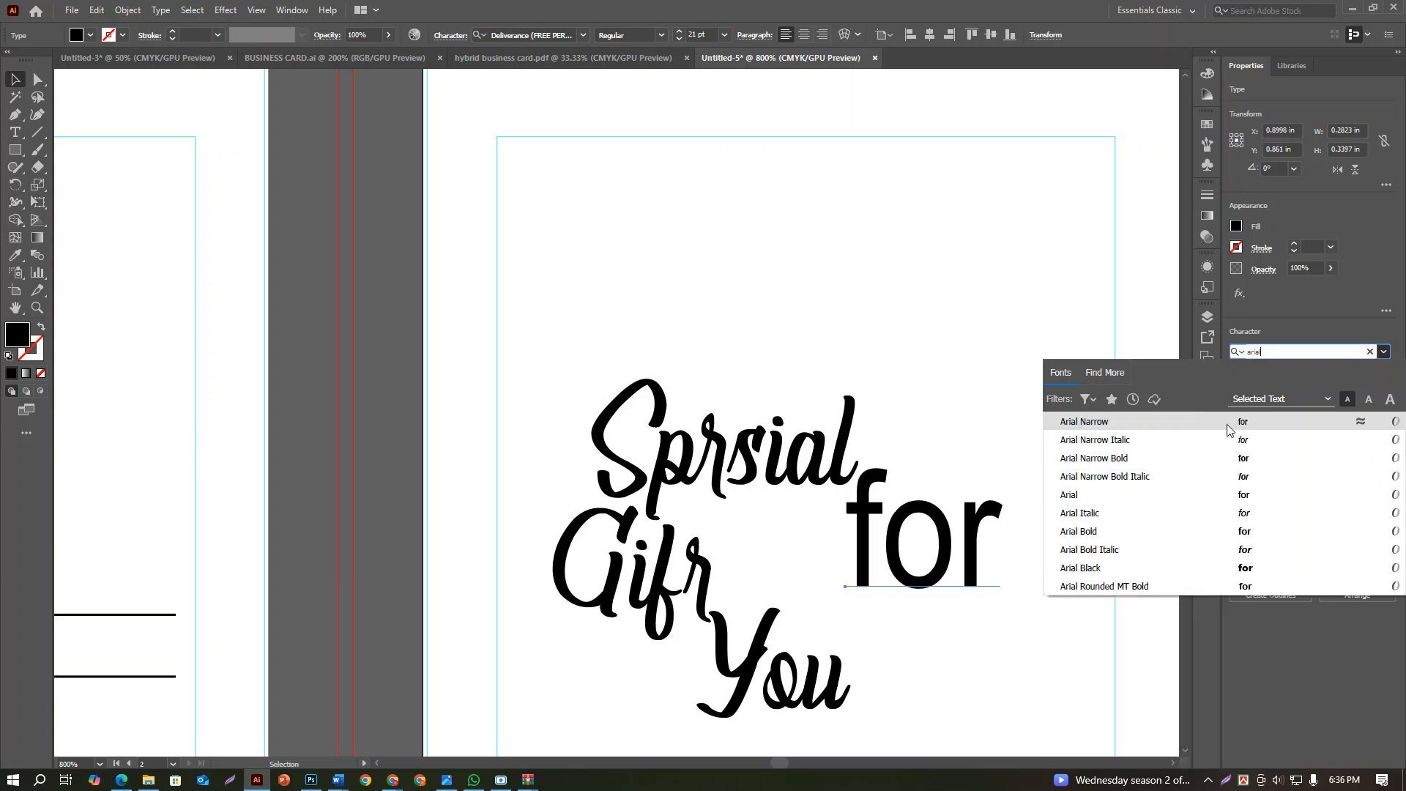
pyautogui.click(1280, 426)
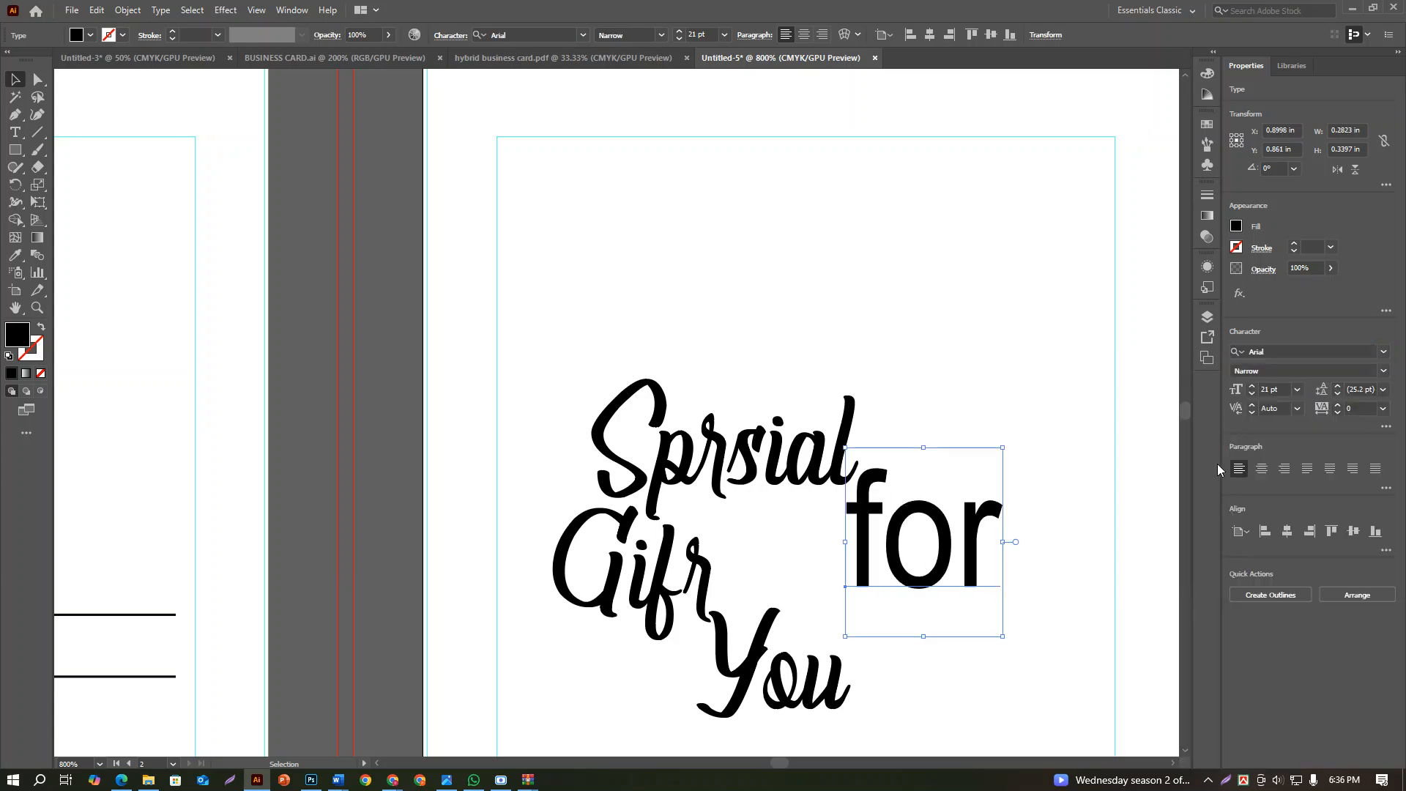
pyautogui.click(1297, 388)
pyautogui.click(1321, 472)
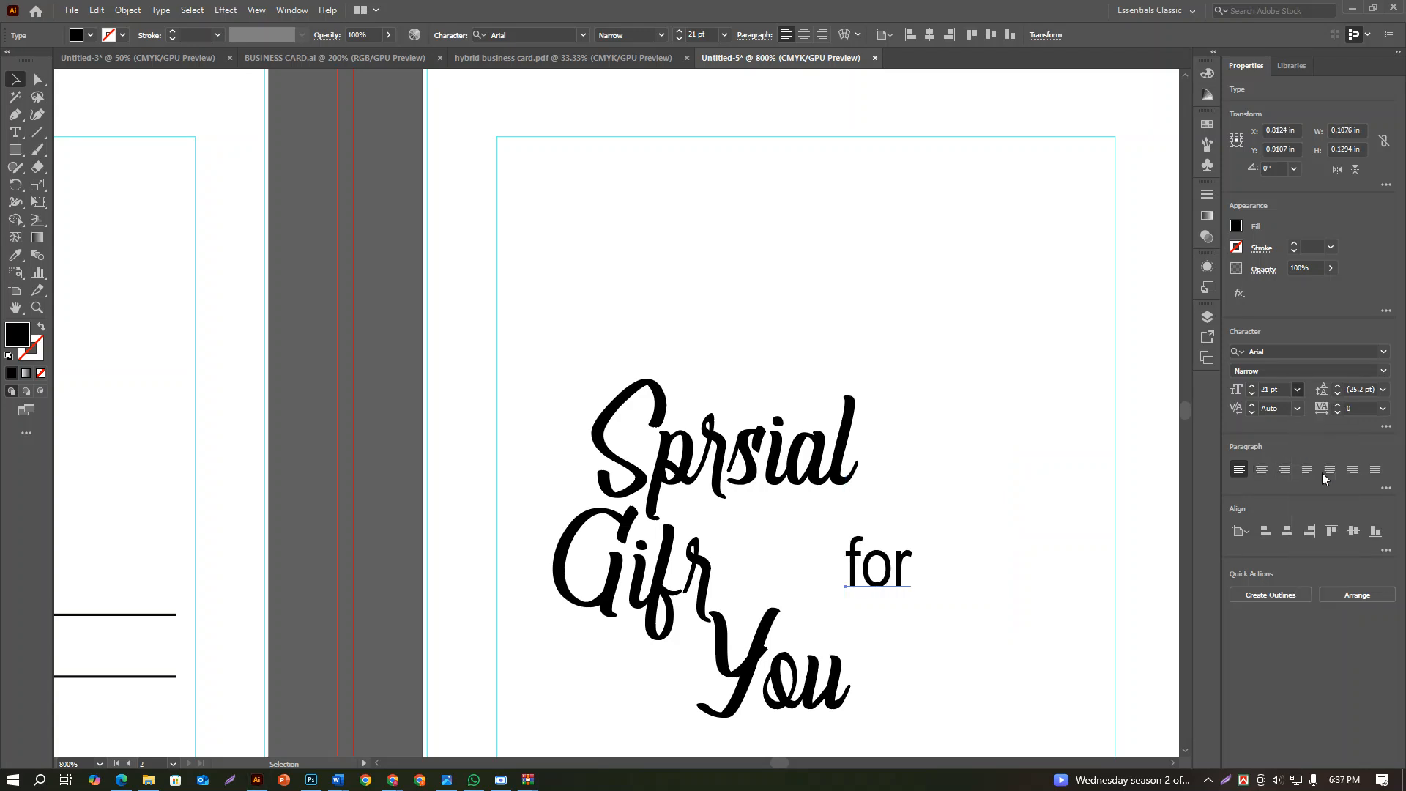
pyautogui.moveTo(887, 579); pyautogui.dragTo(818, 570)
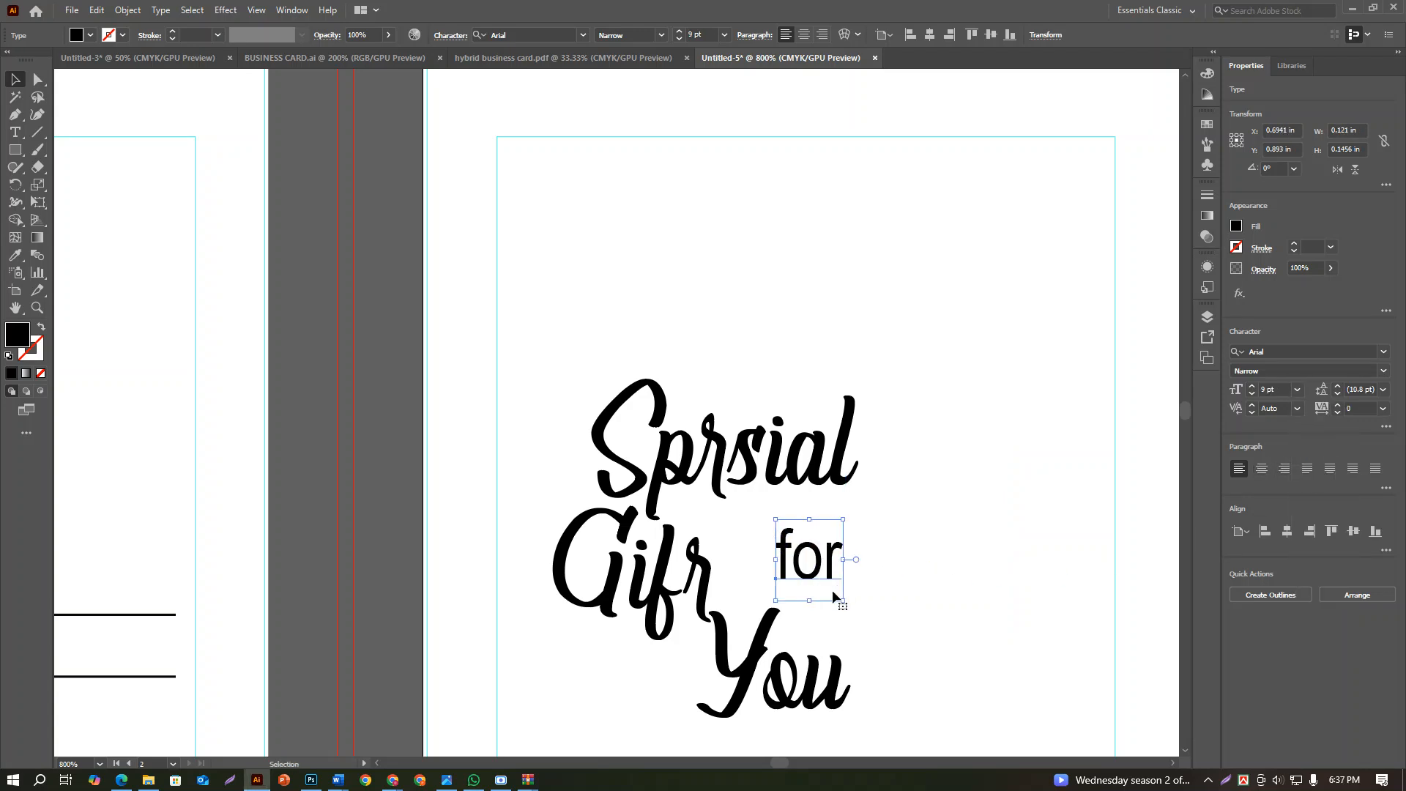
# Draw a circle about 0.17 in across, centred on the "for" text
pyautogui.moveTo(32, 156); pyautogui.dragTo(71, 184)
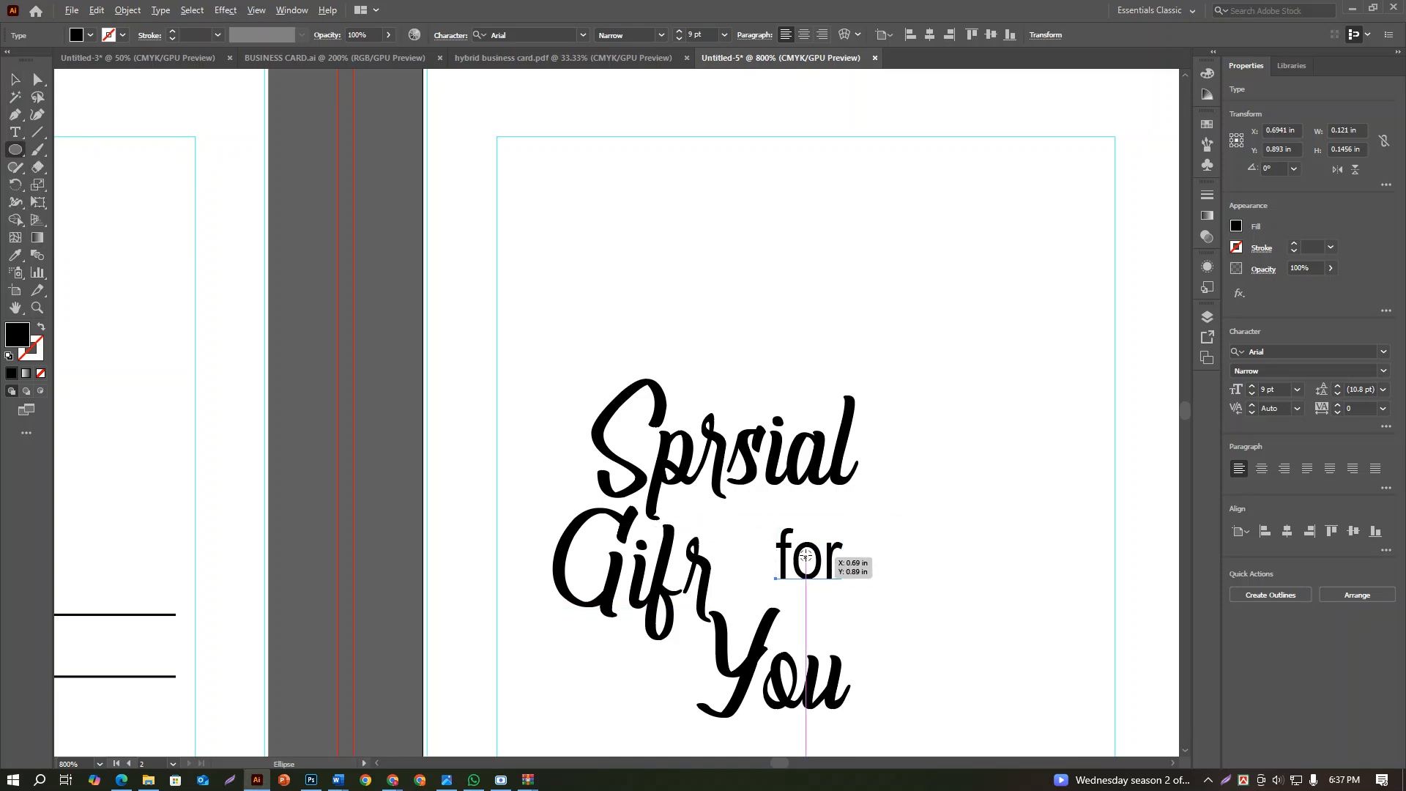
pyautogui.moveTo(809, 557); pyautogui.dragTo(856, 602)
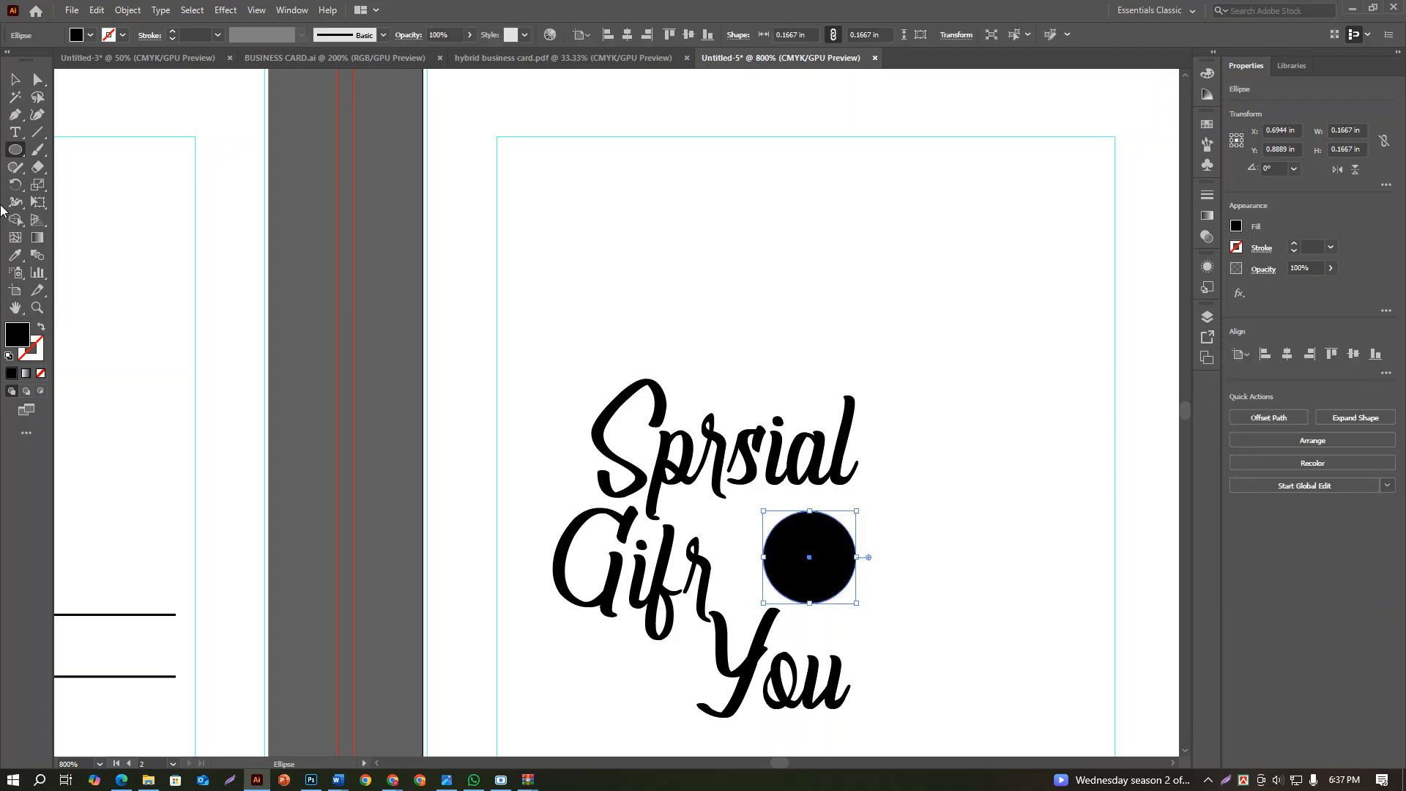
pyautogui.click(16, 80)
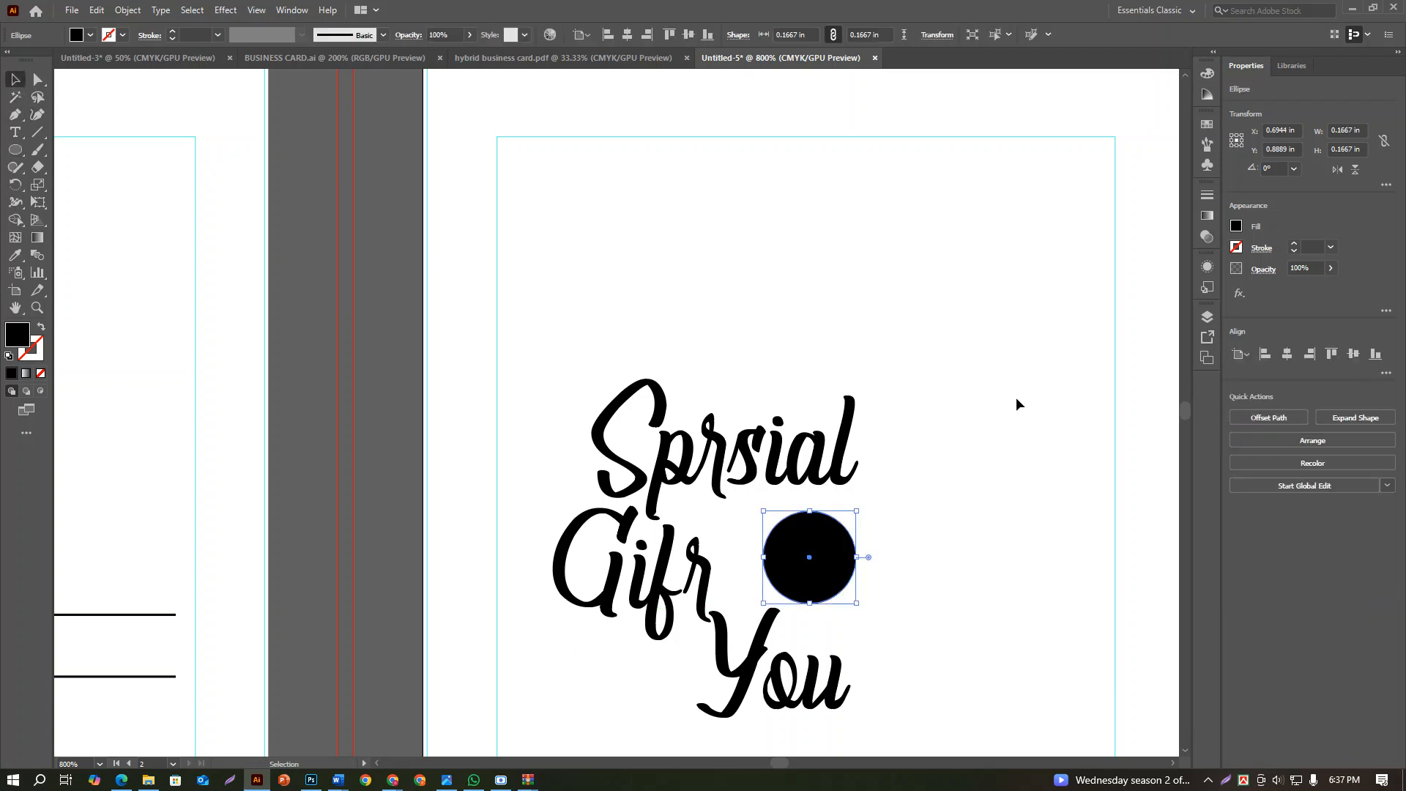
# Fill the circle around "for" with a light green swatch and deselect it
pyautogui.click(1237, 226)
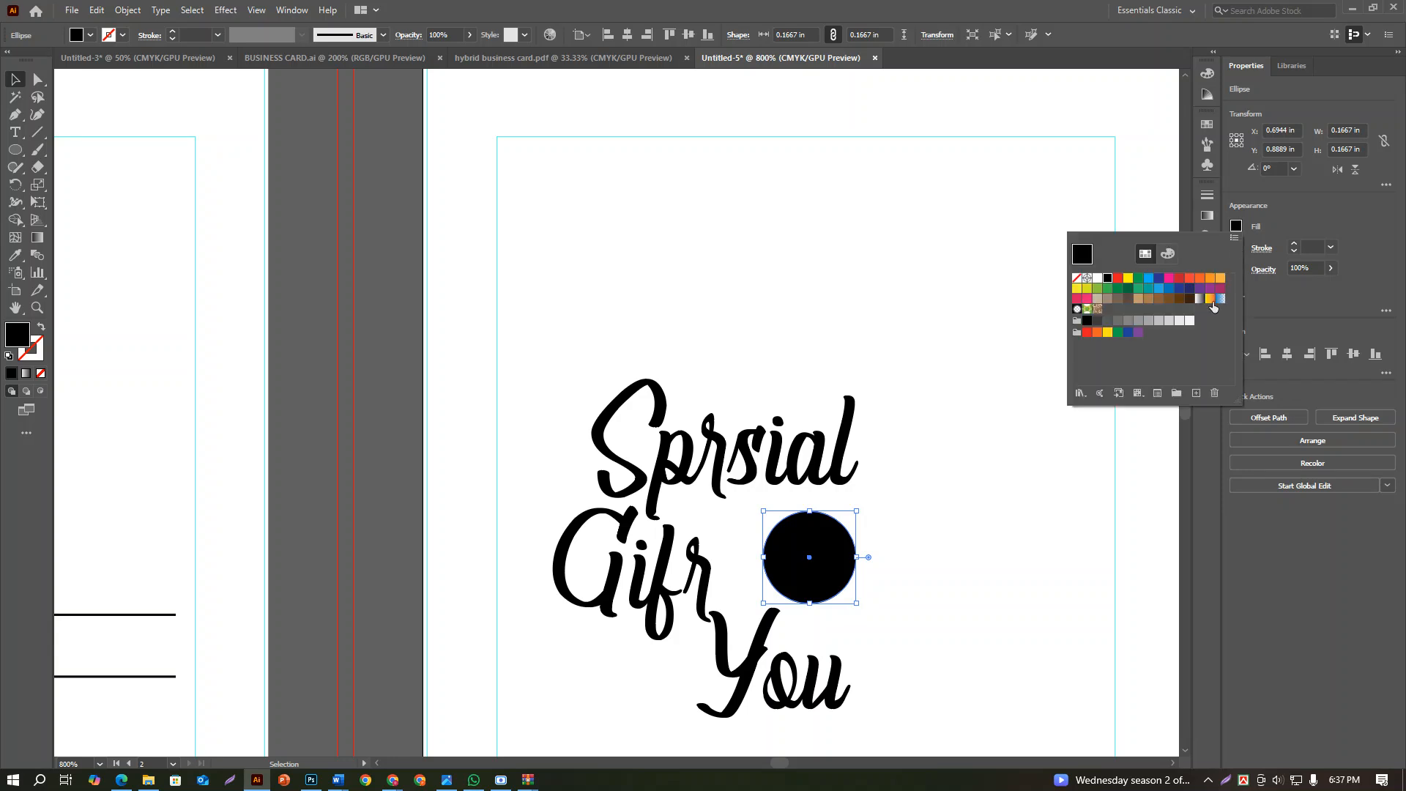
pyautogui.click(1139, 288)
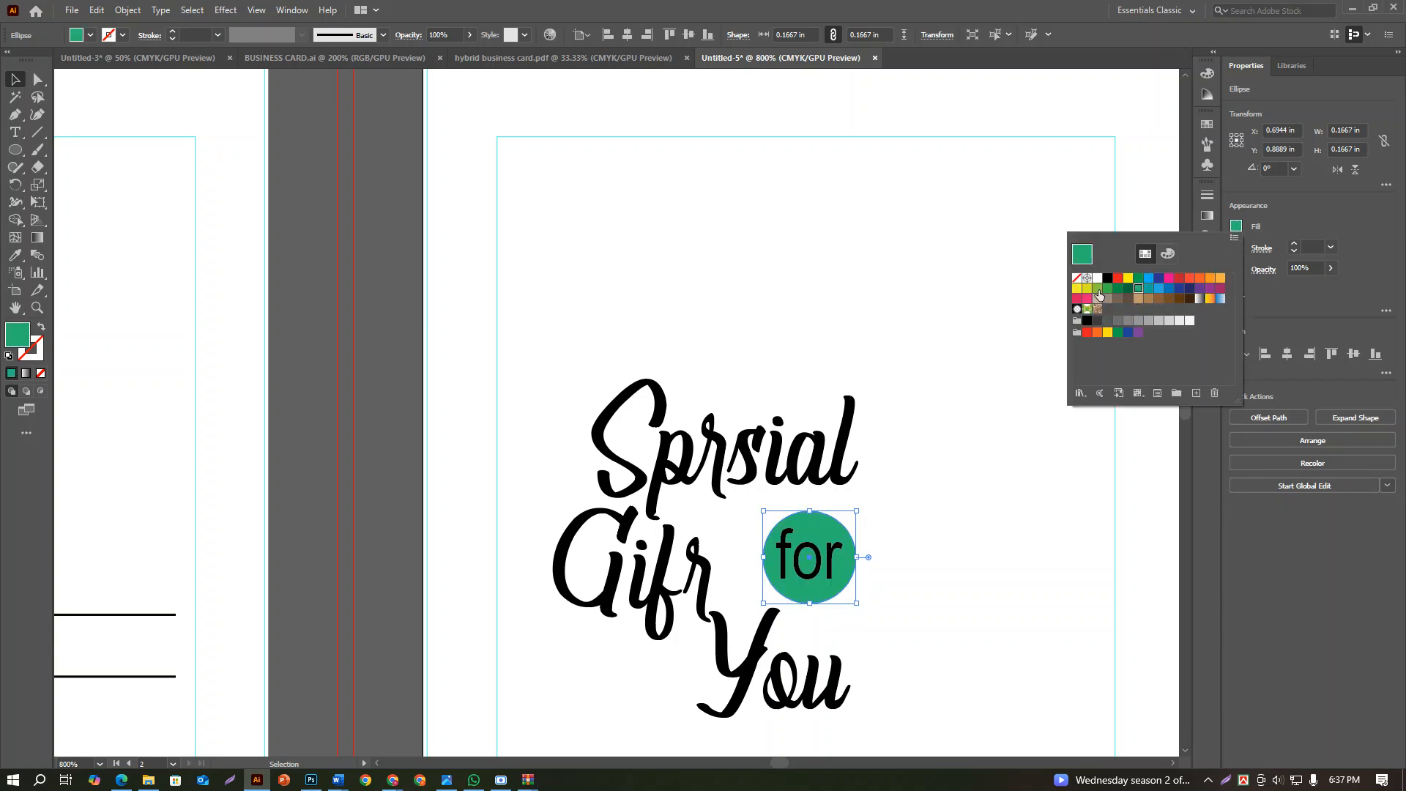
pyautogui.click(1097, 290)
pyautogui.click(993, 473)
pyautogui.click(993, 473)
pyautogui.scroll(-3, 993, 473)
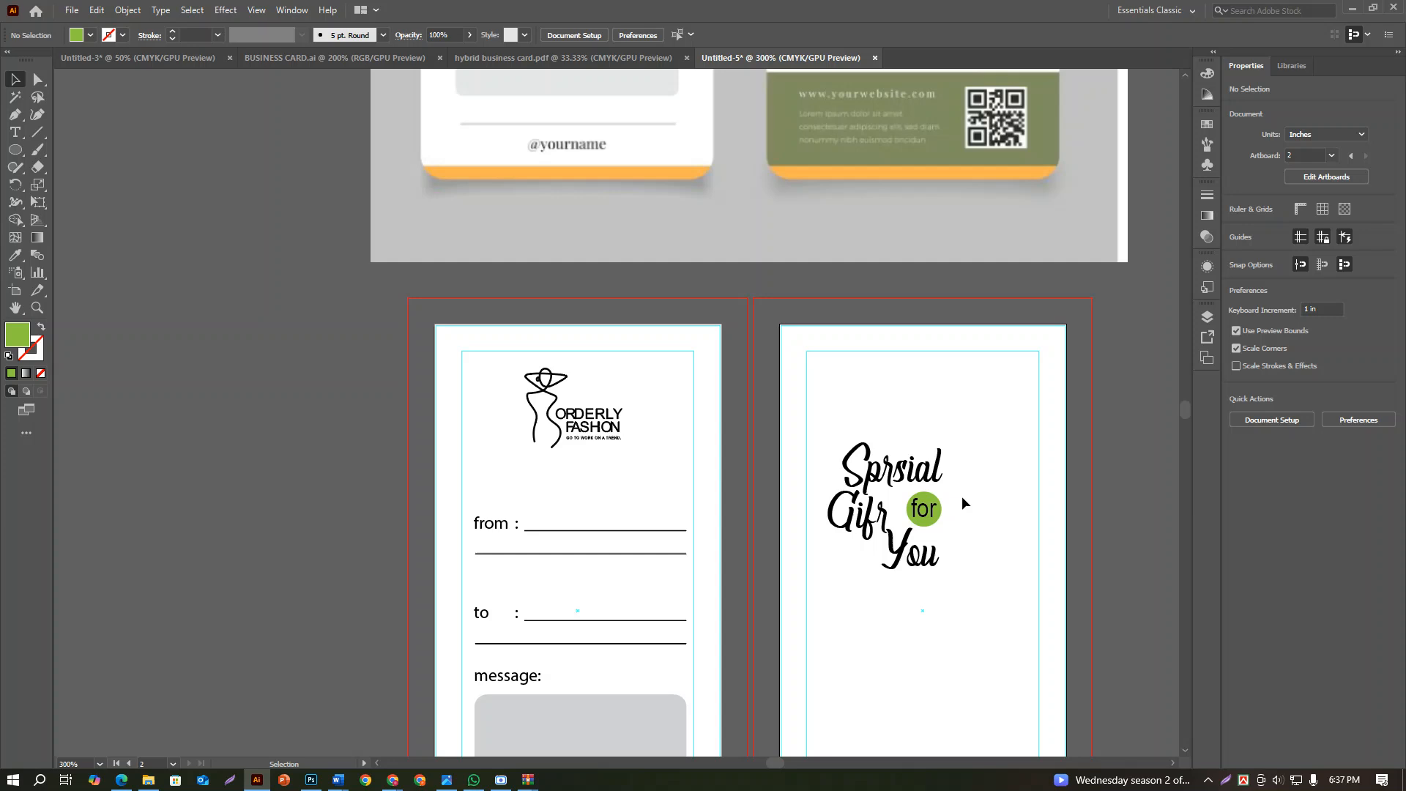
# Recolour the circle around "for" with the olive green sampled from the reference tag's footer band
pyautogui.click(937, 510)
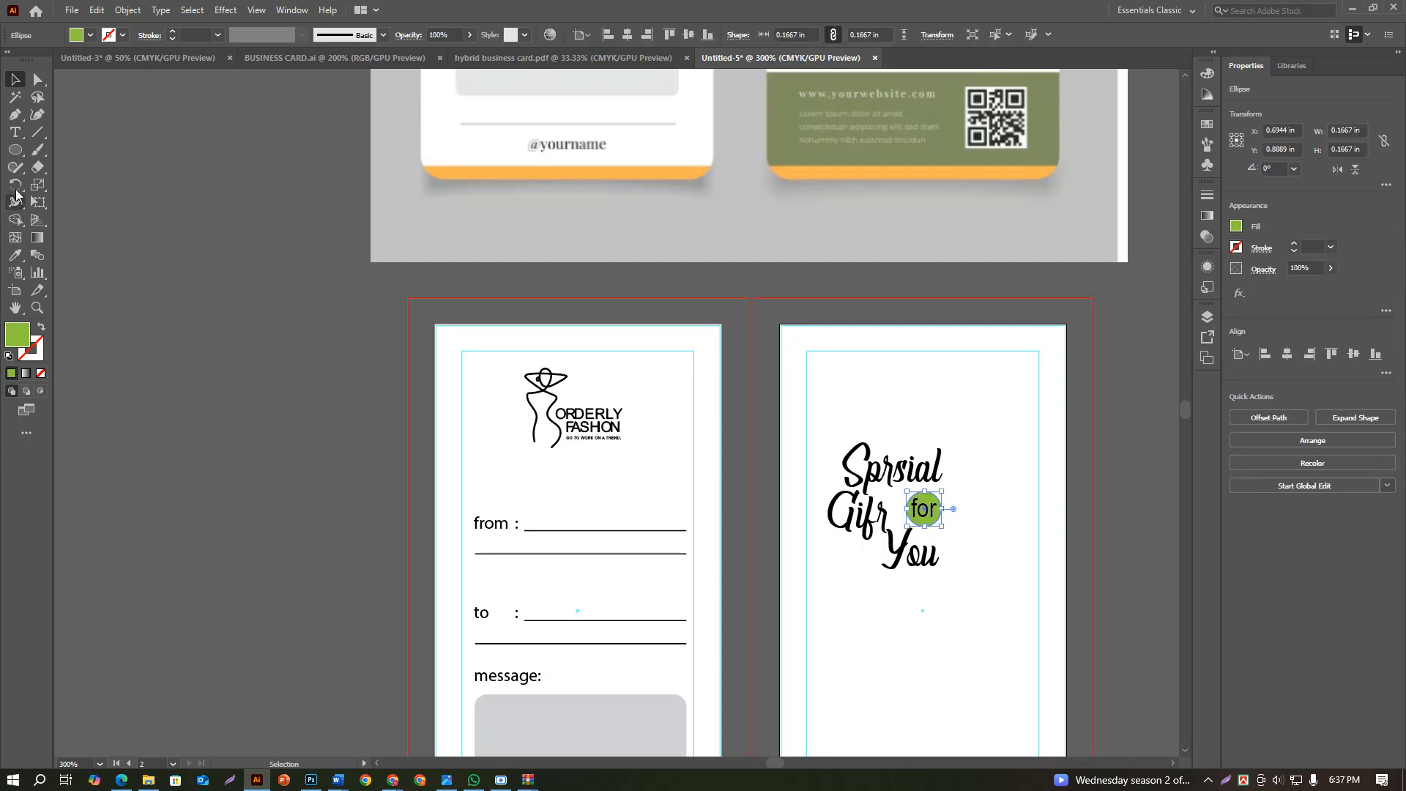
pyautogui.click(15, 255)
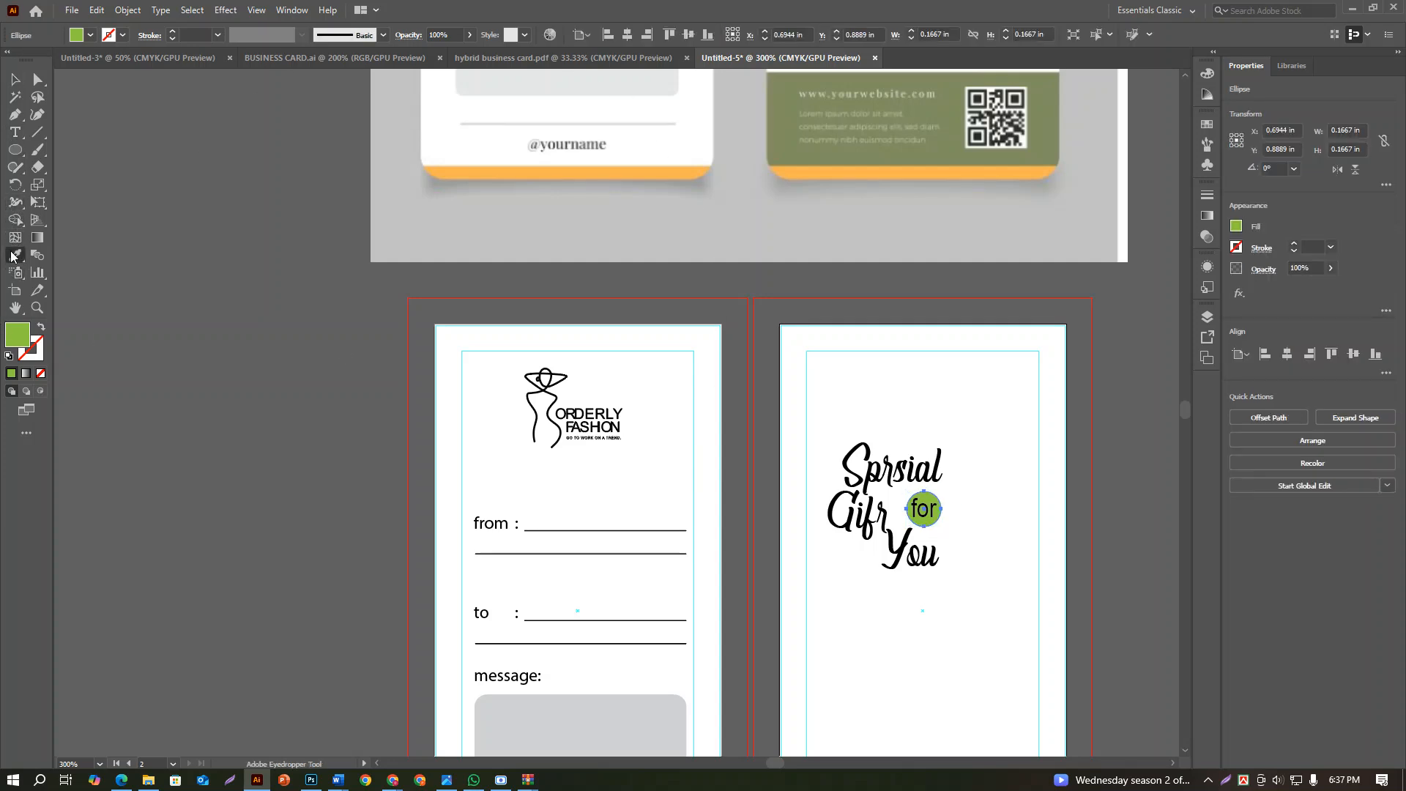
pyautogui.click(789, 110)
pyautogui.press('v')
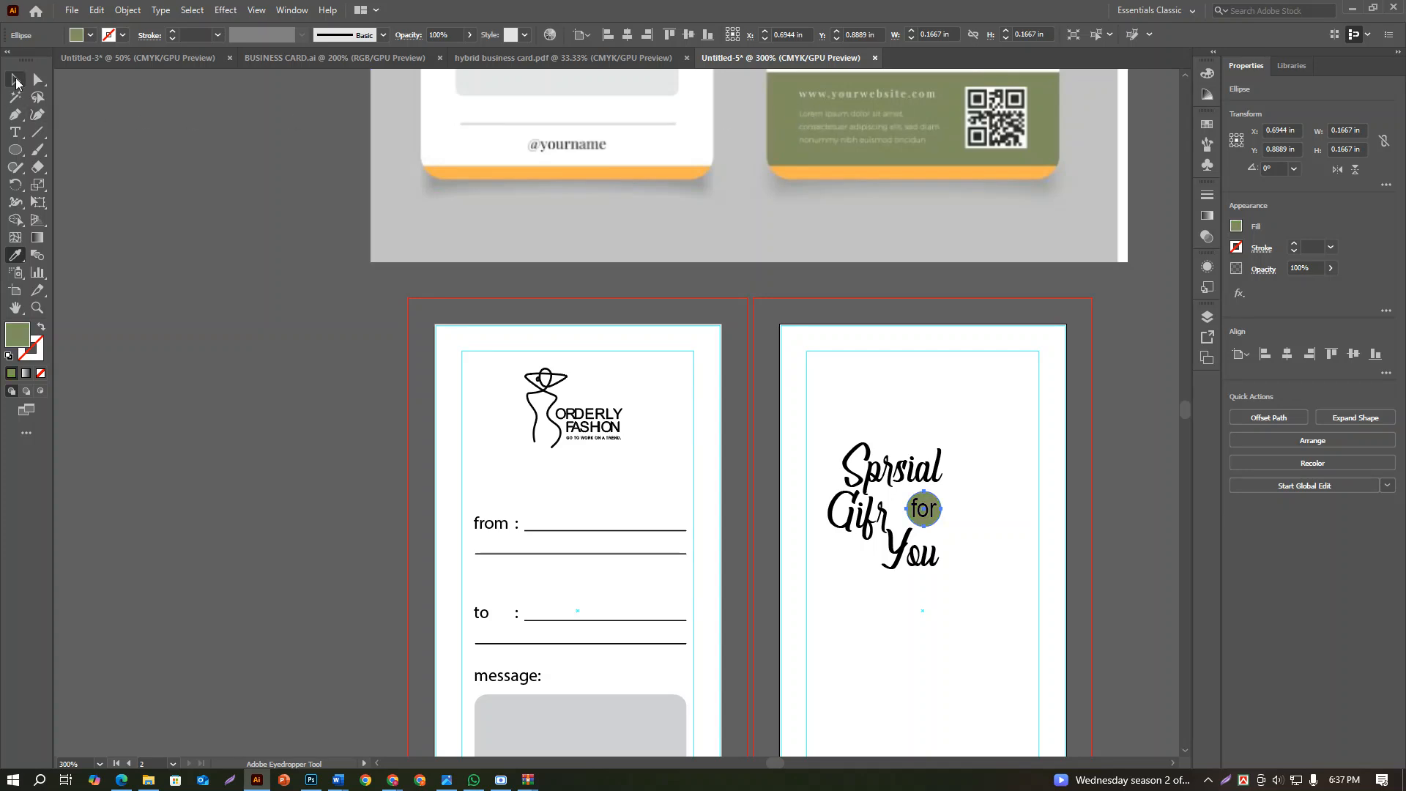
pyautogui.click(1019, 451)
pyautogui.scroll(-3, 939, 525)
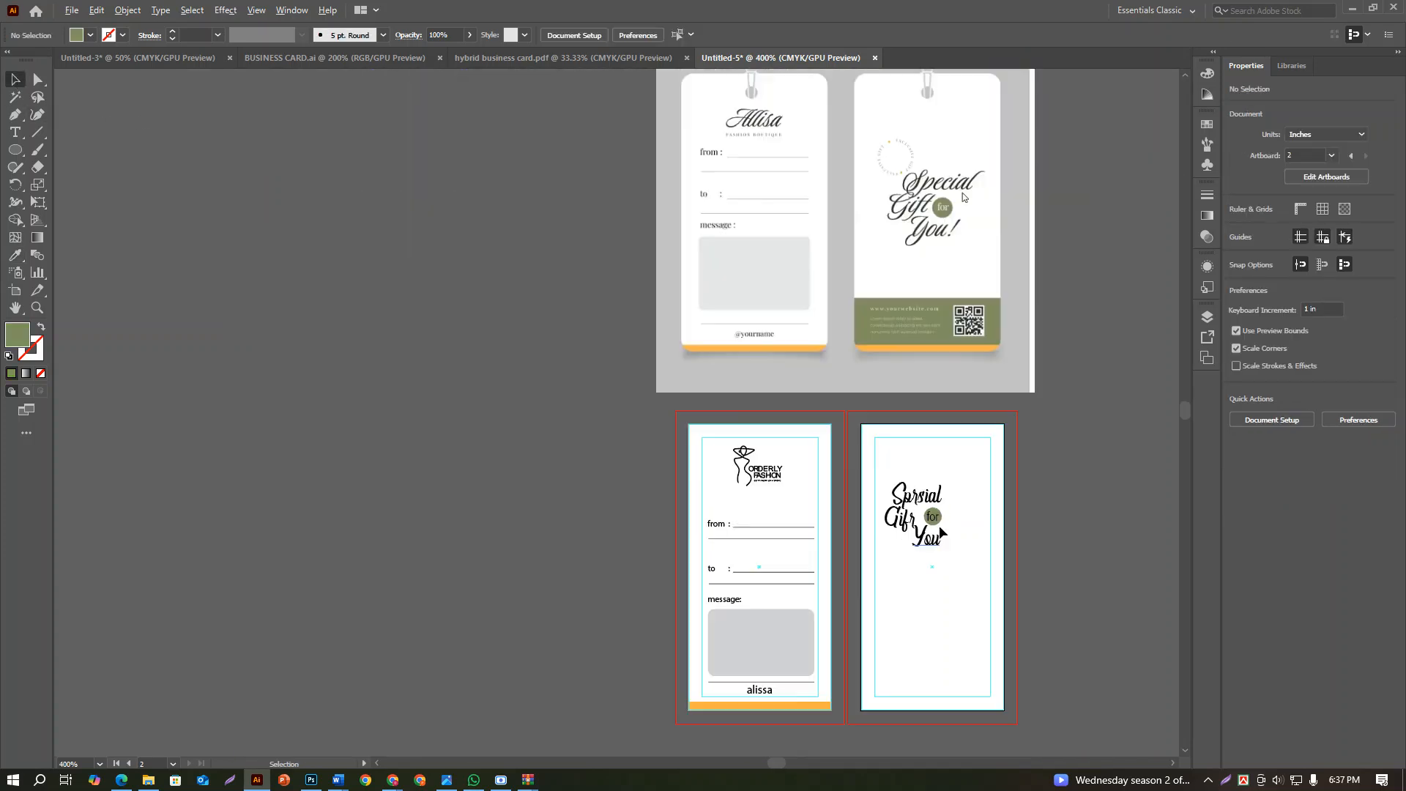
# Change the fill of the "for" text to white and deselect it
pyautogui.scroll(3, 959, 485)
pyautogui.click(932, 517)
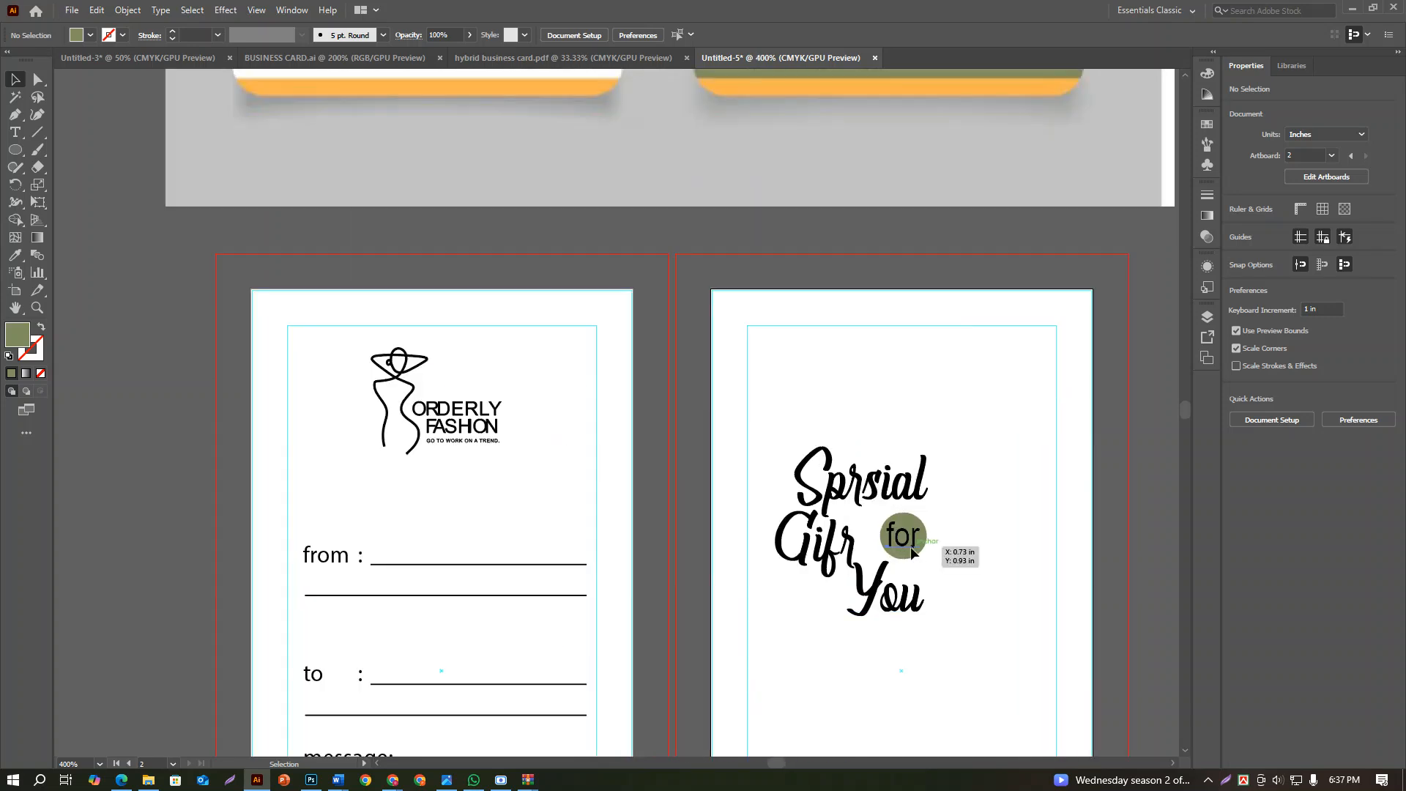
pyautogui.click(1229, 234)
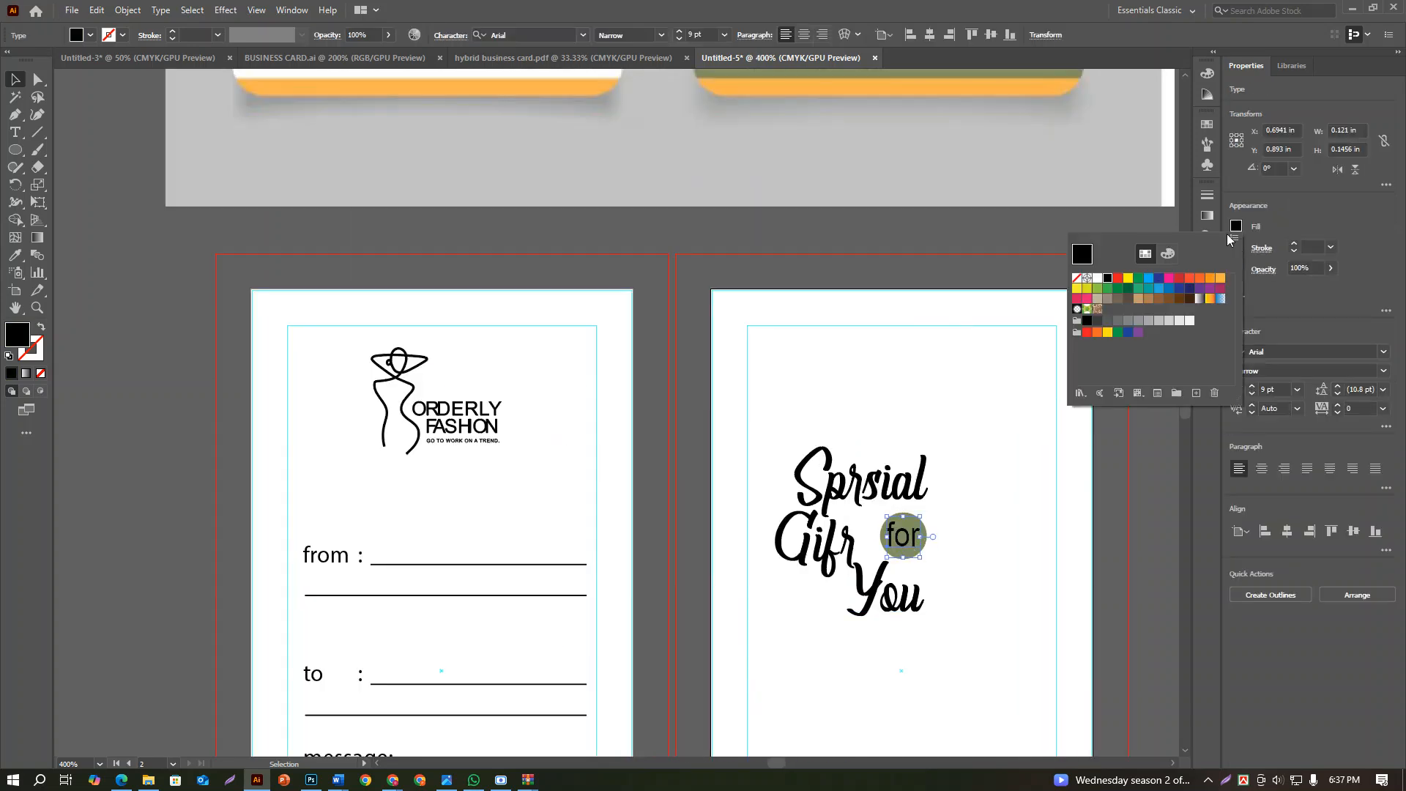
pyautogui.click(1098, 278)
pyautogui.click(978, 539)
# Select the "for" text with its olive circle, align their vertical centres, and deselect them
pyautogui.click(972, 542)
pyautogui.moveTo(941, 551); pyautogui.dragTo(893, 522)
pyautogui.click(1086, 537)
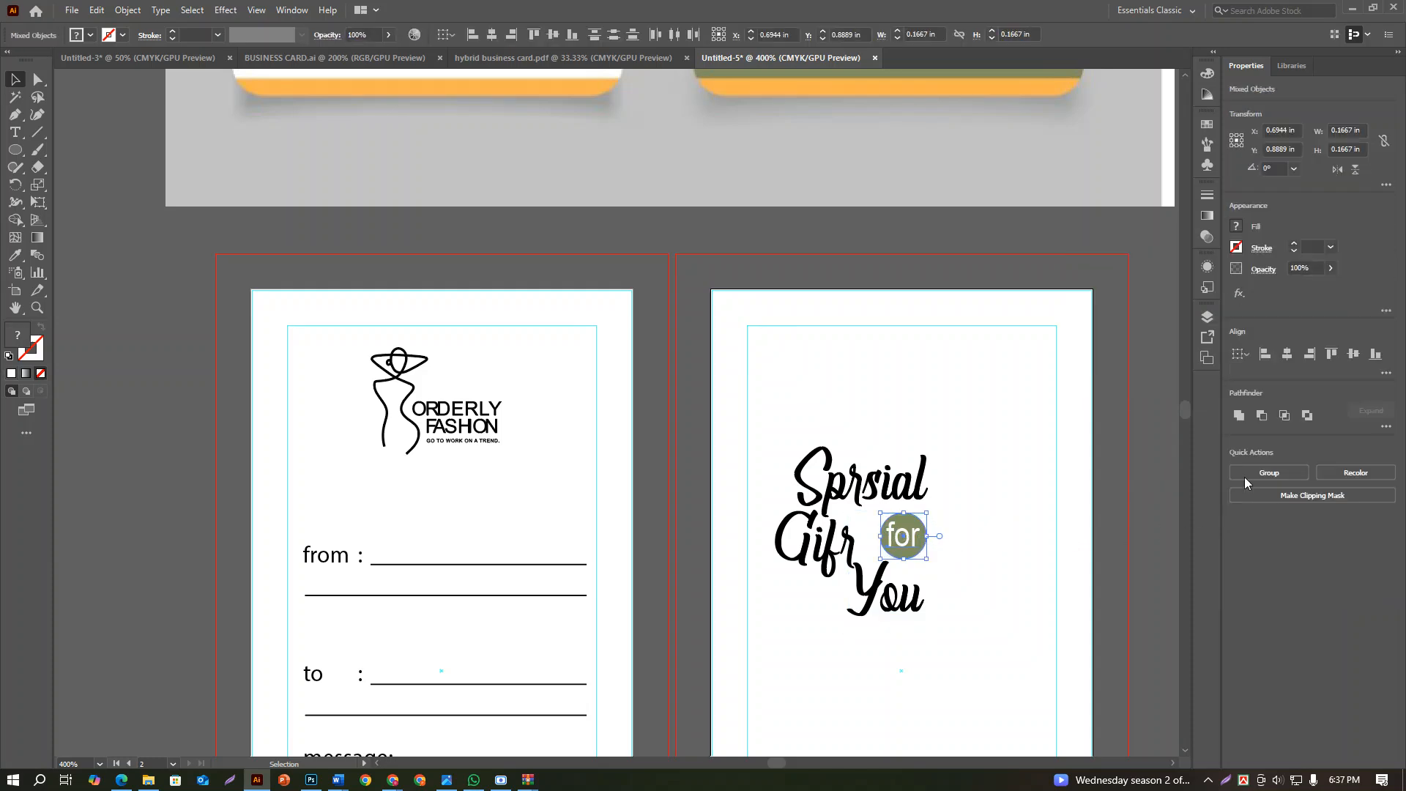
pyautogui.click(1359, 354)
pyautogui.click(1057, 491)
pyautogui.scroll(-1, 923, 557)
pyautogui.scroll(-1, 933, 579)
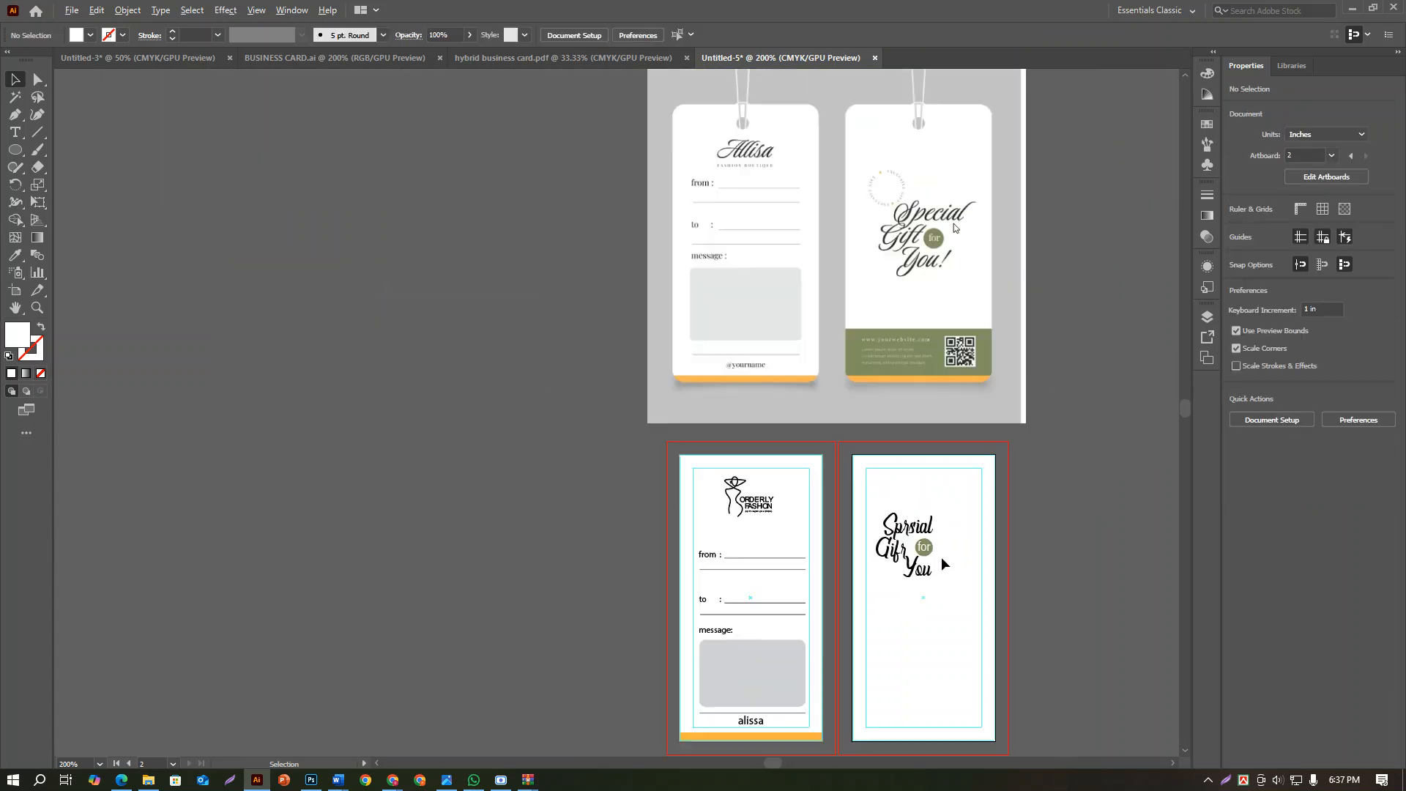
# Group the script words with the "for" badge and centre the group horizontally on the back artboard
pyautogui.moveTo(947, 574); pyautogui.dragTo(881, 458)
pyautogui.click(1268, 473)
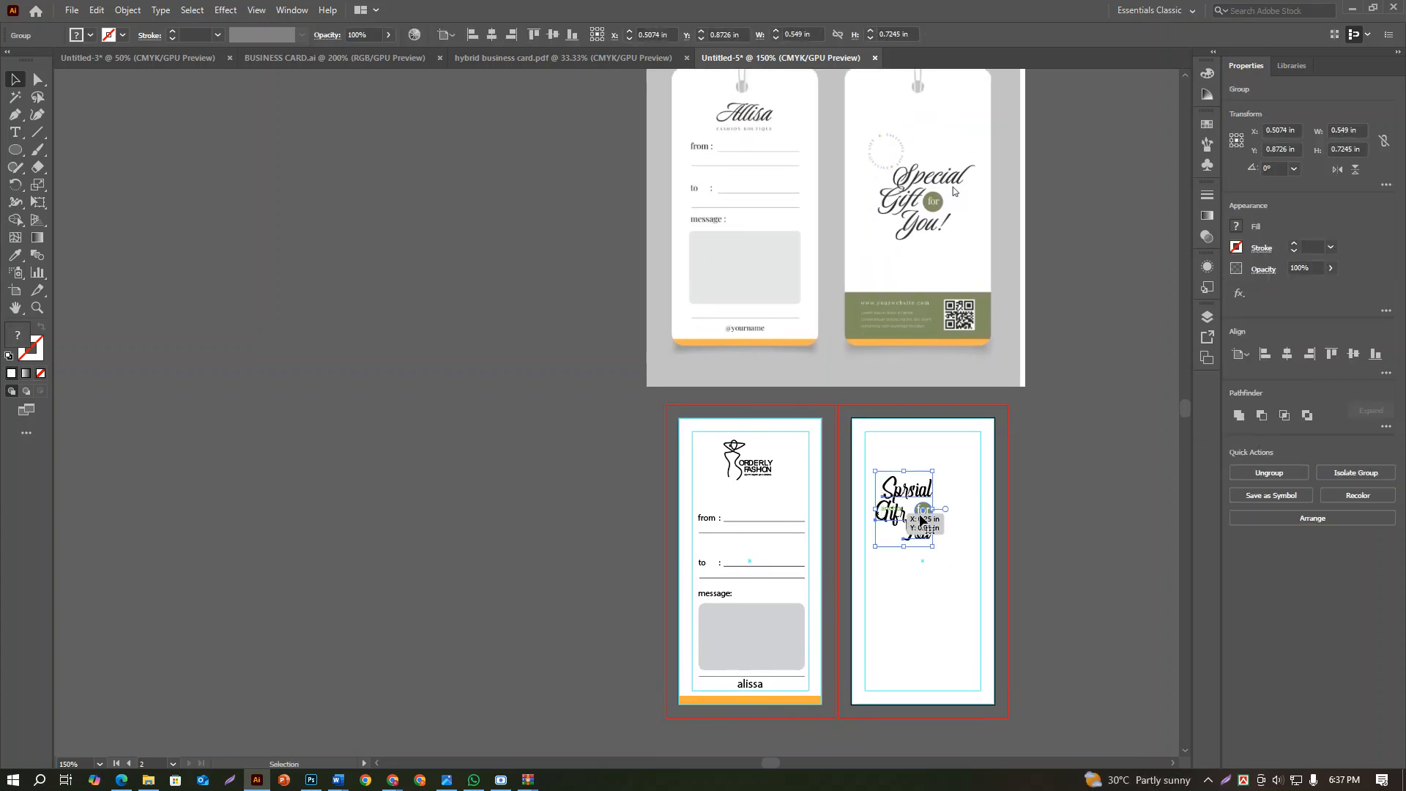
pyautogui.click(1286, 354)
pyautogui.click(999, 534)
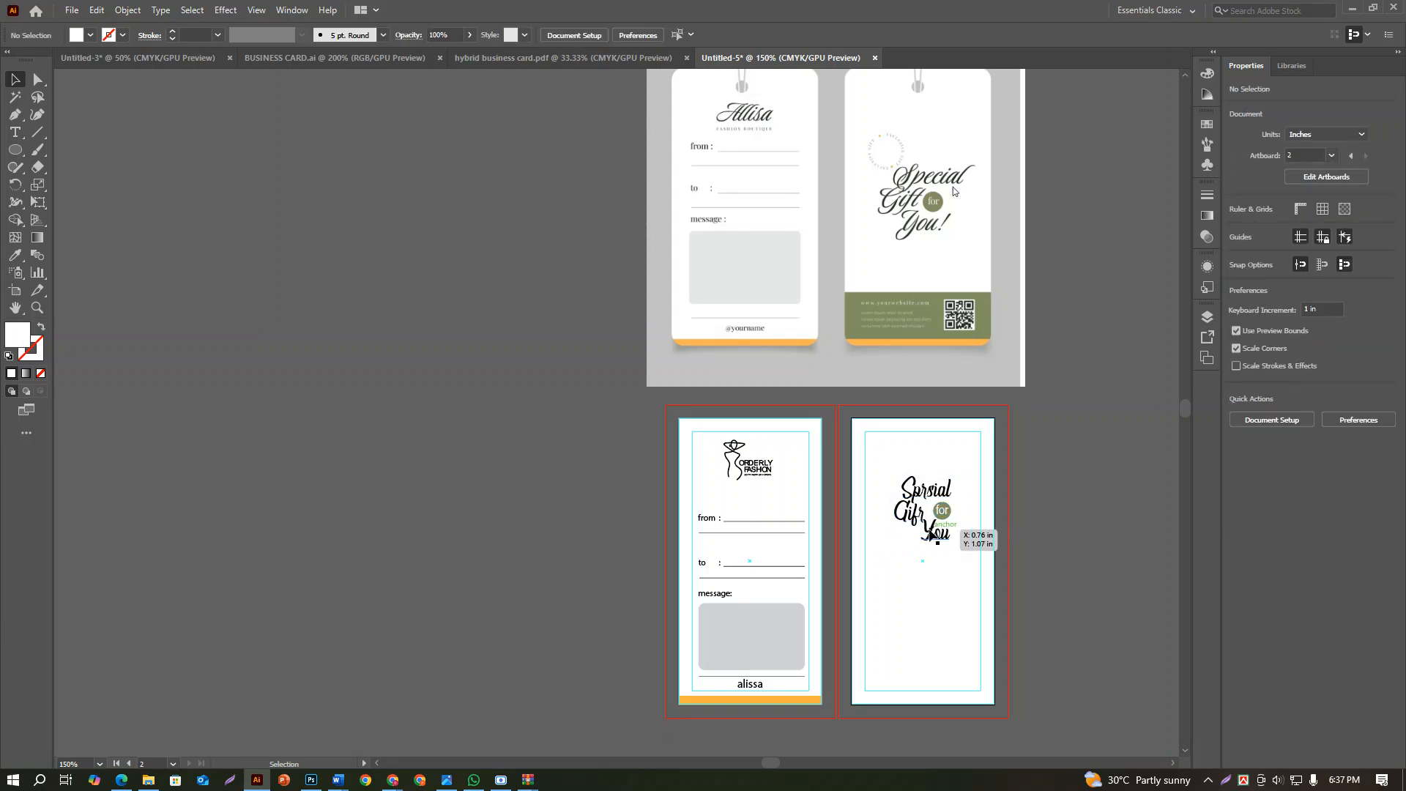
# Draw a rectangle about 1.36 × 0.72 in across the bottom of the back artboard, matching the reference's footer band
pyautogui.scroll(3, 934, 537)
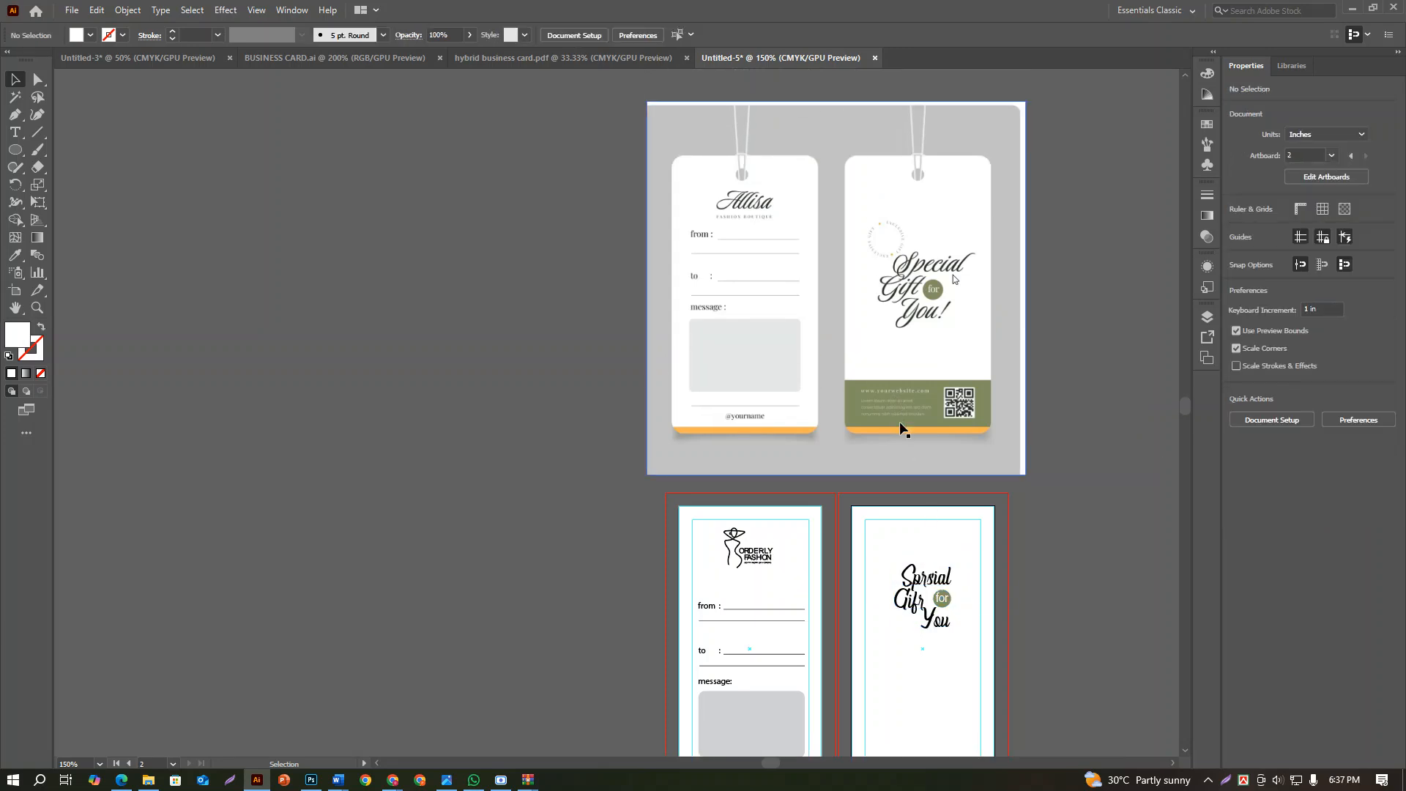
pyautogui.scroll(-2, 908, 473)
pyautogui.scroll(-4, 919, 558)
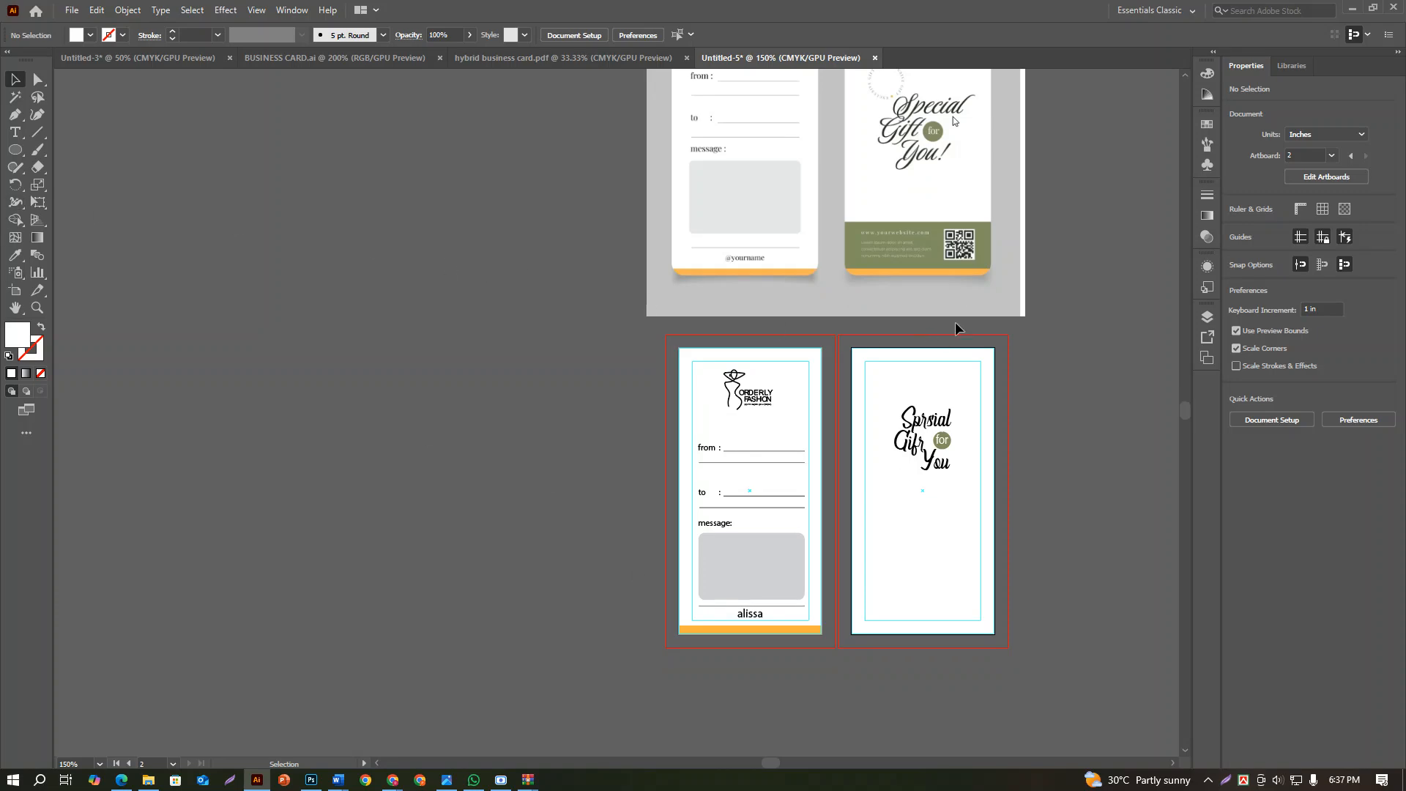
pyautogui.scroll(4, 940, 275)
pyautogui.scroll(-3, 940, 274)
pyautogui.scroll(3, 960, 227)
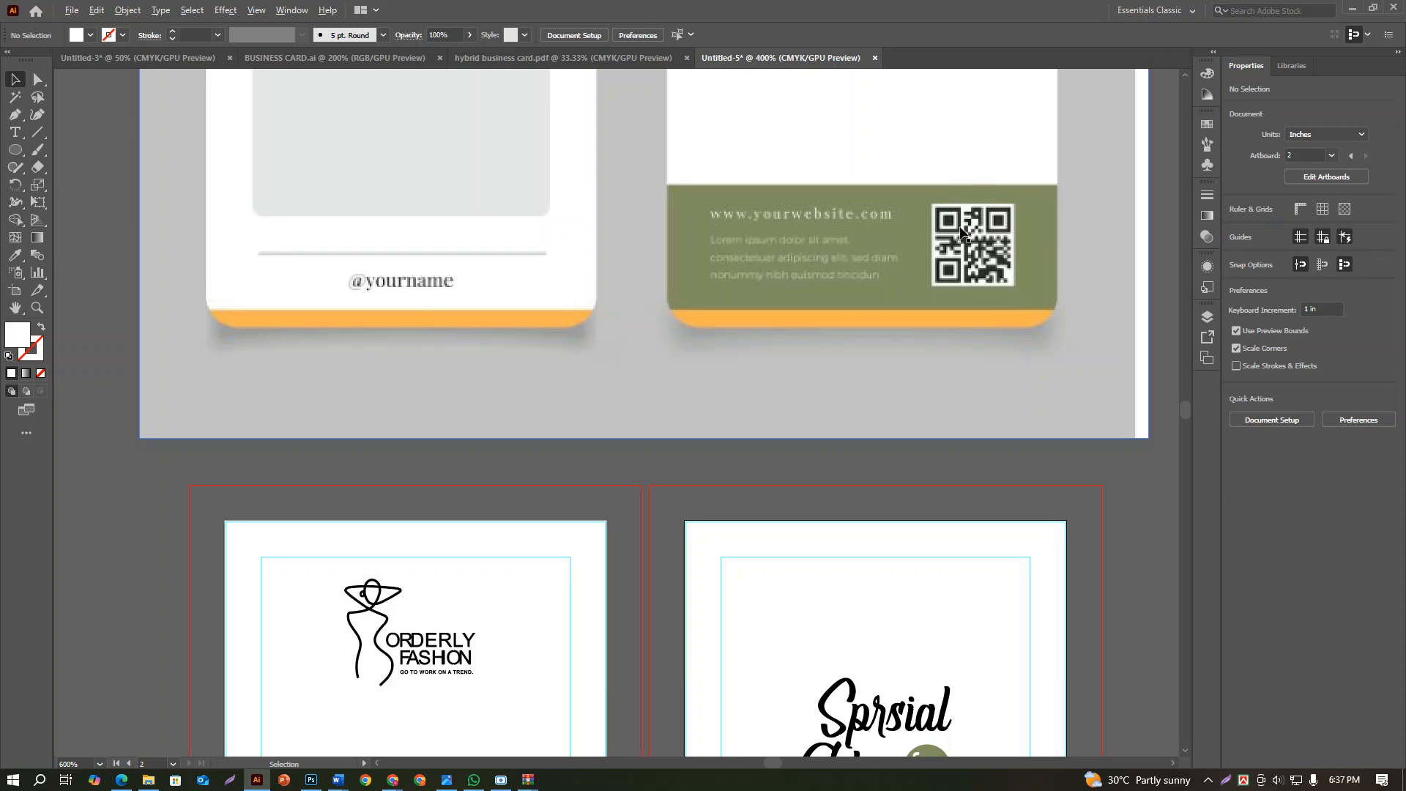
pyautogui.scroll(-4, 960, 231)
pyautogui.moveTo(14, 150); pyautogui.dragTo(81, 150)
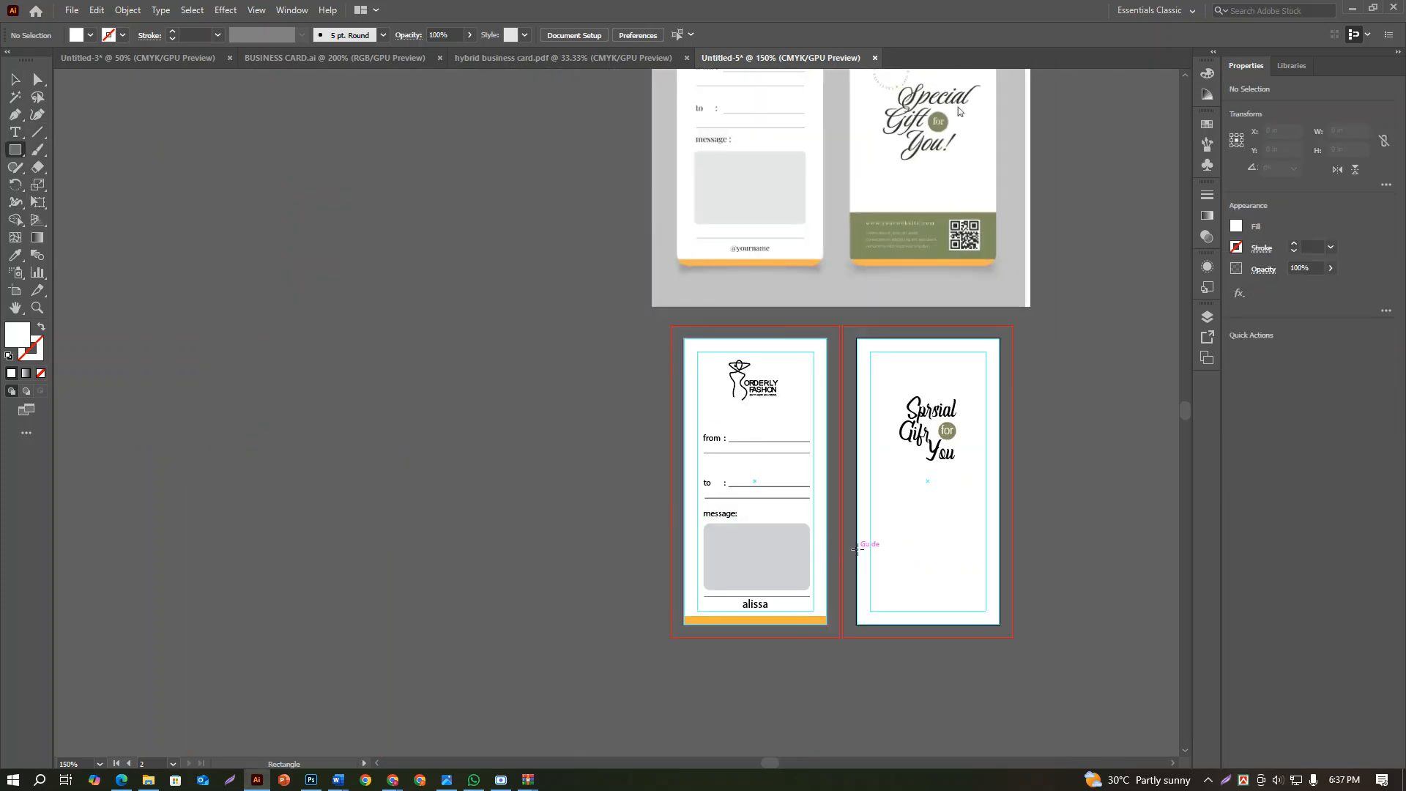
pyautogui.moveTo(858, 549); pyautogui.dragTo(997, 624)
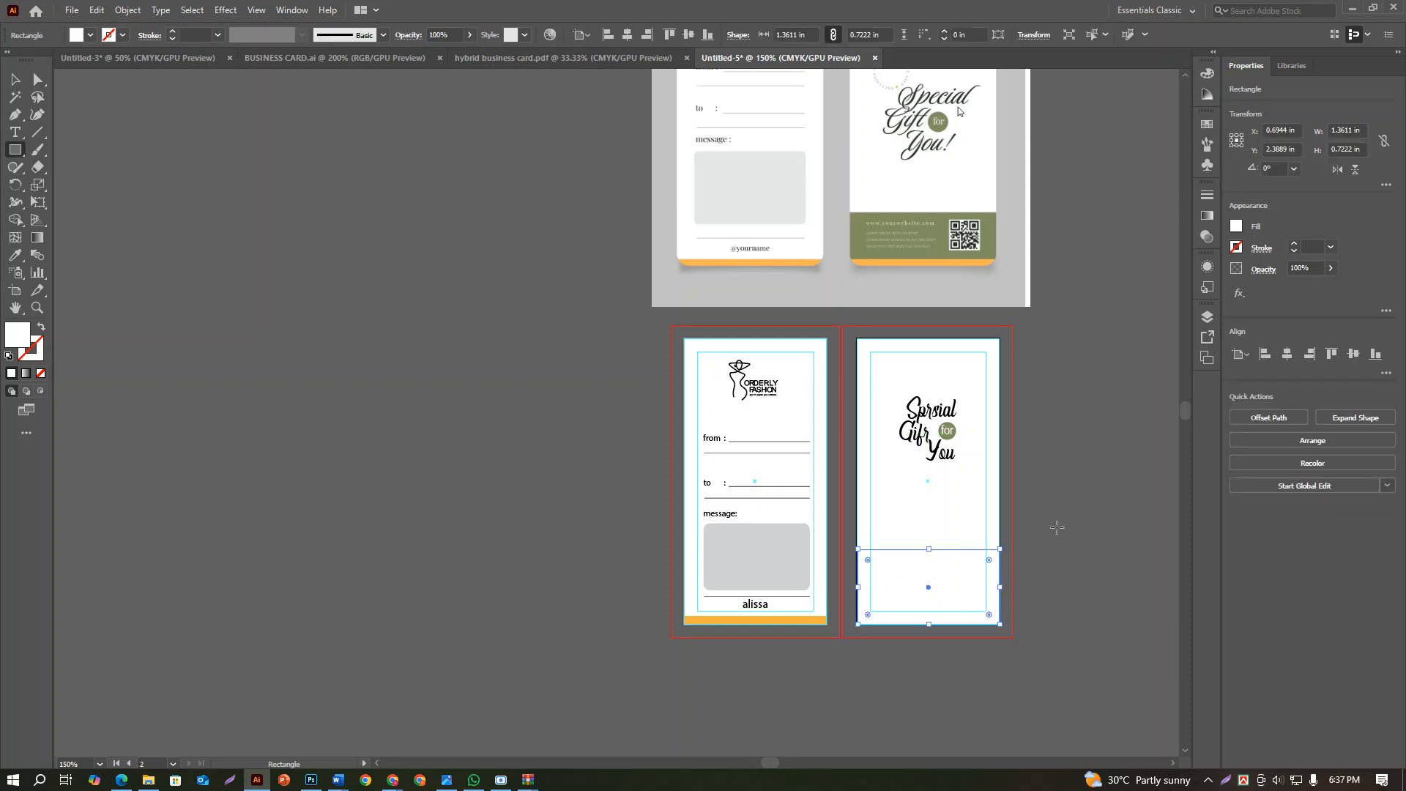
# Fill the footer rectangle with the olive green sampled from the reference band
pyautogui.click(10, 255)
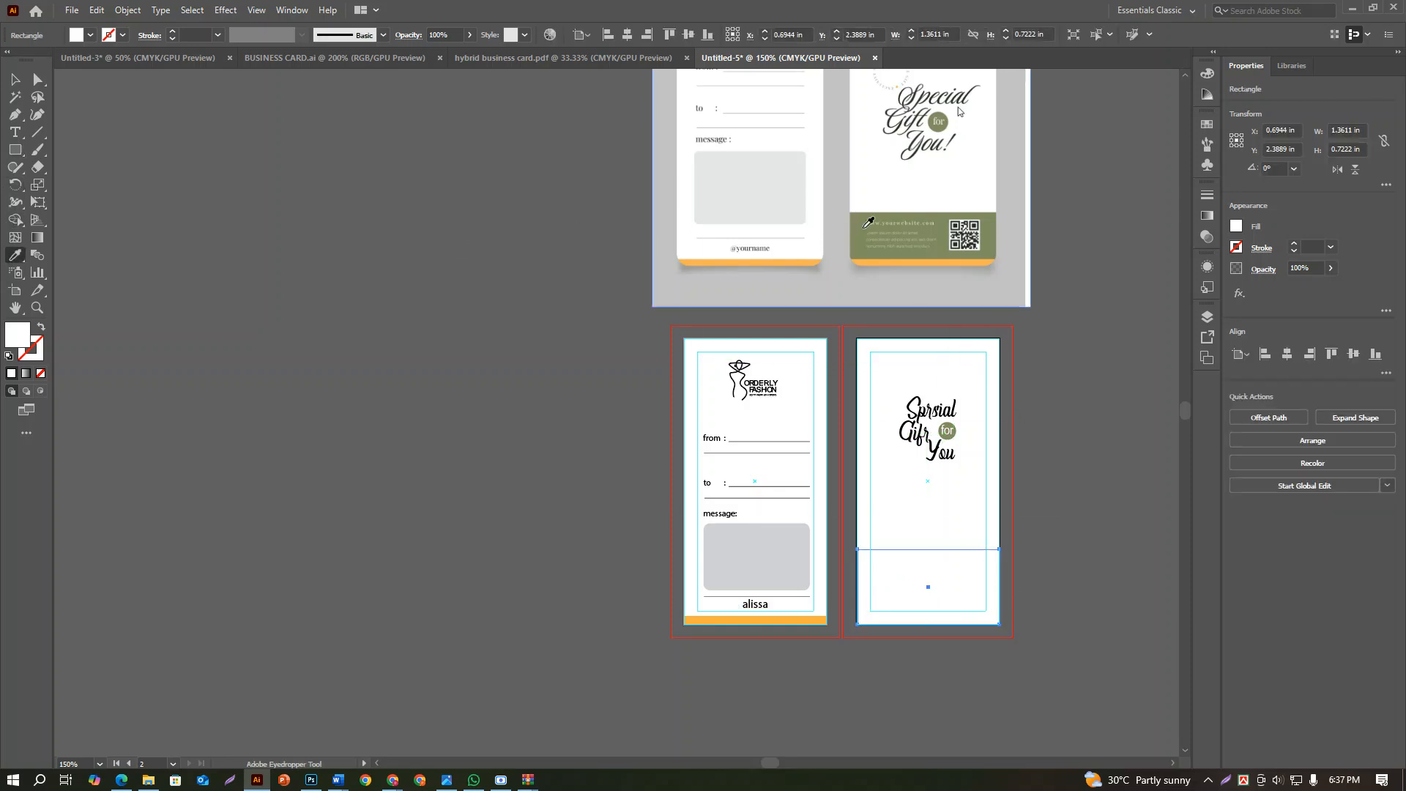
pyautogui.click(855, 224)
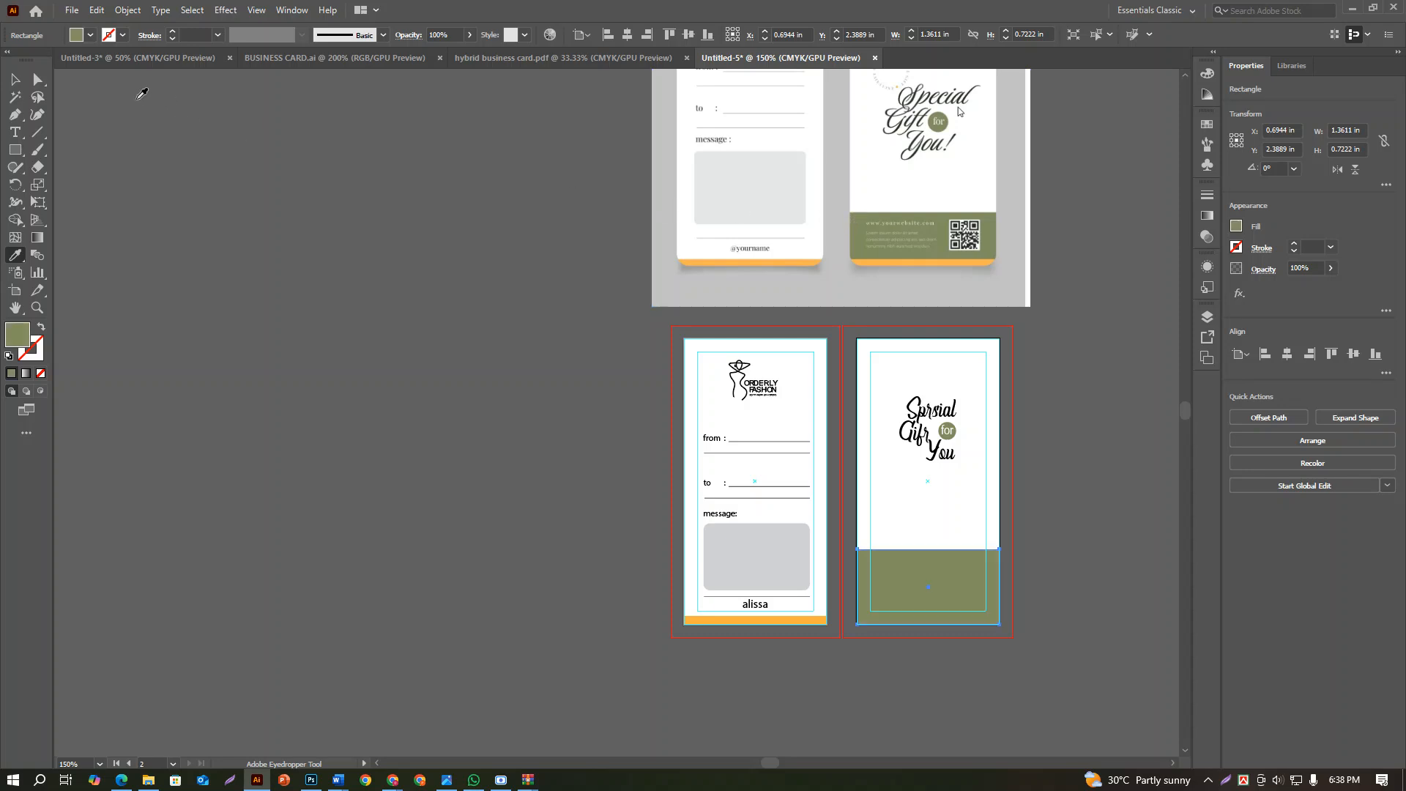
pyautogui.press('v')
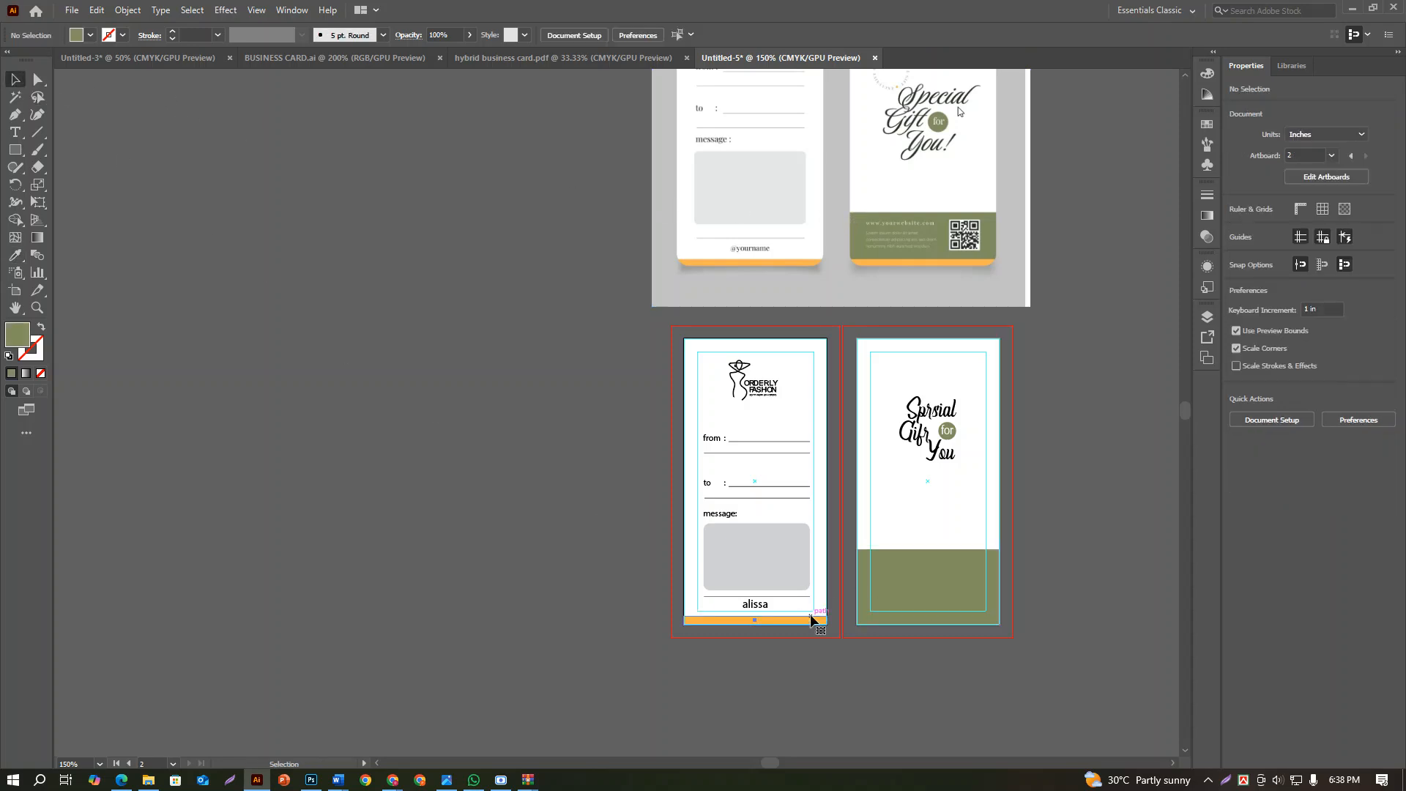
# Duplicate the front tag's orange bottom strip and place the copy over the right edge of the back's olive band
pyautogui.moveTo(809, 620); pyautogui.dragTo(946, 621)
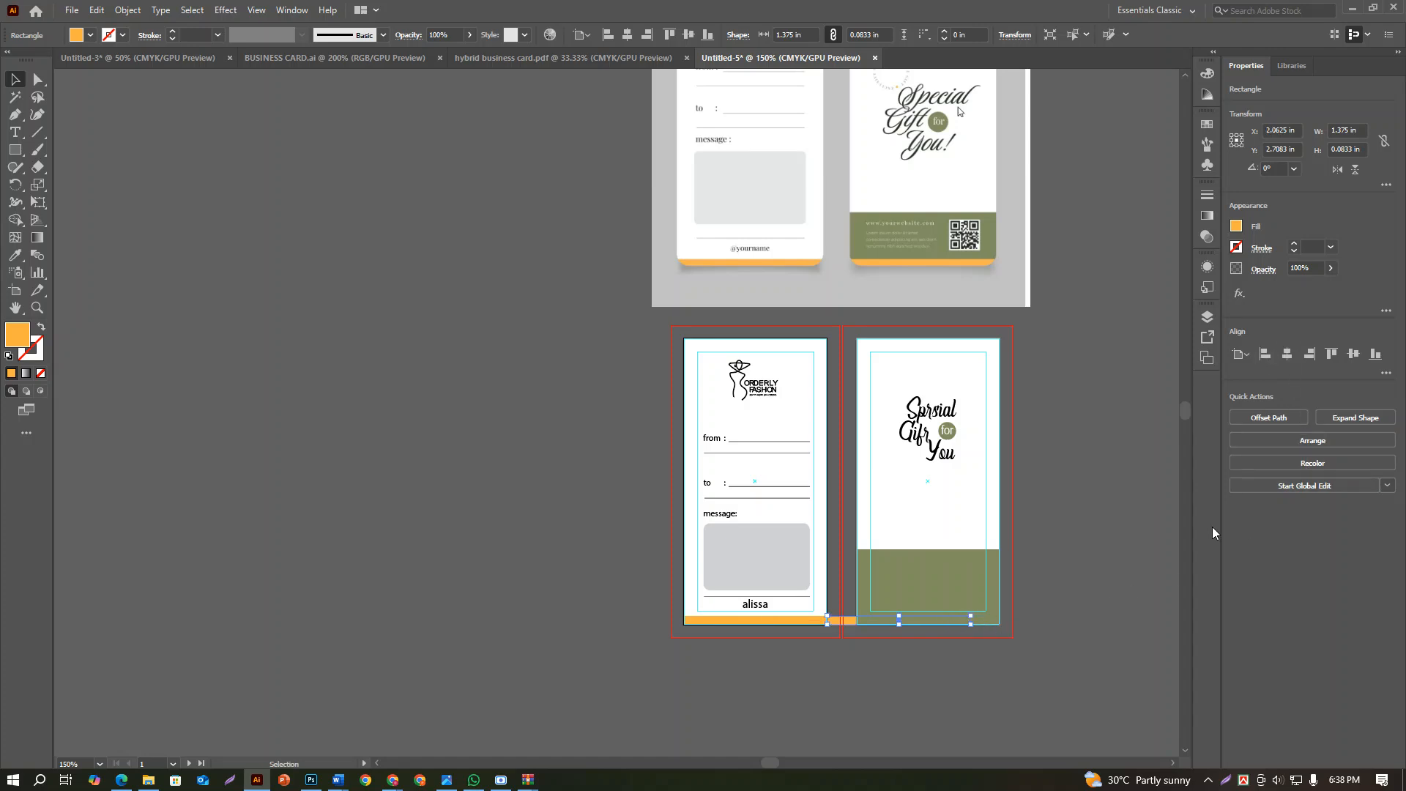
pyautogui.hotkey('ctrl', 'z')
pyautogui.moveTo(767, 620); pyautogui.dragTo(1052, 589)
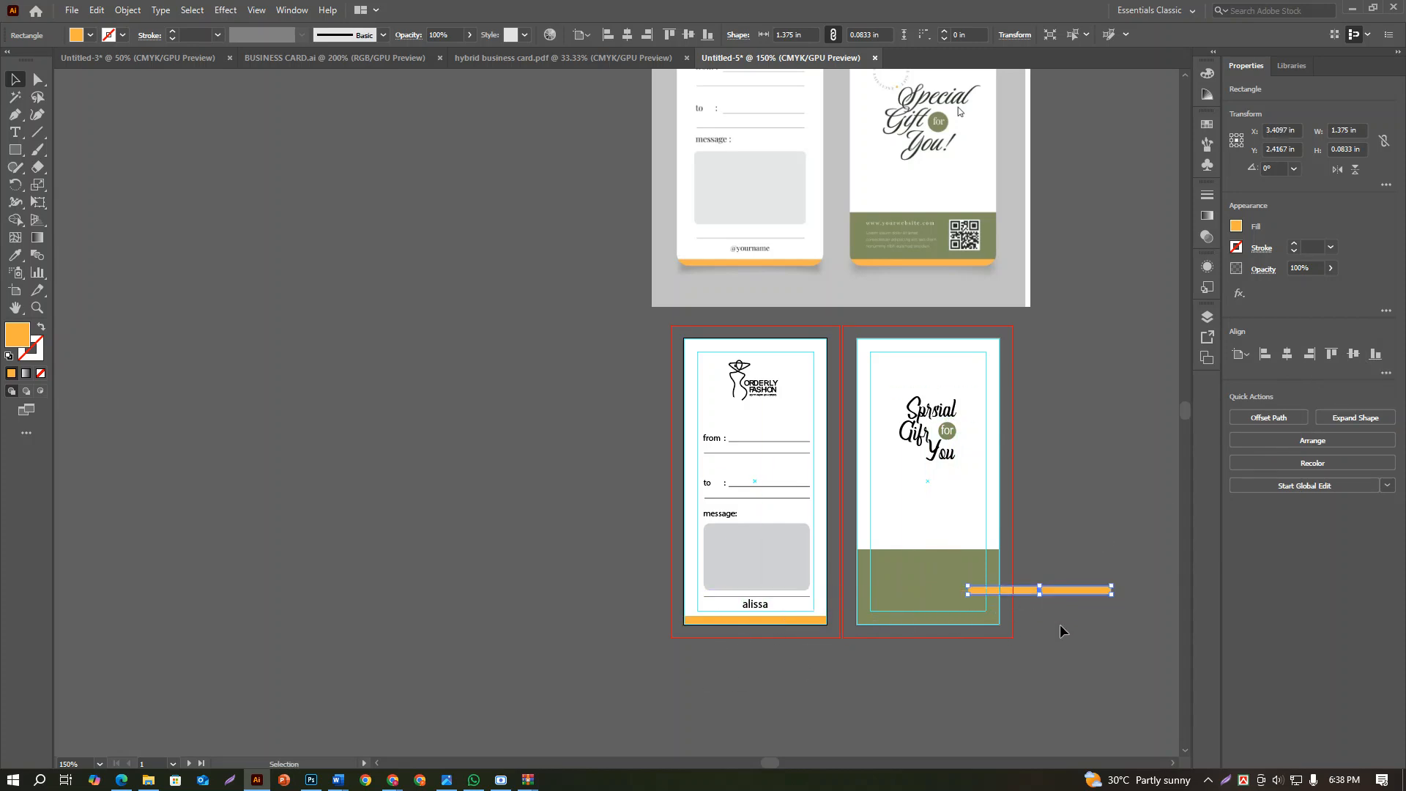
pyautogui.click(1060, 626)
pyautogui.click(962, 531)
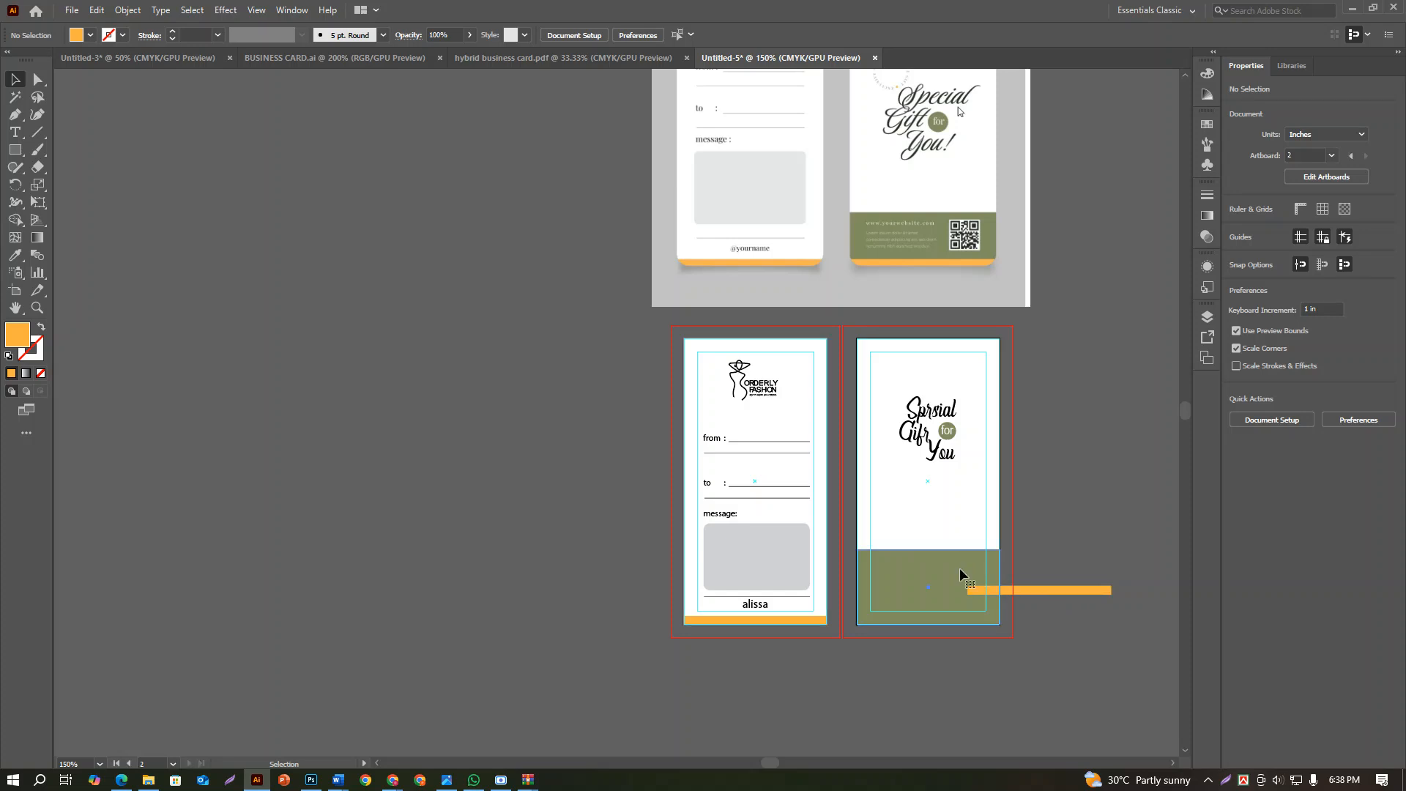
# Centre the orange strip horizontally on the back artboard and align it to the artboard's bottom edge, over the olive band
pyautogui.click(1047, 591)
pyautogui.moveTo(1049, 590); pyautogui.dragTo(1030, 595)
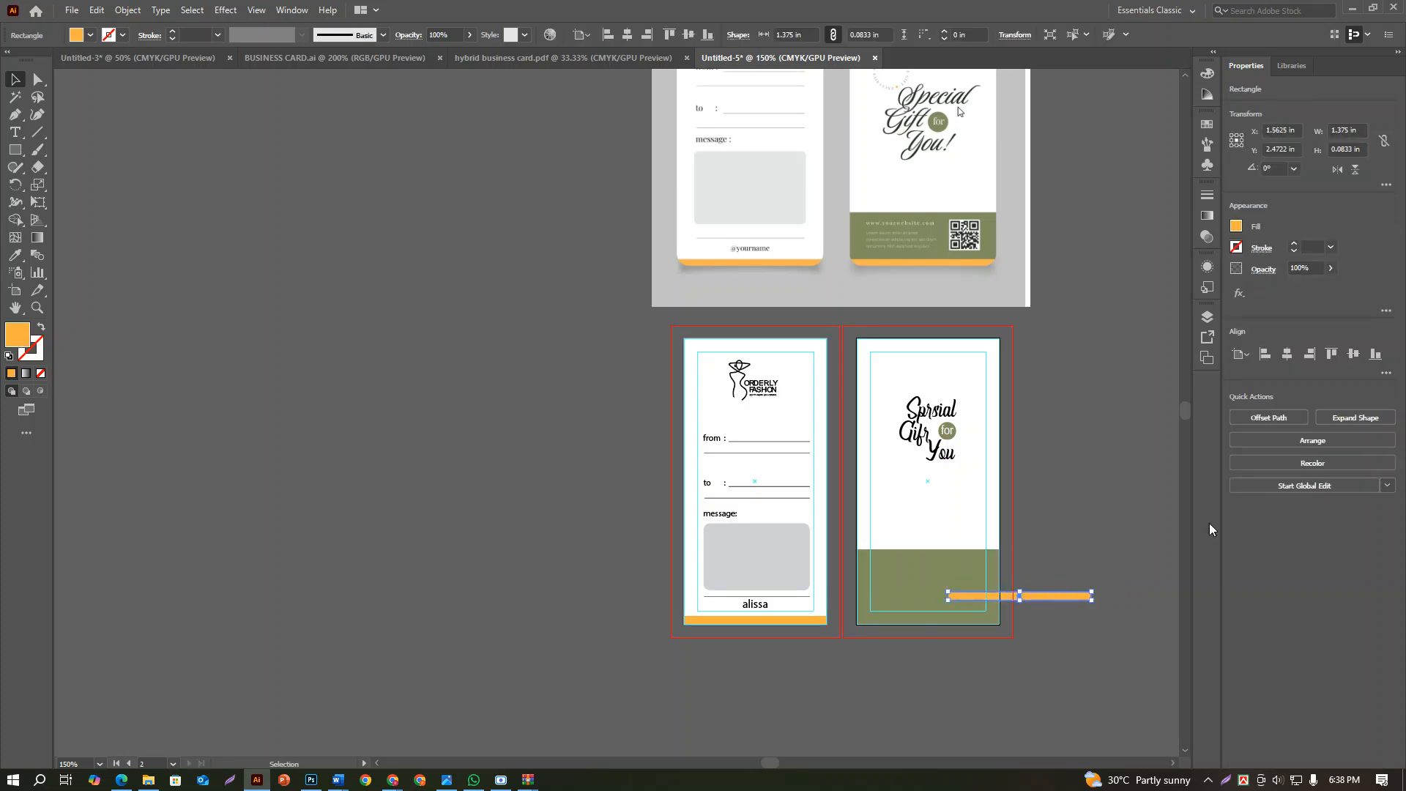
pyautogui.click(1286, 354)
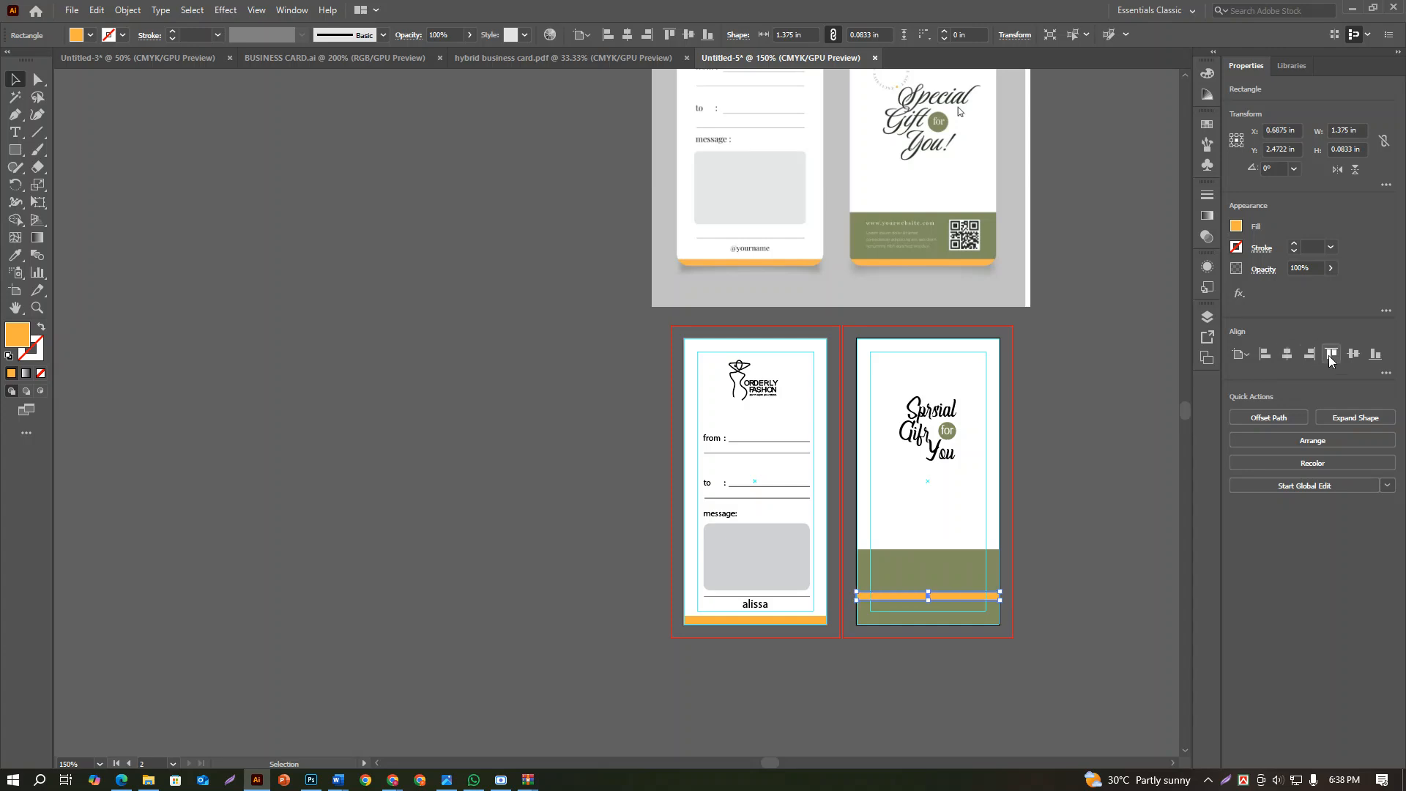
pyautogui.click(1375, 354)
pyautogui.scroll(-10, 1181, 512)
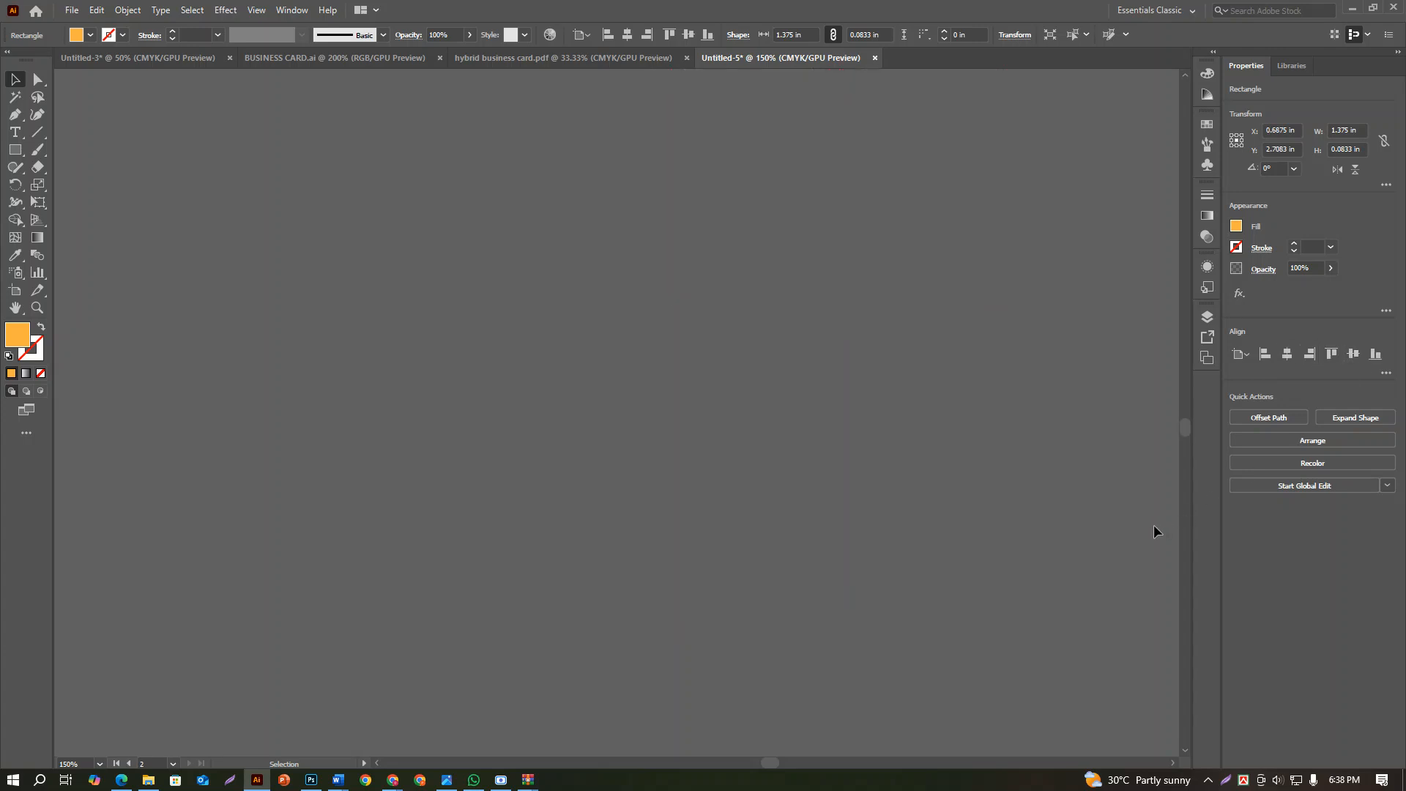
pyautogui.scroll(10, 1150, 524)
pyautogui.click(903, 416)
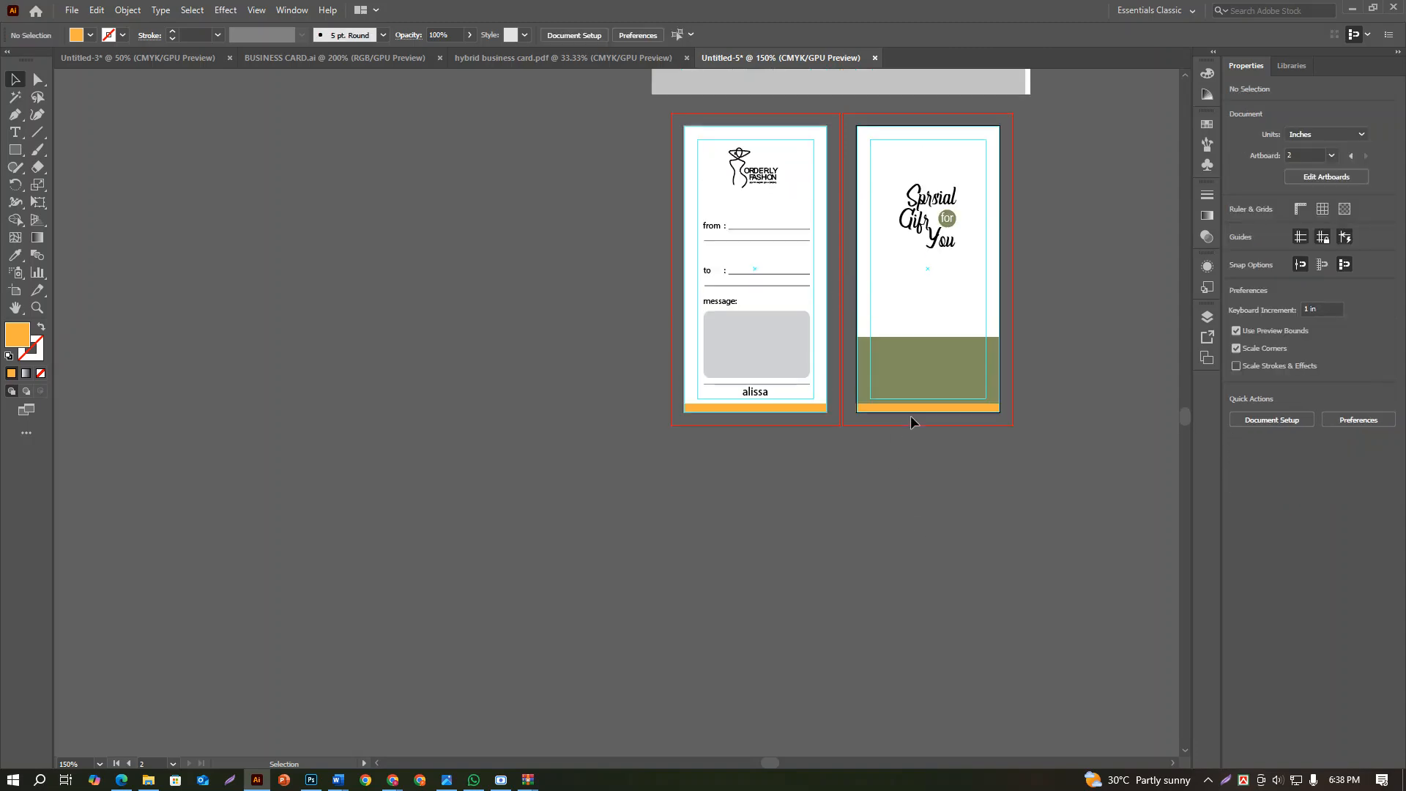
# Enlarge the back's script lettering group to about 0.82 × 1.09 in and centre it horizontally and vertically on the artboard
pyautogui.scroll(5, 912, 414)
pyautogui.scroll(2, 950, 388)
pyautogui.scroll(-2, 955, 388)
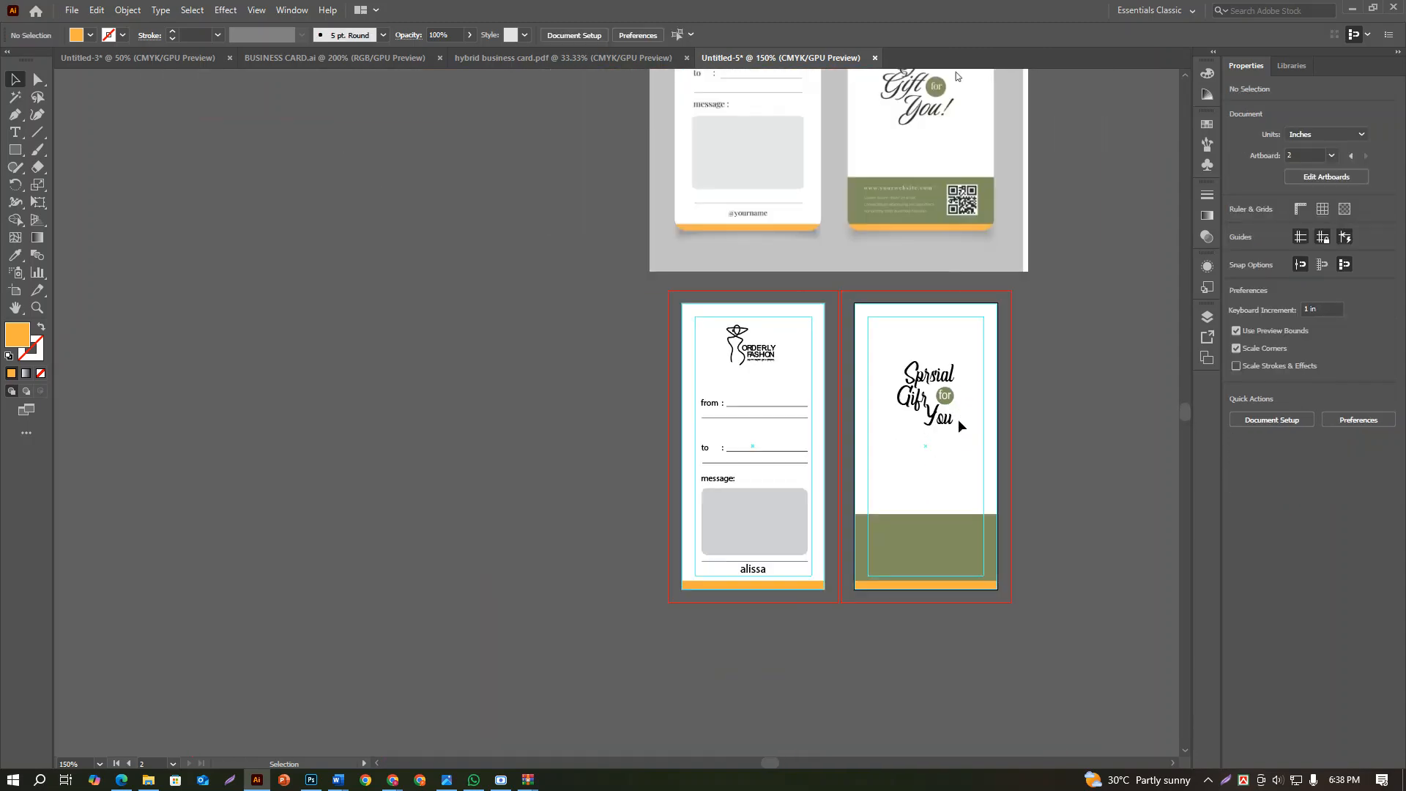
pyautogui.scroll(3, 960, 424)
pyautogui.click(920, 517)
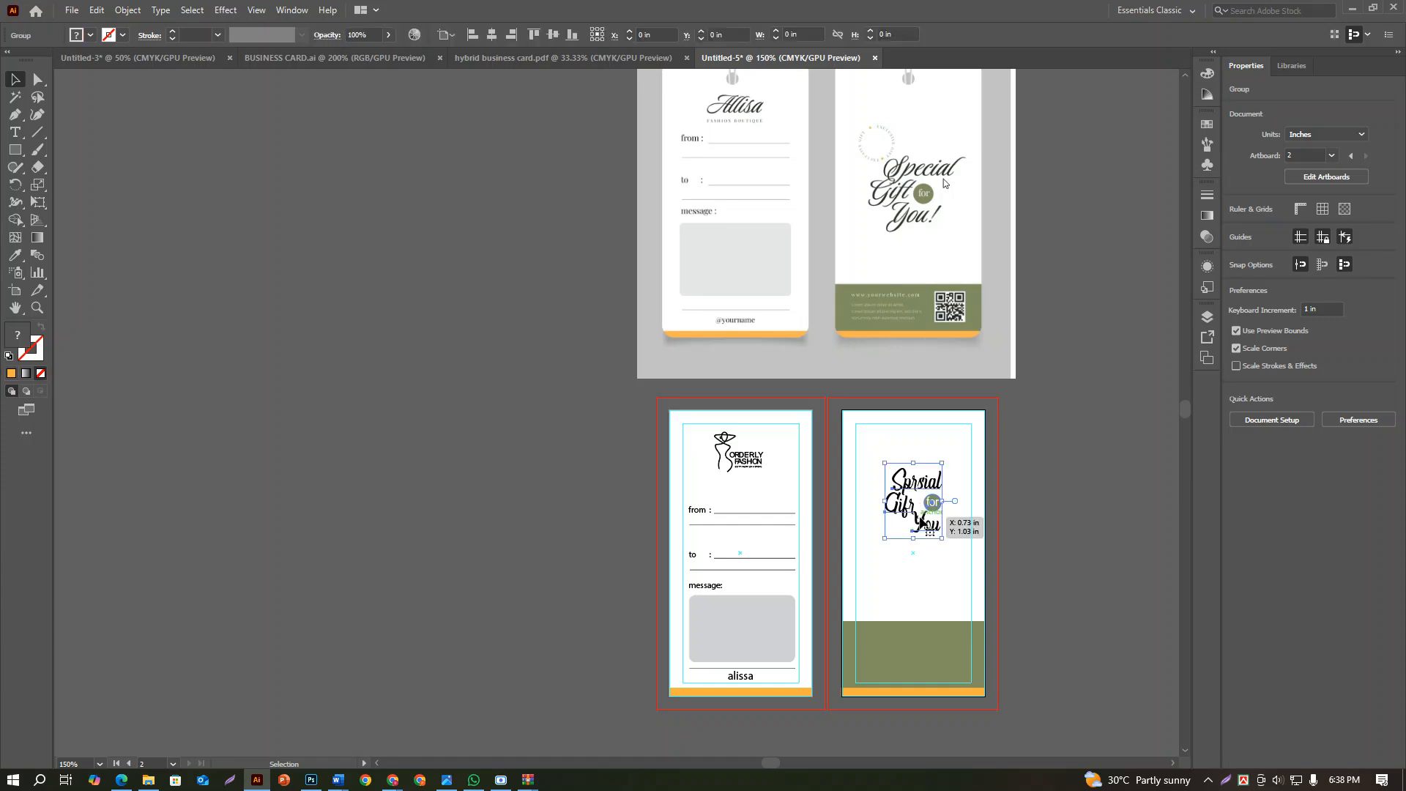
pyautogui.moveTo(943, 535); pyautogui.dragTo(947, 583)
pyautogui.click(1287, 354)
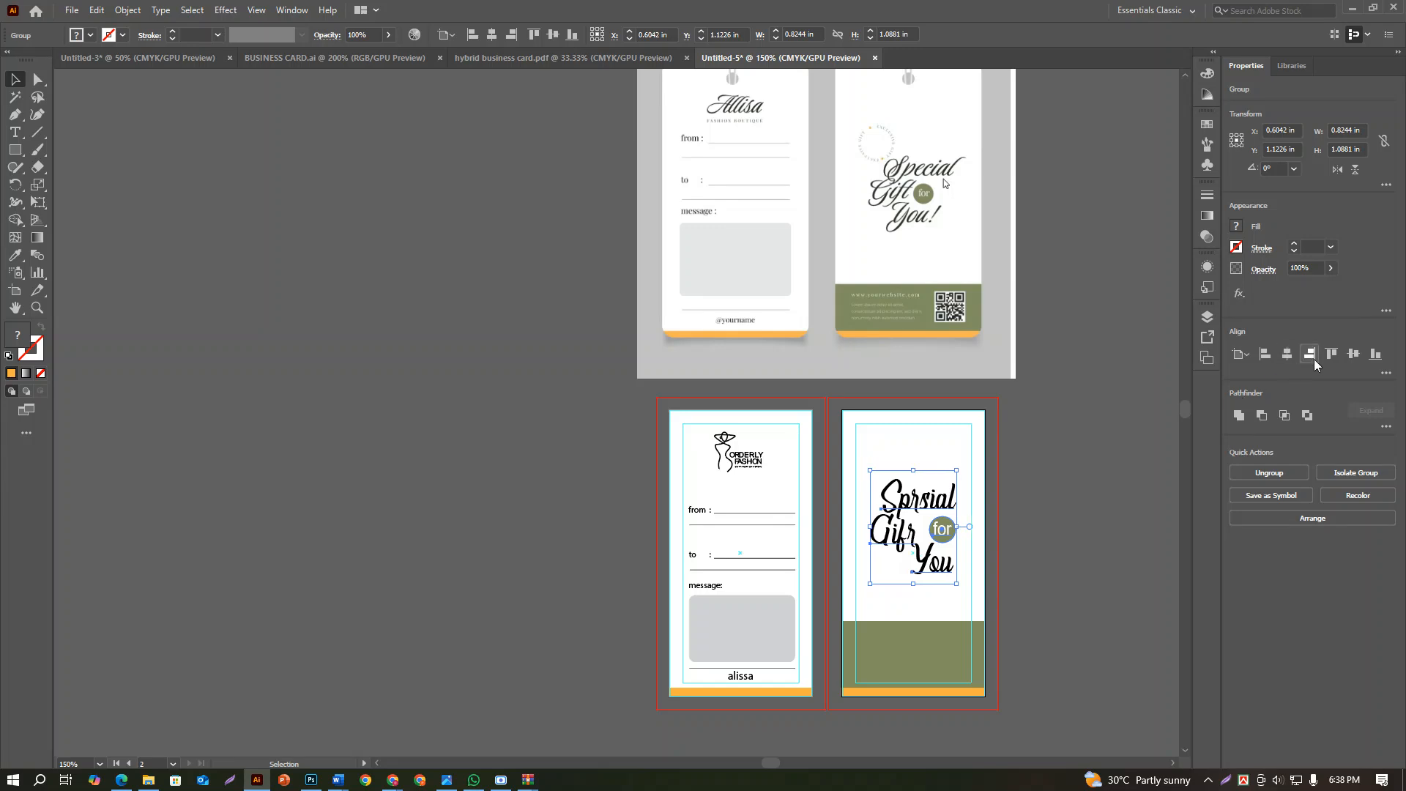
pyautogui.click(1354, 354)
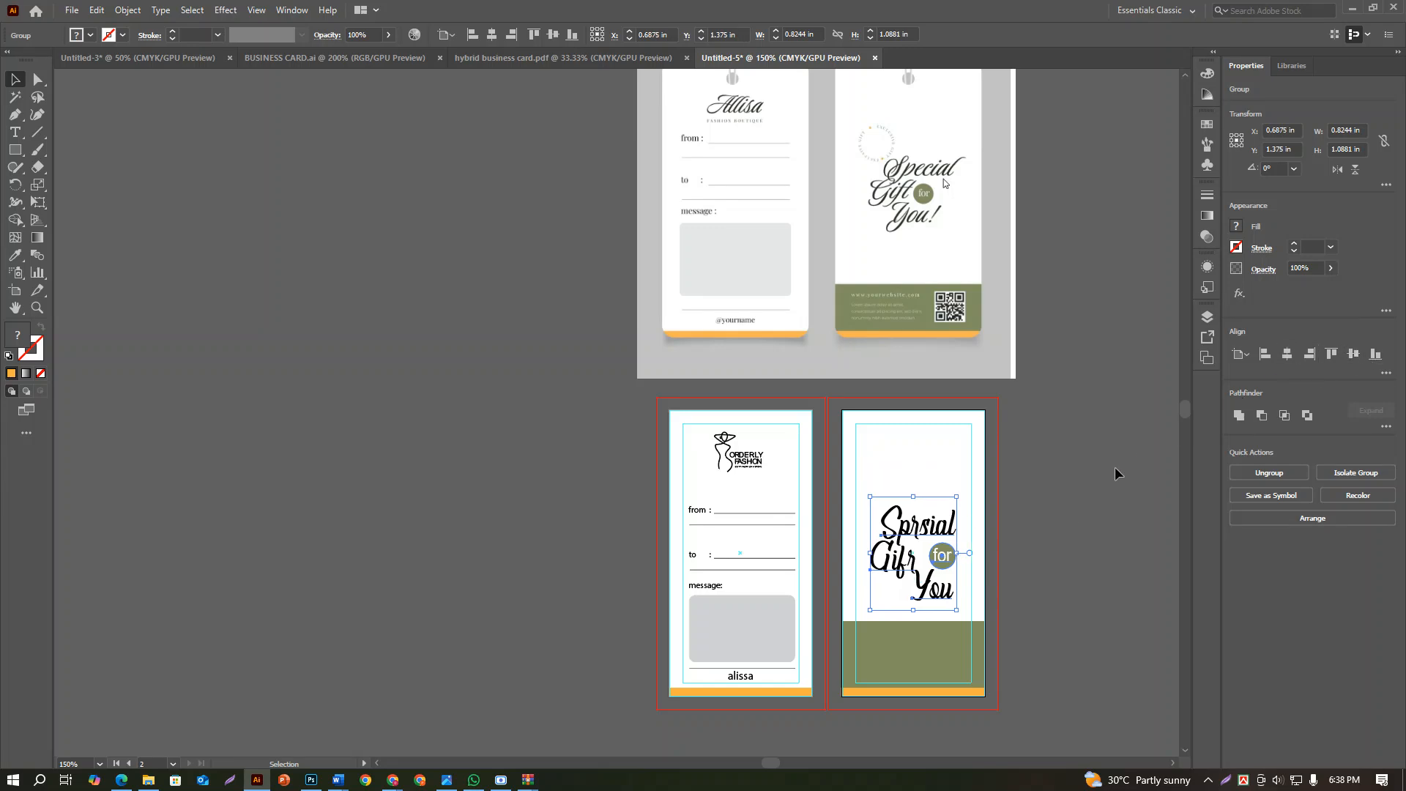
pyautogui.click(1092, 489)
# Move the lettering group up to about Y 1.24 in, above the olive footer, and re-centre it horizontally on the back artboard
pyautogui.scroll(-3, 1025, 539)
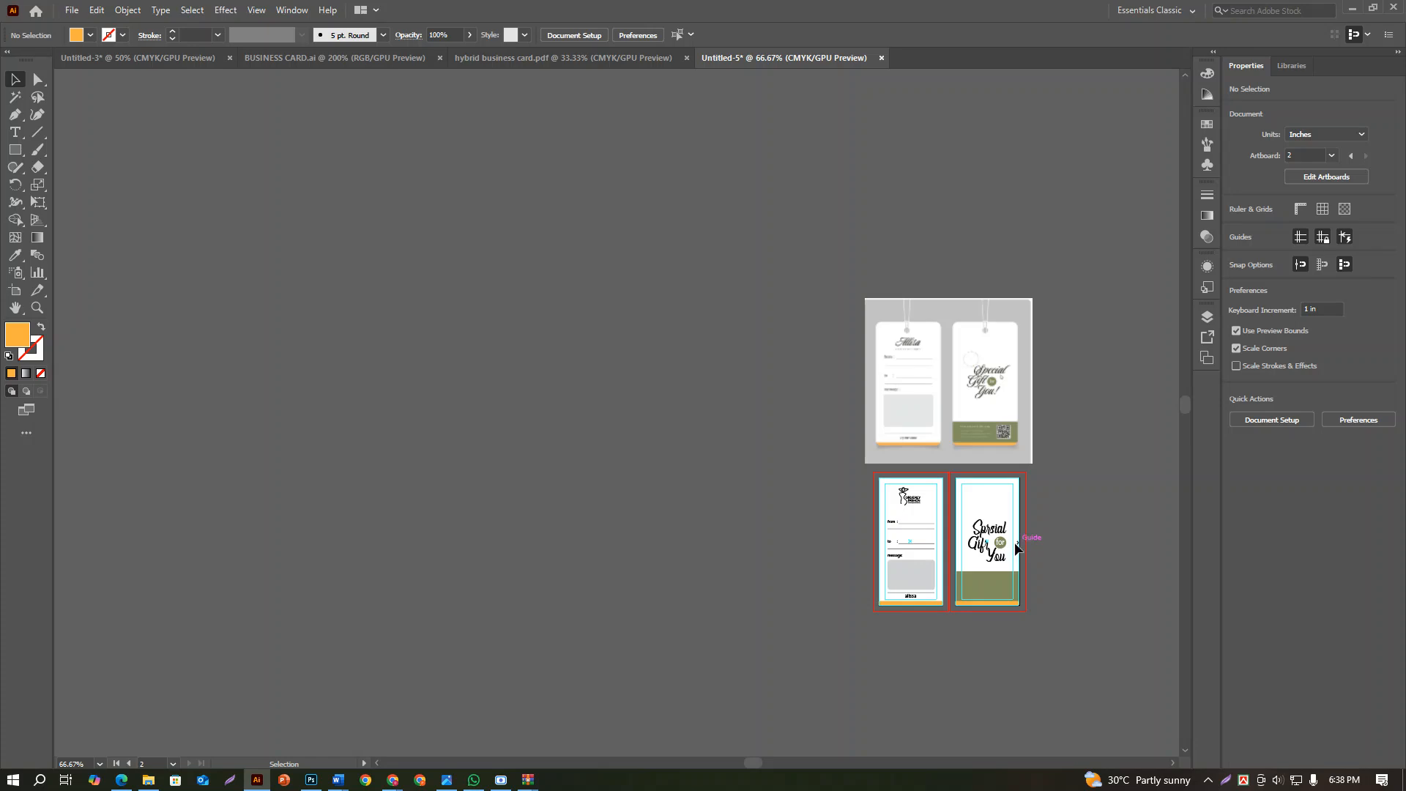
pyautogui.scroll(4, 996, 546)
pyautogui.scroll(2, 991, 546)
pyautogui.moveTo(991, 545); pyautogui.dragTo(988, 524)
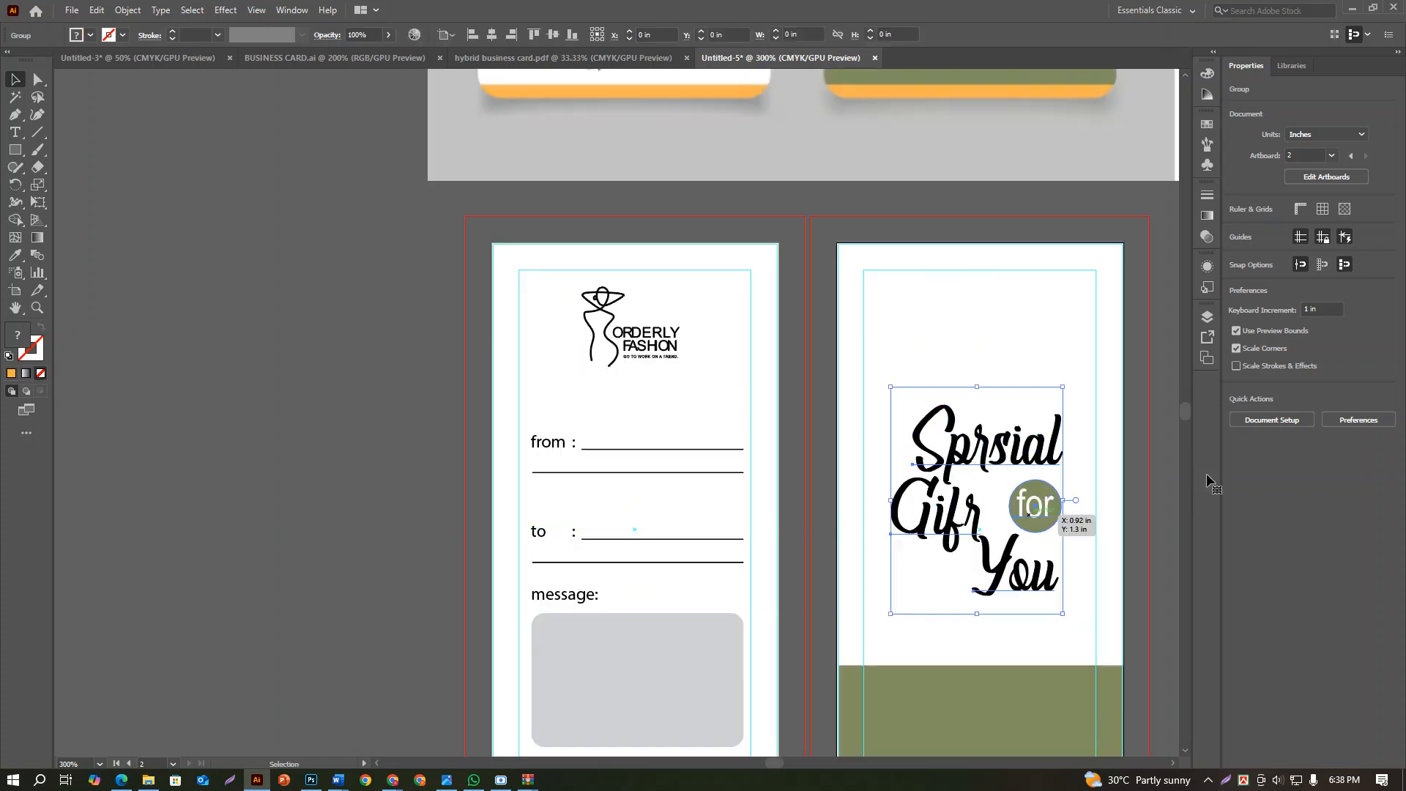
pyautogui.click(1287, 354)
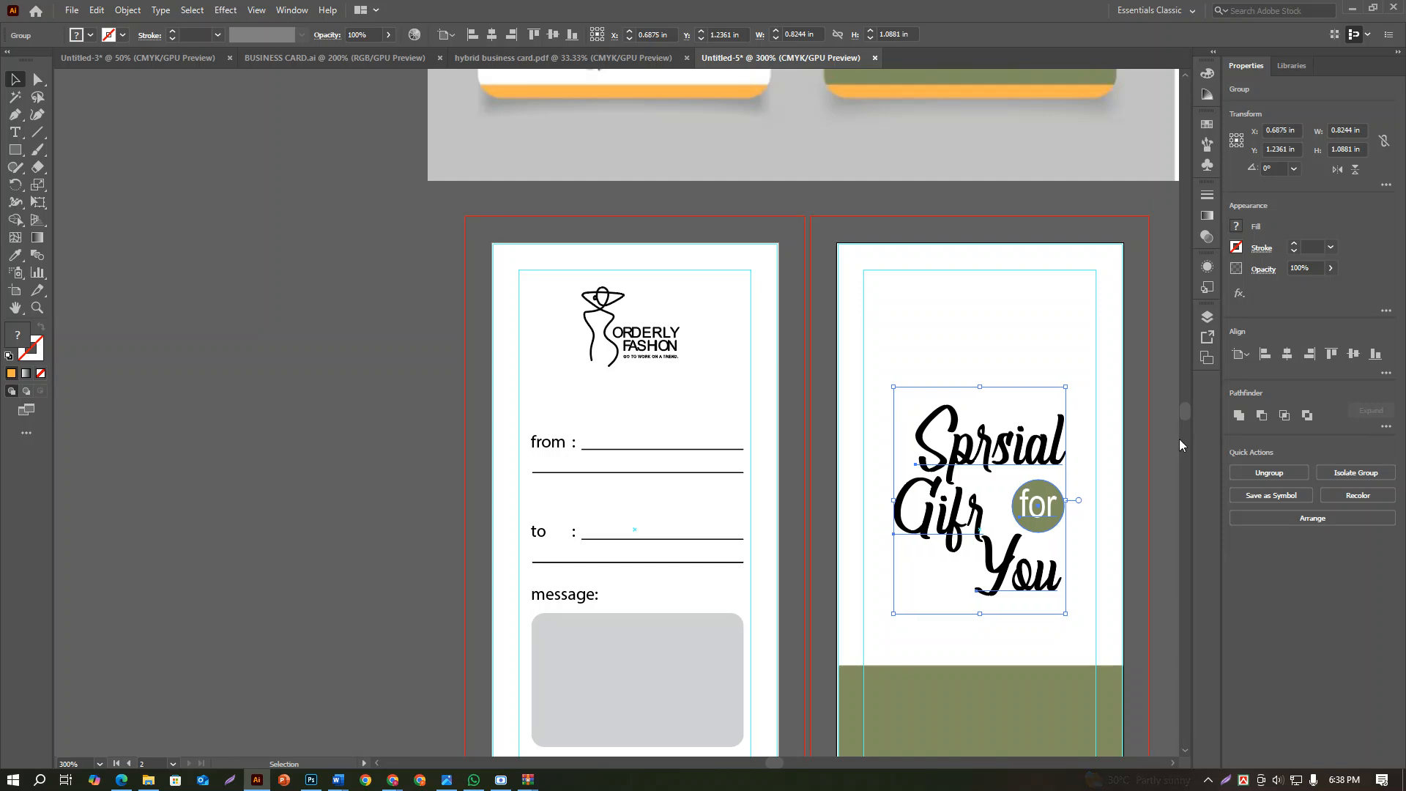
pyautogui.click(1127, 458)
pyautogui.scroll(-3, 1127, 458)
pyautogui.moveTo(1132, 466); pyautogui.dragTo(1102, 529)
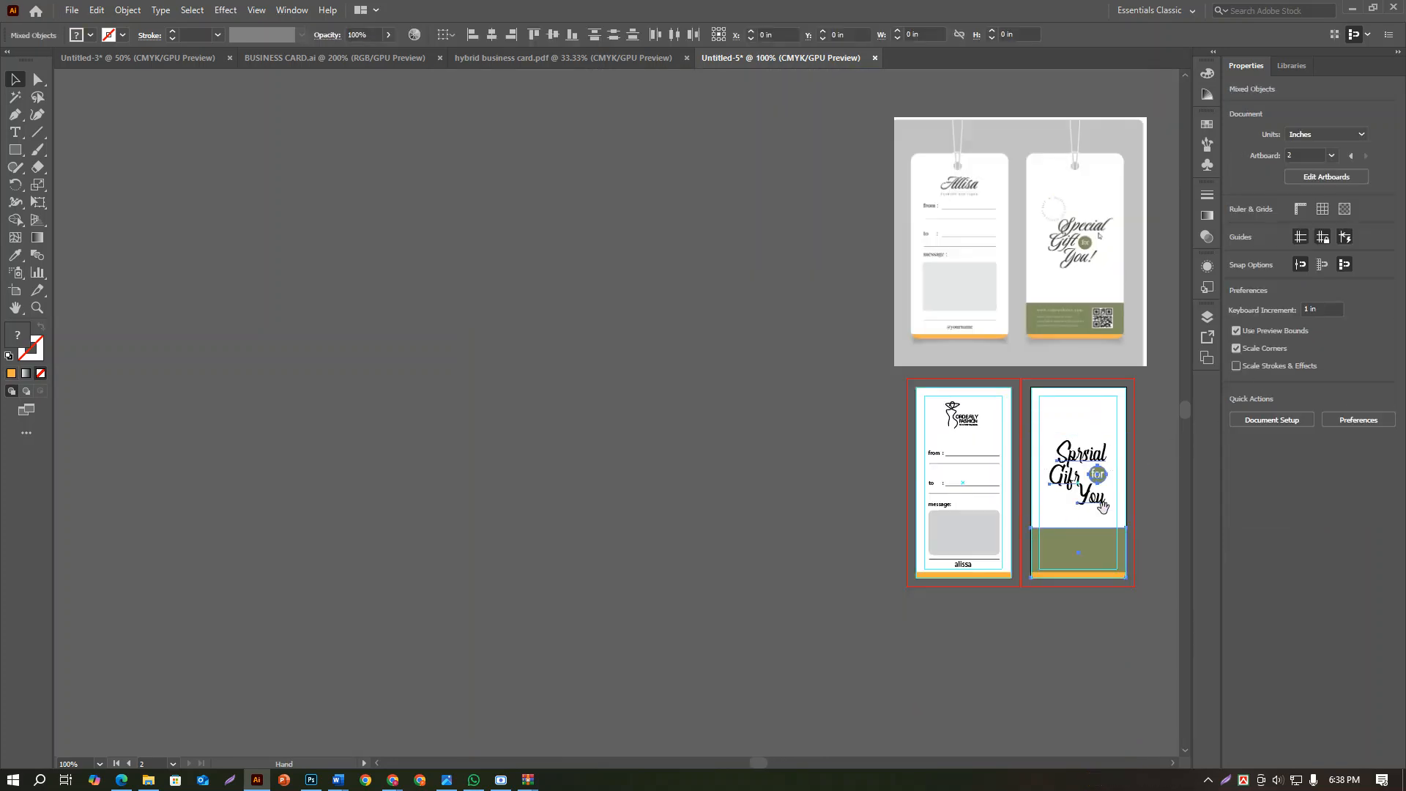
pyautogui.click(1139, 502)
pyautogui.scroll(3, 974, 571)
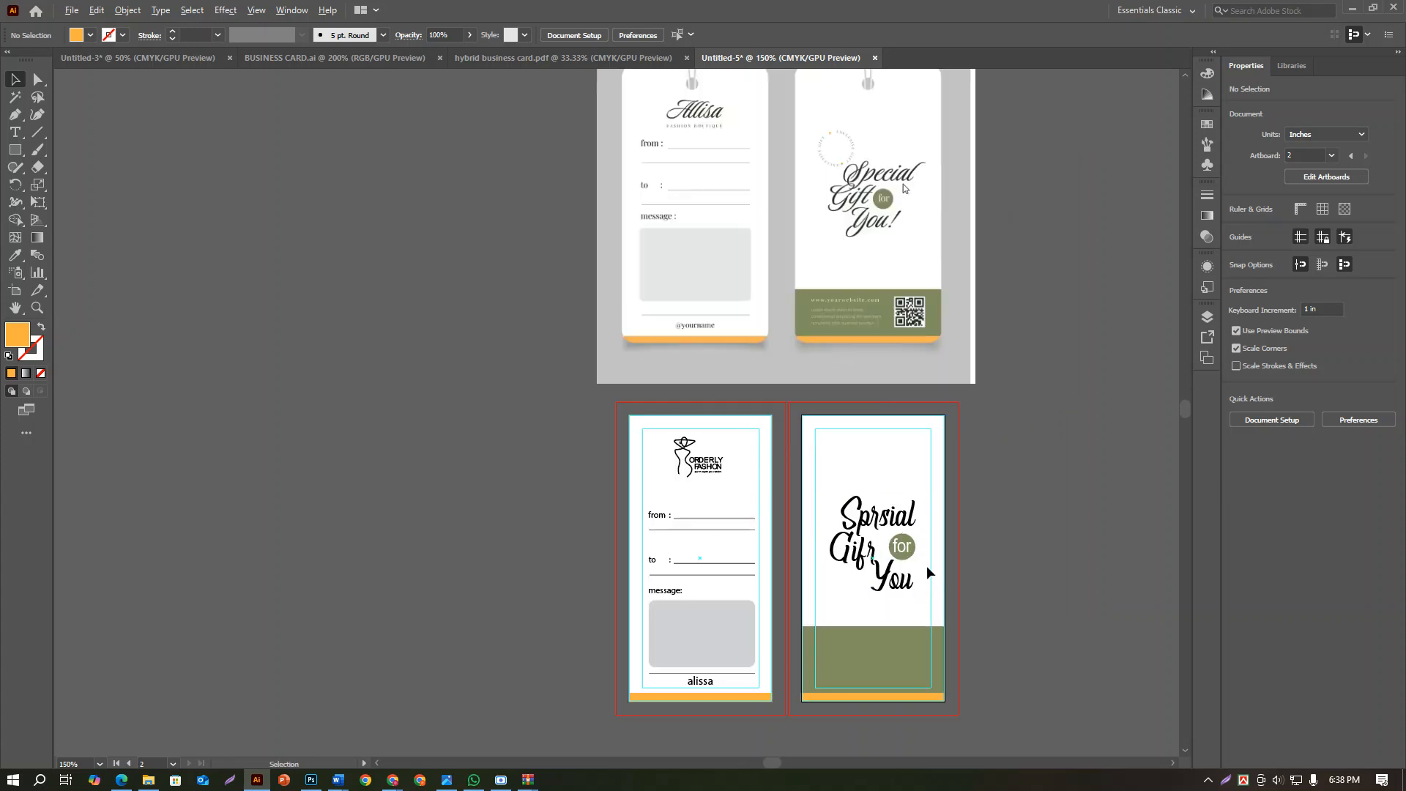
pyautogui.scroll(-1, 926, 567)
pyautogui.moveTo(983, 545); pyautogui.dragTo(1021, 479)
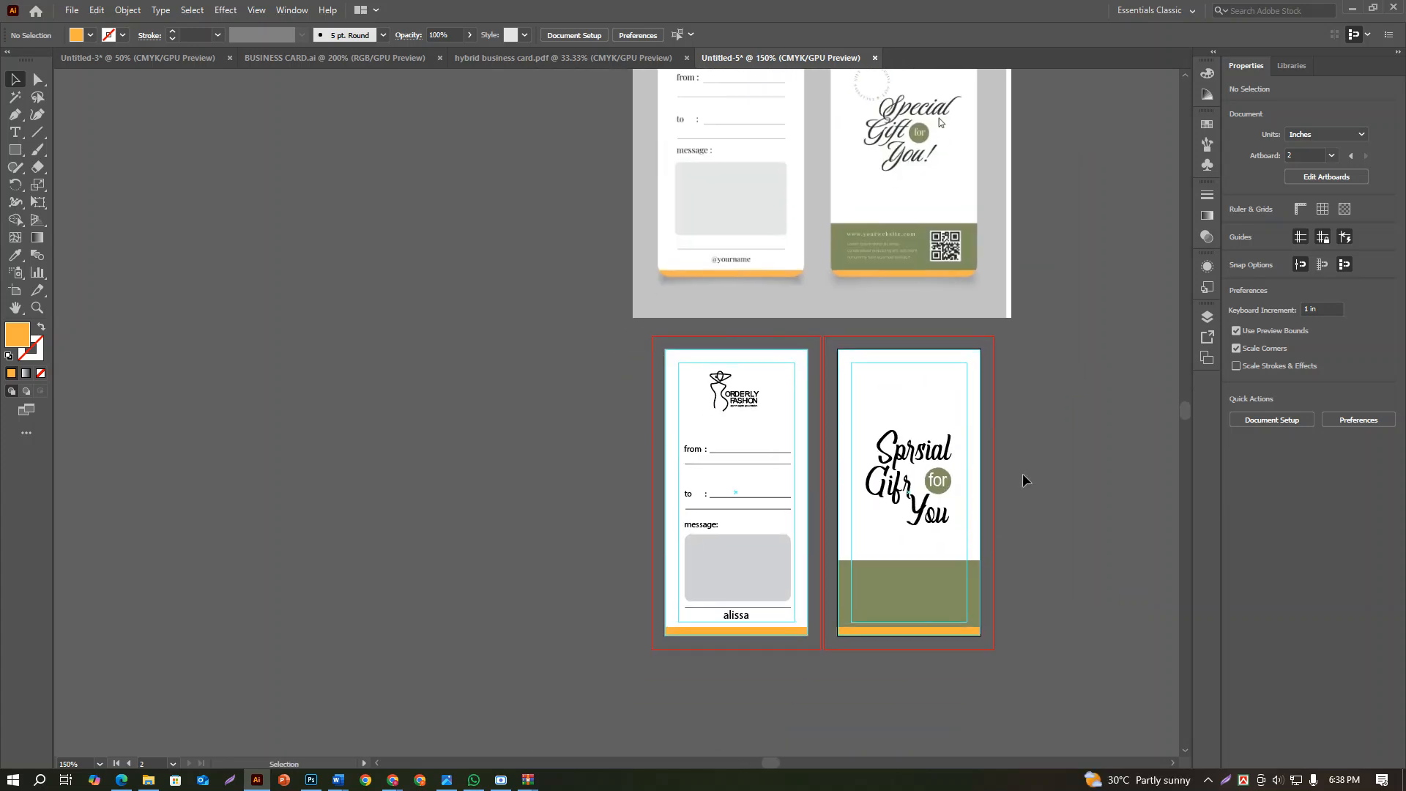
pyautogui.moveTo(501, 778)
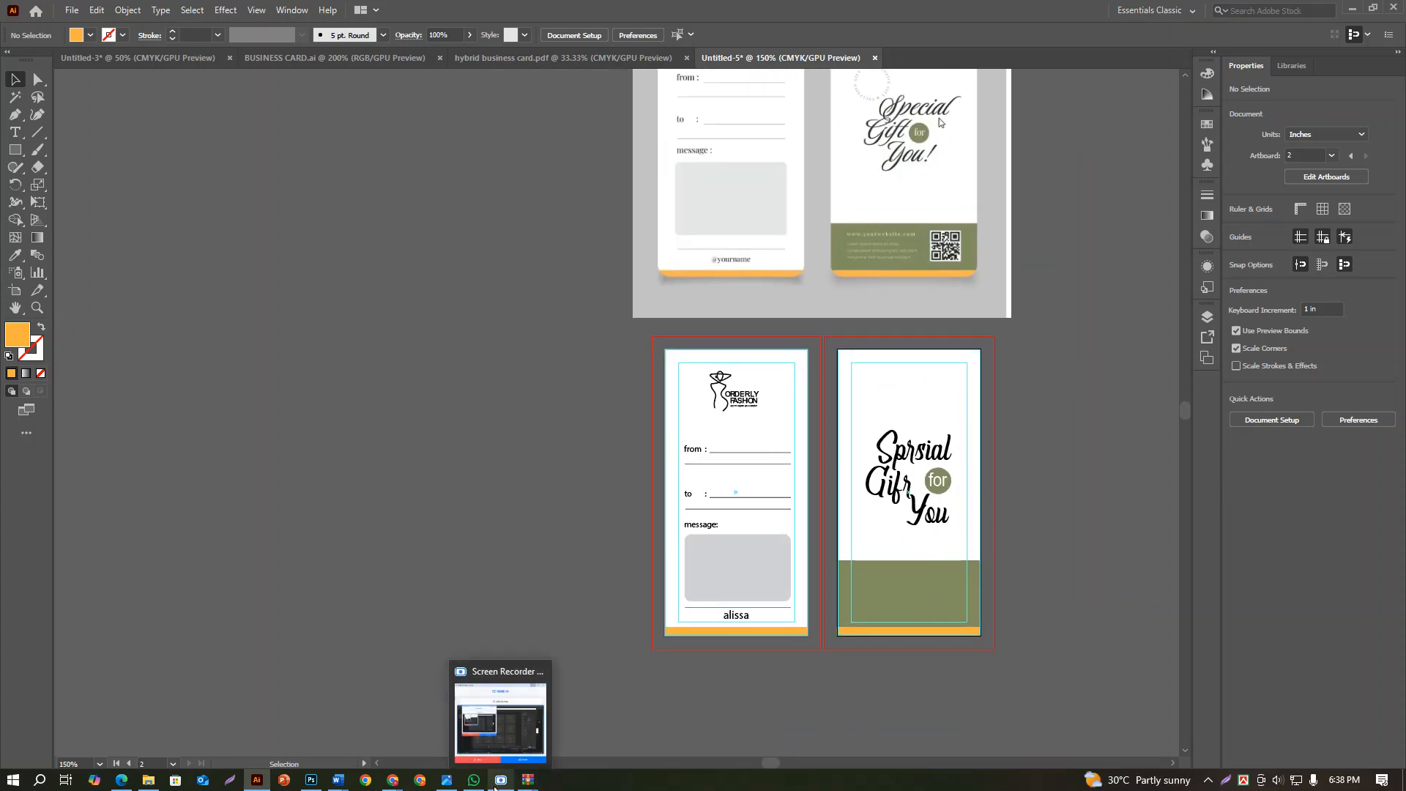